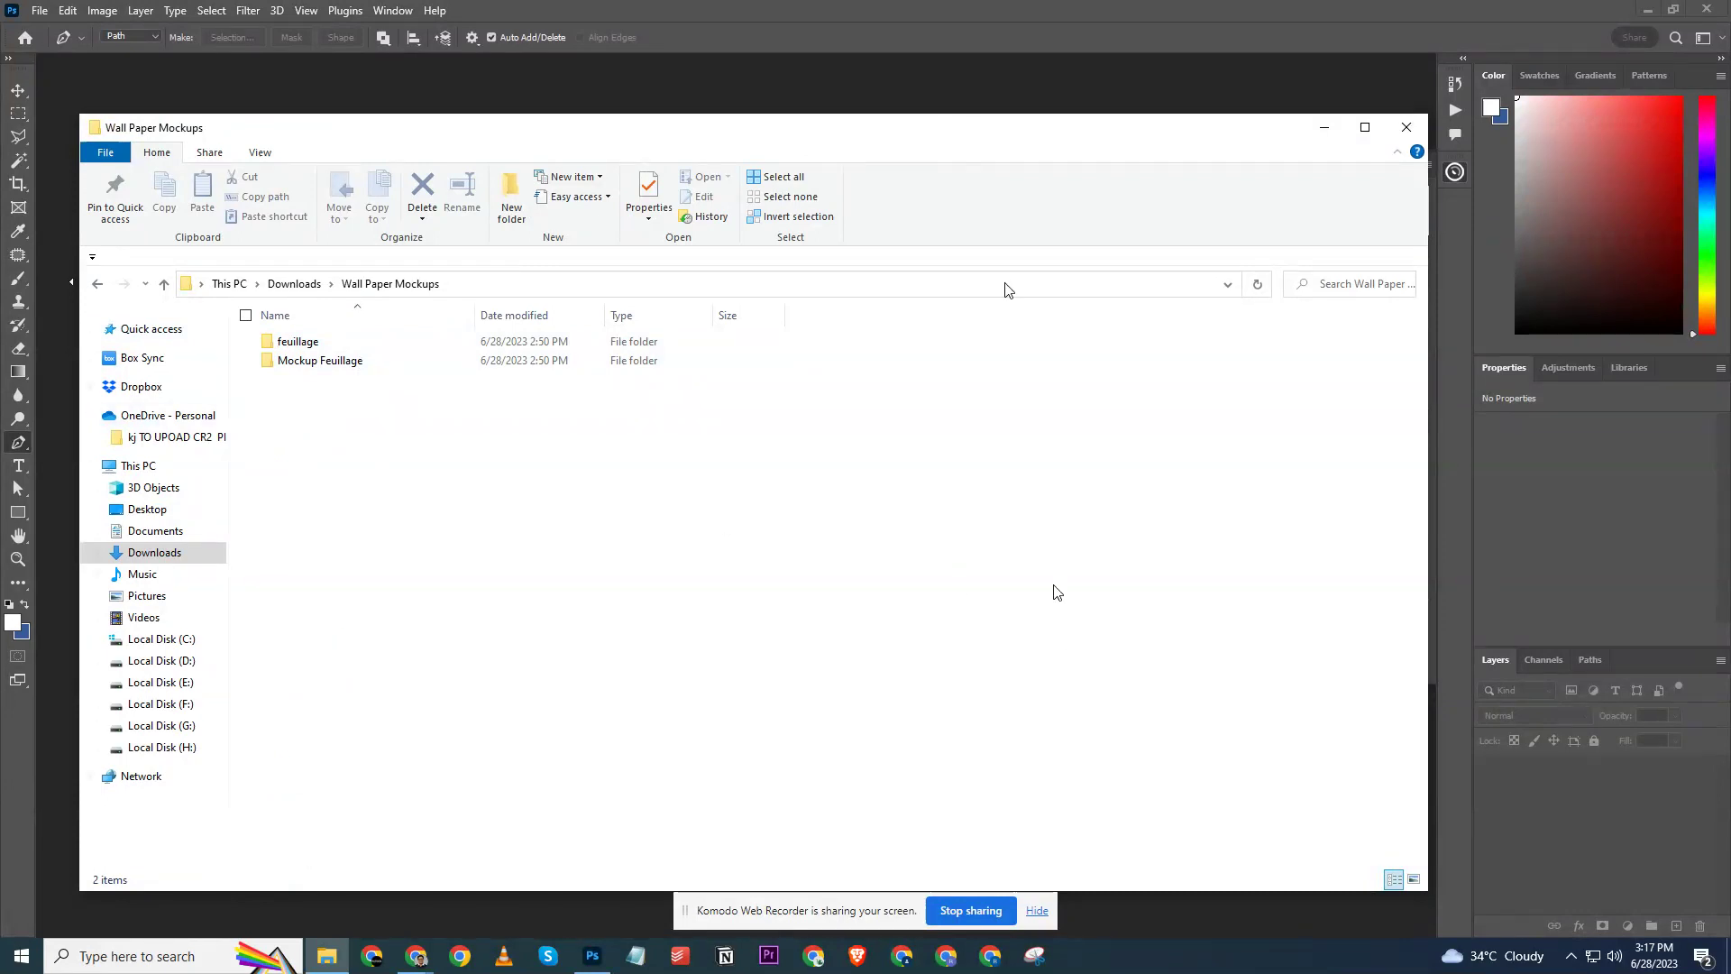
Open the feuillage folder in a maximized window and browse its wallpaper images with enlarged thumbnails.
{"action": "double_click", "coordinate": [345, 350]}
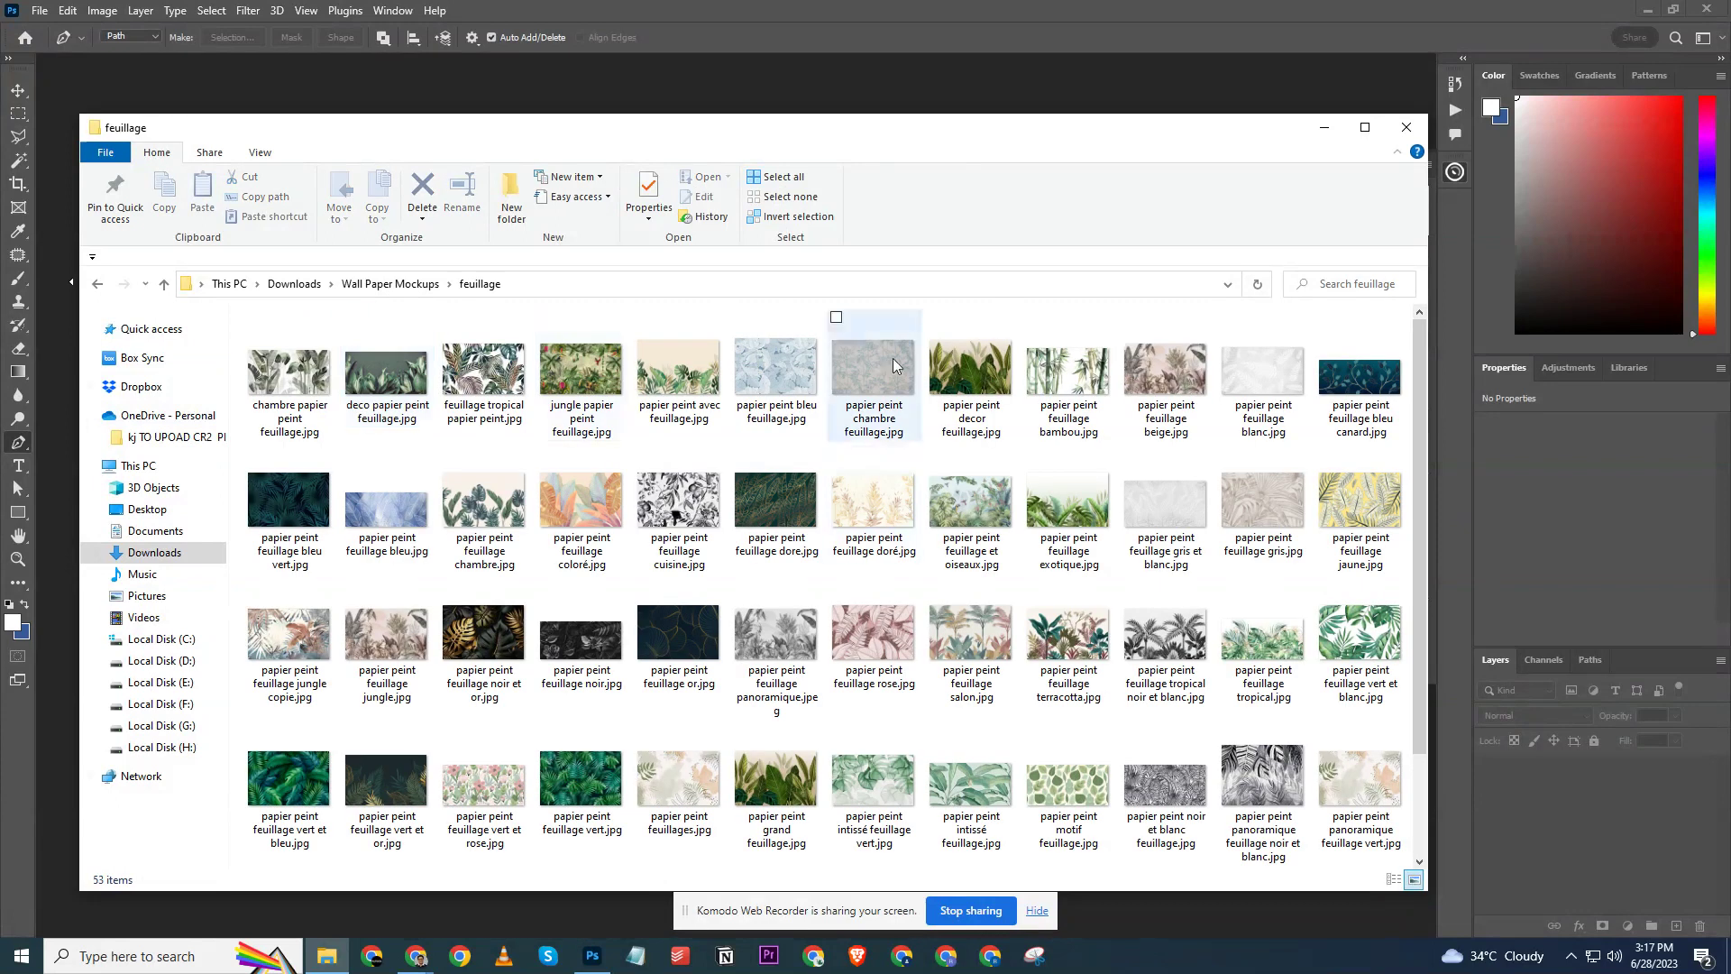
{"action": "left_click", "coordinate": [1352, 132]}
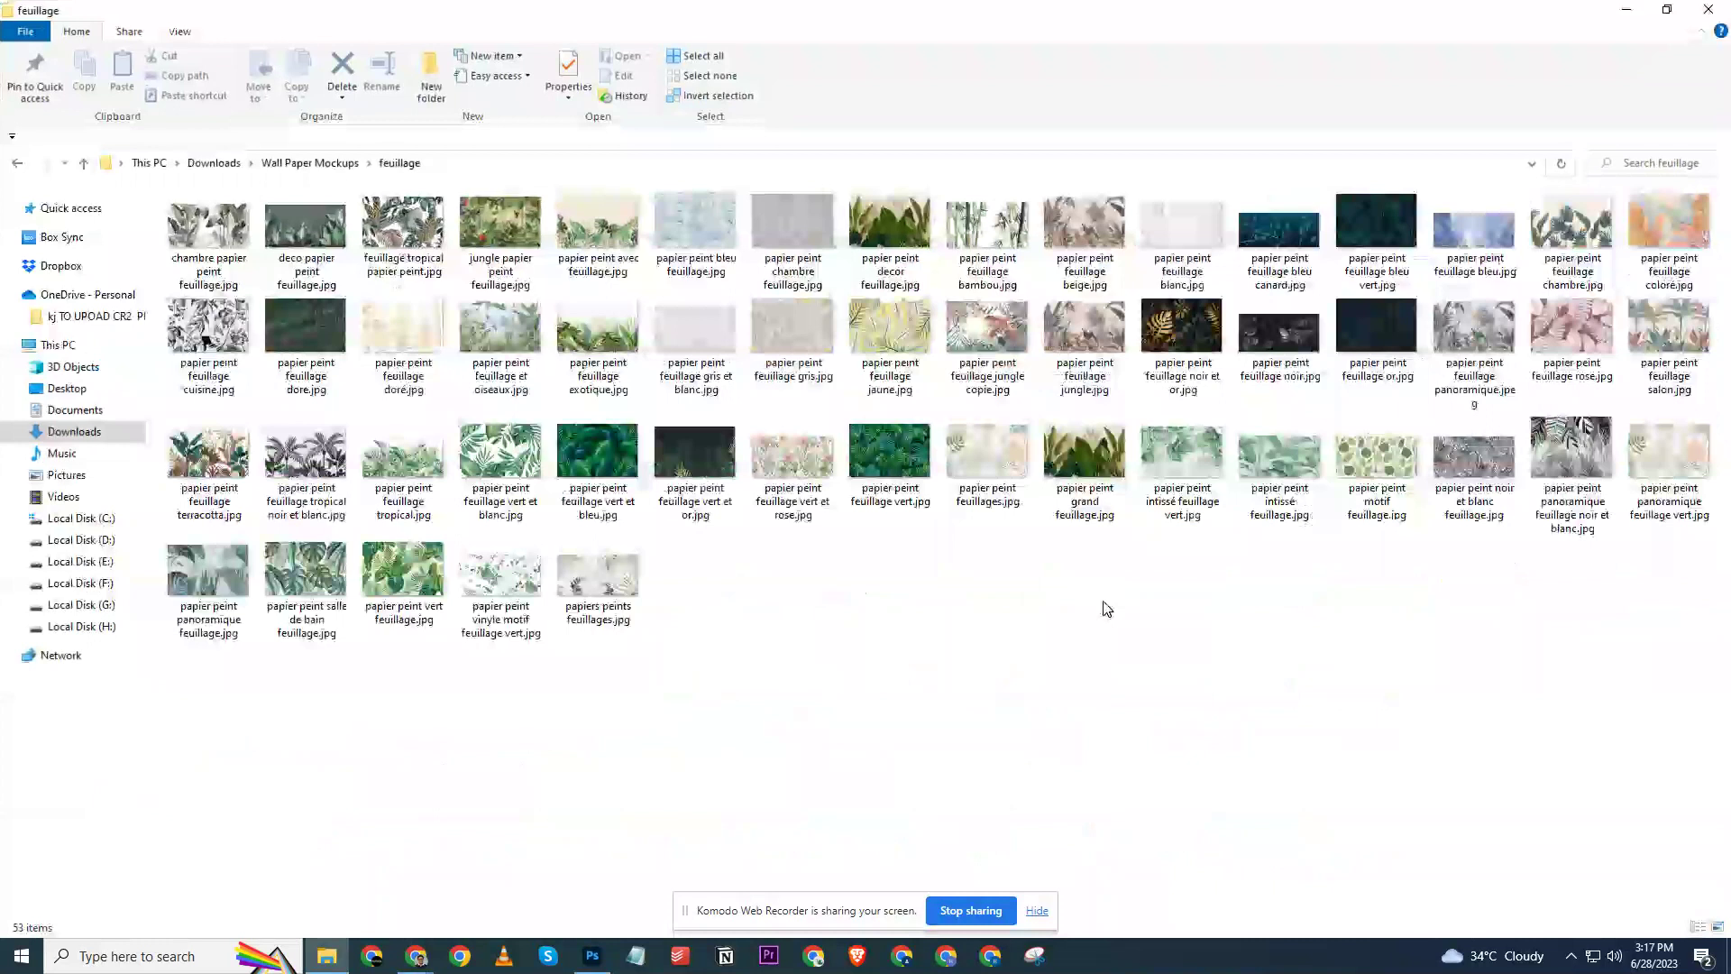
{"action": "scroll", "coordinate": [1107, 609], "scroll_direction": "up", "scroll_amount": 1}
{"action": "scroll", "coordinate": [1107, 609], "scroll_direction": "up", "scroll_amount": 1}
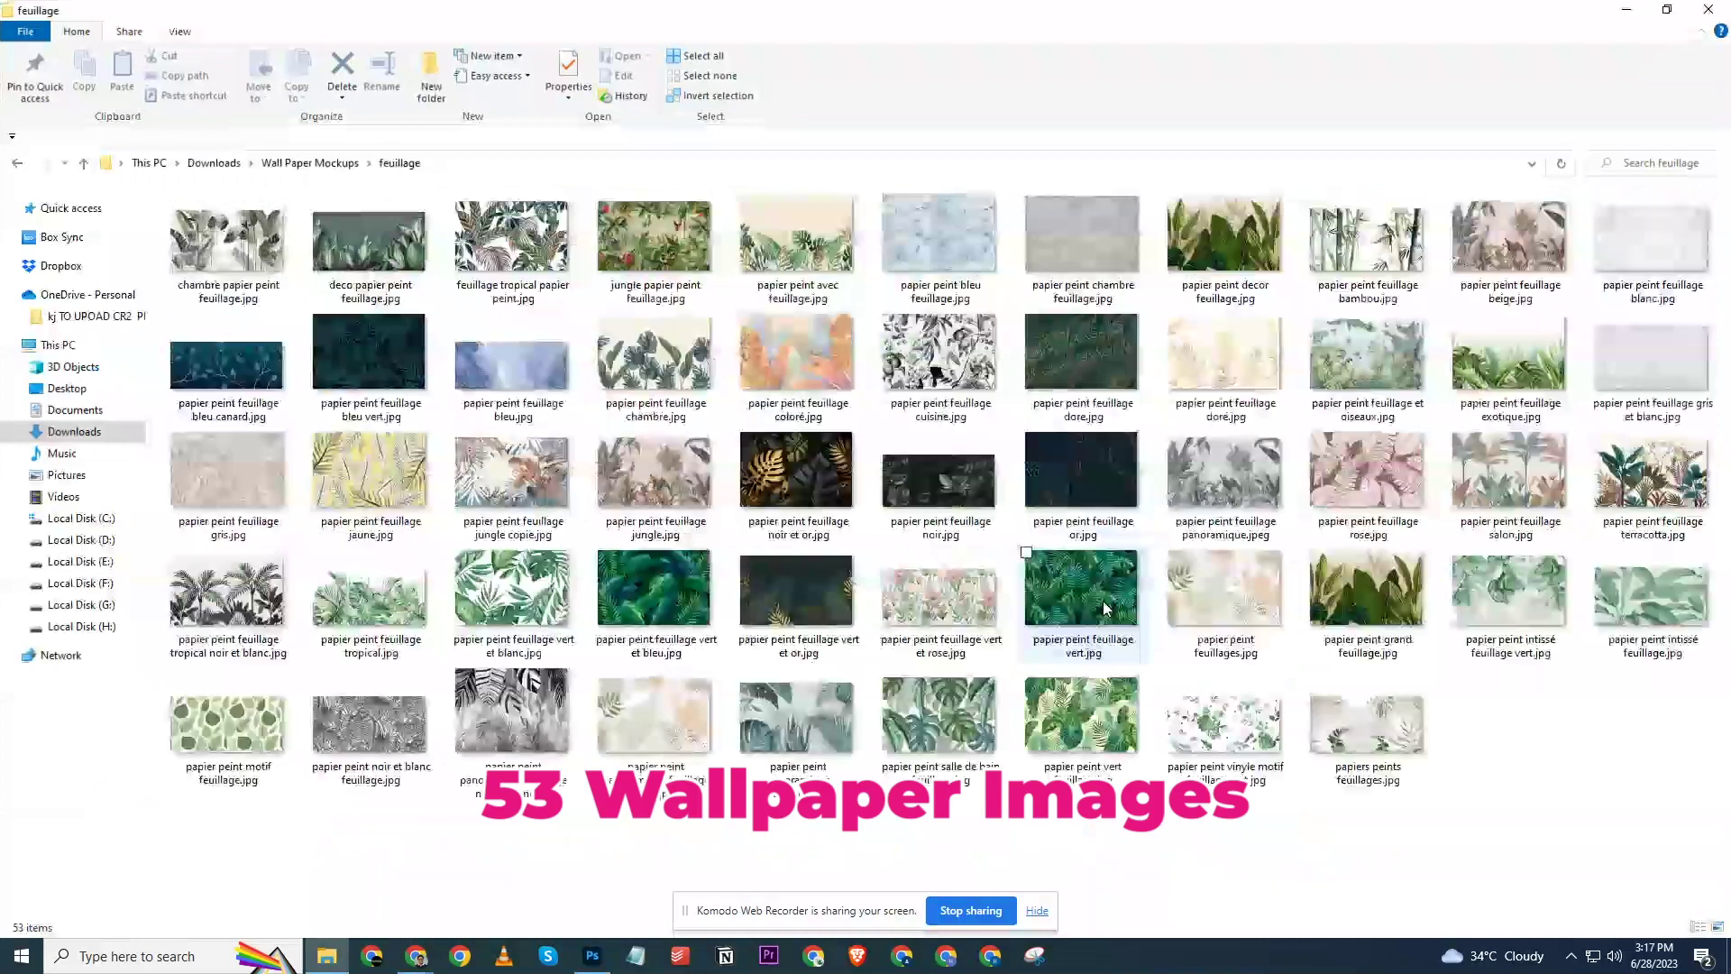
{"action": "scroll", "coordinate": [1107, 609], "scroll_direction": "up", "scroll_amount": 1}
{"action": "scroll", "coordinate": [1107, 609], "scroll_direction": "up", "scroll_amount": 1}
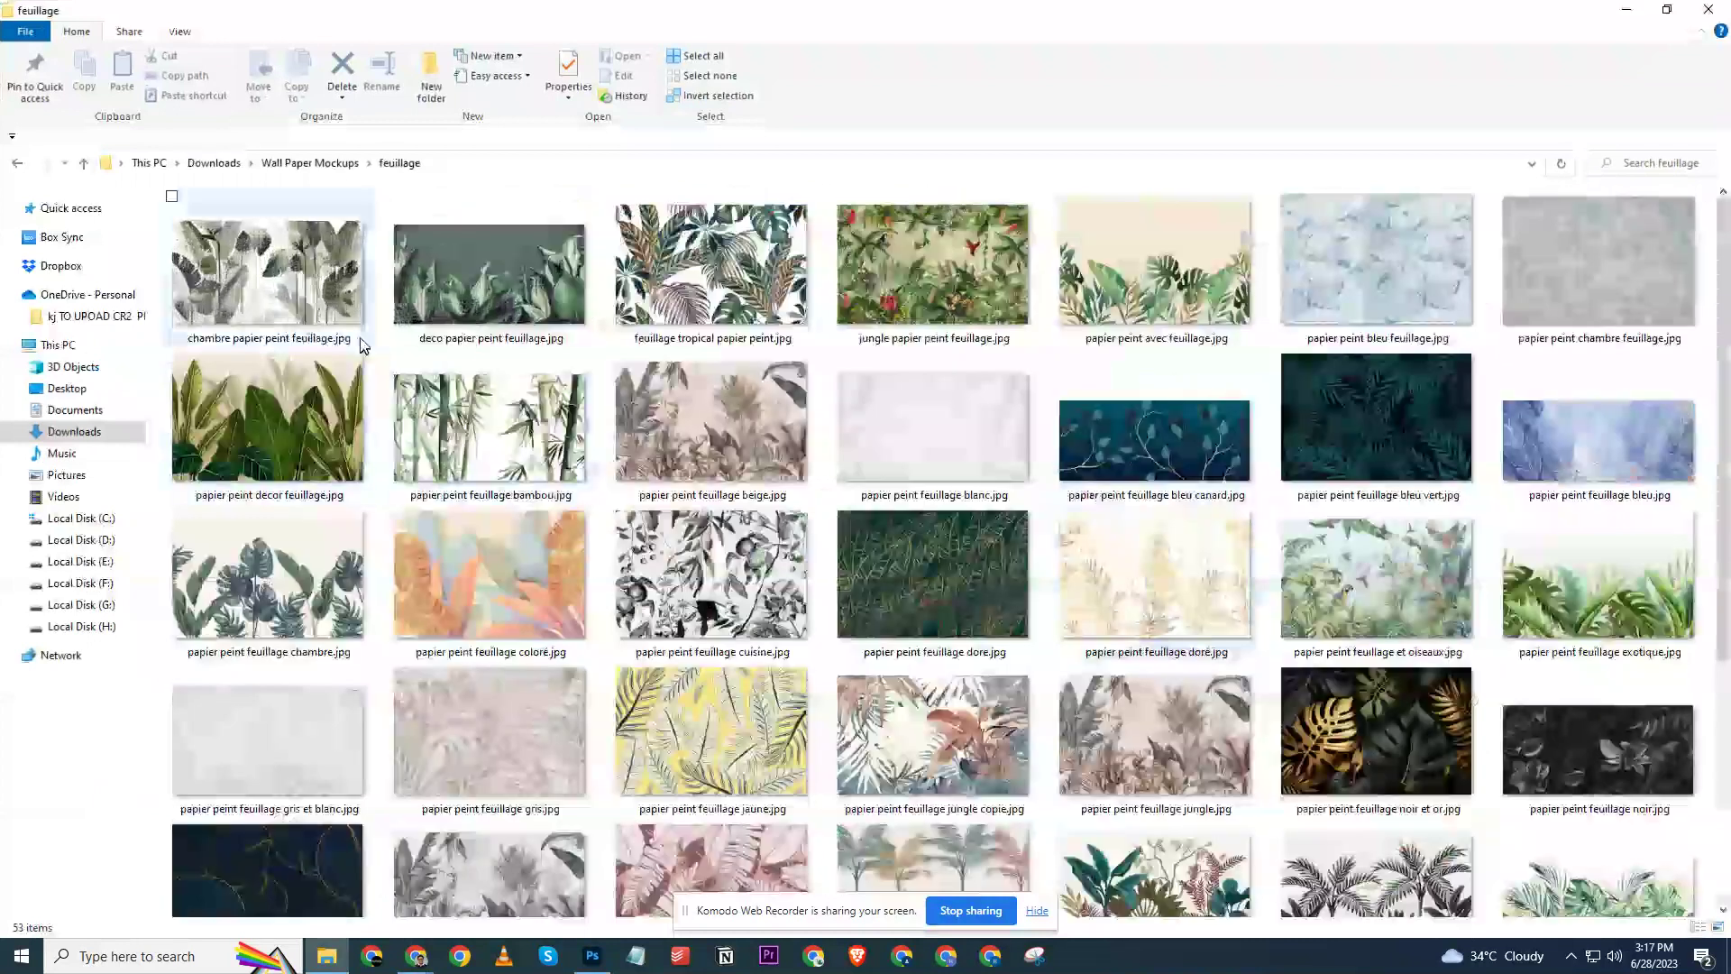
{"action": "scroll", "coordinate": [661, 448], "scroll_direction": "down", "scroll_amount": 5}
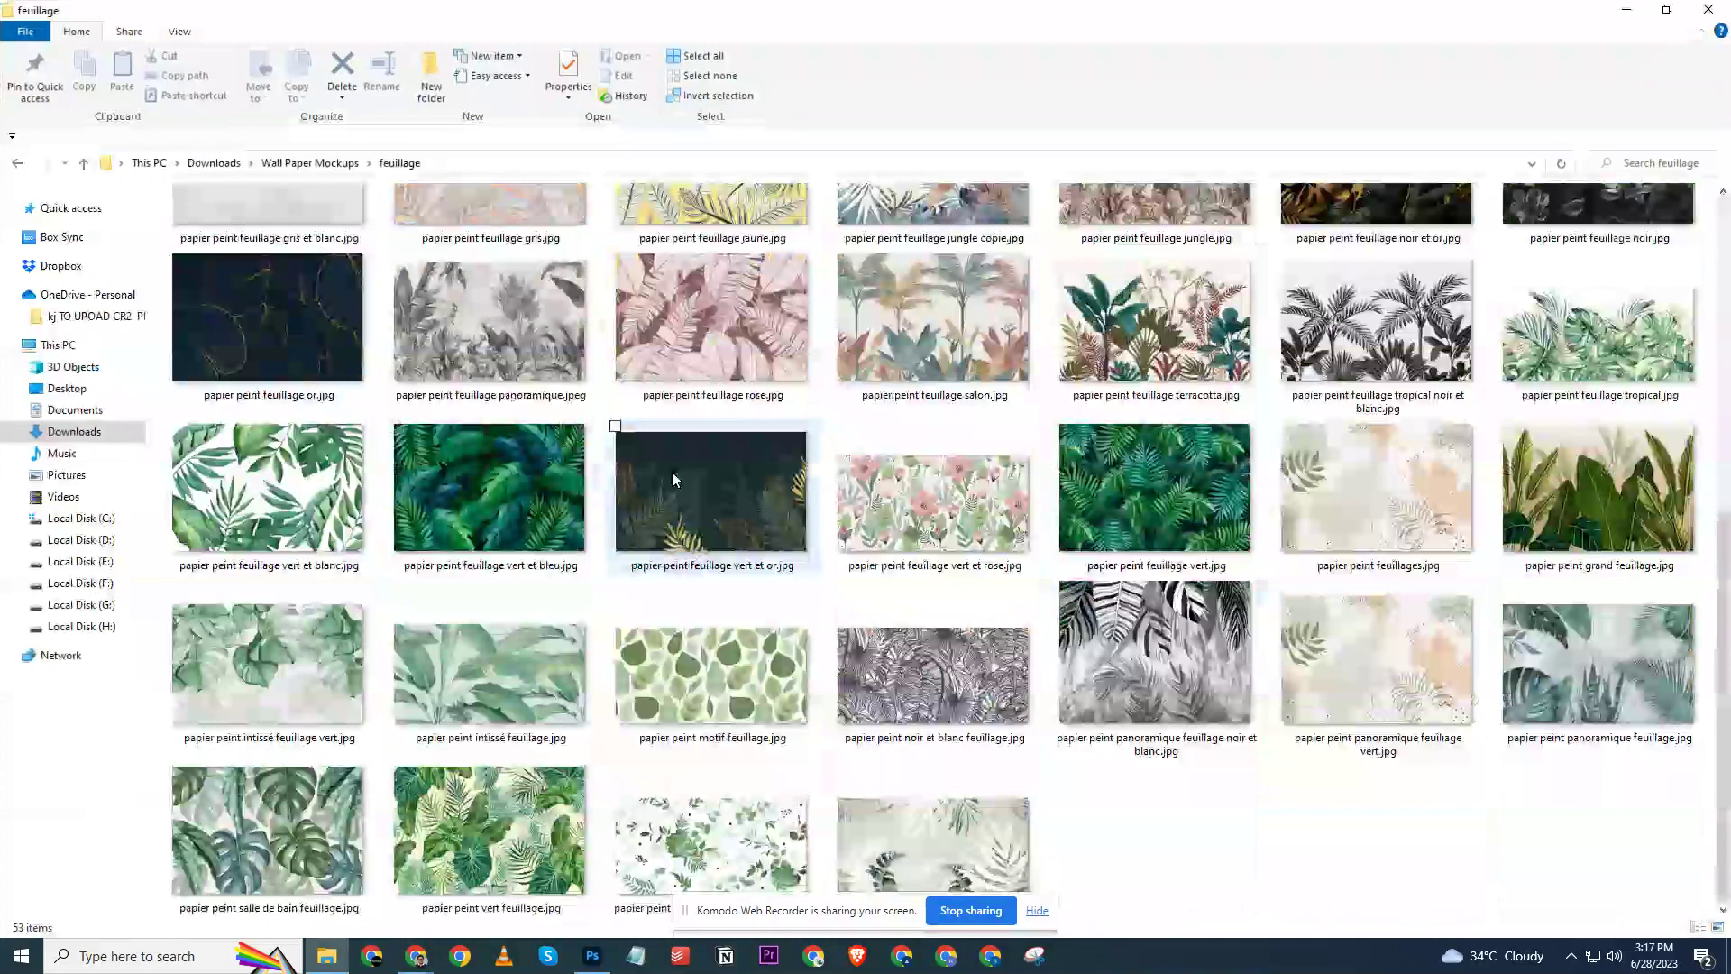
Compare the proportions of the papier peint feuillage vert et bleu, vert et or, and vert et rose images.
{"action": "left_click", "coordinate": [709, 496]}
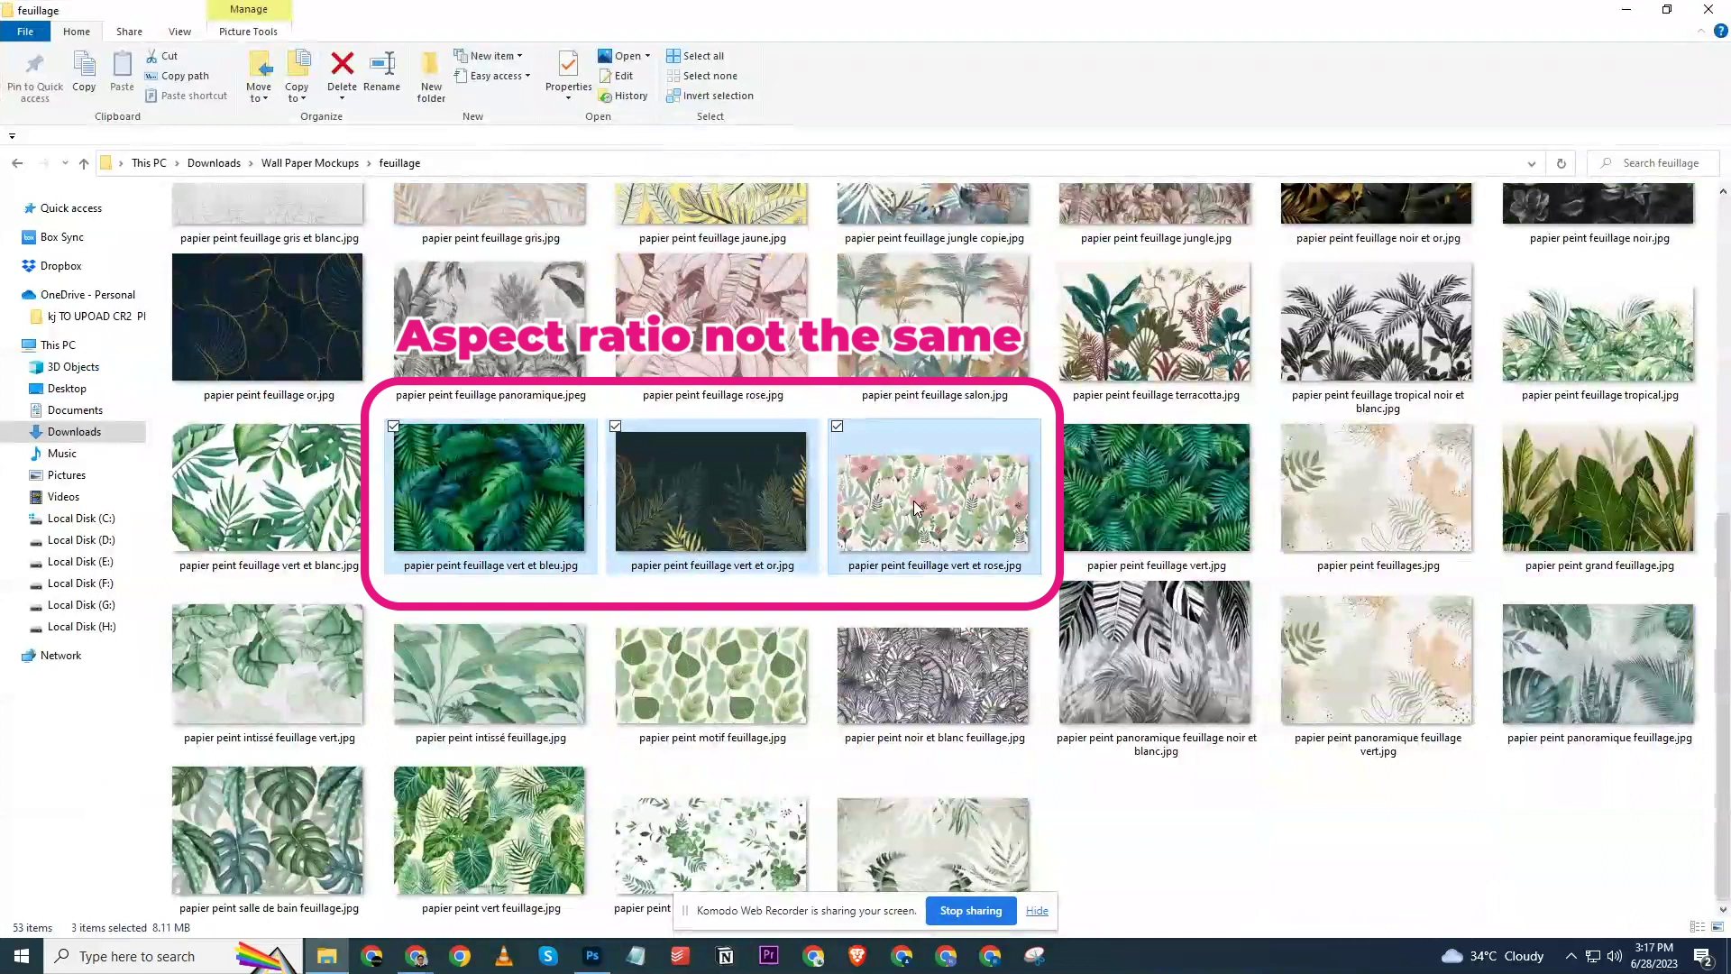
{"action": "left_click", "coordinate": [543, 470]}
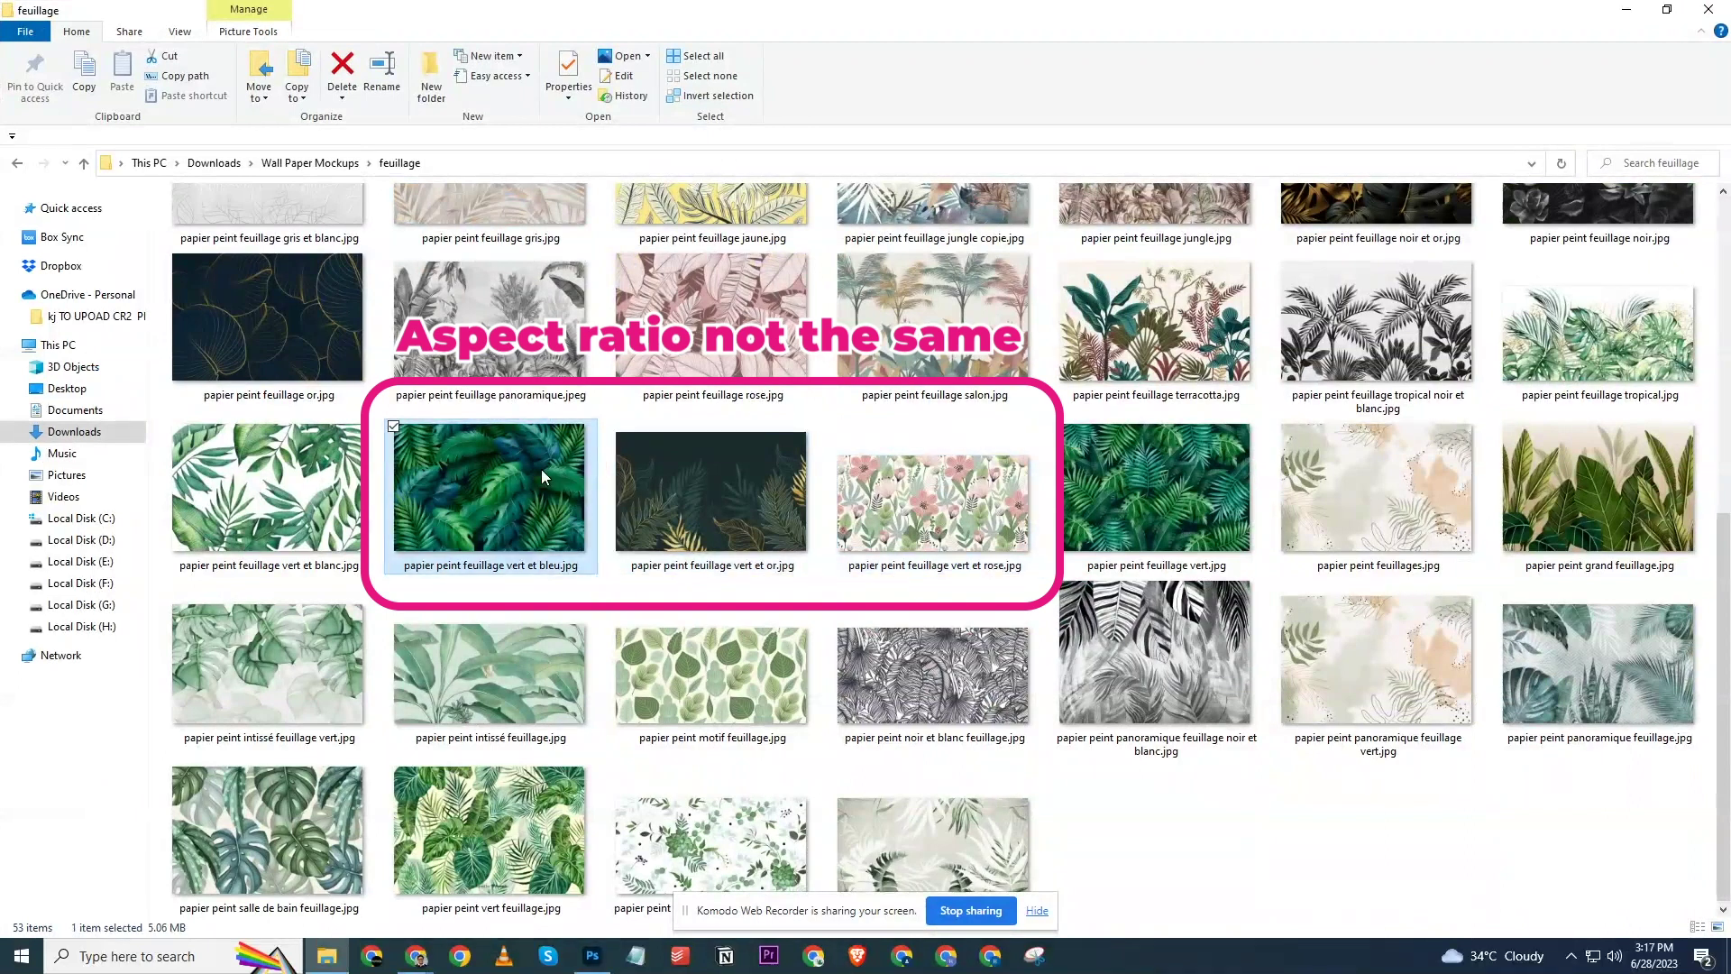
{"action": "left_click", "coordinate": [667, 488]}
{"action": "left_click", "coordinate": [938, 487]}
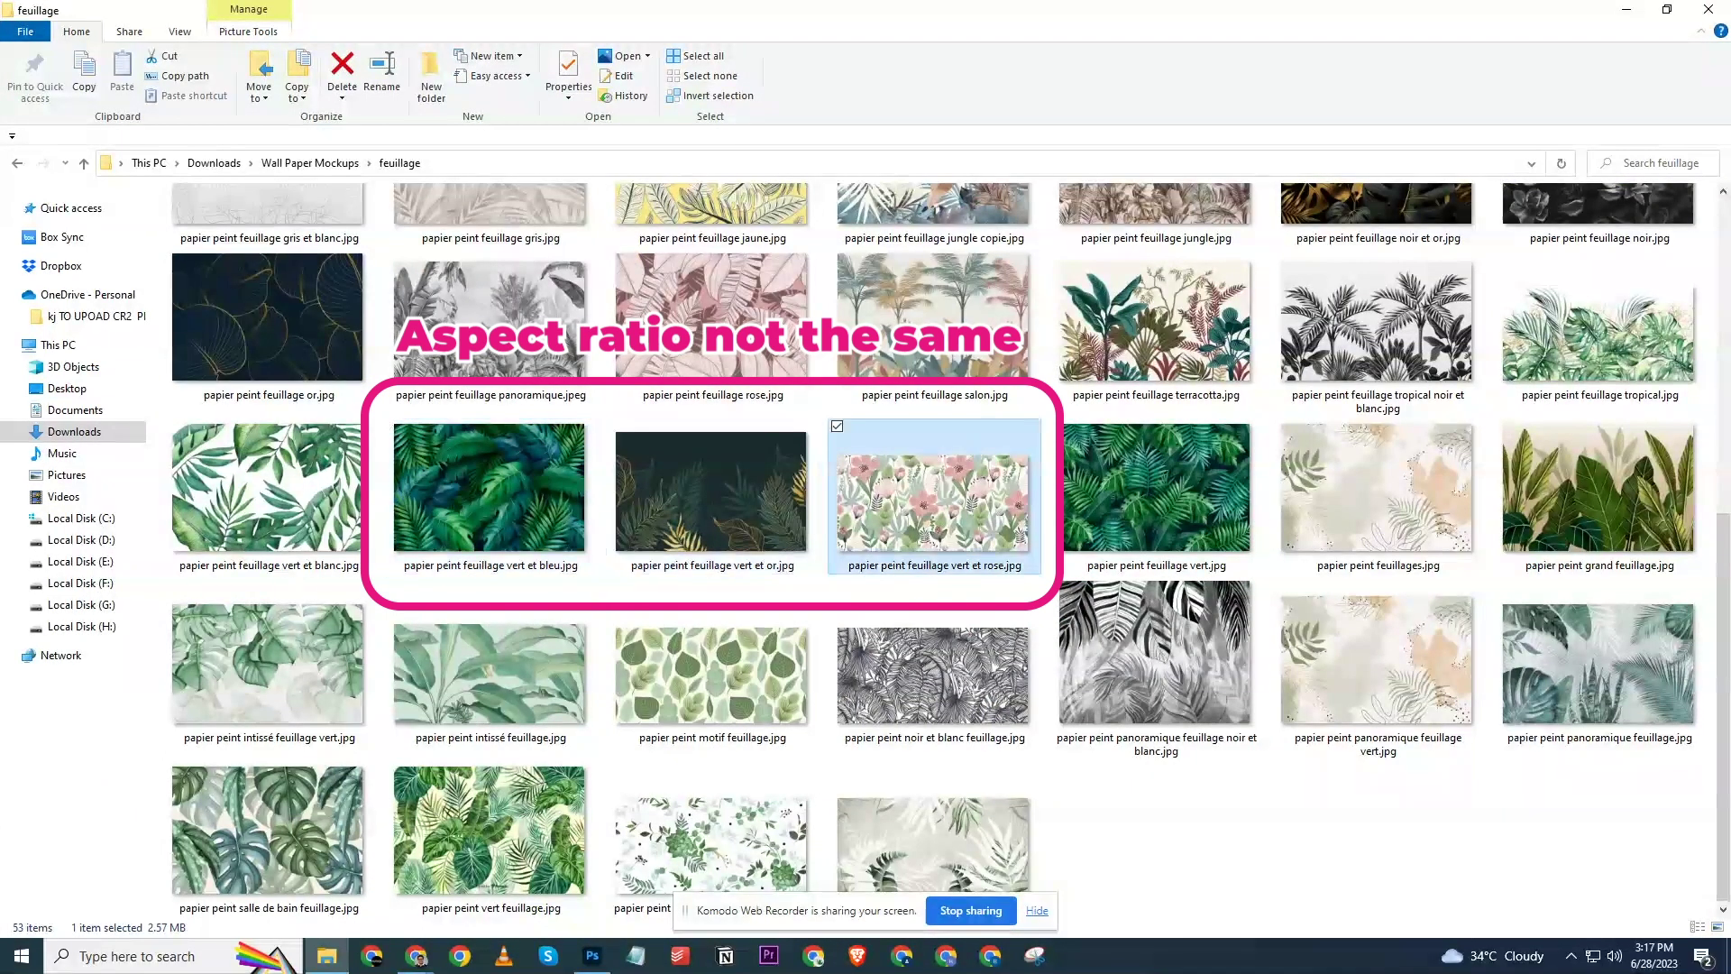
{"action": "scroll", "coordinate": [925, 541], "scroll_direction": "up", "scroll_amount": 5}
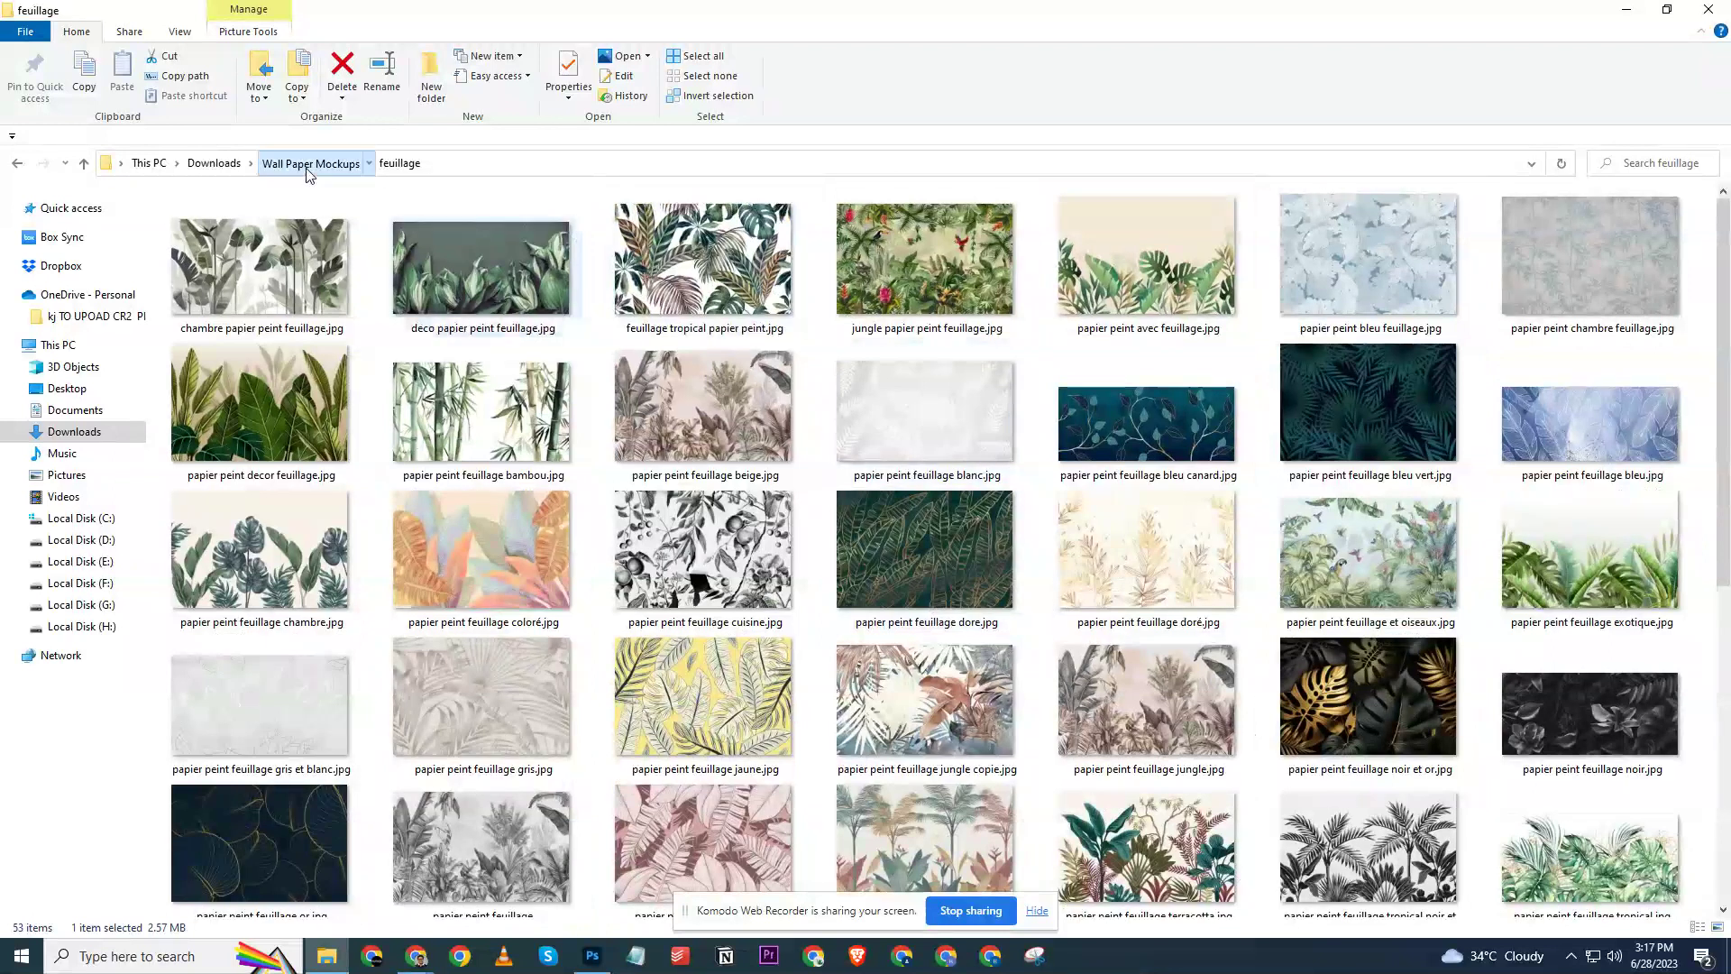
Go to the Mockup Feuillage folder inside Wall Paper Mockups and enlarge its file icons.
{"action": "left_click", "coordinate": [306, 168]}
{"action": "double_click", "coordinate": [288, 243]}
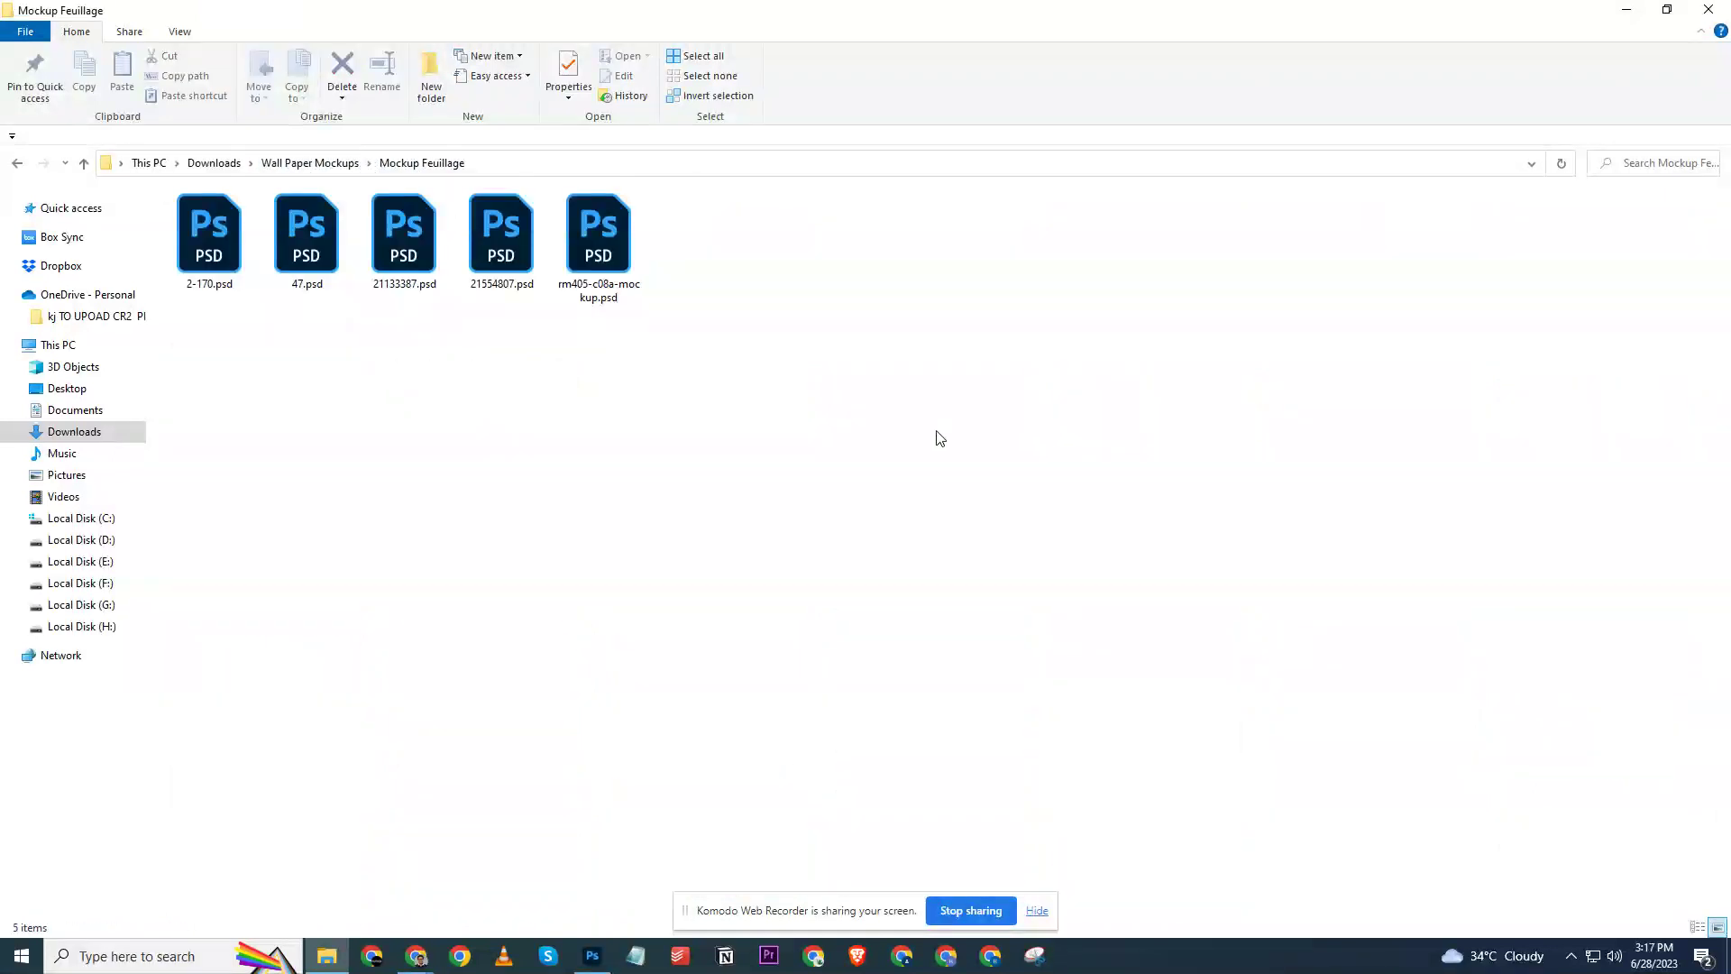
{"action": "scroll", "coordinate": [937, 437], "scroll_direction": "up", "scroll_amount": 3}
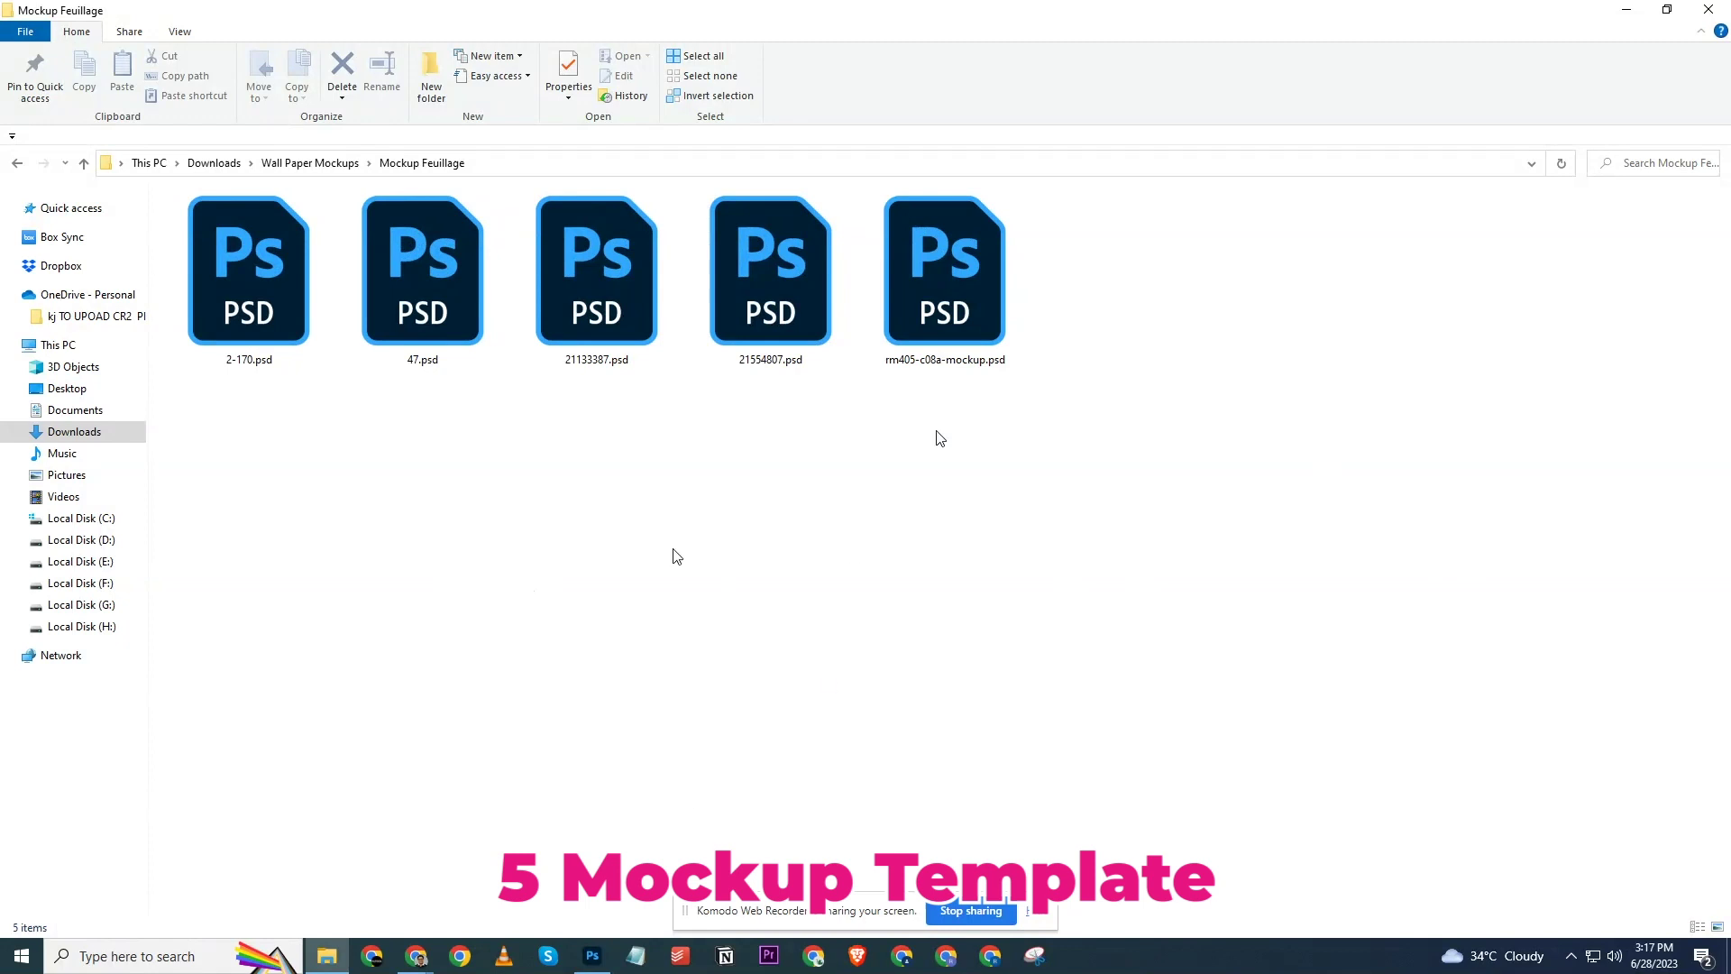
Open all five PSD templates from the Mockup Feuillage folder in Photoshop, starting with 2-170.psd, and collapse the Bulk Mockup panel.
{"action": "left_click_drag", "start_coordinate": [253, 289], "coordinate": [657, 548]}
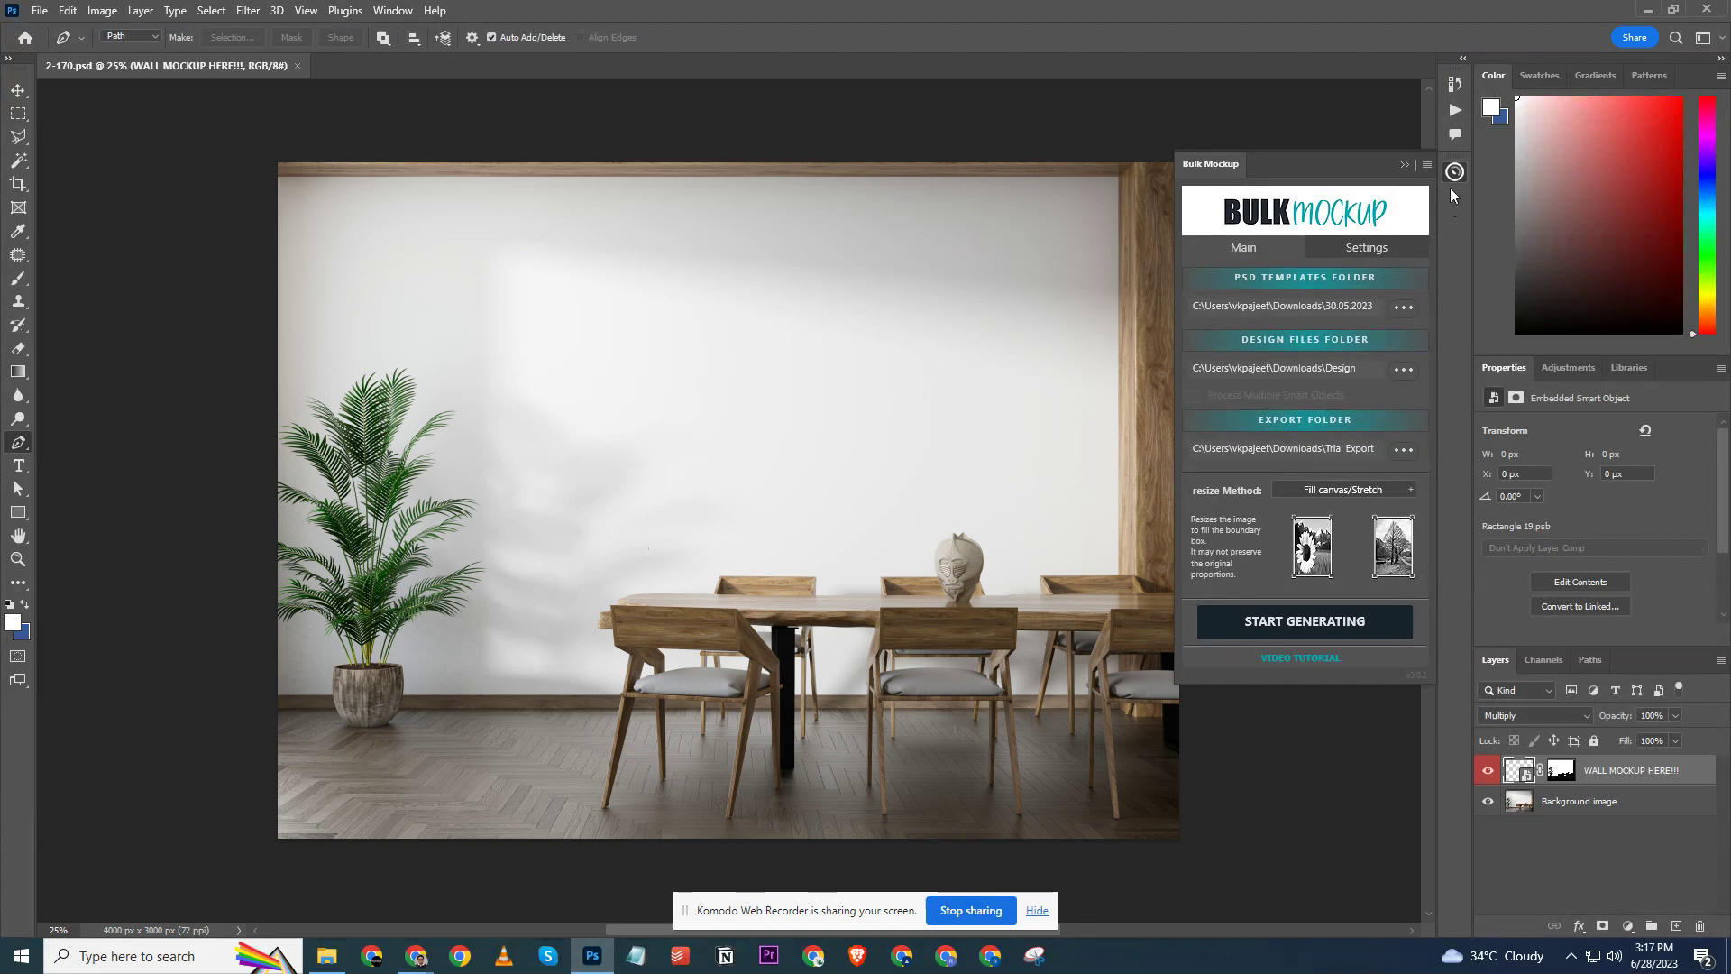
{"action": "left_click", "coordinate": [1454, 173]}
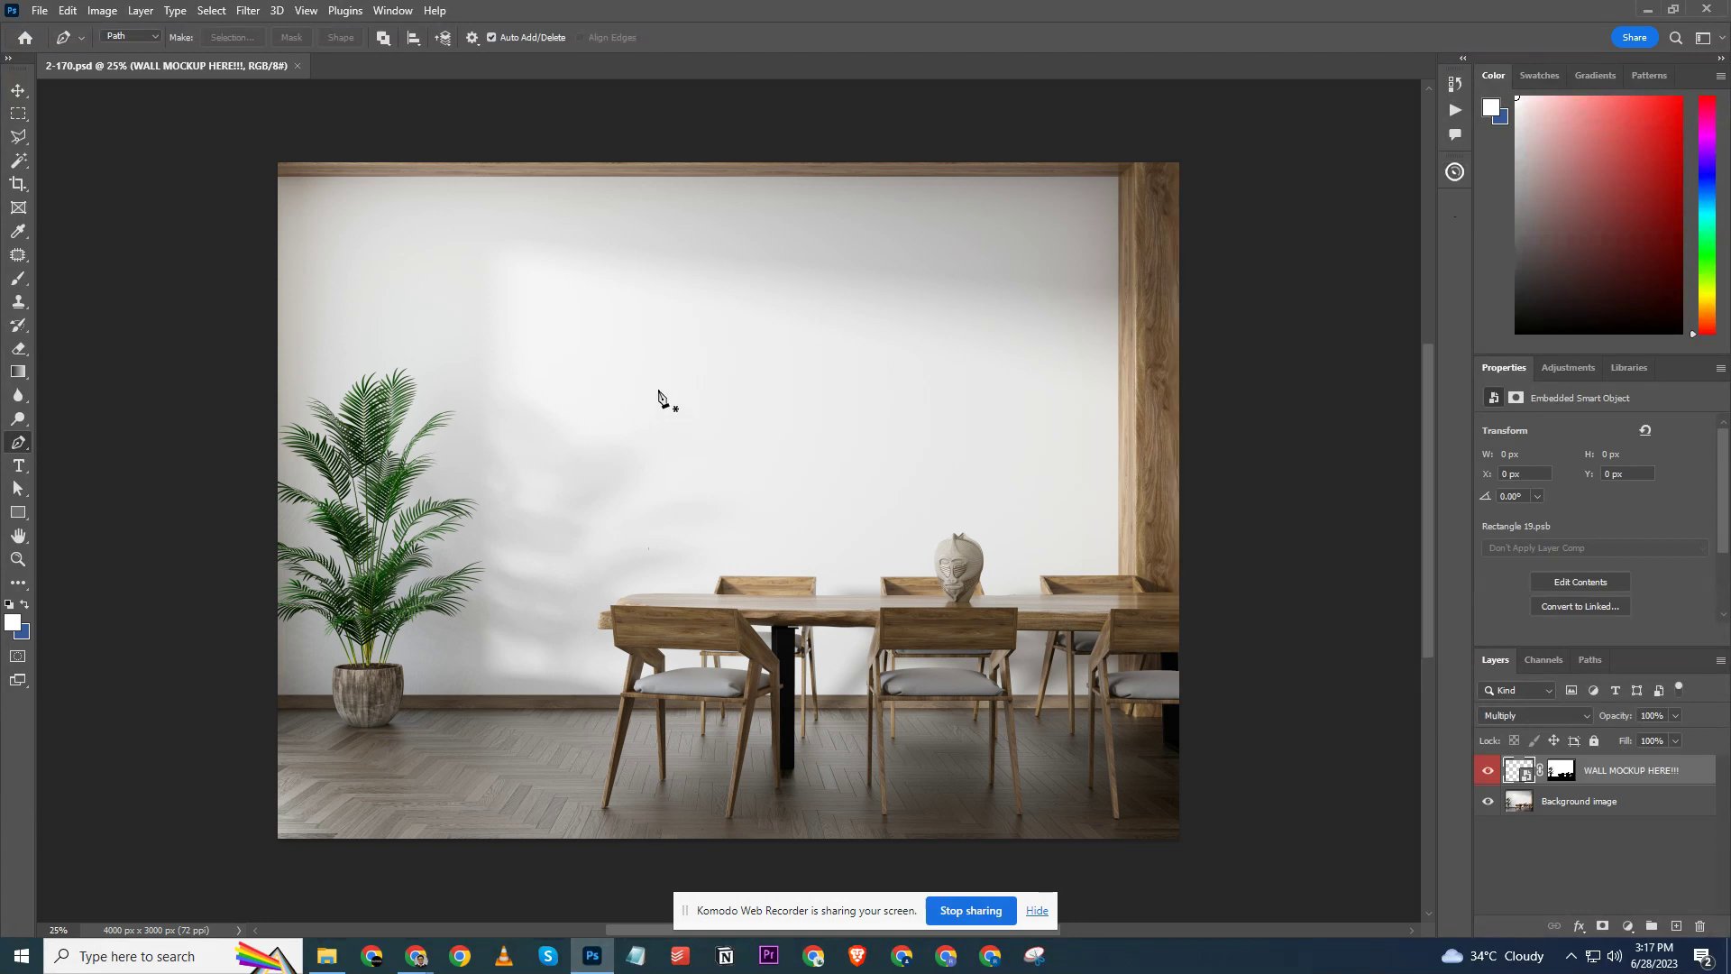
{"action": "key", "text": "alt+Tab"}
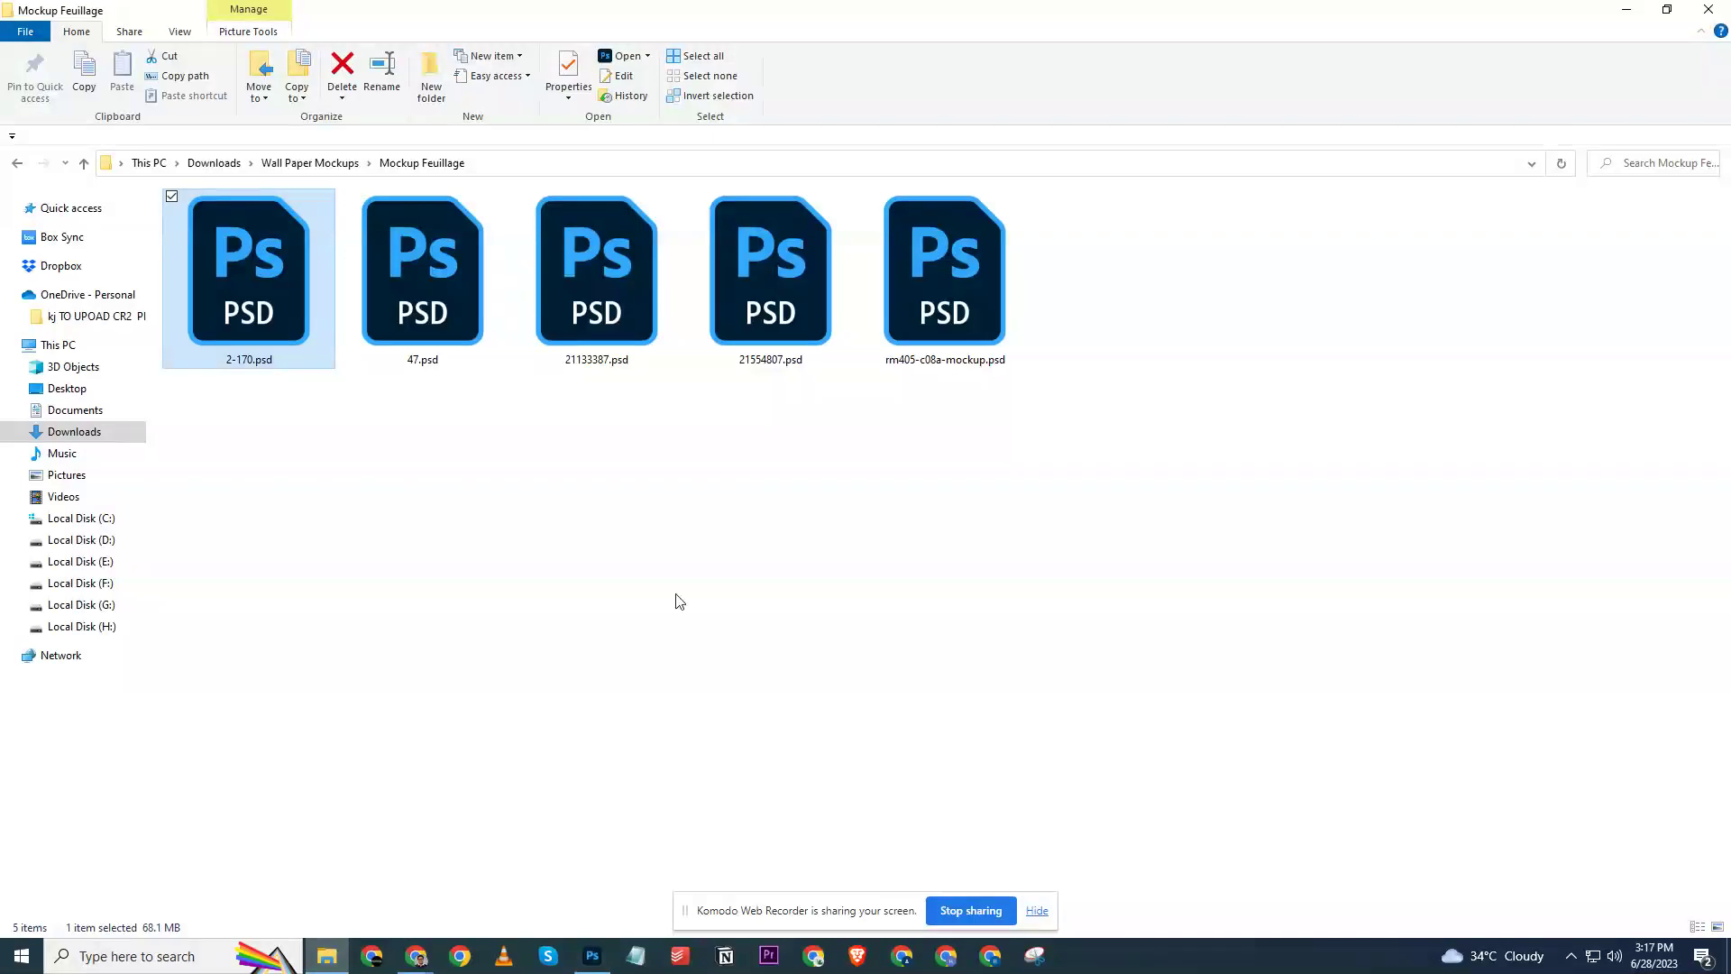
{"action": "left_click_drag", "start_coordinate": [1045, 411], "coordinate": [934, 28]}
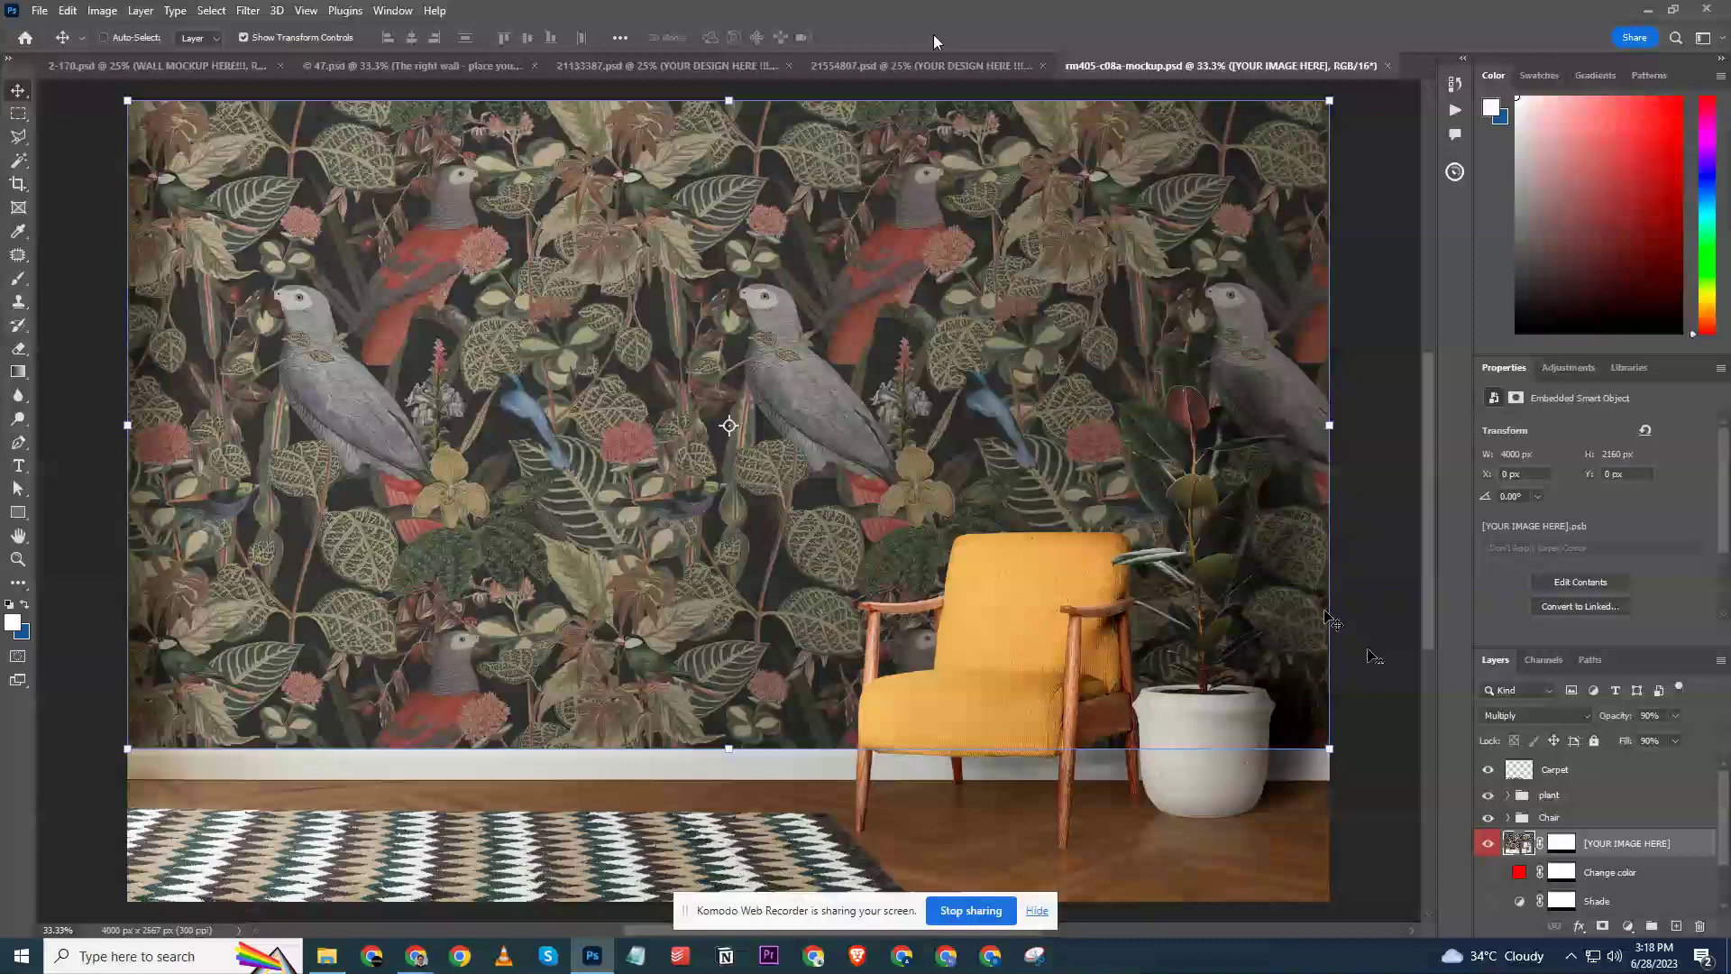
Enlarge the Layers panel to reveal the full layer list and turn off the transform controls.
{"action": "left_click_drag", "start_coordinate": [1581, 646], "coordinate": [1583, 309]}
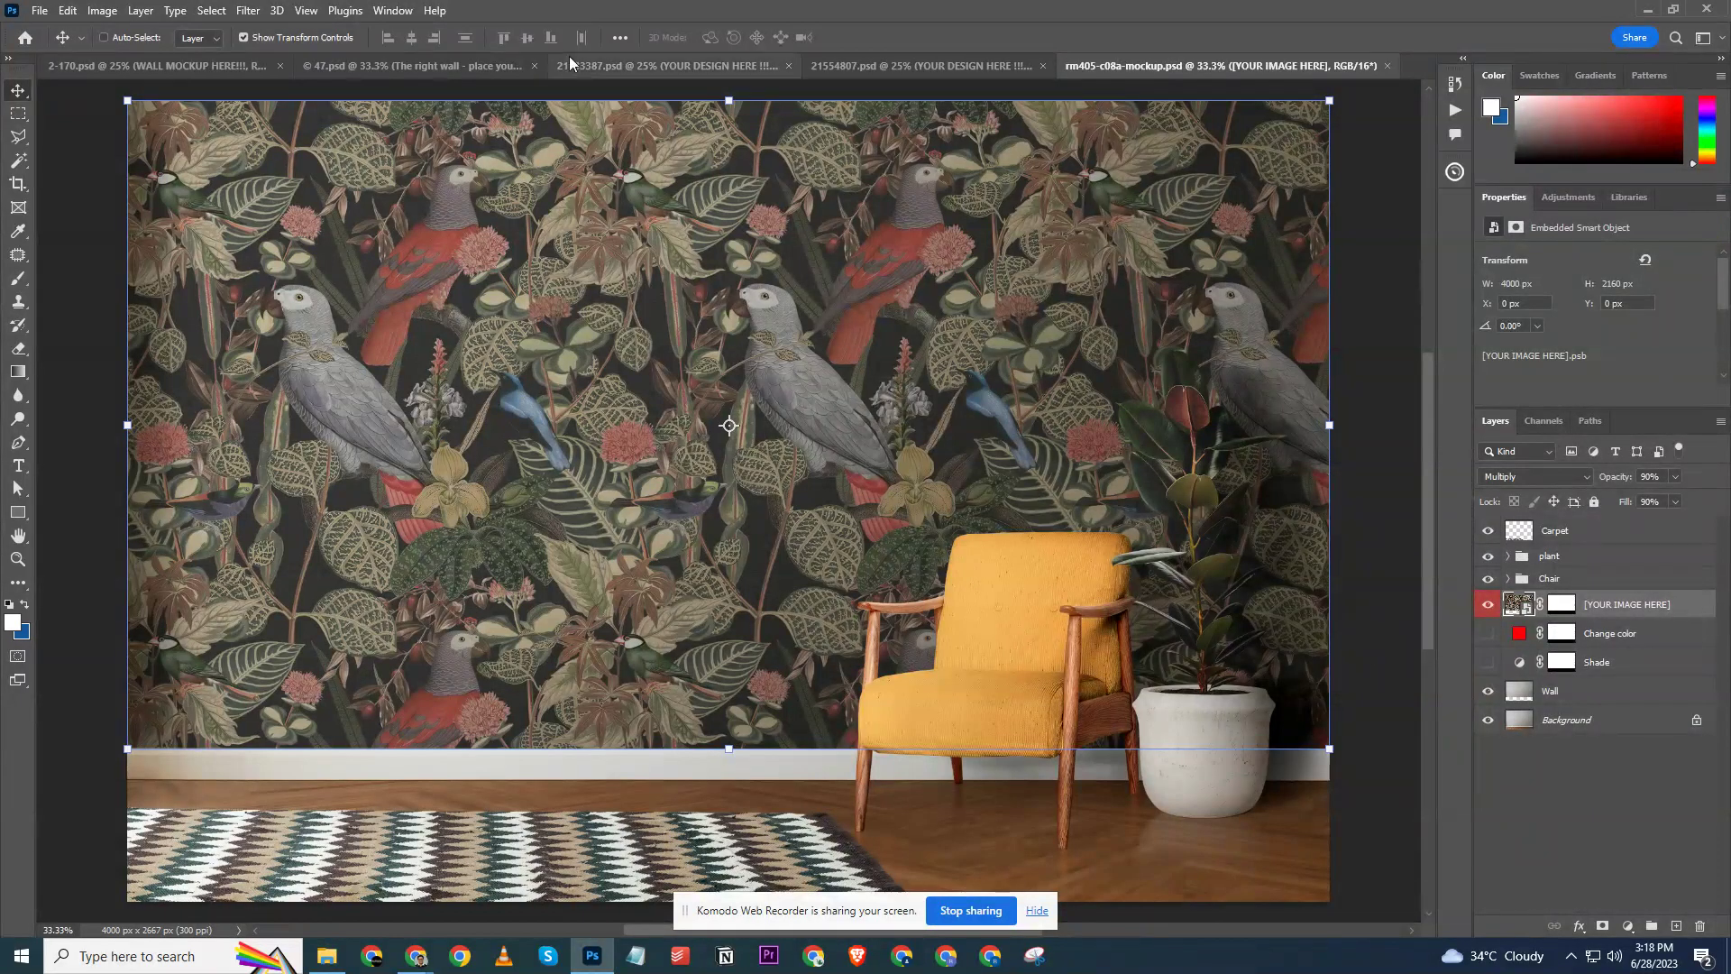
{"action": "left_click", "coordinate": [262, 41]}
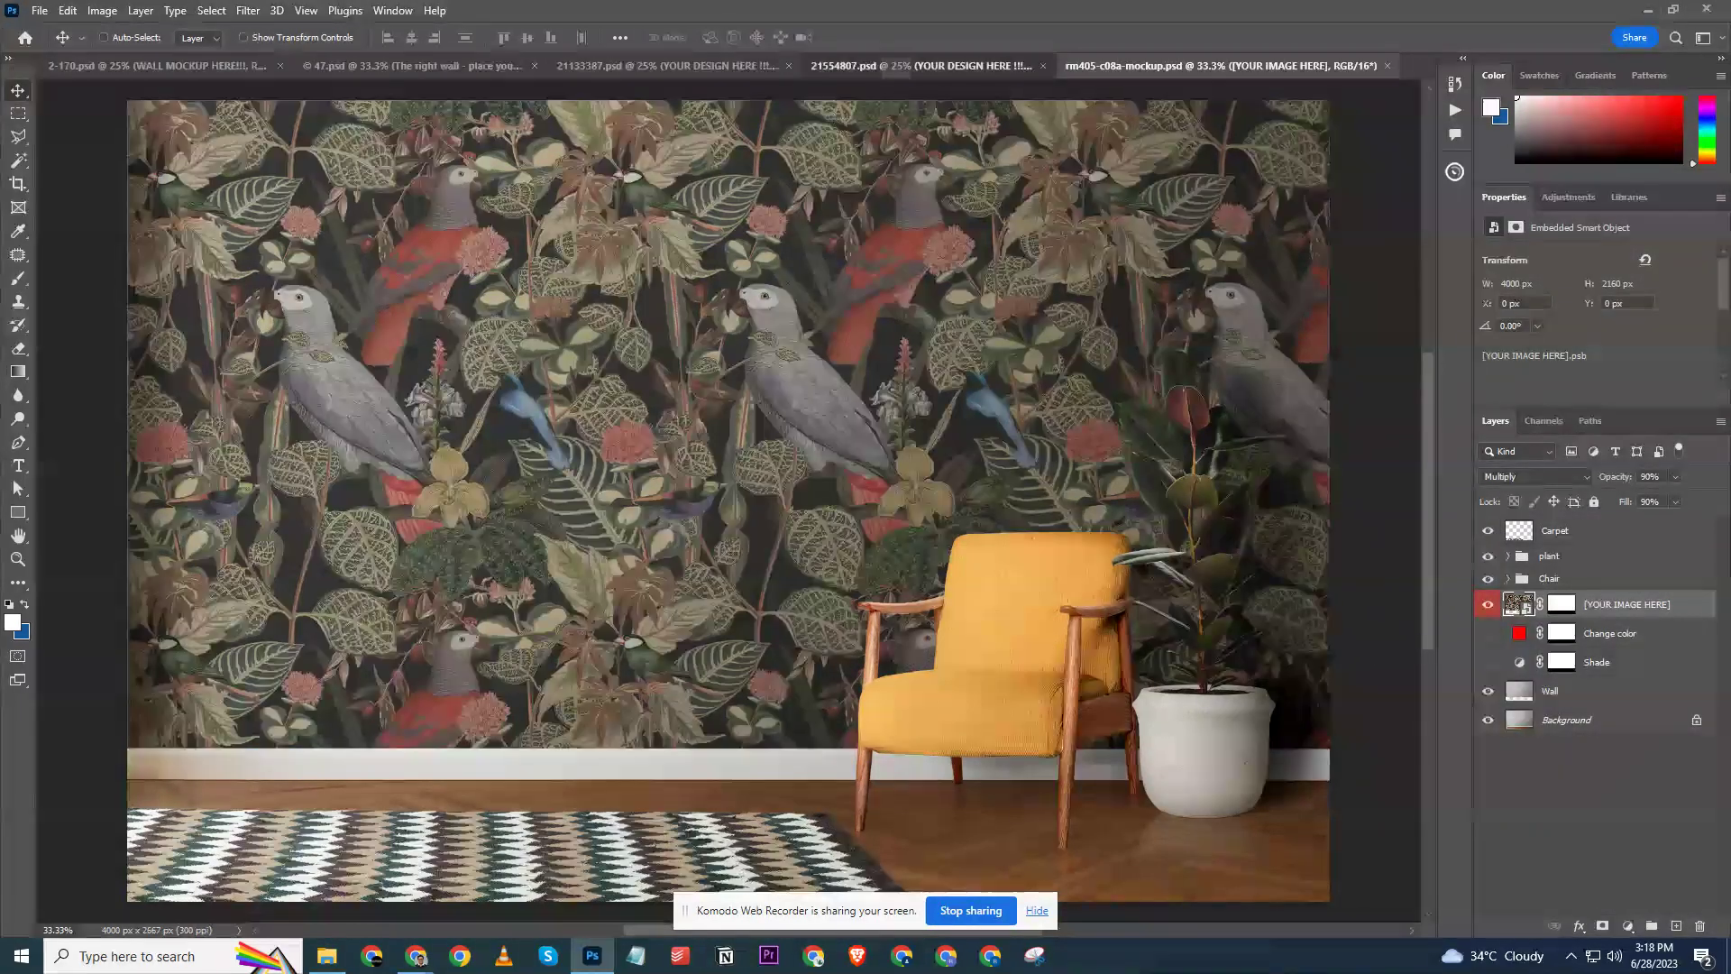
Look through the other open mockup templates, from 21554807.psd back to 2-170.psd.
{"action": "left_click", "coordinate": [883, 65]}
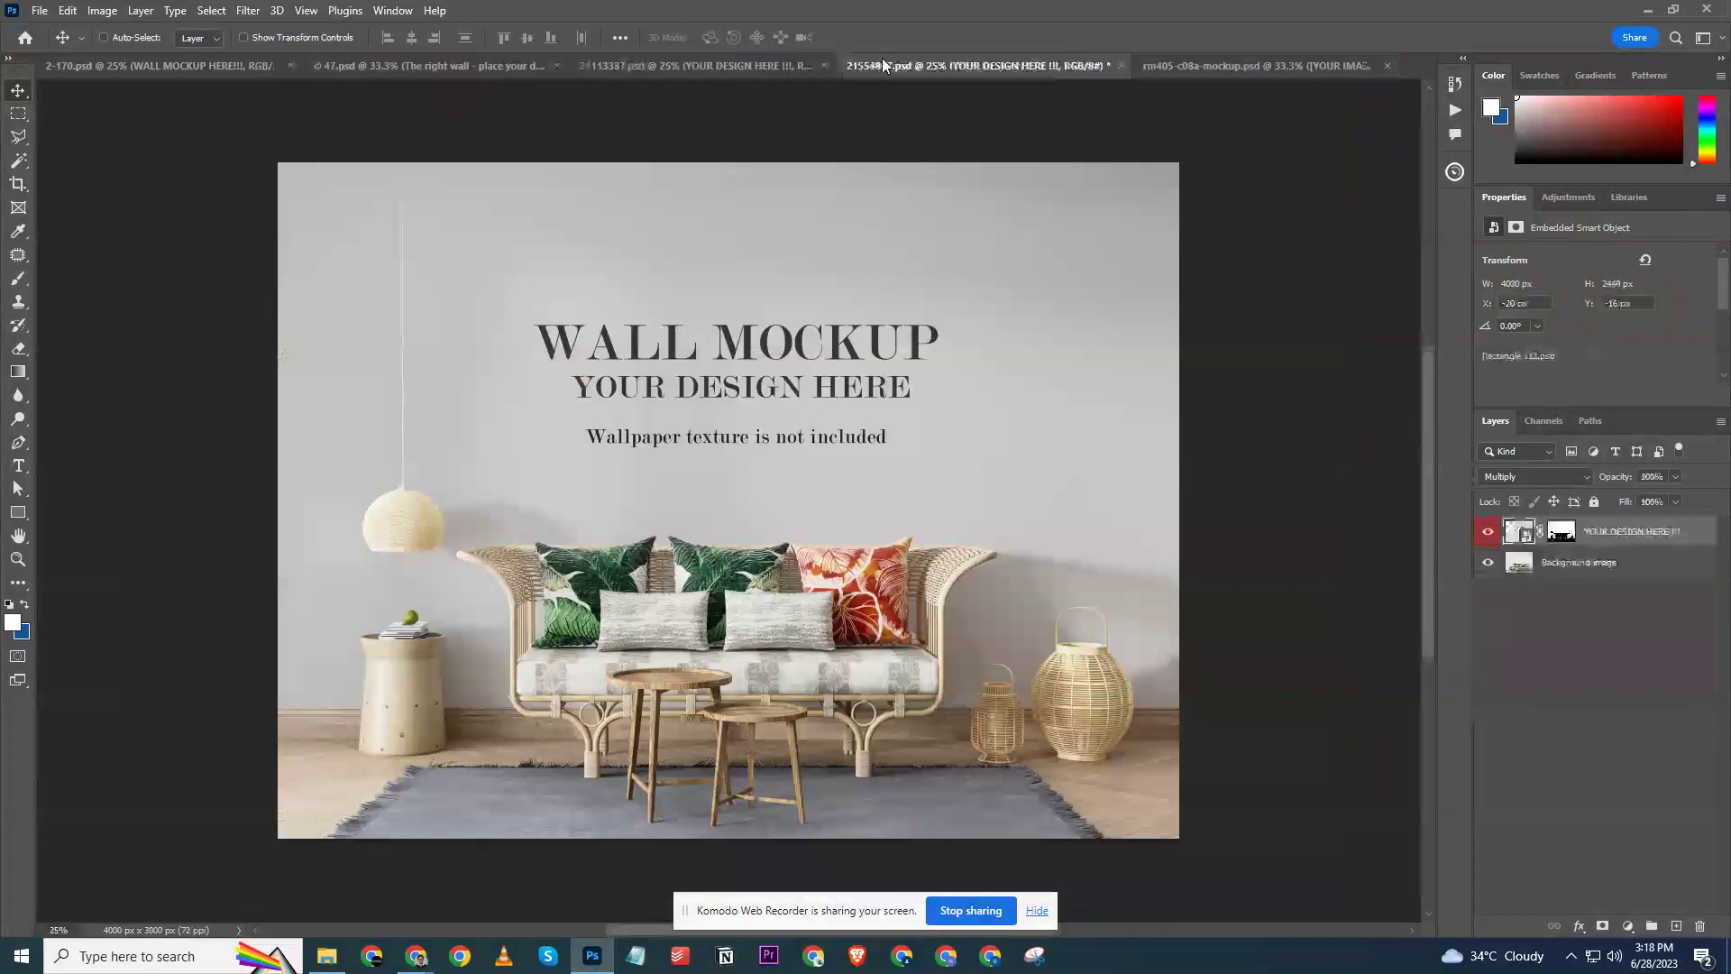
{"action": "left_click", "coordinate": [680, 68]}
{"action": "left_click", "coordinate": [505, 68]}
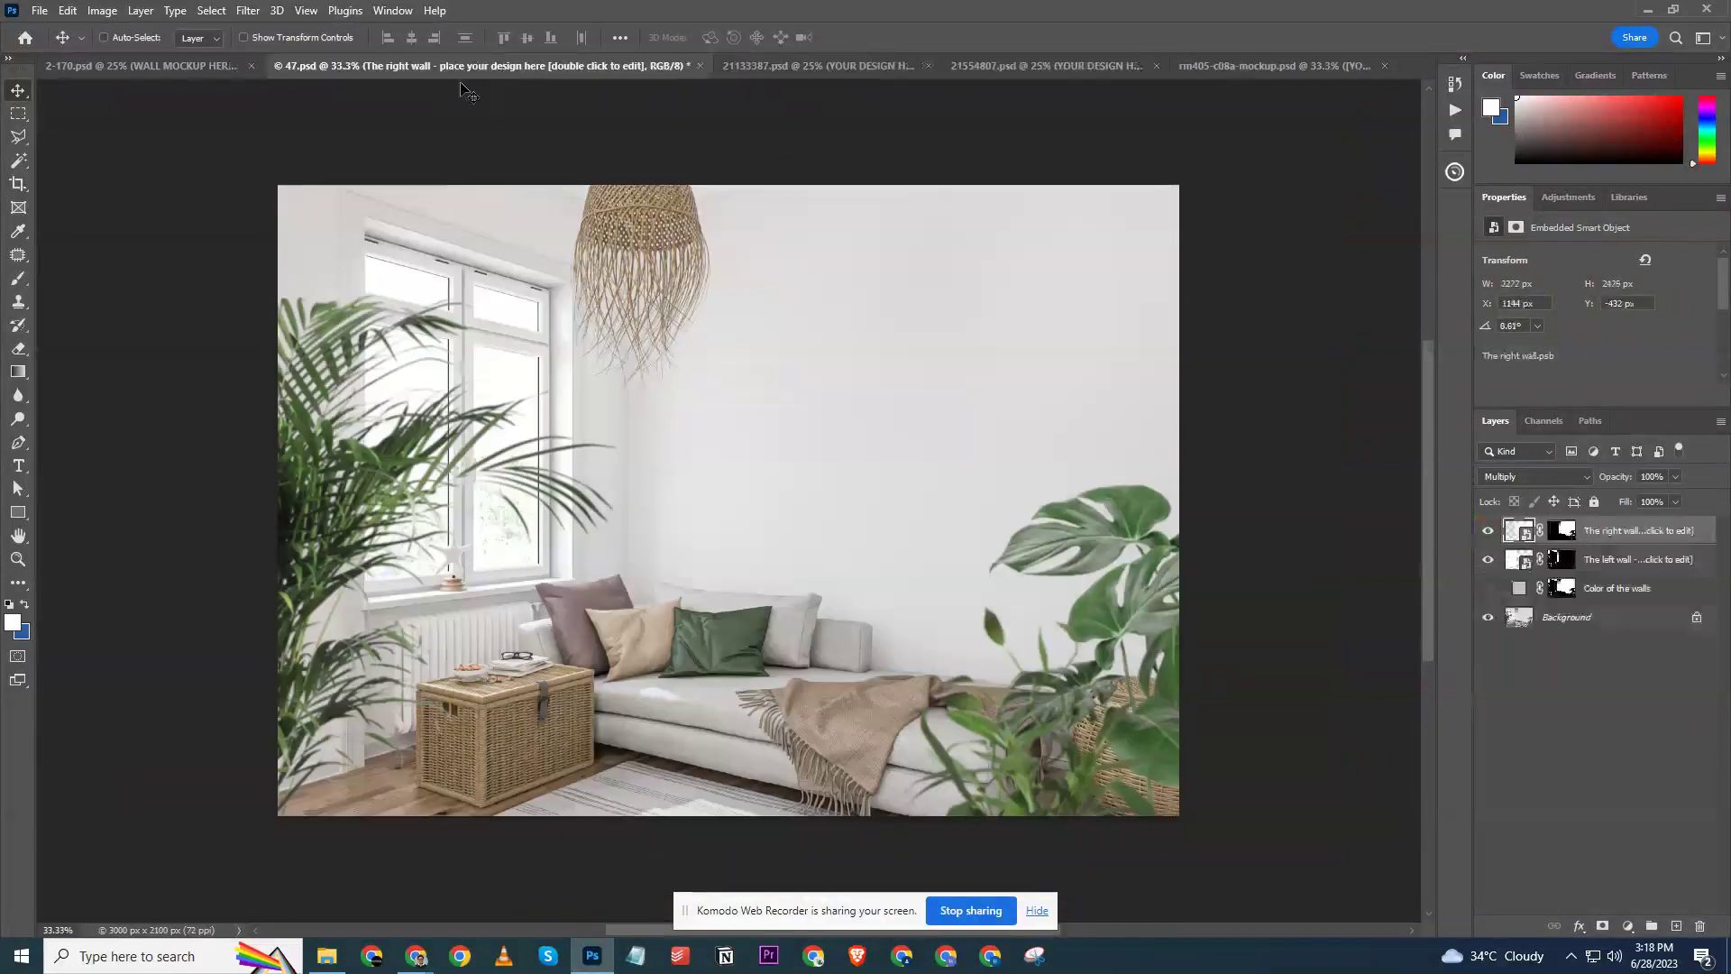
{"action": "left_click", "coordinate": [209, 65]}
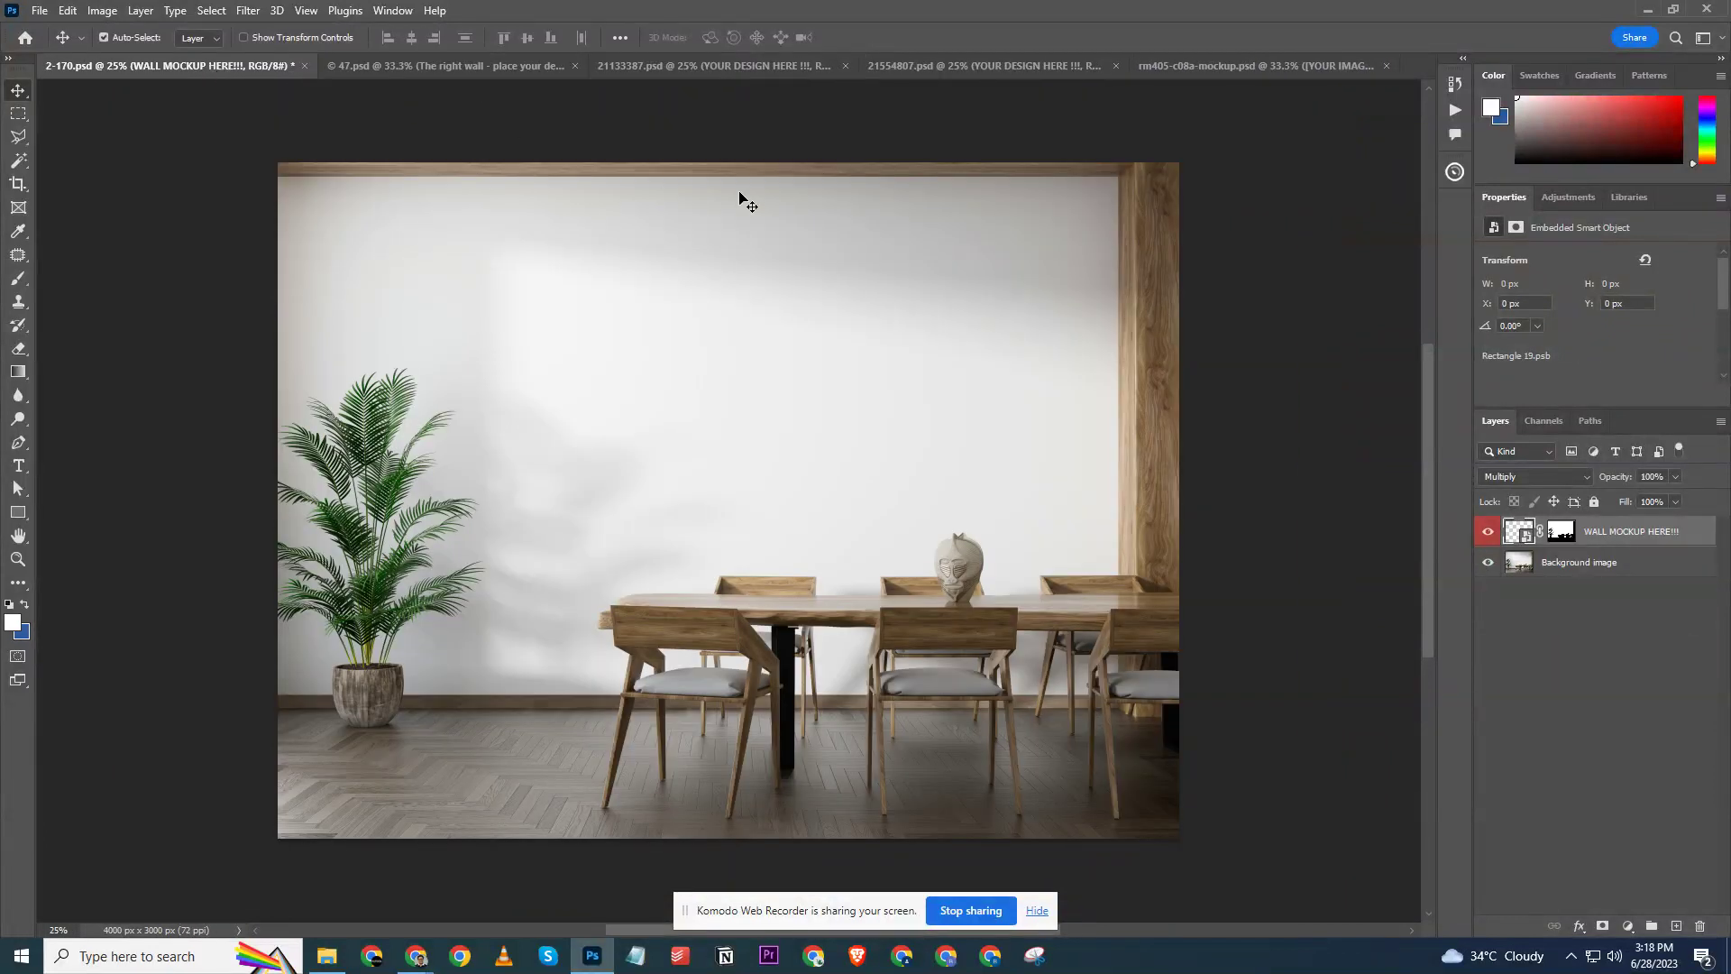
Close all five open mockup documents without saving their changes.
{"action": "key", "text": "ctrl+w"}
{"action": "left_click", "coordinate": [872, 356]}
{"action": "key", "text": "ctrl+w"}
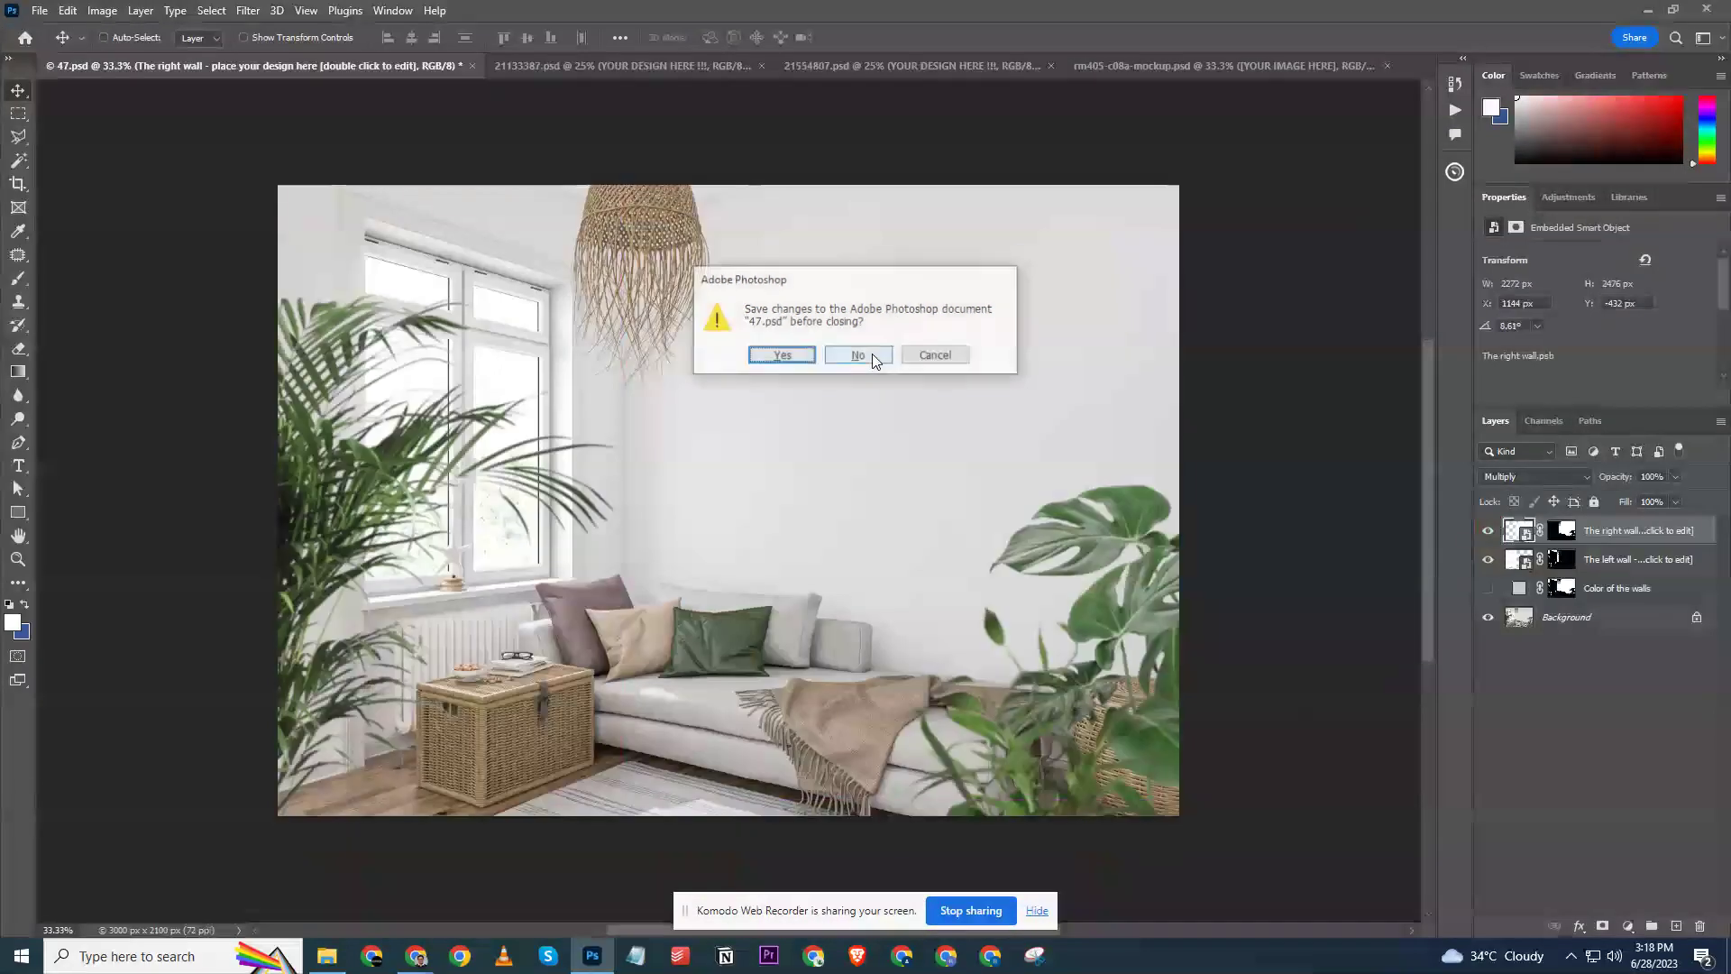
{"action": "left_click", "coordinate": [873, 353]}
{"action": "key", "text": "ctrl+w"}
{"action": "left_click", "coordinate": [873, 353]}
{"action": "key", "text": "ctrl+w"}
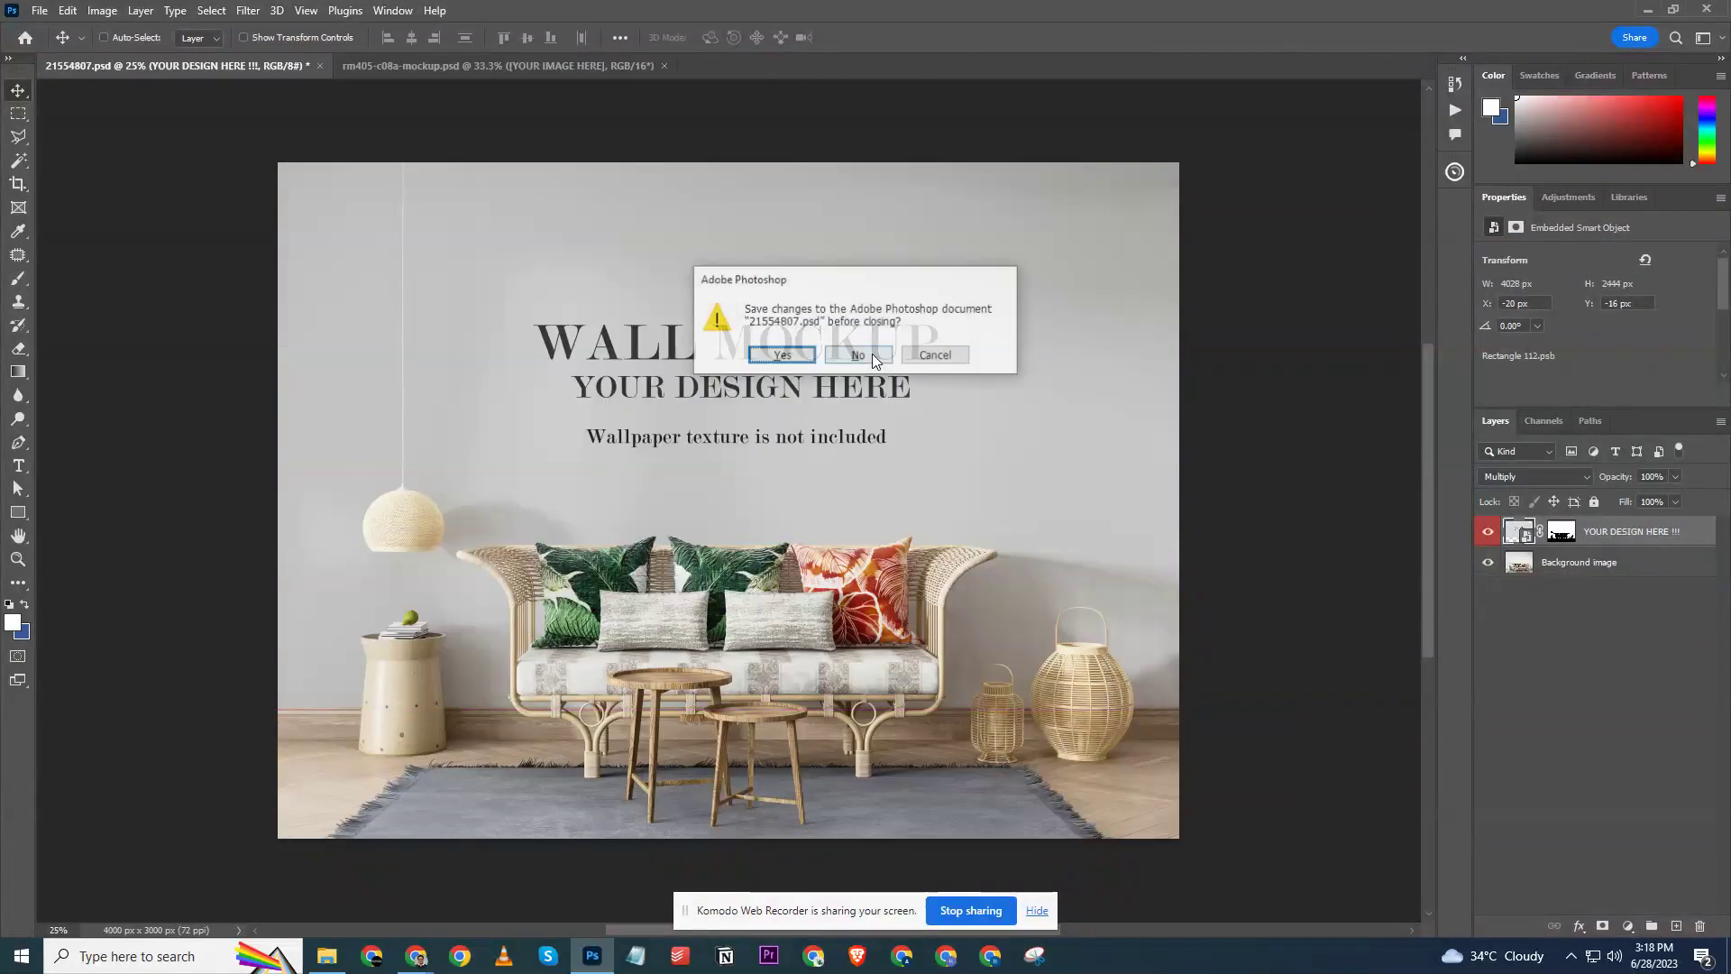
{"action": "left_click", "coordinate": [872, 353]}
{"action": "key", "text": "ctrl+w"}
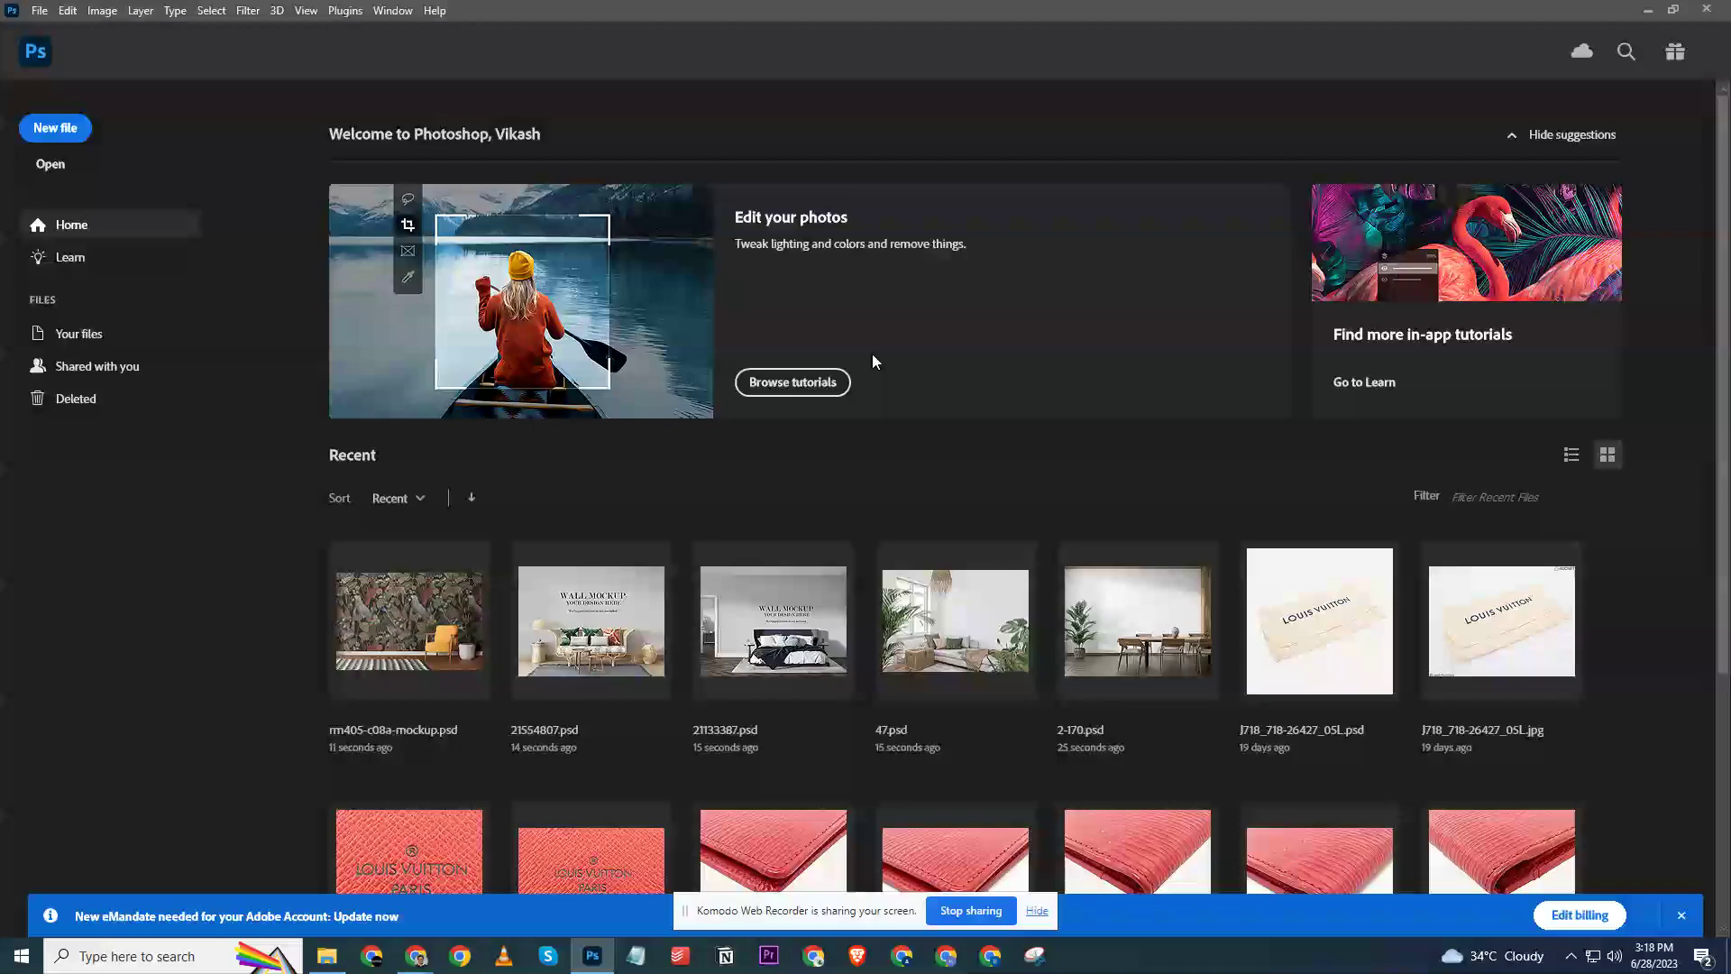
Switch to the Mockup Feuillage folder in File Explorer, open 2-170.psd in Photoshop again, and widen the side panels.
{"action": "left_click", "coordinate": [326, 956]}
{"action": "left_click", "coordinate": [833, 550]}
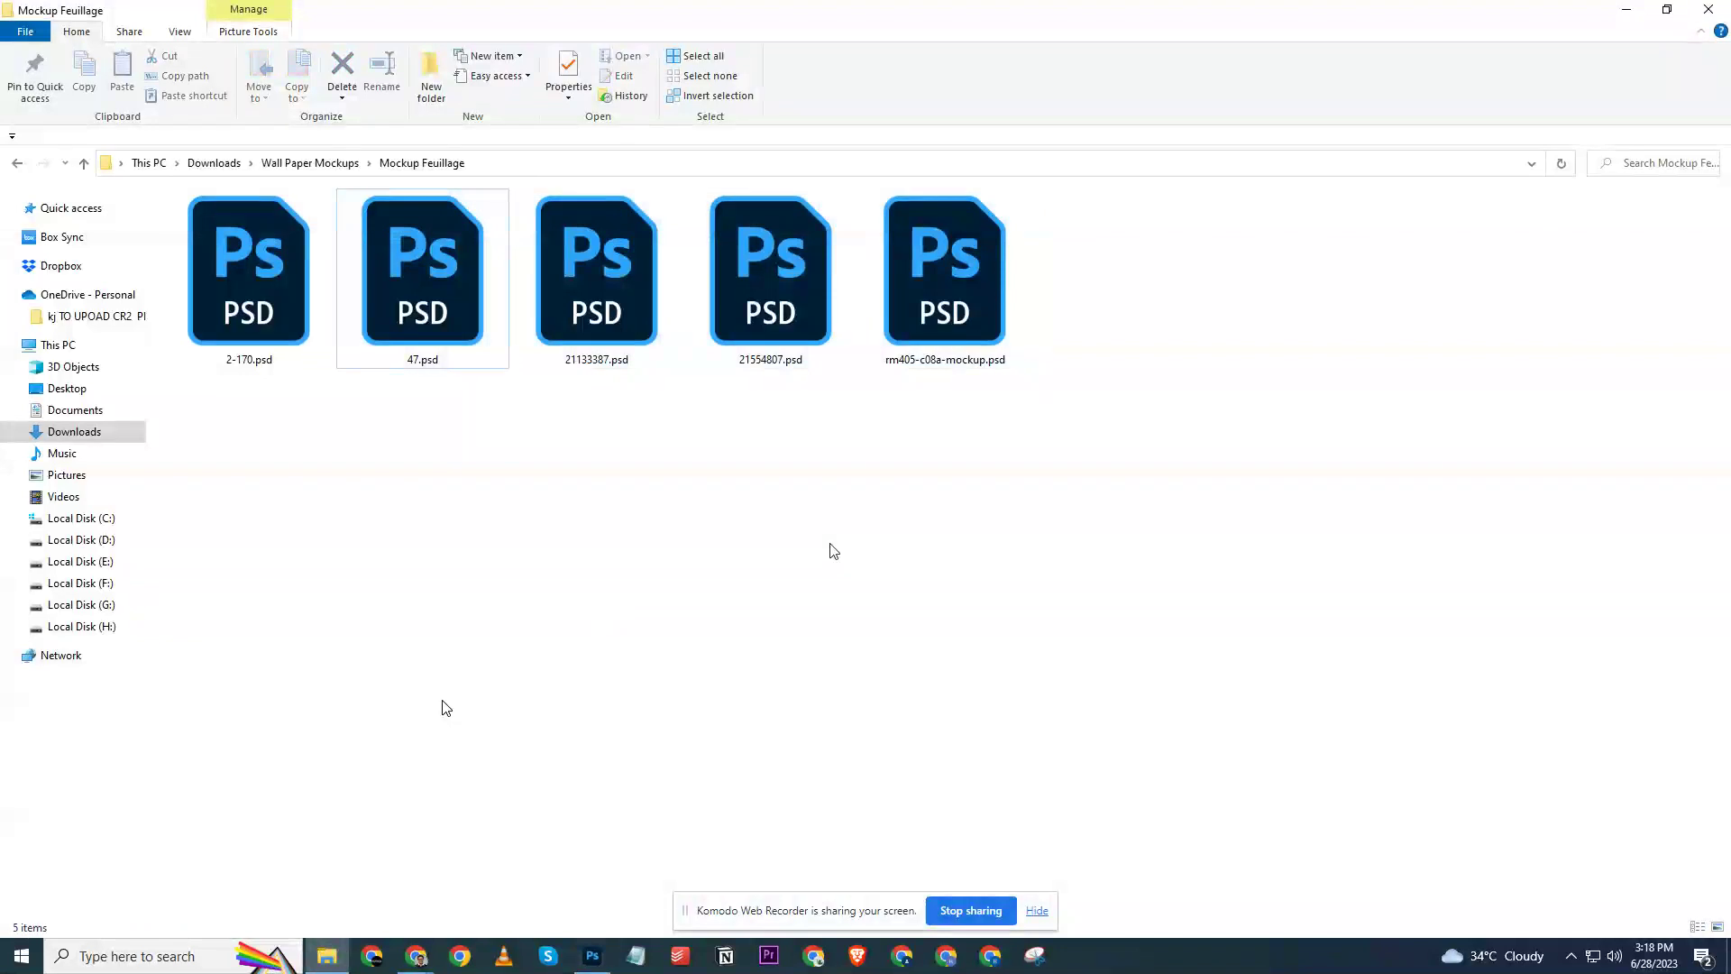
{"action": "left_click", "coordinate": [210, 261]}
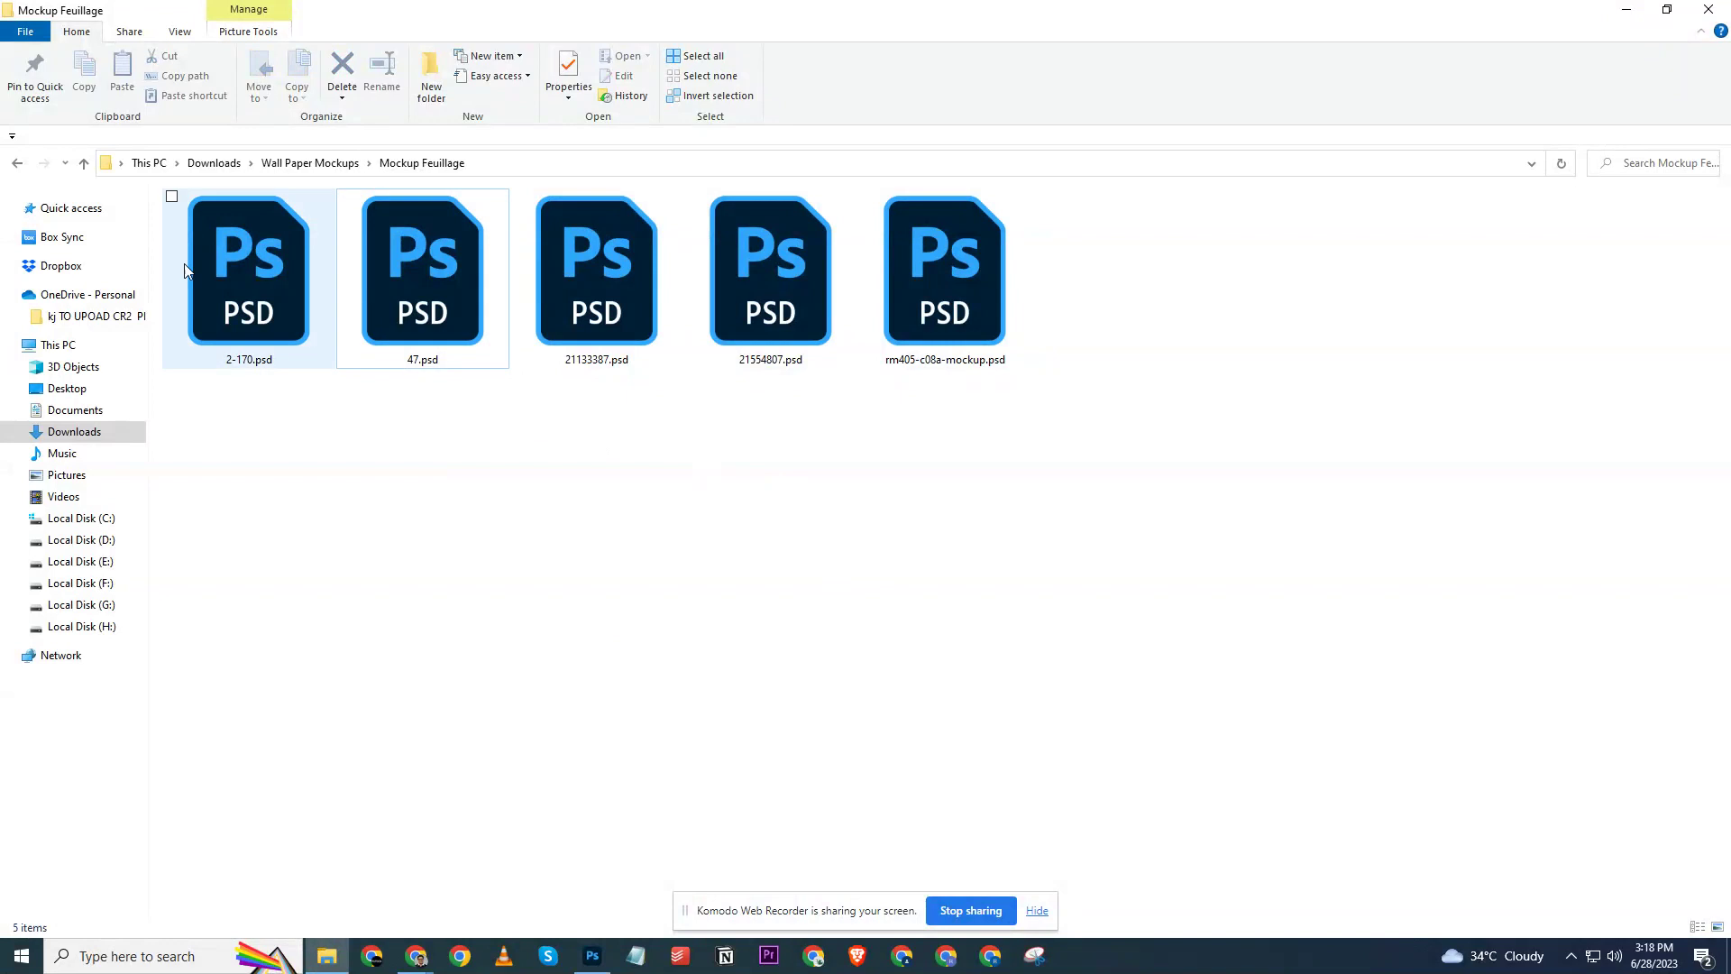
{"action": "left_click", "coordinate": [451, 288]}
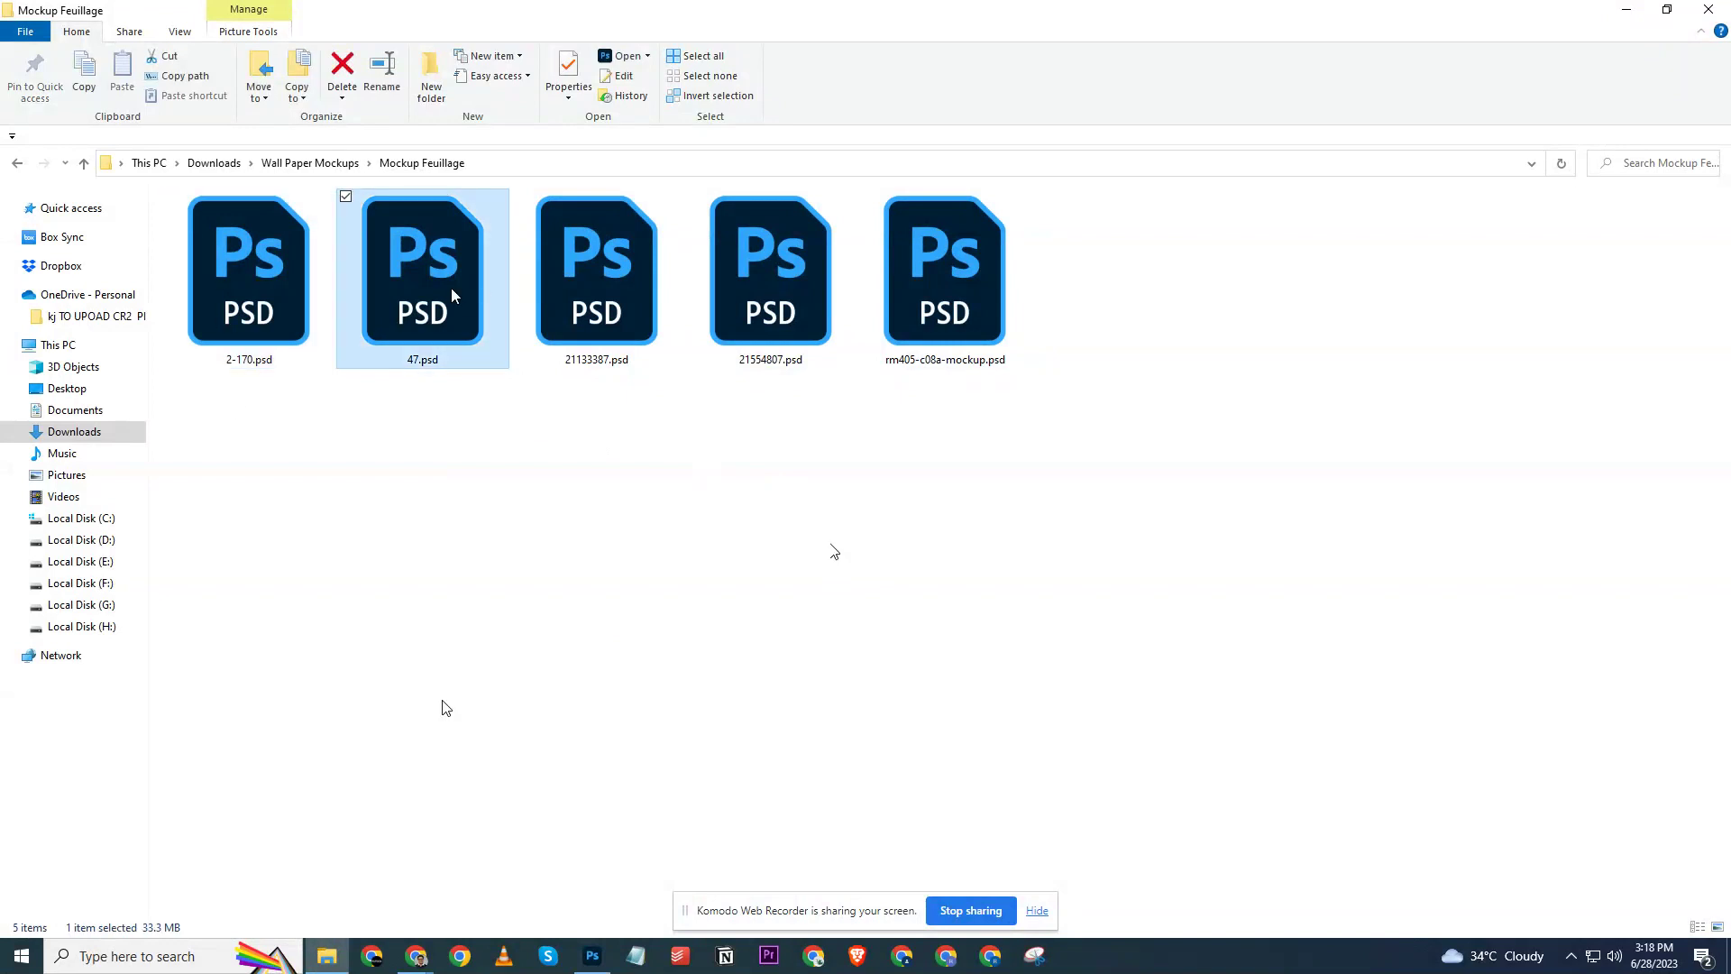
{"action": "left_click", "coordinate": [582, 296]}
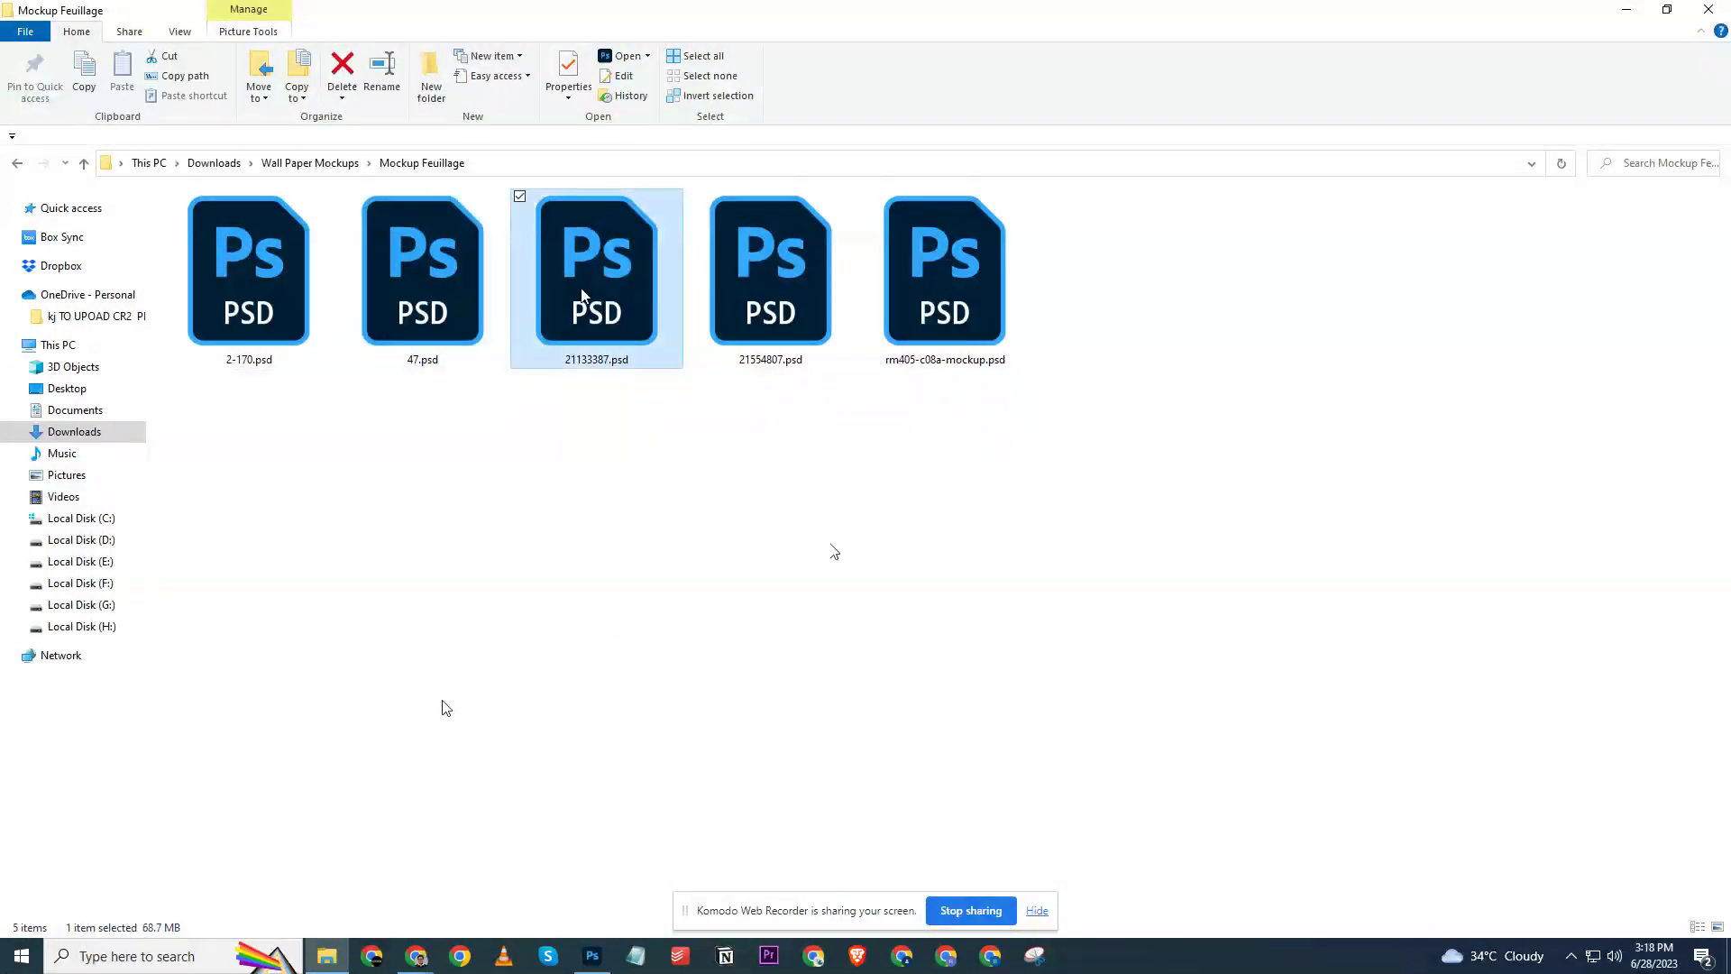
{"action": "left_click_drag", "start_coordinate": [266, 311], "coordinate": [667, 496]}
{"action": "left_click", "coordinate": [306, 448]}
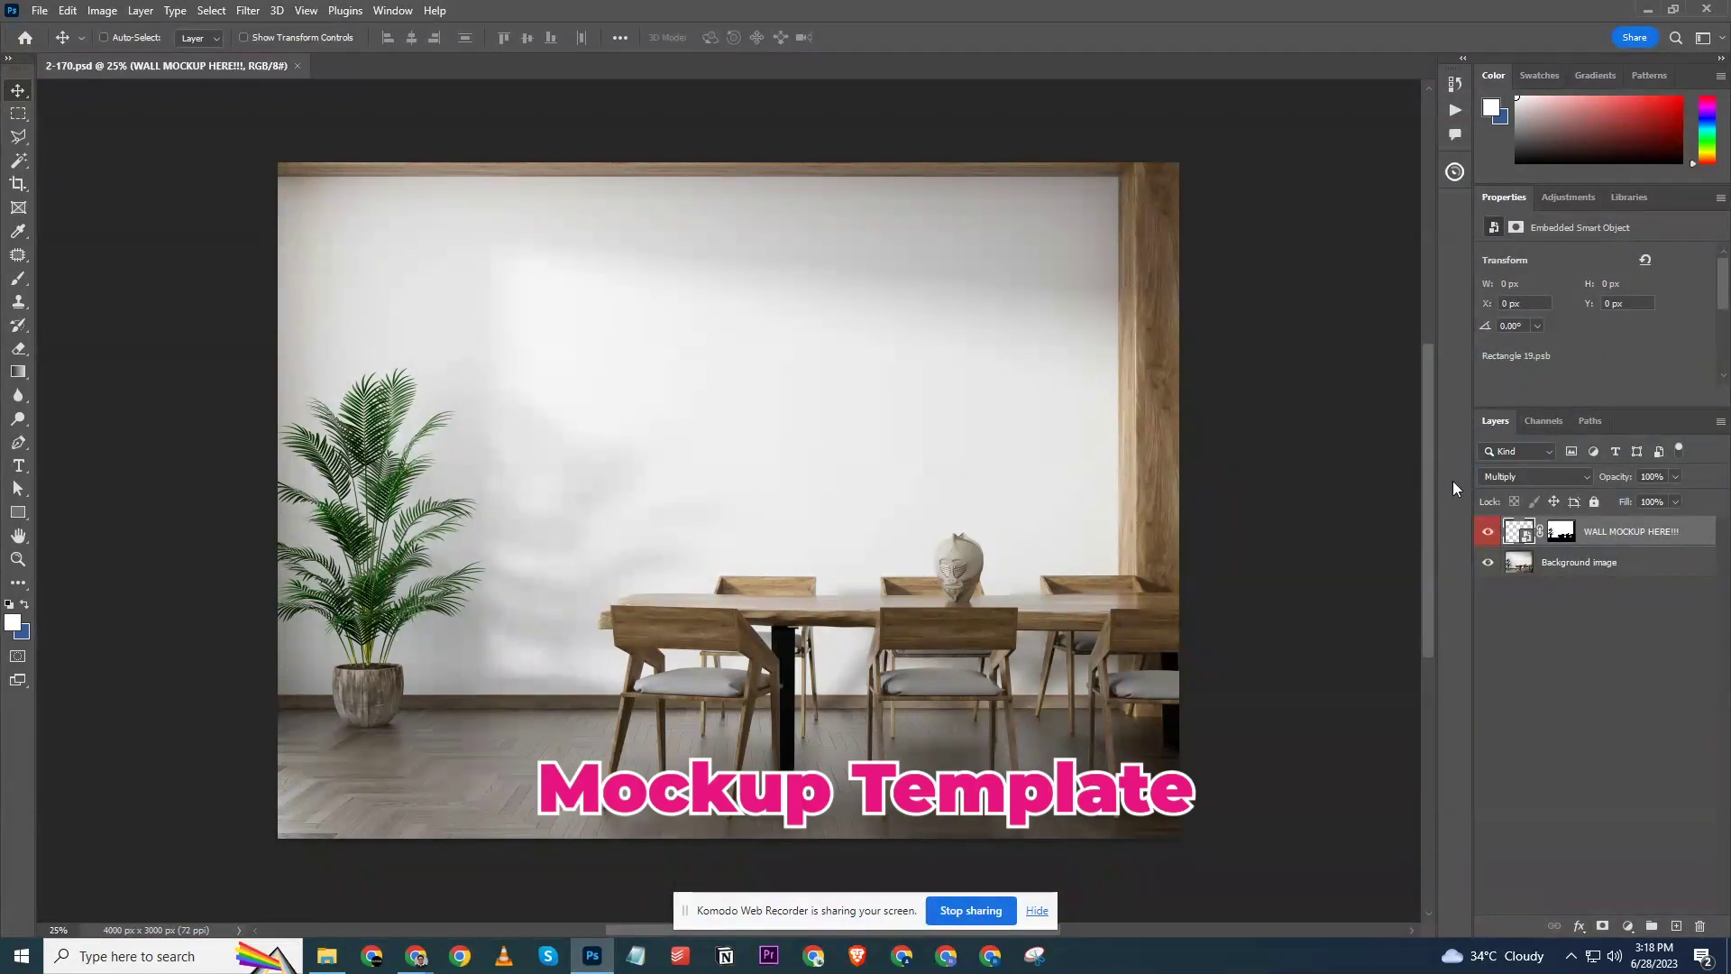
{"action": "left_click_drag", "start_coordinate": [1475, 486], "coordinate": [1344, 497]}
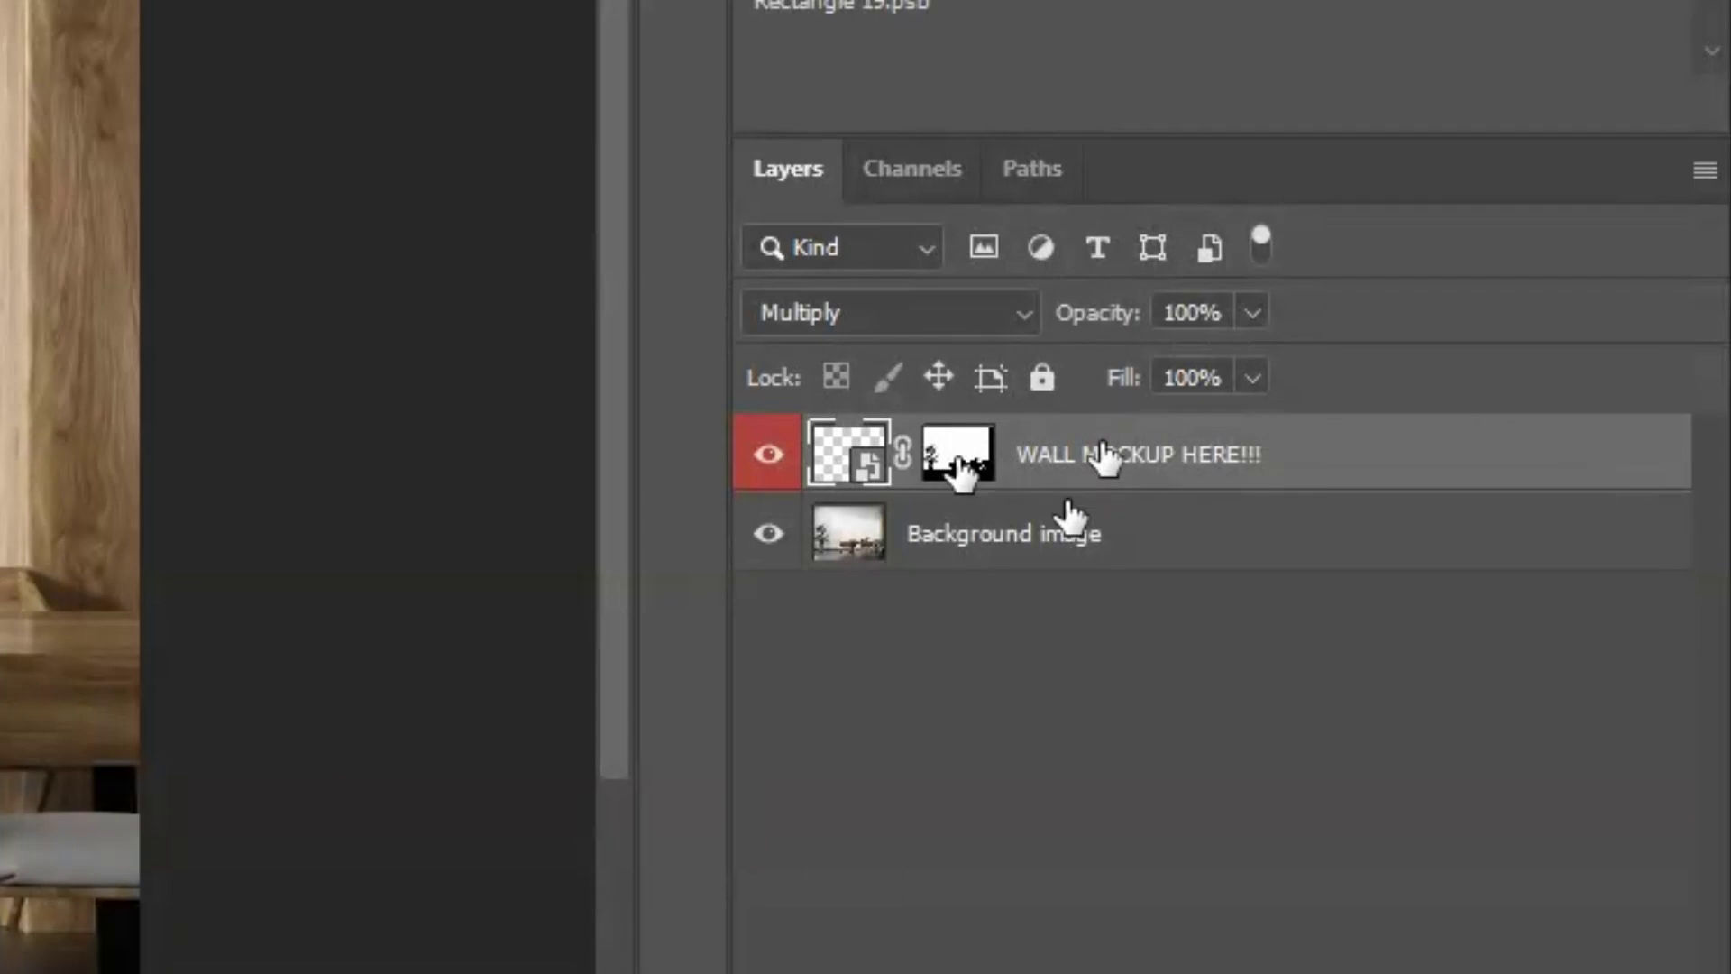
Hide the Background image layer to inspect the WALL MOCKUP HERE!!! layer and its mask, and show the background again.
{"action": "left_click", "coordinate": [980, 540]}
{"action": "left_click", "coordinate": [770, 534]}
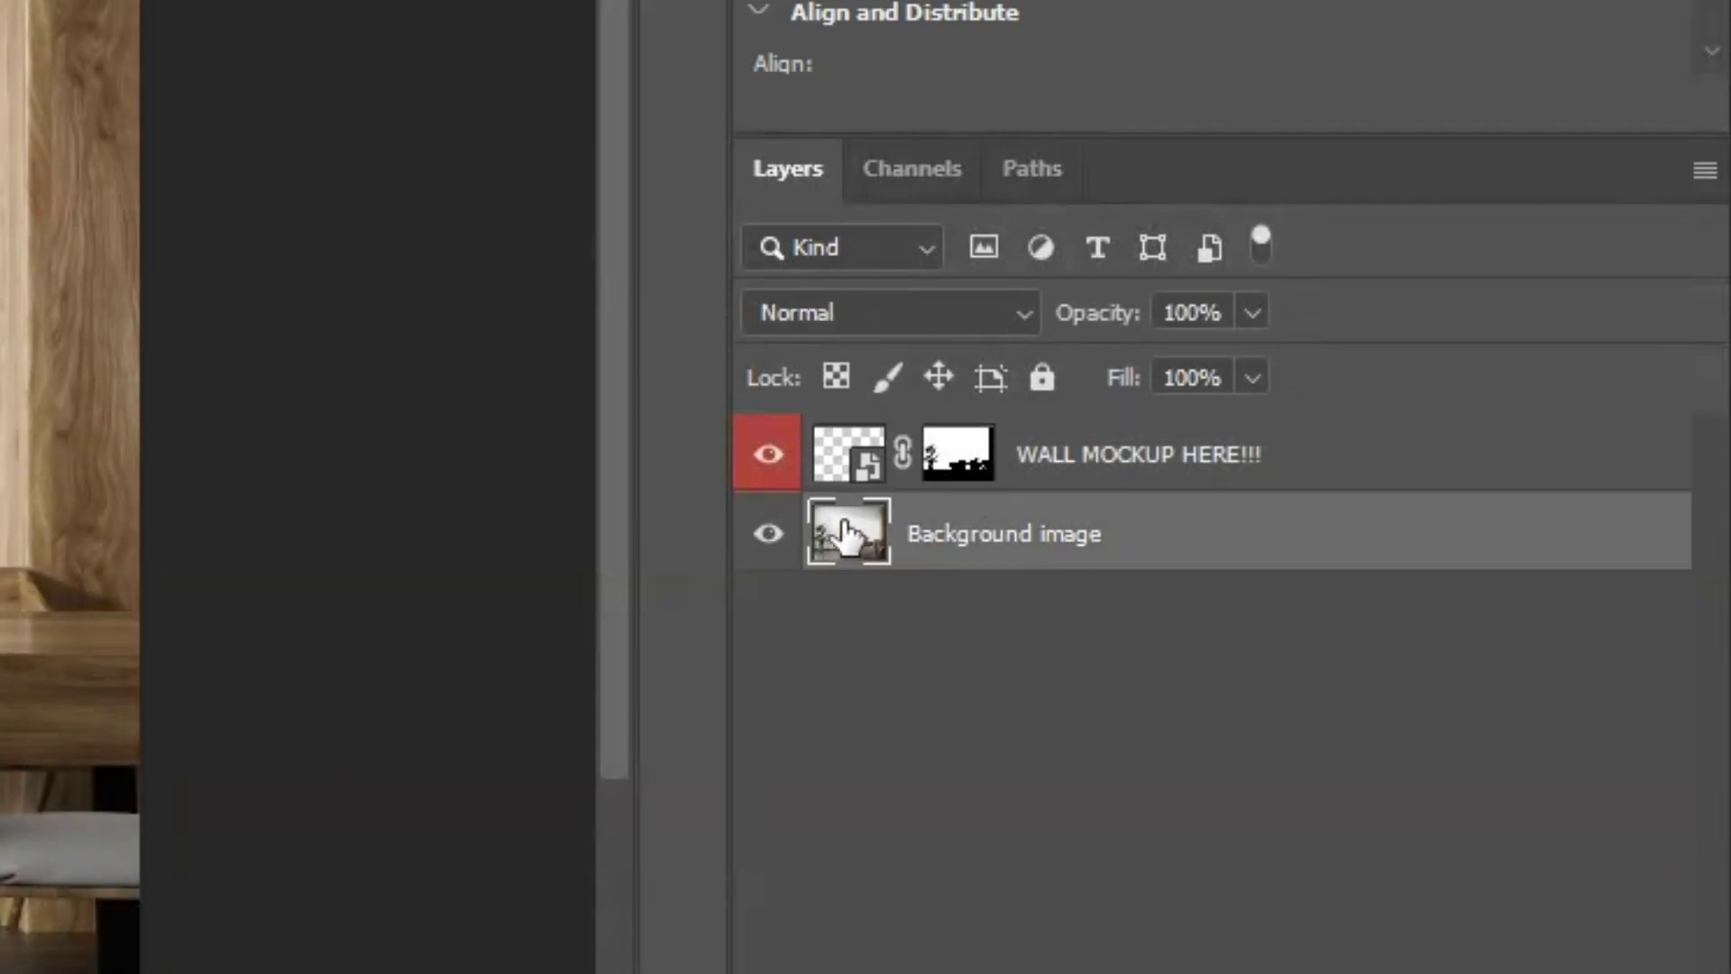
{"action": "left_click", "coordinate": [772, 530]}
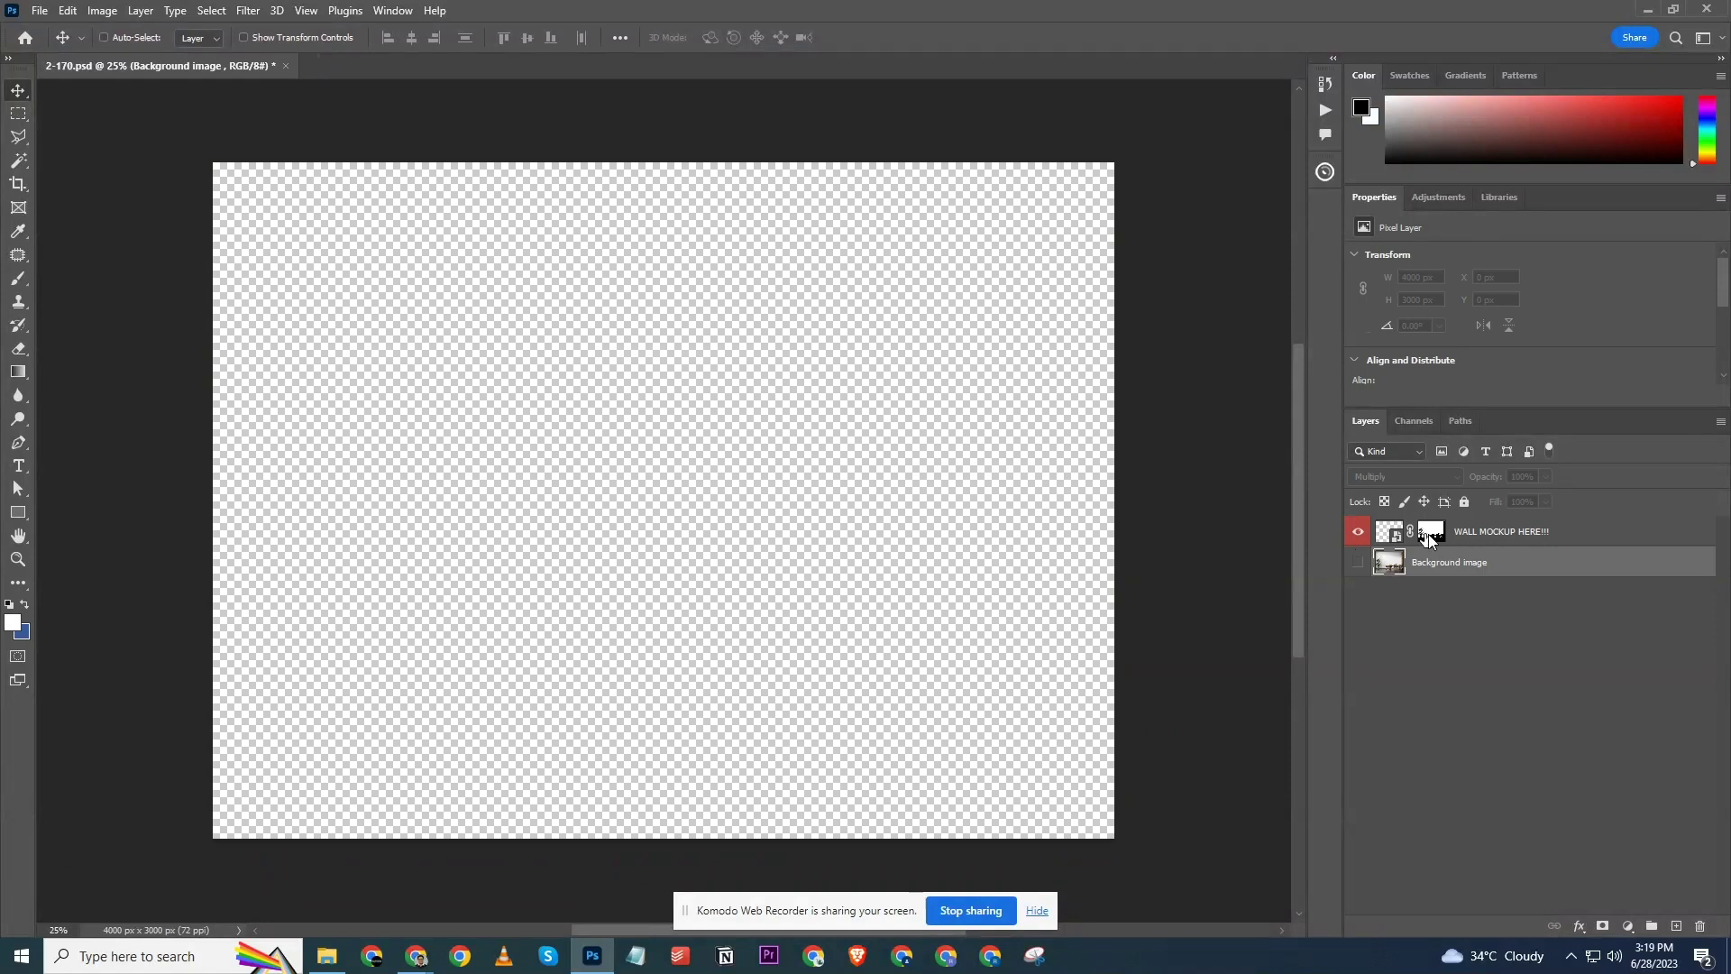
{"action": "left_click", "coordinate": [1356, 520]}
{"action": "left_click", "coordinate": [1428, 533], "text": "shift"}
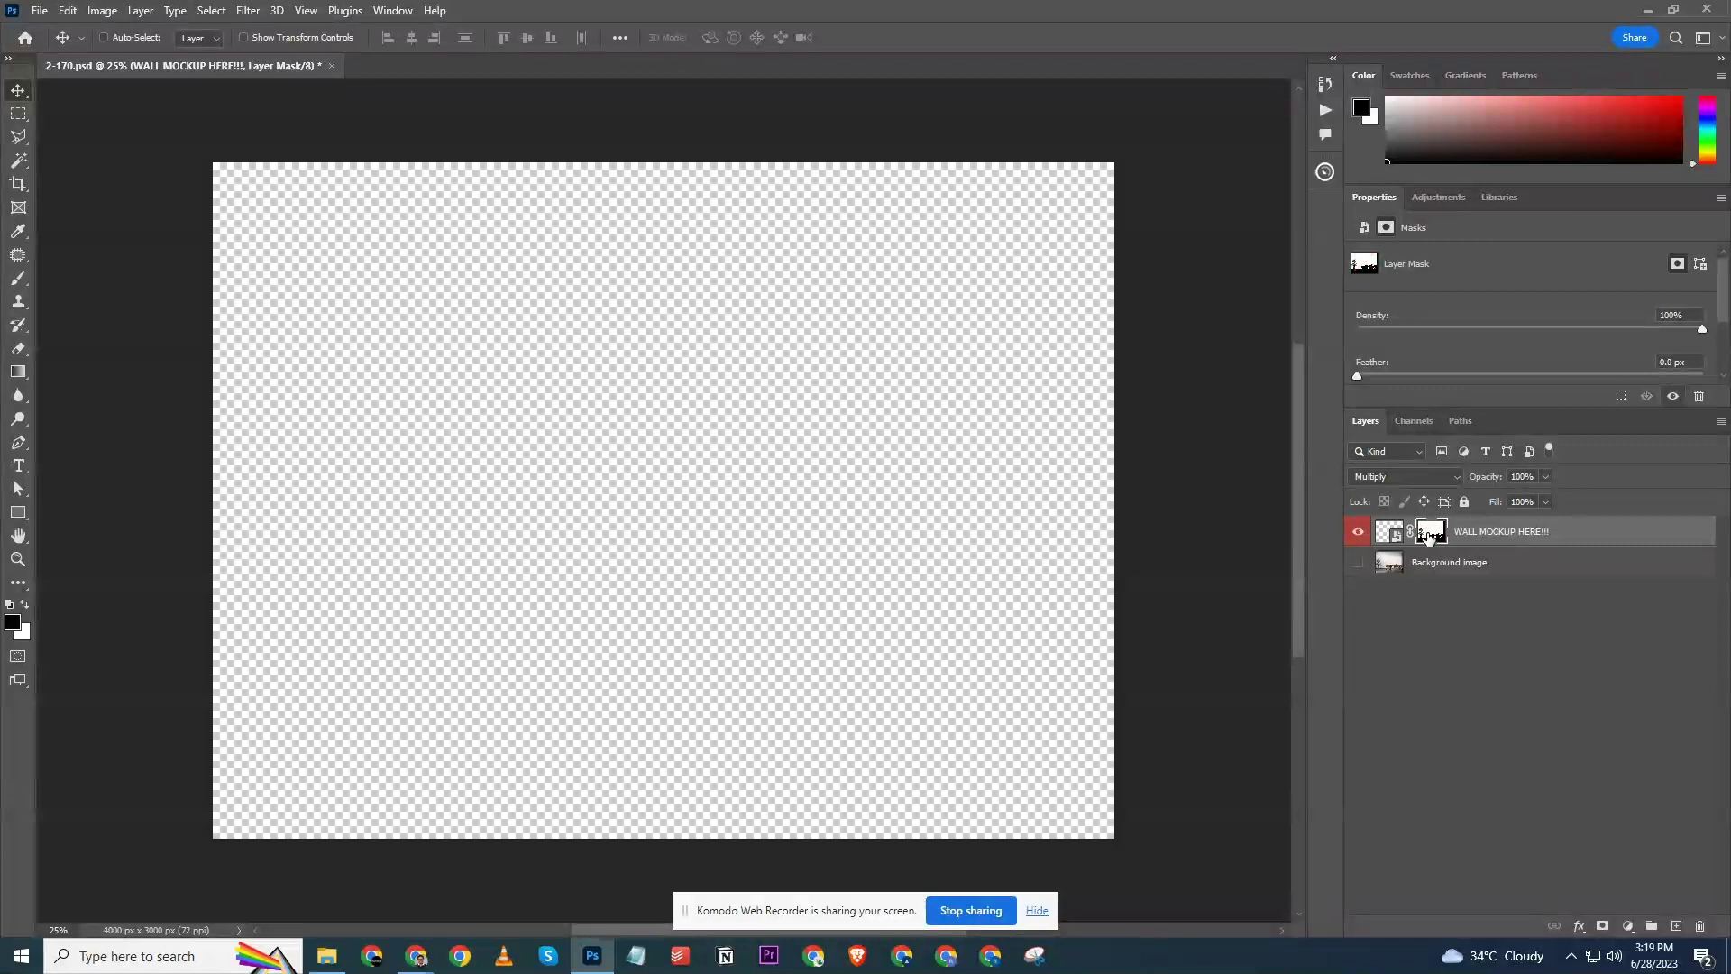
{"action": "left_click", "coordinate": [1358, 562]}
Open the contents of the WALL MOCKUP HERE!!! smart object for inspection and close them again.
{"action": "left_click", "coordinate": [1389, 532]}
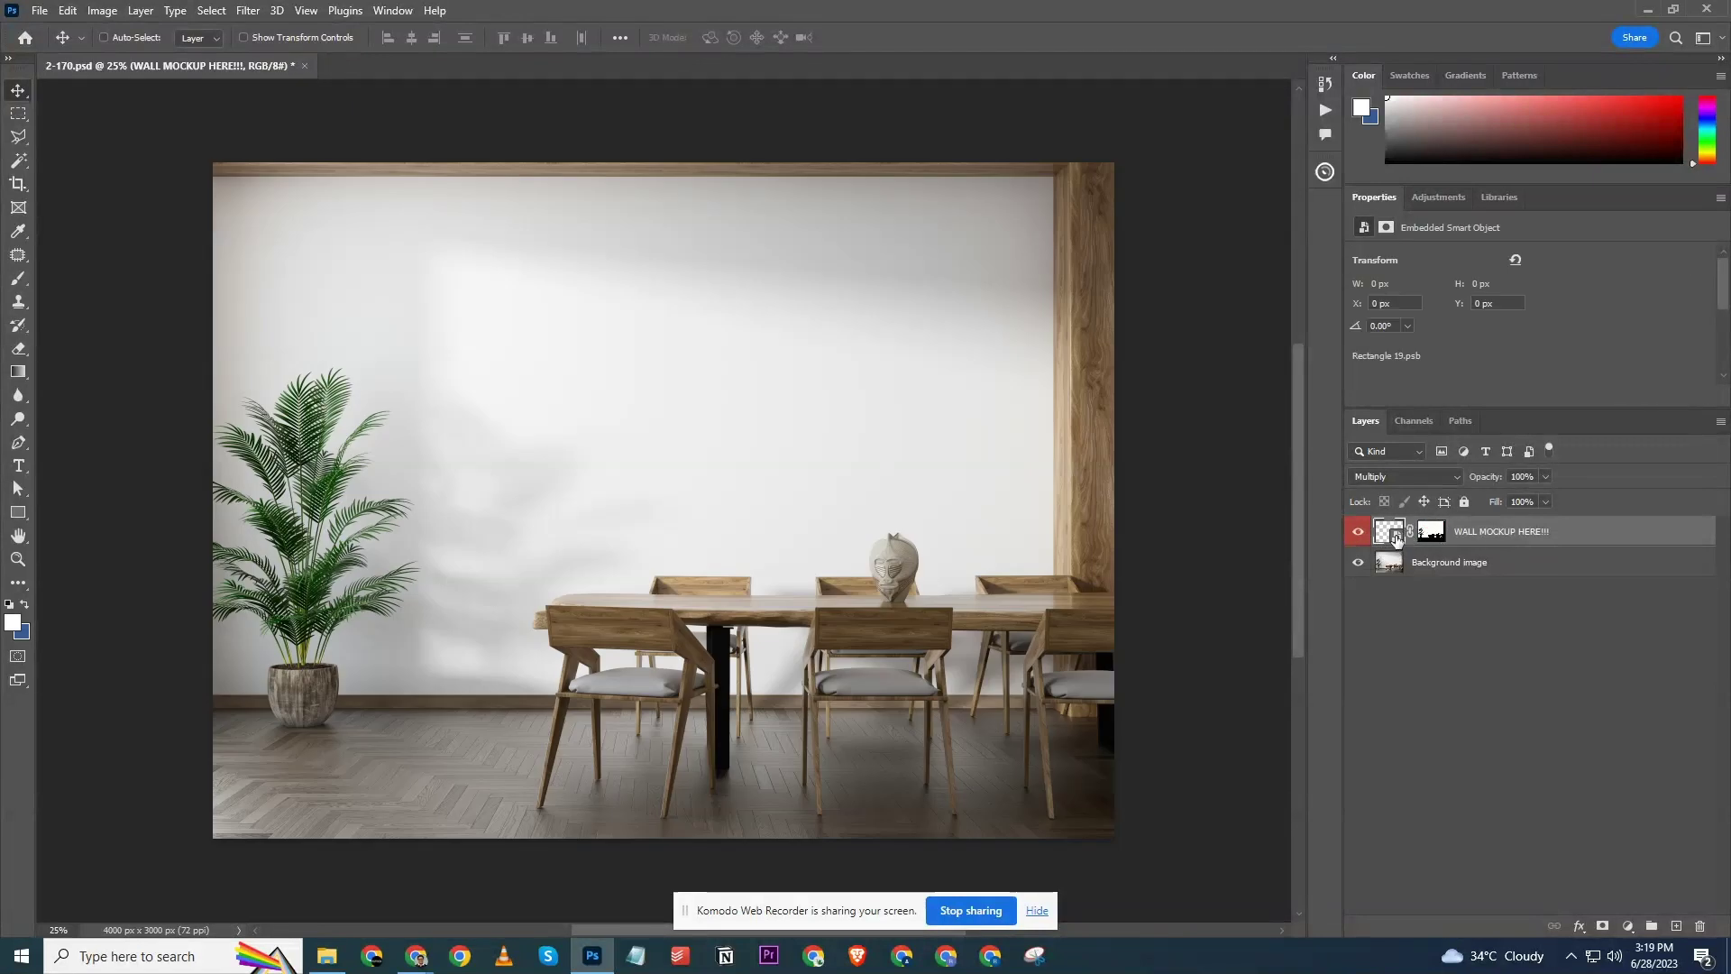
{"action": "double_click", "coordinate": [1396, 537]}
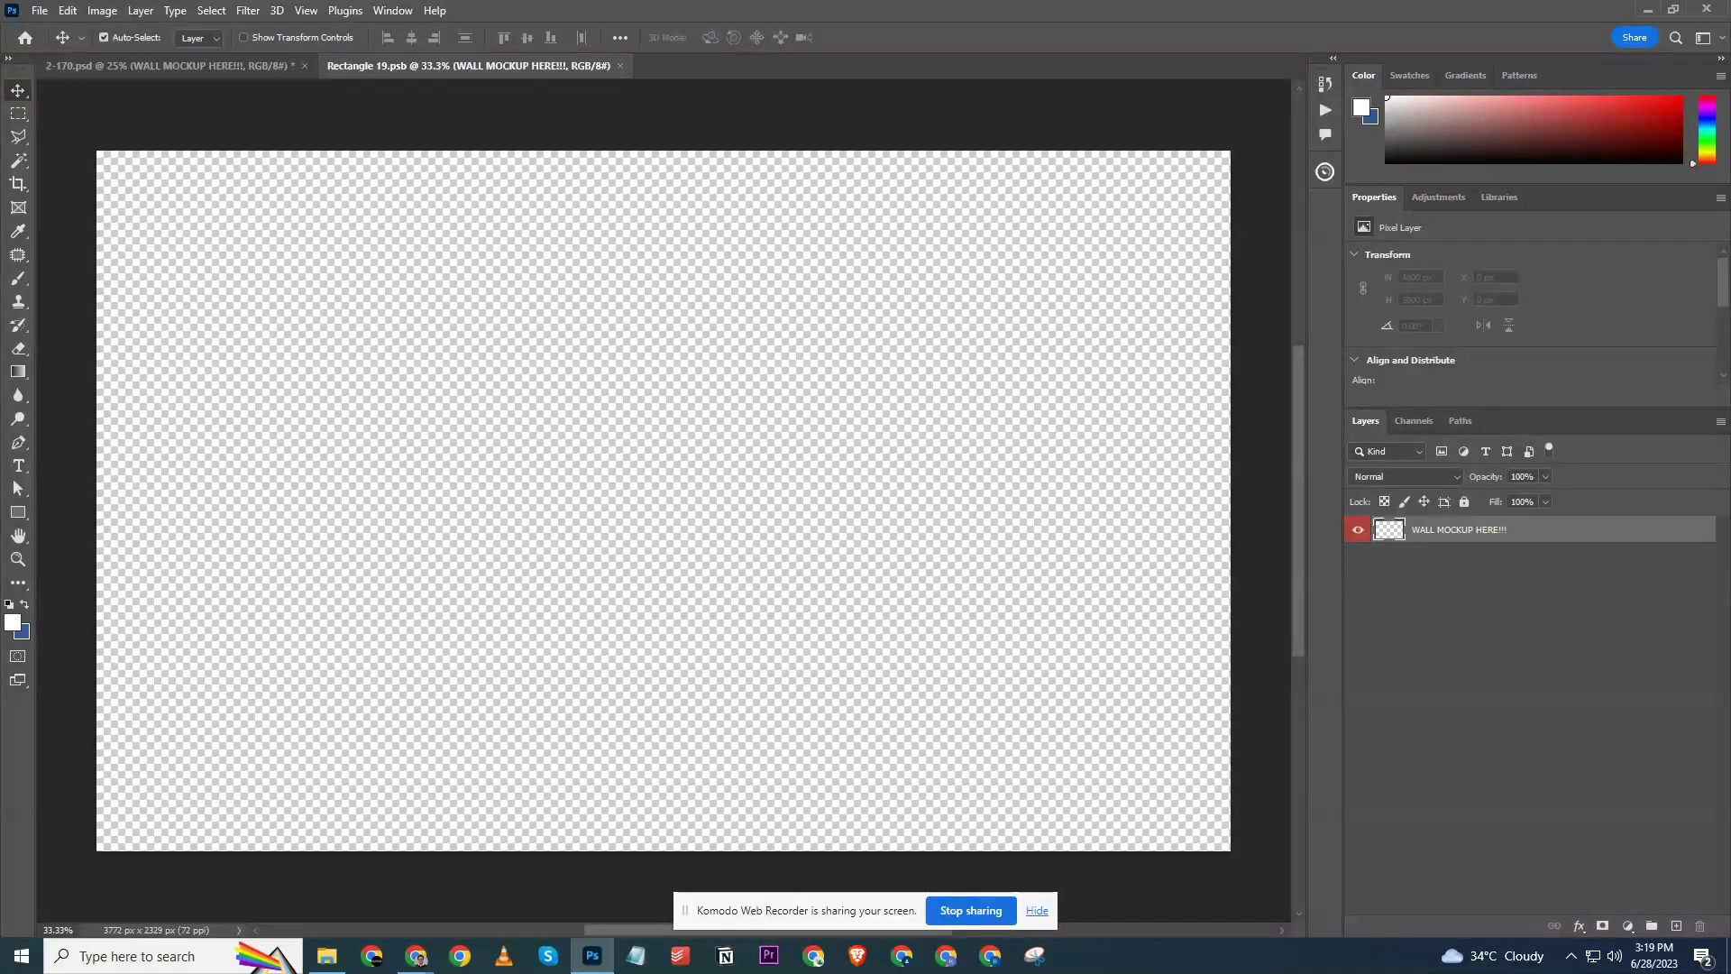
{"action": "key", "text": "ctrl+w"}
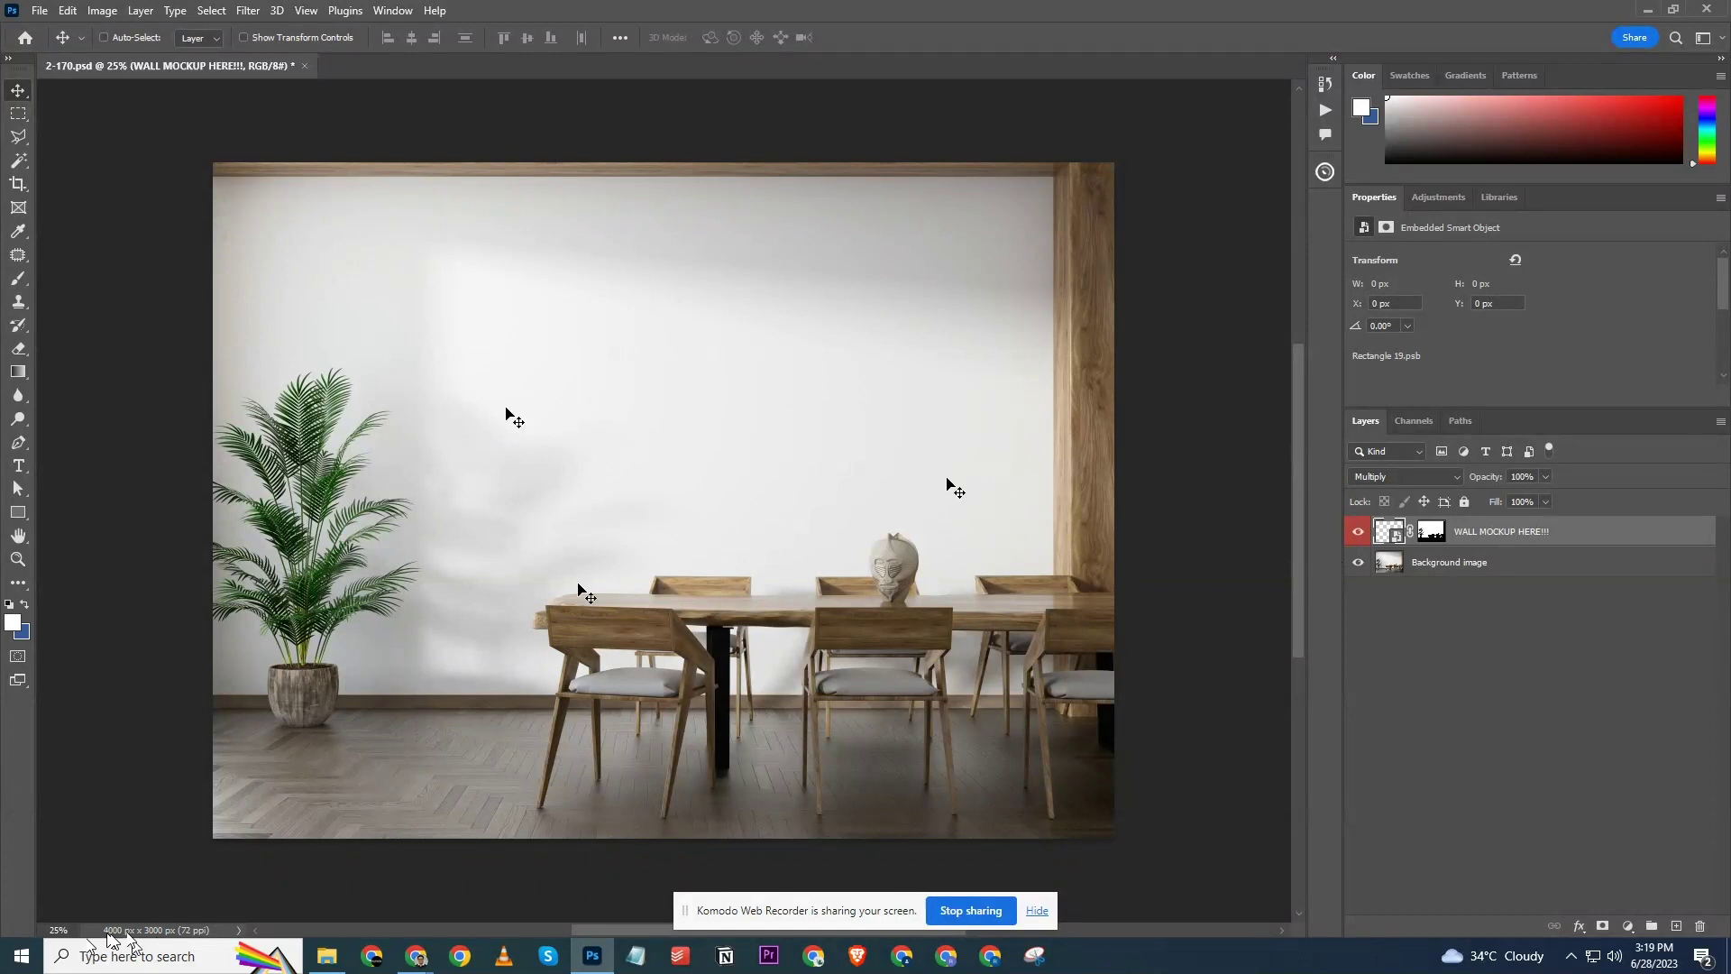
Resize the 2-170.psd mockup image to a width of 1500 pixels, keeping its proportions.
{"action": "left_click", "coordinate": [101, 10]}
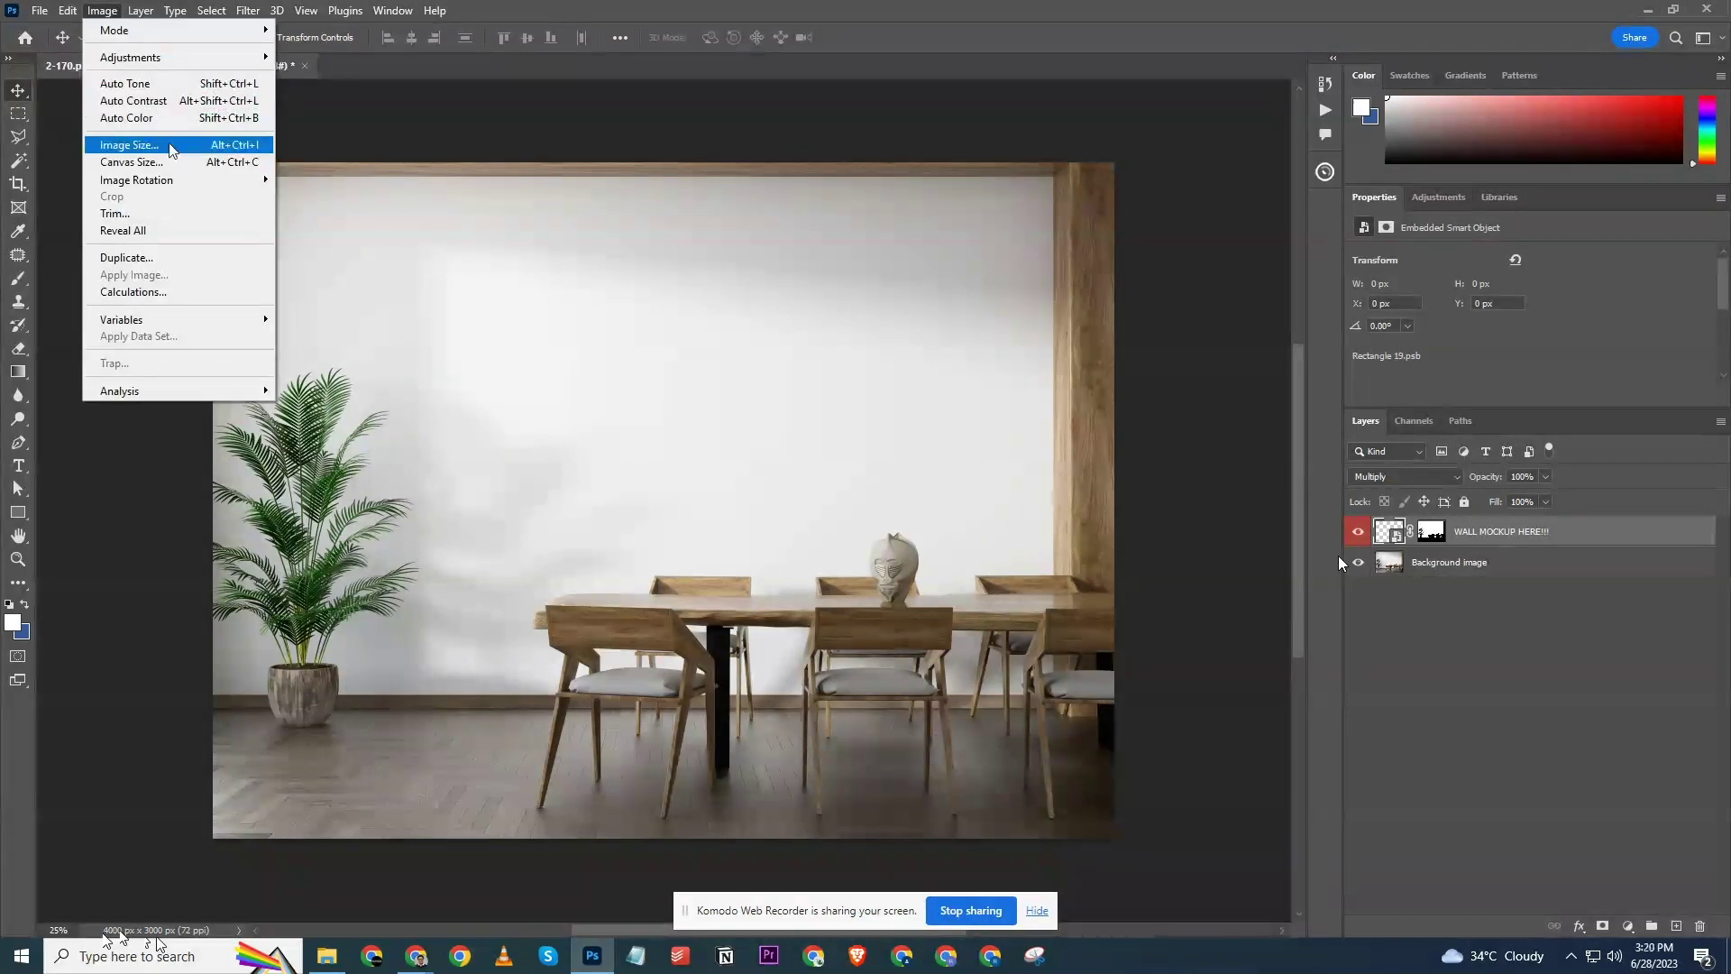
{"action": "left_click", "coordinate": [129, 144]}
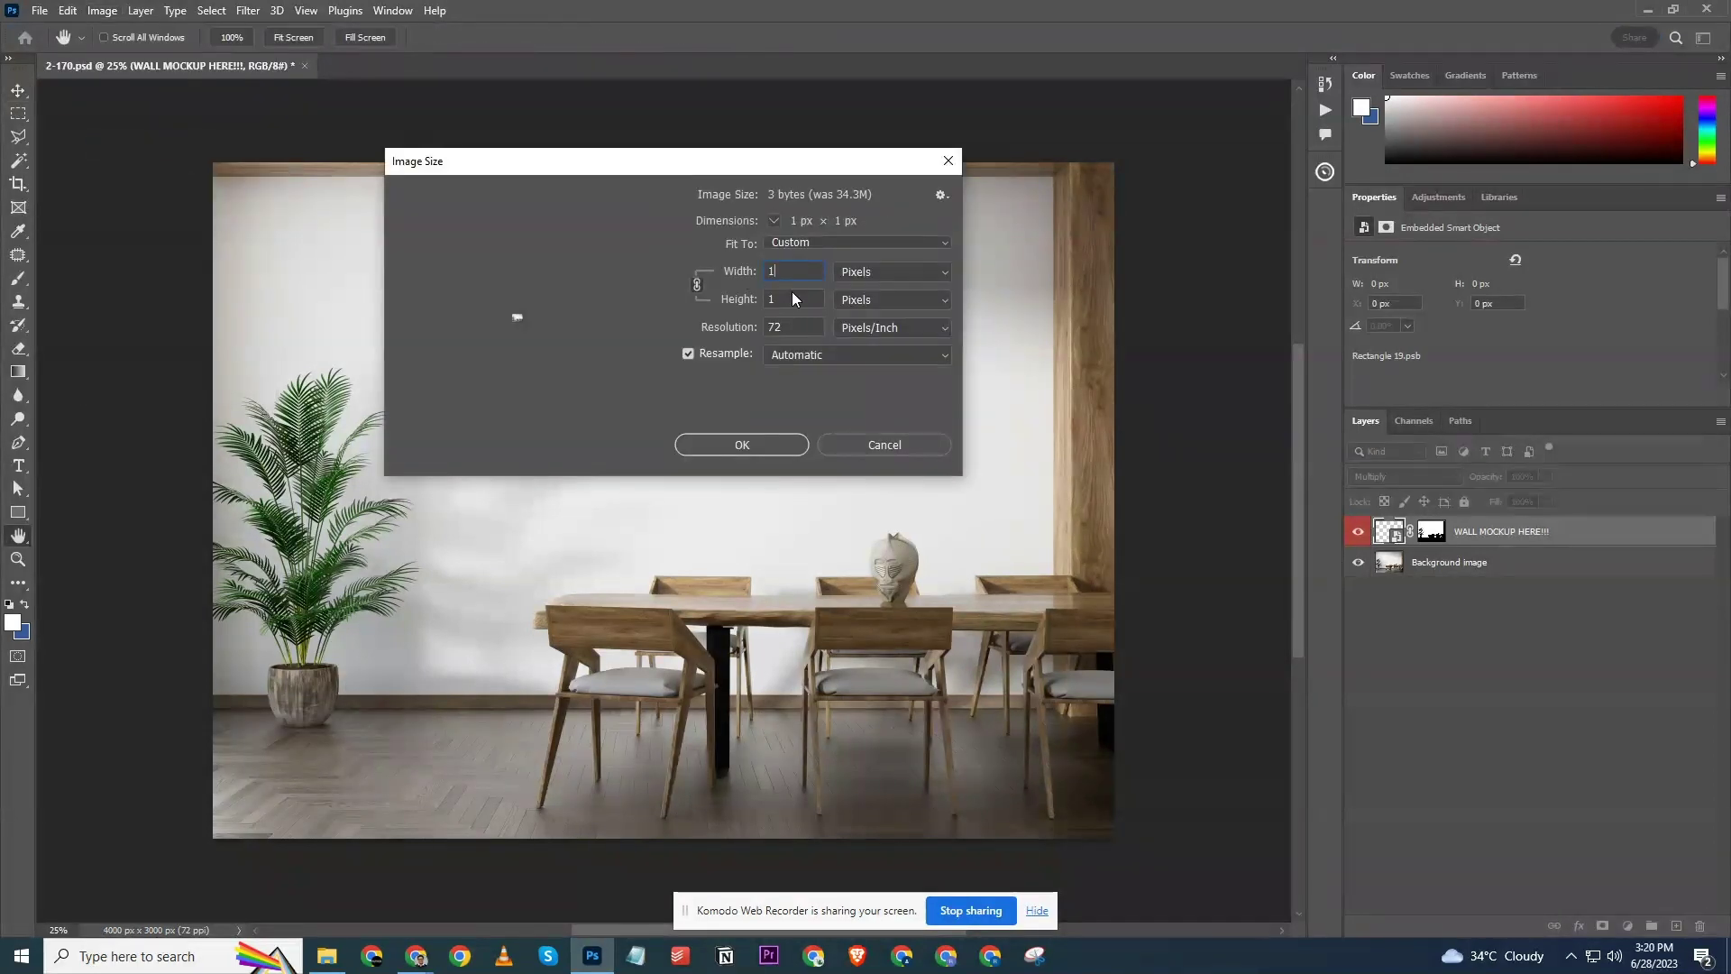
{"action": "type", "text": "1500"}
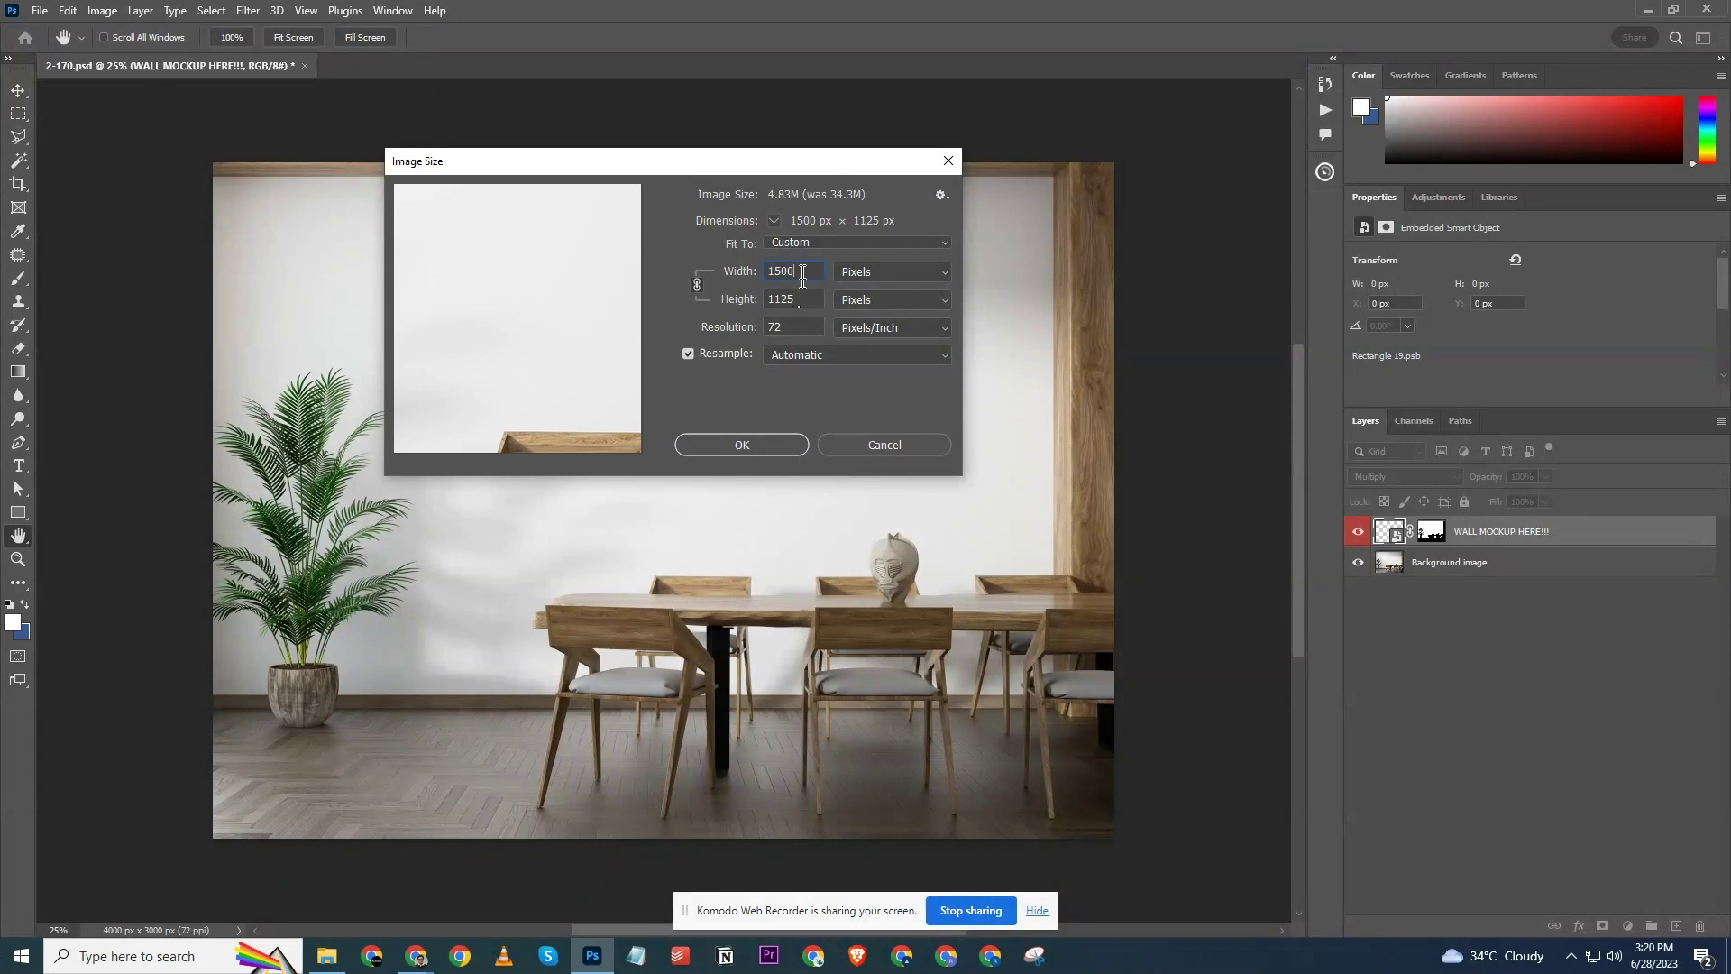
{"action": "double_click", "coordinate": [802, 273]}
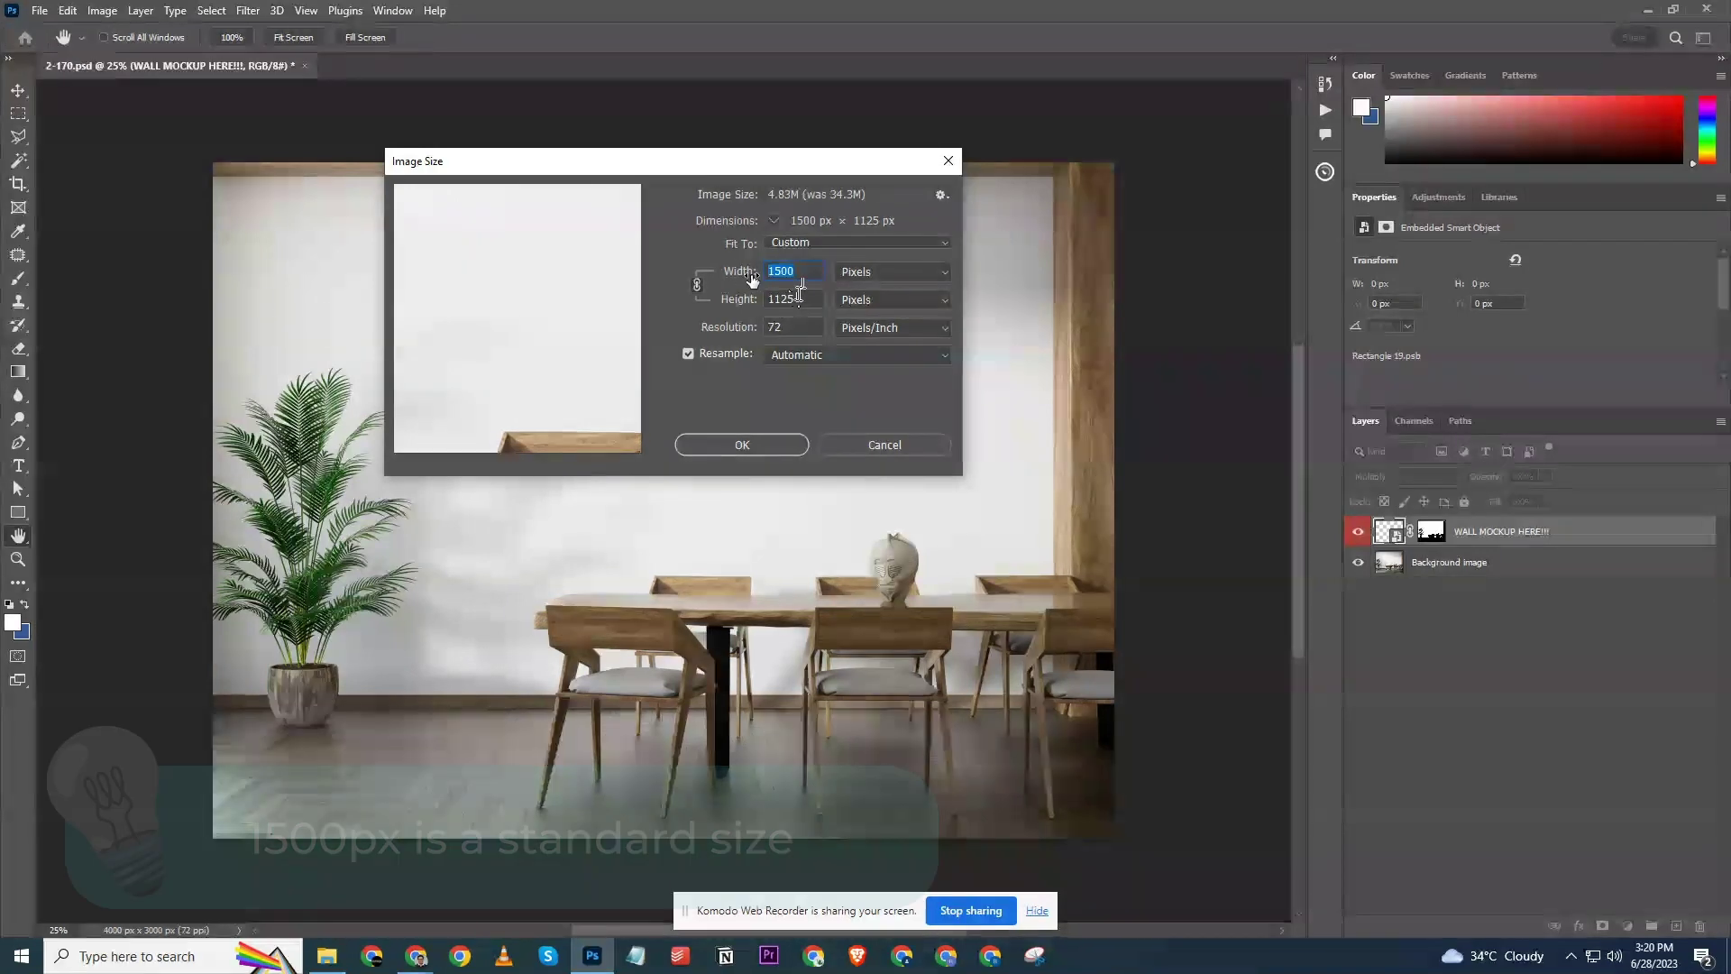
{"action": "double_click", "coordinate": [799, 300]}
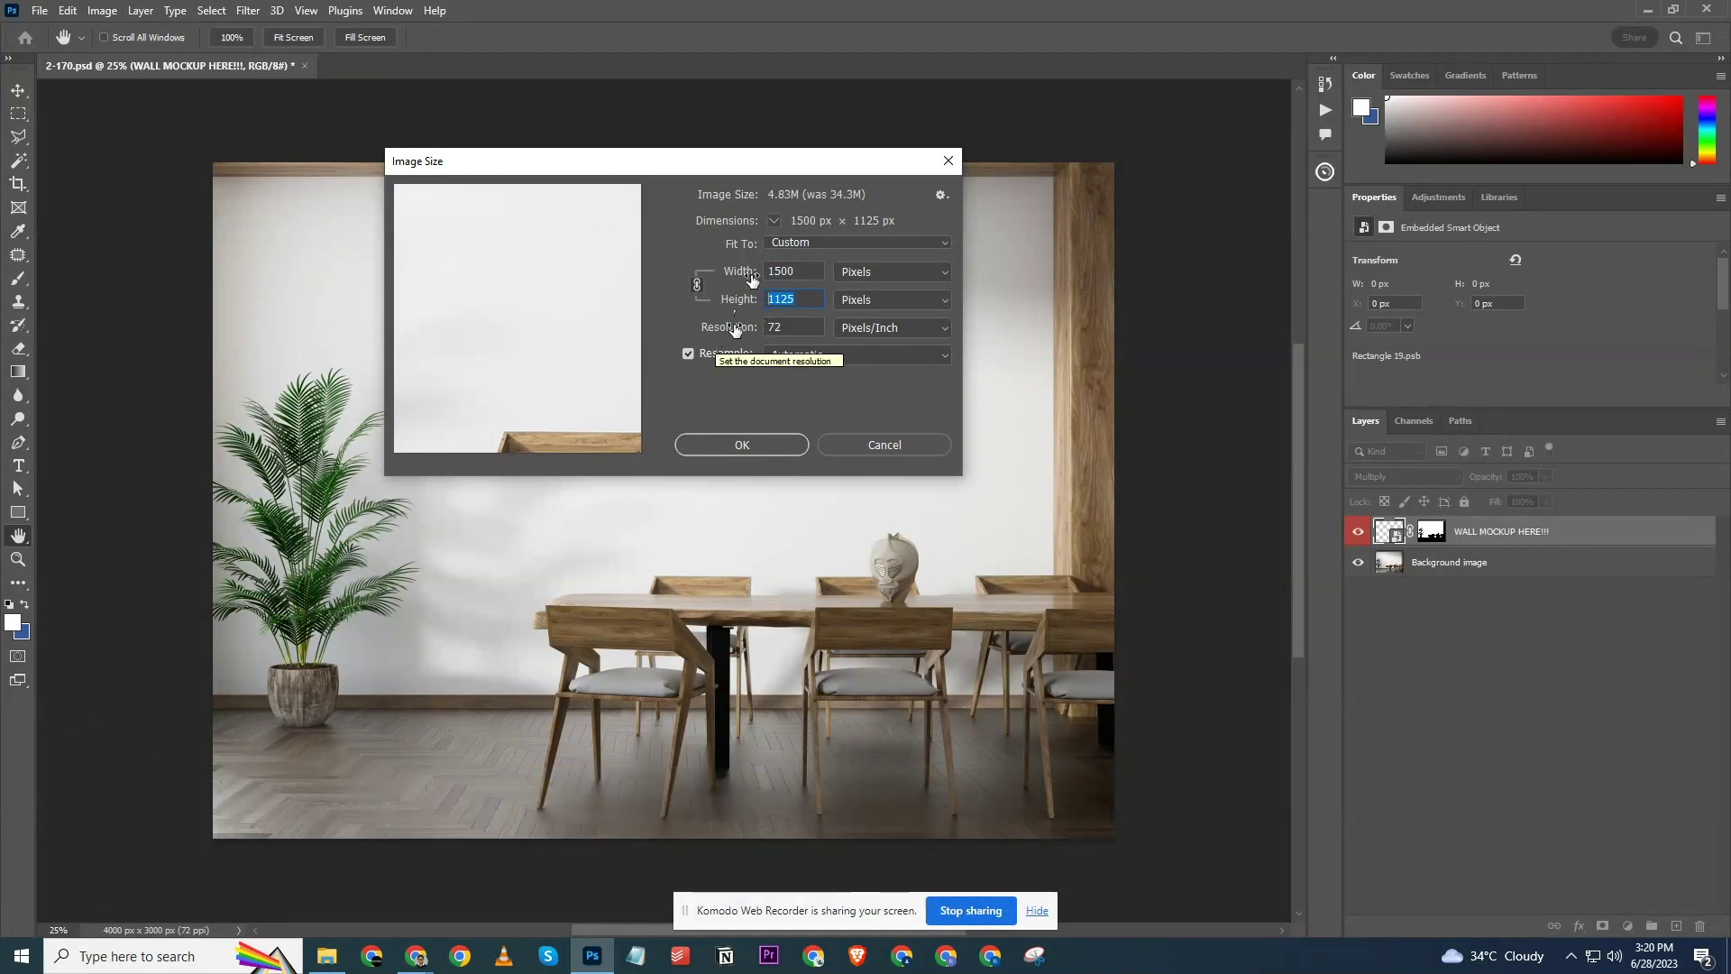
{"action": "left_click_drag", "start_coordinate": [790, 329], "coordinate": [728, 306]}
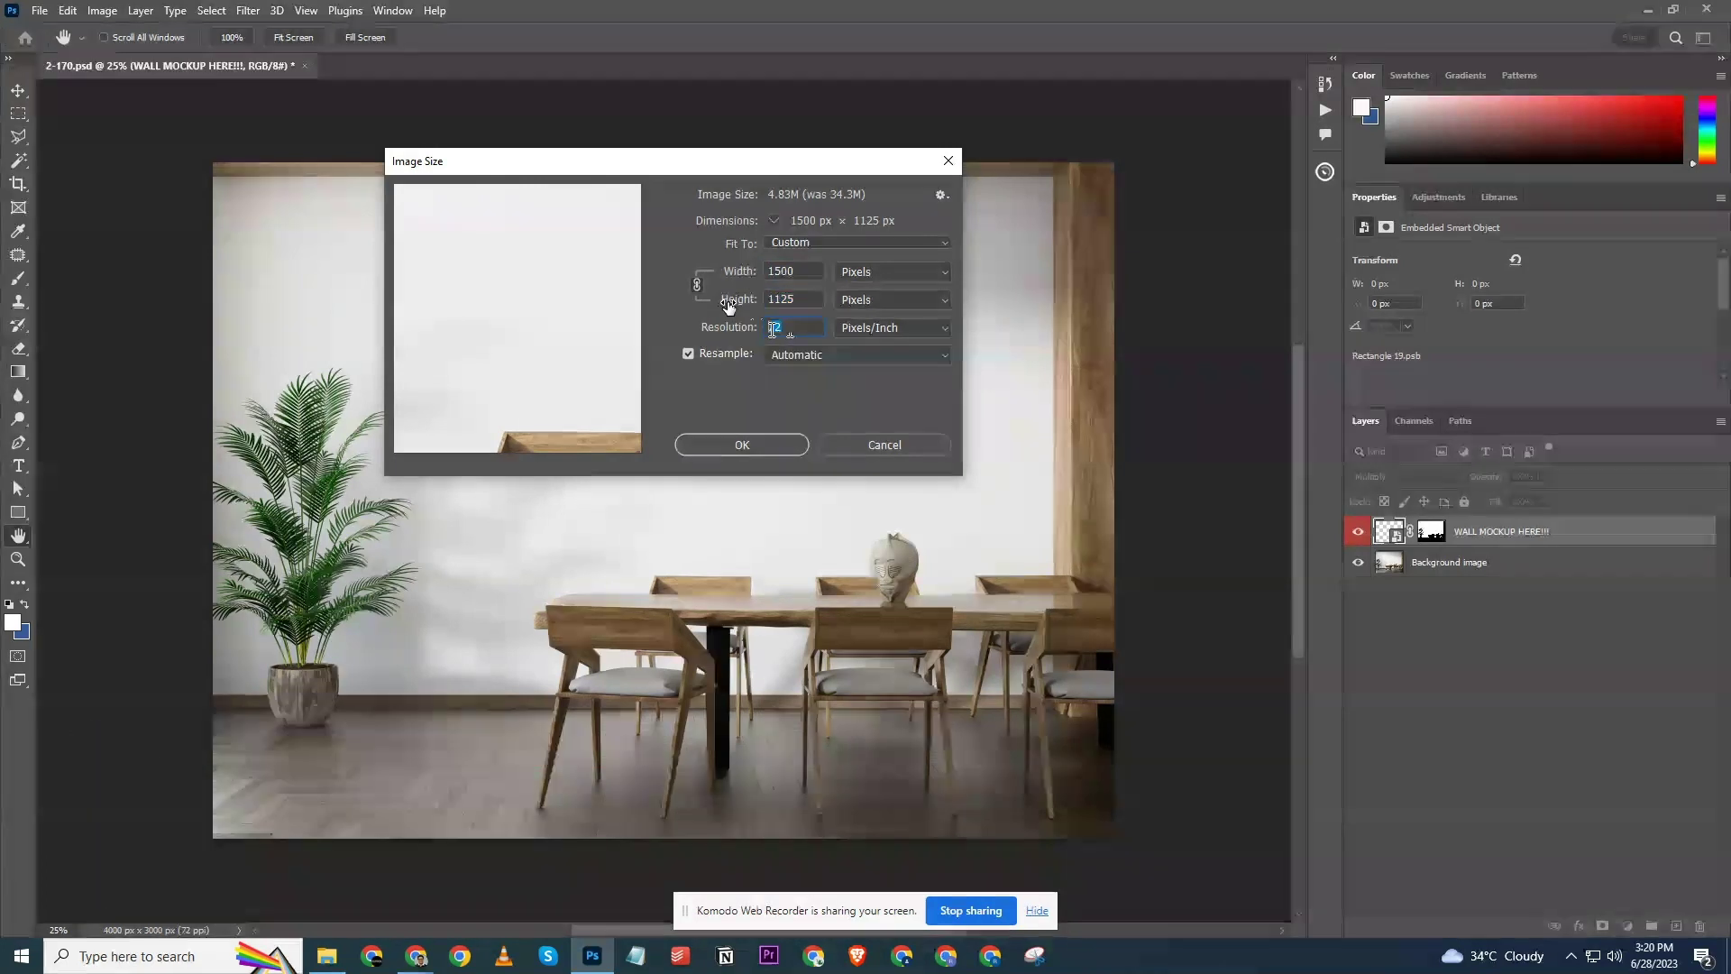
{"action": "left_click", "coordinate": [722, 442]}
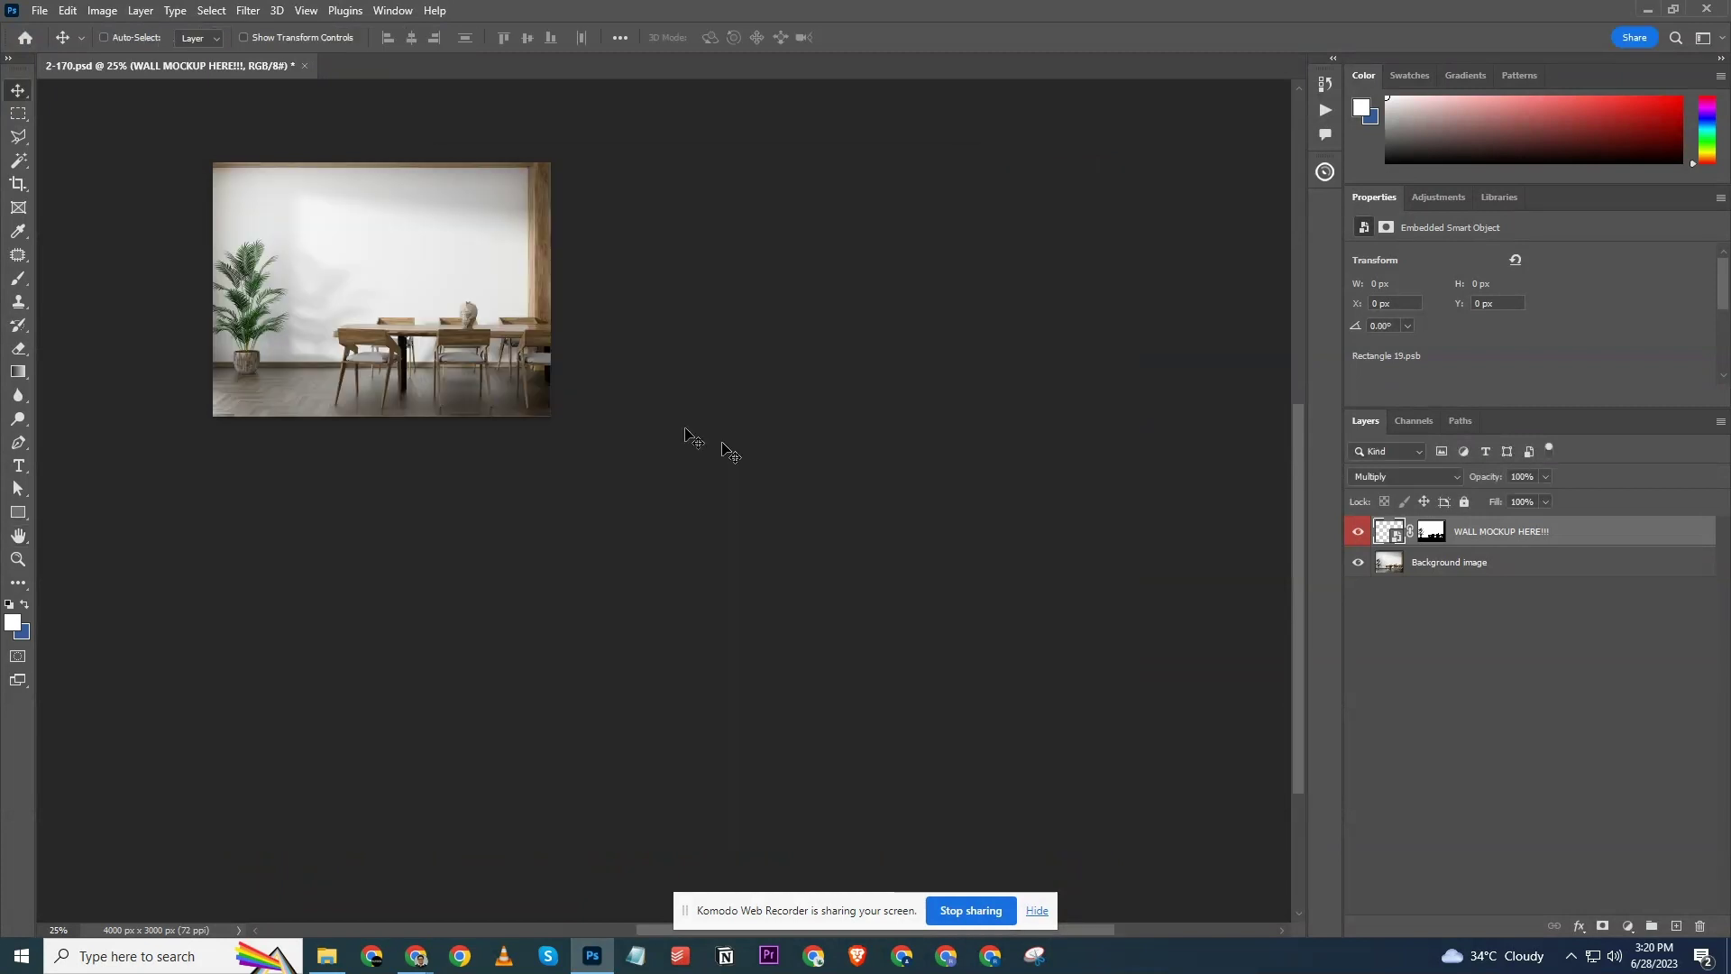
Check the resized dining room mockup up close and save the document.
{"action": "scroll", "coordinate": [510, 331], "scroll_direction": "down", "scroll_amount": 3}
{"action": "scroll", "coordinate": [505, 315], "scroll_direction": "up", "scroll_amount": 7}
{"action": "left_click_drag", "start_coordinate": [445, 312], "coordinate": [537, 333]}
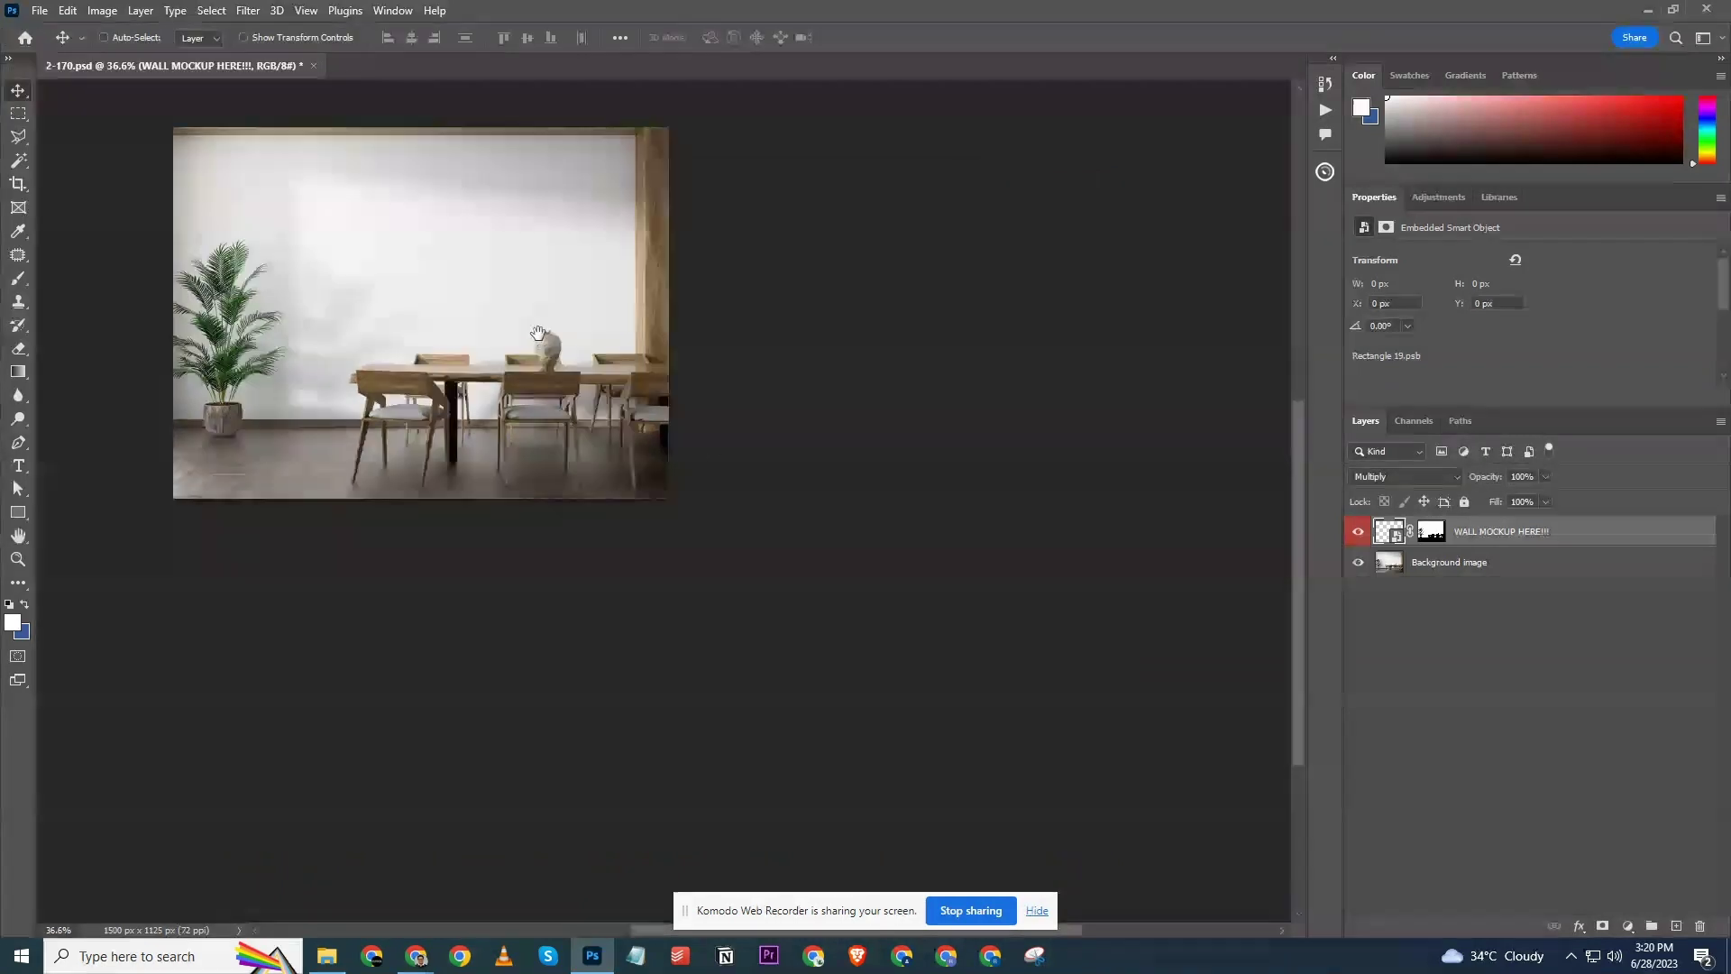
{"action": "scroll", "coordinate": [521, 311], "scroll_direction": "down", "scroll_amount": 1}
{"action": "scroll", "coordinate": [519, 310], "scroll_direction": "up", "scroll_amount": 4}
{"action": "left_click_drag", "start_coordinate": [349, 303], "coordinate": [678, 360]}
{"action": "scroll", "coordinate": [660, 355], "scroll_direction": "down", "scroll_amount": 2}
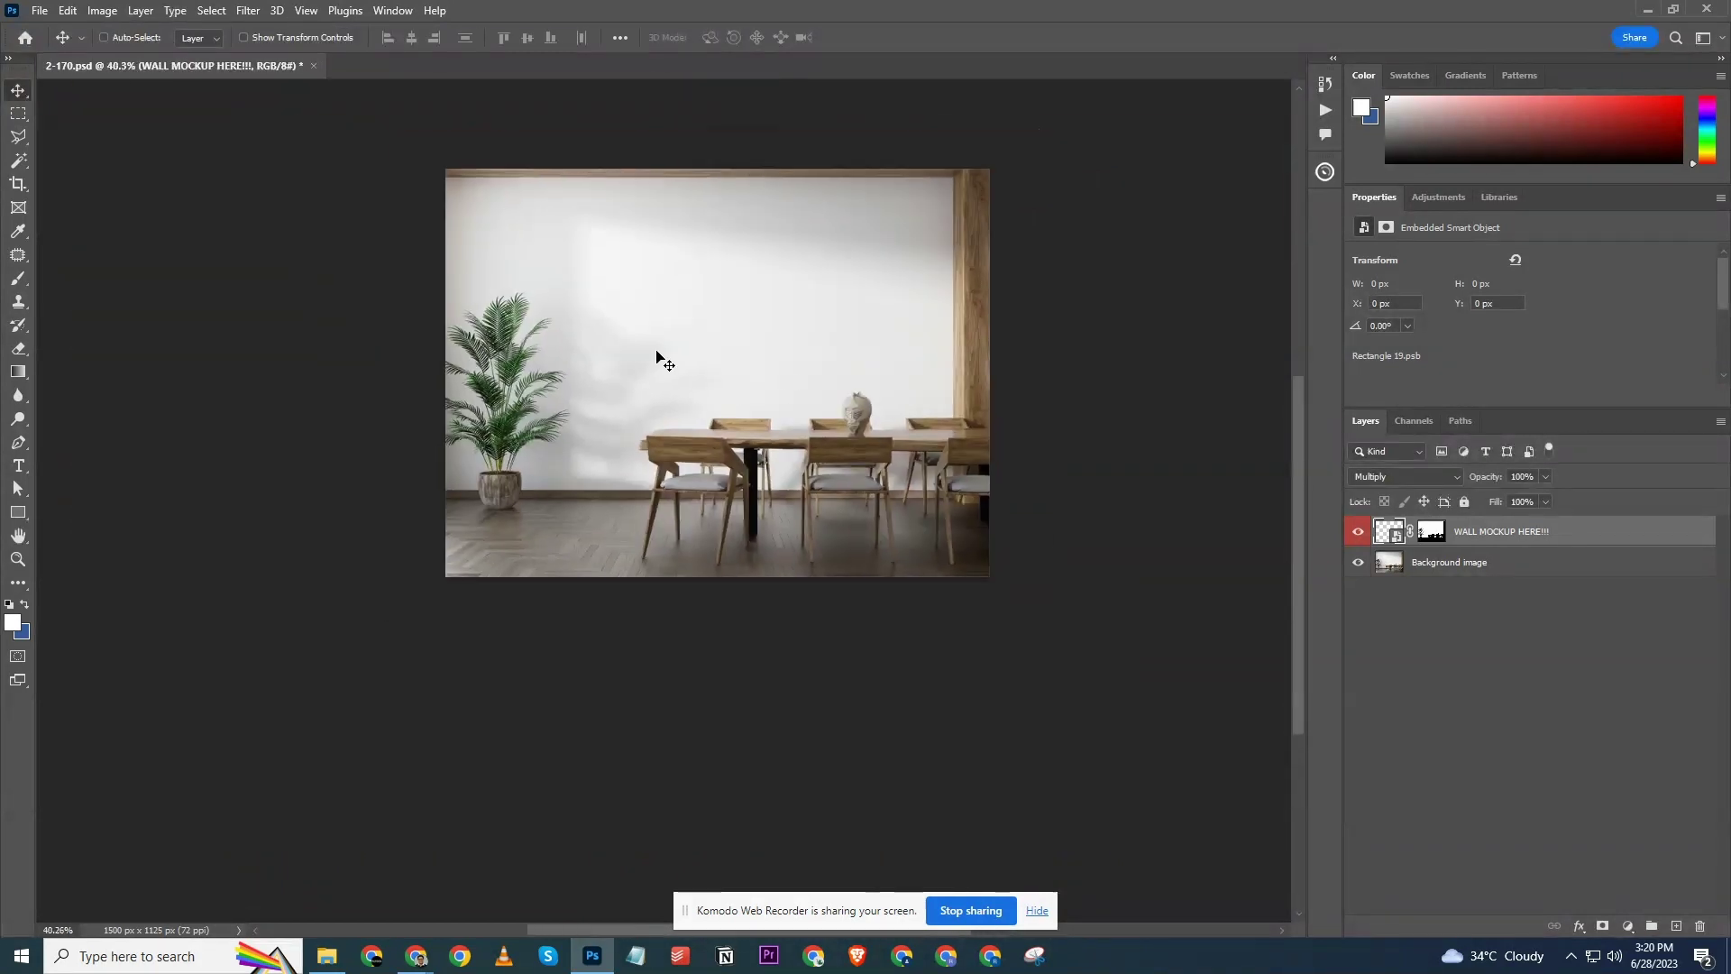
{"action": "scroll", "coordinate": [656, 356], "scroll_direction": "up", "scroll_amount": 3}
{"action": "key", "text": "ctrl+s"}
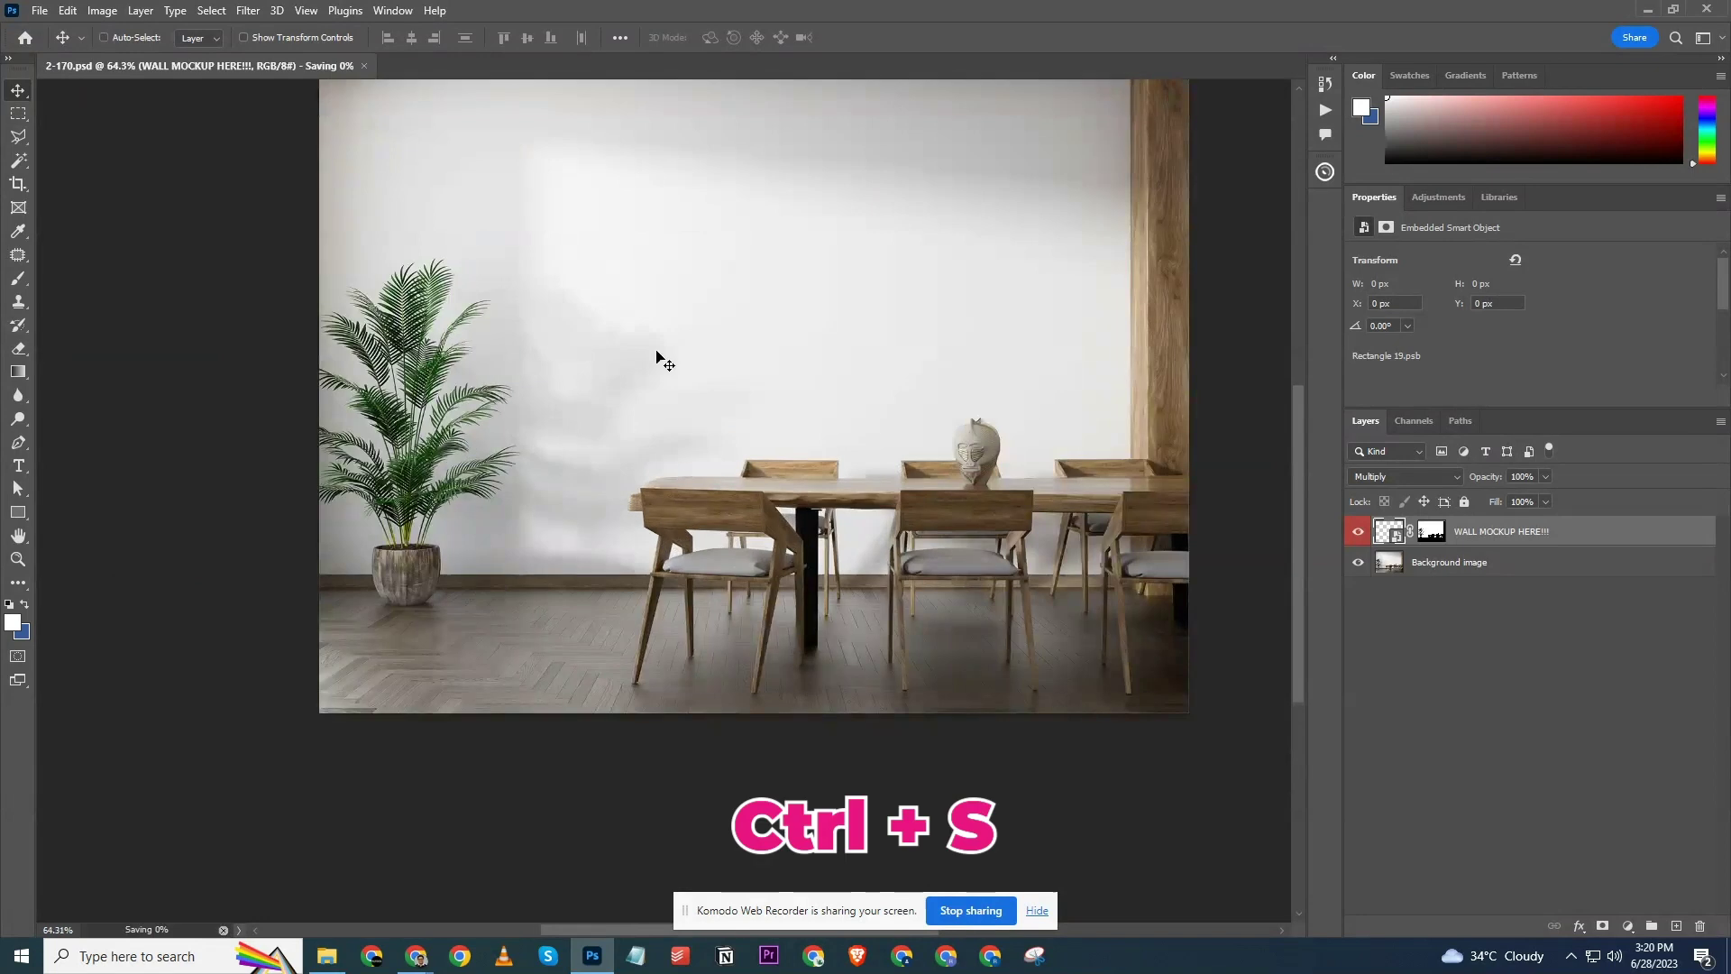
Open the WALL MOCKUP HERE!!! smart object, paint a solid blue brush scribble near the canvas centre, and save and close its contents.
{"action": "left_click_drag", "start_coordinate": [679, 344], "coordinate": [605, 407]}
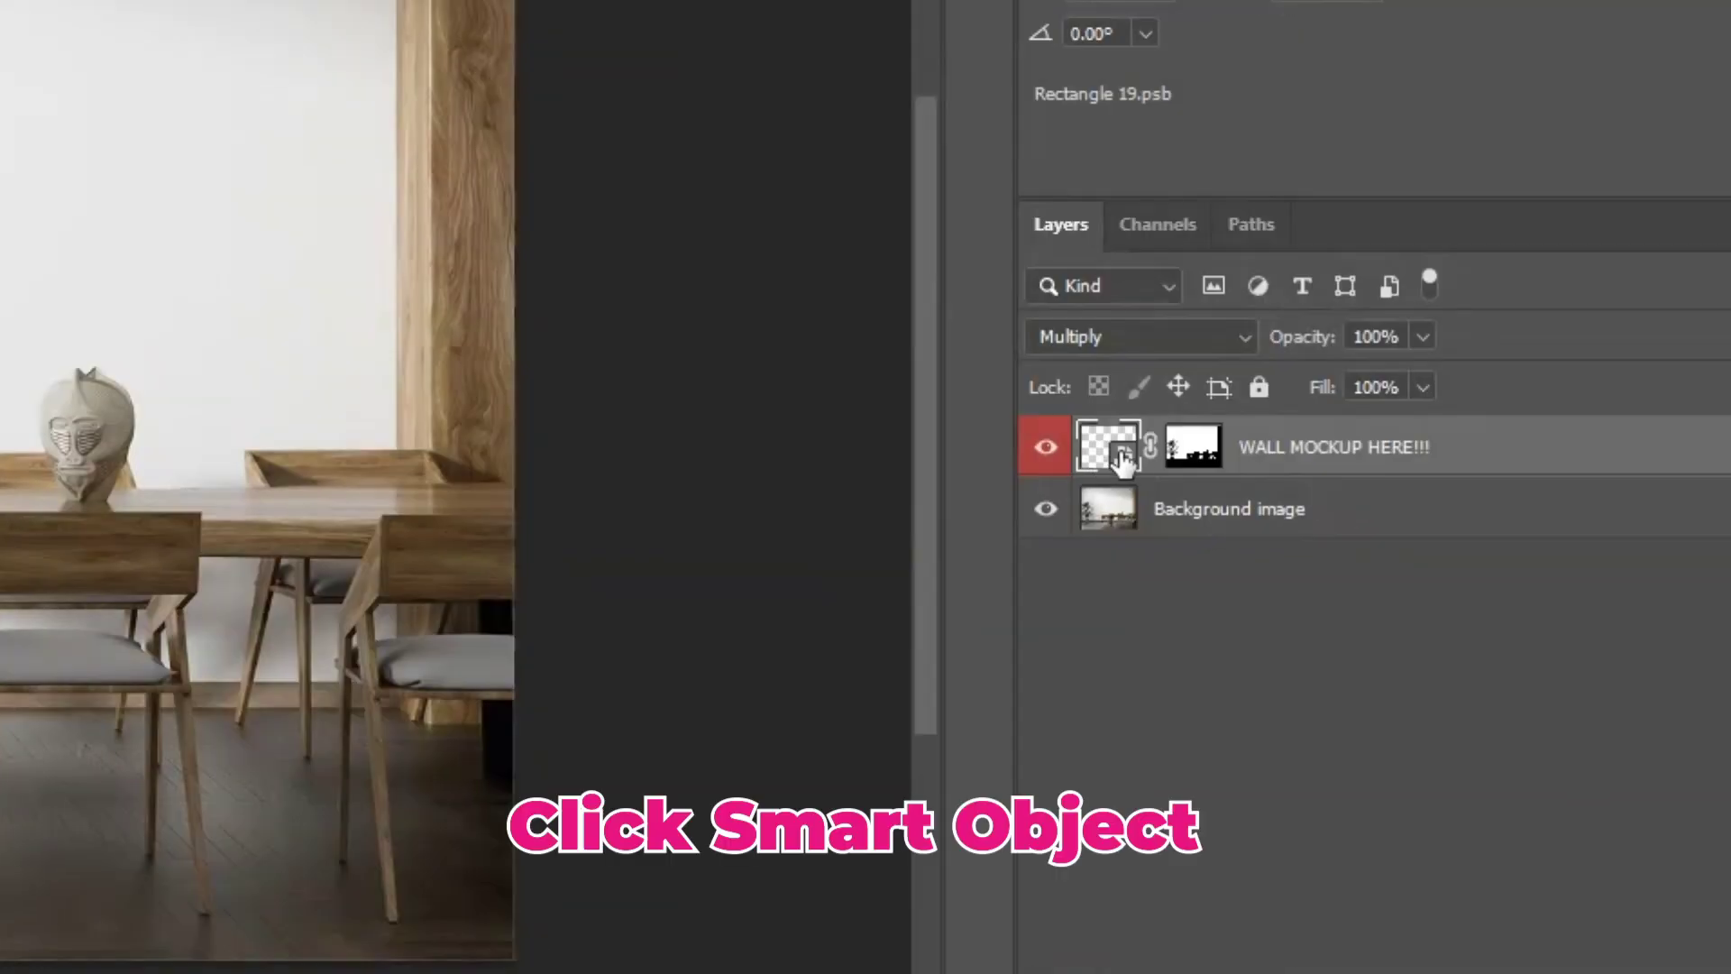
{"action": "double_click", "coordinate": [1122, 452]}
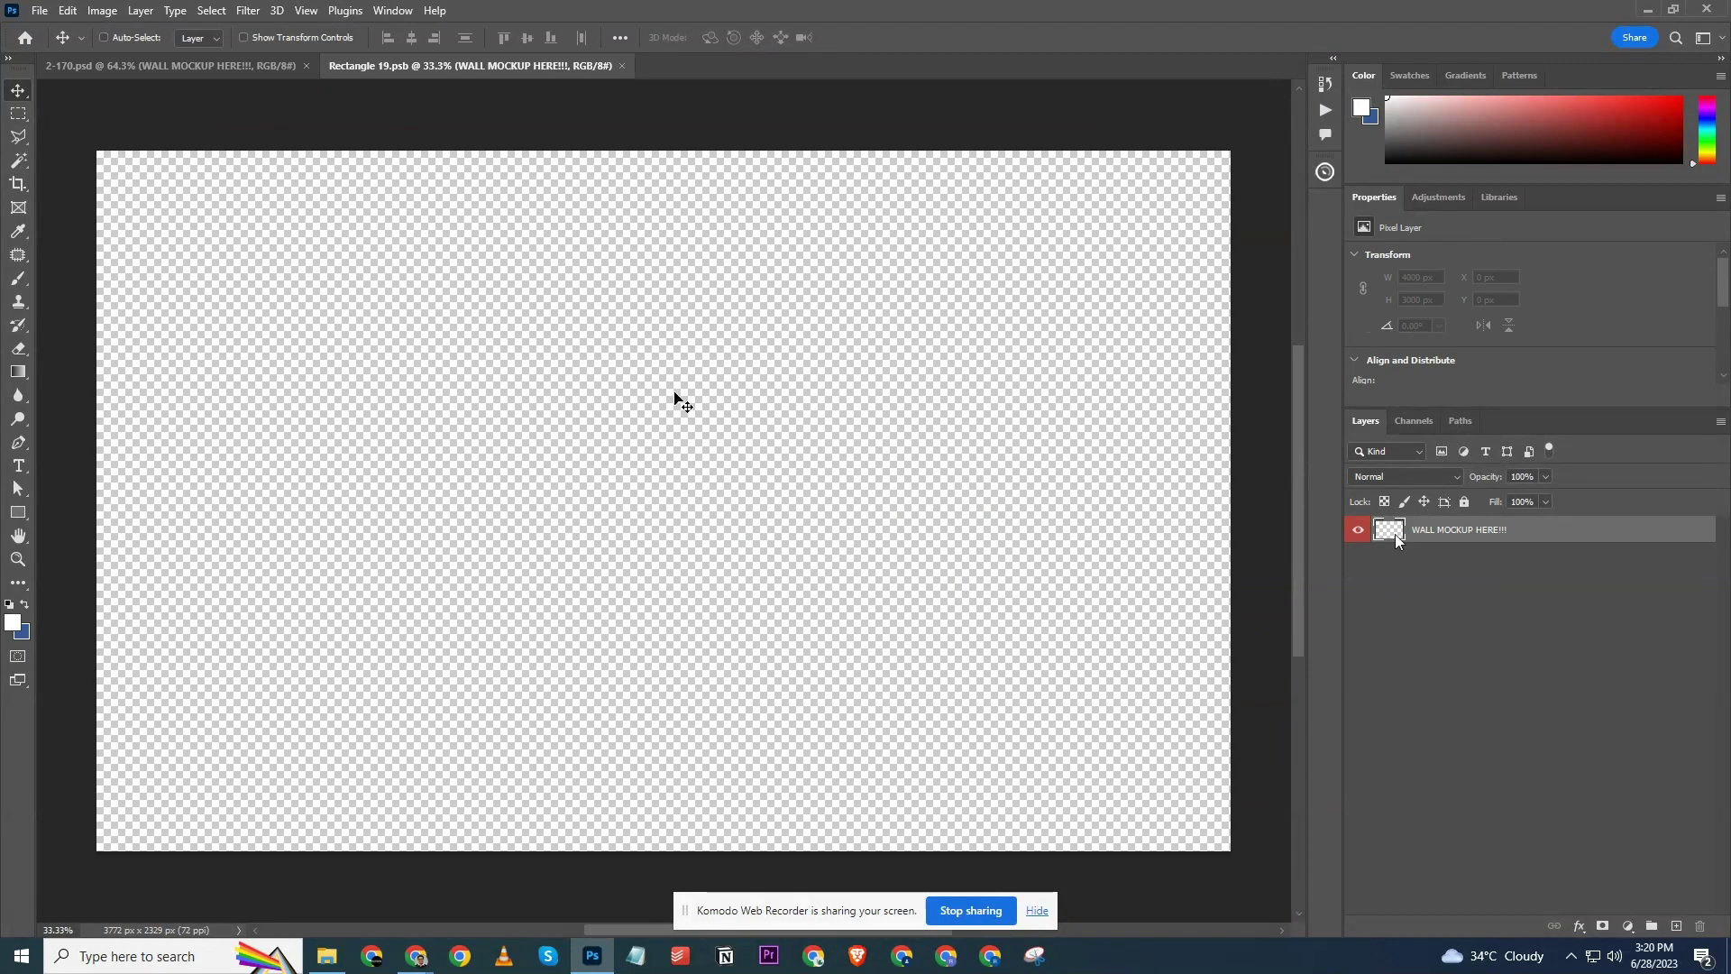
{"action": "key", "text": "b"}
{"action": "mouse_move", "coordinate": [607, 393]}
{"action": "left_mouse_down"}
{"action": "mouse_move", "coordinate": [742, 517]}
{"action": "mouse_move", "coordinate": [652, 440]}
{"action": "mouse_move", "coordinate": [612, 354]}
{"action": "mouse_move", "coordinate": [563, 499]}
{"action": "mouse_move", "coordinate": [579, 529]}
{"action": "mouse_move", "coordinate": [572, 457]}
{"action": "left_mouse_up"}
{"action": "key", "text": "x"}
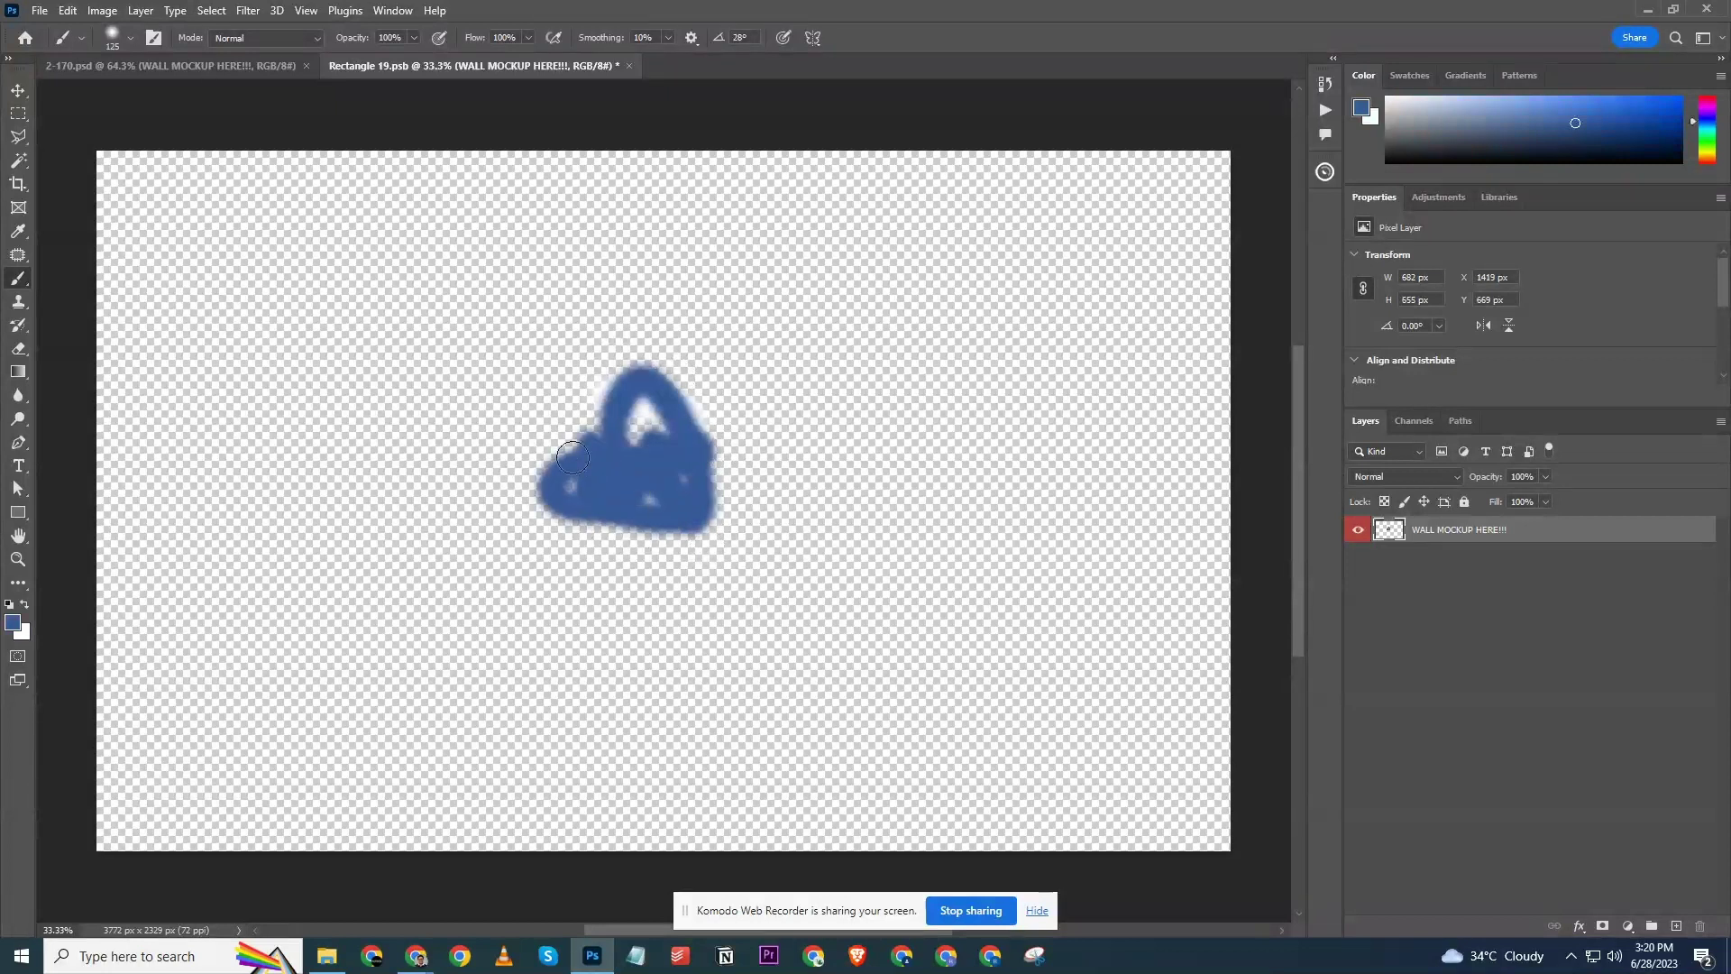
{"action": "key", "text": "ctrl+s"}
{"action": "key", "text": "ctrl+w"}
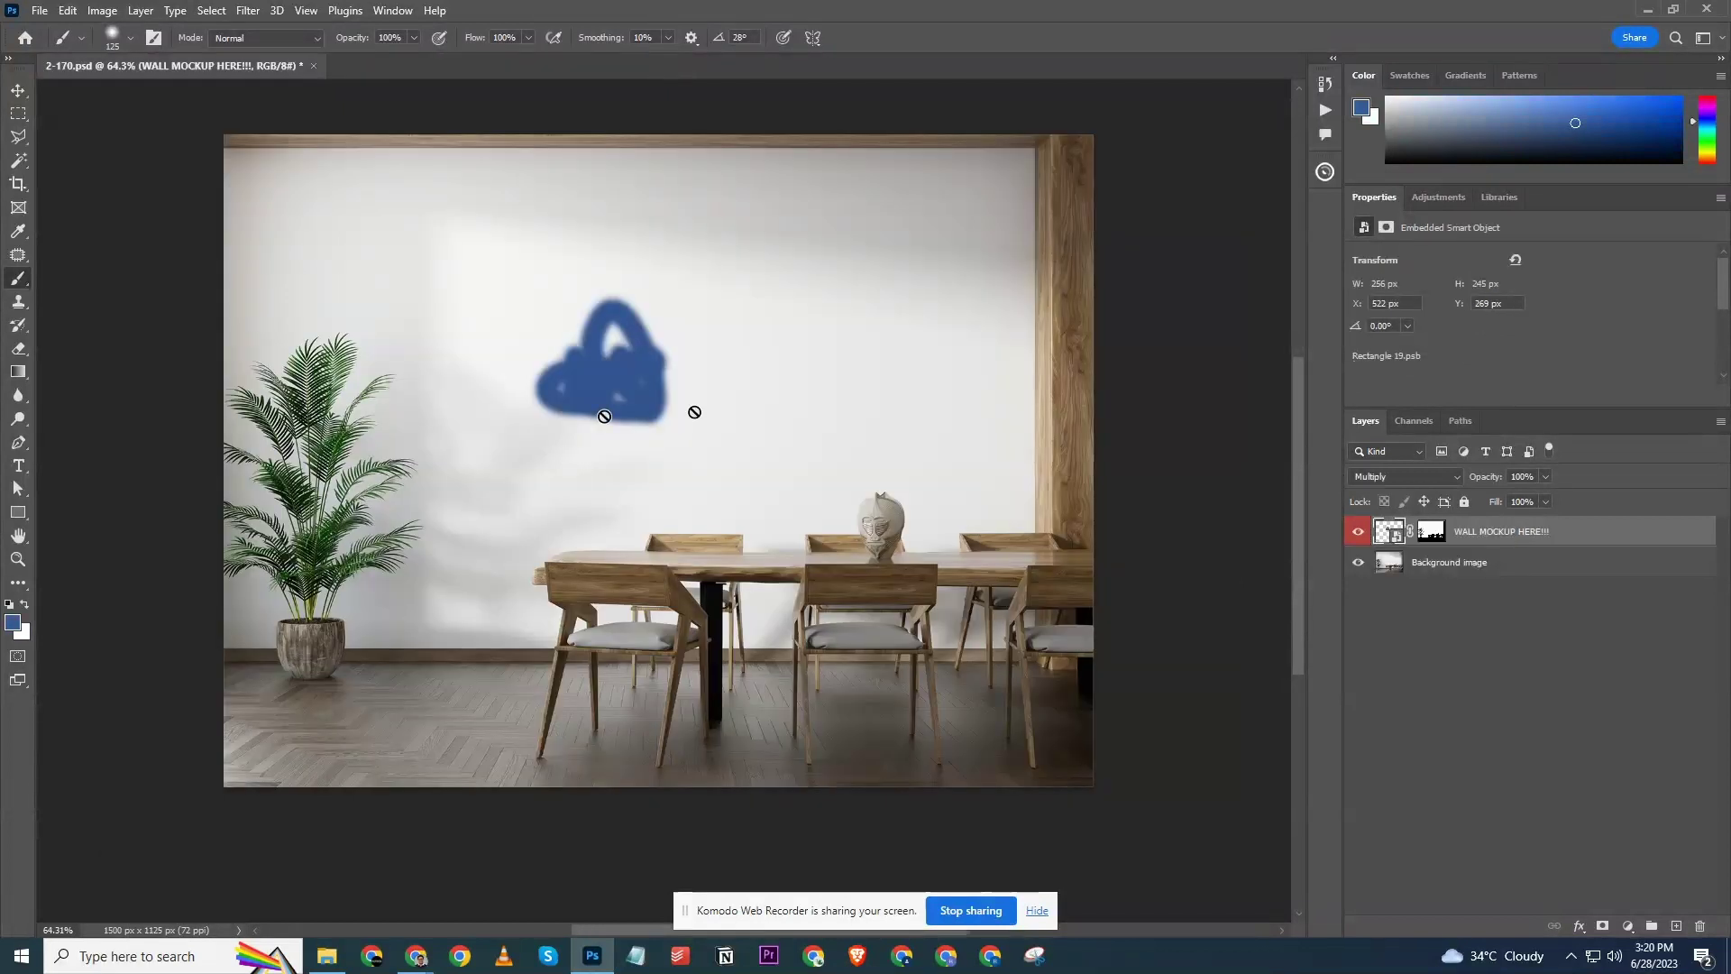
Reopen the WALL MOCKUP HERE!!! smart object to check the blue scribble, close it, and save and close 2-170.psd.
{"action": "key", "text": "v"}
{"action": "double_click", "coordinate": [1392, 536]}
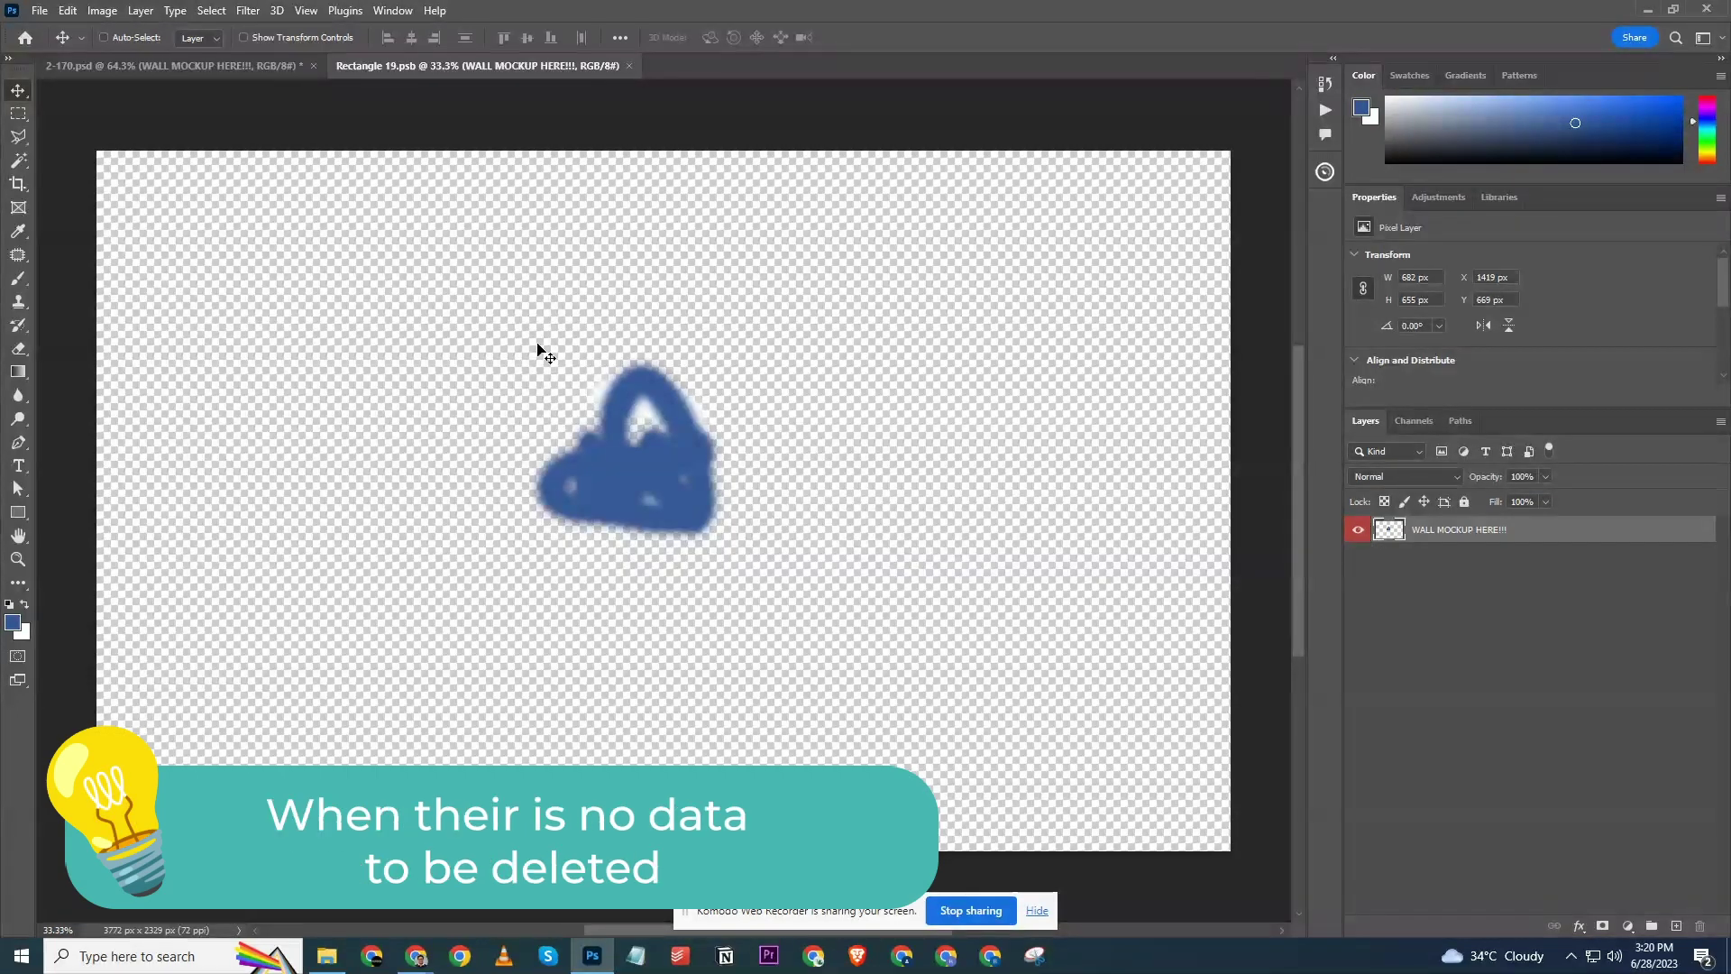
{"action": "key", "text": "ctrl"}
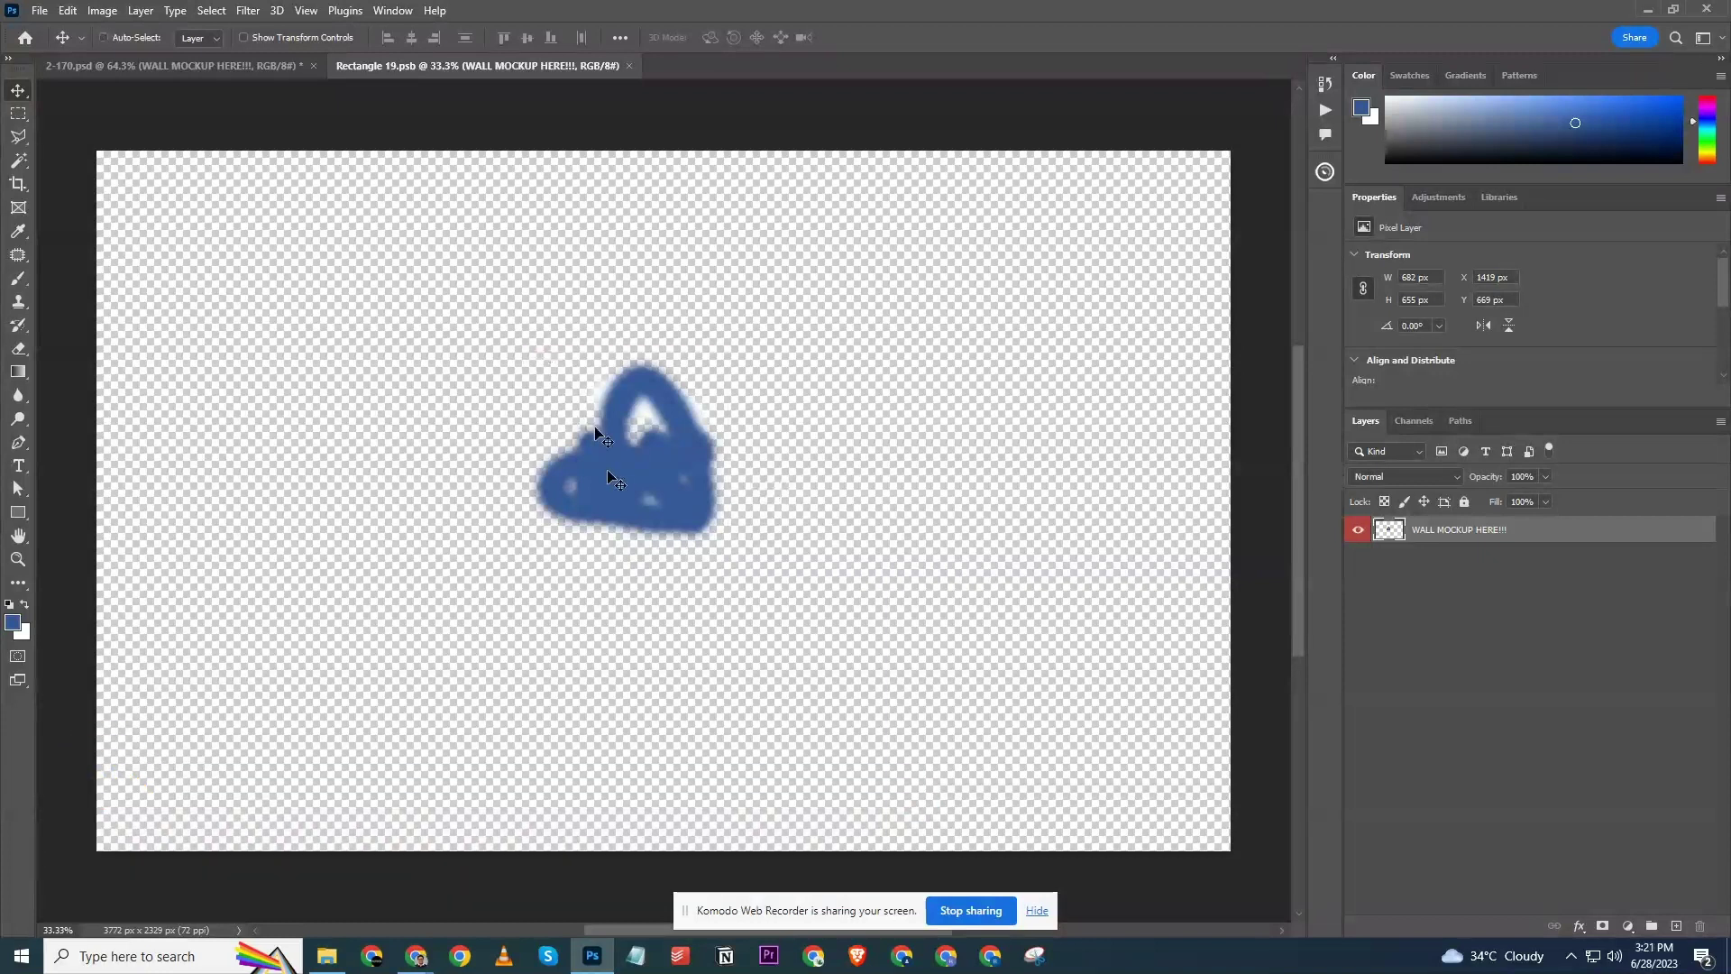
{"action": "key", "text": "ctrl"}
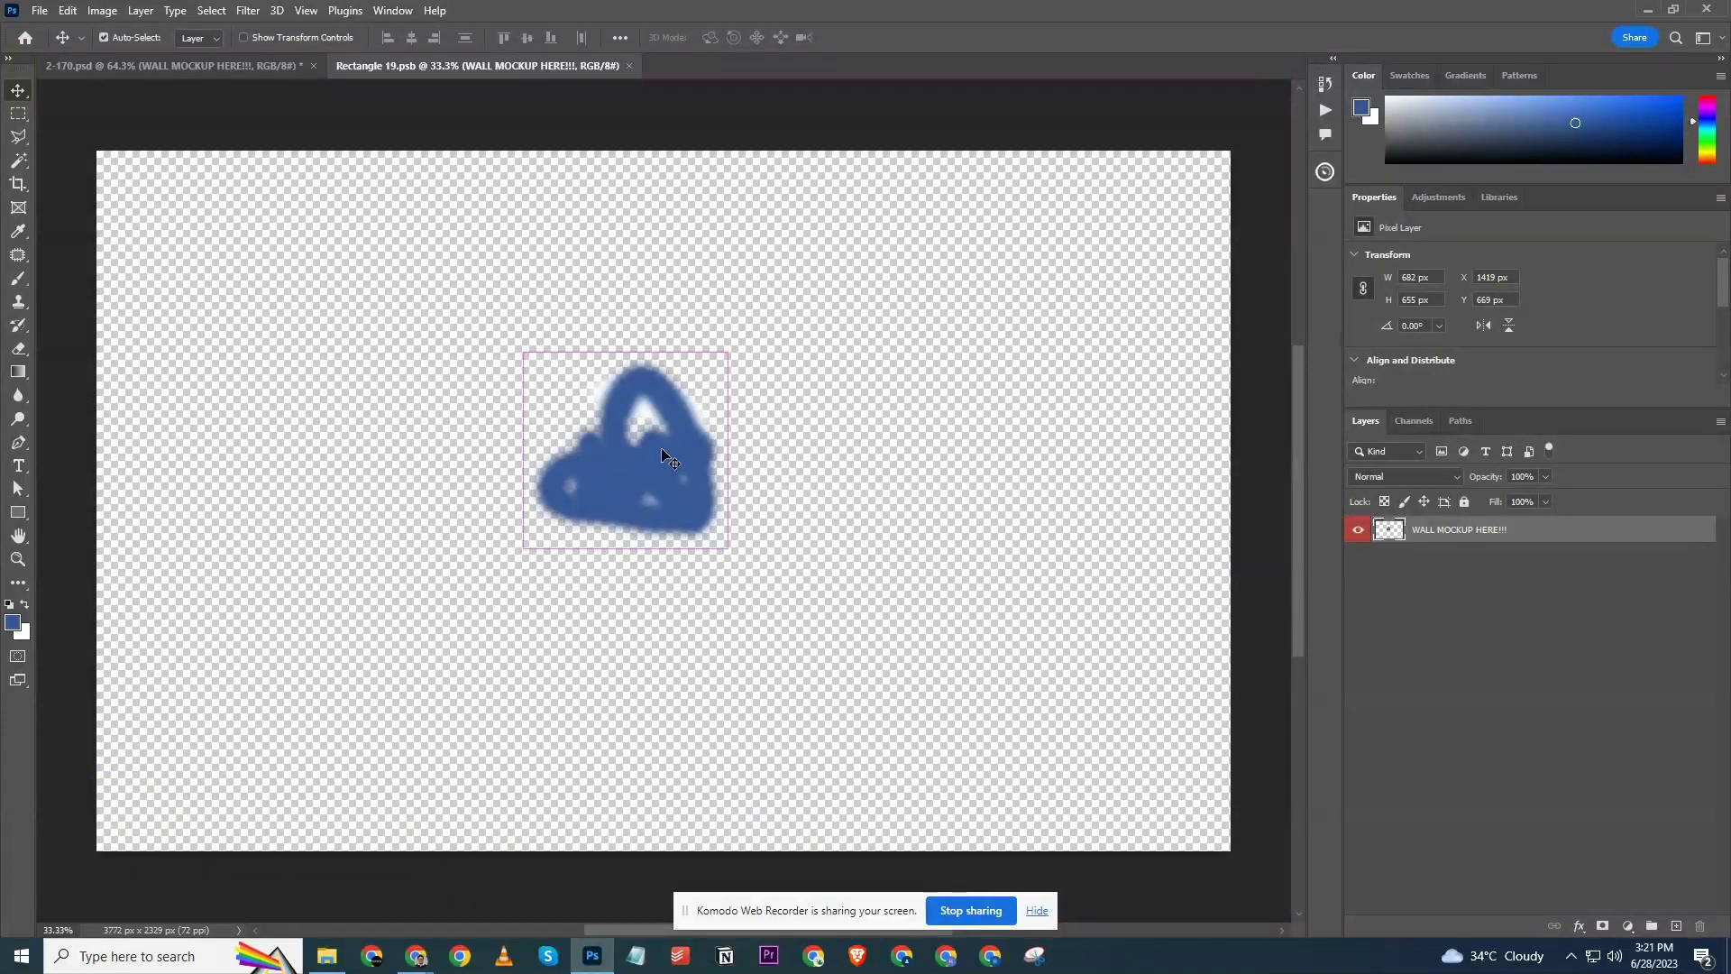
{"action": "key", "text": "ctrl+w"}
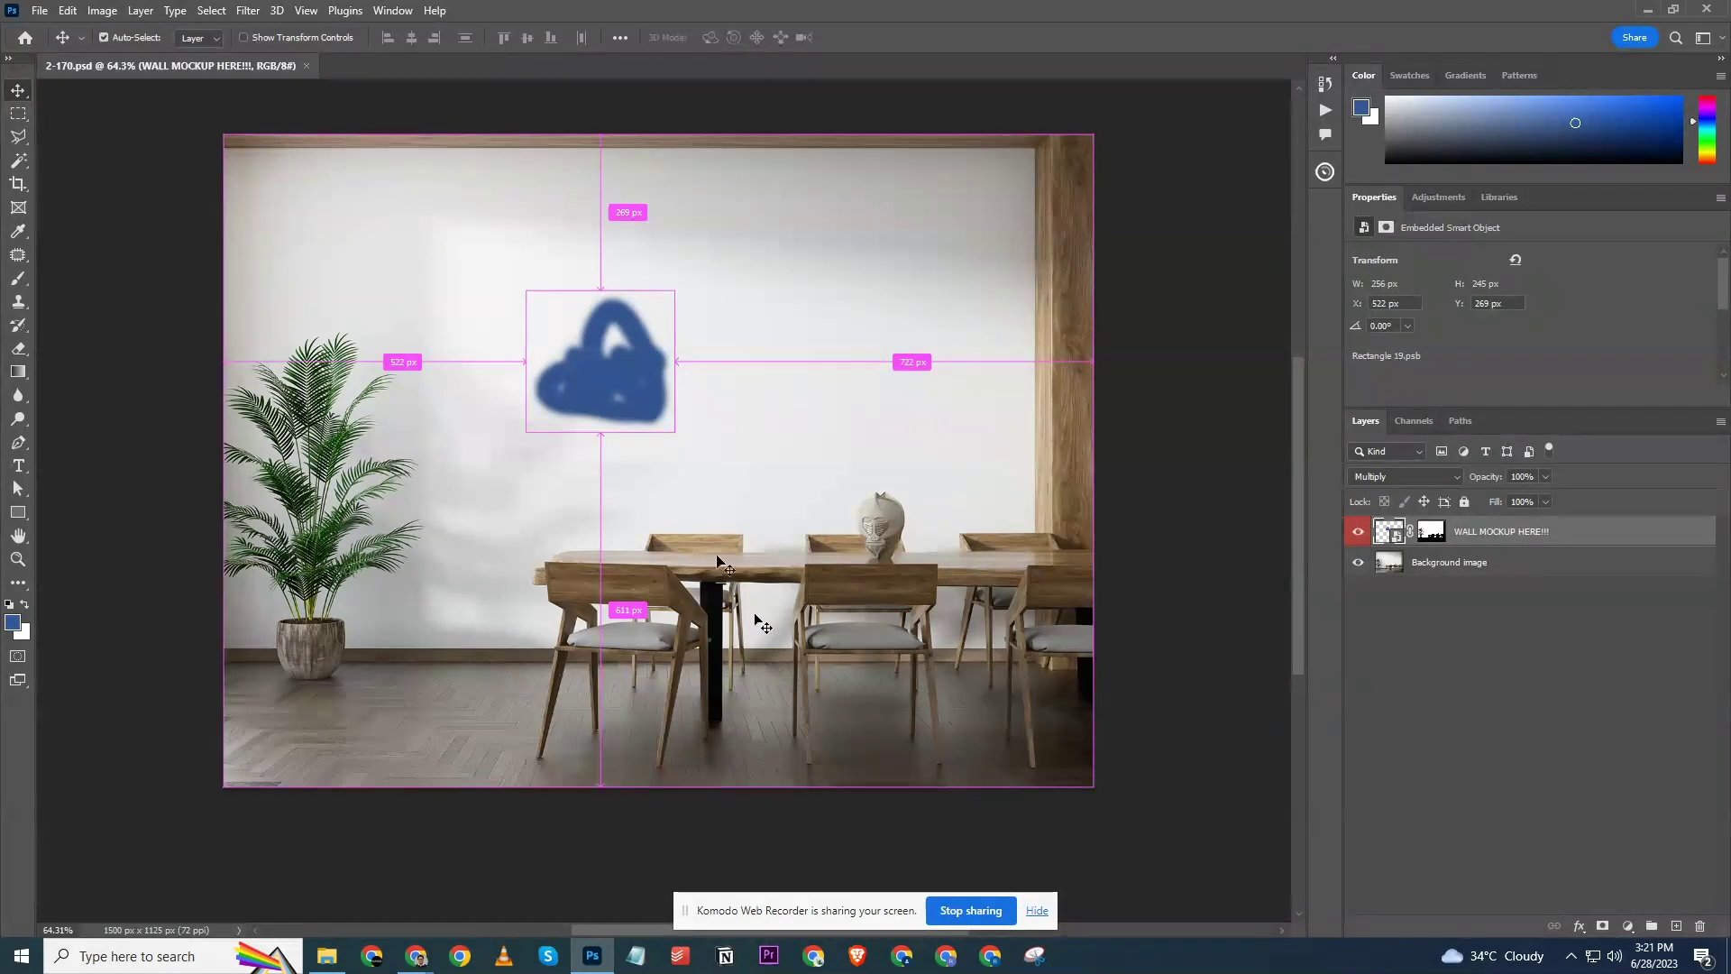
{"action": "key", "text": "ctrl+w"}
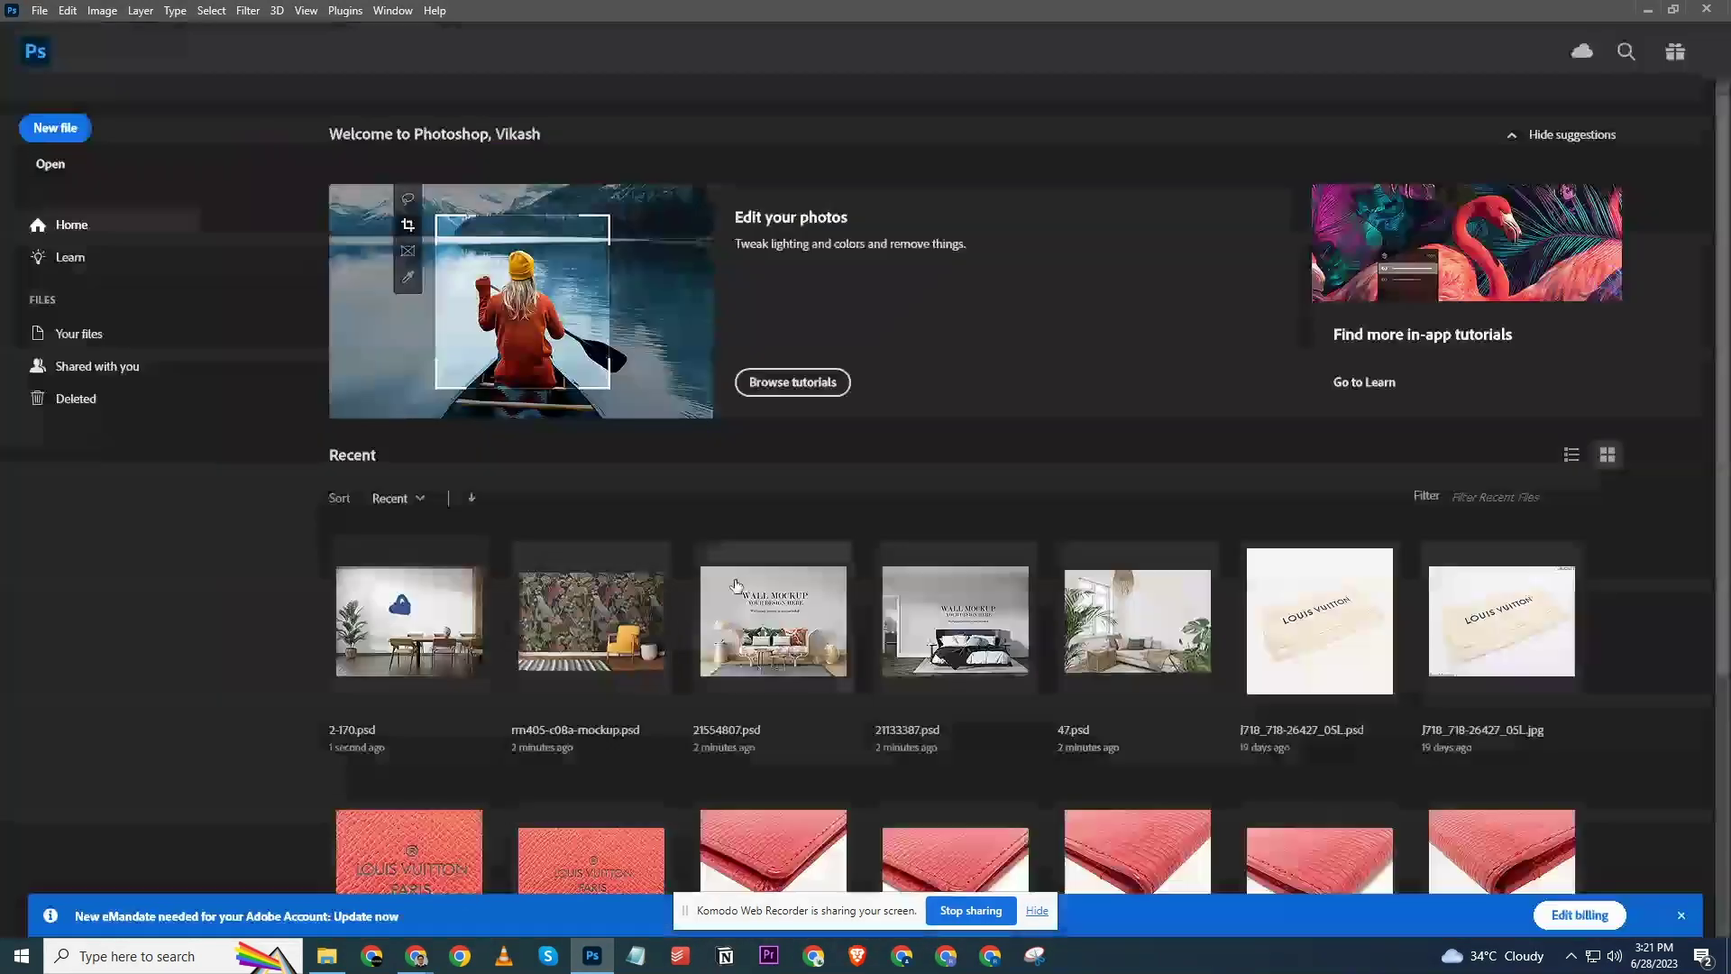
Switch to the Mockup Feuillage folder in File Explorer and rename 2-170.psd as Oak-Dining.psd.
{"action": "left_click", "coordinate": [330, 955]}
{"action": "left_click", "coordinate": [262, 356]}
{"action": "left_click", "coordinate": [266, 356]}
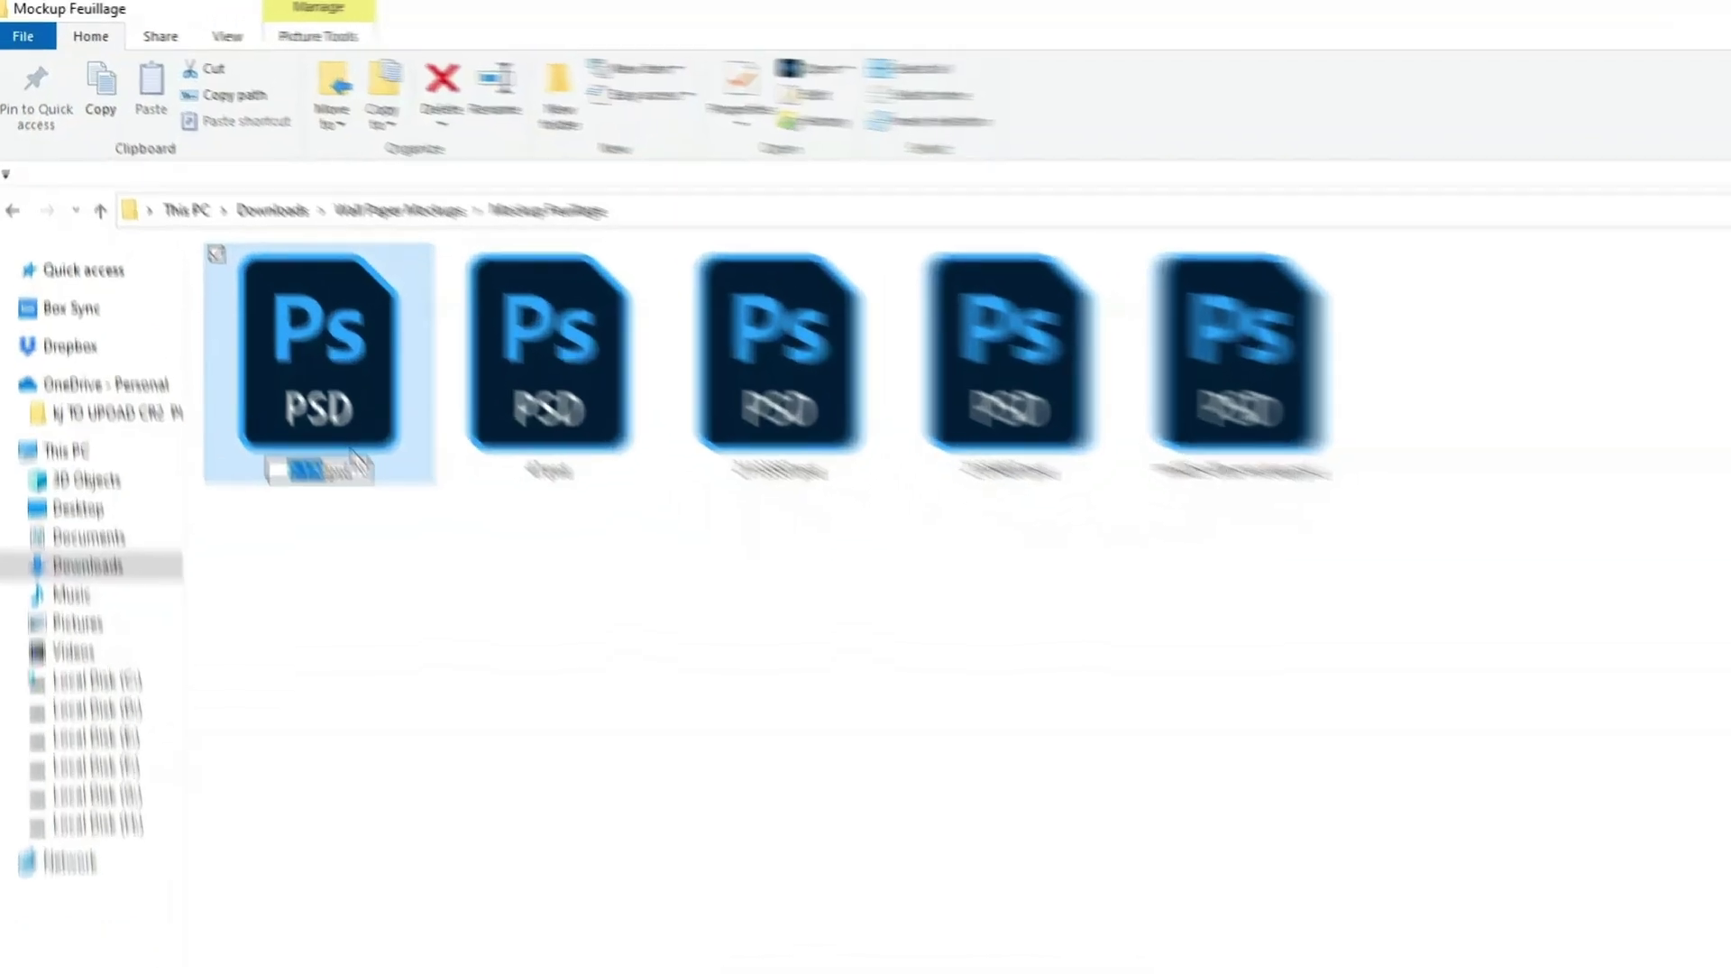
{"action": "type", "text": "0ak-Din"}
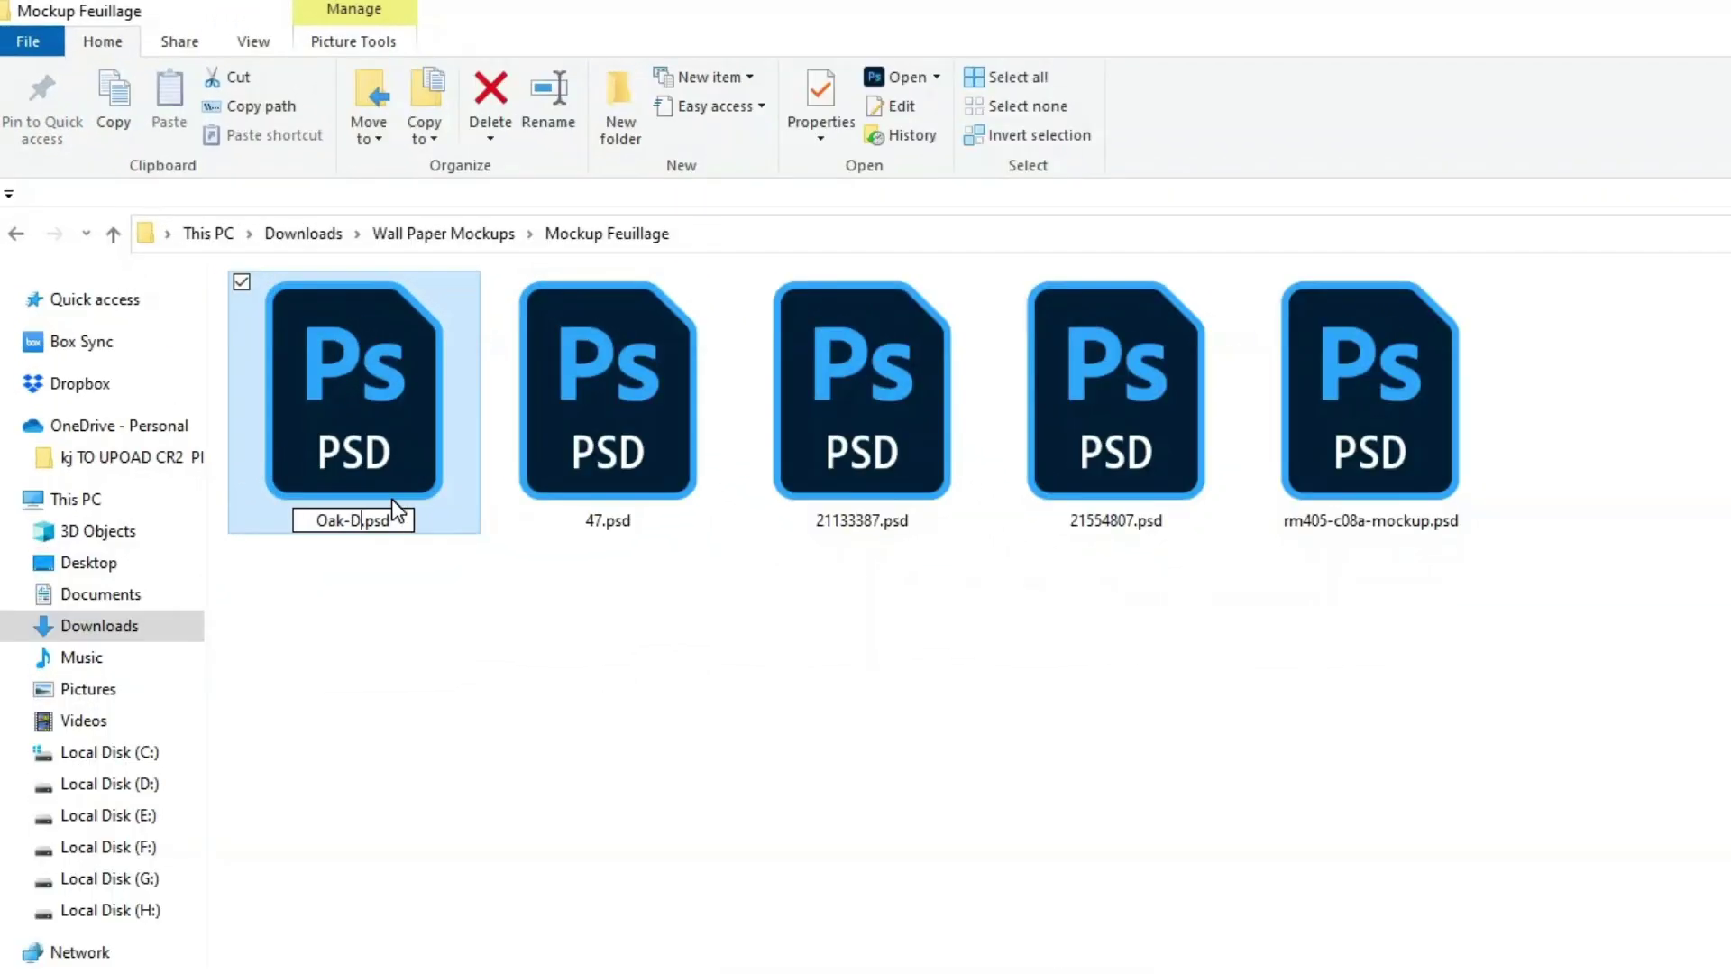
{"action": "type", "text": "ing"}
{"action": "key", "text": "Return"}
Open 47.psd in Photoshop and resize the image to a width of 1500 pixels, keeping its proportions.
{"action": "left_click_drag", "start_coordinate": [352, 372], "coordinate": [695, 533]}
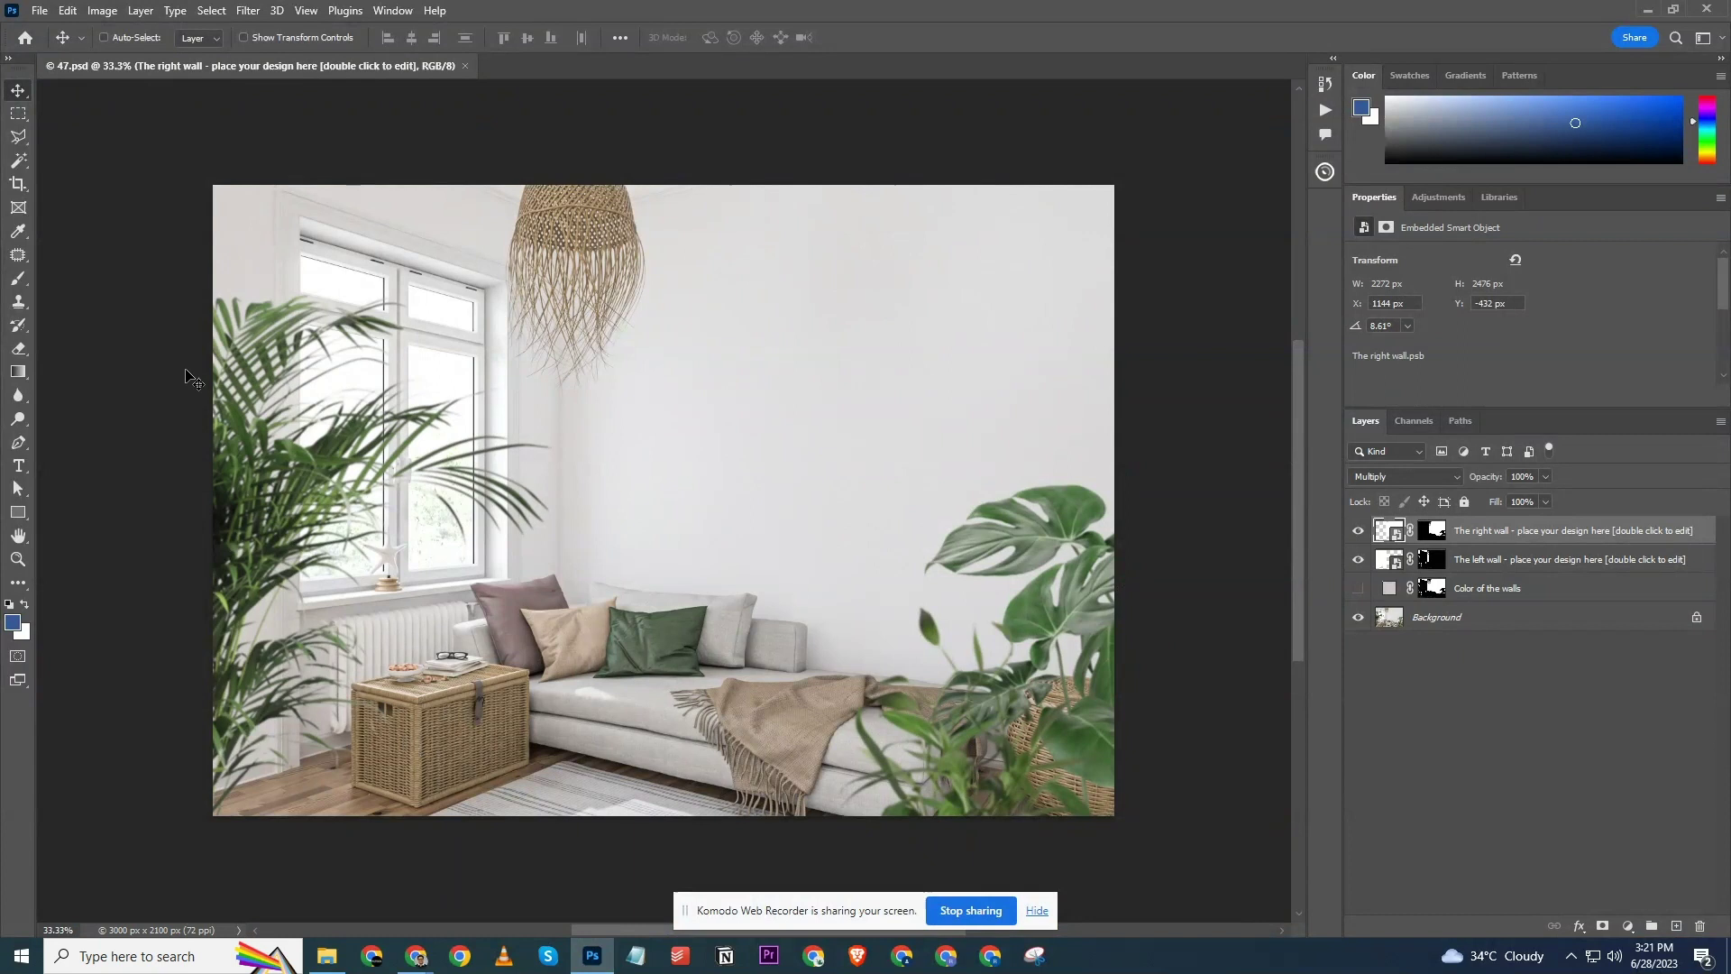
{"action": "left_click", "coordinate": [102, 10]}
{"action": "left_click", "coordinate": [137, 145]}
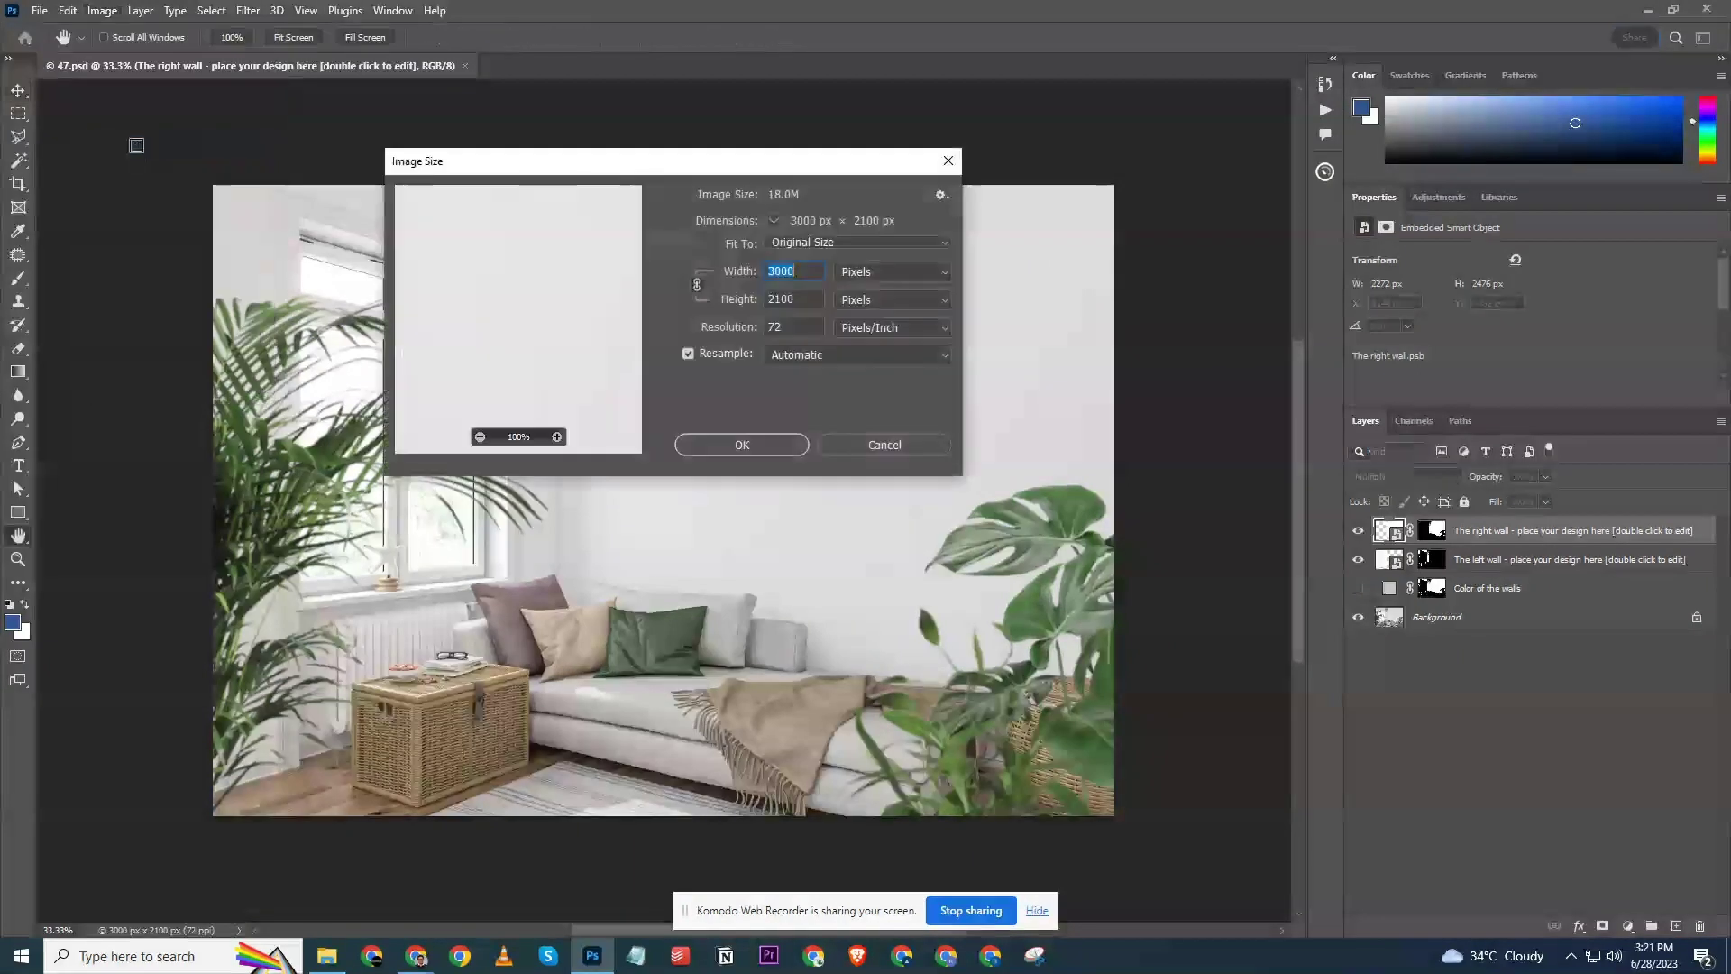
{"action": "type", "text": "1500"}
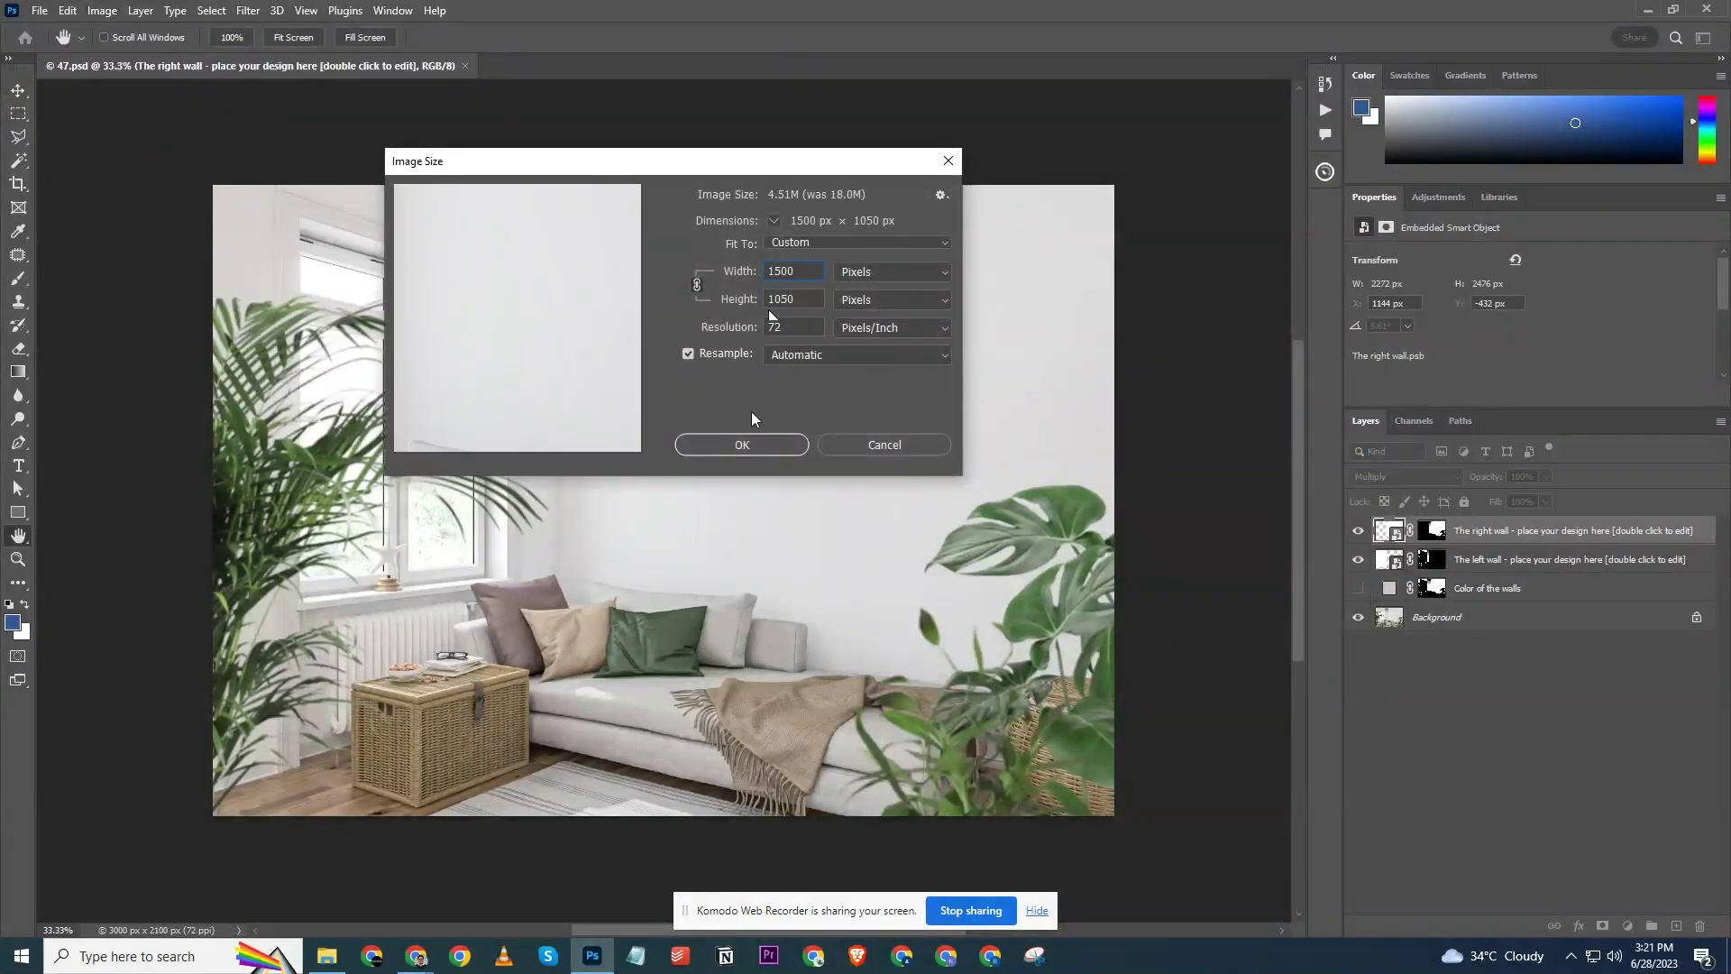
{"action": "left_click", "coordinate": [742, 445]}
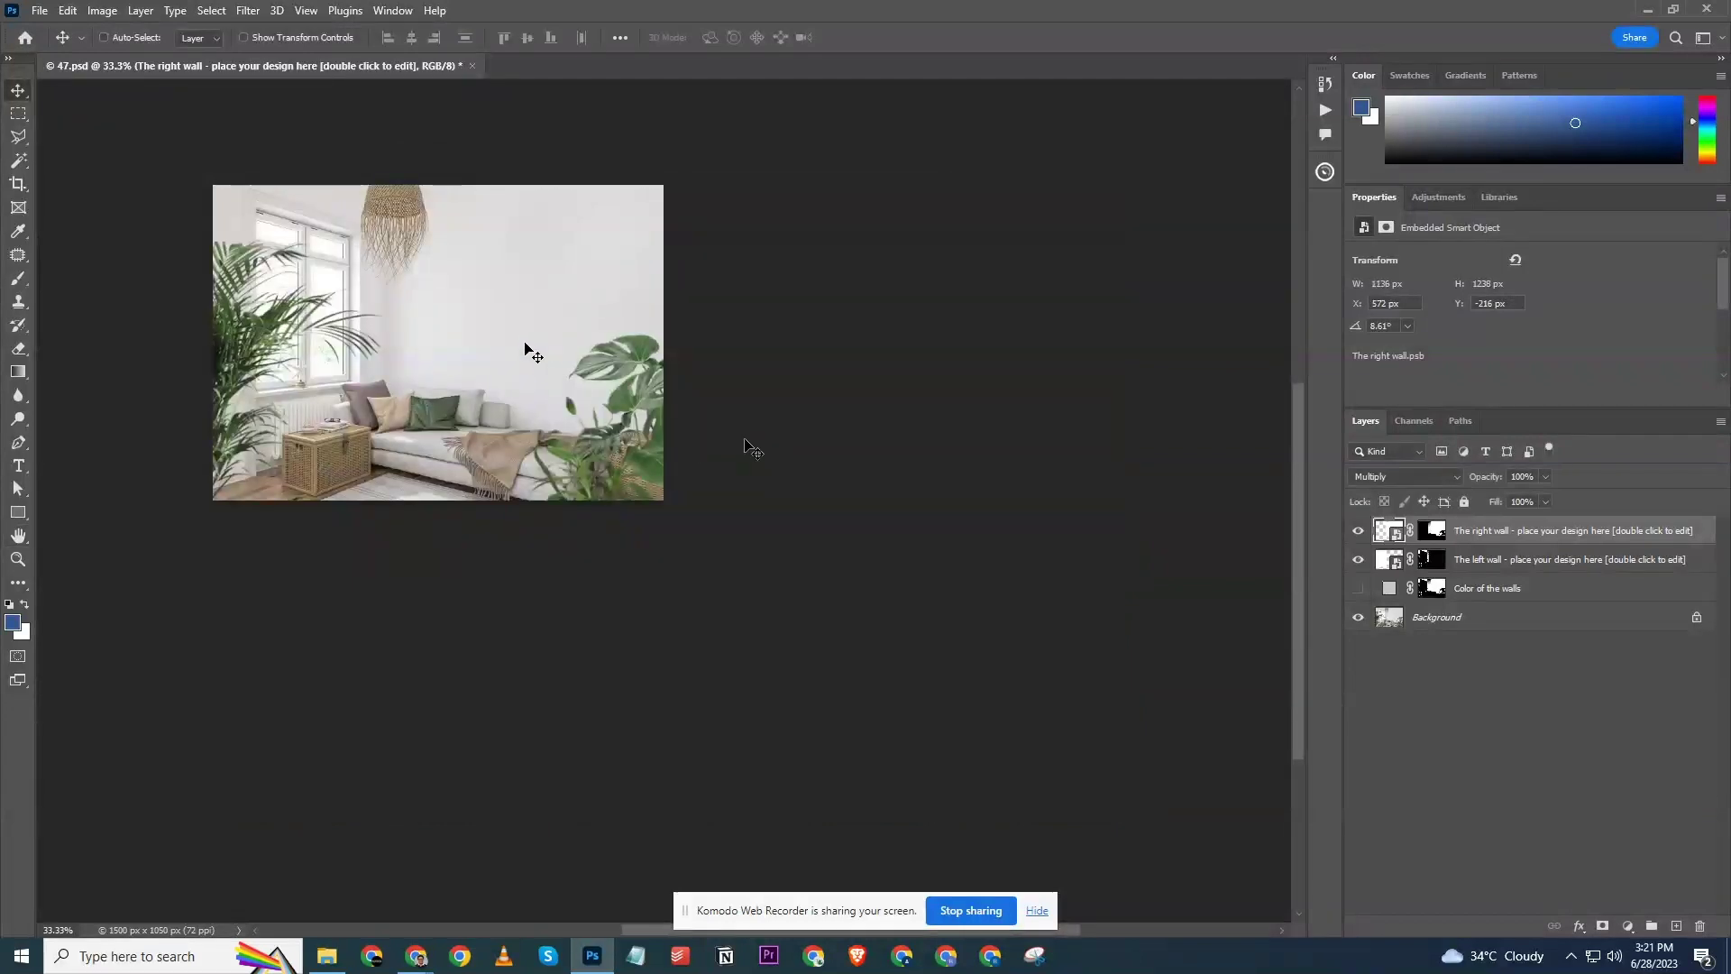
{"action": "scroll", "coordinate": [526, 350], "scroll_direction": "down", "scroll_amount": 3}
{"action": "scroll", "coordinate": [526, 349], "scroll_direction": "up", "scroll_amount": 10}
{"action": "left_click_drag", "start_coordinate": [463, 367], "coordinate": [681, 399]}
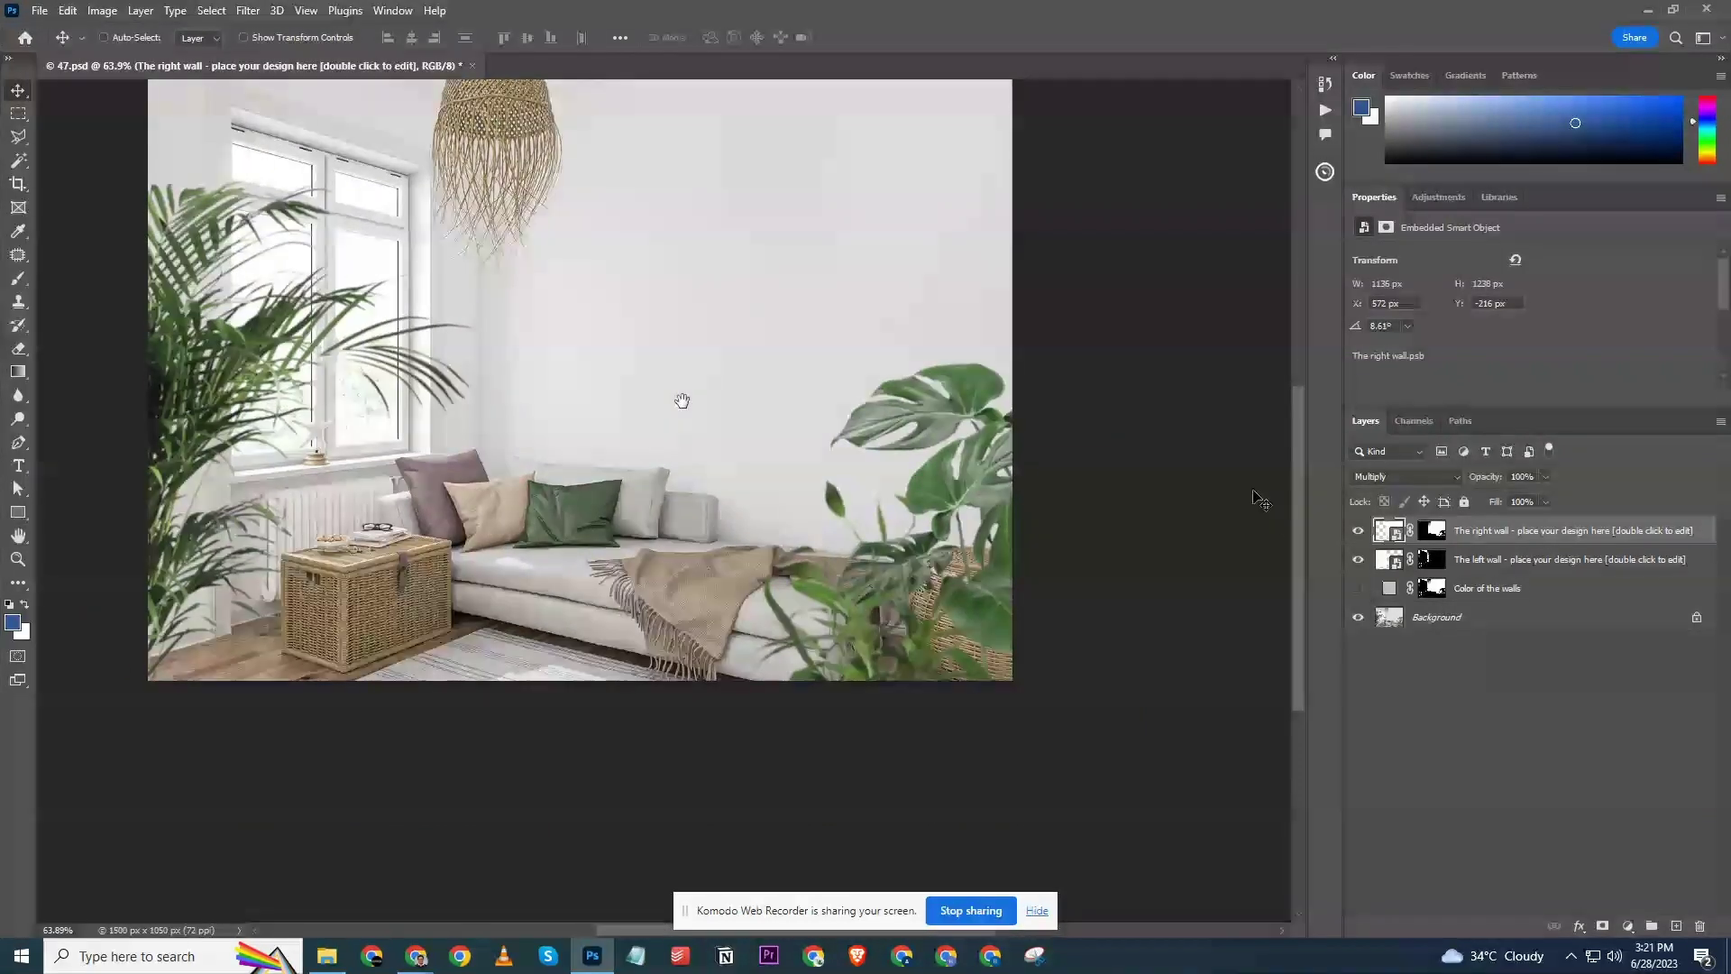
Switch the Color of the walls layer on and off to compare its effect, leaving it hidden.
{"action": "left_click", "coordinate": [1358, 588]}
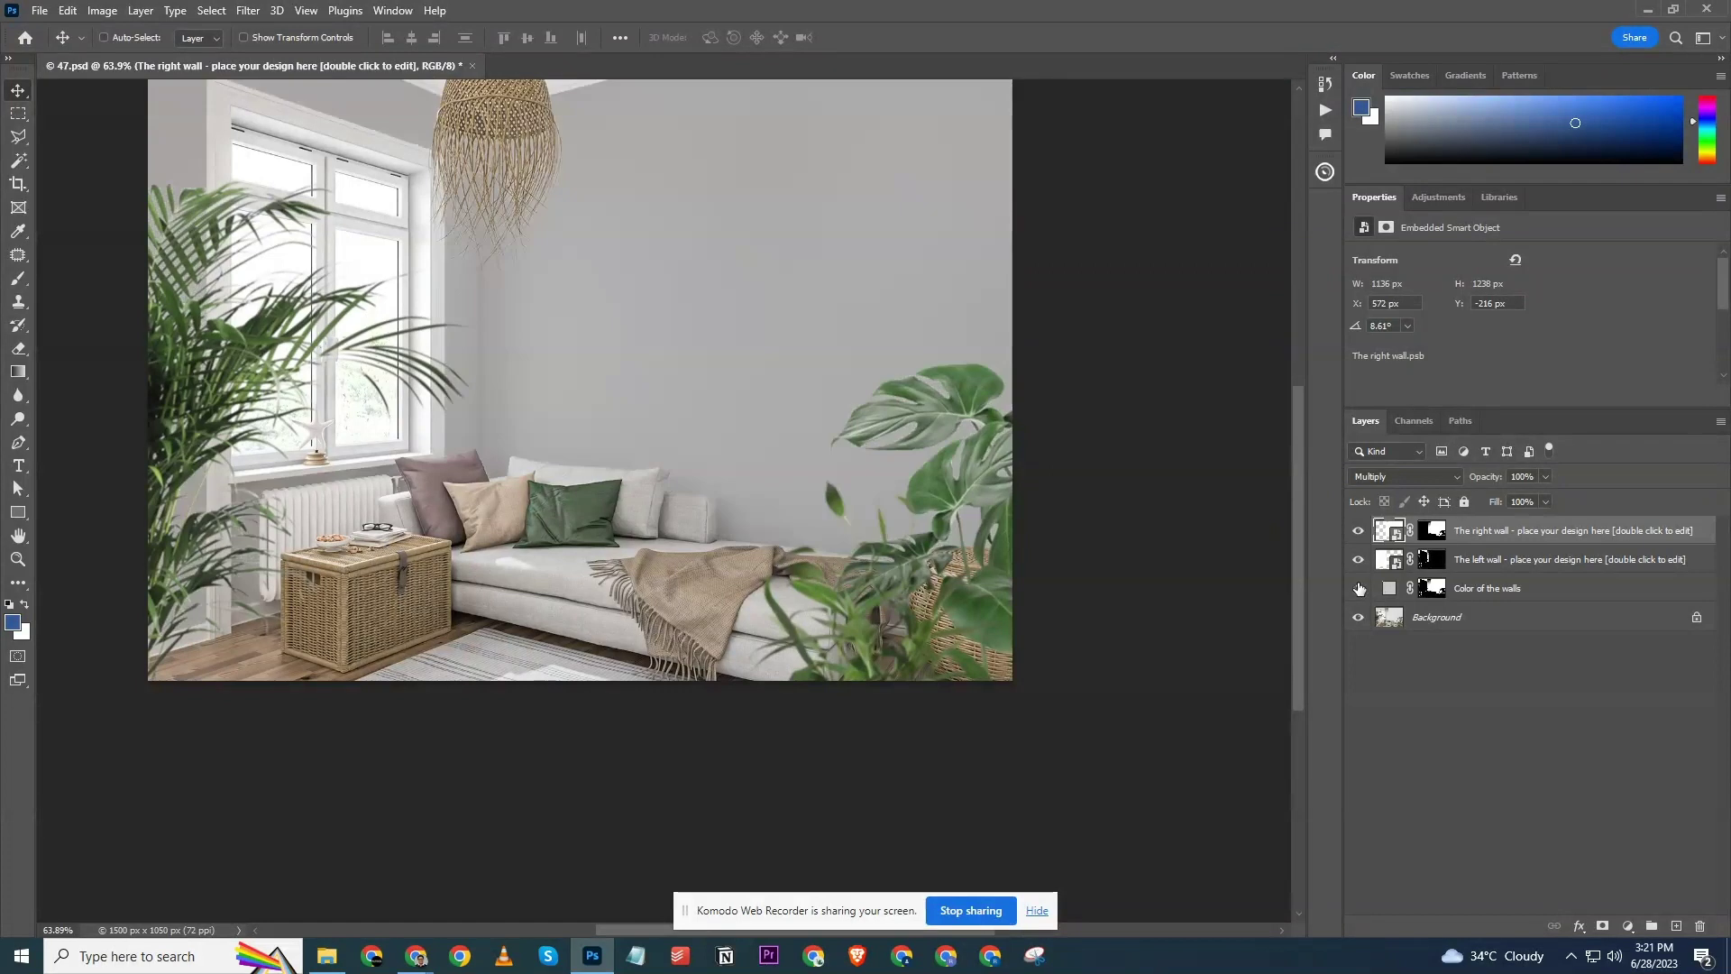
{"action": "left_click", "coordinate": [1359, 588]}
{"action": "left_click", "coordinate": [1358, 587]}
{"action": "left_click", "coordinate": [1358, 588]}
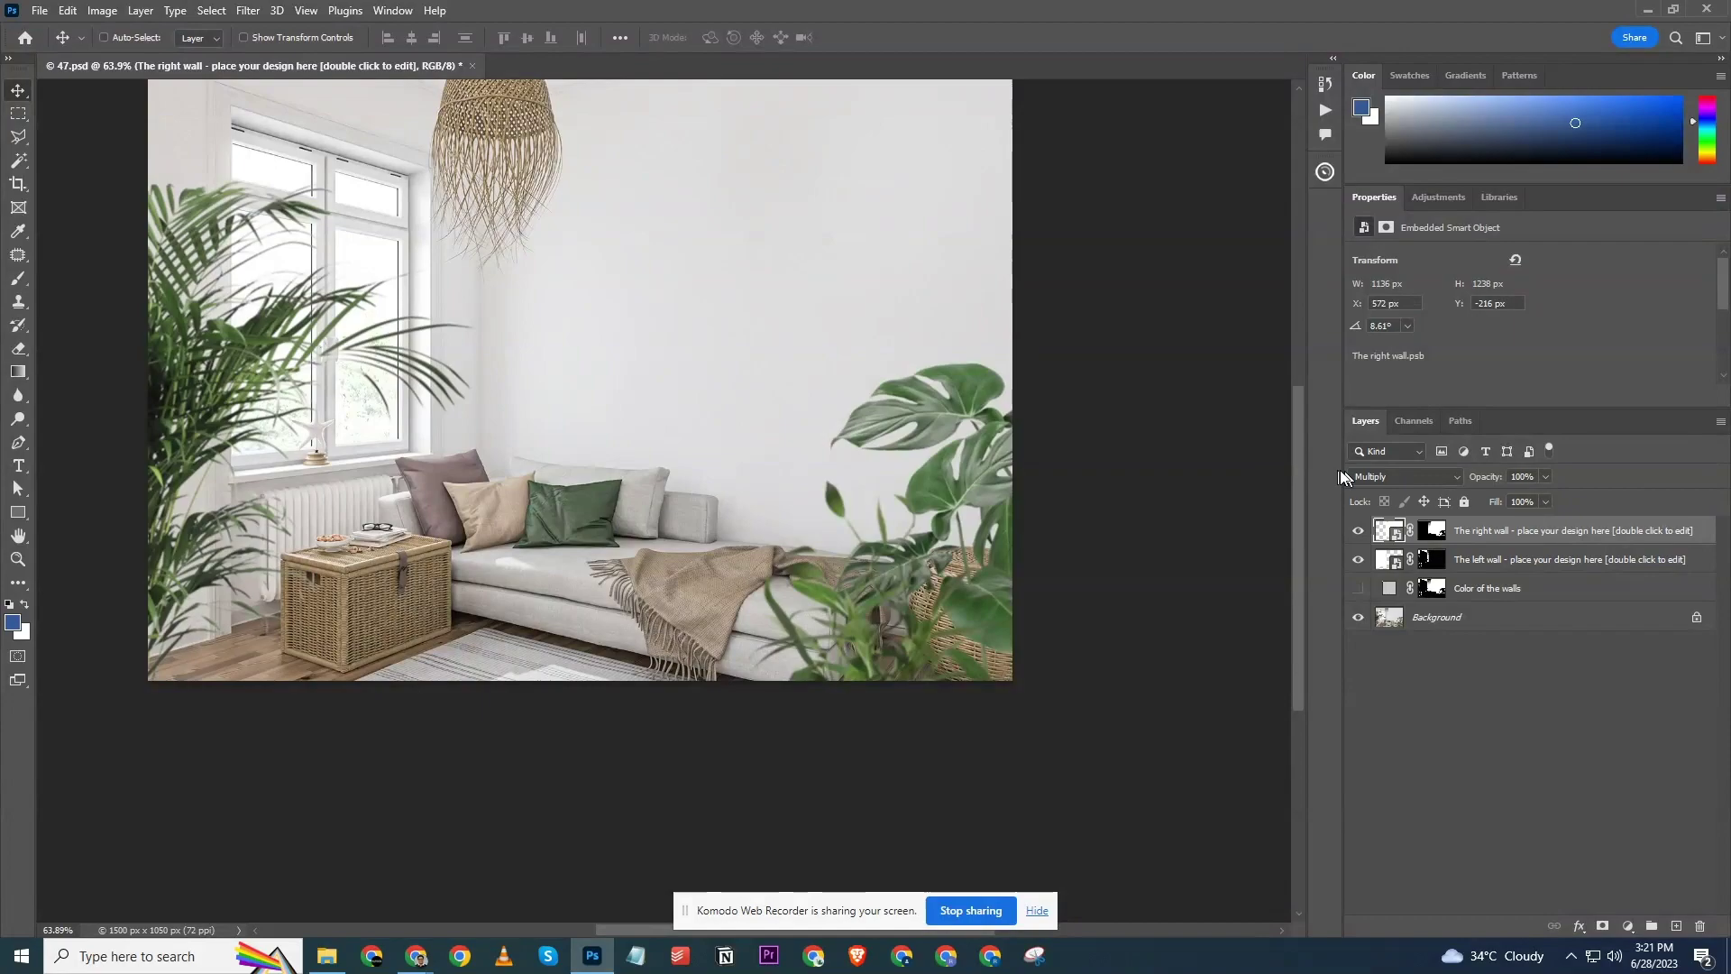
Widen the side panels, add a blue #375998 Solid Color fill inside the right wall smart object, and save and close its contents.
{"action": "left_click_drag", "start_coordinate": [1311, 478], "coordinate": [1295, 478]}
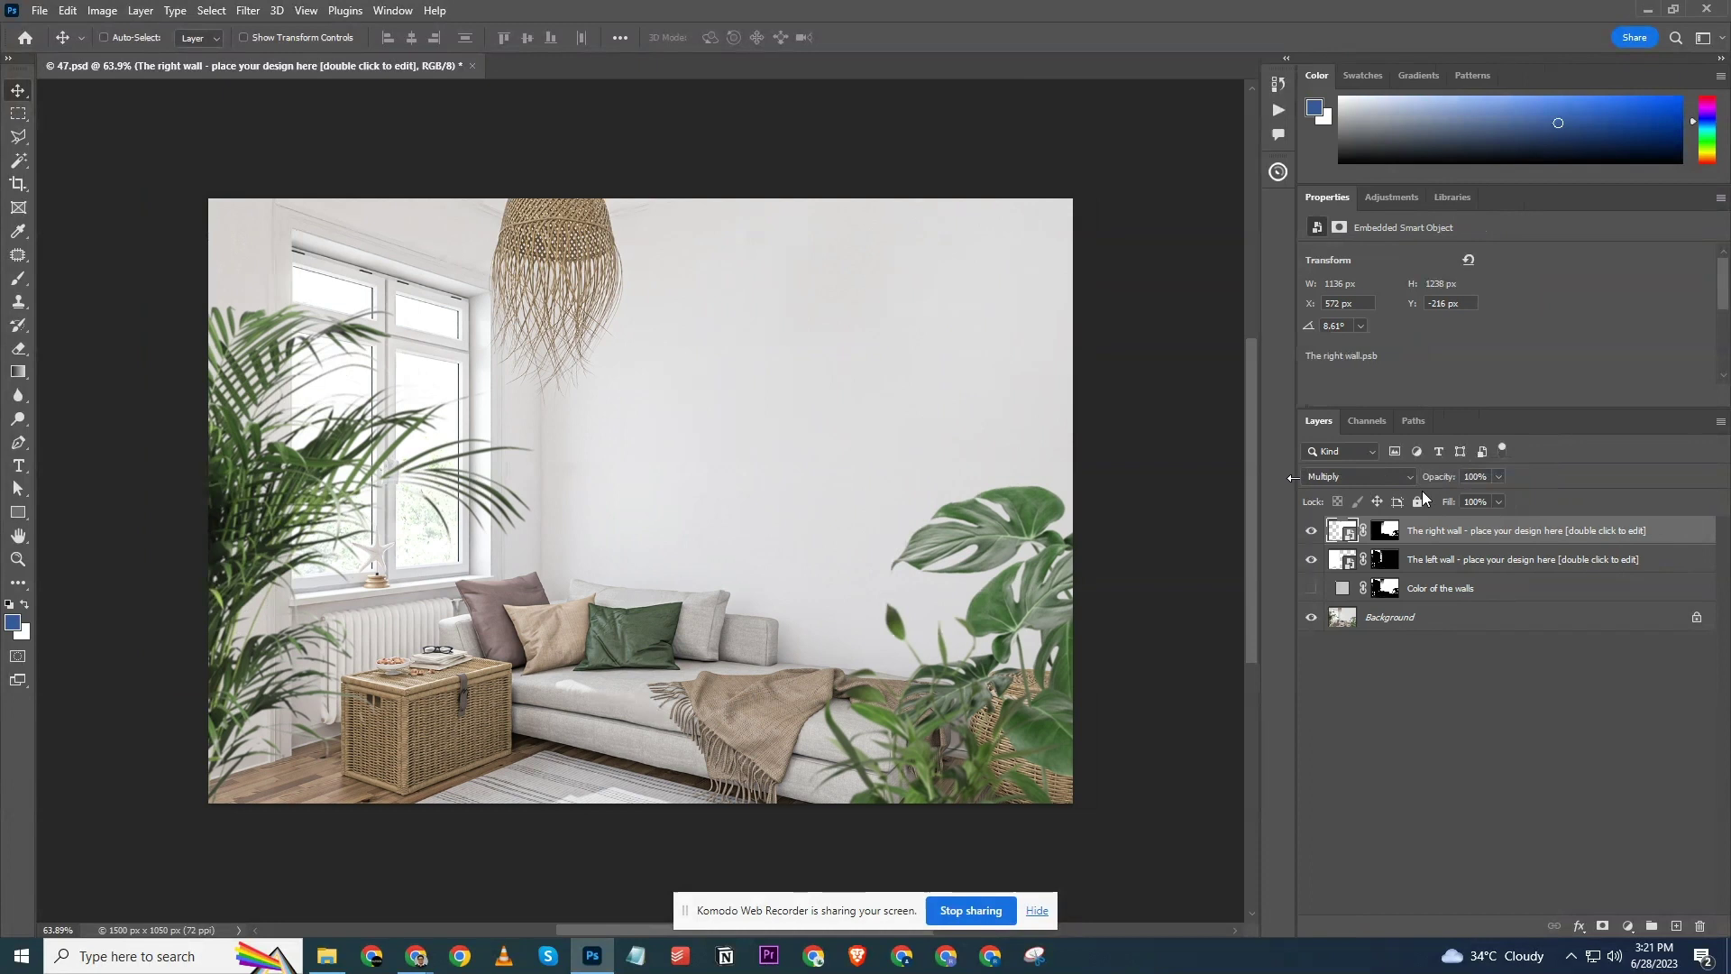
{"action": "double_click", "coordinate": [1349, 534]}
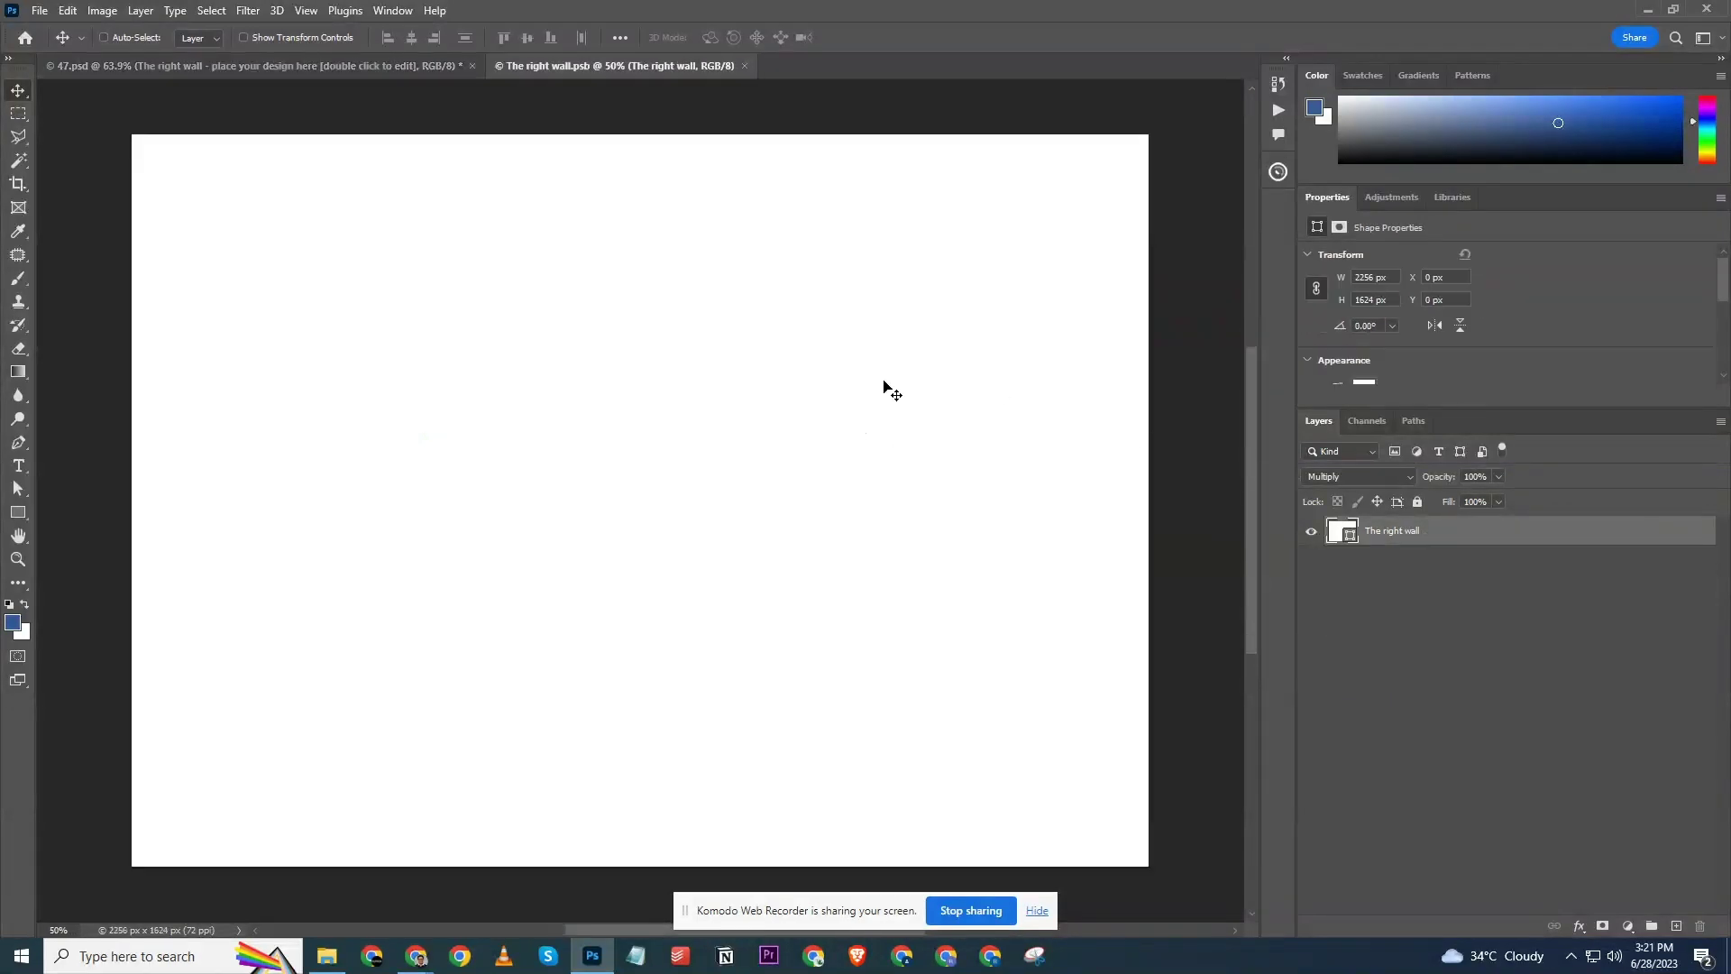
{"action": "left_click", "coordinate": [1625, 927]}
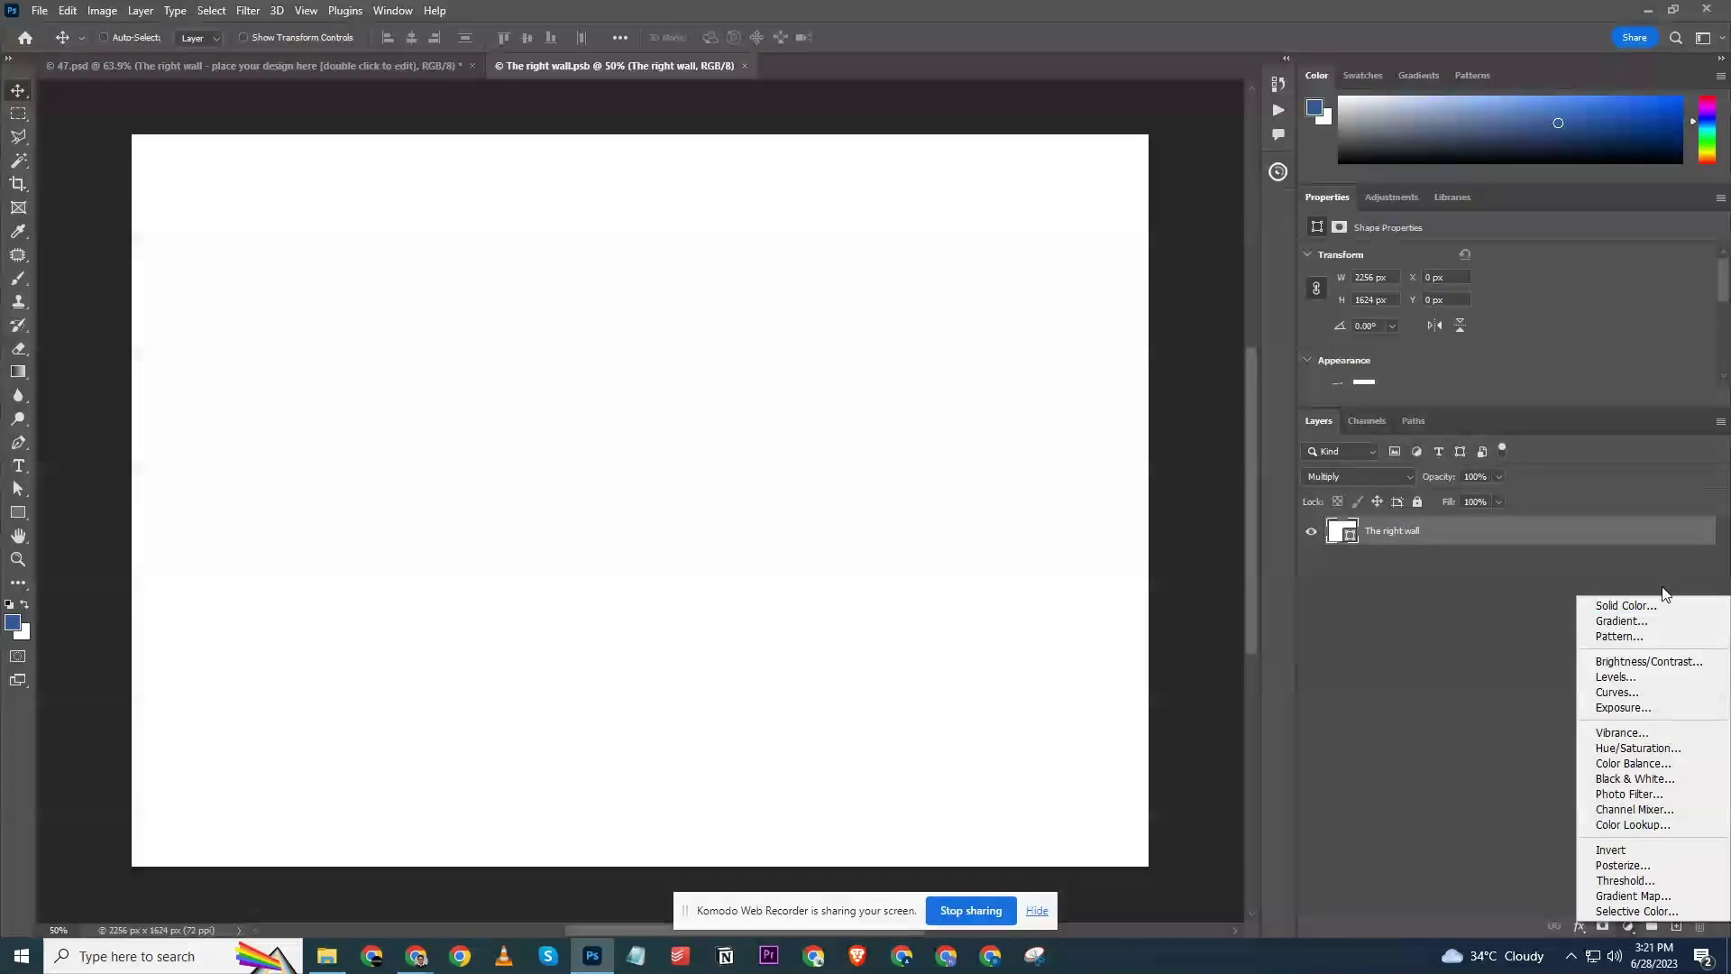
{"action": "left_click", "coordinate": [1604, 603]}
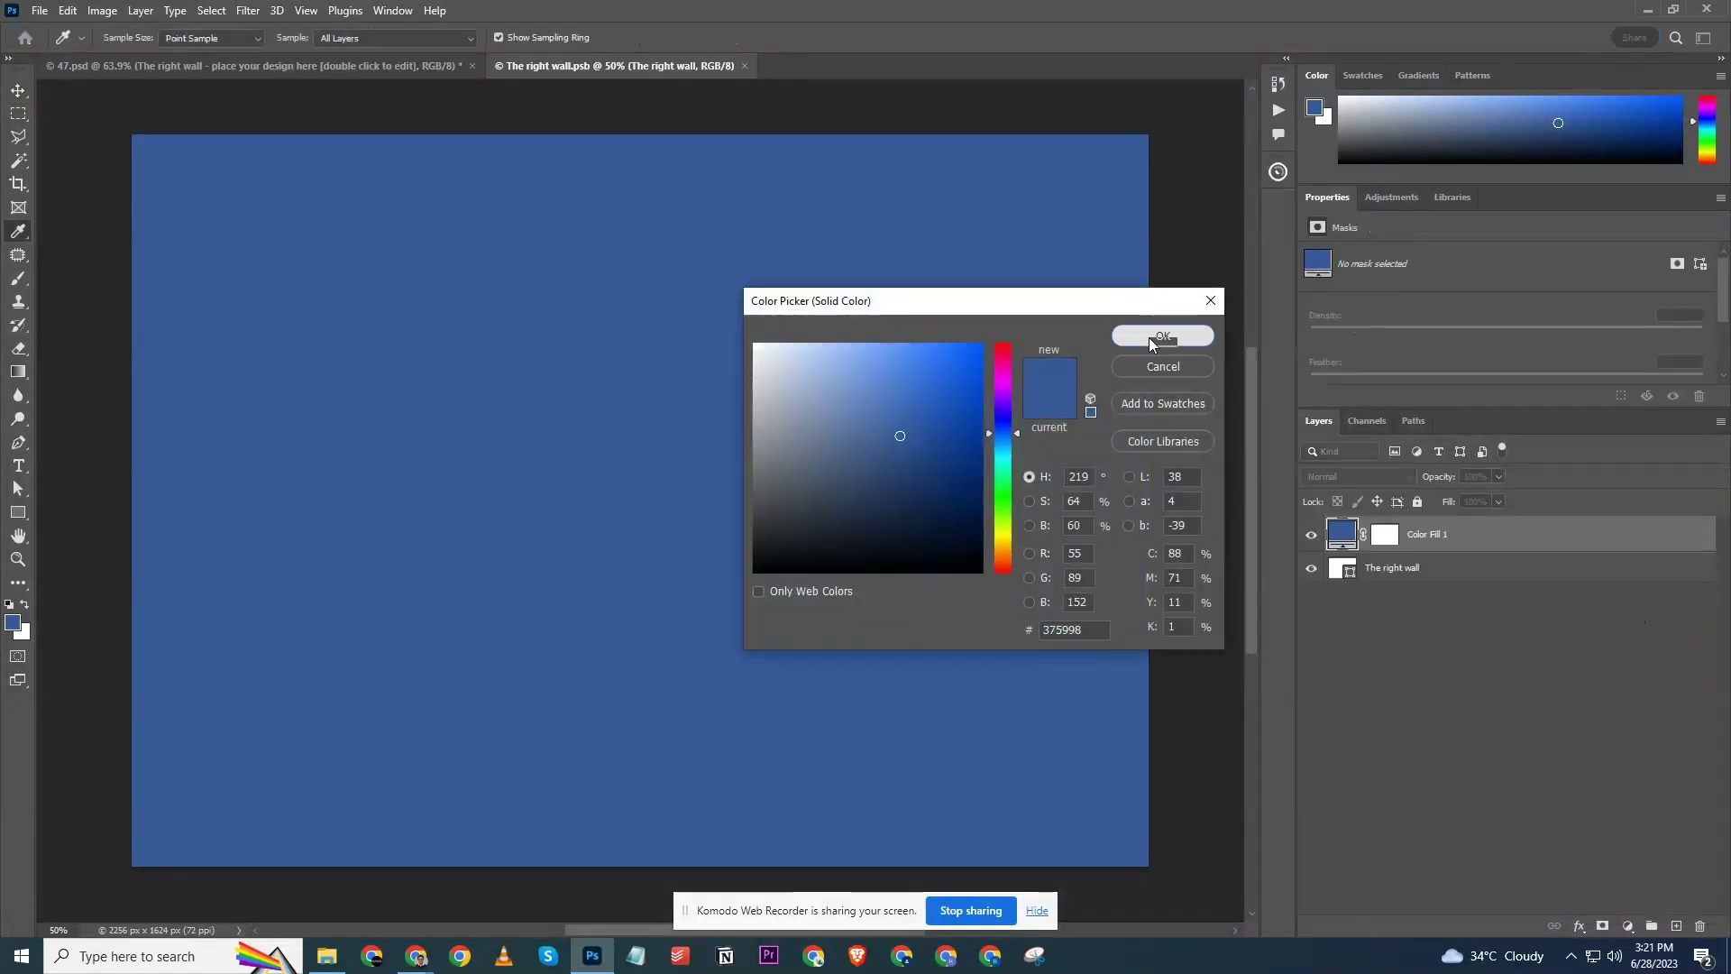
{"action": "left_click", "coordinate": [1154, 337]}
{"action": "key", "text": "ctrl+s"}
{"action": "key", "text": "ctrl+w"}
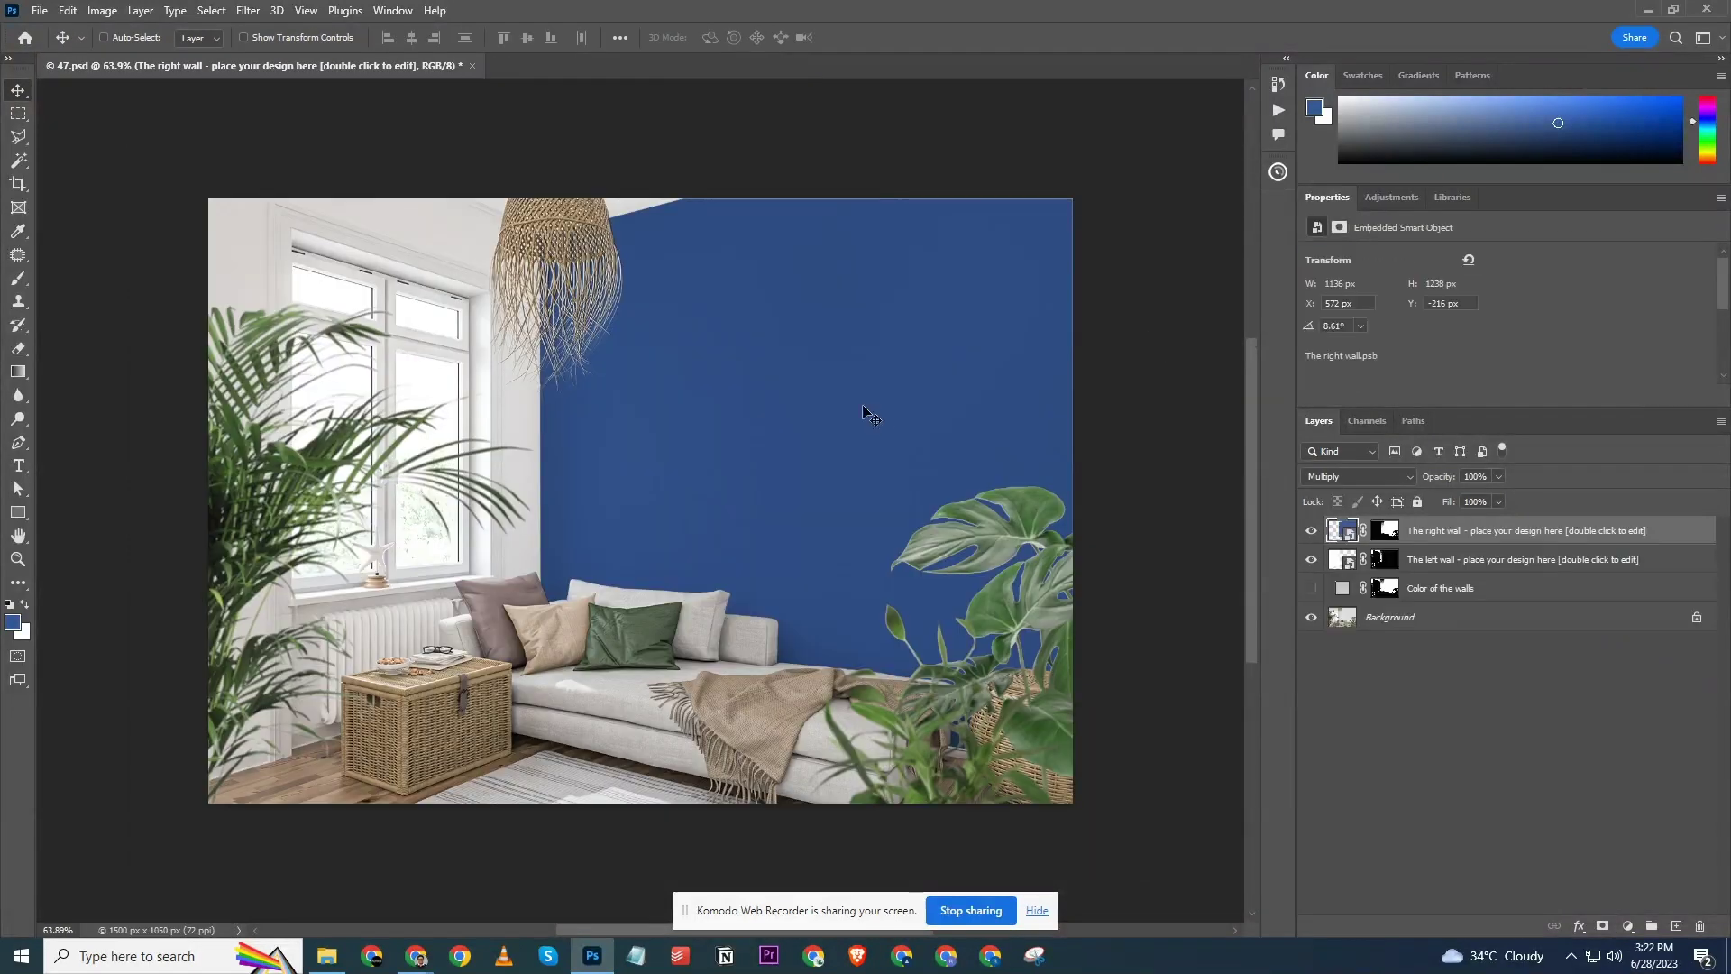
Add a green #379837 Solid Color fill inside the left wall smart object, then save and close its contents.
{"action": "double_click", "coordinate": [1342, 560]}
{"action": "left_click", "coordinate": [1627, 926]}
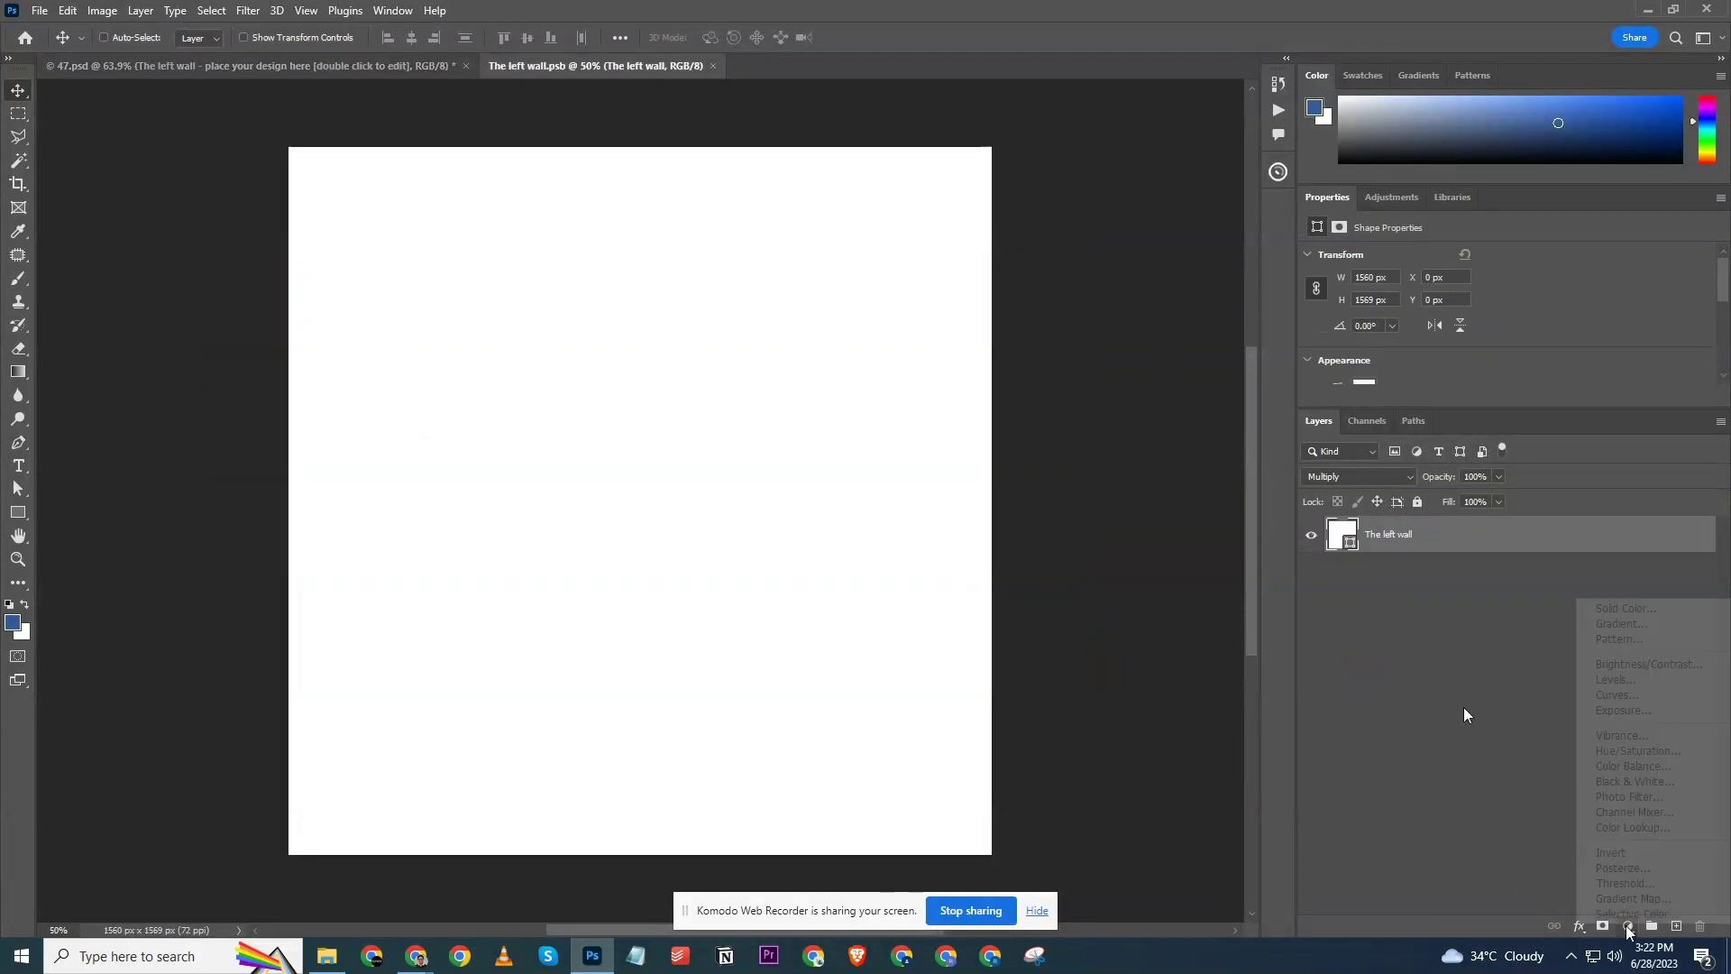
{"action": "left_click", "coordinate": [1643, 609]}
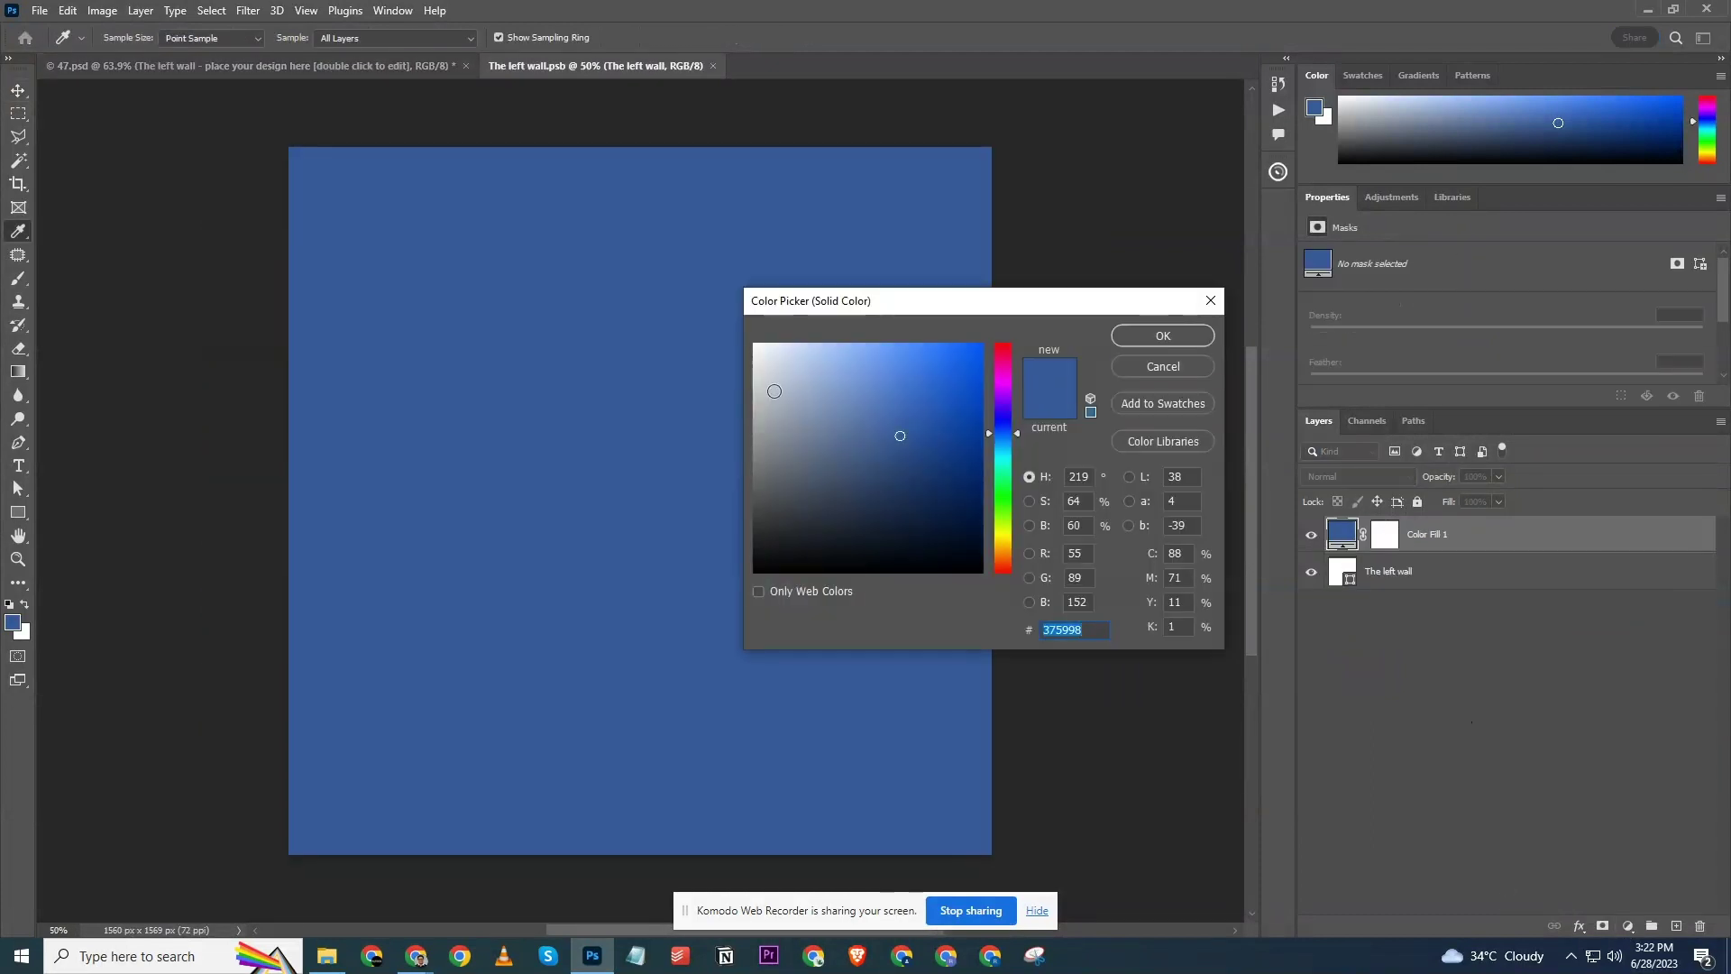
{"action": "left_click", "coordinate": [998, 503]}
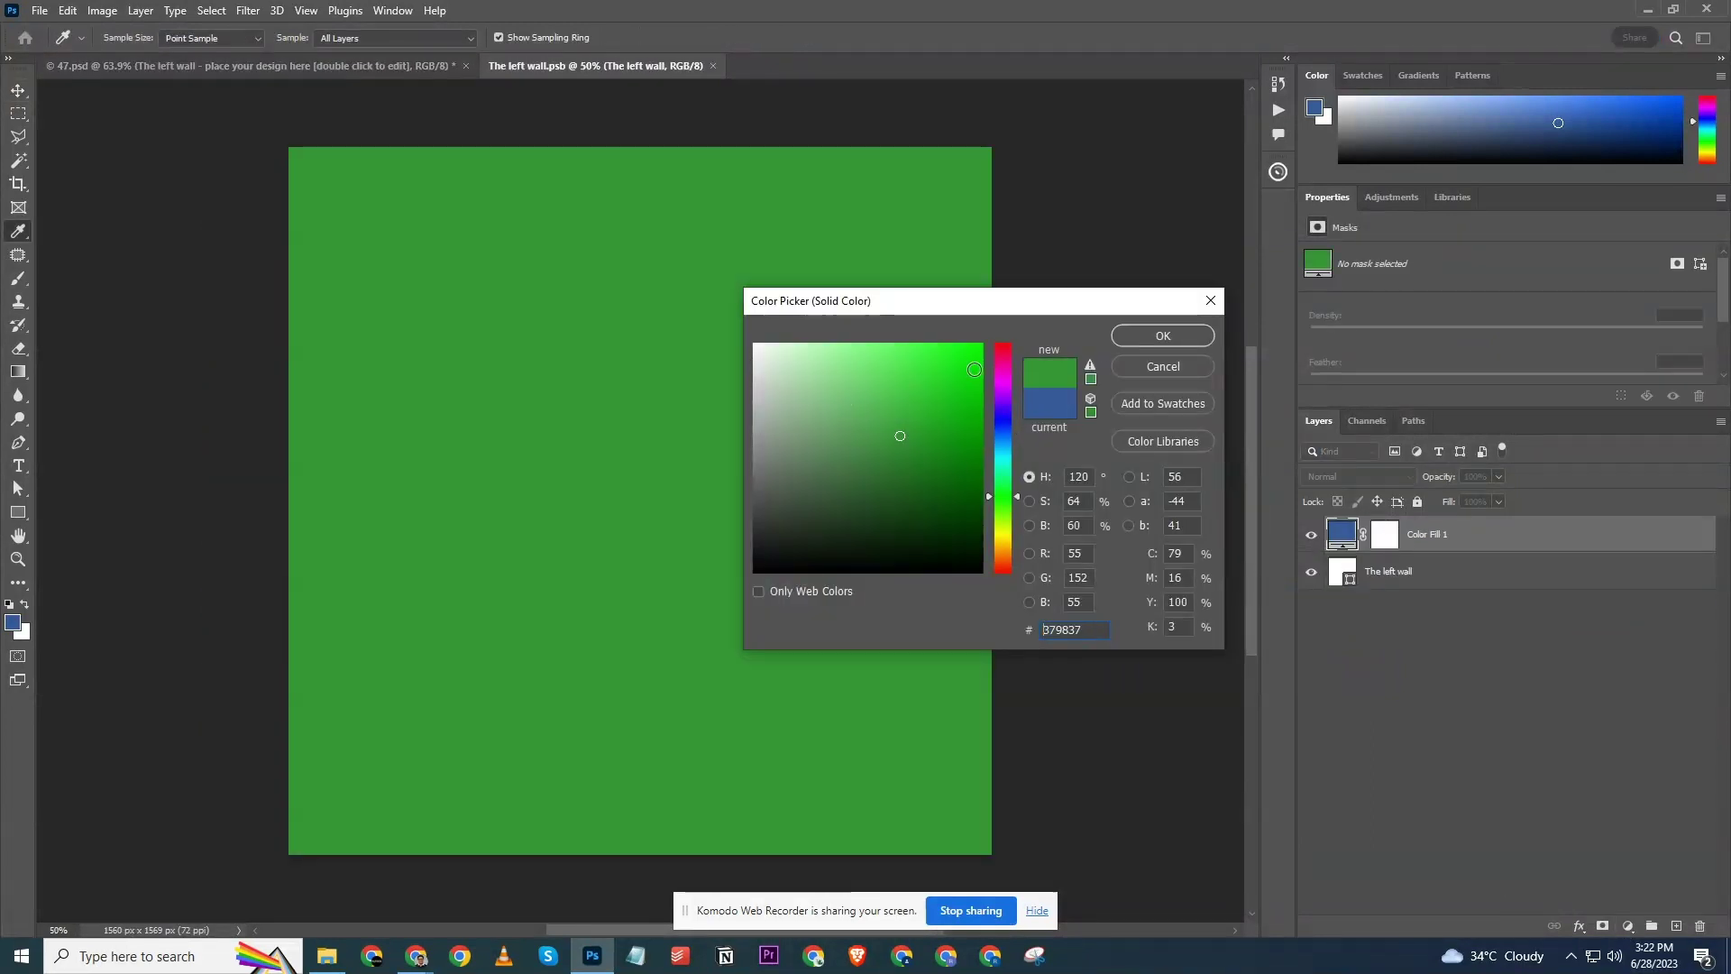
{"action": "left_click", "coordinate": [1127, 335]}
{"action": "key", "text": "ctrl+w"}
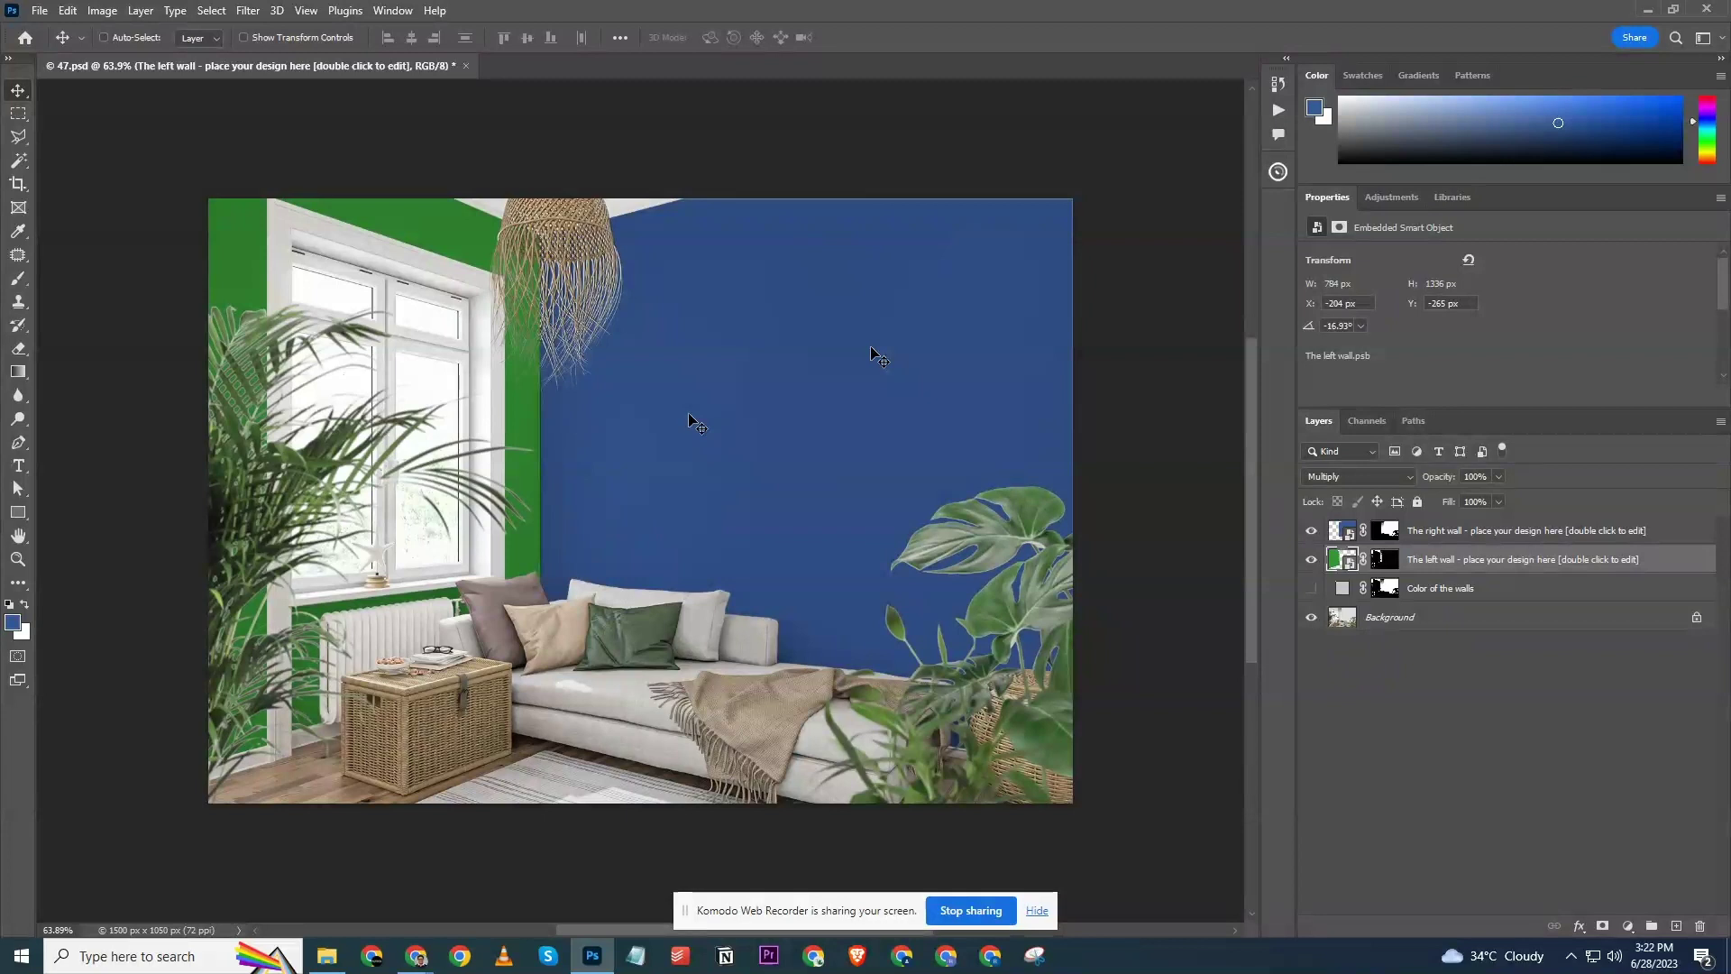
Undo the test colour fills on both walls and switch the Color of the walls layer on and off, leaving it hidden.
{"action": "key", "text": "ctrl"}
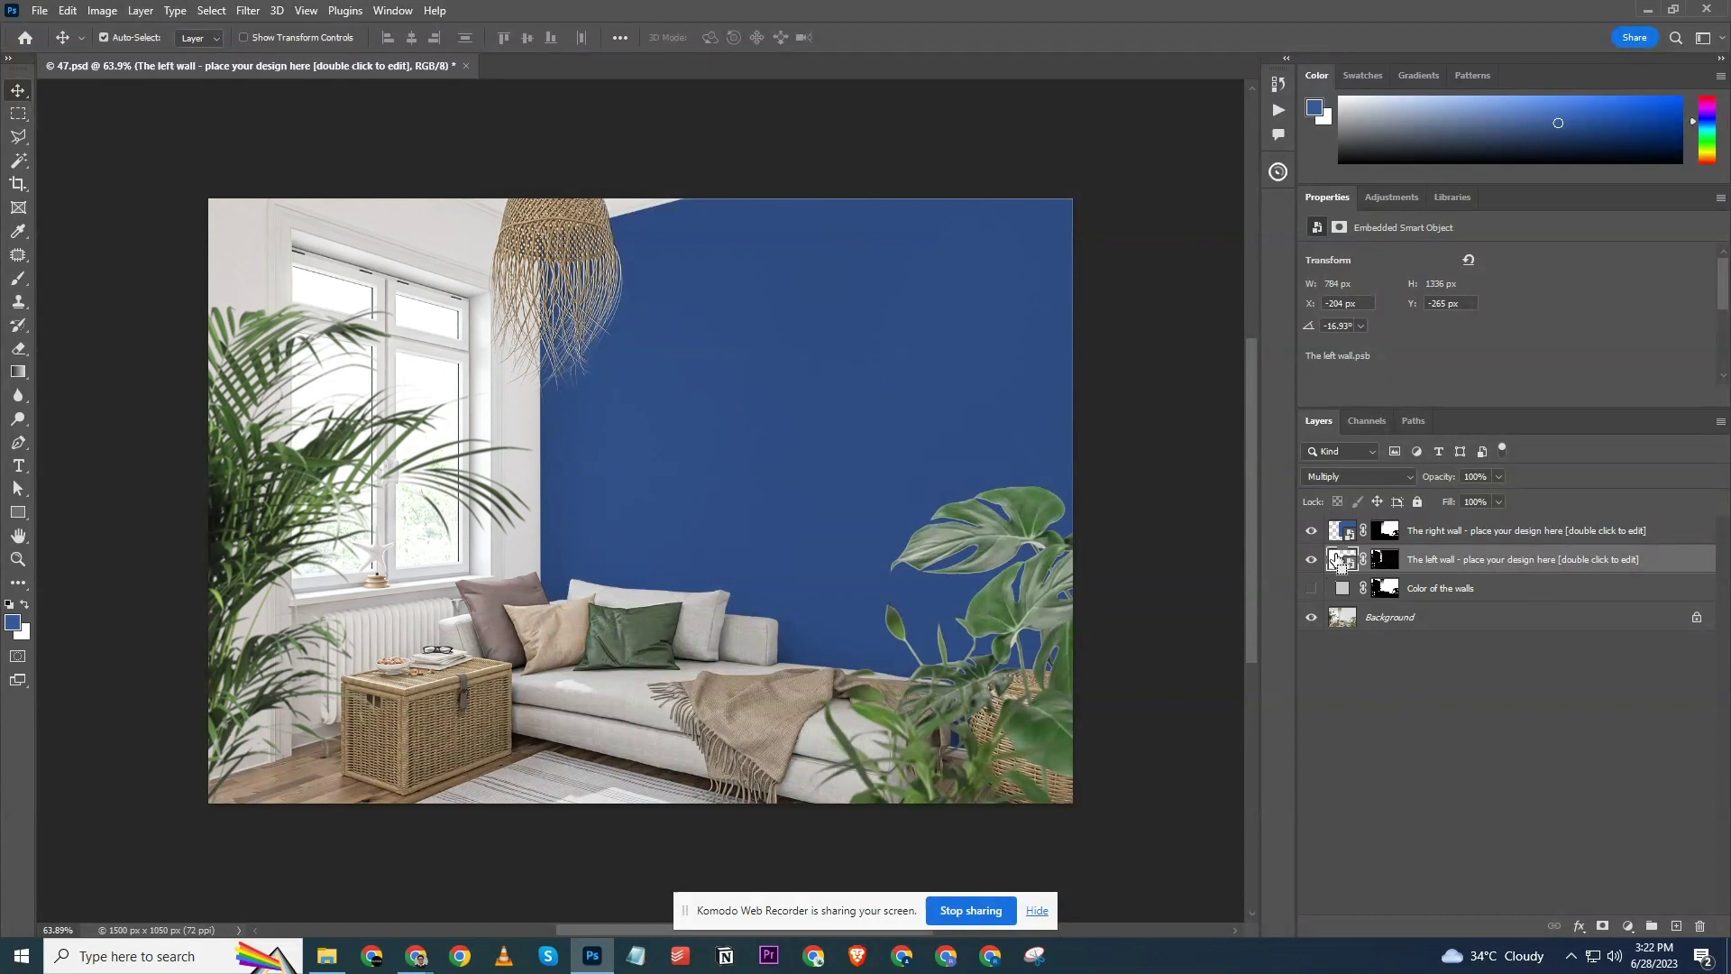
{"action": "left_click", "coordinate": [1415, 539]}
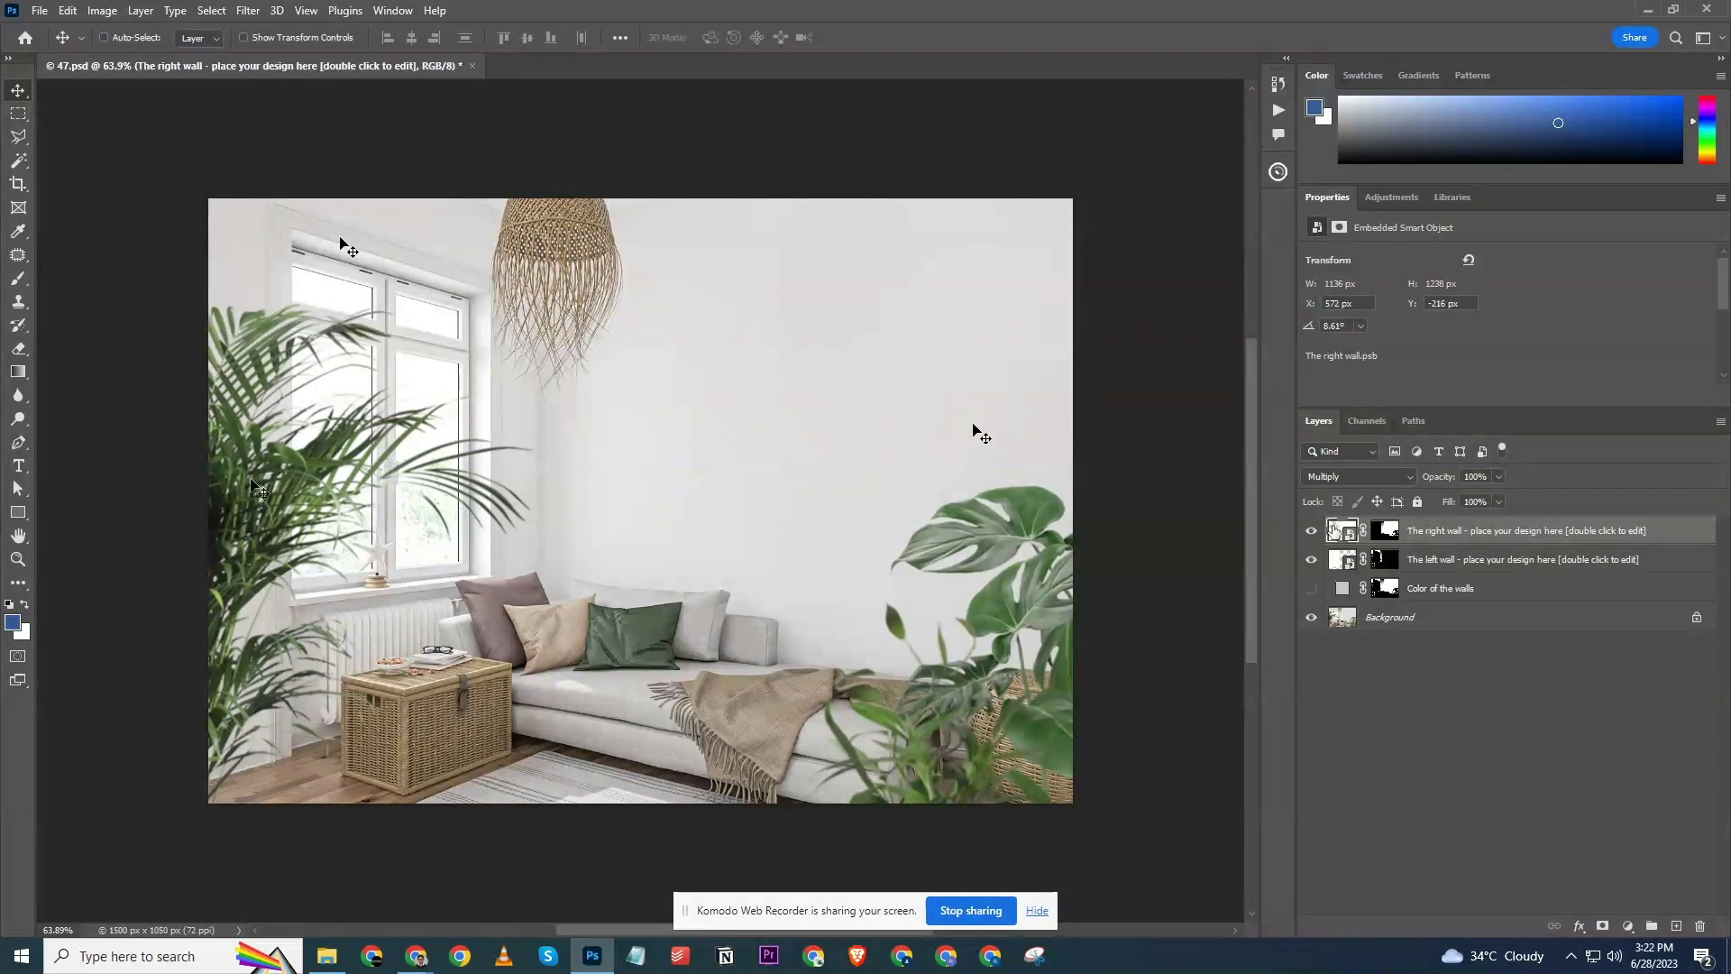
{"action": "left_click", "coordinate": [1311, 588]}
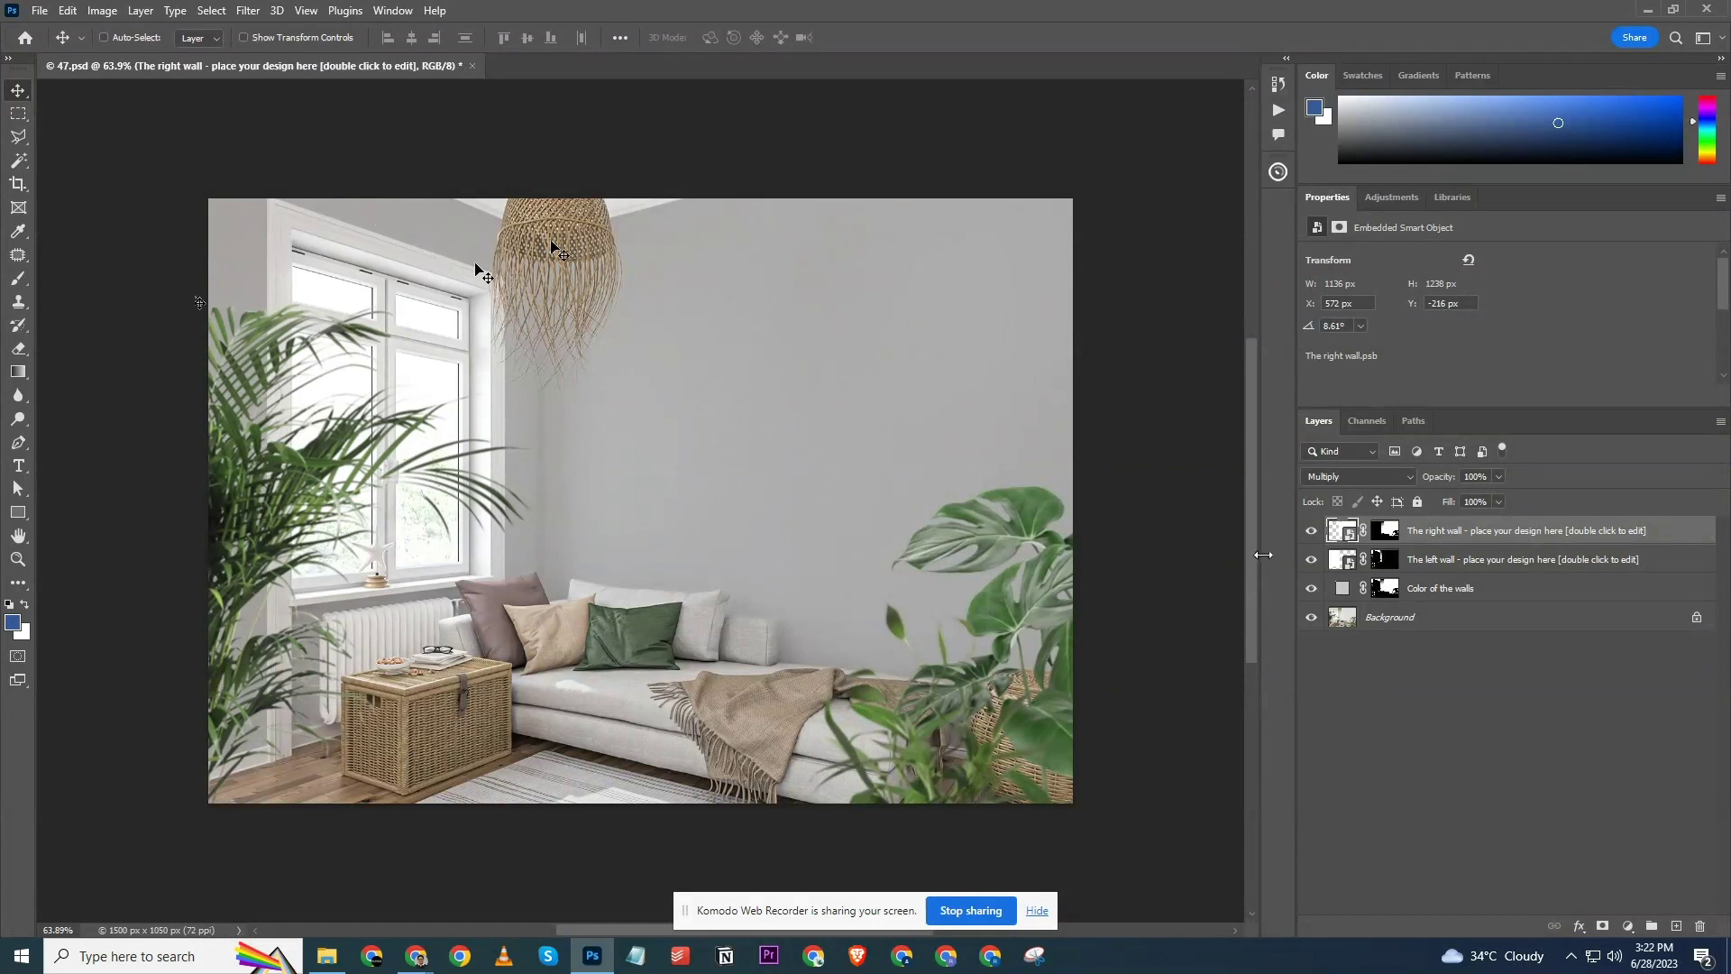
{"action": "left_click", "coordinate": [1312, 590]}
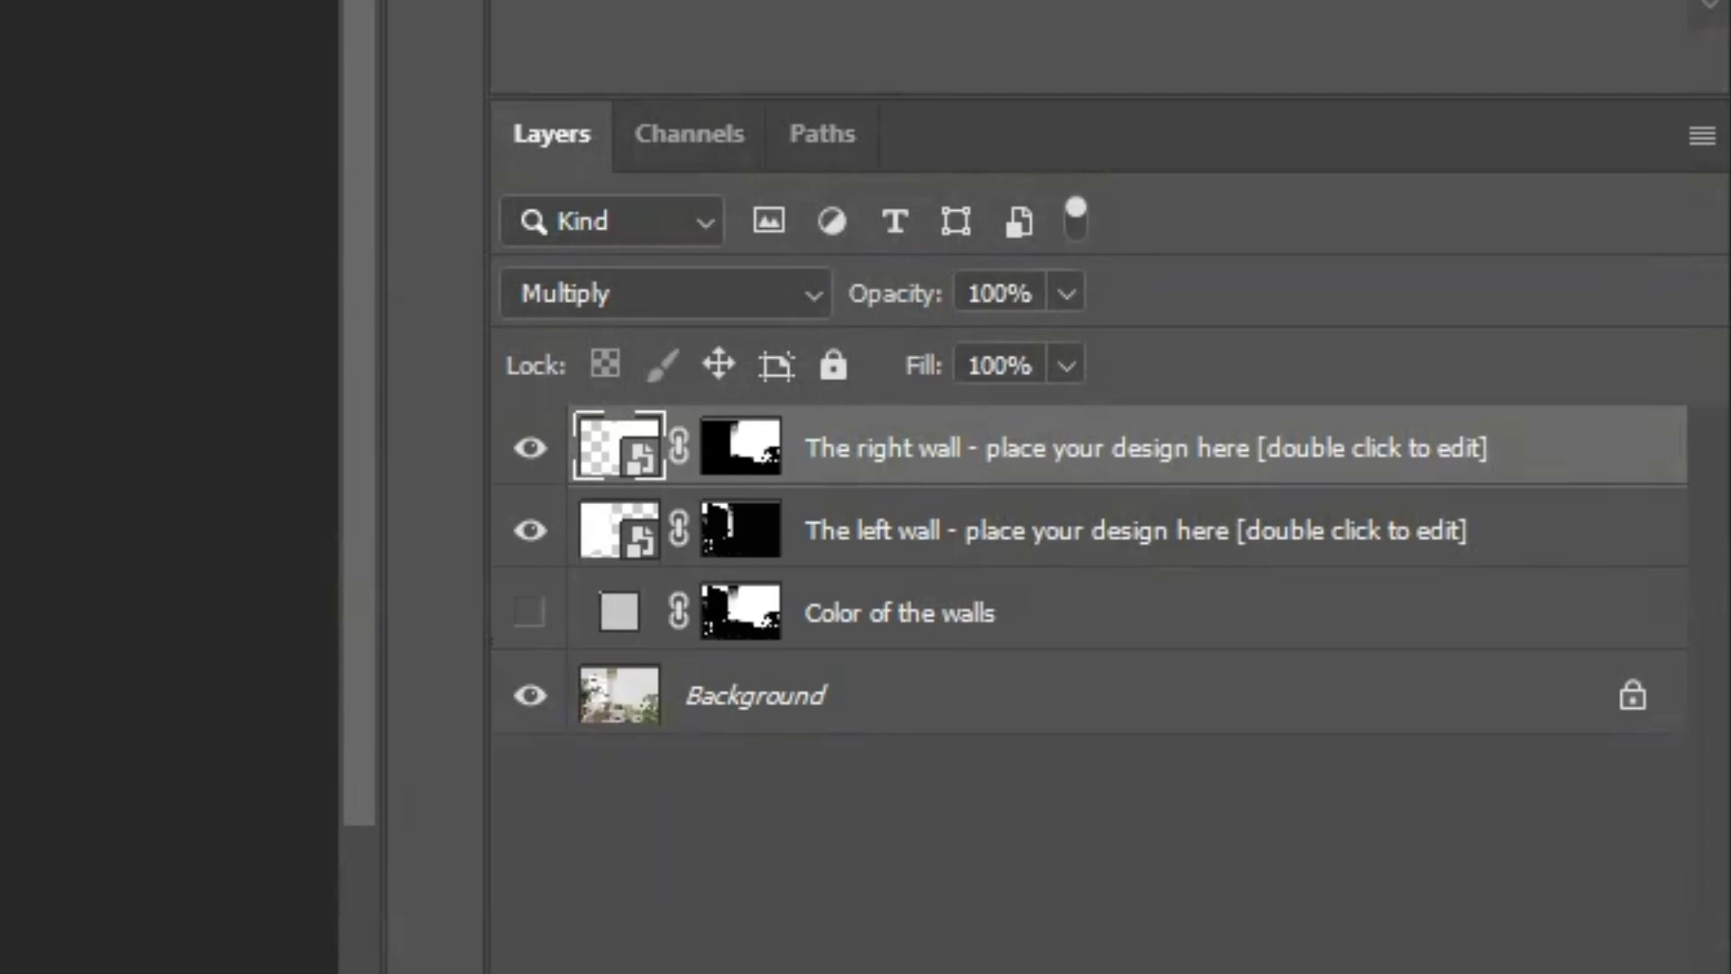
{"action": "double_click", "coordinate": [921, 450]}
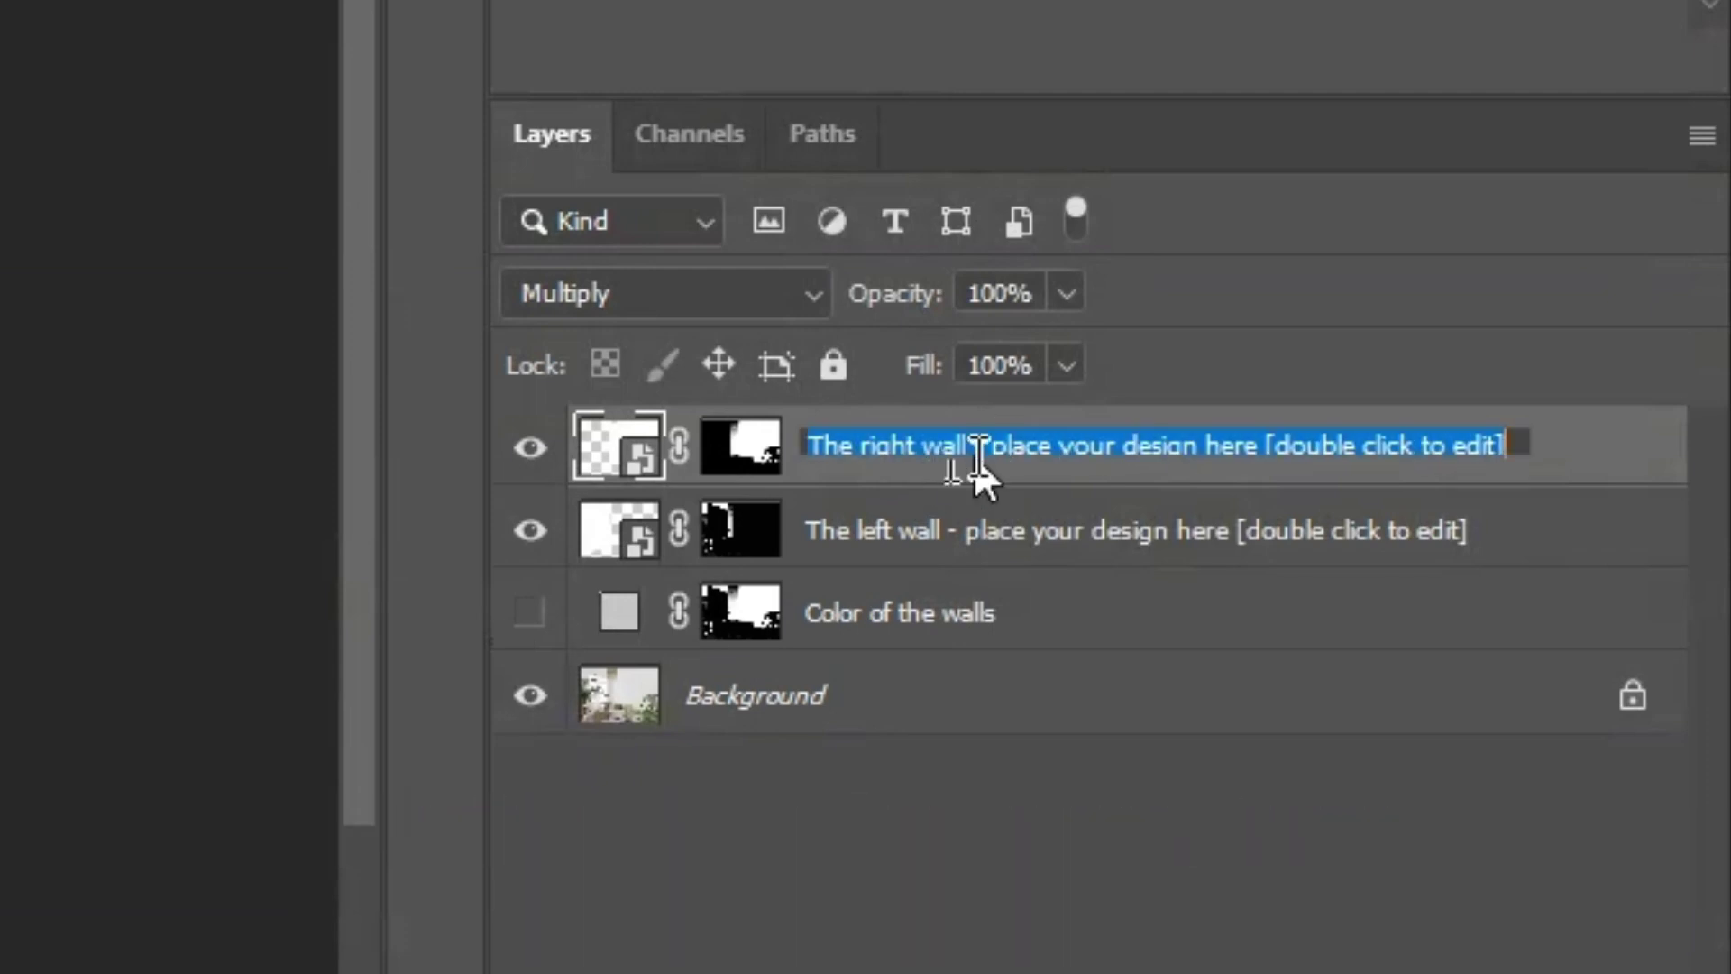
{"action": "type", "text": "@design"}
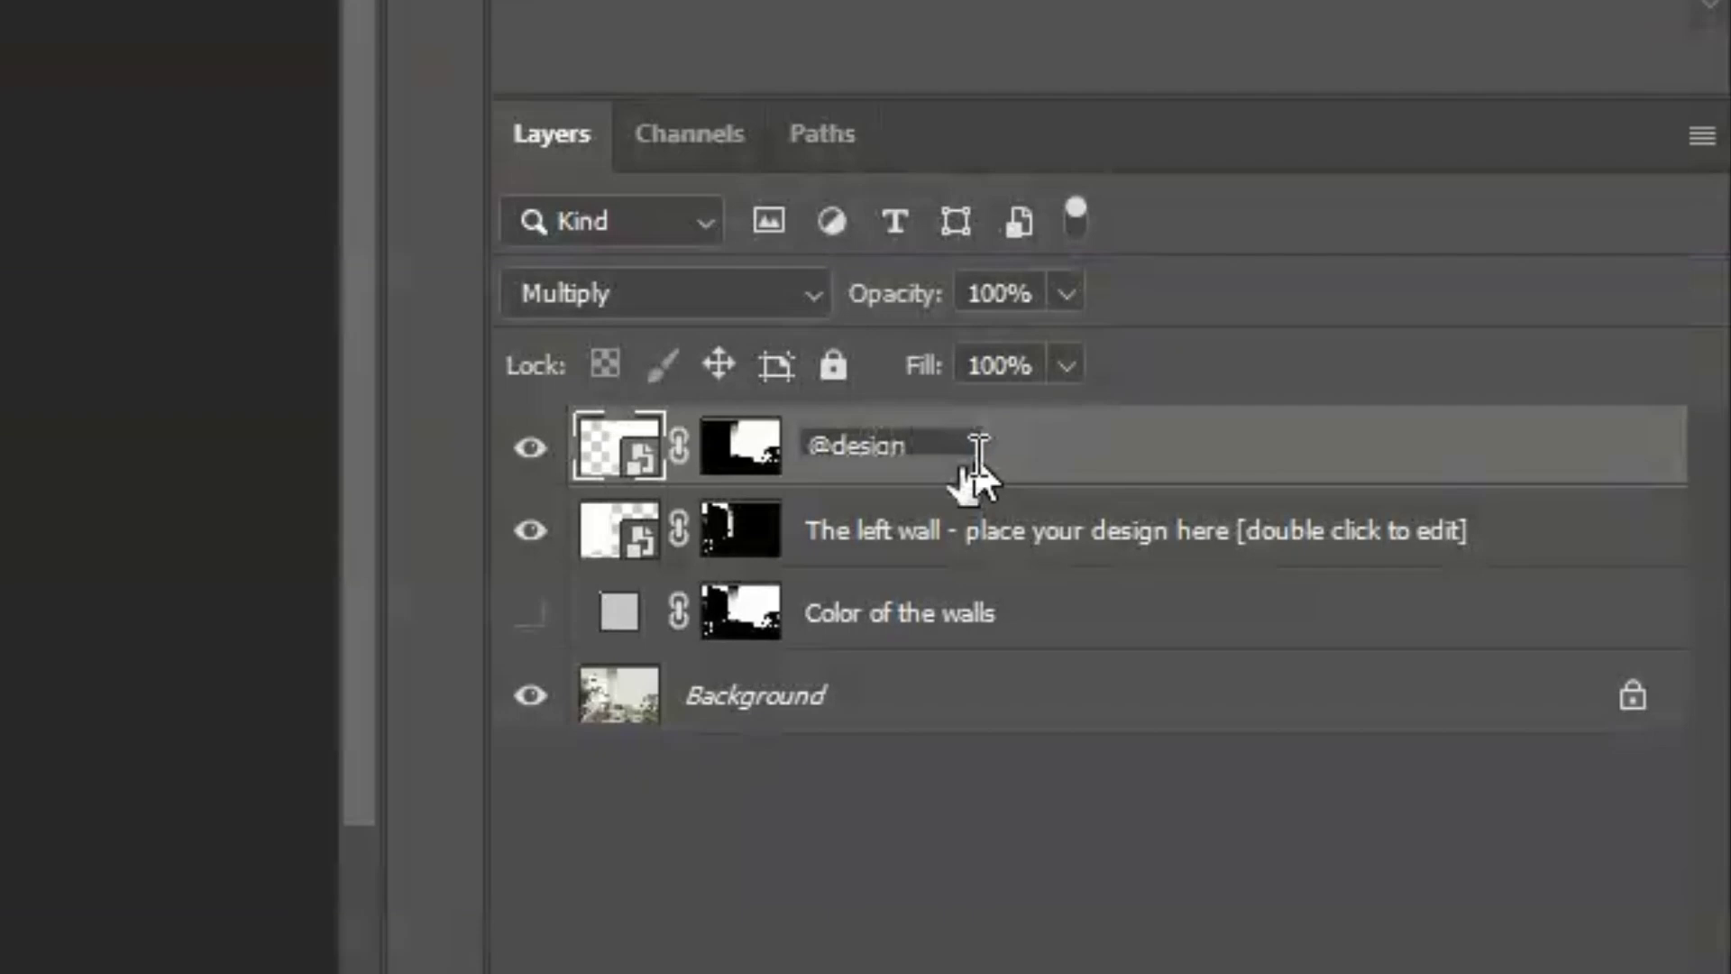
{"action": "key", "text": "Return"}
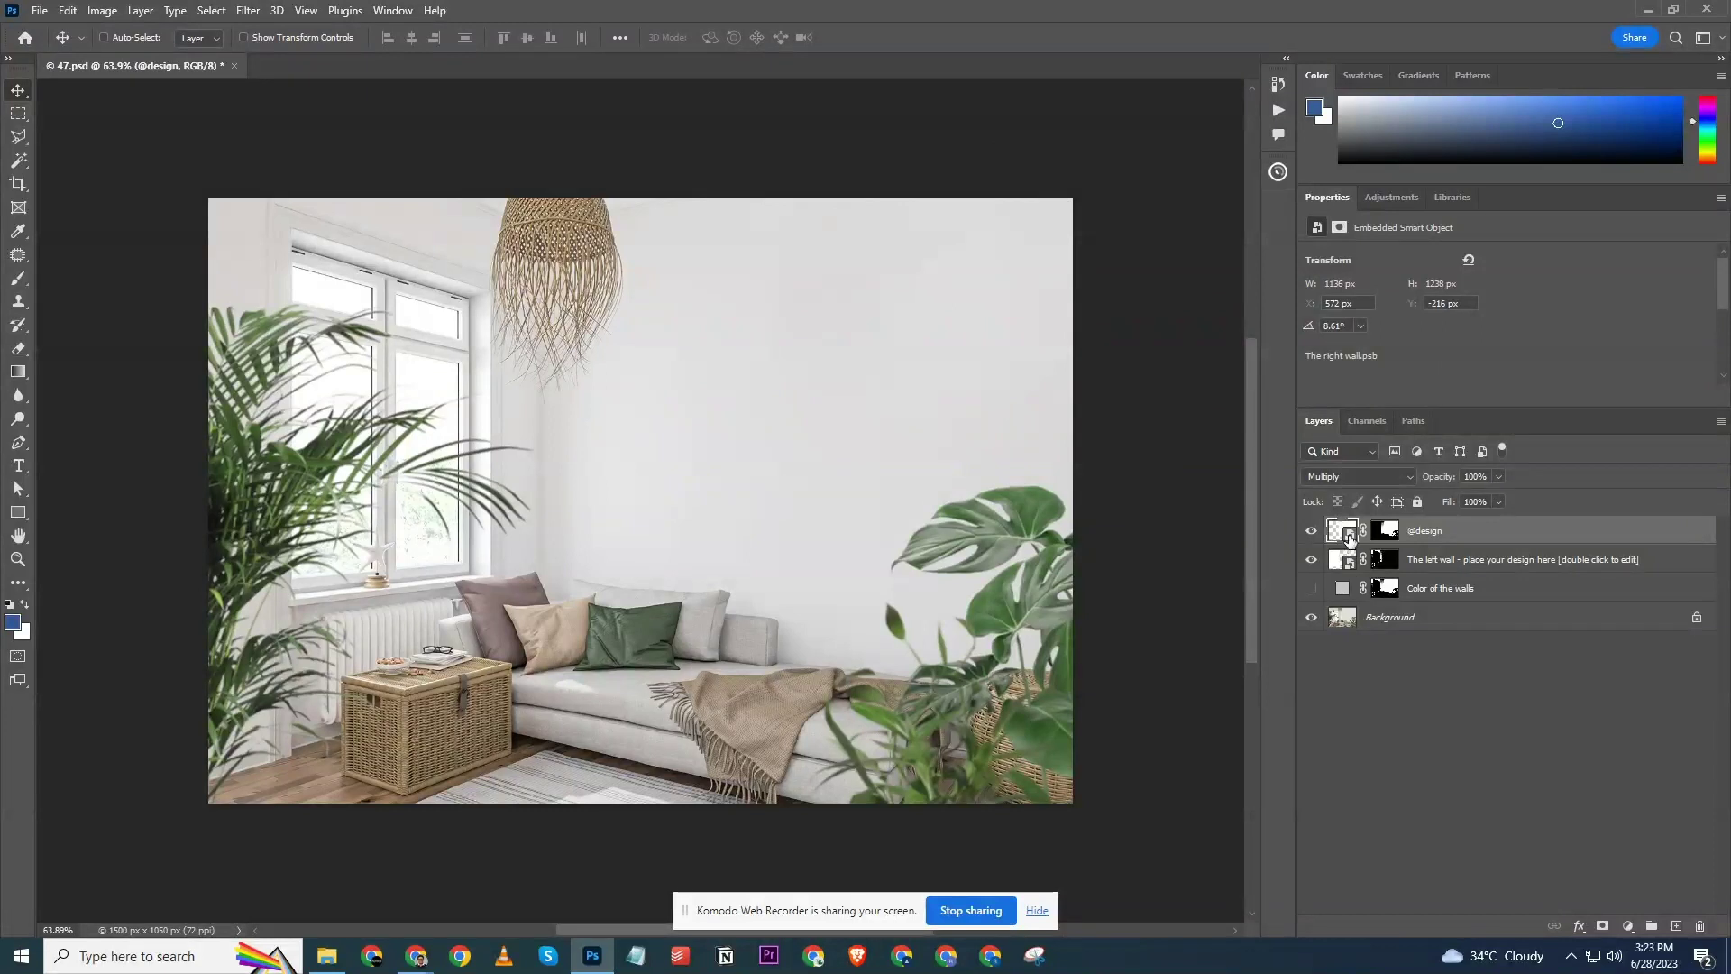
{"action": "double_click", "coordinate": [1350, 537]}
{"action": "left_click", "coordinate": [1650, 330]}
{"action": "double_click", "coordinate": [1349, 532]}
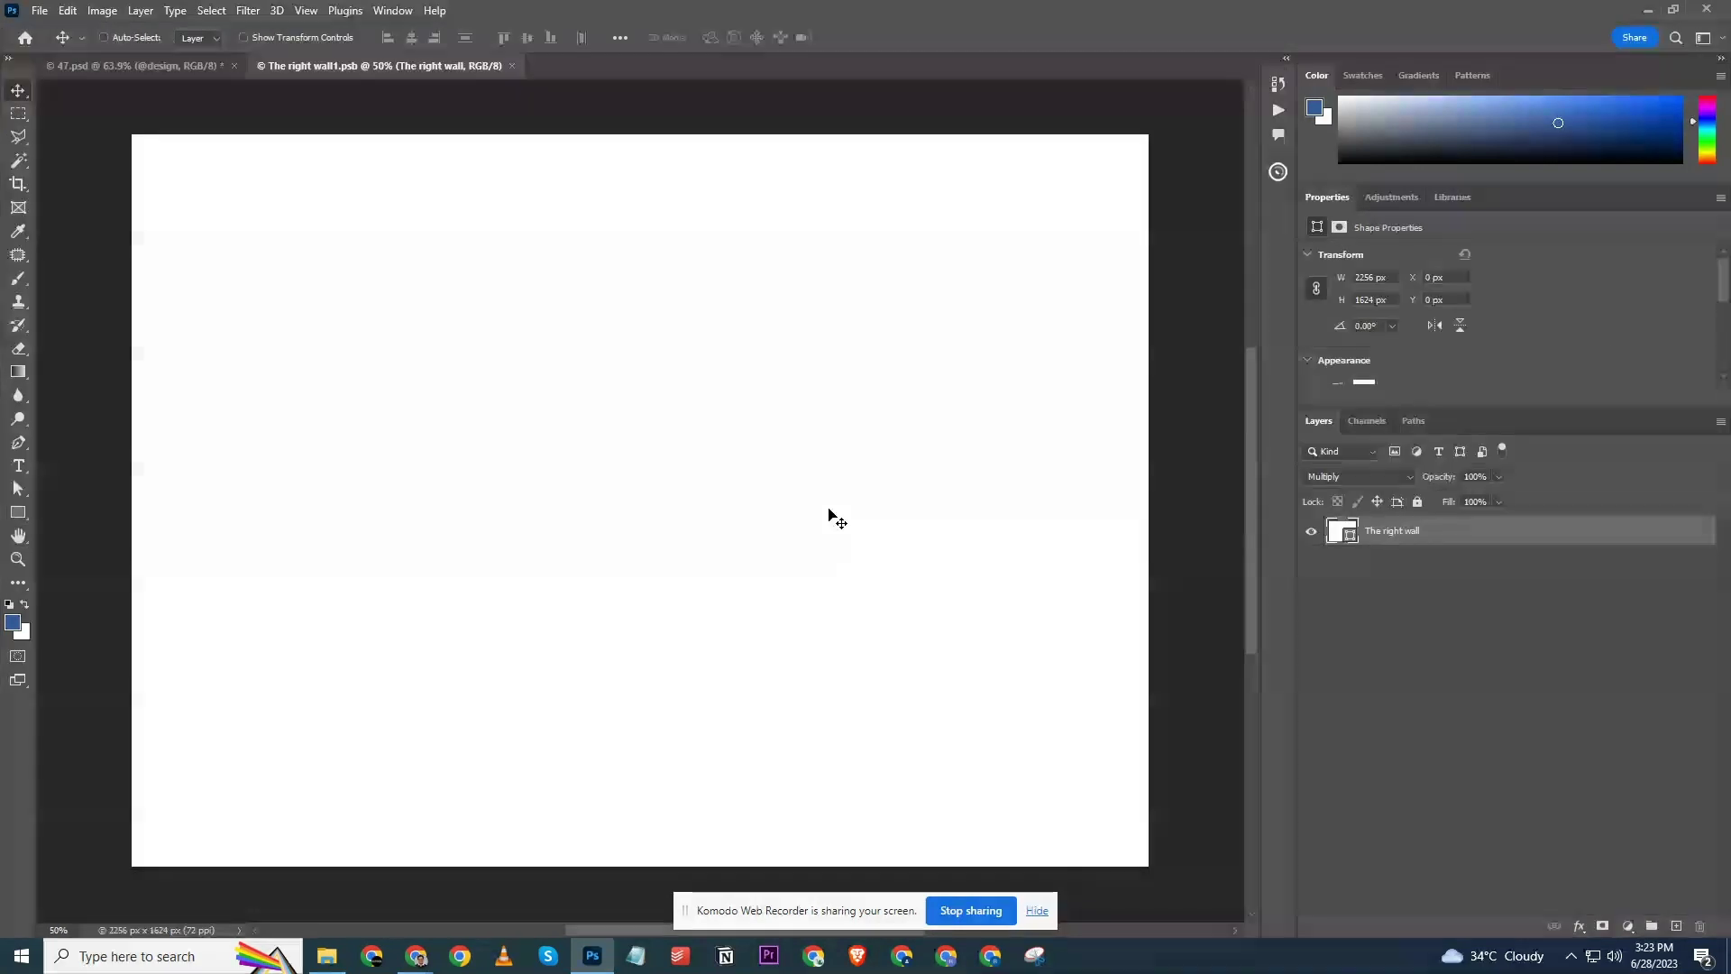
{"action": "key", "text": "ctrl"}
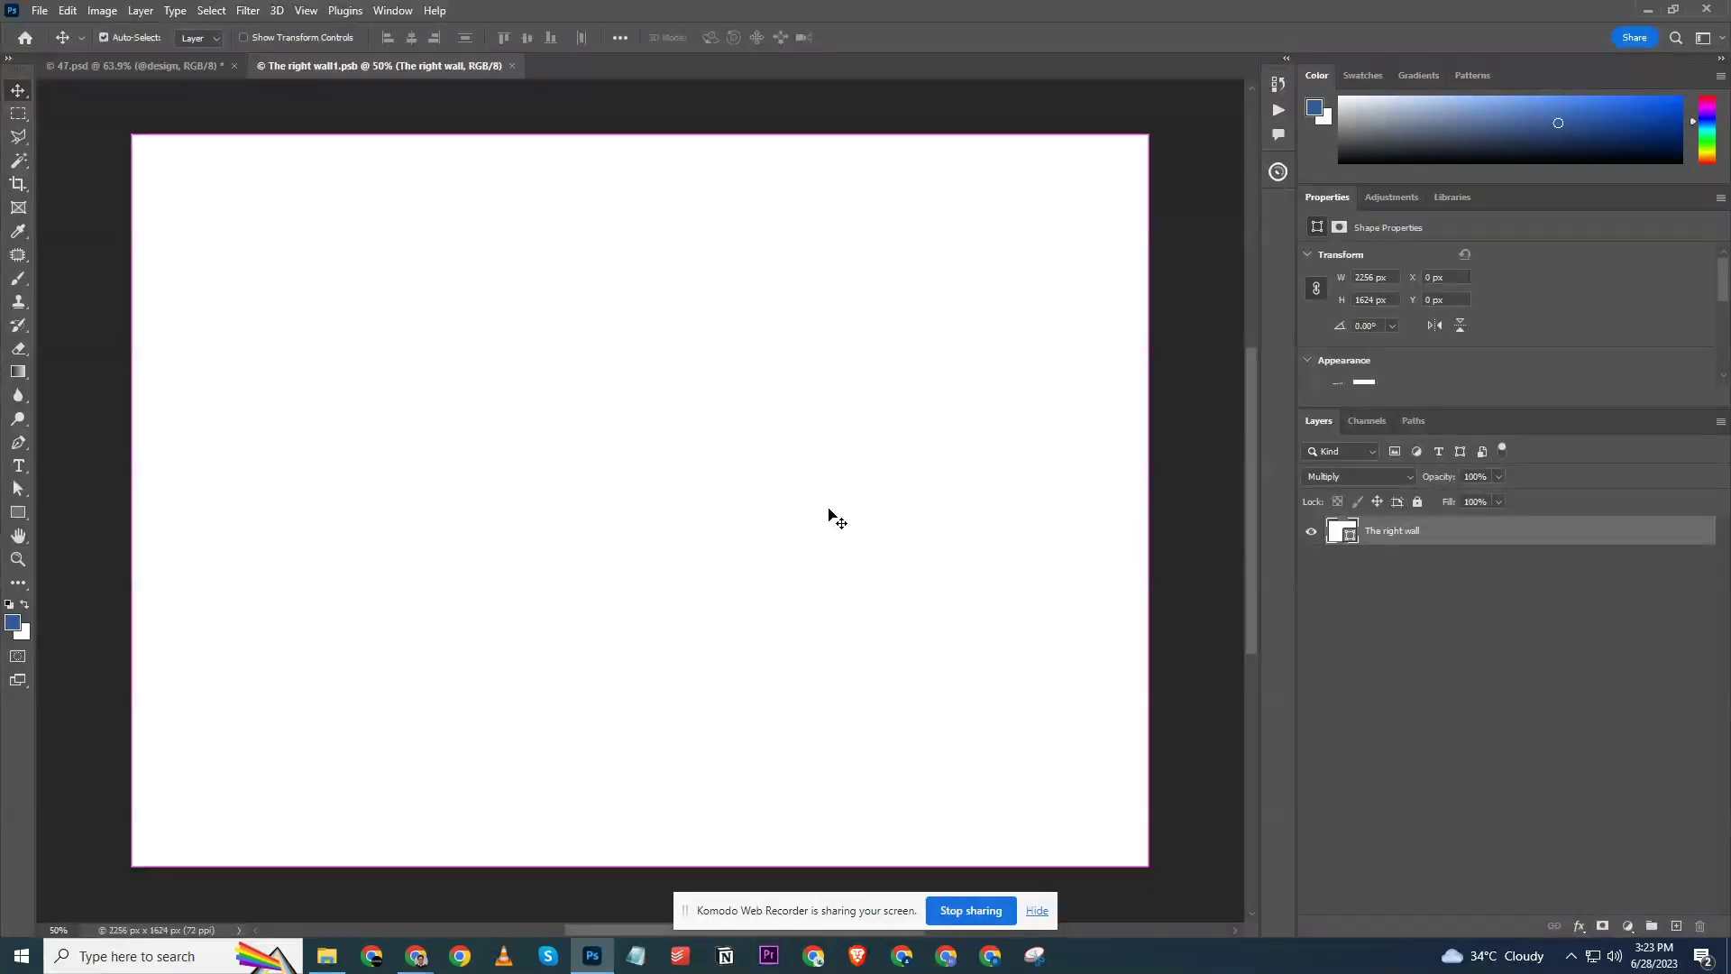
{"action": "key", "text": "ctrl+w"}
{"action": "key", "text": "ctrl+w"}
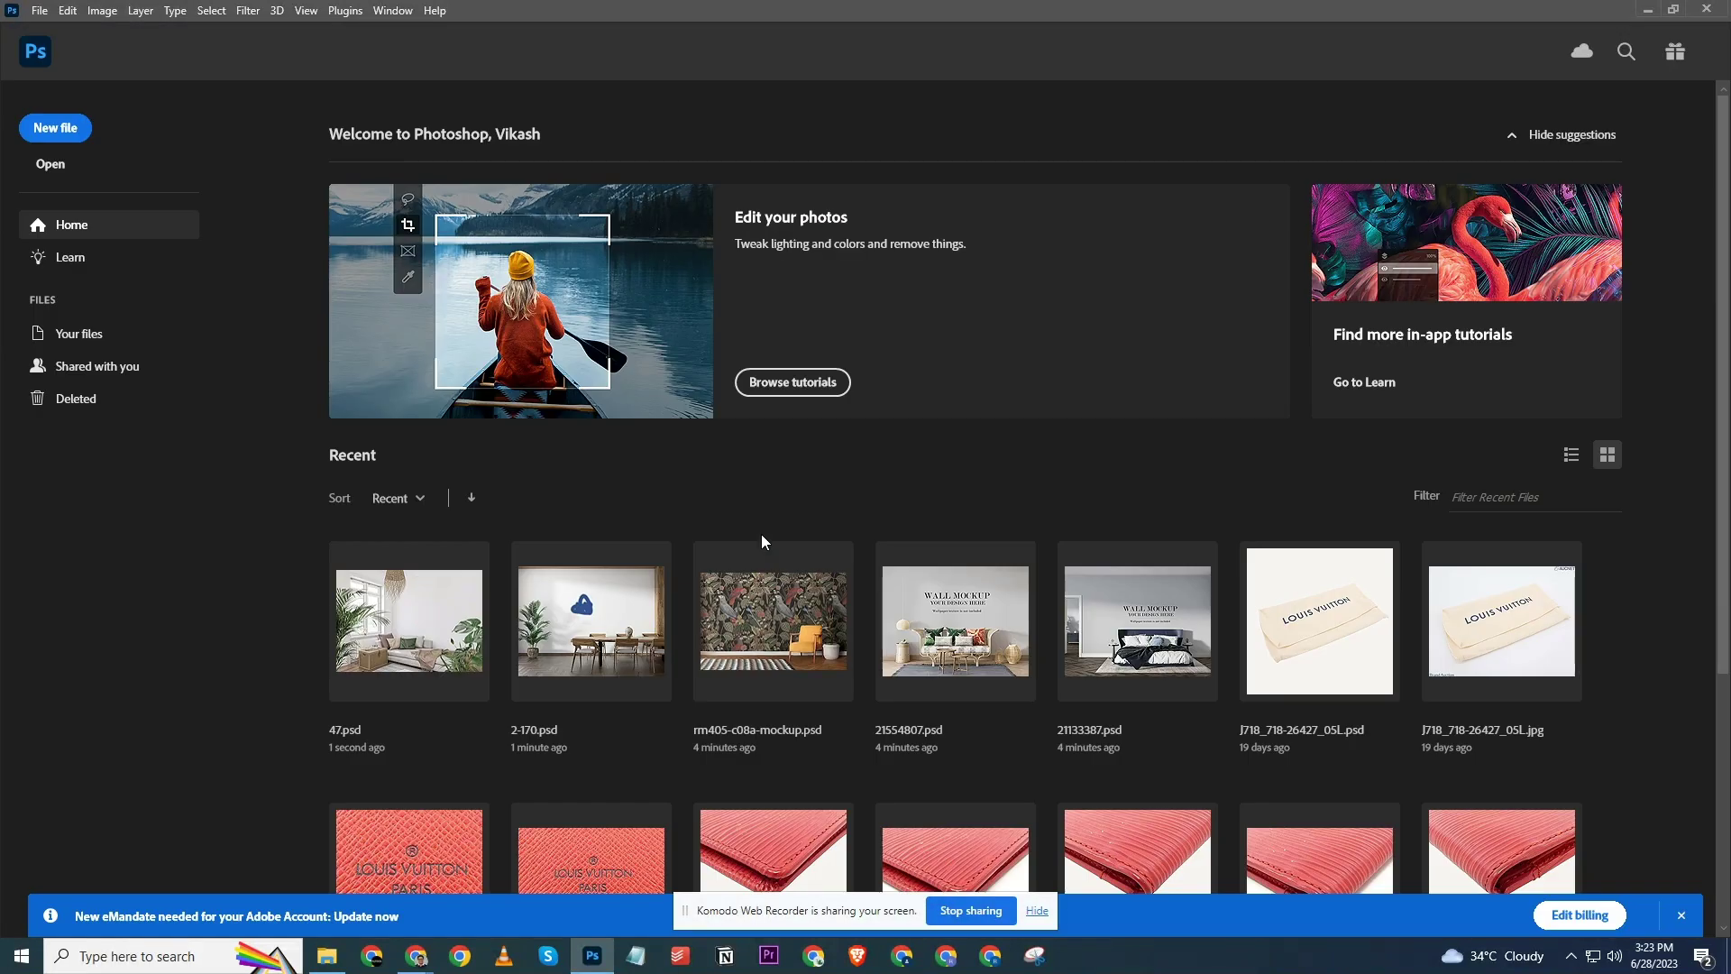
Switch to the Mockup Feuillage folder in File Explorer and rename 21133387.psd as green foliage.psd.
{"action": "left_click", "coordinate": [332, 959]}
{"action": "left_click", "coordinate": [434, 290]}
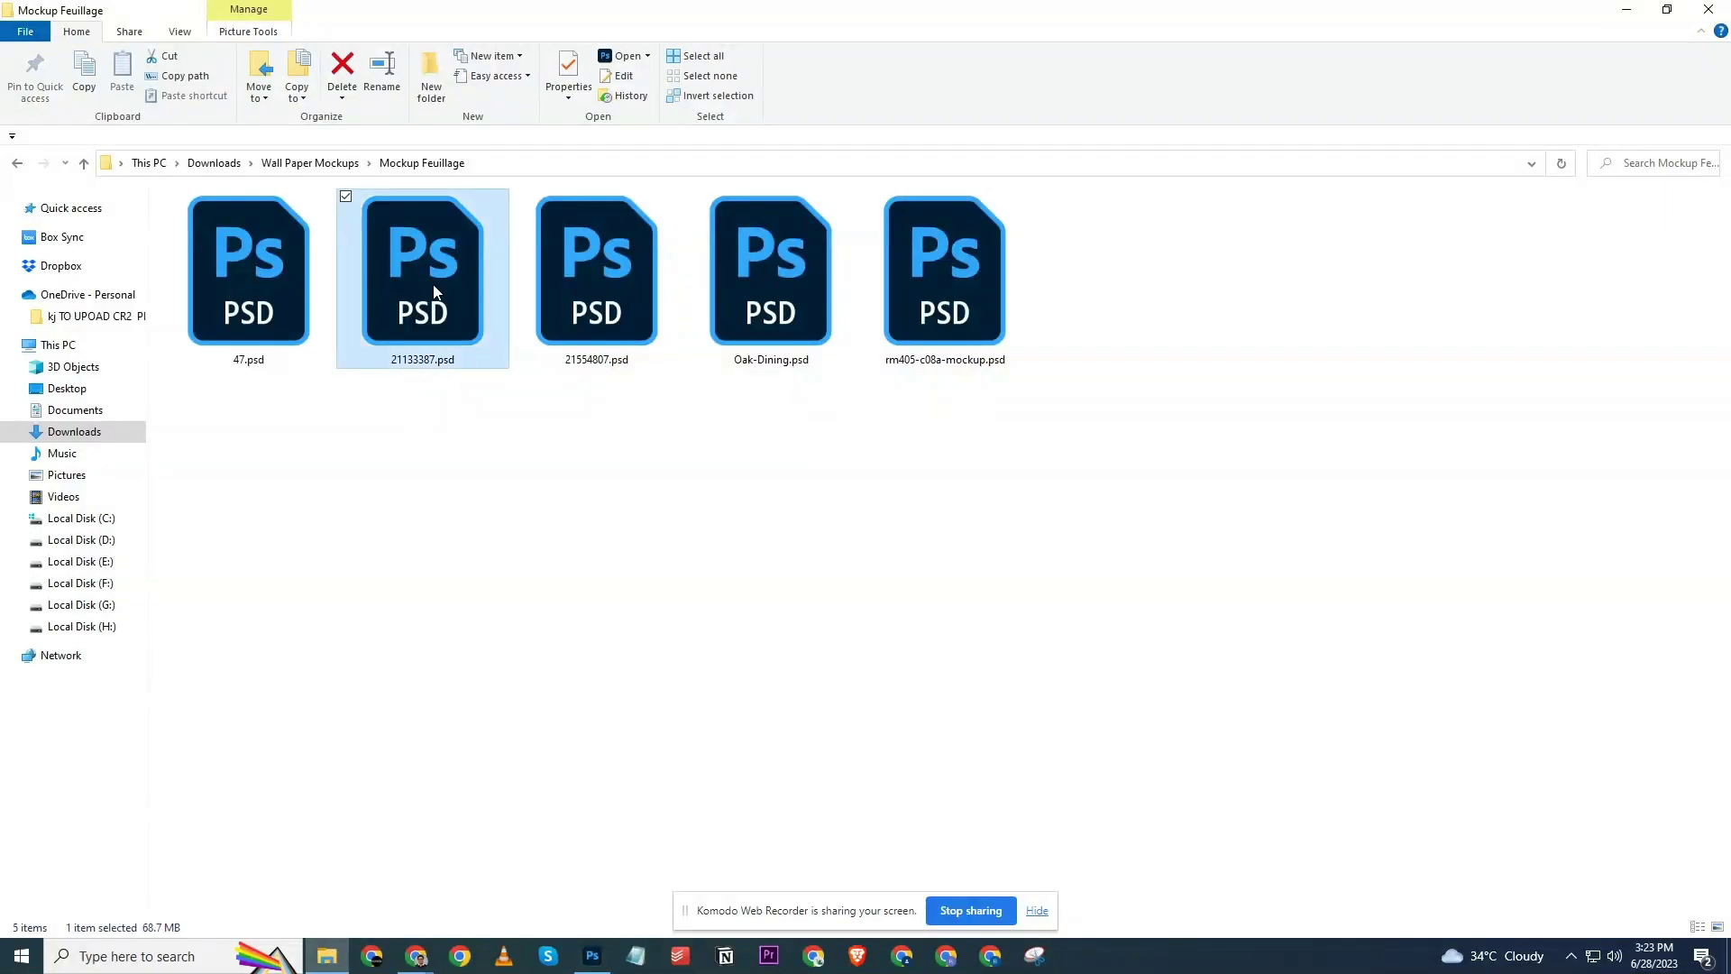
{"action": "key", "text": "F2"}
{"action": "type", "text": "green"}
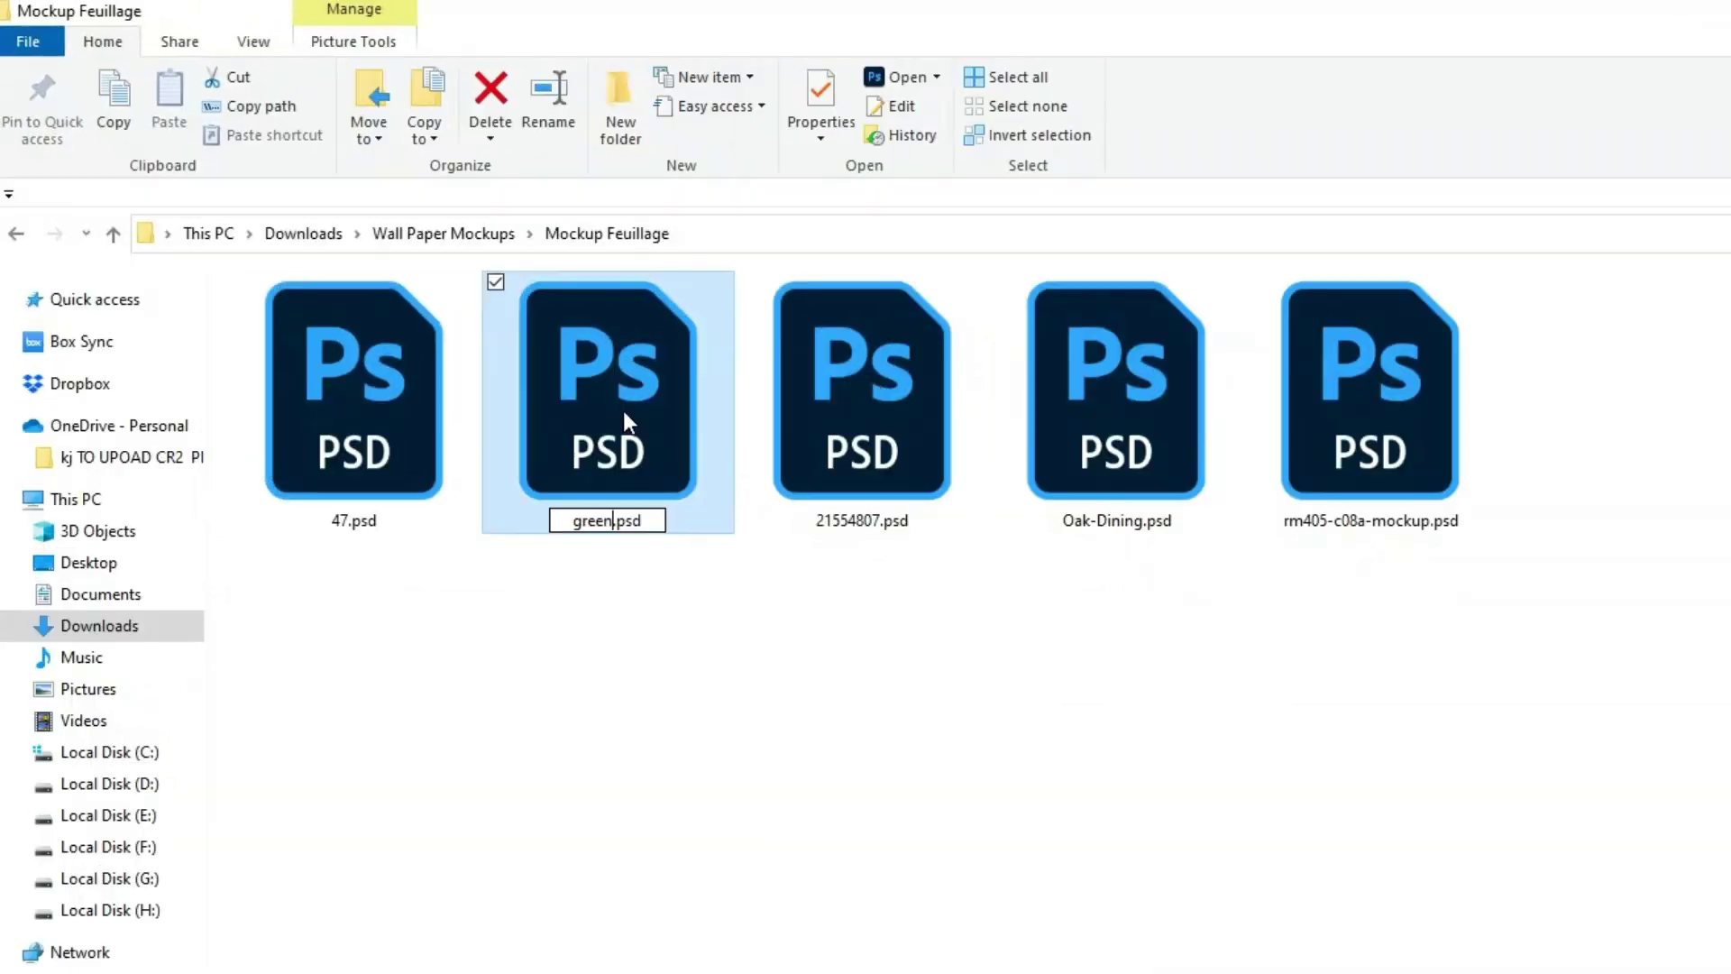
{"action": "type", "text": " foliage"}
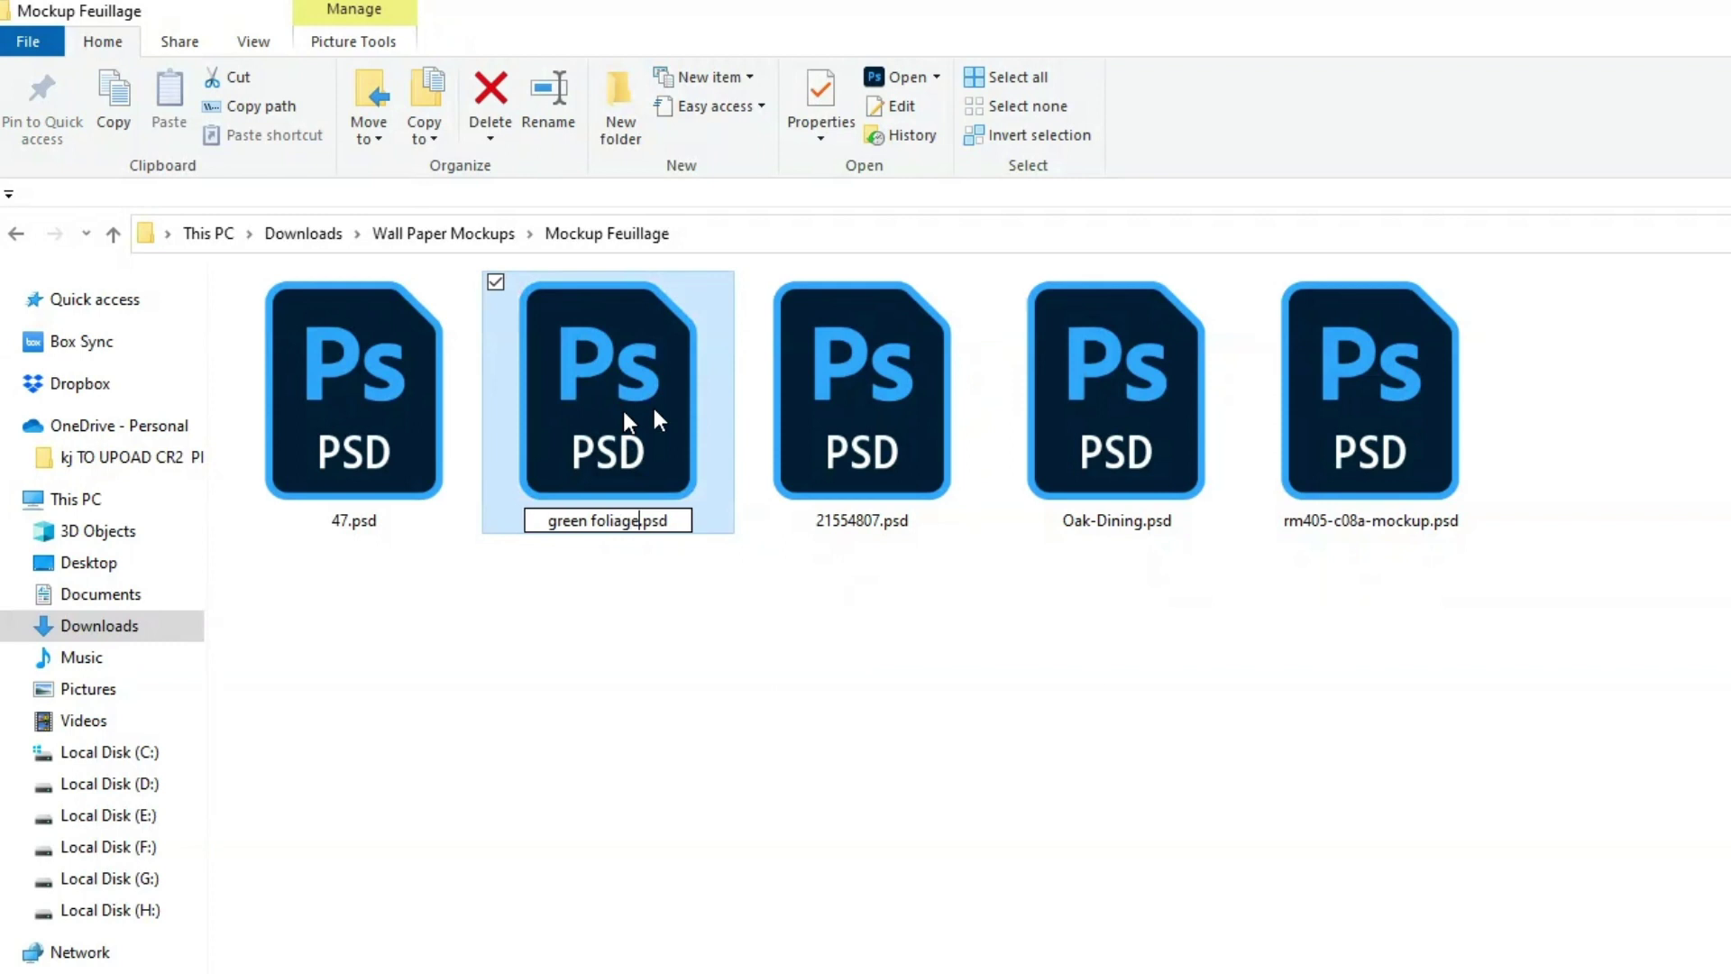
{"action": "key", "text": "Return"}
Open 21554807.psd in Photoshop, toggle its design layer to check it, and resize the image to a width of 1500 pixels, keeping its proportions.
{"action": "left_click_drag", "start_coordinate": [613, 410], "coordinate": [692, 451]}
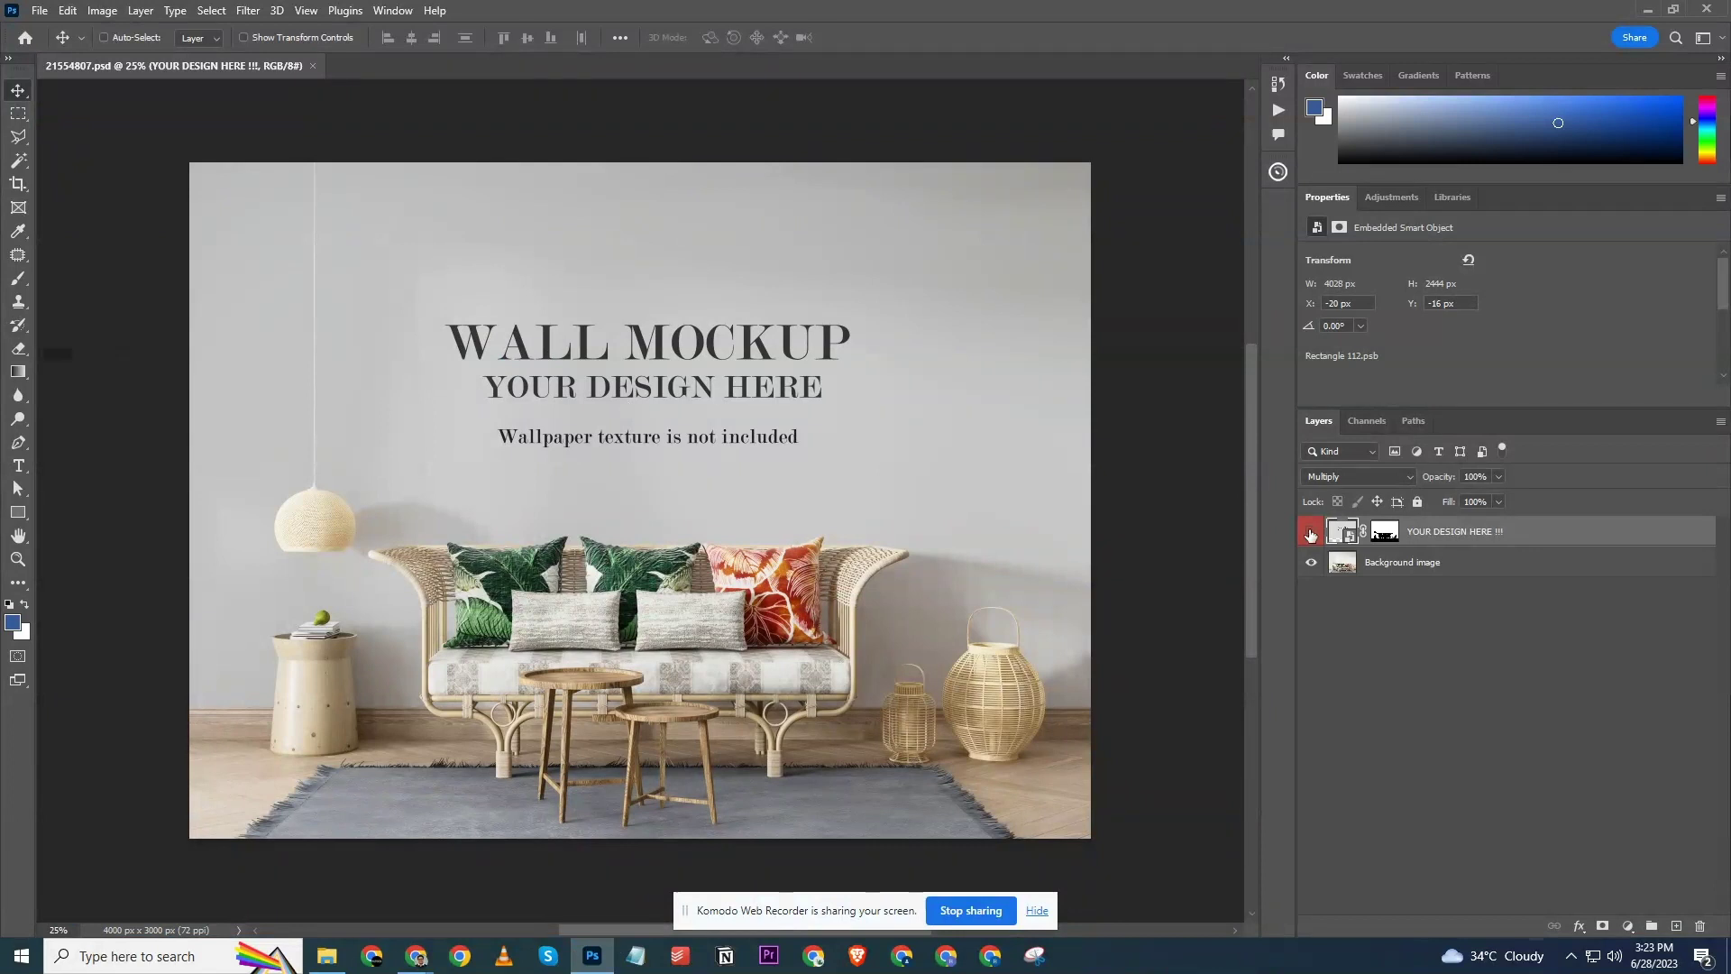
{"action": "left_click", "coordinate": [1310, 533]}
{"action": "left_click", "coordinate": [1309, 533]}
{"action": "left_click", "coordinate": [102, 10]}
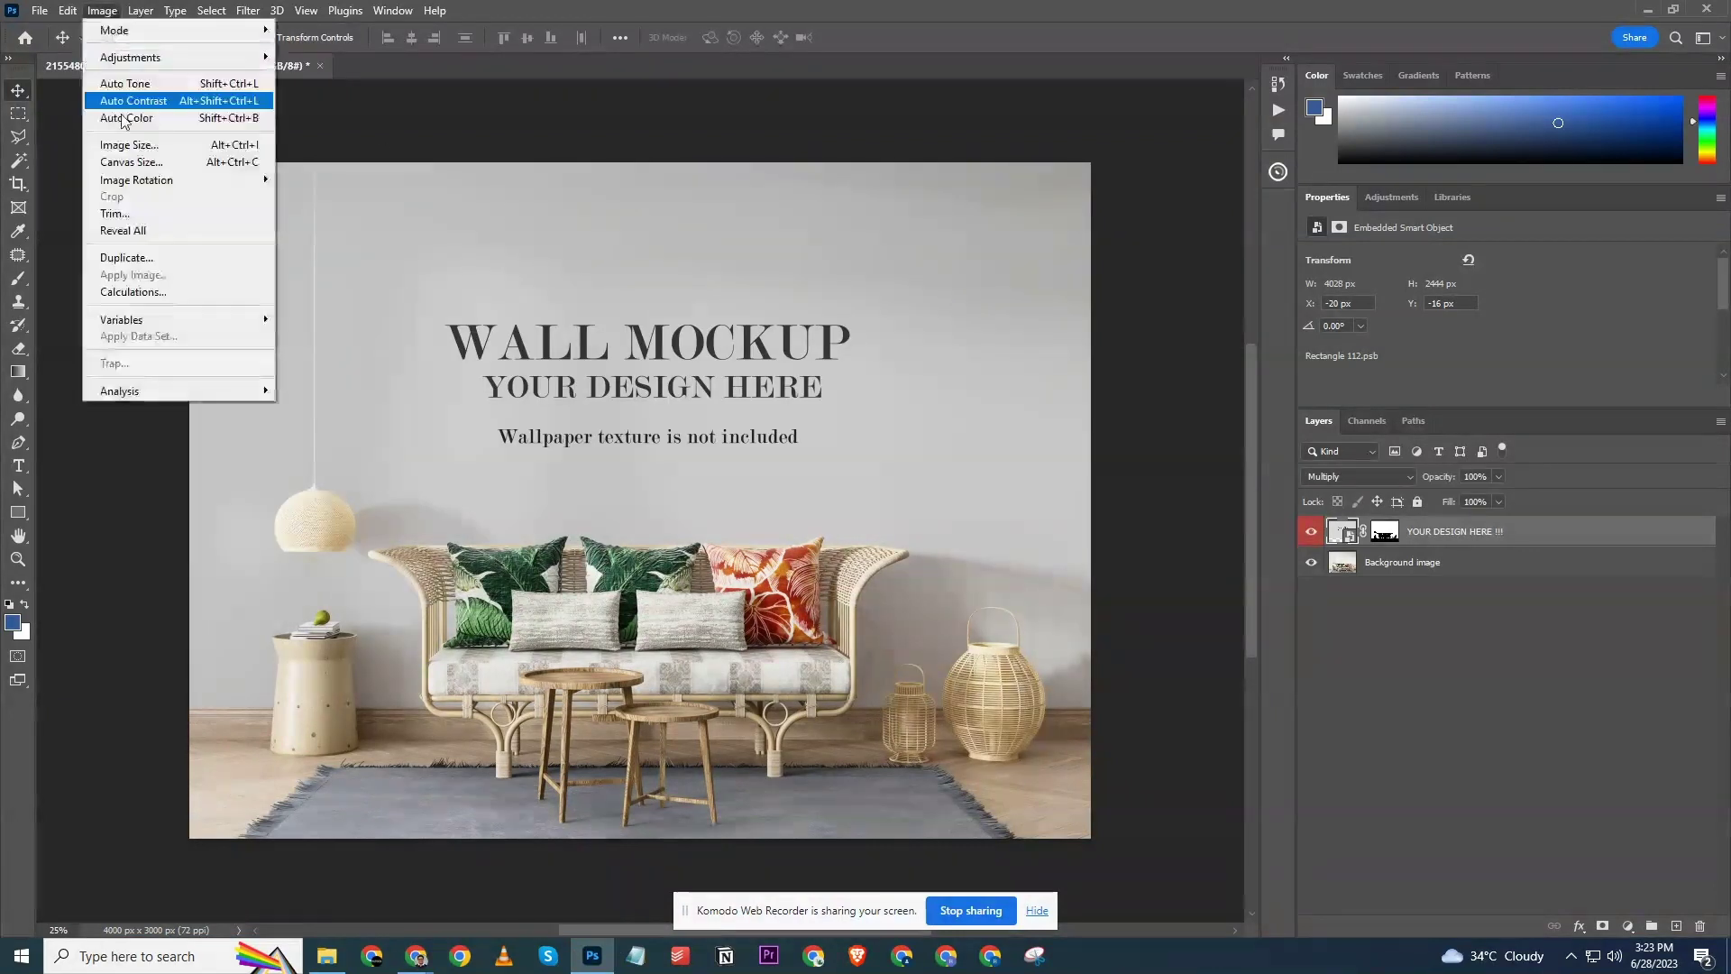
{"action": "left_click", "coordinate": [129, 144]}
{"action": "type", "text": "1"}
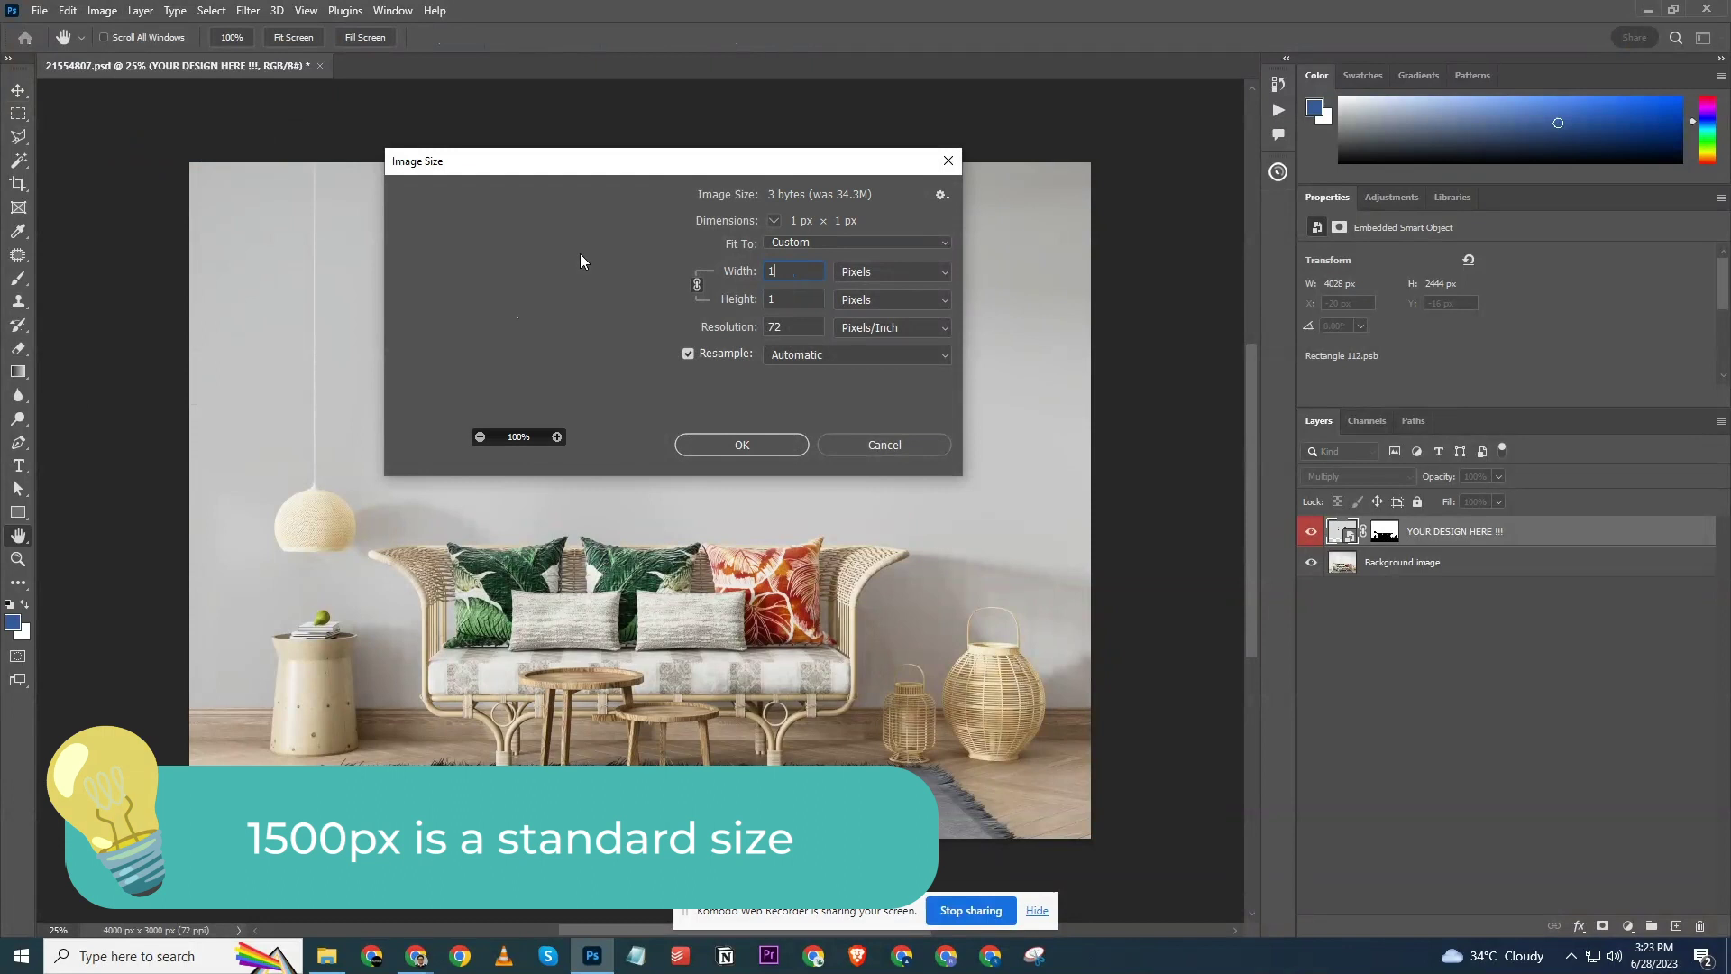
{"action": "type", "text": "500"}
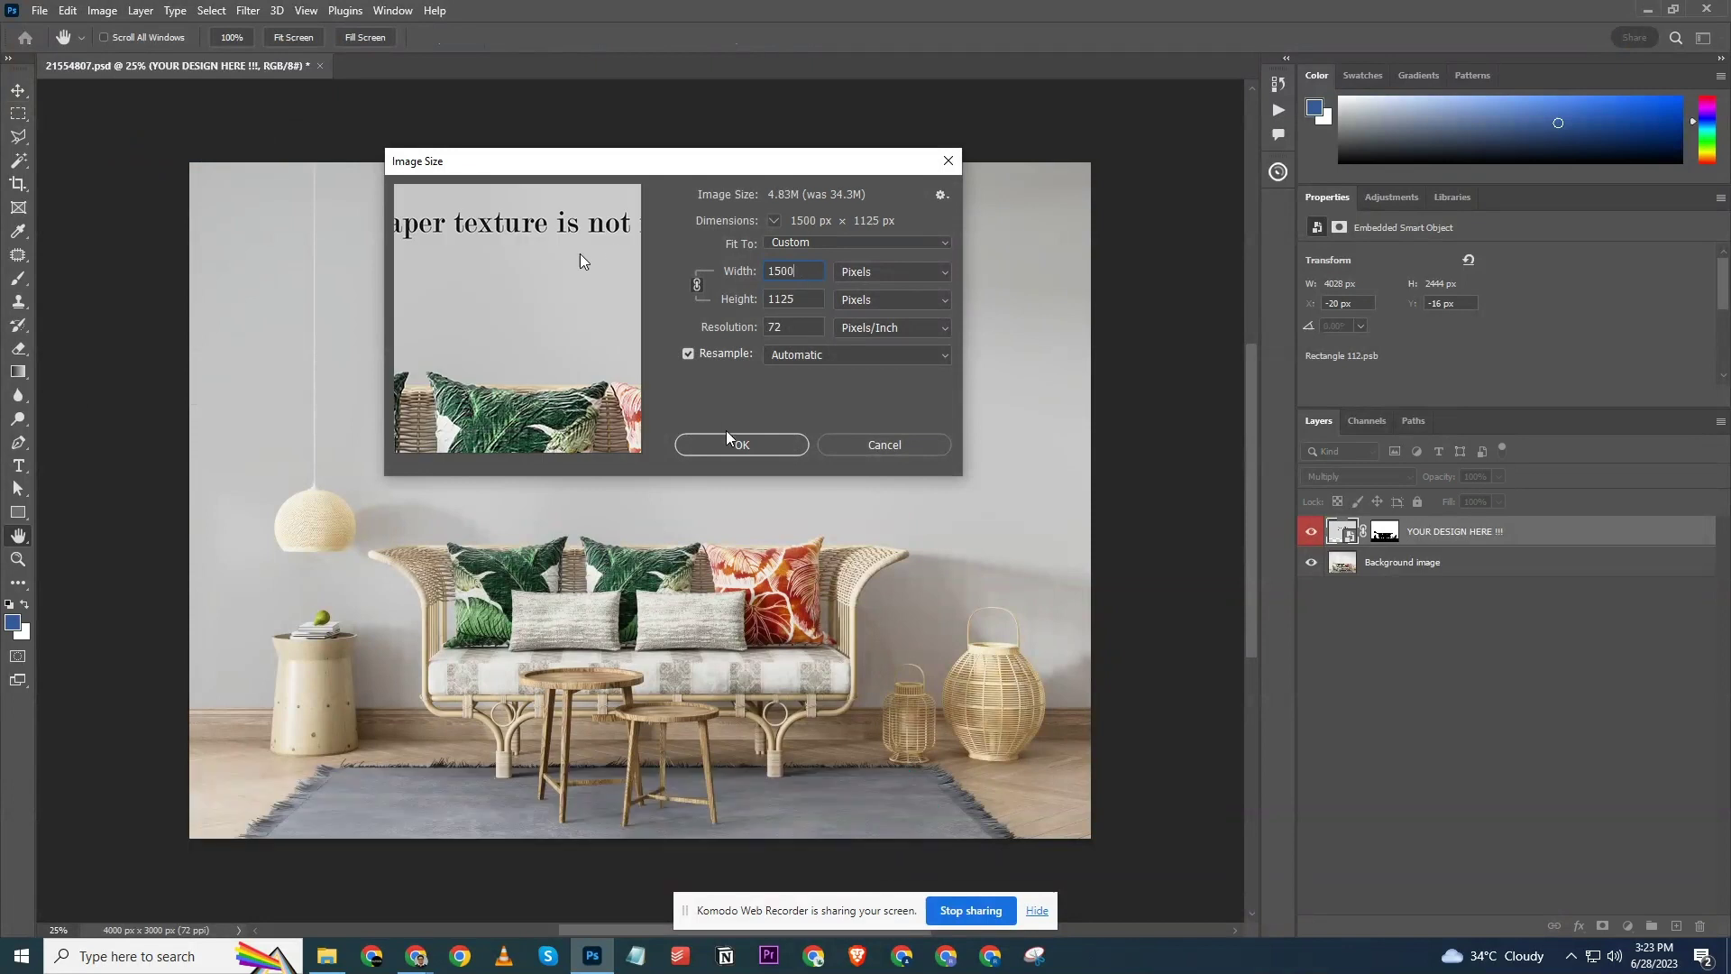
{"action": "left_click", "coordinate": [725, 443]}
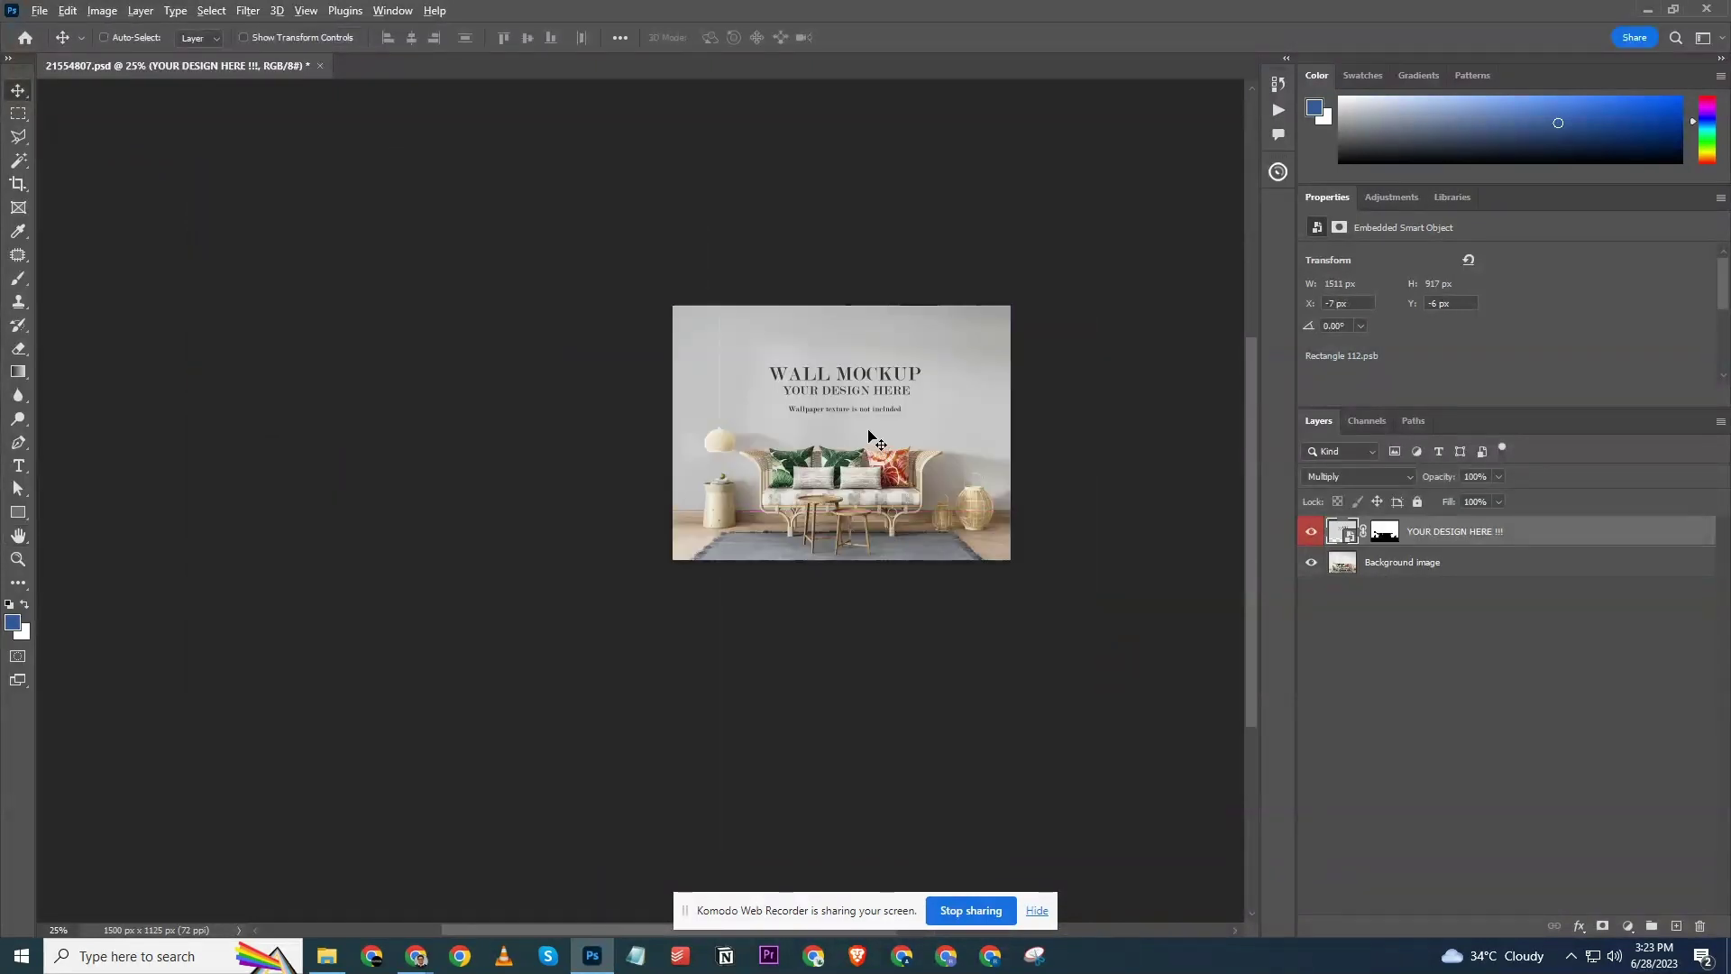
{"action": "scroll", "coordinate": [870, 437], "scroll_direction": "up", "scroll_amount": 10}
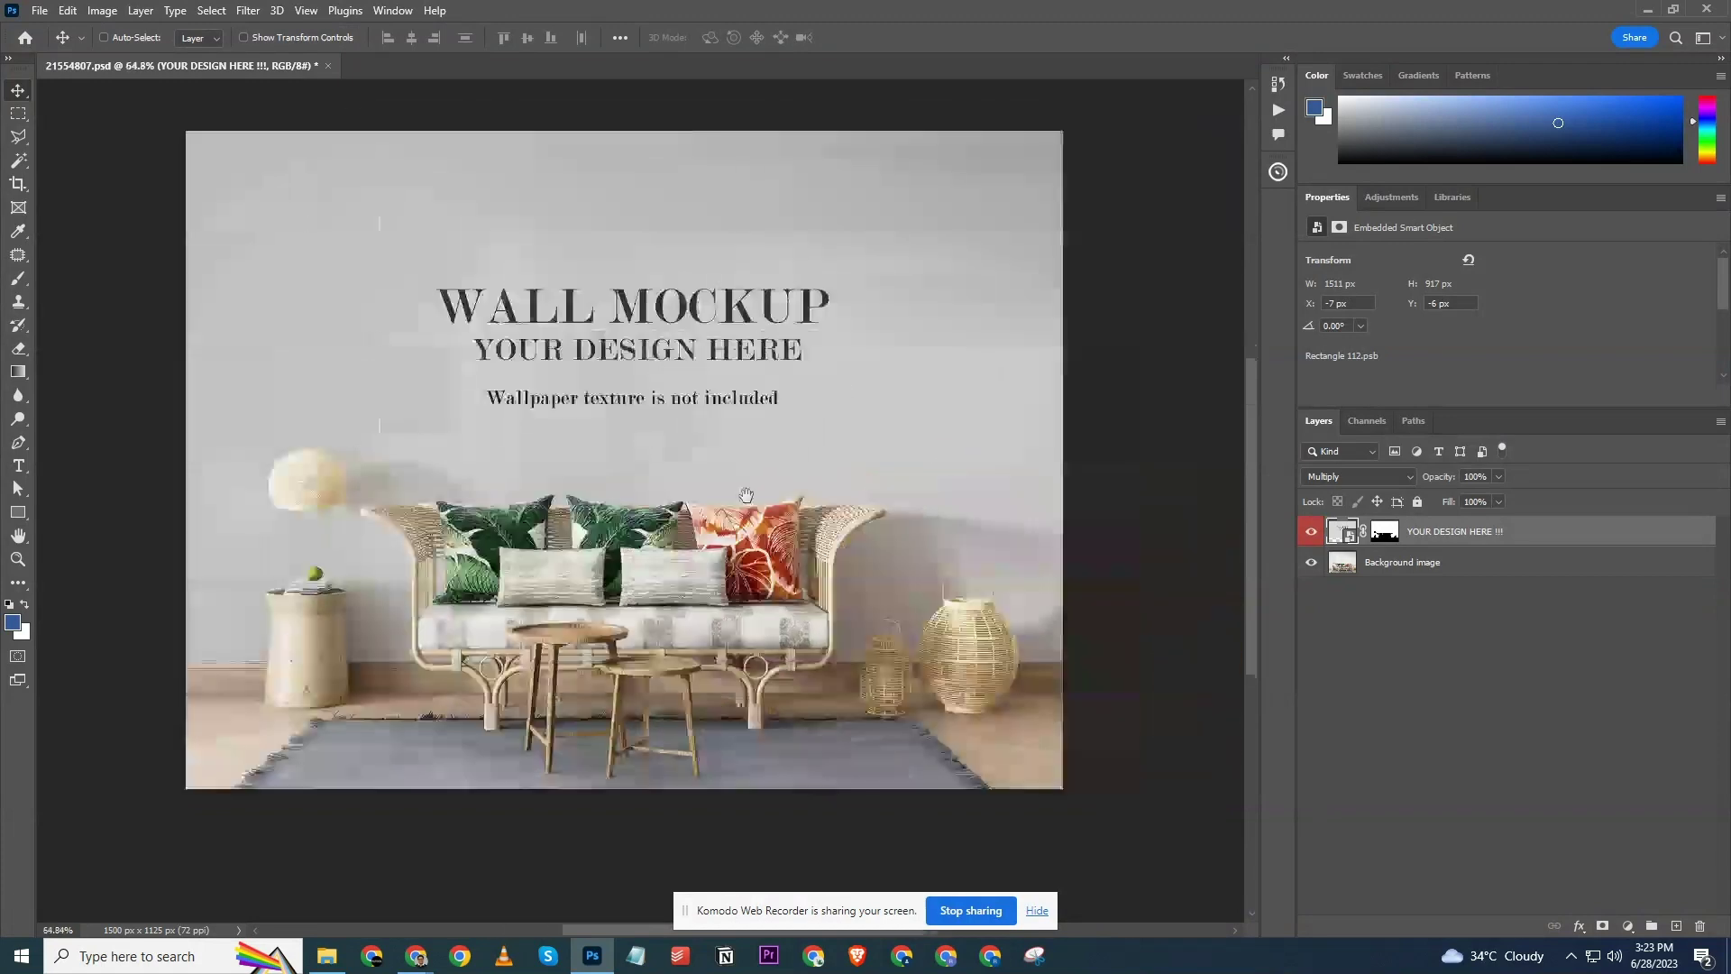
Check the contents of the YOUR DESIGN HERE !!! smart object, close it, and save and close 21554807.psd.
{"action": "double_click", "coordinate": [1344, 533]}
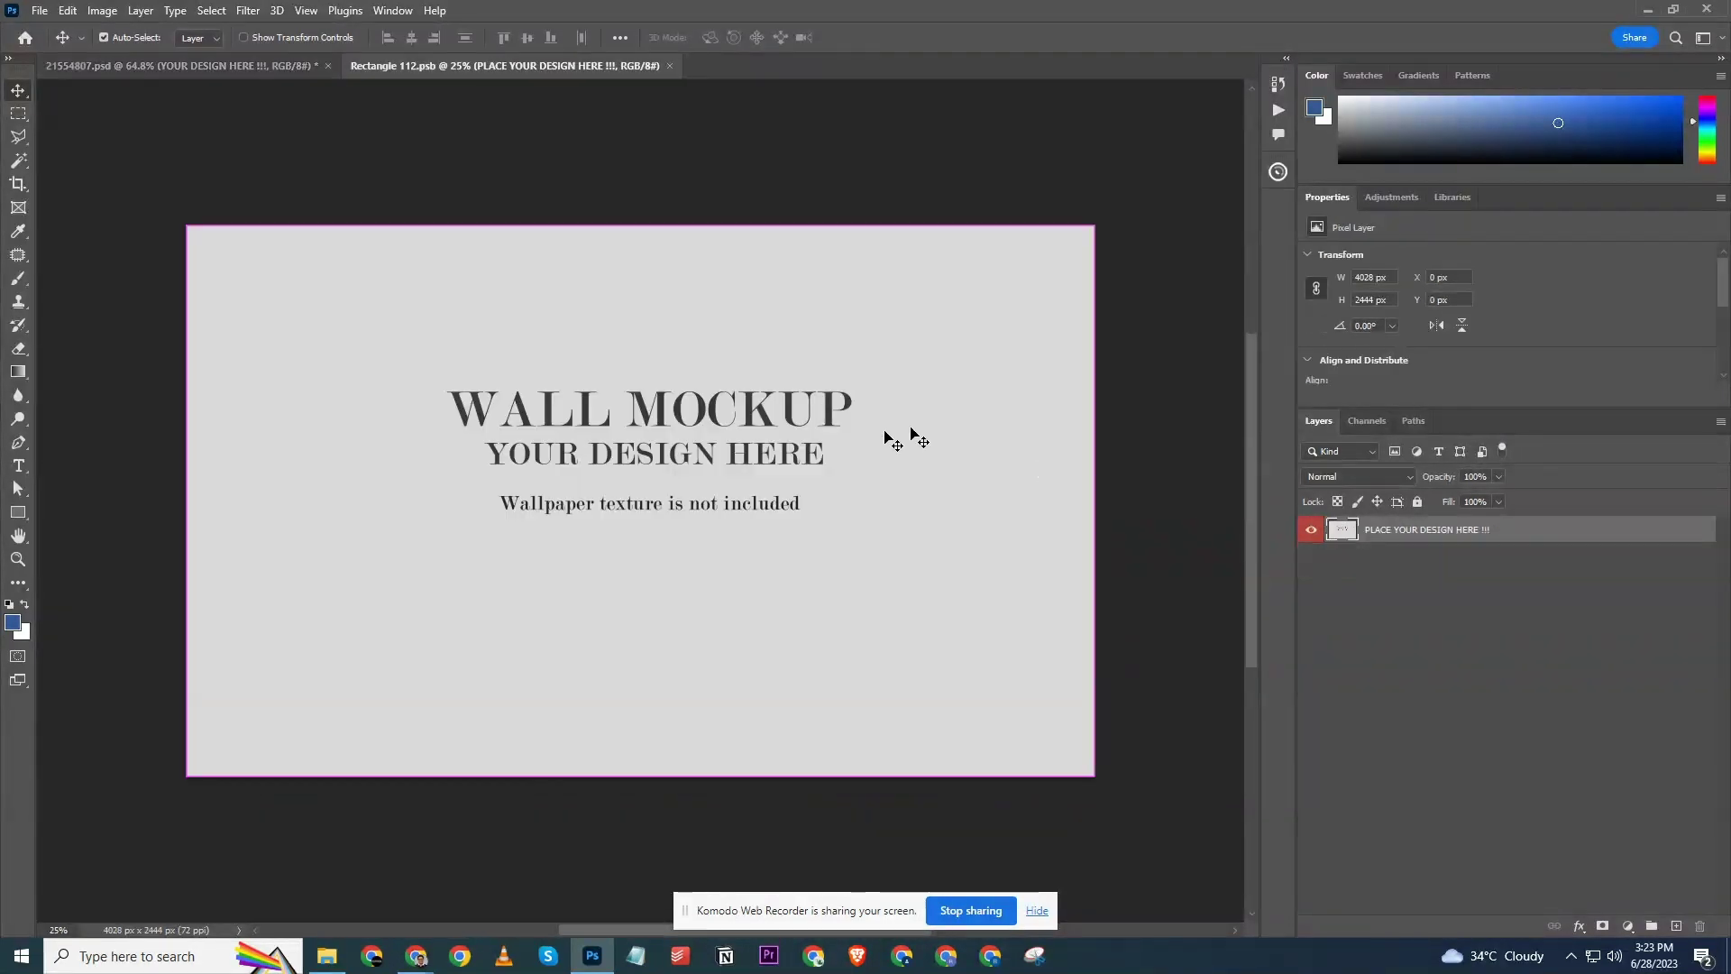
{"action": "key", "text": "ctrl+w"}
{"action": "key", "text": "ctrl+s"}
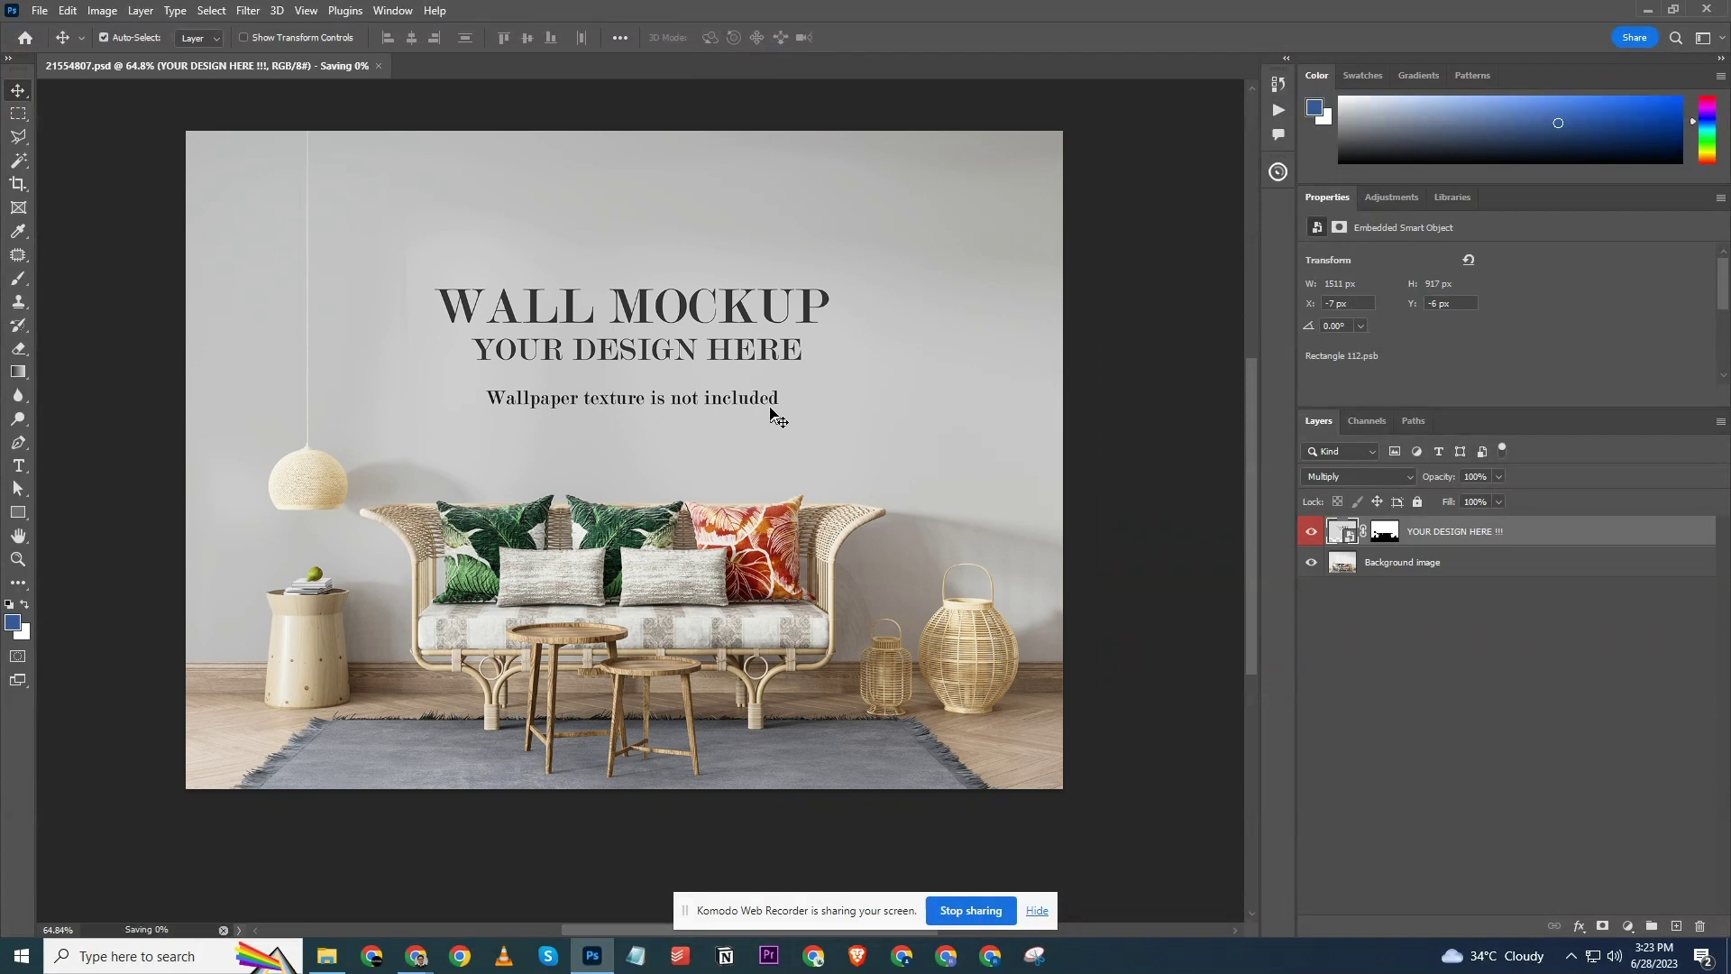
{"action": "key", "text": "ctrl+w"}
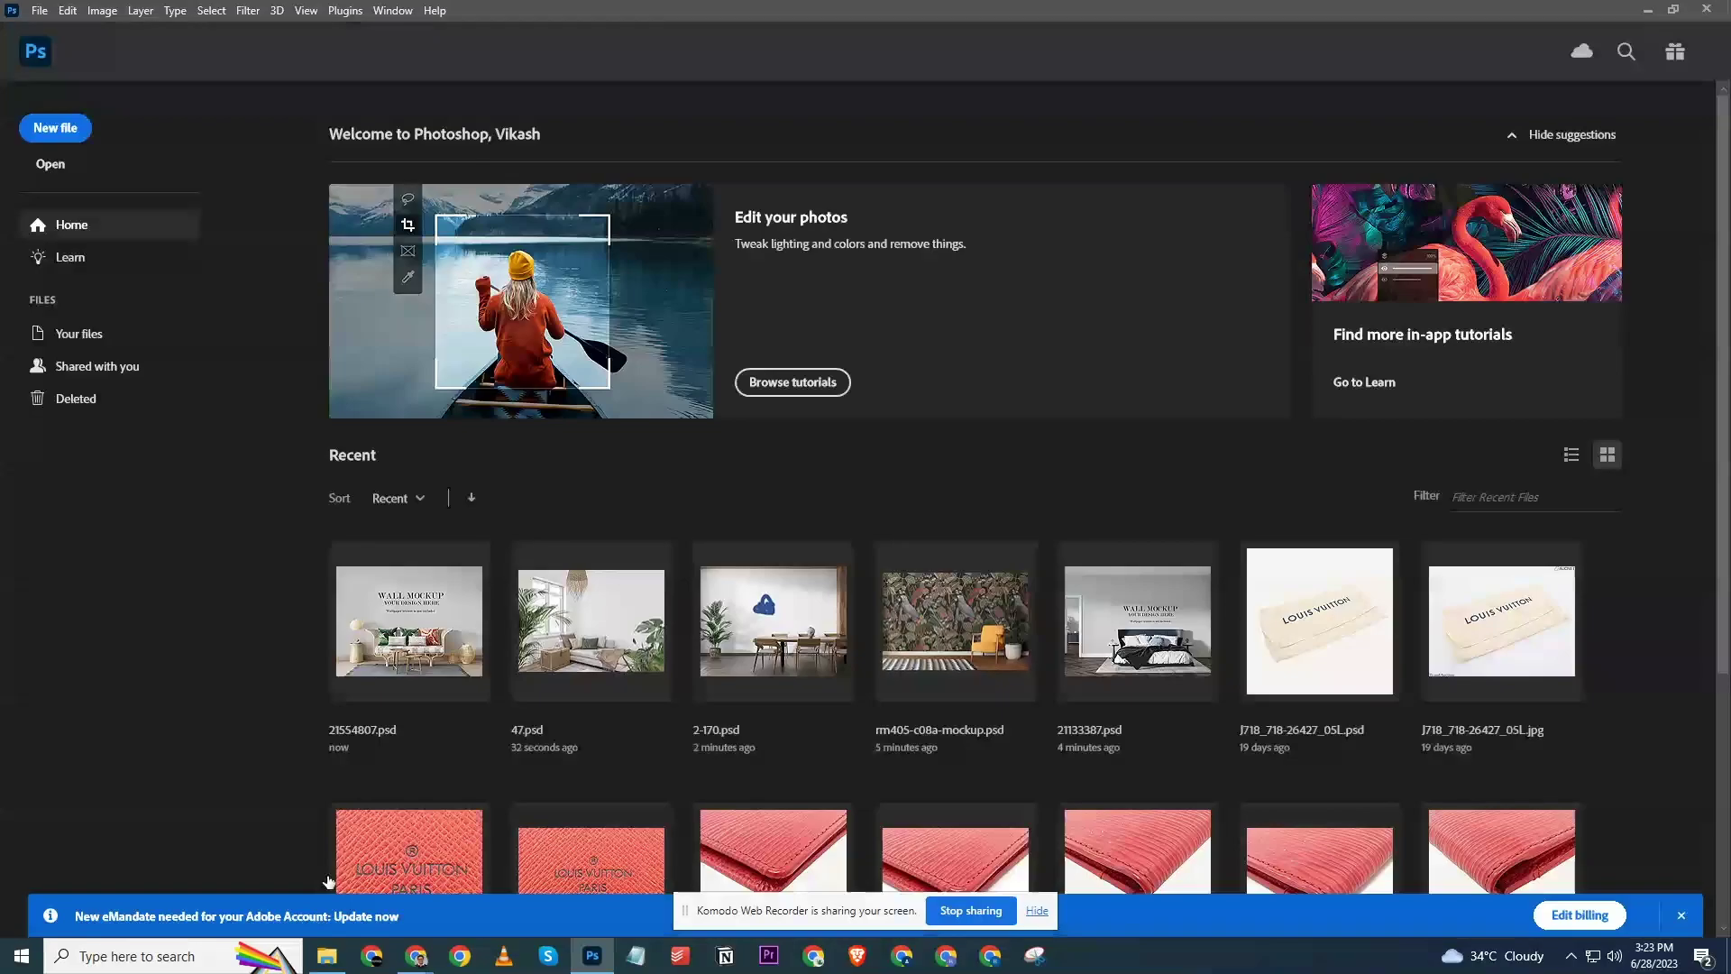
Switch to the Mockup Feuillage folder in File Explorer and rename 21554807.psd as Oak sofa.psd.
{"action": "left_click", "coordinate": [326, 956]}
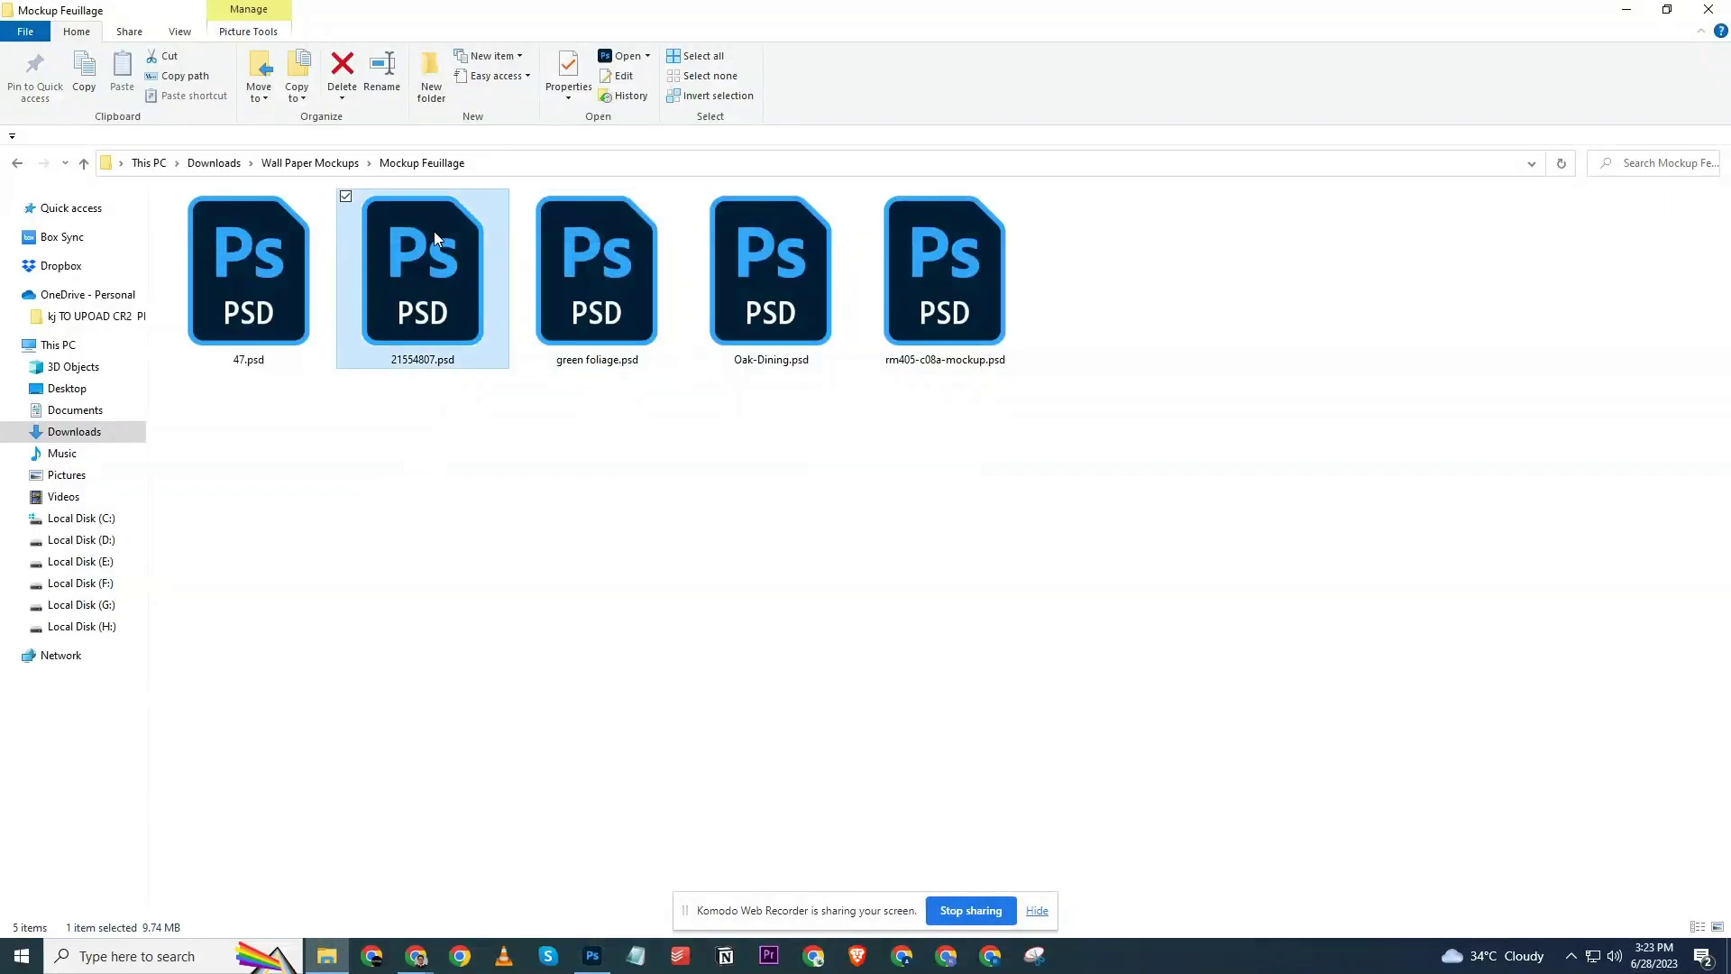
{"action": "key", "text": "F2"}
{"action": "type", "text": "Oak"}
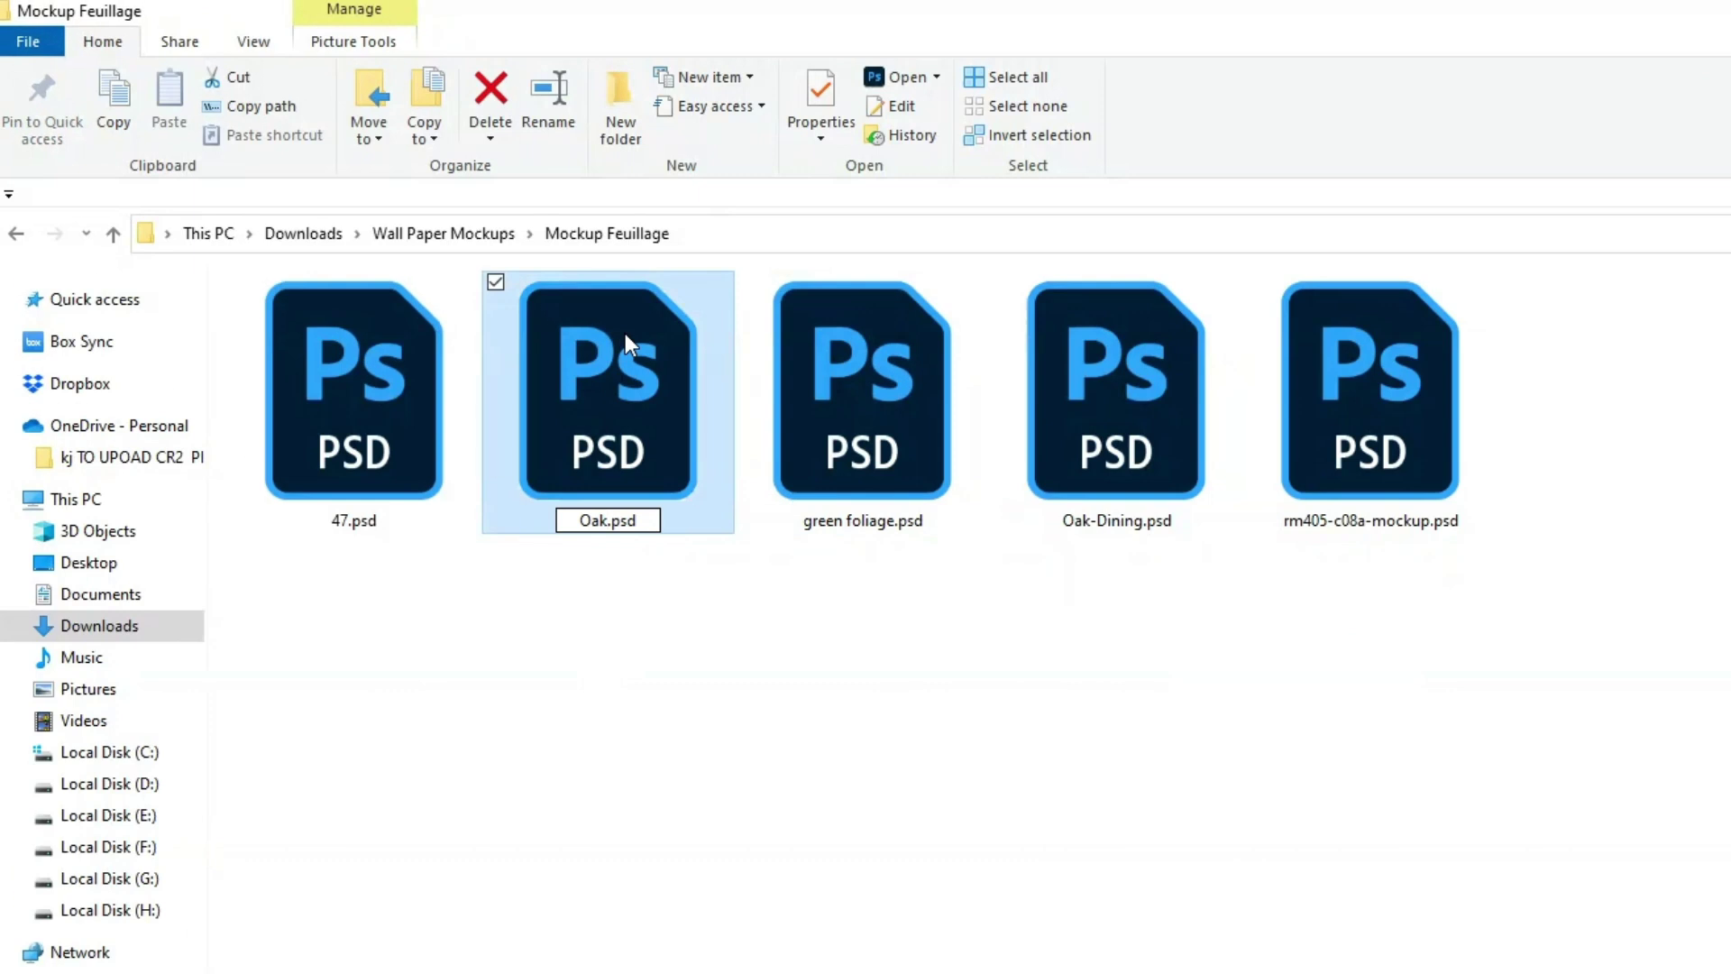
{"action": "type", "text": " fu"}
{"action": "key", "text": "BackSpace"}
{"action": "key", "text": "BackSpace"}
{"action": "type", "text": "sofa"}
{"action": "left_click", "coordinate": [1016, 706]}
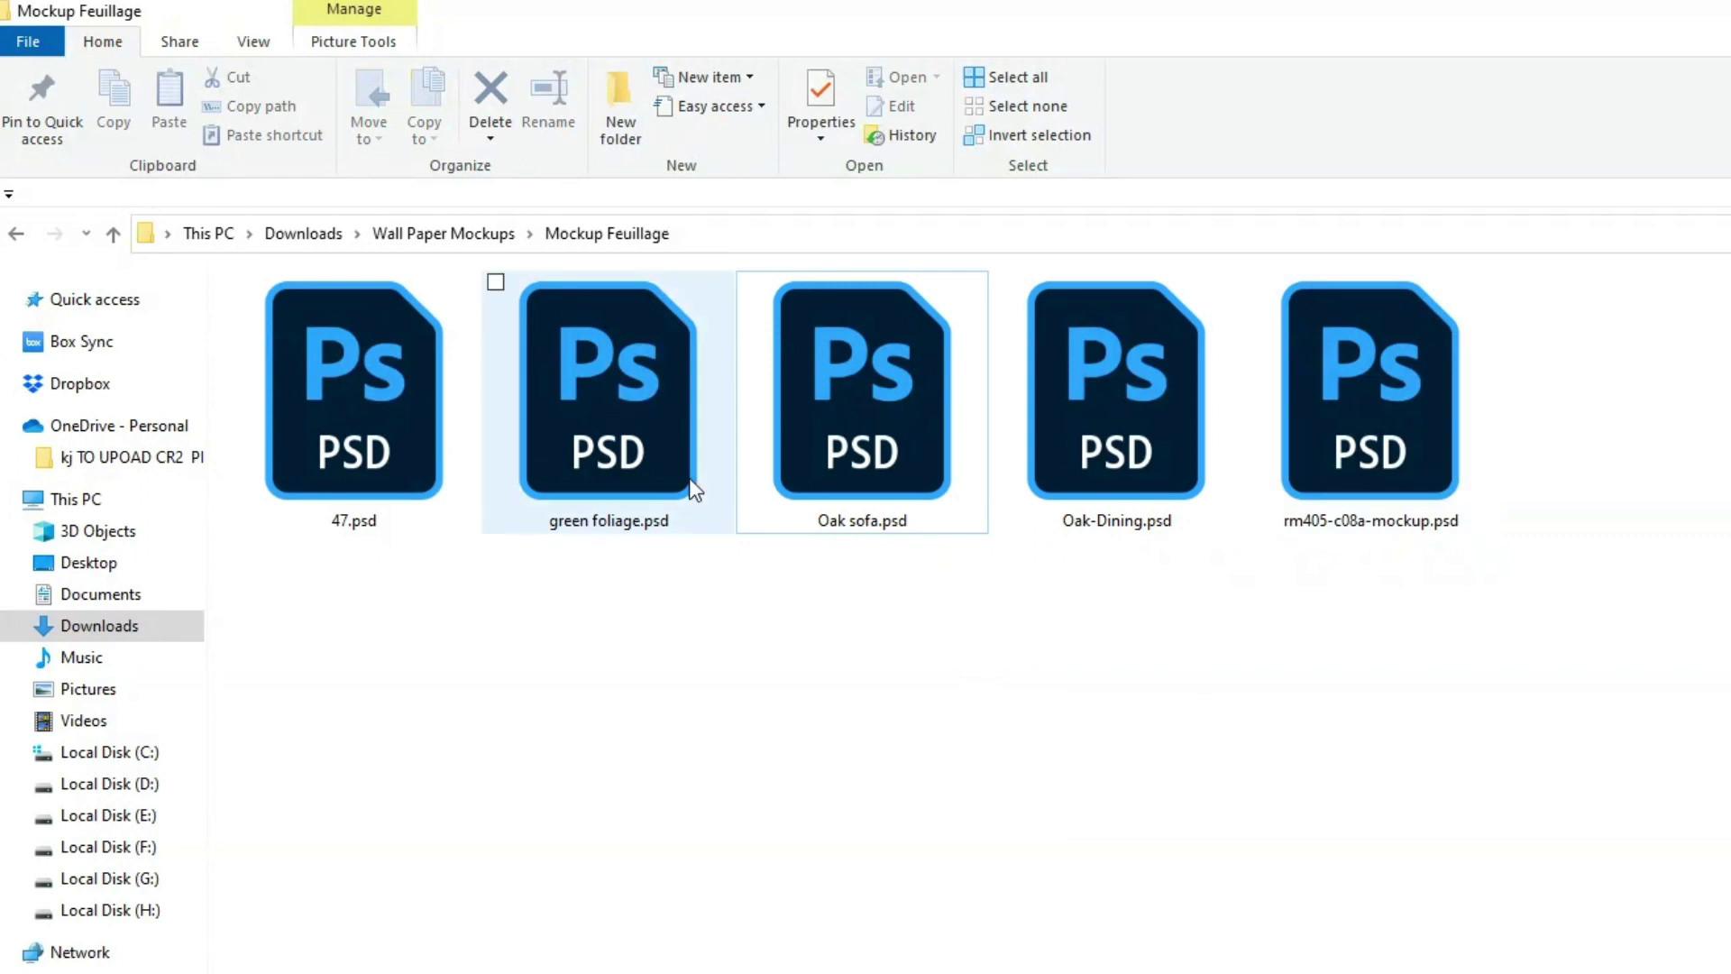
Open 47.psd in Photoshop to check which room it shows, then close it.
{"action": "left_click_drag", "start_coordinate": [617, 423], "coordinate": [631, 510]}
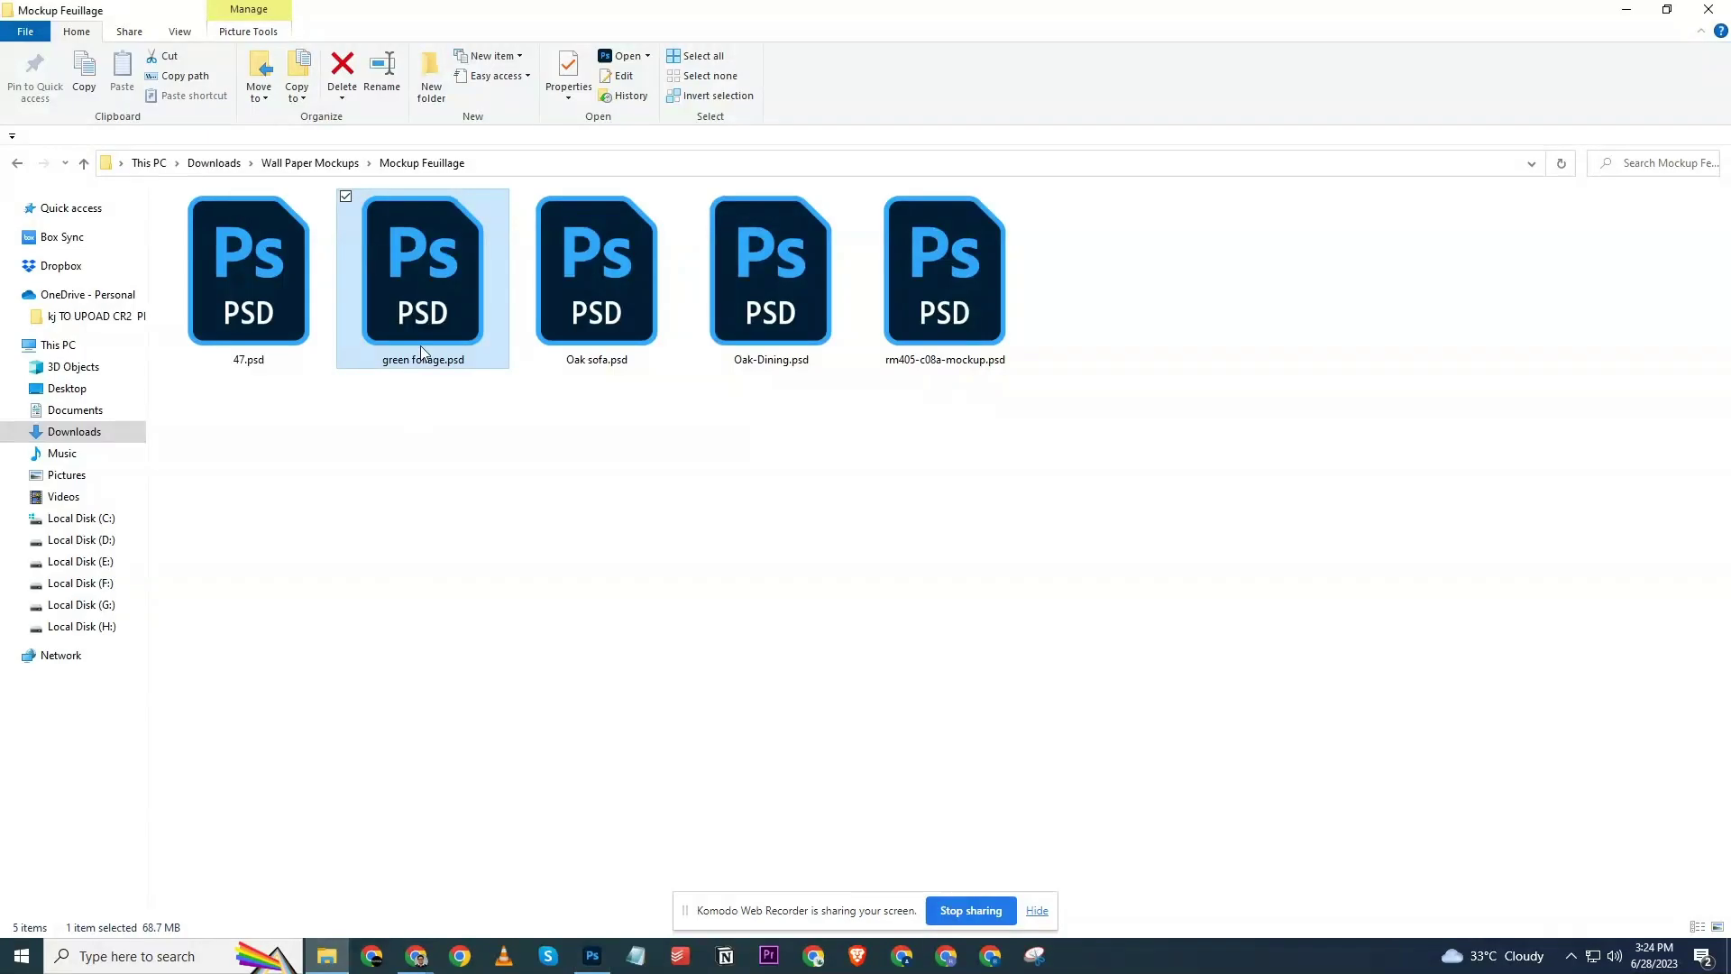
{"action": "left_click", "coordinate": [420, 348]}
{"action": "left_click", "coordinate": [318, 465]}
{"action": "left_click", "coordinate": [275, 311]}
{"action": "left_click_drag", "start_coordinate": [256, 298], "coordinate": [735, 565]}
{"action": "key", "text": "ctrl+w"}
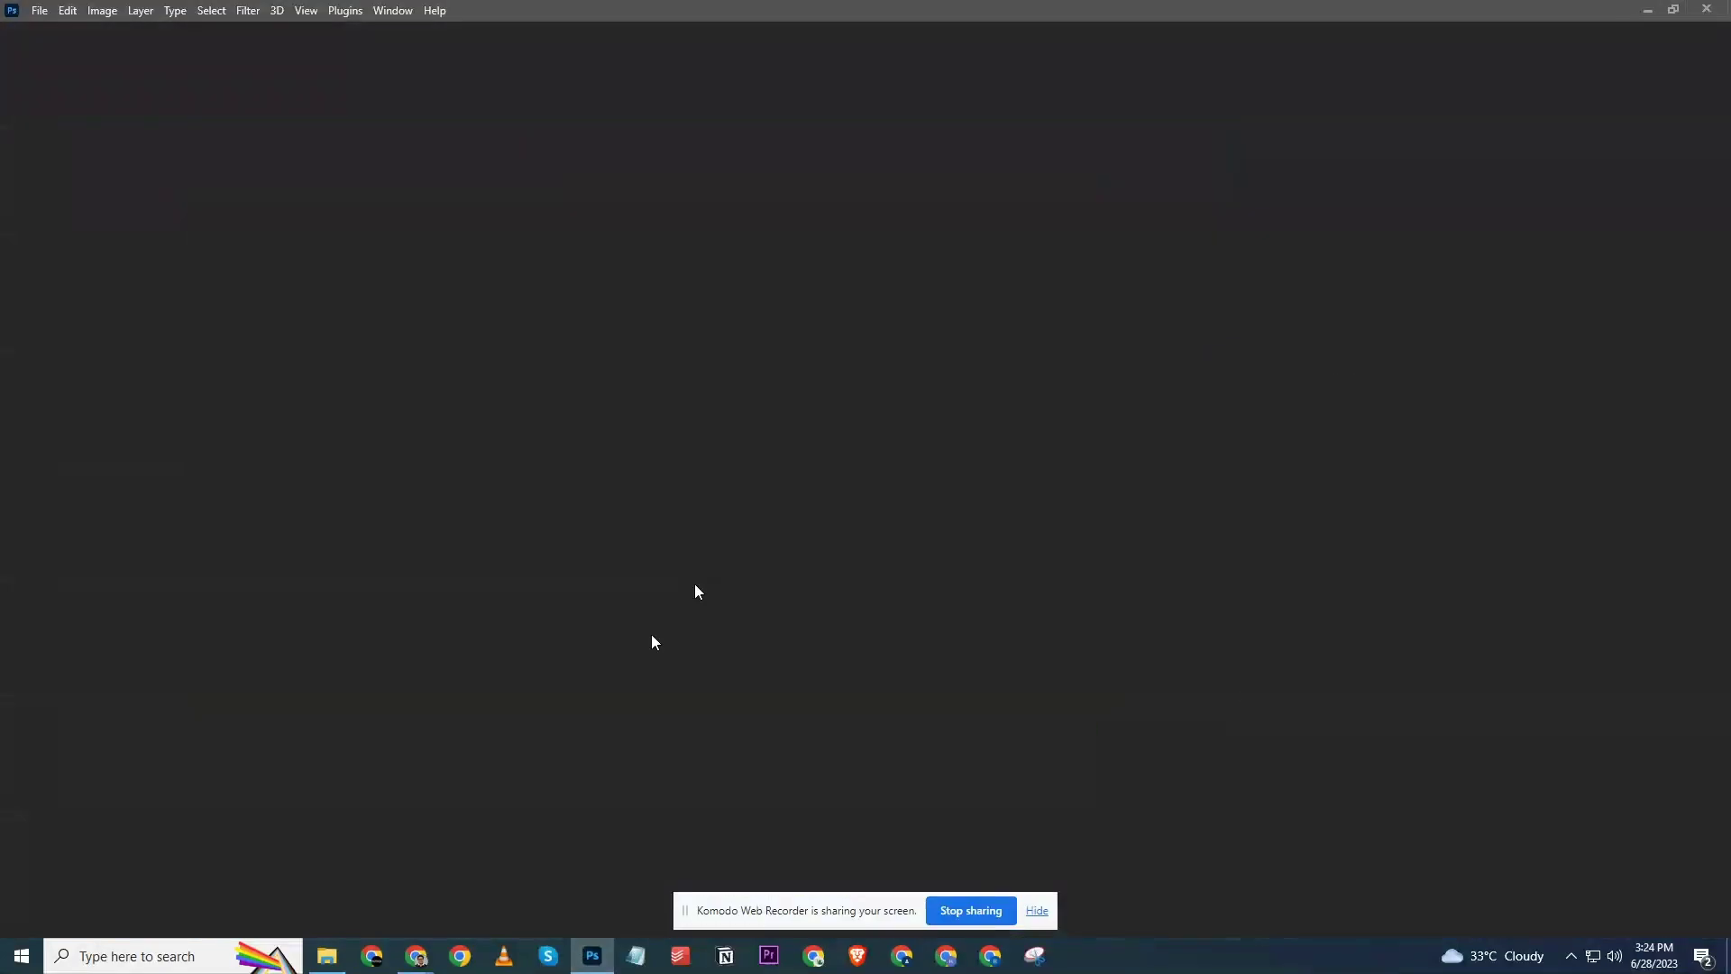
Back in File Explorer, copy the name of green foliage.psd and rename that file as green foliag1e.psd.
{"action": "left_click", "coordinate": [326, 956]}
{"action": "left_click", "coordinate": [411, 349]}
{"action": "left_click", "coordinate": [410, 348]}
{"action": "key", "text": "ctrl+c"}
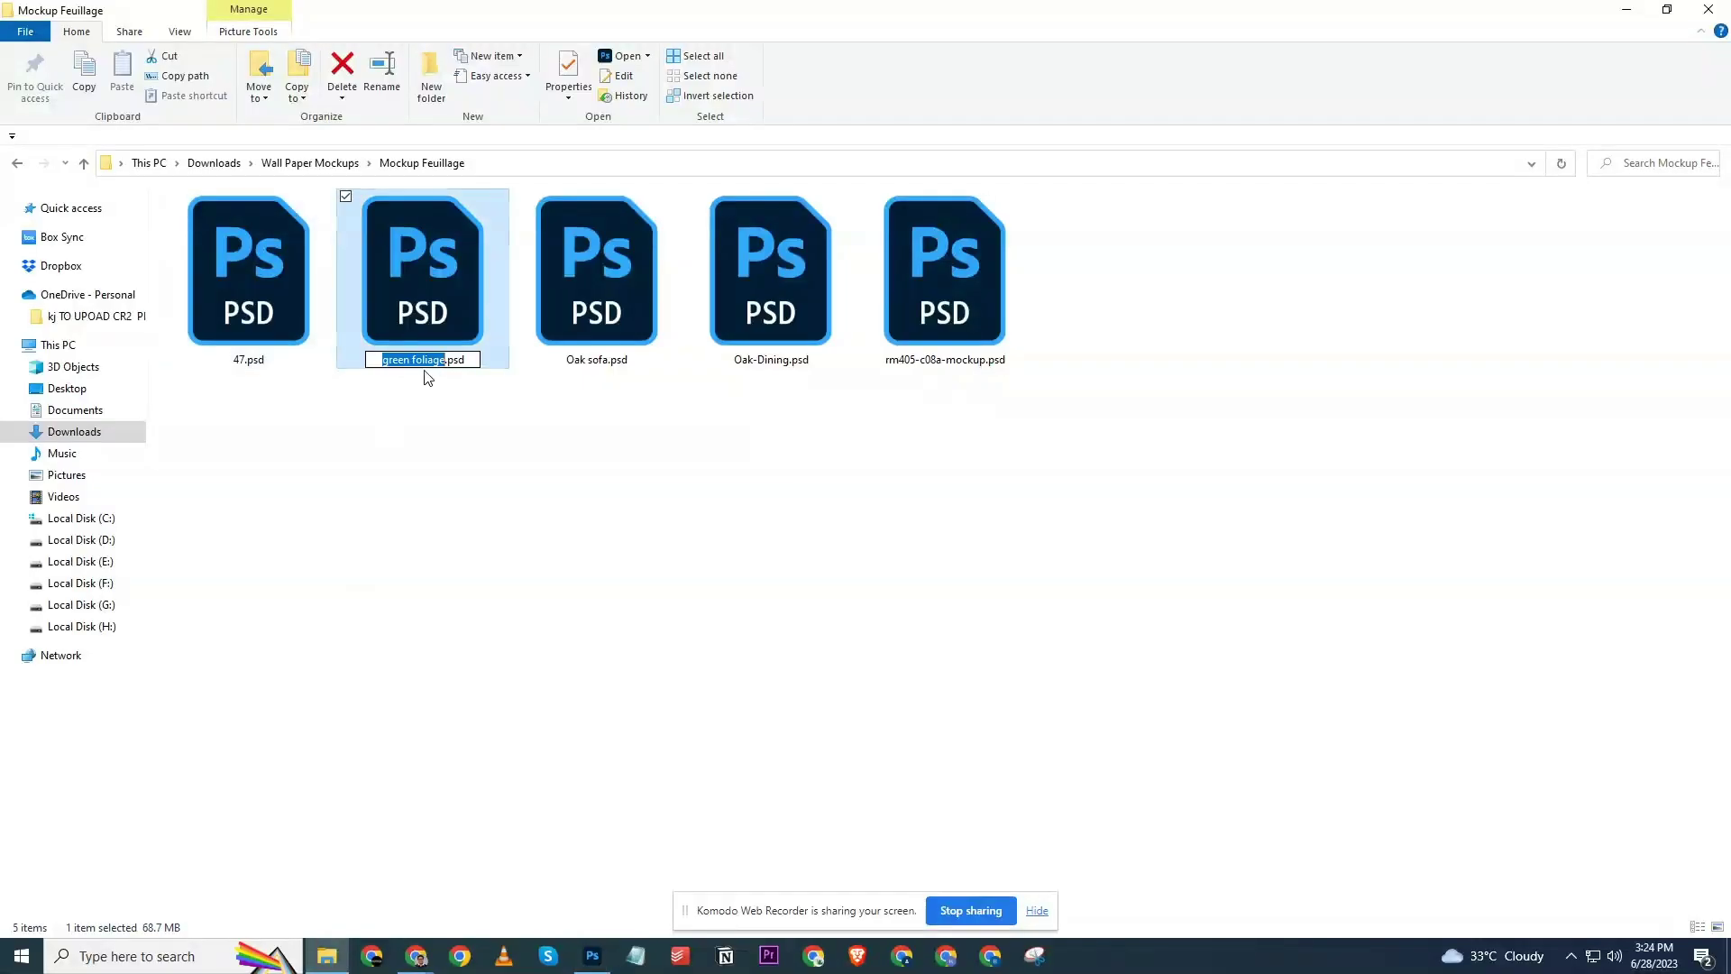
{"action": "left_click", "coordinate": [441, 362]}
{"action": "type", "text": "1"}
{"action": "key", "text": "Return"}
Rename 47.psd as green foliage.psd using the copied name.
{"action": "left_click", "coordinate": [274, 276]}
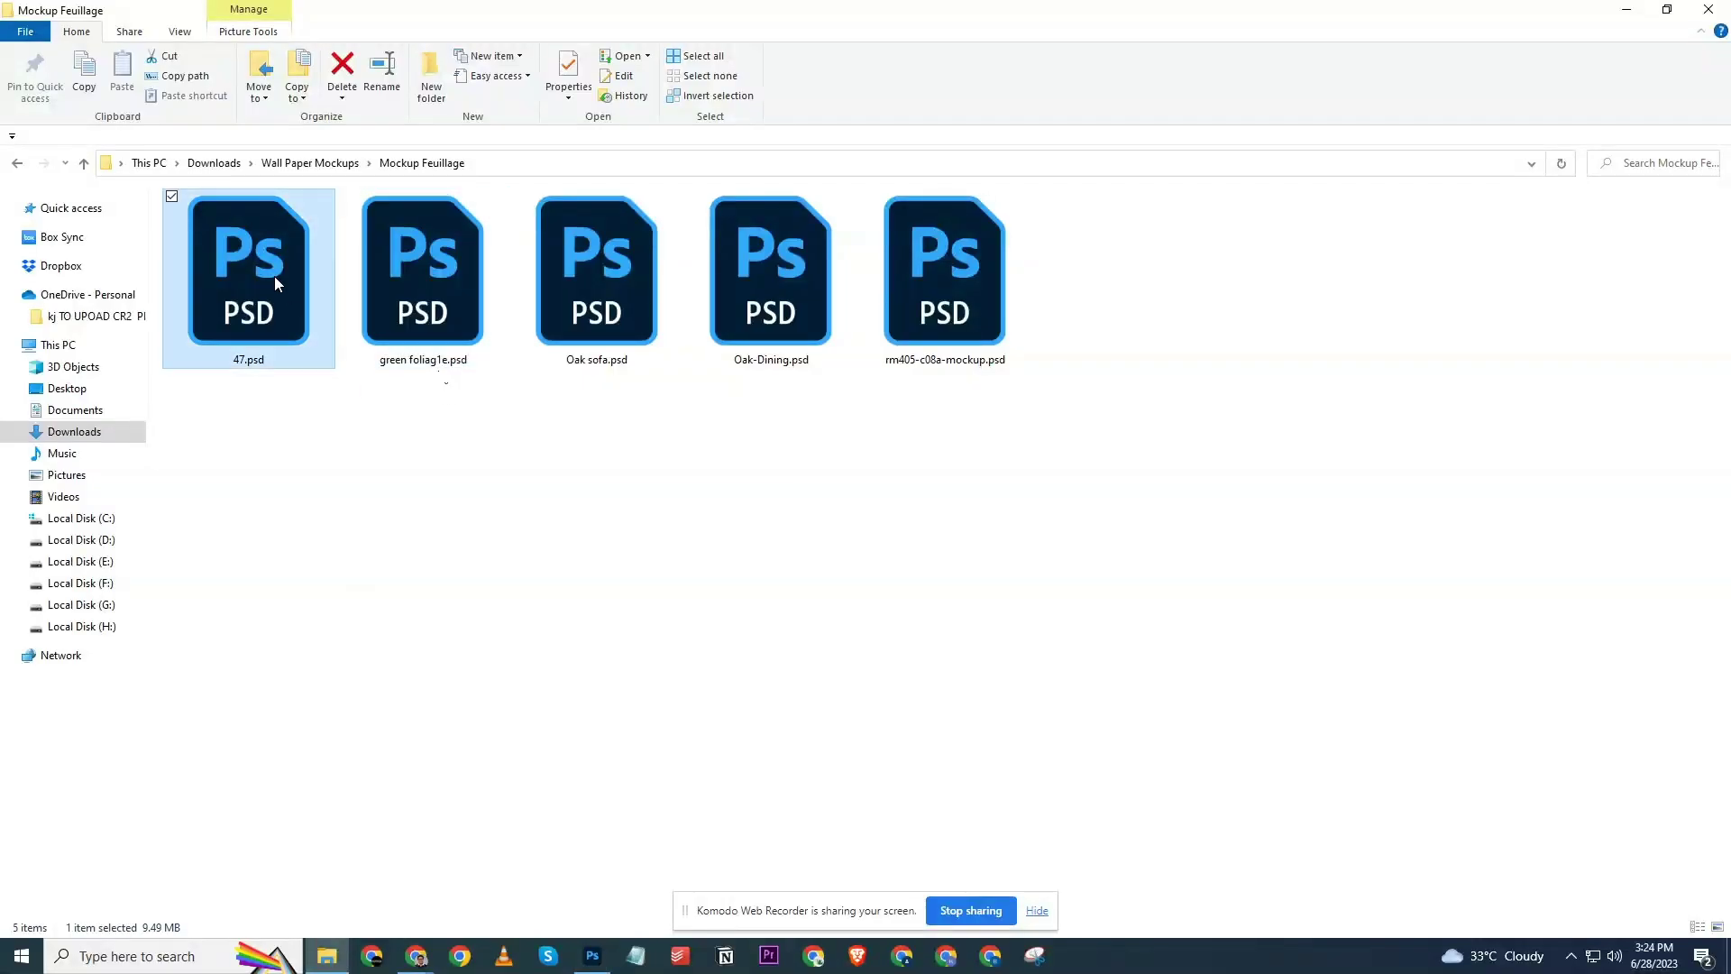
{"action": "key", "text": "F2"}
{"action": "key", "text": "ctrl+v"}
{"action": "left_click", "coordinate": [352, 507]}
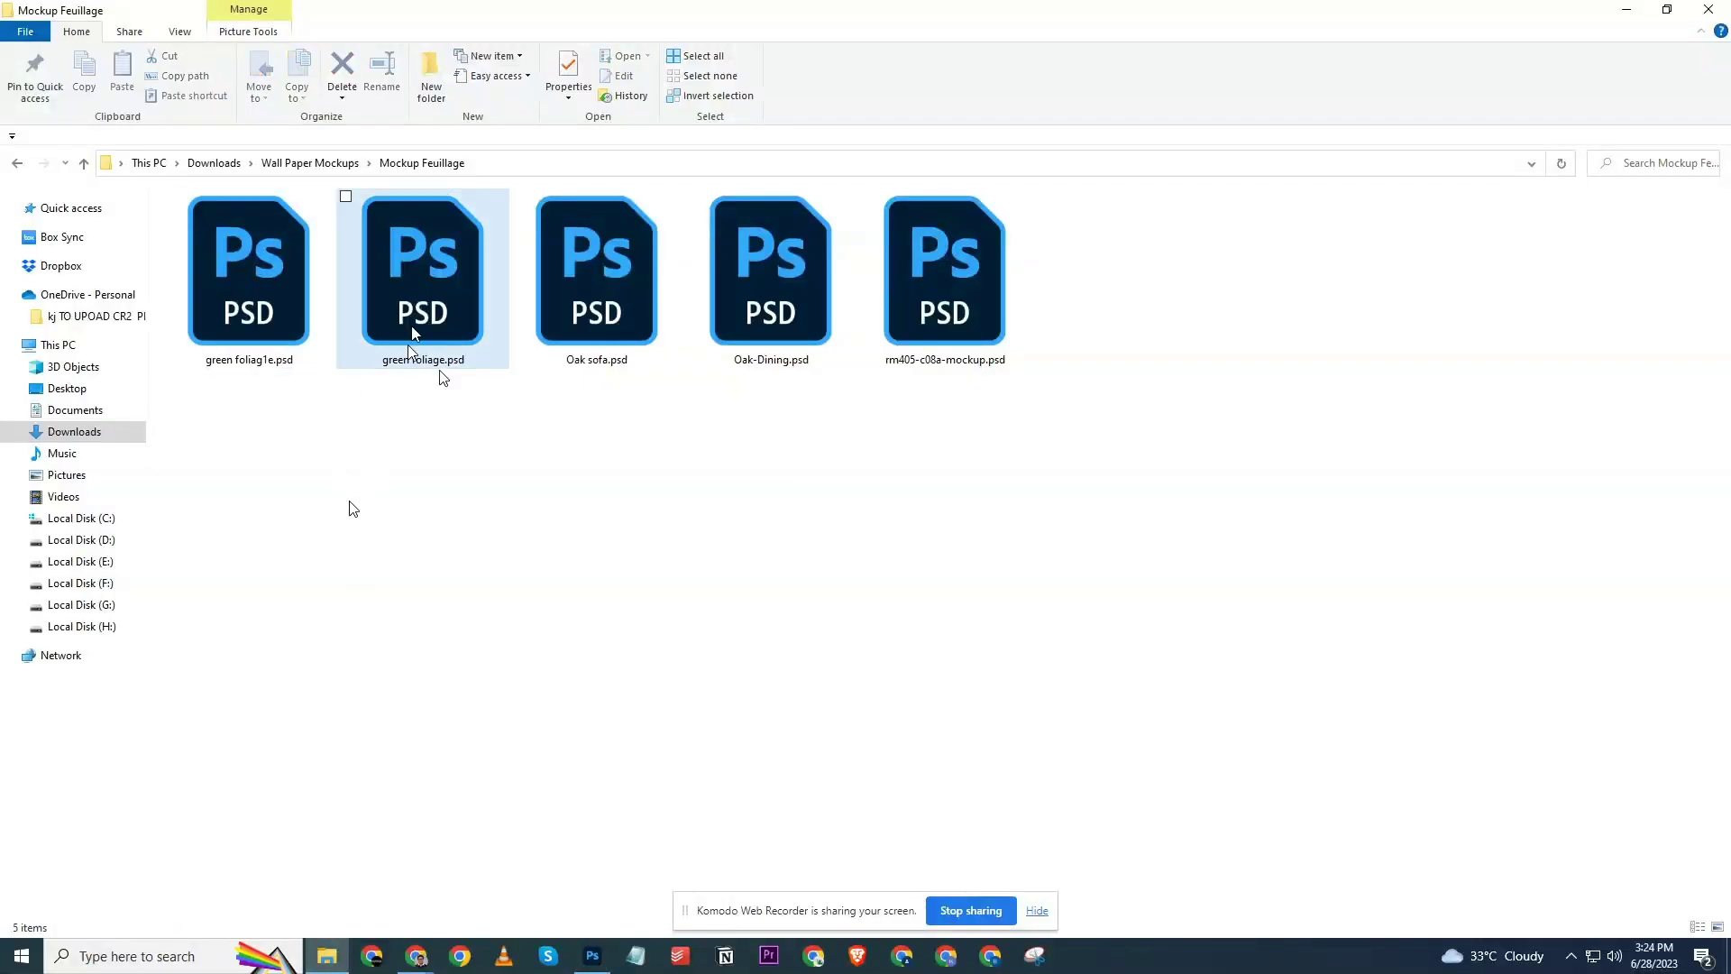
Open green foliag1e.psd and rm405-c08a-mockup.psd together in Photoshop.
{"action": "left_click", "coordinate": [240, 294]}
{"action": "left_click", "coordinate": [948, 295], "text": "ctrl"}
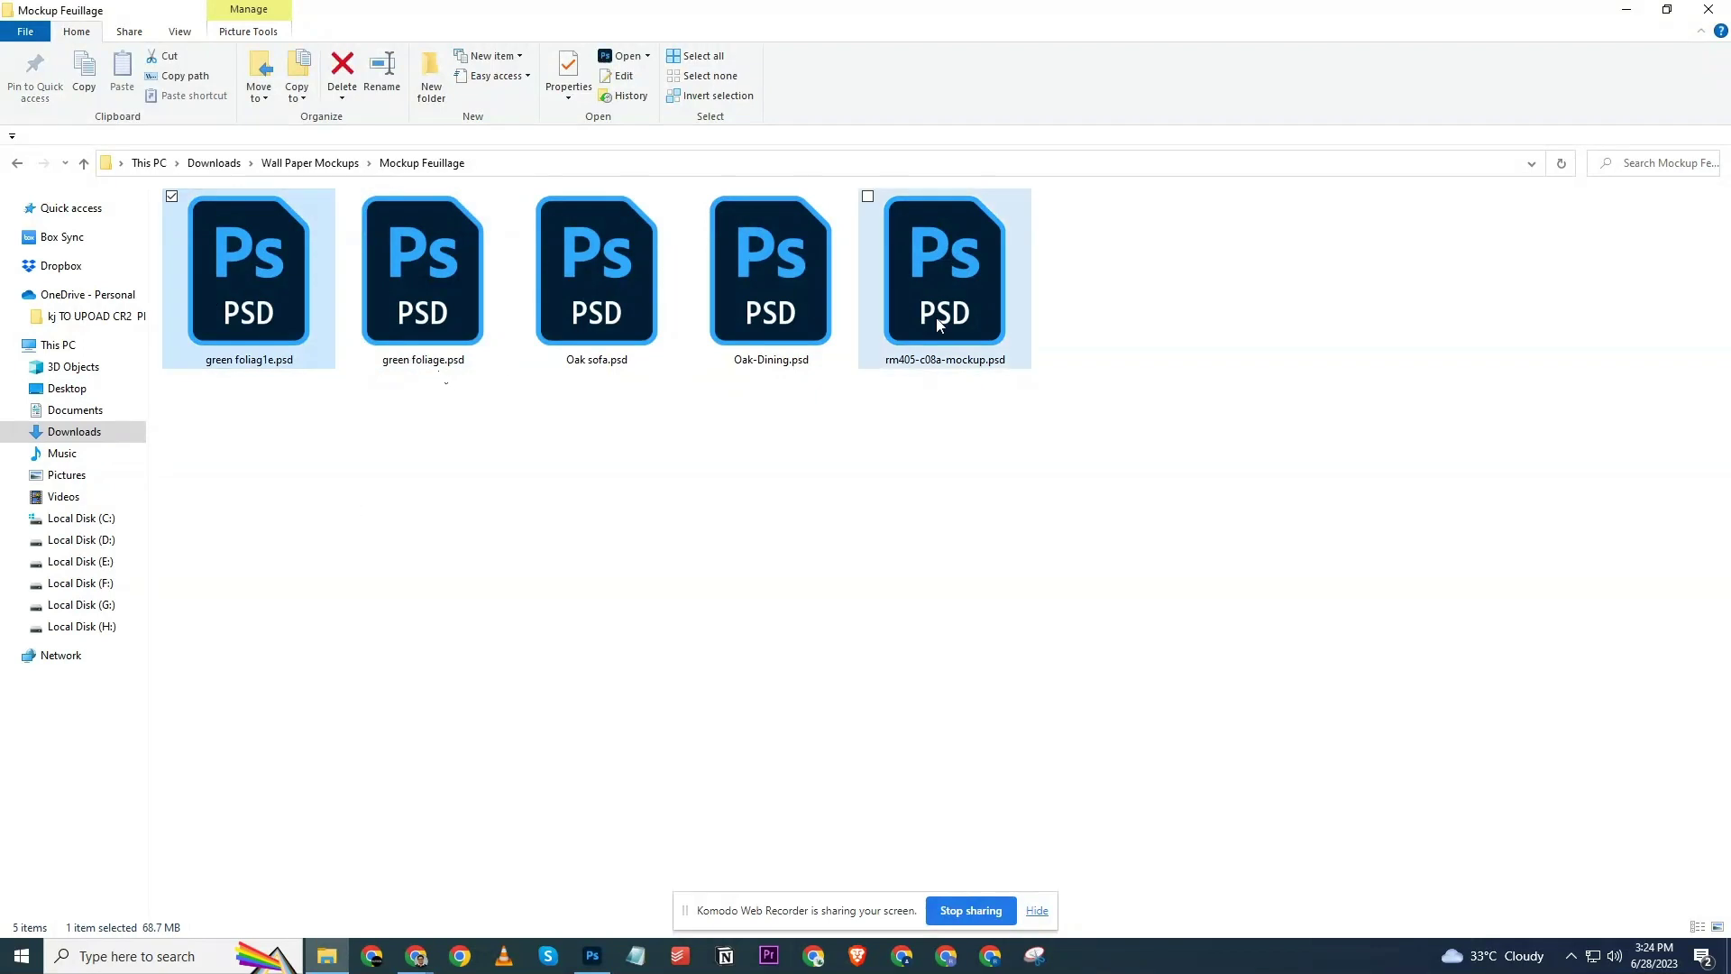
{"action": "left_click_drag", "start_coordinate": [948, 295], "coordinate": [678, 555]}
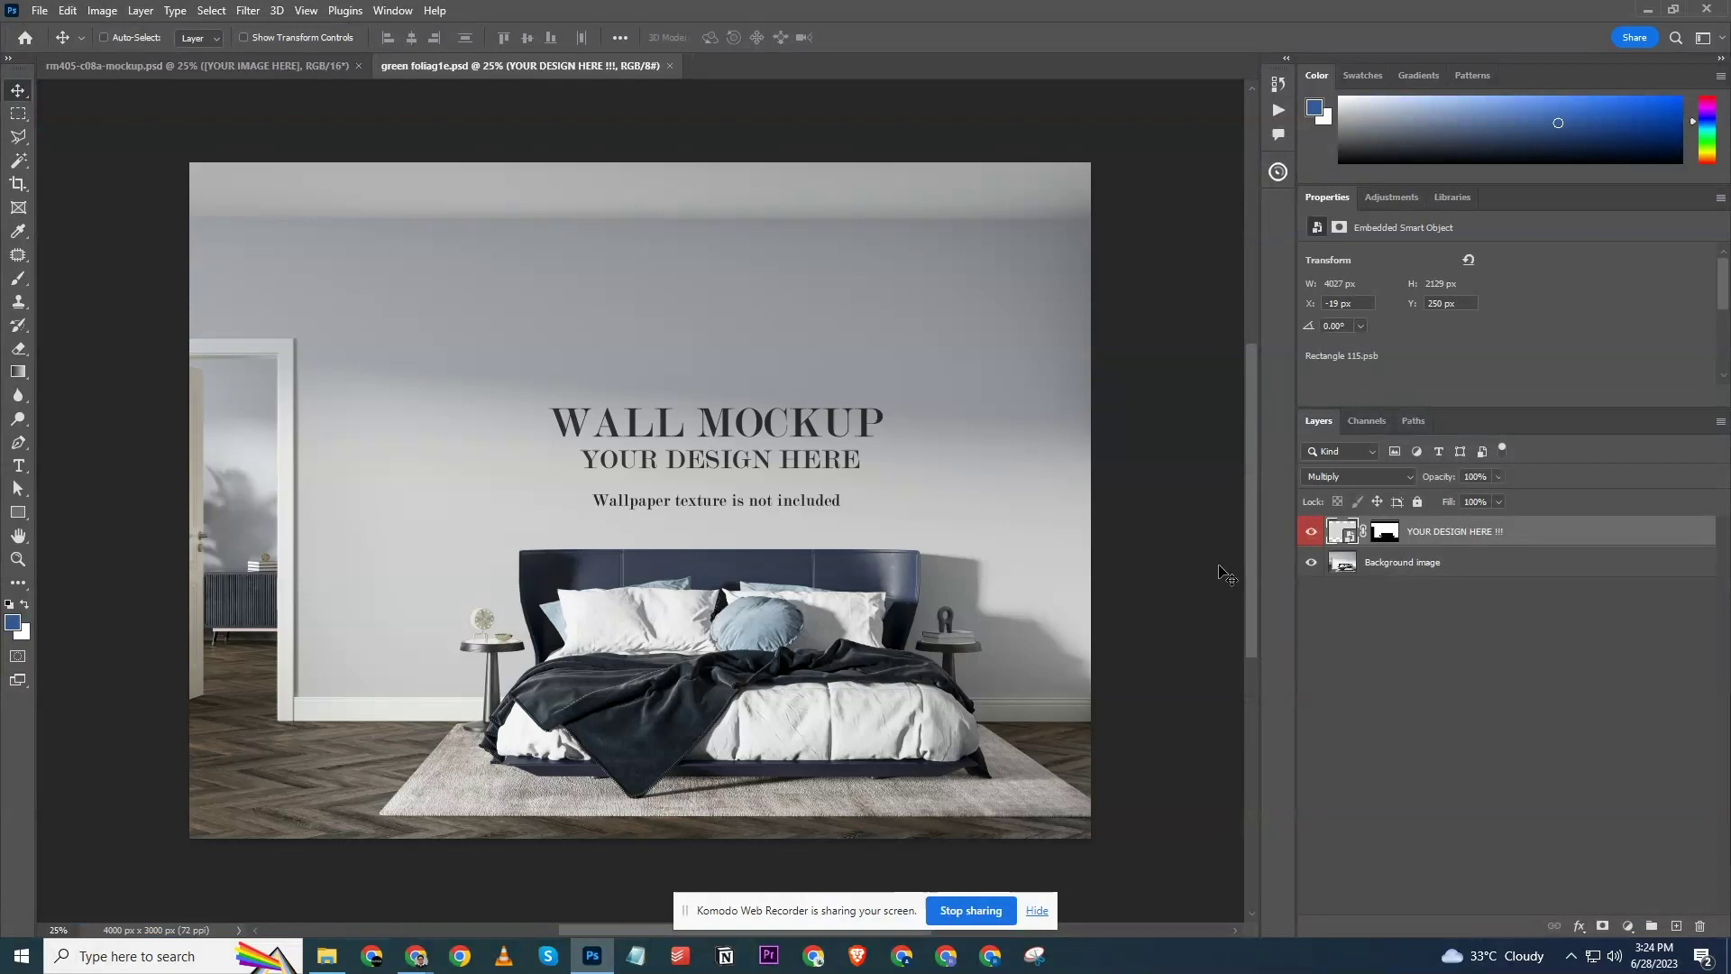
Resize the green foliag1e.psd bedroom mockup to a width of 1500 pixels, keeping its proportions.
{"action": "left_click", "coordinate": [102, 10]}
{"action": "left_click", "coordinate": [144, 146]}
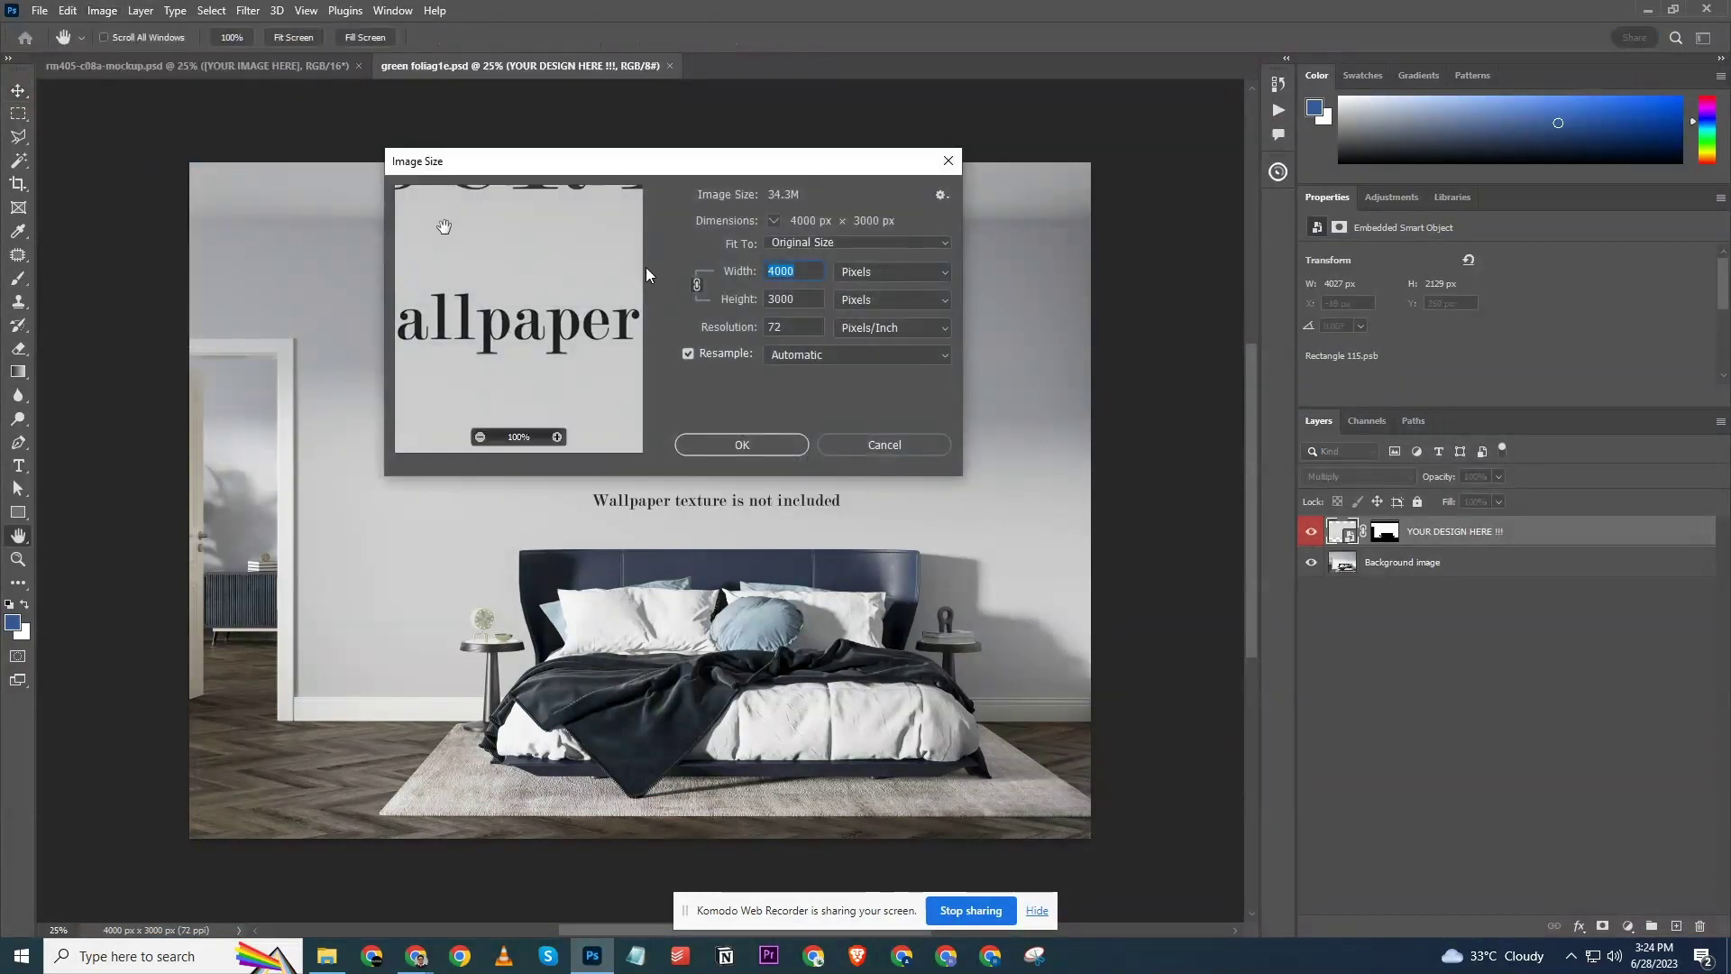
{"action": "type", "text": "1500"}
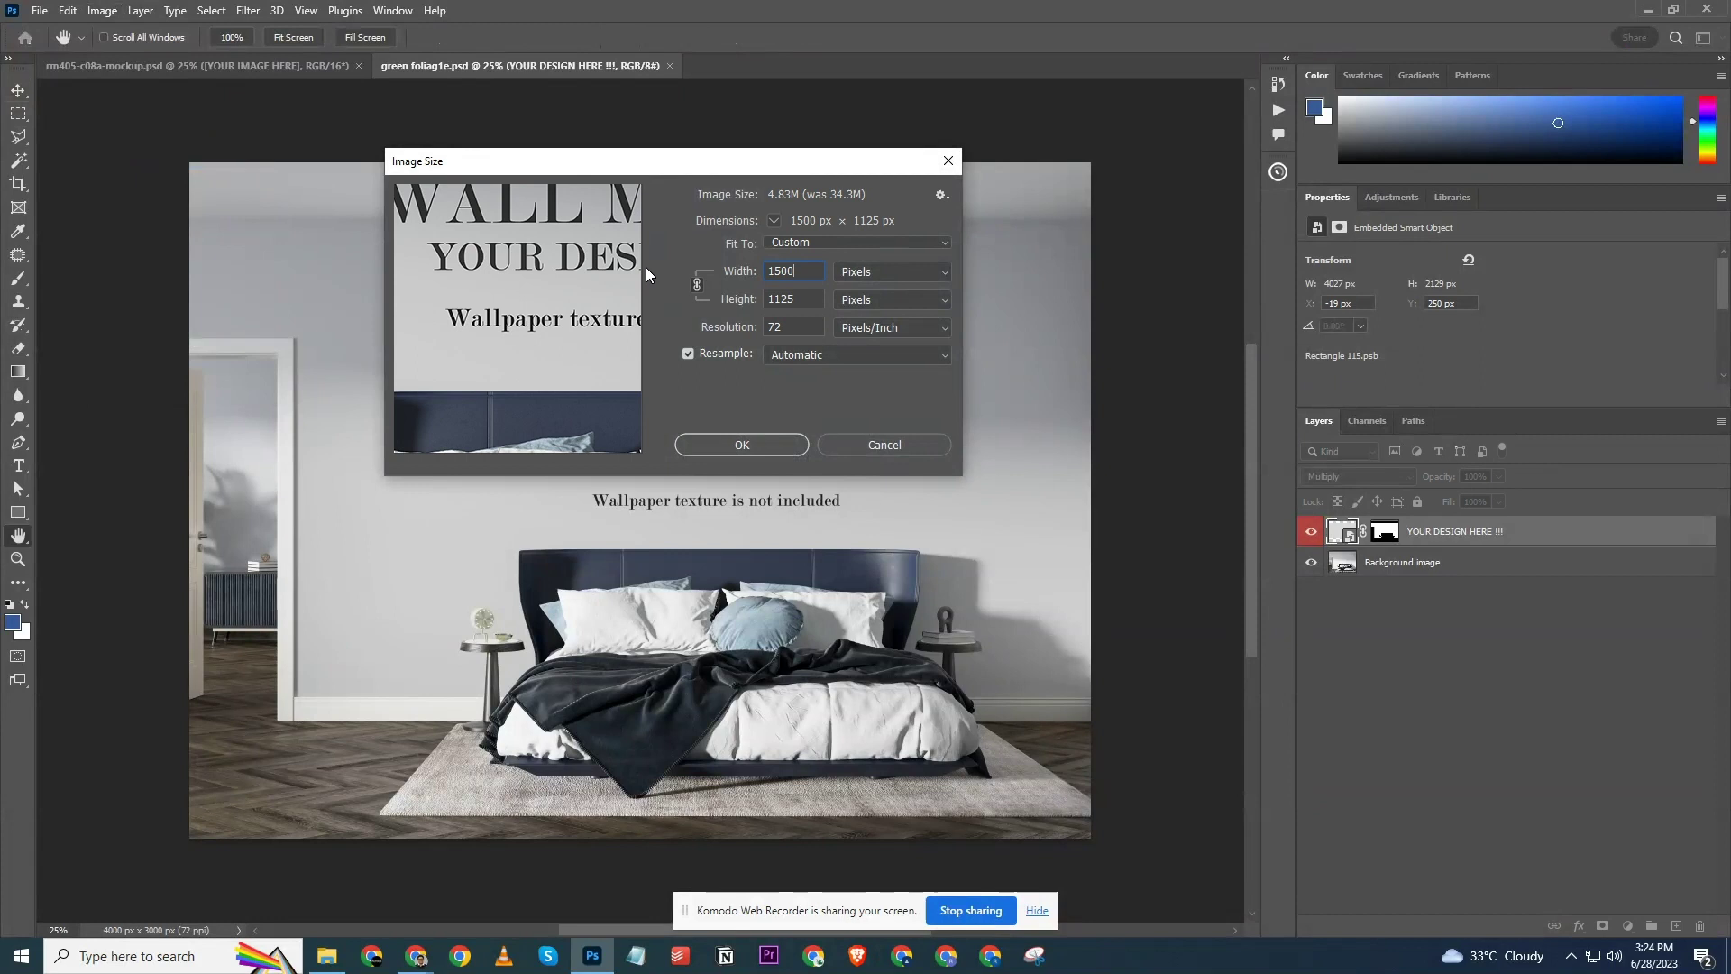
{"action": "left_click", "coordinate": [730, 444]}
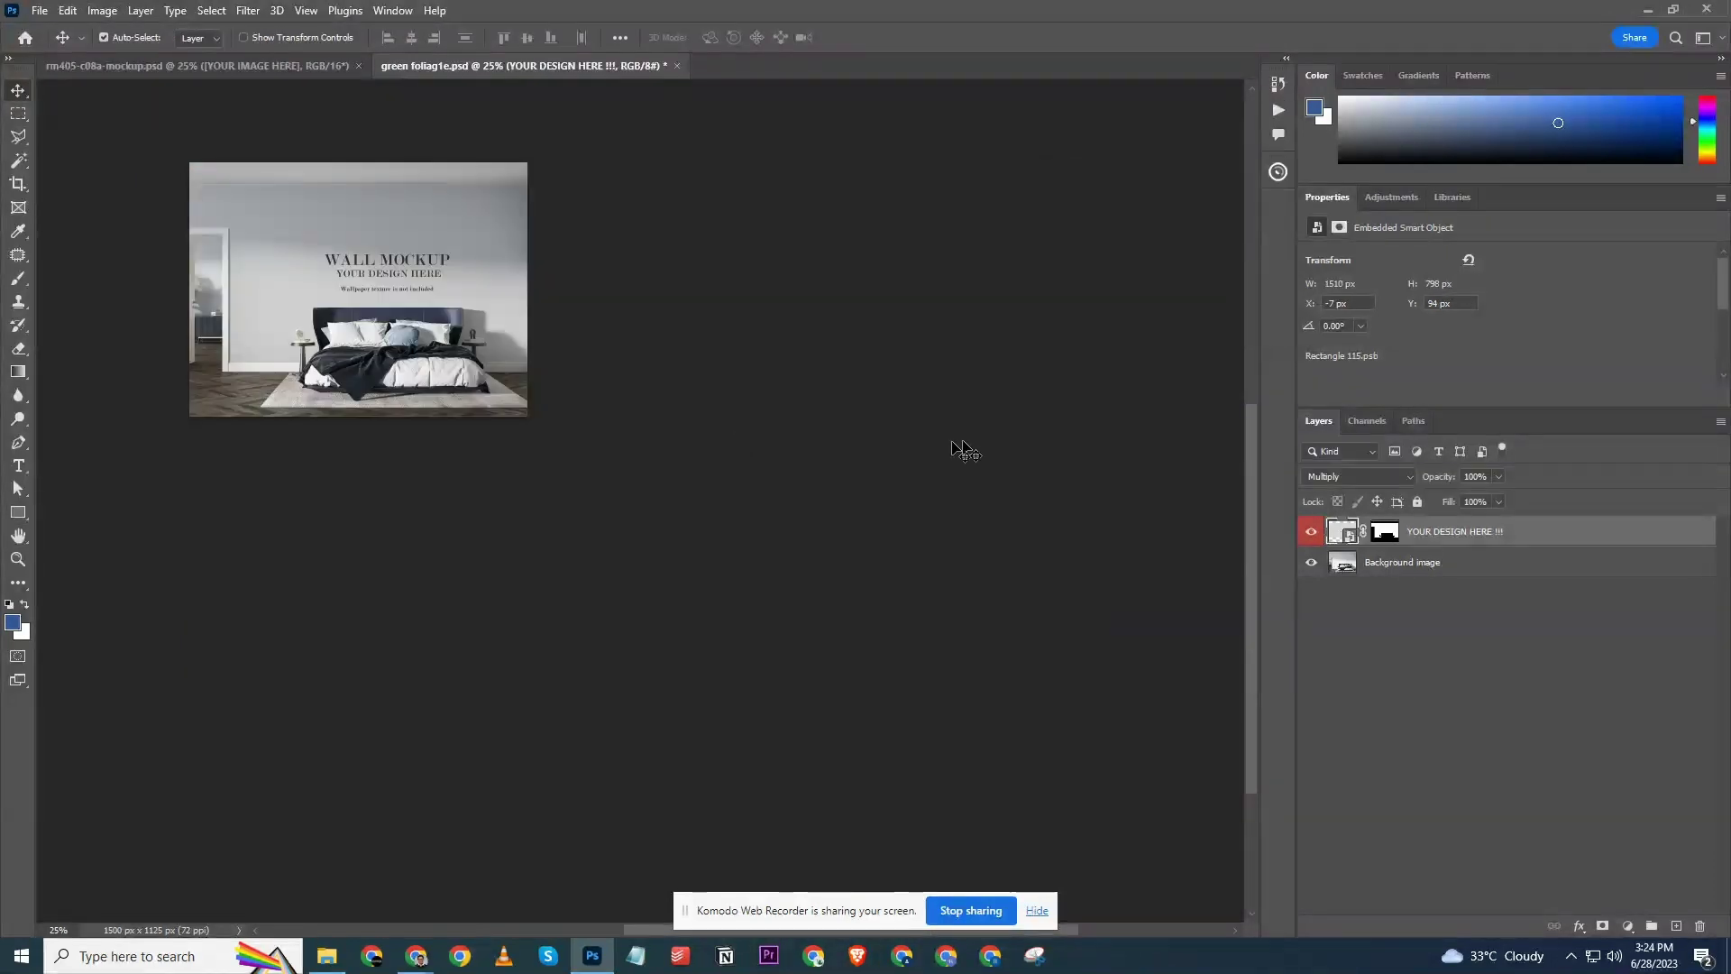
{"action": "scroll", "coordinate": [568, 361], "scroll_direction": "up", "scroll_amount": 3}
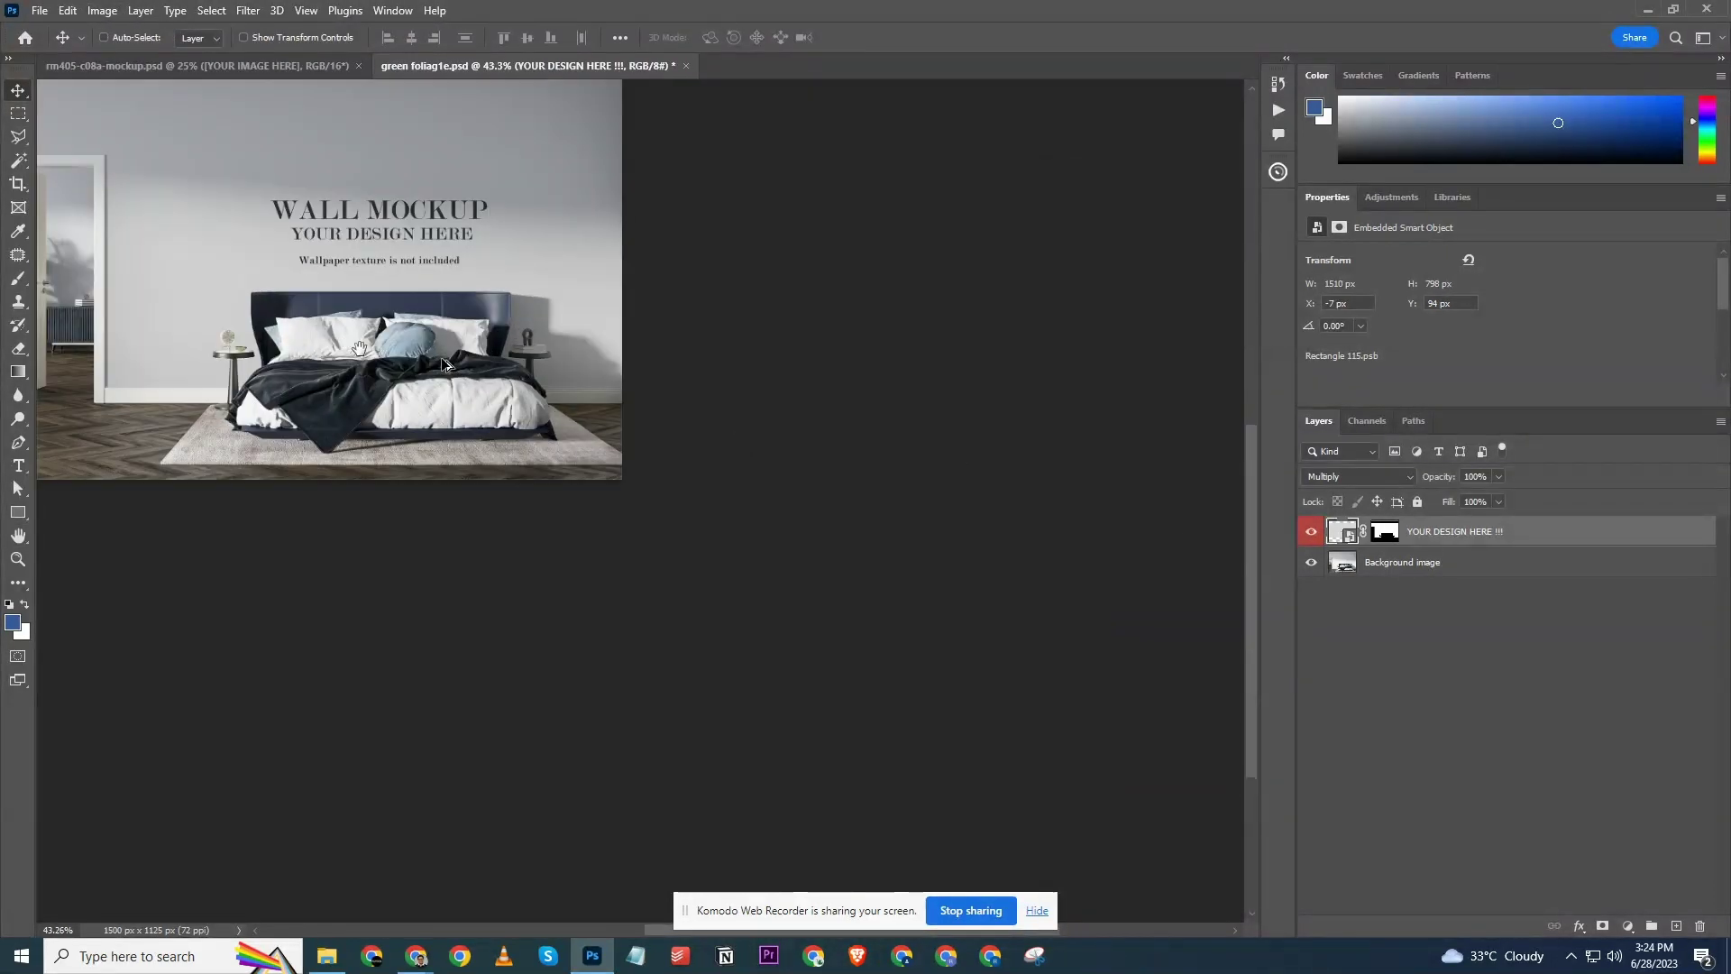
{"action": "scroll", "coordinate": [595, 435], "scroll_direction": "up", "scroll_amount": 2}
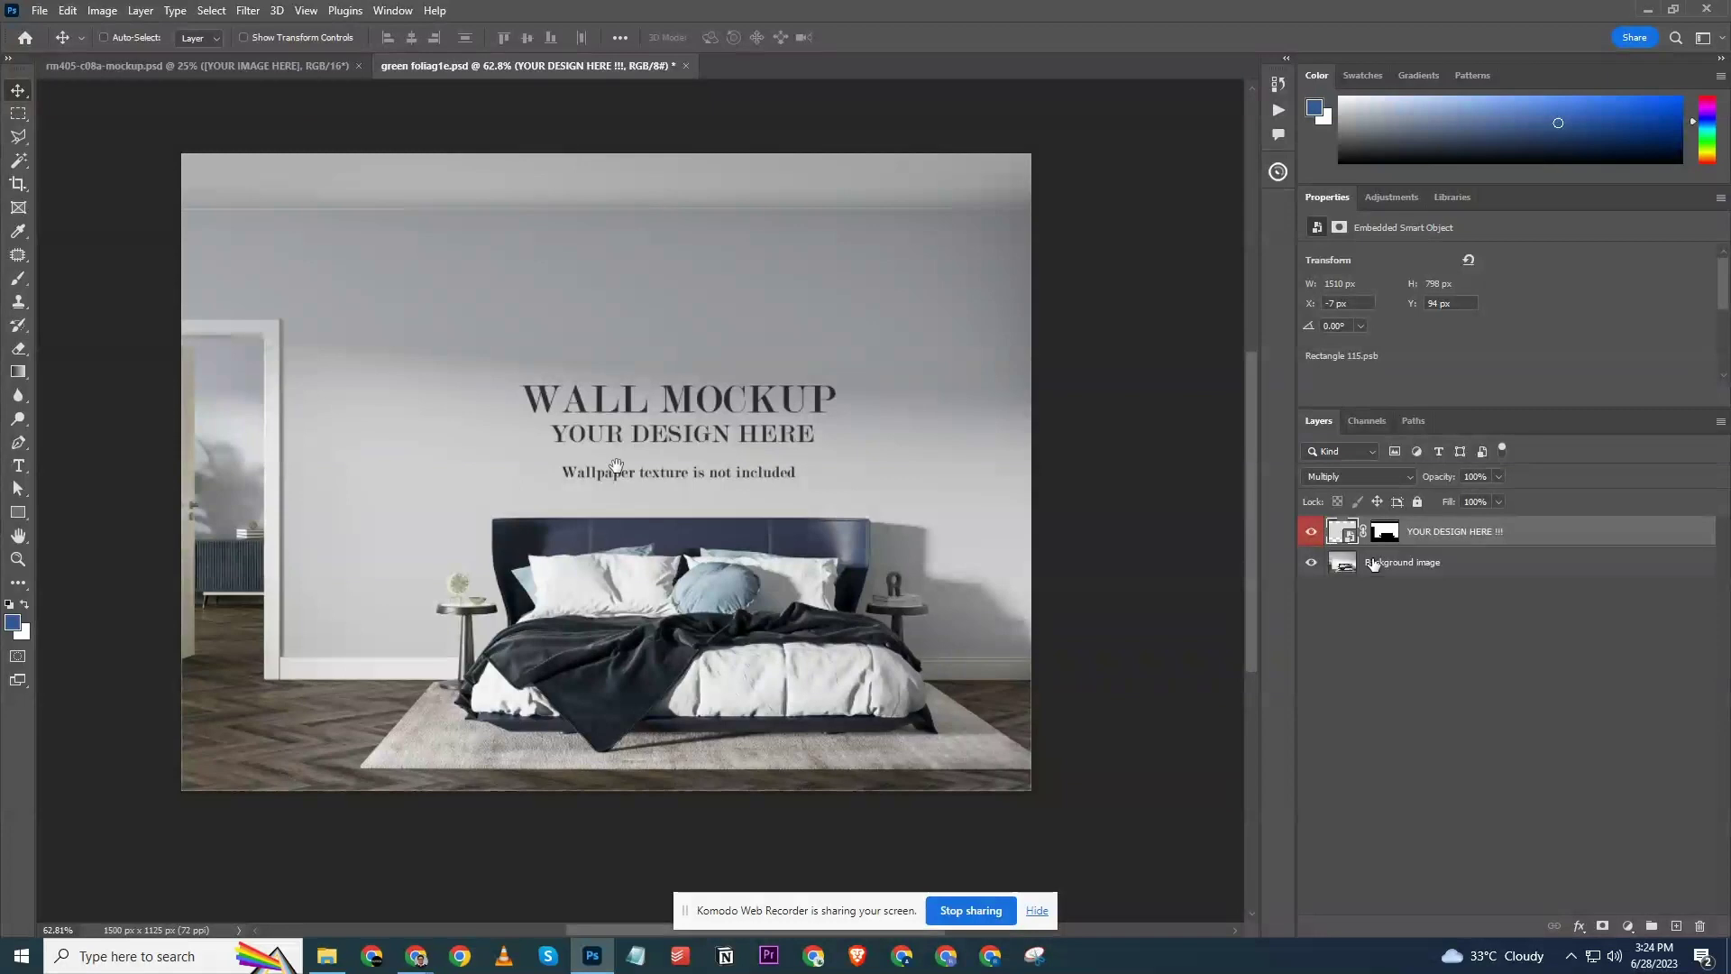
Open the wall smart object to check its contents and close it, then save and close green foliag1e.psd.
{"action": "double_click", "coordinate": [1344, 533]}
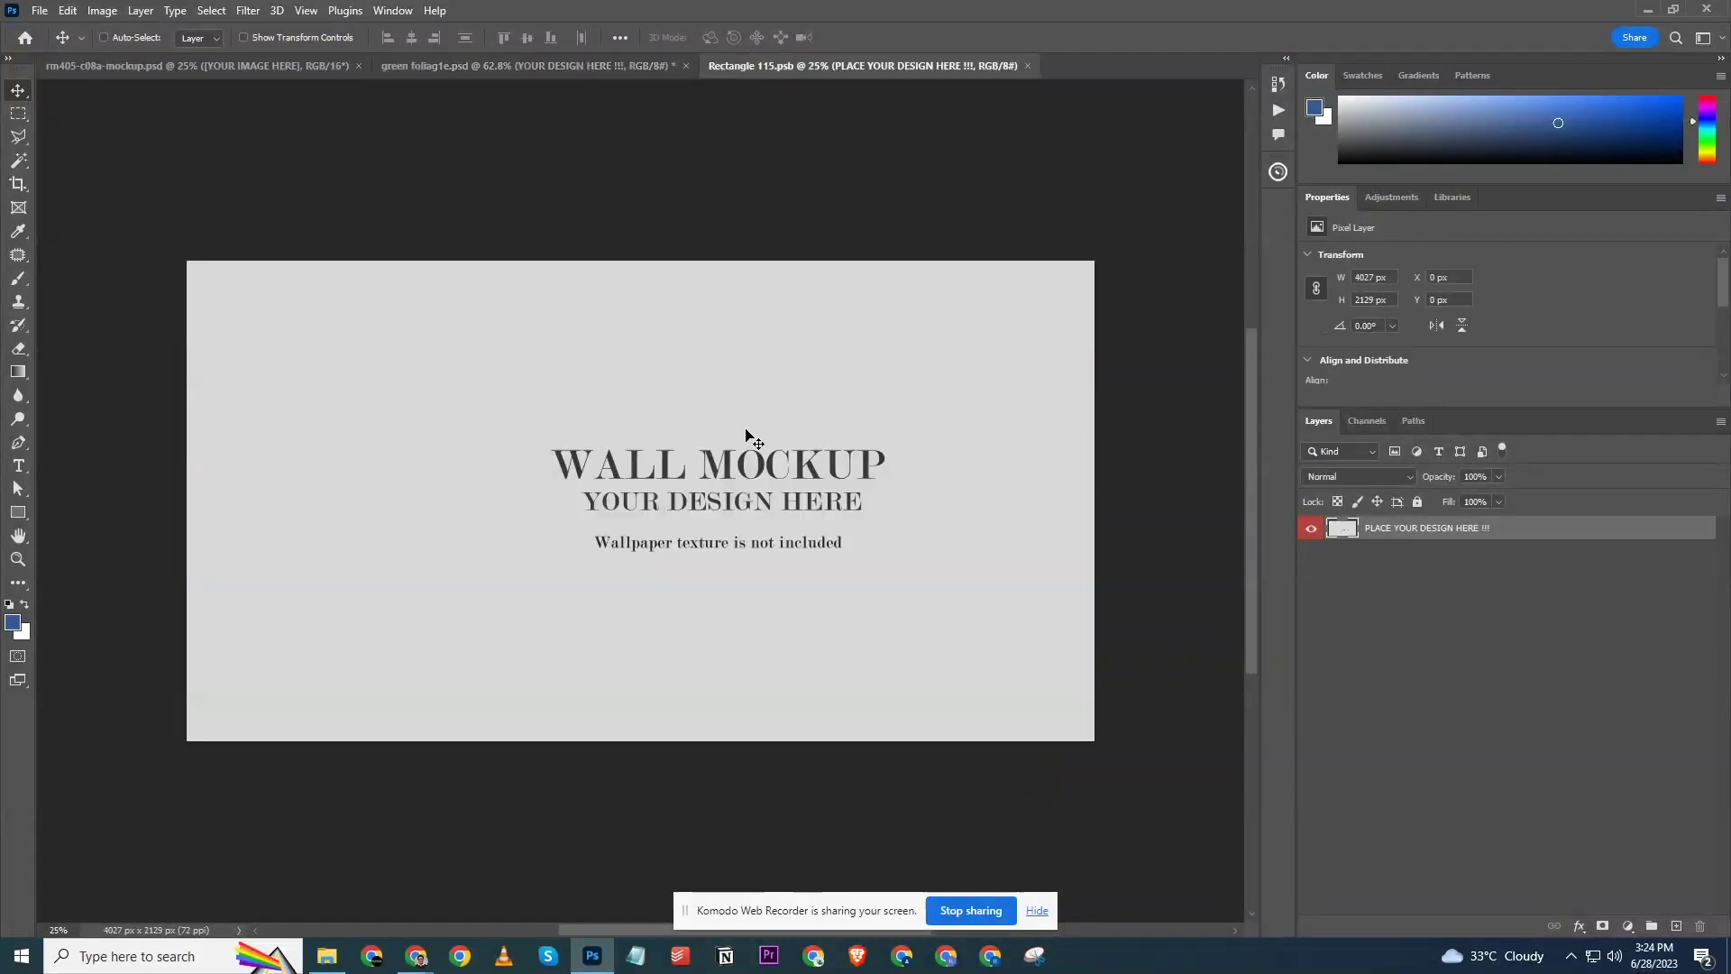
{"action": "key", "text": "ctrl"}
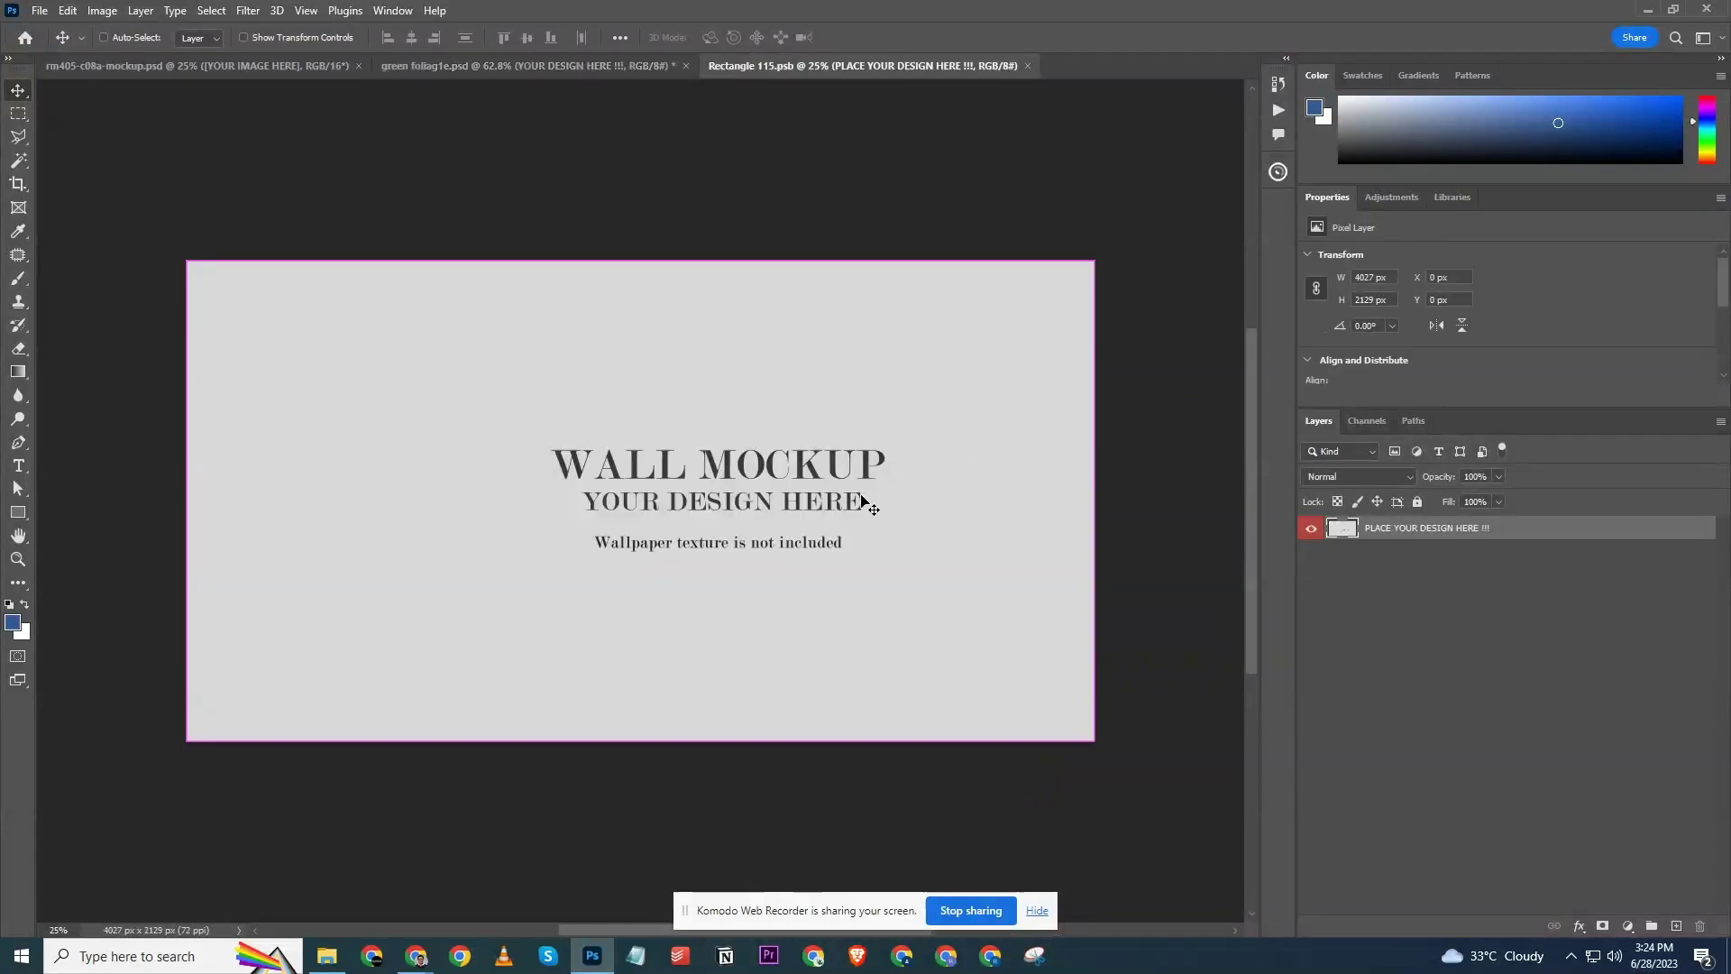
{"action": "key", "text": "ctrl+w"}
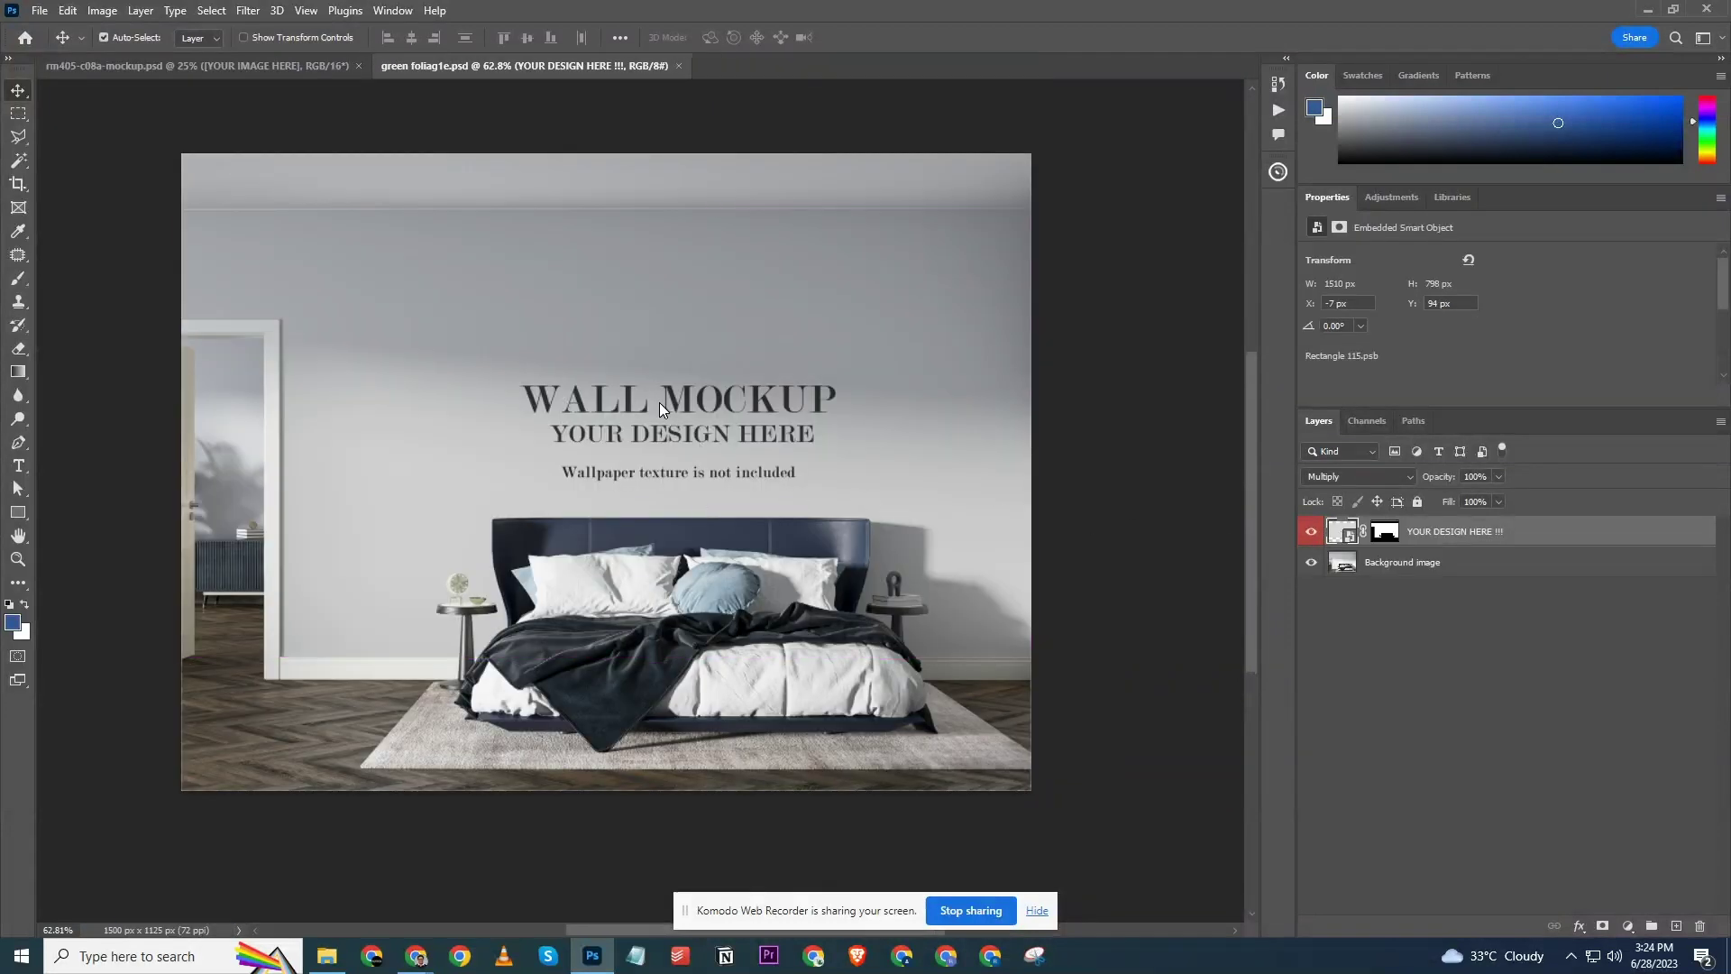
{"action": "key", "text": "ctrl+w"}
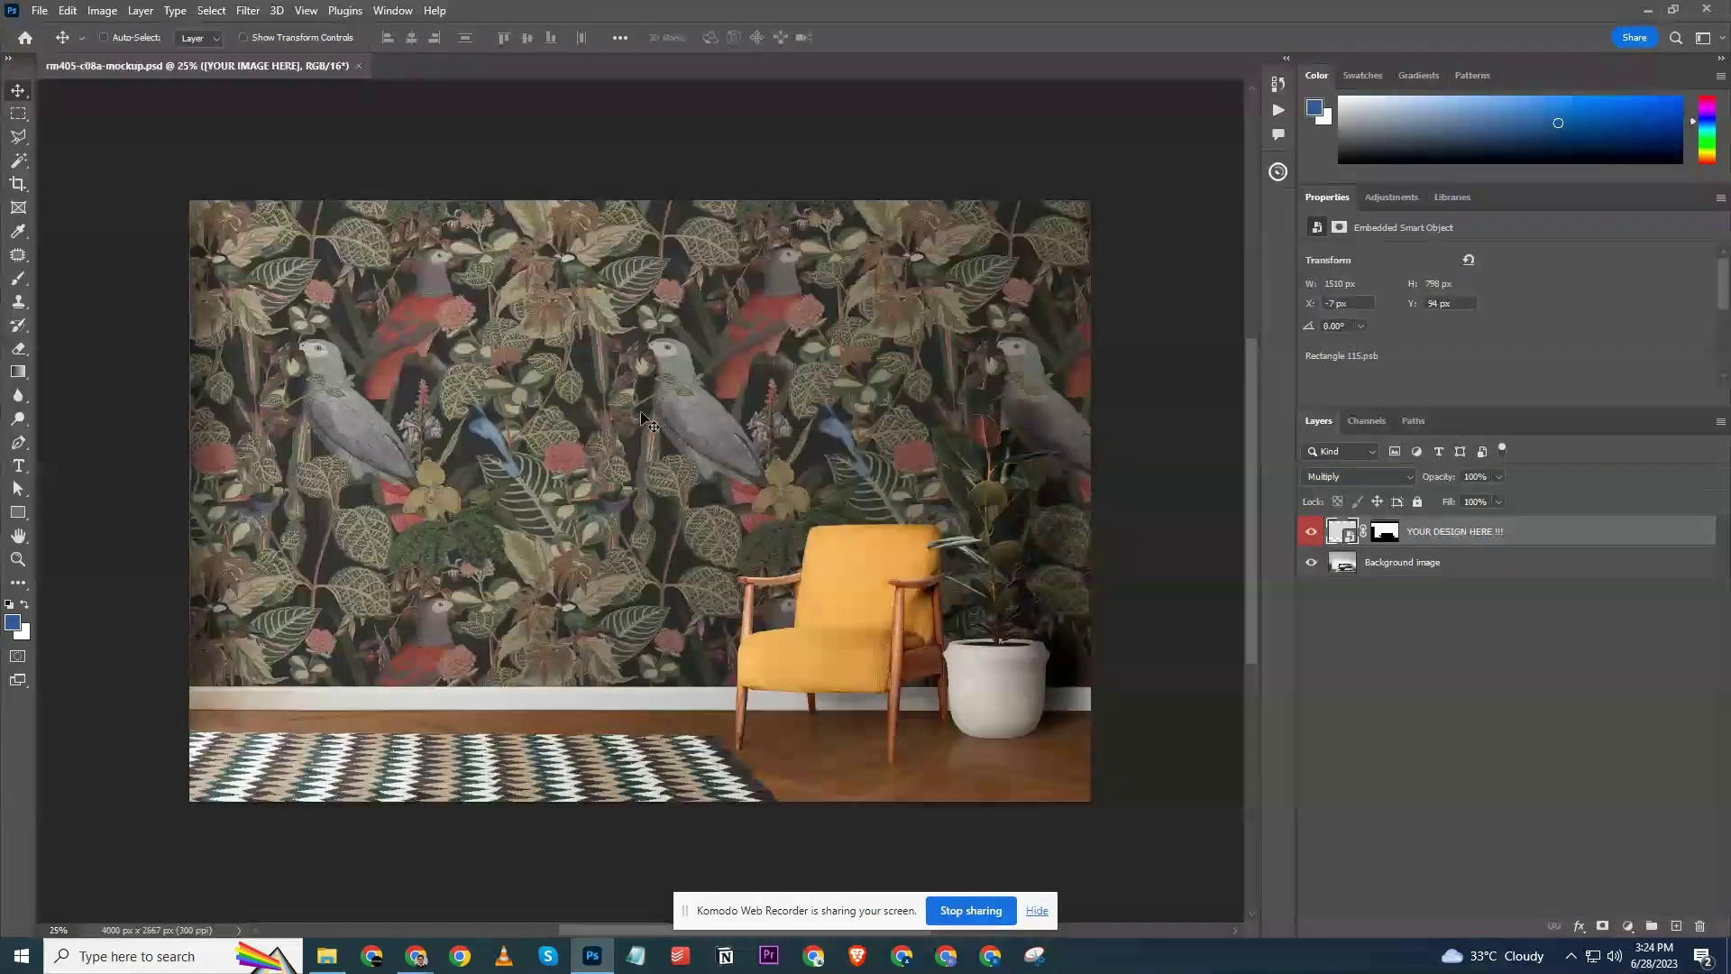
Switch to the Mockup Feuillage folder in File Explorer and rename green foliag1e.psd as blue bed.psd.
{"action": "left_click", "coordinate": [326, 955]}
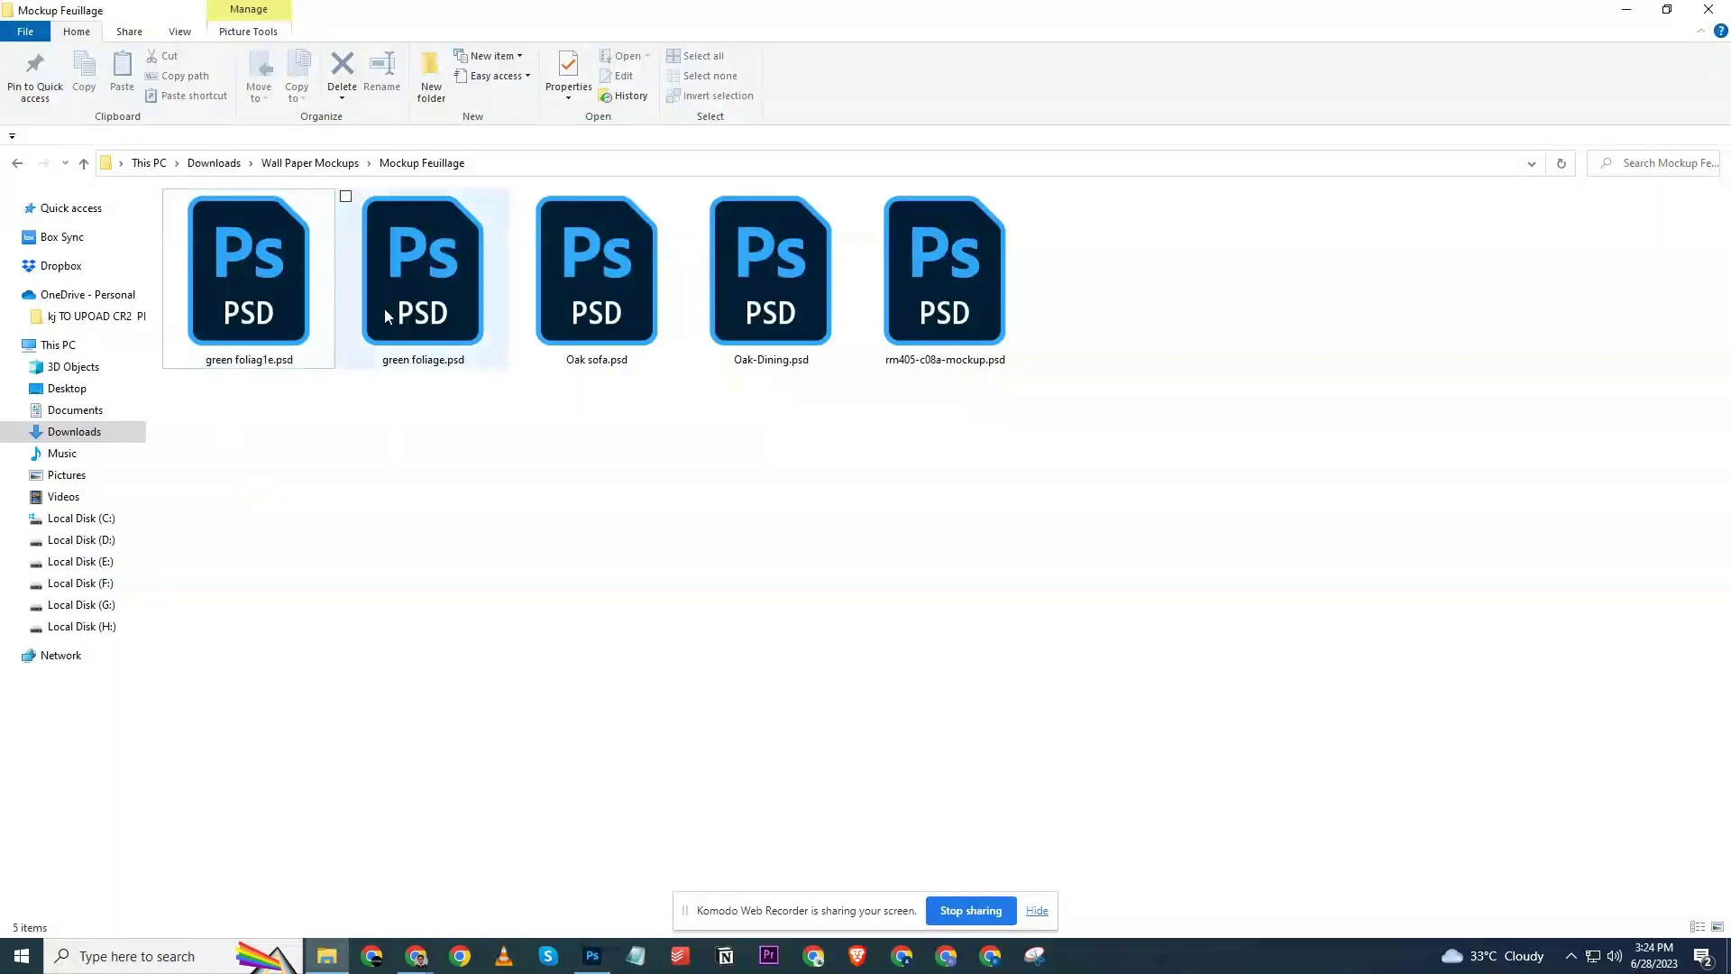
{"action": "left_click", "coordinate": [592, 955]}
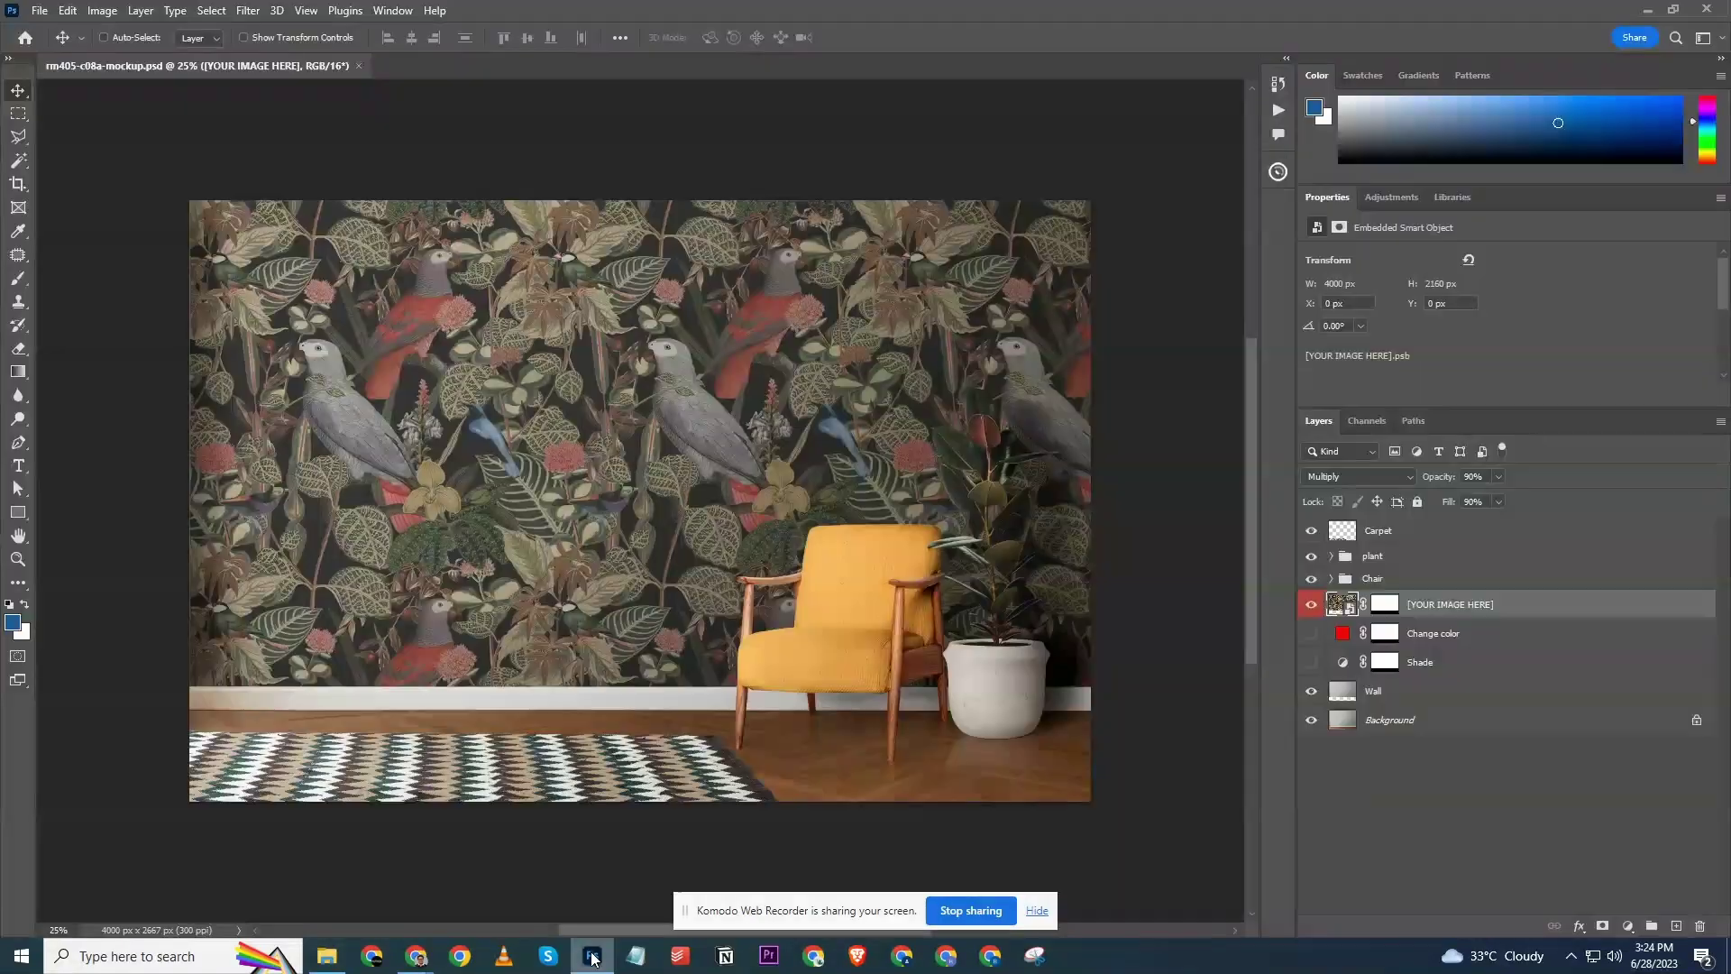
{"action": "left_click", "coordinate": [593, 956]}
{"action": "left_click", "coordinate": [266, 309]}
{"action": "key", "text": "F2"}
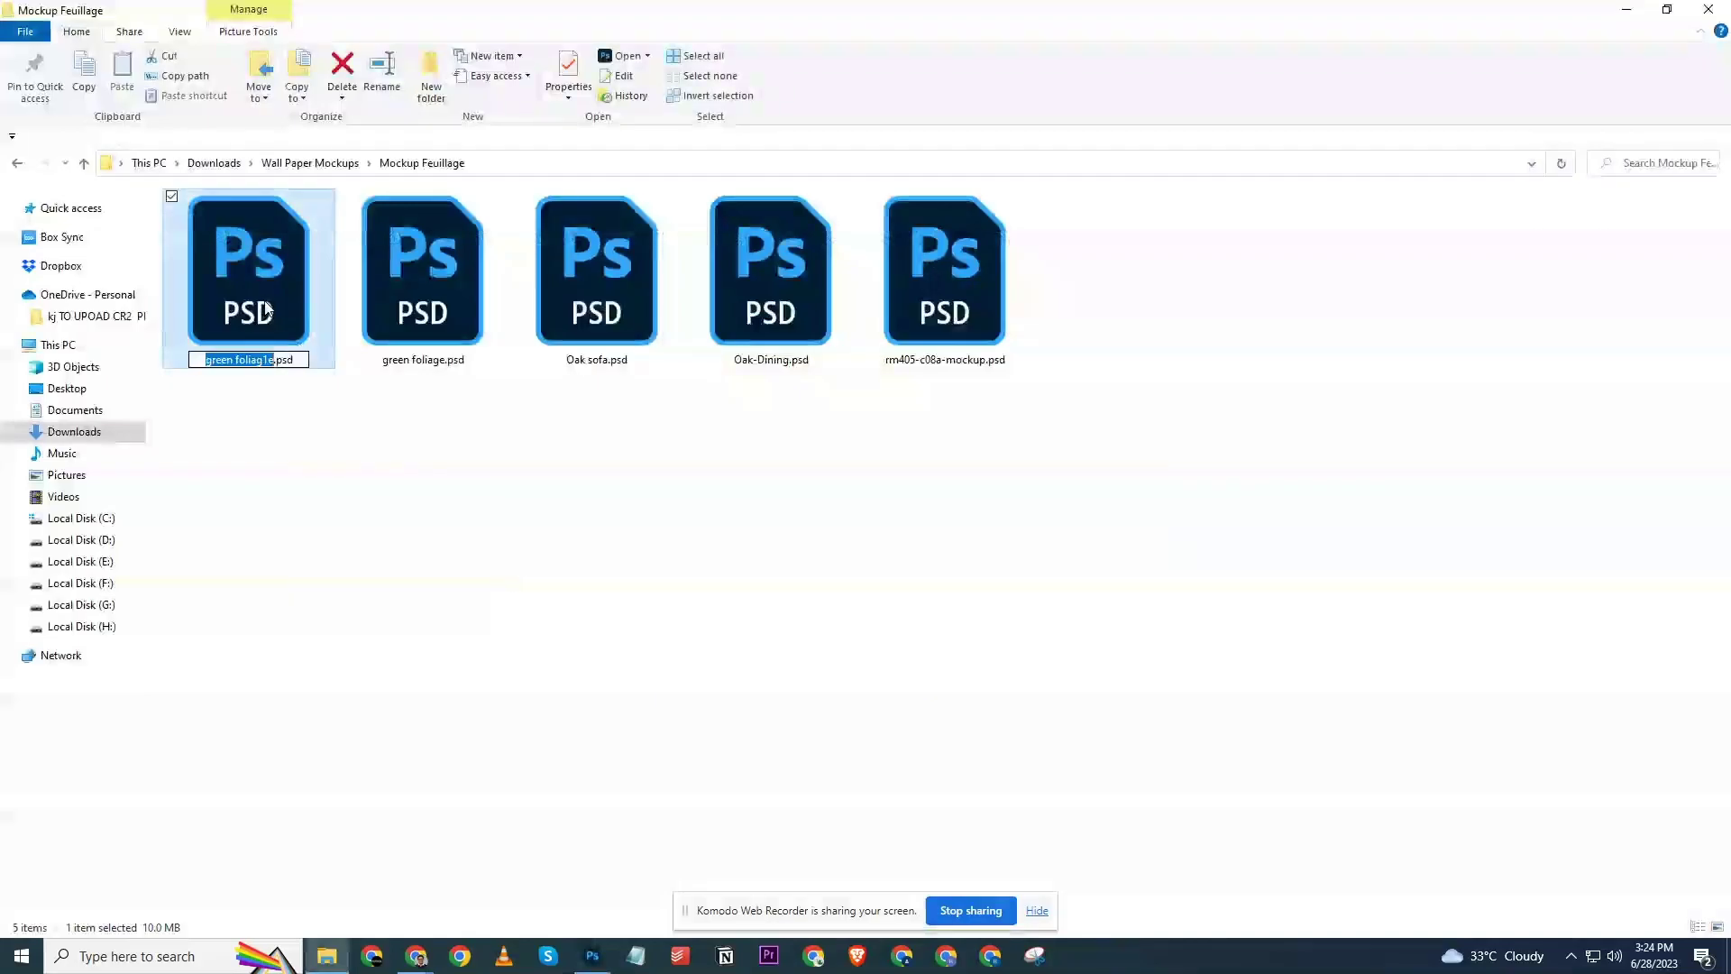
{"action": "type", "text": "blue fu"}
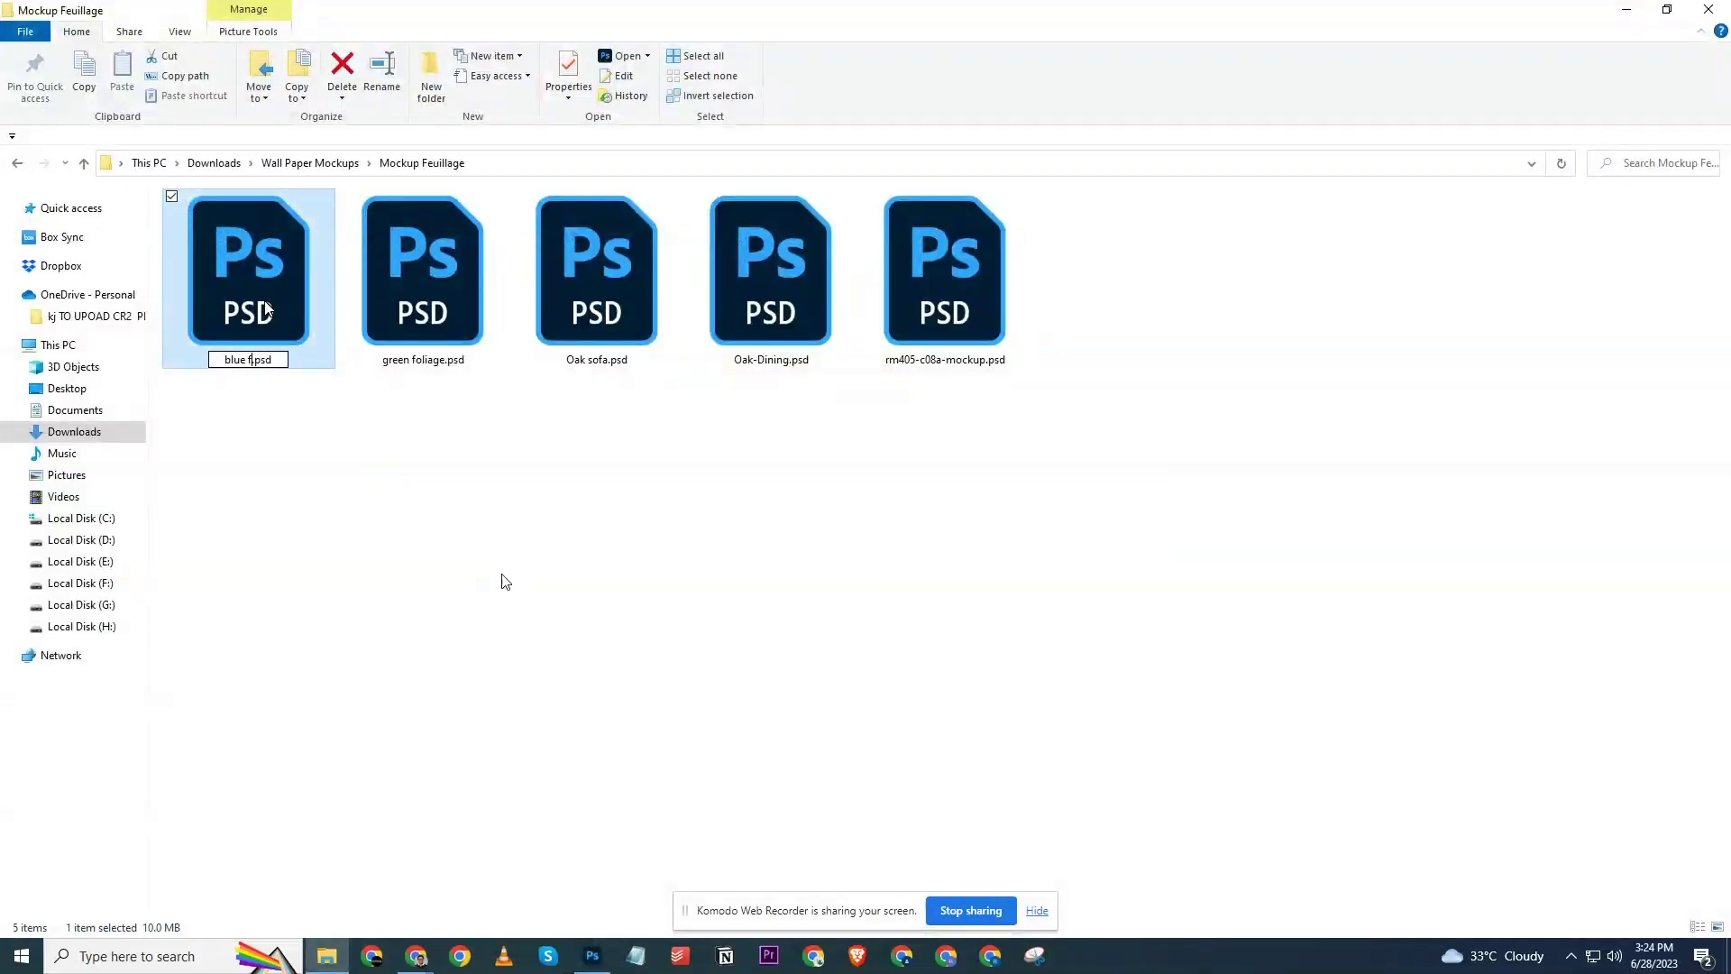
{"action": "key", "text": "BackSpace"}
{"action": "key", "text": "BackSpace"}
{"action": "type", "text": "bed"}
{"action": "key", "text": "Return"}
Back in Photoshop, toggle the visibility of the [YOUR IMAGE HERE] and Carpet layers to check what each one covers.
{"action": "left_click", "coordinate": [593, 956]}
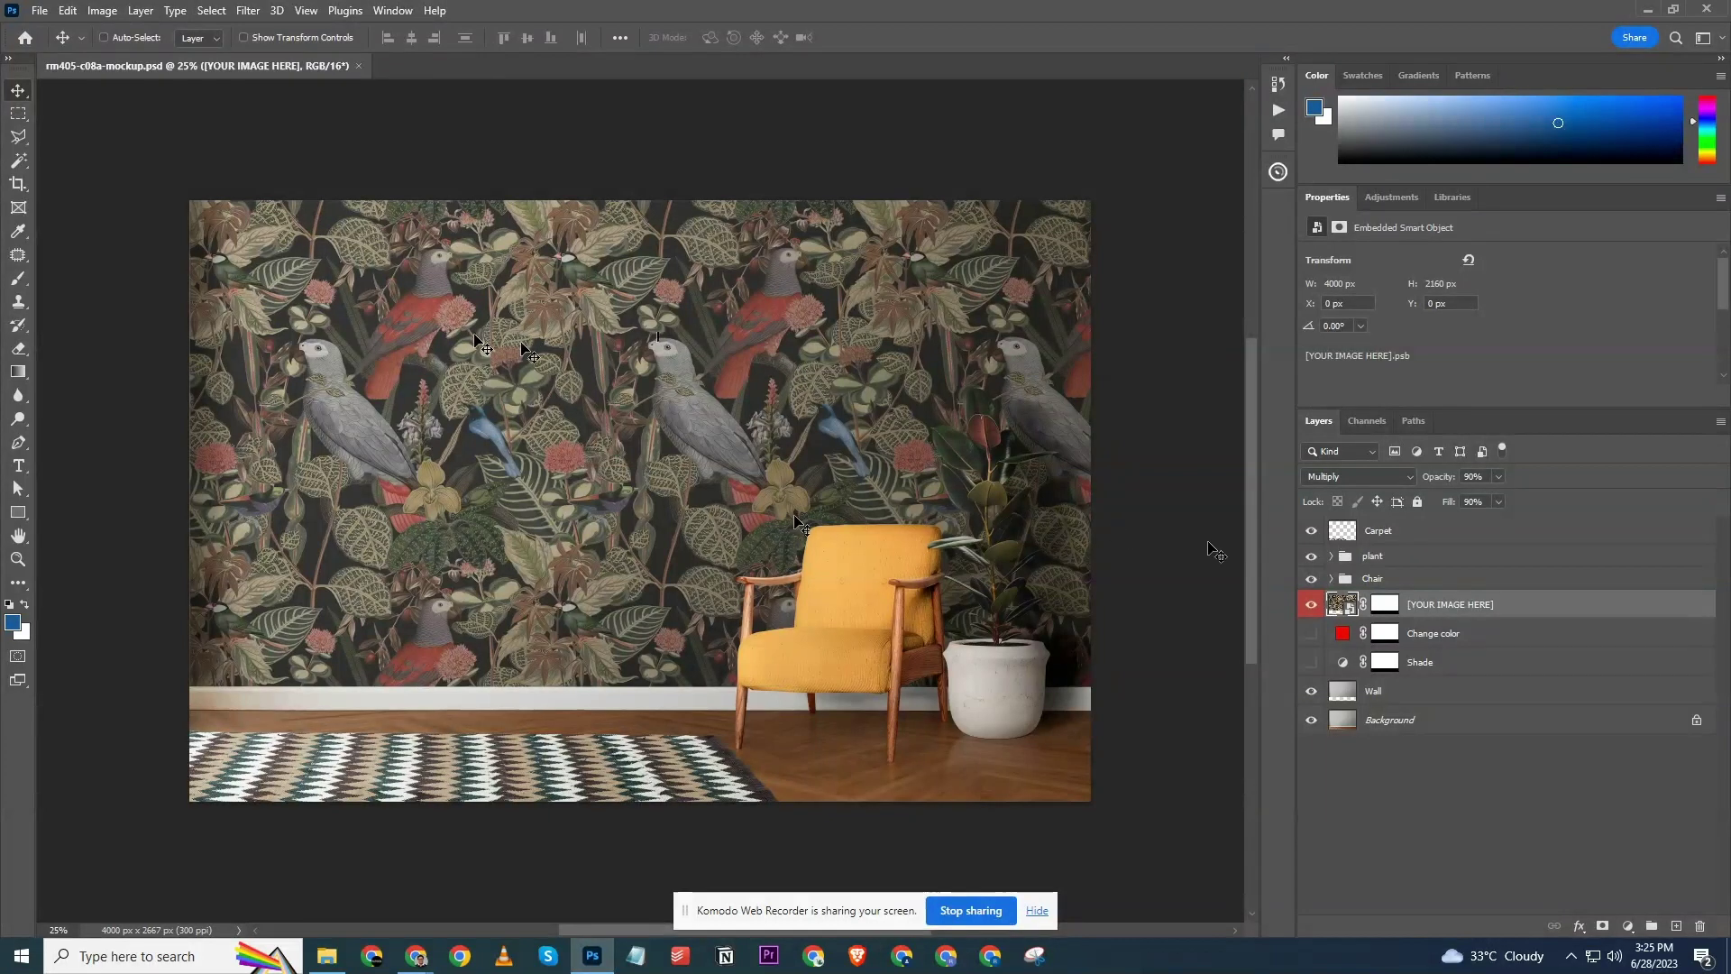
{"action": "left_click", "coordinate": [1310, 604]}
{"action": "left_click", "coordinate": [1311, 603]}
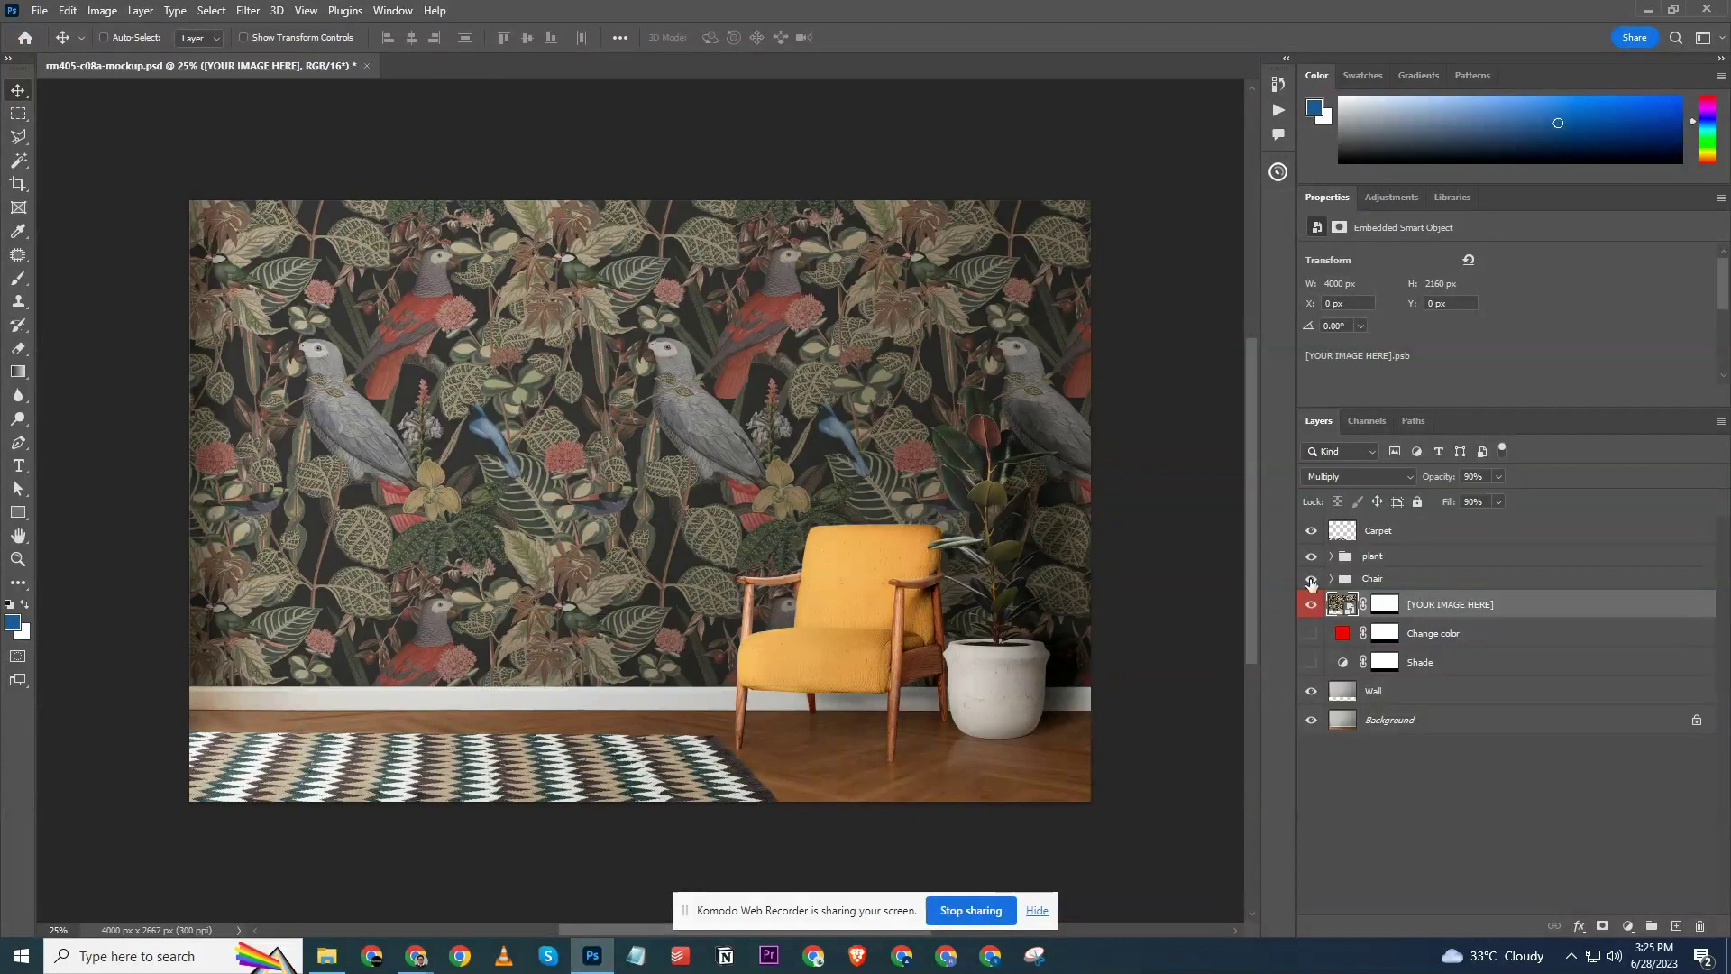
{"action": "left_click", "coordinate": [1310, 530]}
{"action": "left_click", "coordinate": [1311, 530]}
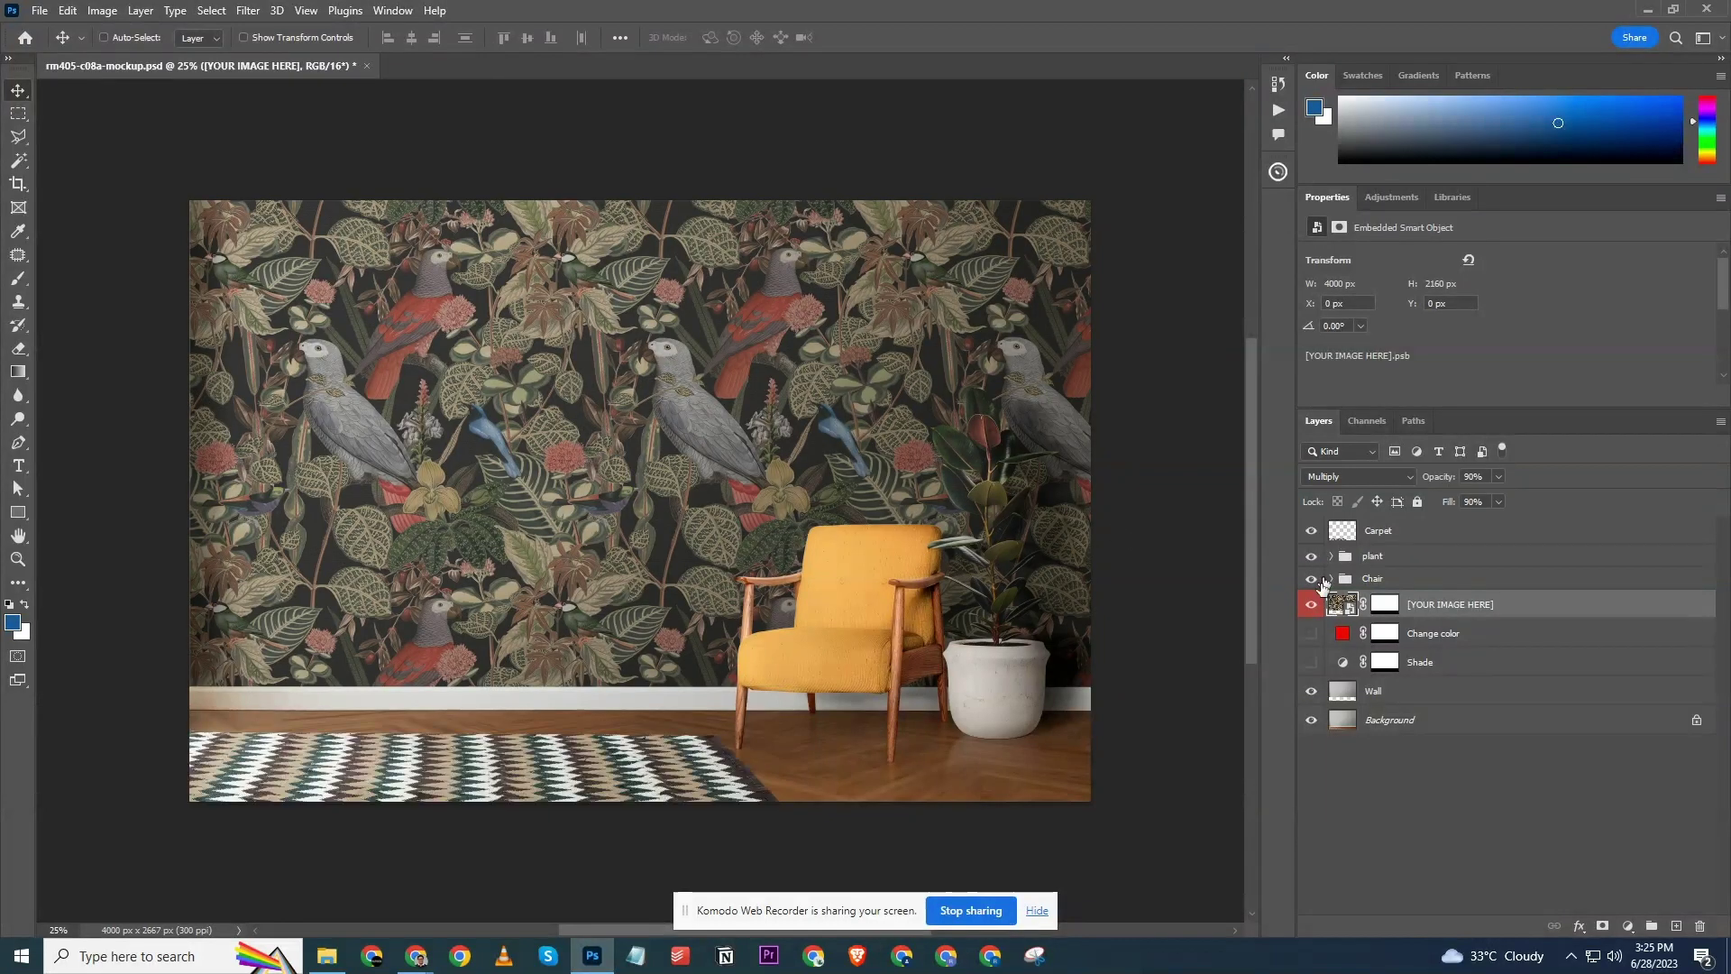
{"action": "left_click", "coordinate": [1313, 604]}
{"action": "left_click", "coordinate": [1312, 603]}
{"action": "left_click", "coordinate": [1312, 604]}
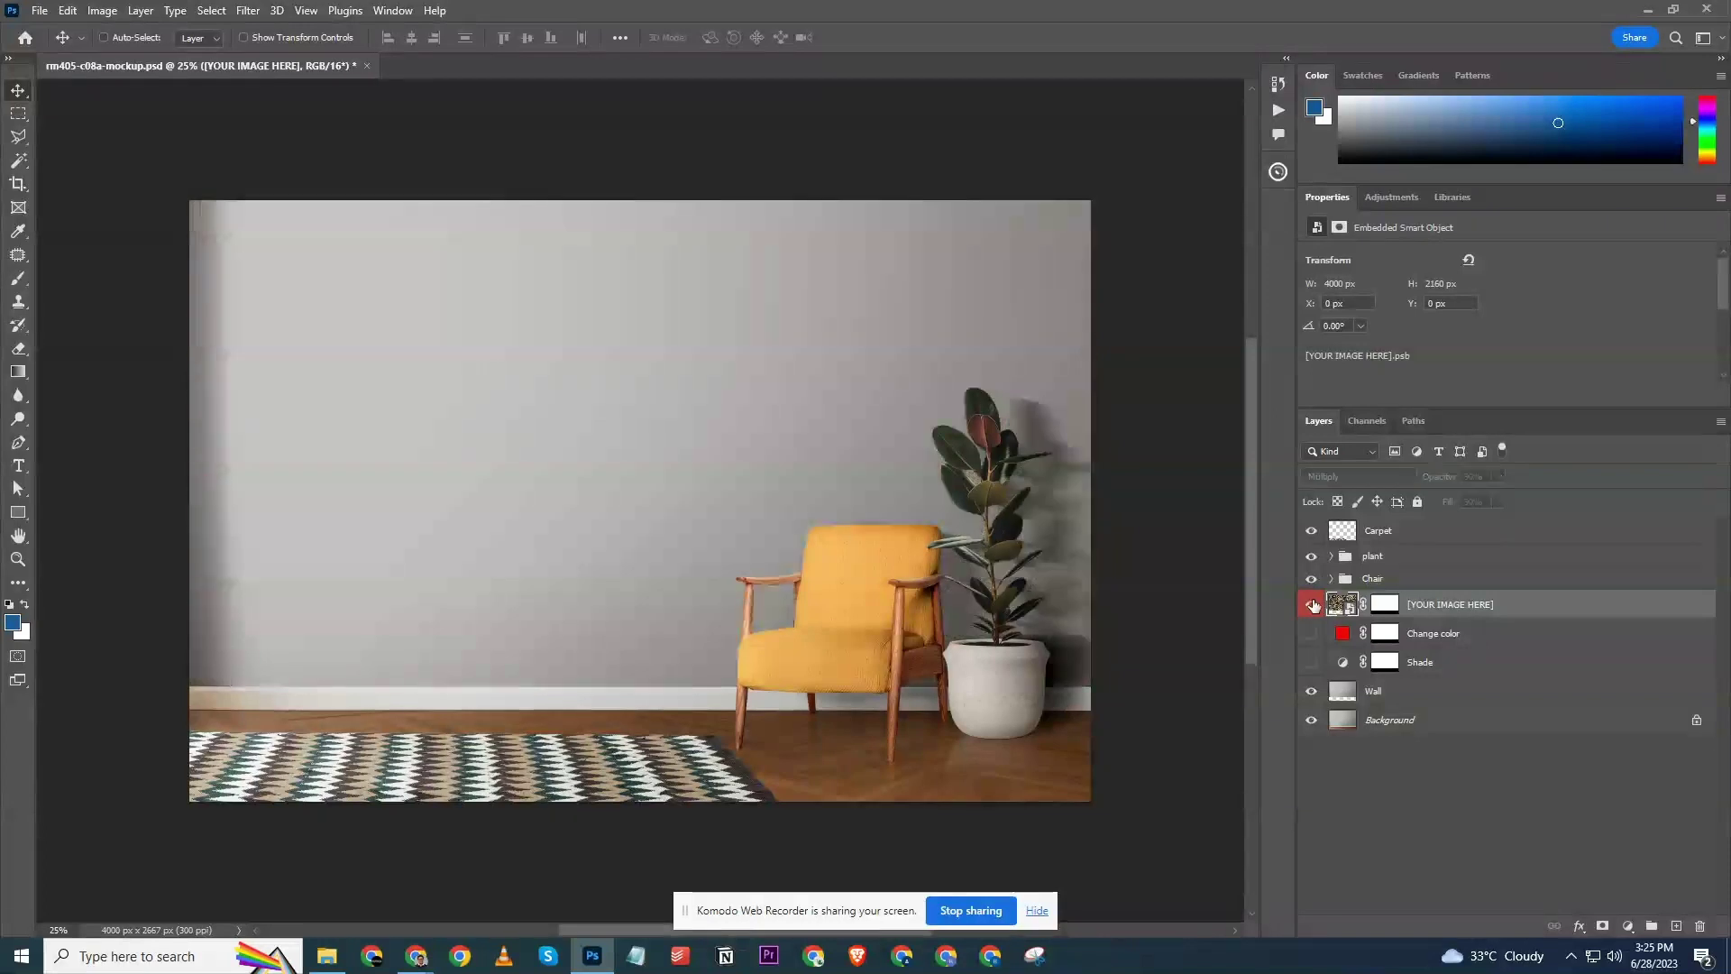
{"action": "left_click", "coordinate": [1313, 604]}
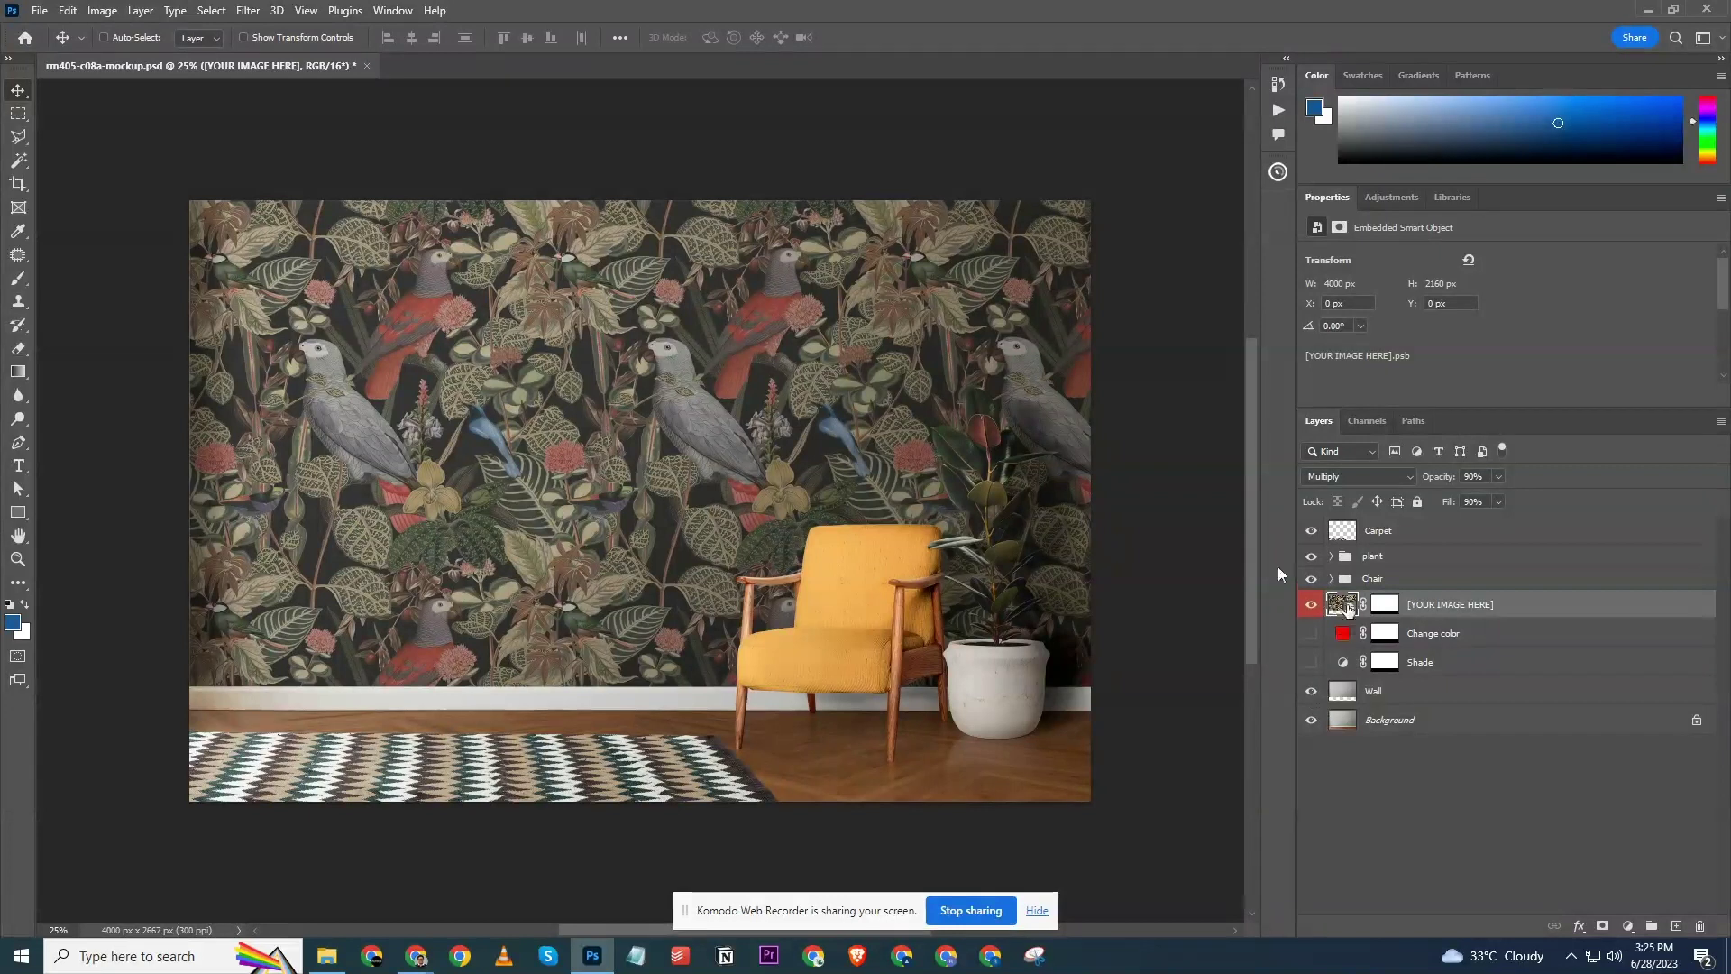
Open the [YOUR IMAGE HERE] smart object and move its Background layer out of the [PLACE HOLDER] group, above it.
{"action": "double_click", "coordinate": [1345, 605]}
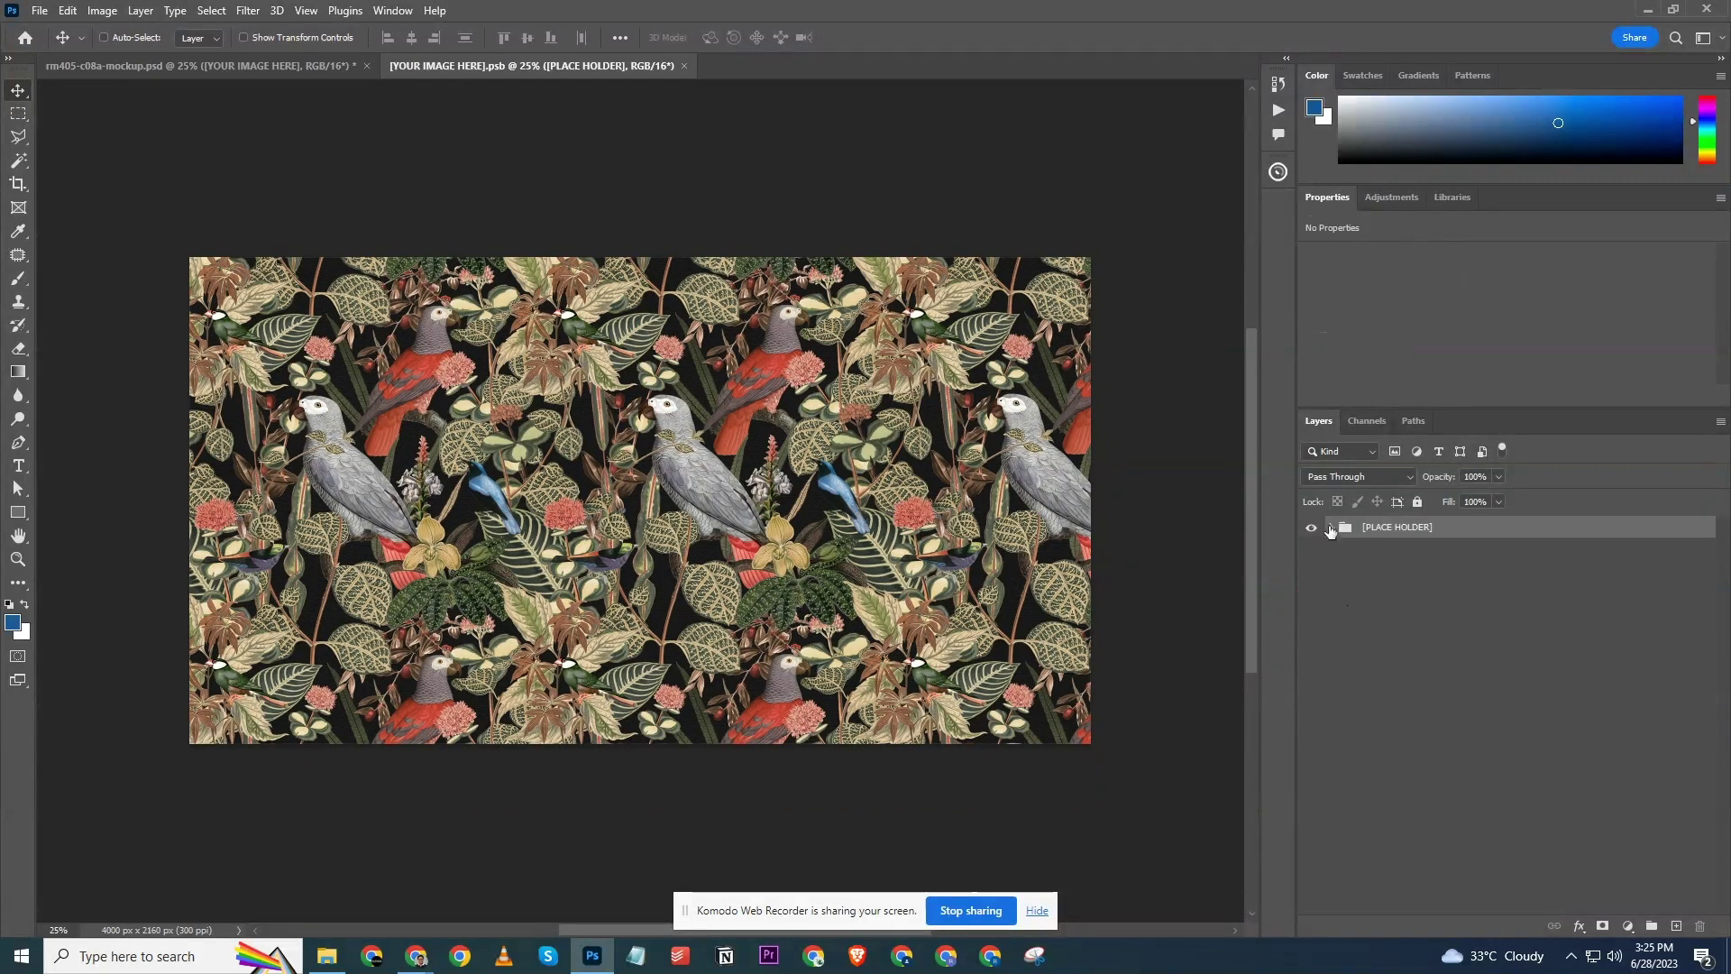
{"action": "left_click", "coordinate": [1330, 528]}
{"action": "left_click", "coordinate": [1340, 546]}
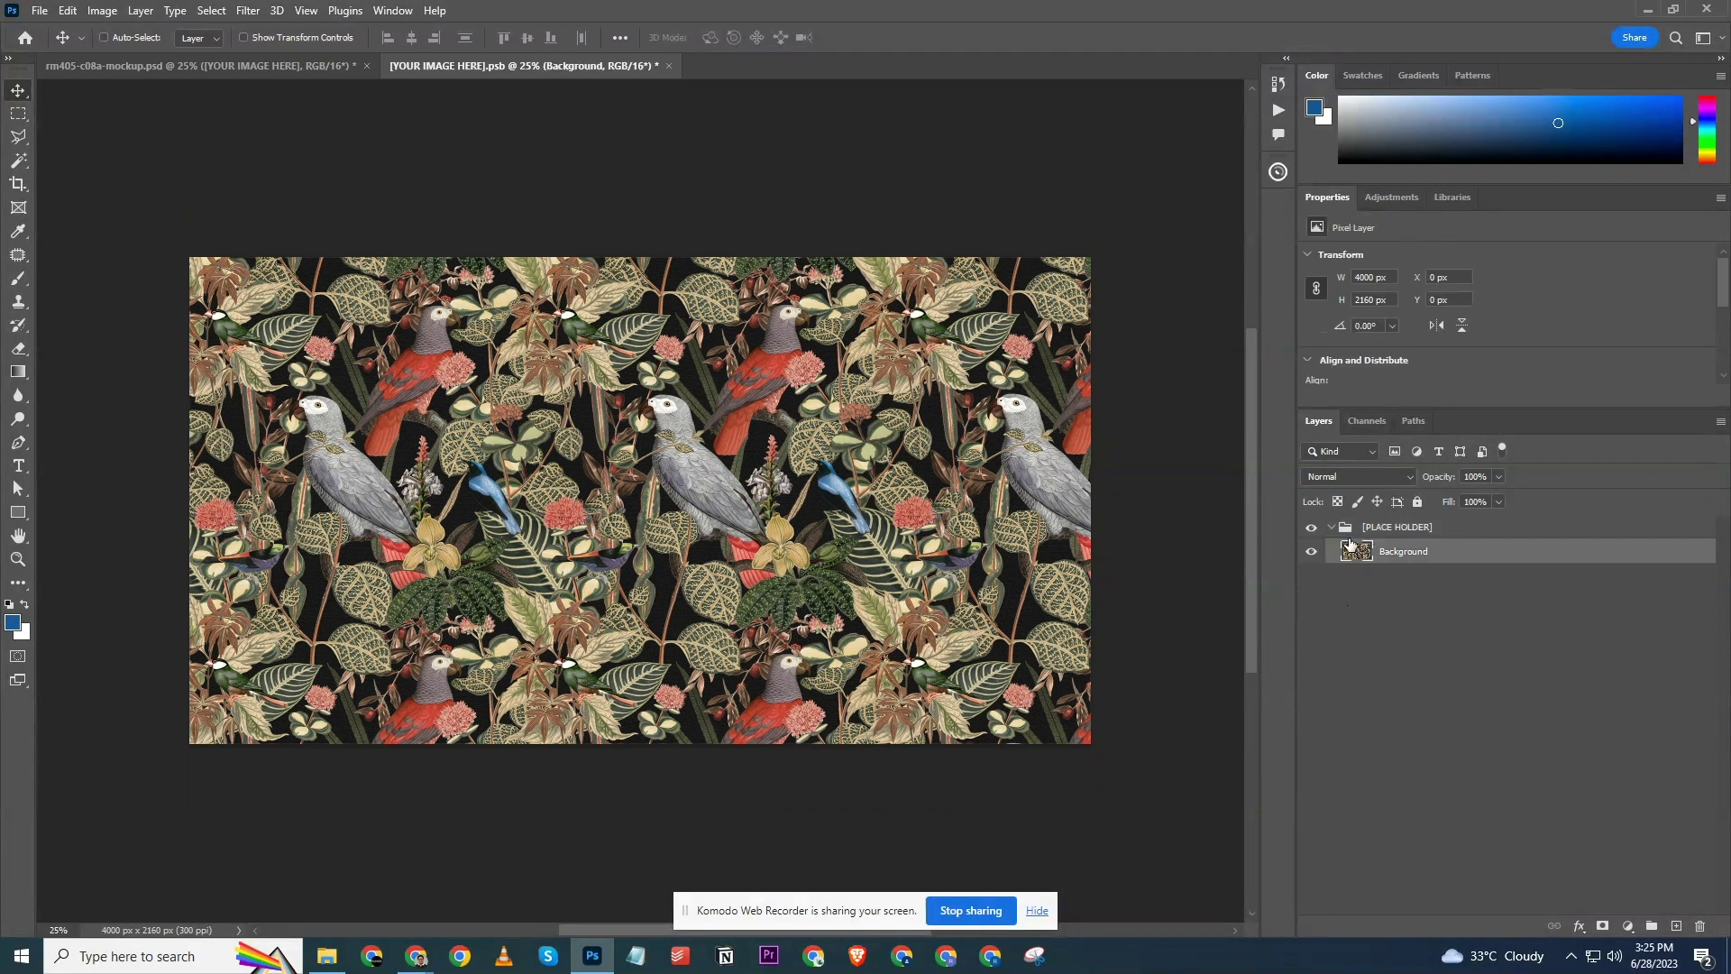
{"action": "left_click", "coordinate": [1330, 528]}
{"action": "left_click", "coordinate": [1331, 527]}
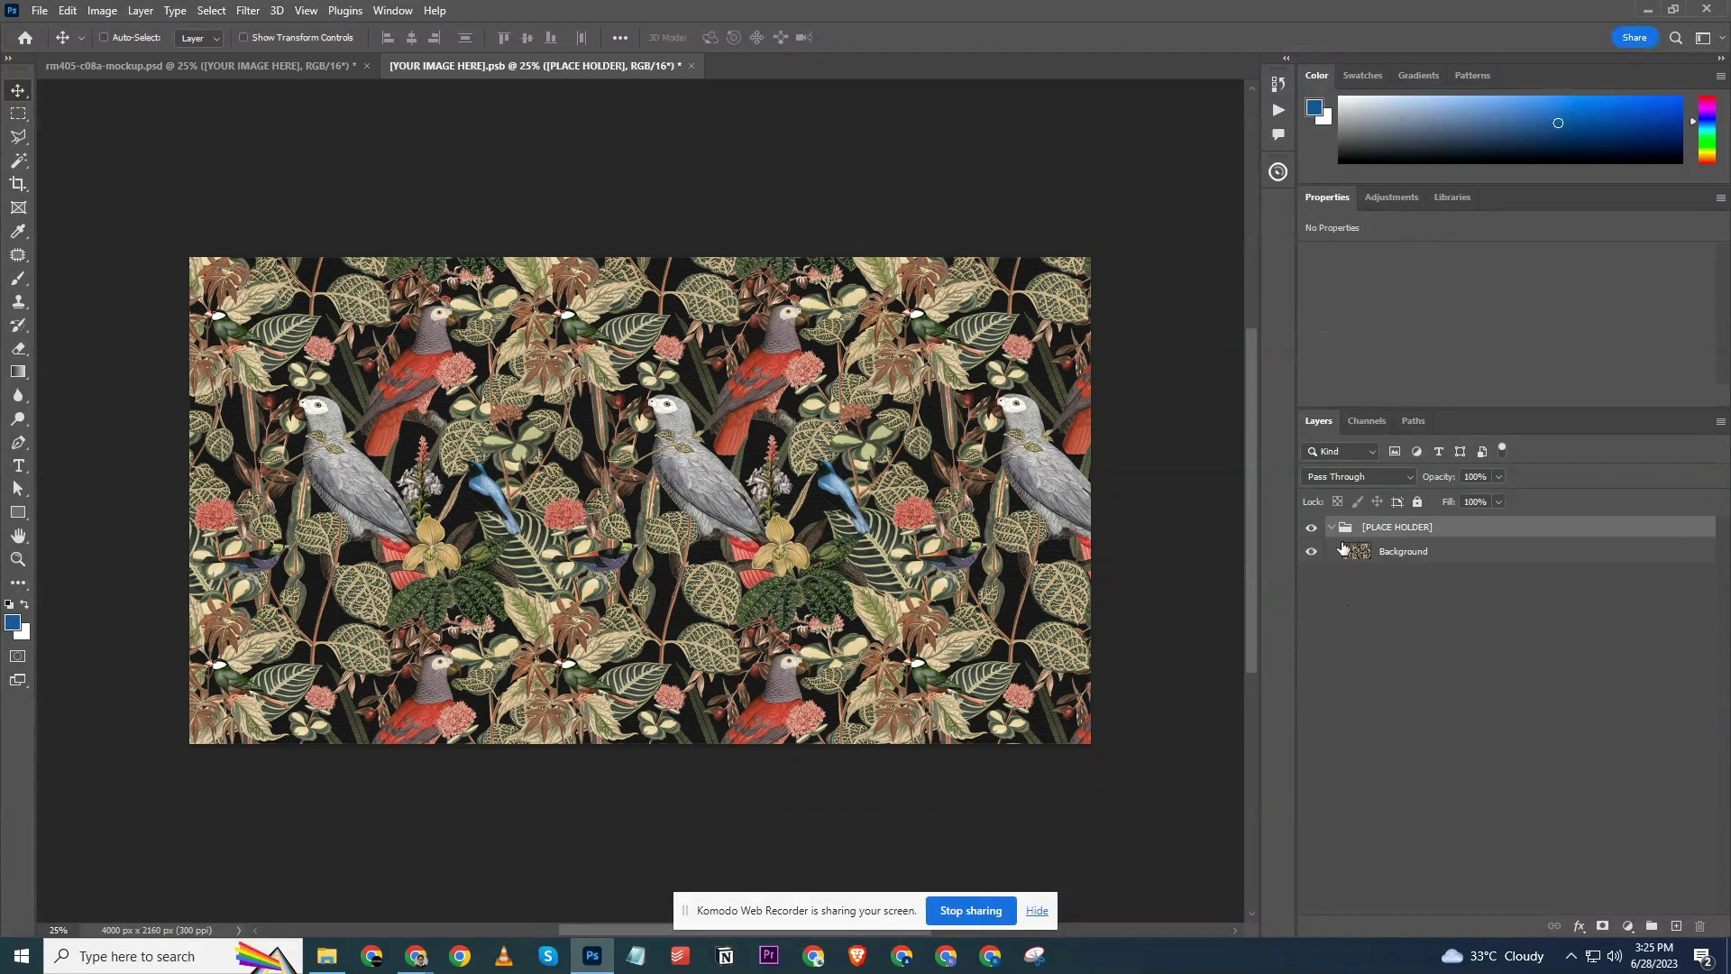
{"action": "left_click", "coordinate": [1357, 551]}
{"action": "mouse_move", "coordinate": [1409, 523]}
{"action": "left_mouse_down"}
{"action": "mouse_move", "coordinate": [1403, 559]}
{"action": "mouse_move", "coordinate": [1413, 525]}
{"action": "left_mouse_up"}
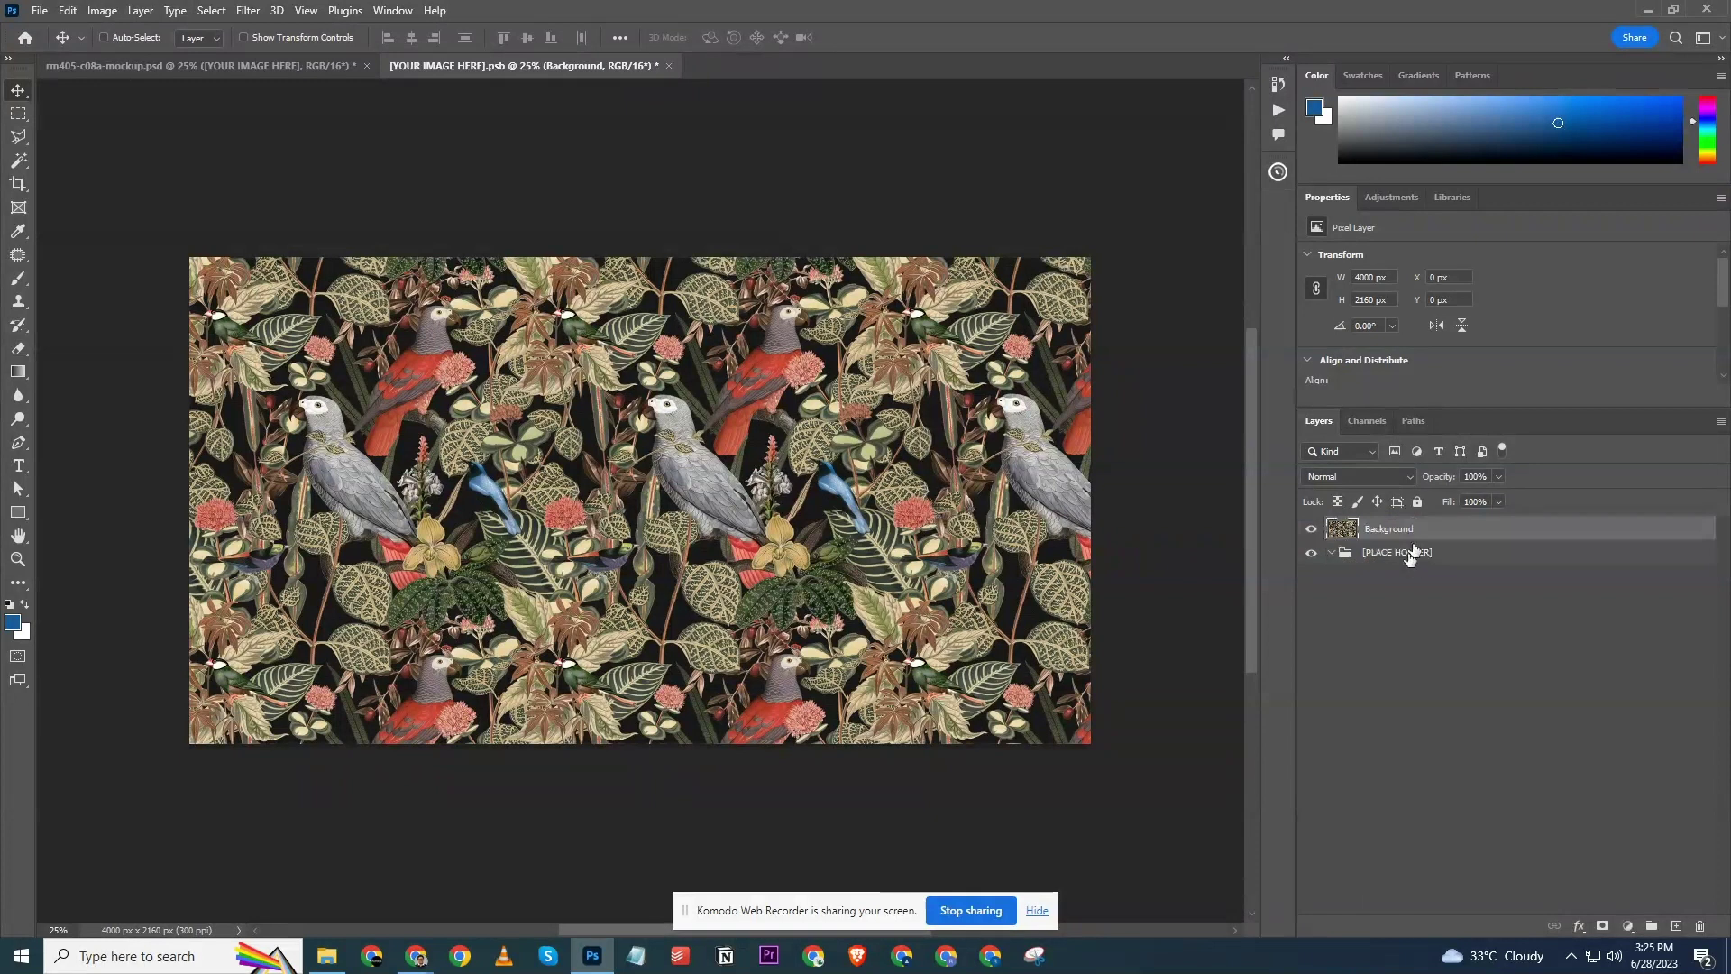
Delete the empty [PLACE HOLDER] group, then save and close the smart object.
{"action": "left_click", "coordinate": [1409, 553]}
{"action": "key", "text": "Delete"}
{"action": "key", "text": "ctrl+s"}
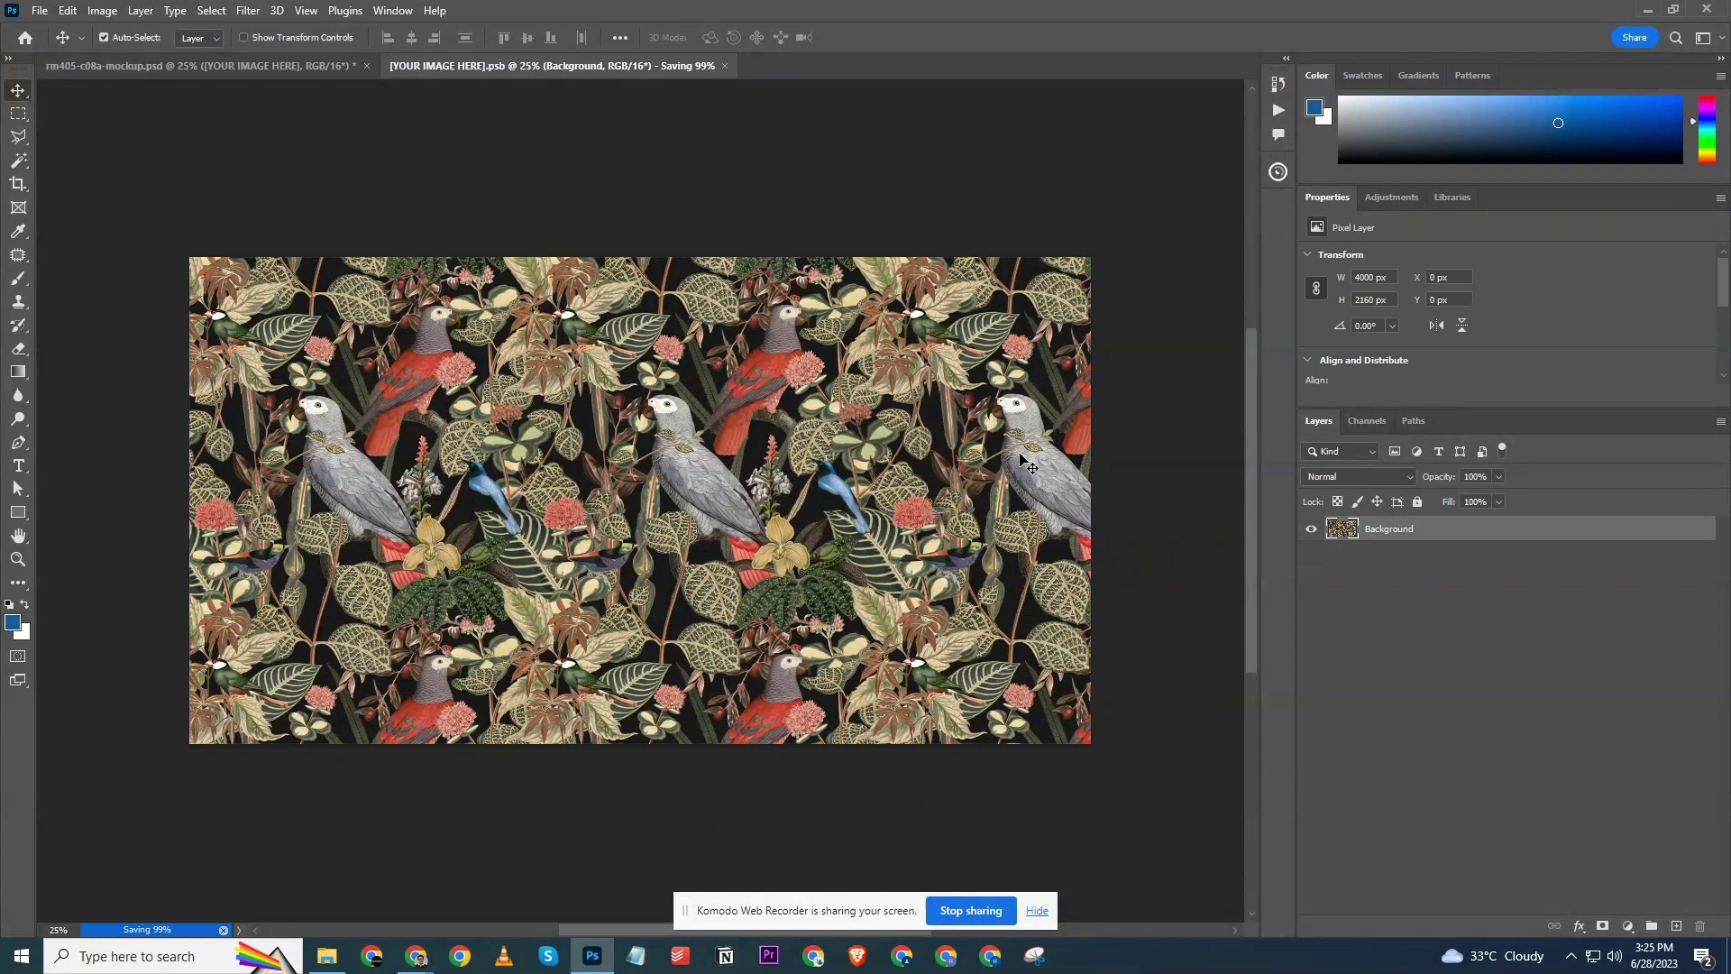
{"action": "key", "text": "ctrl+w"}
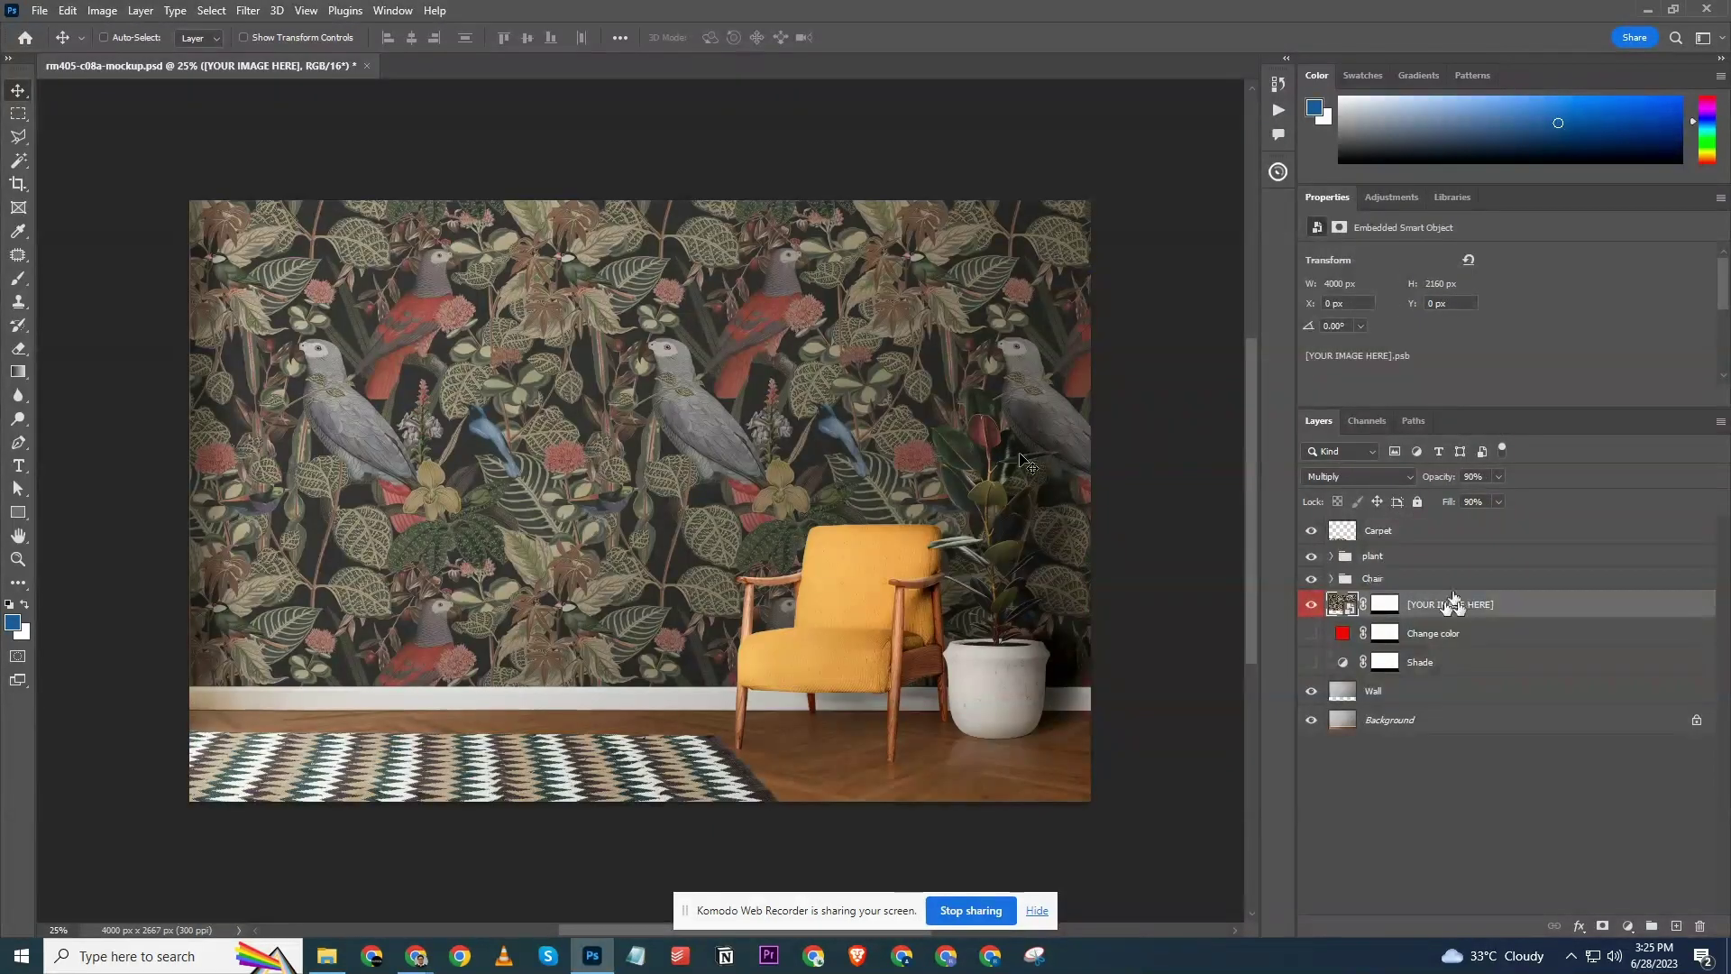
{"action": "left_click", "coordinate": [1331, 578]}
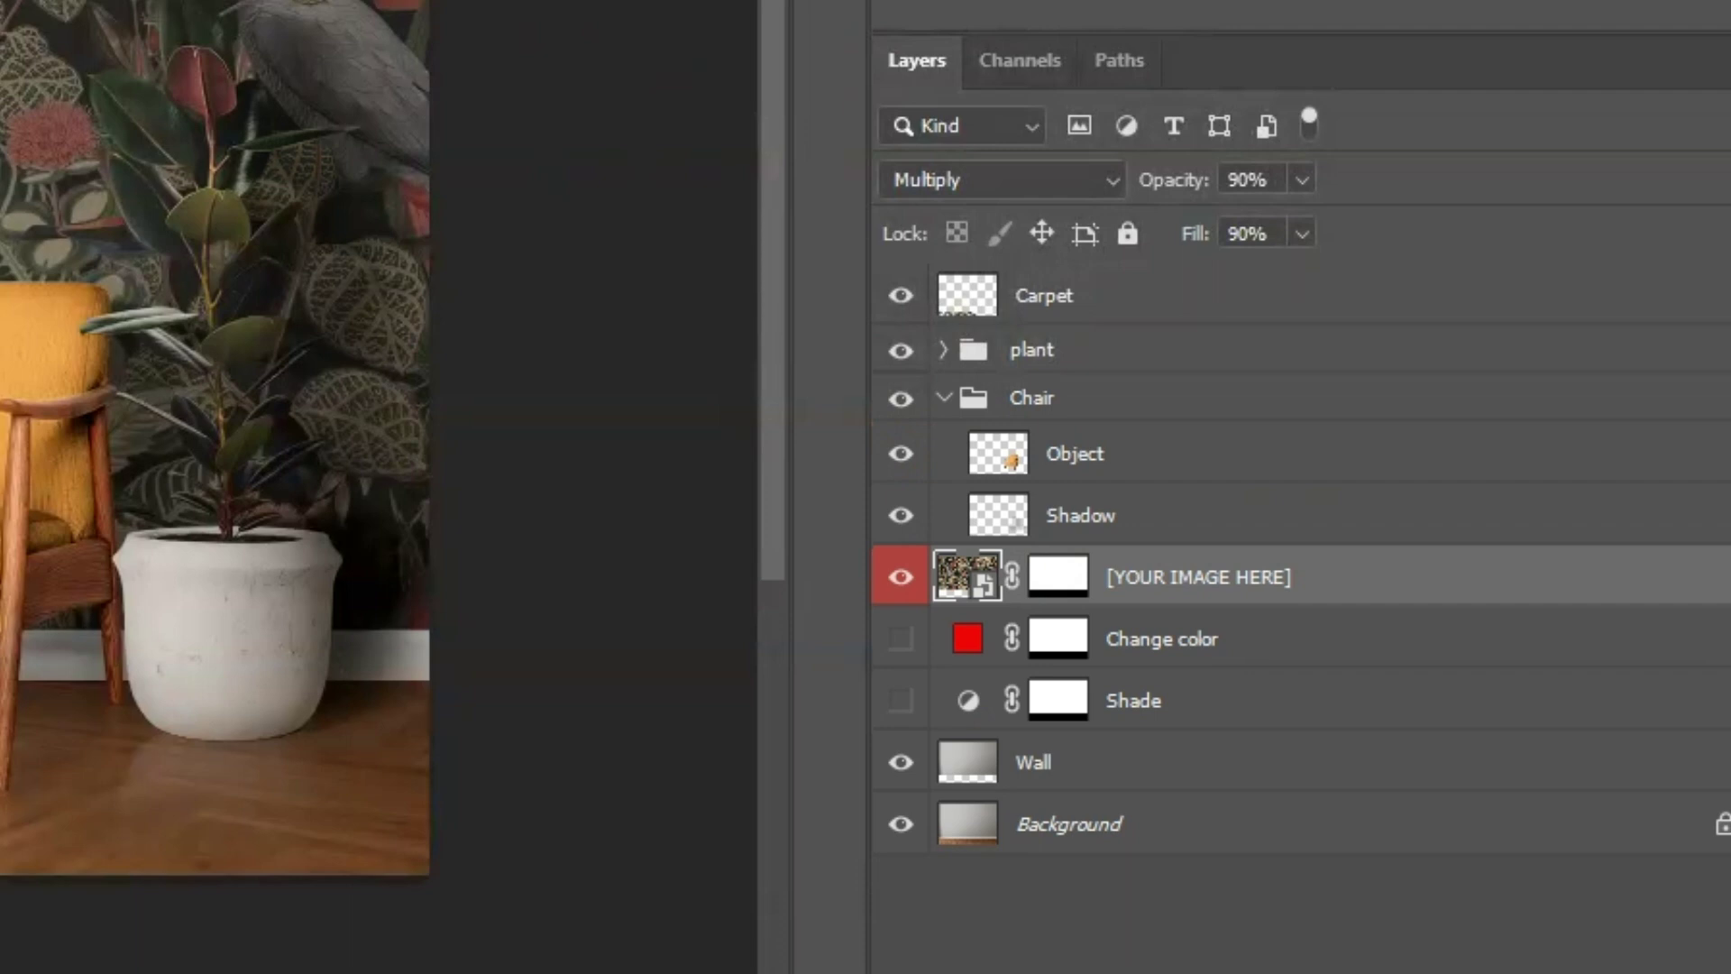
{"action": "left_click", "coordinate": [942, 397]}
{"action": "left_click", "coordinate": [942, 350]}
{"action": "left_click", "coordinate": [942, 350]}
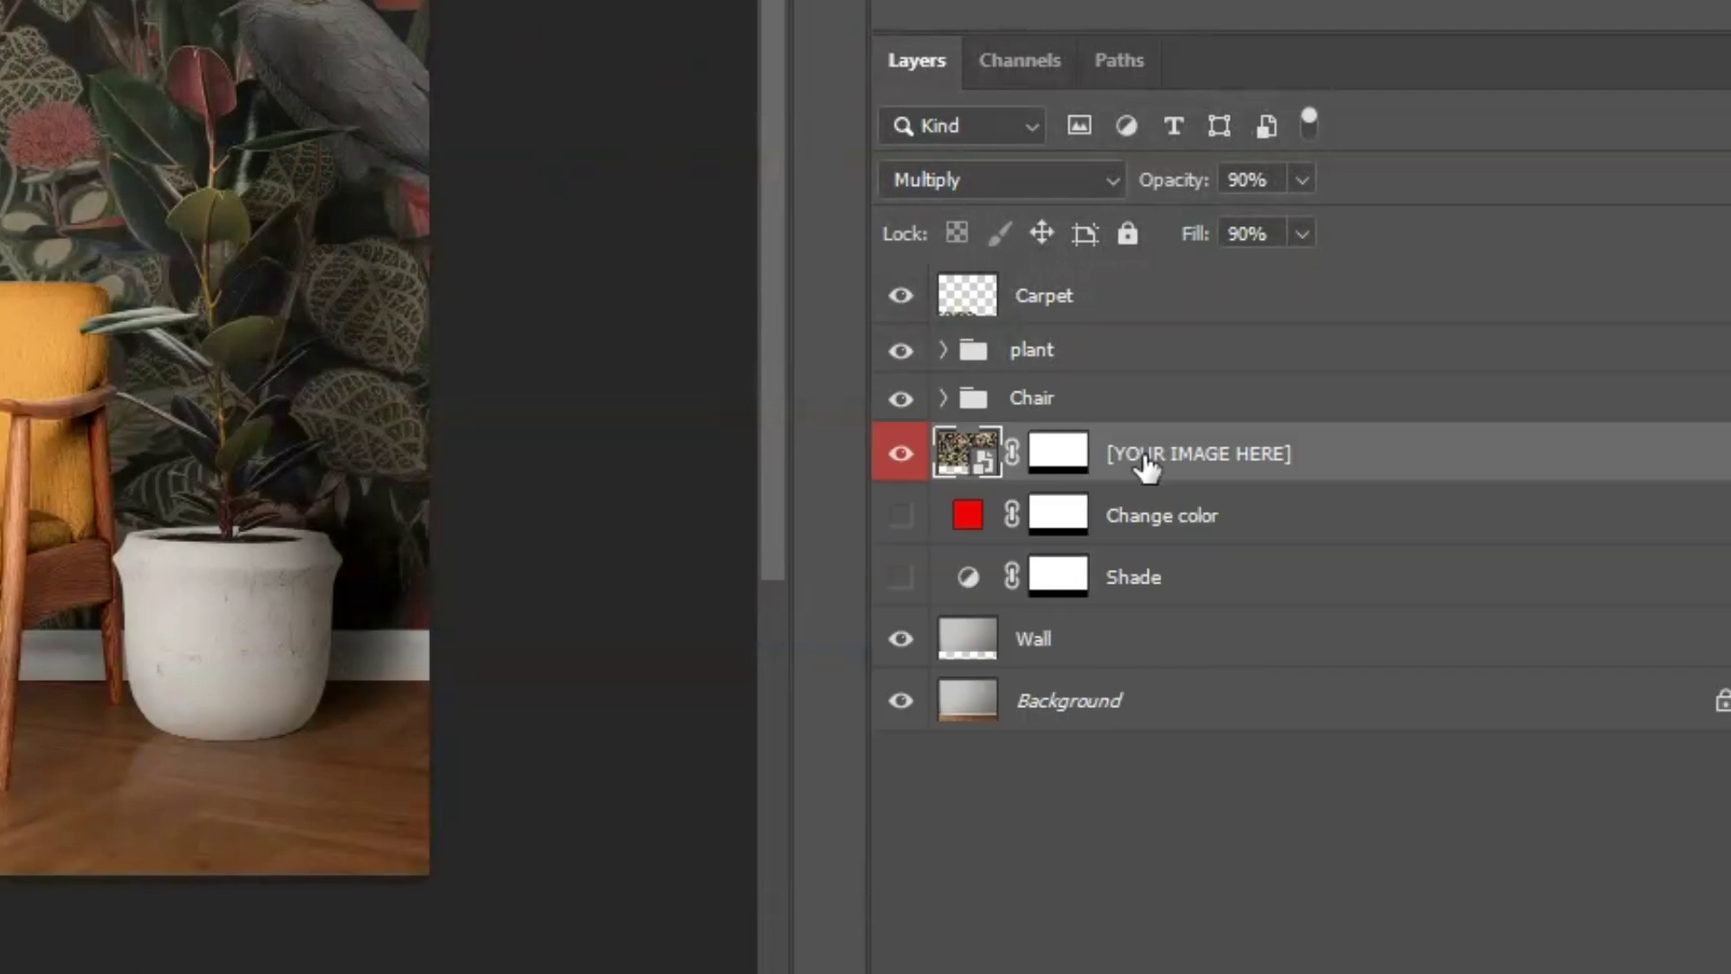
{"action": "double_click", "coordinate": [1208, 453]}
{"action": "type", "text": "@design"}
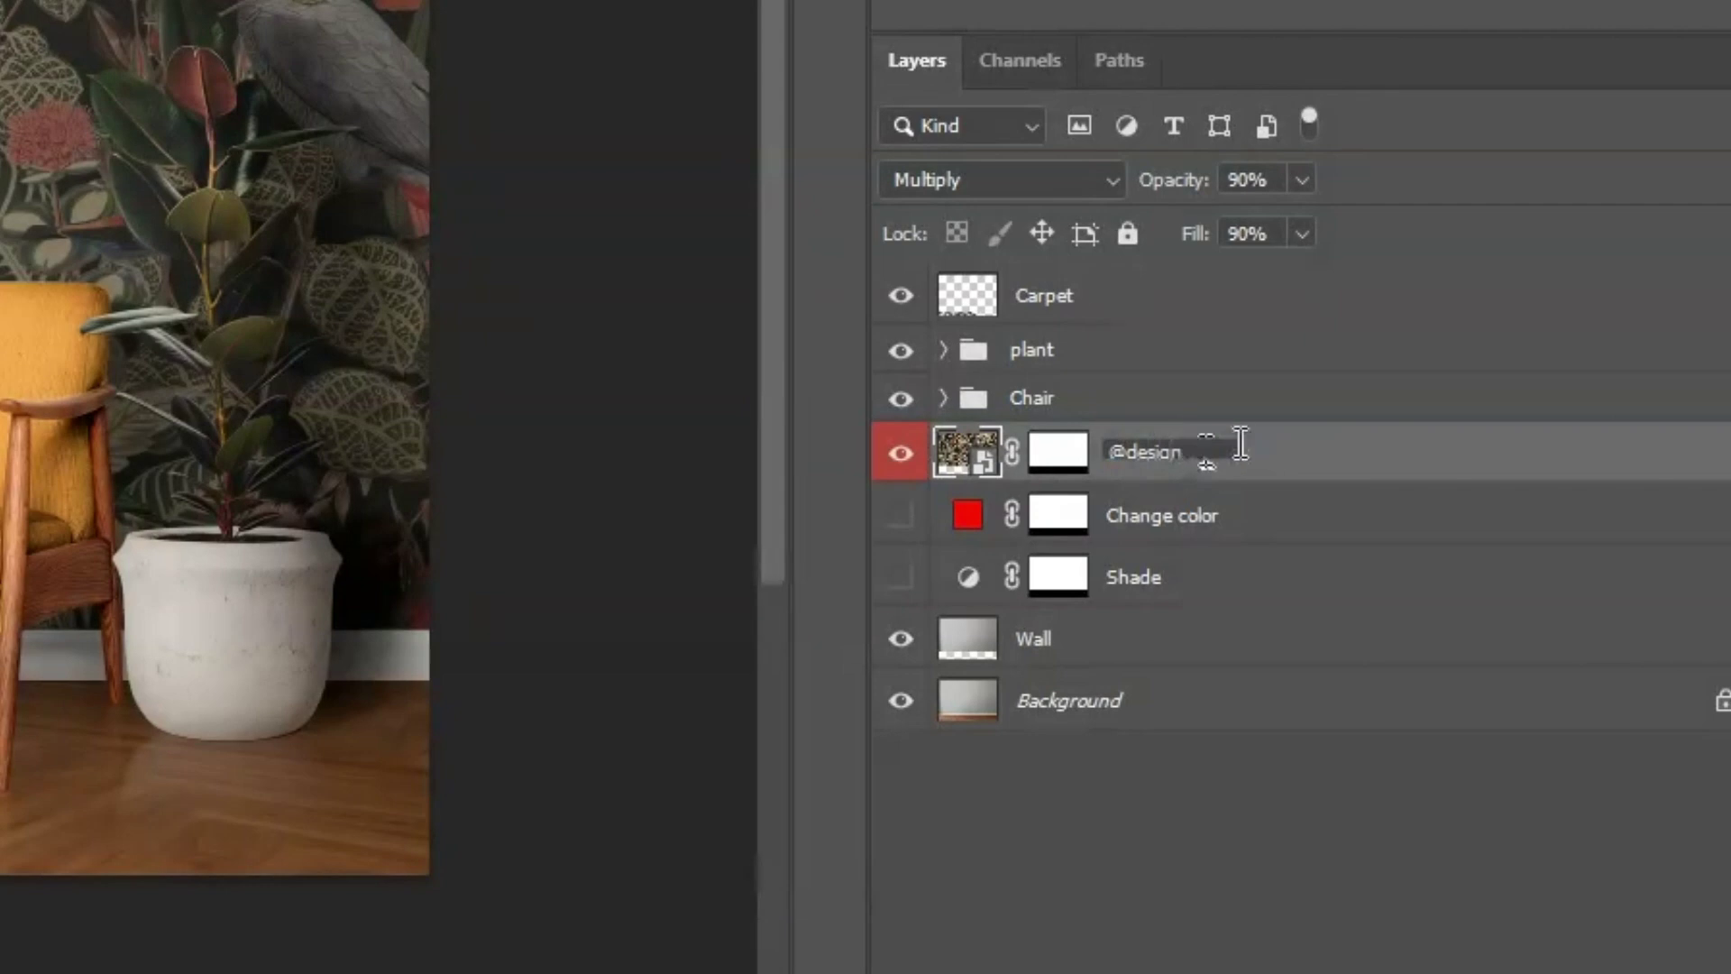
{"action": "key", "text": "Return"}
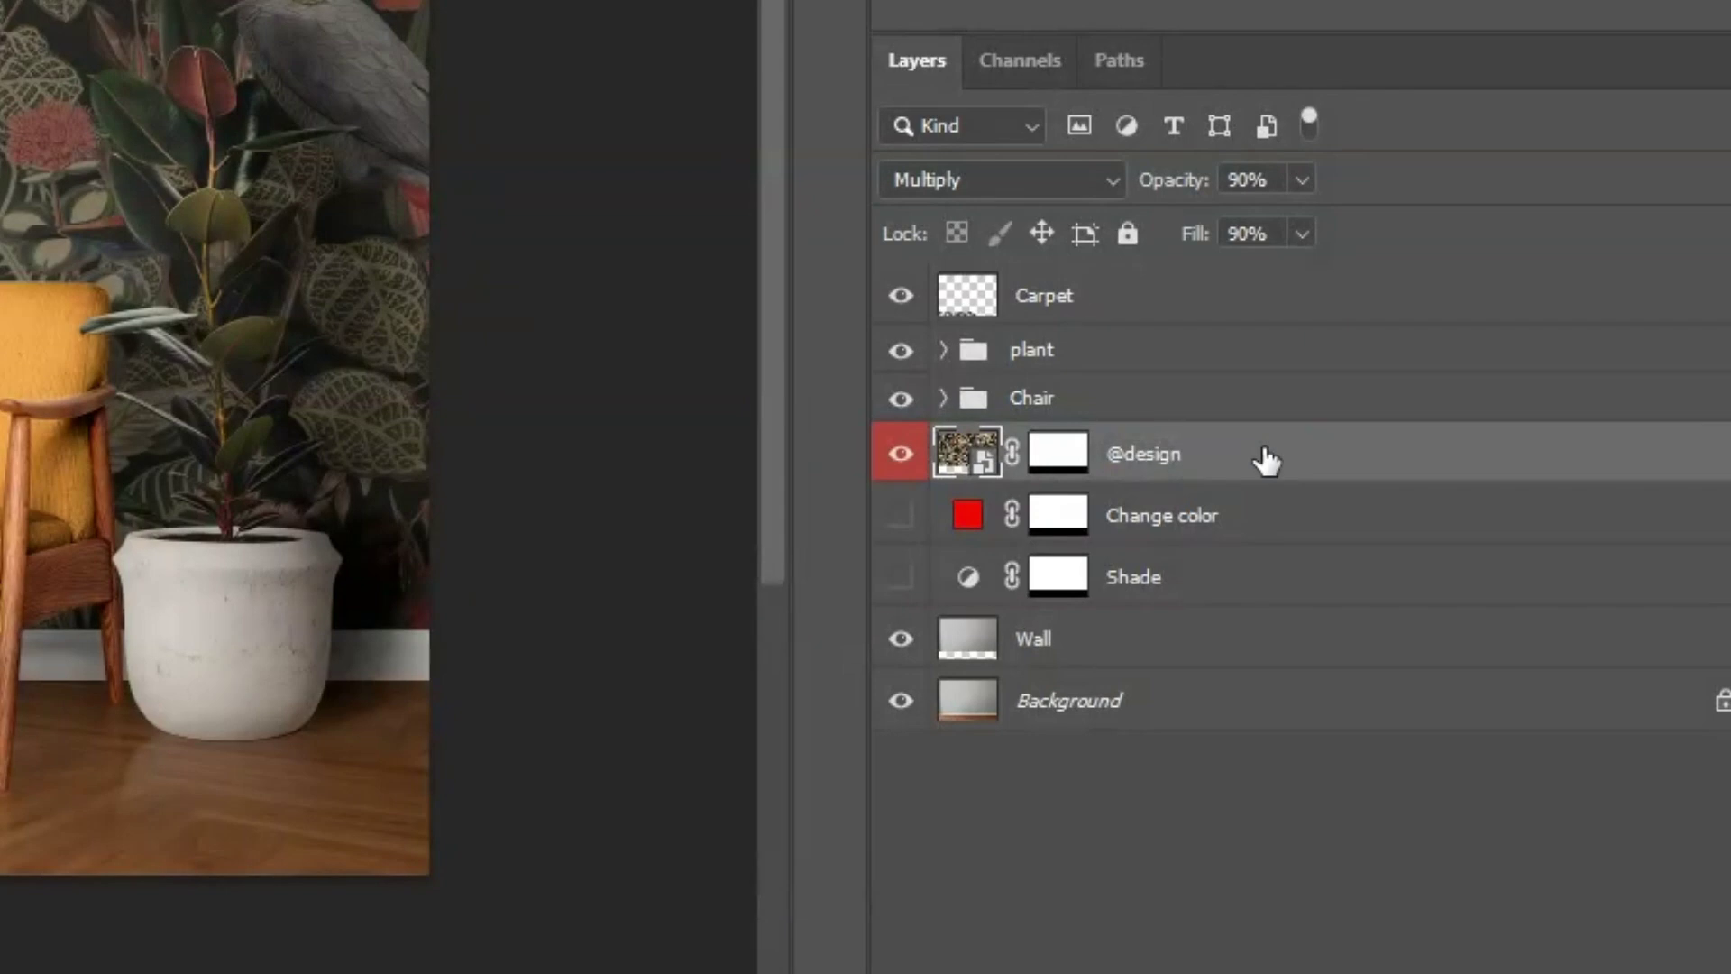
{"action": "left_click", "coordinate": [943, 397]}
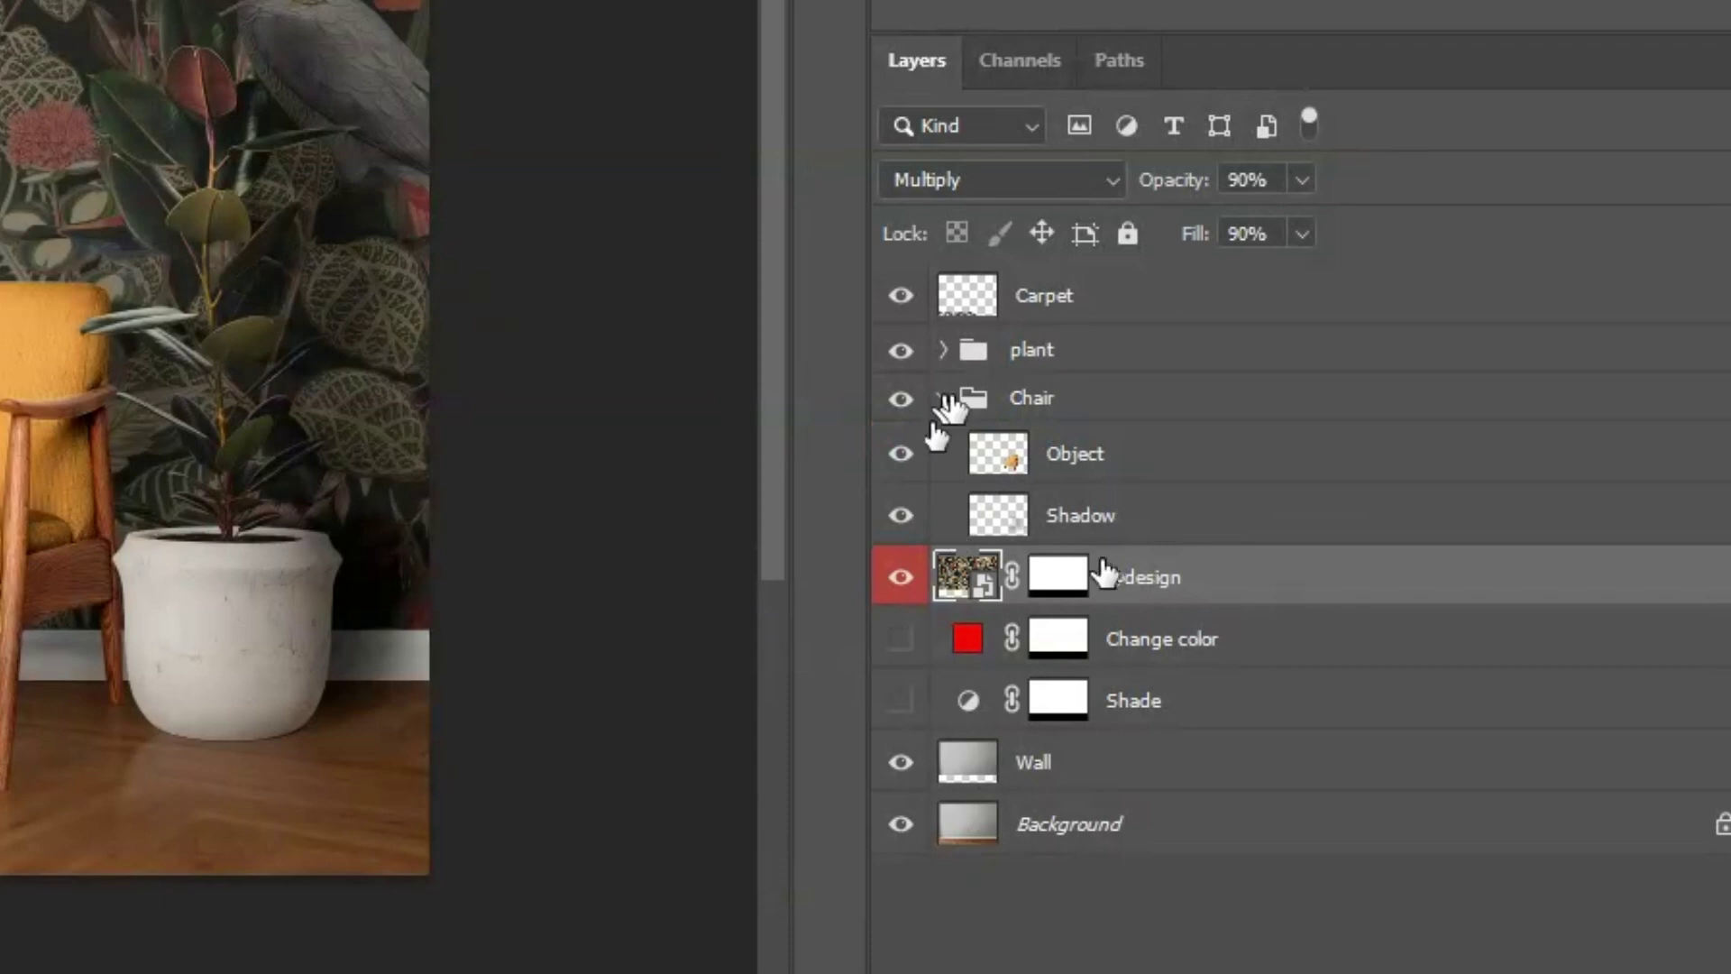
{"action": "key", "text": "ctrl+j"}
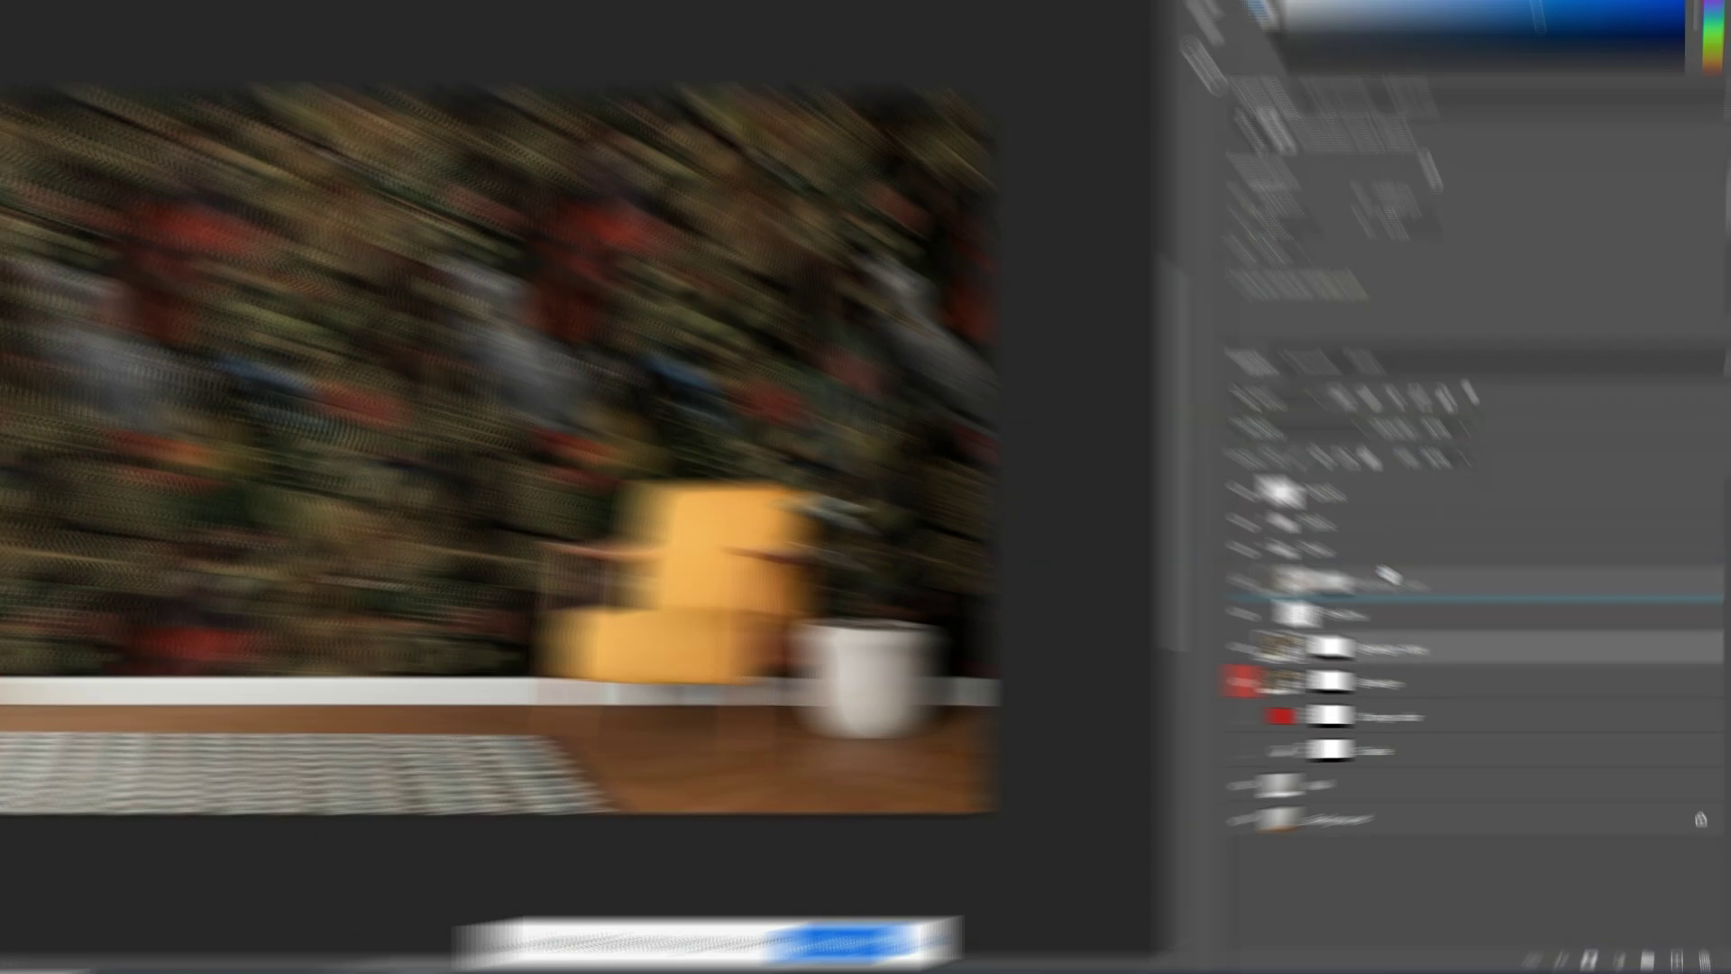
{"action": "left_click_drag", "start_coordinate": [1101, 570], "coordinate": [1168, 261]}
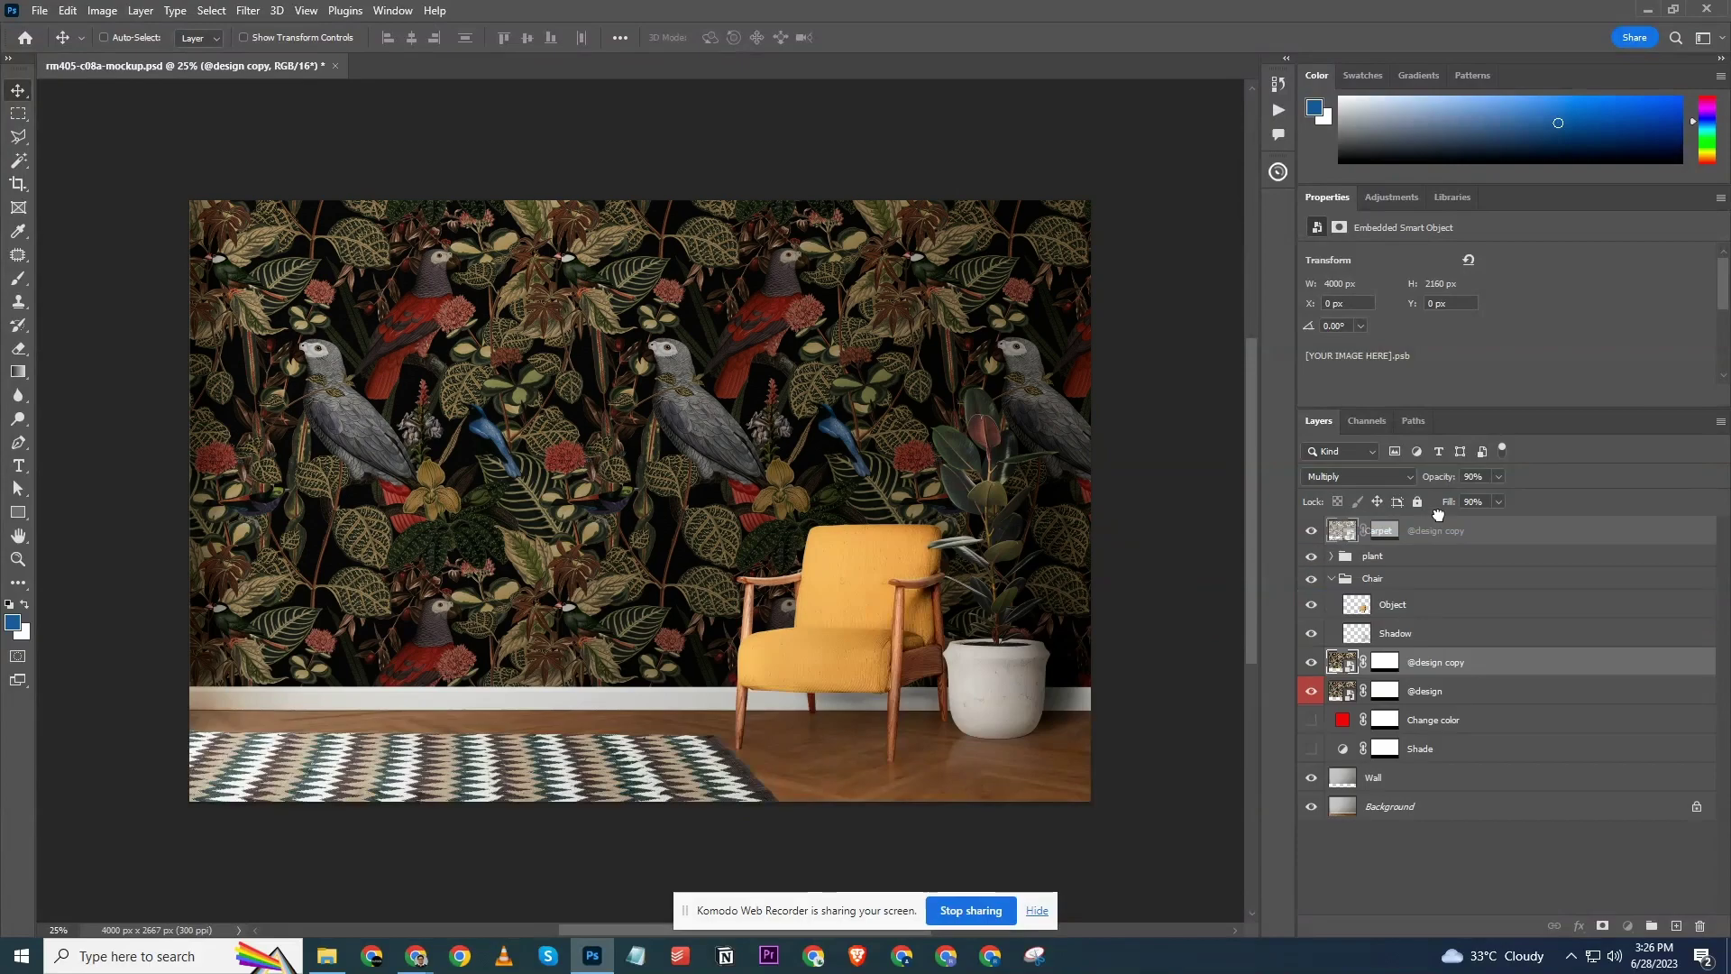
{"action": "left_click_drag", "start_coordinate": [1437, 513], "coordinate": [1437, 519]}
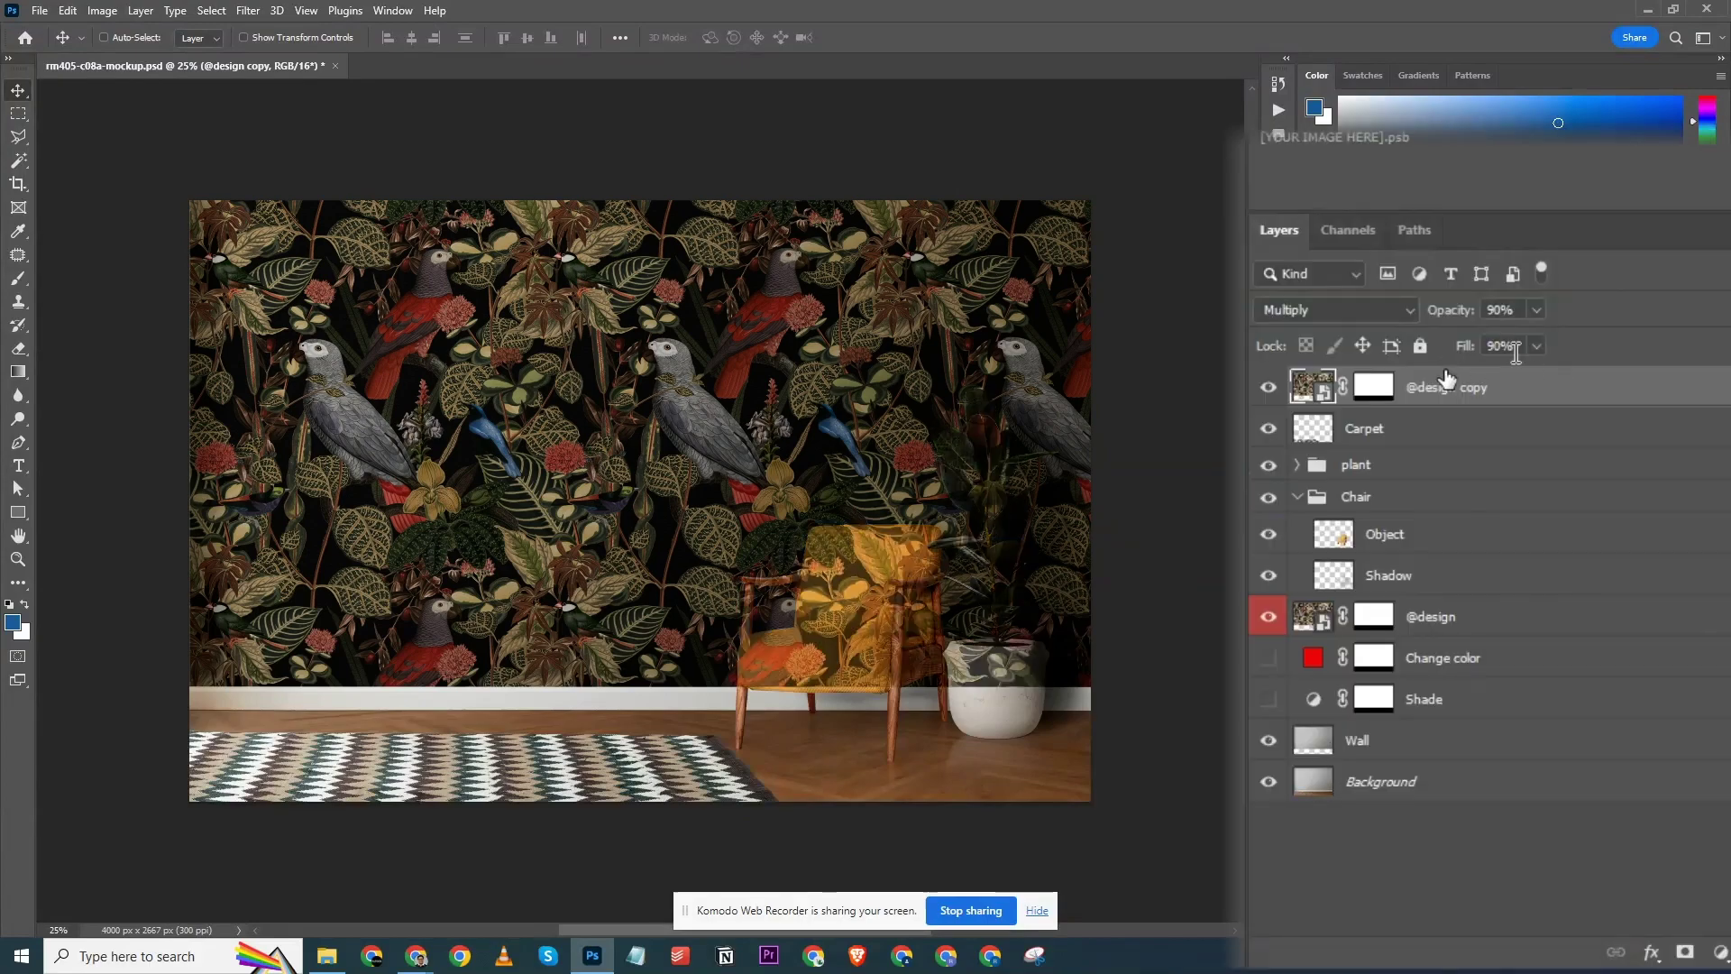
{"action": "left_click_drag", "start_coordinate": [1467, 348], "coordinate": [1269, 346]}
{"action": "left_click_drag", "start_coordinate": [1448, 312], "coordinate": [1420, 408]}
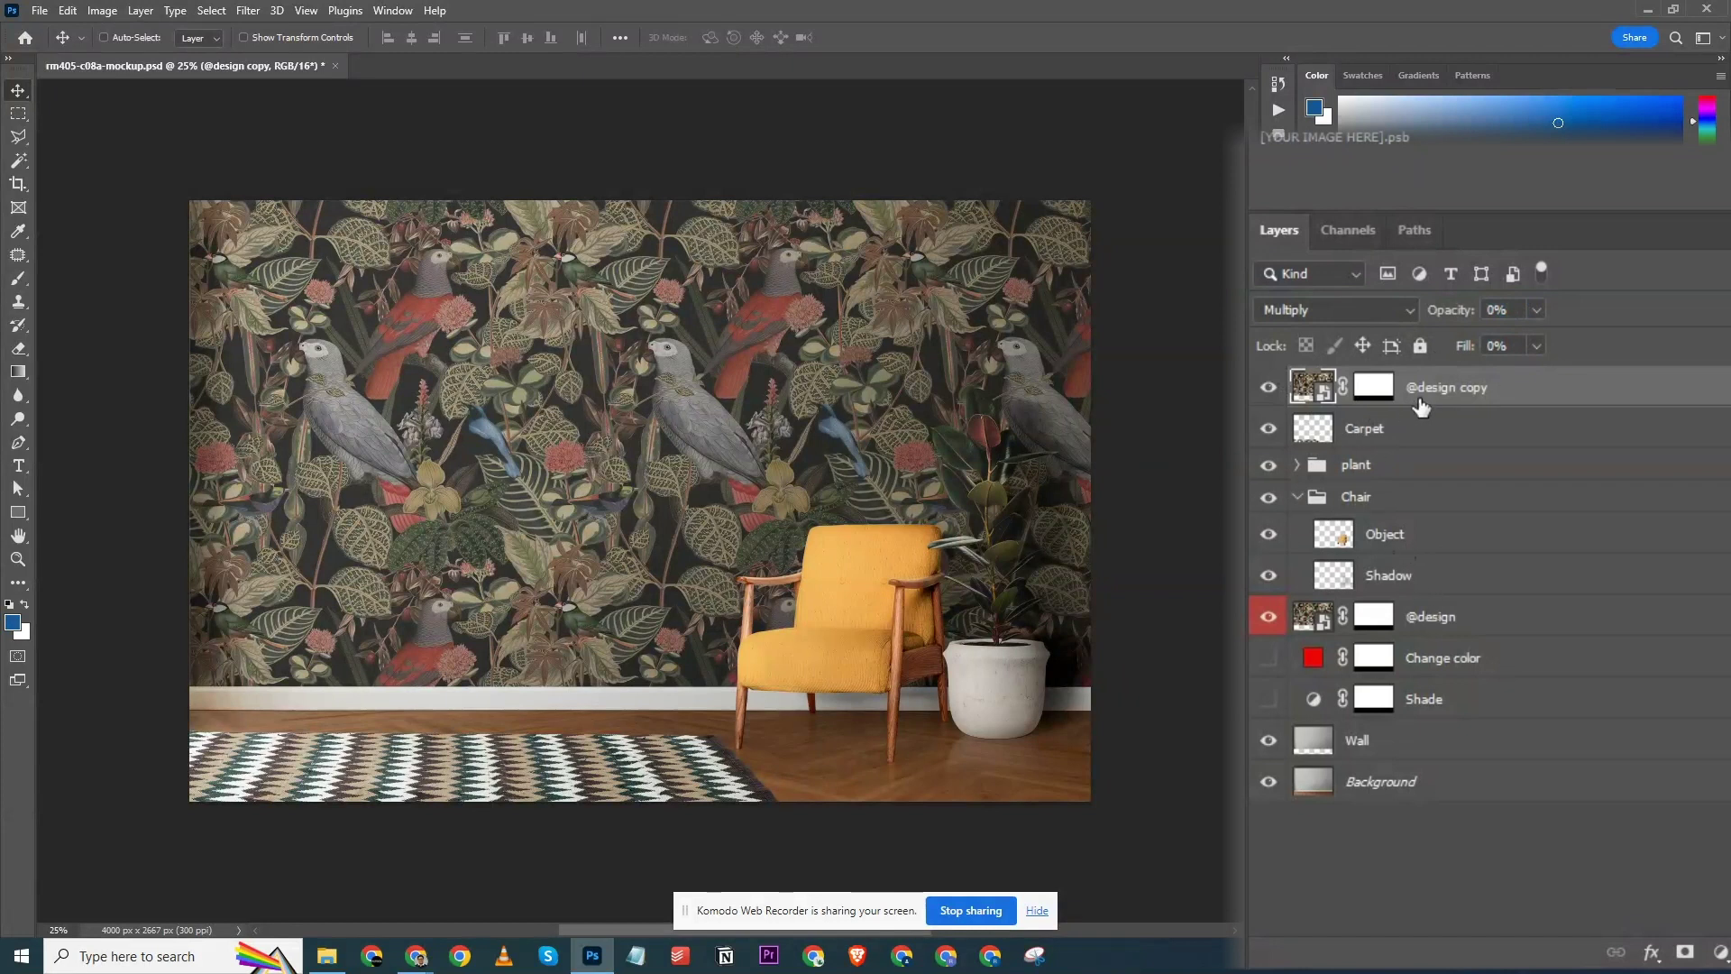
{"action": "left_click", "coordinate": [1427, 615]}
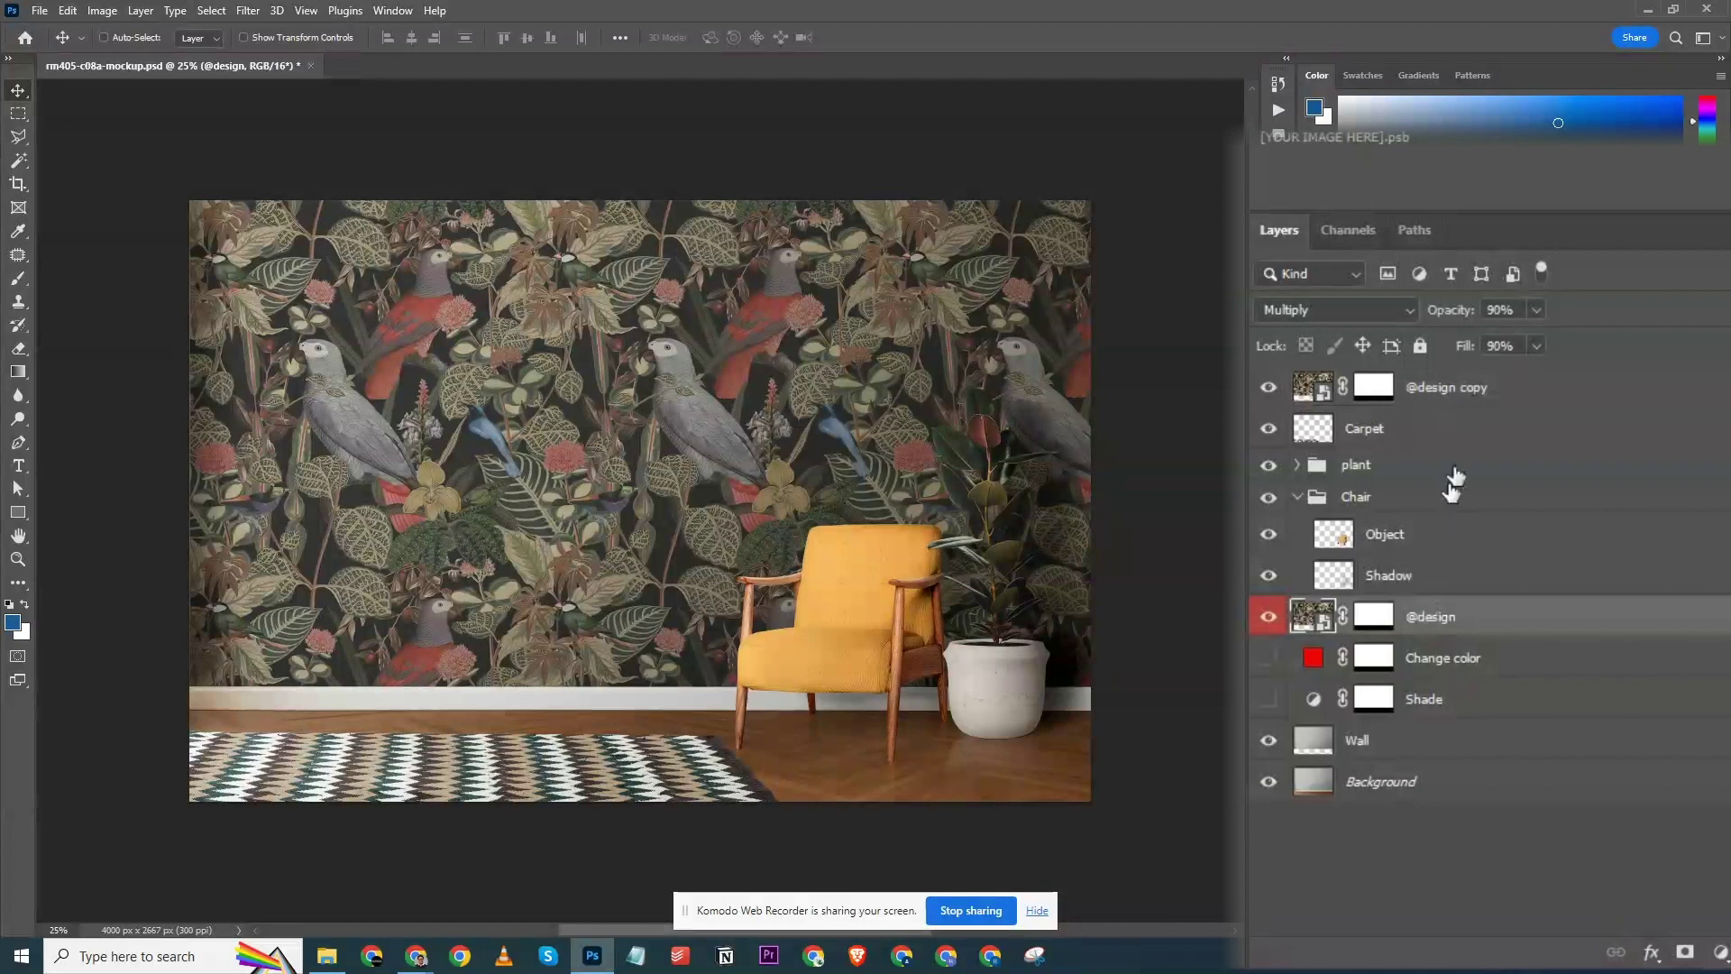
{"action": "left_click", "coordinate": [1479, 398]}
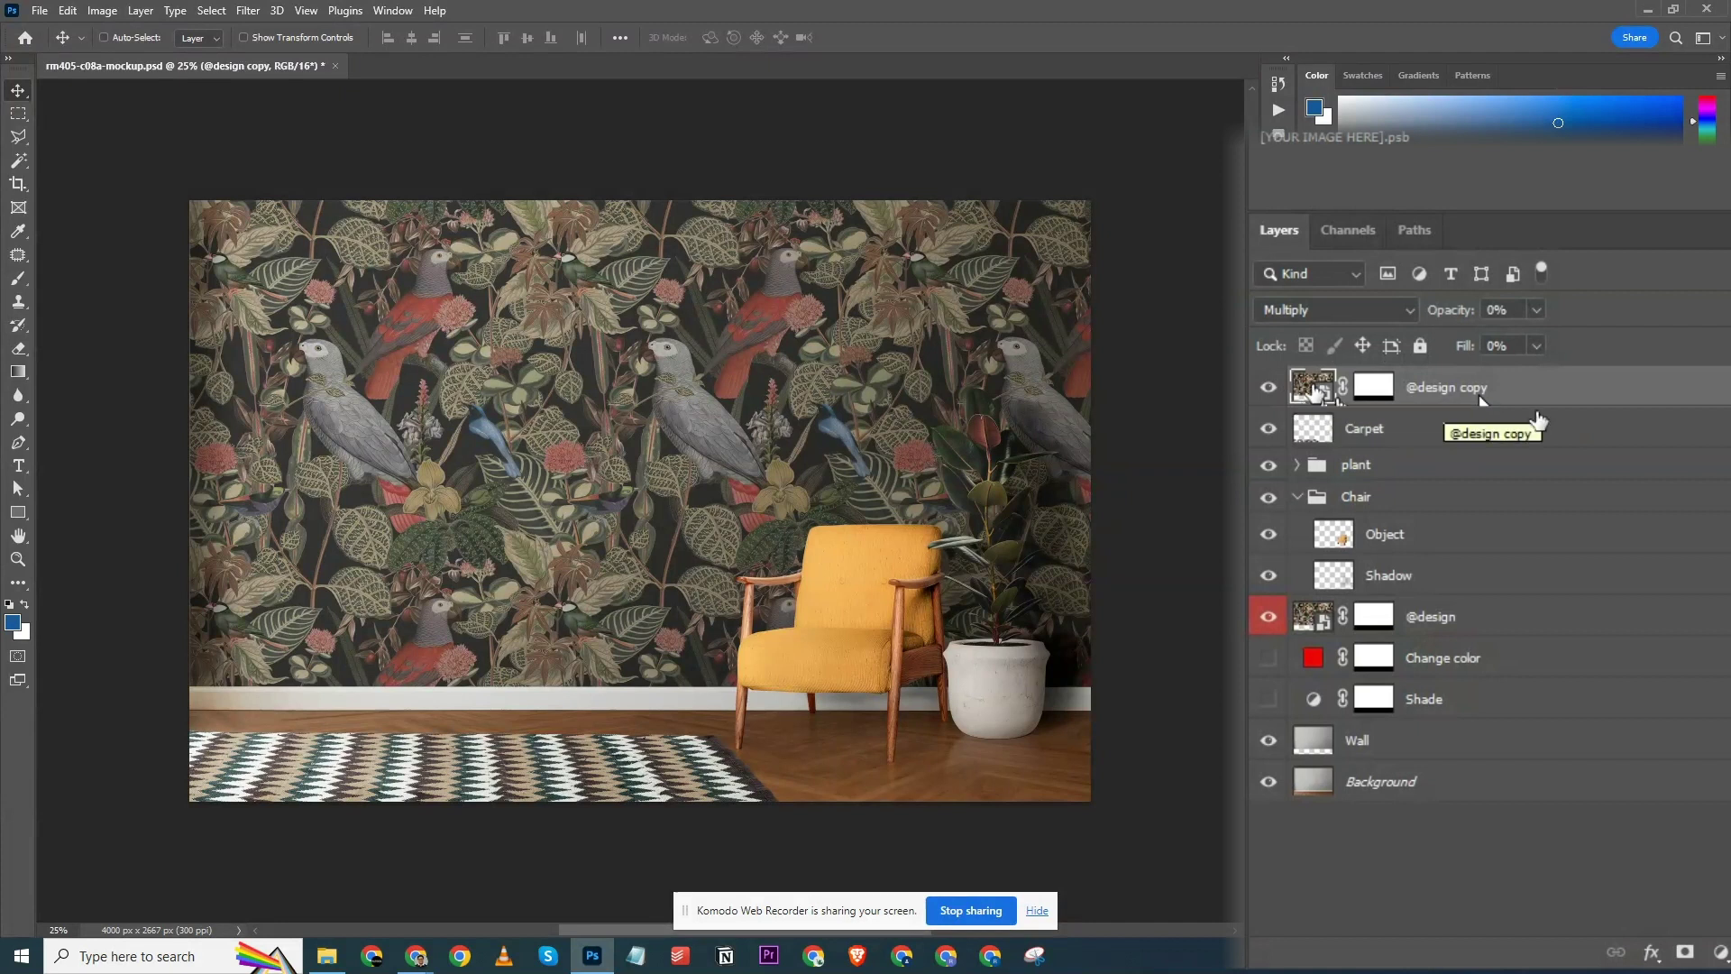
{"action": "left_click", "coordinate": [1453, 618]}
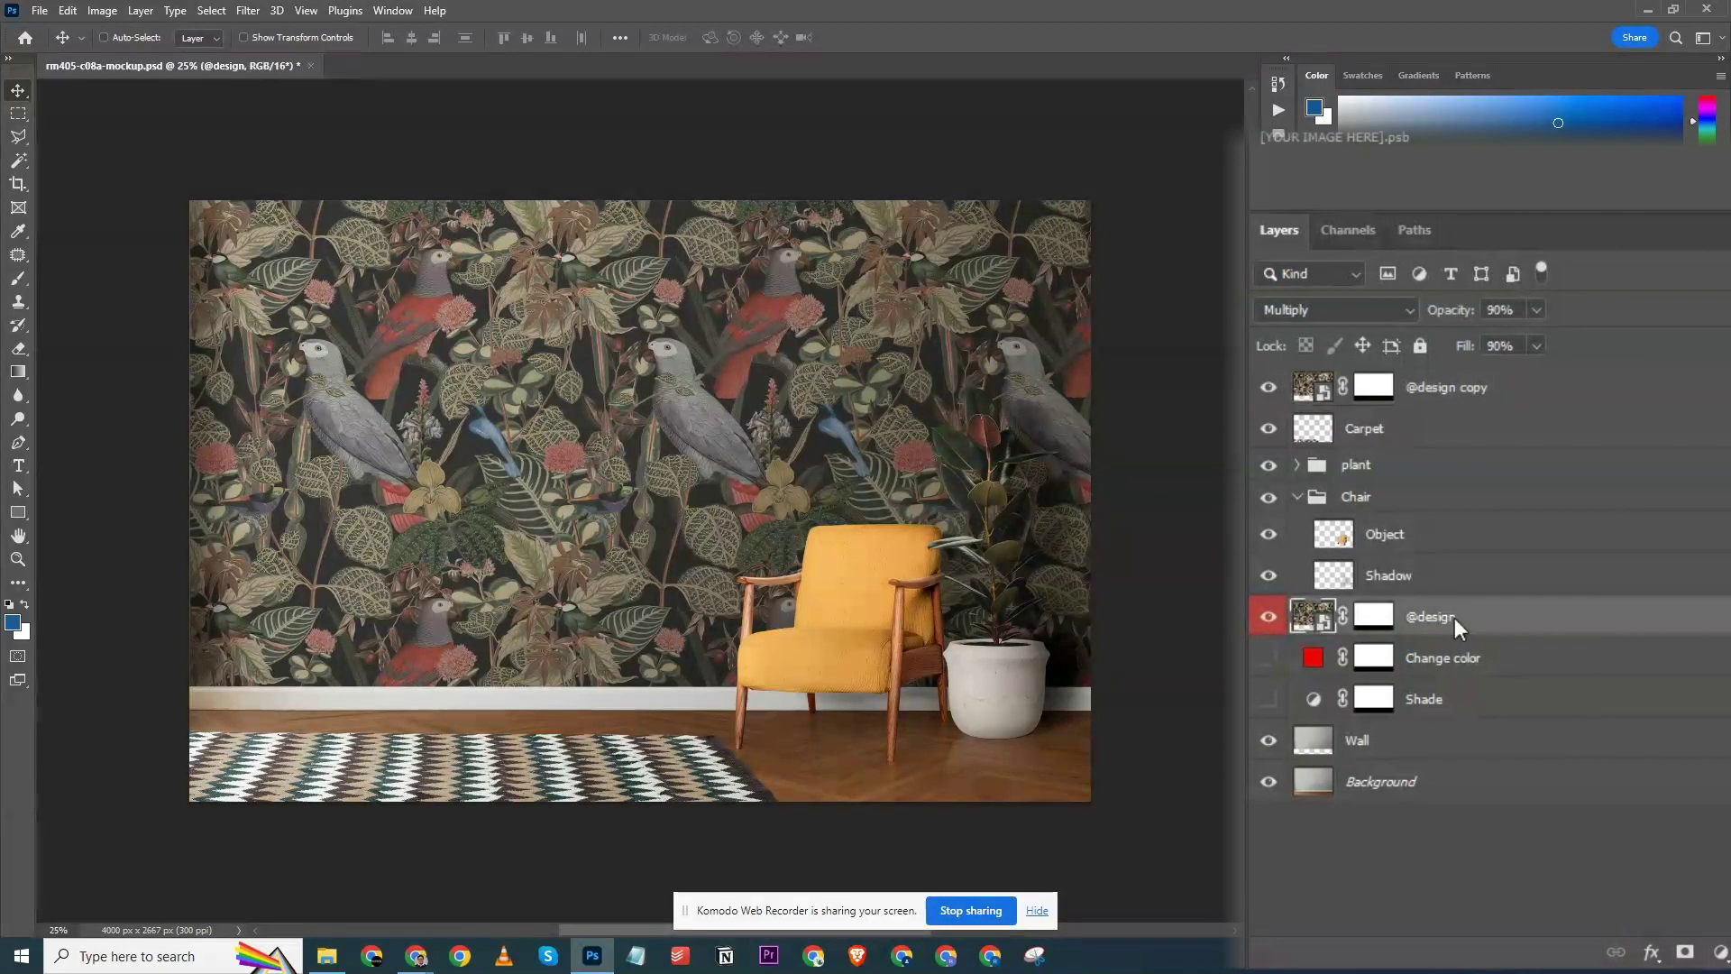
{"action": "left_click", "coordinate": [1458, 386]}
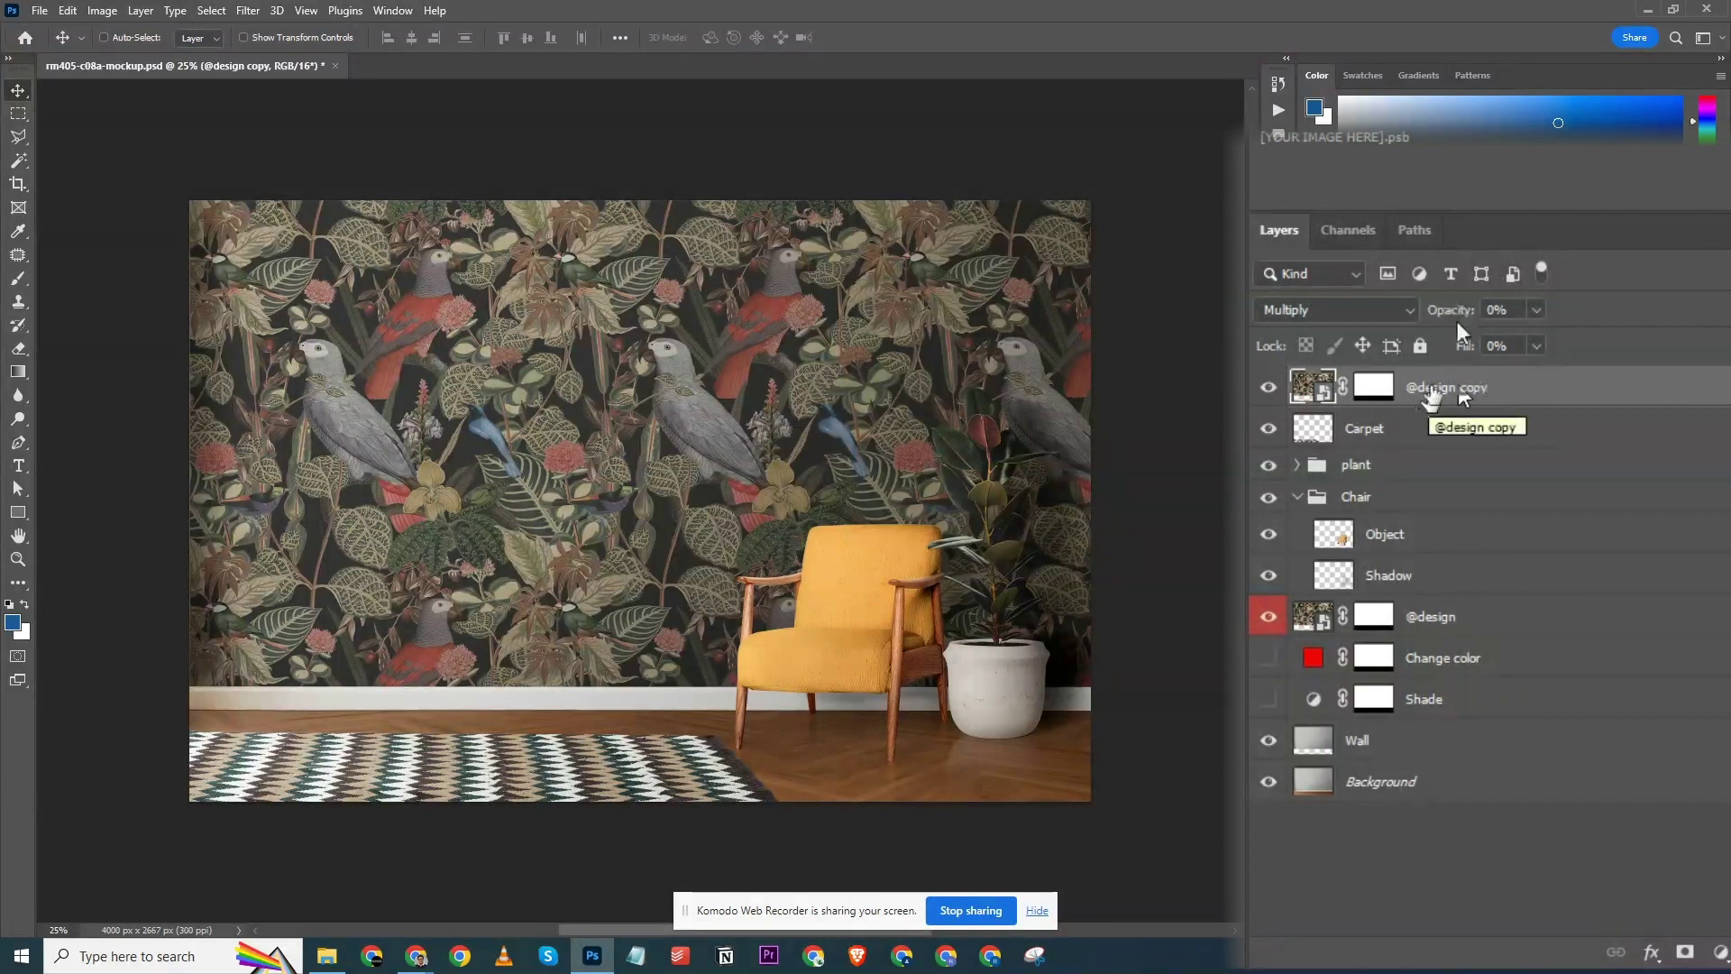
{"action": "double_click", "coordinate": [1448, 616]}
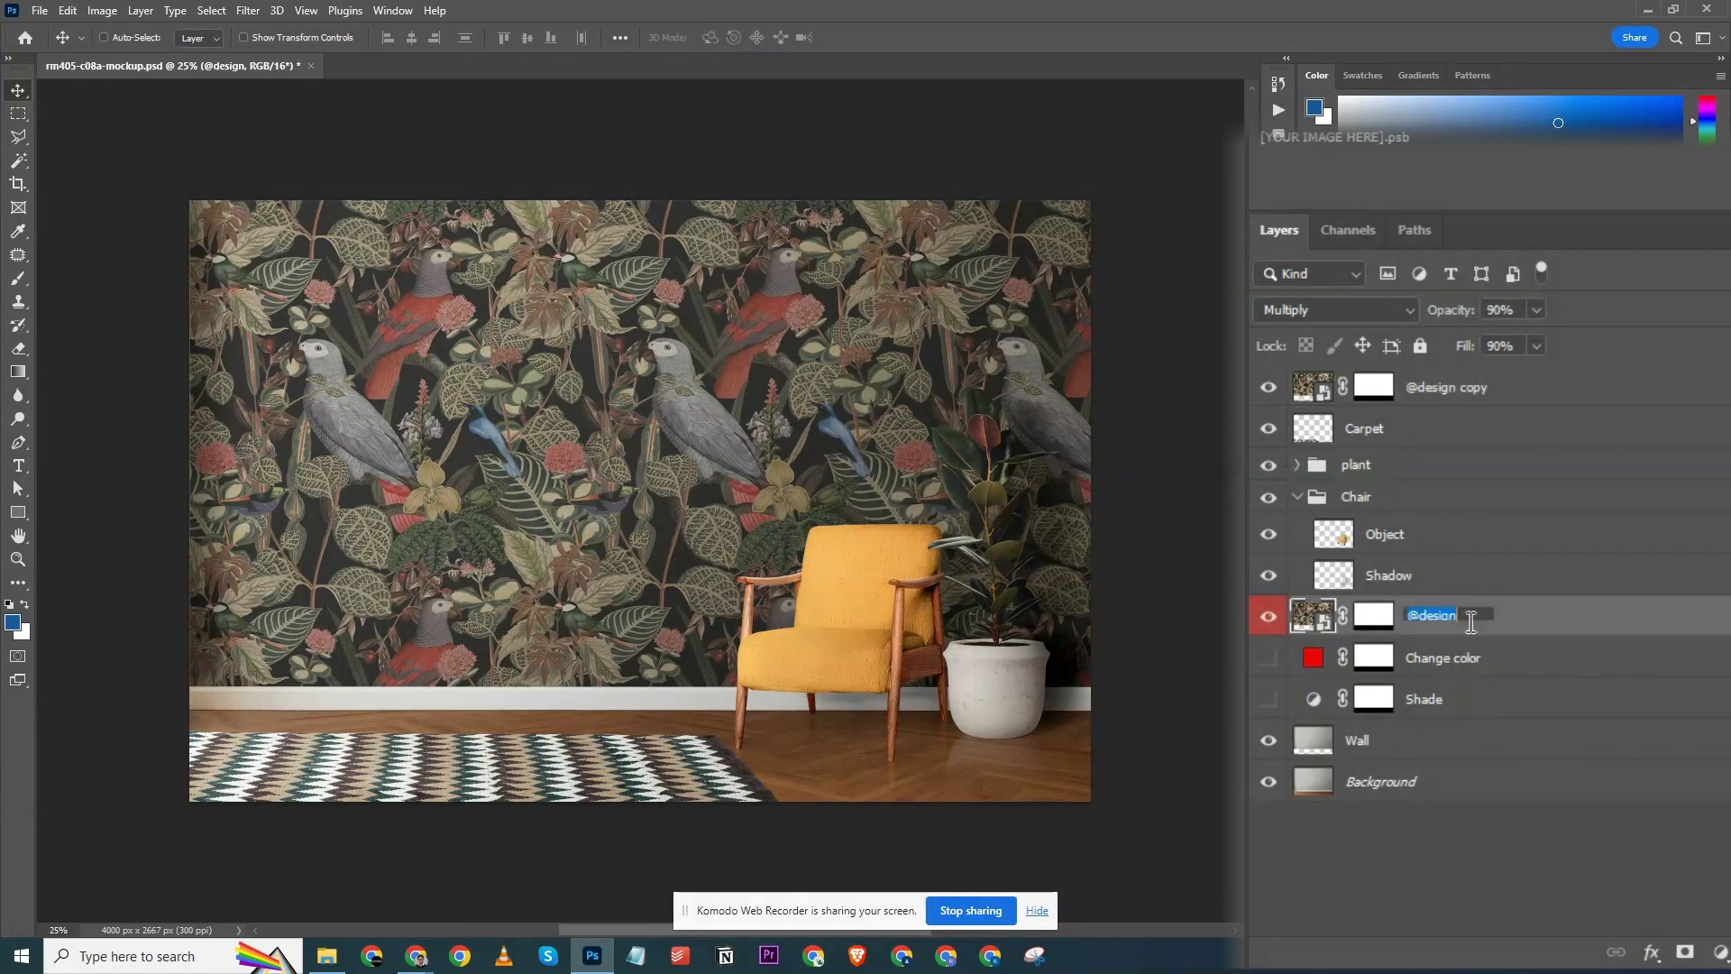
{"action": "left_click", "coordinate": [1470, 615]}
{"action": "key", "text": "Return"}
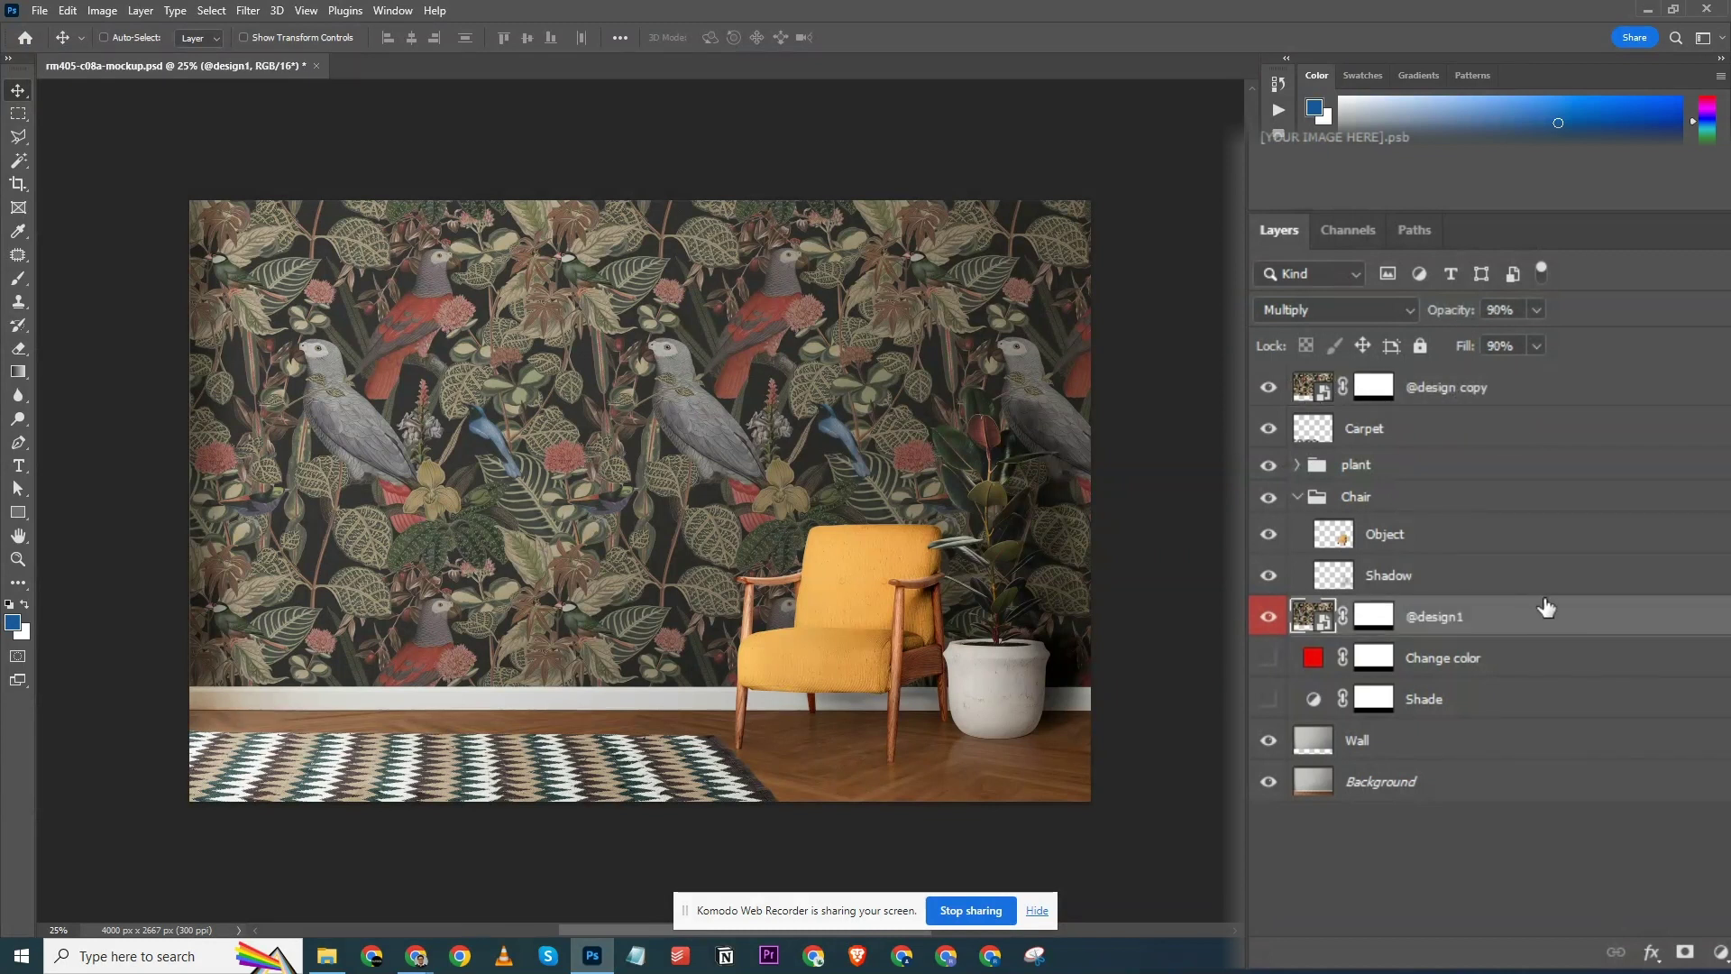
{"action": "double_click", "coordinate": [1483, 387]}
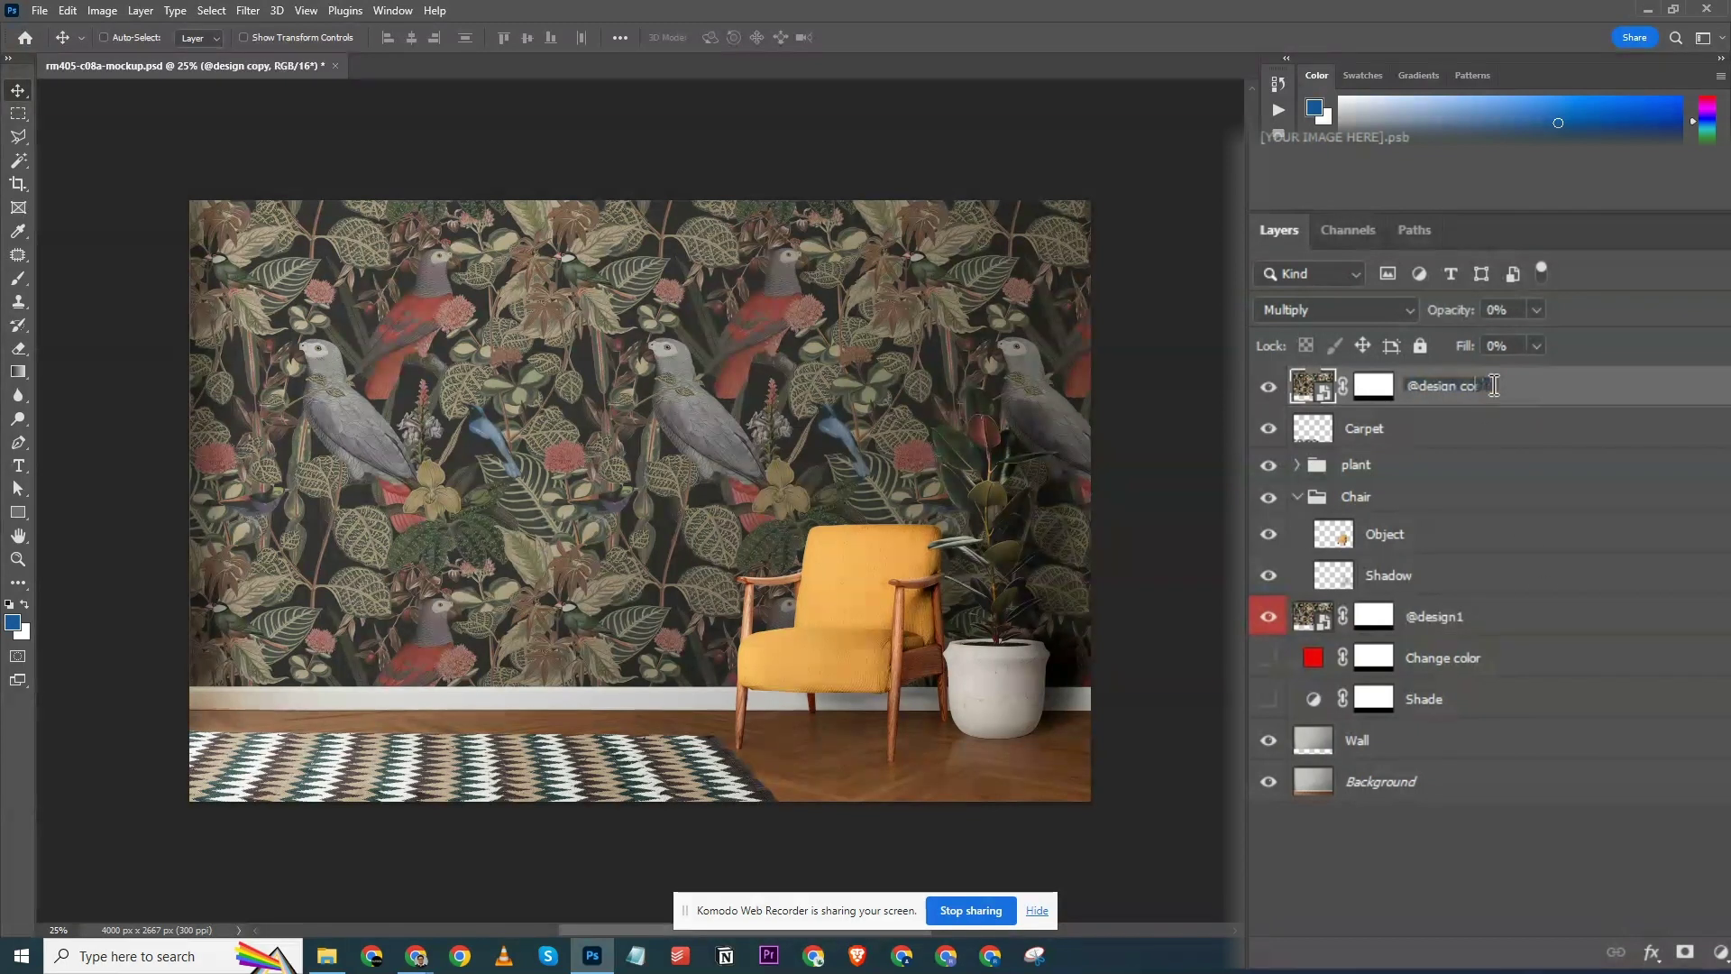
{"action": "key", "text": "BackSpace"}
{"action": "key", "text": "Return"}
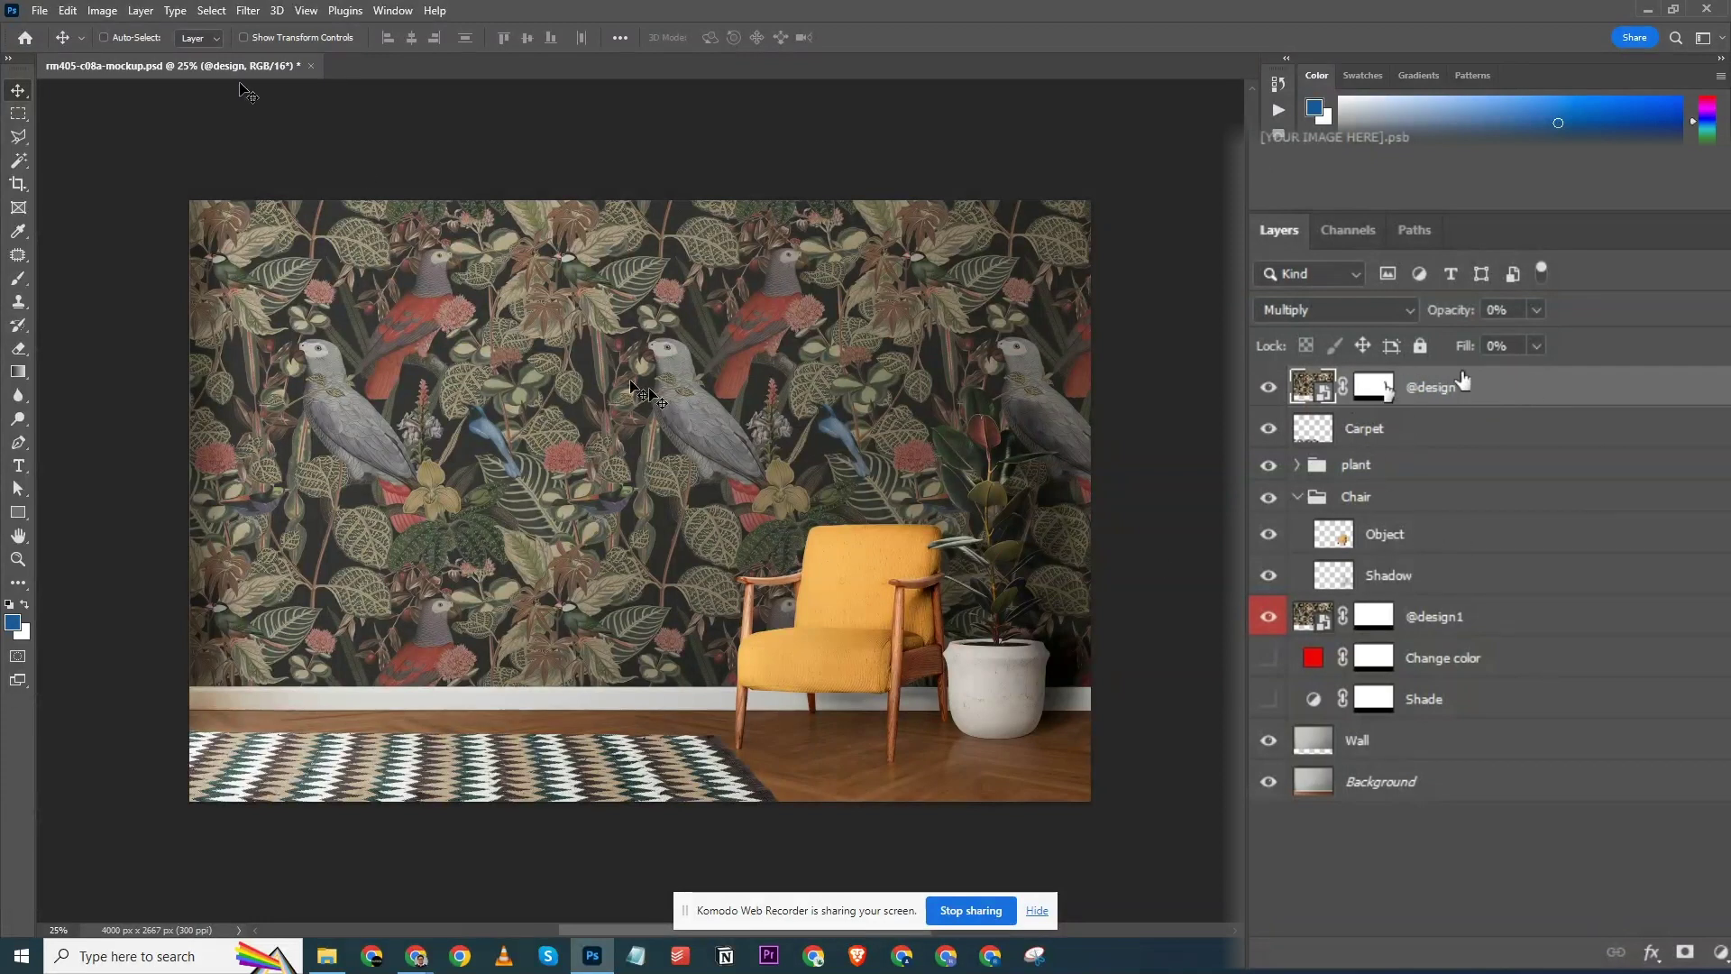
Resize the image to 1500 px wide, keeping its proportions.
{"action": "left_click", "coordinate": [102, 10]}
{"action": "left_click", "coordinate": [149, 147]}
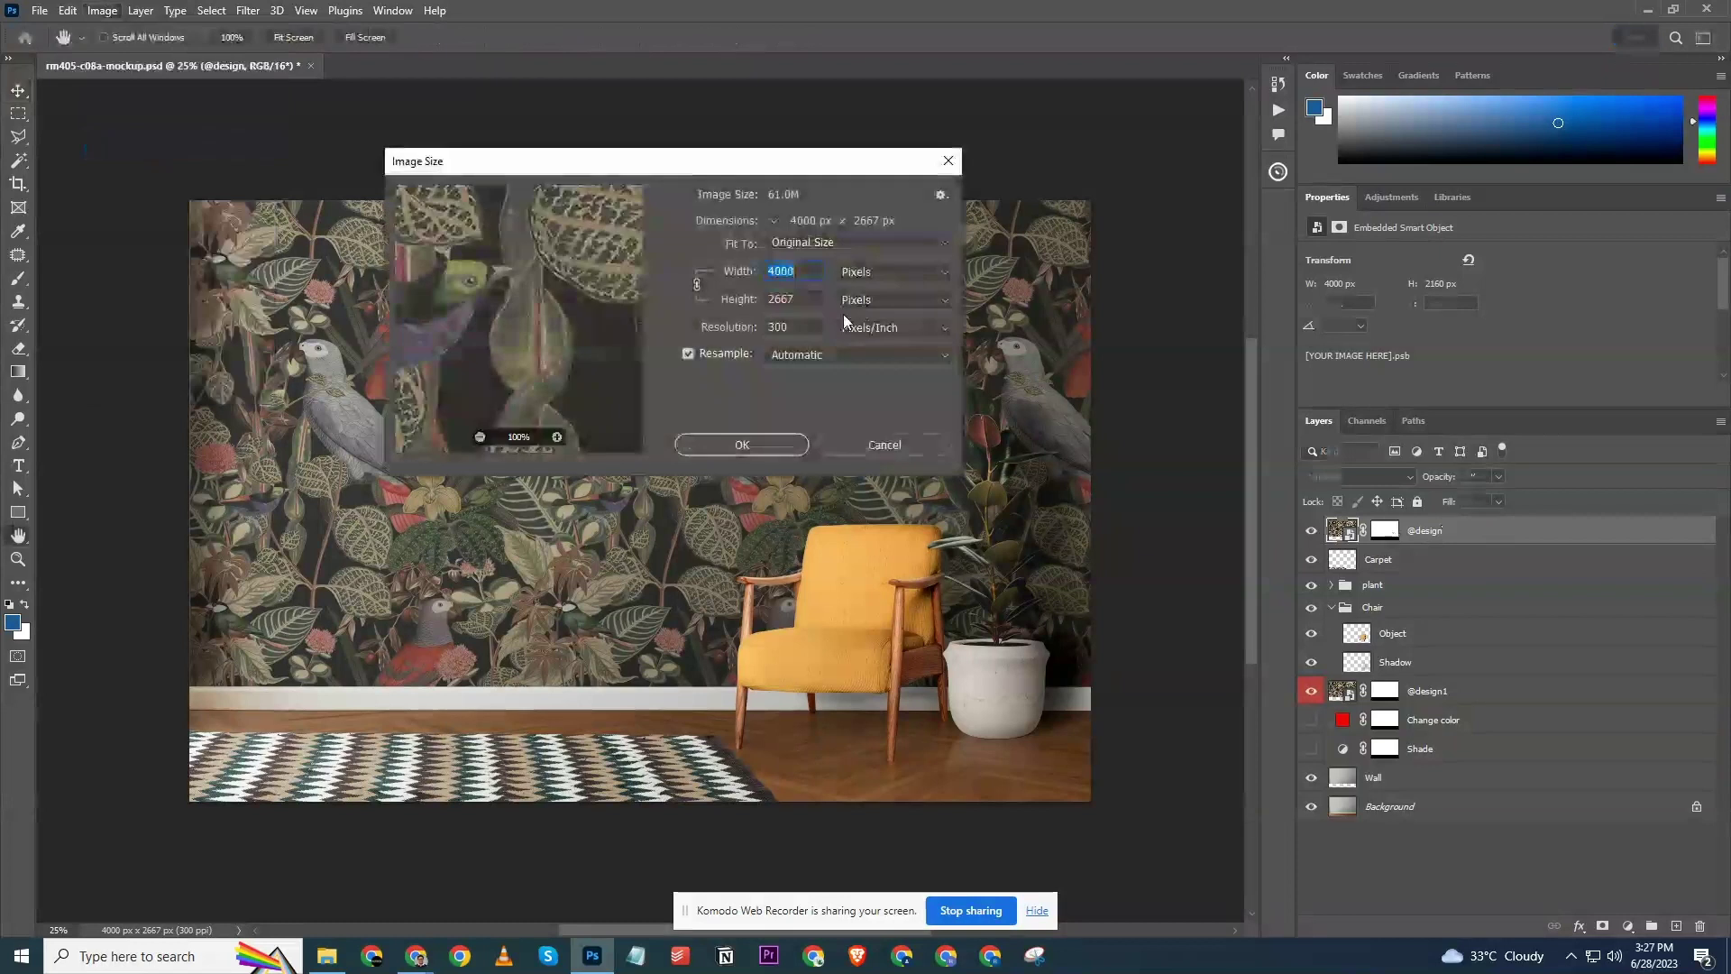
{"action": "type", "text": "1500"}
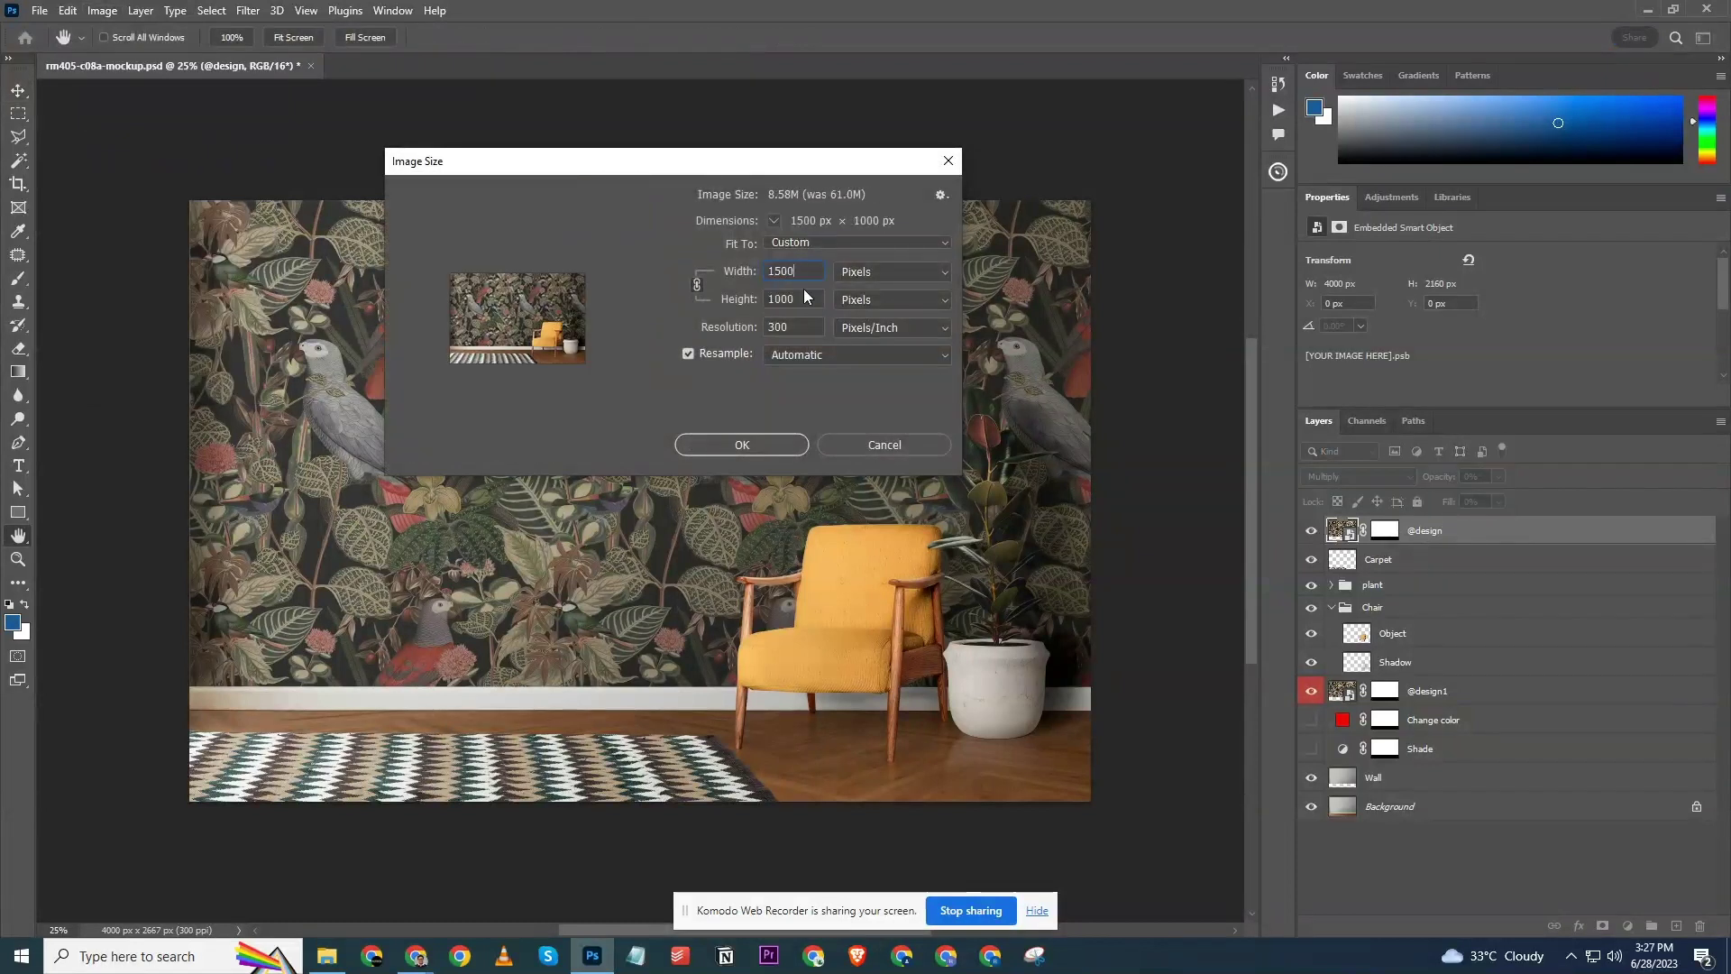
{"action": "left_click", "coordinate": [761, 439]}
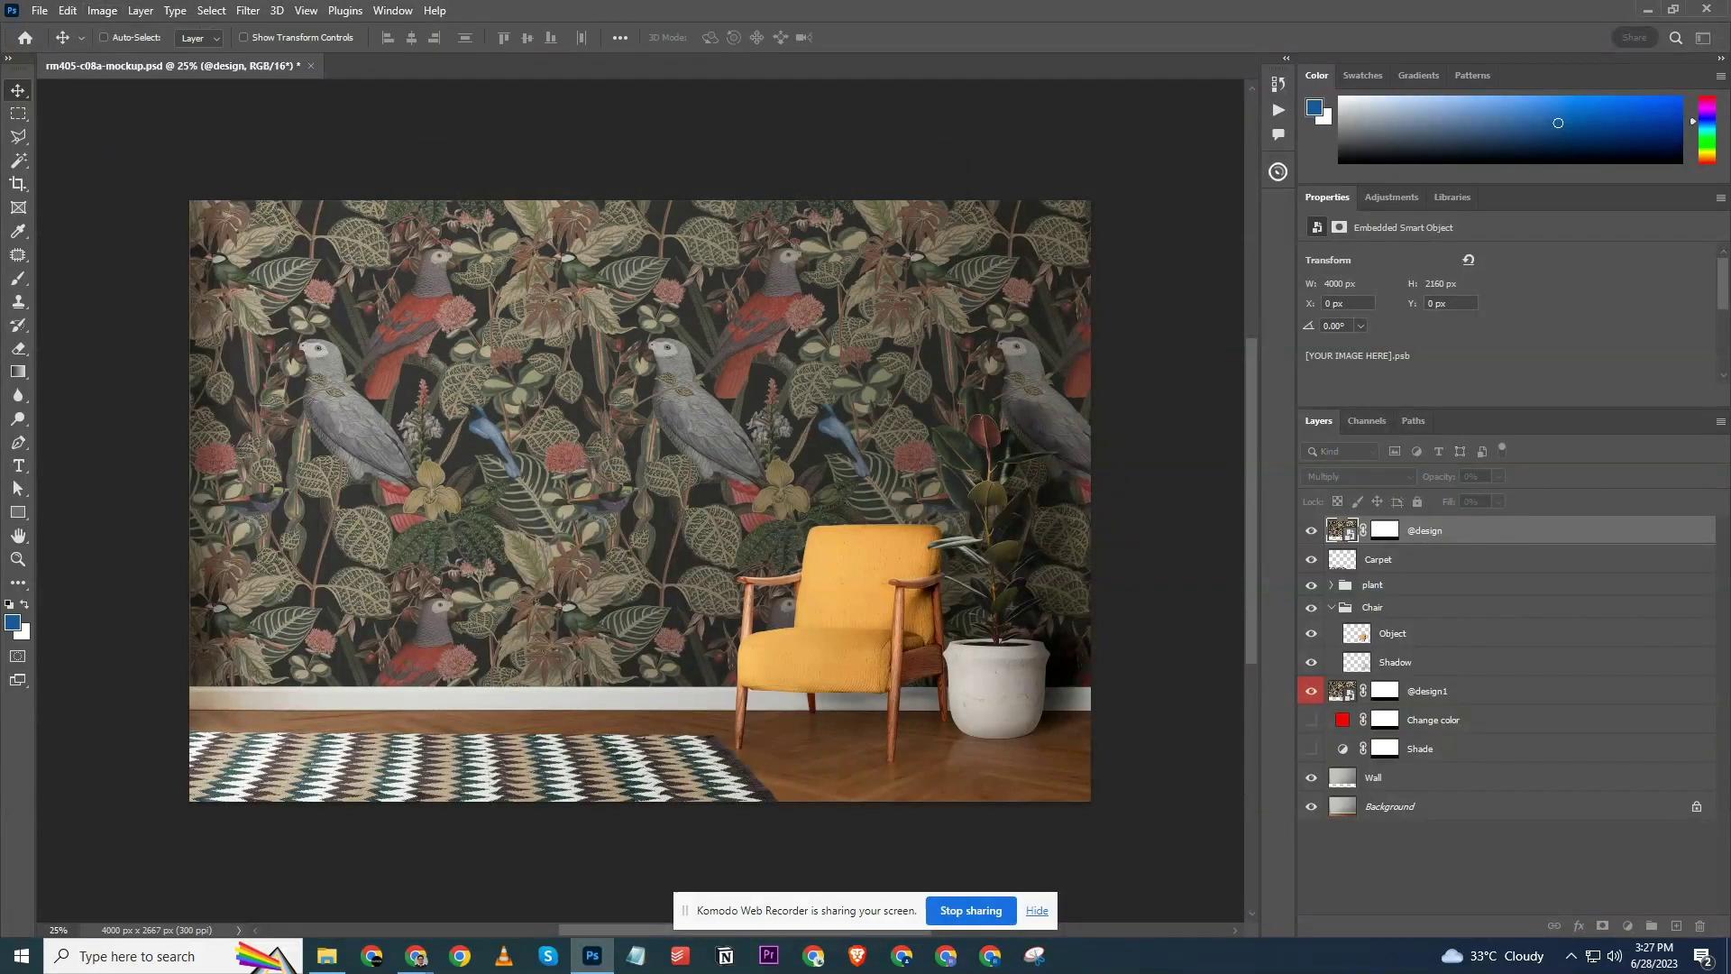
{"action": "scroll", "coordinate": [448, 362], "scroll_direction": "down", "scroll_amount": 1}
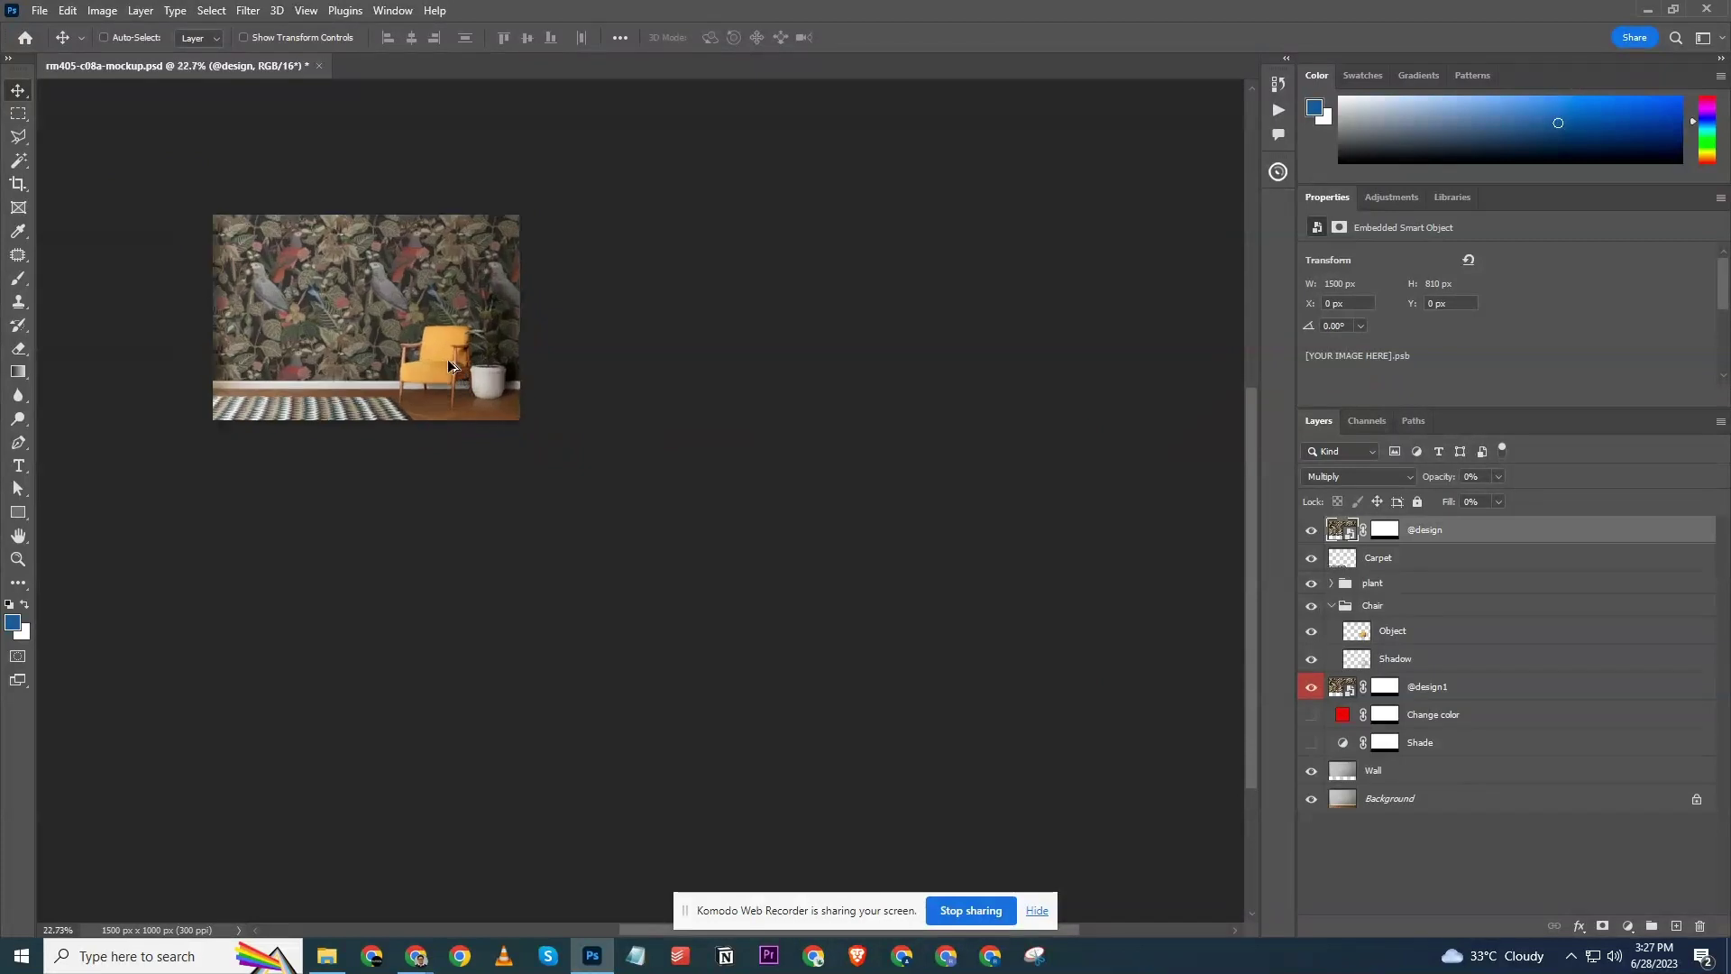
{"action": "scroll", "coordinate": [448, 361], "scroll_direction": "up", "scroll_amount": 5}
{"action": "left_click_drag", "start_coordinate": [374, 355], "coordinate": [596, 504]}
{"action": "scroll", "coordinate": [546, 440], "scroll_direction": "up", "scroll_amount": 7}
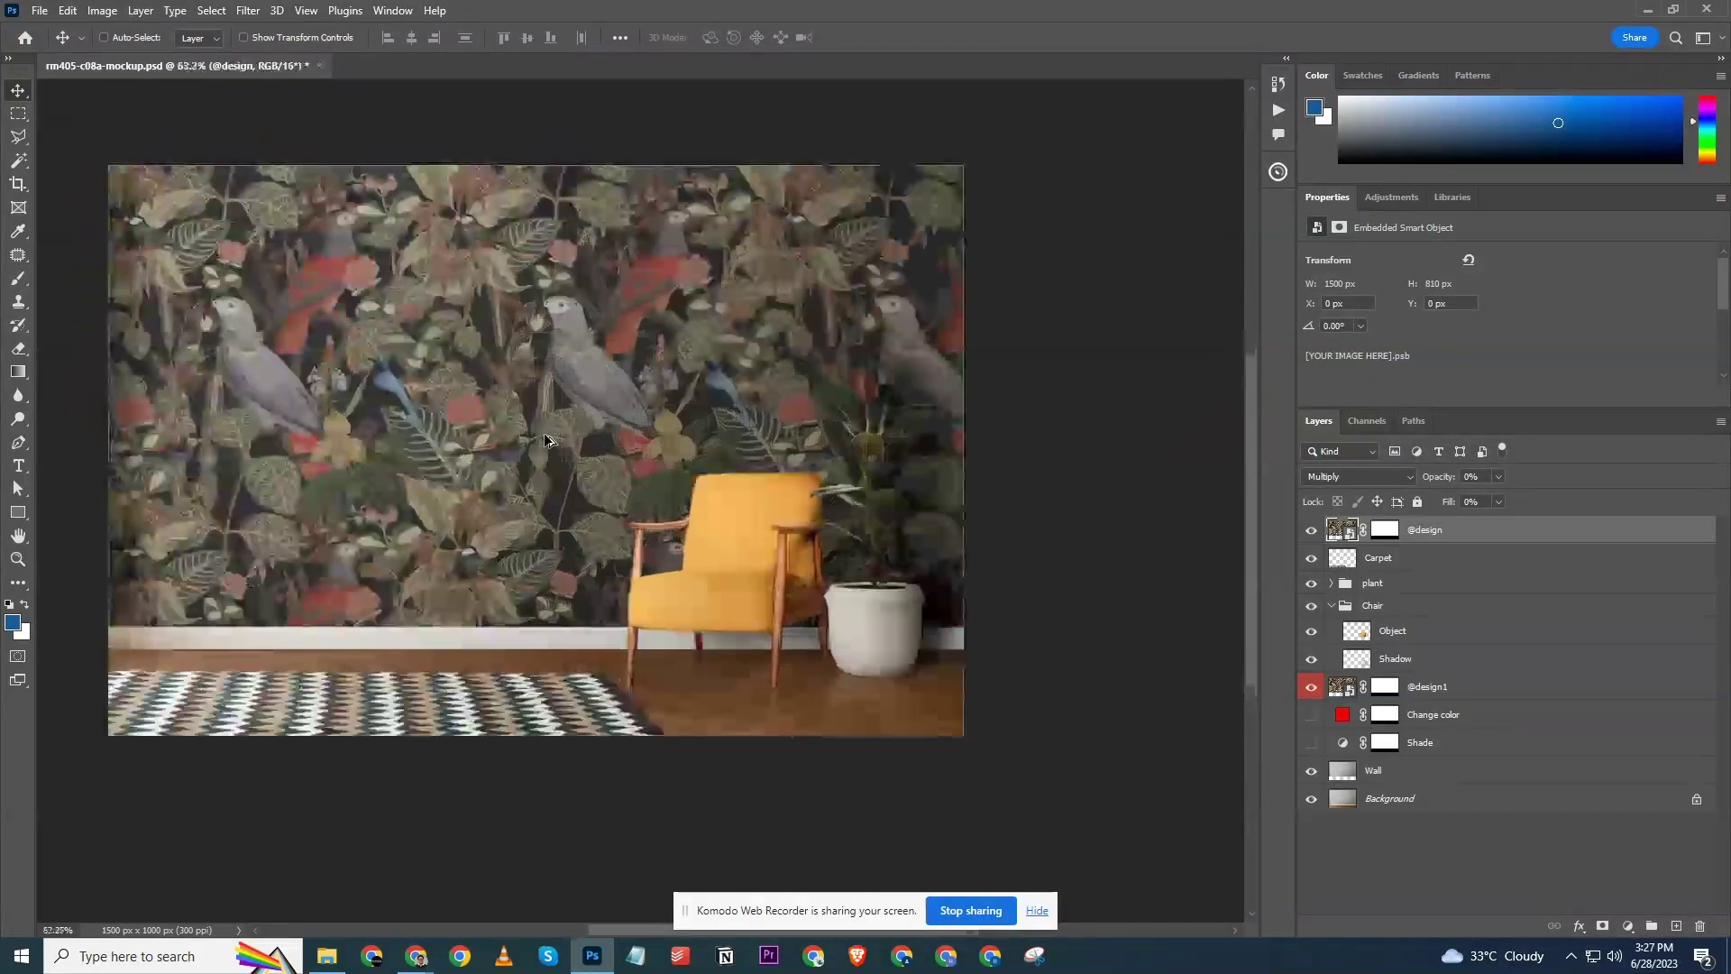
Set the image resolution to 72 pixels/inch with a width of 1500 px, then save the file.
{"action": "left_click", "coordinate": [102, 11]}
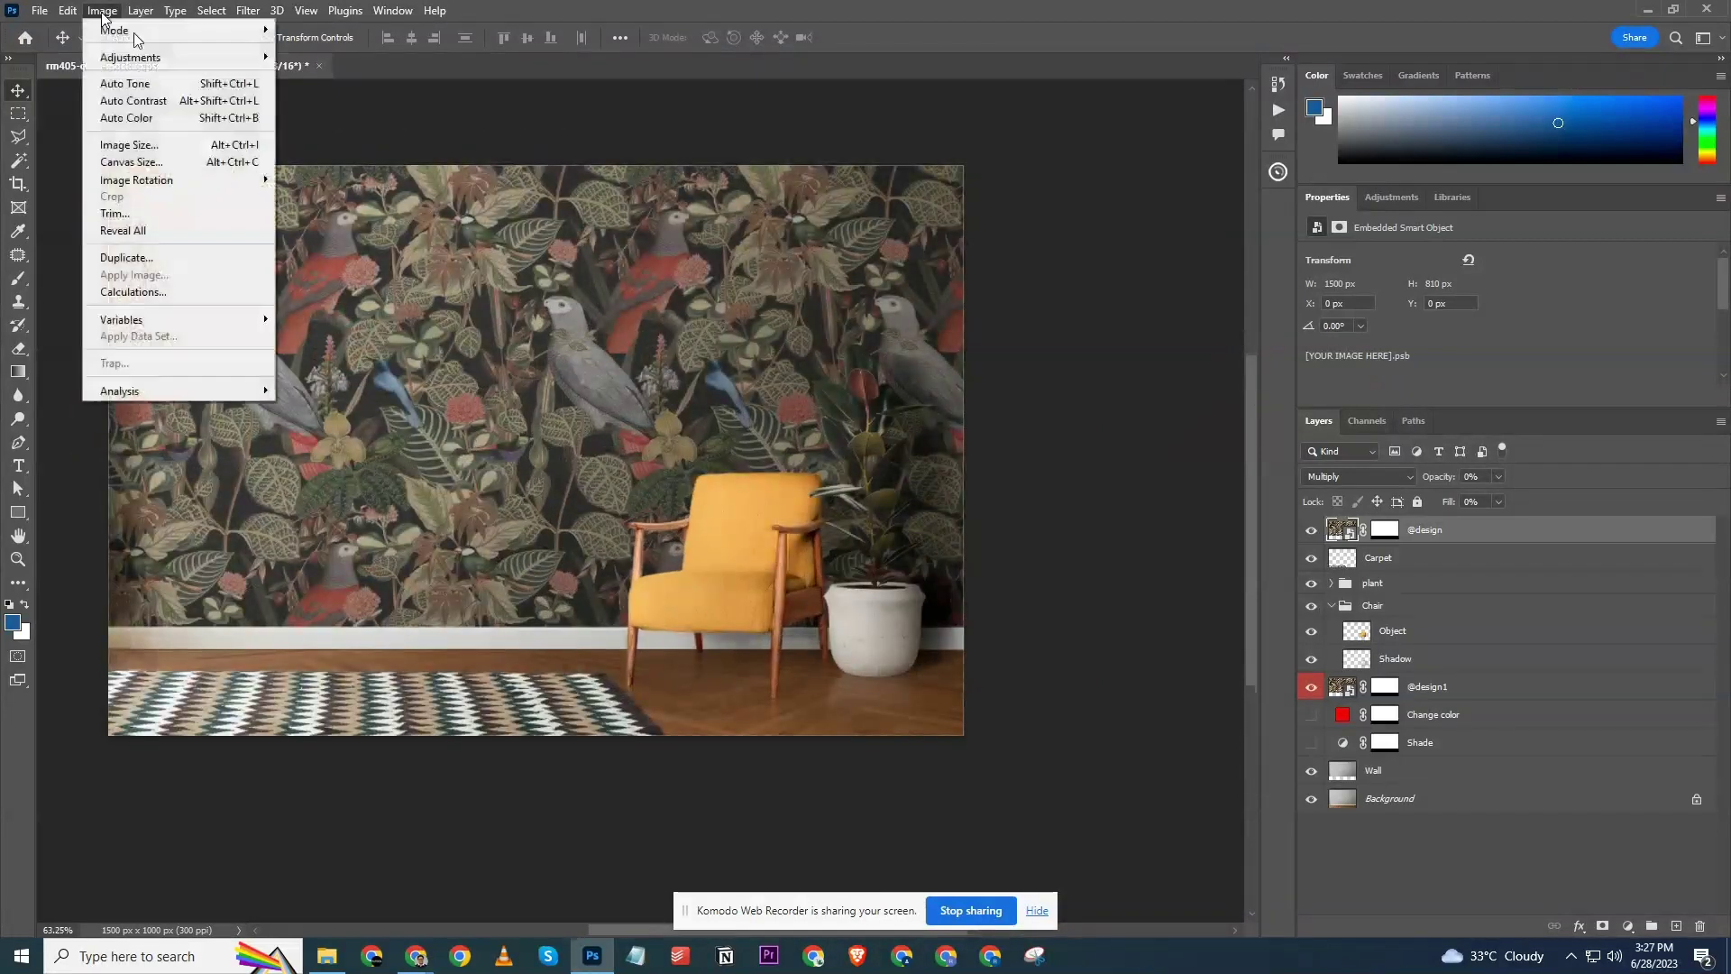
{"action": "left_click", "coordinate": [179, 144]}
{"action": "double_click", "coordinate": [794, 327]}
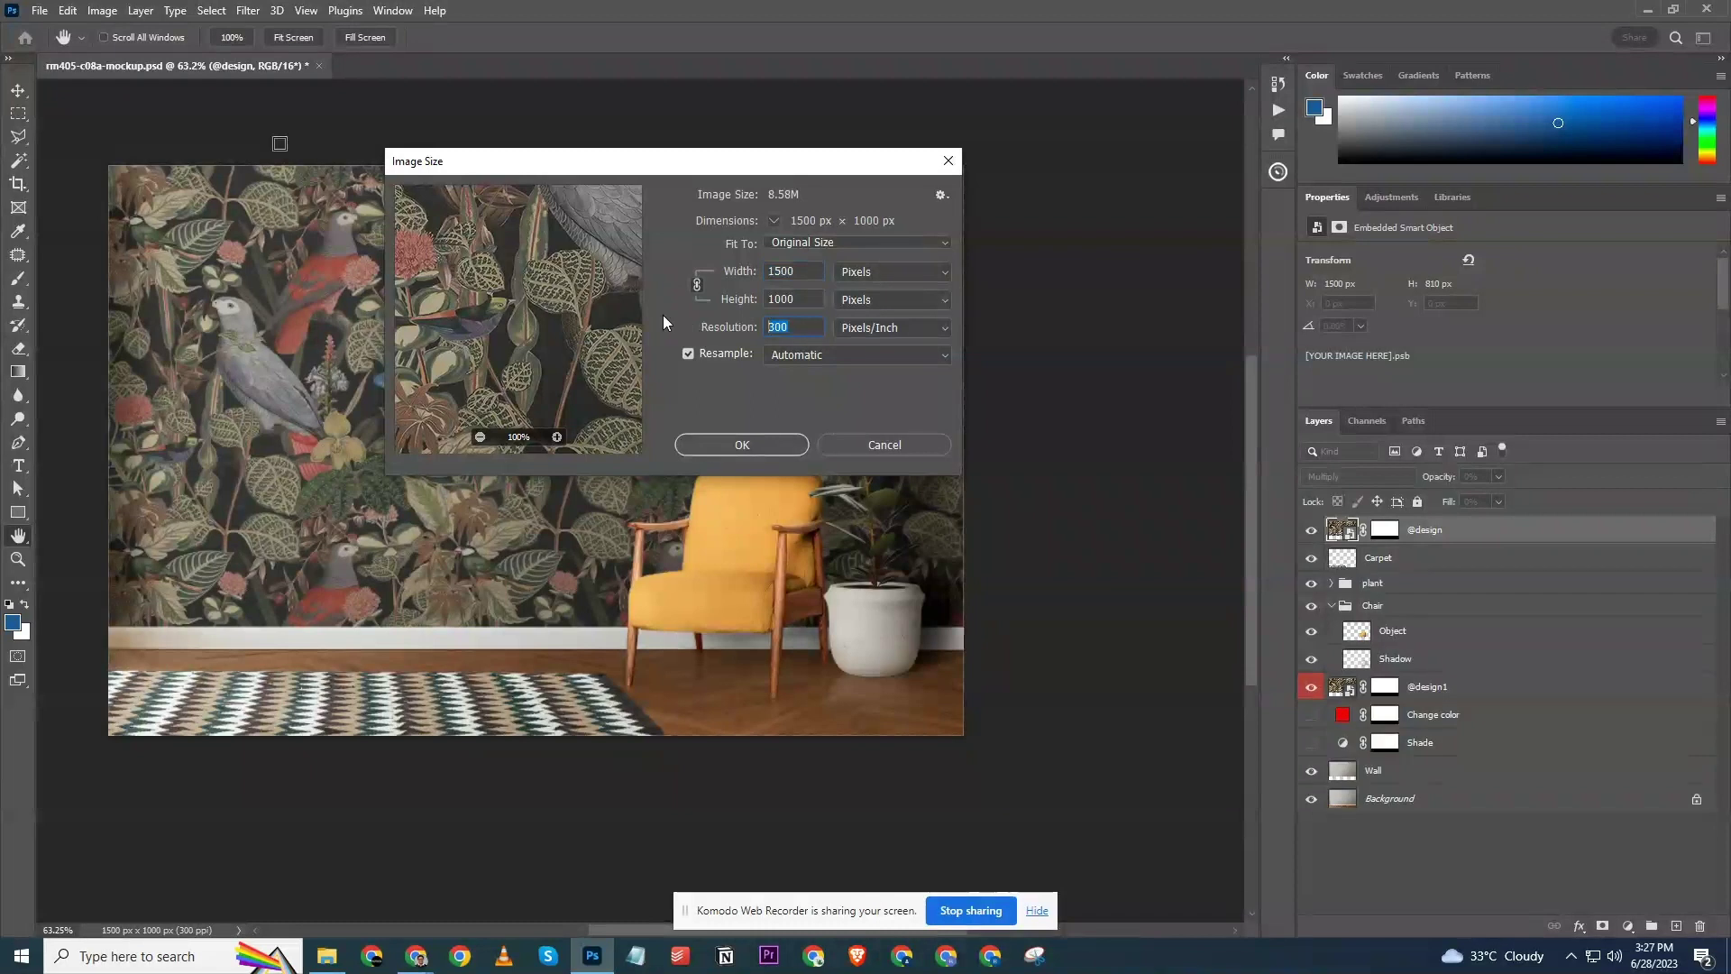
{"action": "type", "text": "72"}
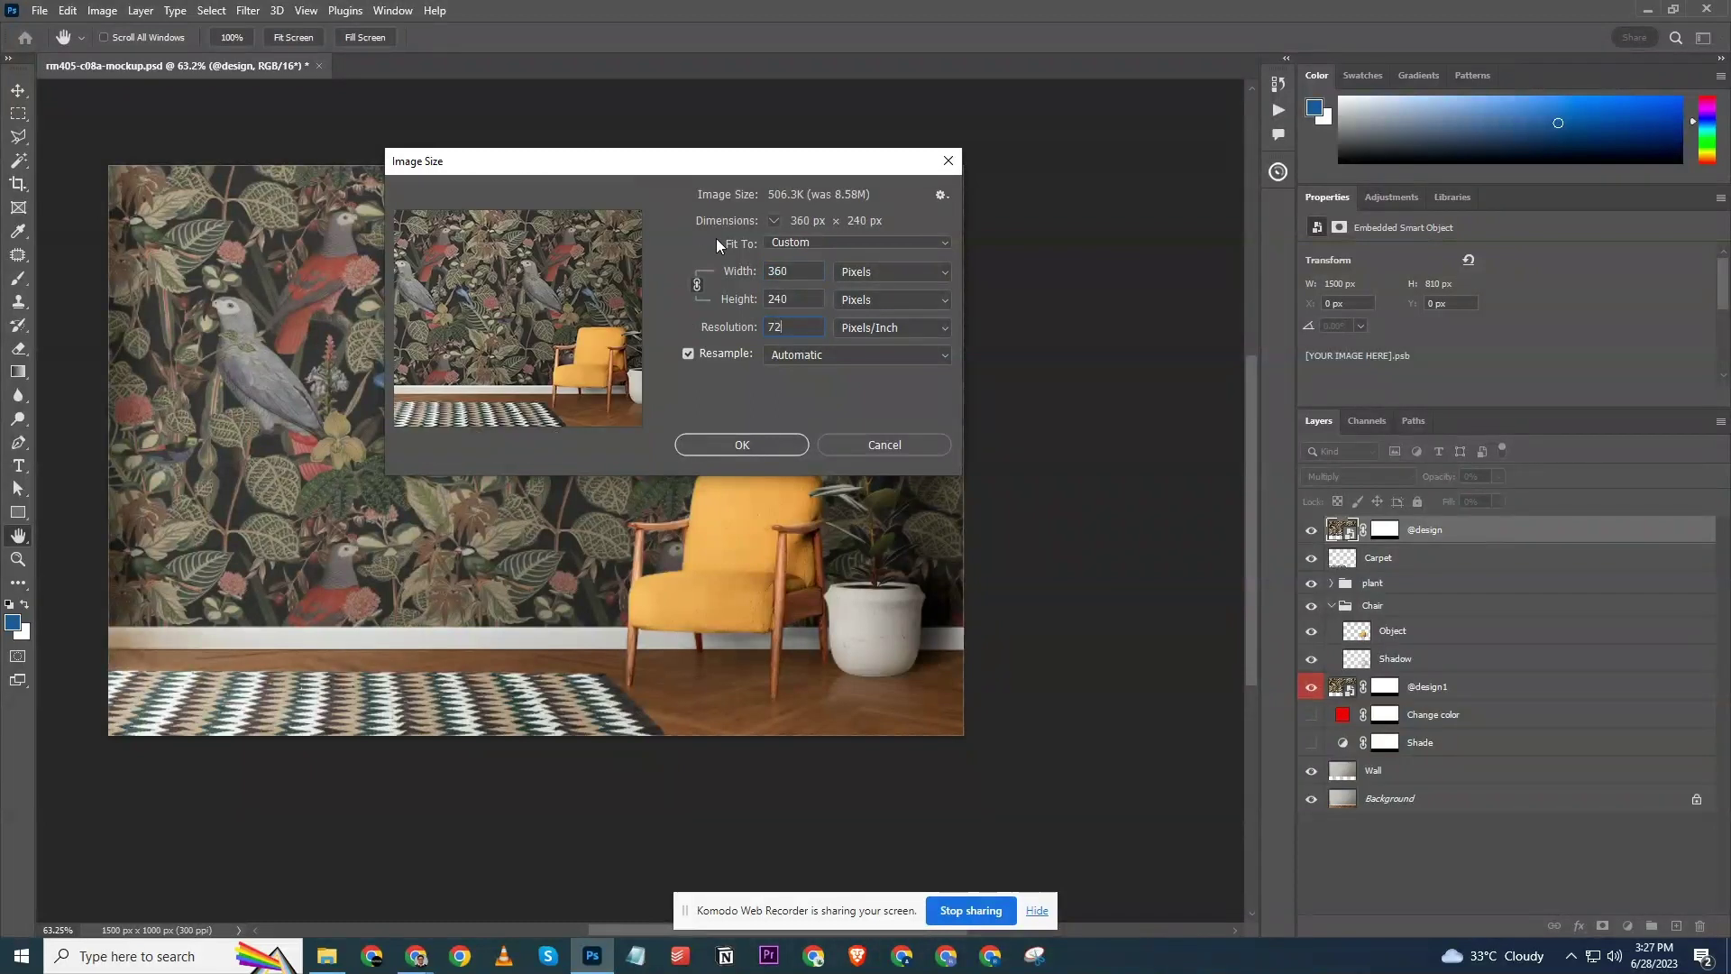
{"action": "left_click_drag", "start_coordinate": [803, 328], "coordinate": [678, 274]}
{"action": "type", "text": "1500"}
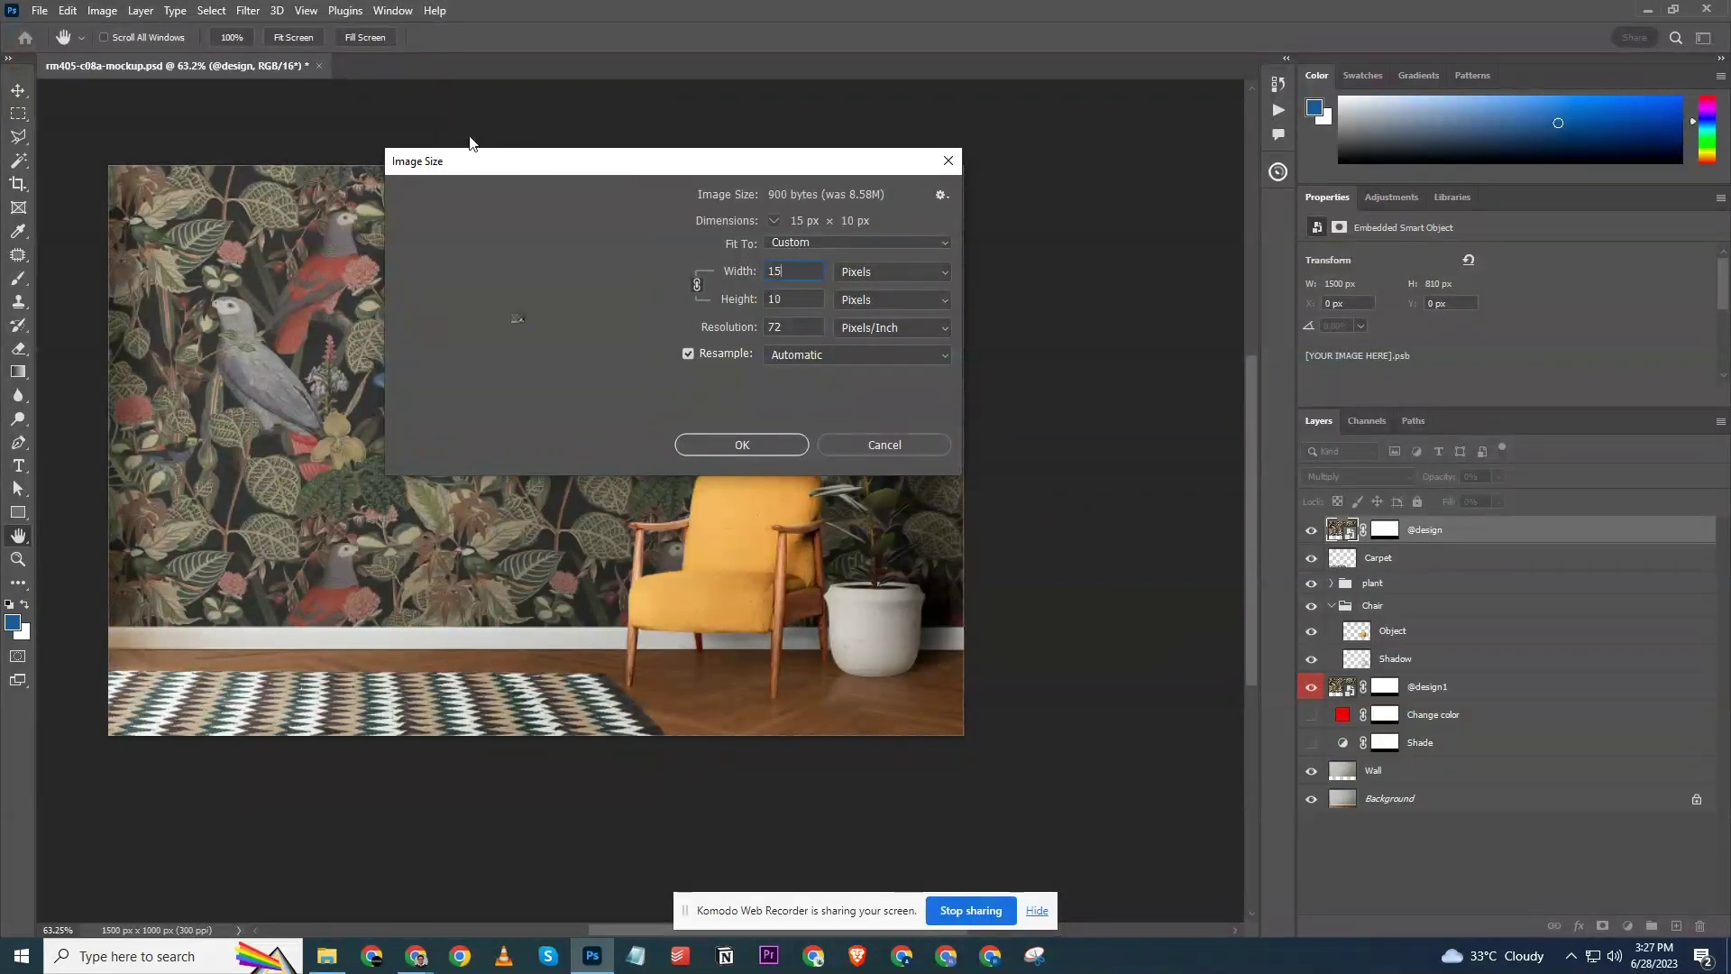
{"action": "left_click", "coordinate": [721, 442]}
{"action": "key", "text": "ctrl+s"}
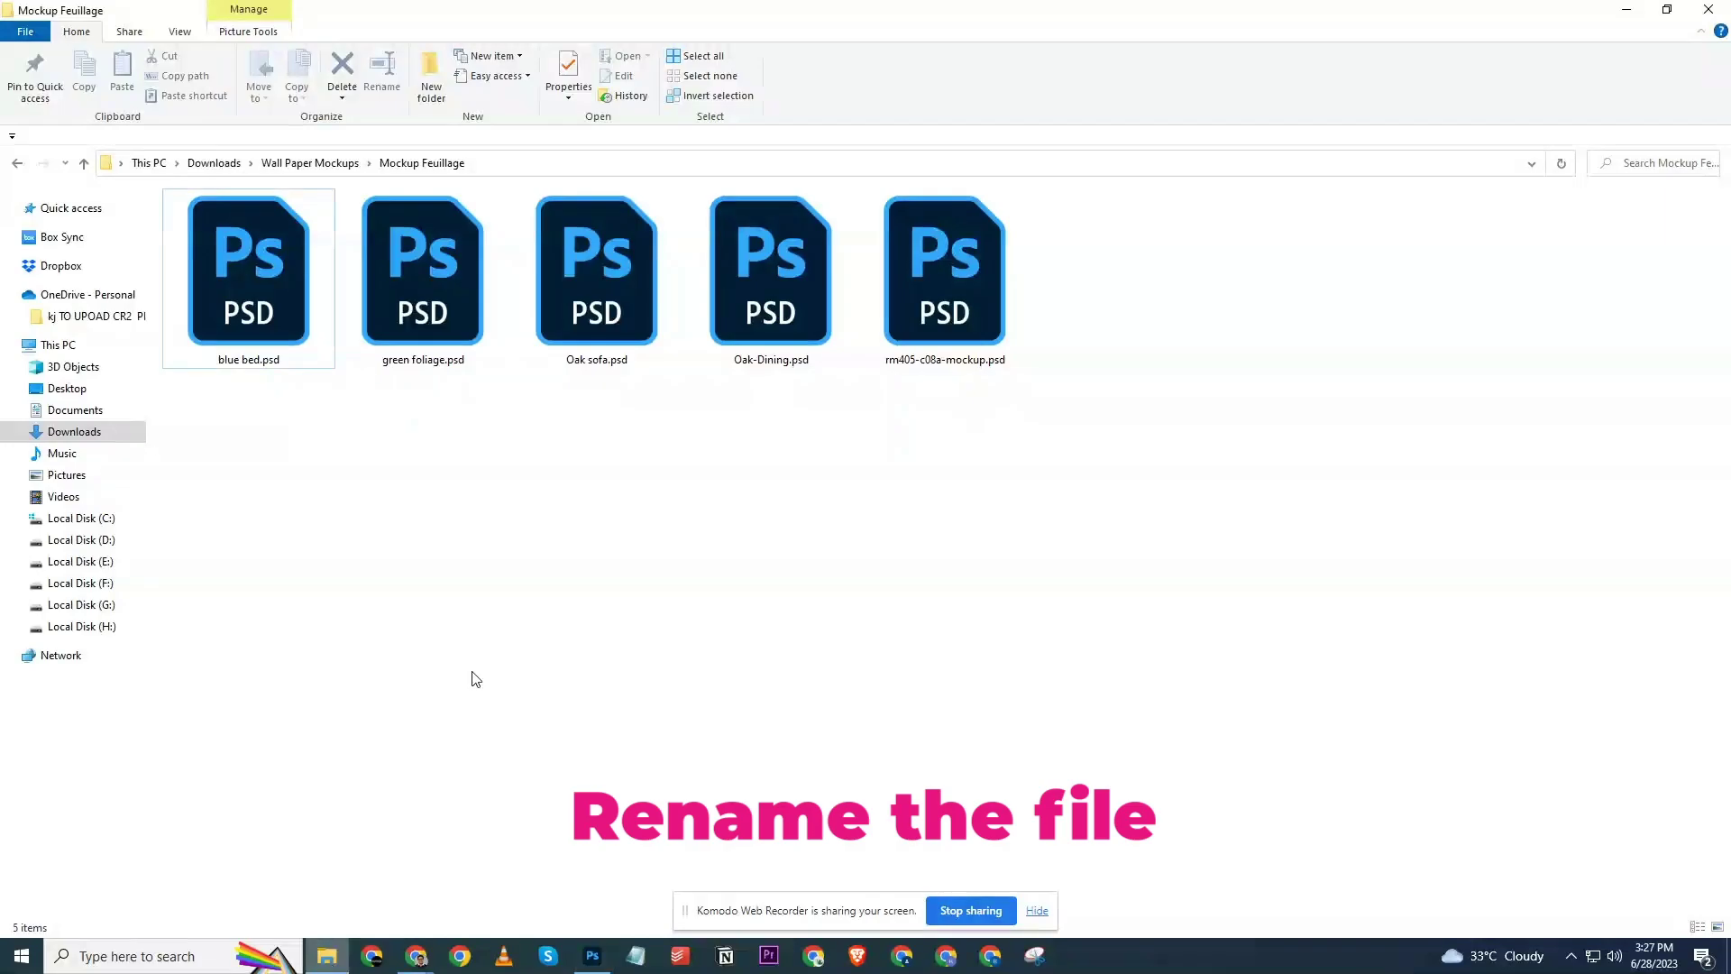
In File Explorer, rename rm405-c08a-mockup.psd in the Mockup Feuillage folder as yellow armchair.psd.
{"action": "left_click", "coordinate": [949, 323]}
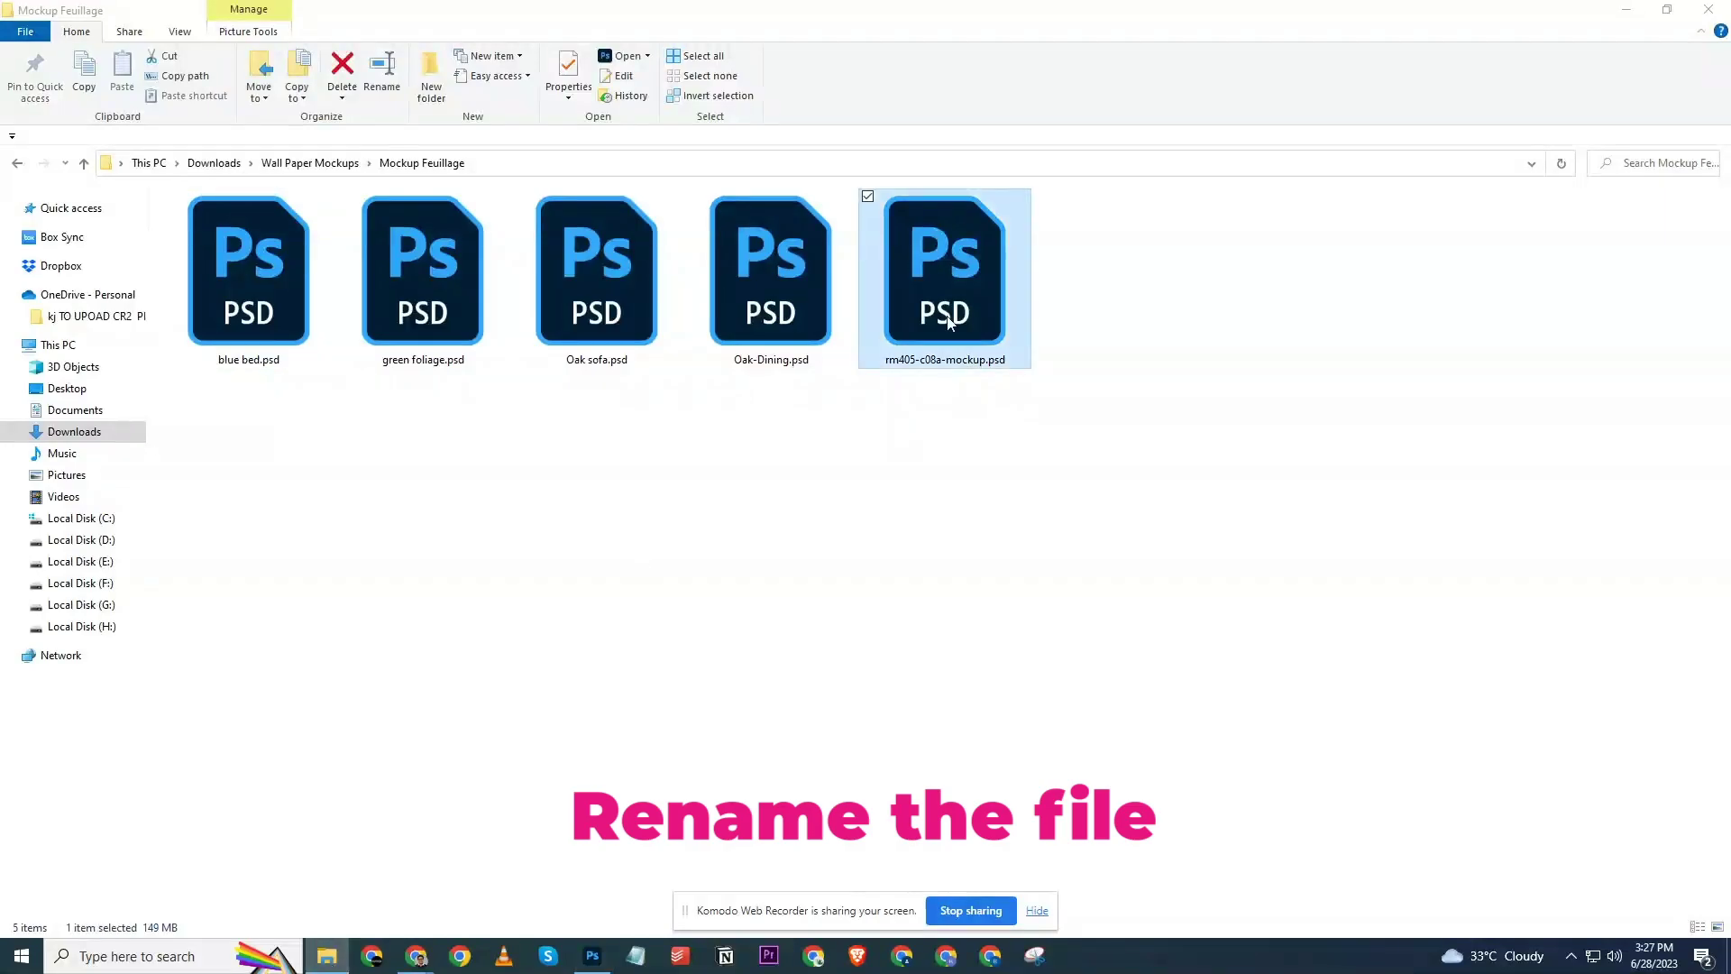
{"action": "key", "text": "F2"}
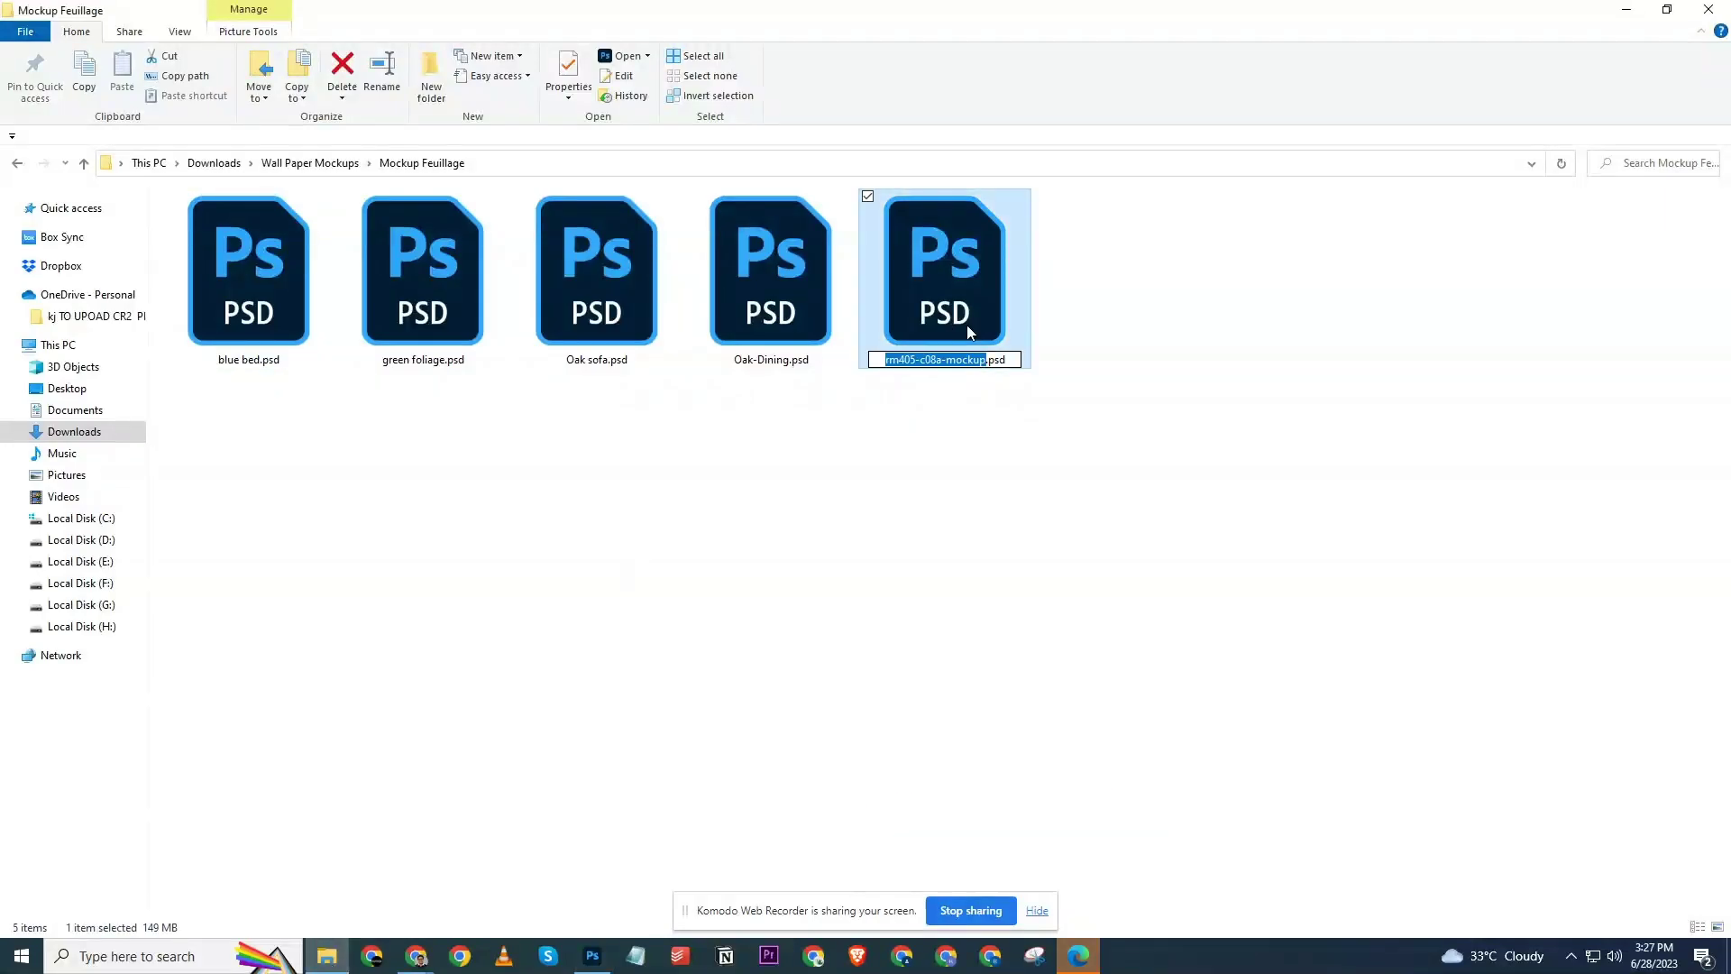
{"action": "type", "text": "ye"}
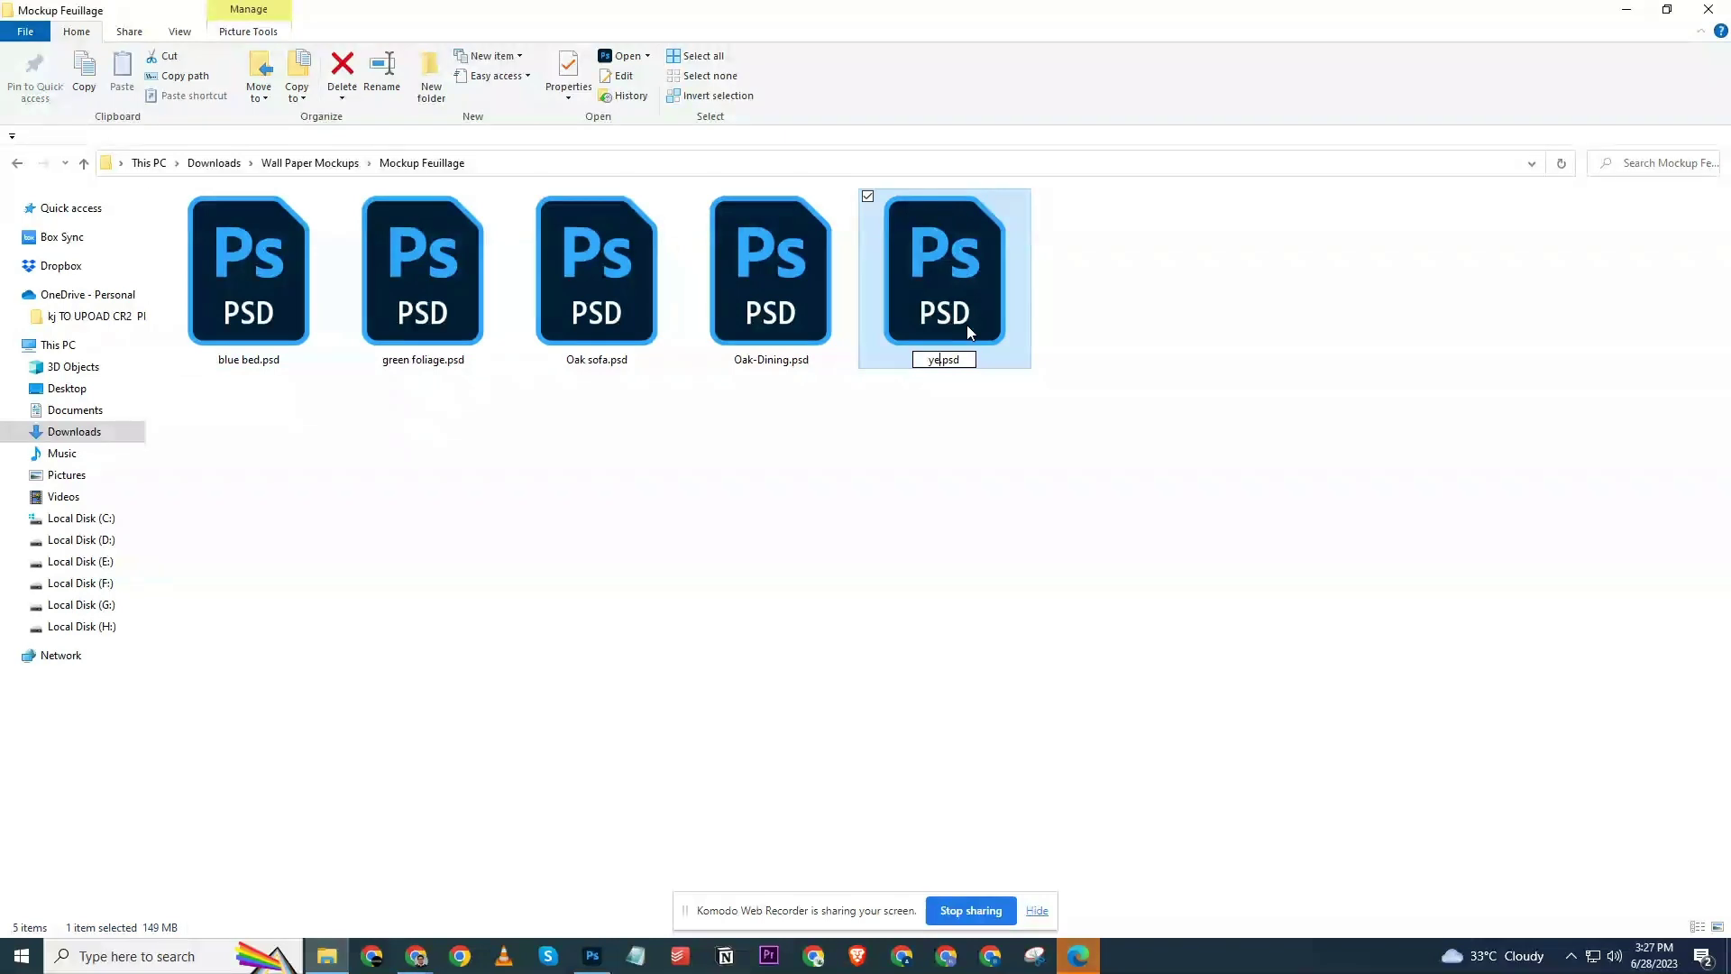
{"action": "type", "text": "llow armchair"}
{"action": "left_click", "coordinate": [965, 494]}
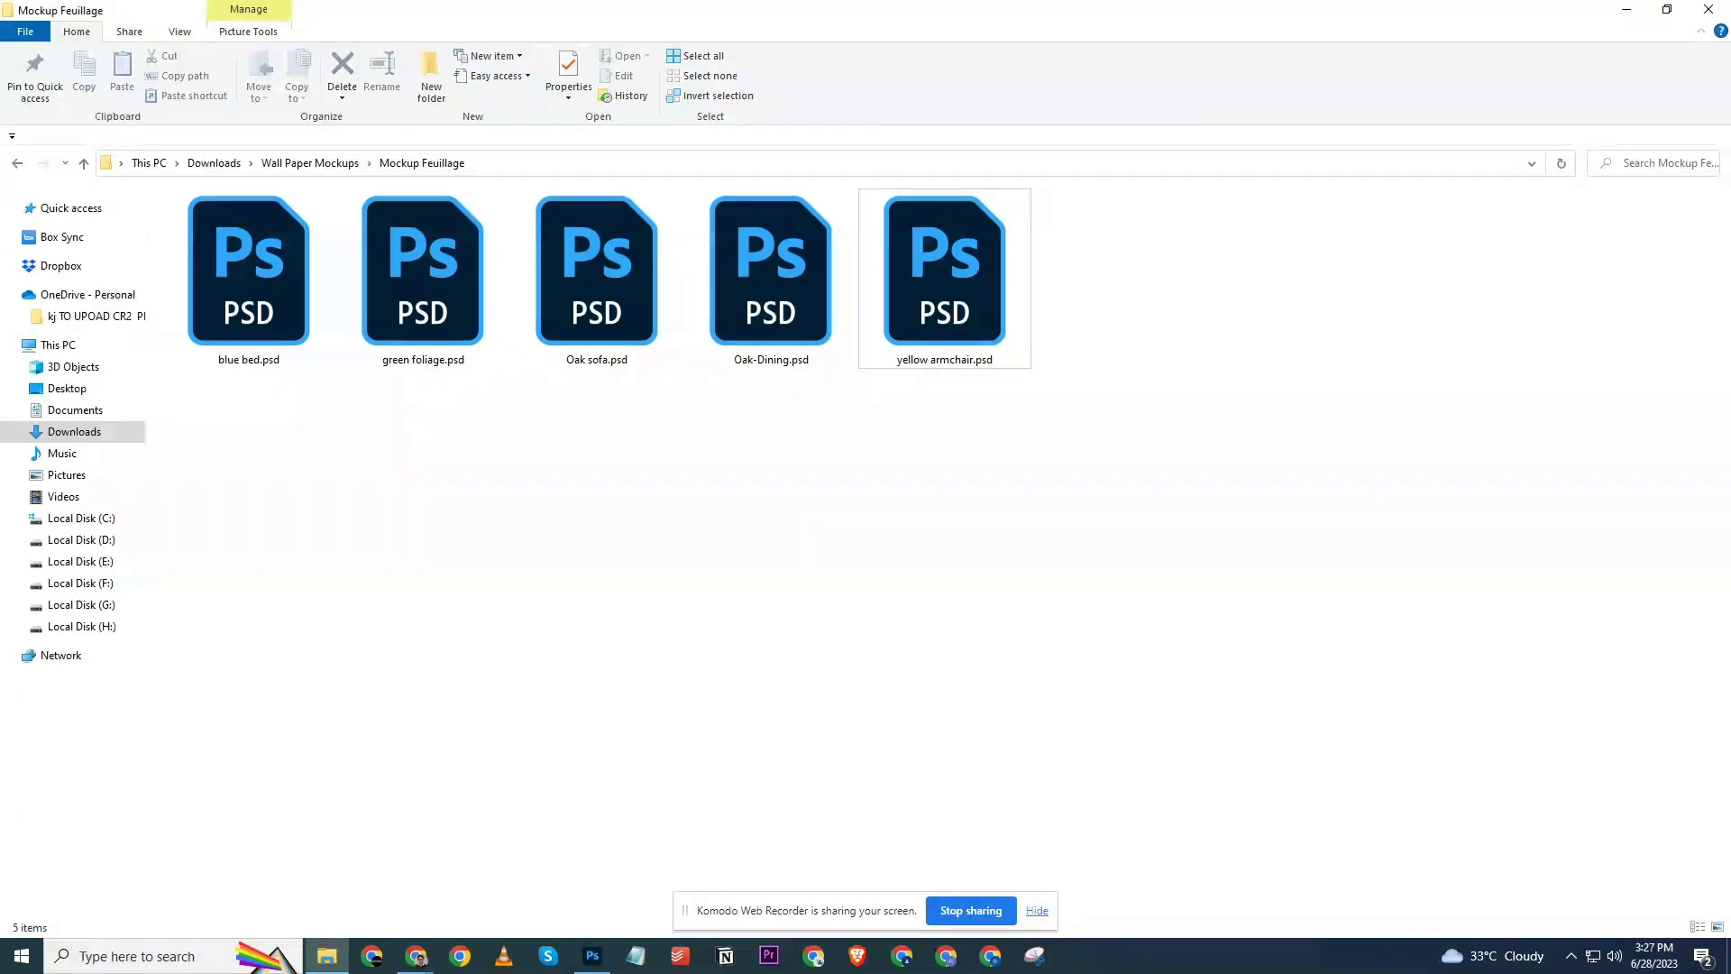
Look through the wallpaper design images in the feuillage folder of Wall Paper Mockups.
{"action": "left_click", "coordinate": [336, 169]}
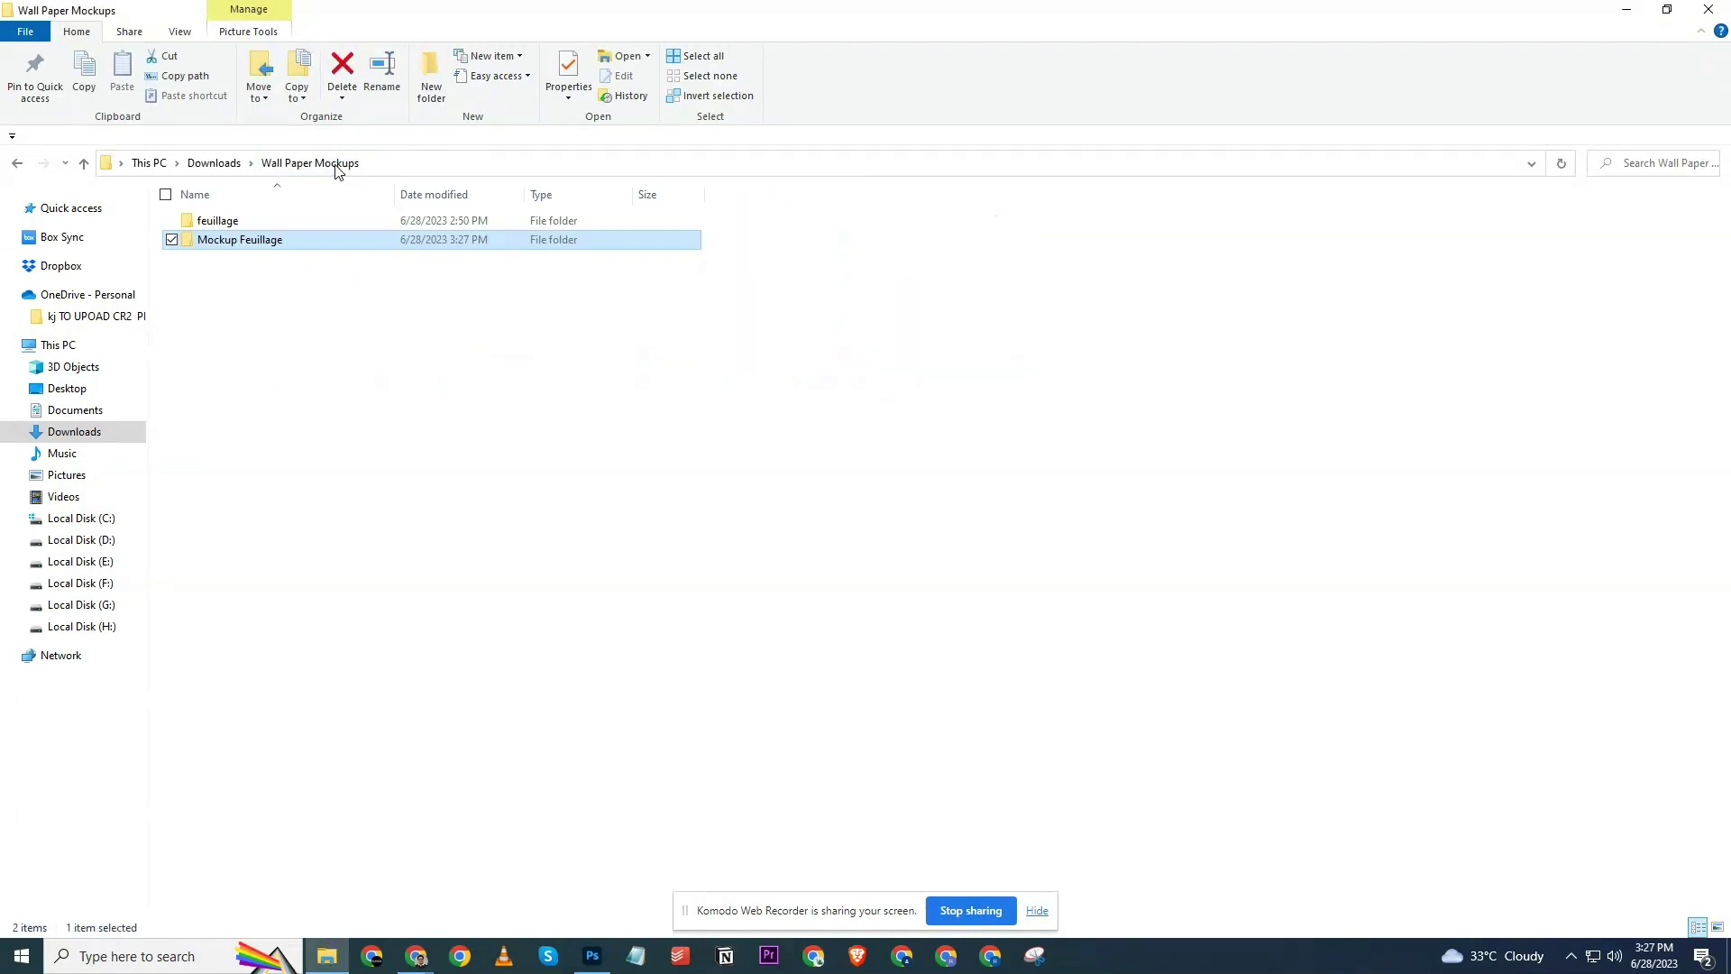
{"action": "double_click", "coordinate": [263, 219]}
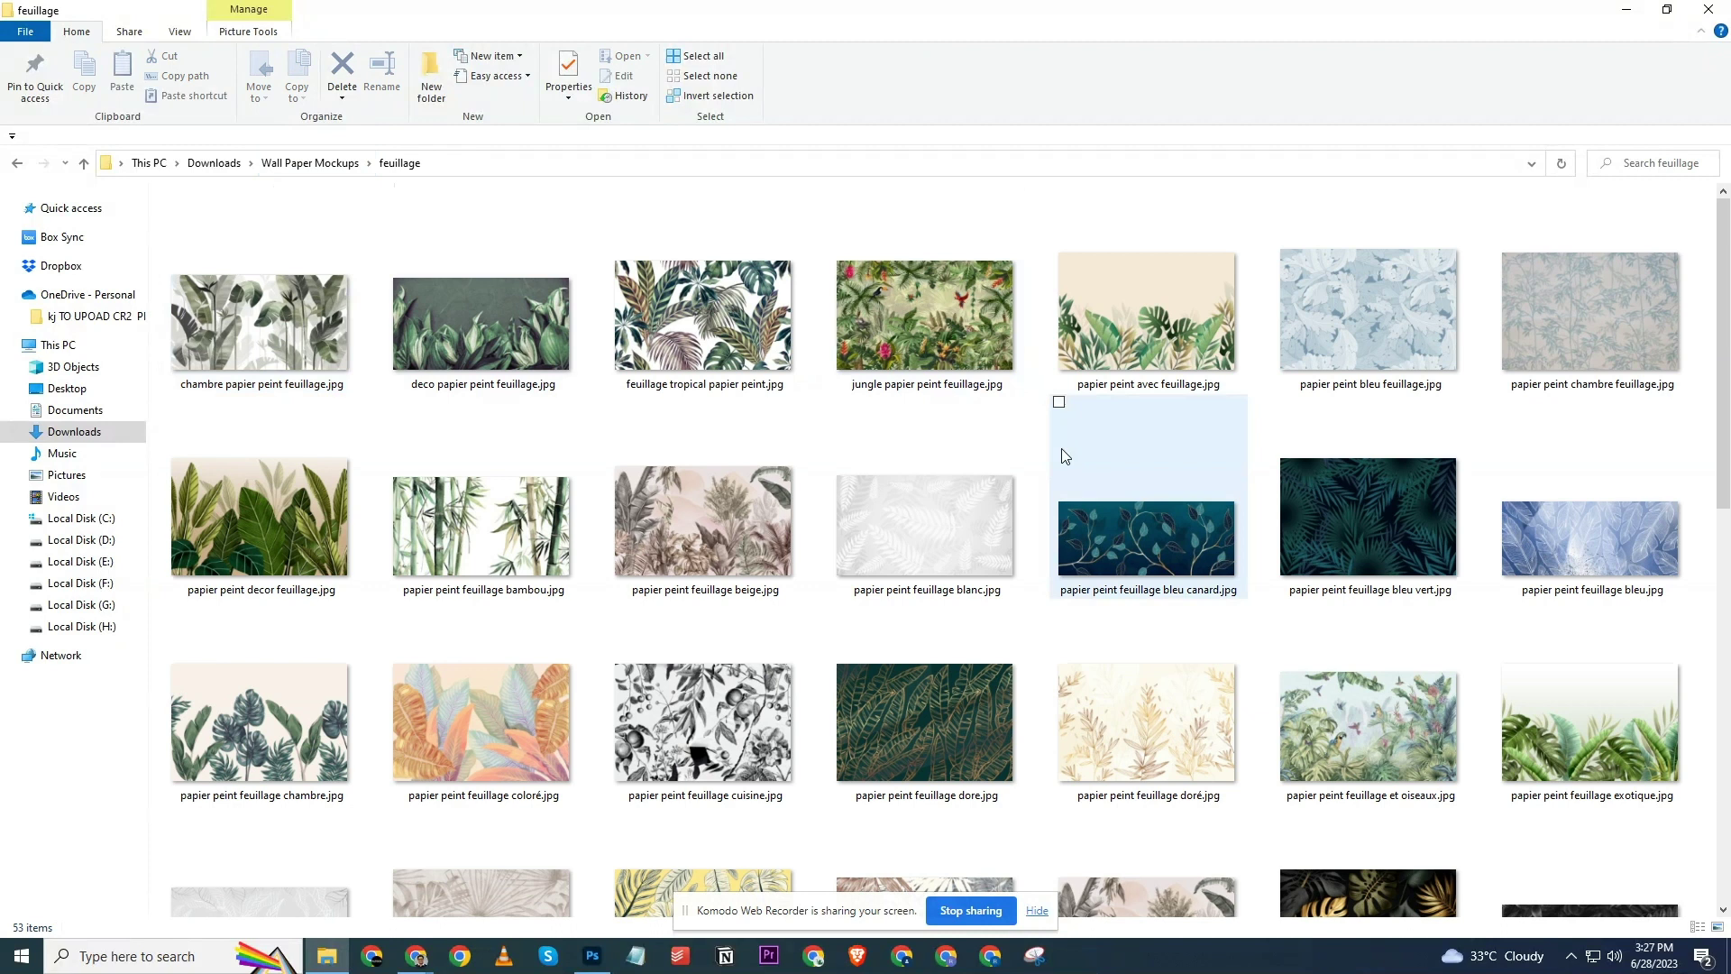
{"action": "scroll", "coordinate": [1059, 451], "scroll_direction": "down", "scroll_amount": 8}
{"action": "scroll", "coordinate": [1053, 451], "scroll_direction": "down", "scroll_amount": 3}
{"action": "scroll", "coordinate": [1053, 451], "scroll_direction": "up", "scroll_amount": 8}
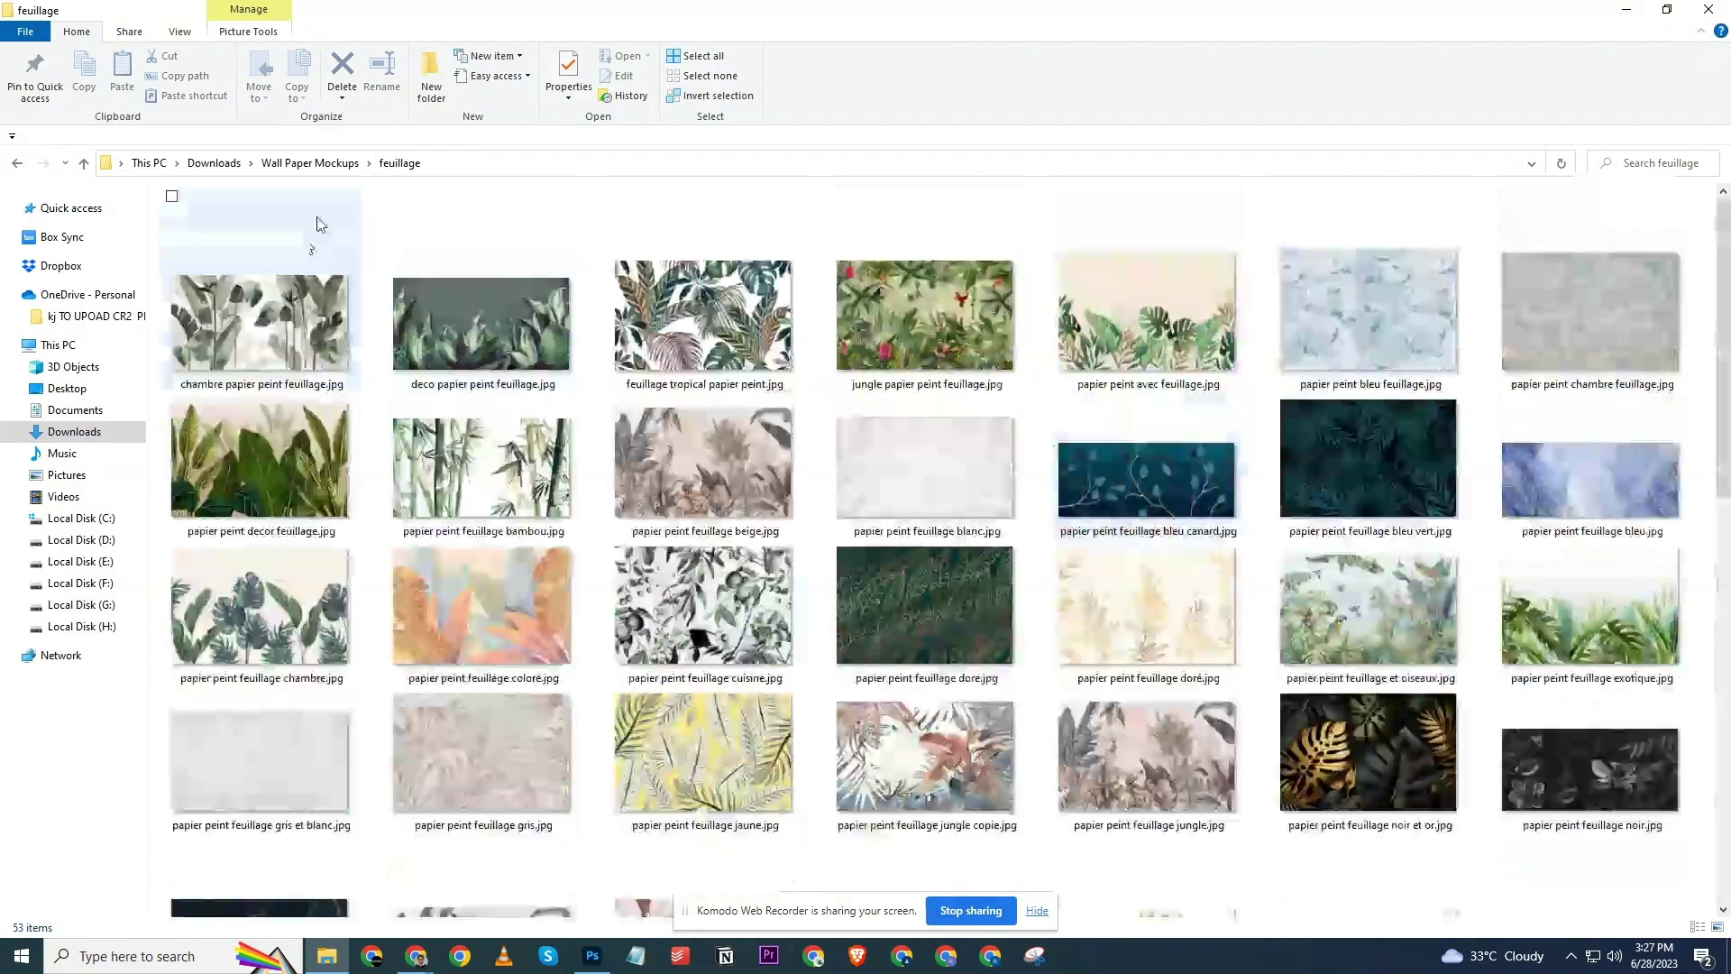
Go back to the Mockup Feuillage folder and open yellow armchair.psd in Photoshop.
{"action": "left_click", "coordinate": [323, 167]}
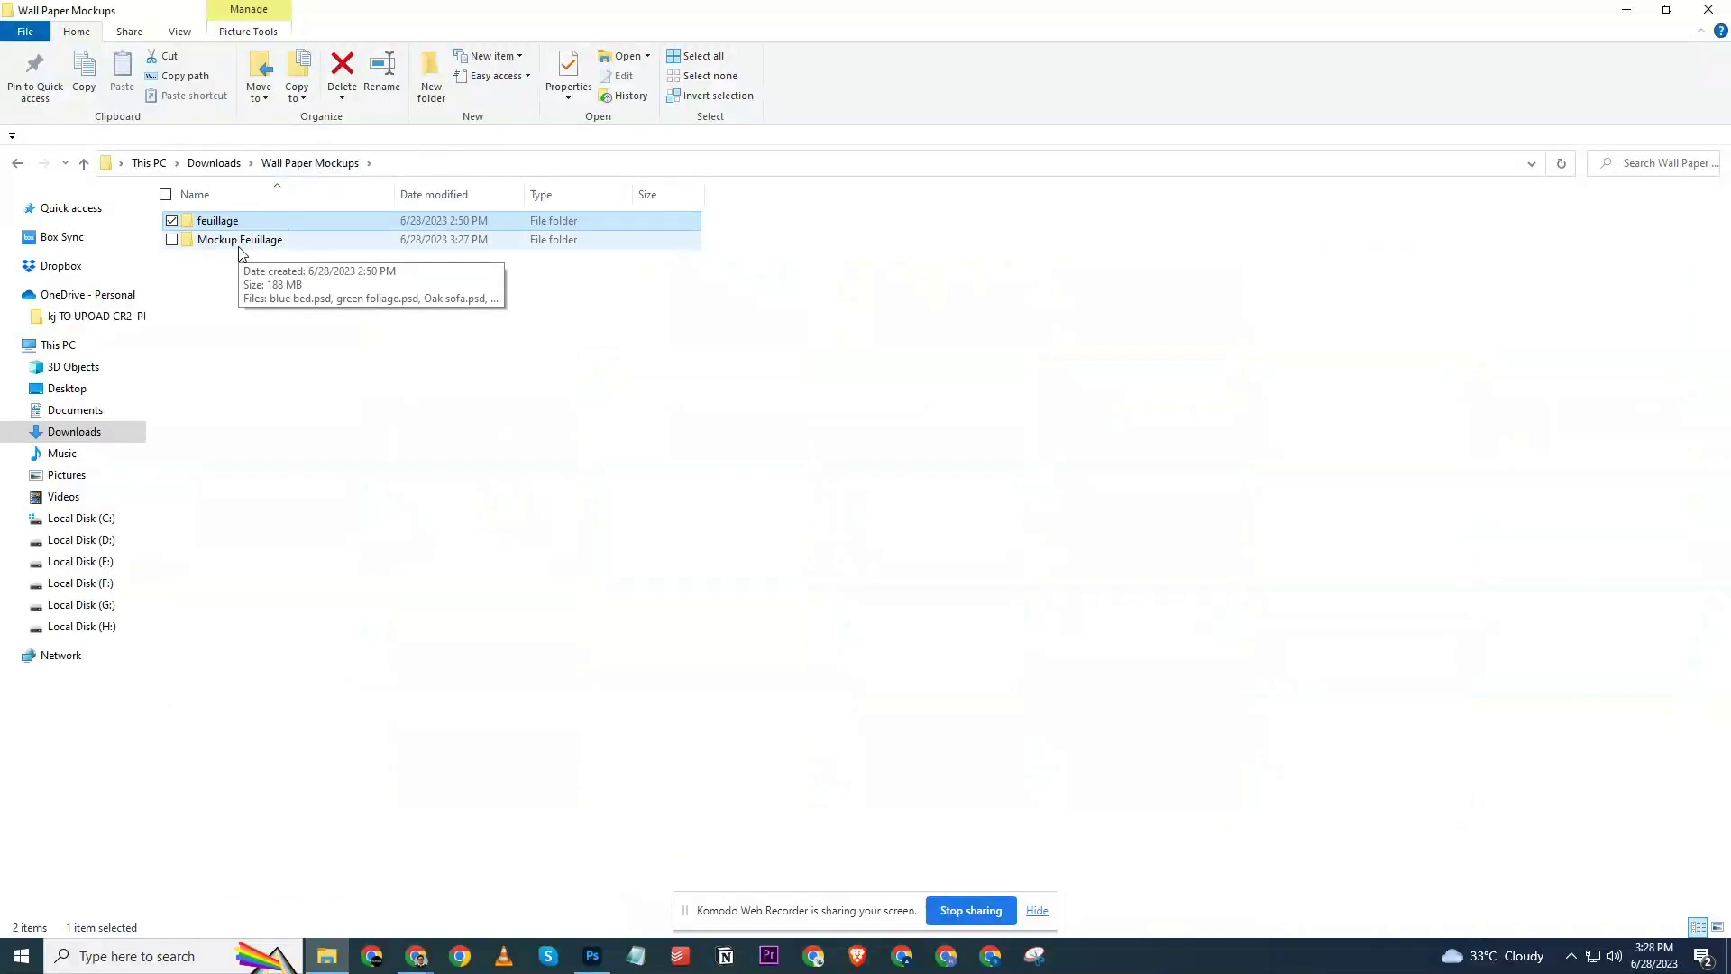
{"action": "double_click", "coordinate": [239, 245]}
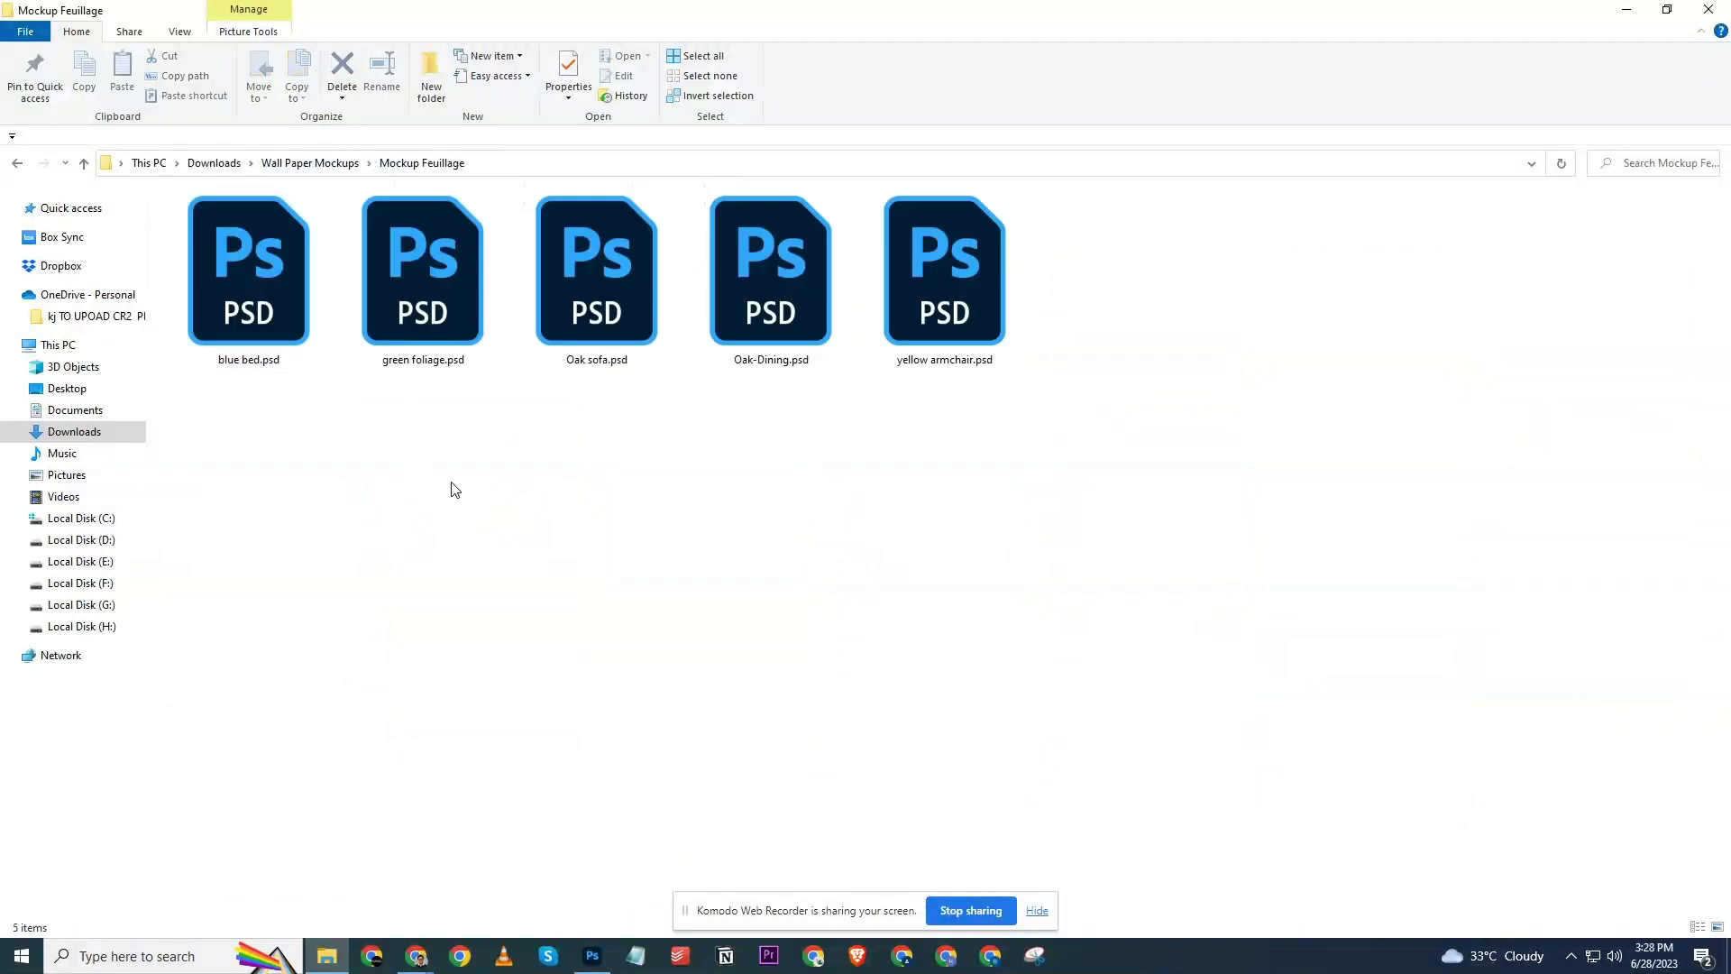
{"action": "left_click_drag", "start_coordinate": [893, 316], "coordinate": [655, 510]}
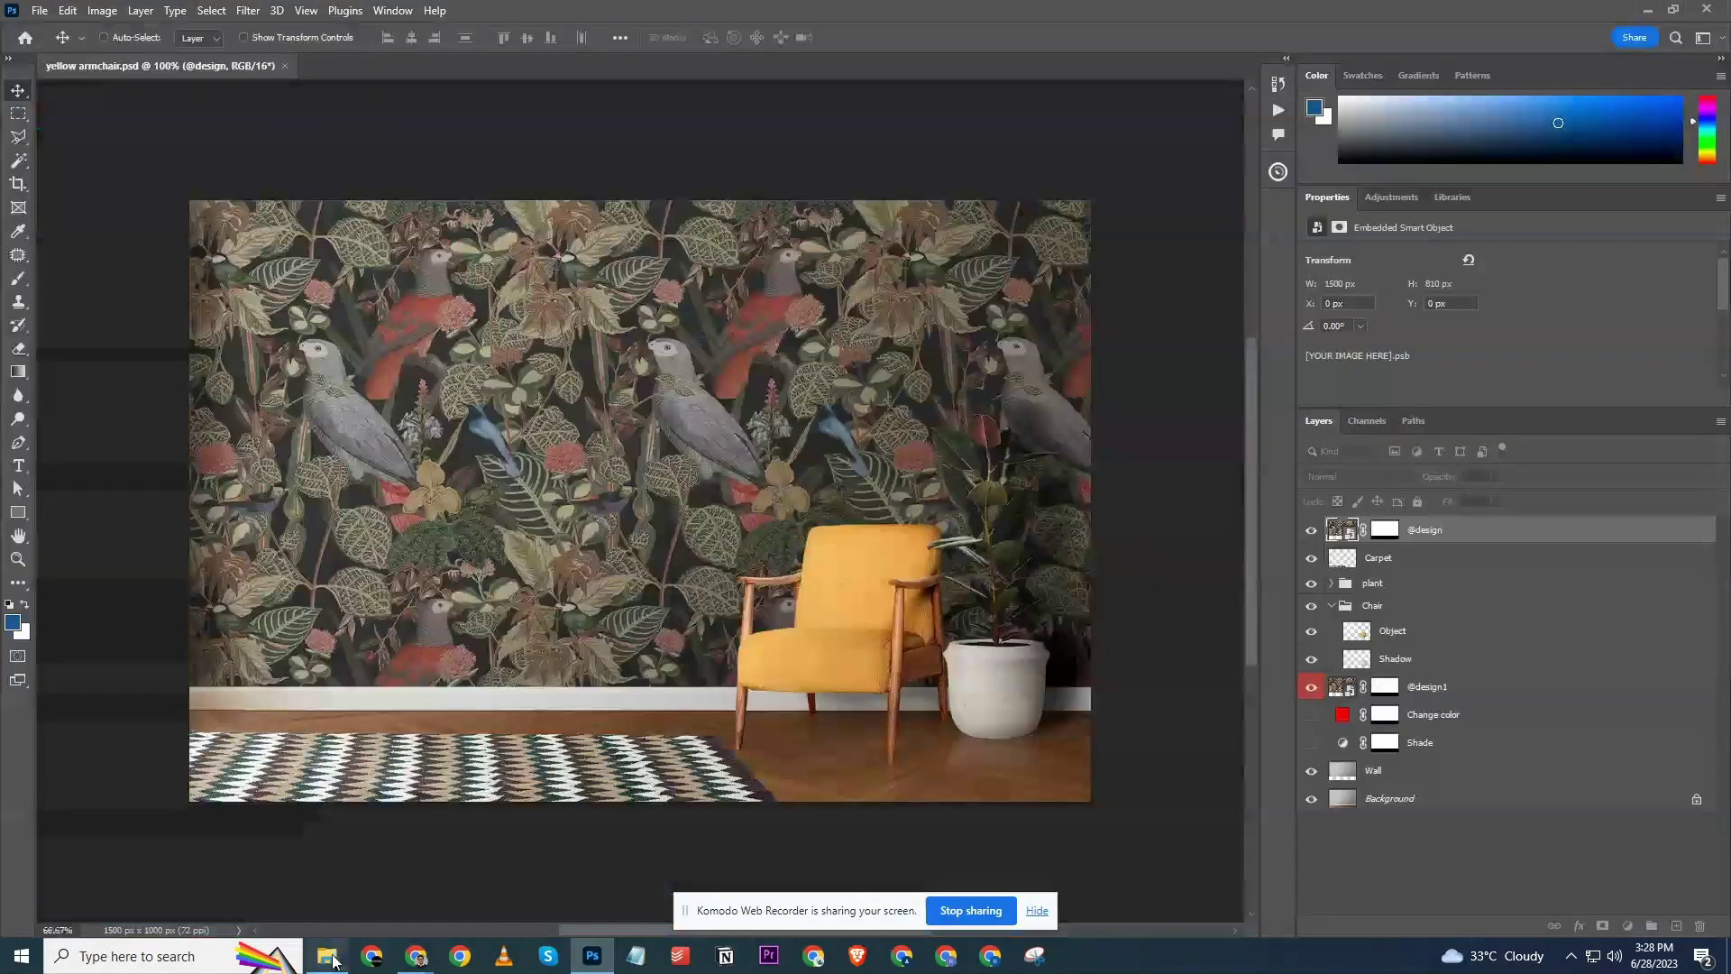
Switch to File Explorer, show the feuillage designs in a smaller window over Photoshop, and make that window taller.
{"action": "left_click", "coordinate": [334, 961]}
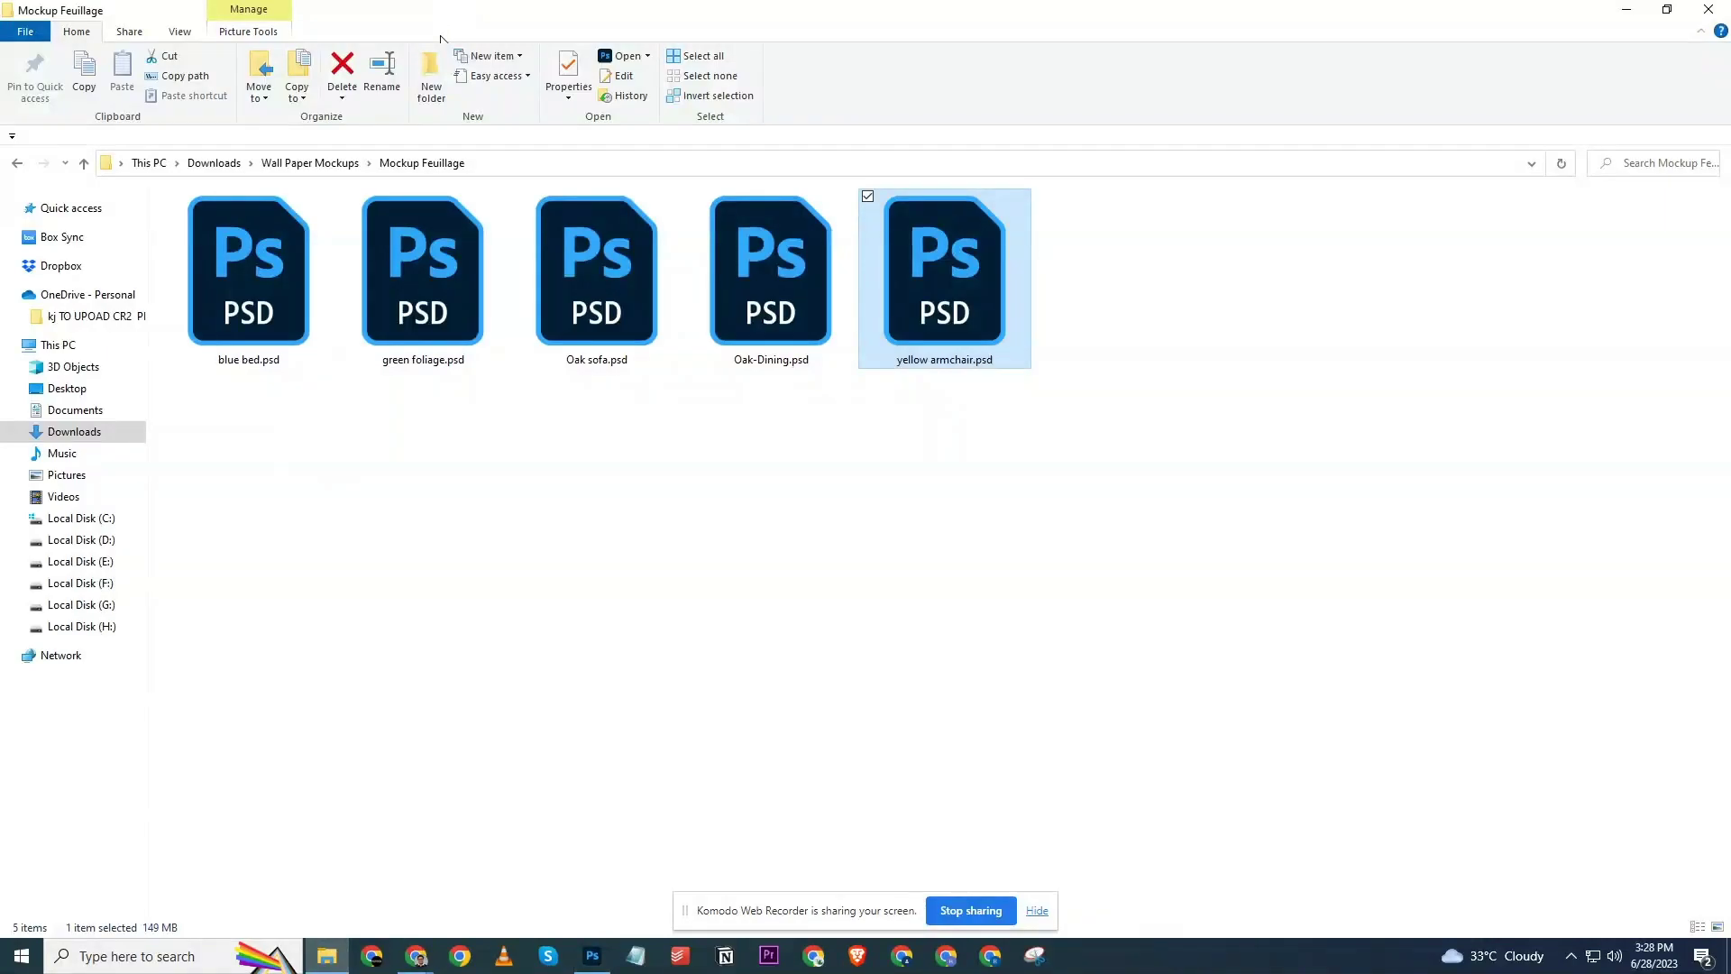
{"action": "left_click_drag", "start_coordinate": [485, 15], "coordinate": [648, 60]}
{"action": "left_click", "coordinate": [496, 186]}
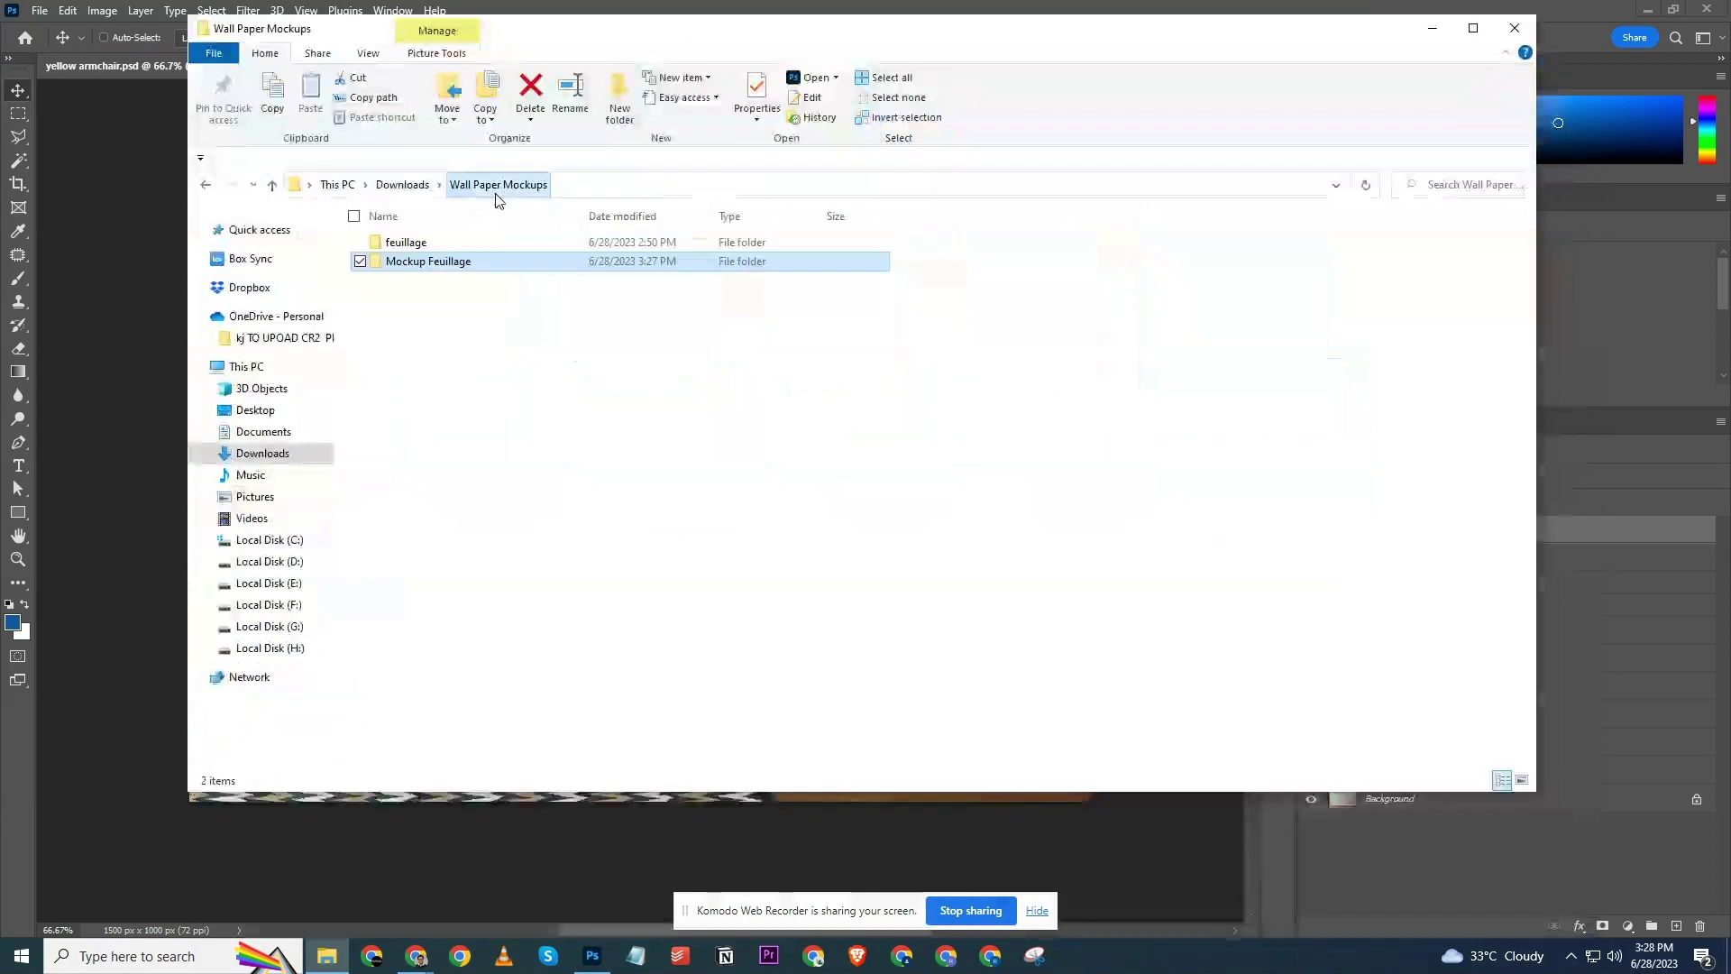
{"action": "double_click", "coordinate": [441, 240]}
{"action": "scroll", "coordinate": [441, 243], "scroll_direction": "down", "scroll_amount": 5}
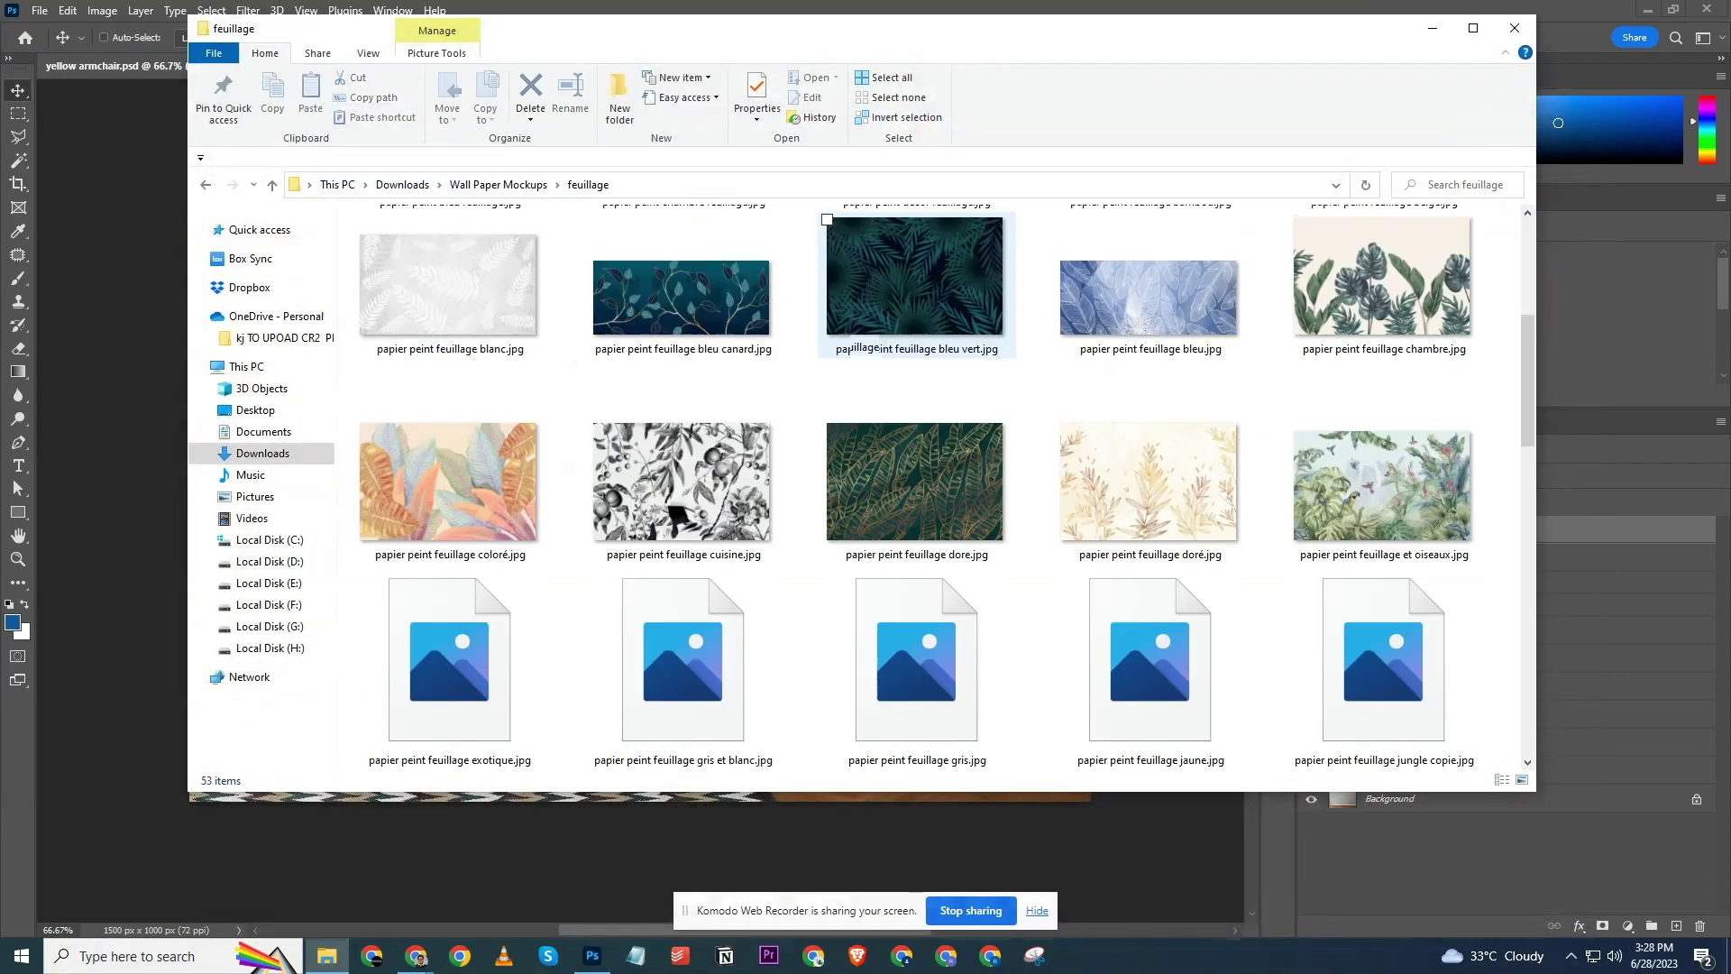
{"action": "scroll", "coordinate": [658, 270], "scroll_direction": "up", "scroll_amount": 5}
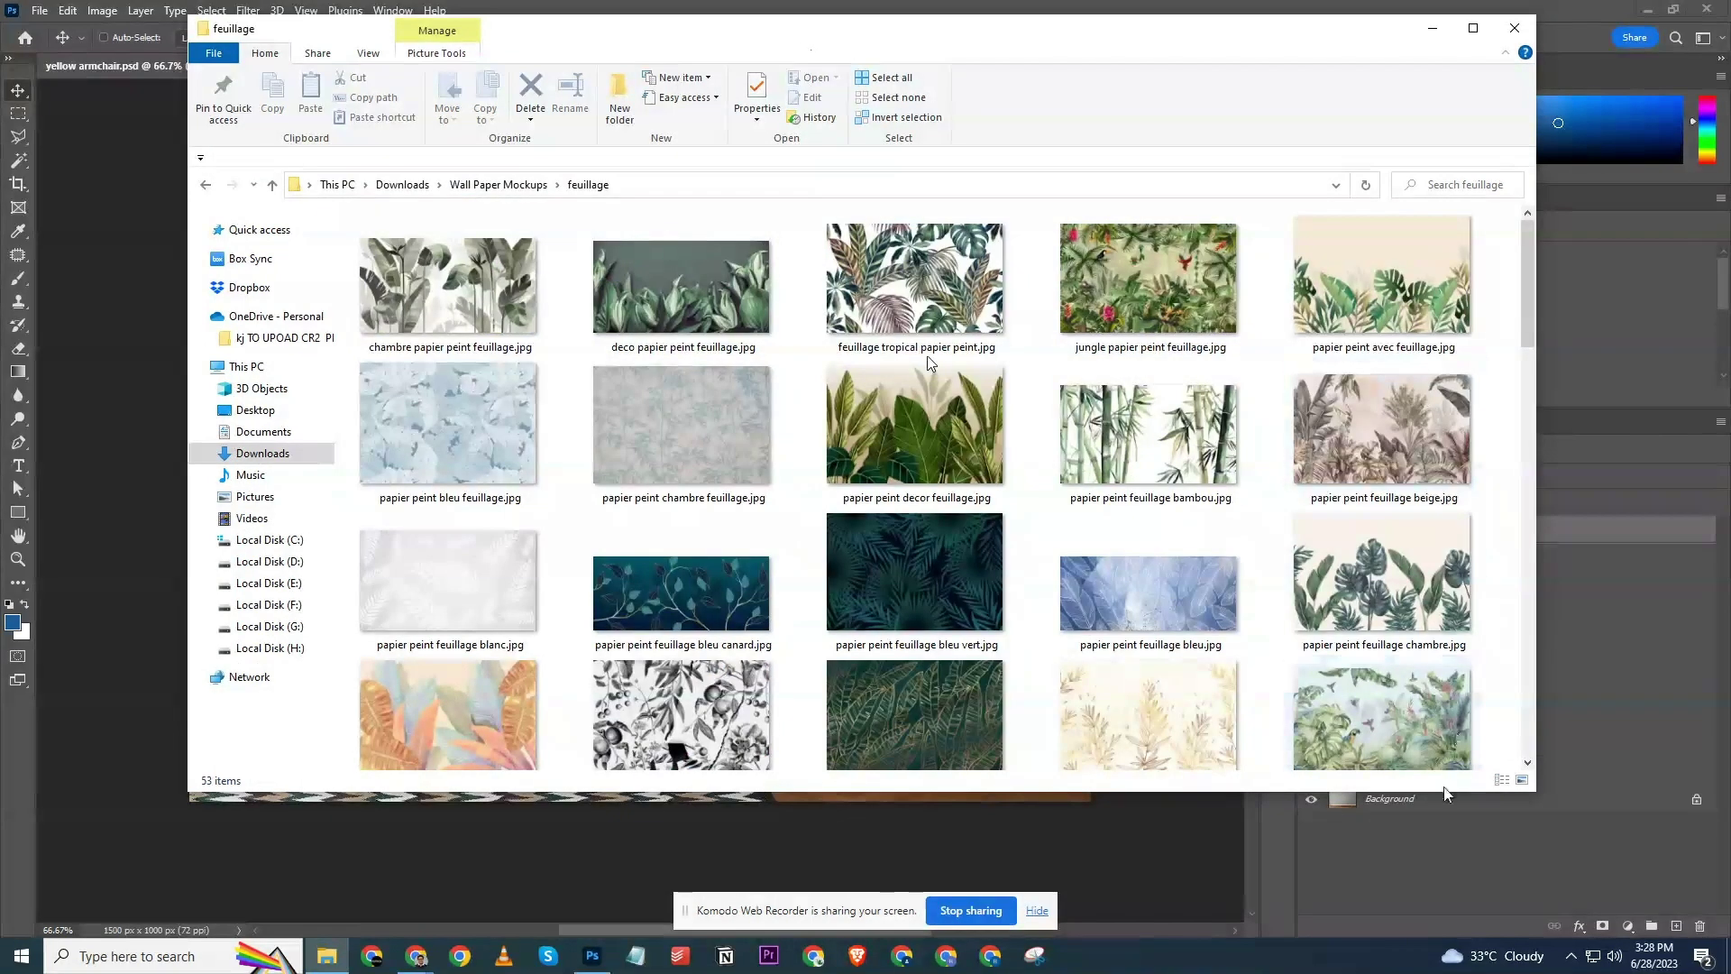
{"action": "left_click_drag", "start_coordinate": [1442, 791], "coordinate": [1449, 906]}
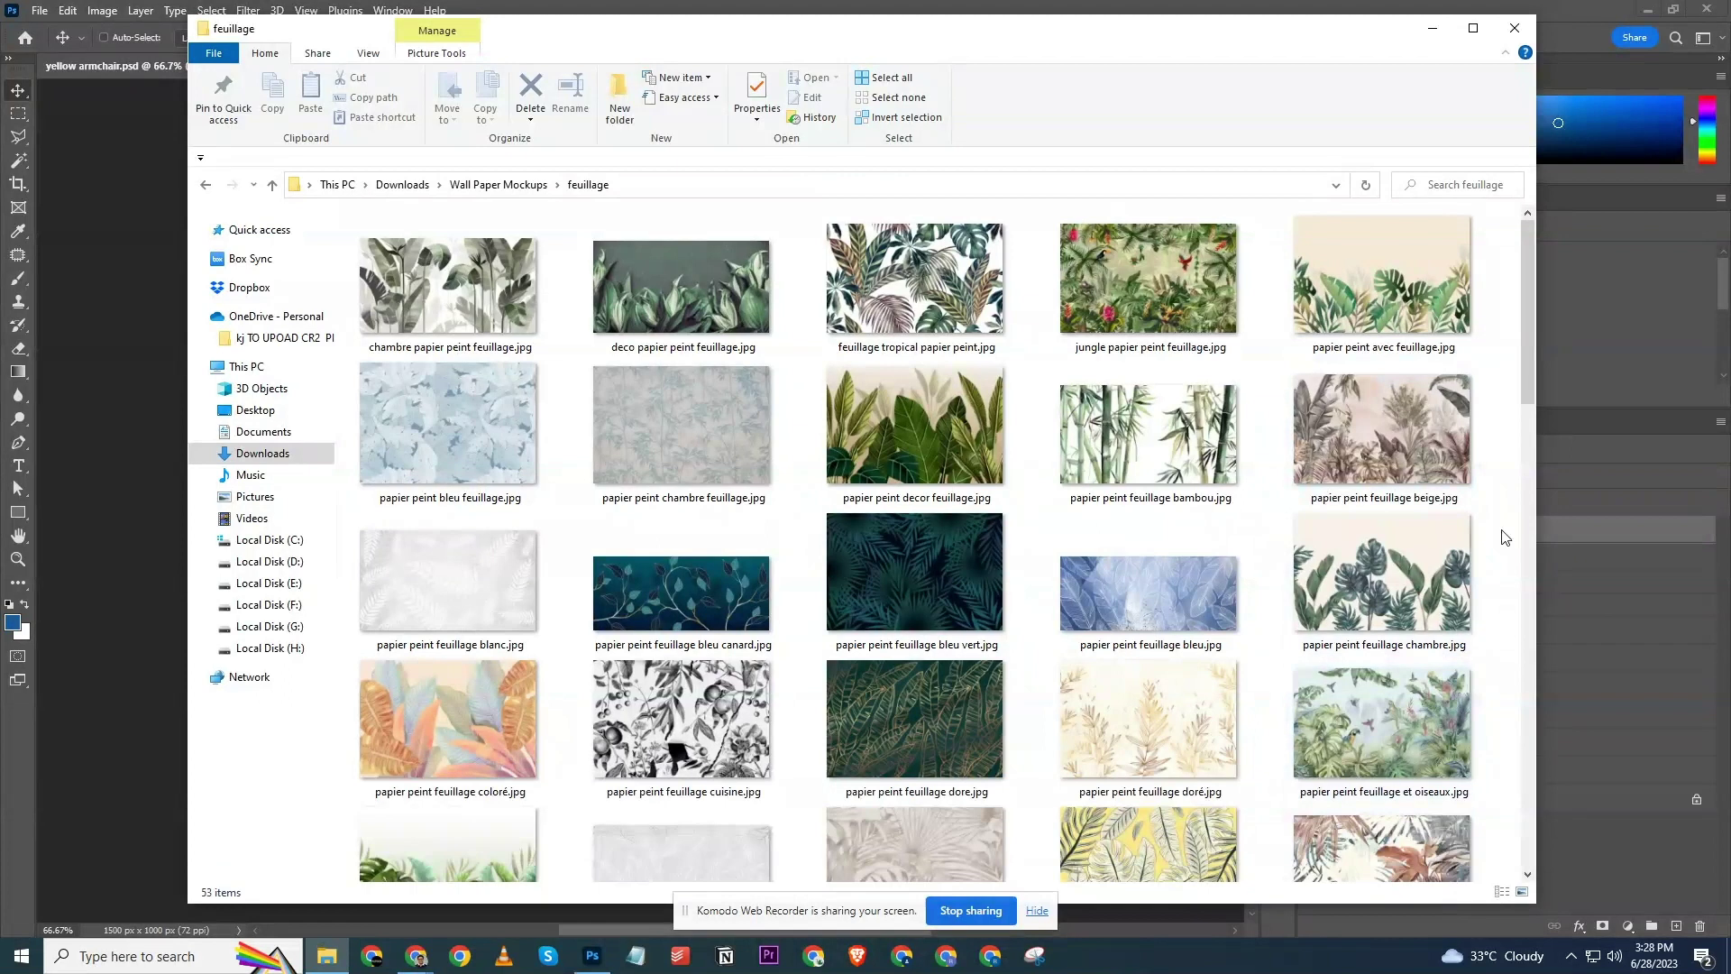
{"action": "left_click", "coordinate": [172, 173]}
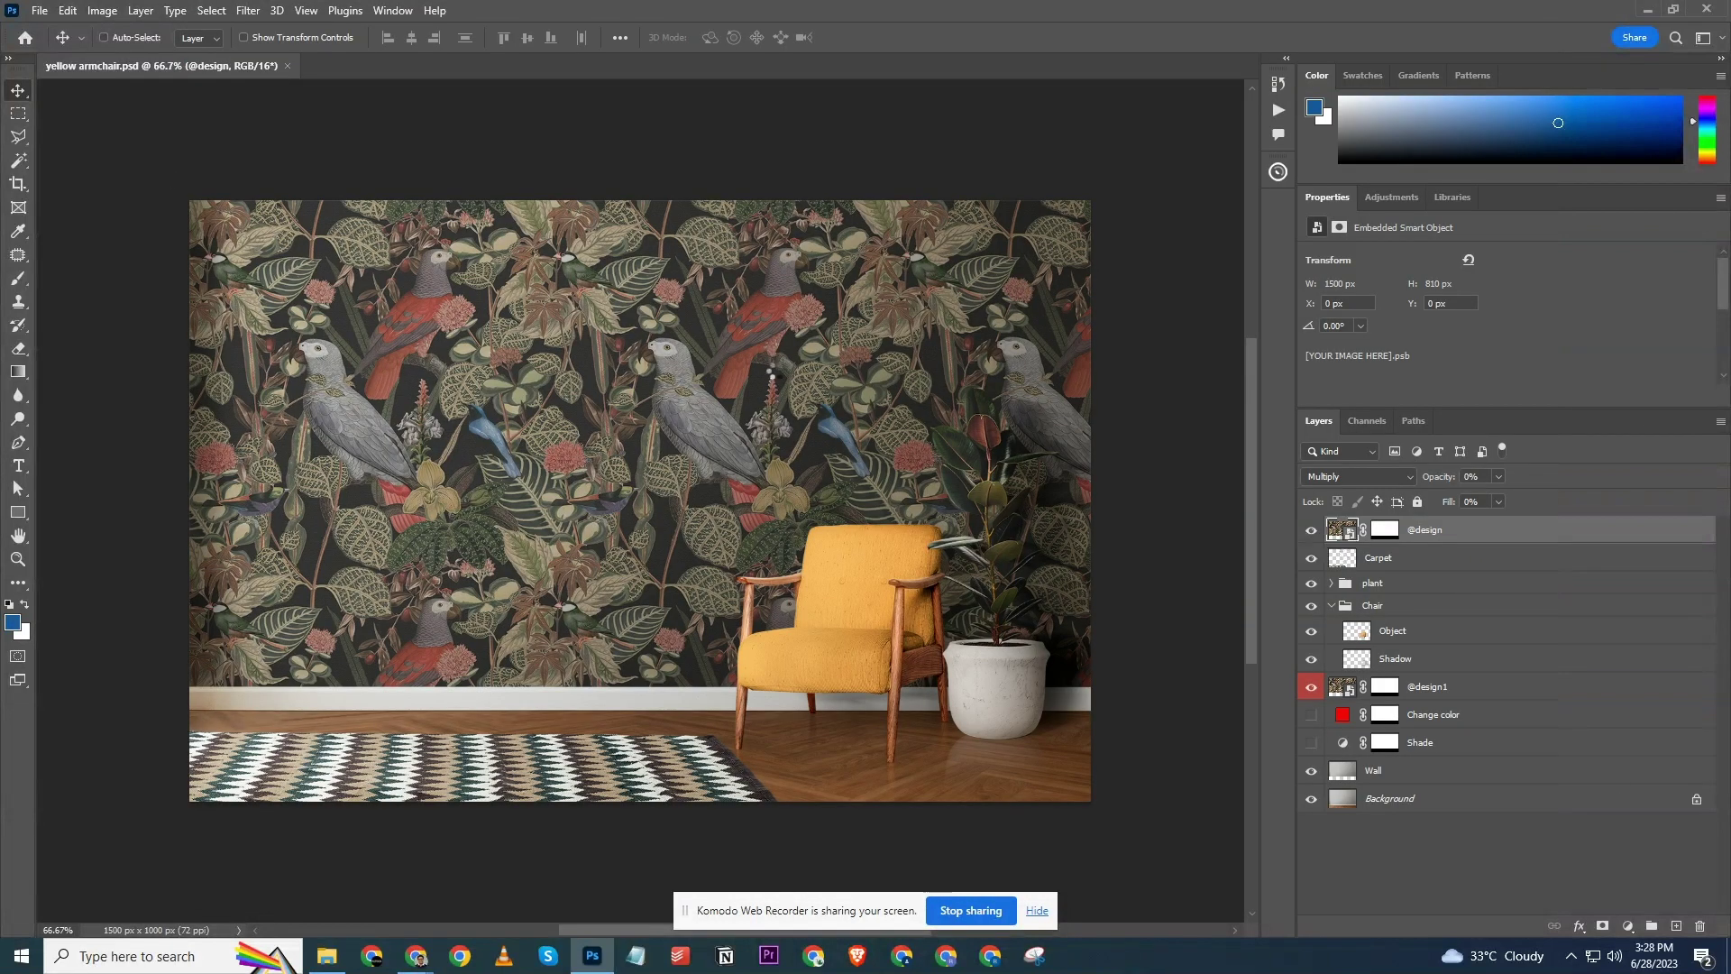
{"action": "double_click", "coordinate": [771, 372]}
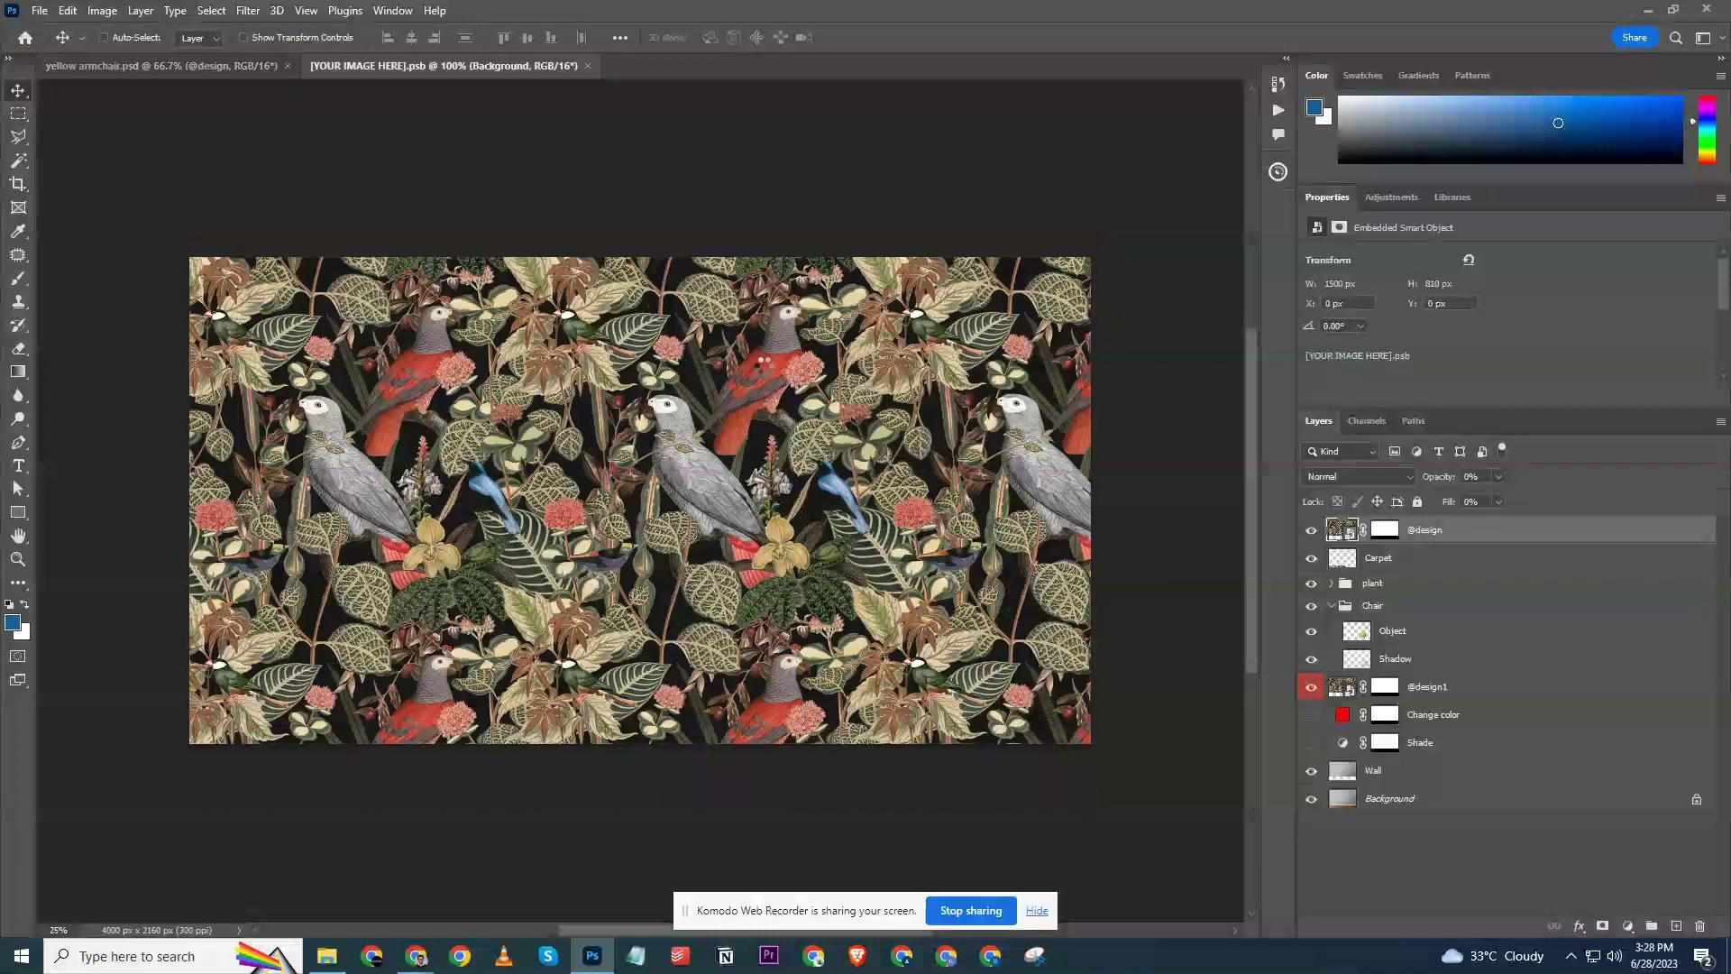
{"action": "left_click", "coordinate": [338, 952]}
{"action": "left_click", "coordinate": [444, 297]}
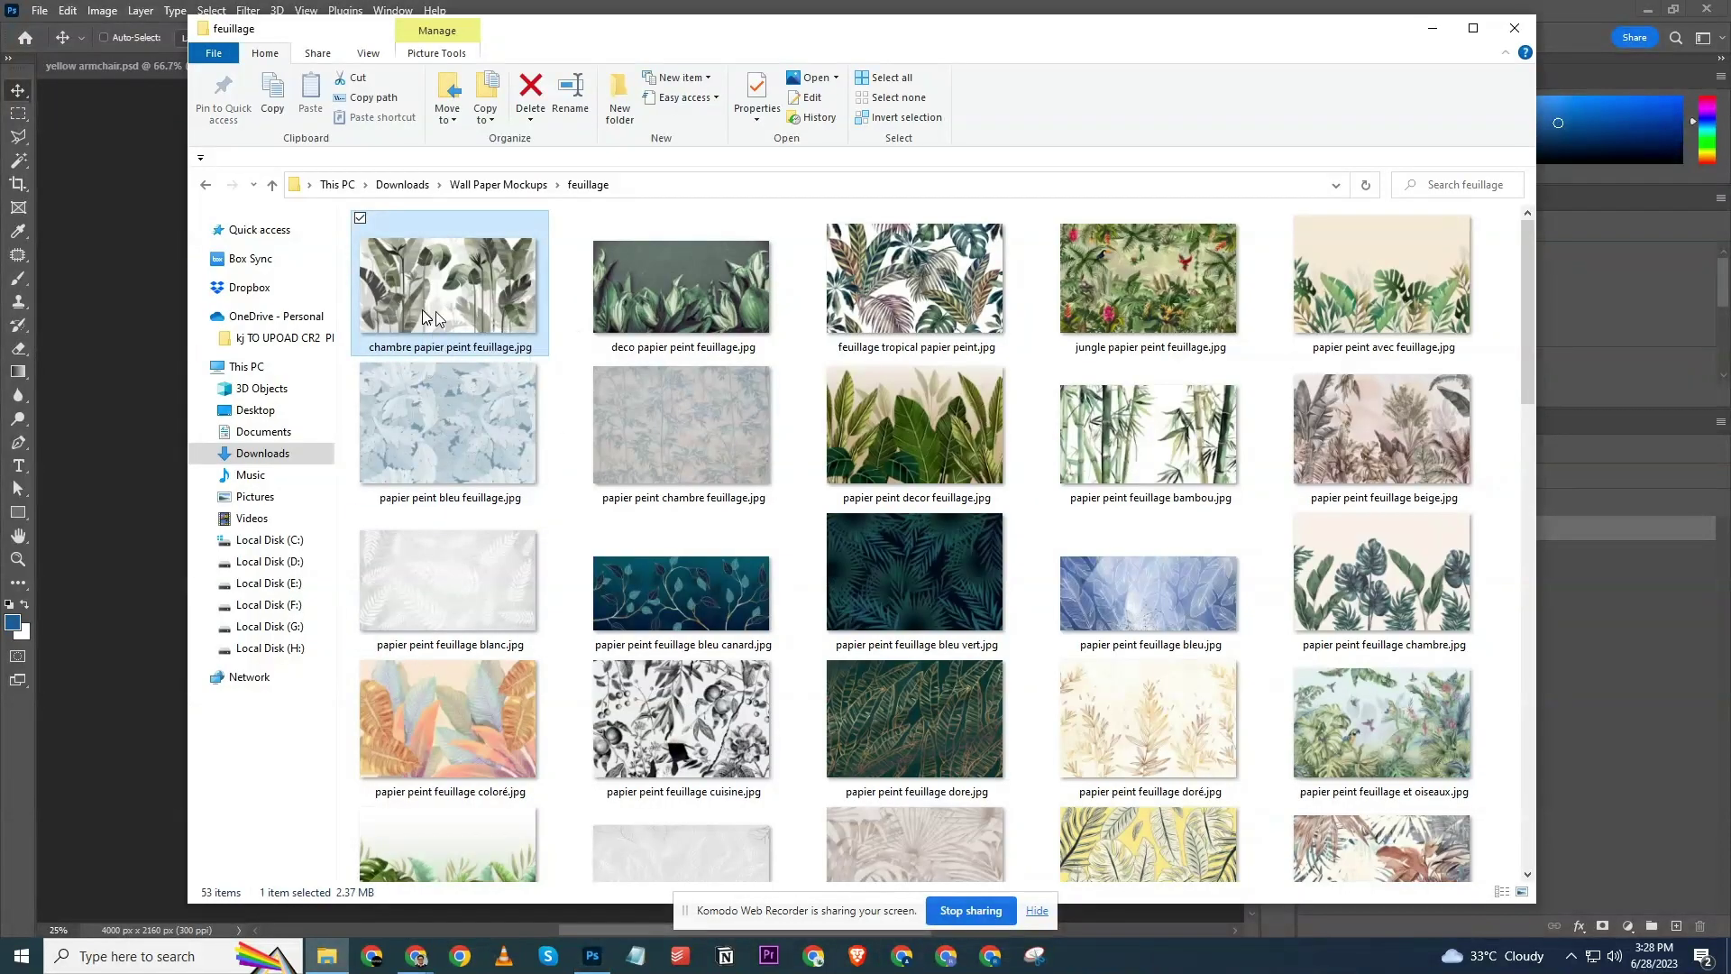
{"action": "left_click", "coordinate": [1150, 591], "text": "ctrl"}
{"action": "left_click", "coordinate": [934, 500], "text": "ctrl"}
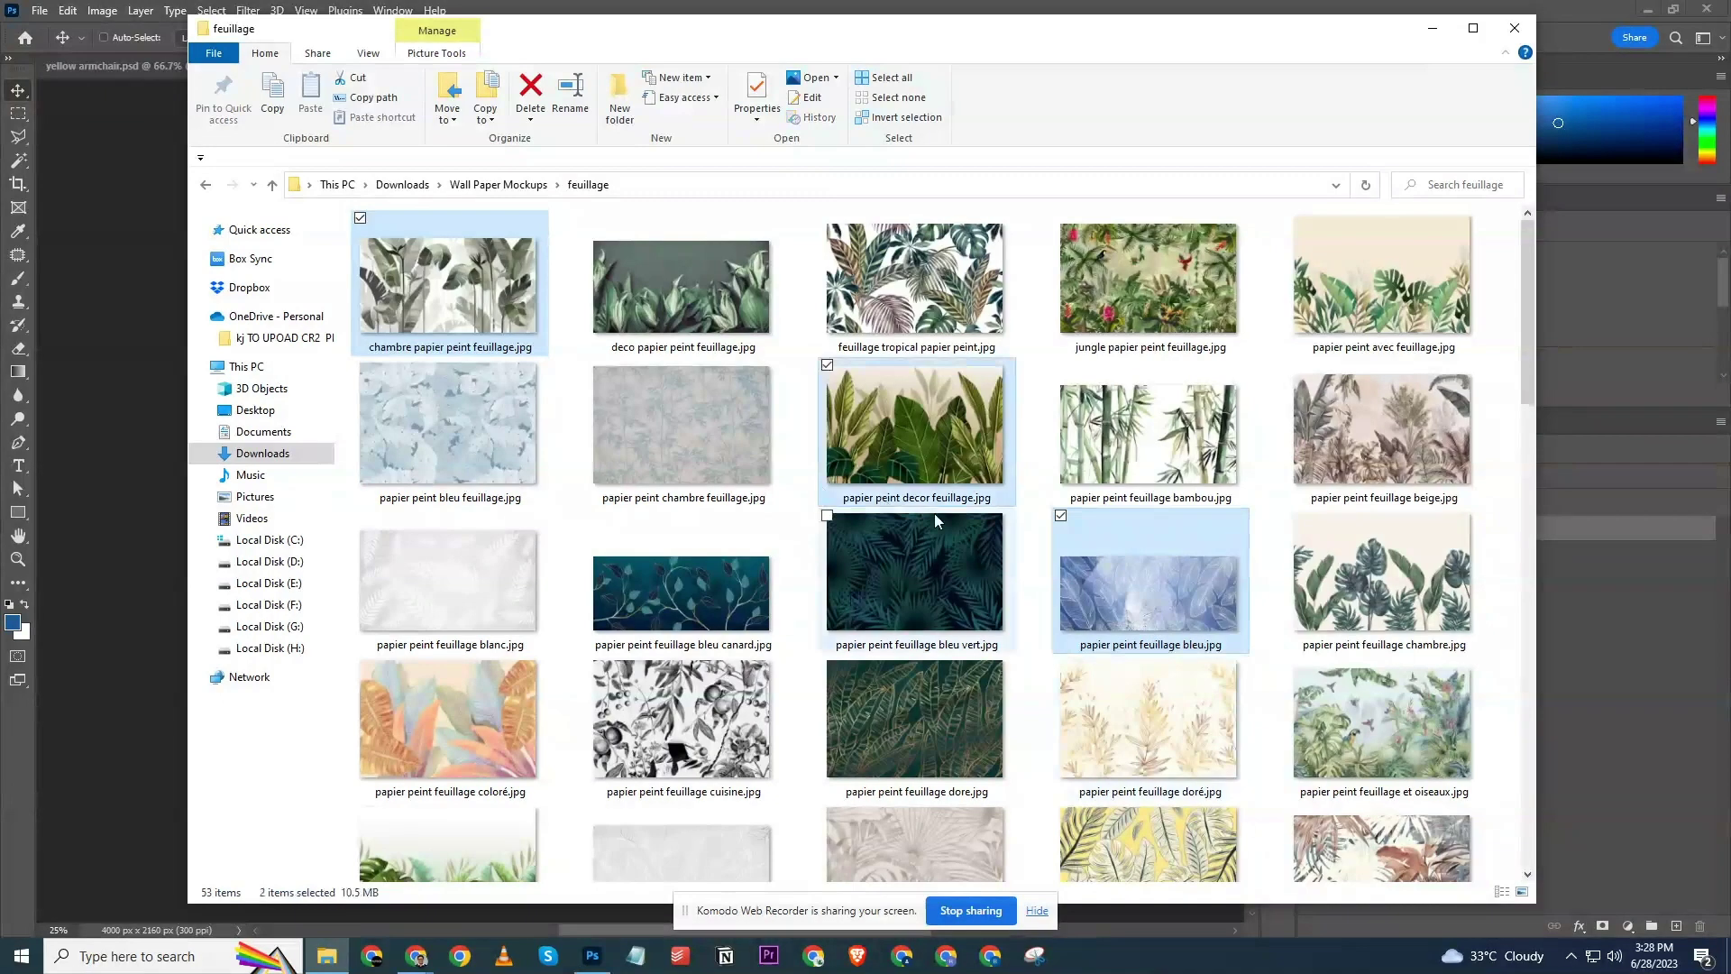
{"action": "left_click_drag", "start_coordinate": [934, 501], "coordinate": [527, 631]}
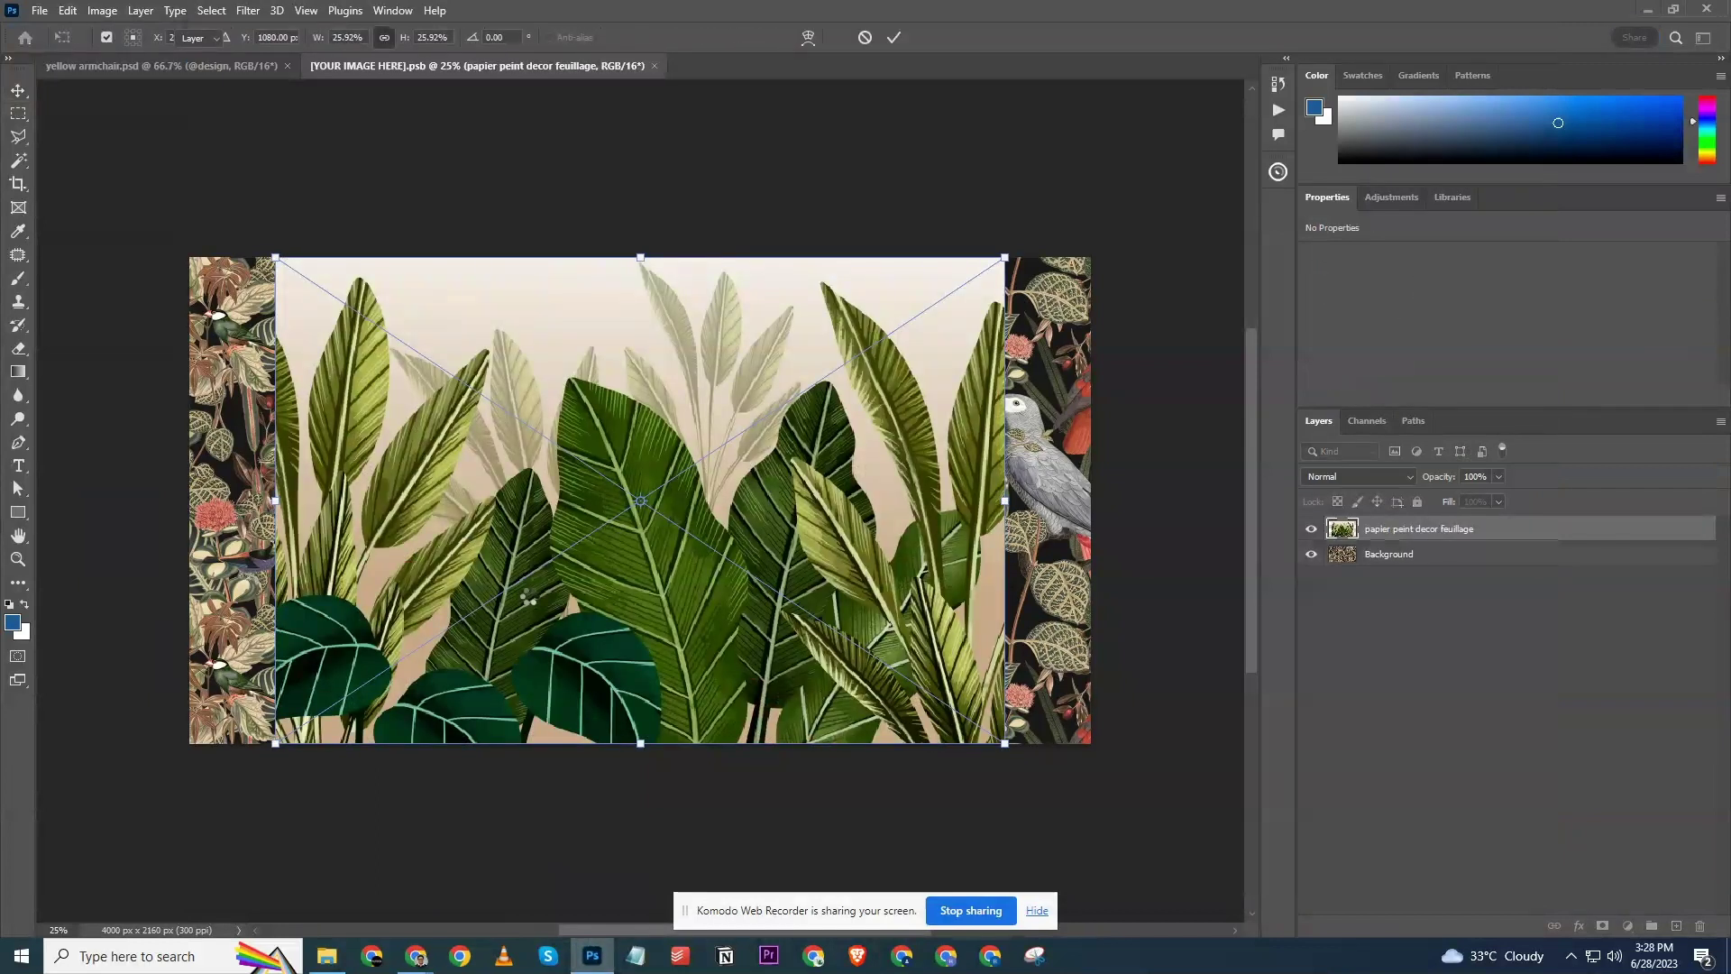
{"action": "key", "text": "Return"}
{"action": "key", "text": "Return"}
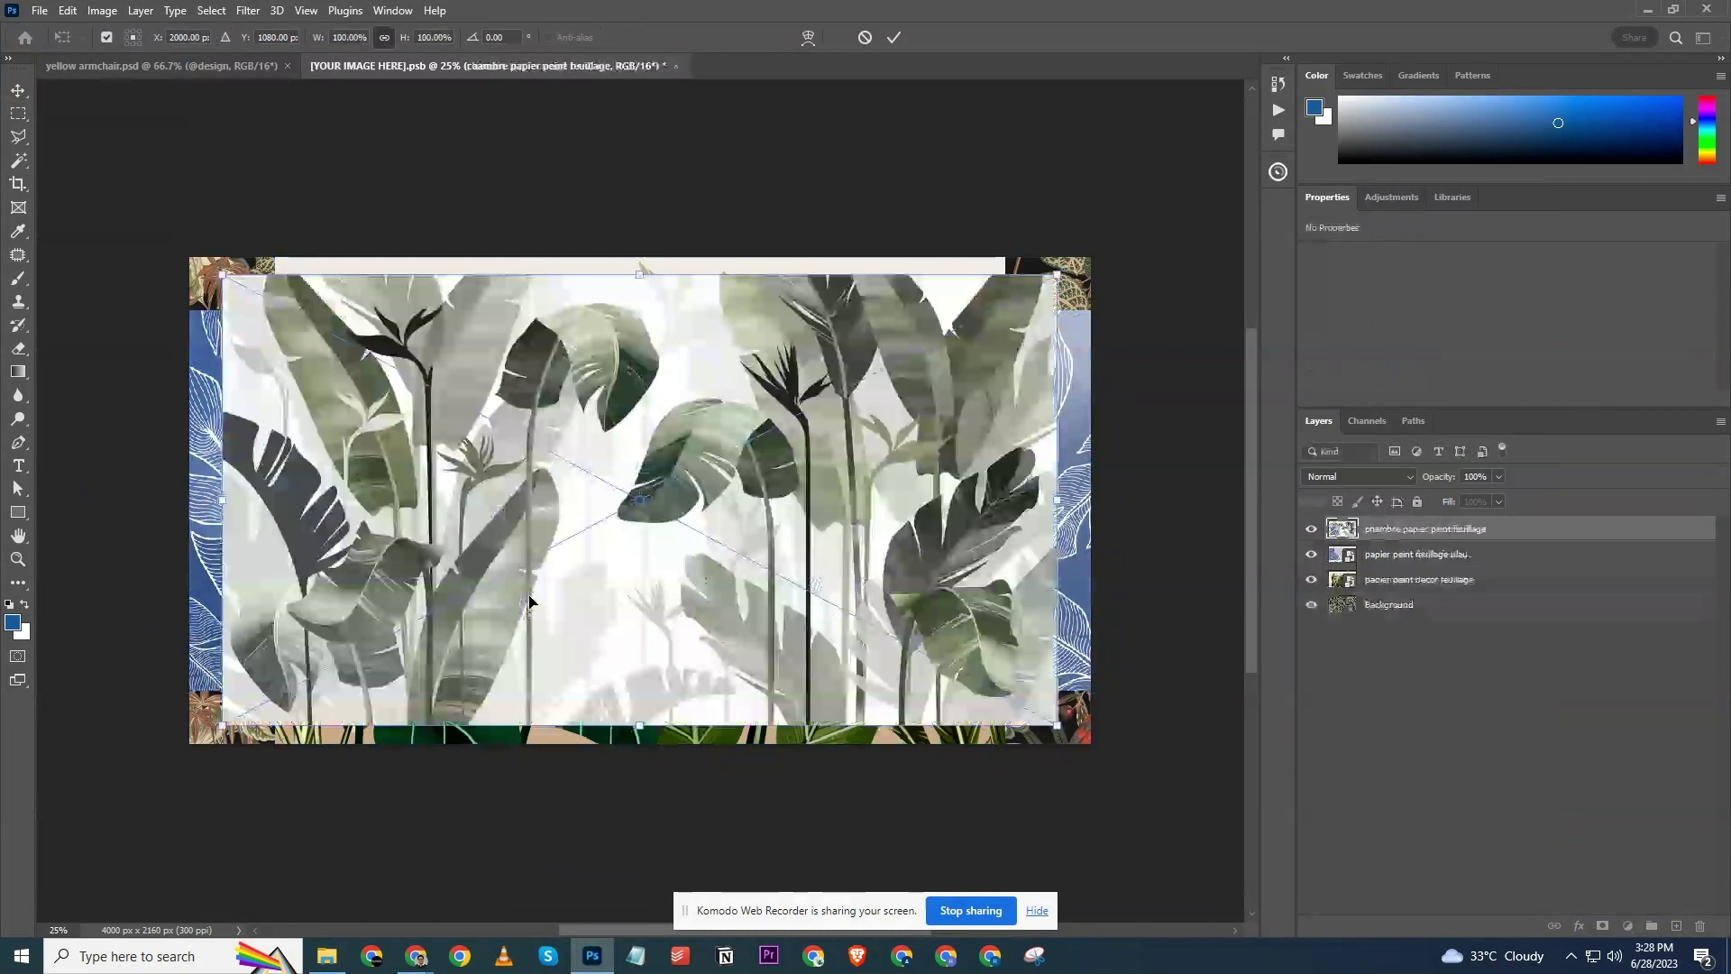
{"action": "key", "text": "Return"}
Hide every layer of the smart object except papier peint decor feuillage, and select that layer.
{"action": "left_click", "coordinate": [1311, 606]}
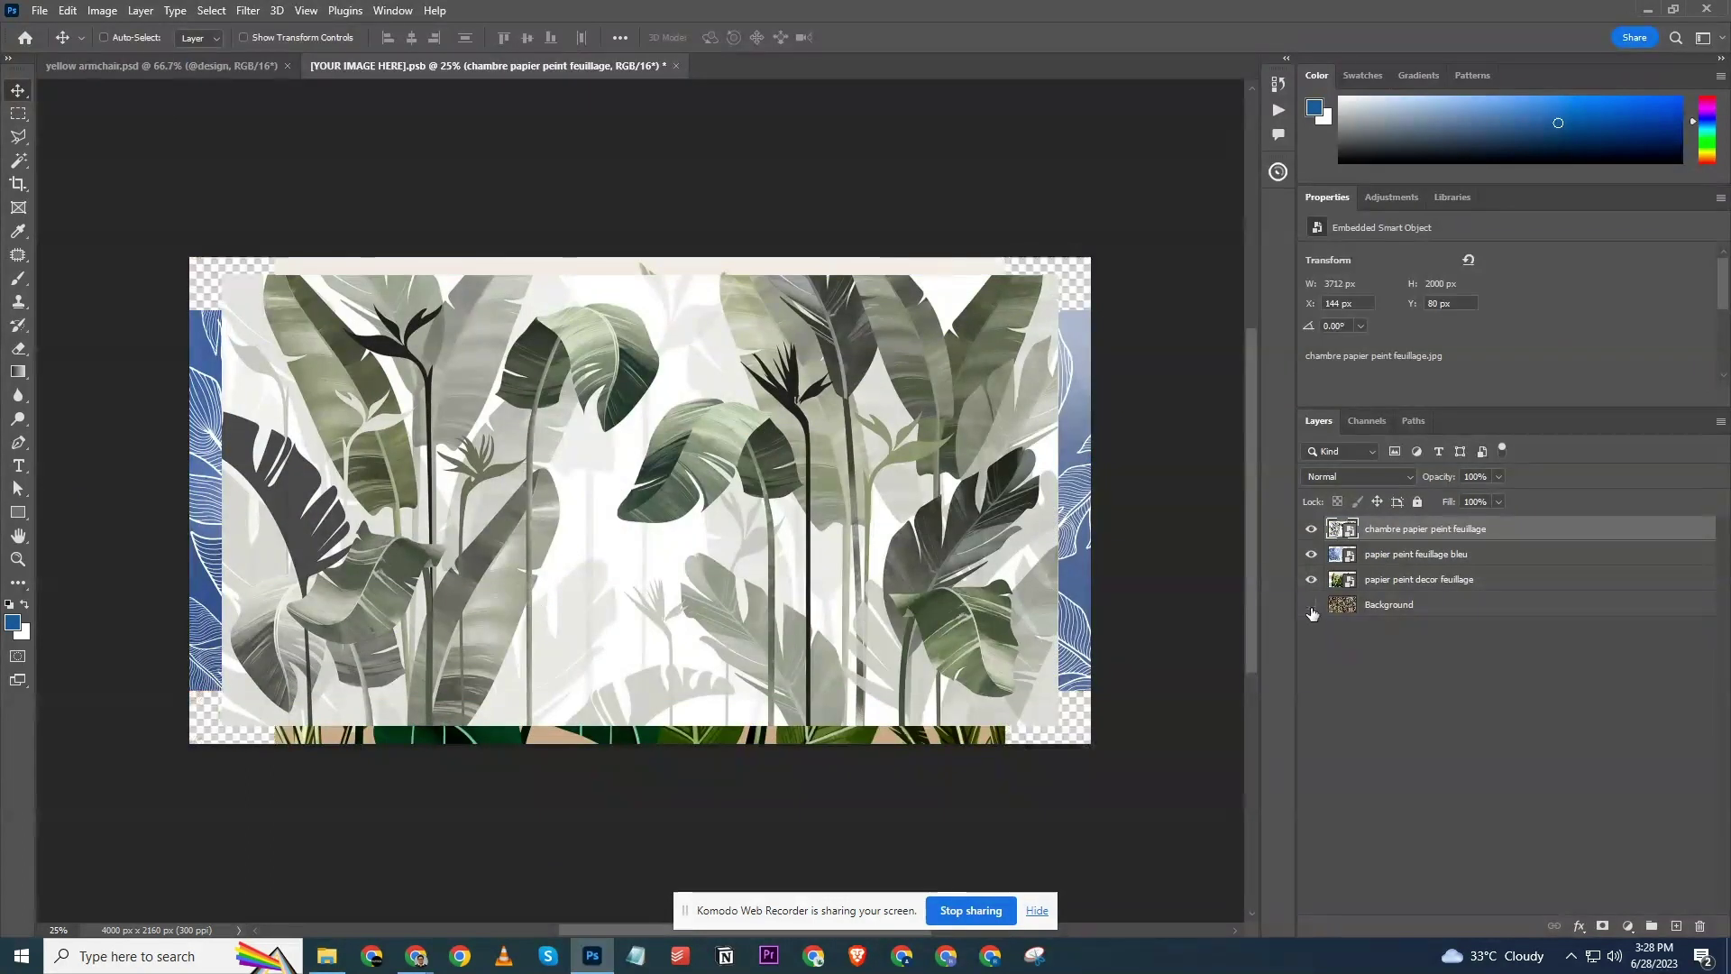
{"action": "left_click_drag", "start_coordinate": [1311, 528], "coordinate": [1309, 579]}
{"action": "left_click", "coordinate": [1309, 580]}
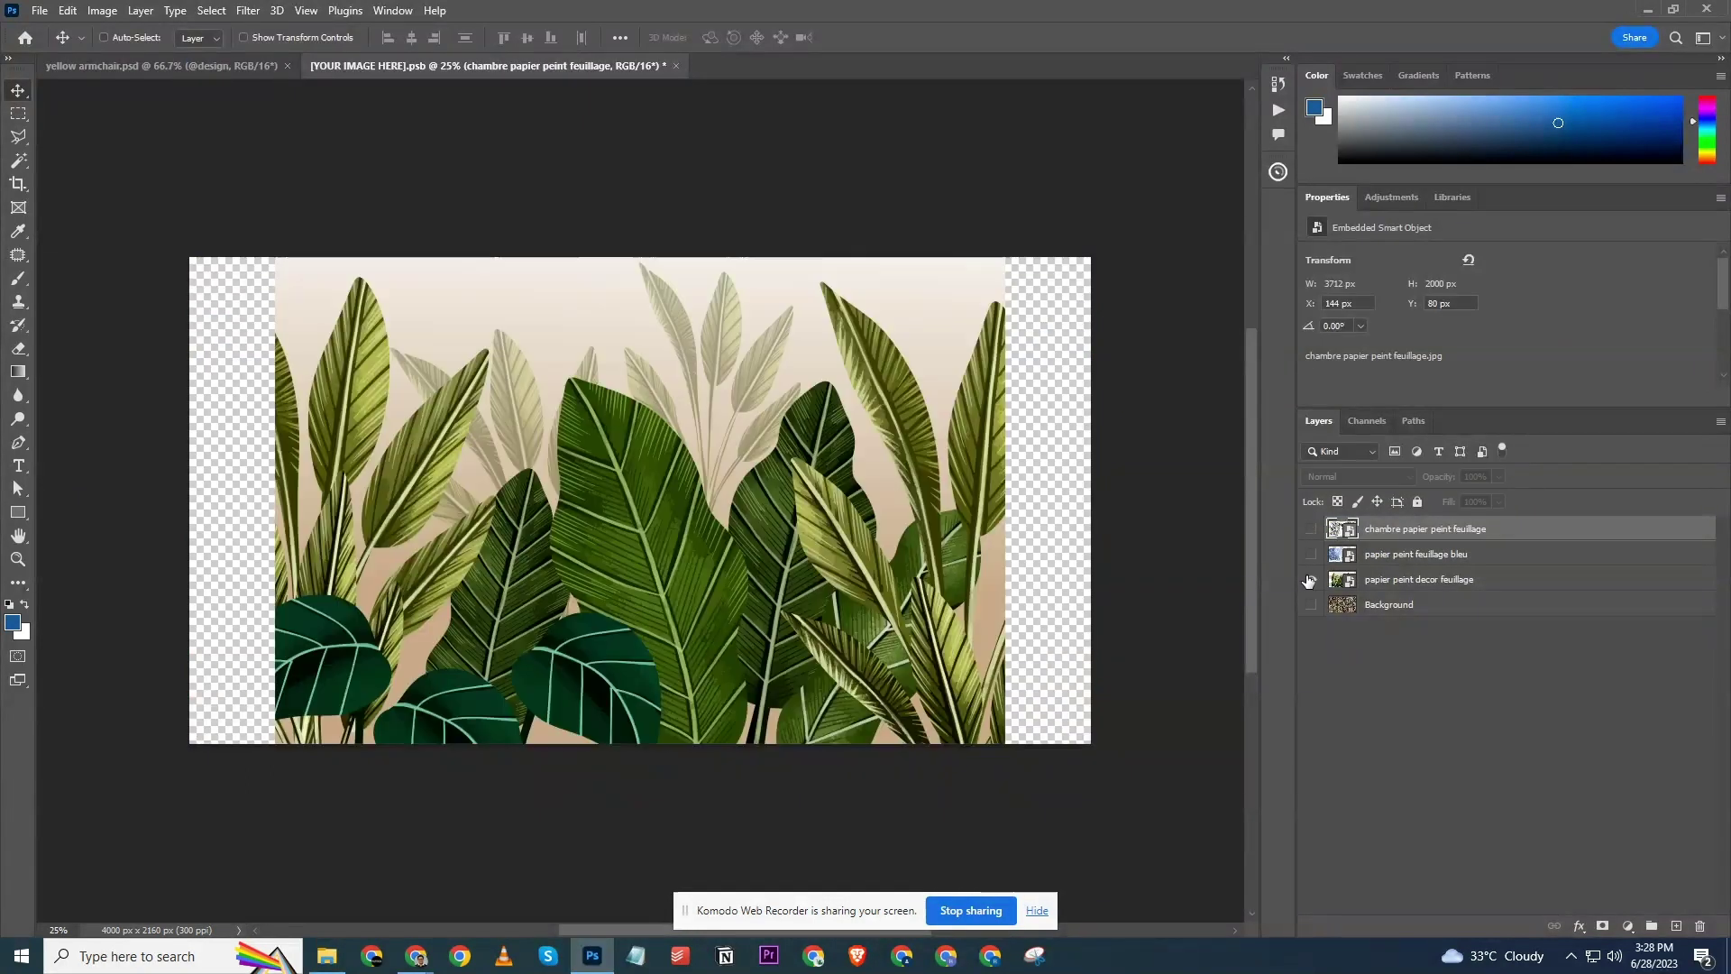
{"action": "left_click", "coordinate": [1410, 582]}
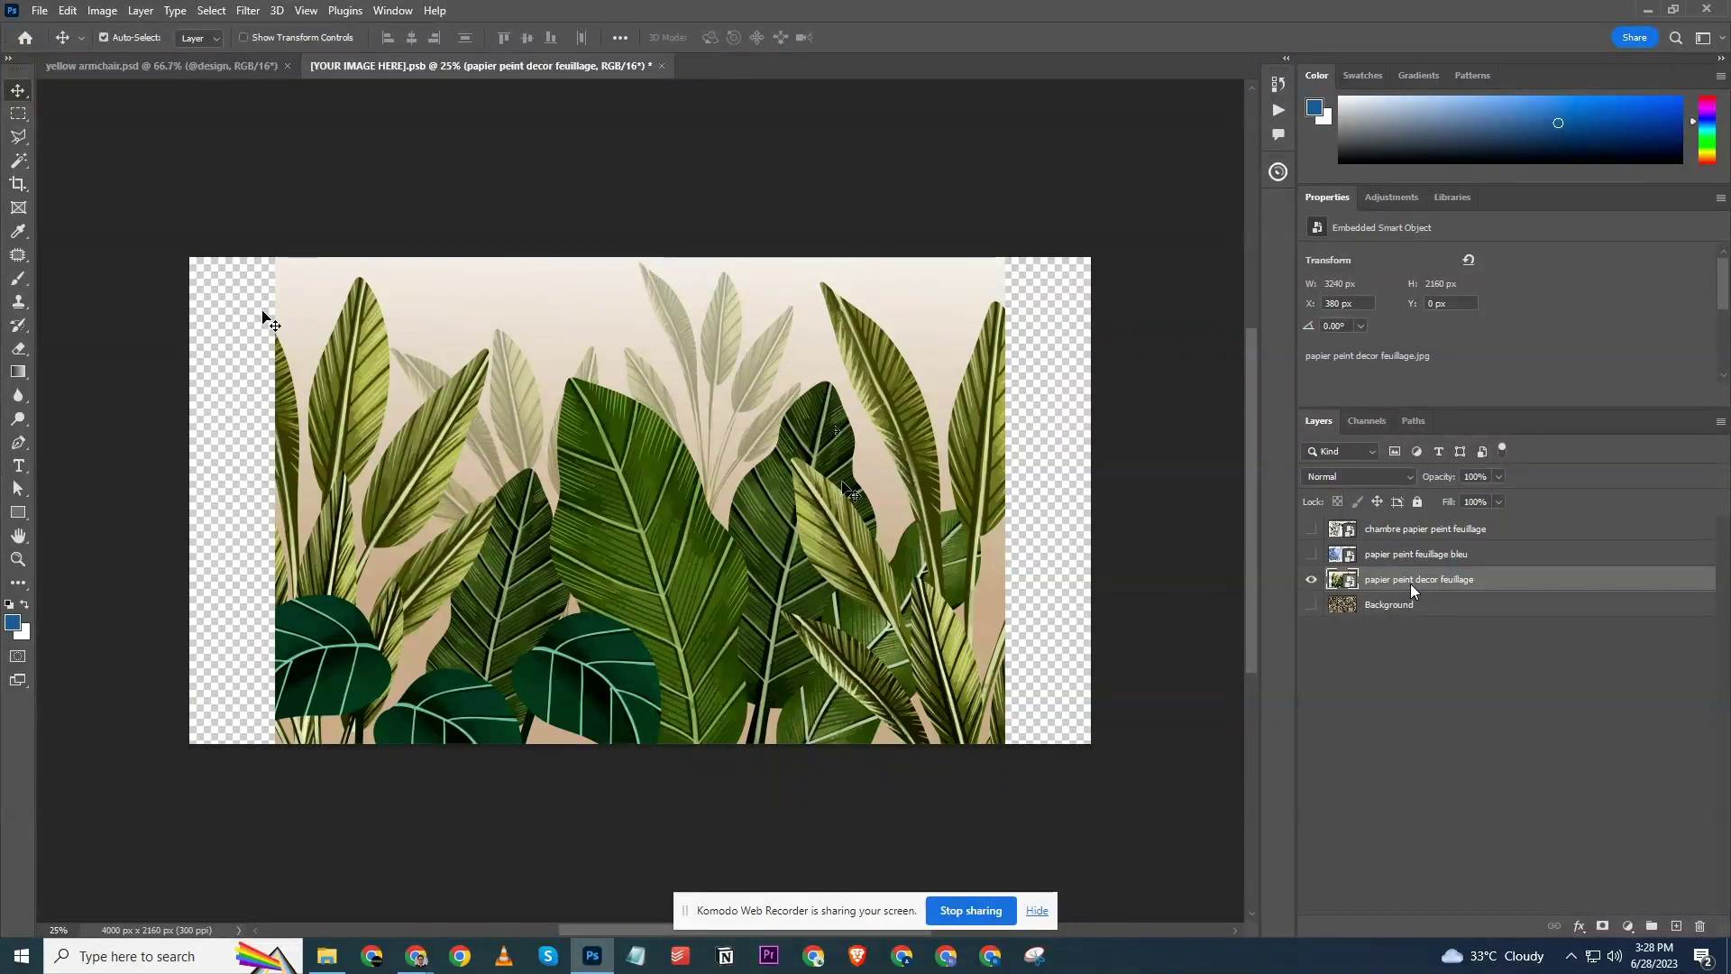
Save the smart object and check the updated wall in yellow armchair.psd, returning to the smart object document.
{"action": "key", "text": "ctrl+s"}
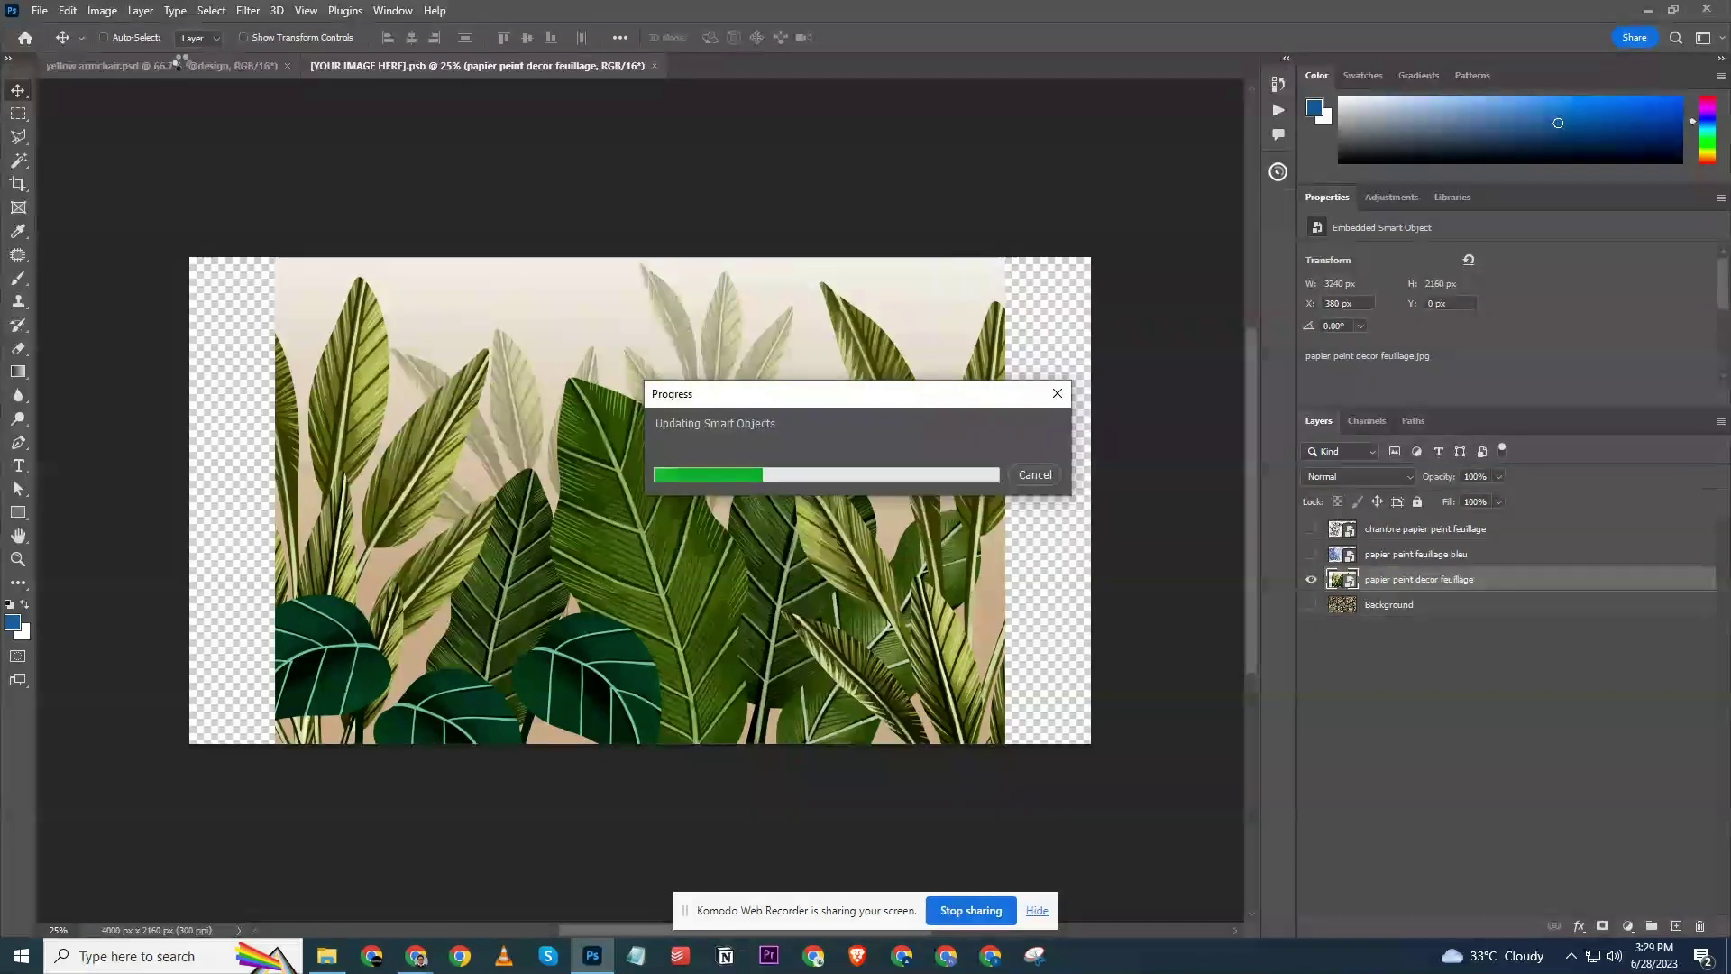
{"action": "left_click", "coordinate": [181, 62]}
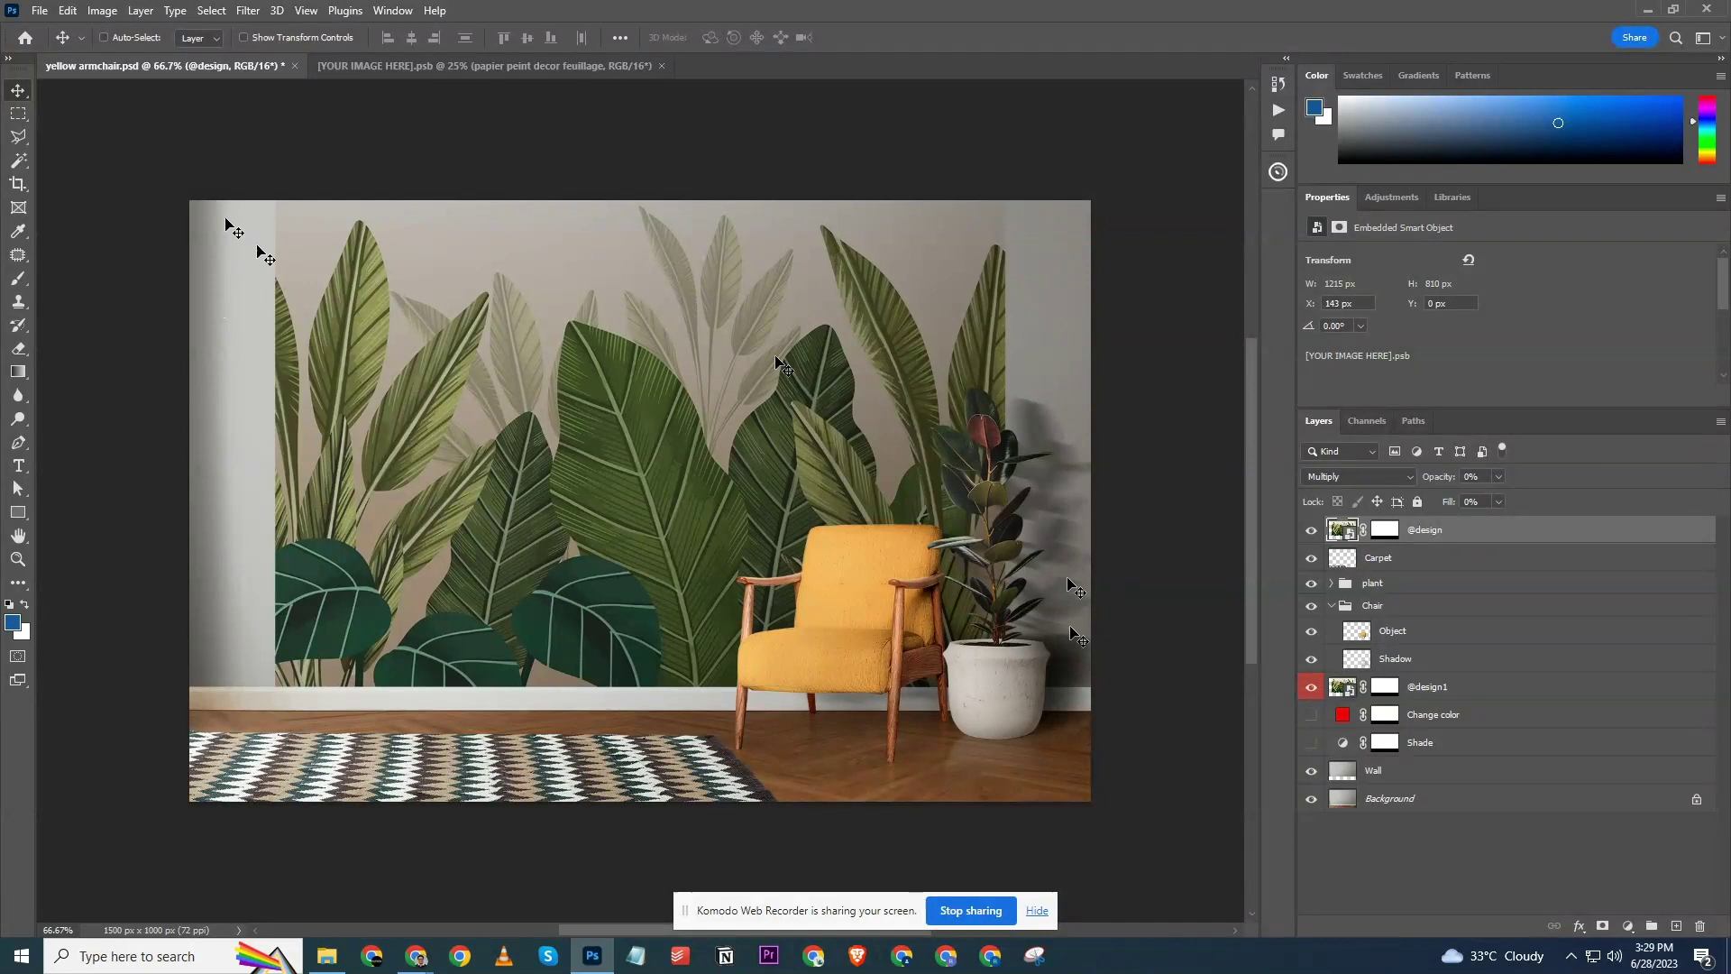
{"action": "left_click", "coordinate": [486, 67]}
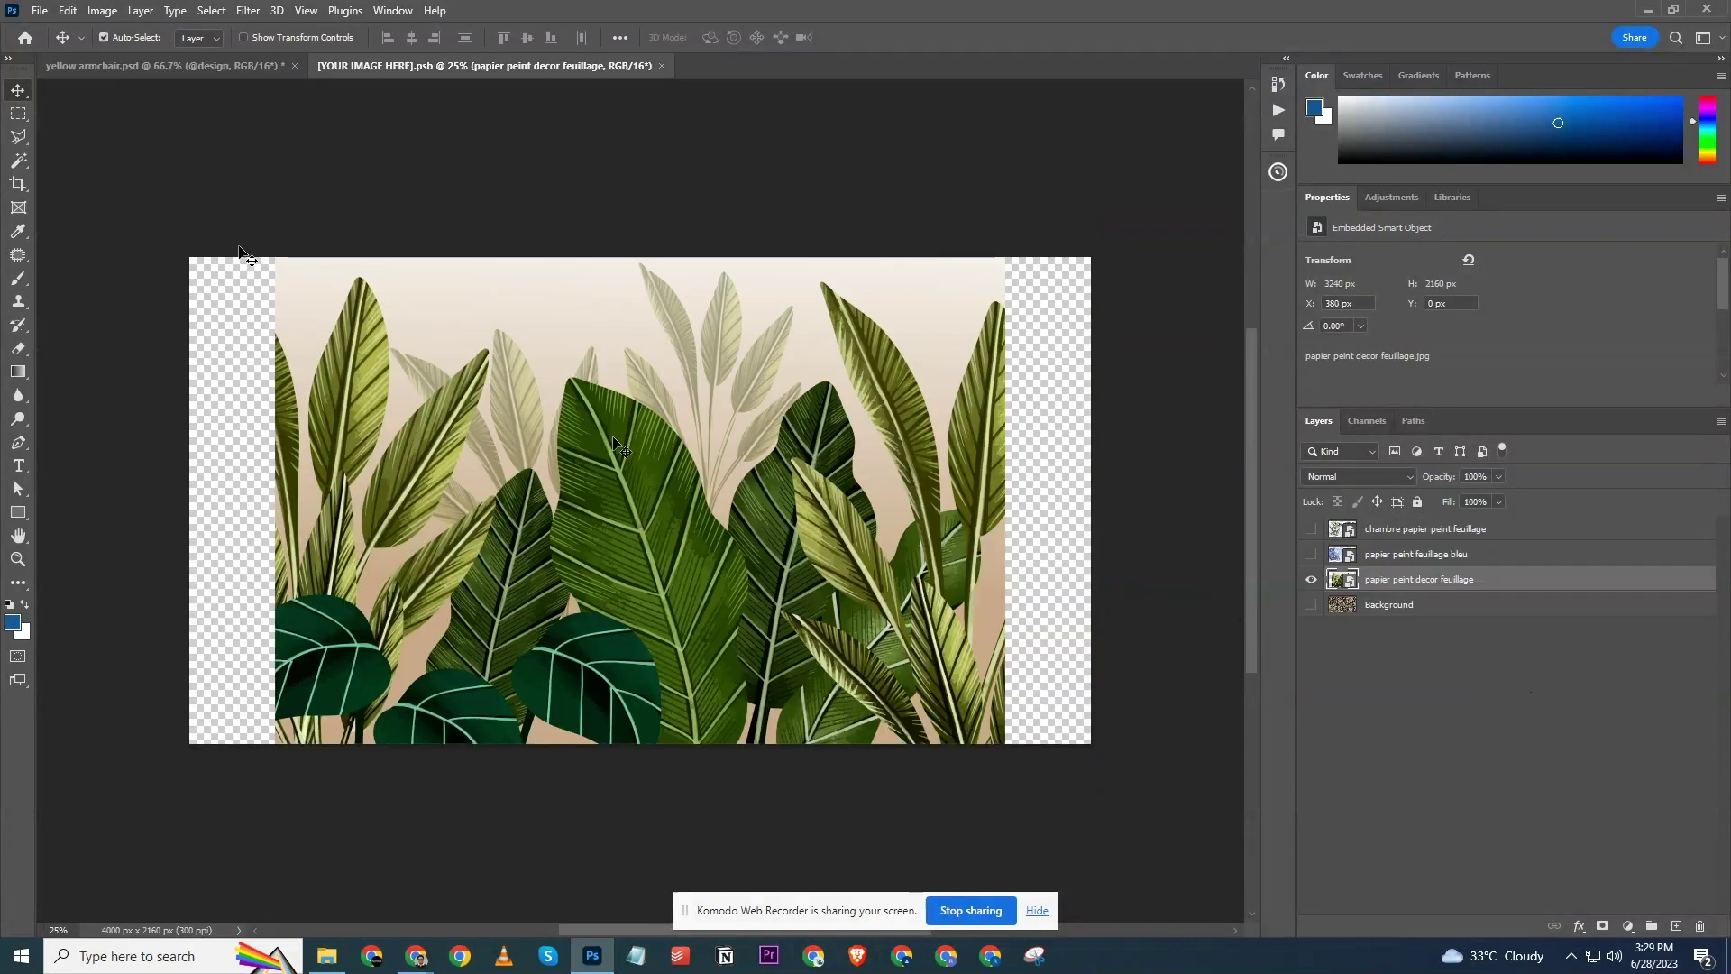
Try stretching the papier peint decor feuillage layer sideways to about 4028 px wide to span the canvas, and undo it.
{"action": "key", "text": "ctrl+t"}
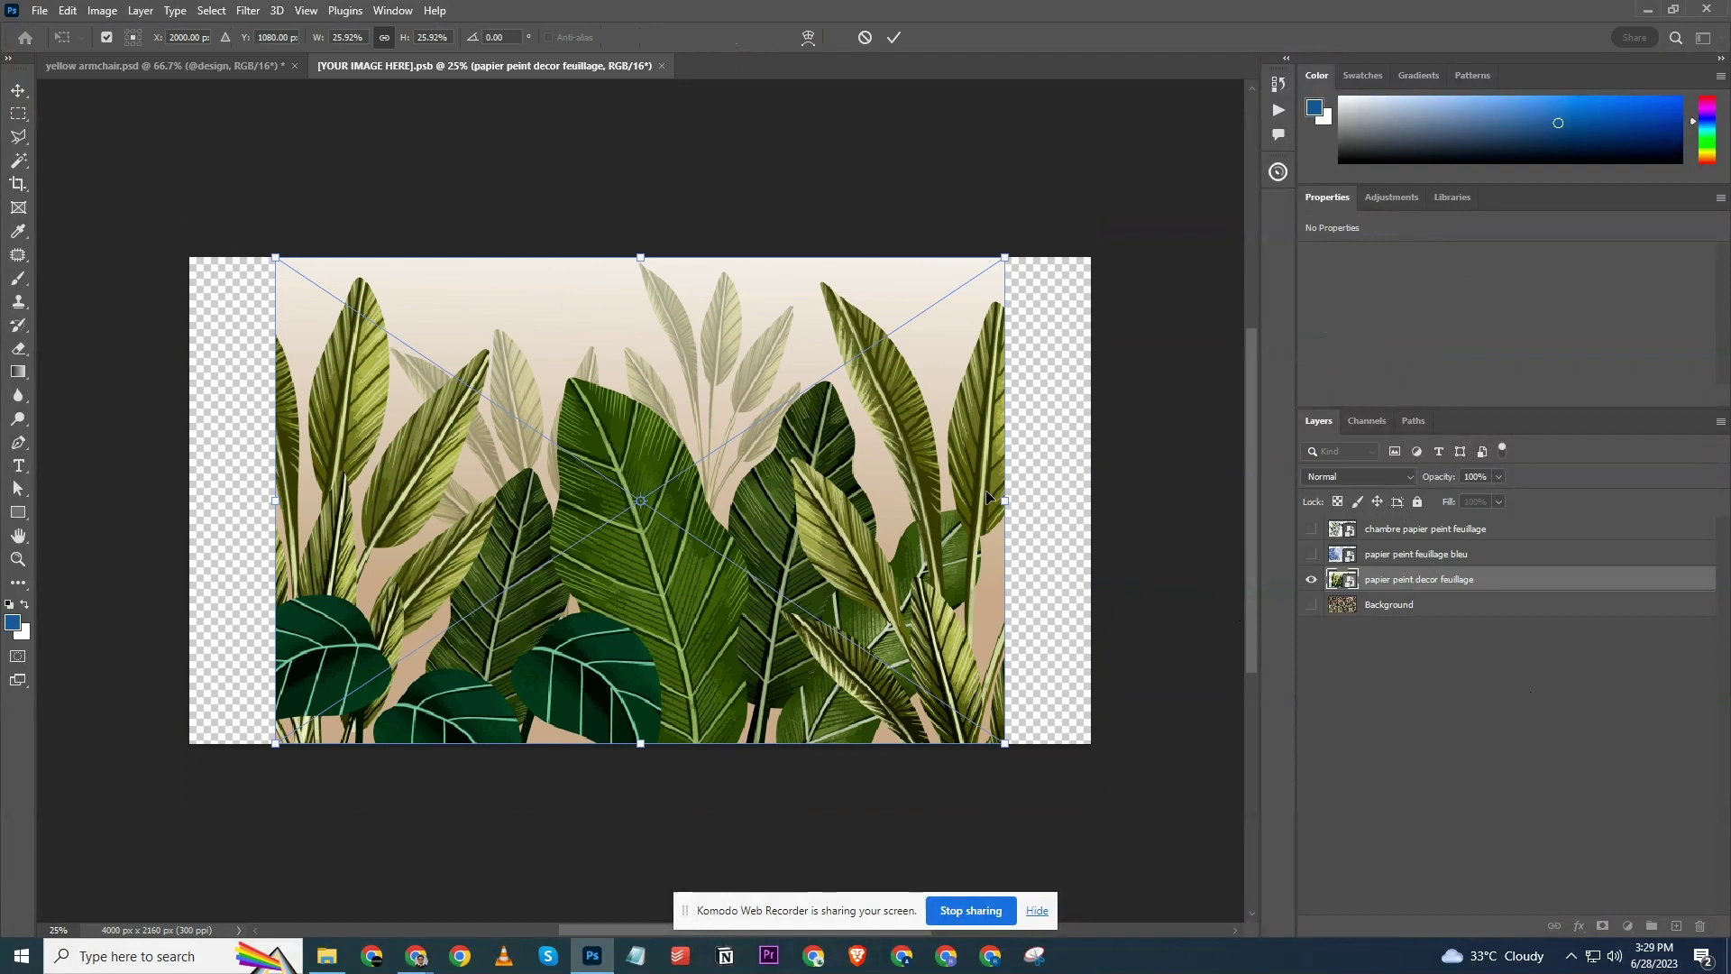
{"action": "left_click_drag", "start_coordinate": [1019, 501], "coordinate": [1094, 501]}
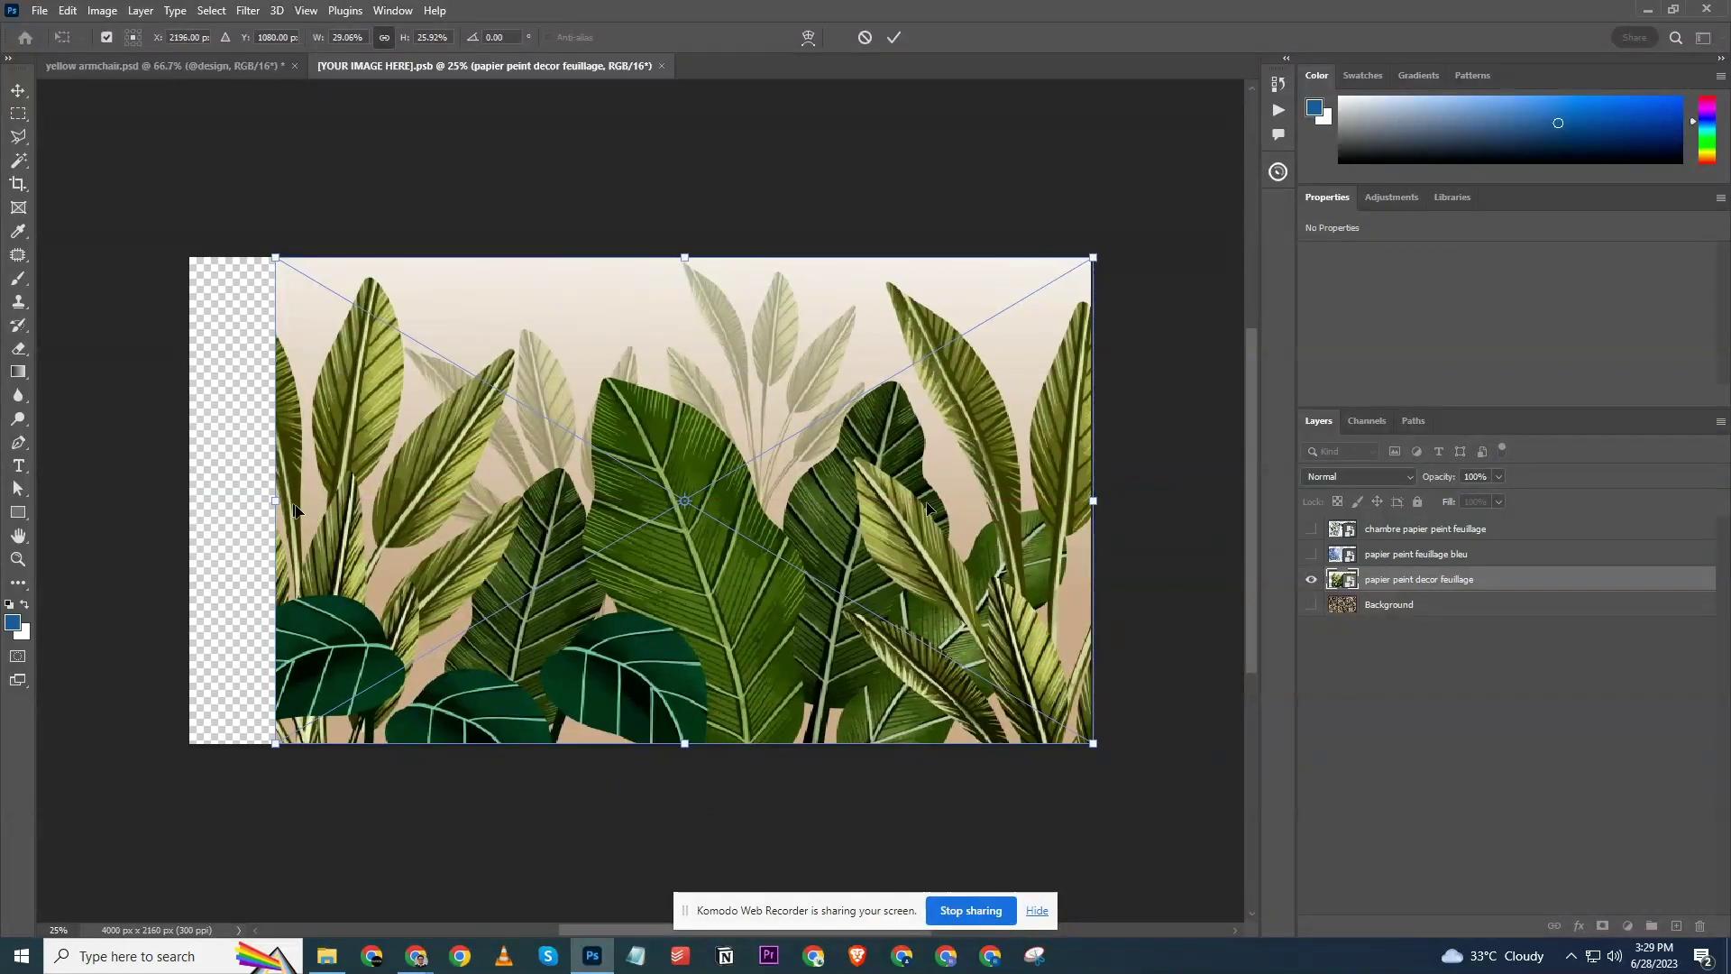
{"action": "left_click_drag", "start_coordinate": [274, 499], "coordinate": [189, 510]}
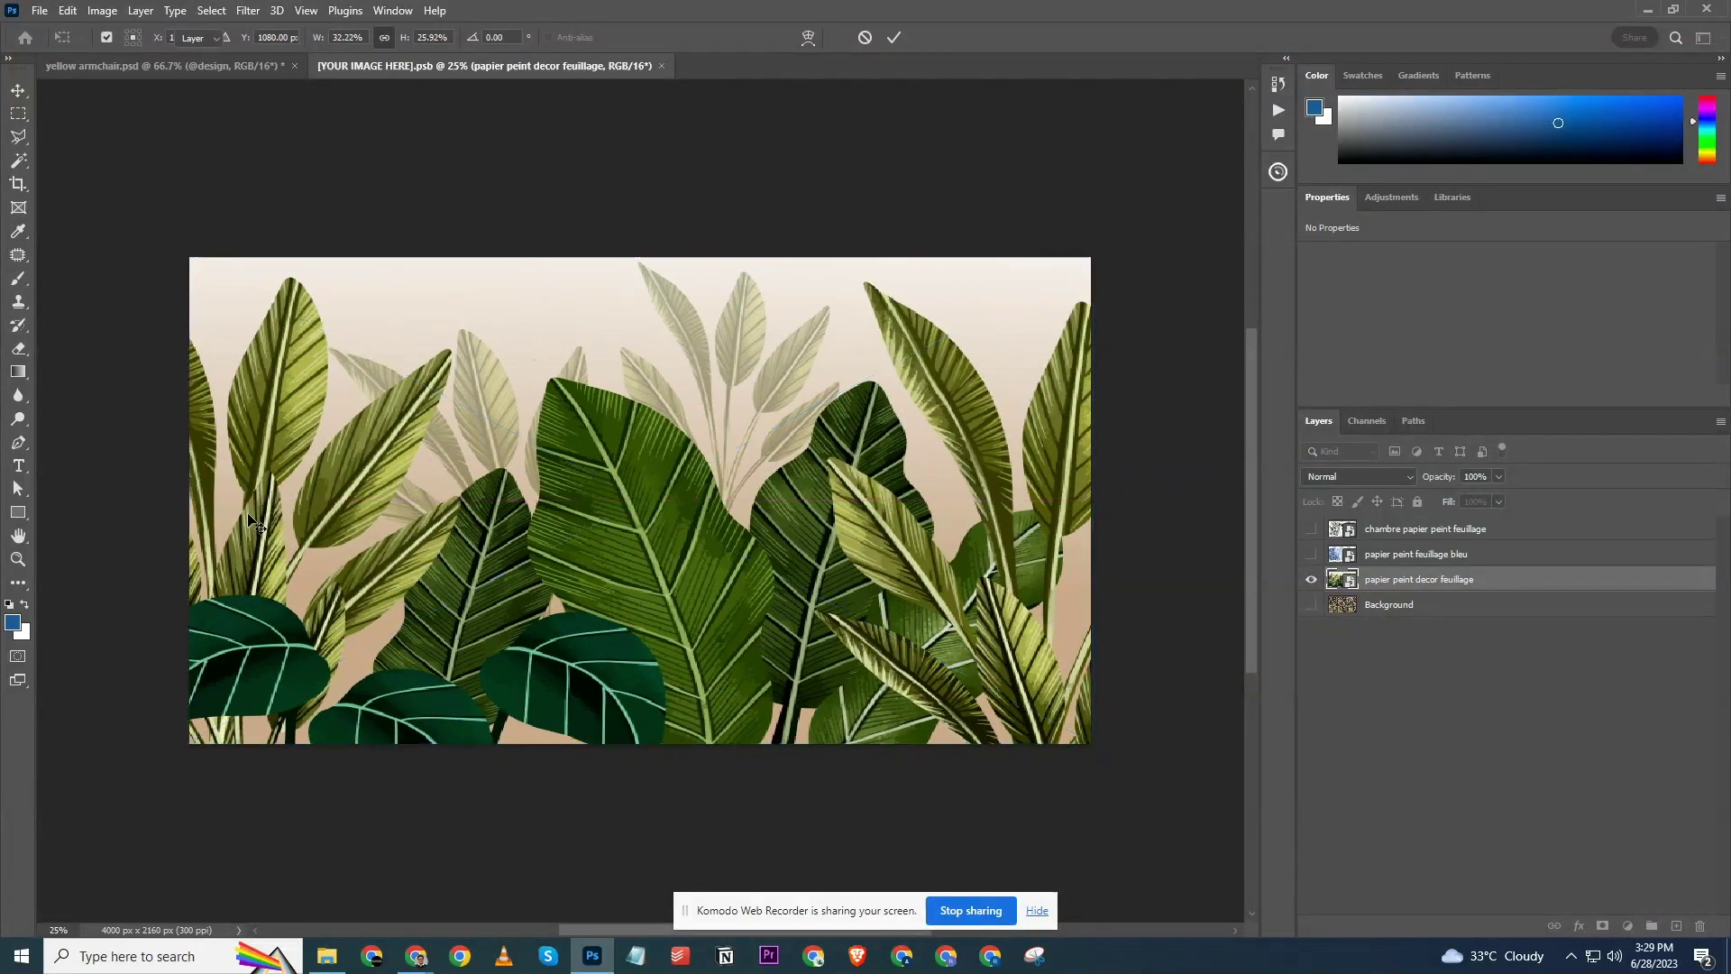
{"action": "key", "text": "Return"}
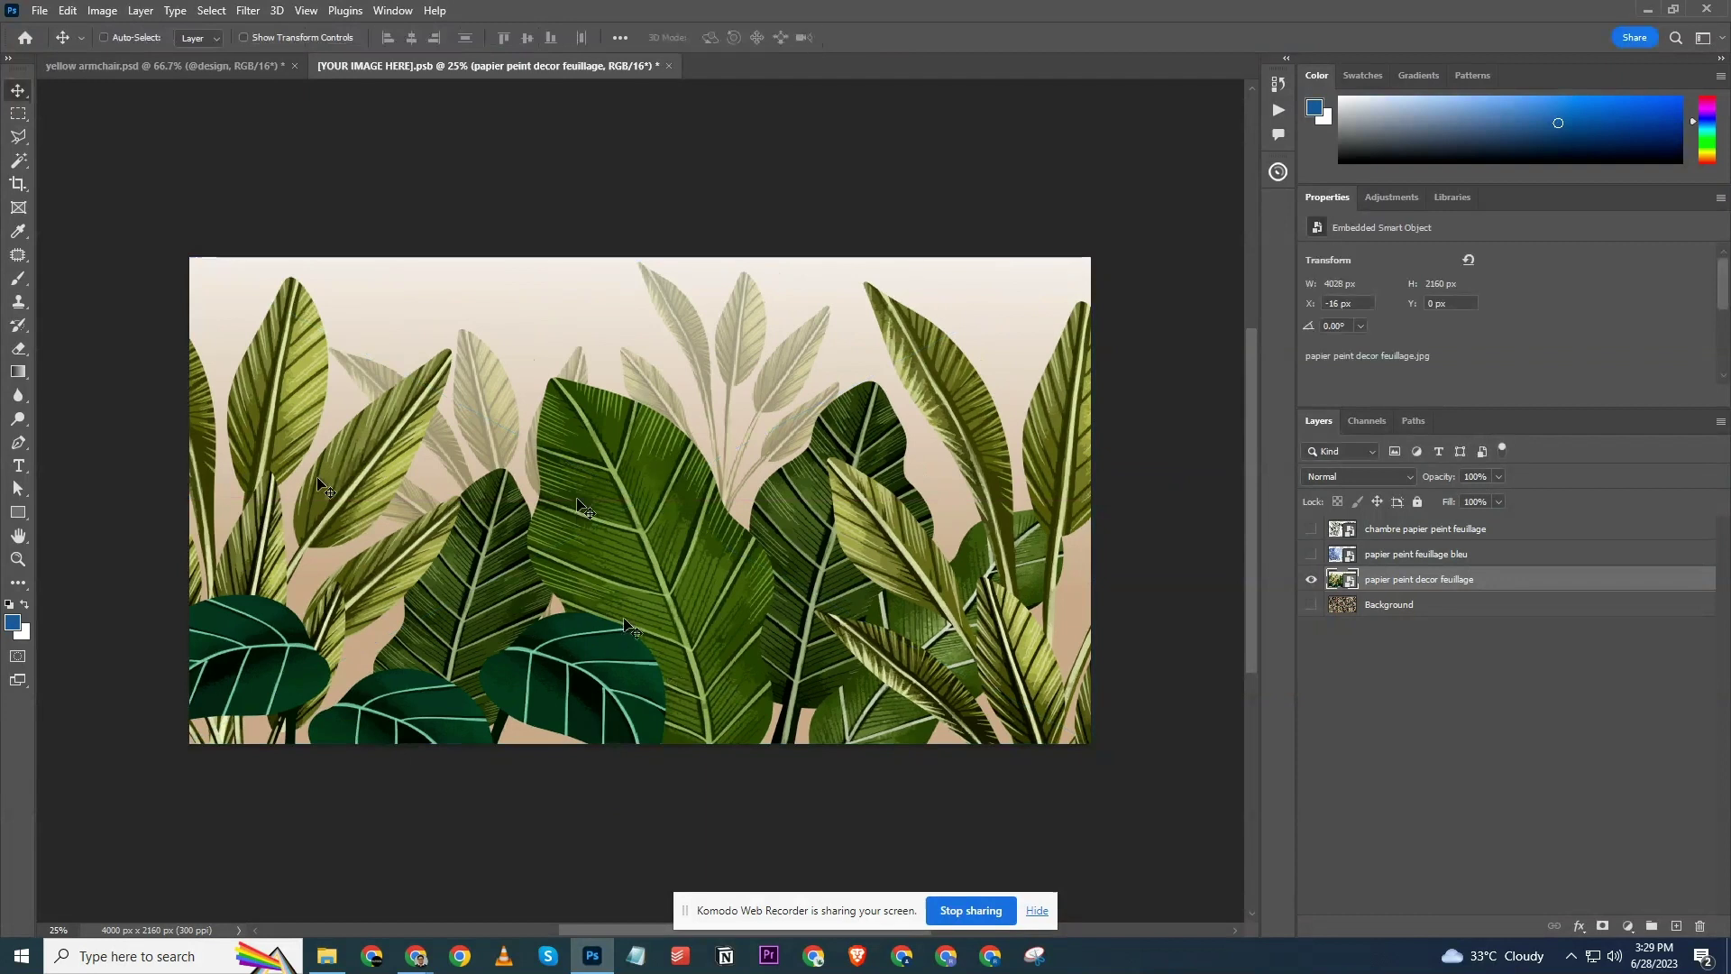
{"action": "key", "text": "ctrl+z"}
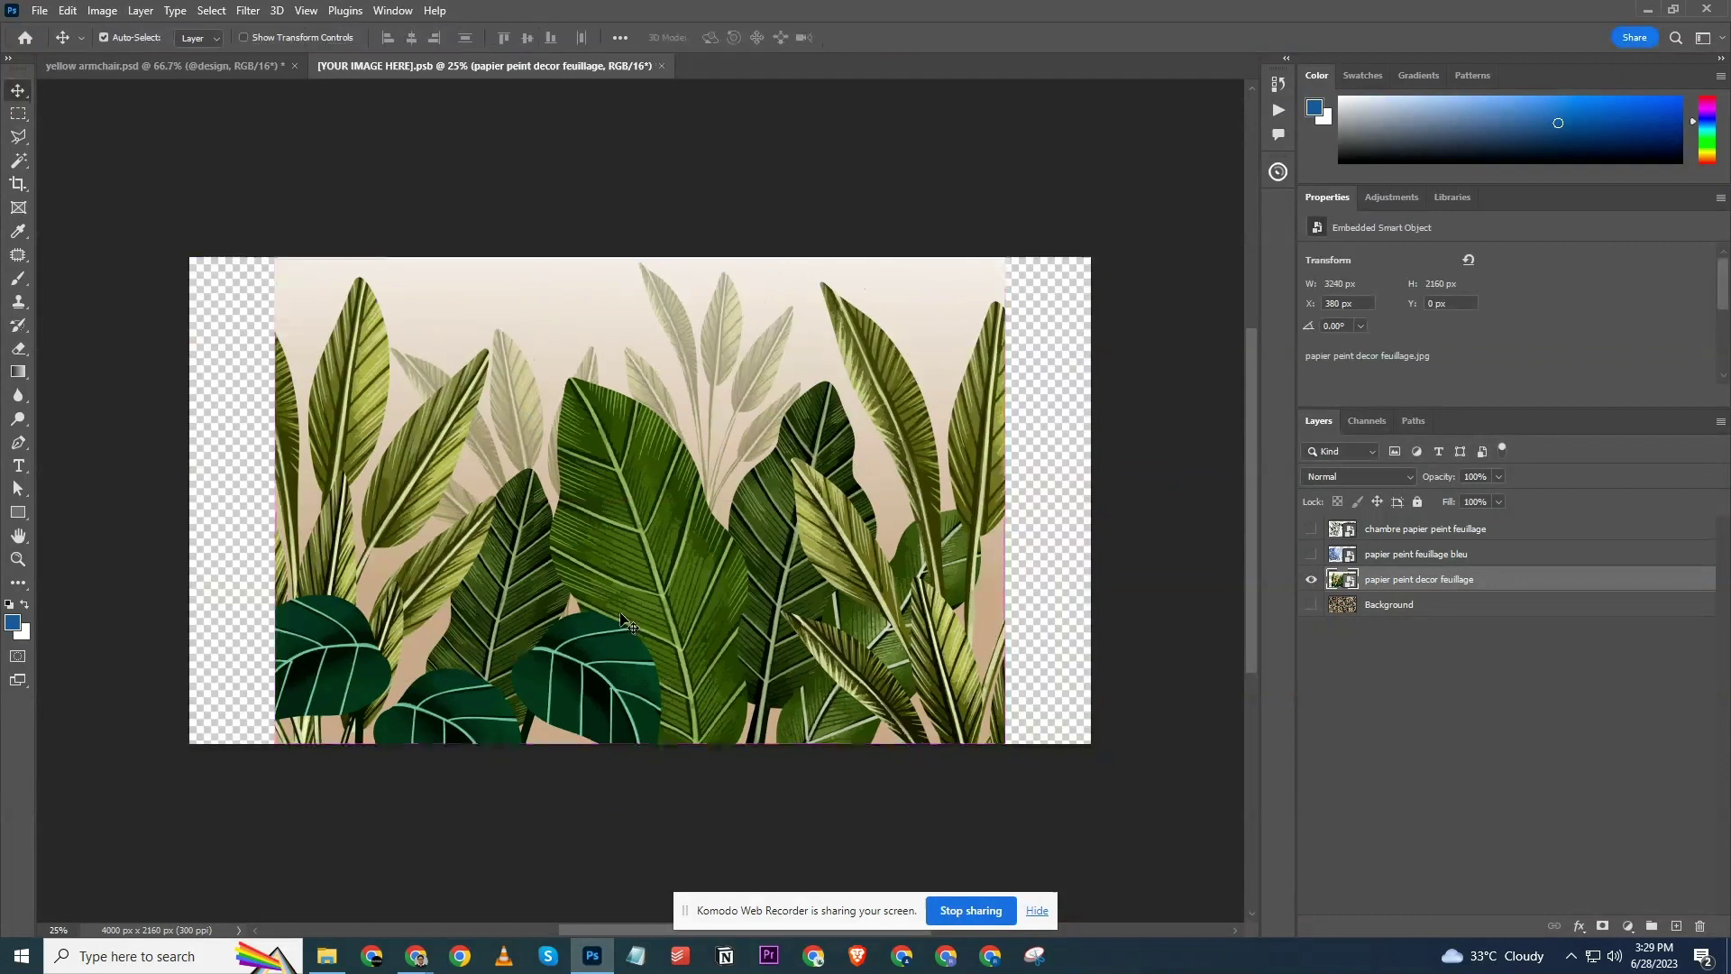
Try scaling the papier peint decor feuillage layer proportionally to about 4008 × 2672 px with the excess above the canvas, and undo it.
{"action": "key", "text": "ctrl+t"}
{"action": "left_click_drag", "start_coordinate": [639, 260], "coordinate": [658, 150]}
{"action": "key", "text": "Return"}
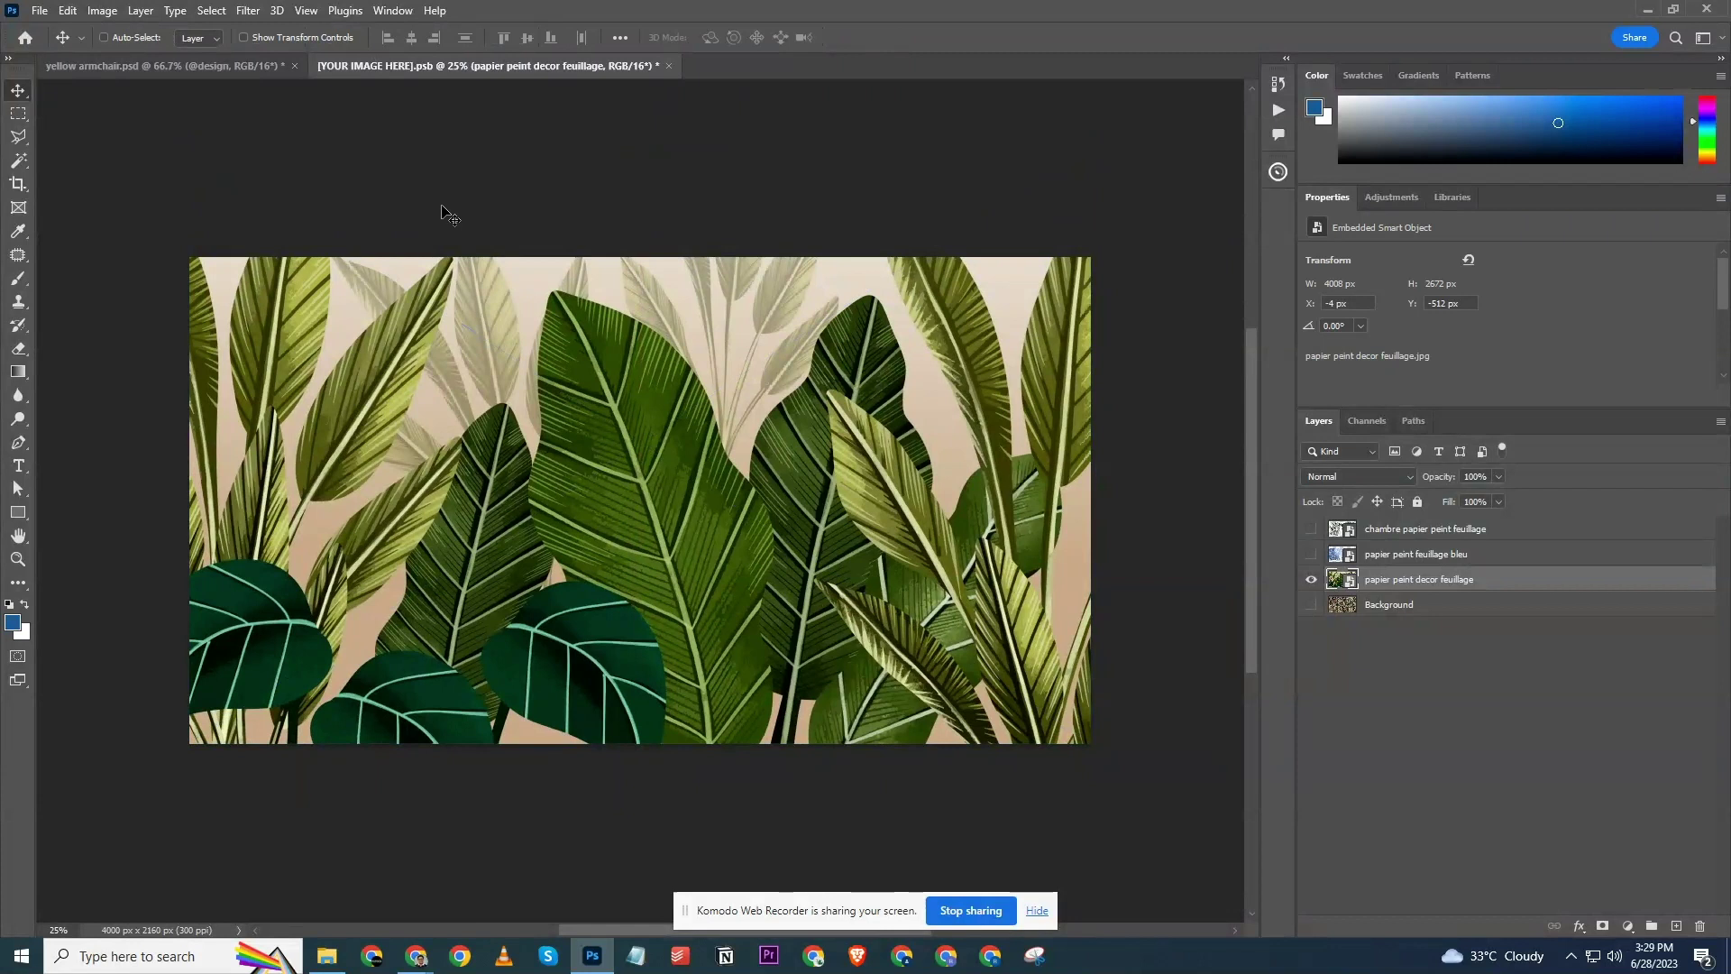
{"action": "key", "text": "ctrl+z"}
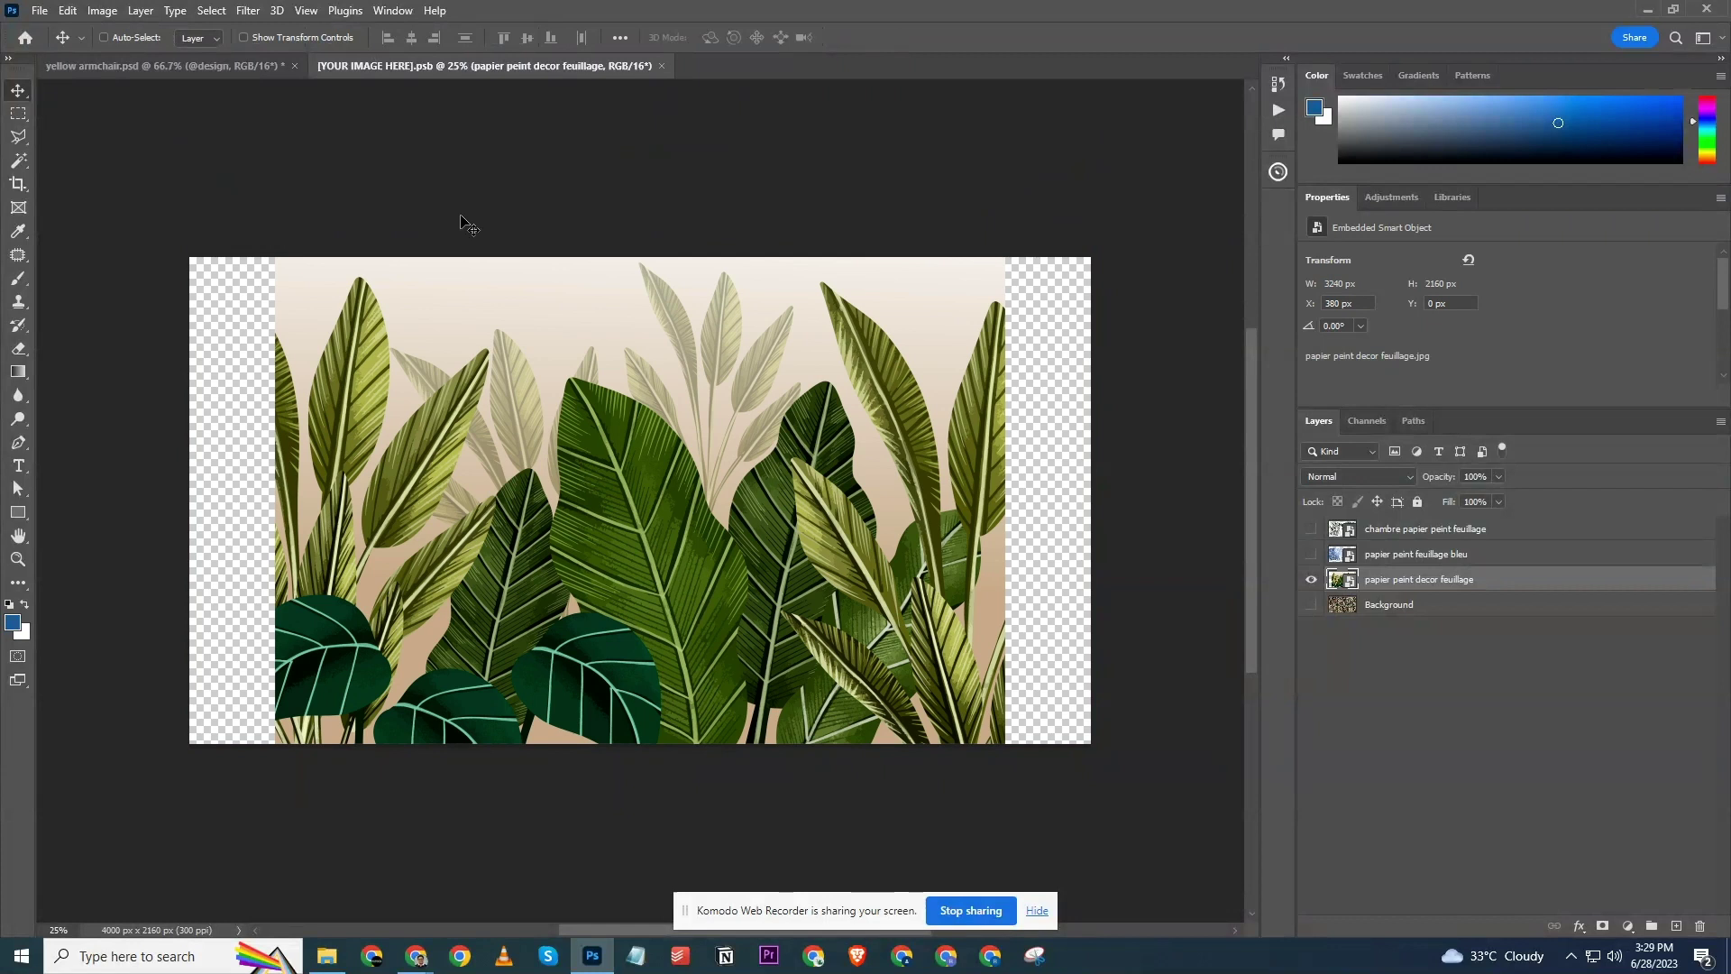
Delete the papier peint decor feuillage layer, and show and select the papier peint feuillage bleu layer.
{"action": "key", "text": "Delete"}
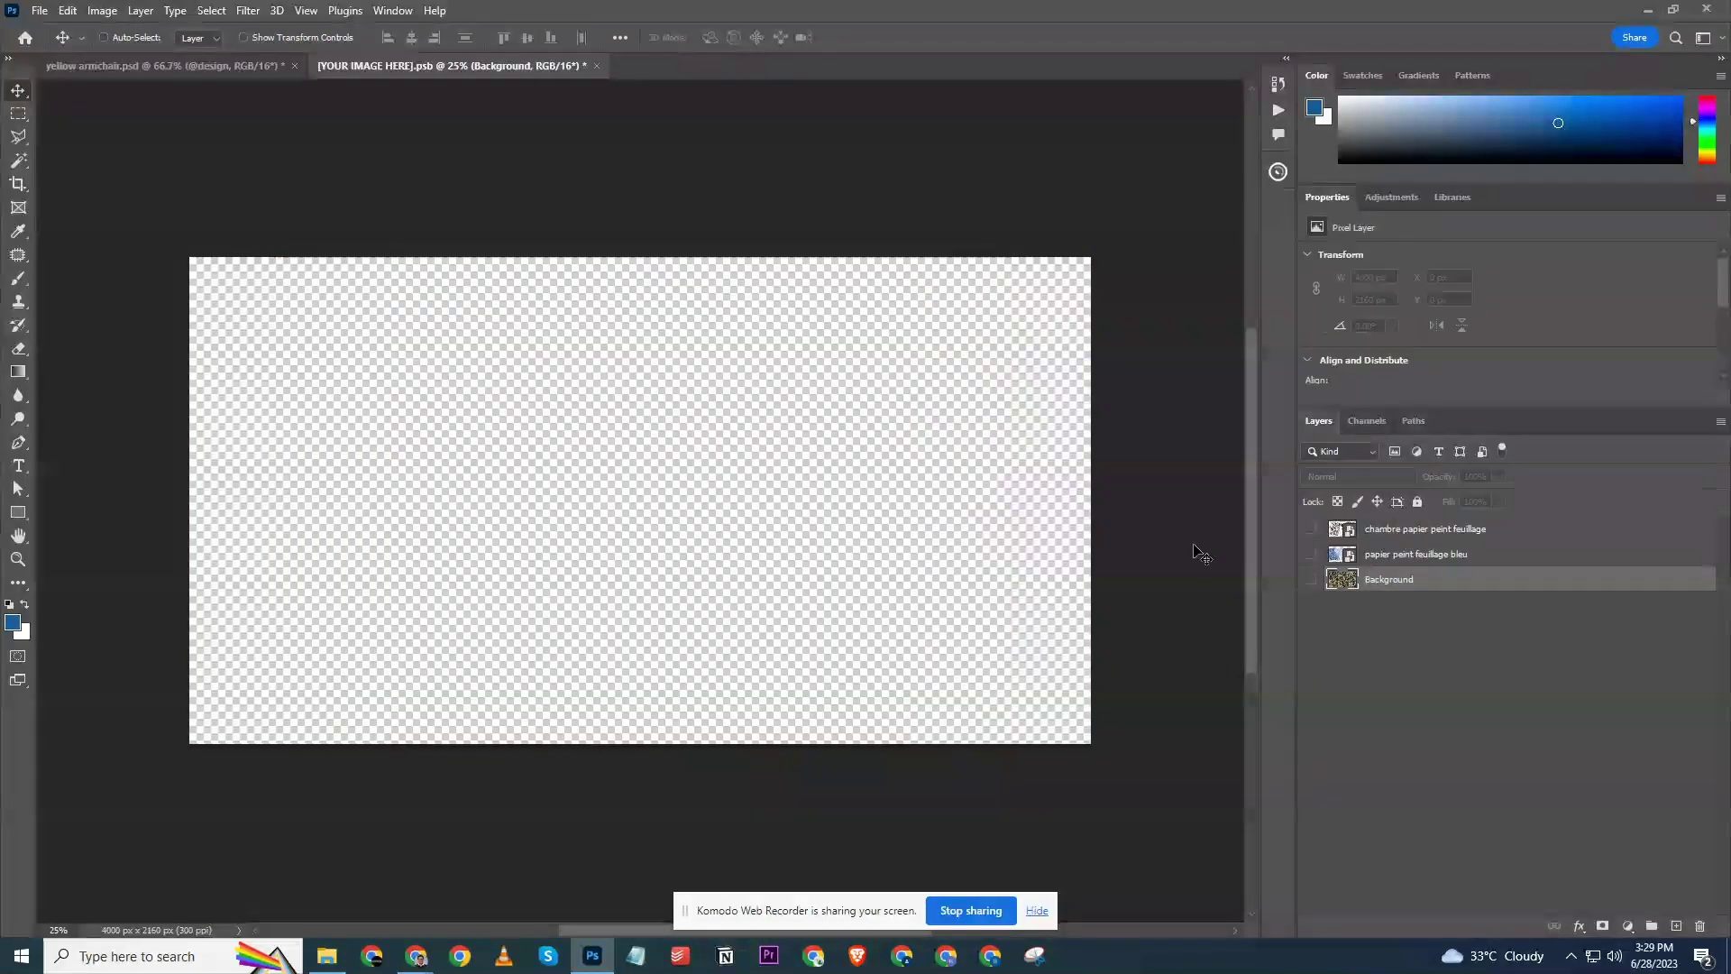
{"action": "left_click", "coordinate": [1310, 554]}
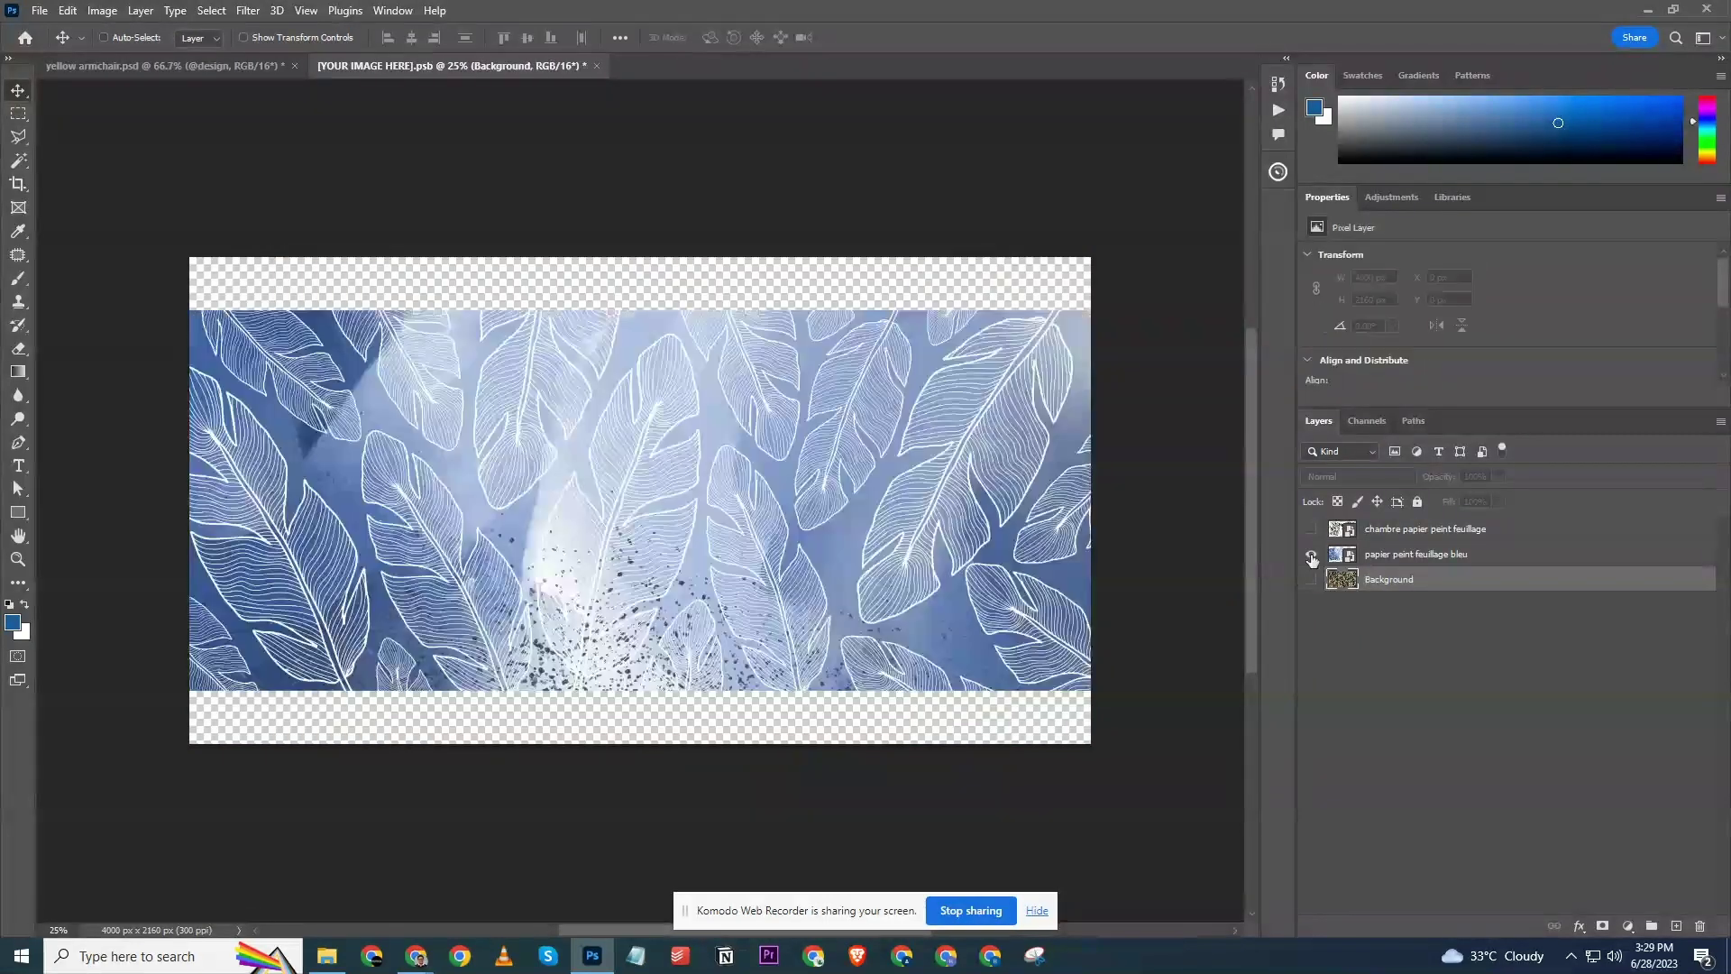
{"action": "left_click", "coordinate": [1431, 555]}
Try stretching only the height of the papier peint feuillage bleu layer to the canvas's upper and lower edges, and cancel the transform.
{"action": "key", "text": "ctrl+t"}
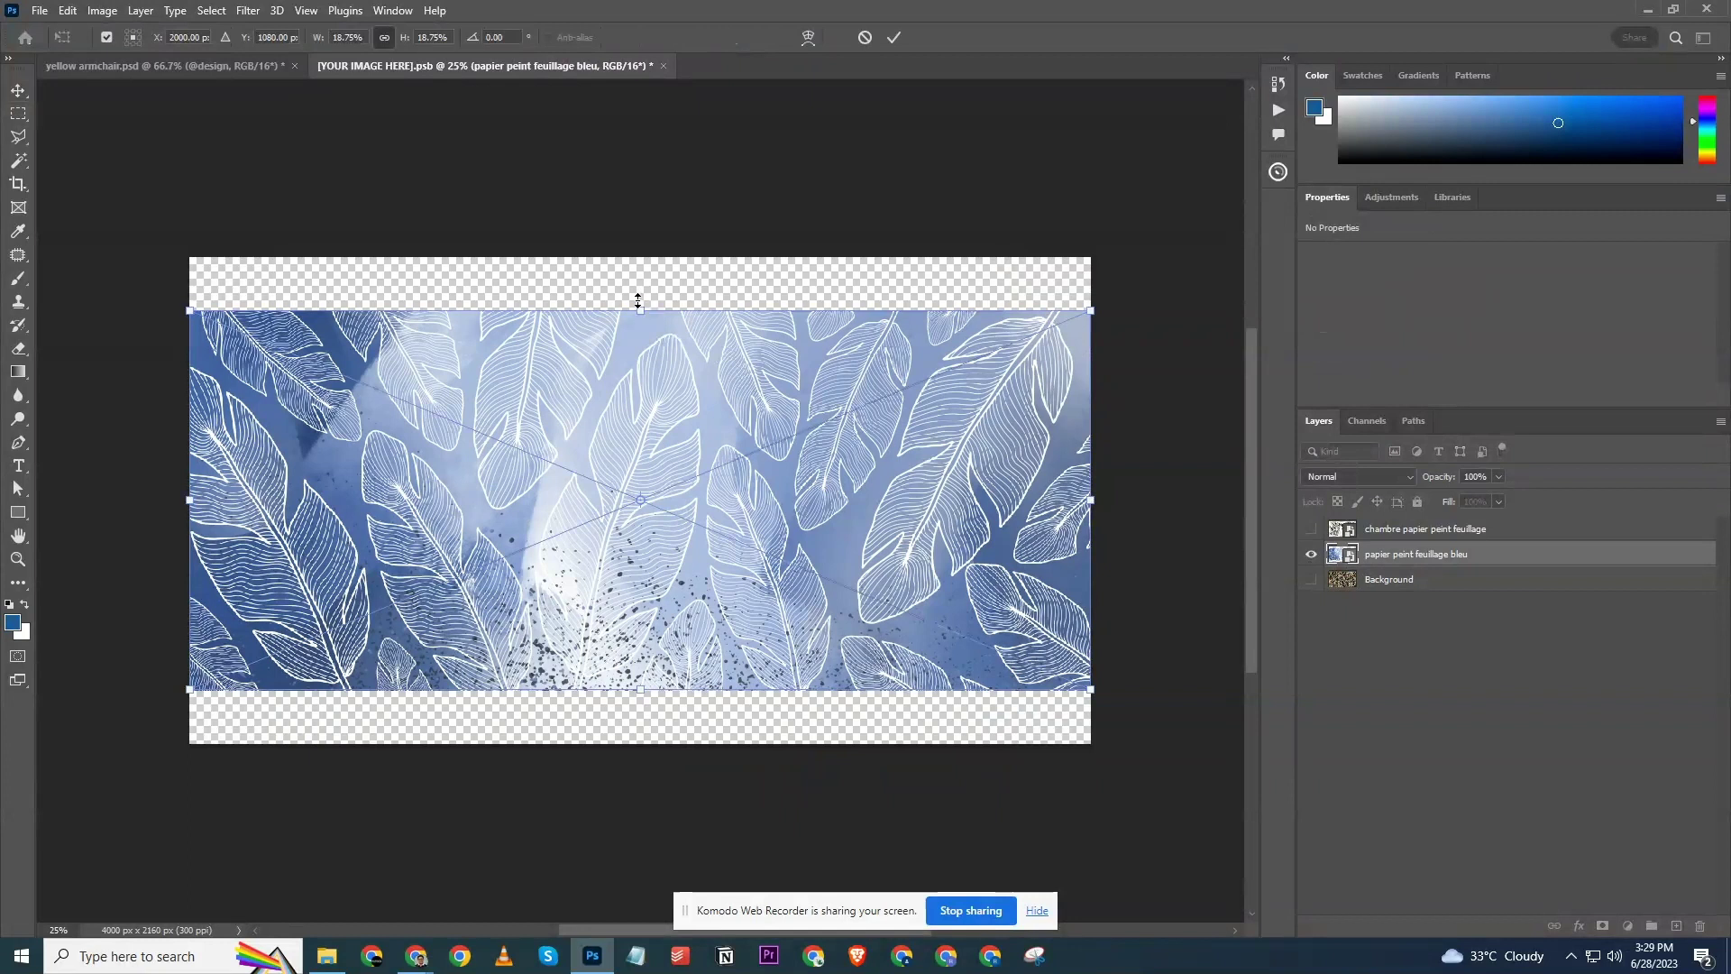
{"action": "left_click_drag", "start_coordinate": [640, 310], "coordinate": [646, 255]}
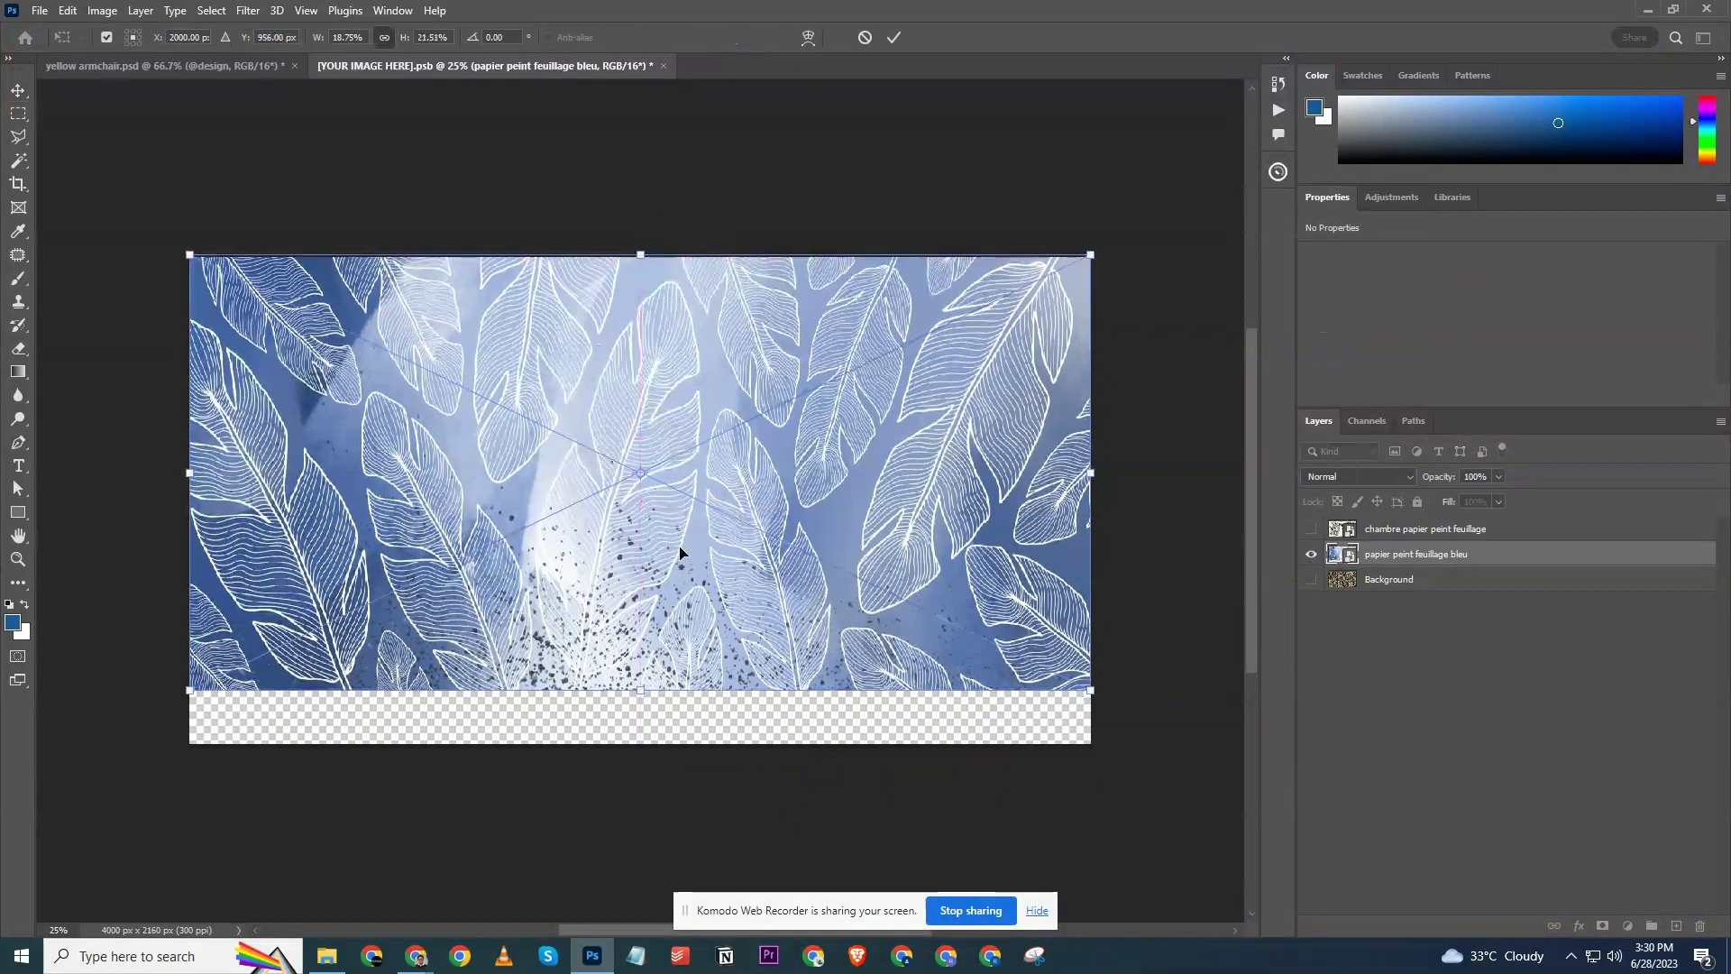
{"action": "left_click_drag", "start_coordinate": [642, 689], "coordinate": [643, 752]}
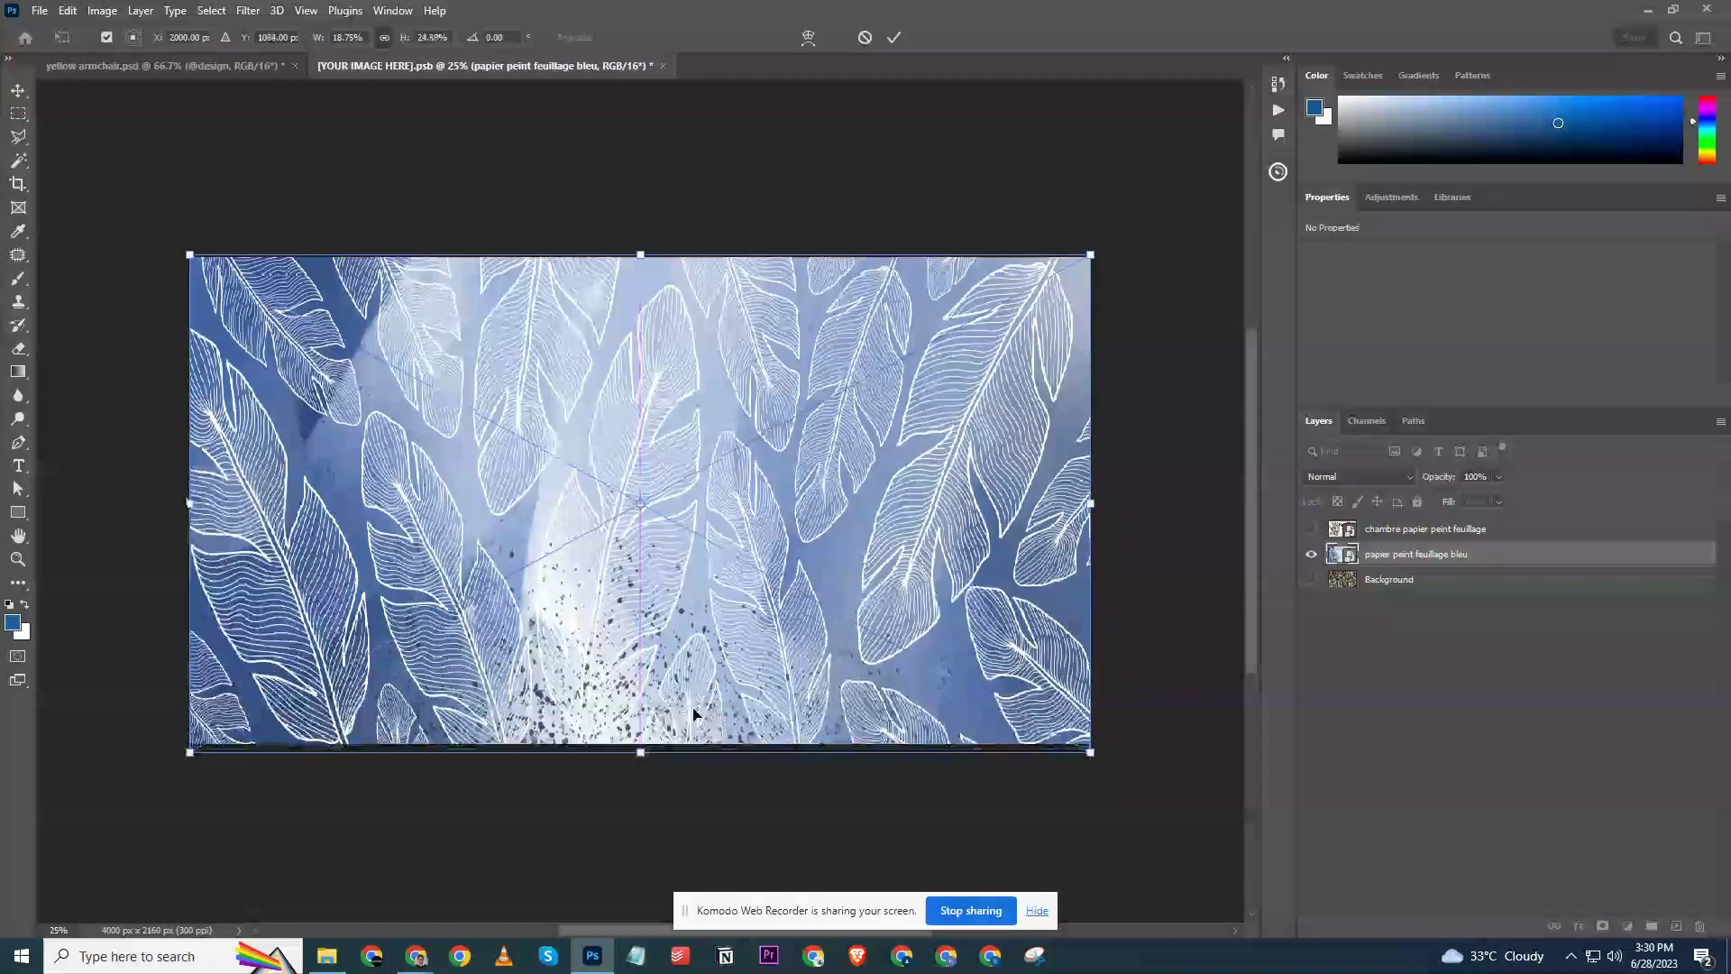
{"action": "key", "text": "Escape"}
Try scaling the papier peint feuillage bleu layer proportionally to about 5148 × 2172 px, covering the canvas height and overflowing both sides.
{"action": "key", "text": "ctrl+t"}
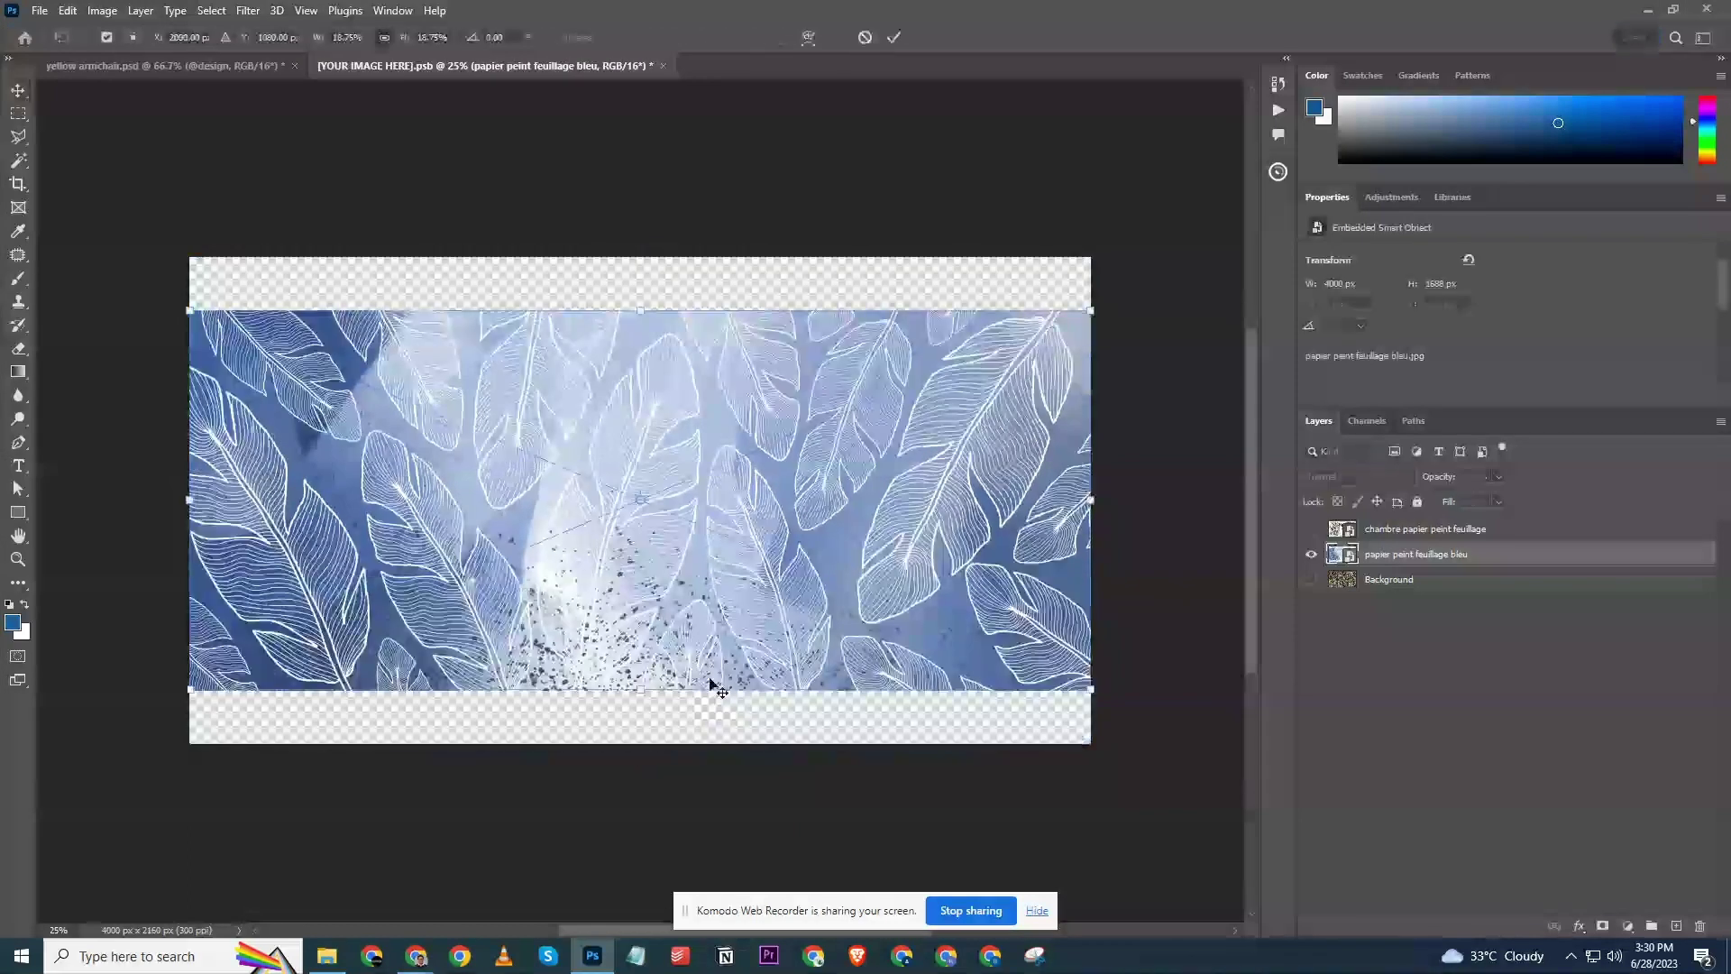
{"action": "left_click_drag", "start_coordinate": [1091, 310], "coordinate": [1215, 257]}
{"action": "left_click_drag", "start_coordinate": [190, 691], "coordinate": [74, 767]}
{"action": "key", "text": "Return"}
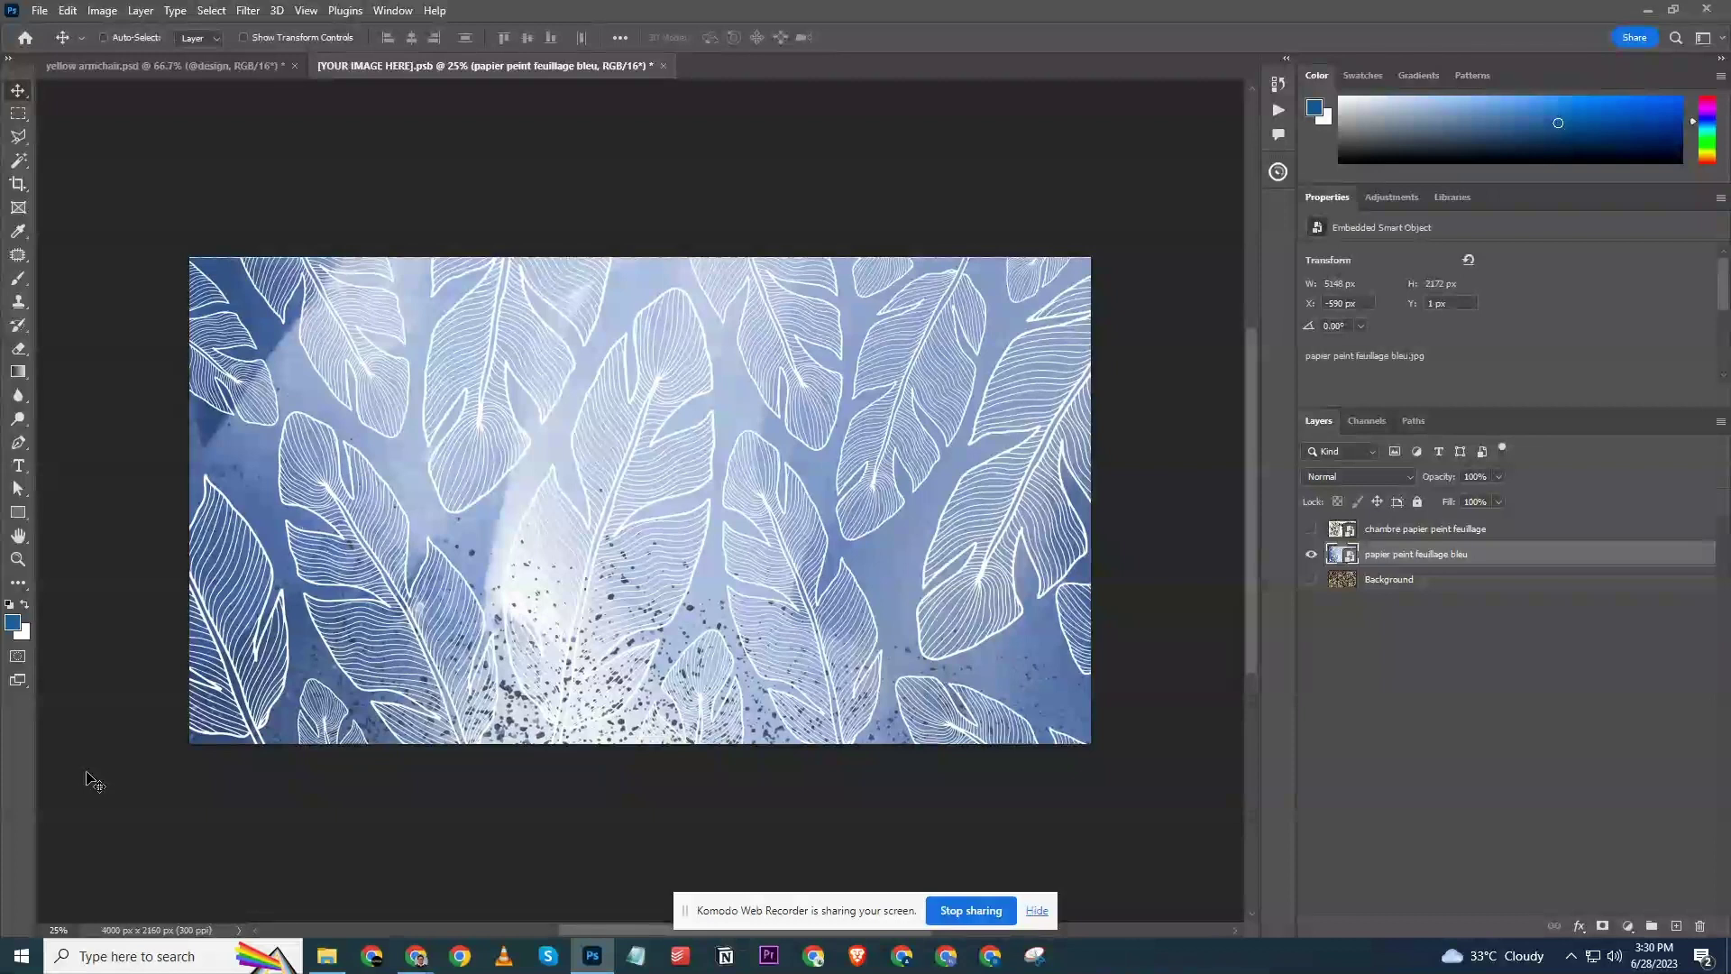
Set the Bulk Mockup resize method to Fill canvas cropping the extra, and collapse the plugin.
{"action": "left_click", "coordinate": [1278, 171]}
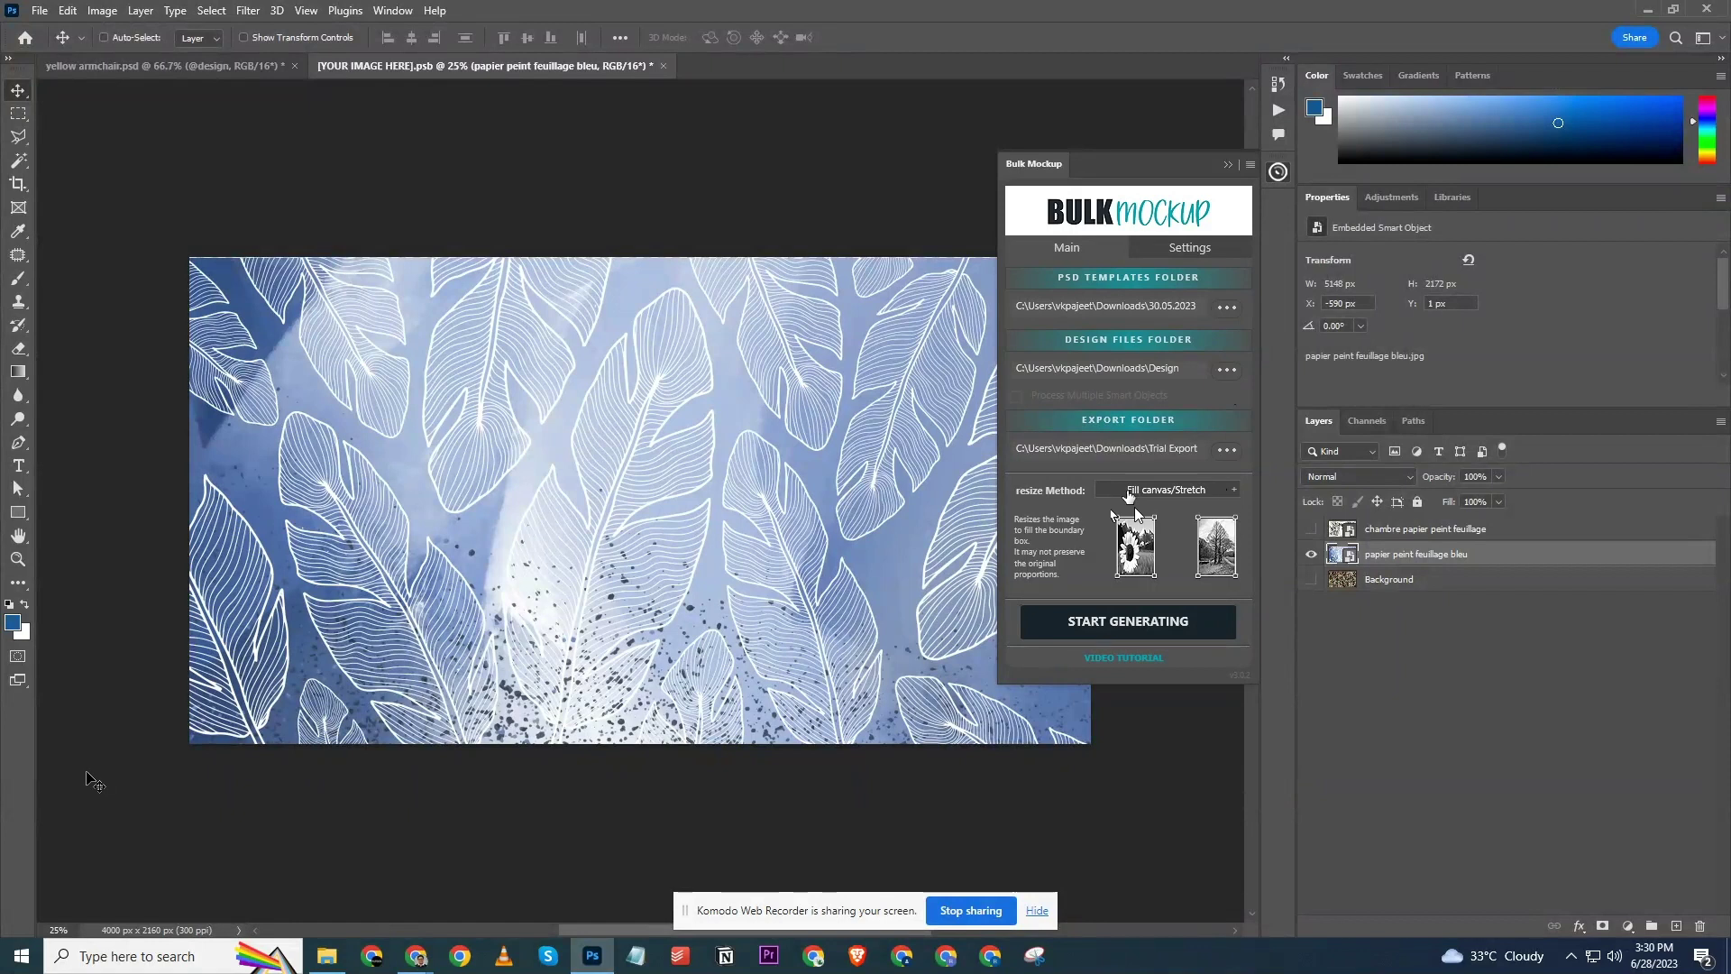
{"action": "left_click", "coordinate": [1177, 492]}
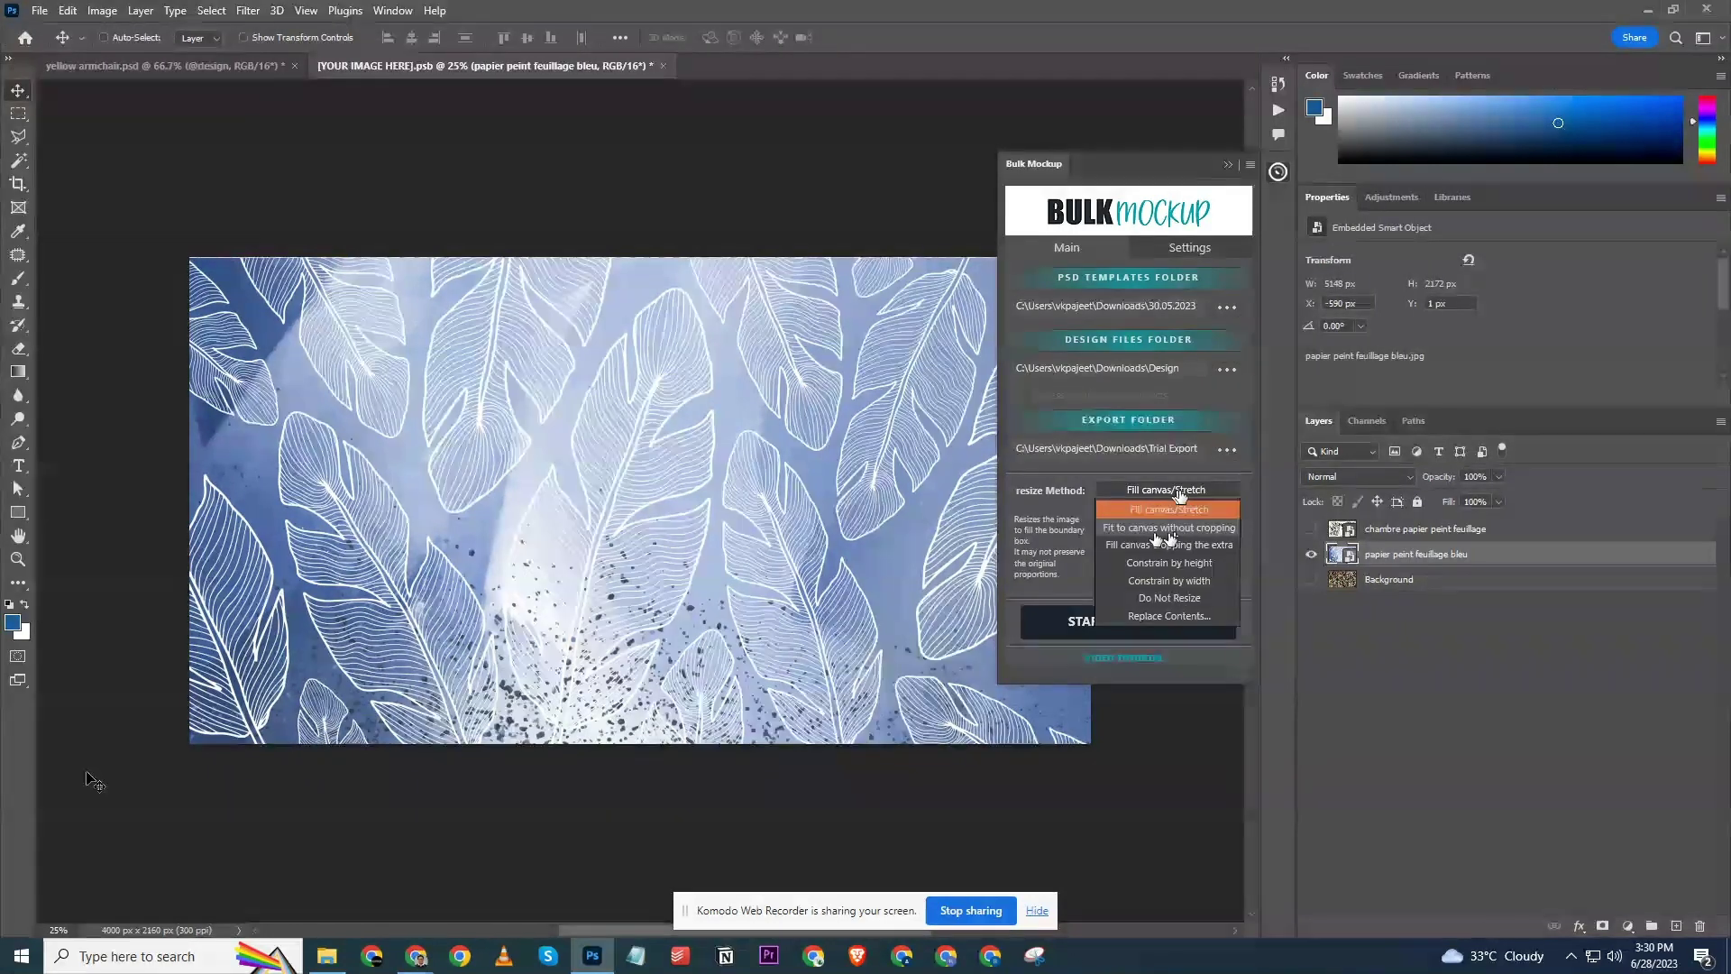
{"action": "left_click", "coordinate": [1139, 552]}
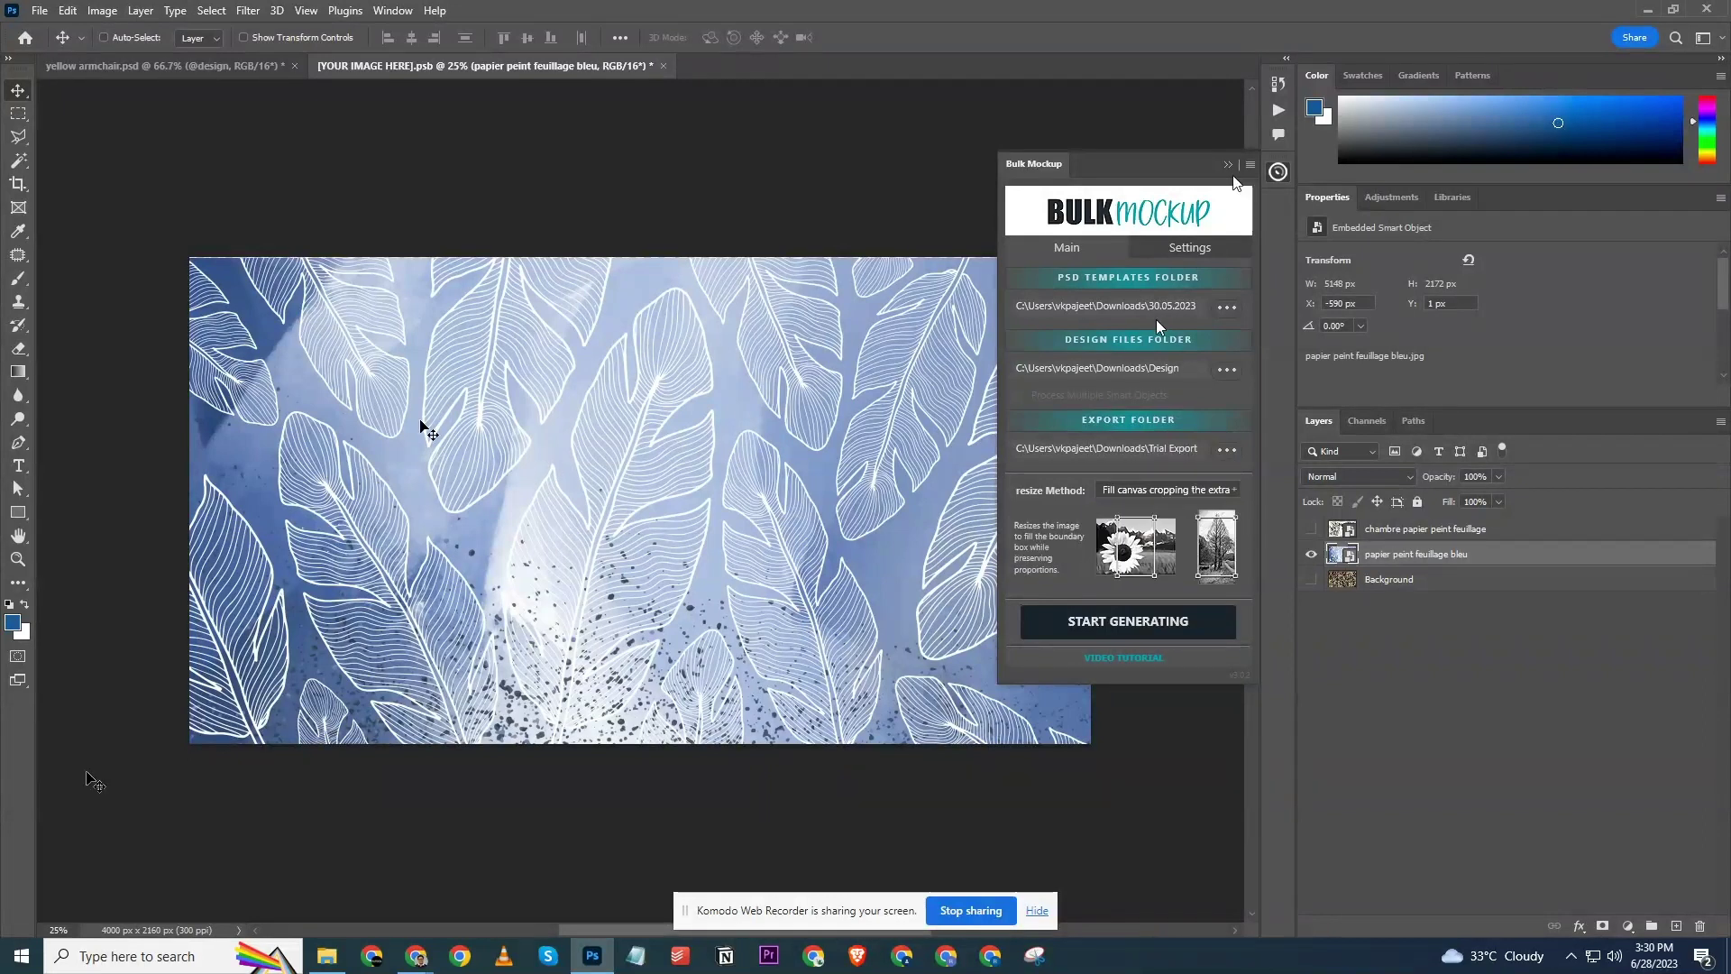
{"action": "left_click", "coordinate": [1277, 171]}
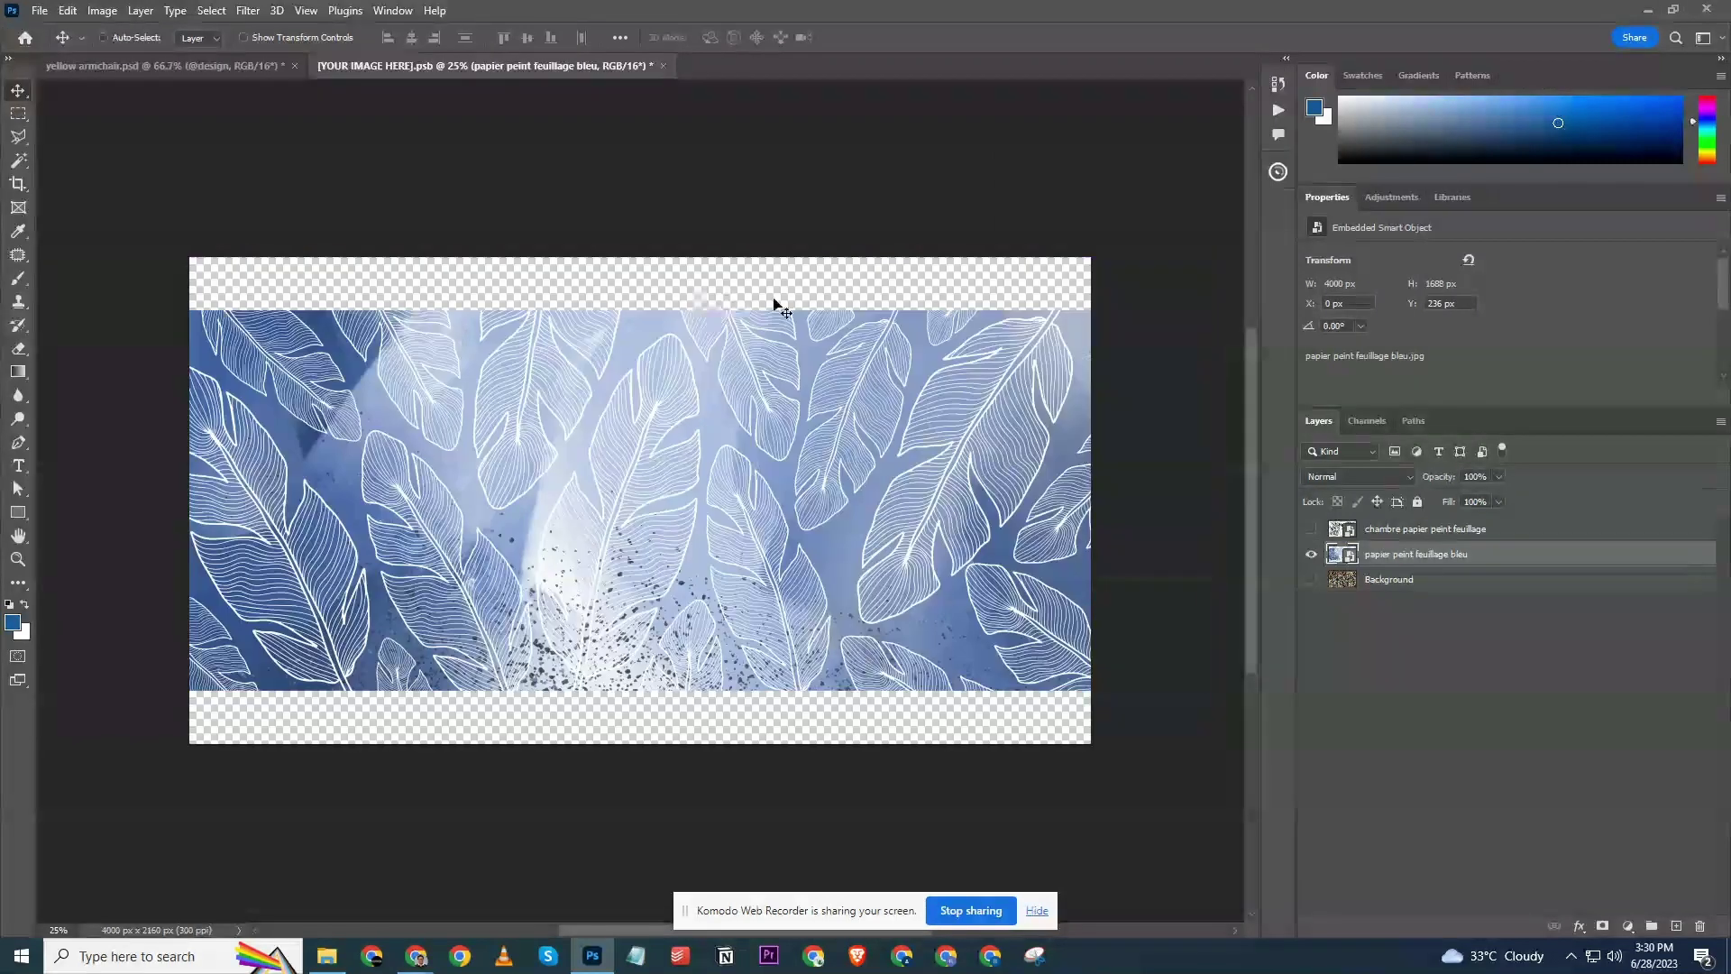
Delete the papier peint feuillage bleu layer, and show and select the chambre papier peint feuillage layer.
{"action": "key", "text": "Delete"}
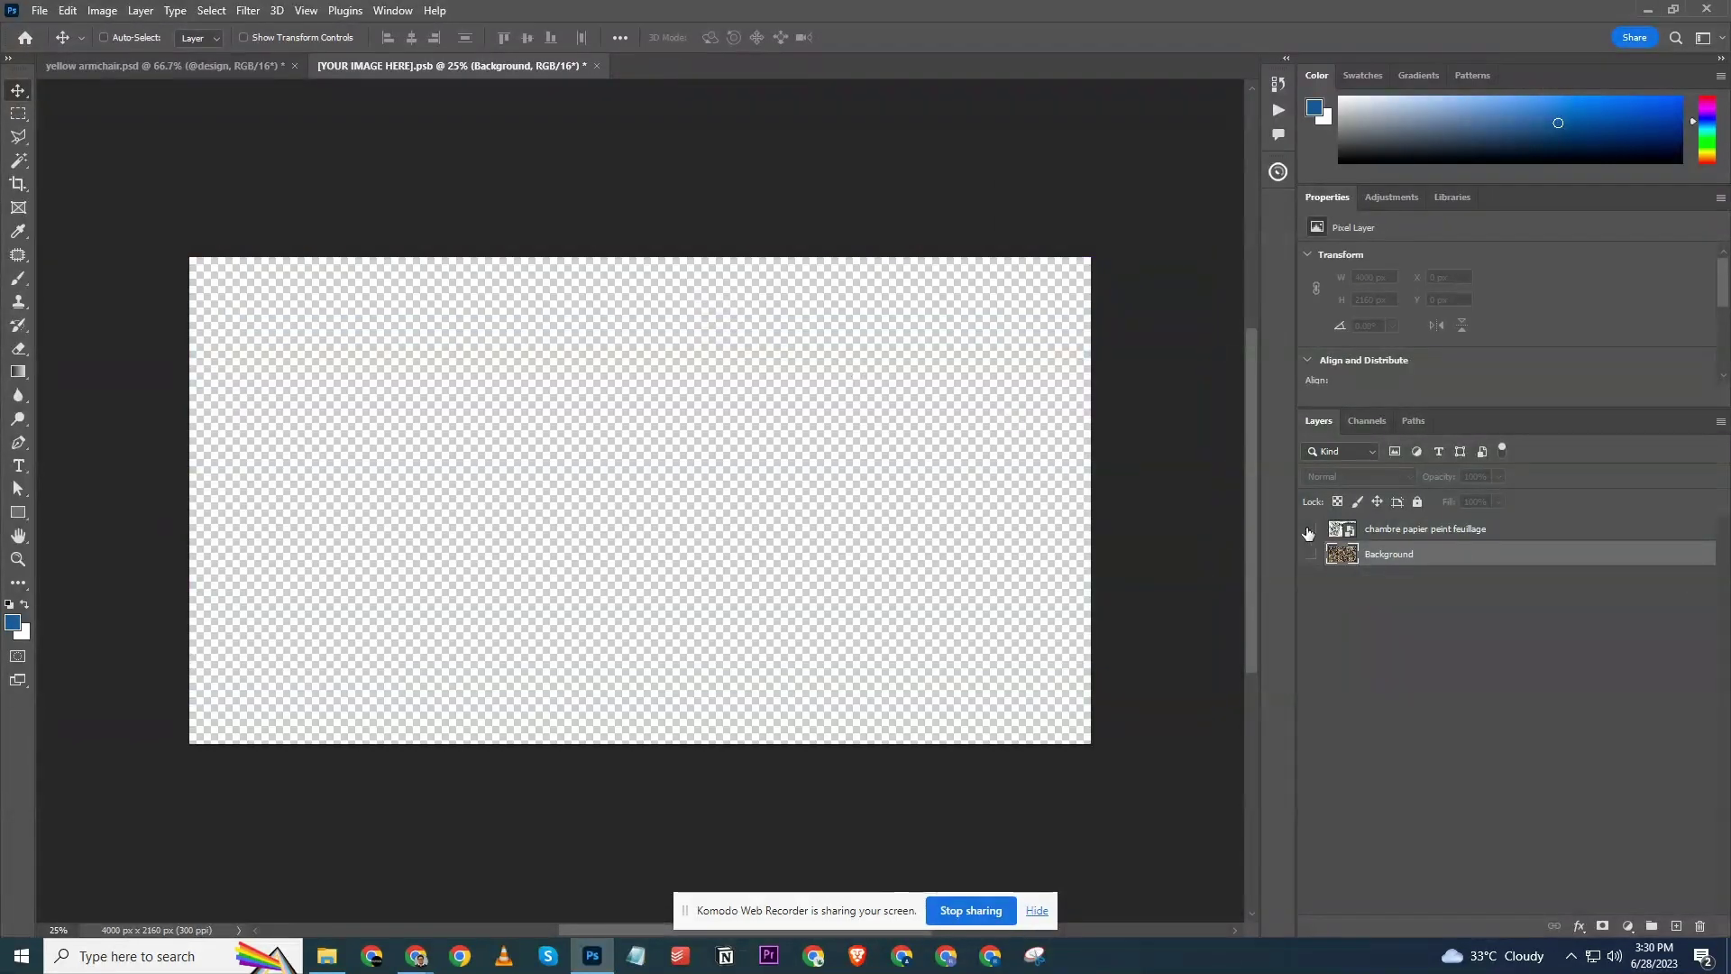
{"action": "left_click", "coordinate": [1310, 529]}
{"action": "left_click", "coordinate": [1415, 531]}
Try enlarging the chambre papier peint feuillage layer proportionally toward the canvas's upper and lower edges, and cancel the transform.
{"action": "key", "text": "ctrl+t"}
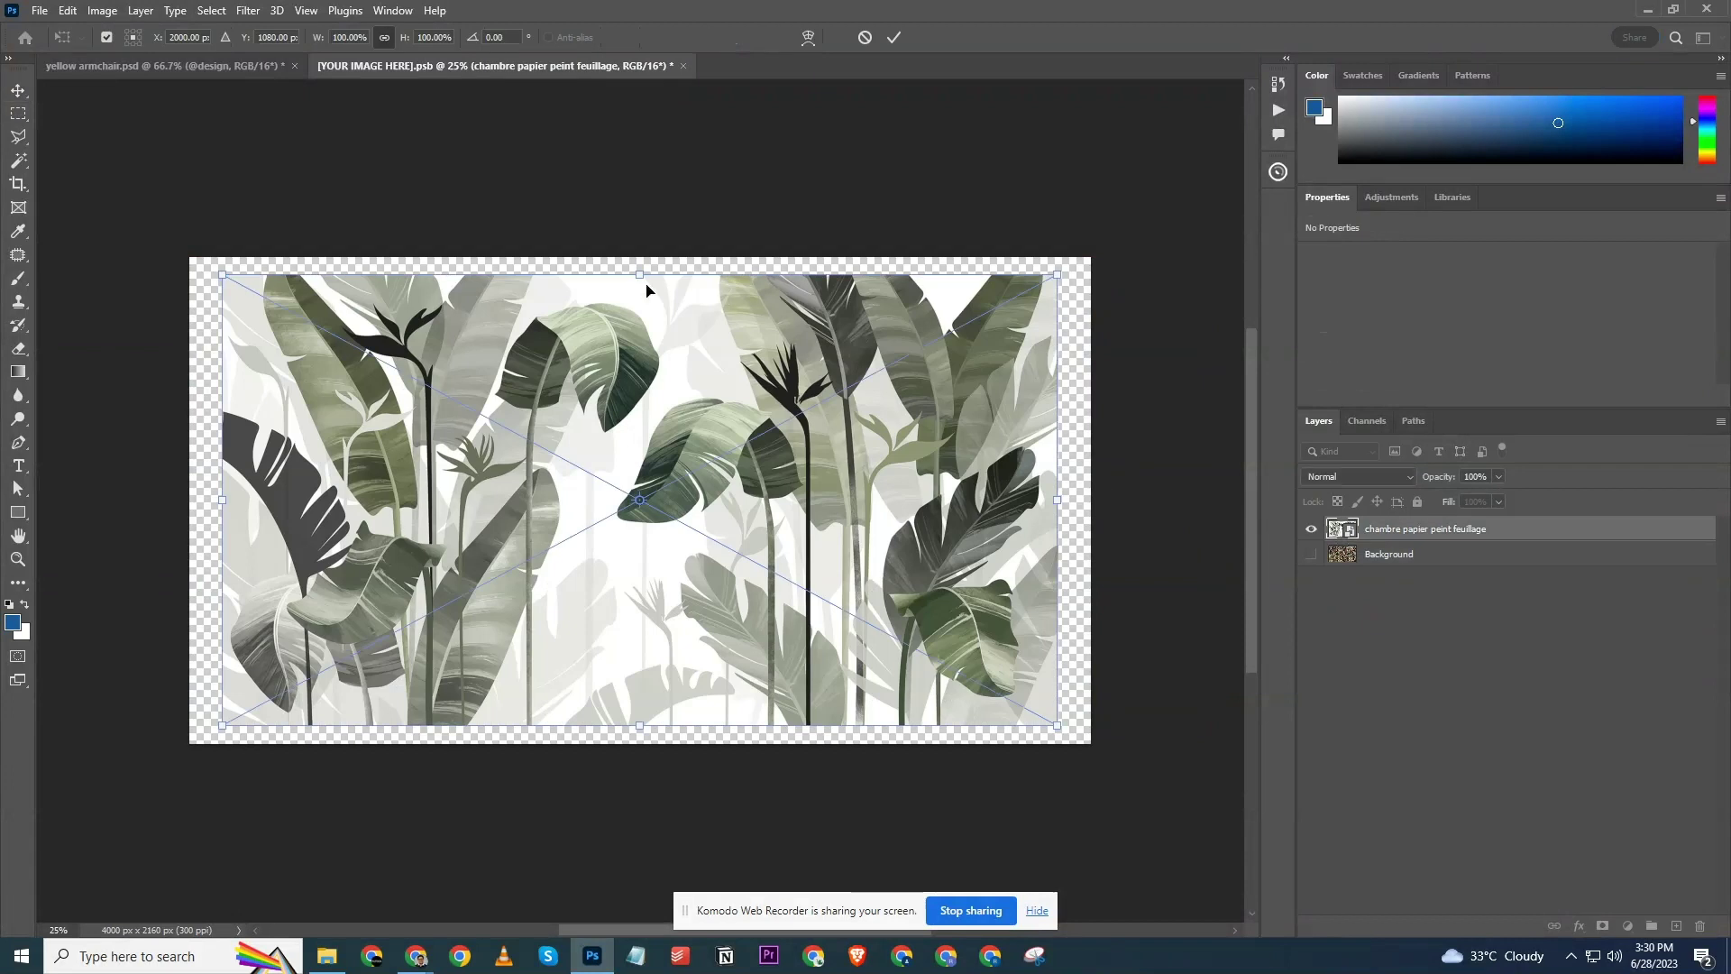
{"action": "left_click_drag", "start_coordinate": [647, 285], "coordinate": [641, 255]}
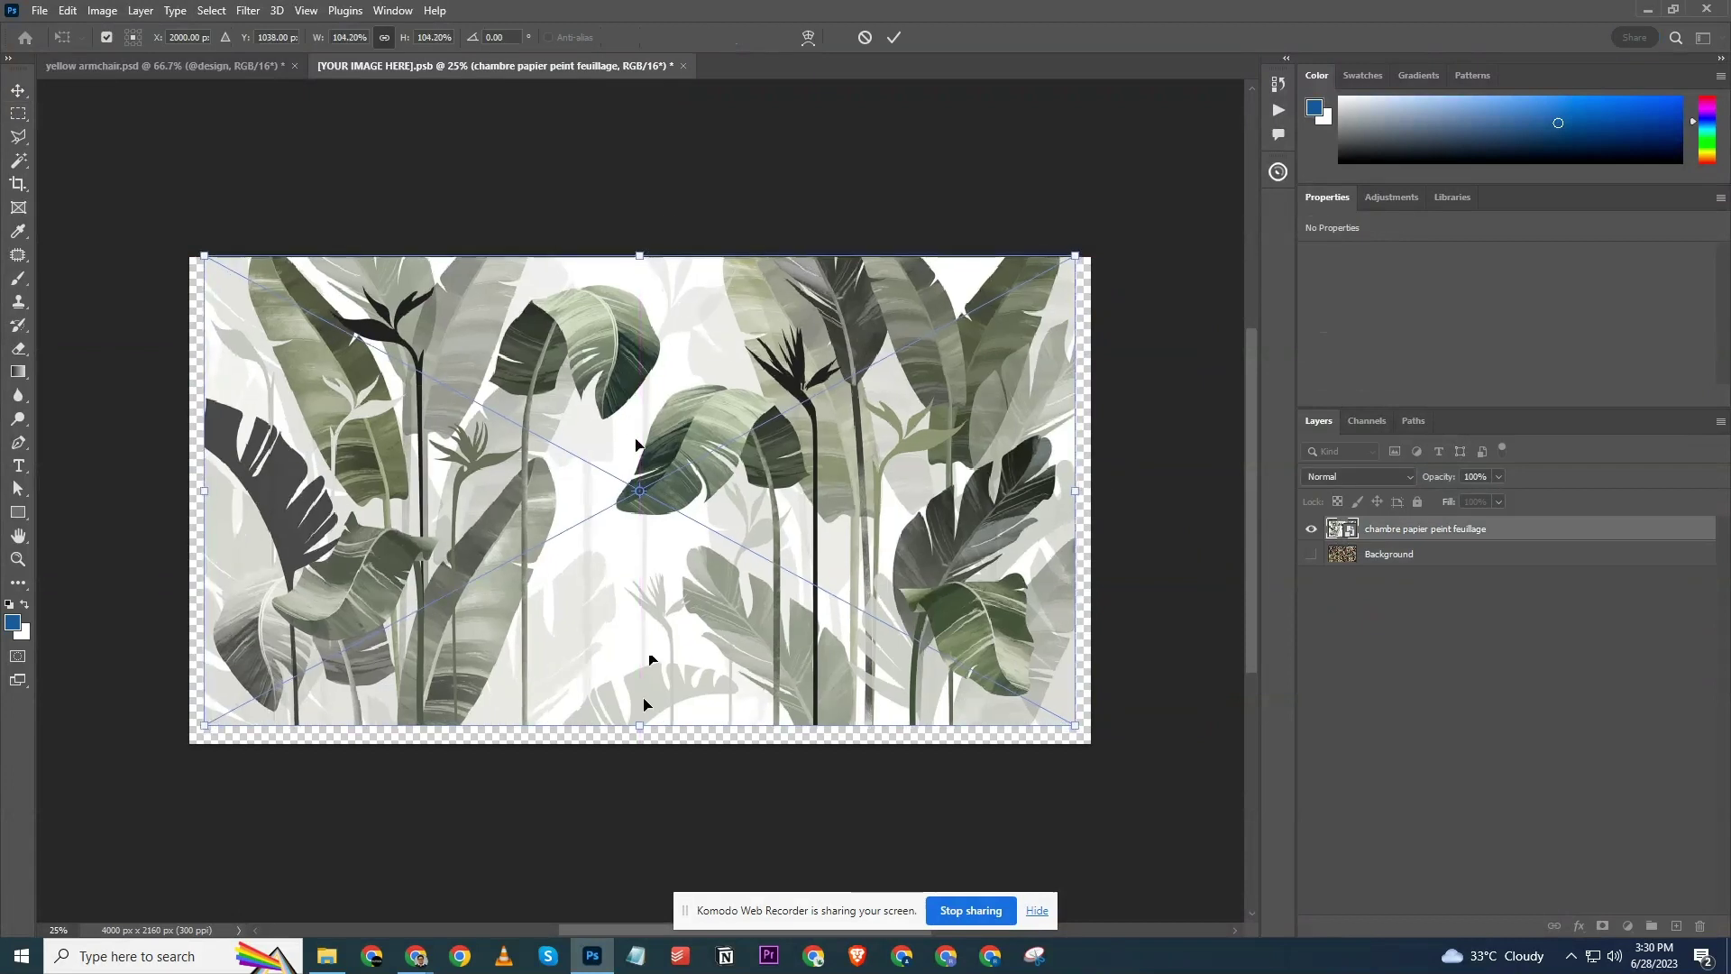
{"action": "left_click_drag", "start_coordinate": [640, 727], "coordinate": [645, 743]}
{"action": "key", "text": "Escape"}
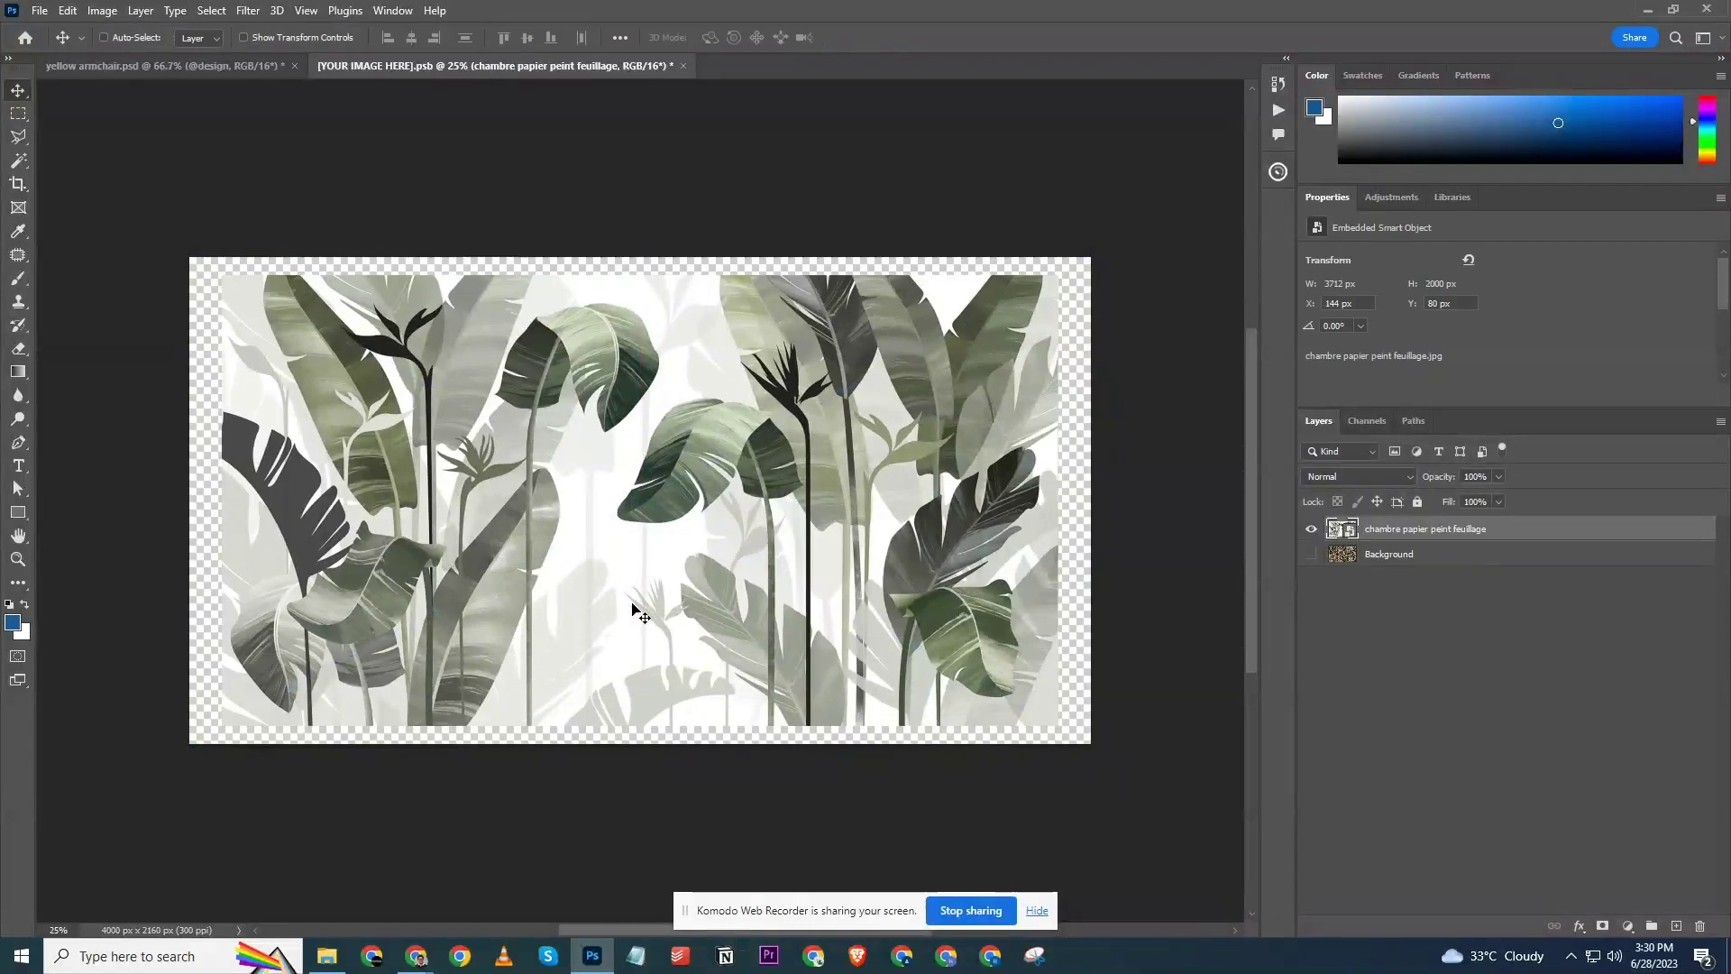
Delete the chambre papier peint feuillage layer and make the Background layer visible again.
{"action": "key", "text": "Delete"}
{"action": "left_click", "coordinate": [1310, 528]}
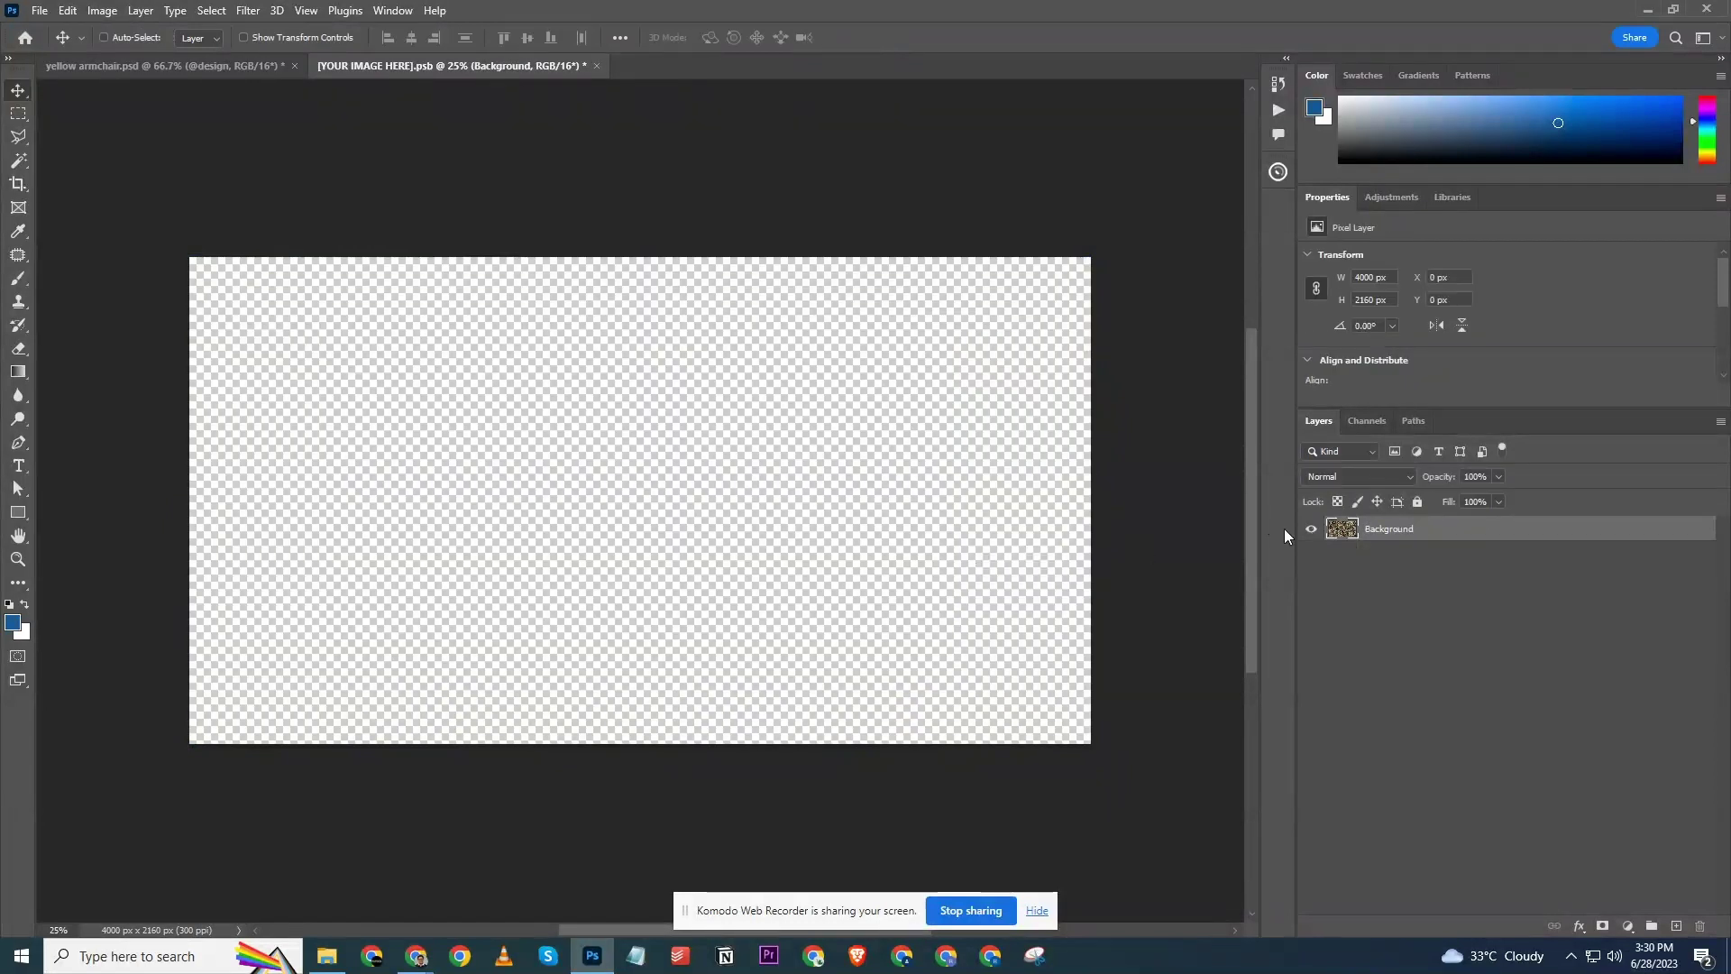
Save the smart object contents and close them, and save and close yellow armchair.psd.
{"action": "key", "text": "ctrl+s"}
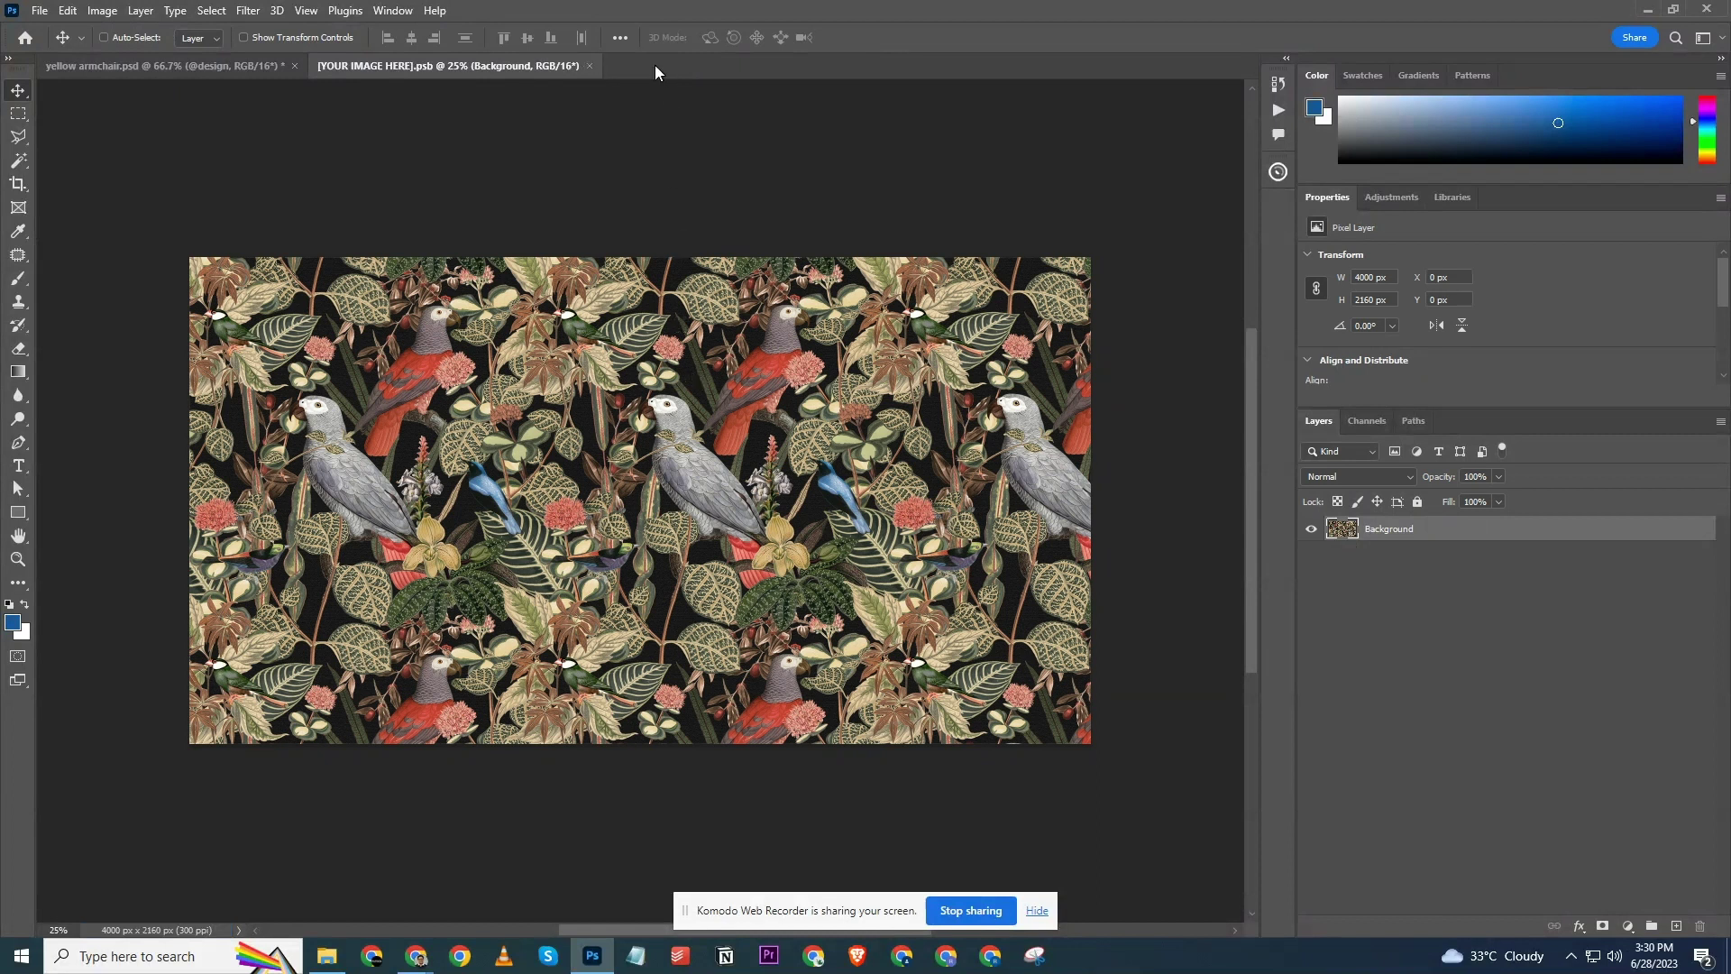
{"action": "left_click", "coordinate": [588, 67]}
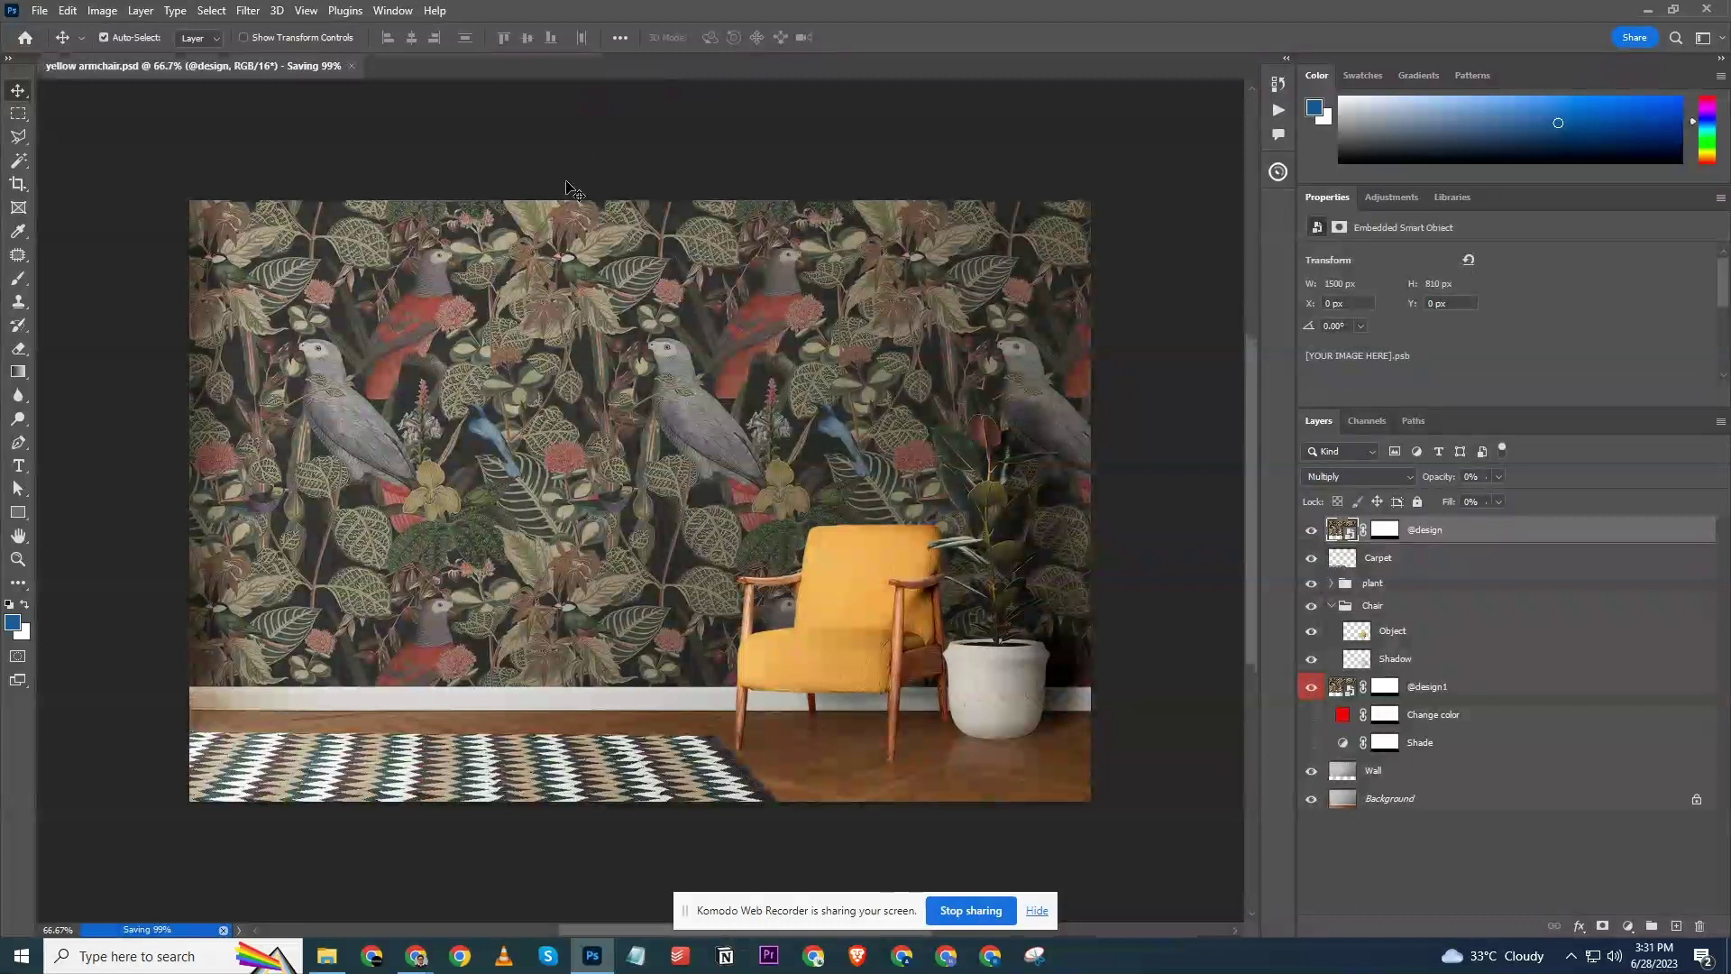
{"action": "key", "text": "ctrl+w"}
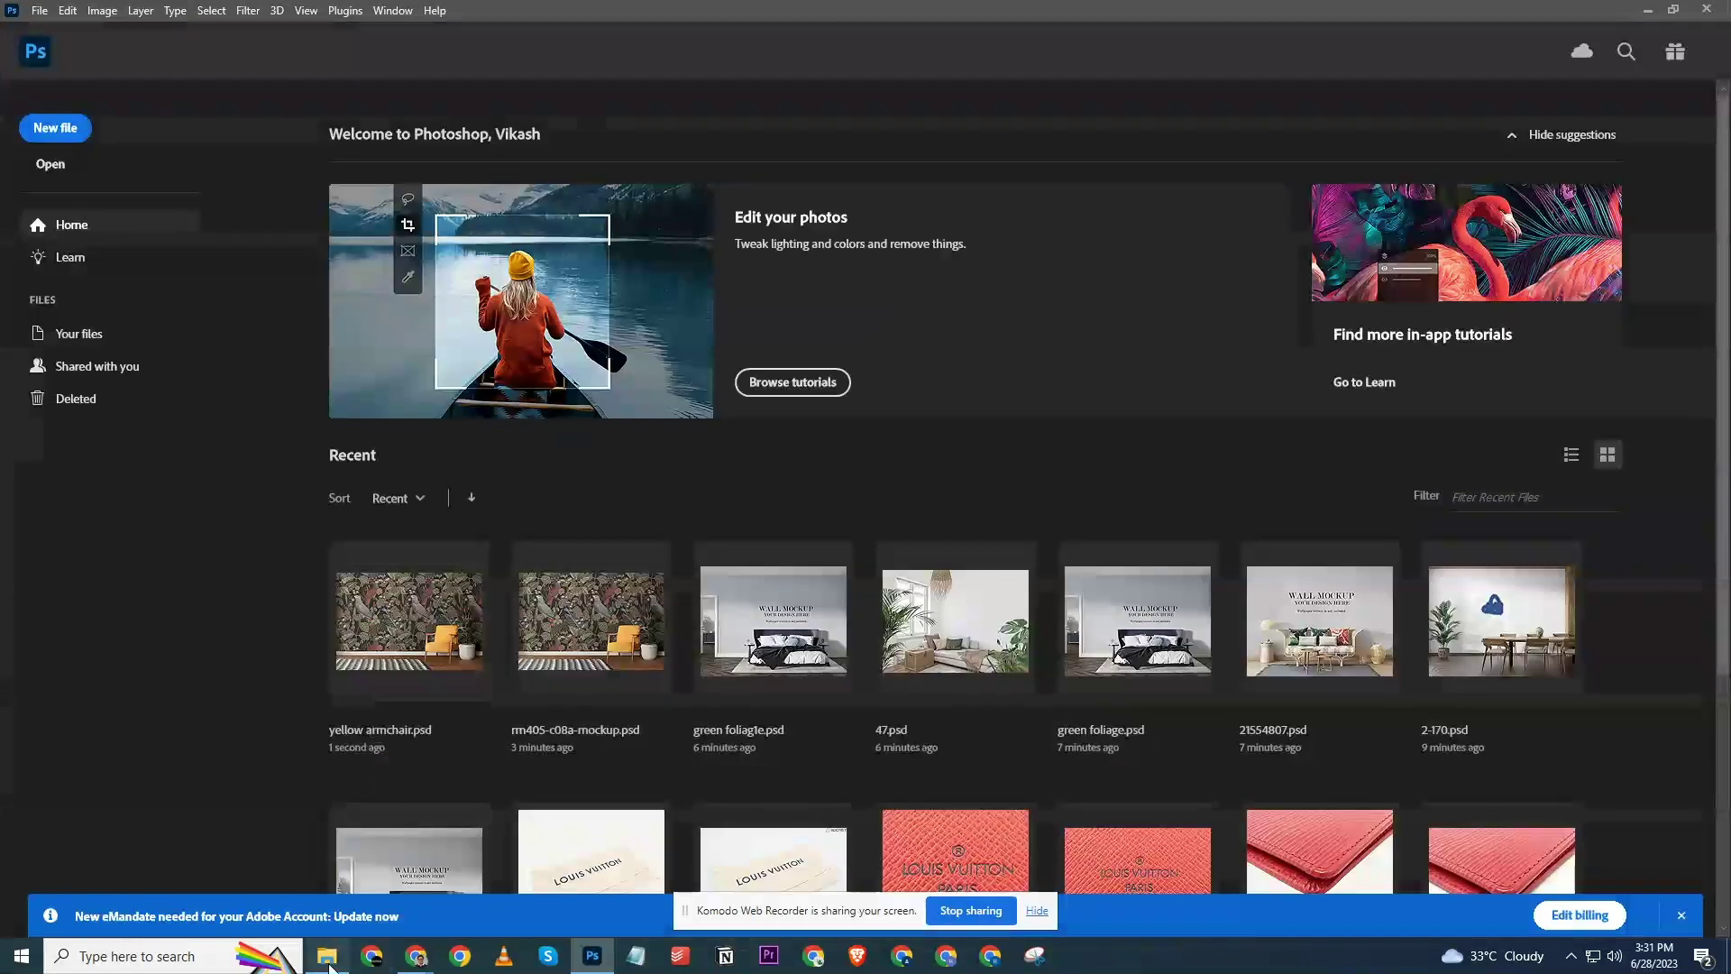
Switch to the feuillage folder in File Explorer and maximize its window.
{"action": "left_click", "coordinate": [327, 955]}
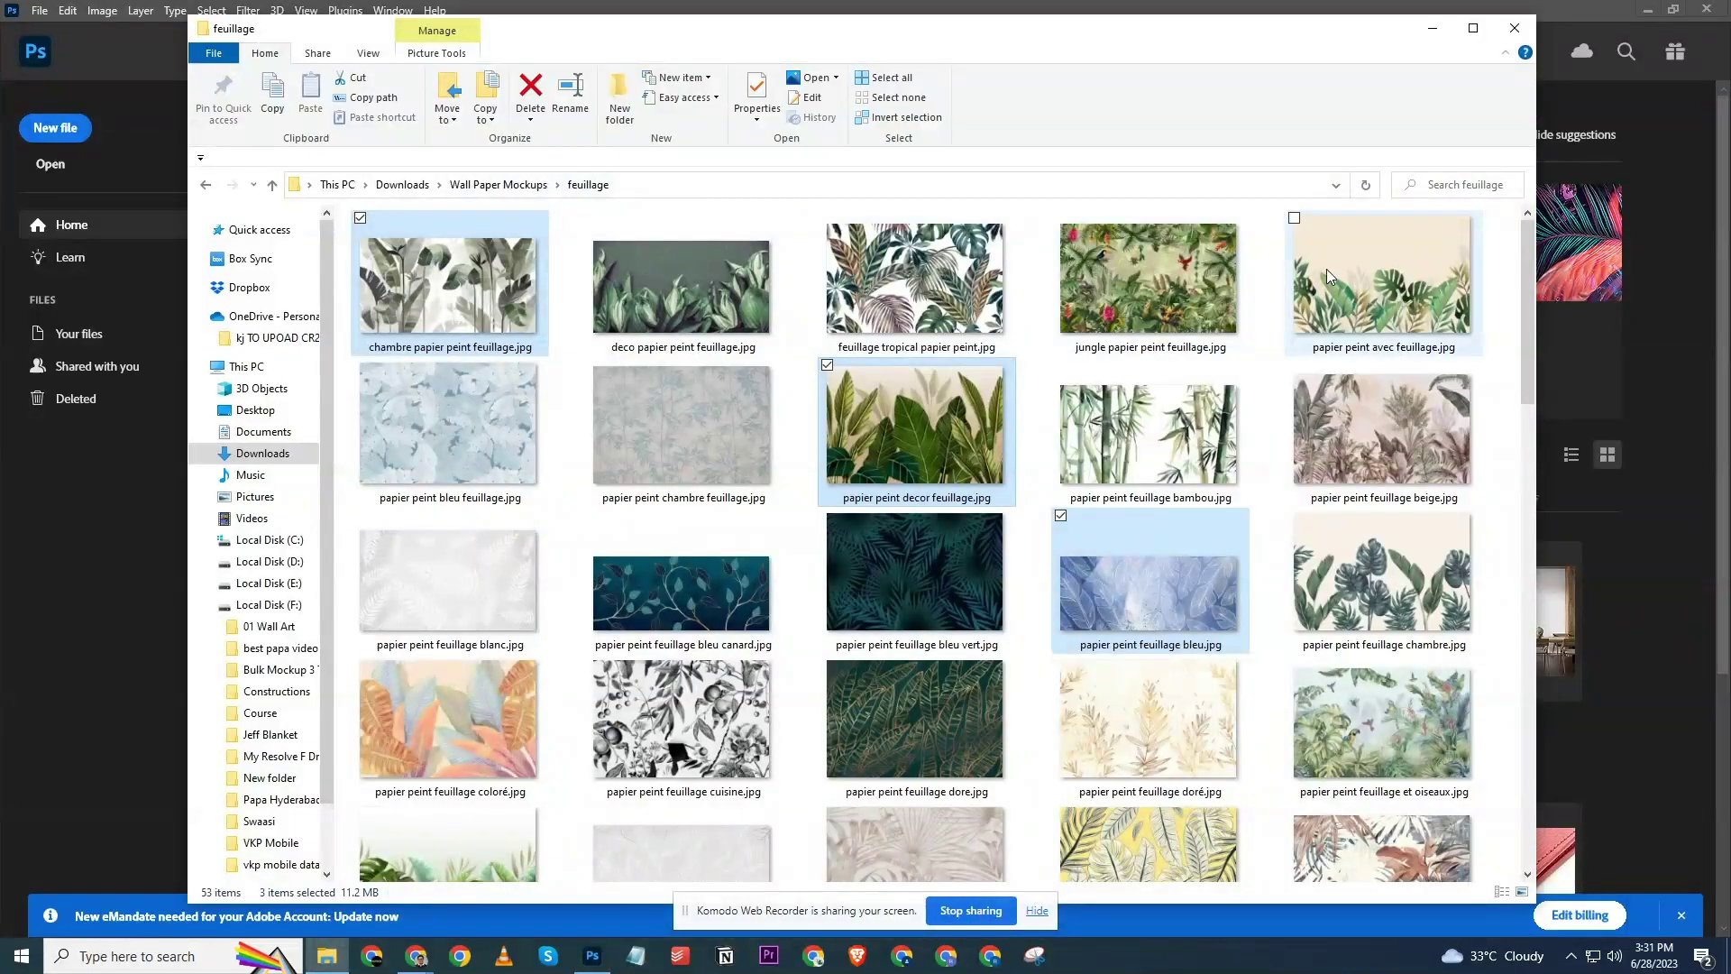
{"action": "scroll", "coordinate": [1070, 413], "scroll_direction": "down", "scroll_amount": 3}
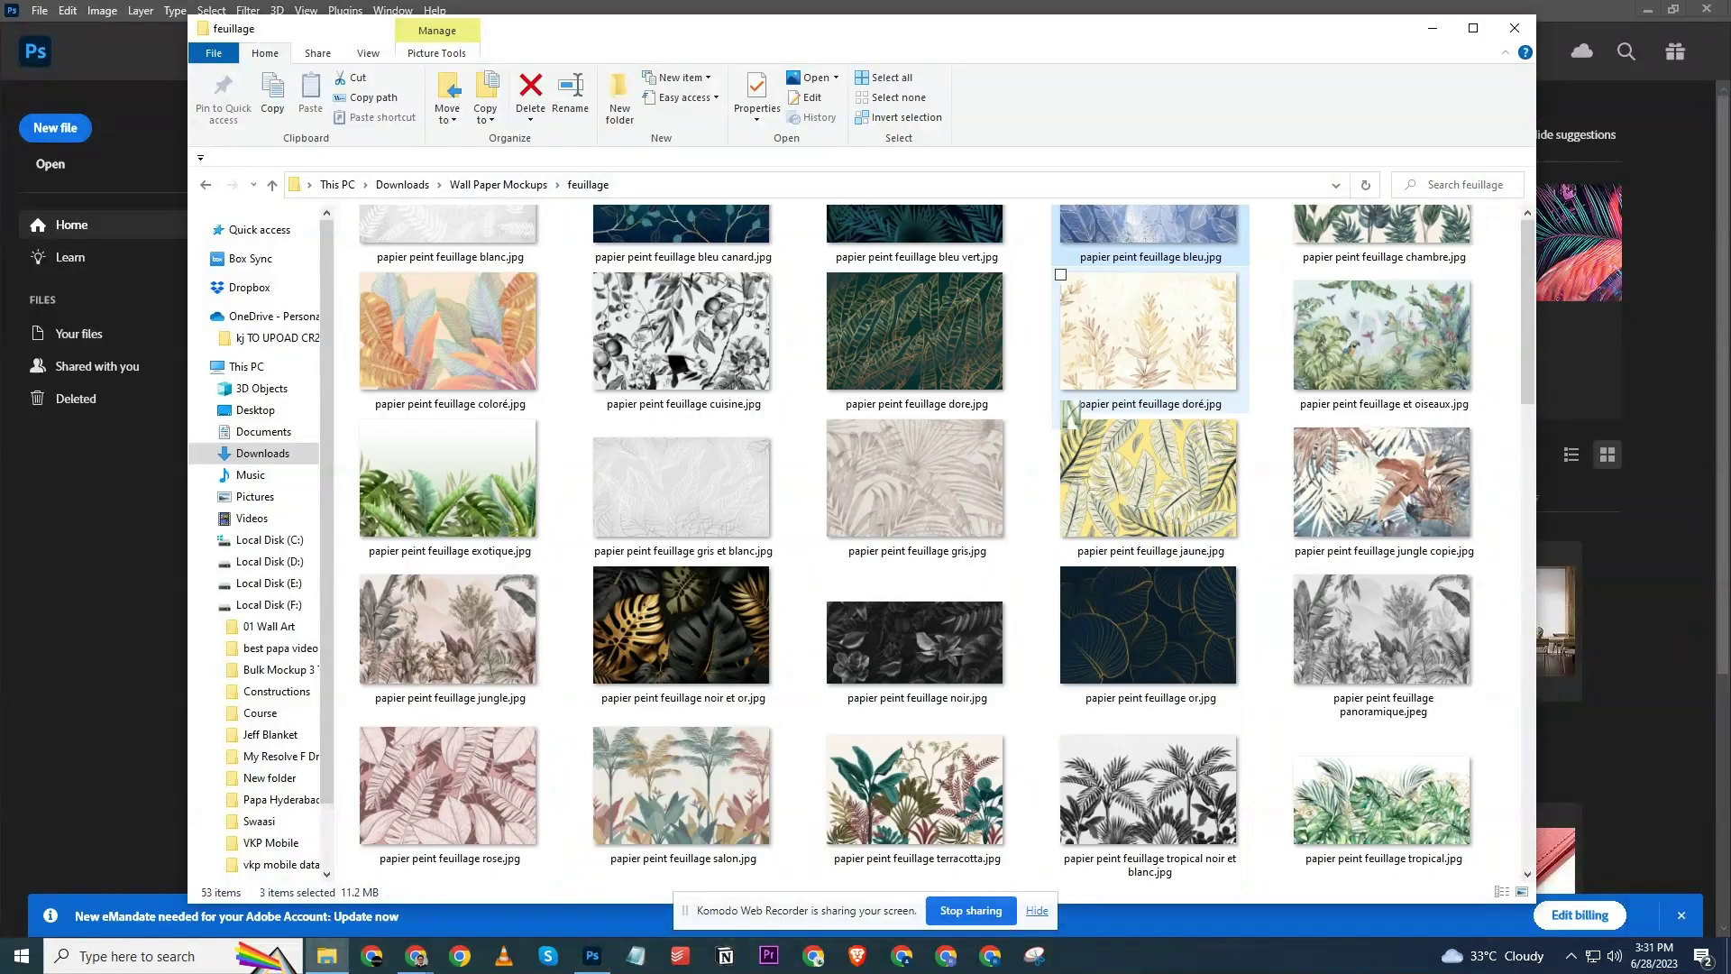
{"action": "scroll", "coordinate": [1070, 413], "scroll_direction": "up", "scroll_amount": 3}
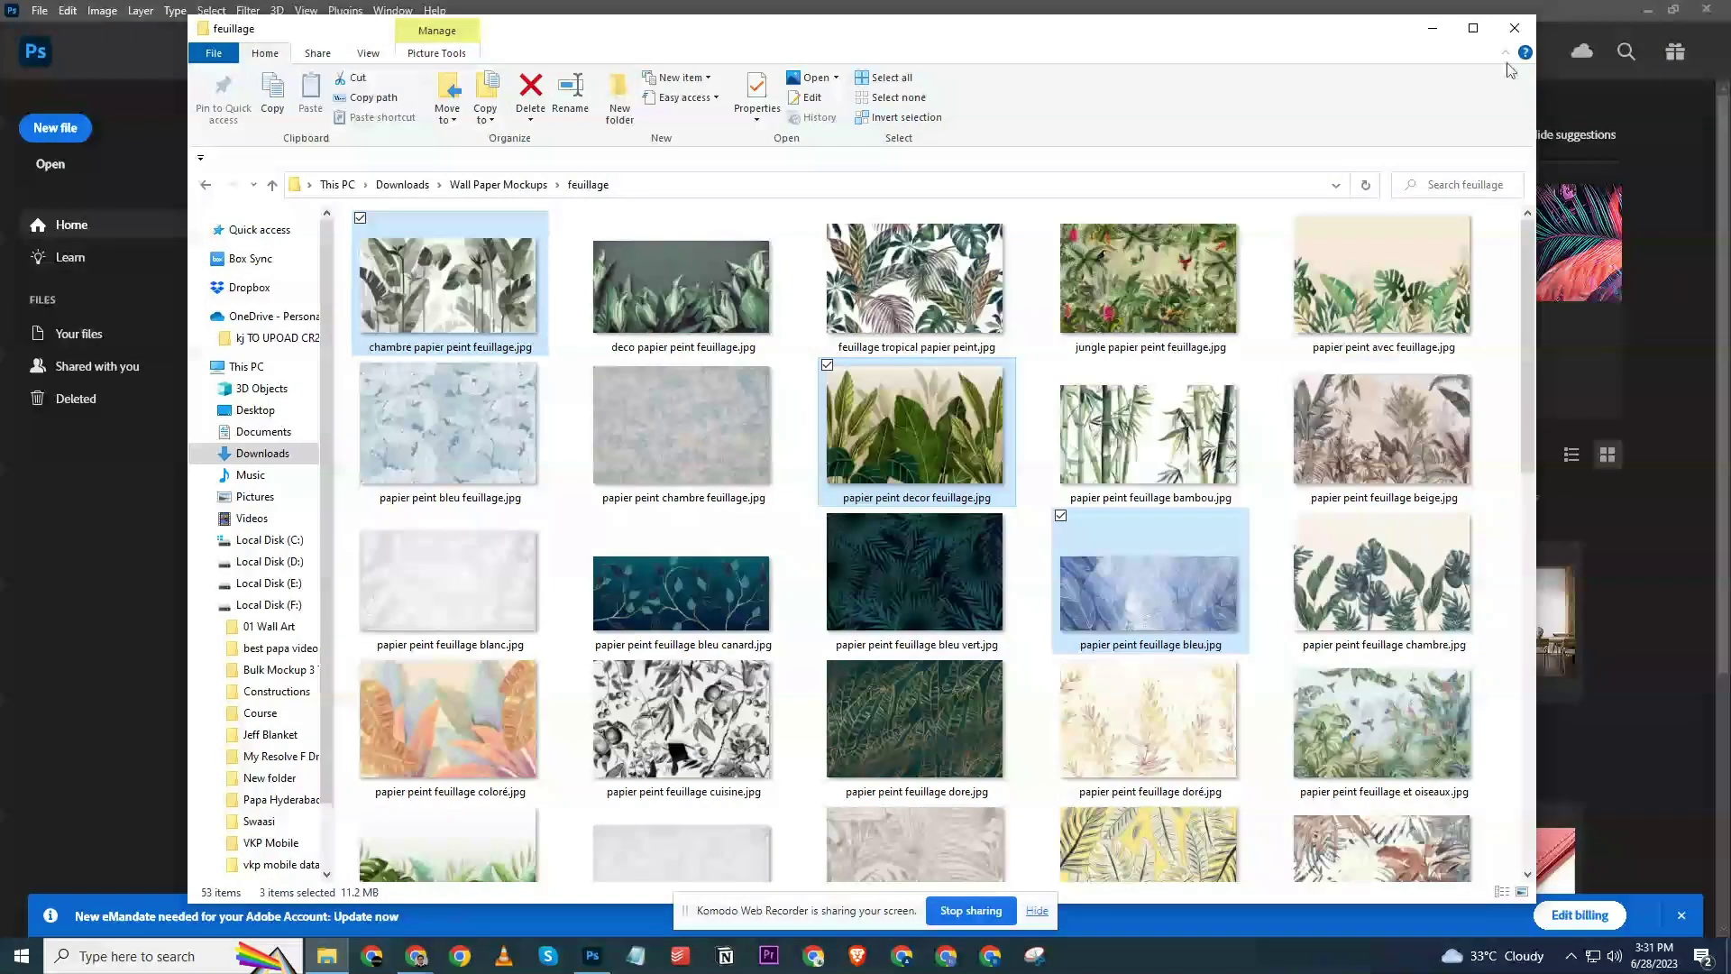
{"action": "key", "text": "super+Up"}
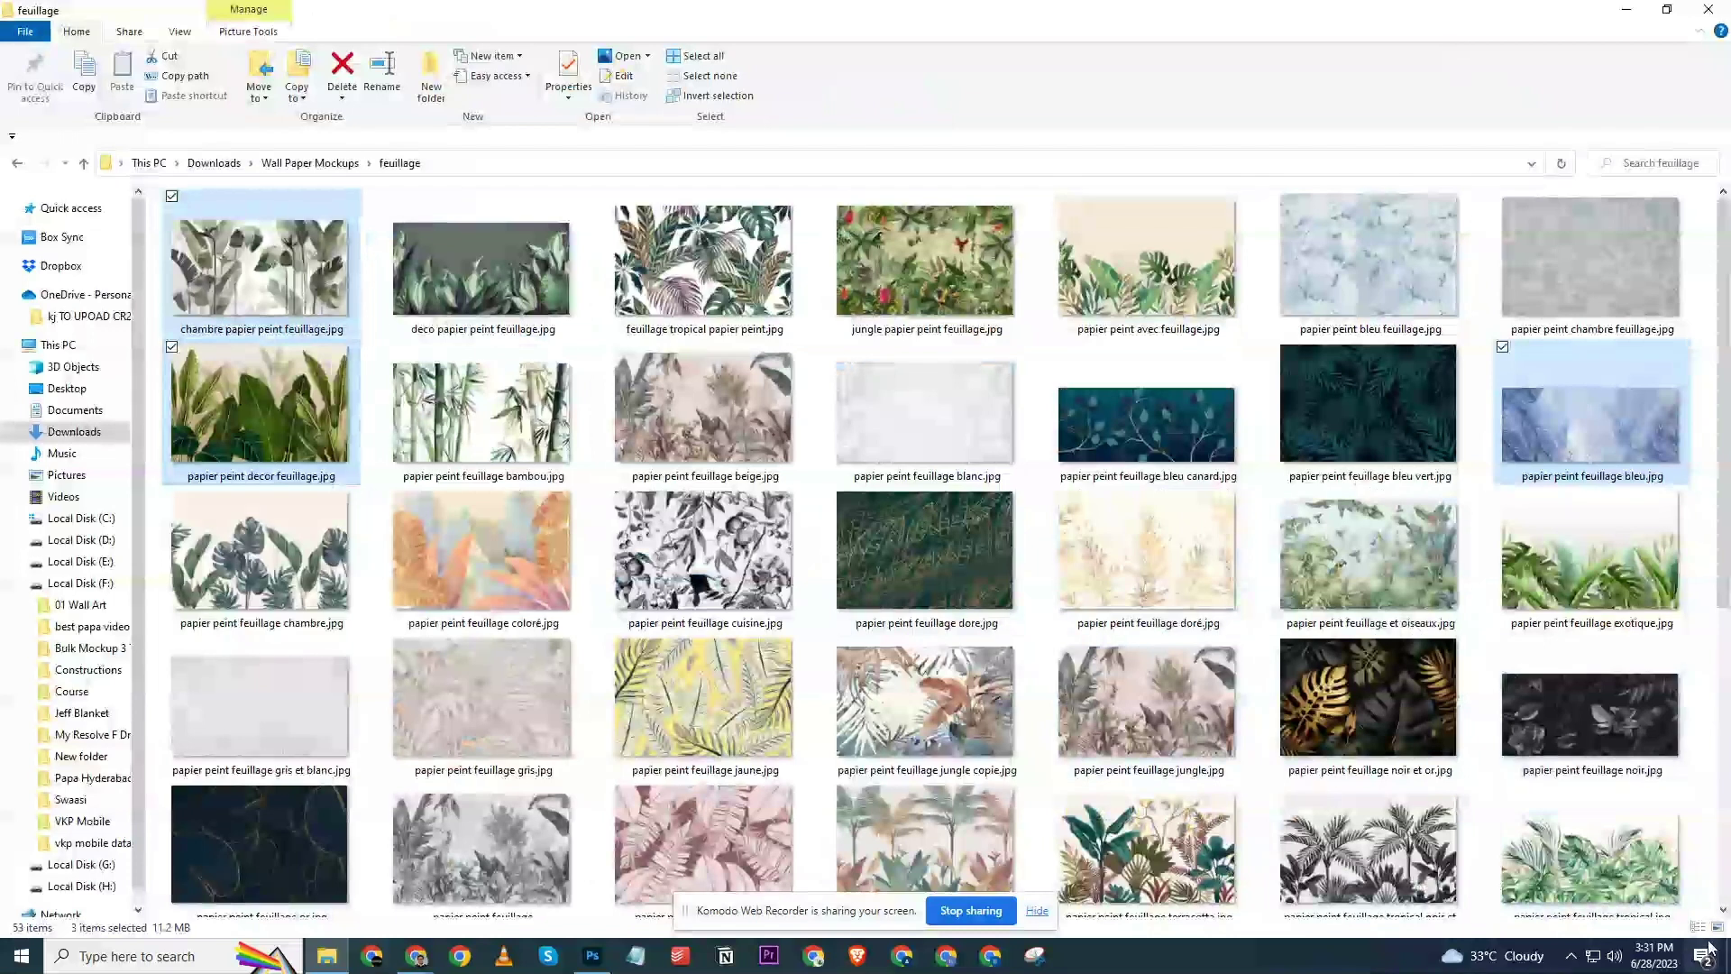
Check the file sizes of the wallpaper images one by one, from chambre papier peint feuillage.jpg through the last file in the folder.
{"action": "left_click", "coordinate": [281, 272]}
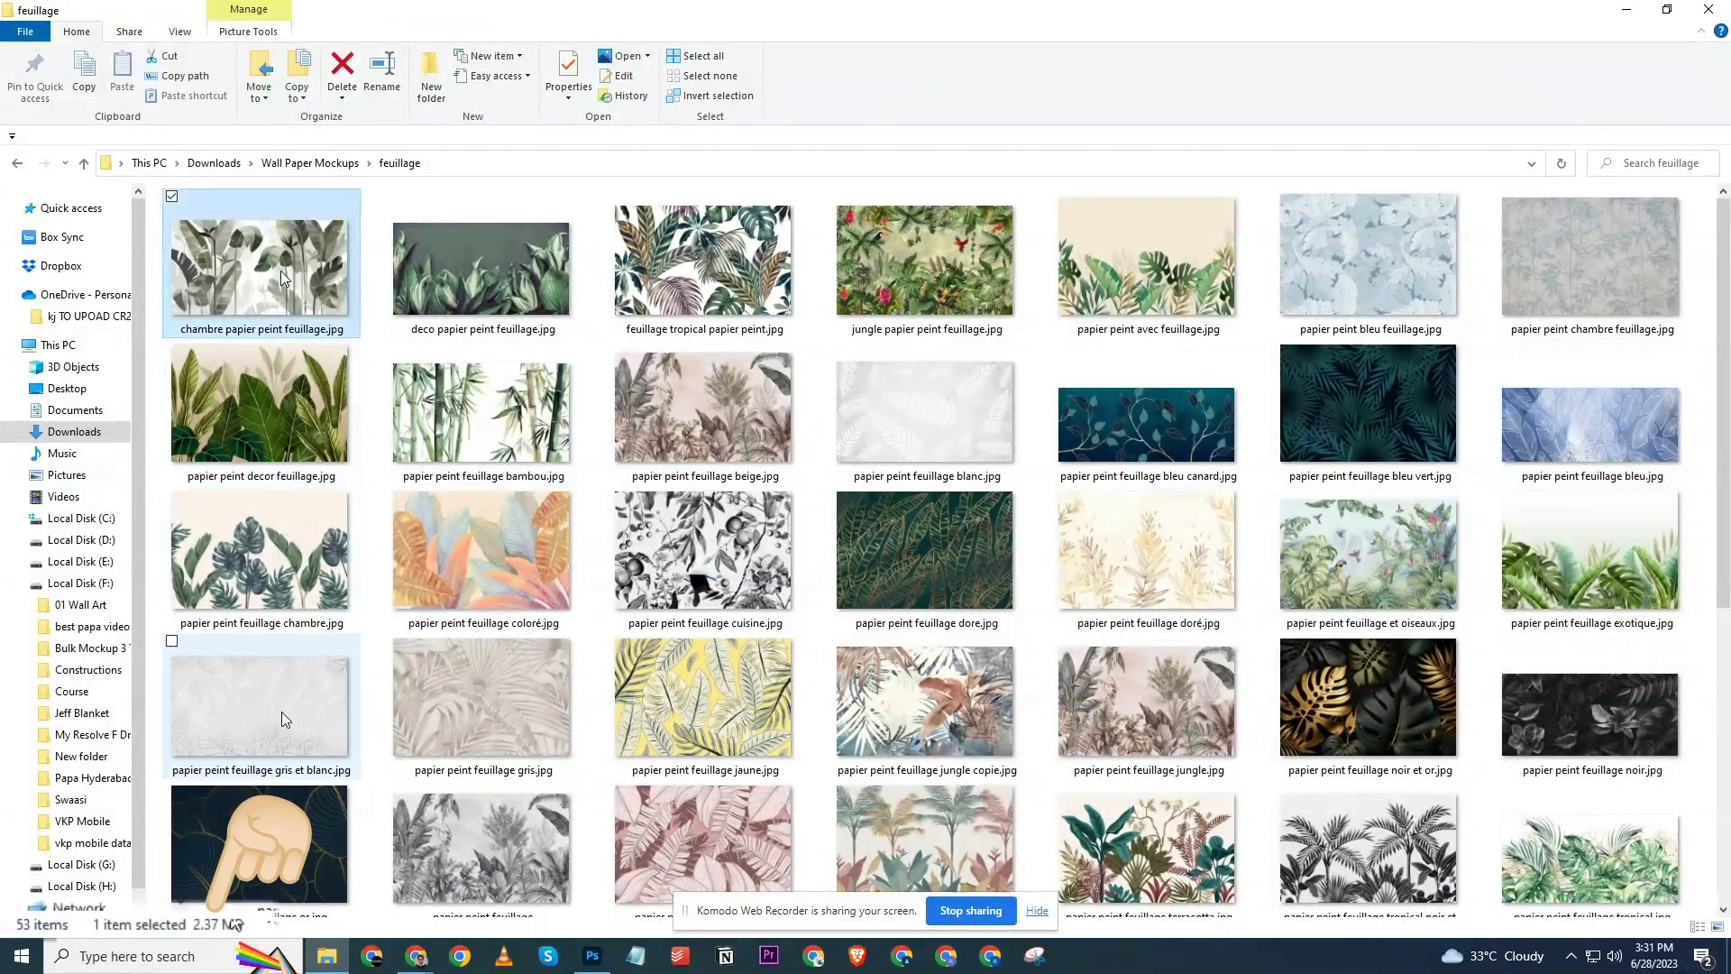
{"action": "left_click", "coordinate": [495, 285]}
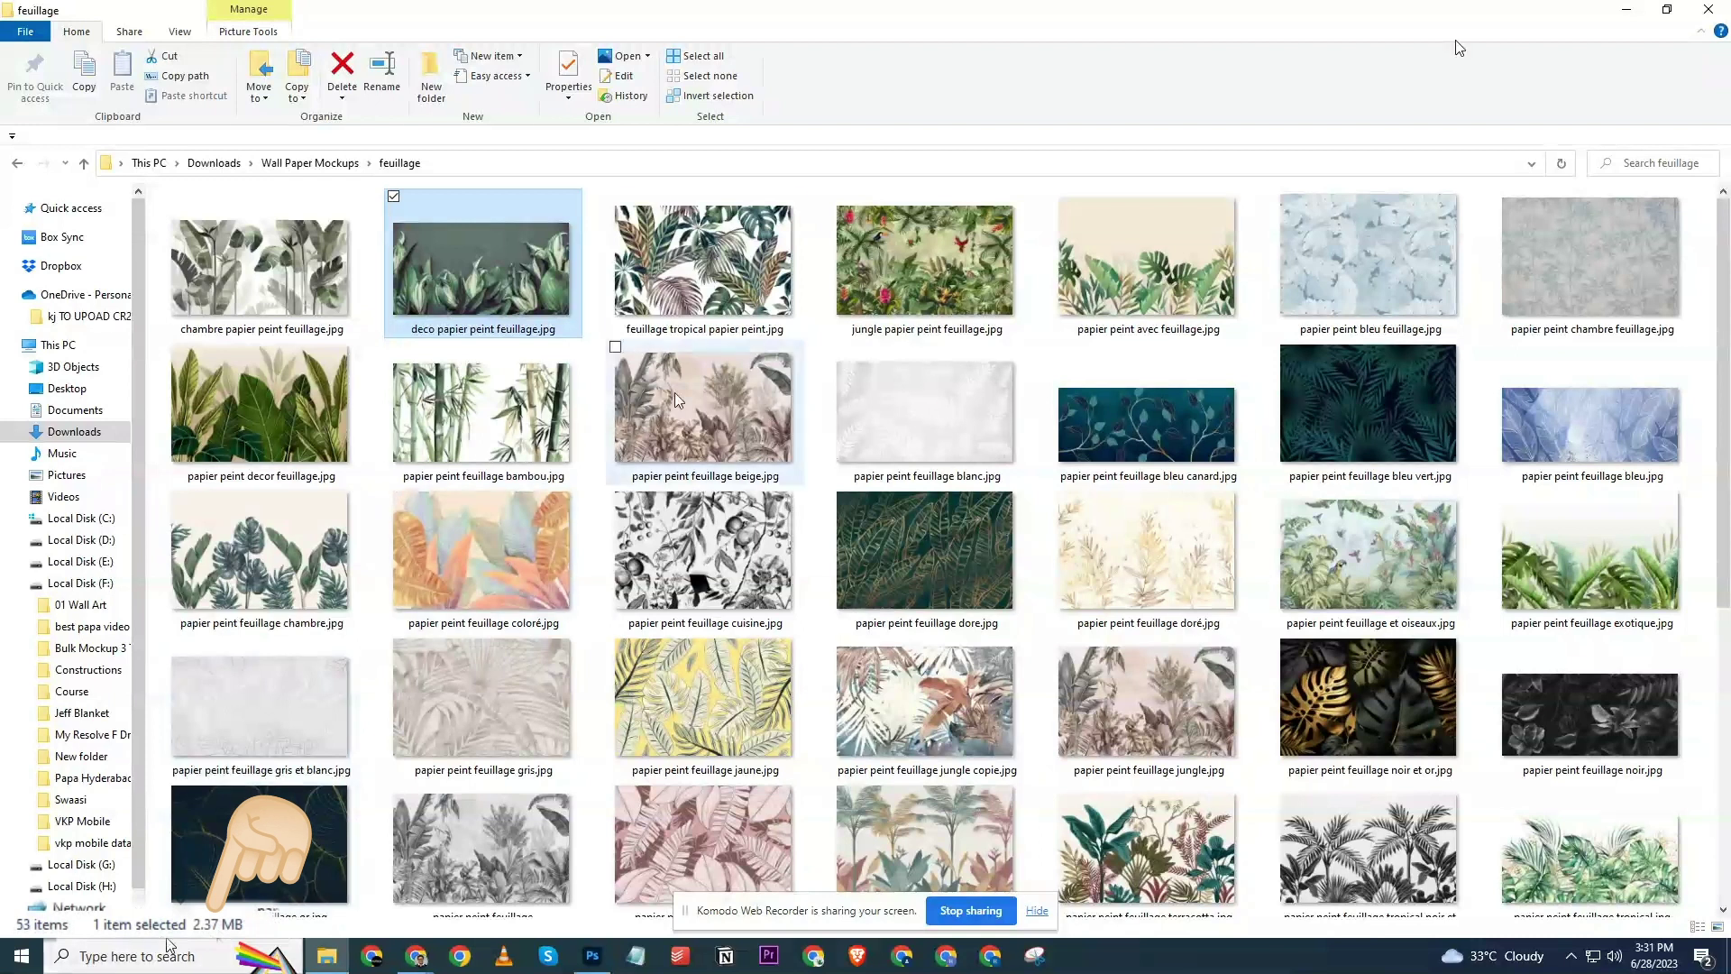
{"action": "left_click", "coordinate": [718, 281]}
{"action": "key", "text": "Right"}
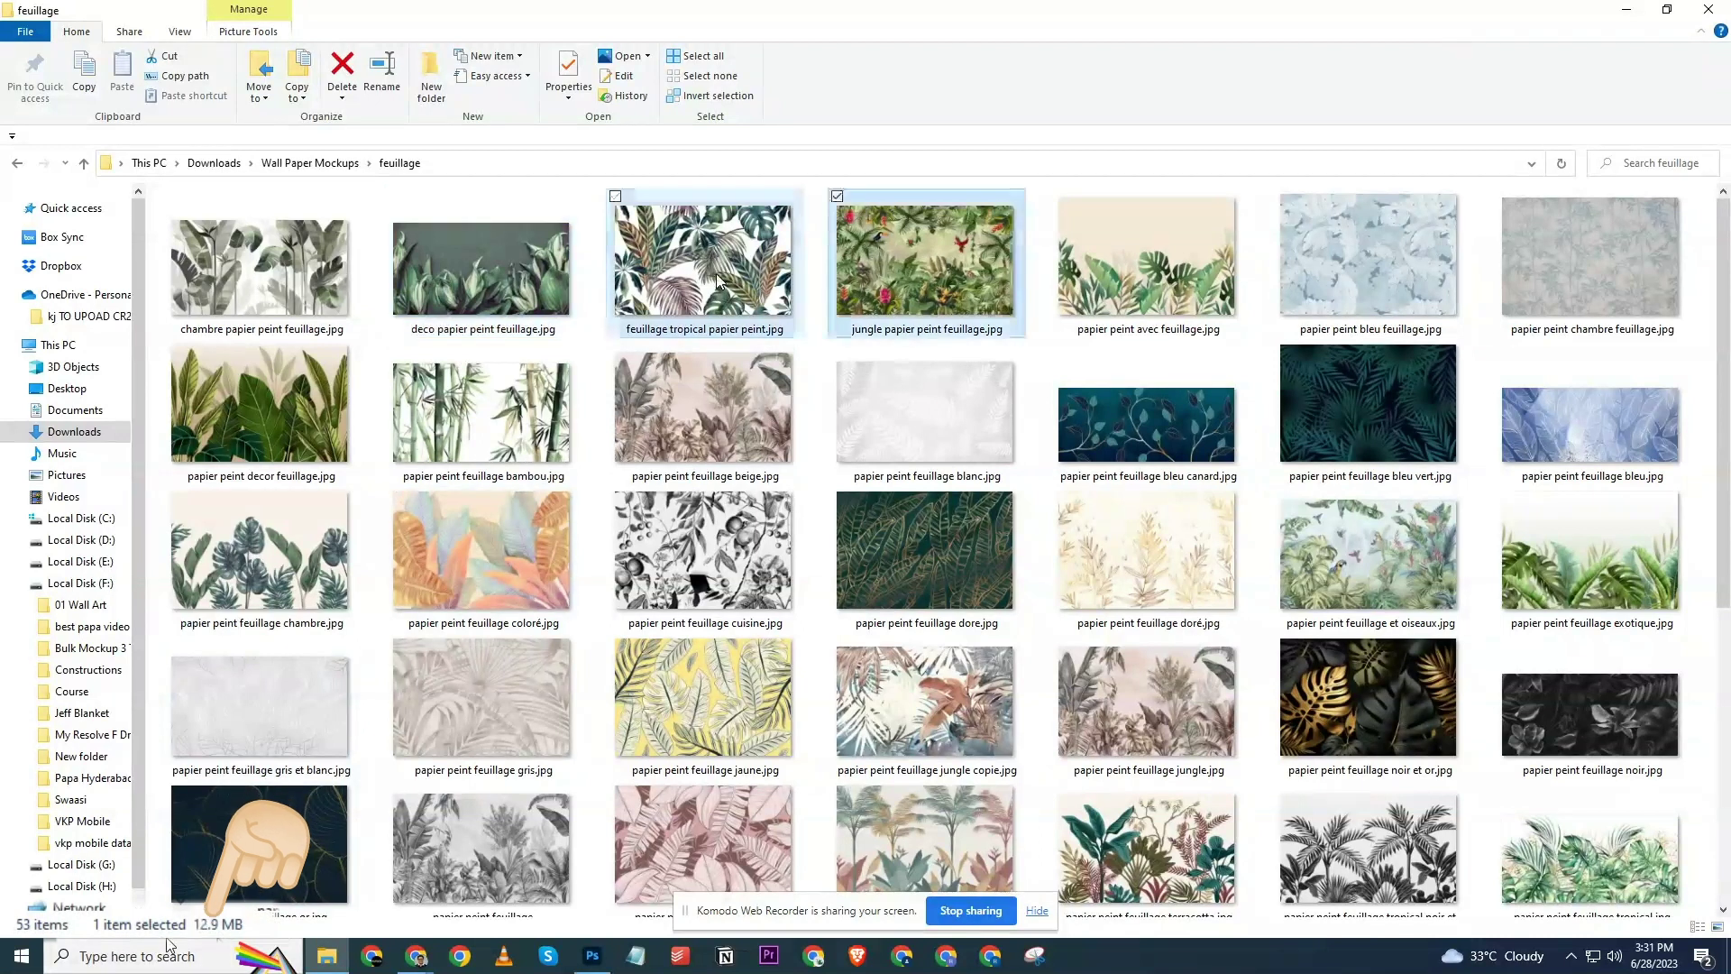
{"action": "key", "text": "Right"}
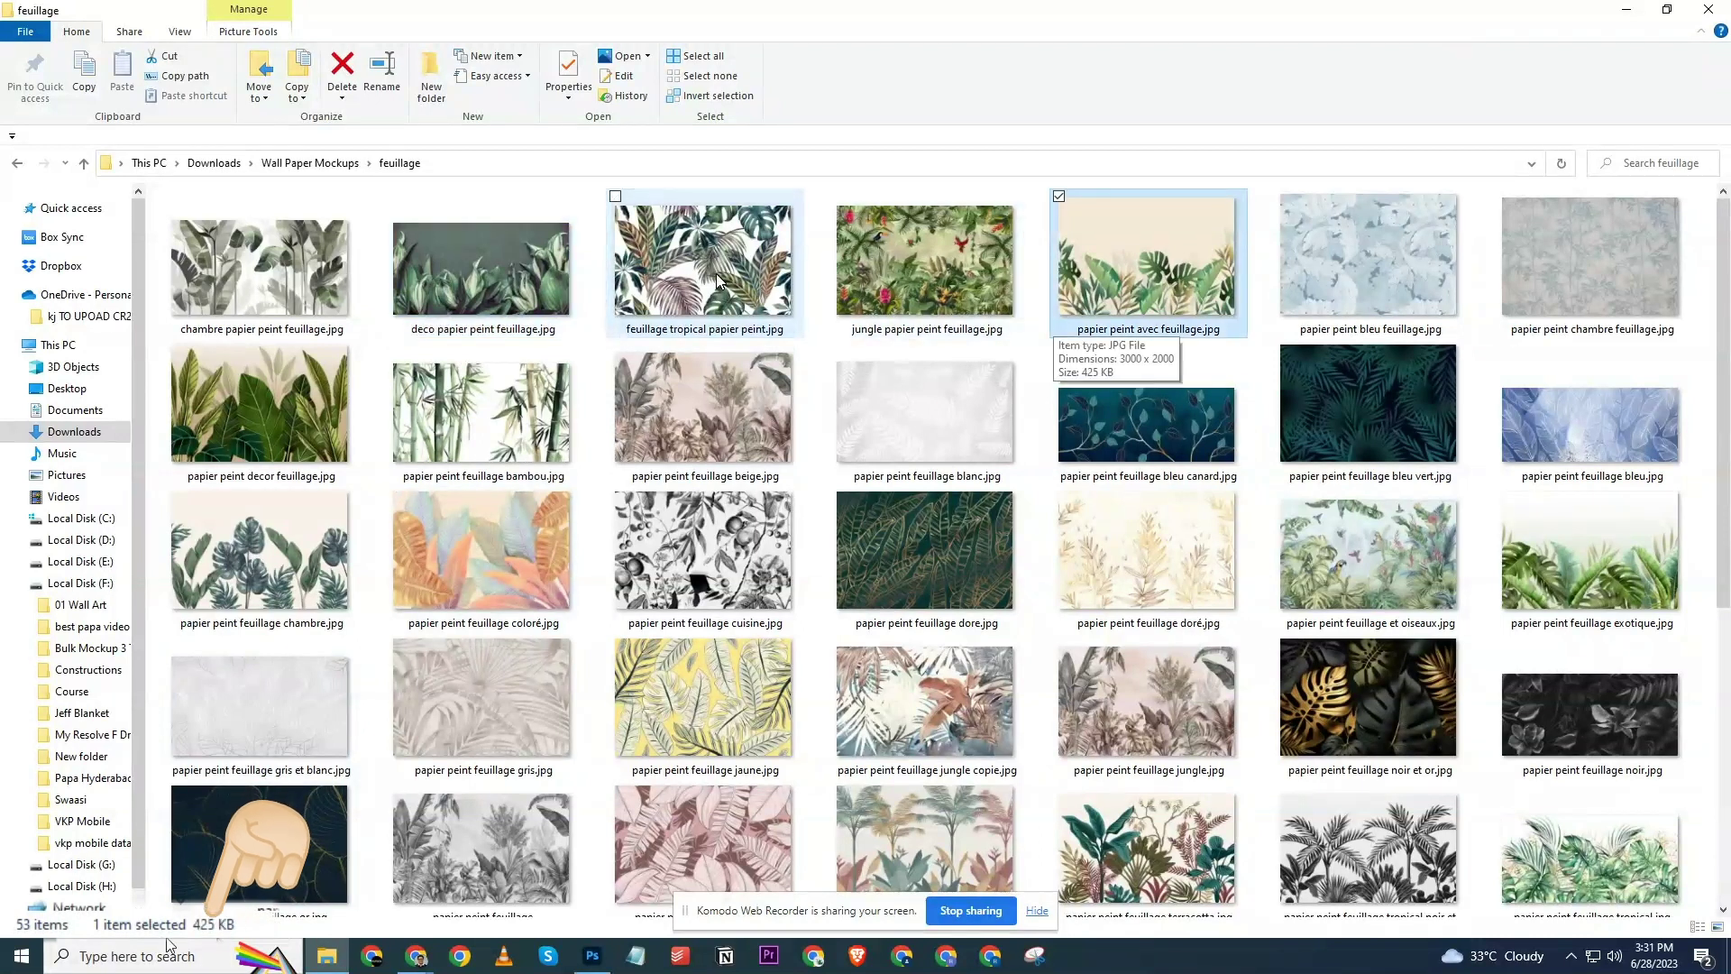
{"action": "key", "text": "Right"}
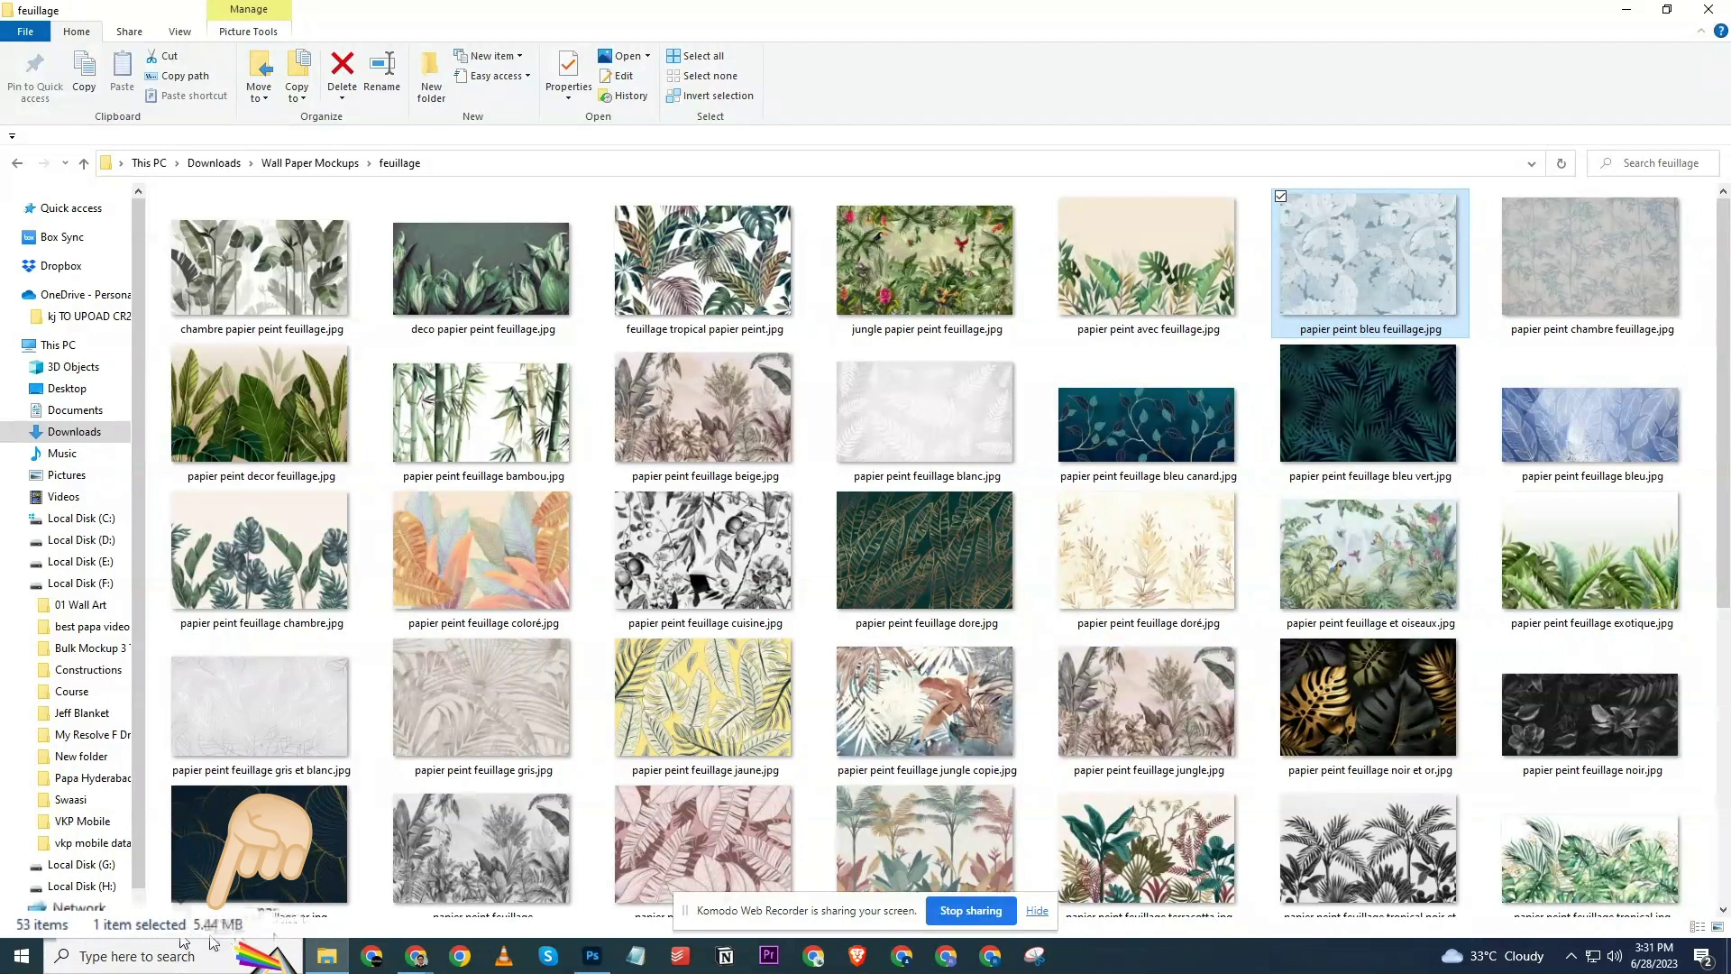
{"action": "key", "text": "Right"}
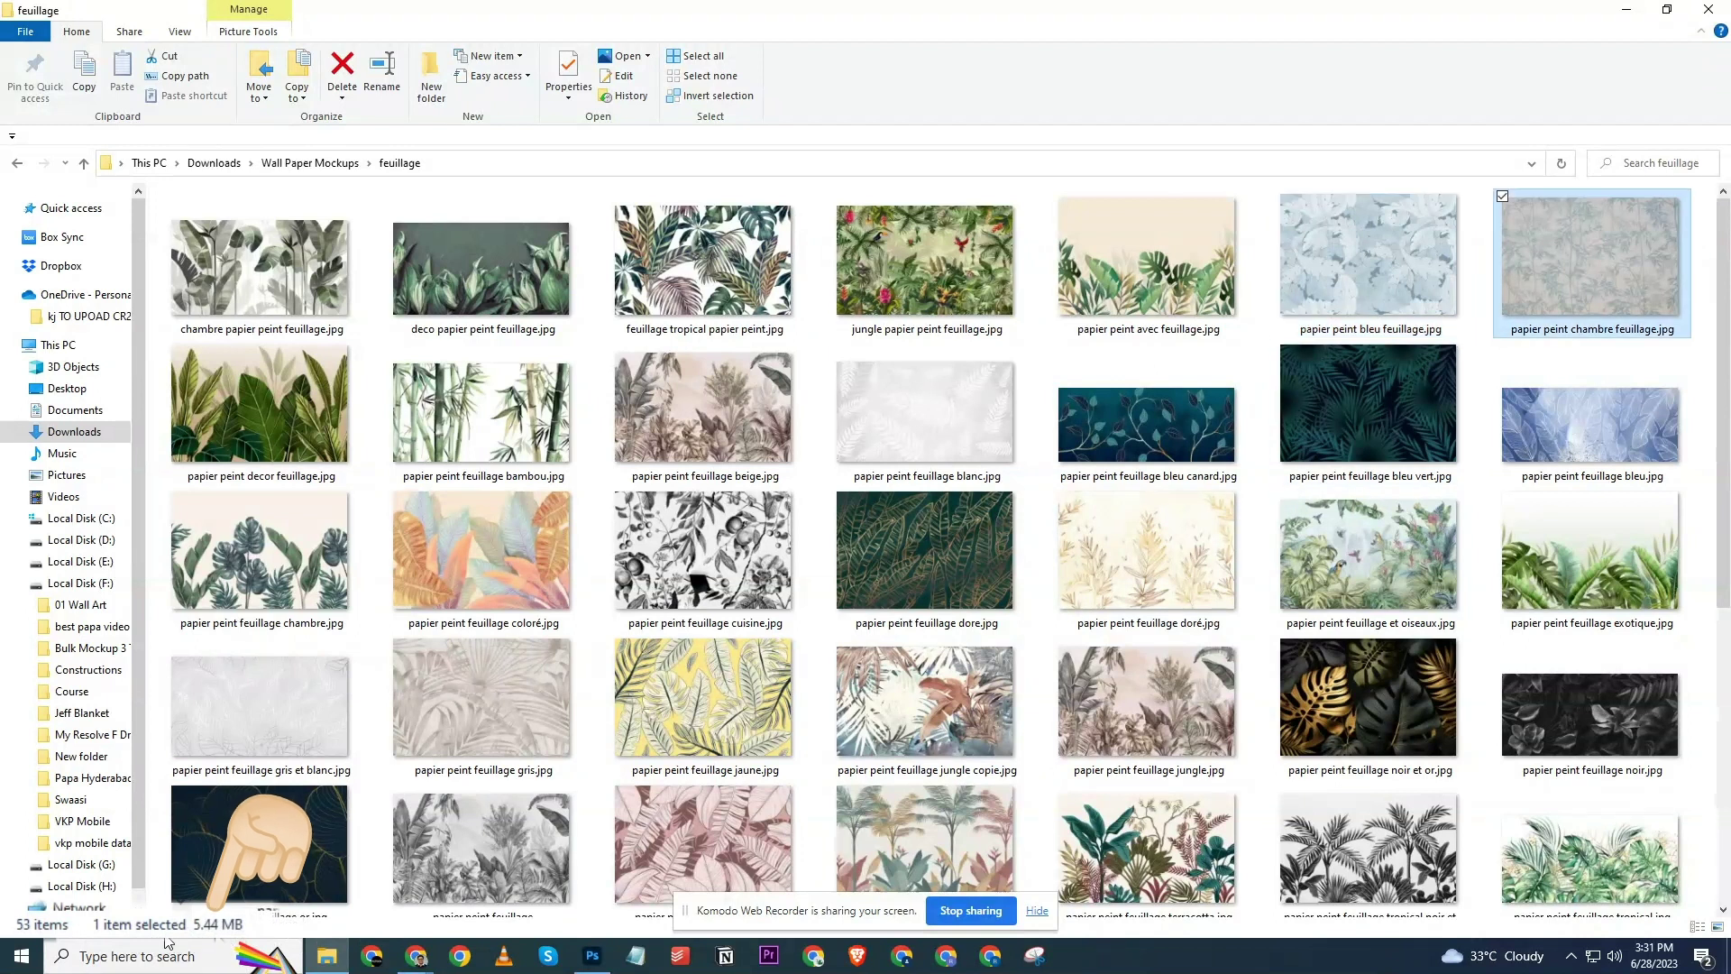
{"action": "key", "text": "Right"}
{"action": "key", "text": "Right"}
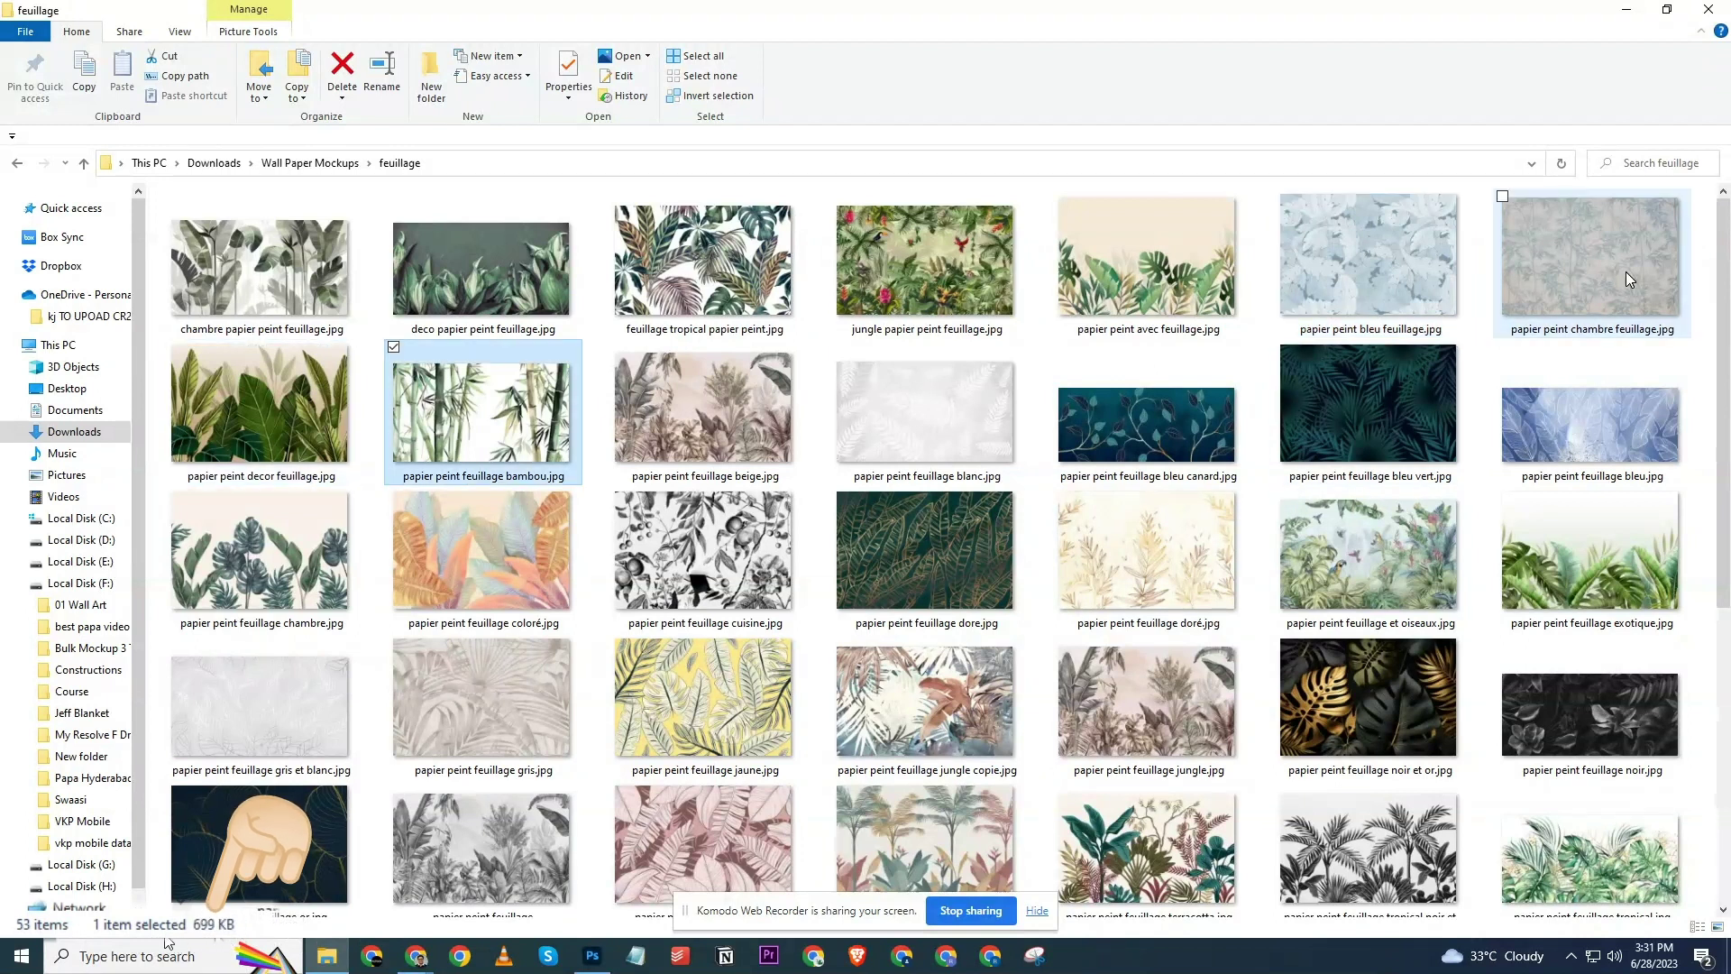
{"action": "key", "text": "Right"}
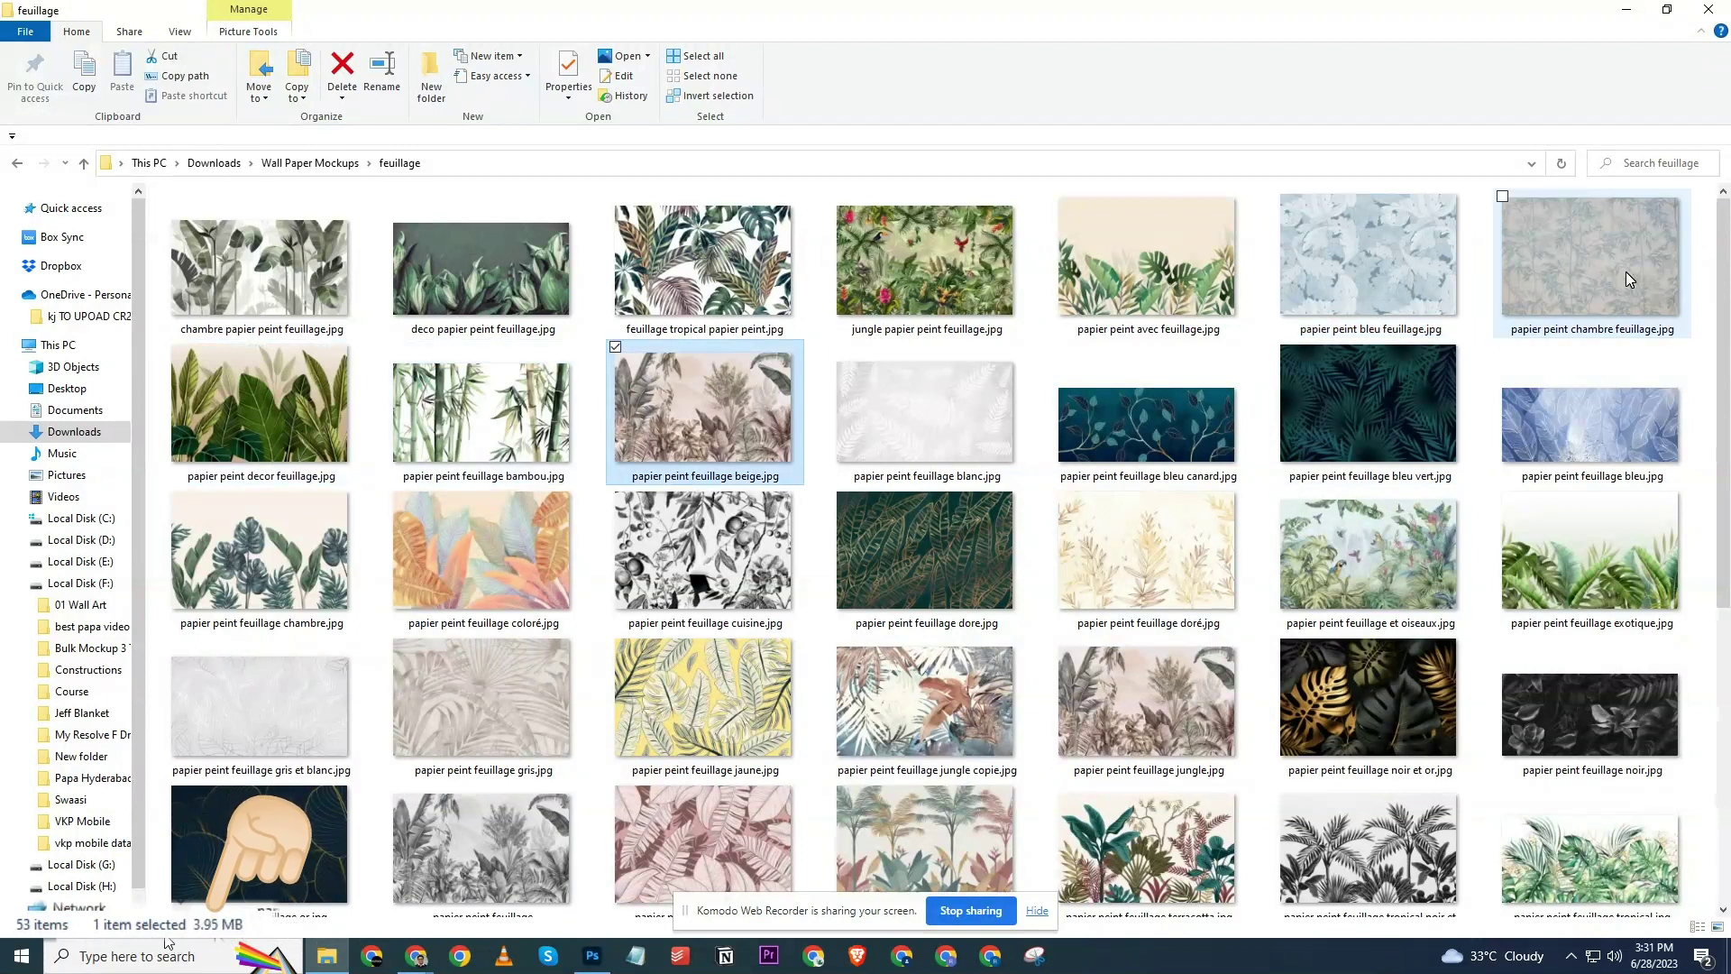
{"action": "key", "text": "Right"}
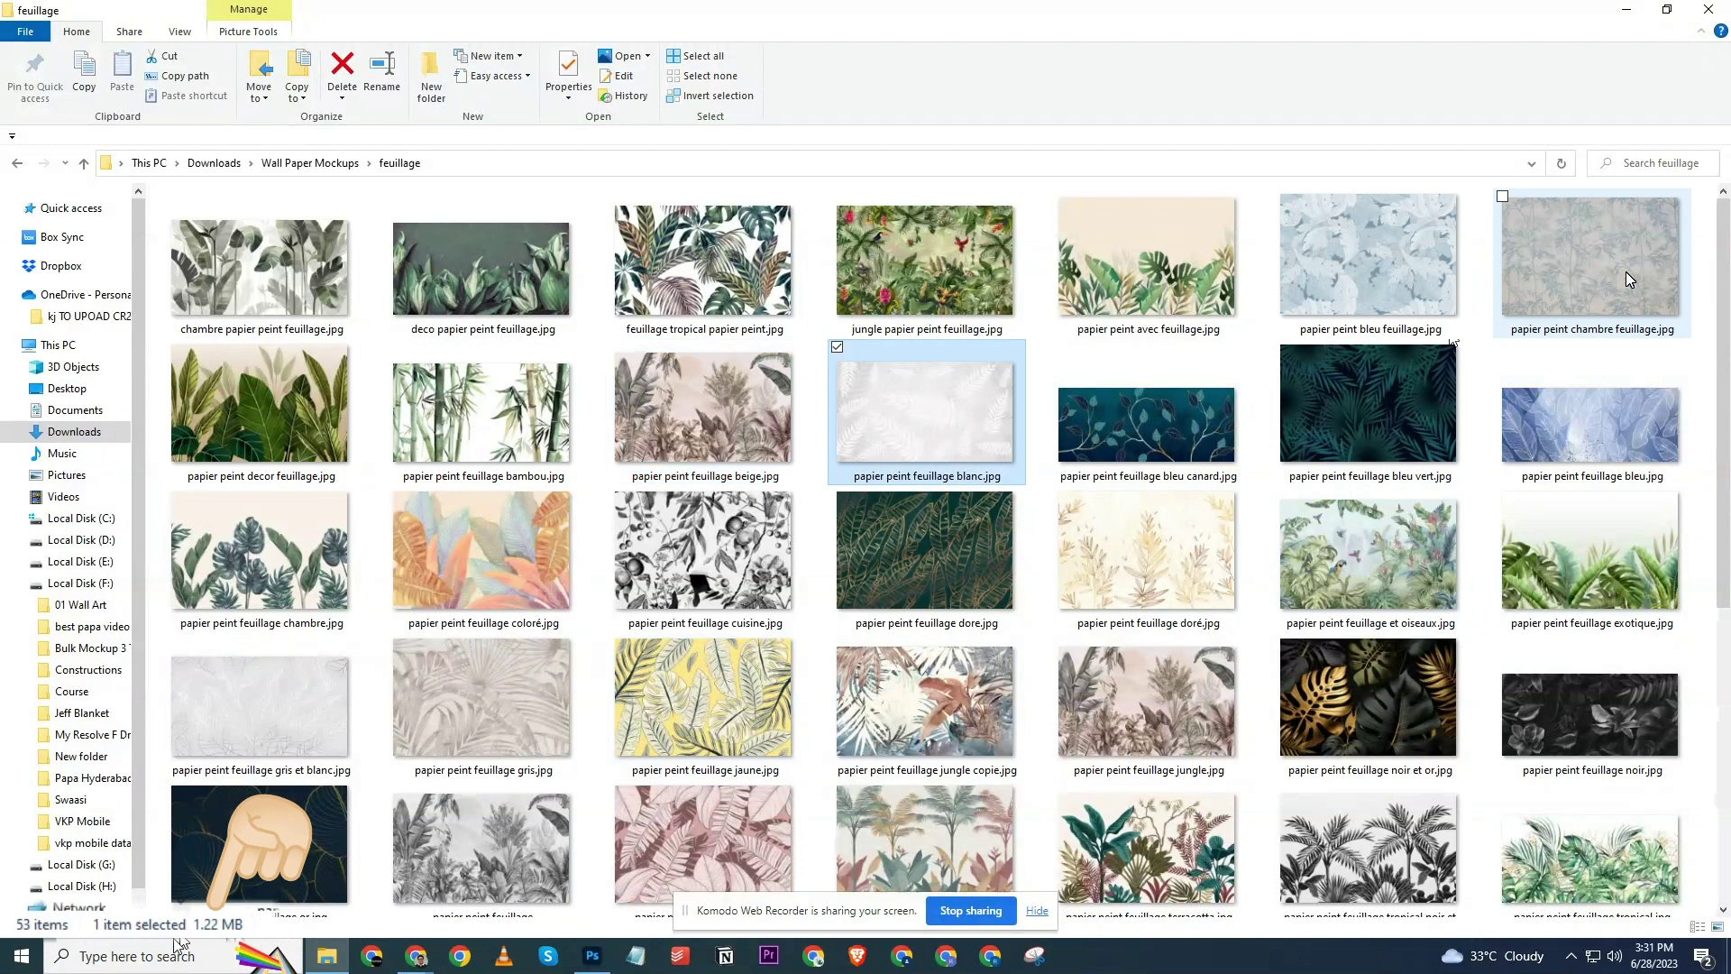
{"action": "key", "text": "Right"}
{"action": "key", "text": "Right"}
{"action": "key", "text": "Right"}
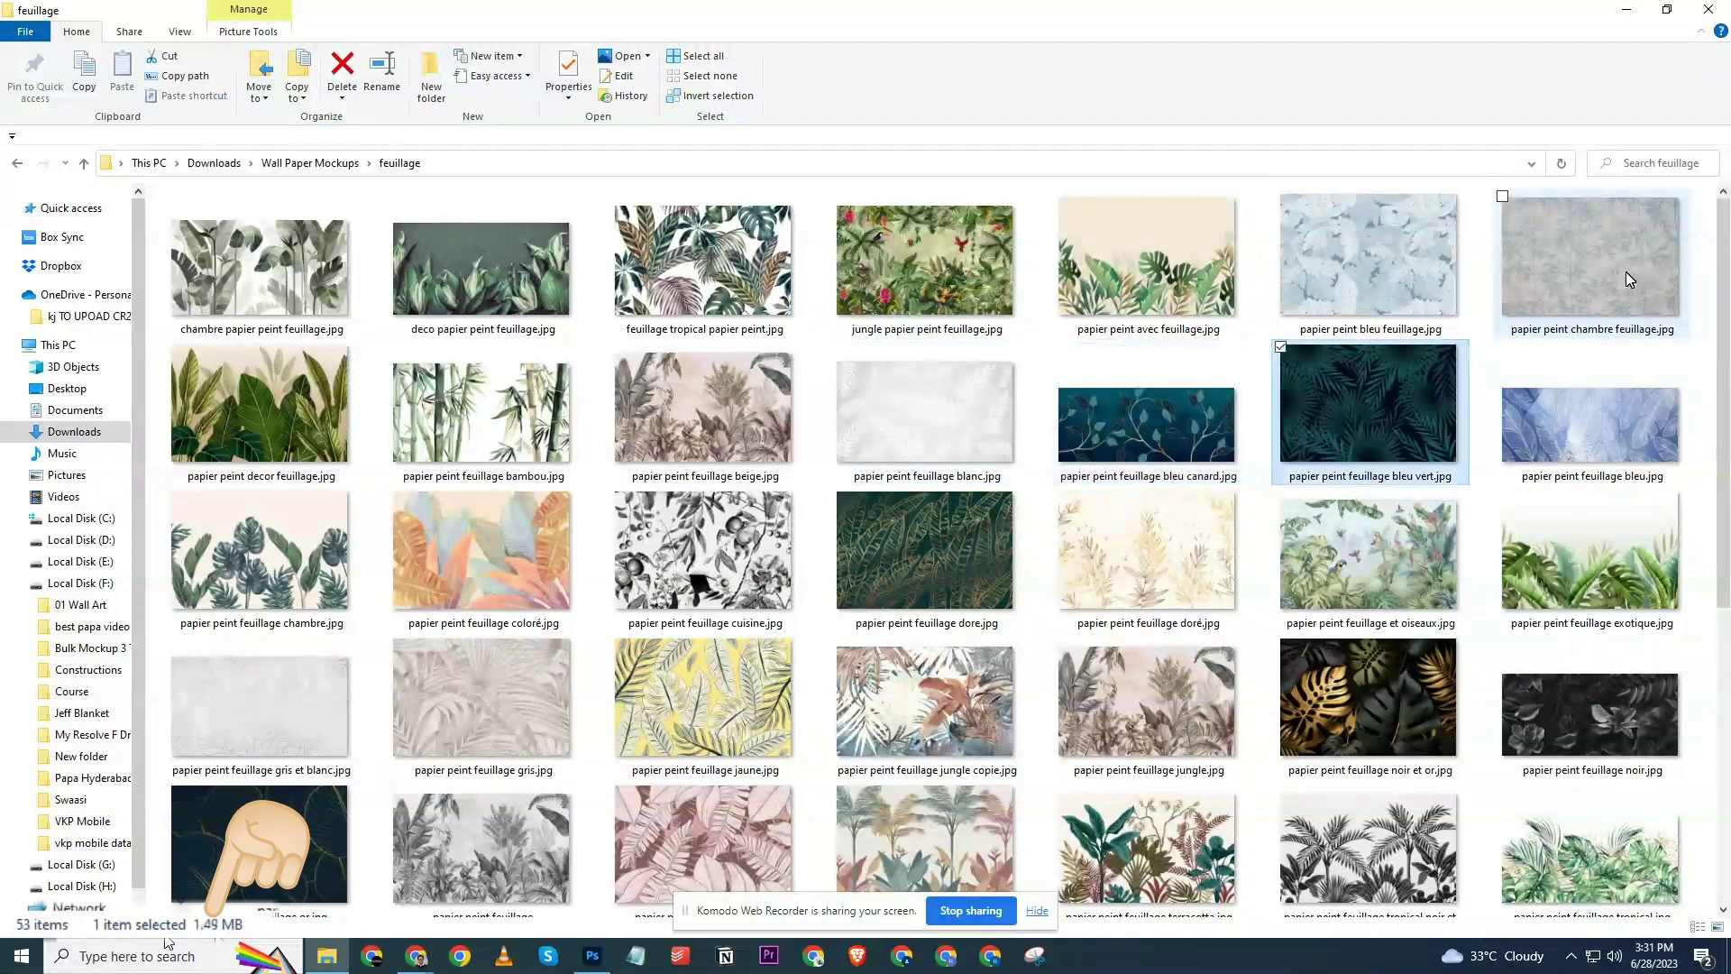
{"action": "key", "text": "Right"}
{"action": "key", "text": "Right"}
{"action": "key", "text": "Right"}
{"action": "key", "text": "Right"}
{"action": "key", "text": "Right"}
{"action": "key", "text": "Right"}
{"action": "key", "text": "Right"}
{"action": "key", "text": "Right"}
{"action": "key", "text": "Right"}
{"action": "key", "text": "Right"}
{"action": "key", "text": "Right"}
{"action": "key", "text": "Right"}
{"action": "key", "text": "Right"}
{"action": "key", "text": "Right"}
{"action": "key", "text": "Right"}
{"action": "key", "text": "Right"}
{"action": "key", "text": "Right"}
{"action": "key", "text": "Right"}
{"action": "key", "text": "Right"}
{"action": "key", "text": "Right"}
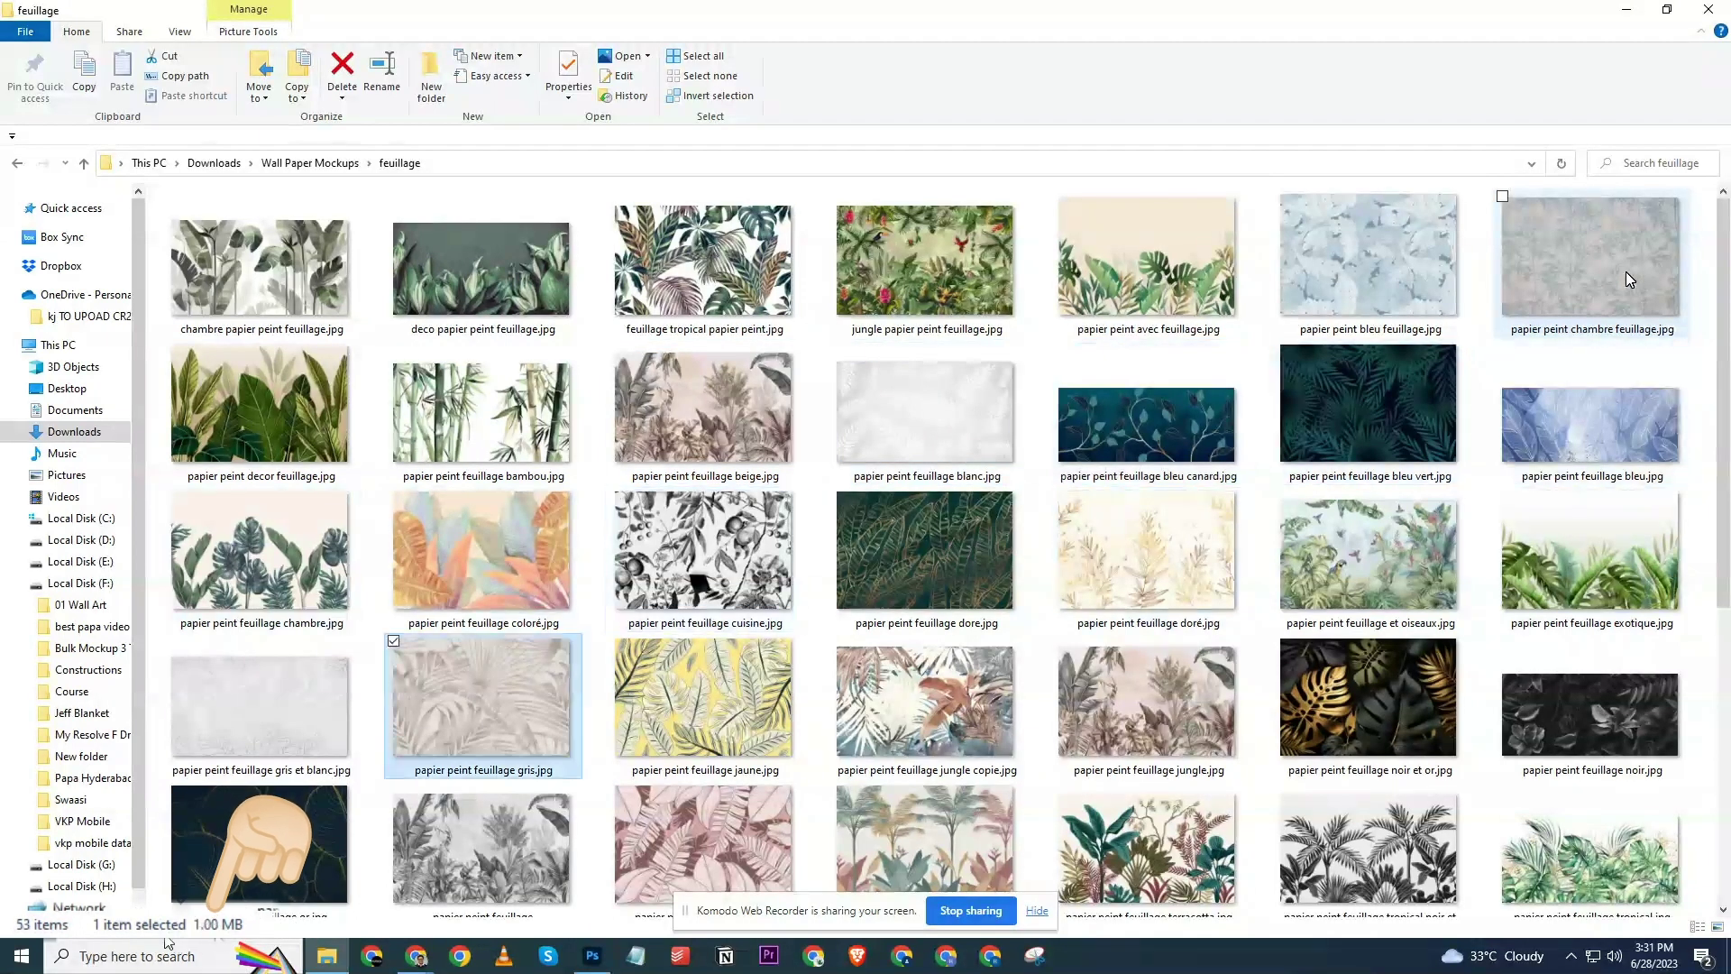
{"action": "key", "text": "Right"}
{"action": "key", "text": "Right"}
{"action": "key", "text": "Right"}
{"action": "key", "text": "Right"}
{"action": "key", "text": "Right"}
{"action": "key", "text": "Right"}
{"action": "key", "text": "Right"}
{"action": "key", "text": "Right"}
{"action": "key", "text": "Right"}
{"action": "key", "text": "Right"}
{"action": "key", "text": "Right"}
{"action": "key", "text": "Right"}
{"action": "key", "text": "Right"}
{"action": "key", "text": "Right"}
{"action": "key", "text": "Right"}
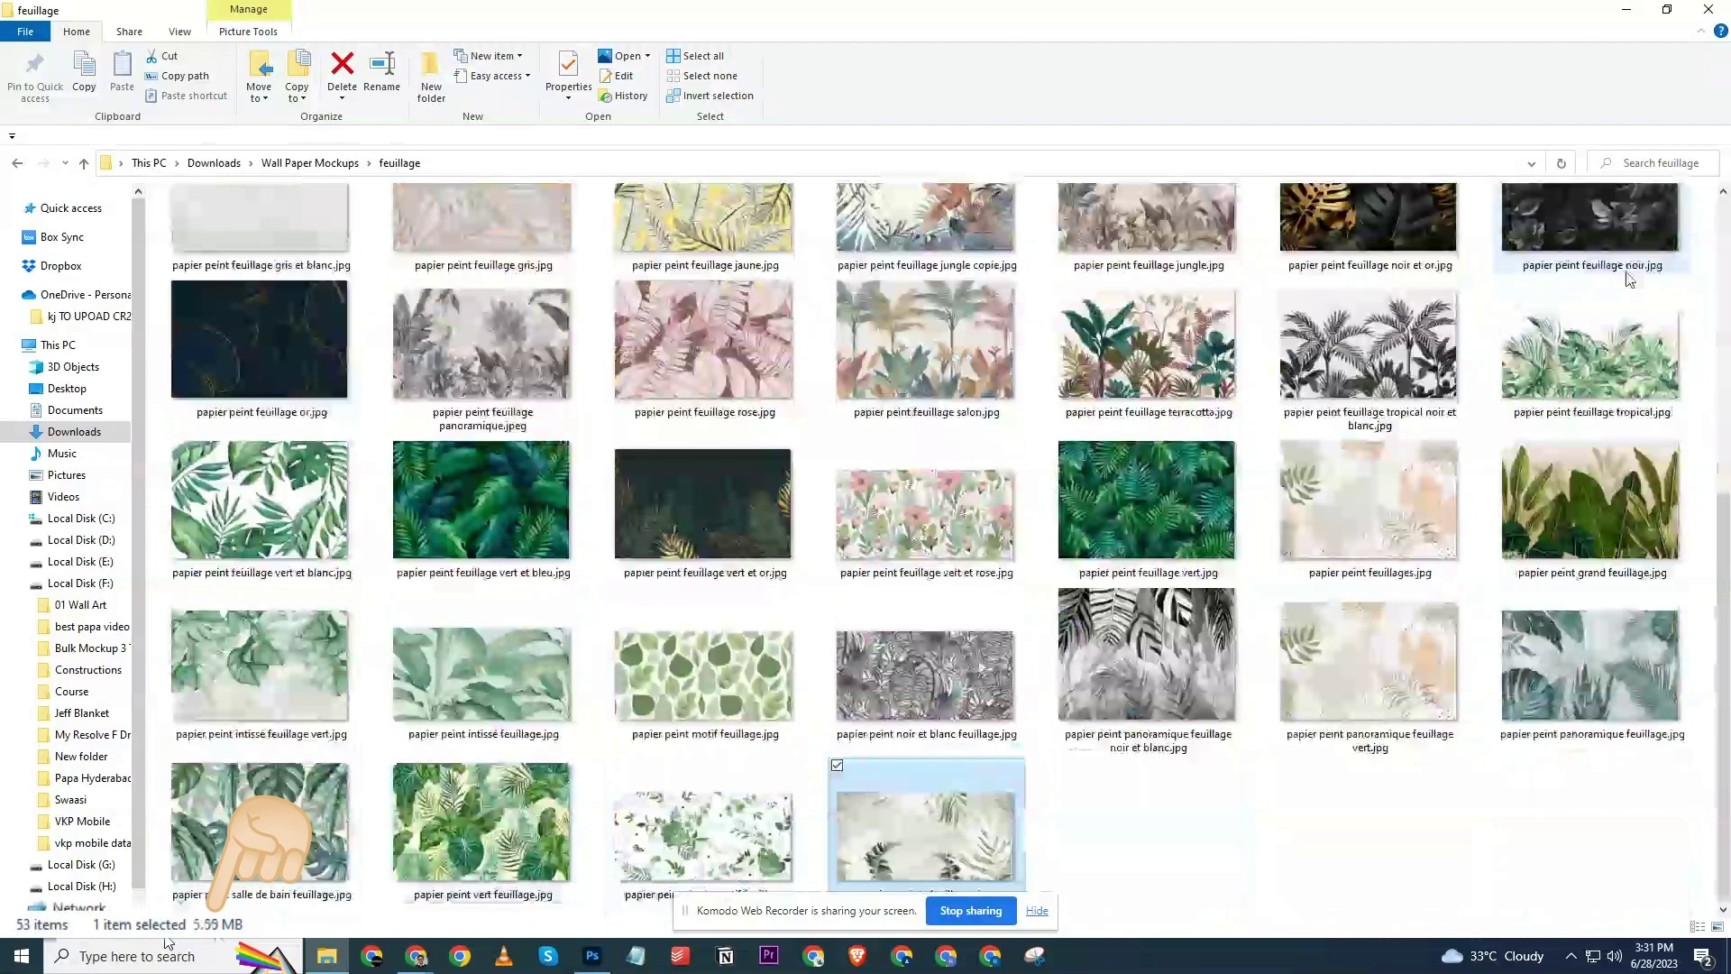
{"action": "key", "text": "Up"}
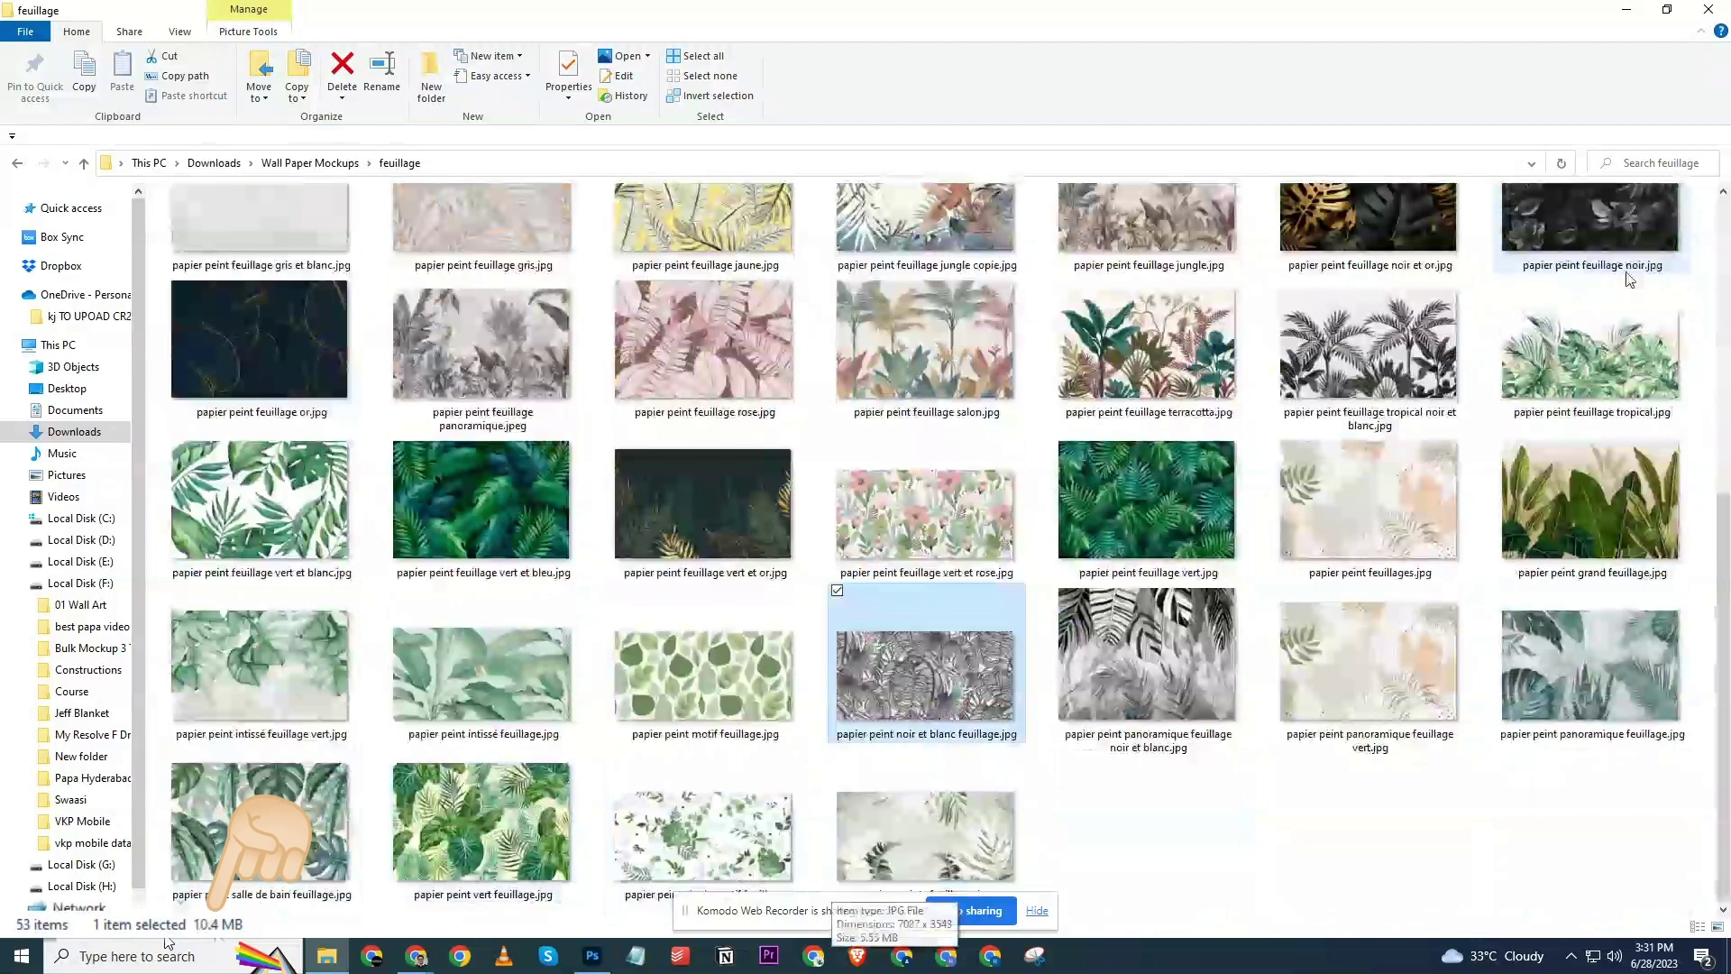
{"action": "key", "text": "Left"}
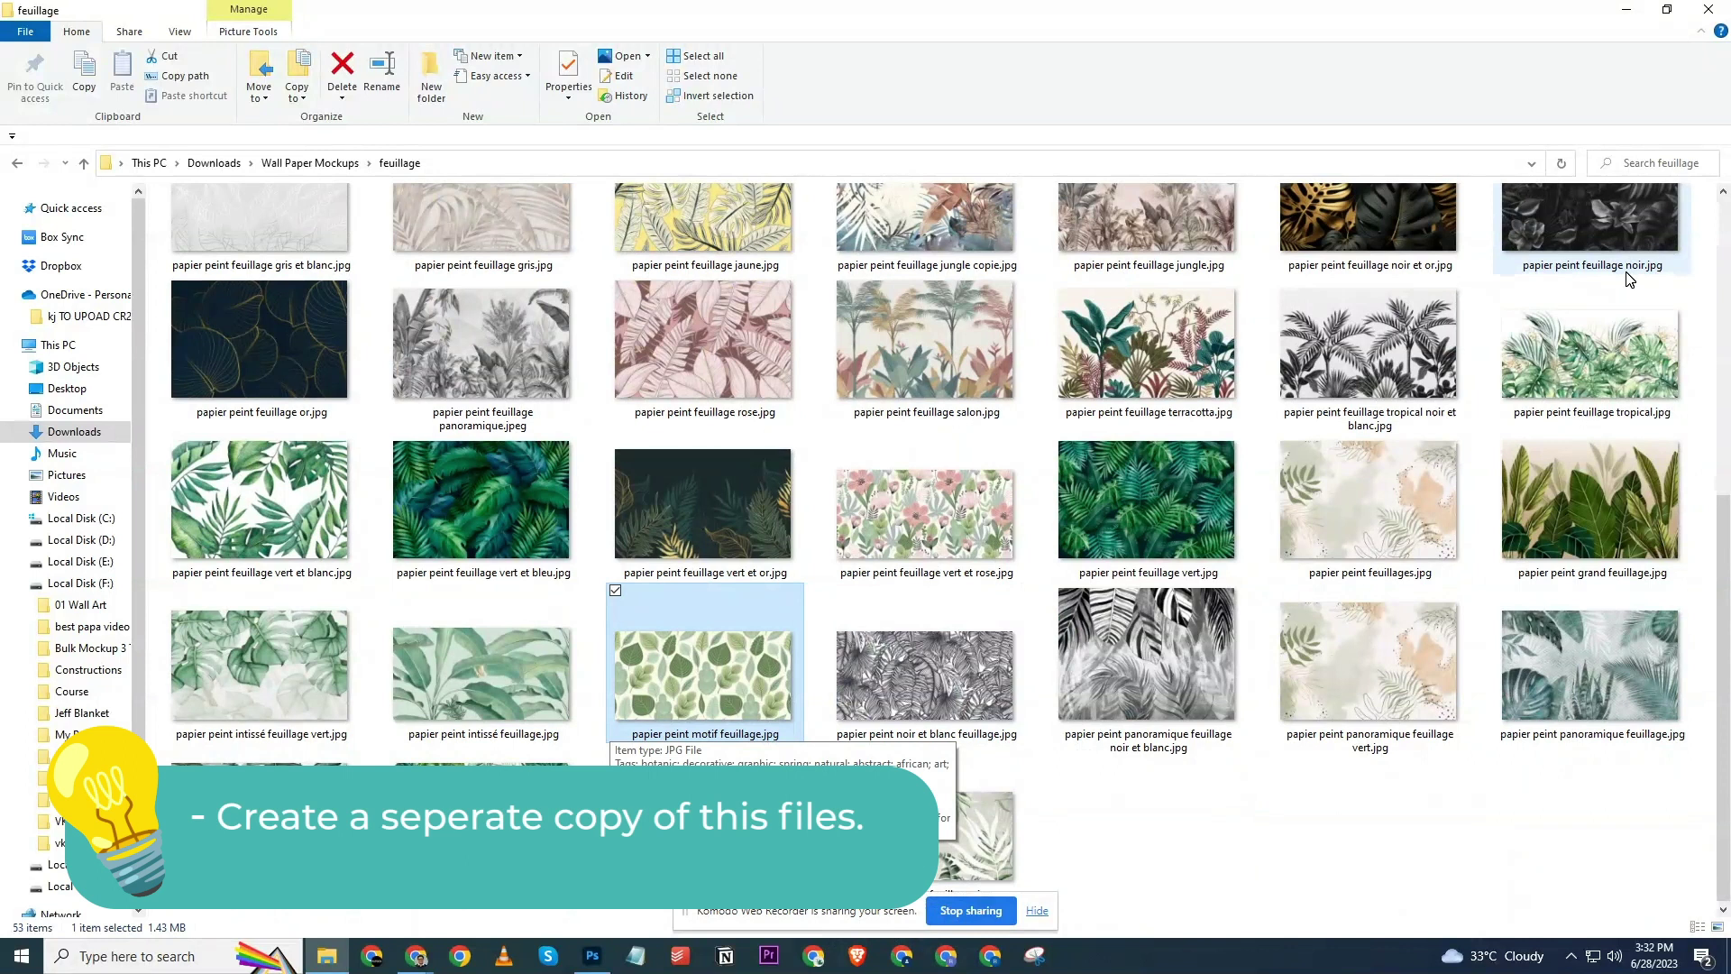
Check the file sizes of papier peint intissé feuillage vert.jpg and papier peint intissé feuillage.jpg, and look over the whole folder.
{"action": "left_click", "coordinate": [220, 610]}
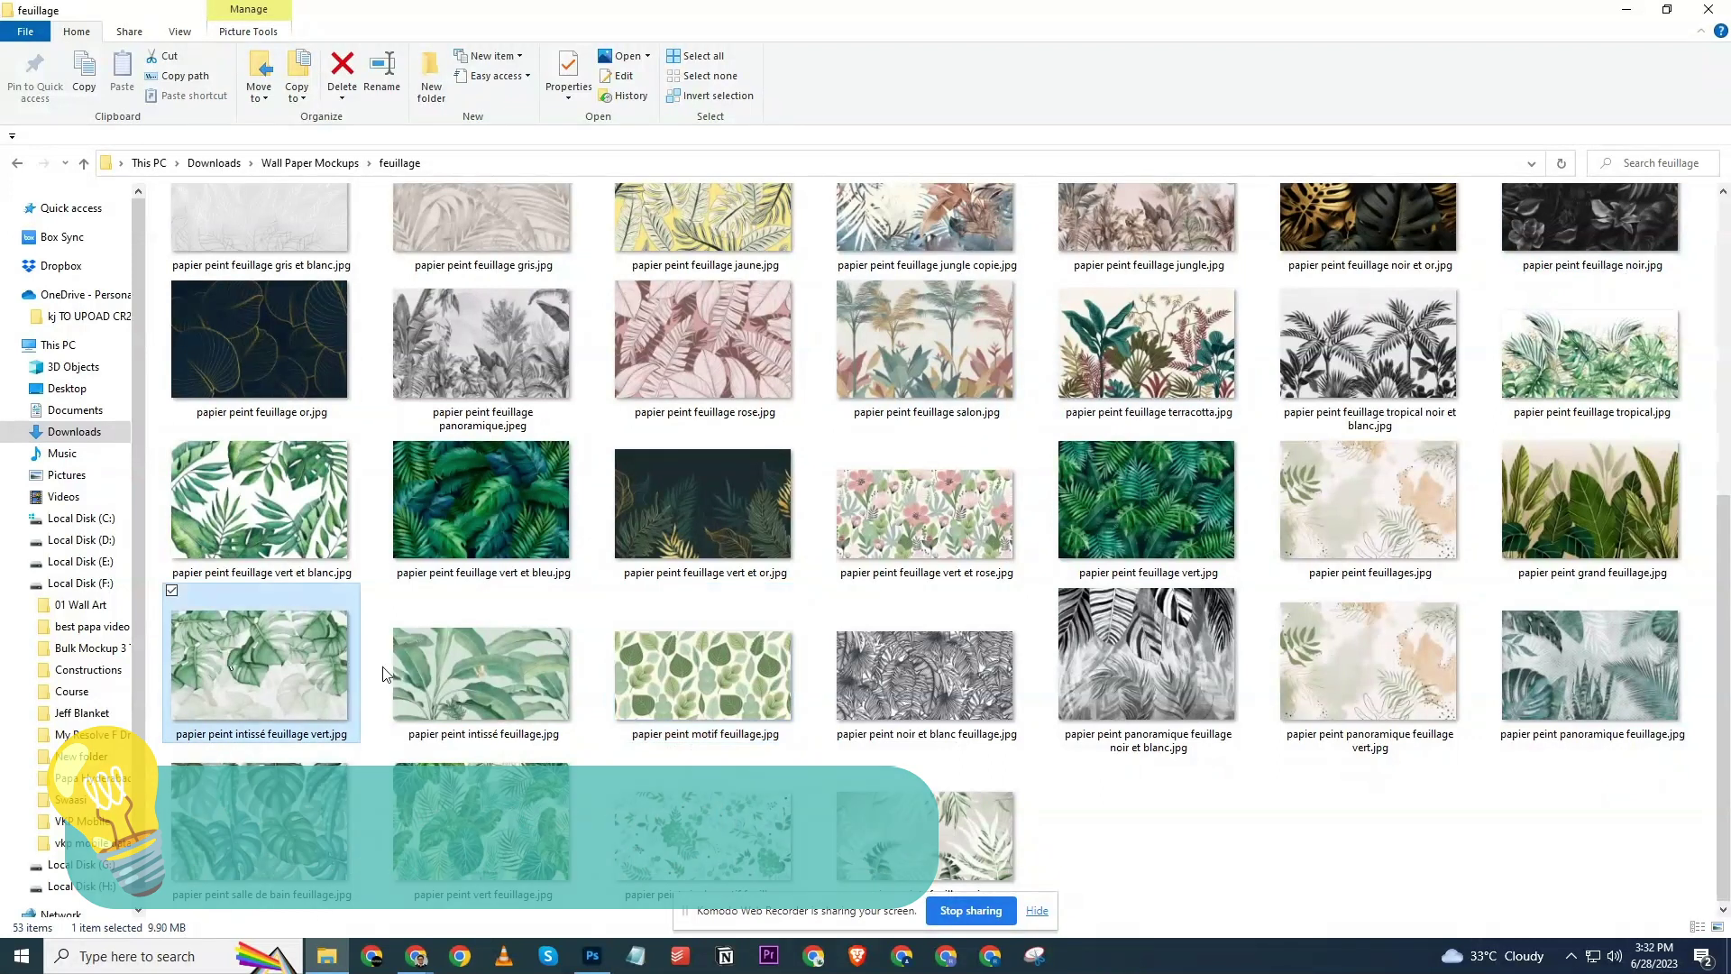
{"action": "left_click", "coordinate": [484, 675]}
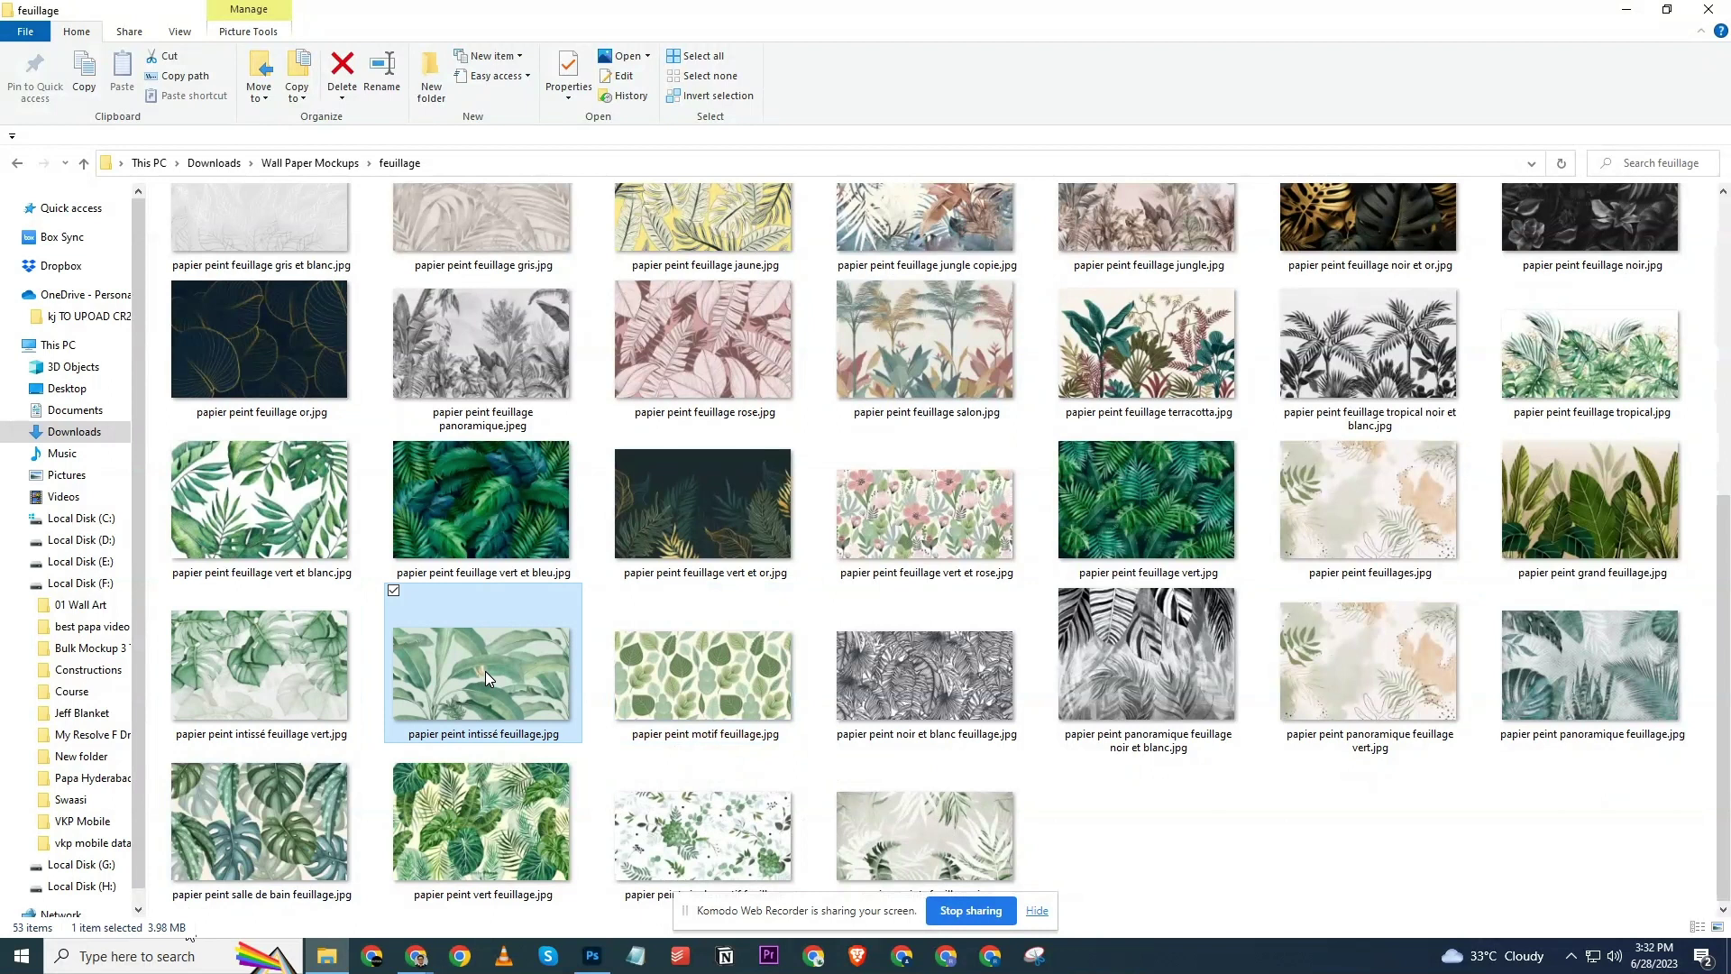
{"action": "scroll", "coordinate": [485, 671], "scroll_direction": "up", "scroll_amount": 5}
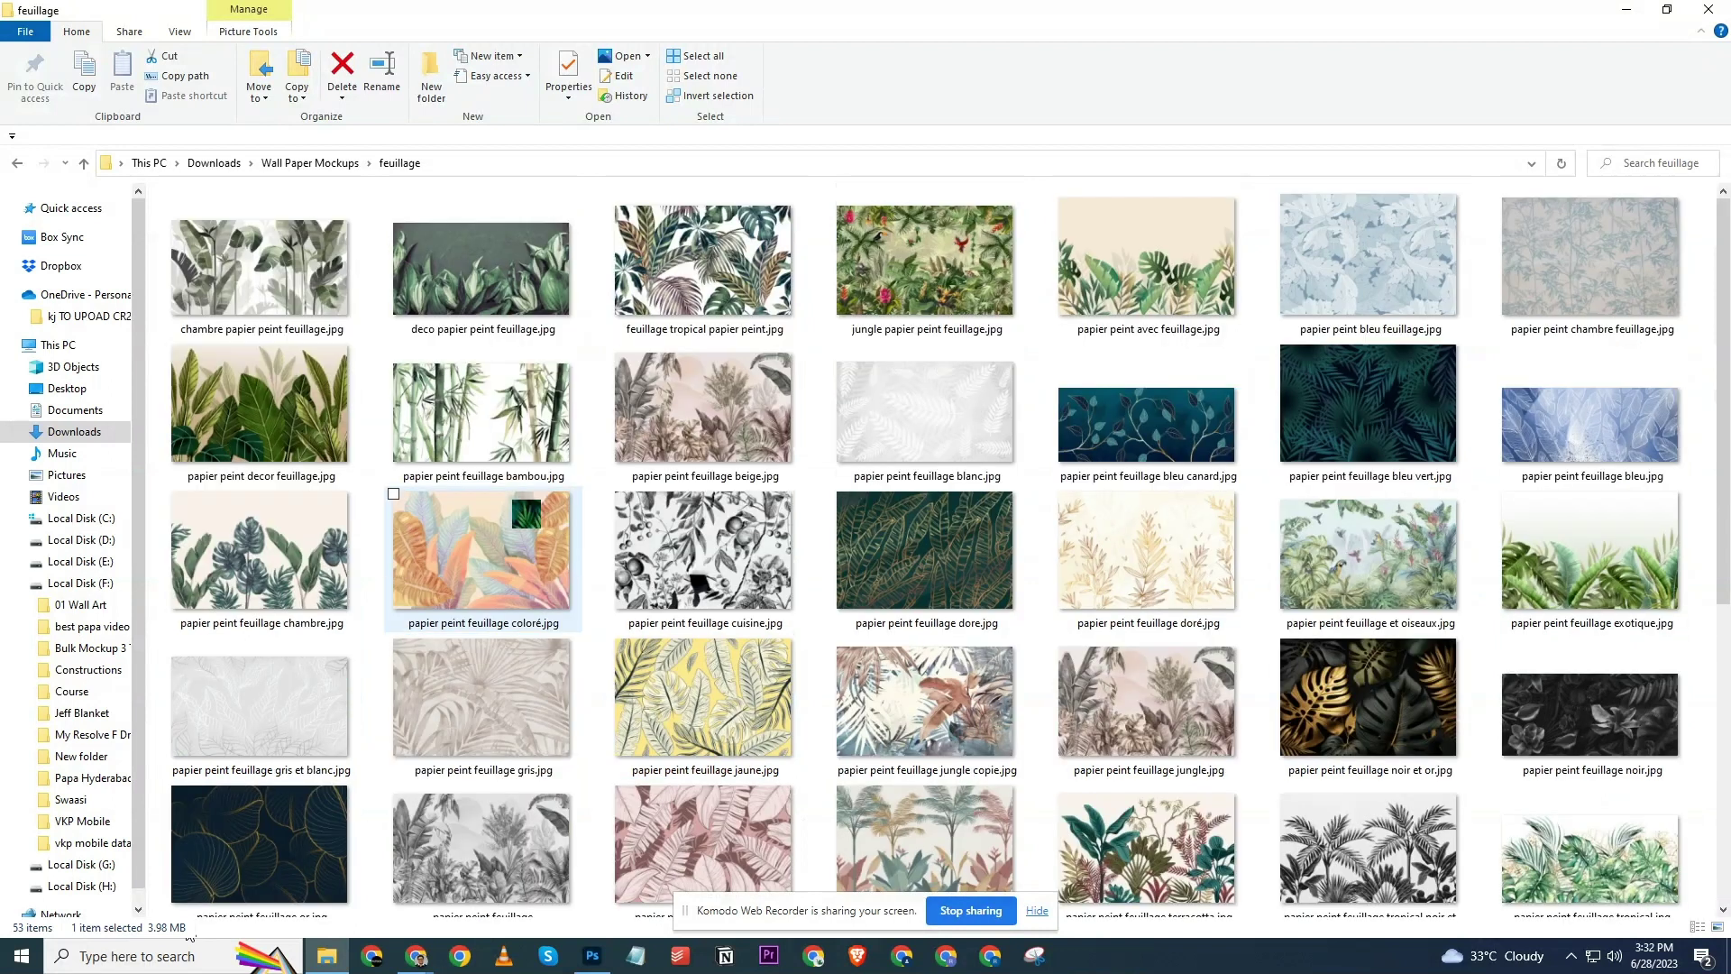
{"action": "scroll", "coordinate": [512, 499], "scroll_direction": "down", "scroll_amount": 5}
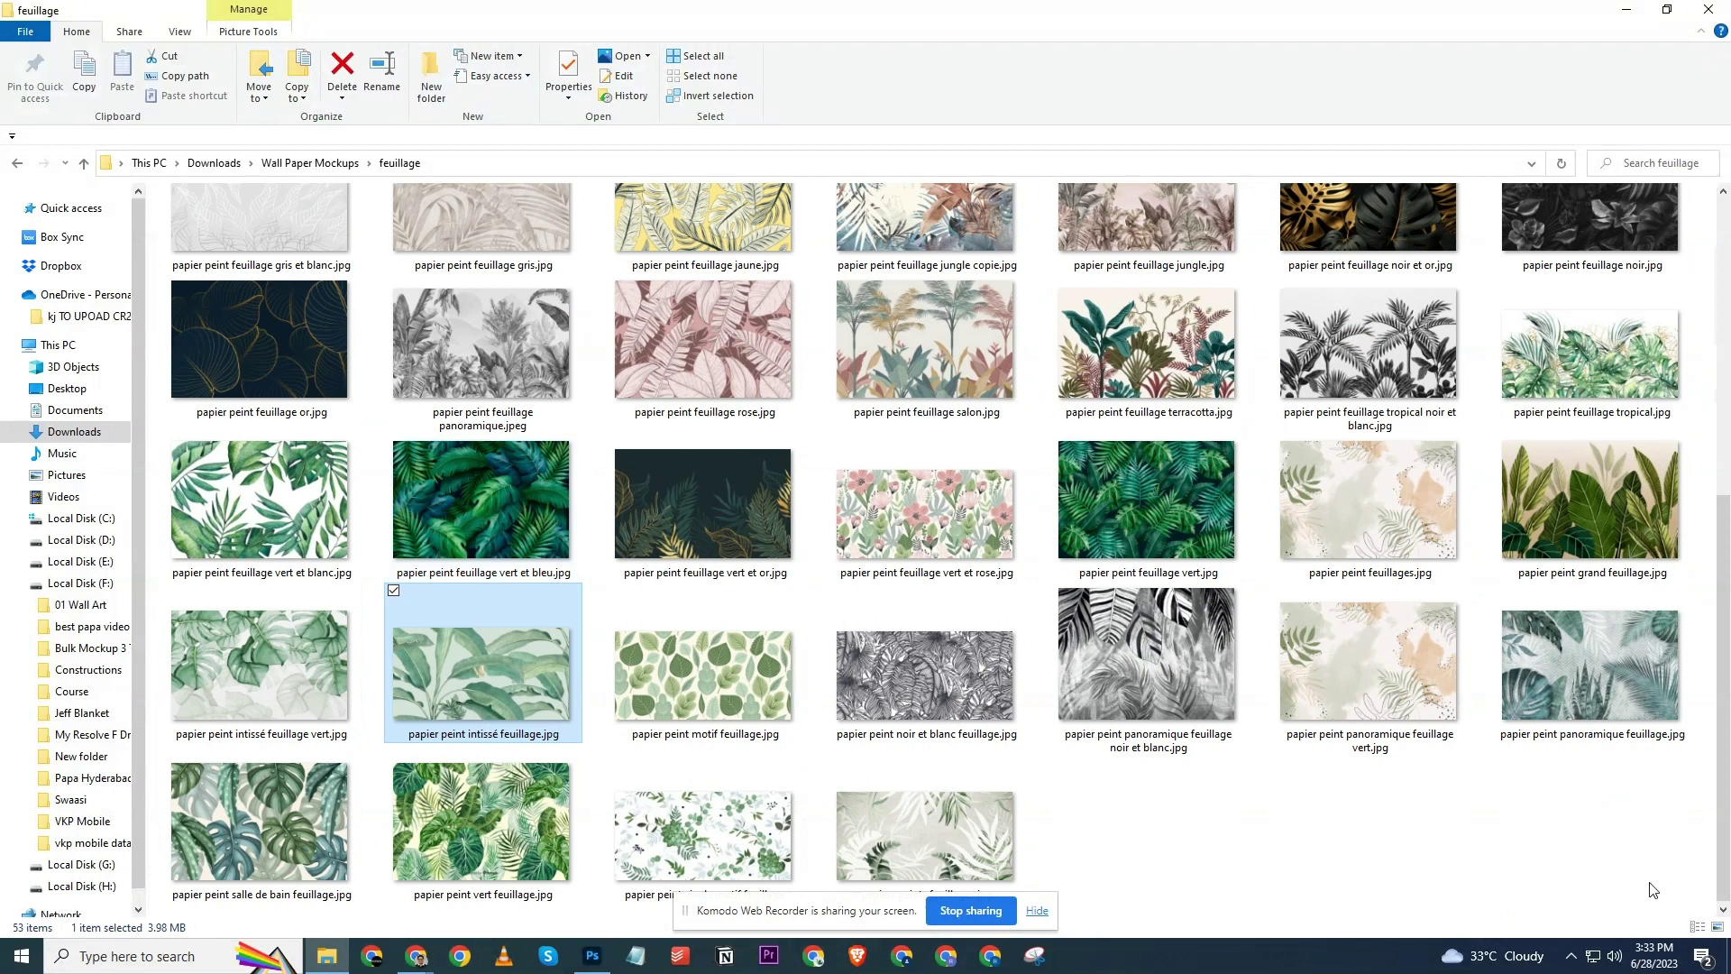
List the wallpaper files in details view with a wider Name column, and review their full names and sizes through the end.
{"action": "left_click", "coordinate": [1697, 926]}
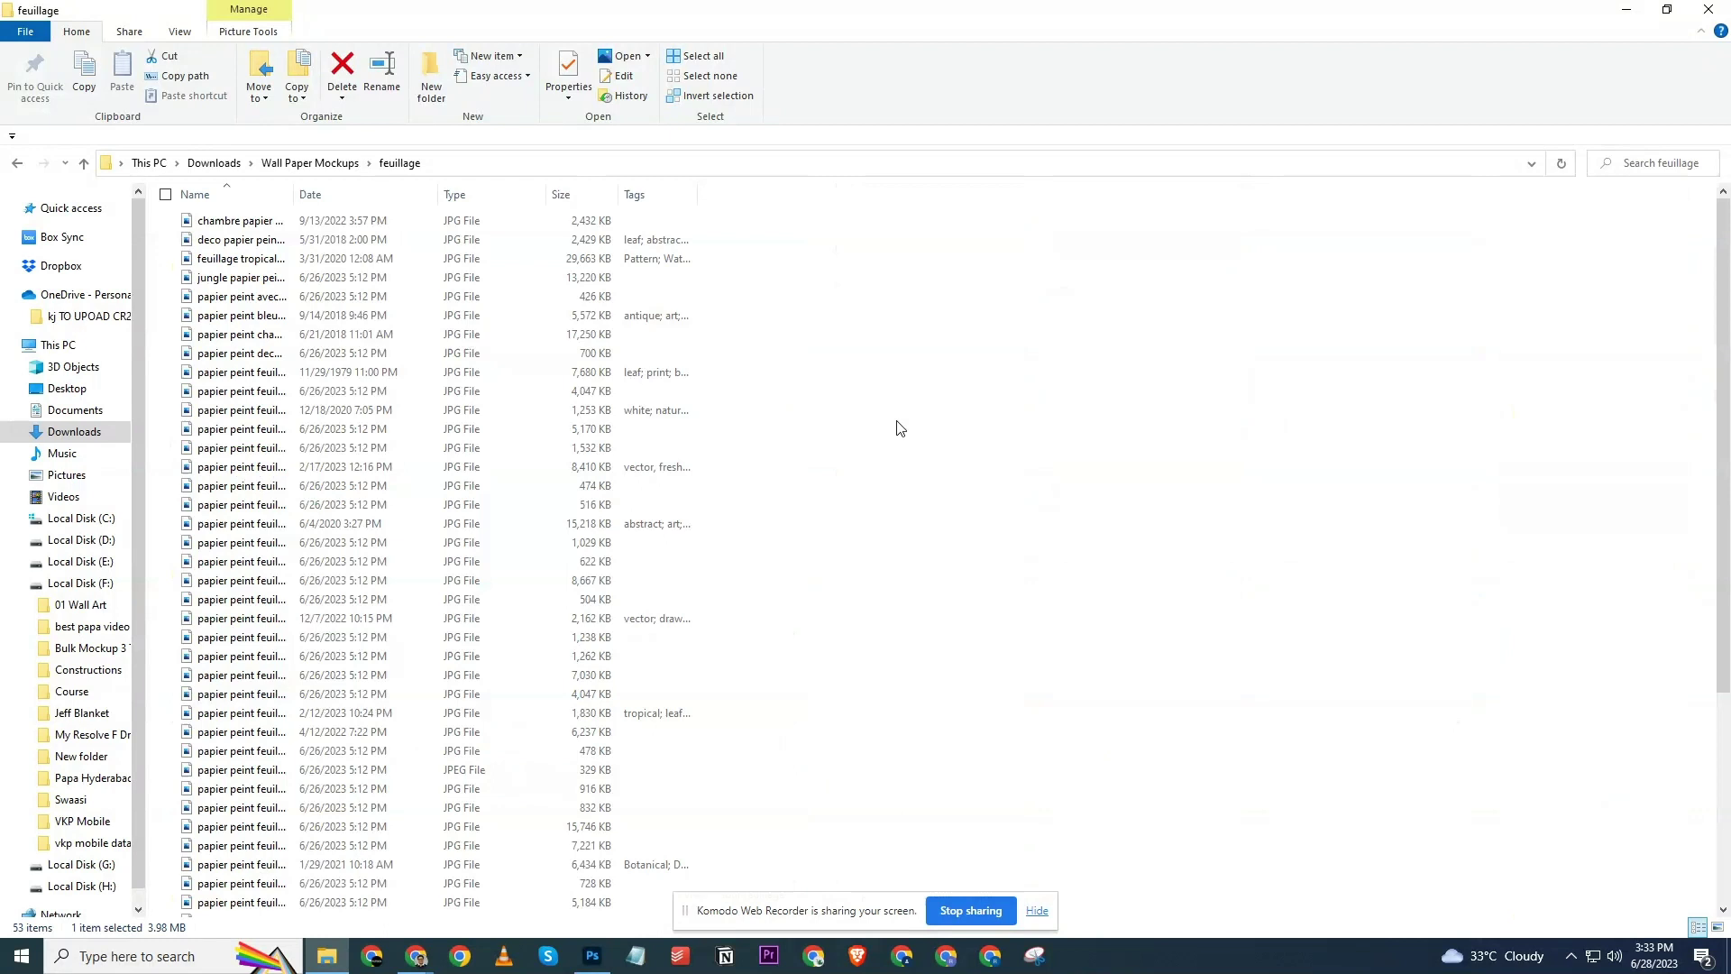
{"action": "left_click_drag", "start_coordinate": [294, 194], "coordinate": [784, 189]}
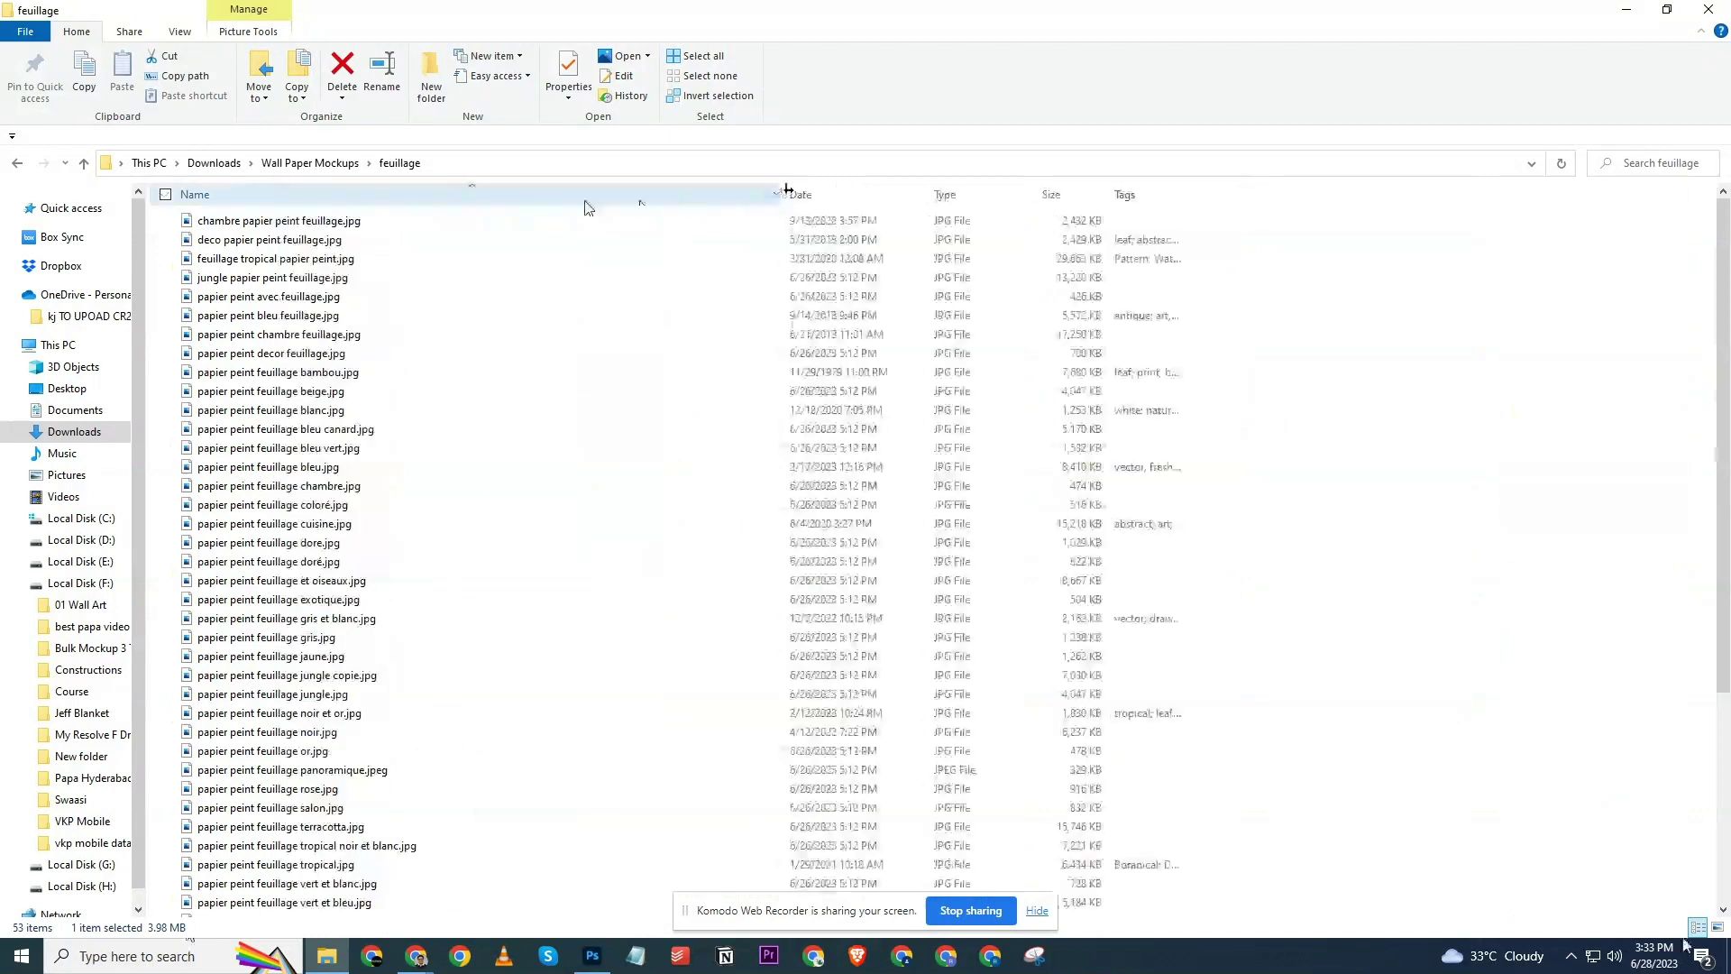
{"action": "left_click", "coordinate": [521, 236]}
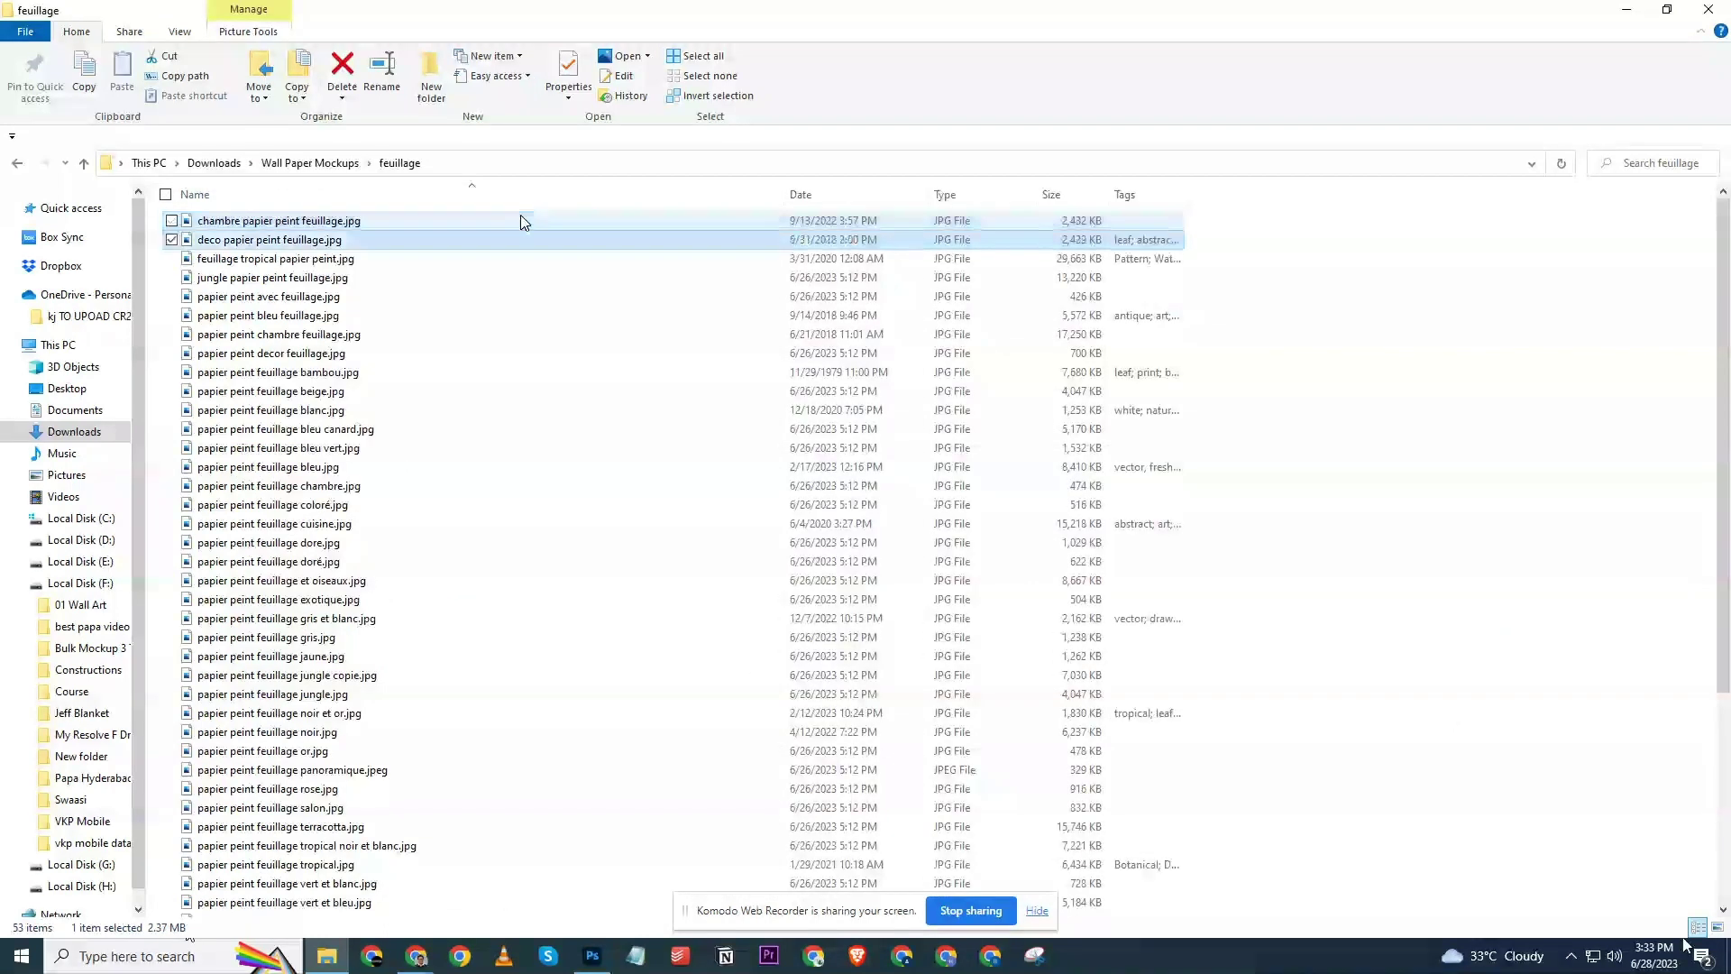
{"action": "key", "text": "Down"}
{"action": "key", "text": "Down"}
{"action": "key", "text": "Down"}
{"action": "key", "text": "Down"}
{"action": "key", "text": "Down"}
{"action": "key", "text": "Down"}
{"action": "key", "text": "Down"}
{"action": "key", "text": "Down"}
{"action": "key", "text": "Down"}
{"action": "key", "text": "Down"}
{"action": "key", "text": "Down"}
{"action": "key", "text": "Down"}
{"action": "key", "text": "Down"}
{"action": "key", "text": "Down"}
{"action": "key", "text": "Down"}
{"action": "key", "text": "Down"}
{"action": "key", "text": "Down"}
{"action": "key", "text": "Down"}
{"action": "key", "text": "Down"}
{"action": "key", "text": "Down"}
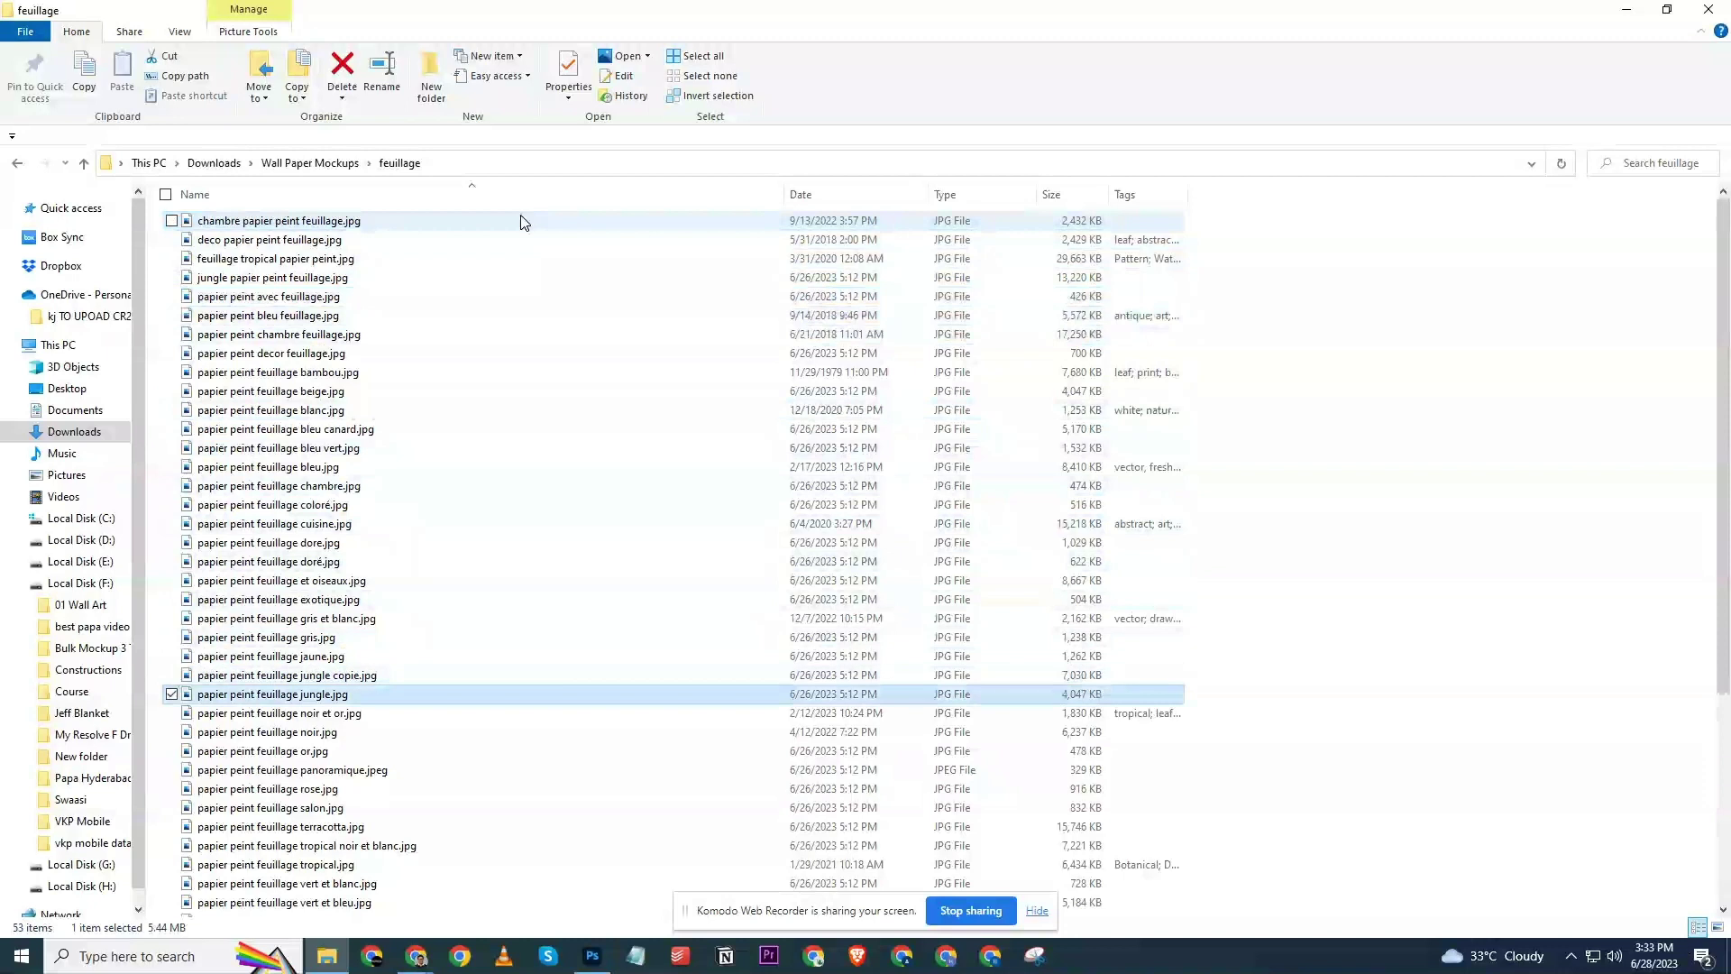
{"action": "key", "text": "Down"}
{"action": "key", "text": "Down"}
{"action": "key", "text": "Down"}
{"action": "key", "text": "Down"}
{"action": "key", "text": "Down"}
{"action": "key", "text": "Down"}
{"action": "key", "text": "Down"}
{"action": "key", "text": "Down"}
{"action": "key", "text": "Down"}
{"action": "key", "text": "Down"}
{"action": "key", "text": "Down"}
{"action": "key", "text": "Down"}
{"action": "key", "text": "Down"}
{"action": "key", "text": "Down"}
{"action": "key", "text": "Down"}
{"action": "key", "text": "Down"}
{"action": "key", "text": "Down"}
{"action": "key", "text": "Down"}
{"action": "key", "text": "Down"}
{"action": "key", "text": "Down"}
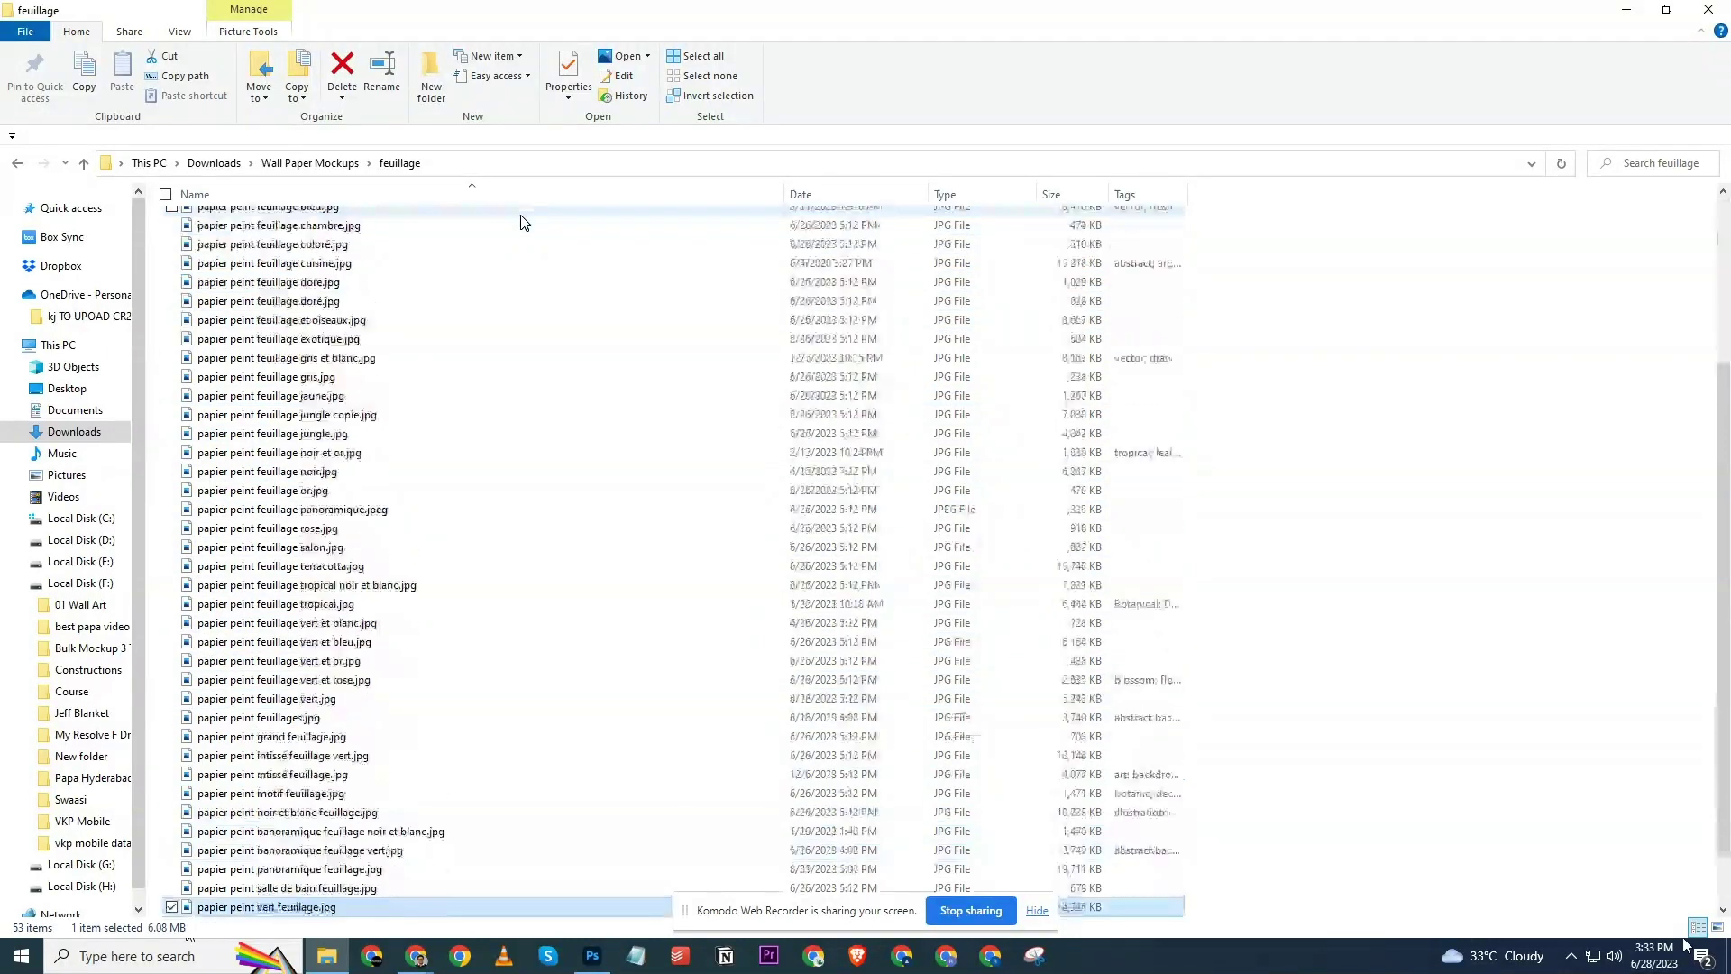
{"action": "key", "text": "Down"}
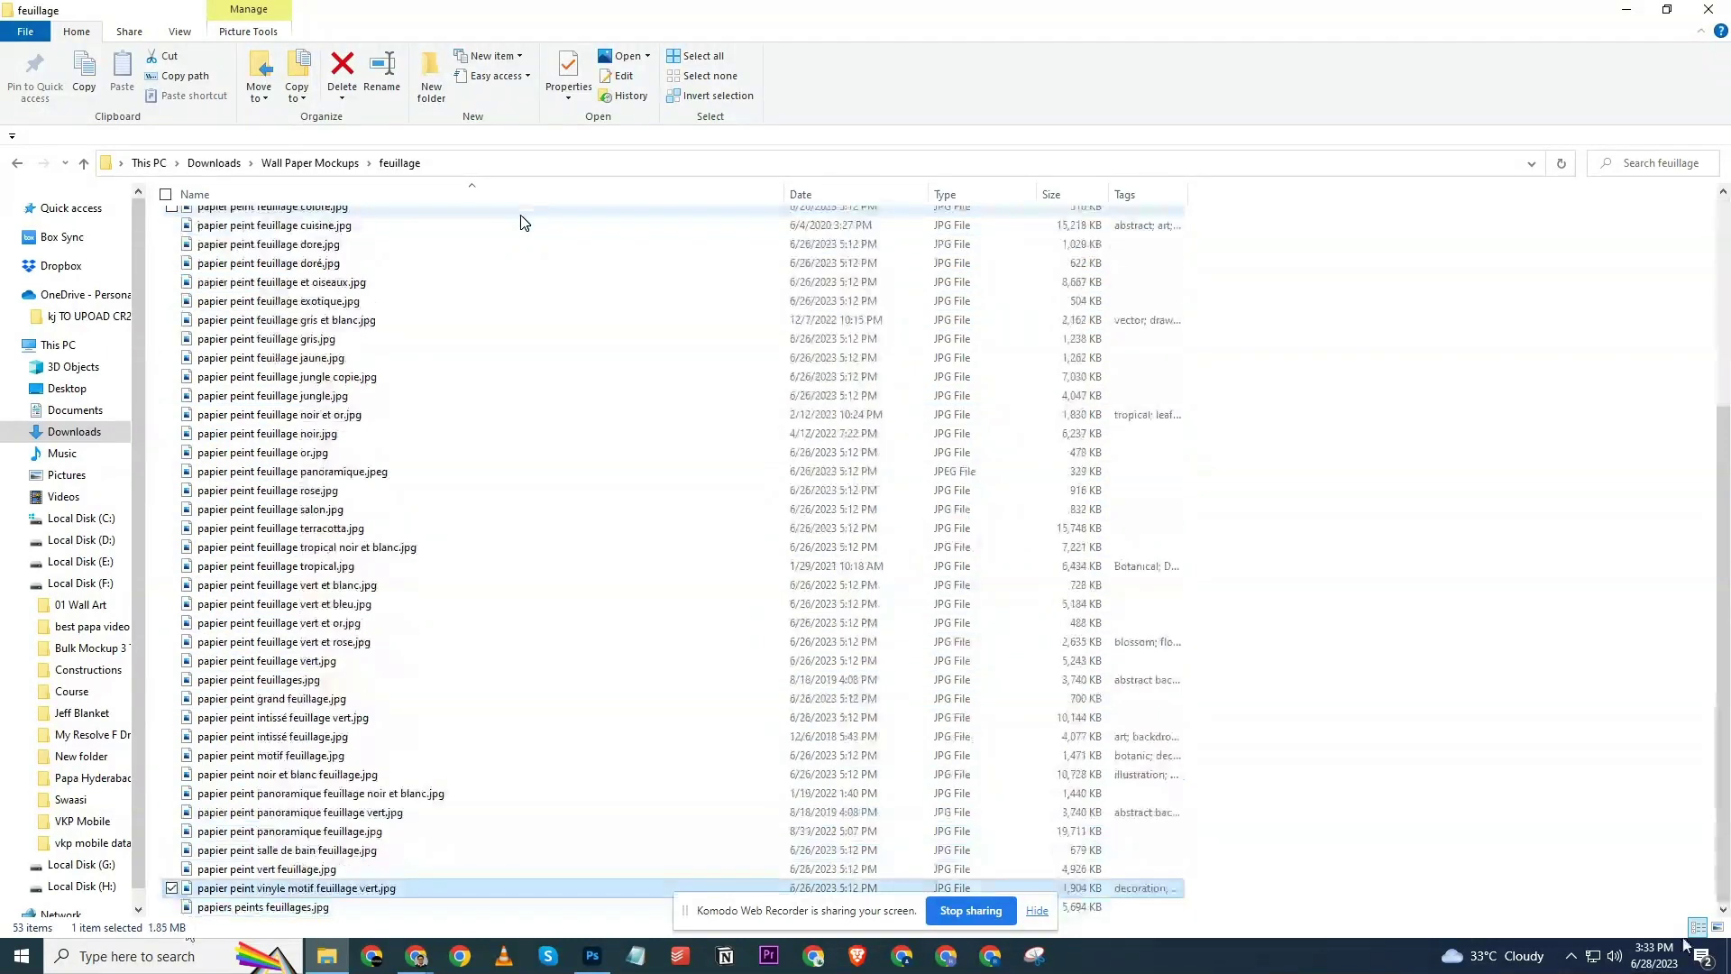
{"action": "key", "text": "Up"}
{"action": "key", "text": "Up"}
{"action": "key", "text": "Up"}
{"action": "key", "text": "Up"}
{"action": "key", "text": "Up"}
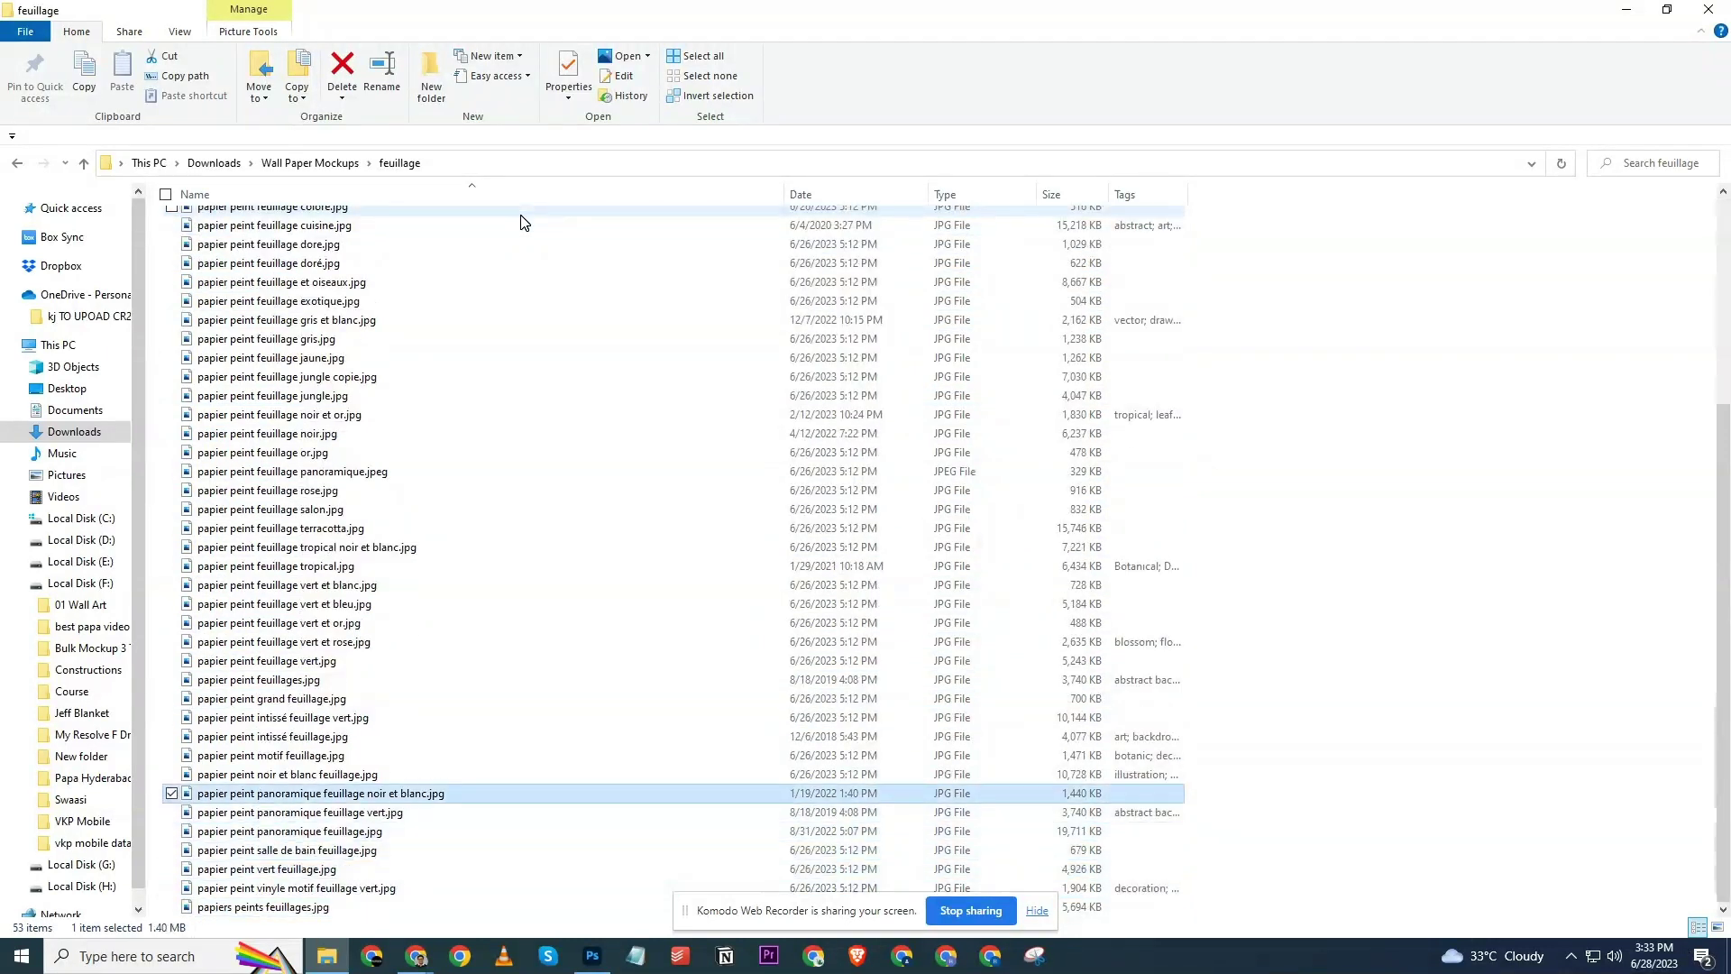
{"action": "key", "text": "Up"}
{"action": "key", "text": "Up"}
{"action": "key", "text": "Up"}
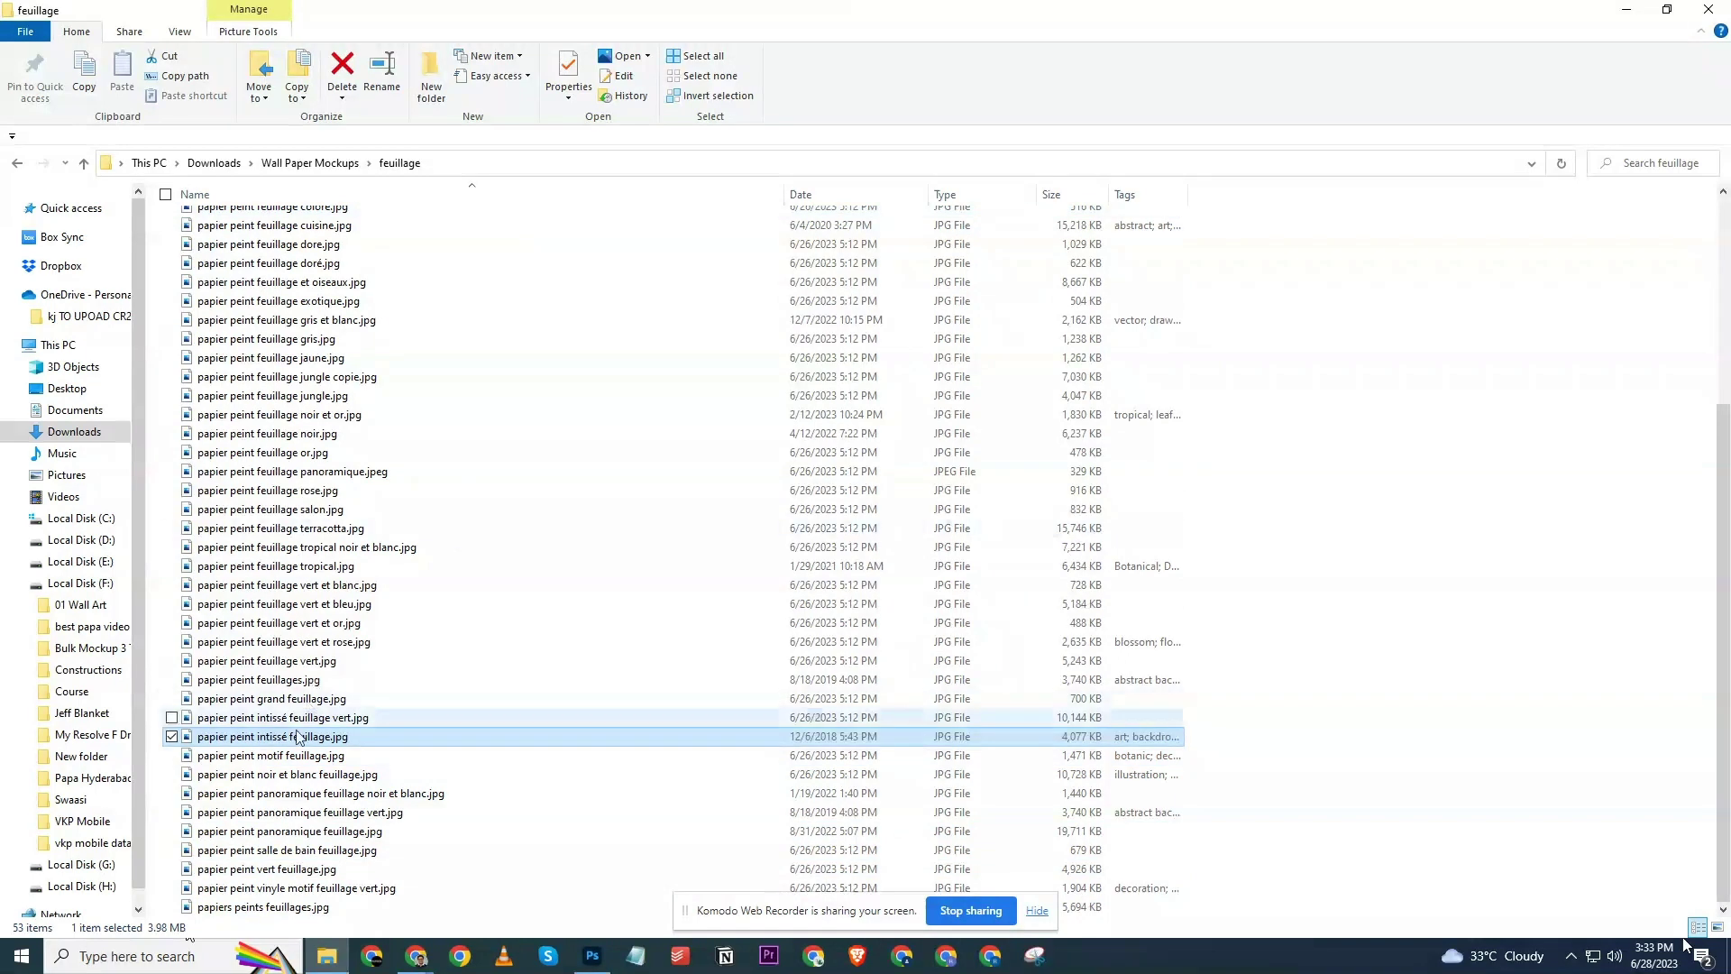
Show the files as small icons and examine papier peint intissé feuillage.jpg, papier peint feuillage vert et rose.jpg and papier peint feuillage doré.jpg.
{"action": "scroll", "coordinate": [297, 737], "scroll_direction": "up", "scroll_amount": 4, "text": "ctrl"}
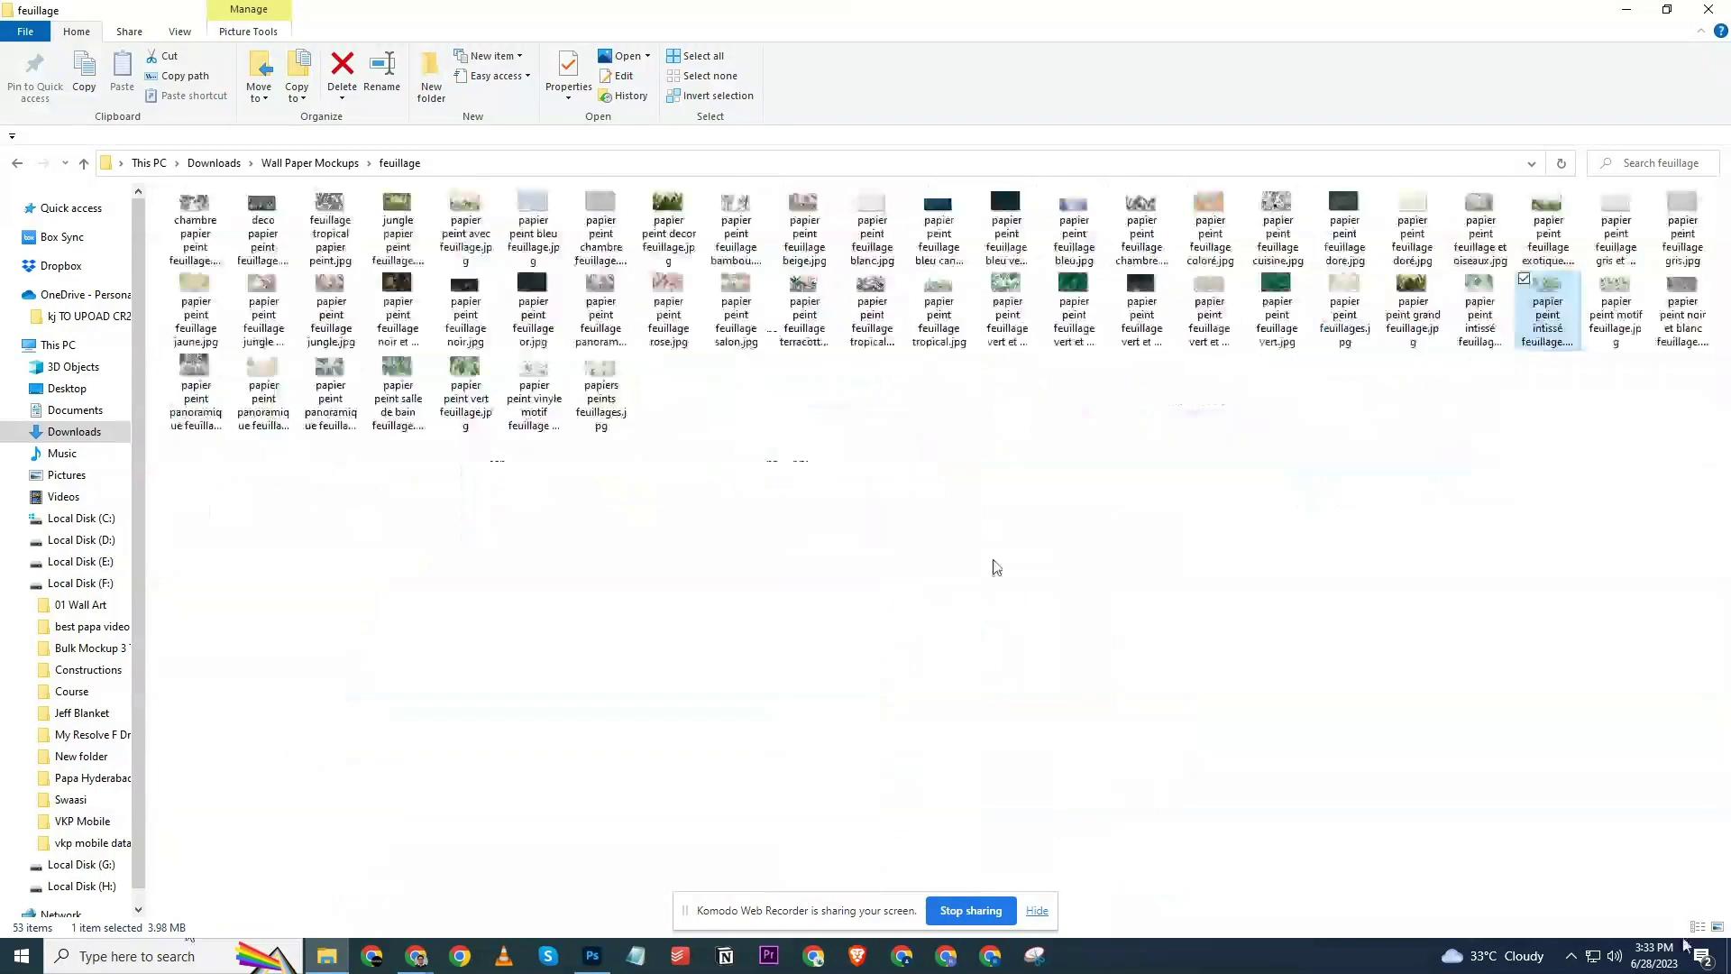
{"action": "scroll", "coordinate": [1041, 631], "scroll_direction": "down", "scroll_amount": 2, "text": "ctrl"}
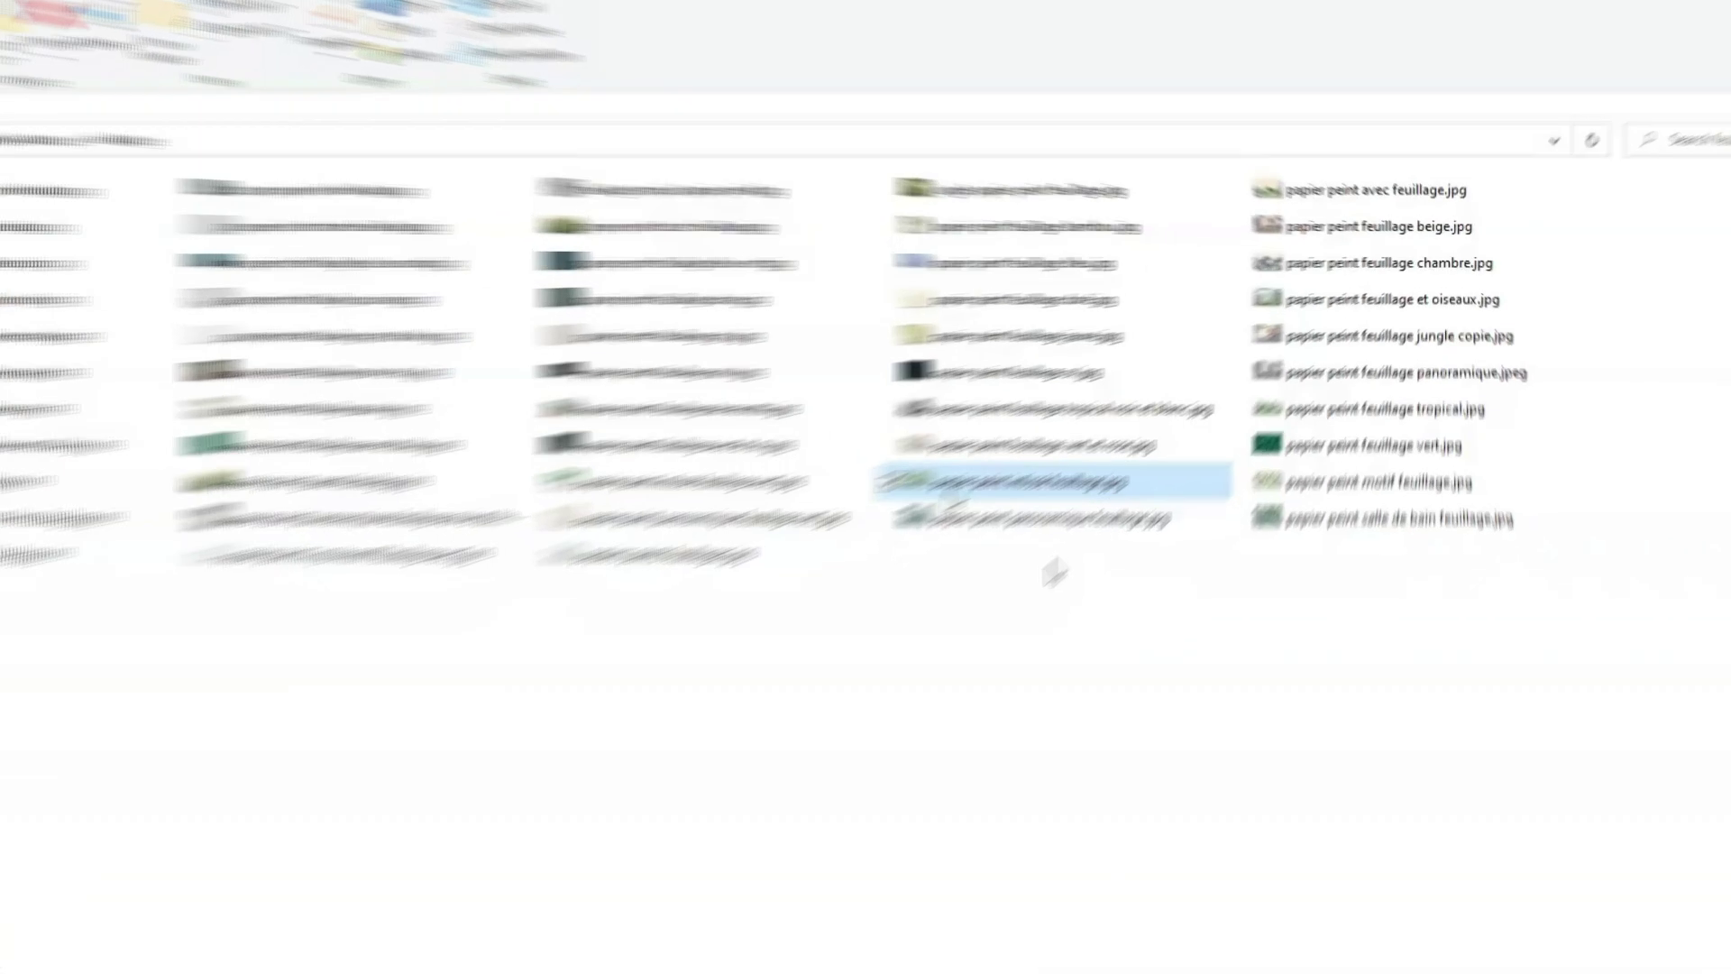
{"action": "mouse_move", "coordinate": [1099, 440]}
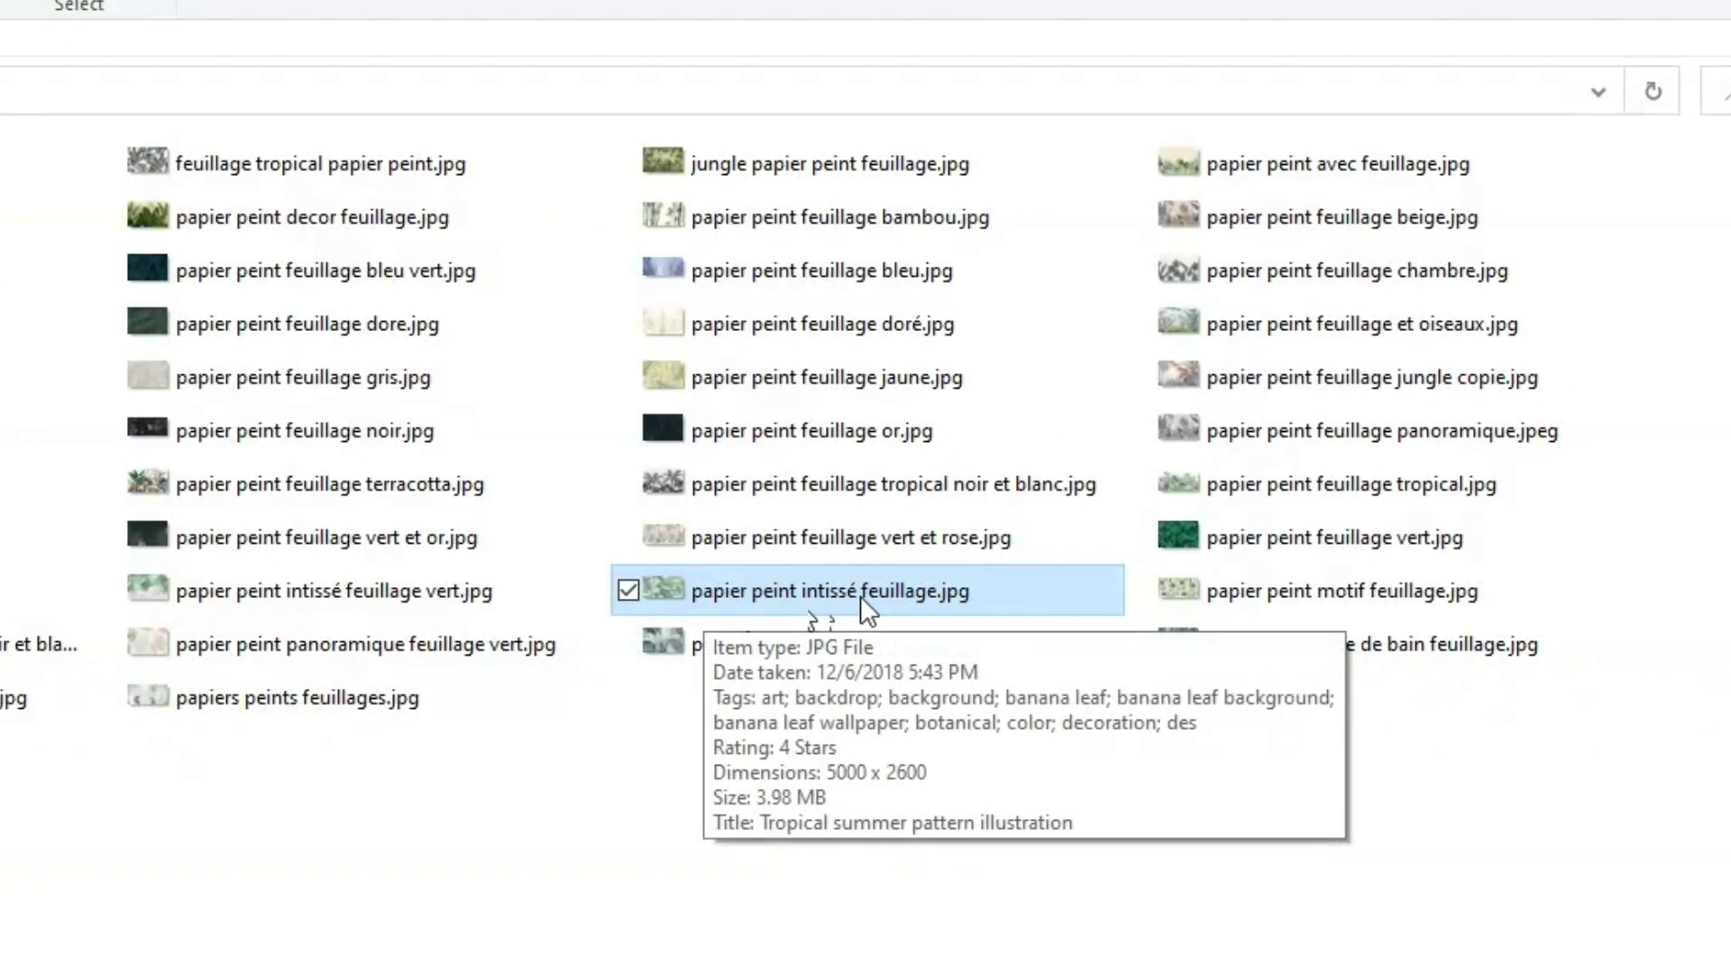
{"action": "left_click", "coordinate": [904, 538]}
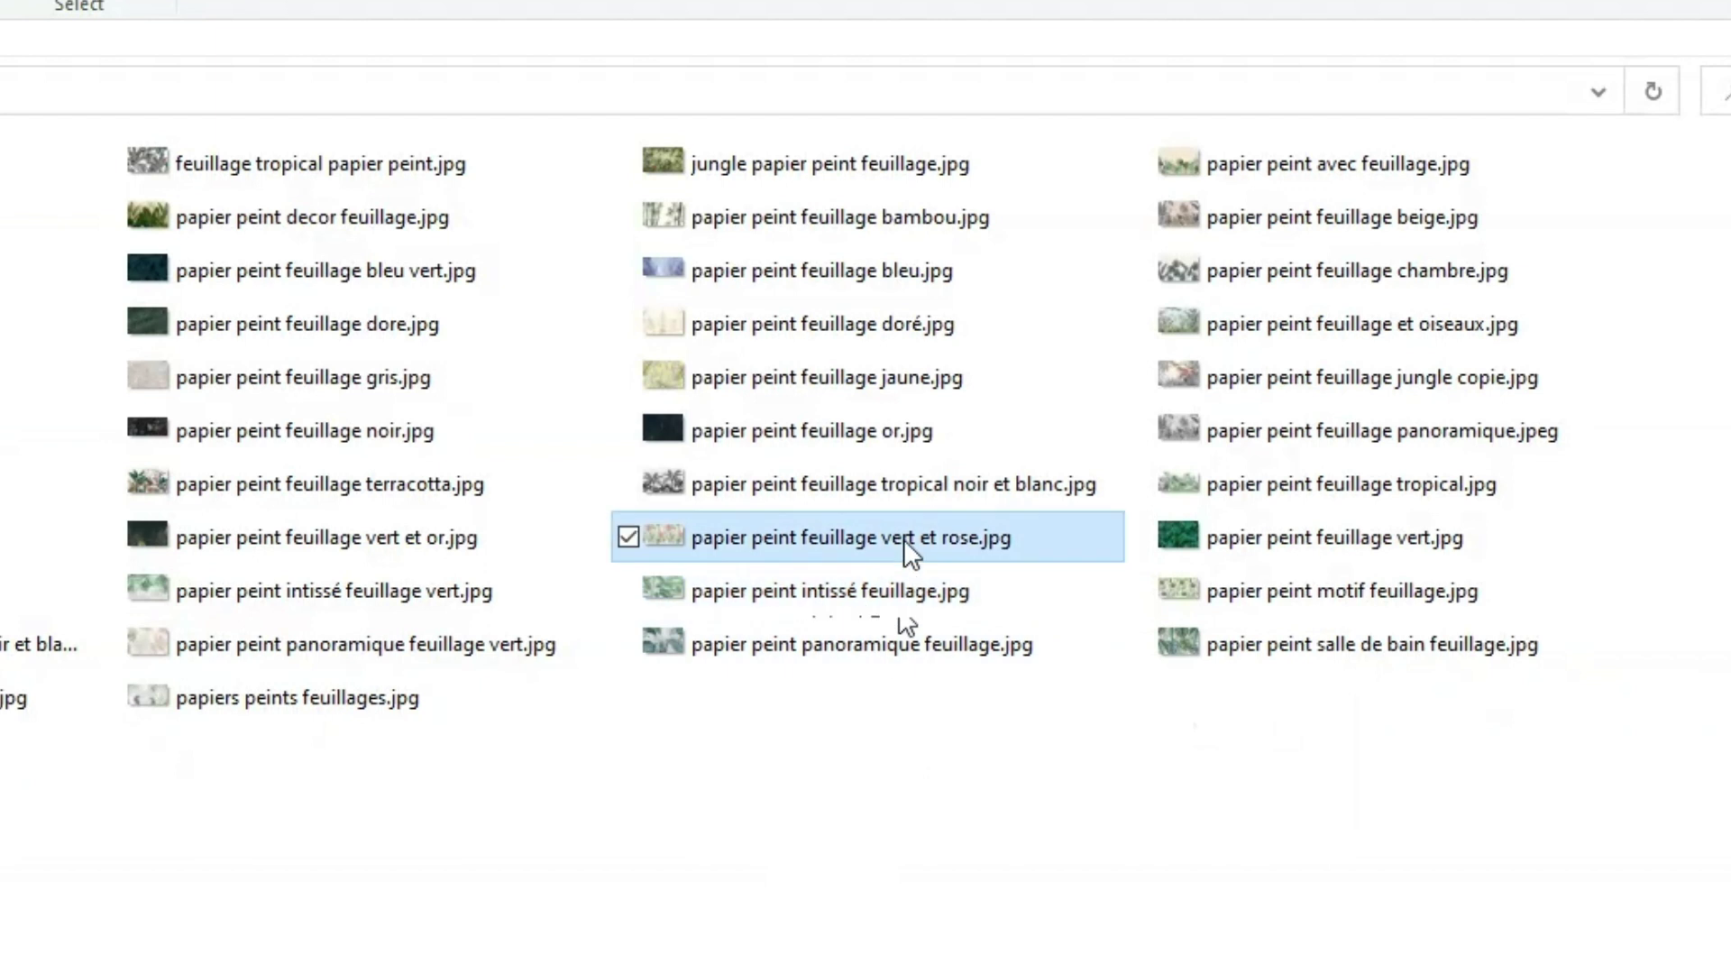
{"action": "left_click", "coordinate": [900, 336]}
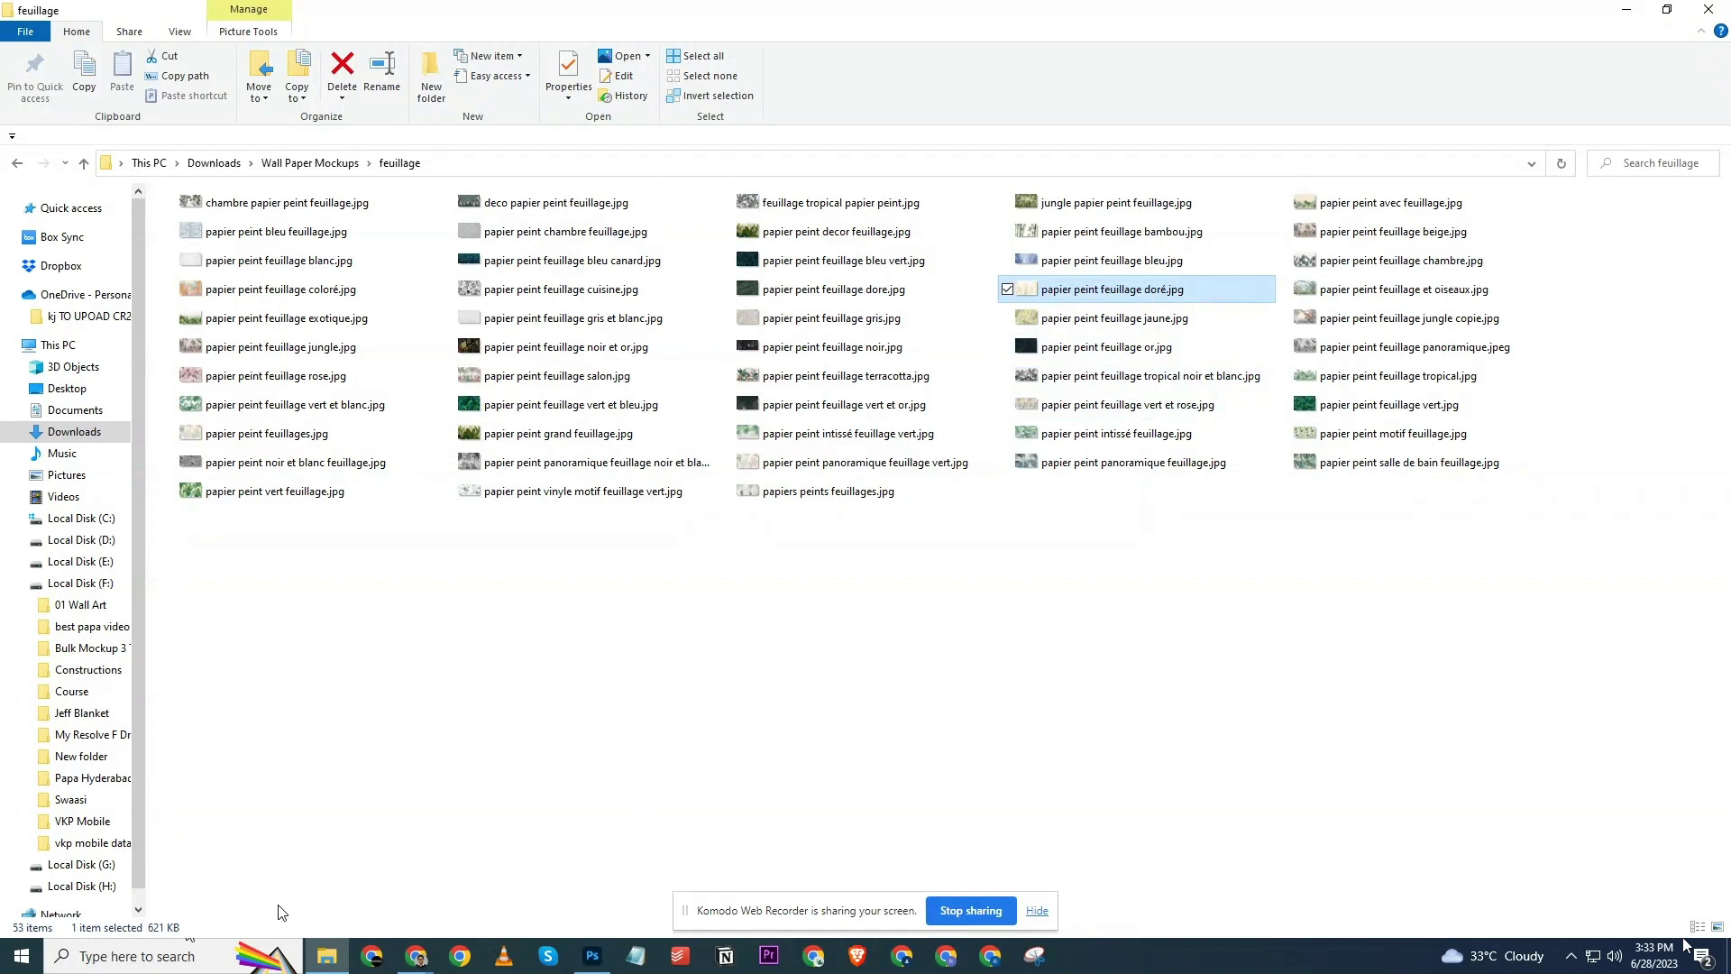
{"action": "left_click", "coordinate": [167, 958]}
{"action": "type", "text": "ad"}
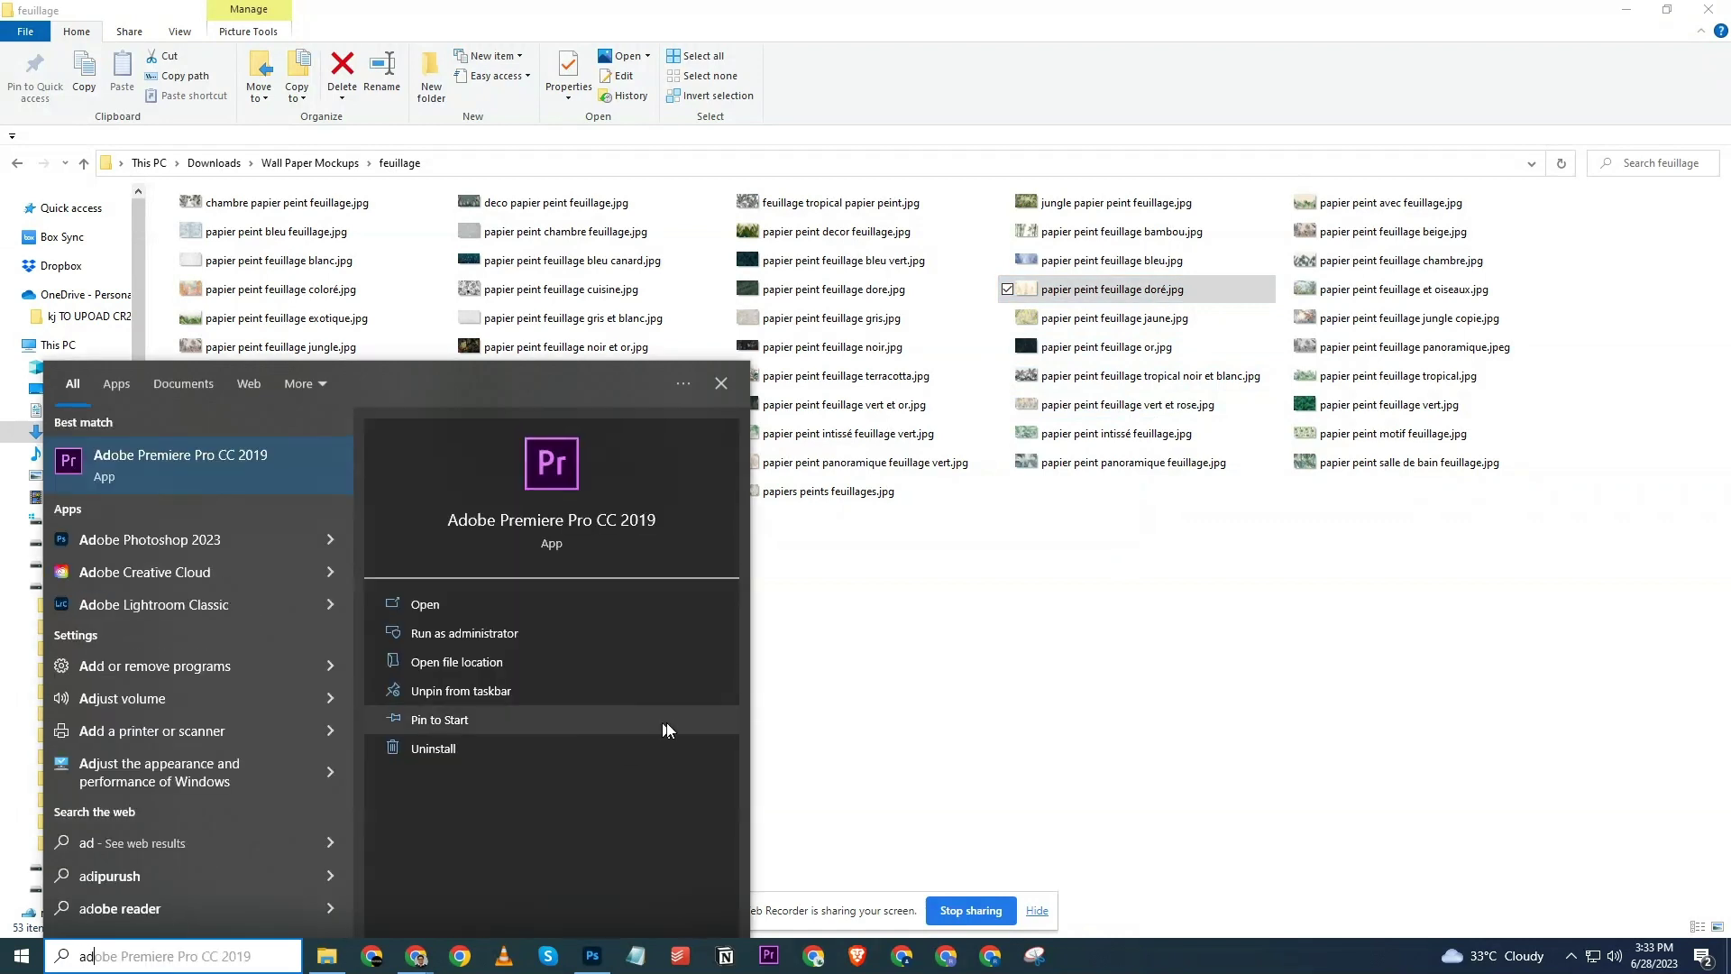
{"action": "key", "text": "BackSpace"}
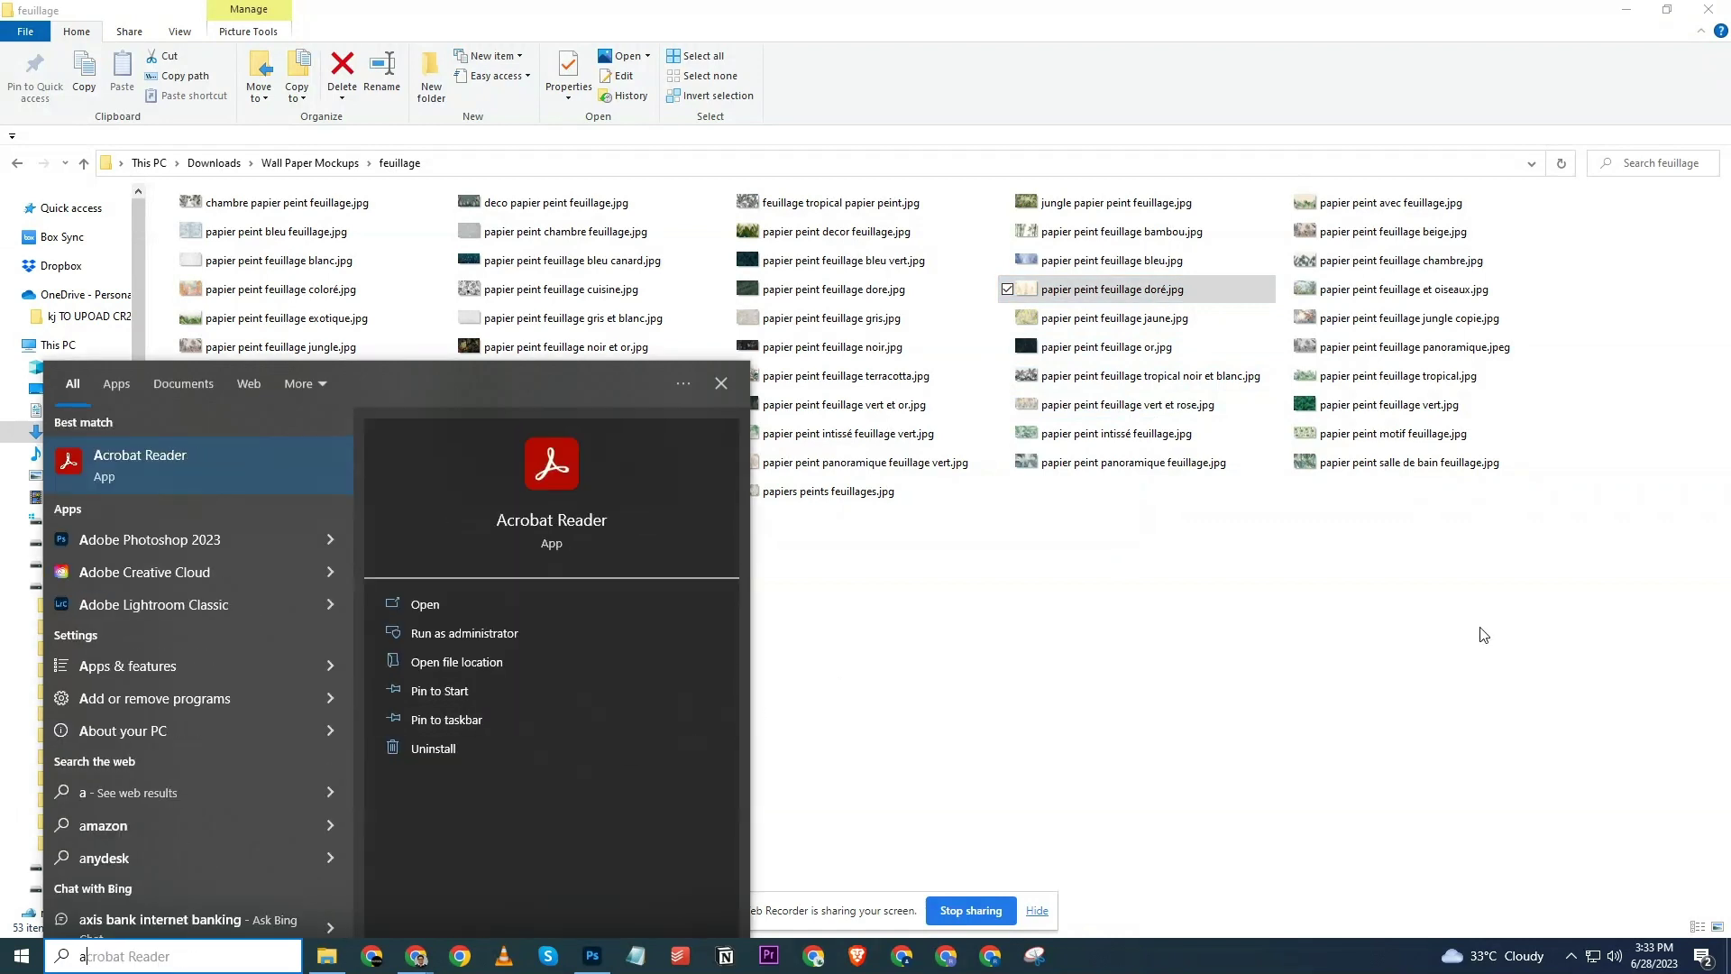
{"action": "left_click", "coordinate": [843, 688]}
Find and open Advanced Renamer, dismissing its registration prompt and new-version notice.
{"action": "left_click", "coordinate": [163, 969]}
{"action": "type", "text": "adv"}
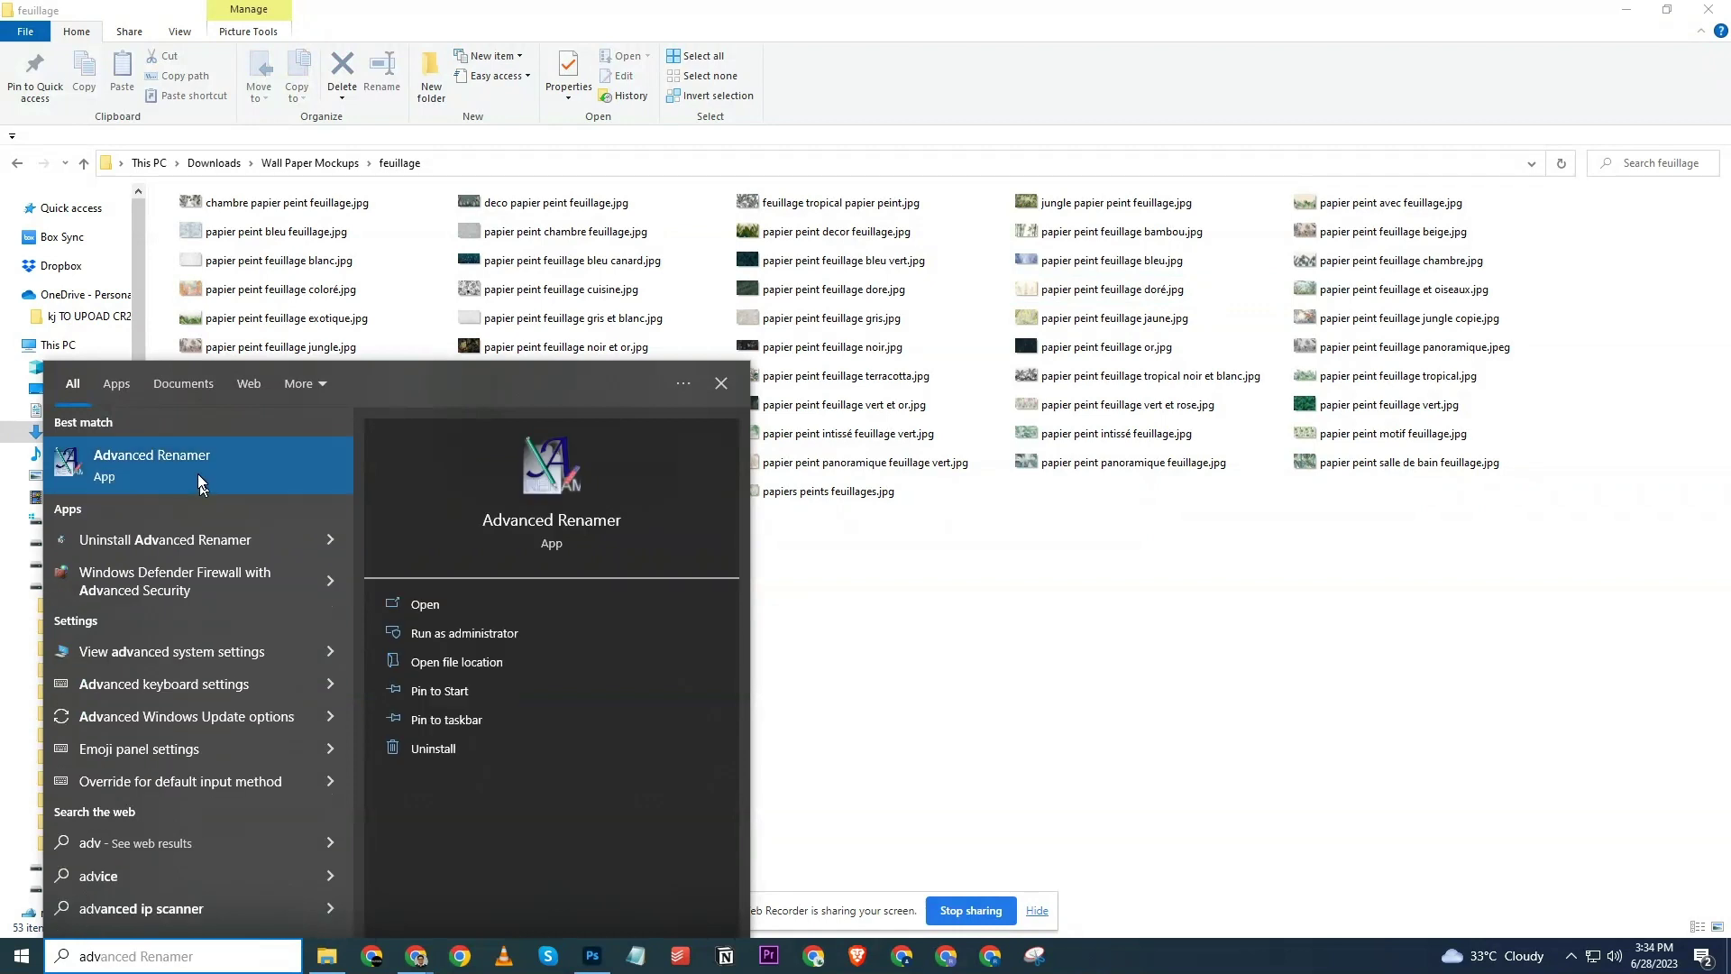
{"action": "left_click", "coordinate": [198, 477]}
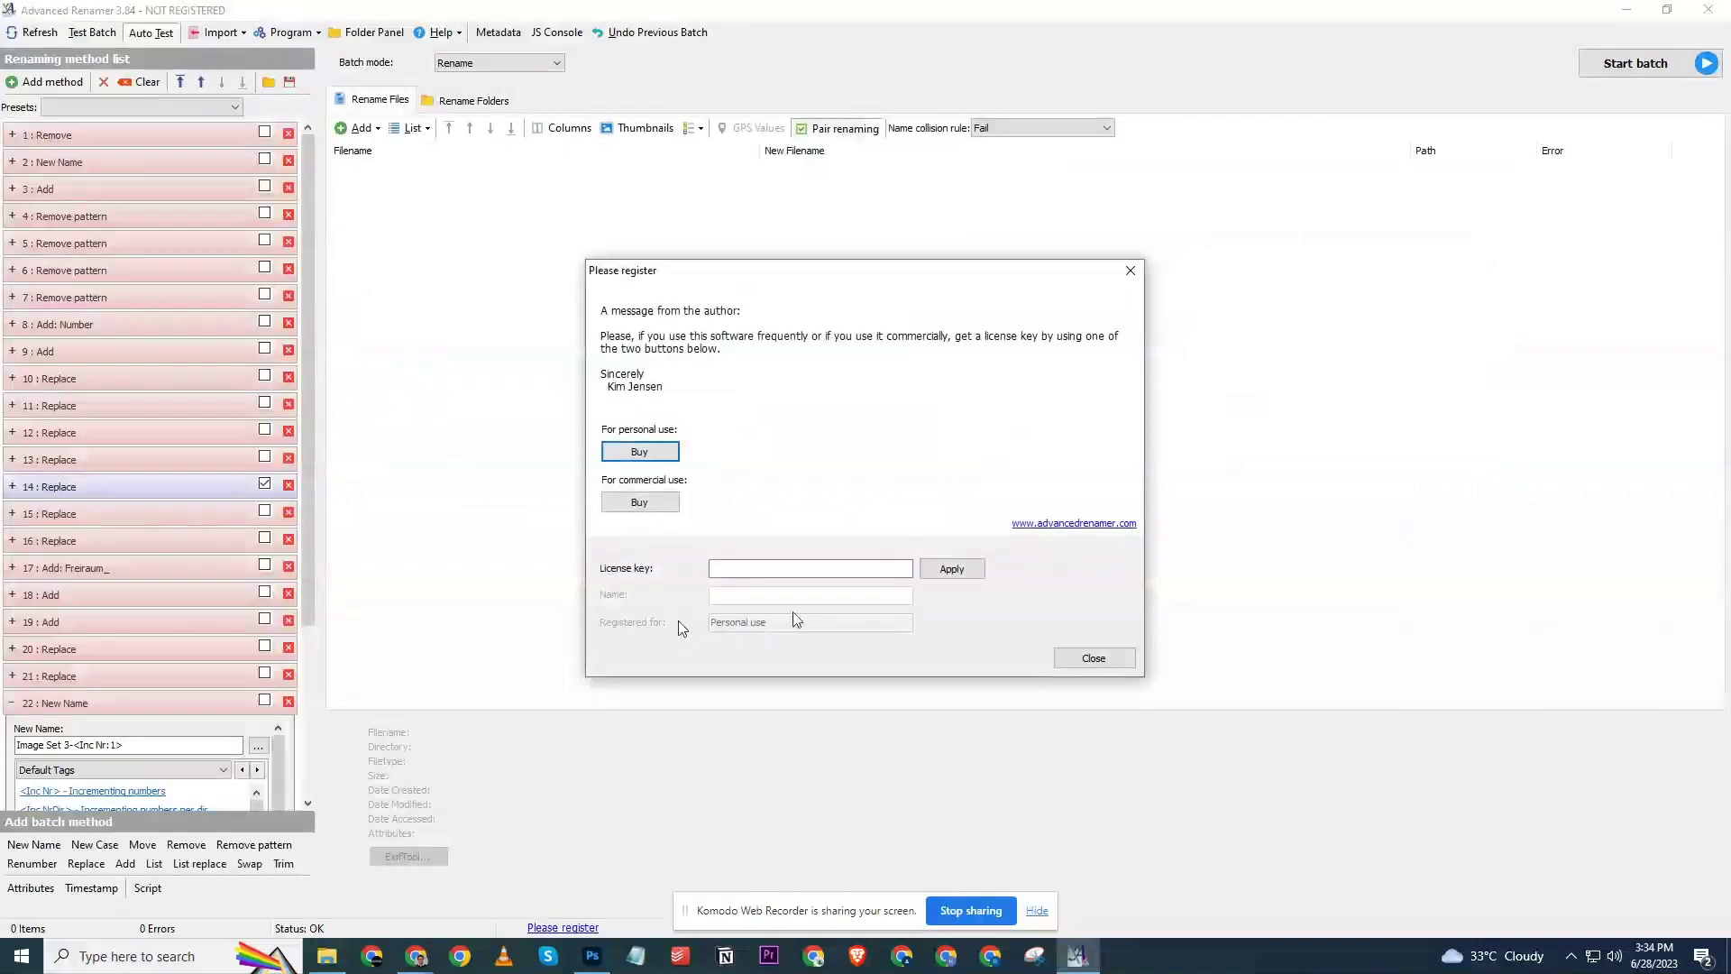
{"action": "left_click", "coordinate": [1091, 657]}
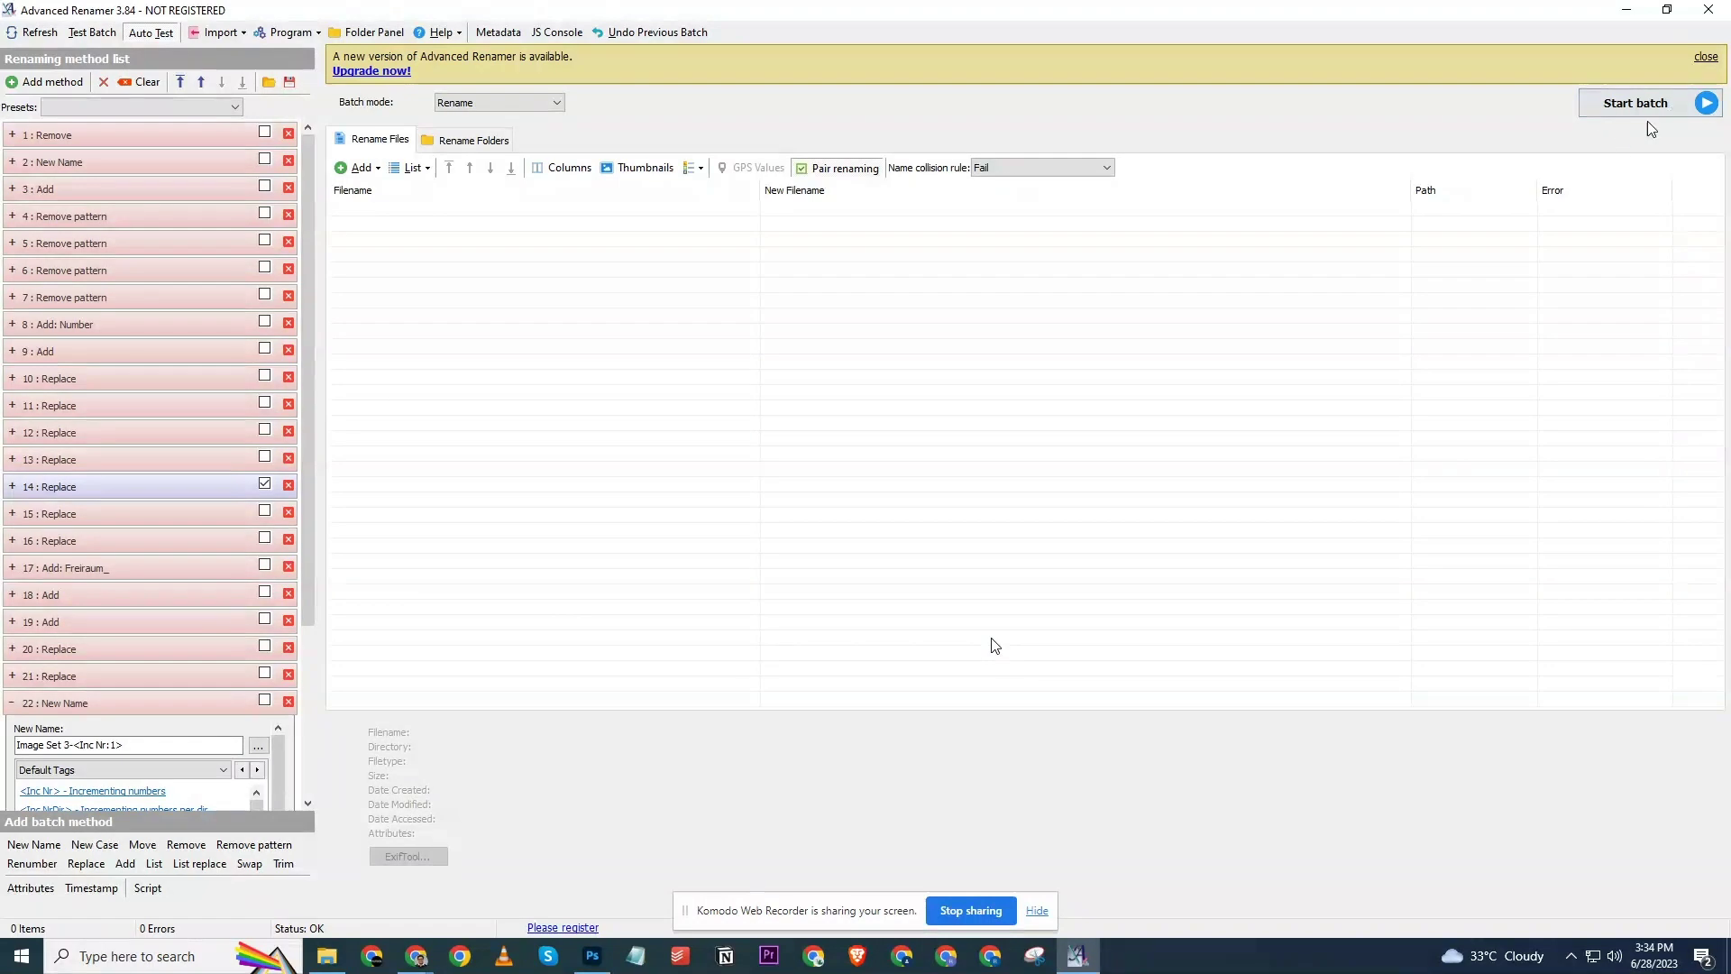
{"action": "left_click", "coordinate": [1705, 57]}
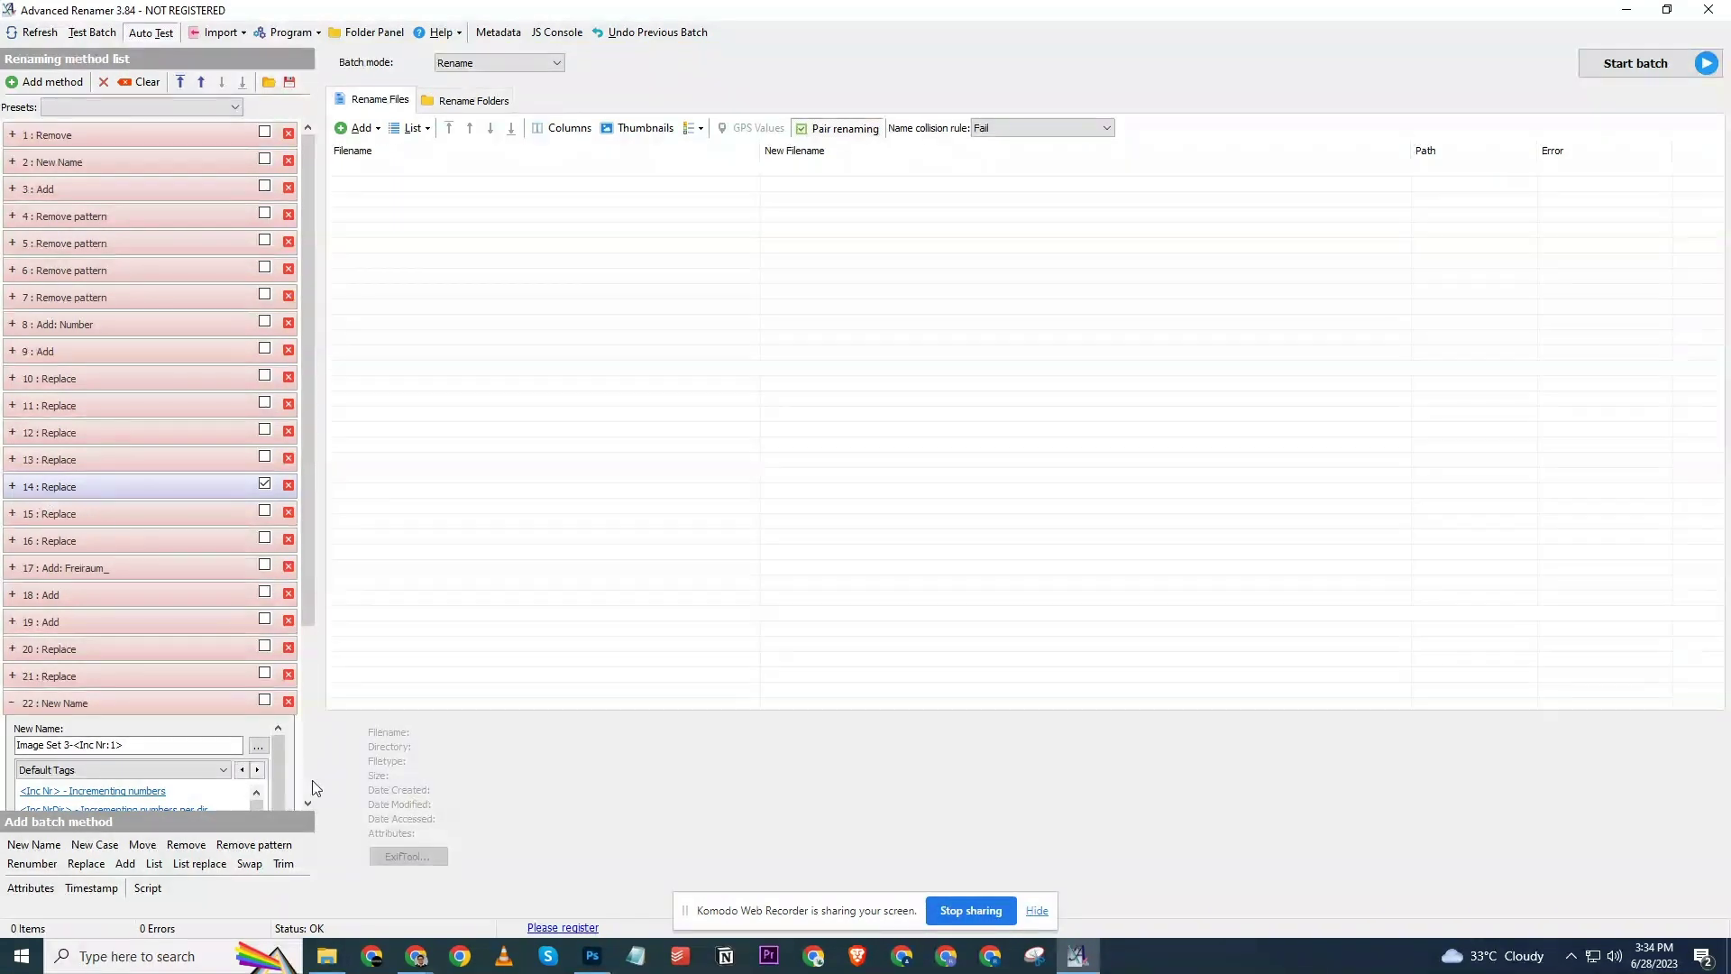
Add all image files from the feuillage folder in File Explorer to Advanced Renamer's file list.
{"action": "left_click", "coordinate": [326, 955]}
{"action": "key", "text": "ctrl+a"}
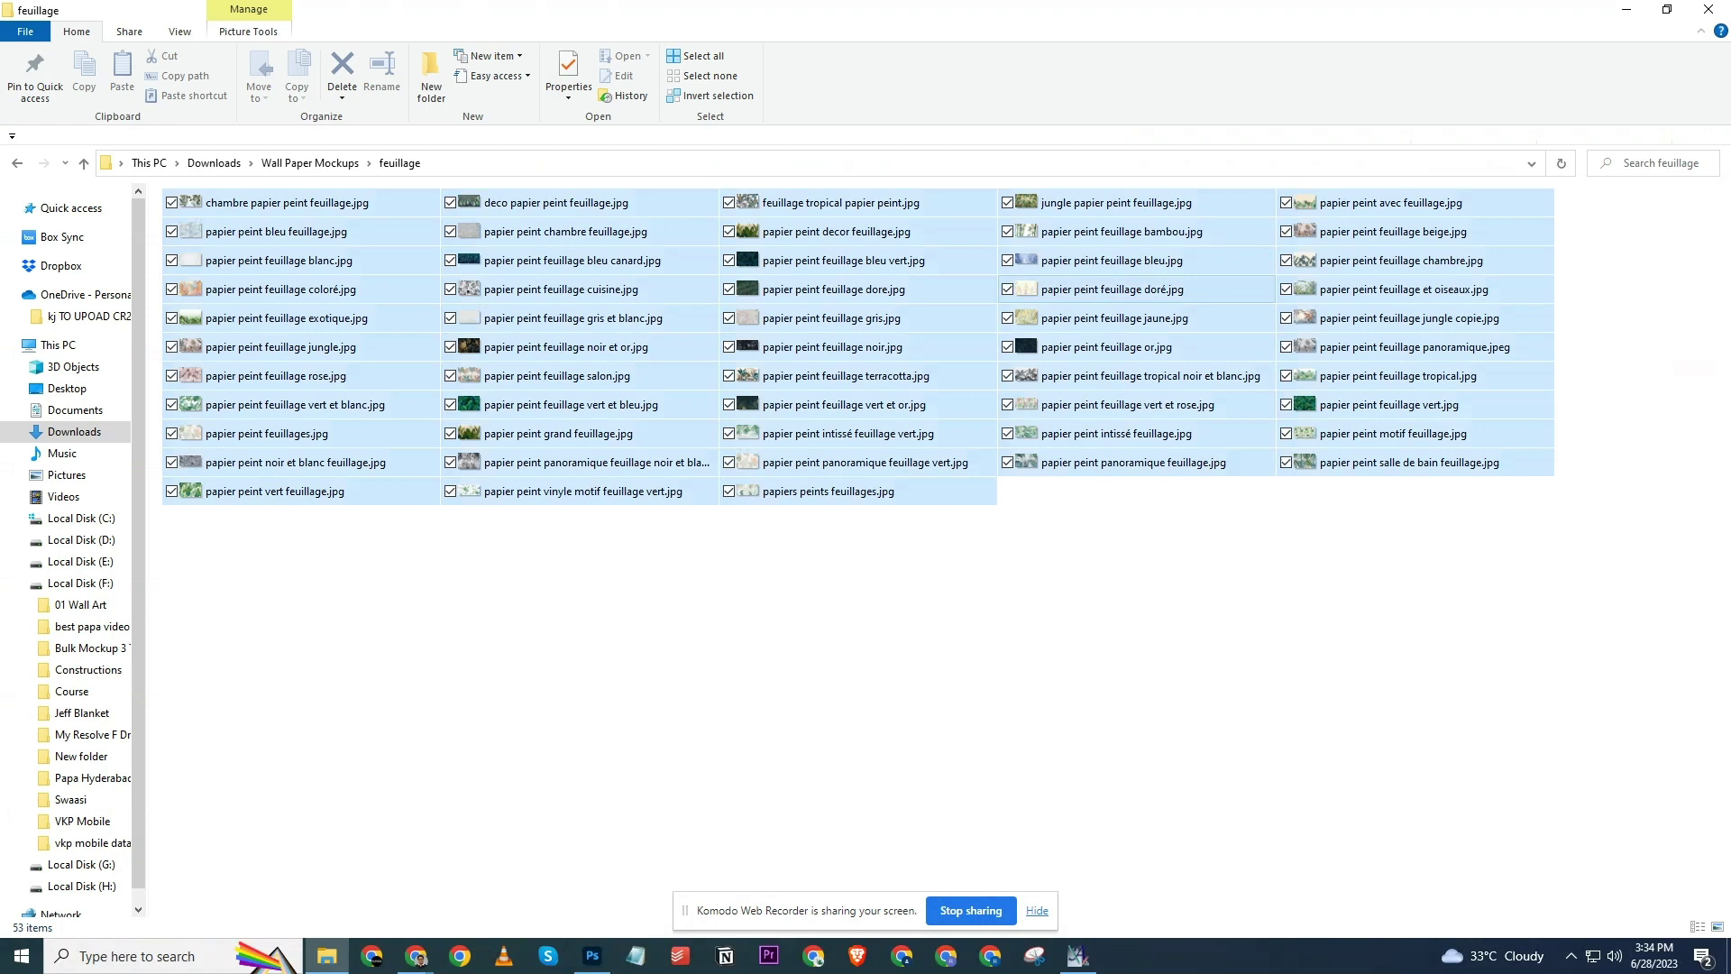
{"action": "left_click_drag", "start_coordinate": [261, 217], "coordinate": [579, 388]}
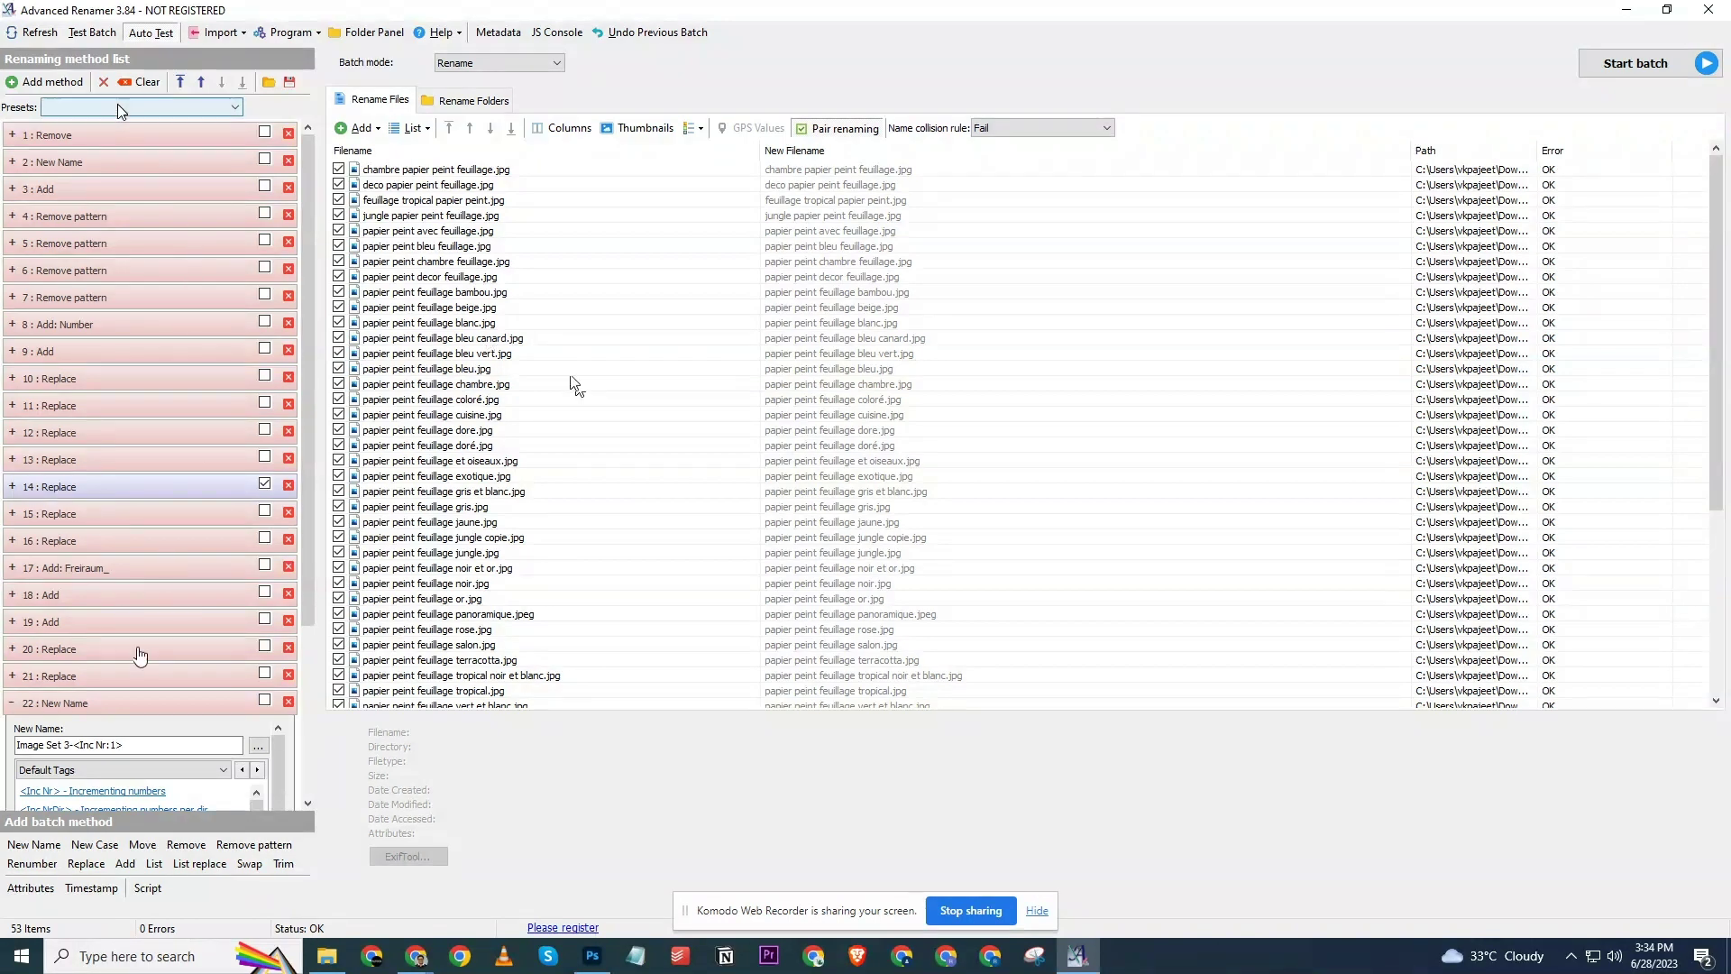
{"action": "left_click", "coordinate": [53, 82]}
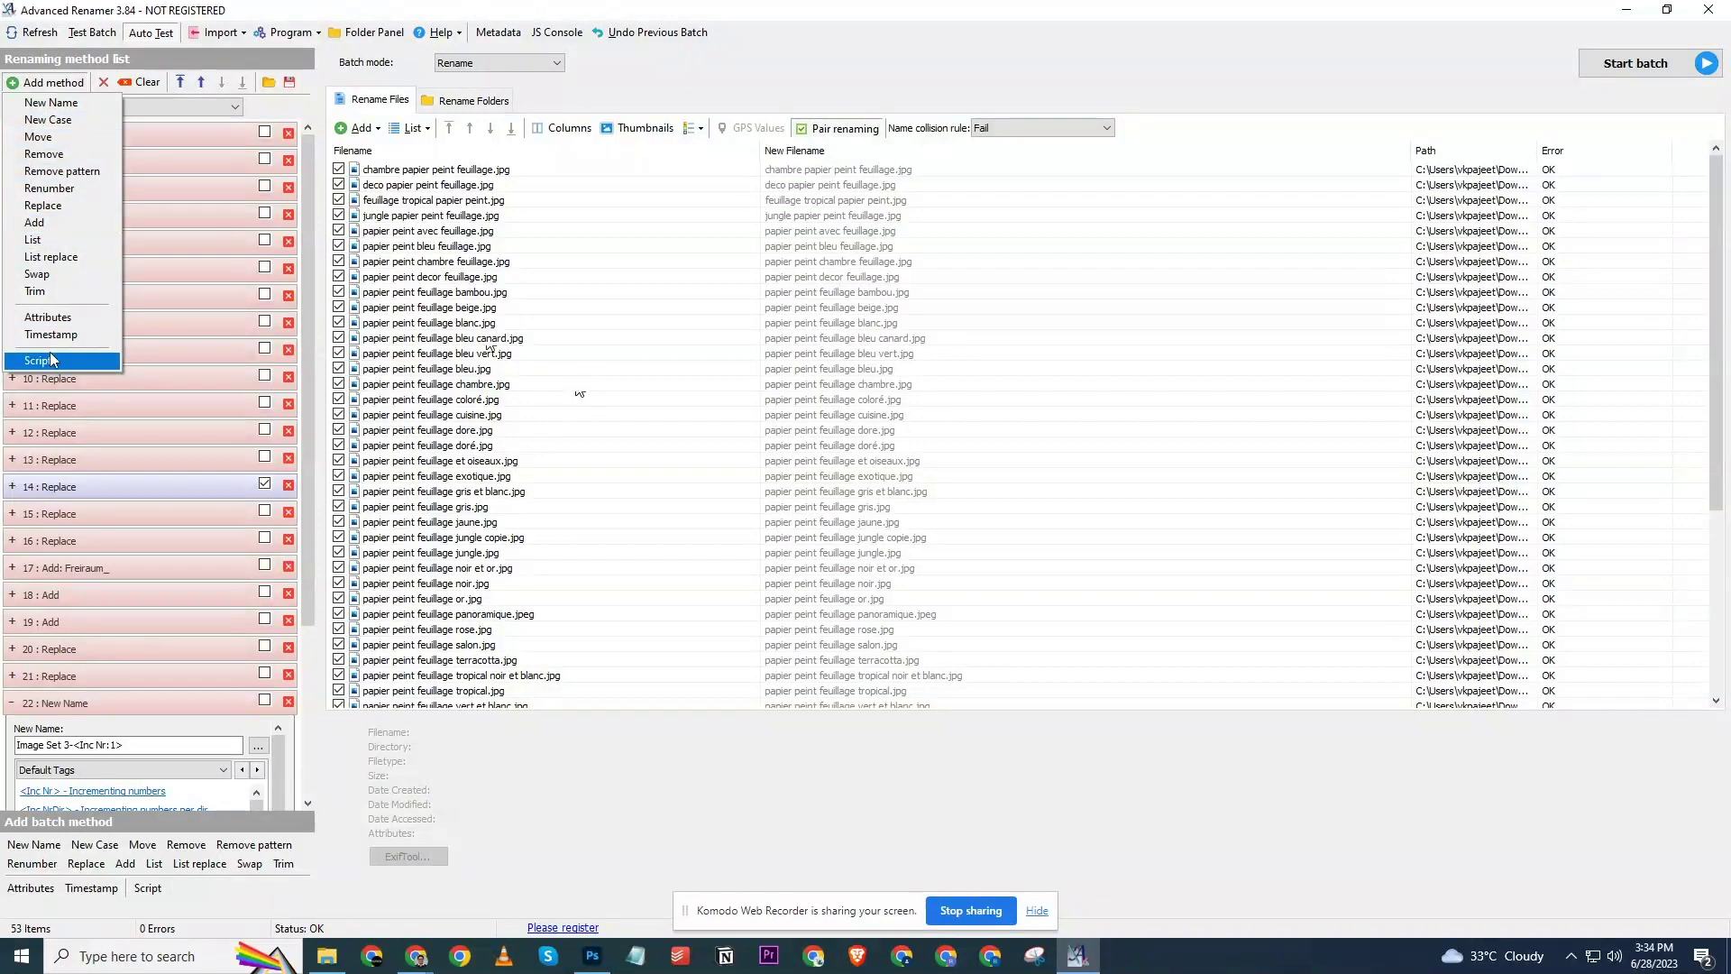
{"action": "left_click", "coordinate": [45, 154]}
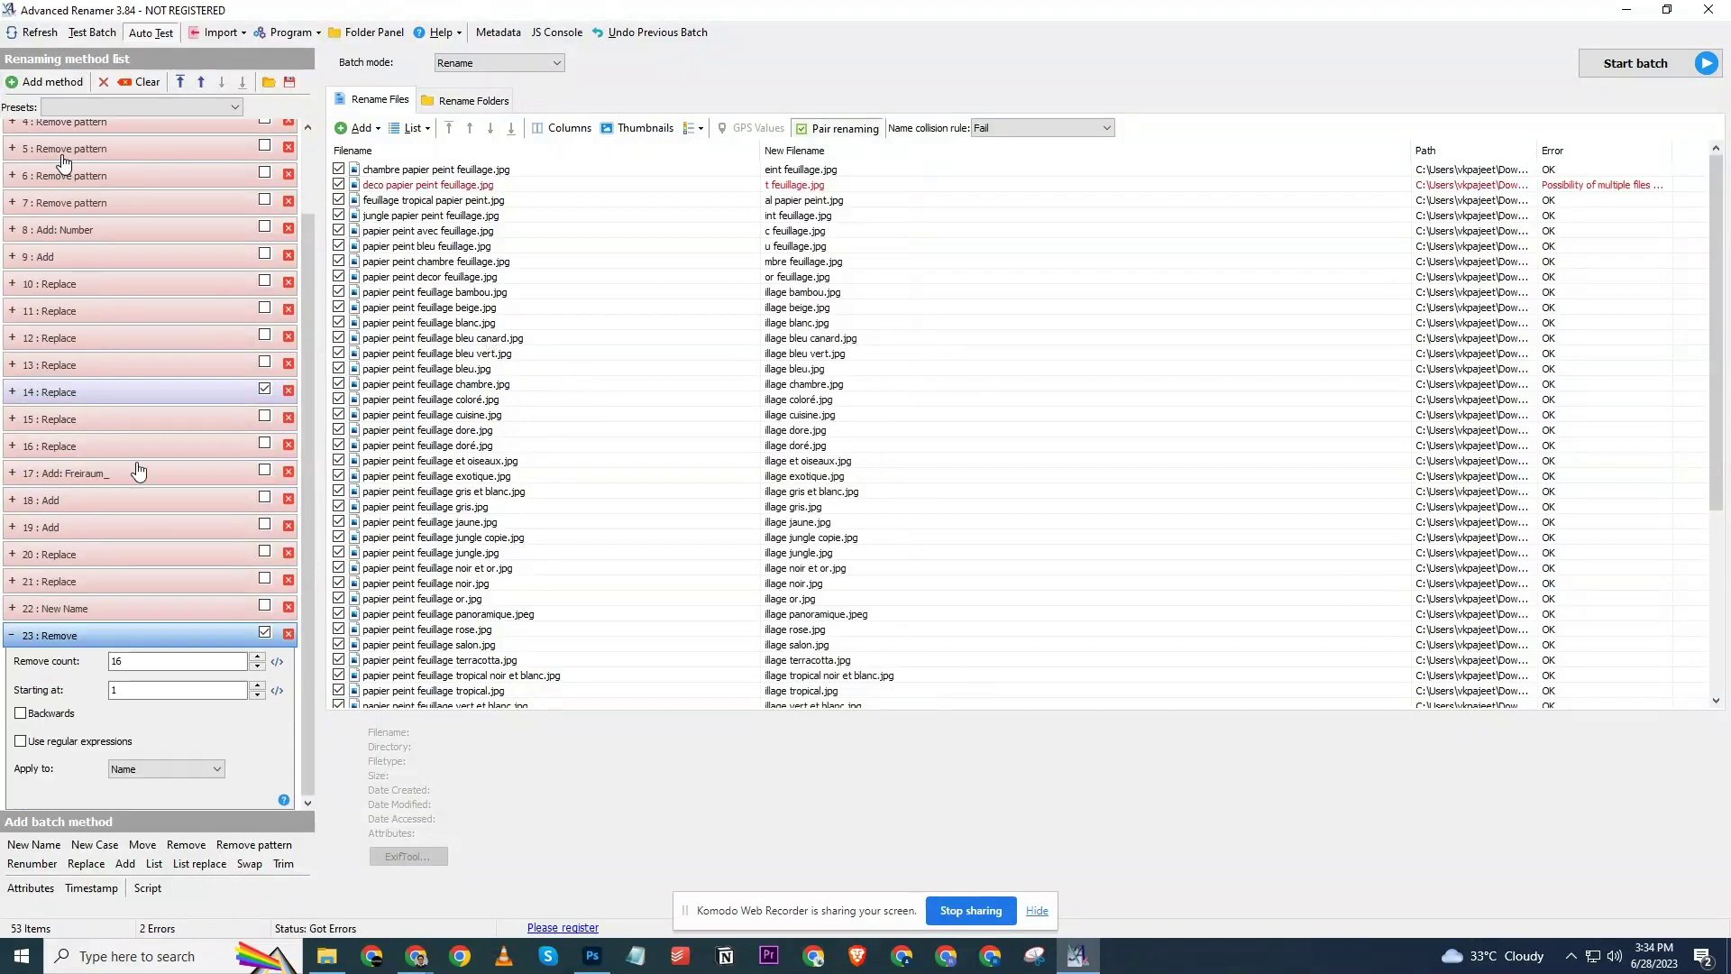
{"action": "left_click", "coordinate": [276, 662]}
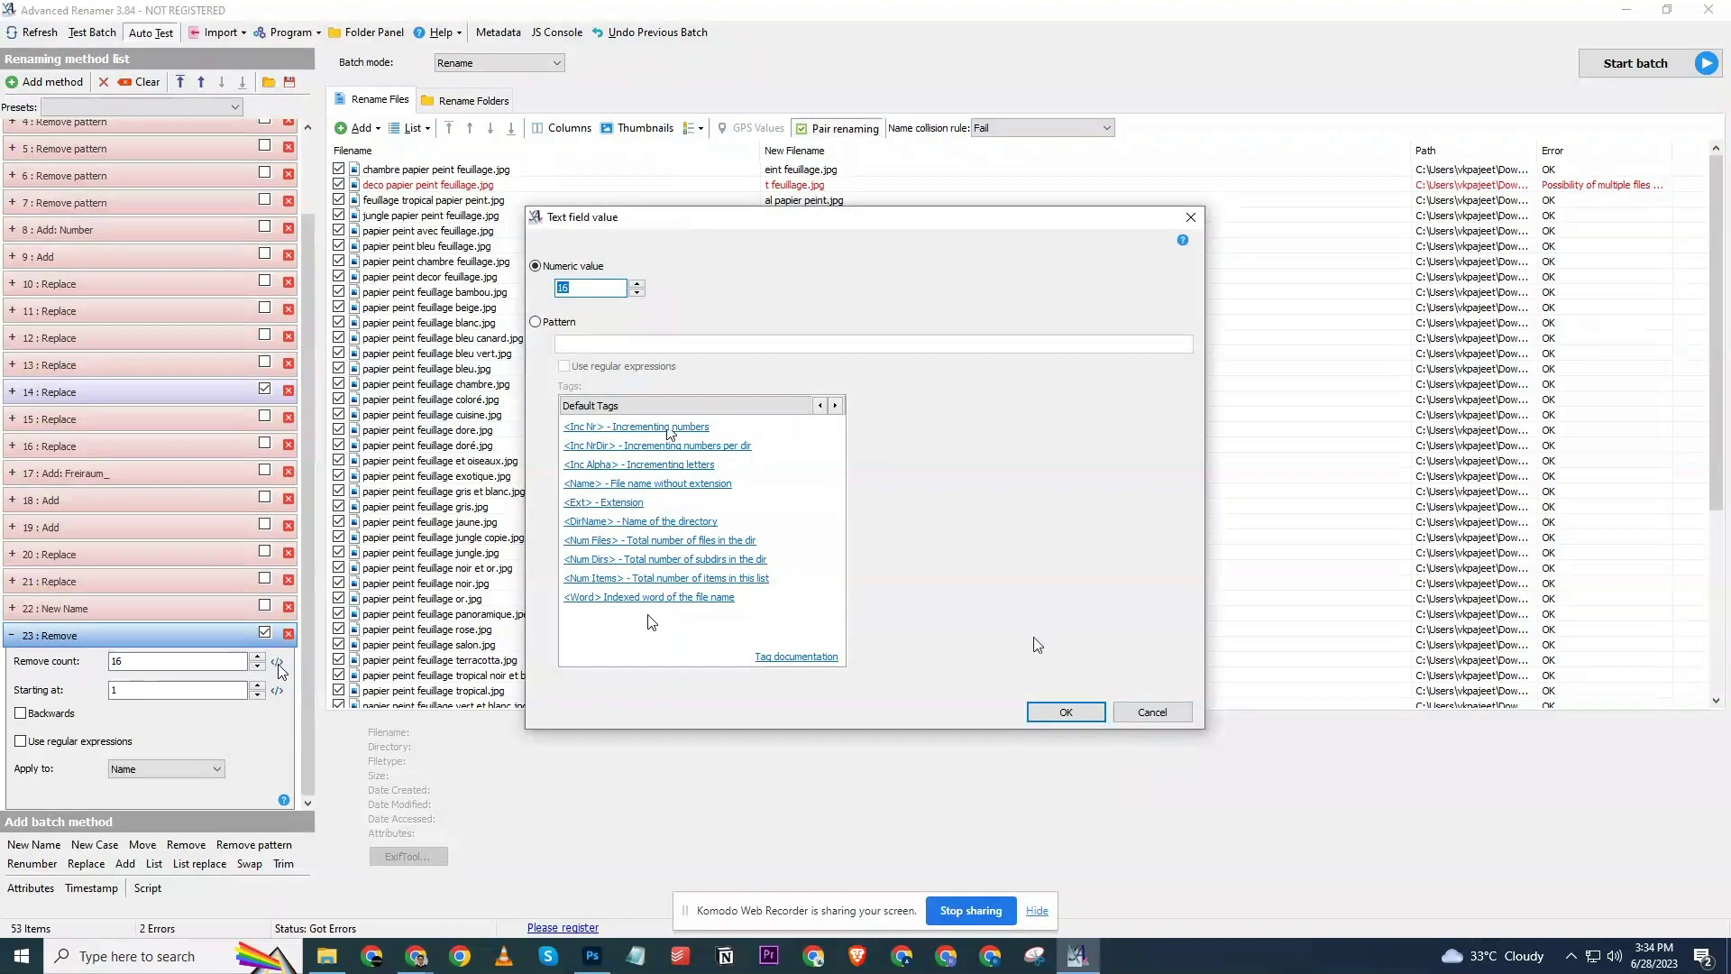
{"action": "left_click", "coordinate": [1152, 714]}
{"action": "left_click", "coordinate": [267, 632]}
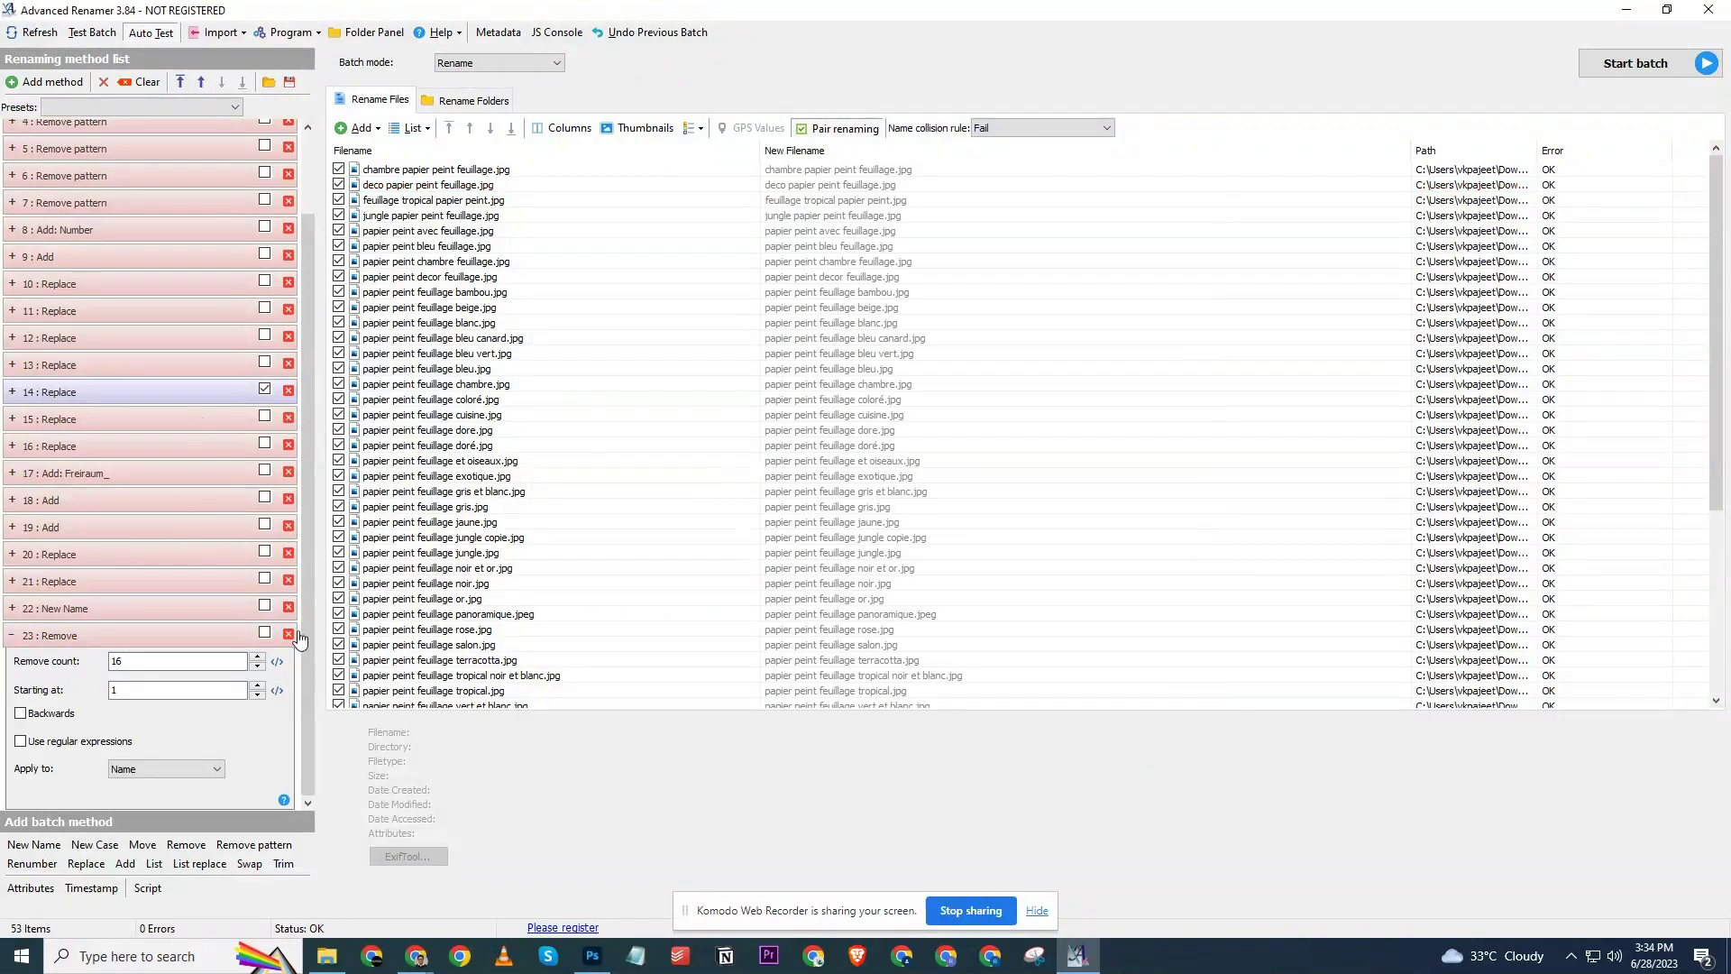
{"action": "left_click", "coordinate": [289, 634]}
Delete all the existing renaming methods one by one, from the New Name method at number 22 up to the first Remove method.
{"action": "left_click", "coordinate": [304, 701]}
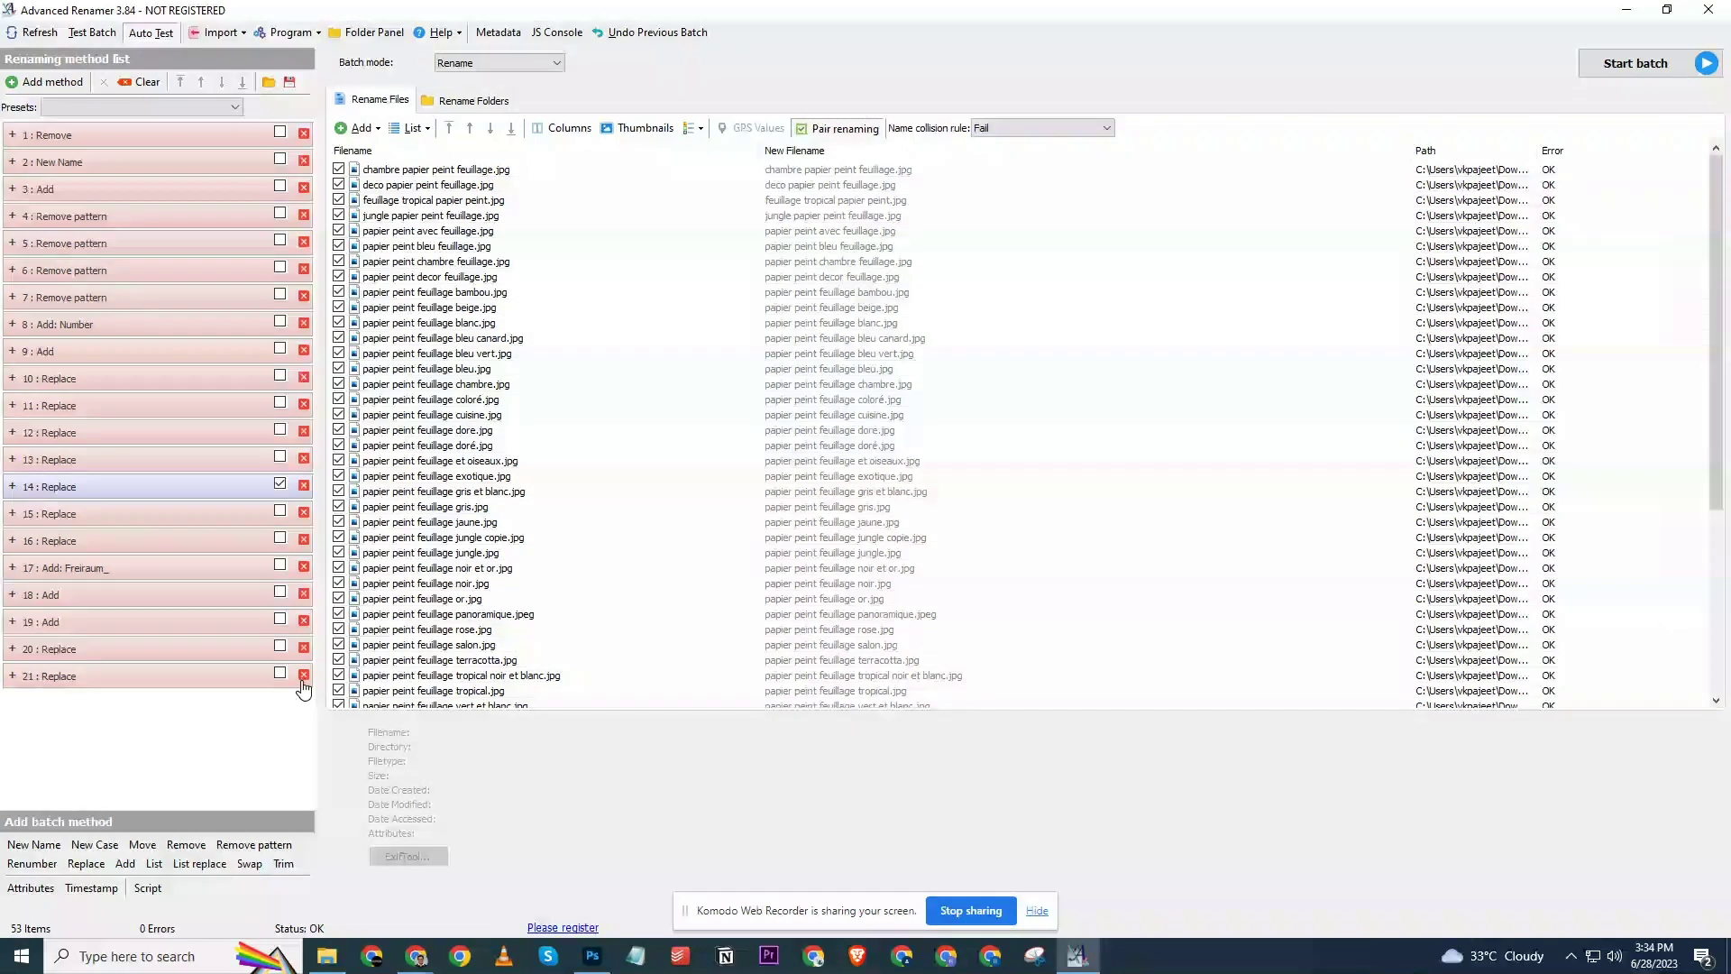
{"action": "left_click", "coordinate": [303, 674]}
{"action": "left_click", "coordinate": [303, 648]}
{"action": "left_click", "coordinate": [304, 620]}
{"action": "left_click", "coordinate": [304, 593]}
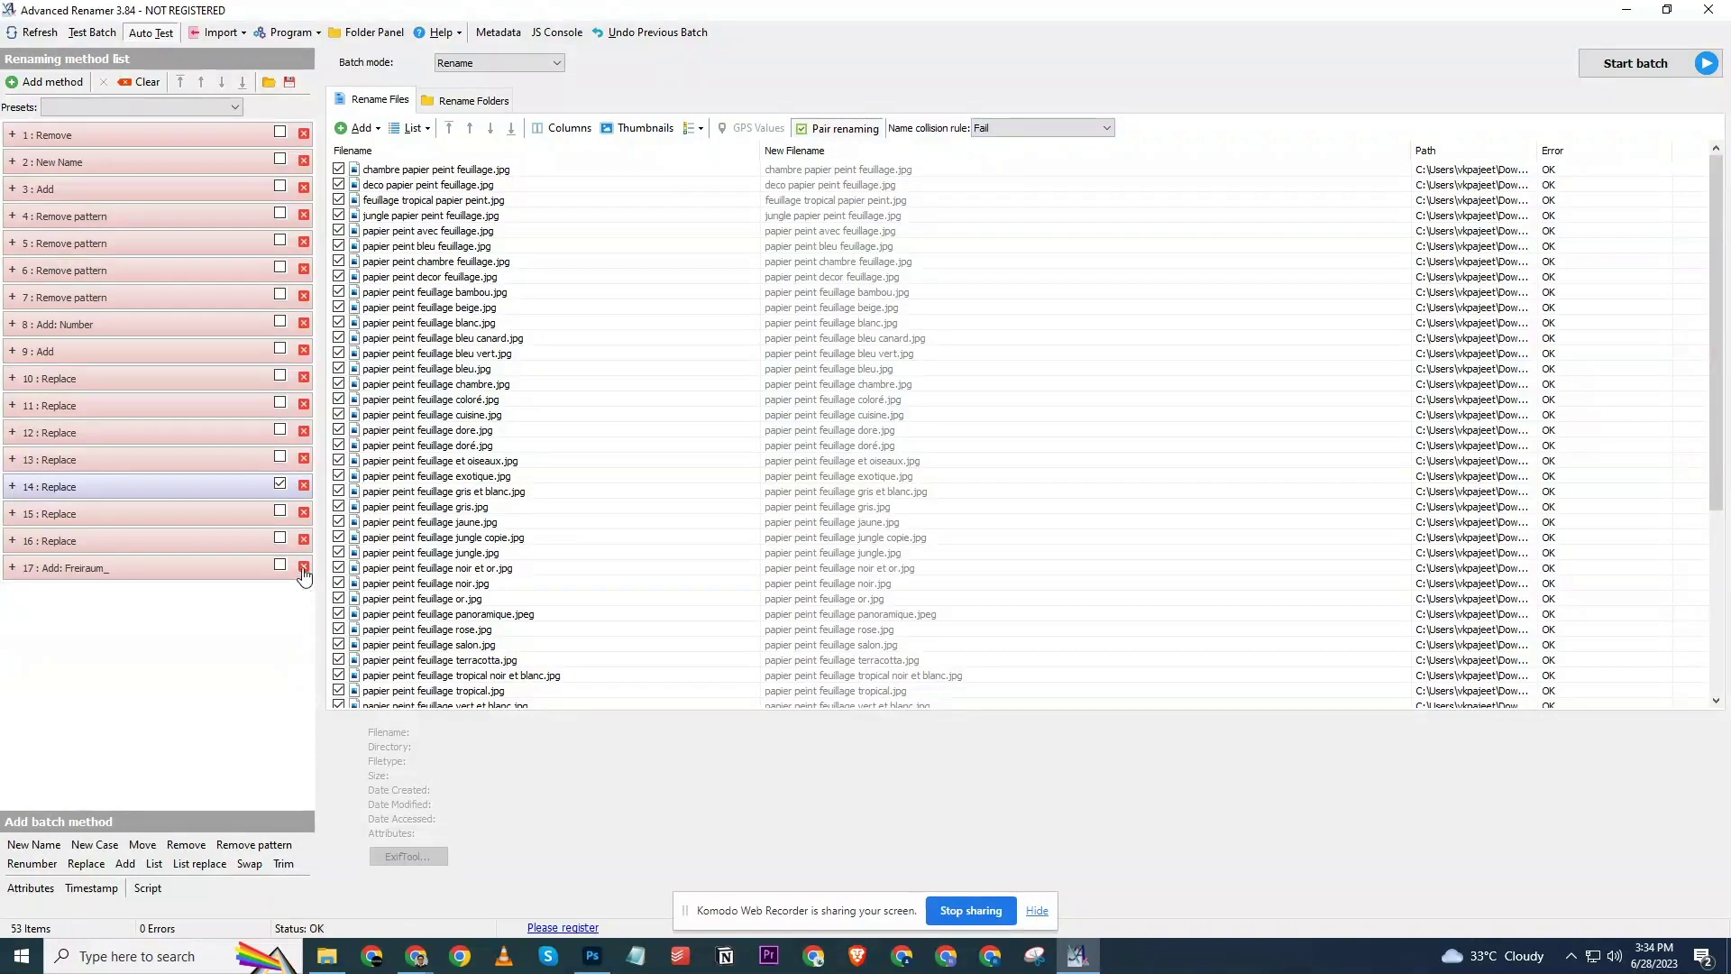
{"action": "left_click", "coordinate": [304, 567]}
{"action": "left_click", "coordinate": [304, 539]}
{"action": "left_click", "coordinate": [304, 513]}
{"action": "left_click", "coordinate": [304, 486]}
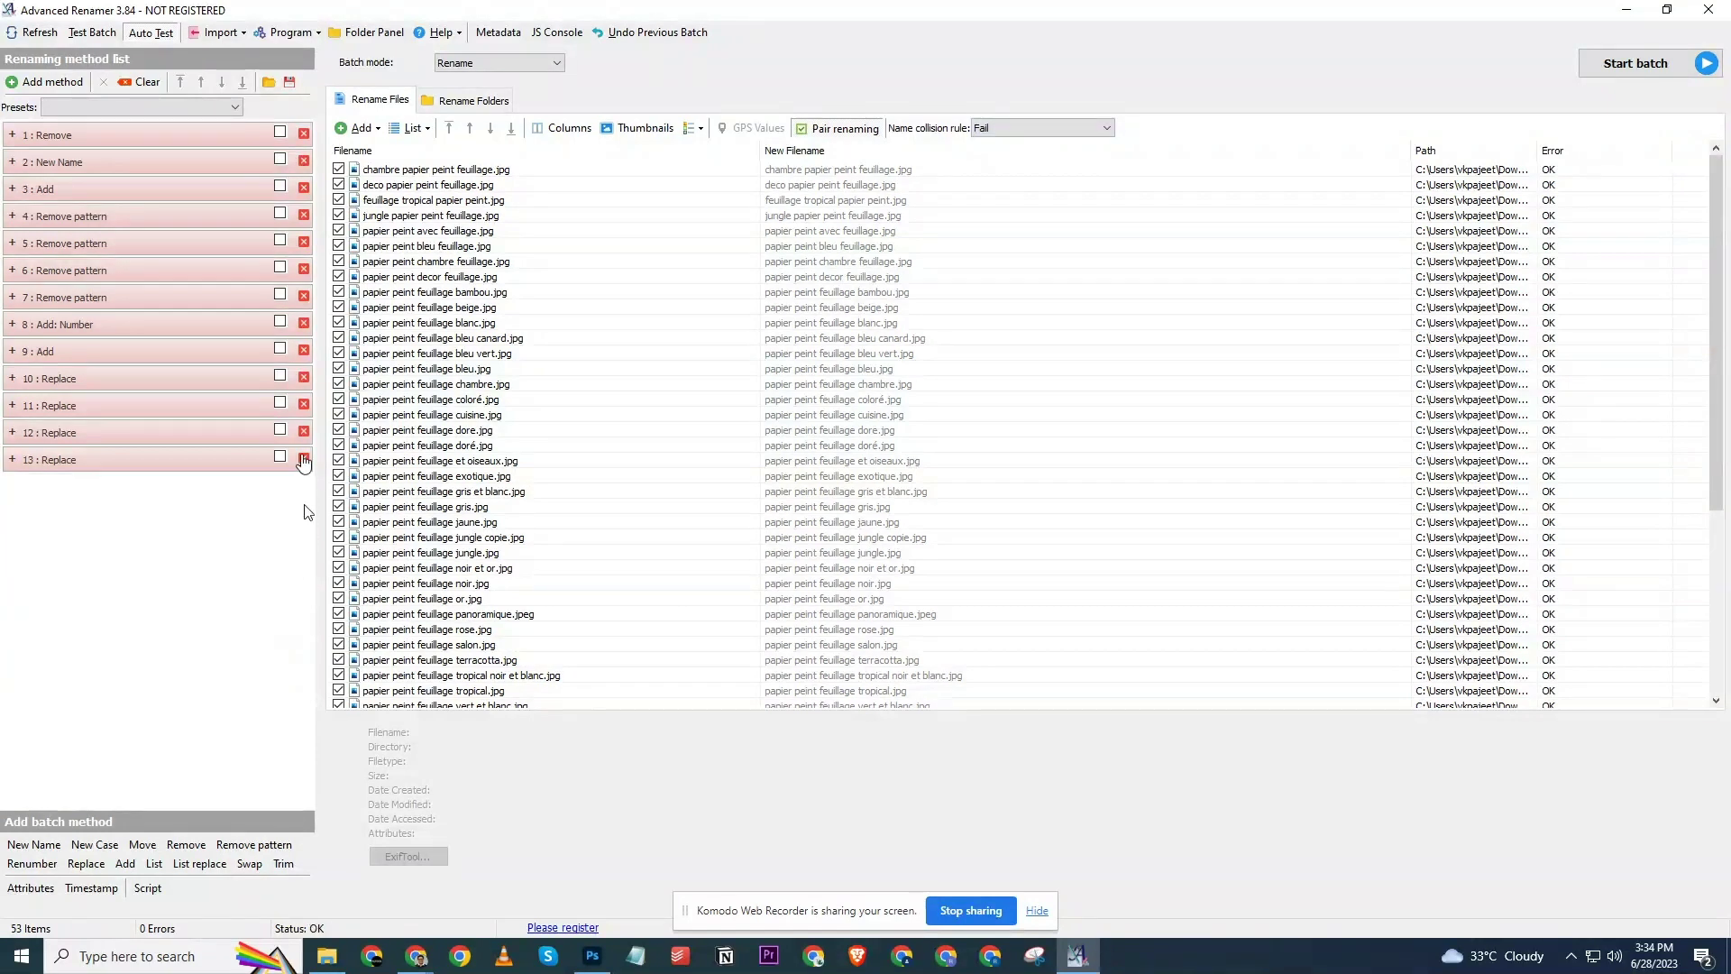
{"action": "left_click", "coordinate": [304, 459]}
{"action": "left_click", "coordinate": [303, 431]}
{"action": "left_click", "coordinate": [304, 404]}
{"action": "left_click", "coordinate": [304, 377]}
{"action": "left_click", "coordinate": [304, 351]}
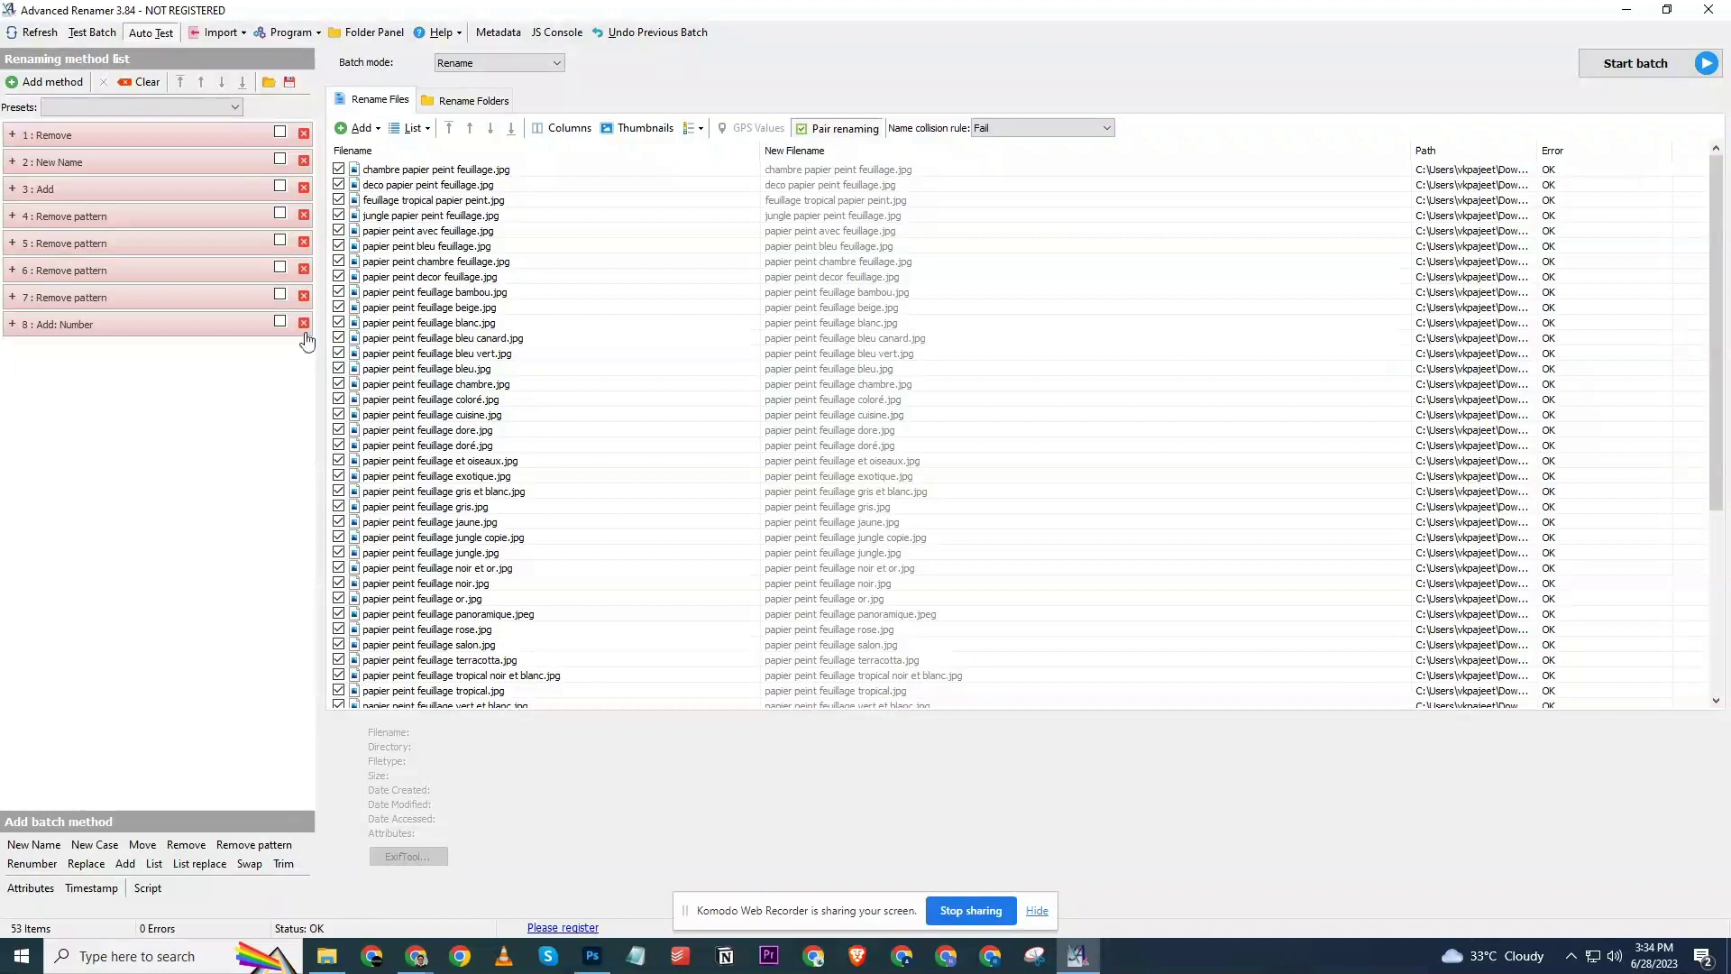
{"action": "left_click", "coordinate": [304, 324]}
{"action": "left_click", "coordinate": [304, 297]}
{"action": "left_click", "coordinate": [303, 269]}
{"action": "left_click", "coordinate": [304, 242]}
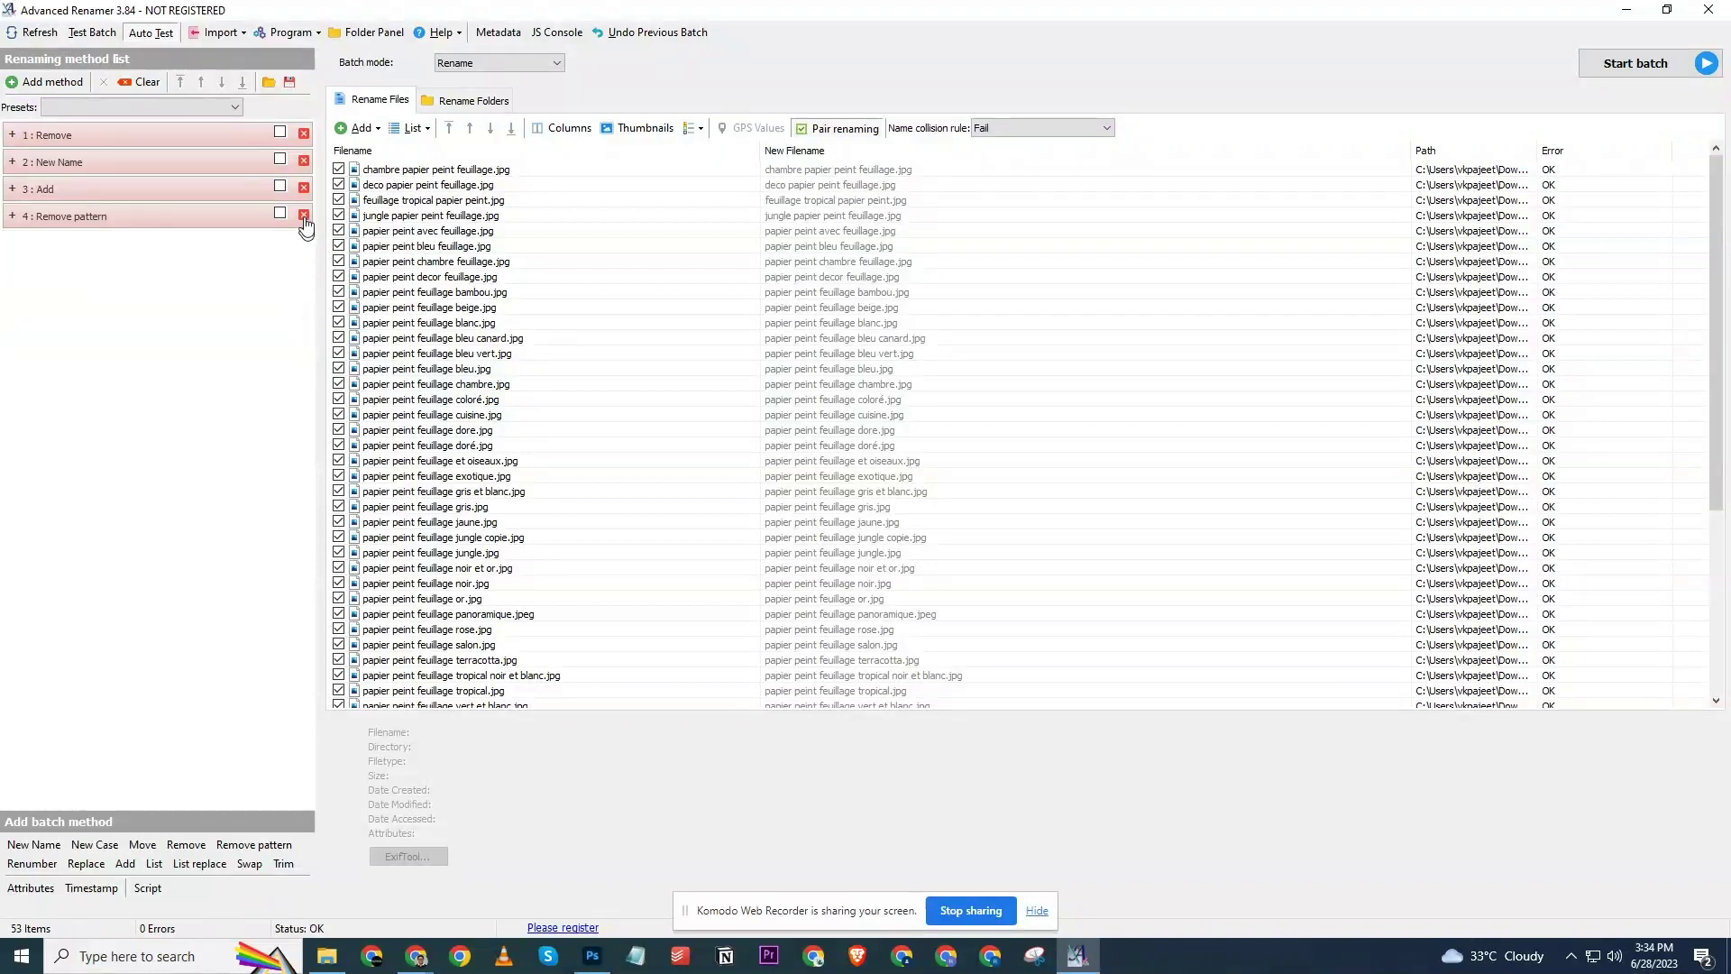
{"action": "left_click", "coordinate": [303, 215]}
{"action": "left_click", "coordinate": [304, 187]}
{"action": "left_click", "coordinate": [303, 160]}
{"action": "left_click", "coordinate": [303, 133]}
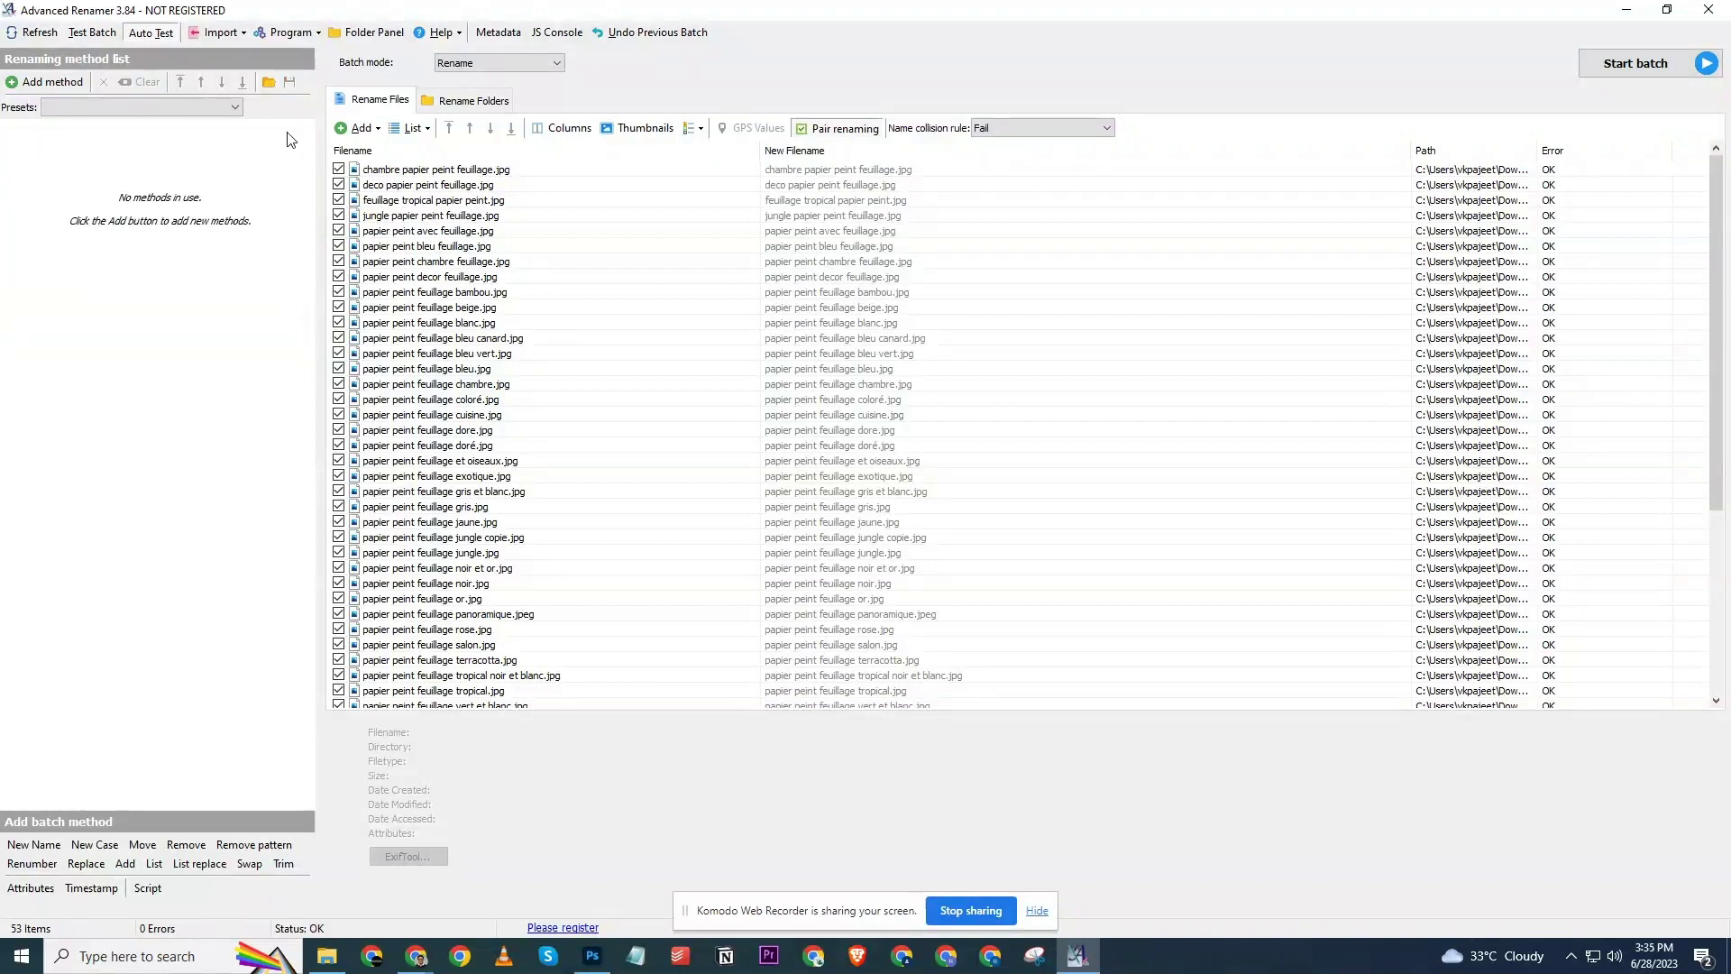
Add a Replace method to the empty renaming method list and prepare to overwrite its text to be replaced.
{"action": "left_click", "coordinate": [54, 82]}
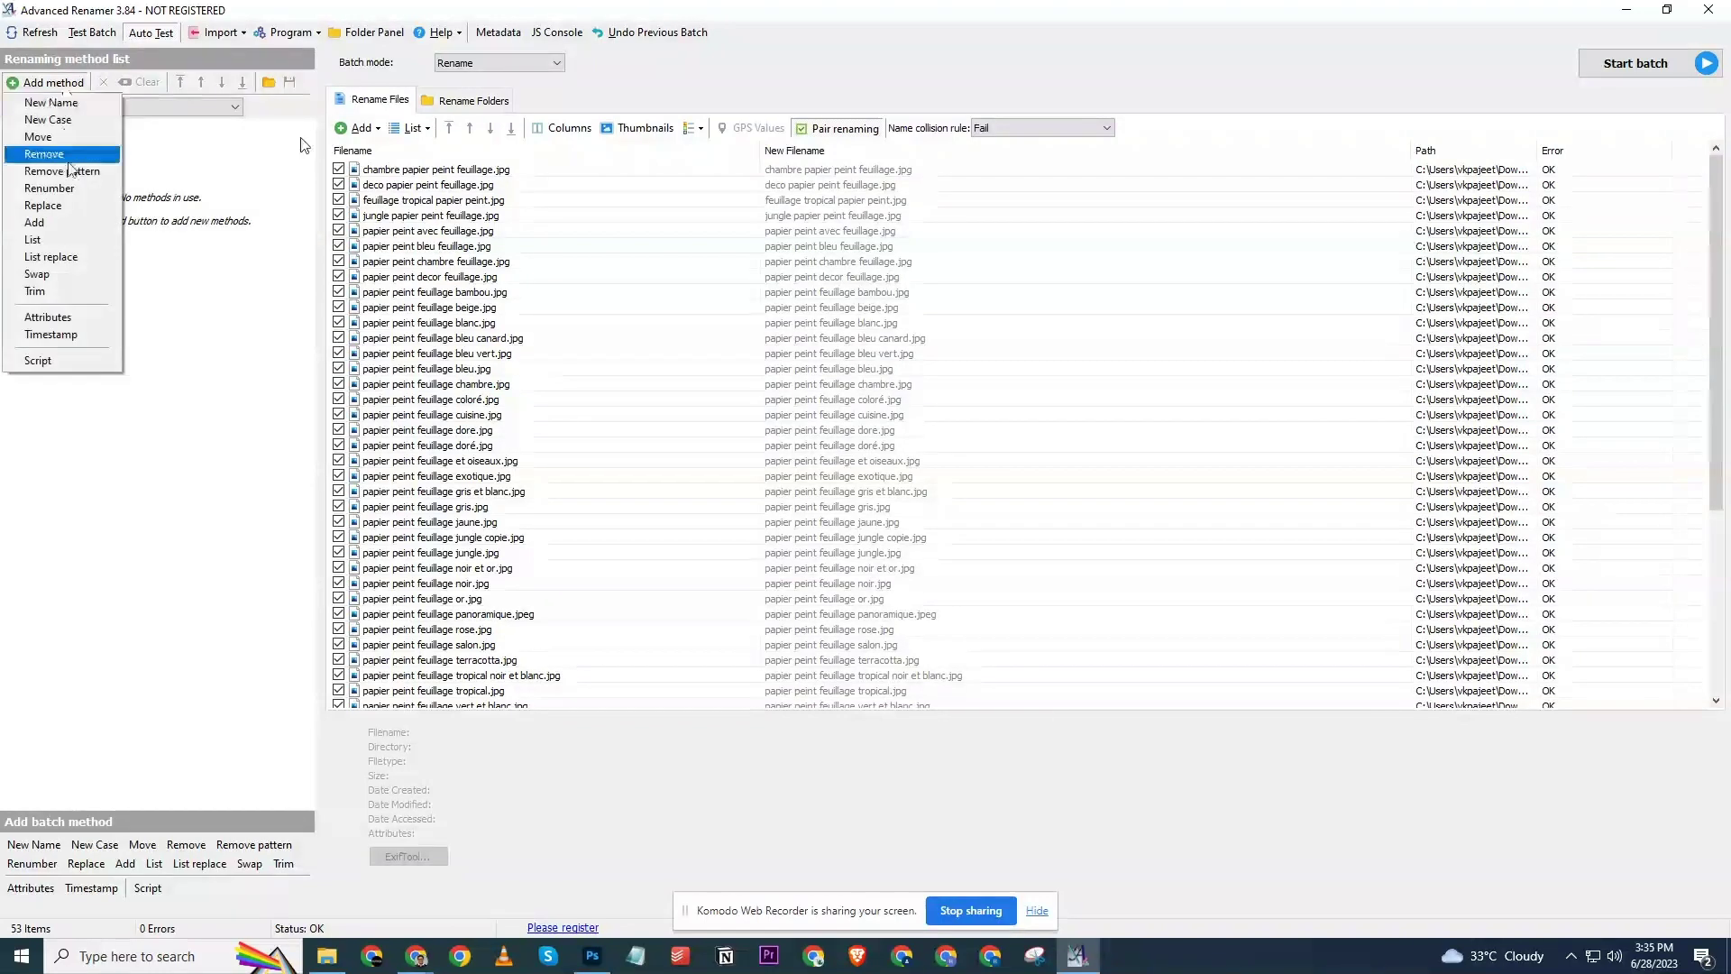
{"action": "left_click", "coordinate": [54, 205]}
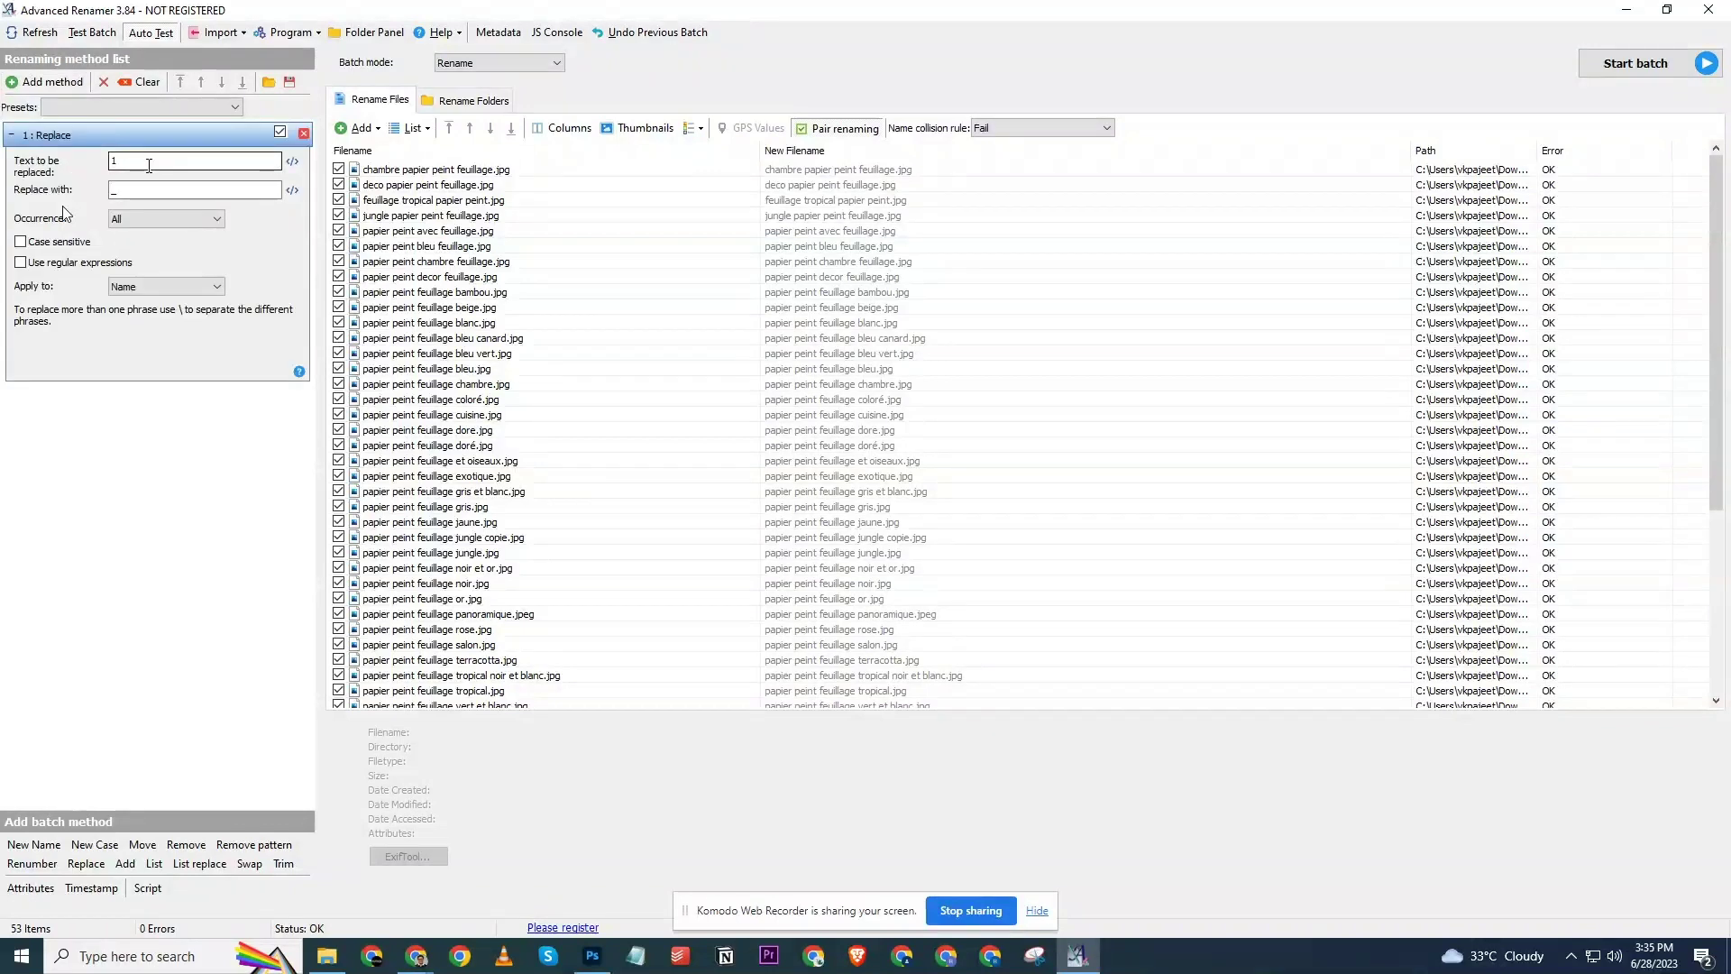
{"action": "left_click_drag", "start_coordinate": [146, 162], "coordinate": [69, 160]}
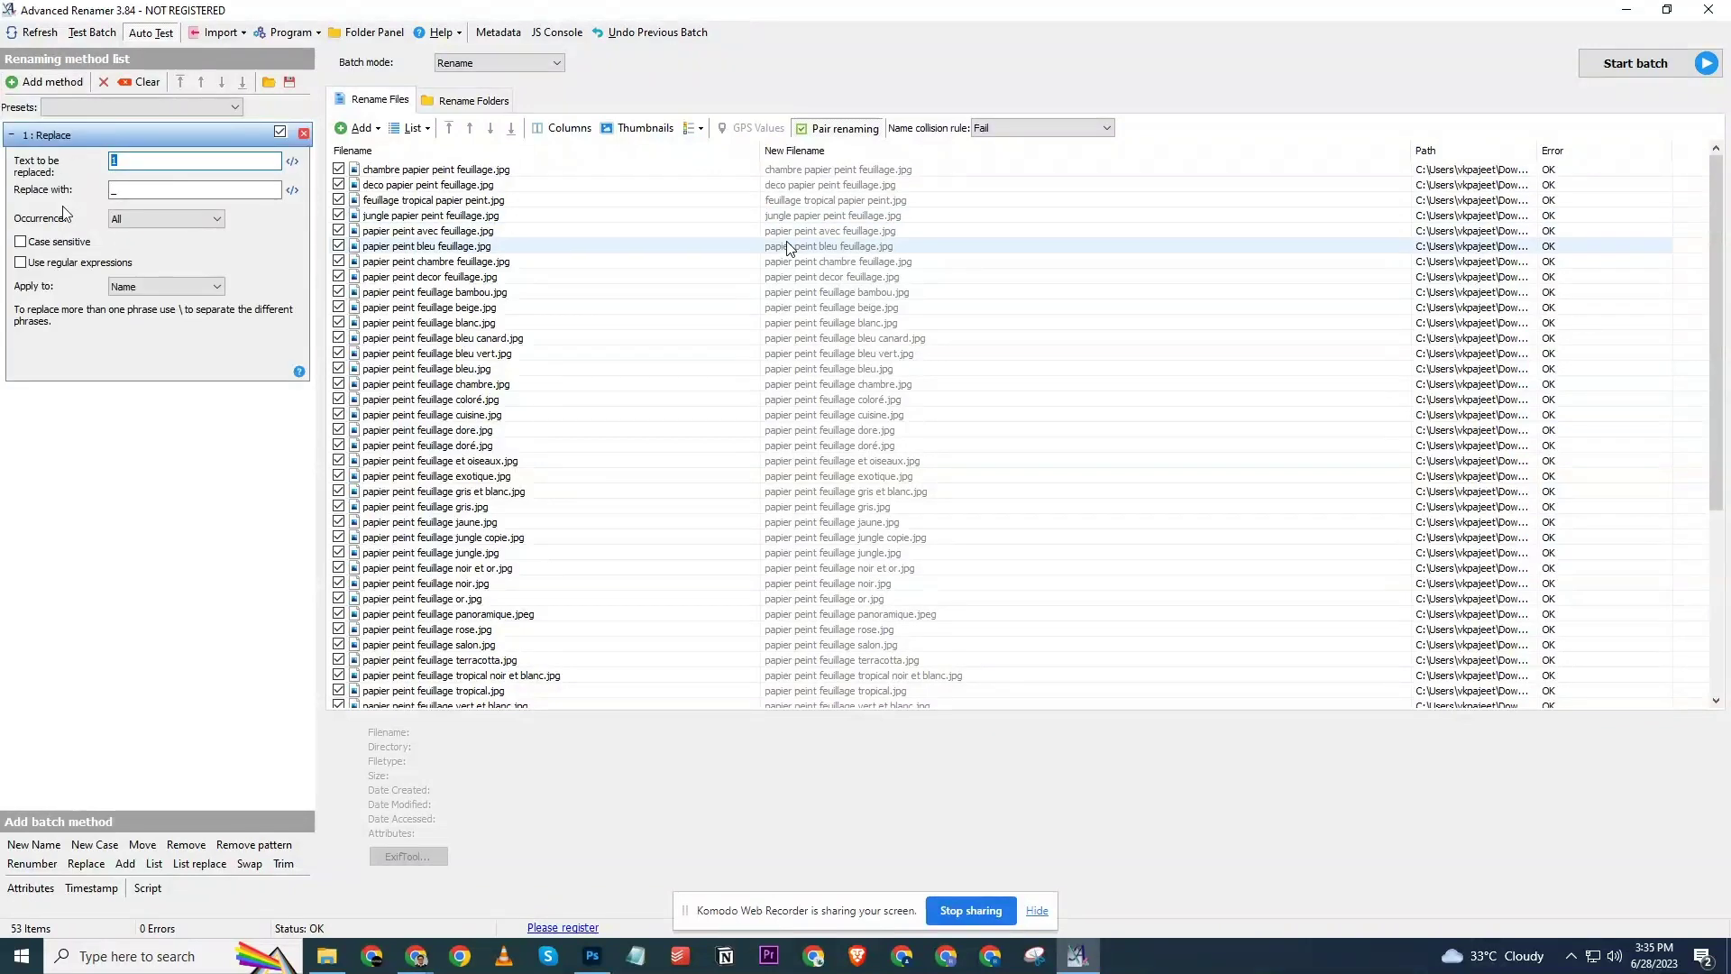
In File Explorer, copy the é character from the file name papier peint intissé feuillage.jpg without renaming the file.
{"action": "left_click", "coordinate": [326, 956]}
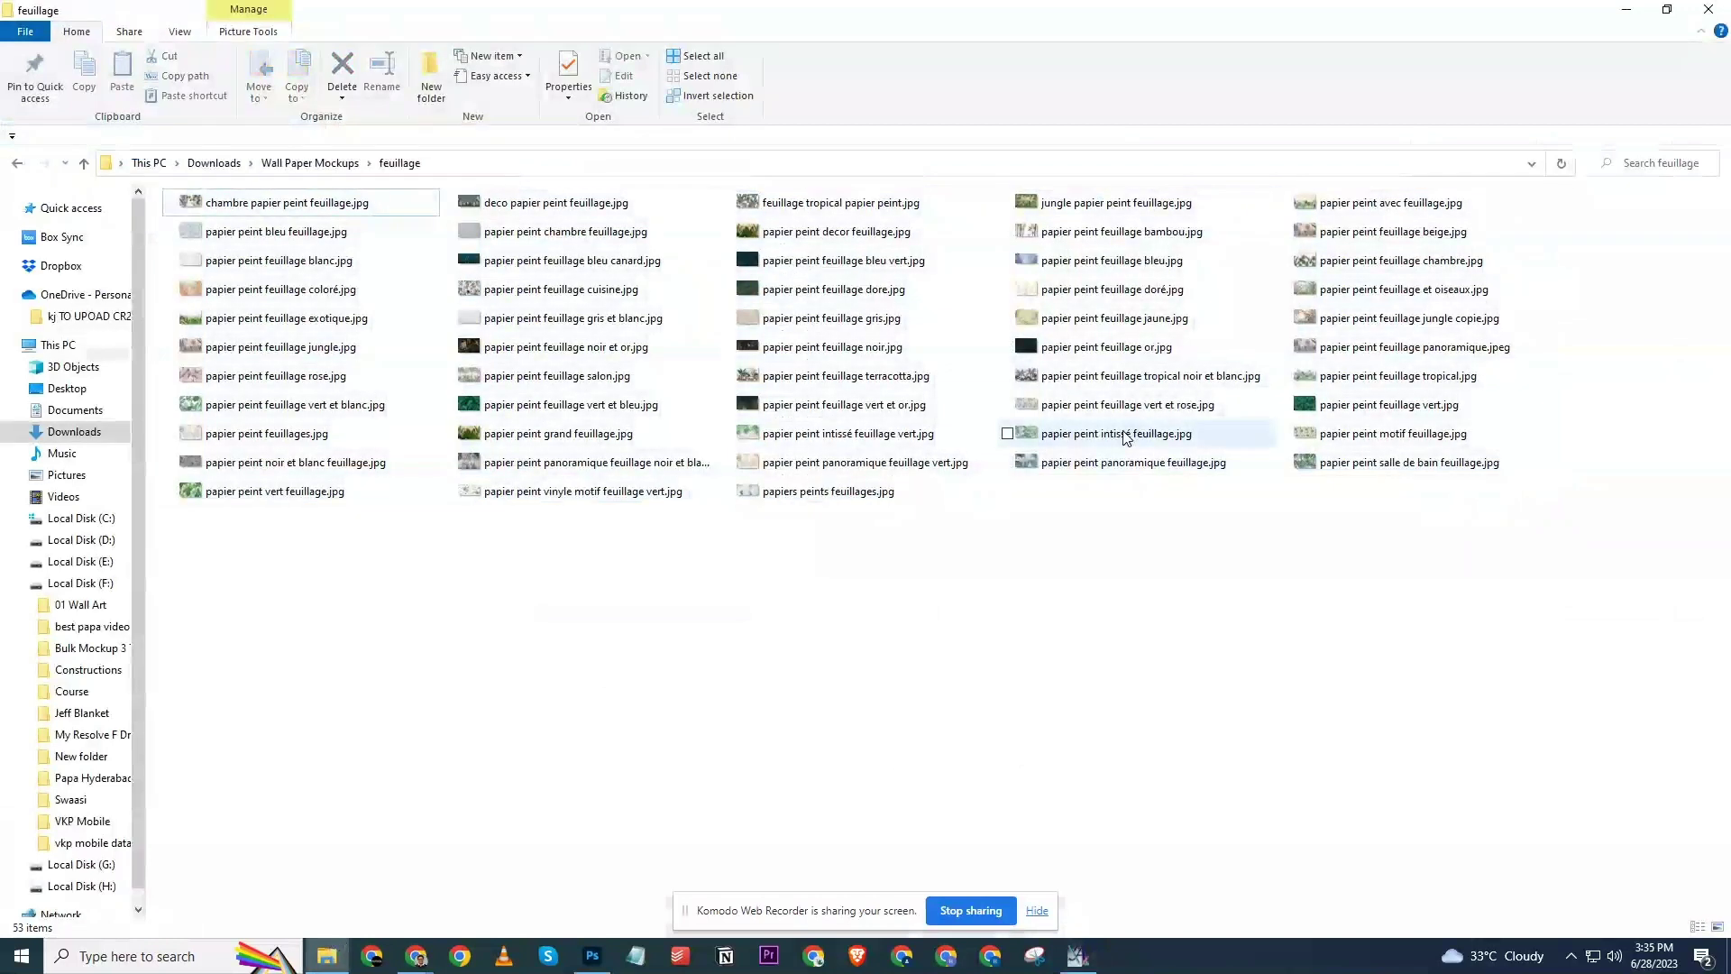
{"action": "left_click", "coordinate": [1121, 433]}
{"action": "key", "text": "F2"}
{"action": "left_click", "coordinate": [1132, 434]}
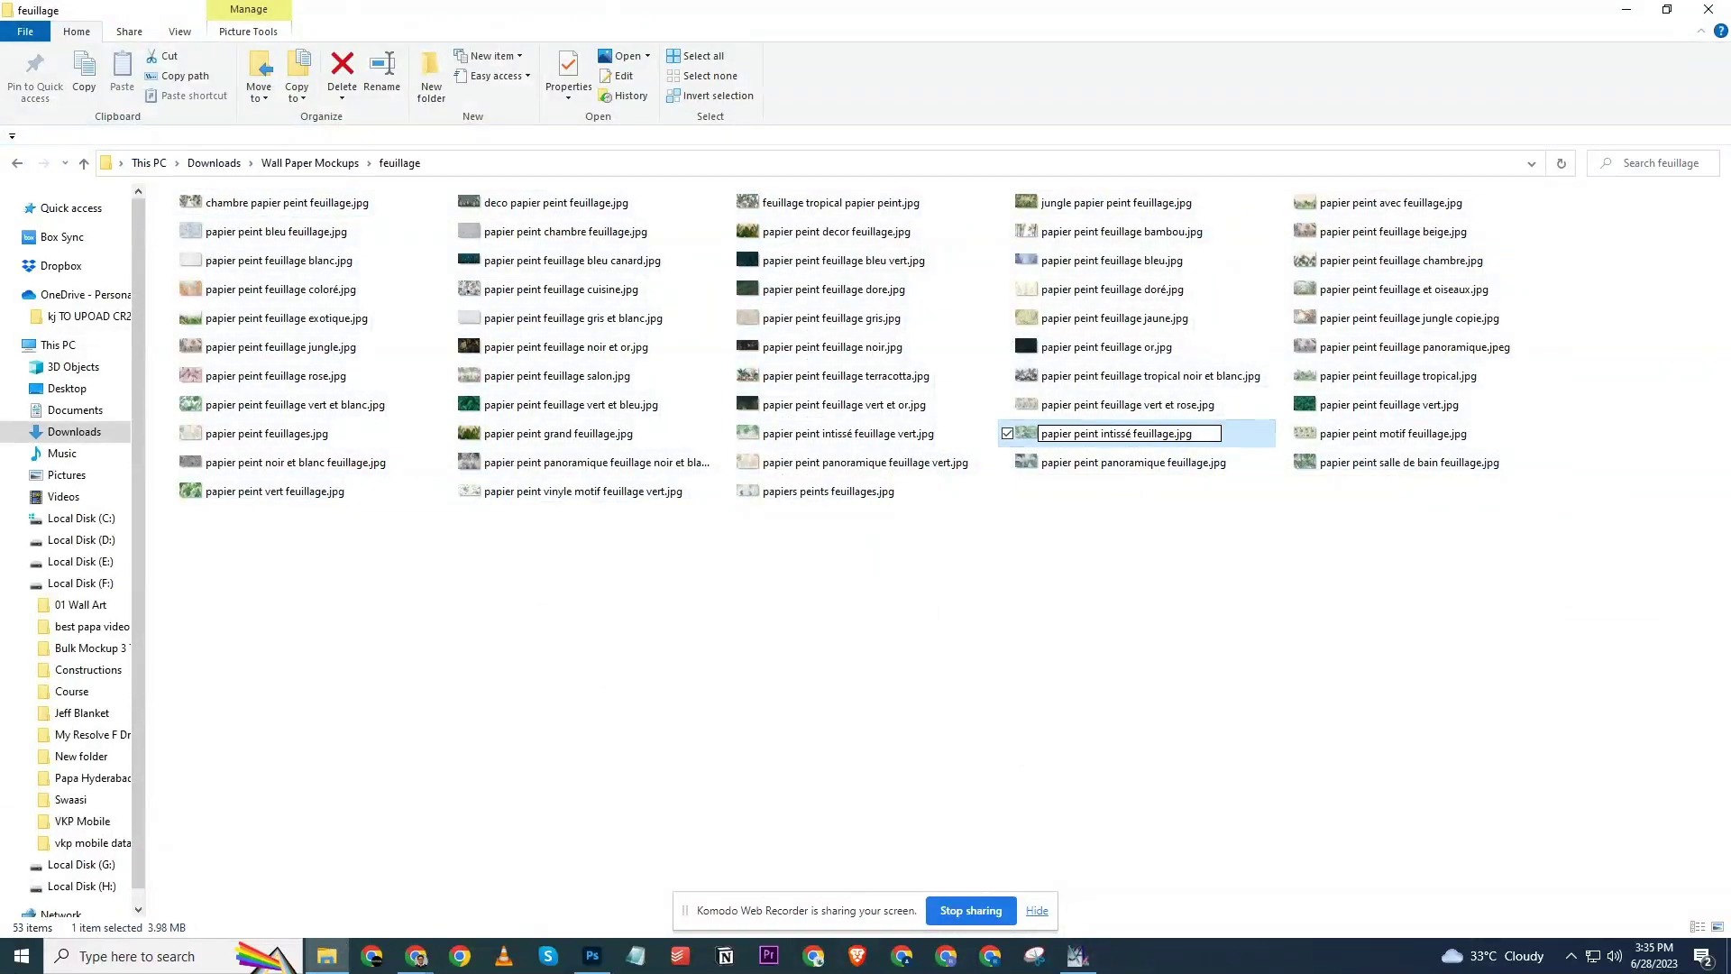
{"action": "left_click", "coordinate": [1156, 529]}
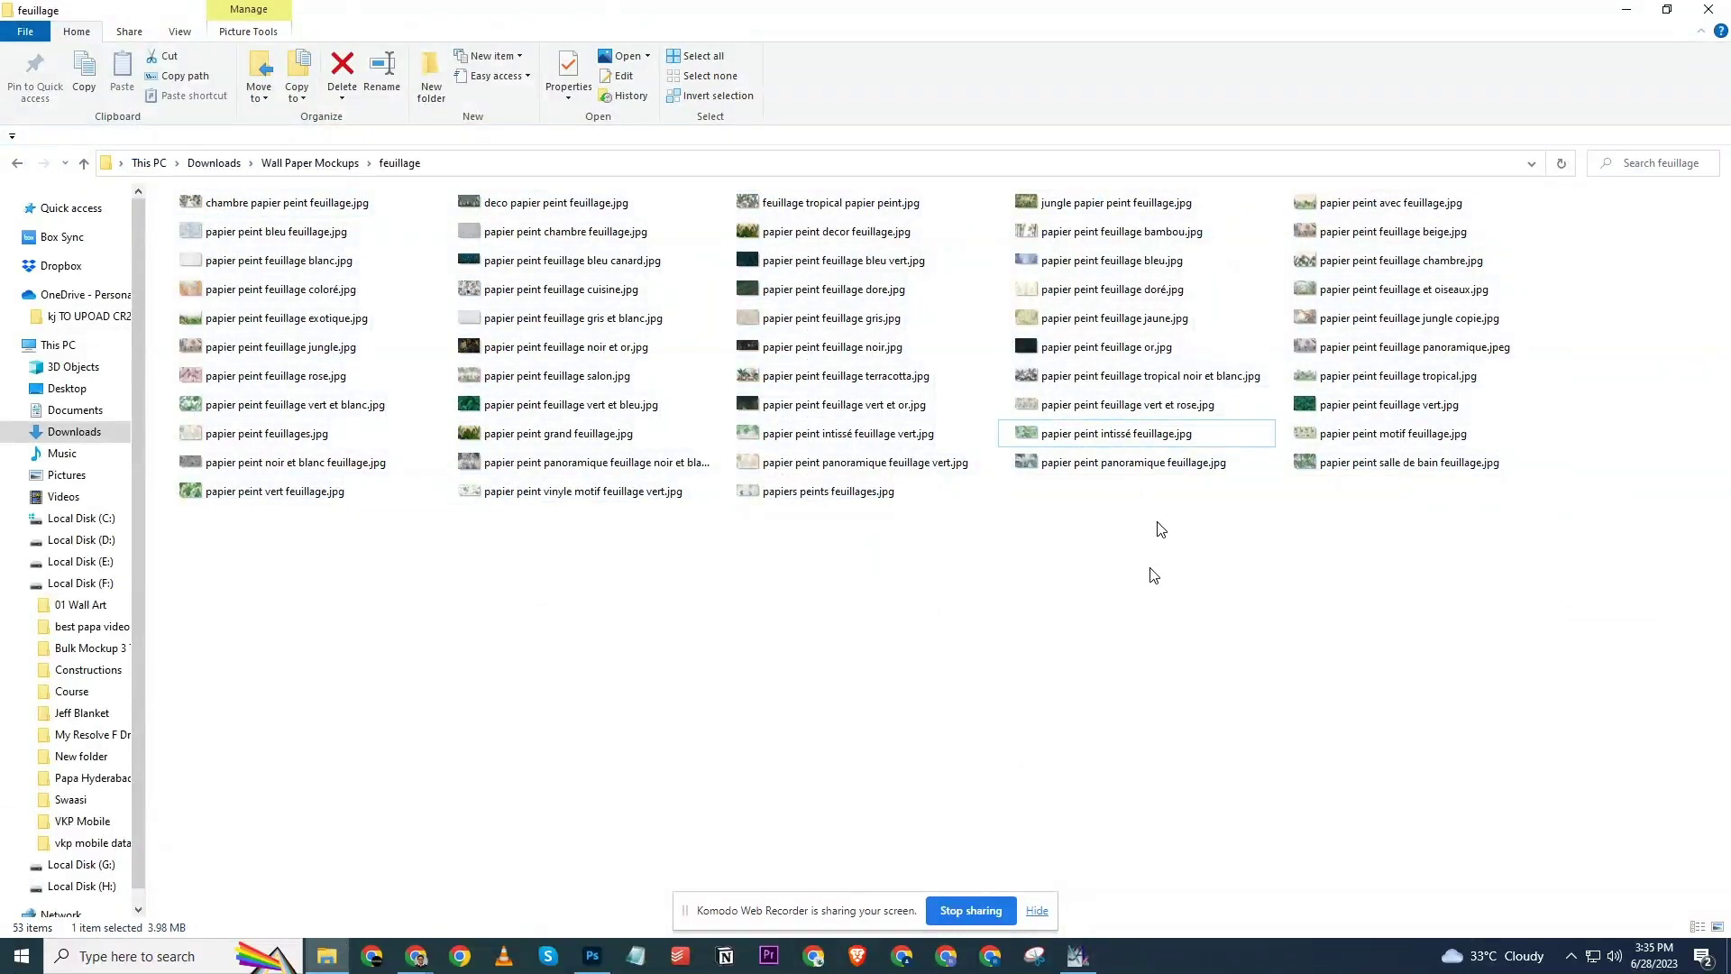
Back in Advanced Renamer, set the Replace method to replace é with e.
{"action": "left_click", "coordinate": [1079, 956]}
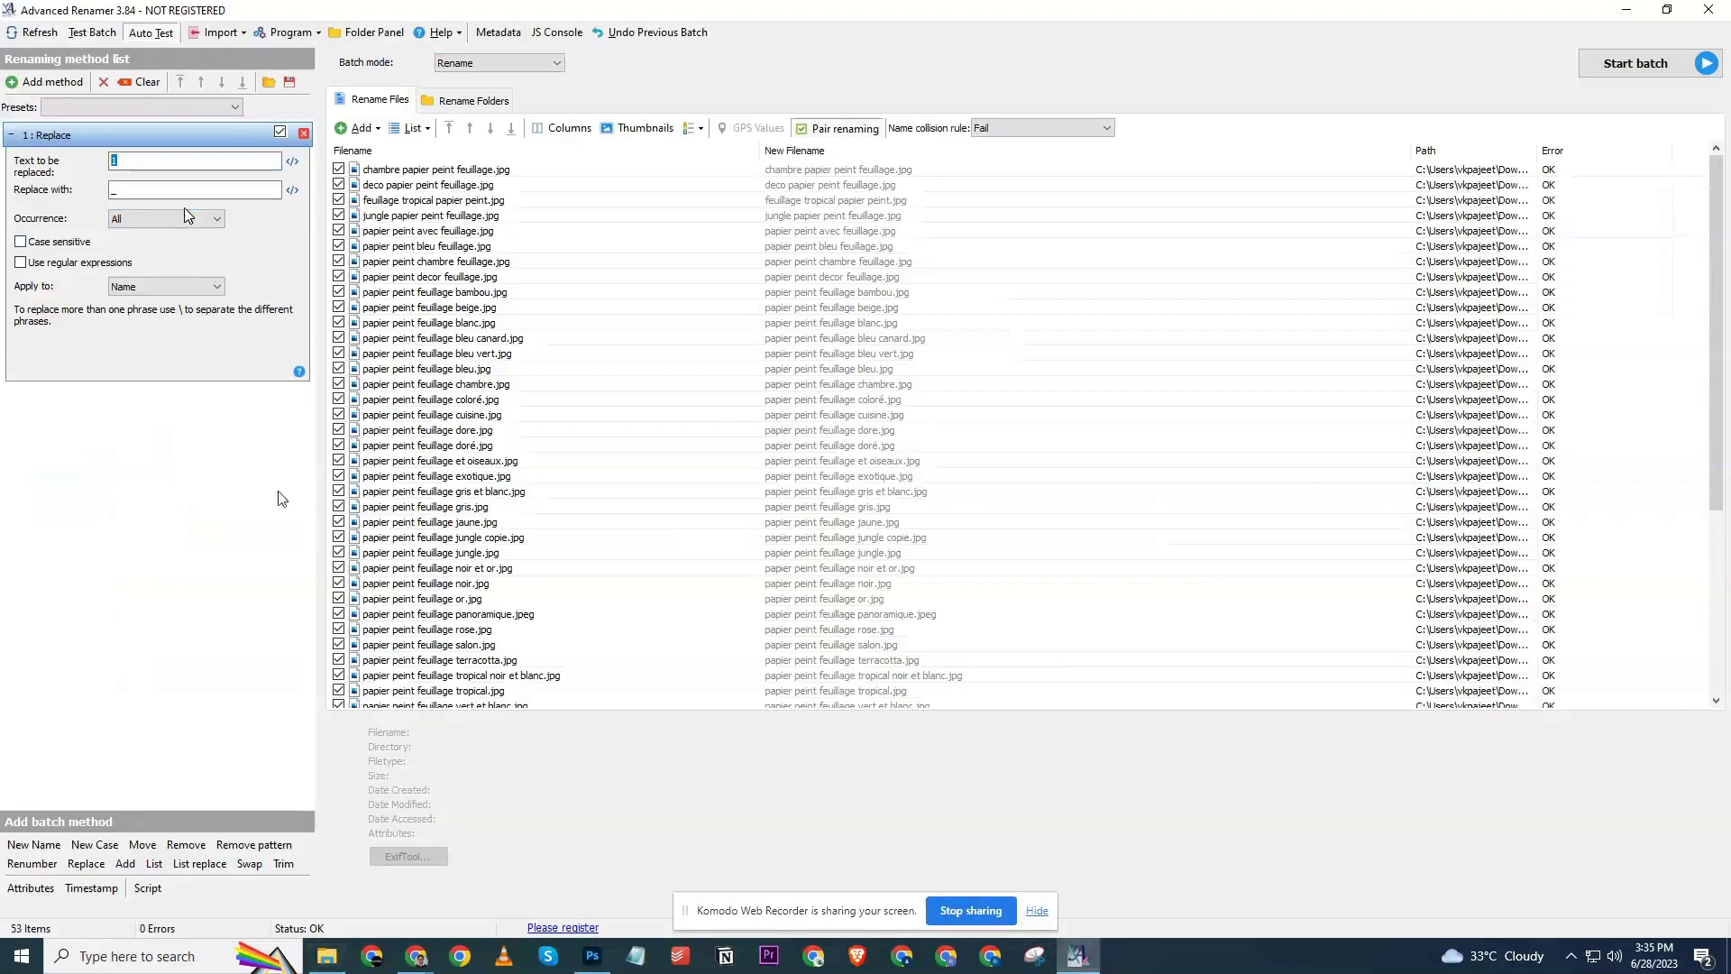
{"action": "type", "text": "é"}
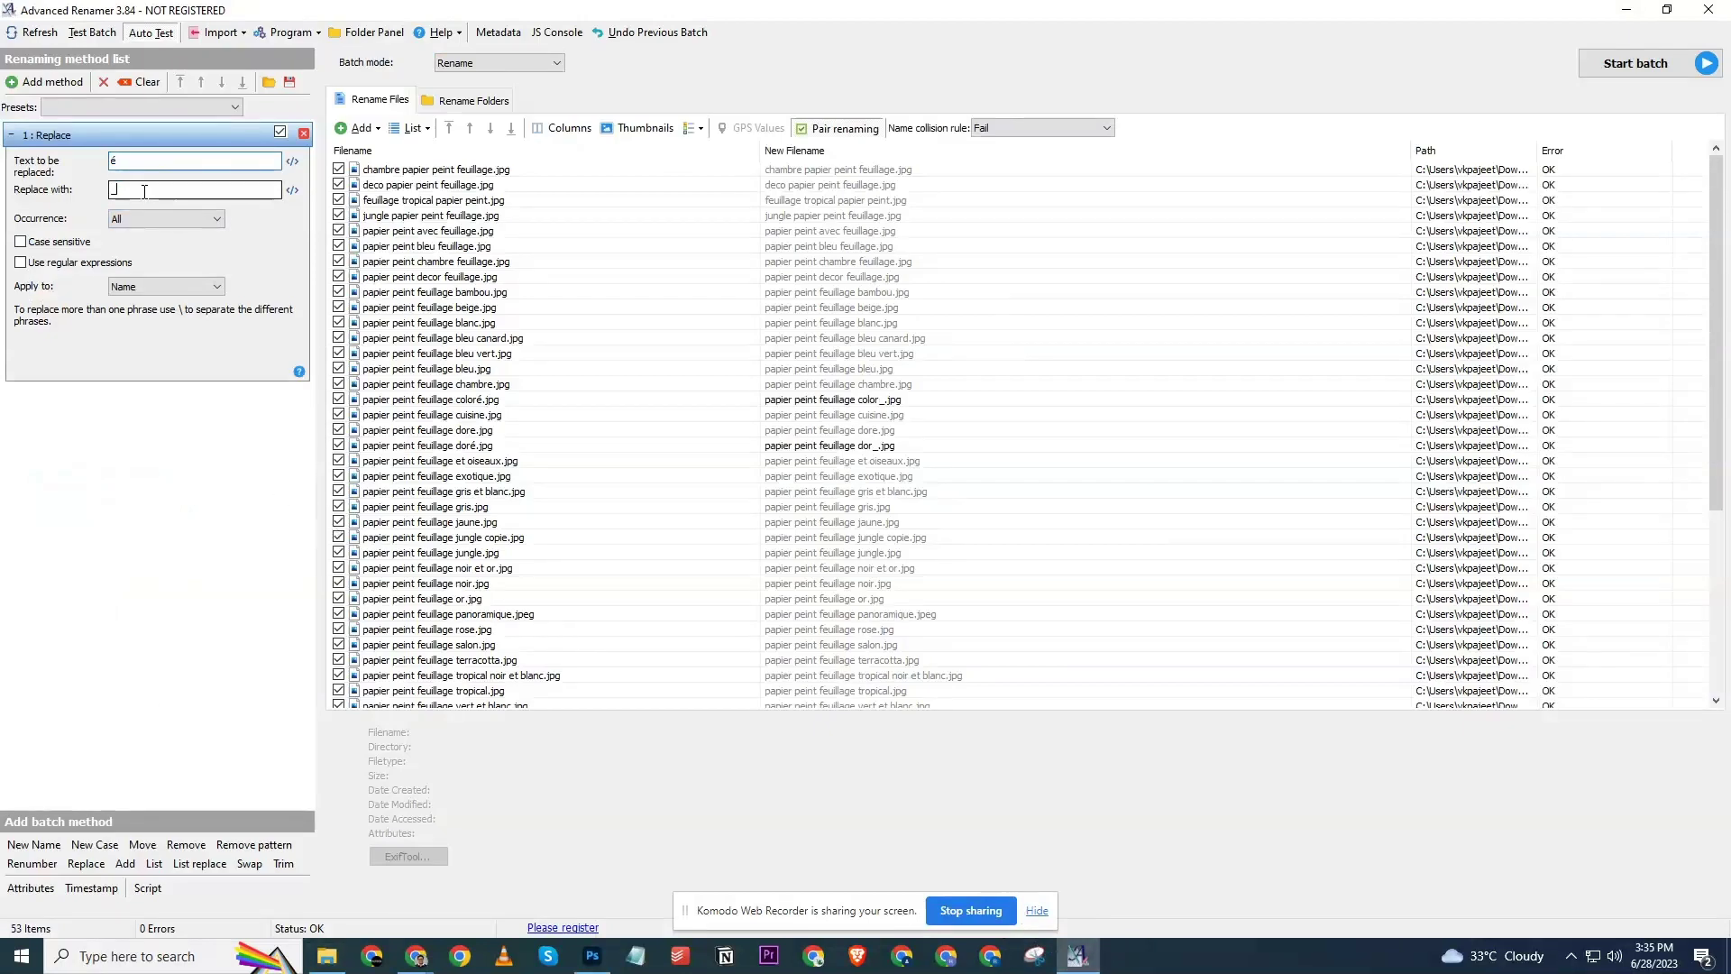
{"action": "left_click_drag", "start_coordinate": [144, 191], "coordinate": [83, 195]}
{"action": "type", "text": "e"}
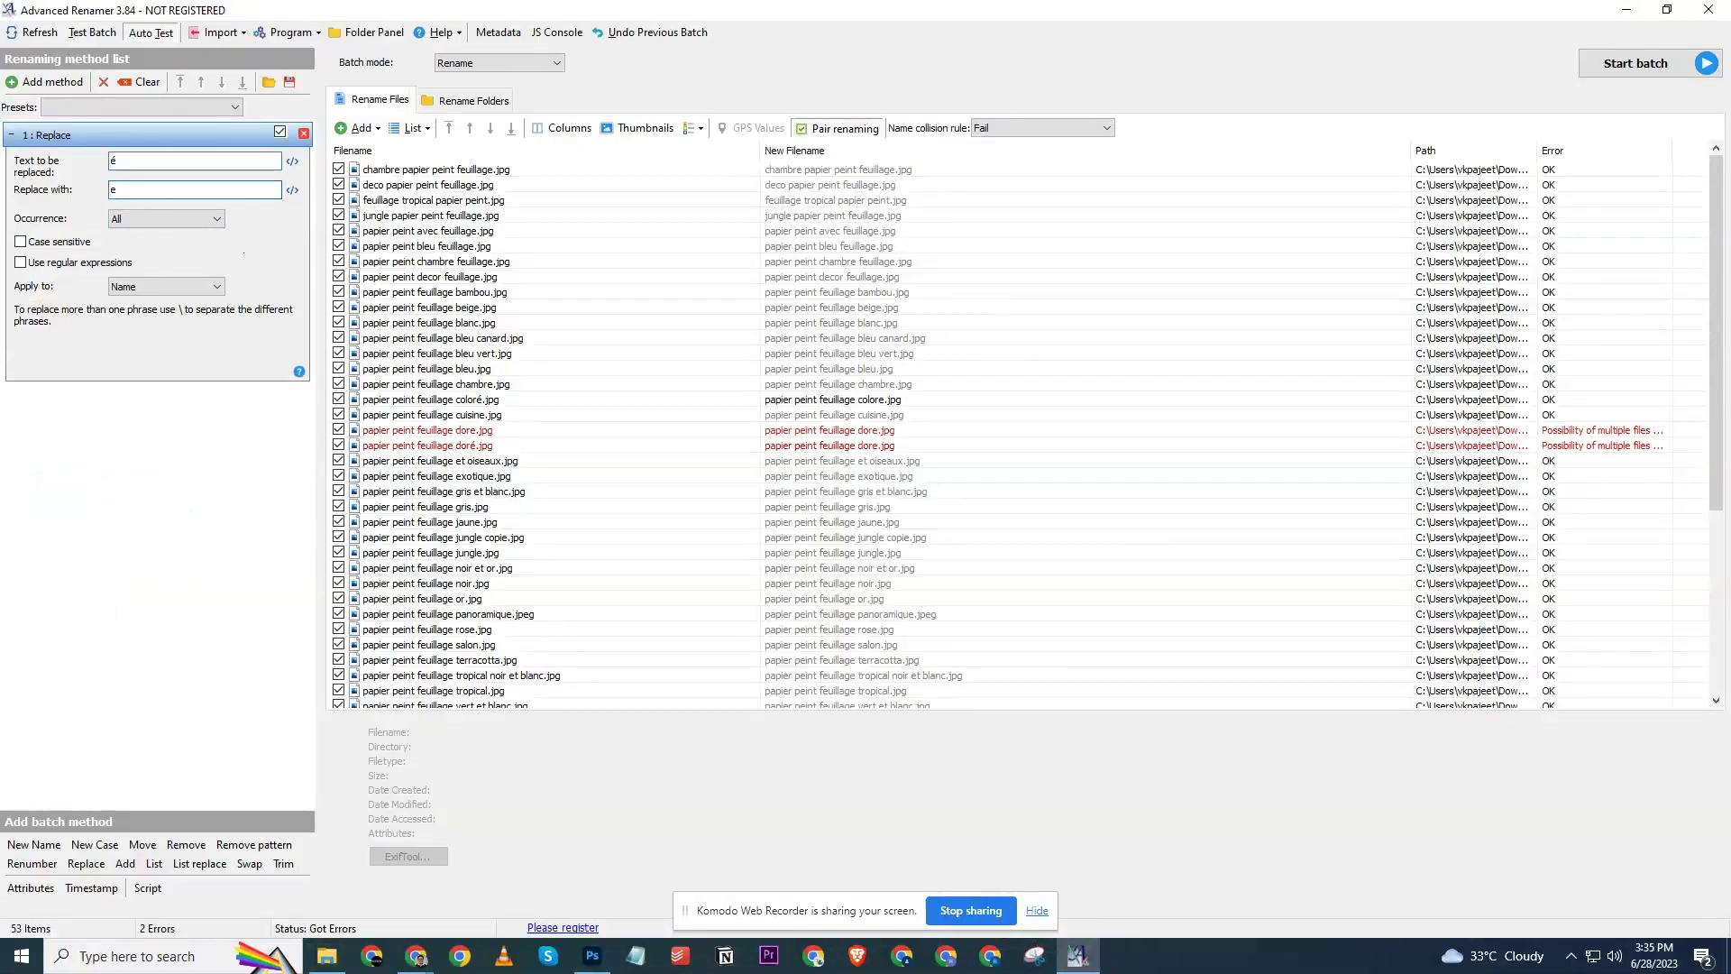
Run the rename batch on the listed files, skipping the erroneous files, and finish without adding any files back.
{"action": "scroll", "coordinate": [674, 444], "scroll_direction": "down", "scroll_amount": 6}
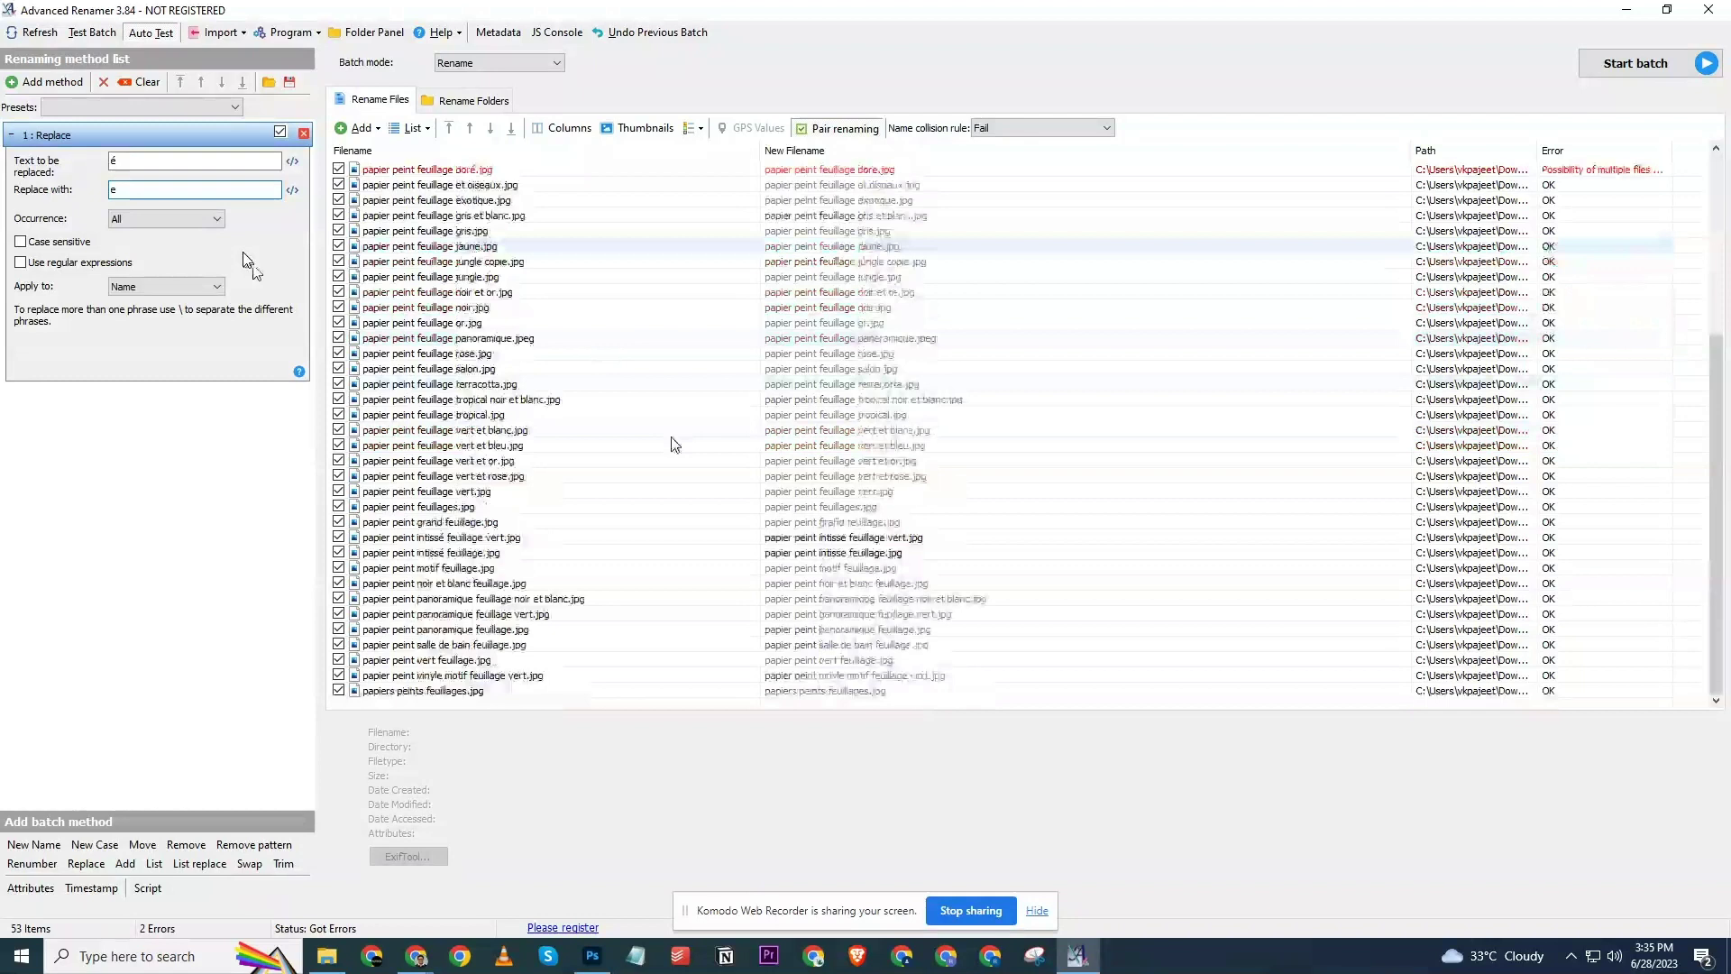
{"action": "scroll", "coordinate": [604, 515], "scroll_direction": "up", "scroll_amount": 3}
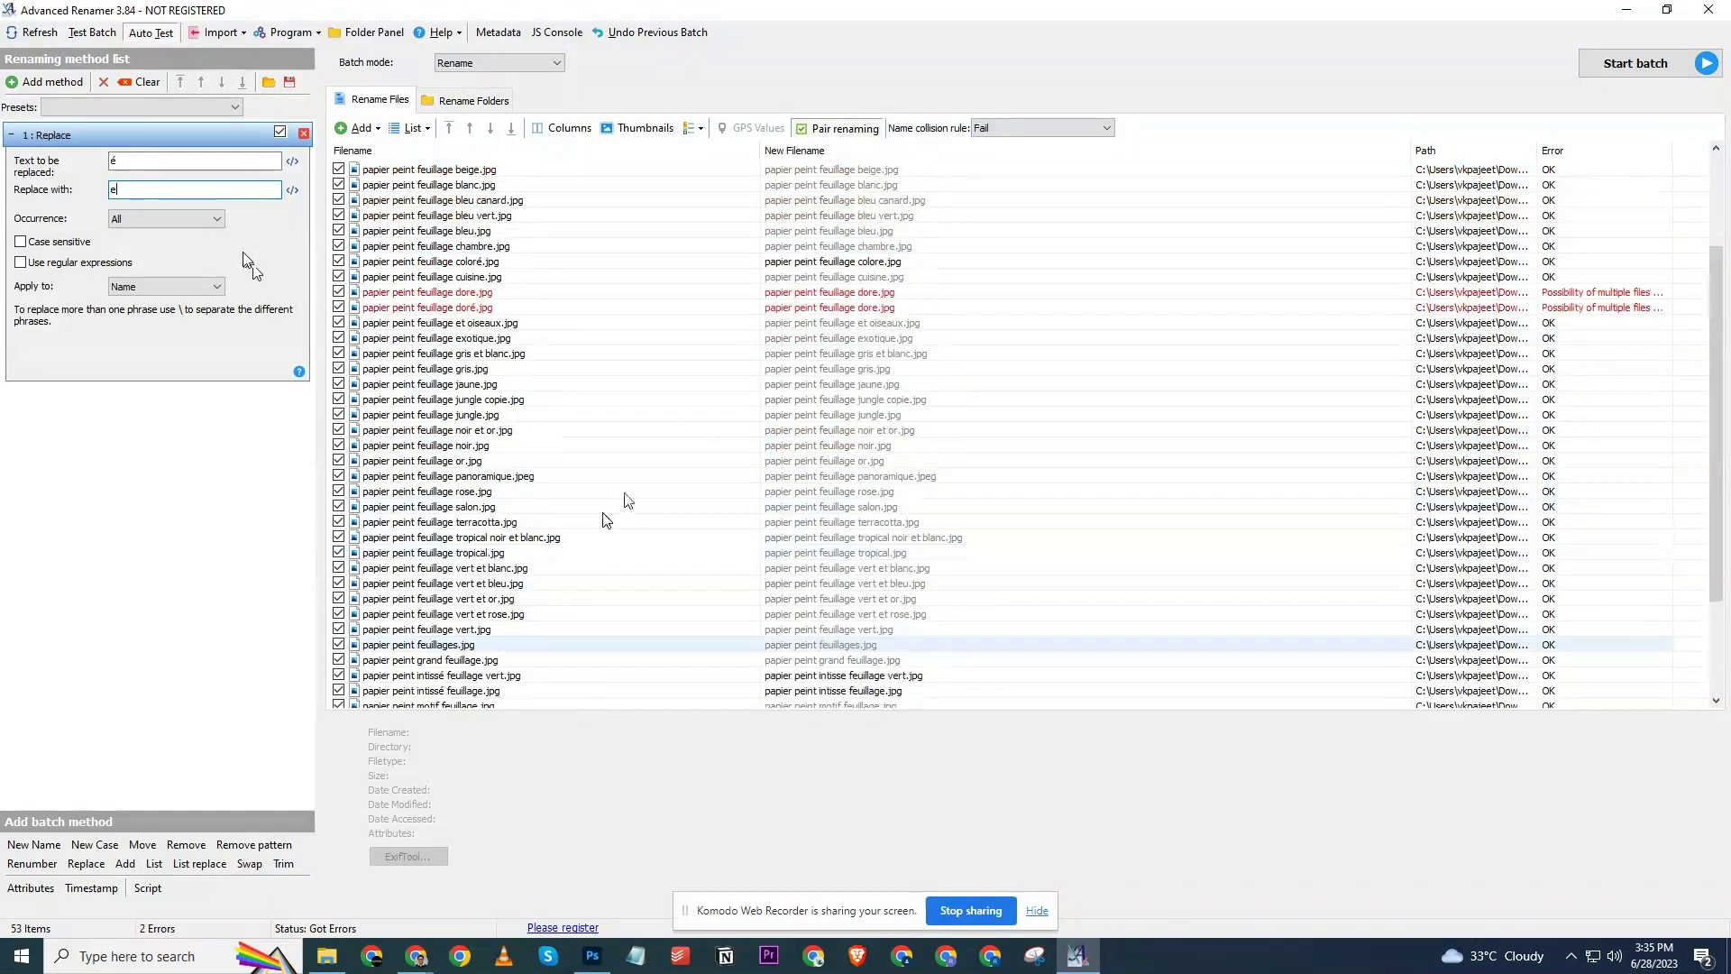
{"action": "scroll", "coordinate": [685, 307], "scroll_direction": "up", "scroll_amount": 3}
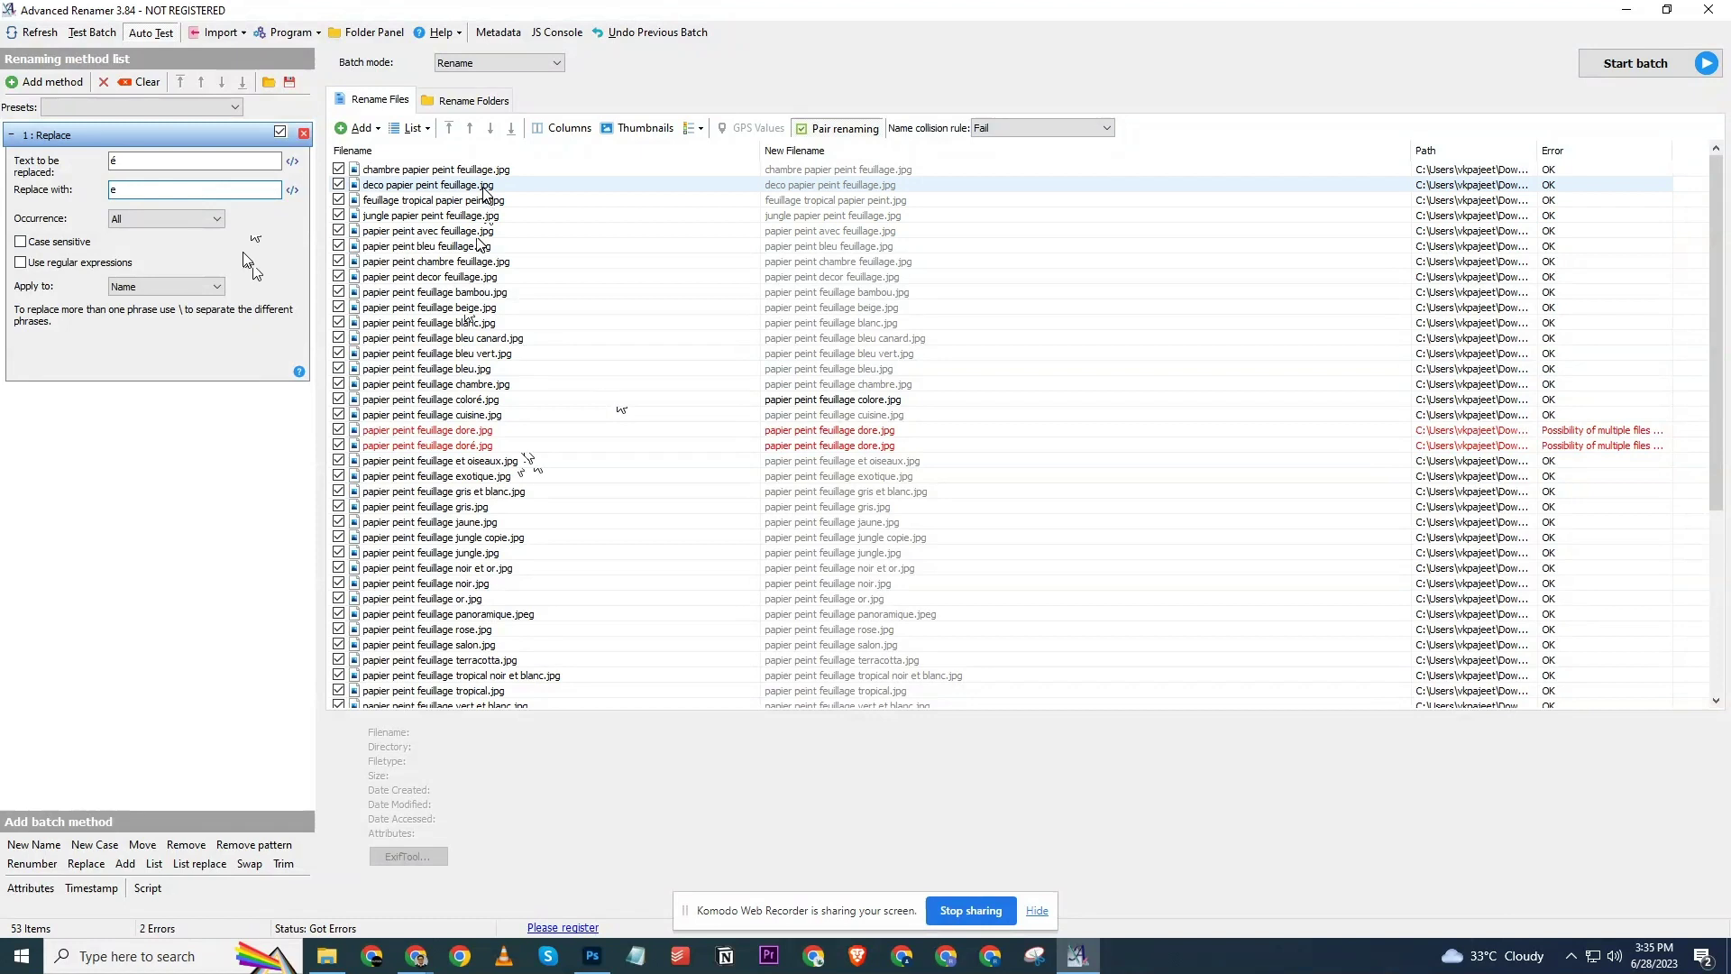
{"action": "scroll", "coordinate": [243, 260], "scroll_direction": "down", "scroll_amount": 2}
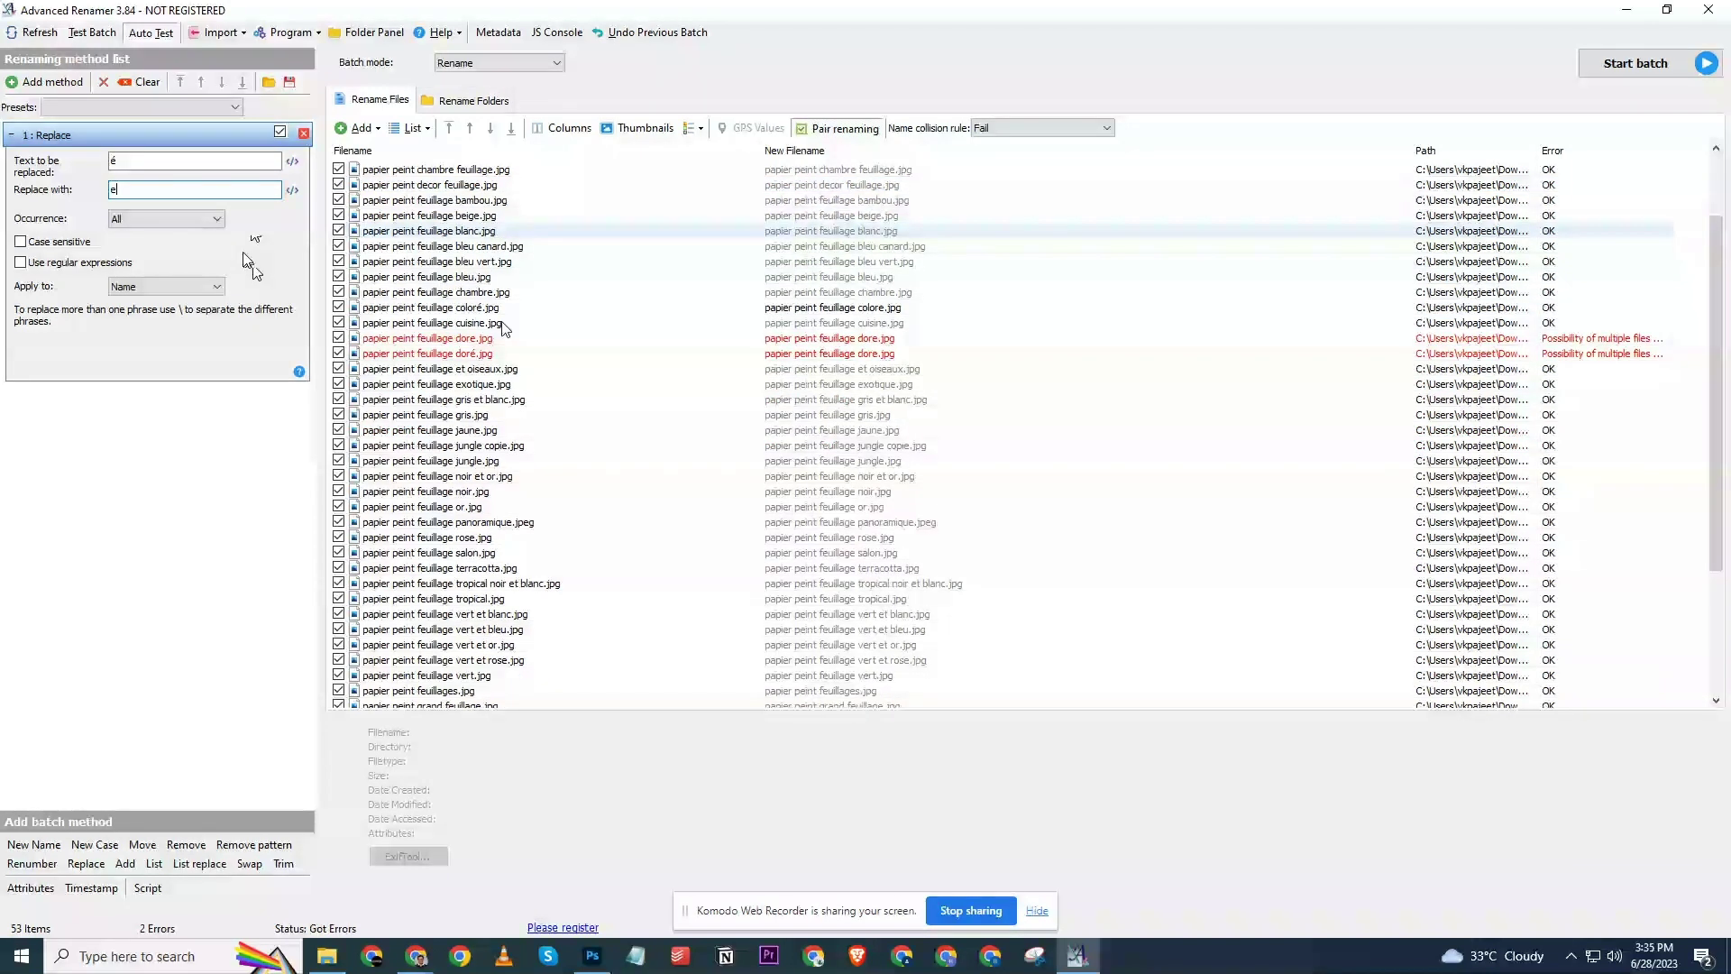
{"action": "scroll", "coordinate": [503, 328], "scroll_direction": "down", "scroll_amount": 1}
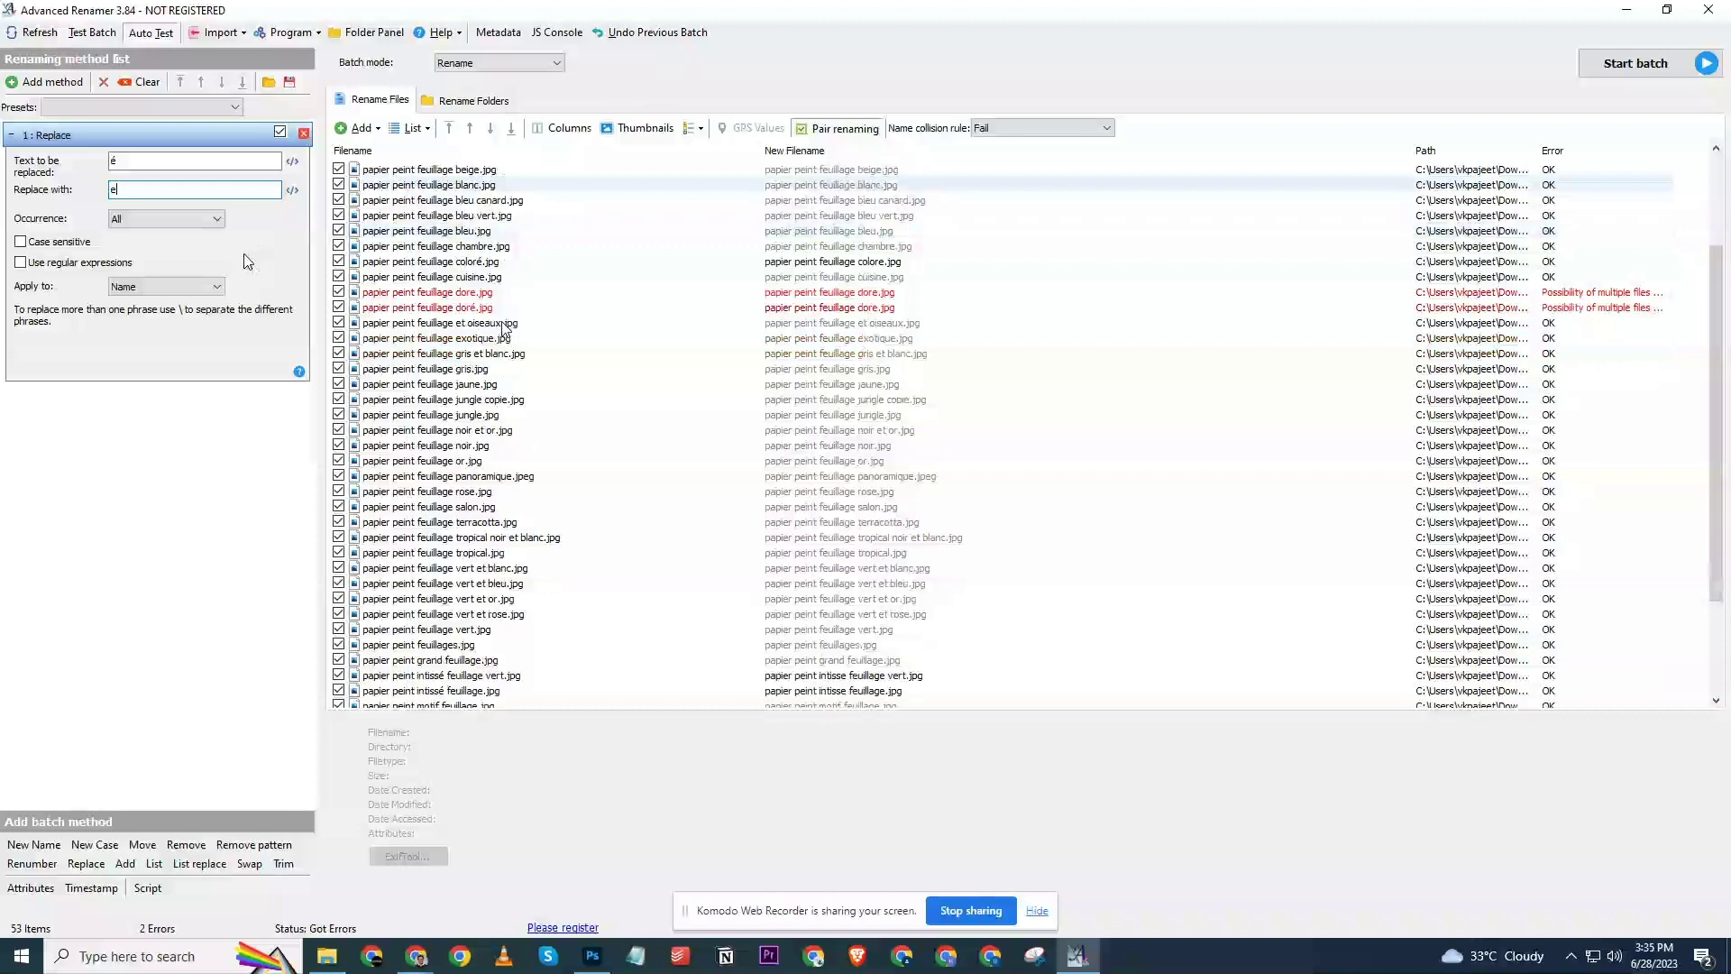
{"action": "scroll", "coordinate": [503, 328], "scroll_direction": "down", "scroll_amount": 3}
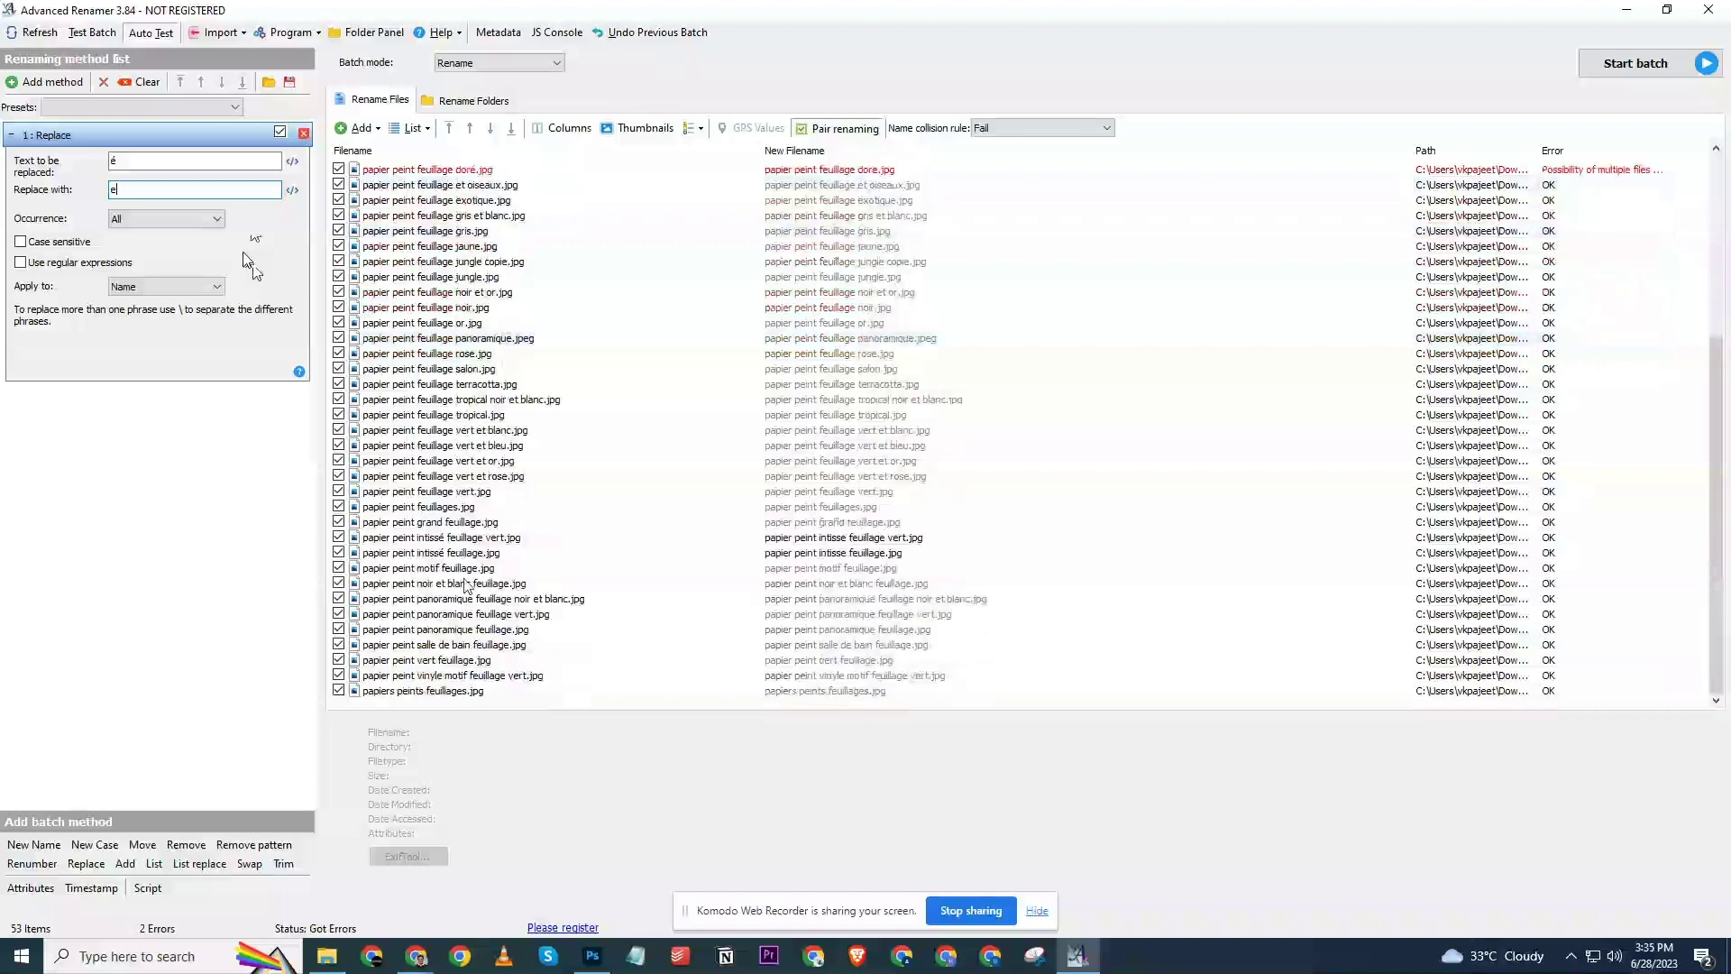
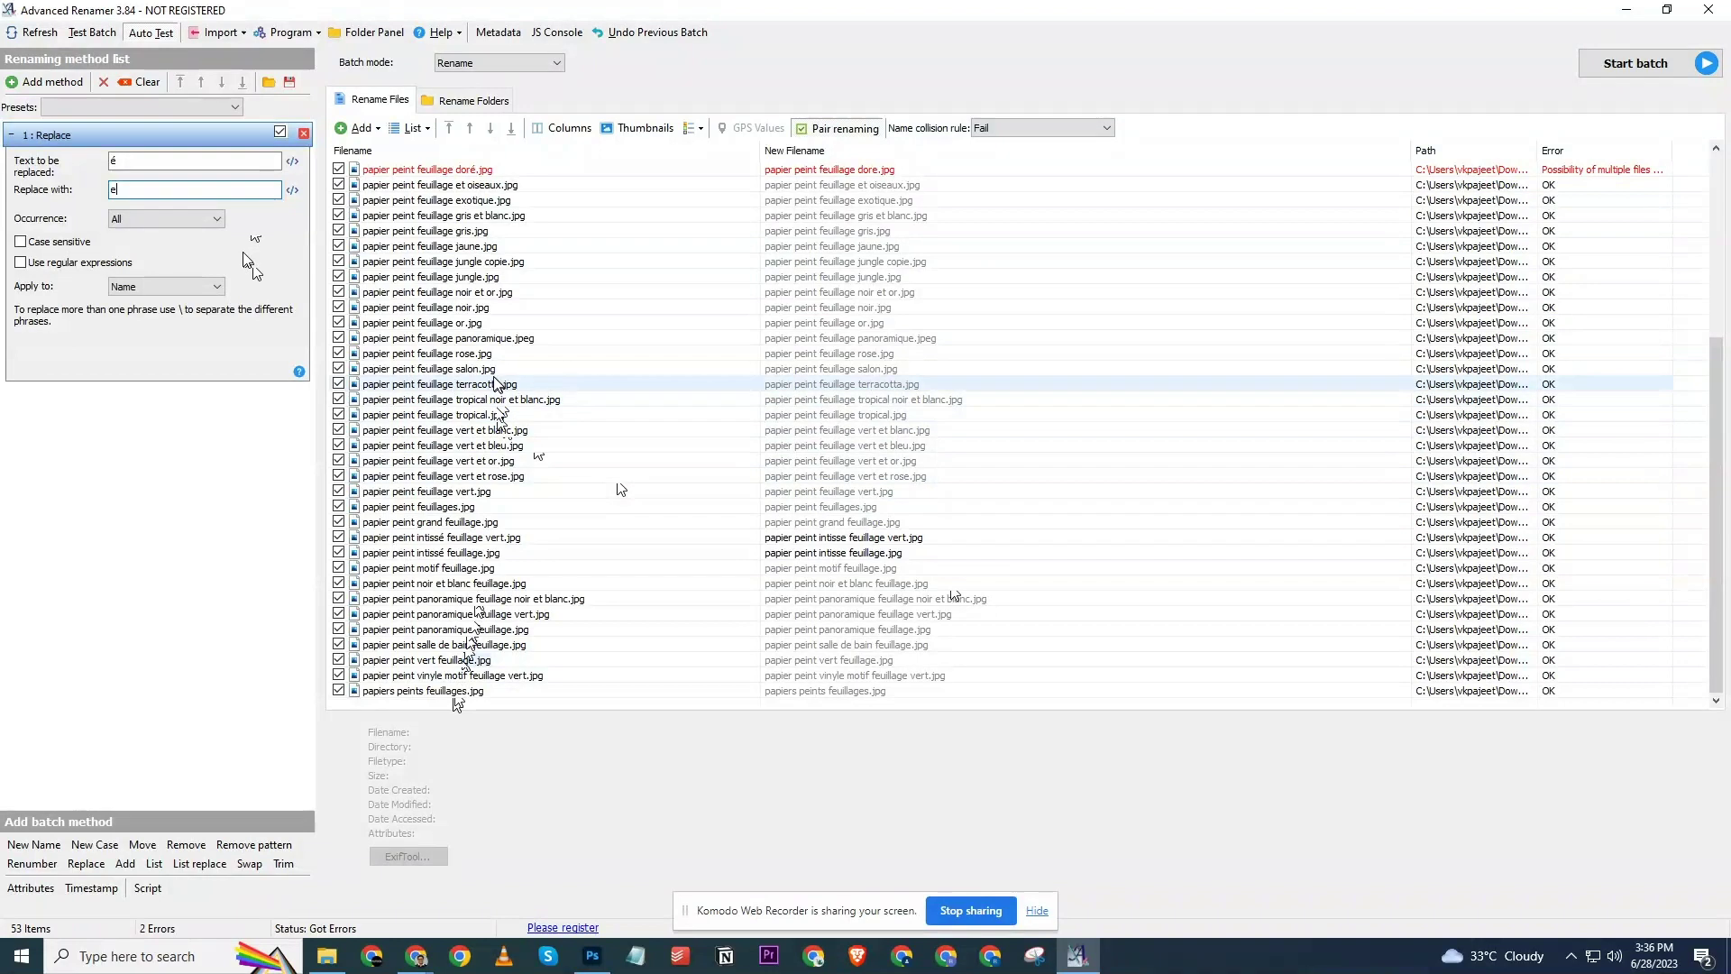
{"action": "left_click", "coordinate": [1635, 63]}
{"action": "left_click", "coordinate": [921, 566]}
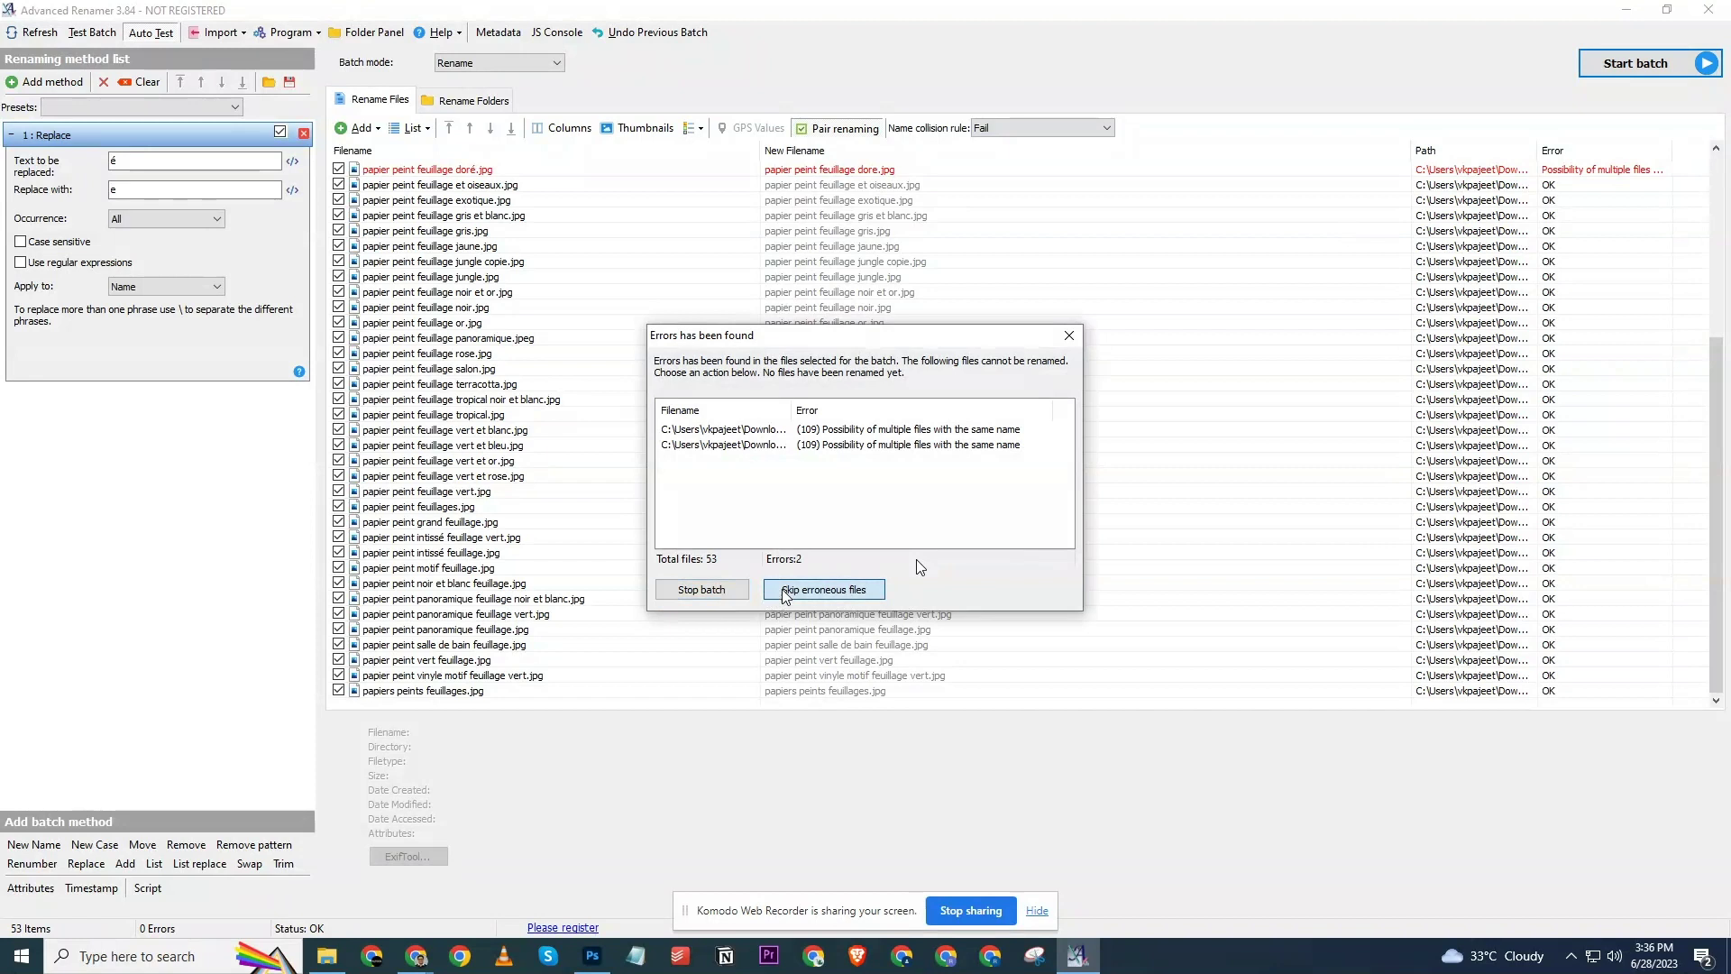
{"action": "left_click", "coordinate": [782, 588]}
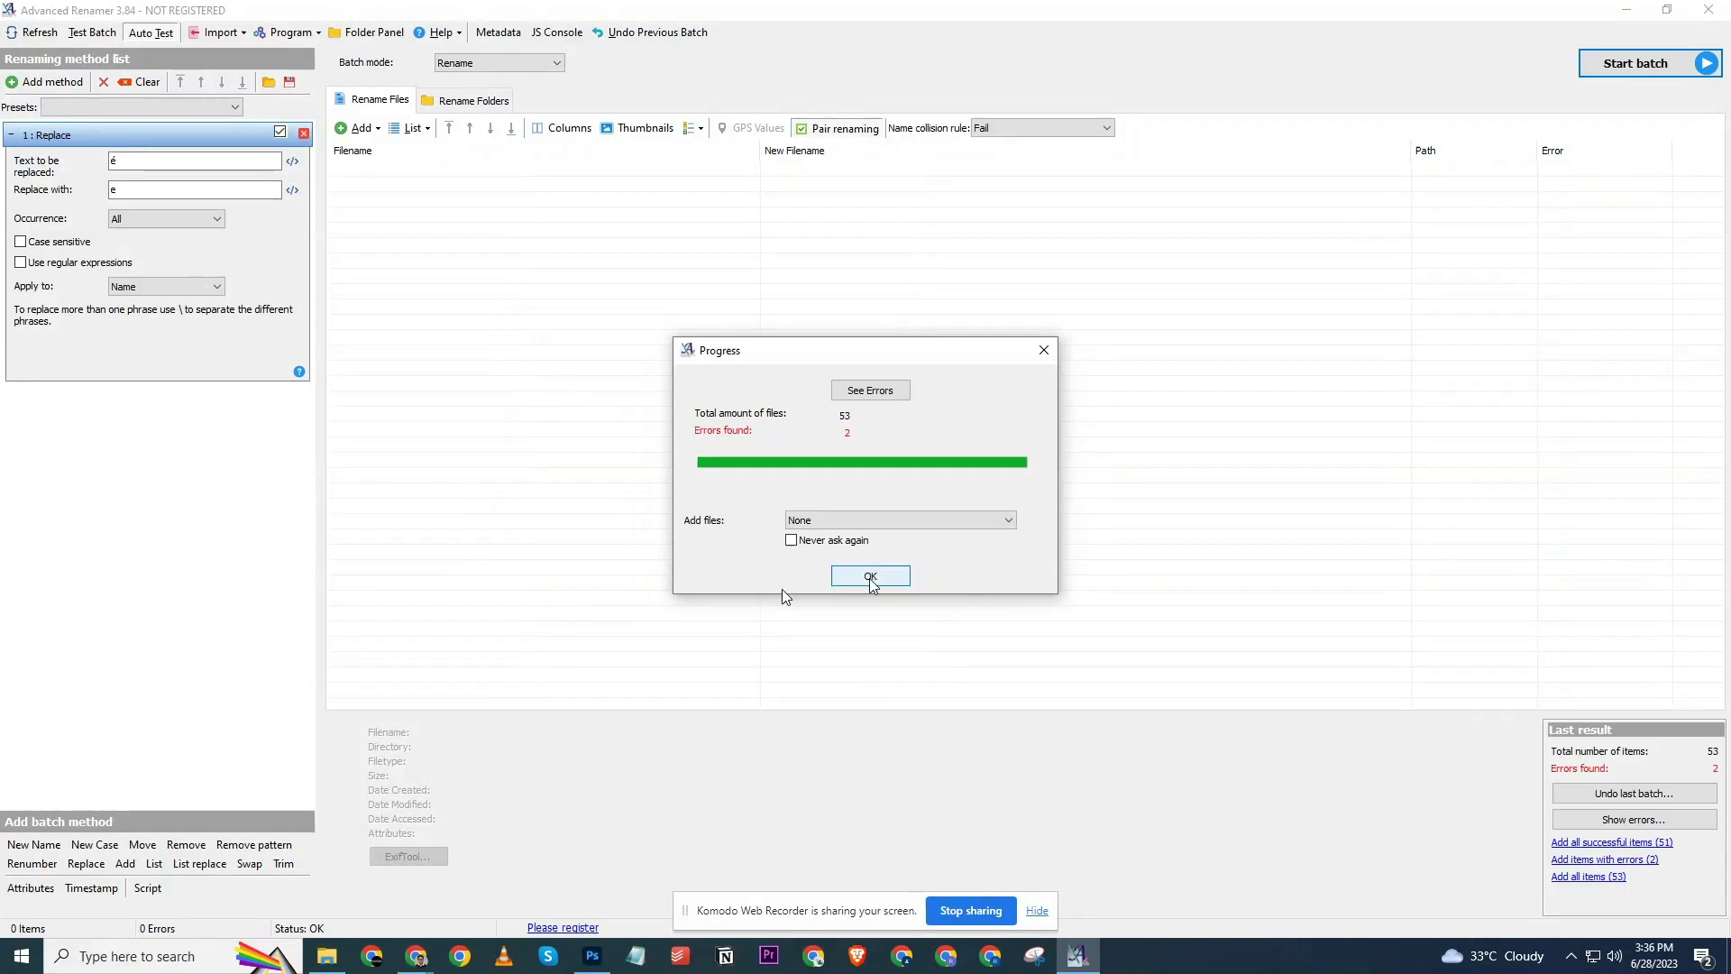
{"action": "left_click", "coordinate": [871, 576]}
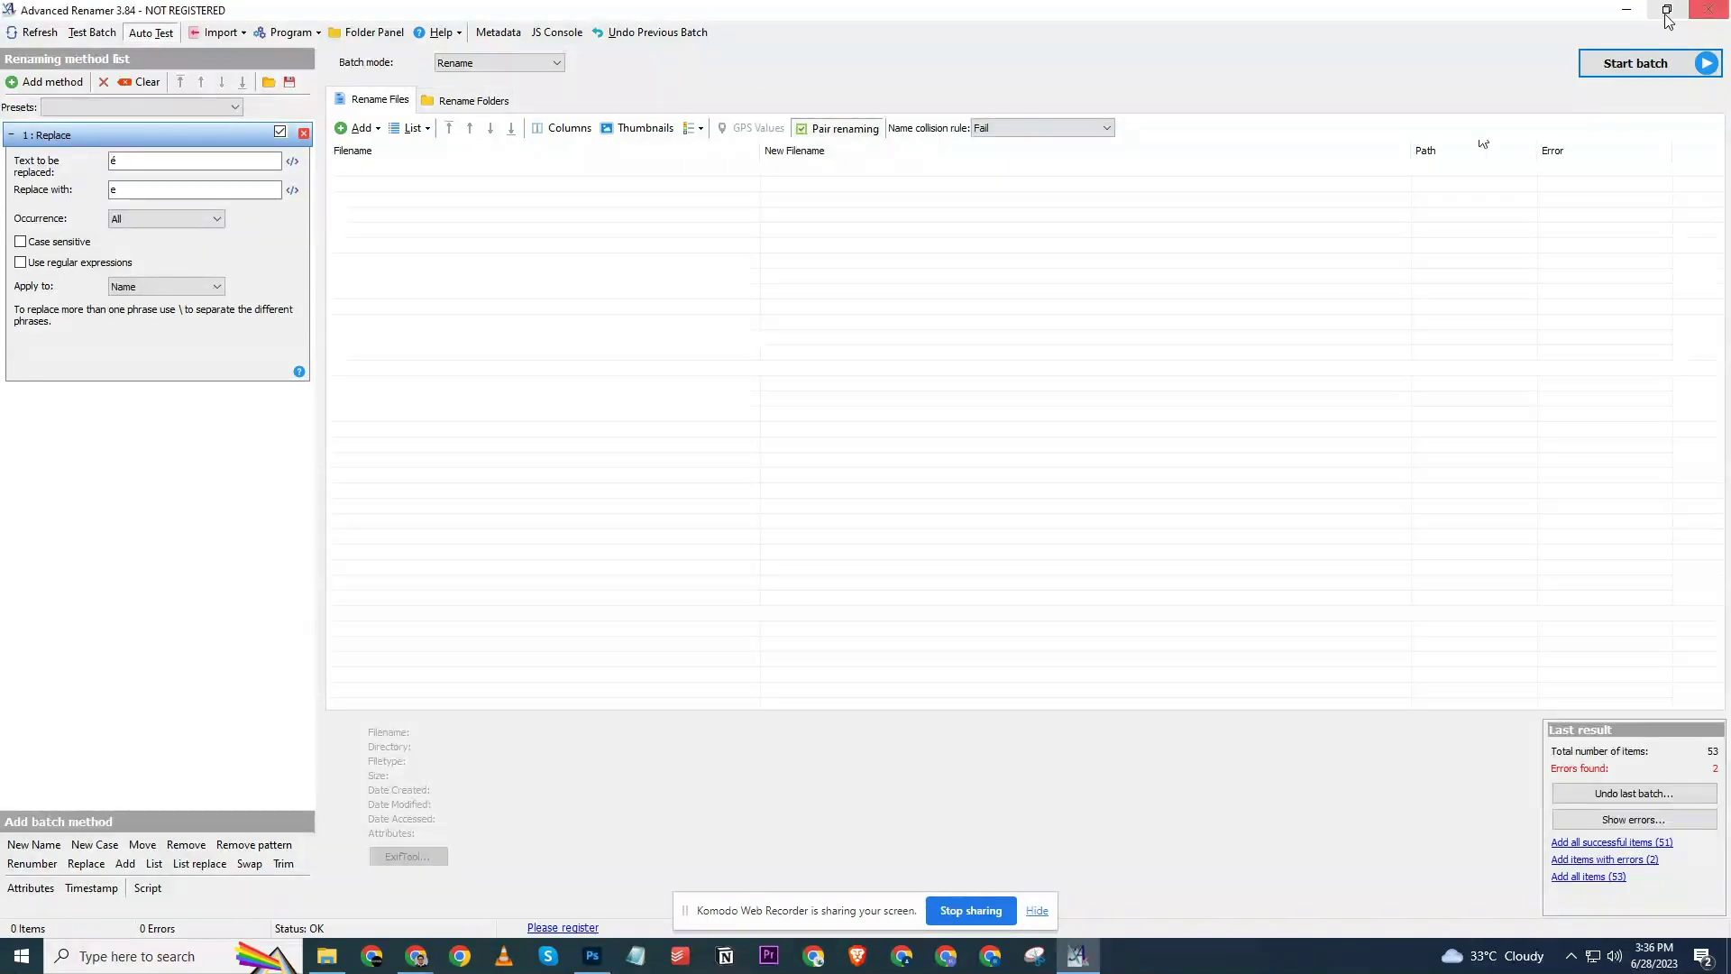
Switch to File Explorer and list the feuillage folder's files in the Details view.
{"action": "left_click", "coordinate": [1626, 10]}
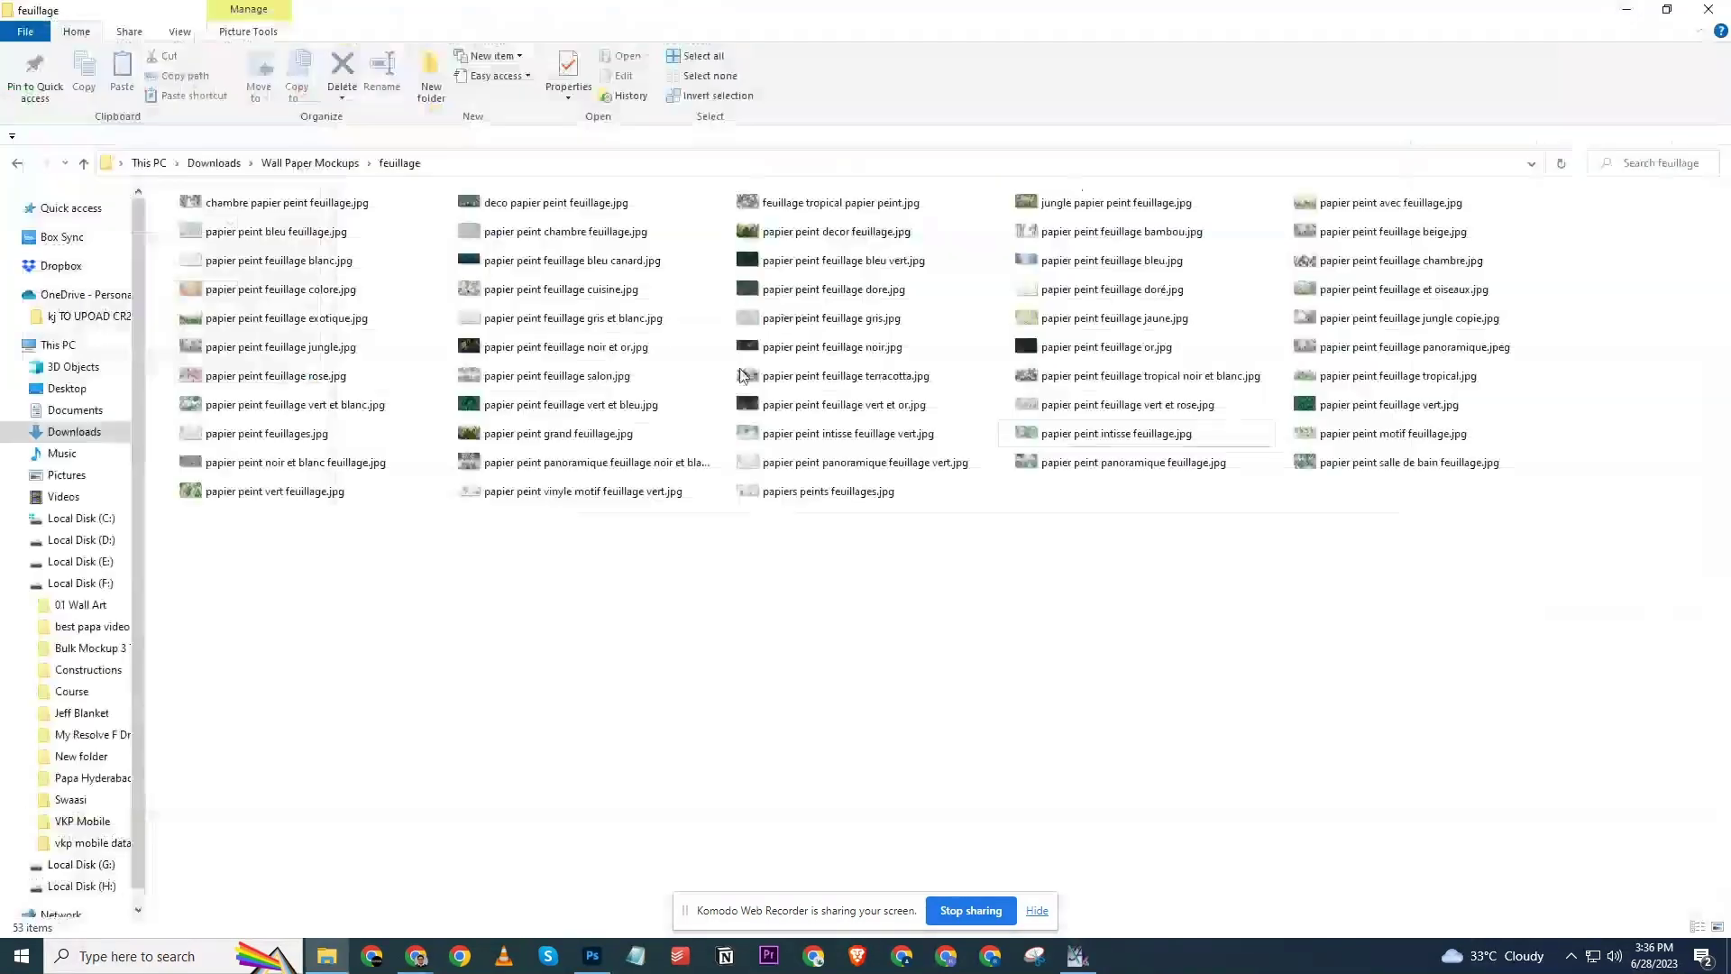
{"action": "left_click", "coordinate": [1697, 927]}
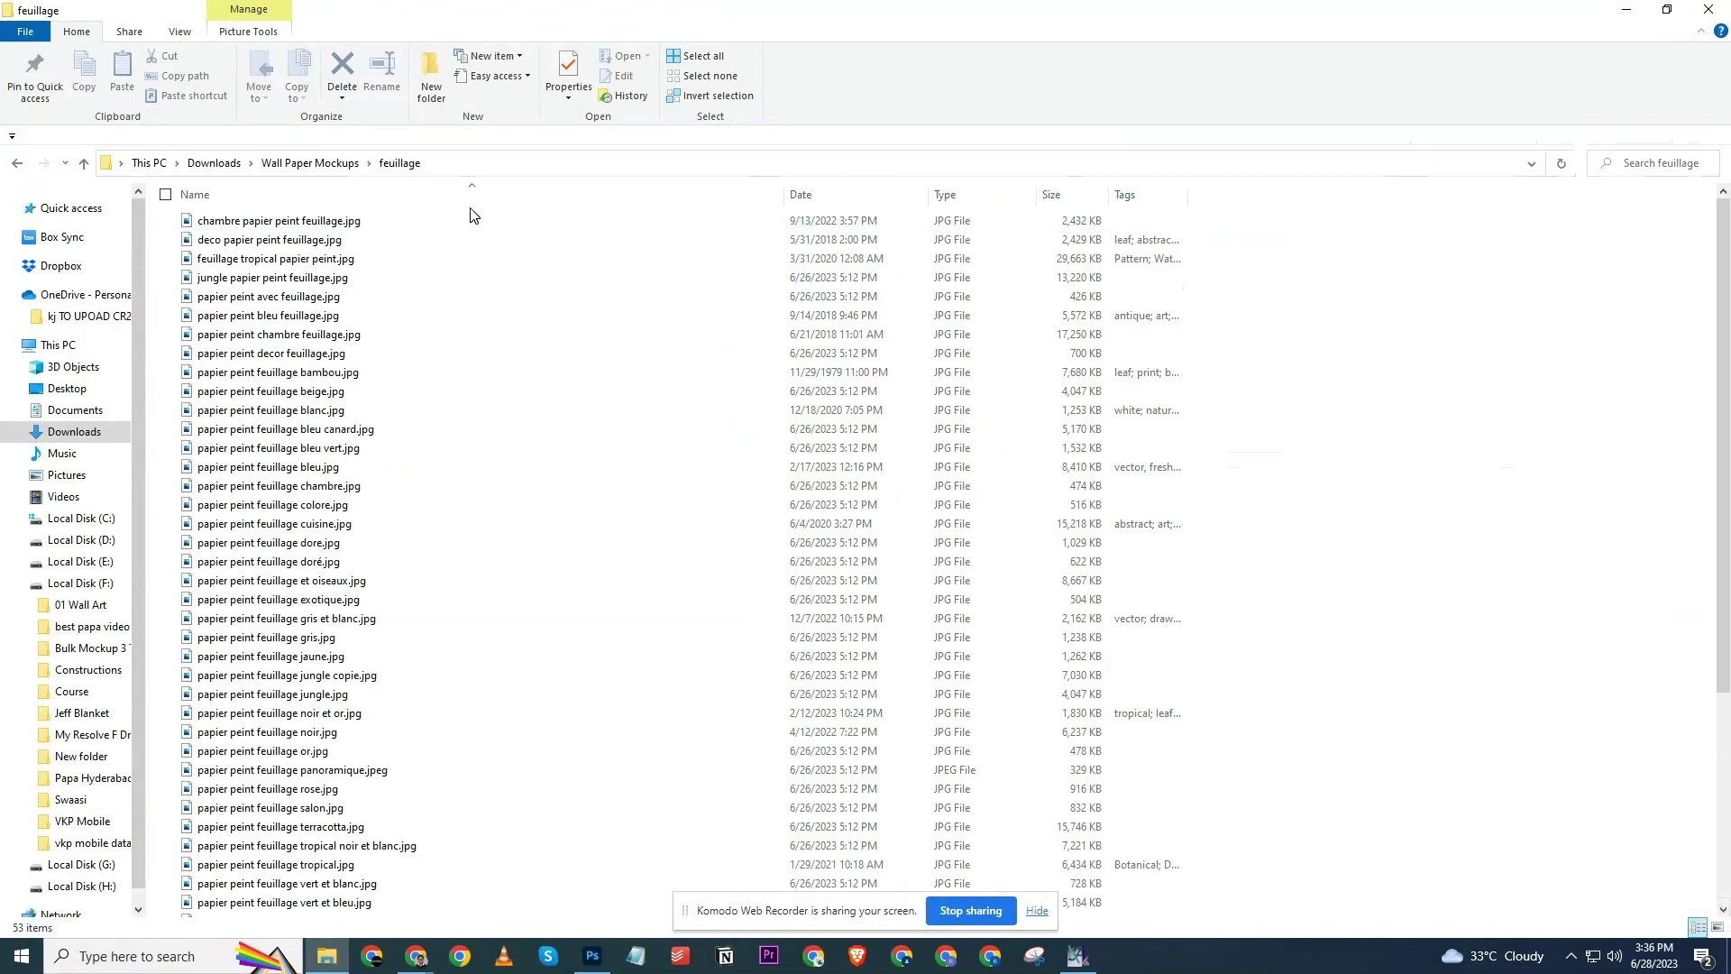
{"action": "scroll", "coordinate": [451, 354], "scroll_direction": "down", "scroll_amount": 5}
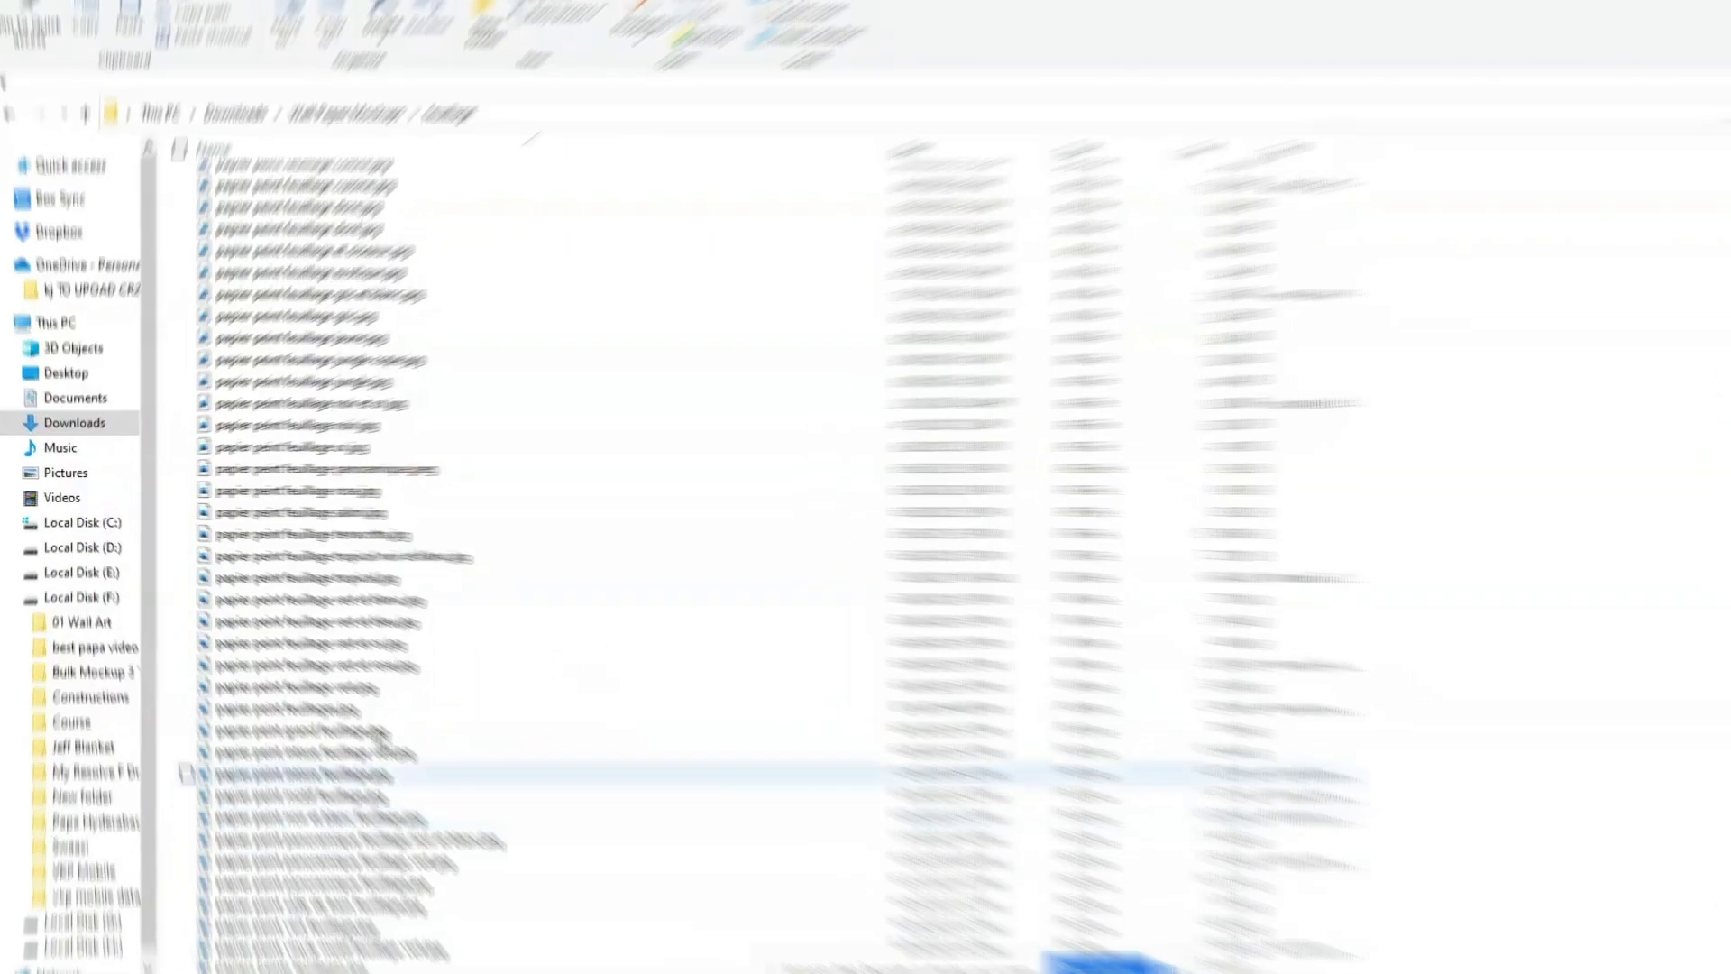
Rename papier peint feuillage doré.jpg as papier peint feuillage dore1.jpg.
{"action": "scroll", "coordinate": [346, 555], "scroll_direction": "up", "scroll_amount": 3}
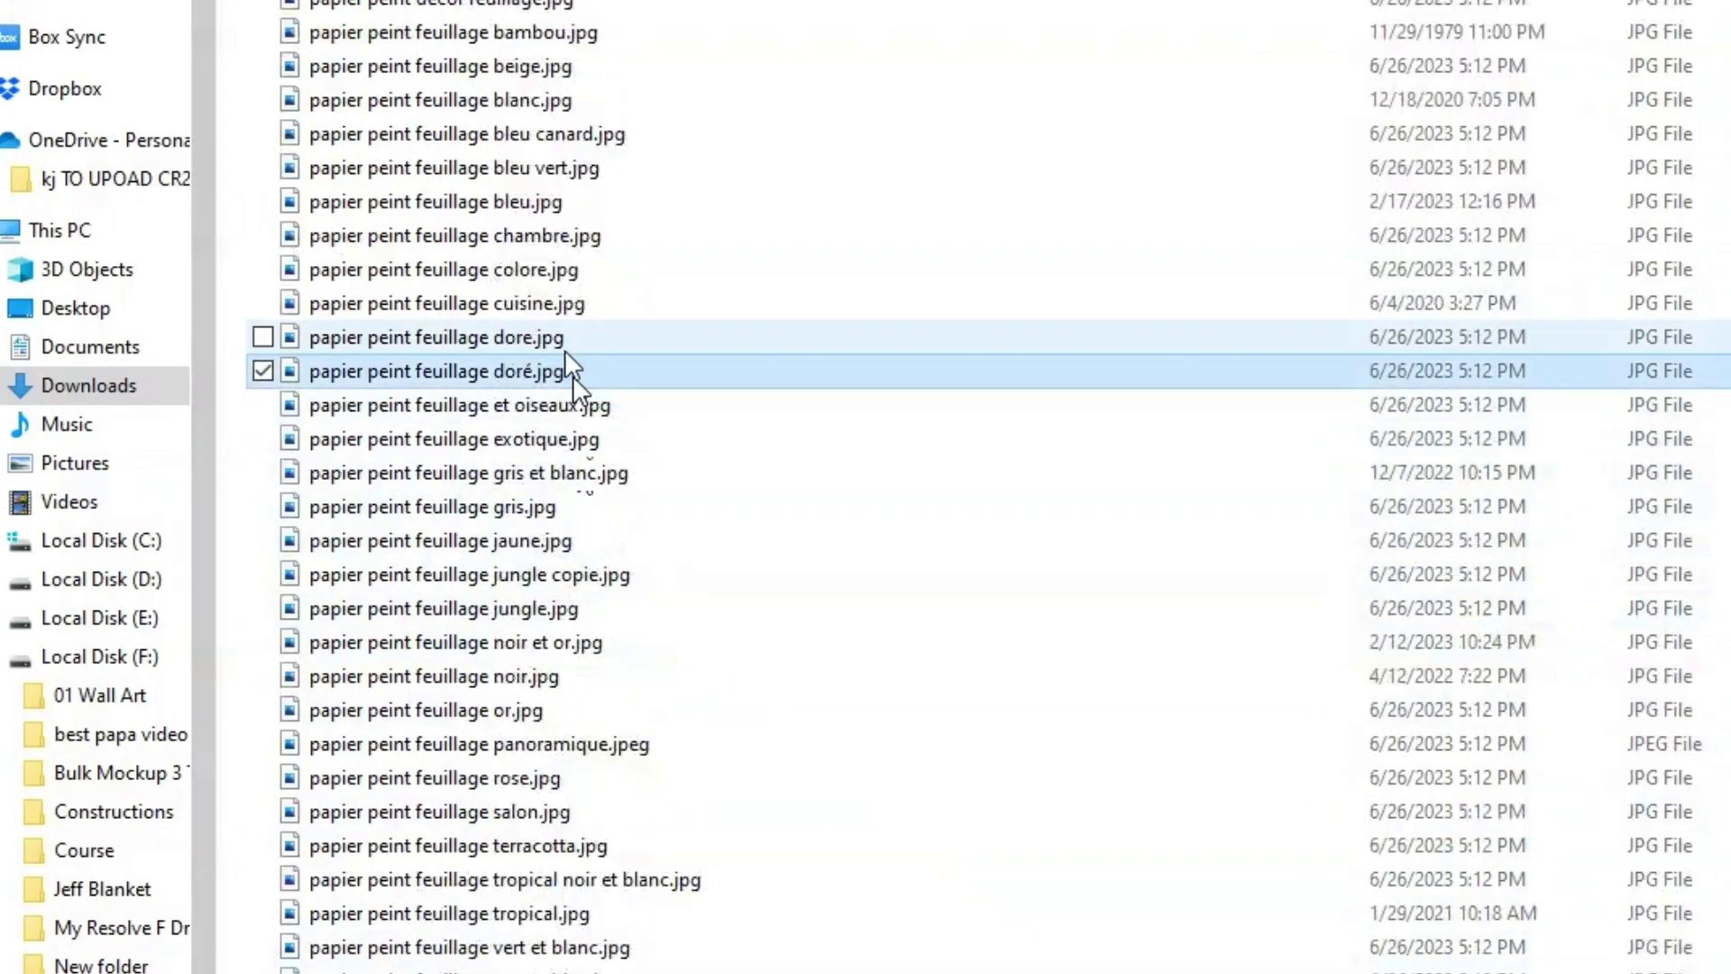
{"action": "left_click", "coordinate": [544, 370]}
{"action": "left_click", "coordinate": [544, 371]}
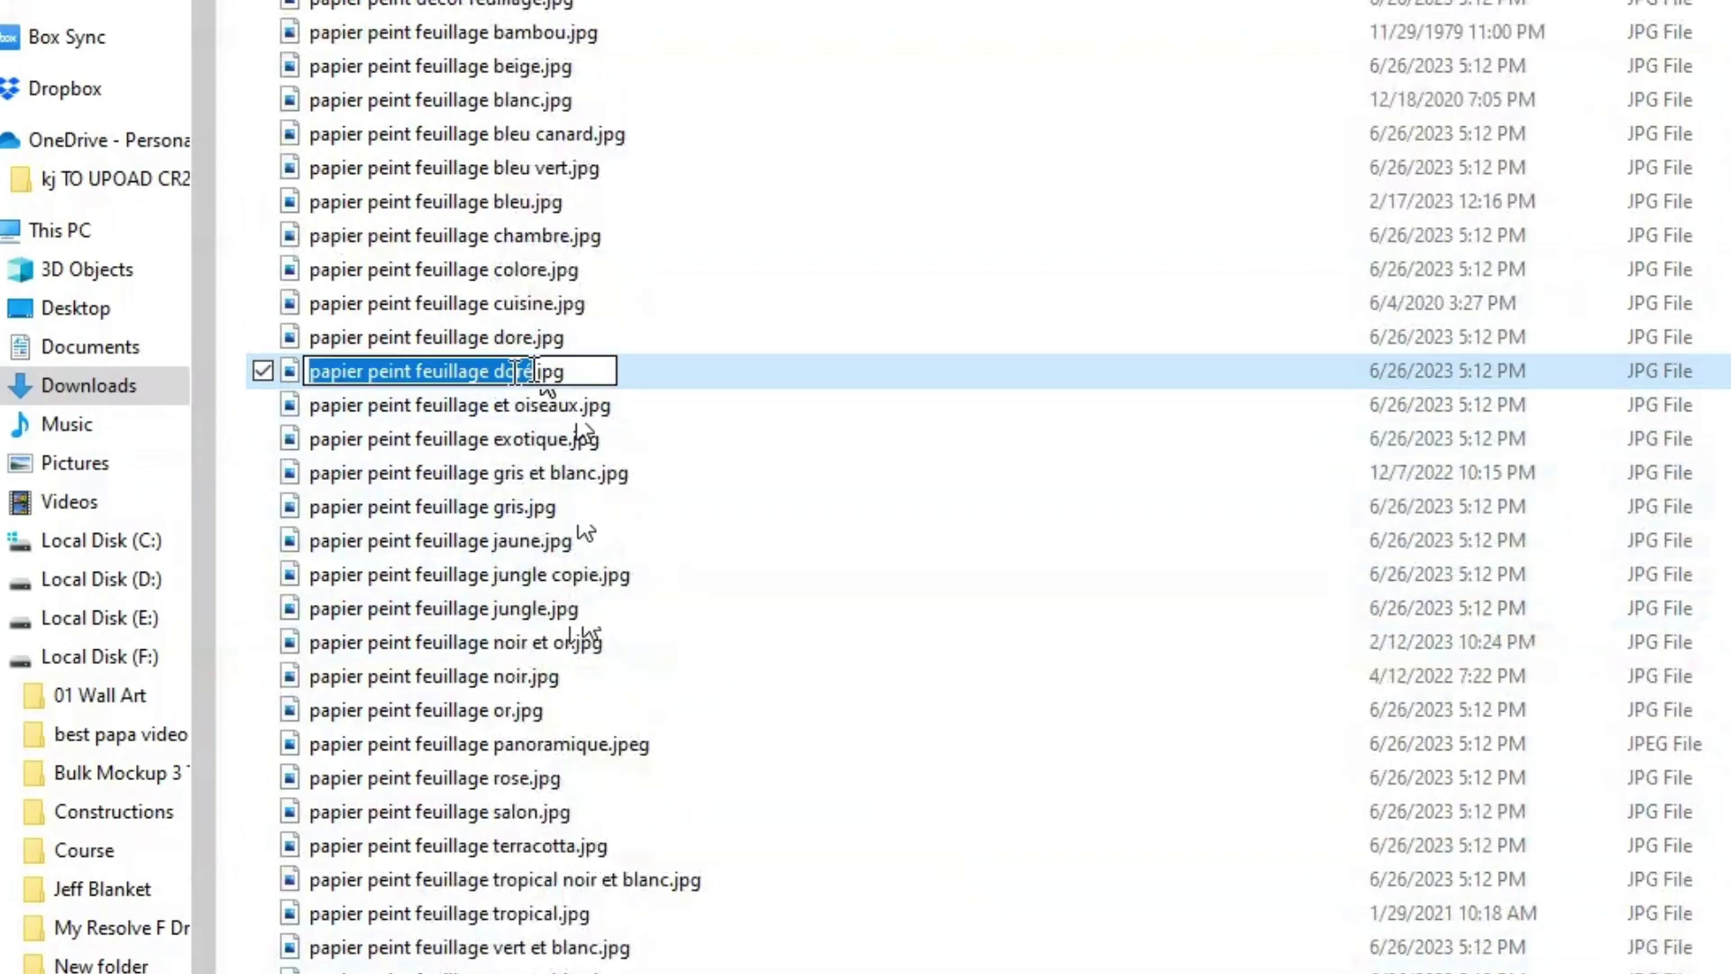
{"action": "key", "text": "BackSpace"}
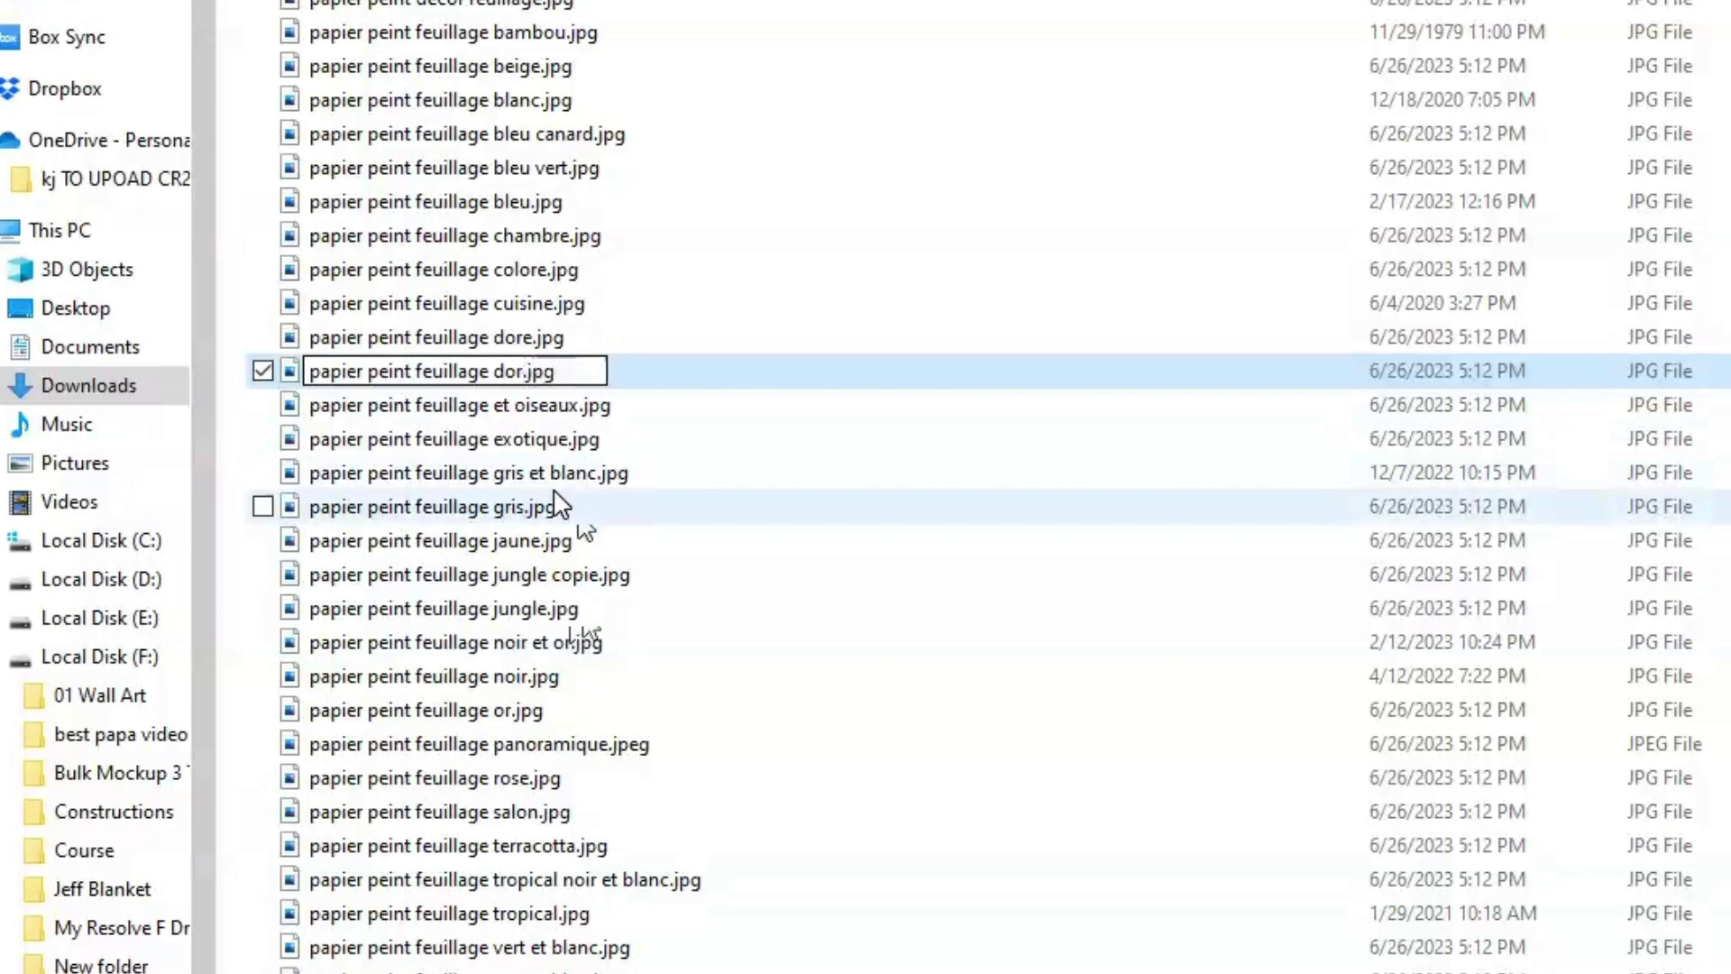
{"action": "type", "text": "e1"}
{"action": "key", "text": "Return"}
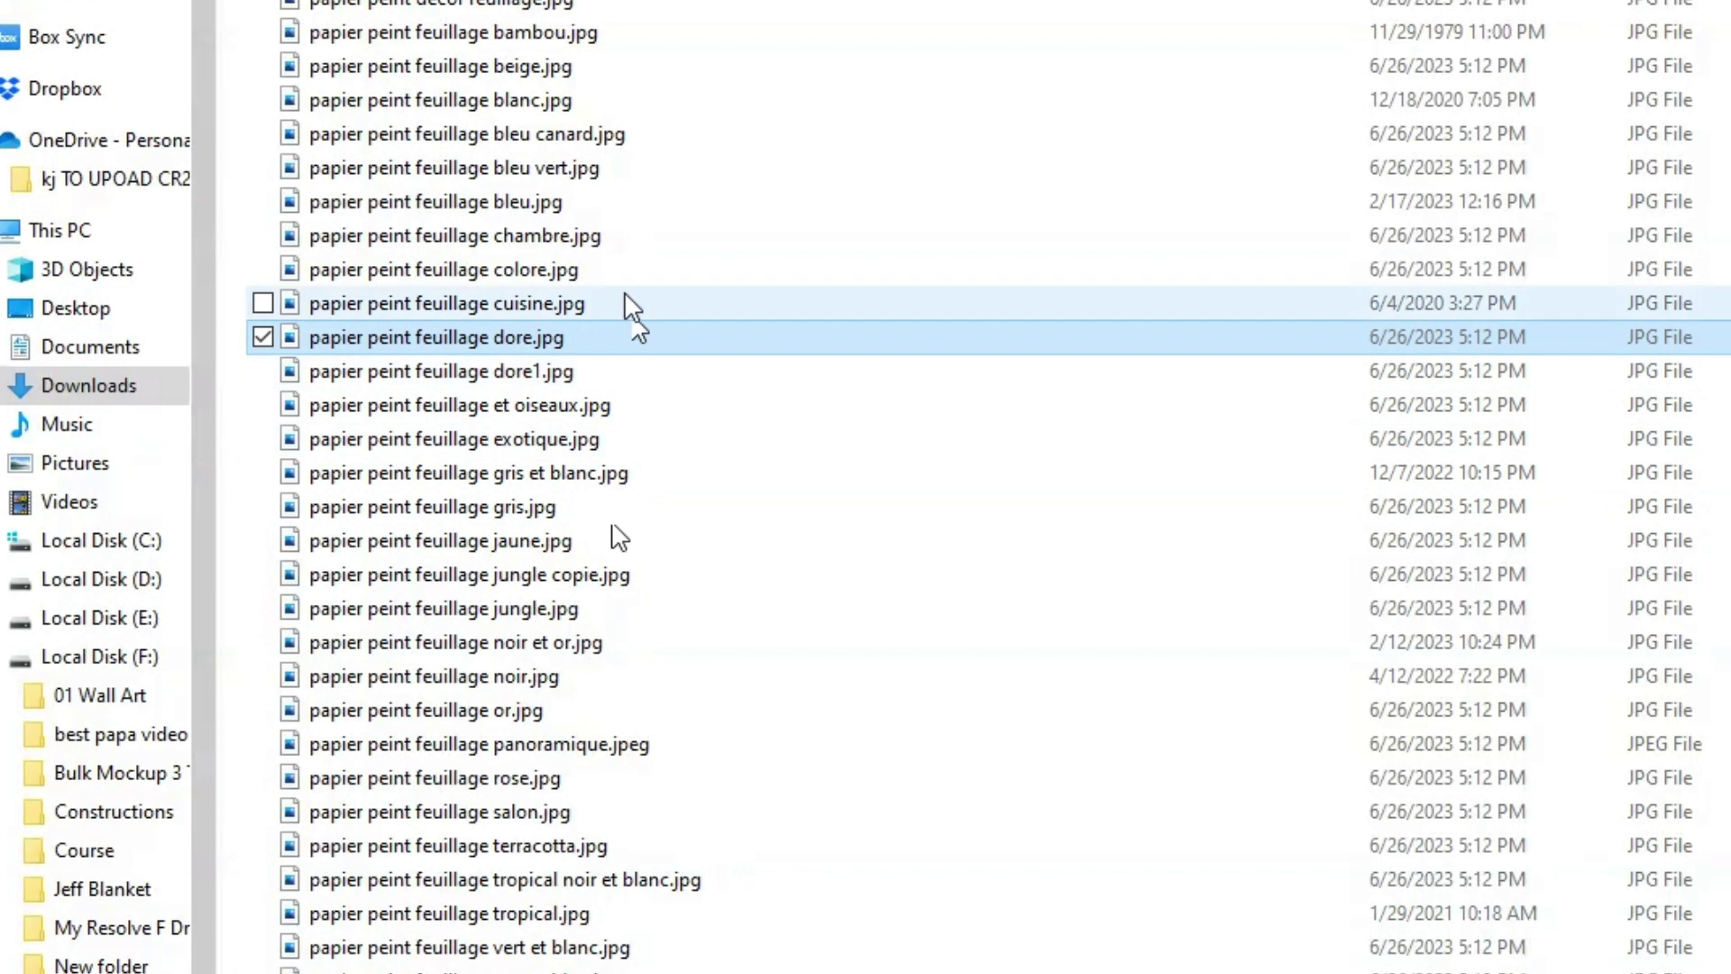
Check the file names for remaining accents one by one, from the end of the list up to papier peint feuillage vert et or.jpg.
{"action": "scroll", "coordinate": [600, 606], "scroll_direction": "down", "scroll_amount": 3}
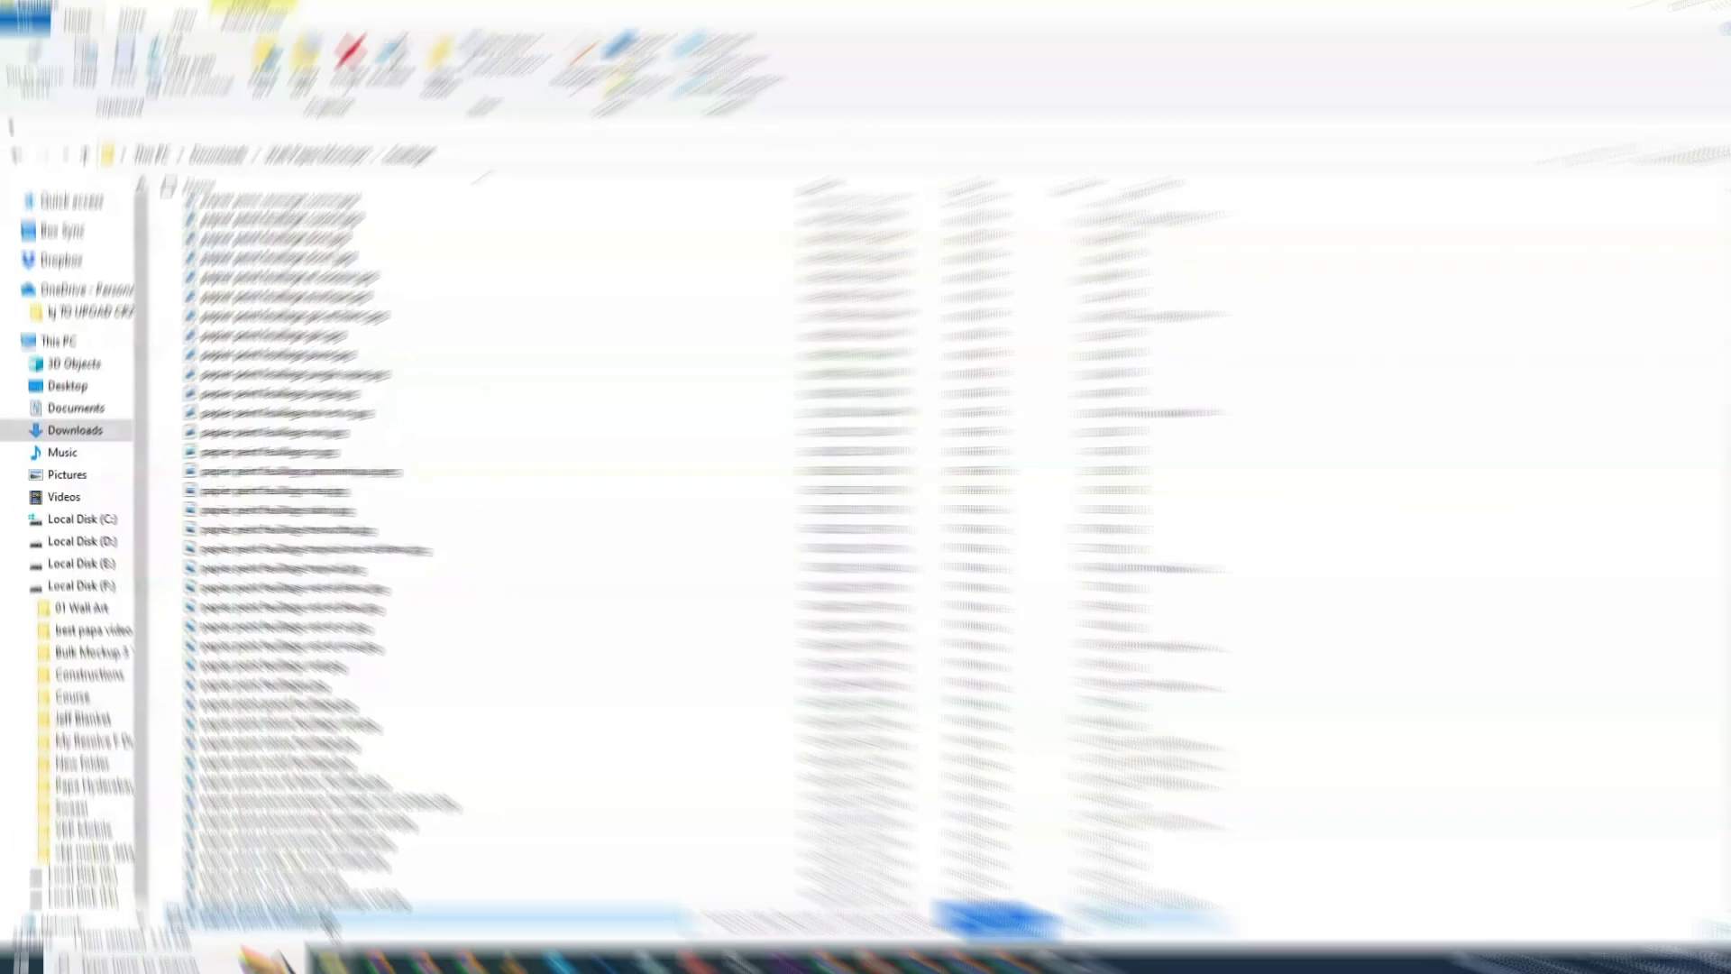
{"action": "left_click", "coordinate": [298, 888]}
{"action": "key", "text": "Up"}
{"action": "key", "text": "Up"}
{"action": "key", "text": "Up"}
{"action": "key", "text": "Up"}
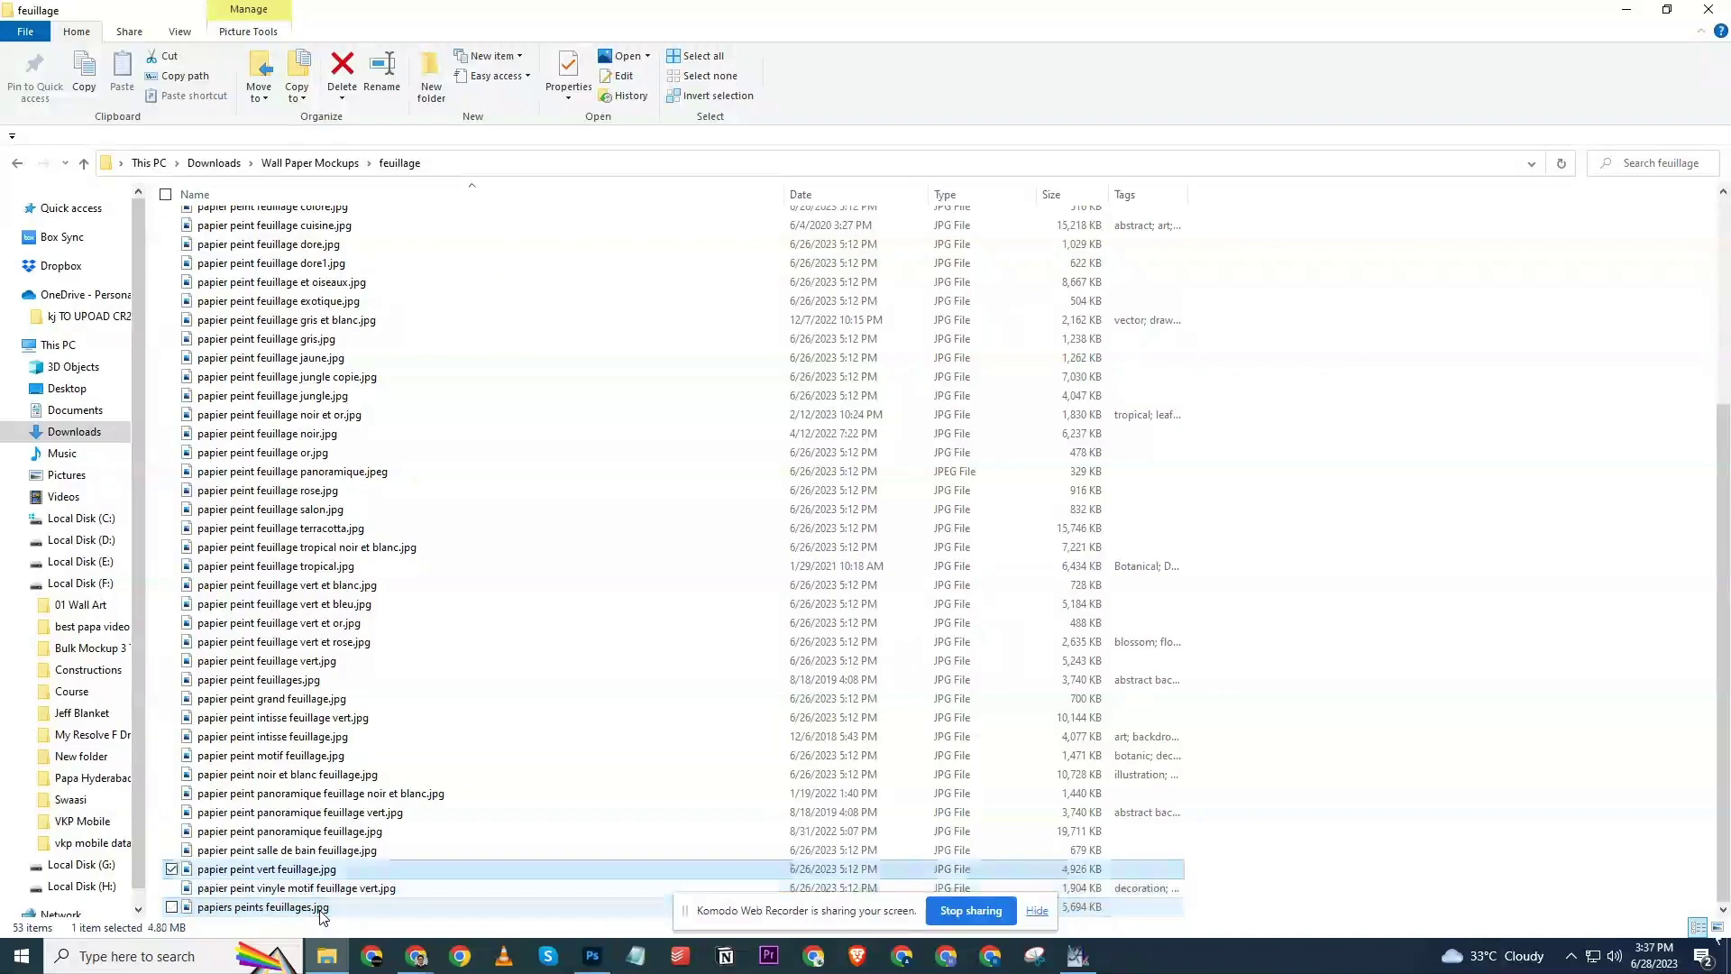
{"action": "key", "text": "Up"}
{"action": "key", "text": "Up"}
{"action": "key", "text": "Up"}
{"action": "key", "text": "Up"}
{"action": "key", "text": "Up"}
{"action": "key", "text": "Up"}
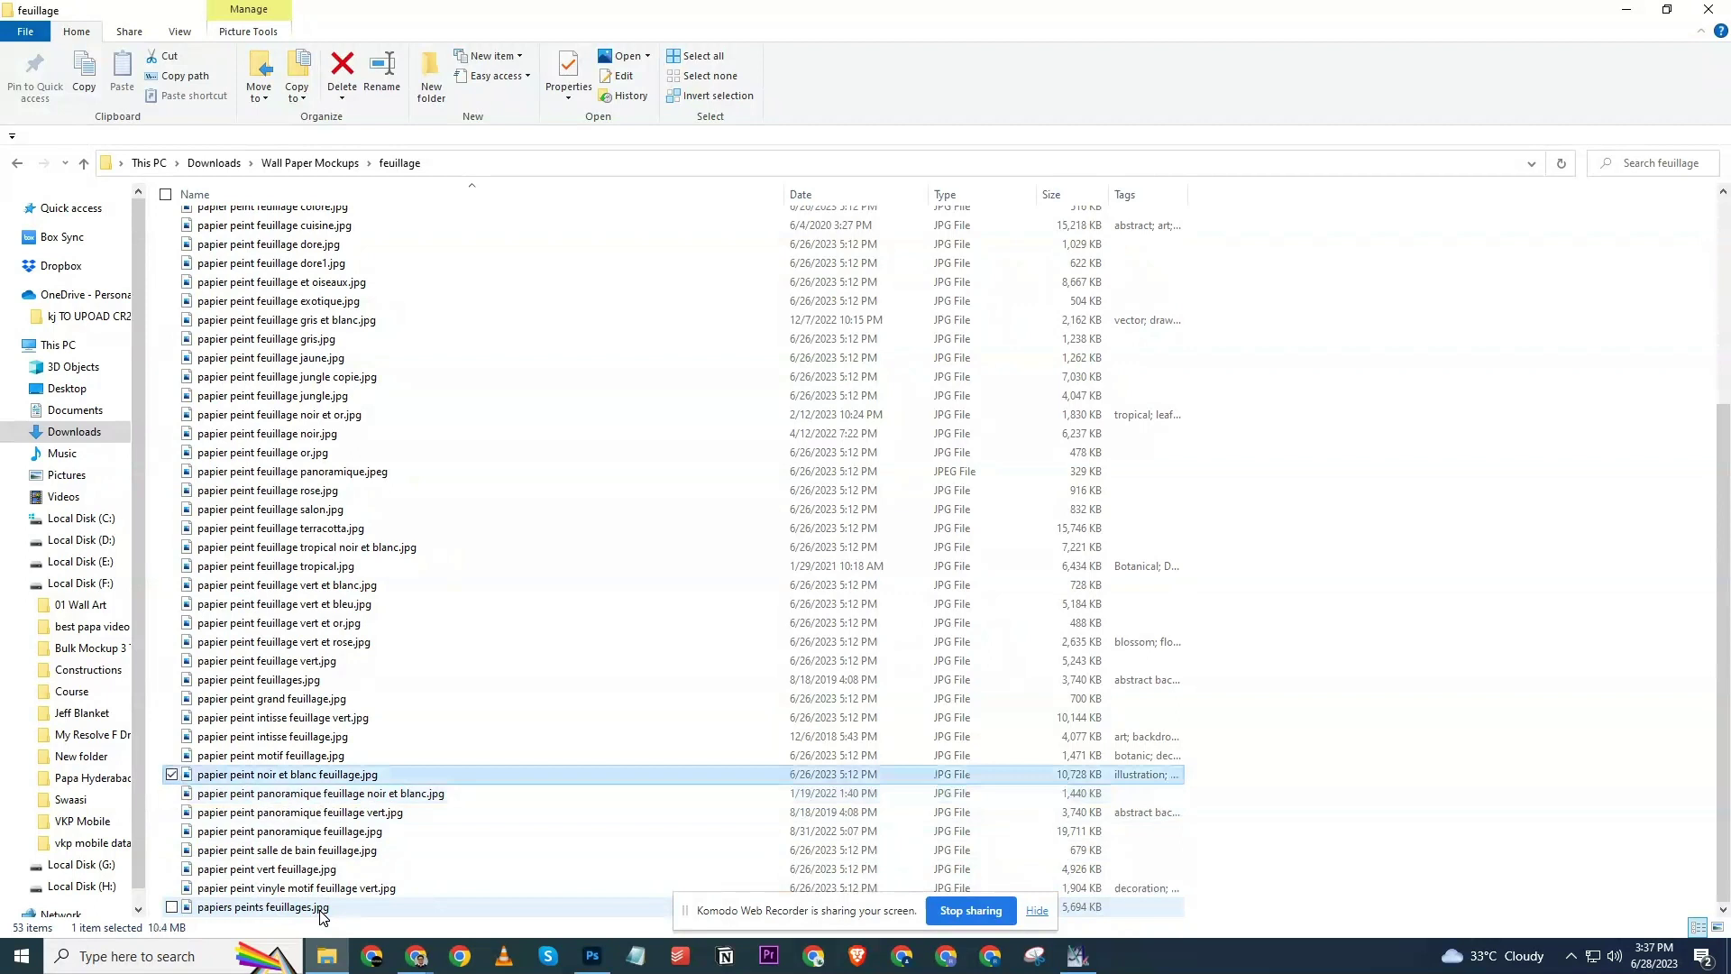
{"action": "key", "text": "Up"}
{"action": "key", "text": "Up"}
{"action": "key", "text": "Up"}
{"action": "key", "text": "Up"}
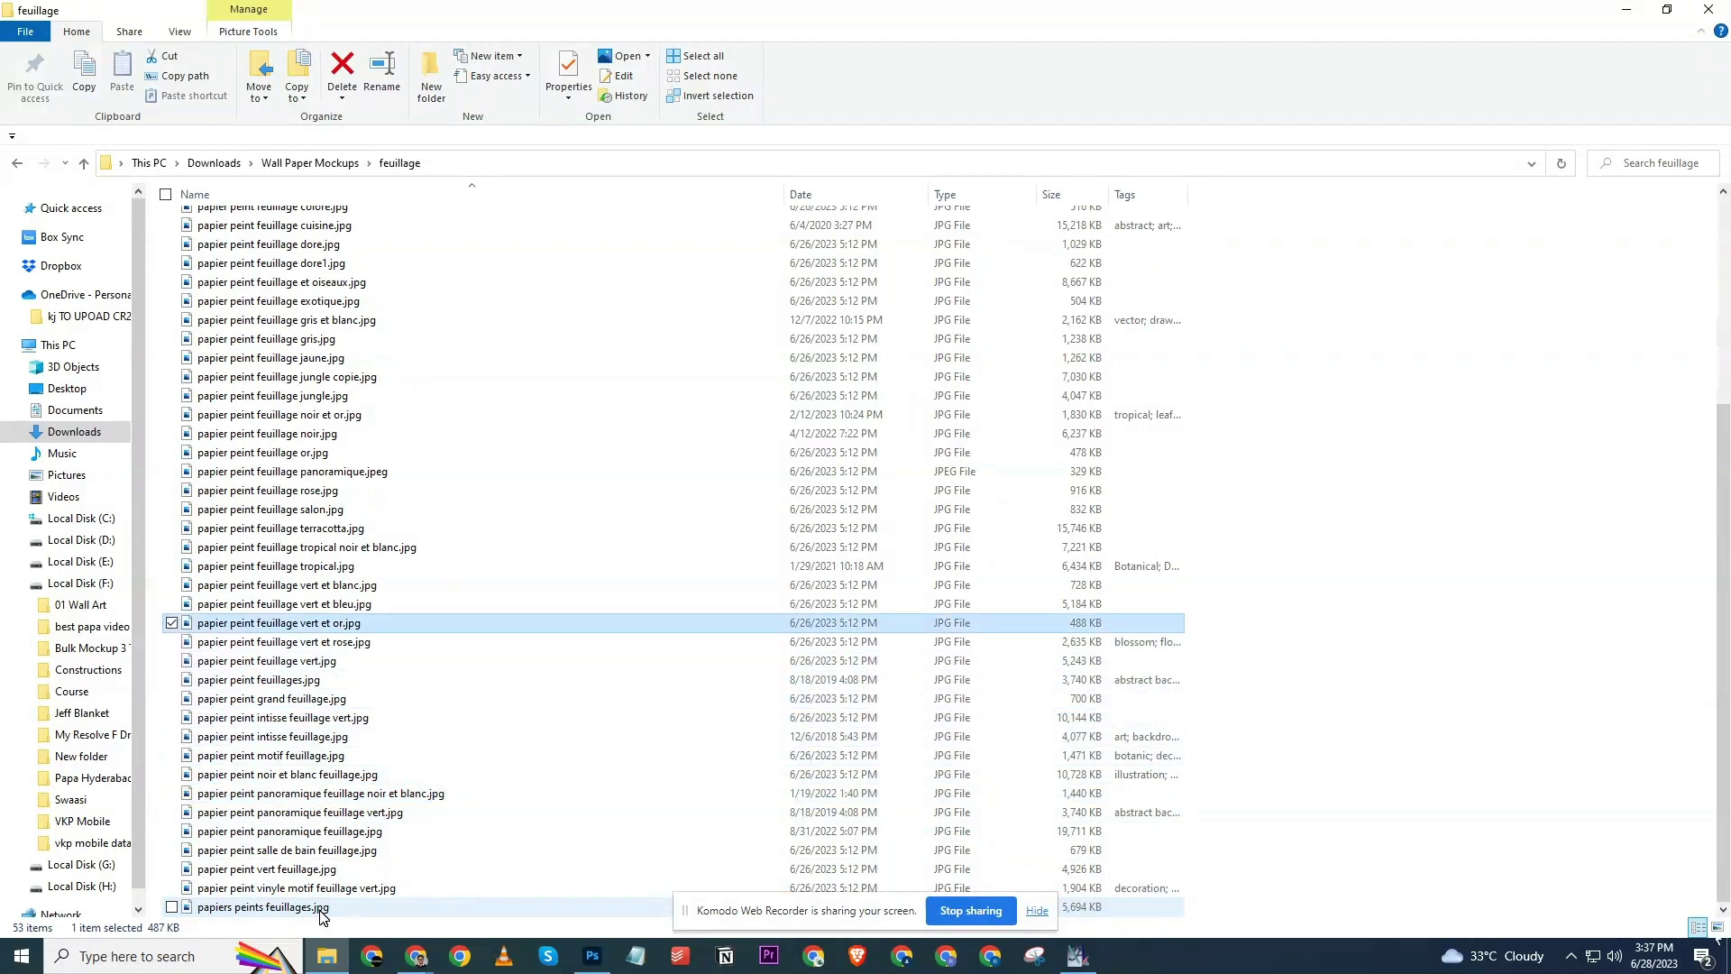
{"action": "key", "text": "F2"}
{"action": "key", "text": "Right"}
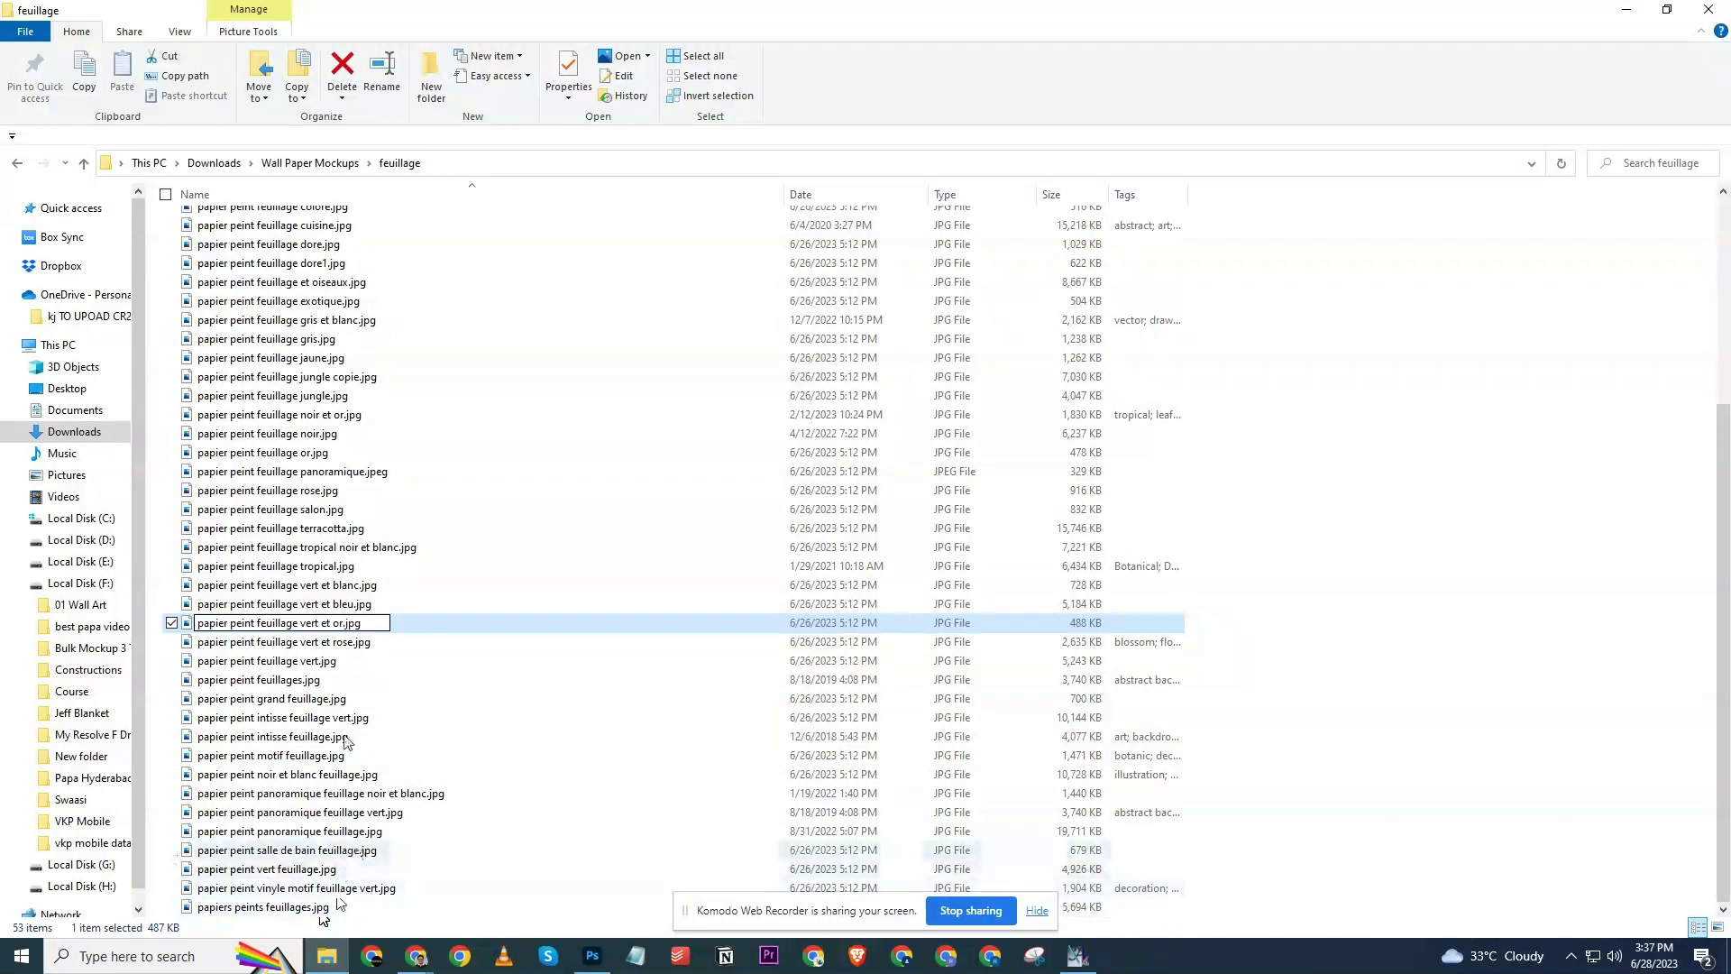
{"action": "left_click", "coordinate": [365, 604]}
Check the remaining file names for accents one by one, from papier peint feuillage vert et bleu.jpg up to chambre papier peint feuillage.jpg.
{"action": "key", "text": "Up"}
{"action": "key", "text": "Up"}
{"action": "key", "text": "Up"}
{"action": "key", "text": "Up"}
{"action": "key", "text": "Up"}
{"action": "key", "text": "Up"}
{"action": "key", "text": "Up"}
{"action": "key", "text": "Up"}
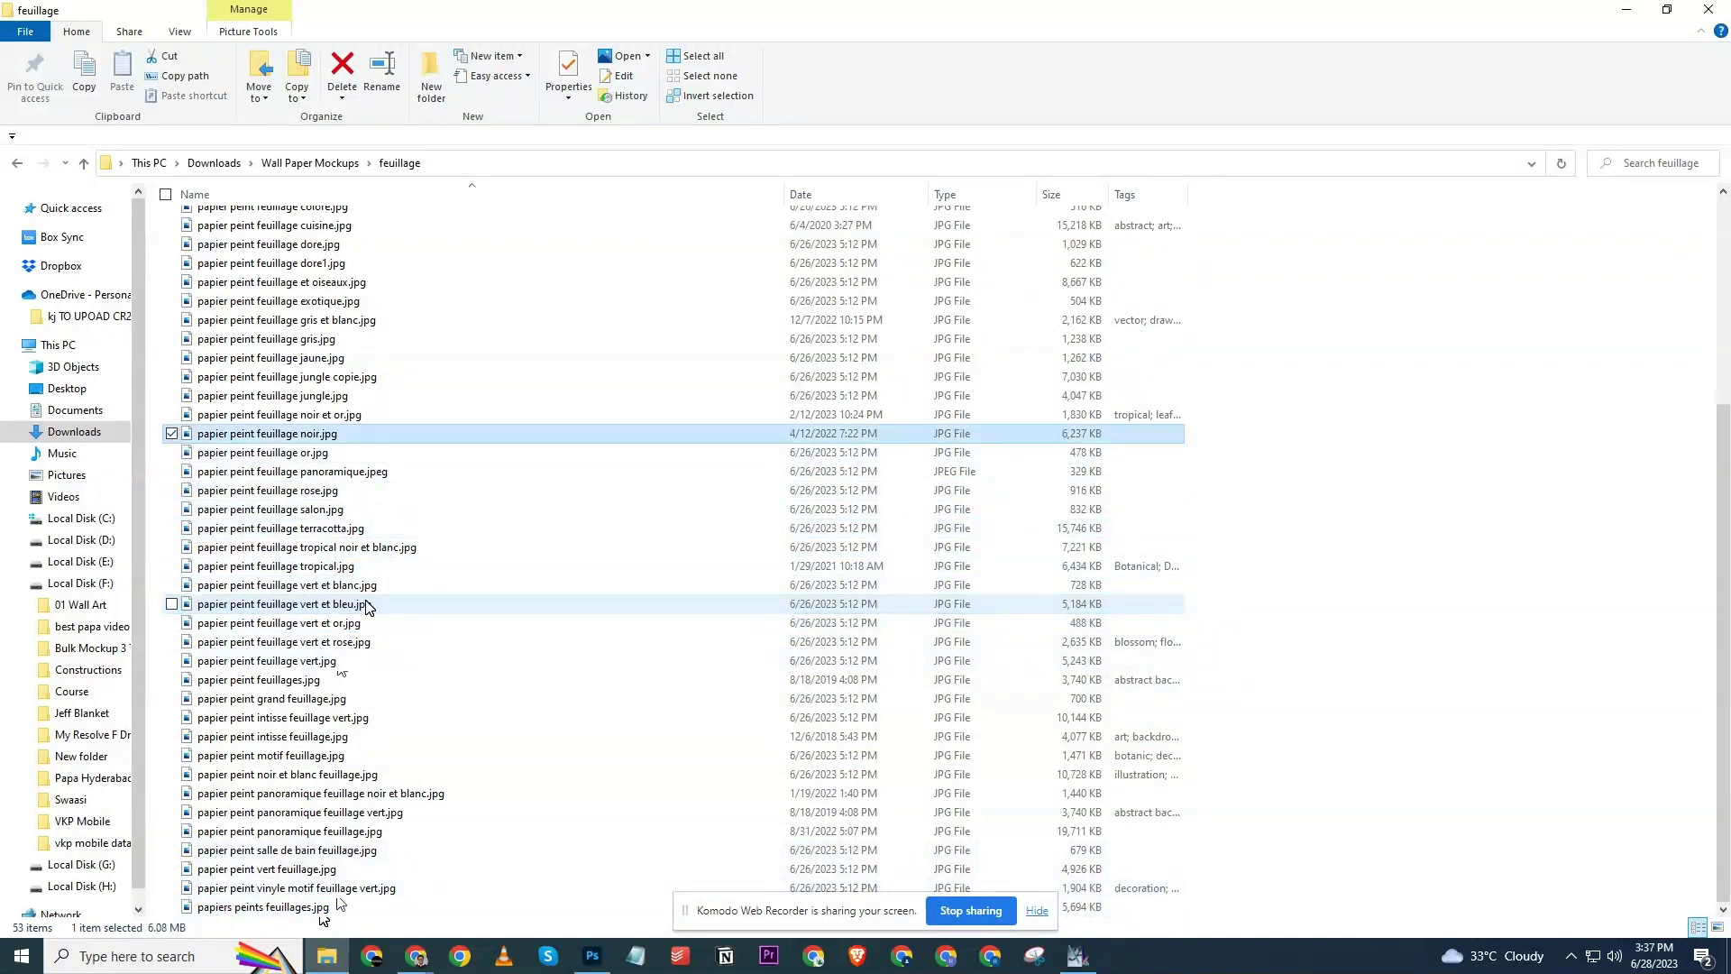
{"action": "key", "text": "Up"}
{"action": "key", "text": "Up"}
{"action": "key", "text": "Up"}
{"action": "key", "text": "Up"}
{"action": "key", "text": "Up"}
{"action": "key", "text": "Up"}
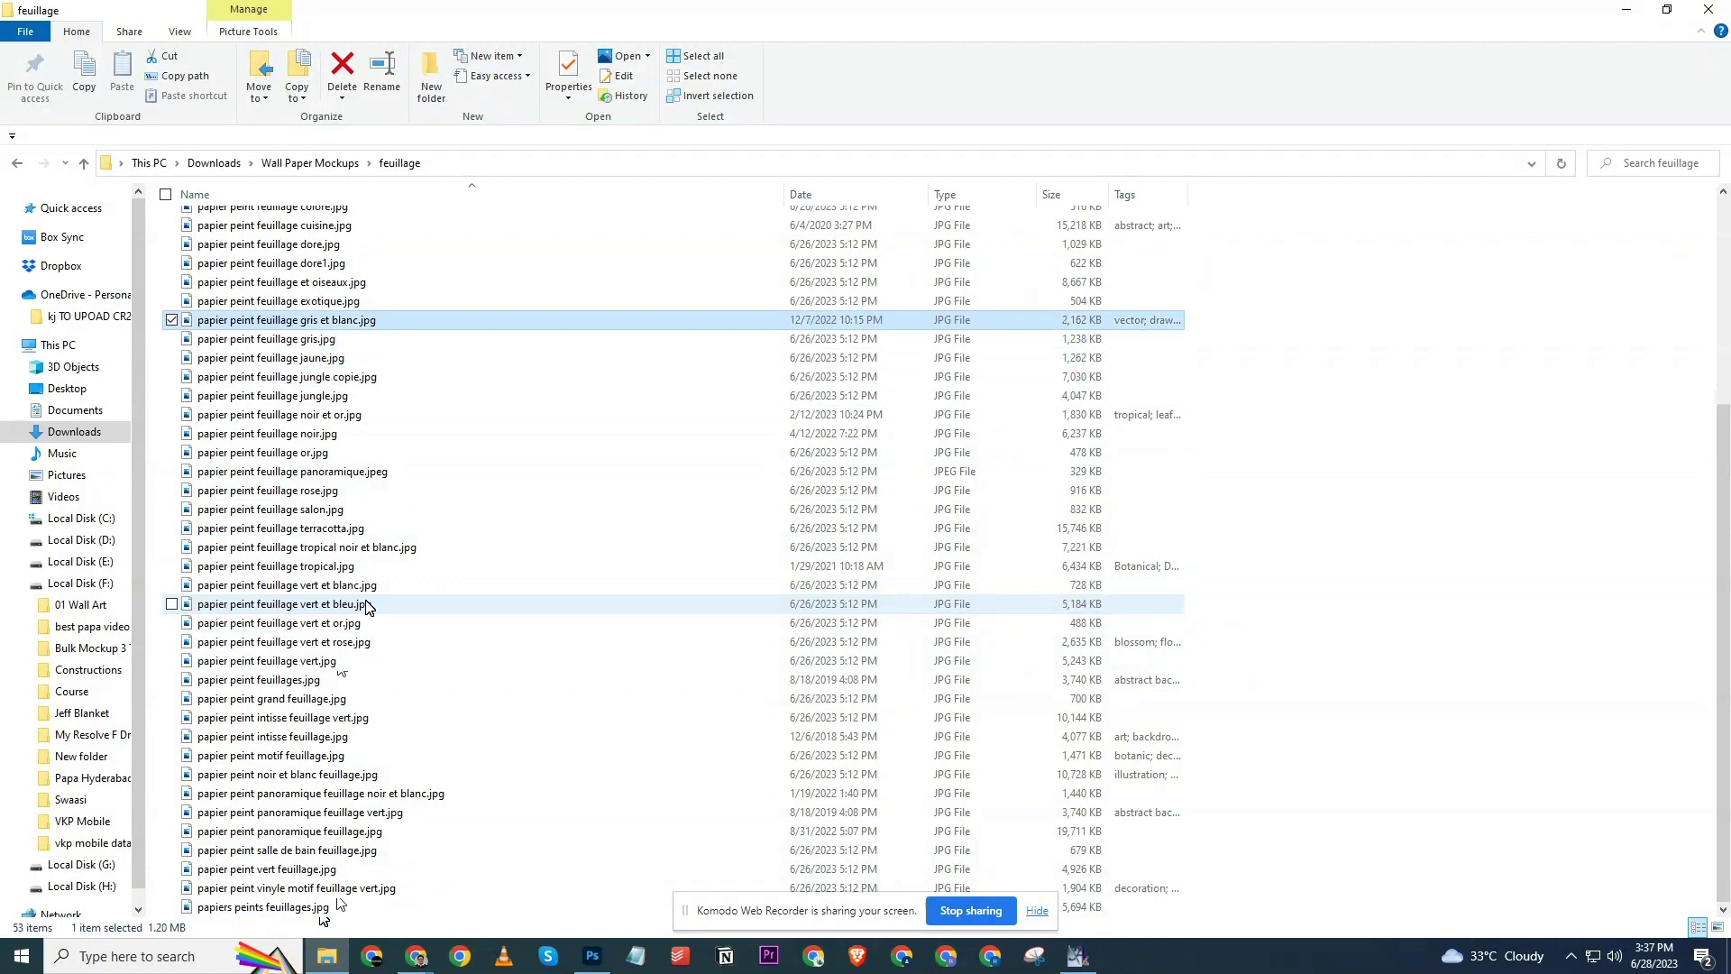
{"action": "key", "text": "Up"}
{"action": "key", "text": "Up"}
{"action": "key", "text": "Up"}
{"action": "key", "text": "Up"}
{"action": "key", "text": "Up"}
{"action": "key", "text": "Up"}
{"action": "key", "text": "Up"}
{"action": "key", "text": "Up"}
{"action": "key", "text": "Up"}
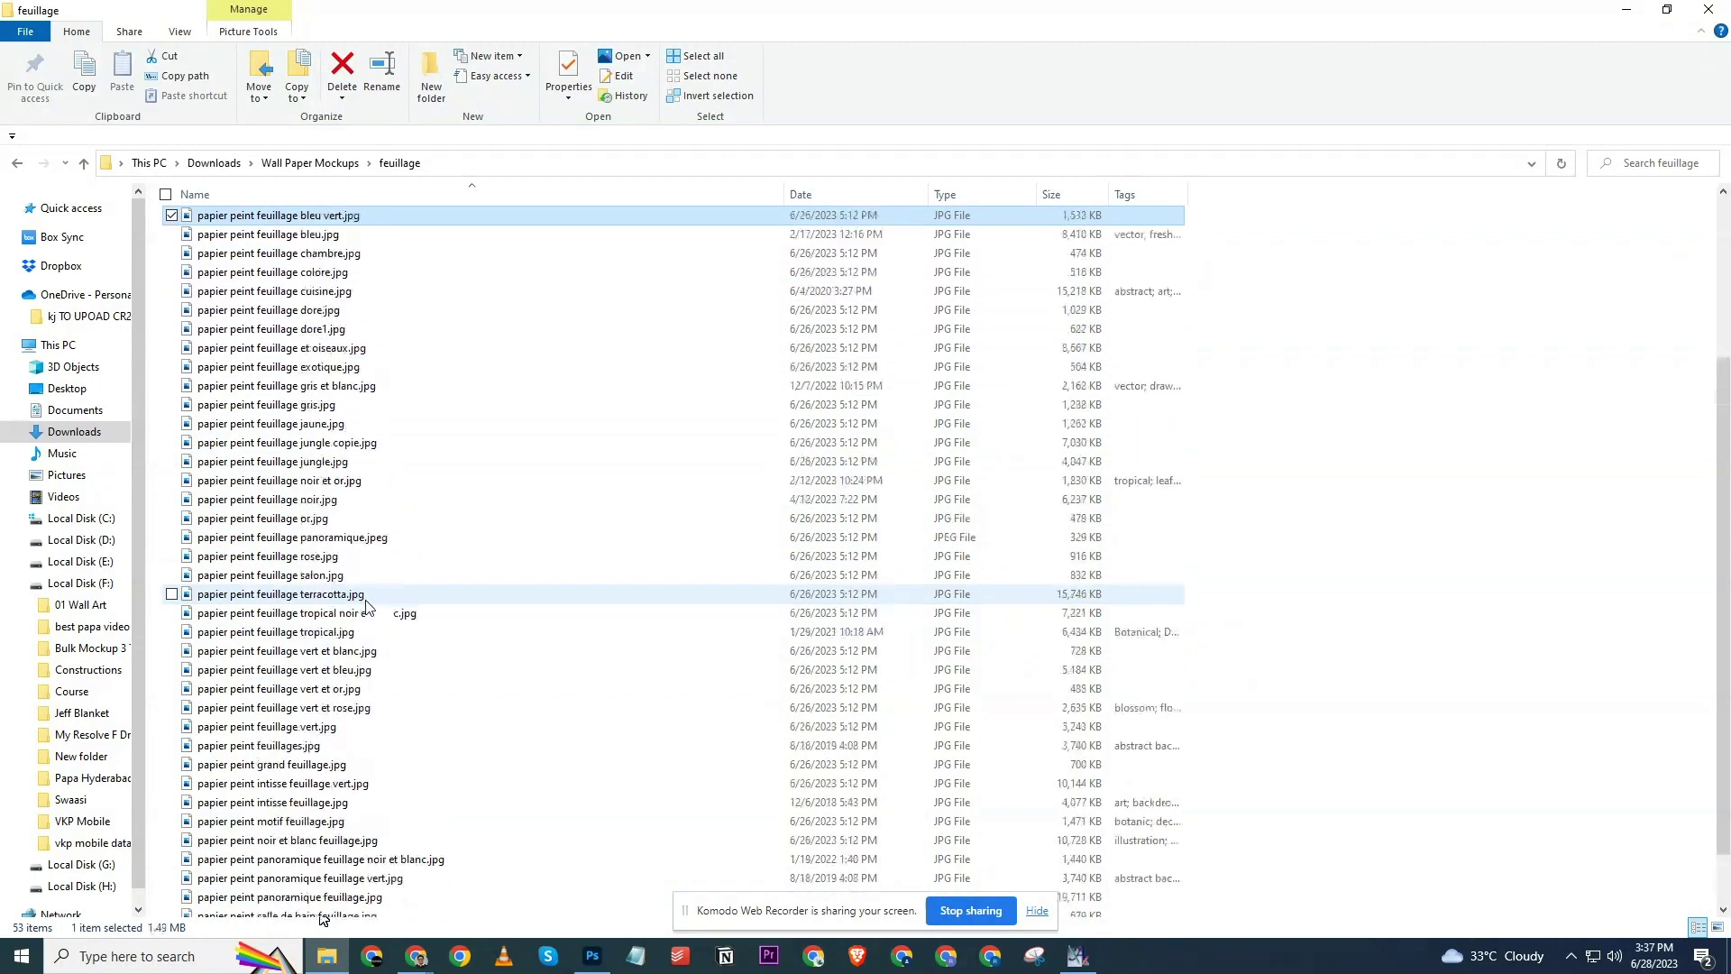
{"action": "key", "text": "Up"}
{"action": "key", "text": "Up"}
{"action": "key", "text": "Up"}
{"action": "key", "text": "Up"}
{"action": "key", "text": "Up"}
{"action": "key", "text": "Up"}
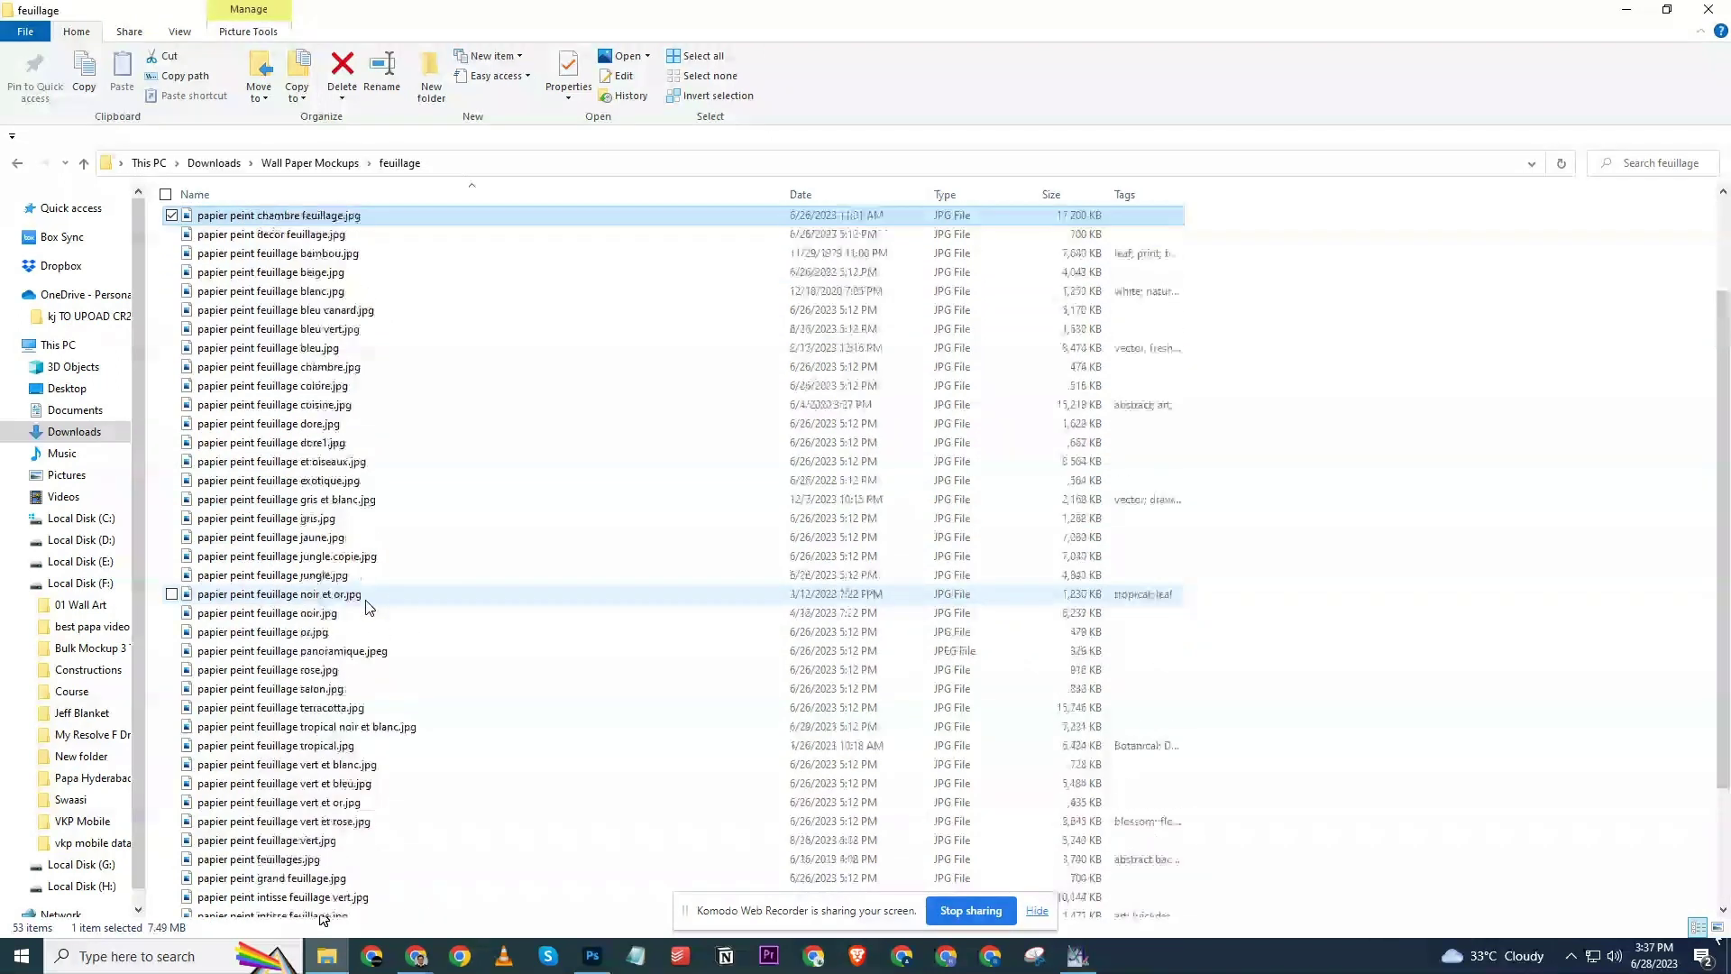
{"action": "key", "text": "Up"}
{"action": "key", "text": "Up"}
{"action": "key", "text": "Up"}
{"action": "key", "text": "Up"}
{"action": "key", "text": "Up"}
{"action": "key", "text": "Up"}
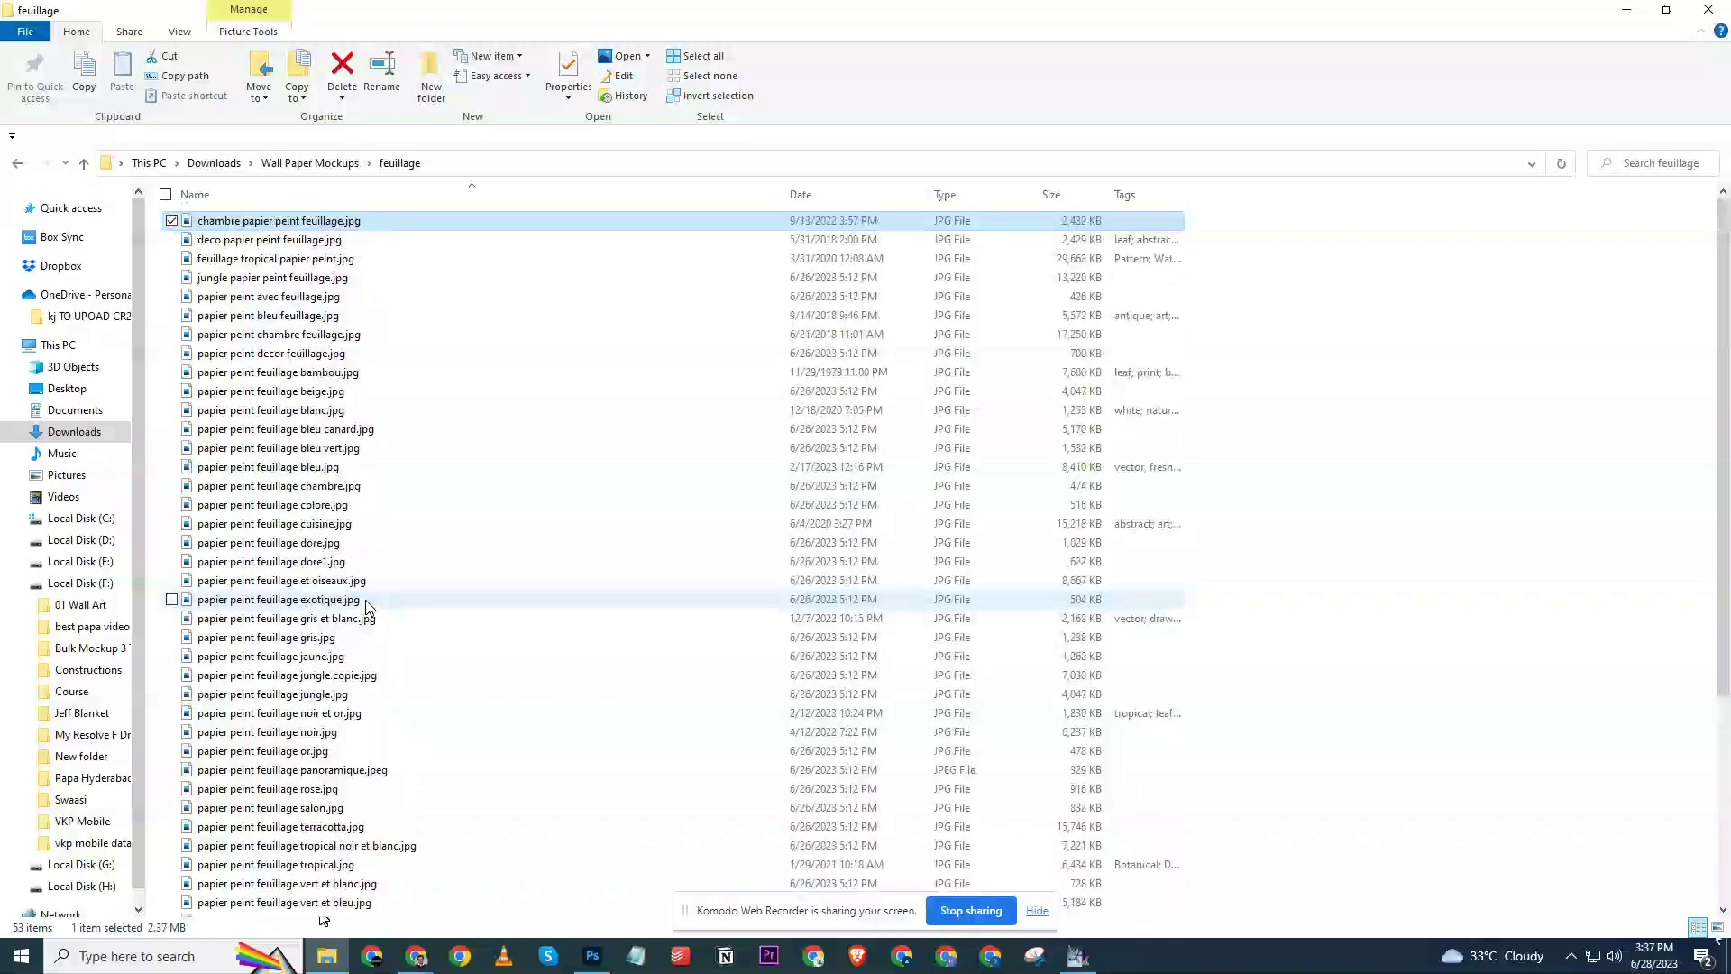
Turn the display of file name extensions off and back on, and clear the file selection.
{"action": "left_click", "coordinate": [180, 34]}
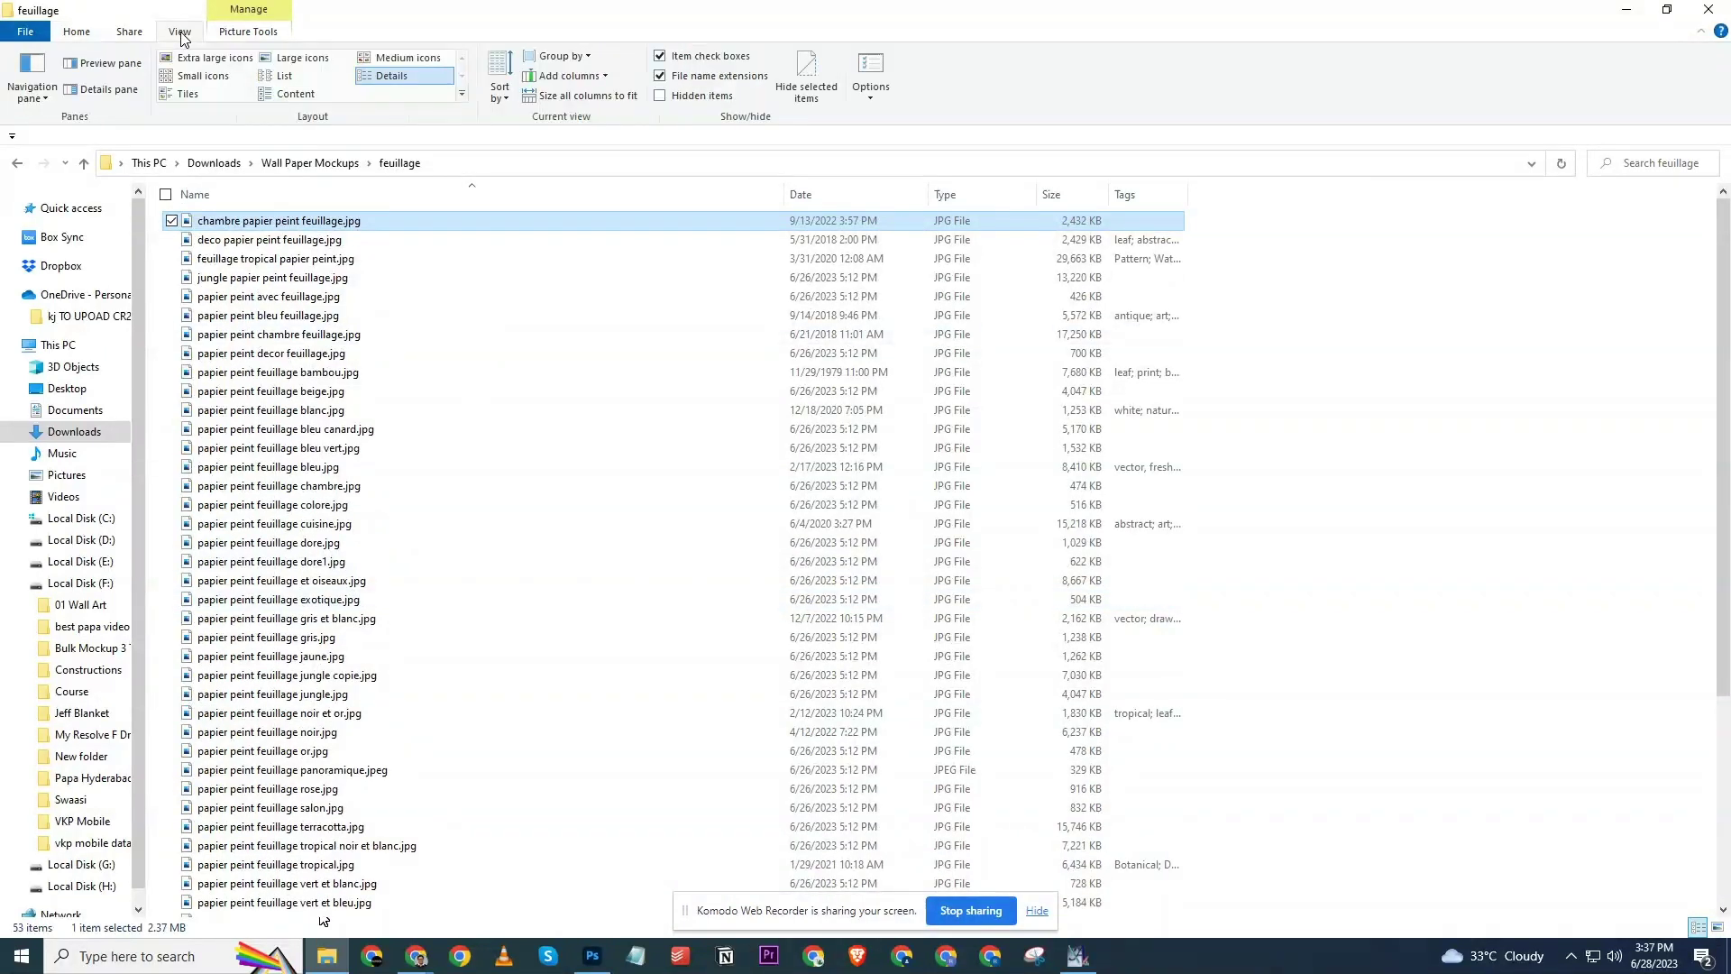
{"action": "left_click", "coordinate": [661, 78]}
{"action": "left_click", "coordinate": [661, 77]}
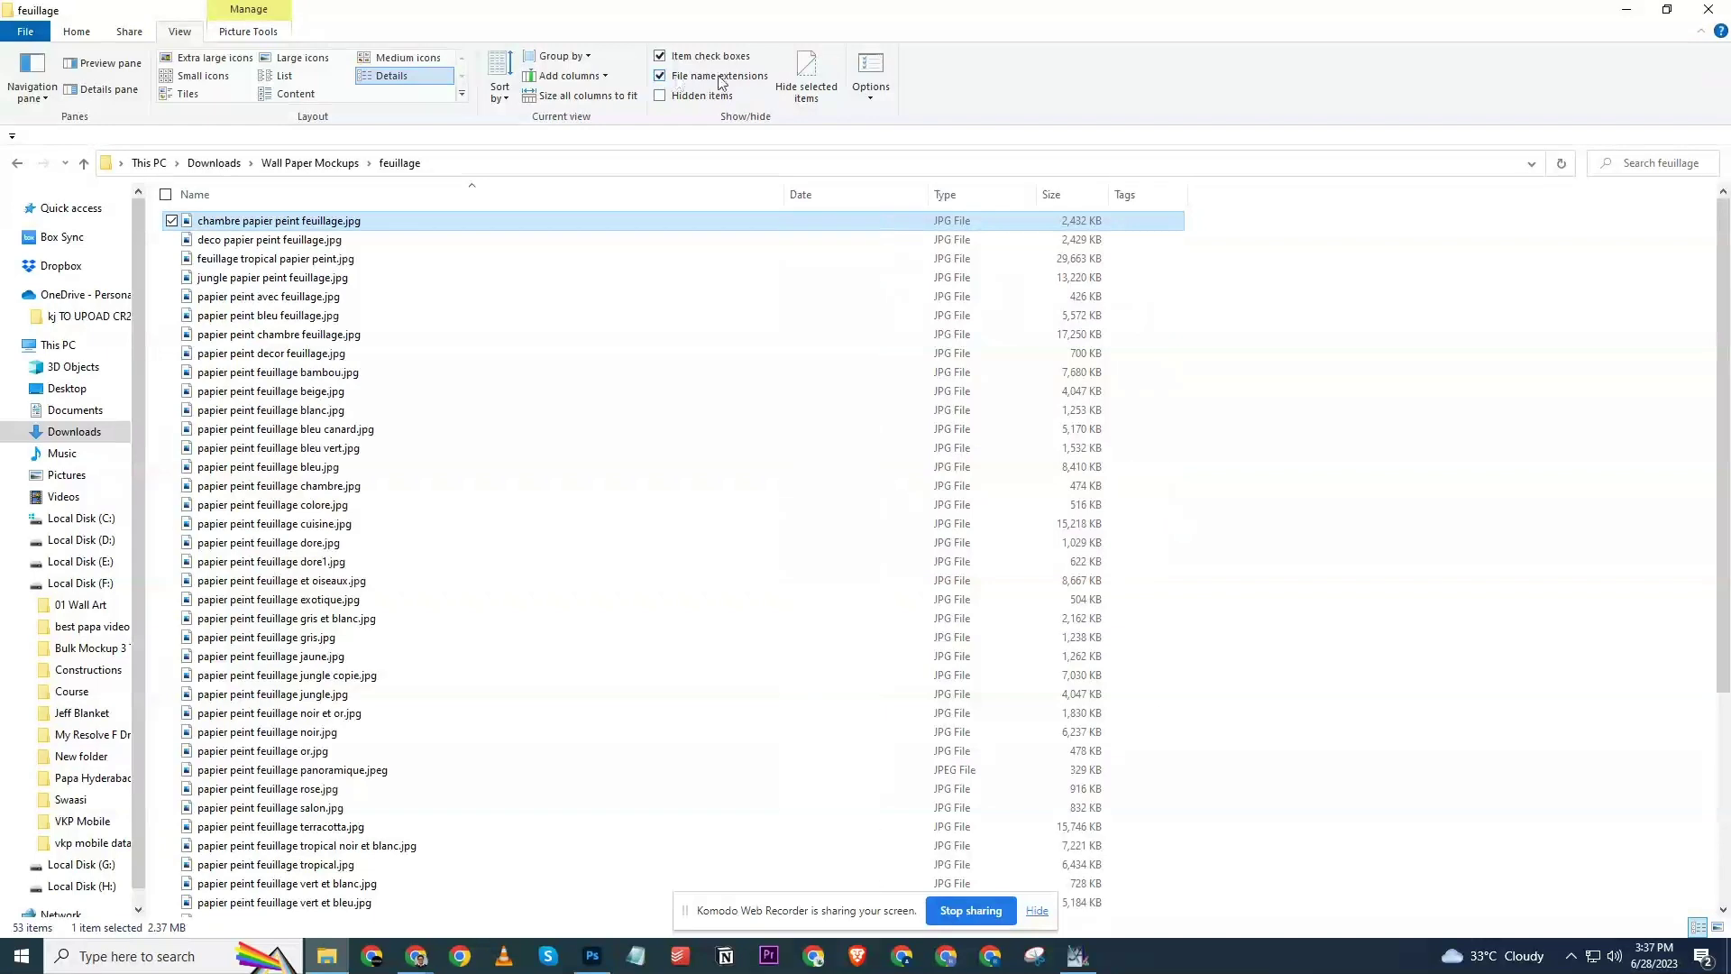
{"action": "left_click", "coordinate": [1481, 655]}
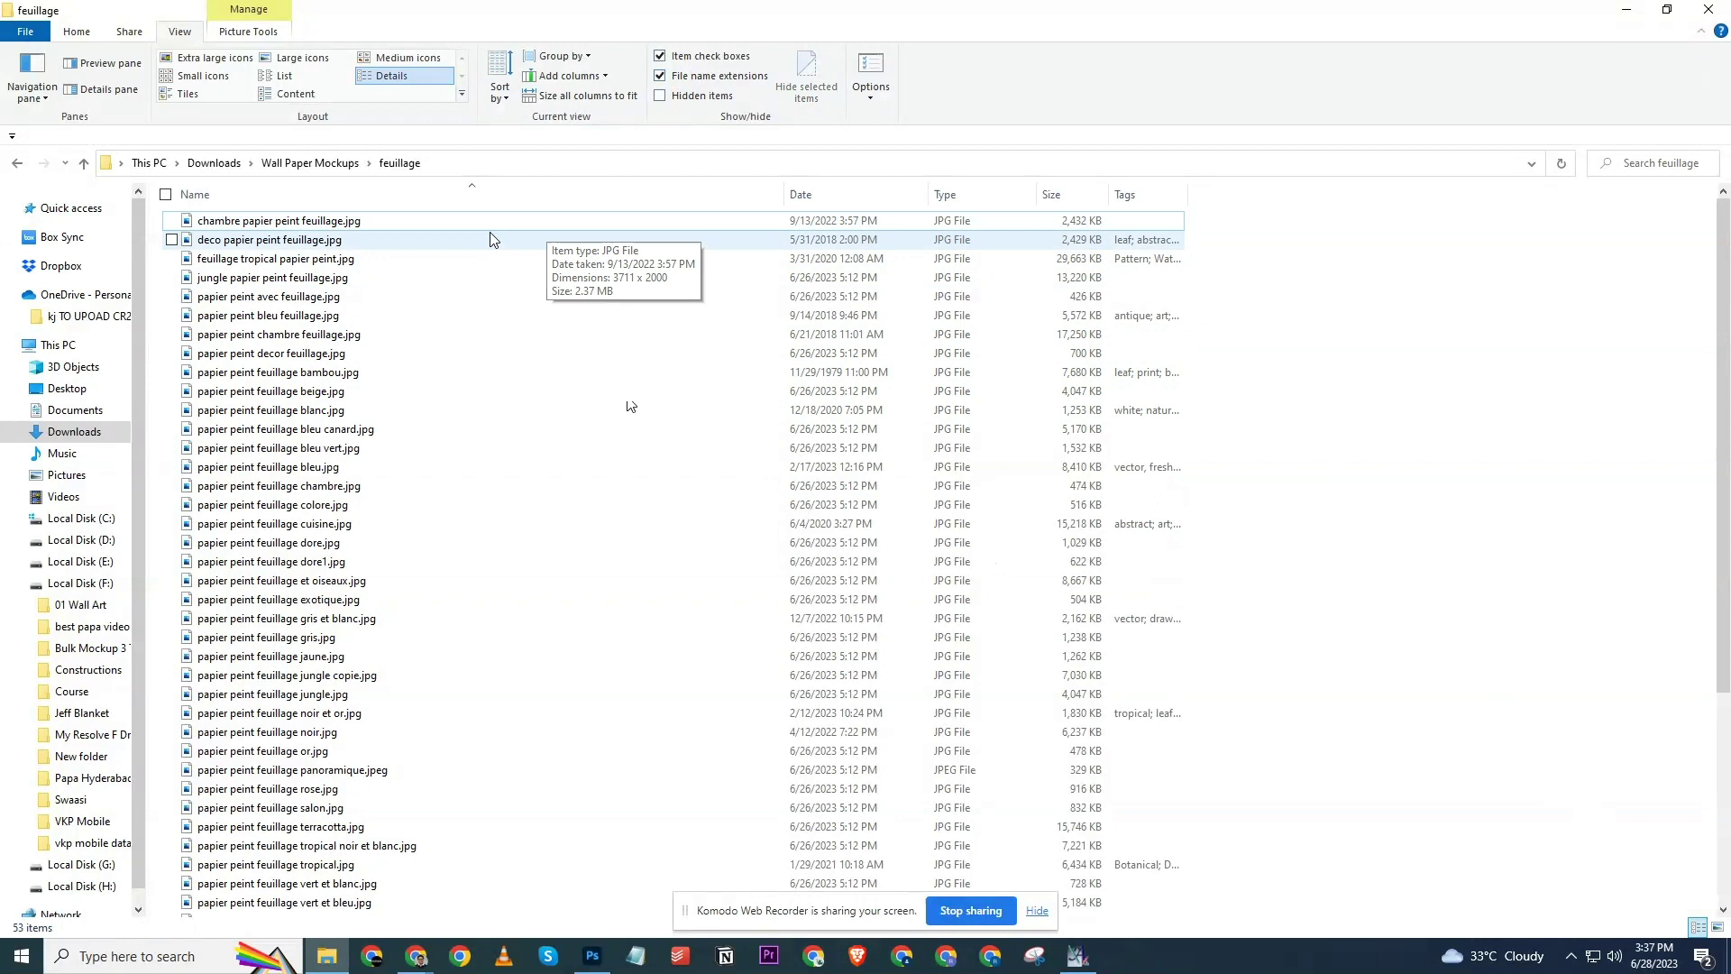
Show the feuillage folder's images as large icons and select papier peint feuillage vert et bleu.jpg.
{"action": "scroll", "coordinate": [402, 699], "scroll_direction": "down", "scroll_amount": 5}
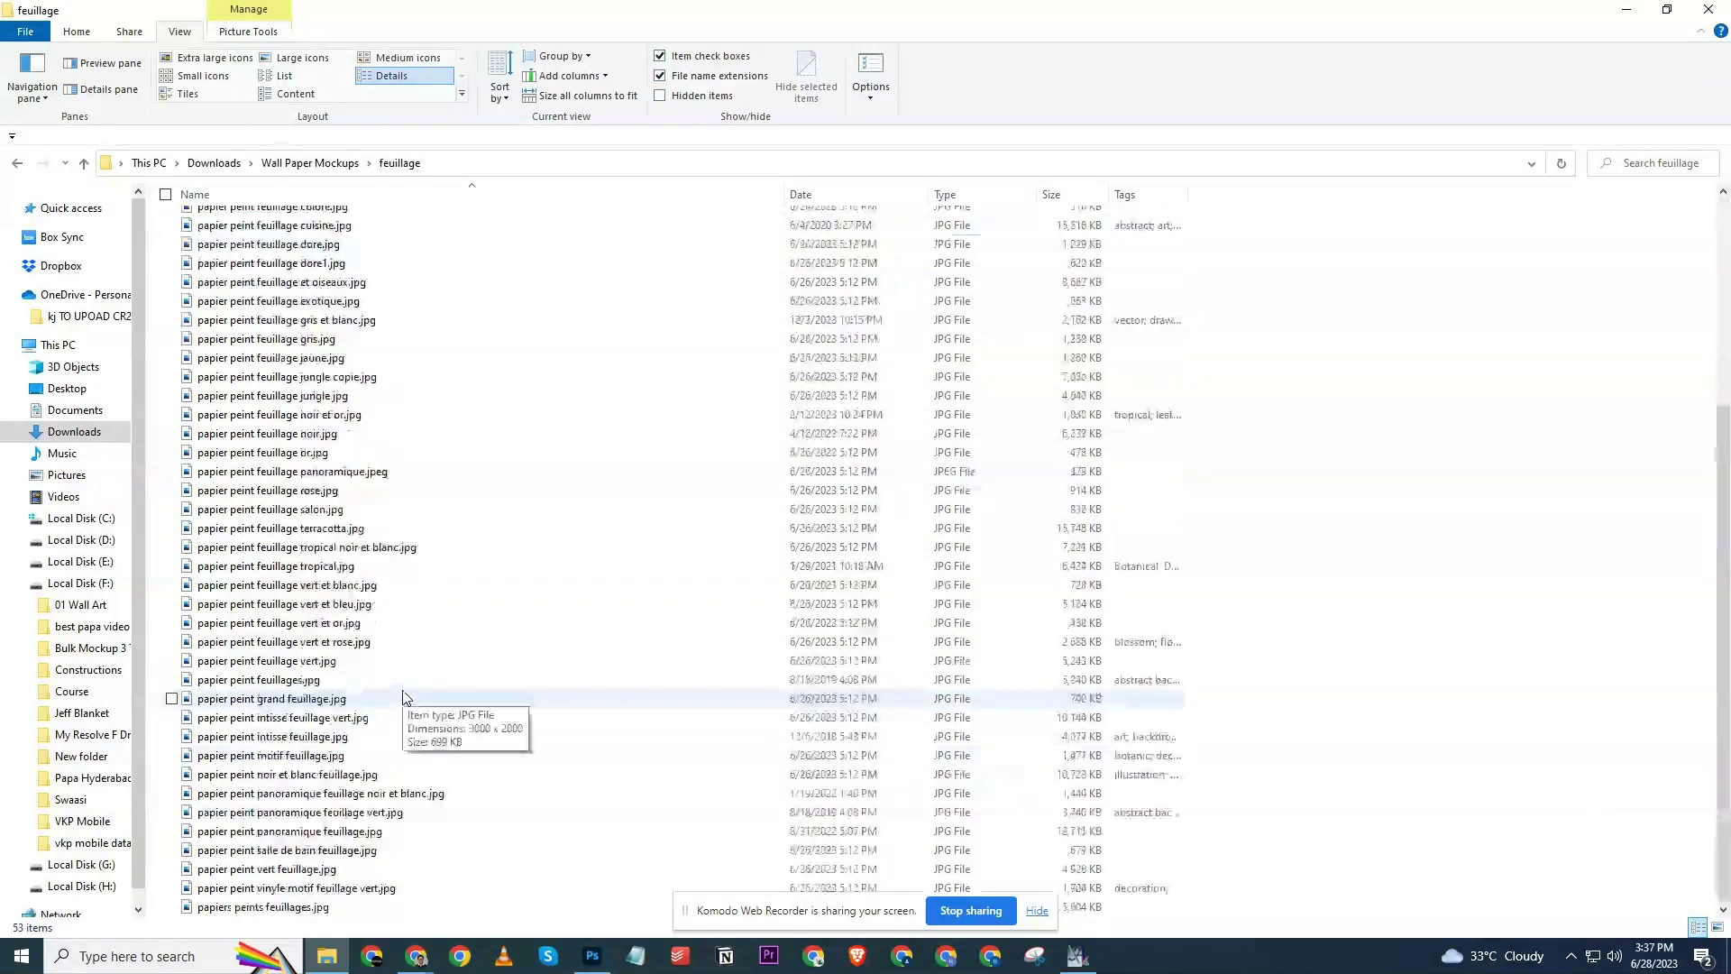
{"action": "scroll", "coordinate": [402, 698], "scroll_direction": "up", "scroll_amount": 5}
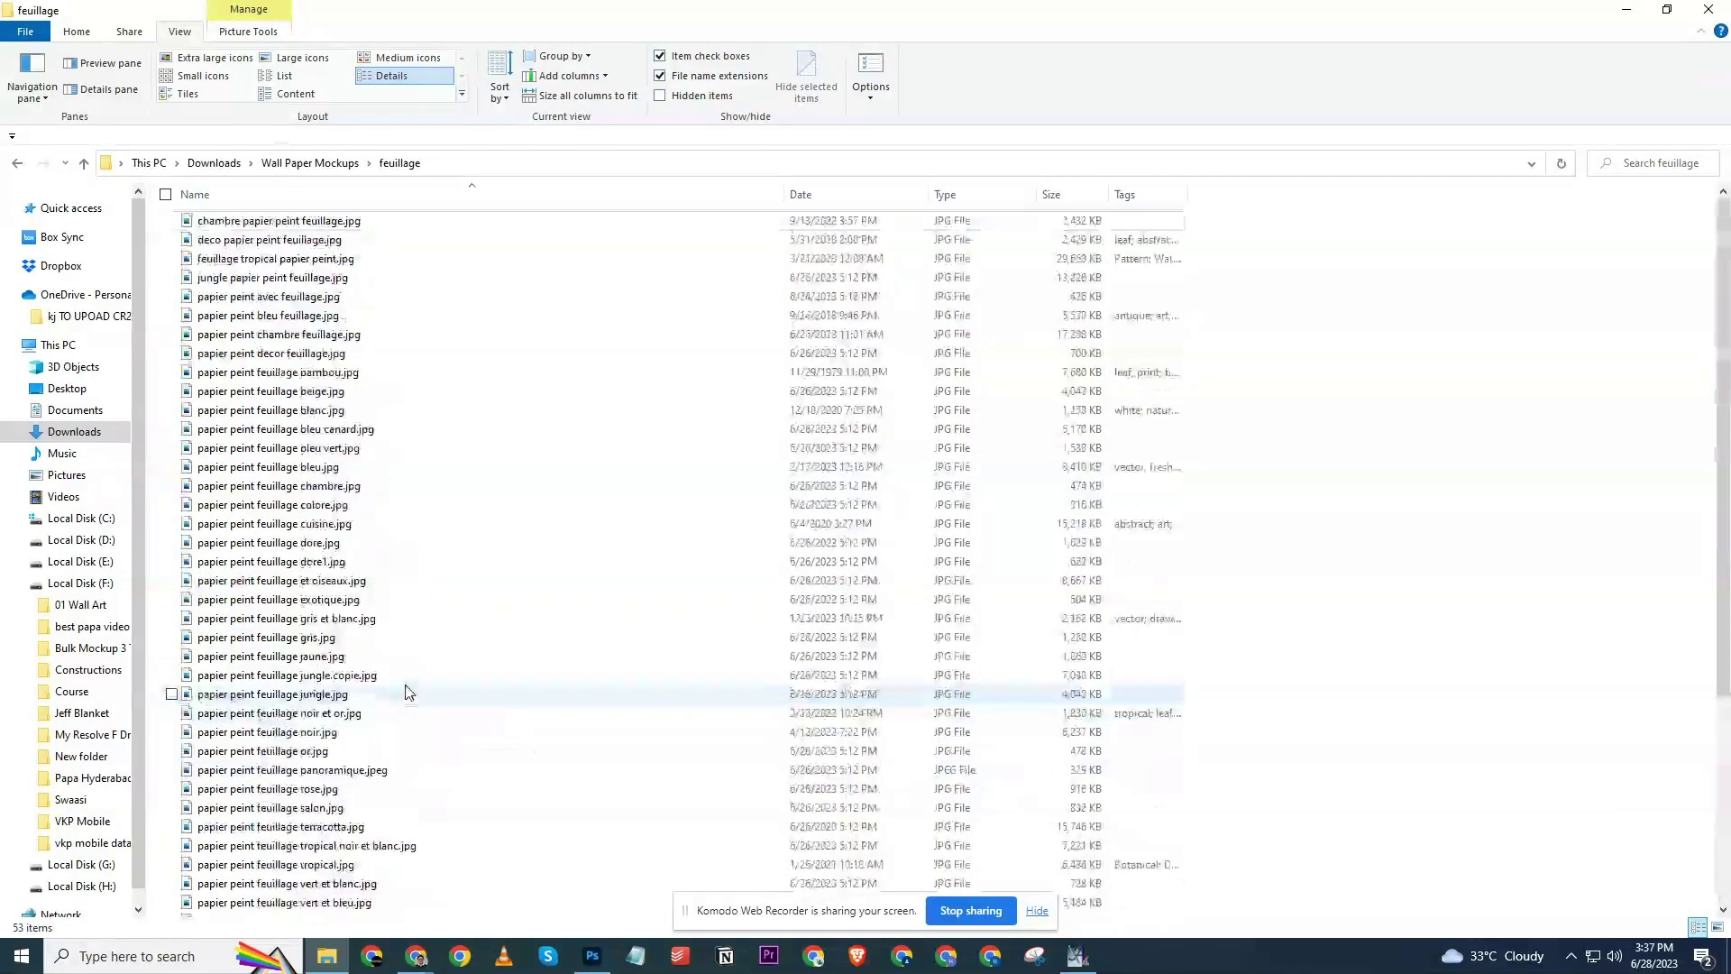
{"action": "left_click", "coordinate": [1716, 926]}
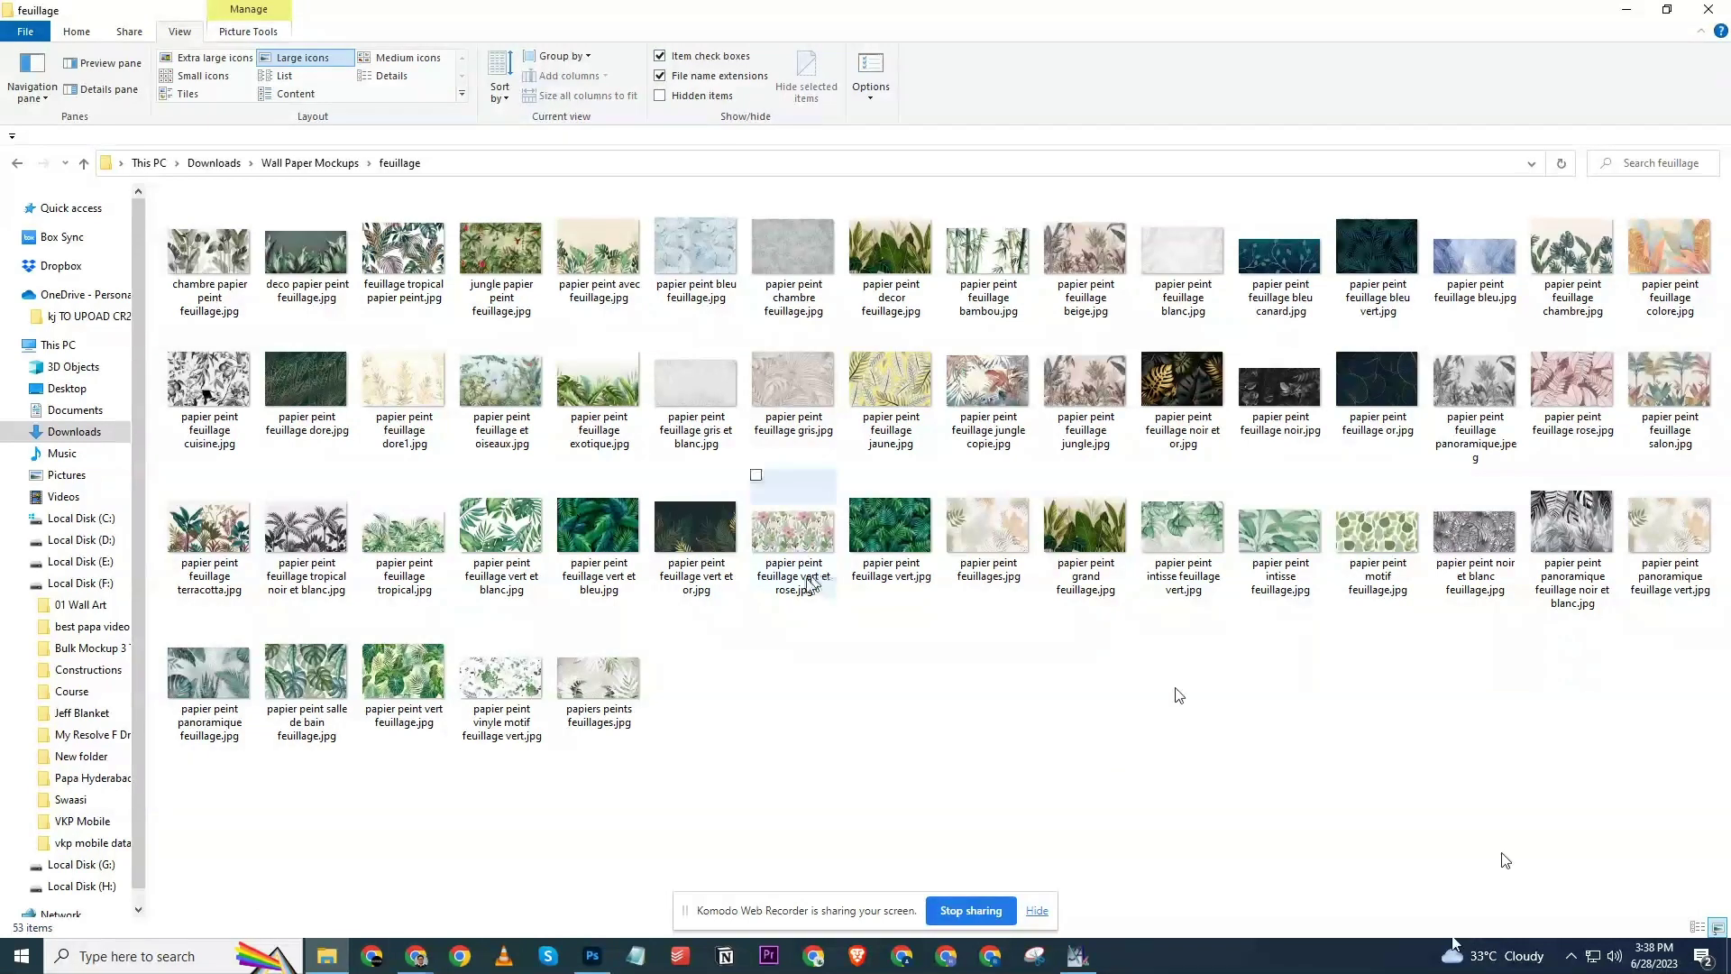
{"action": "left_click", "coordinate": [220, 227]}
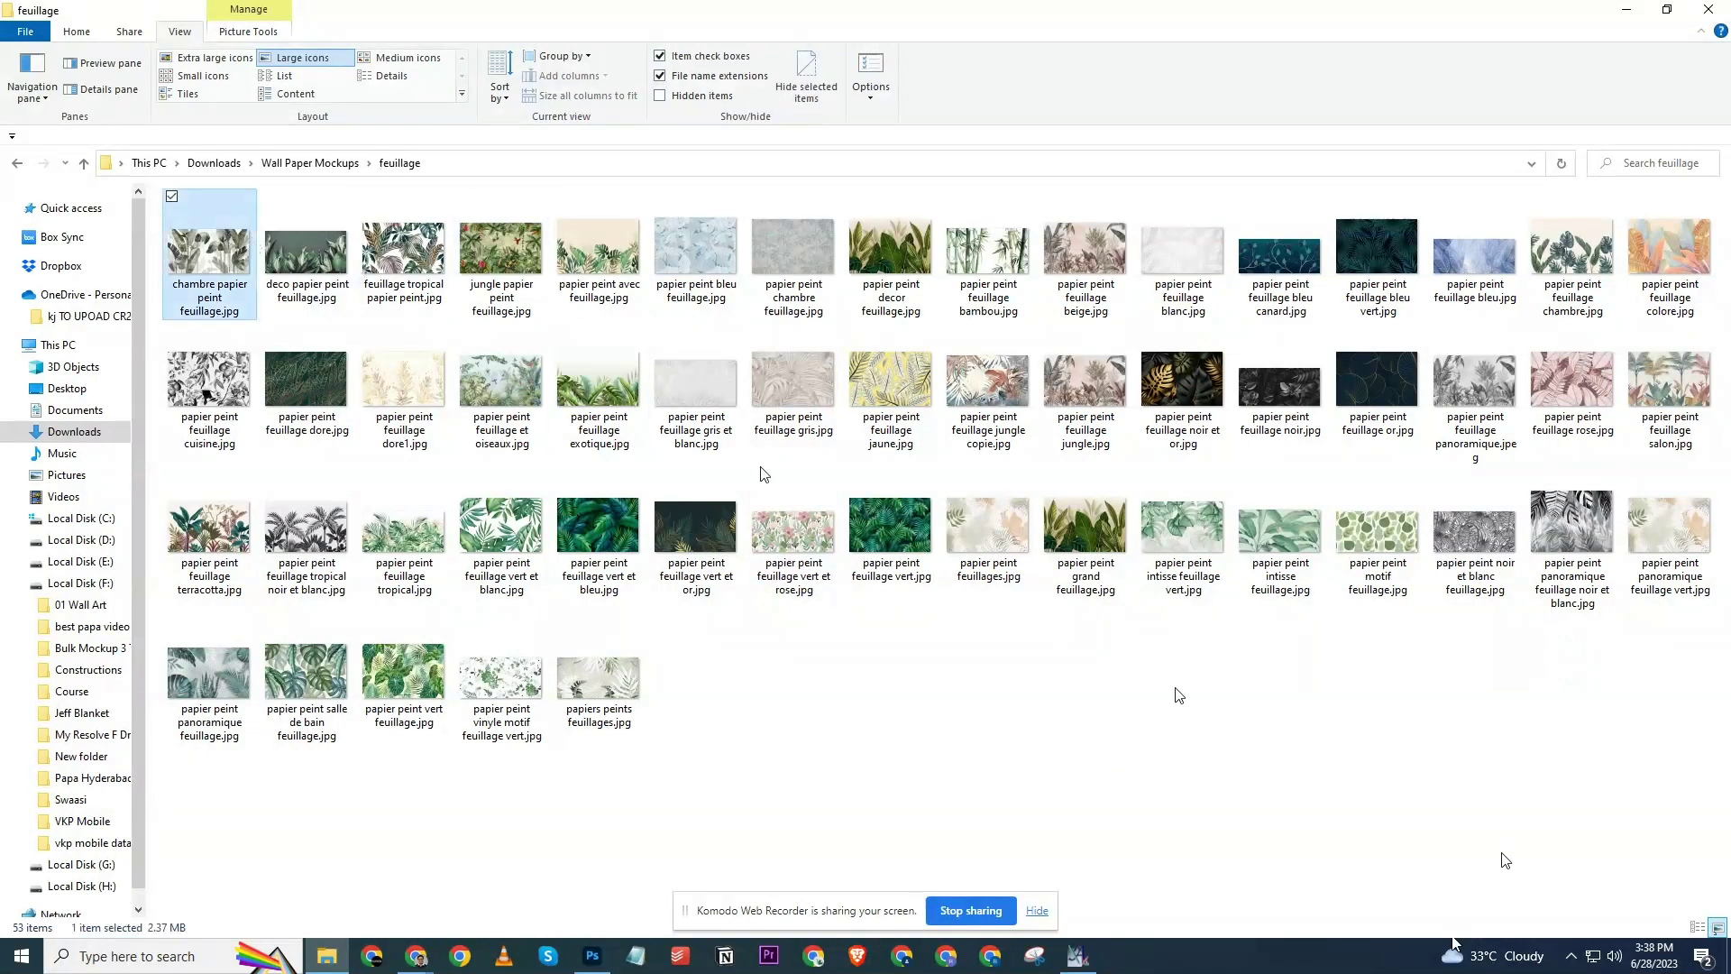
{"action": "left_click", "coordinate": [598, 538]}
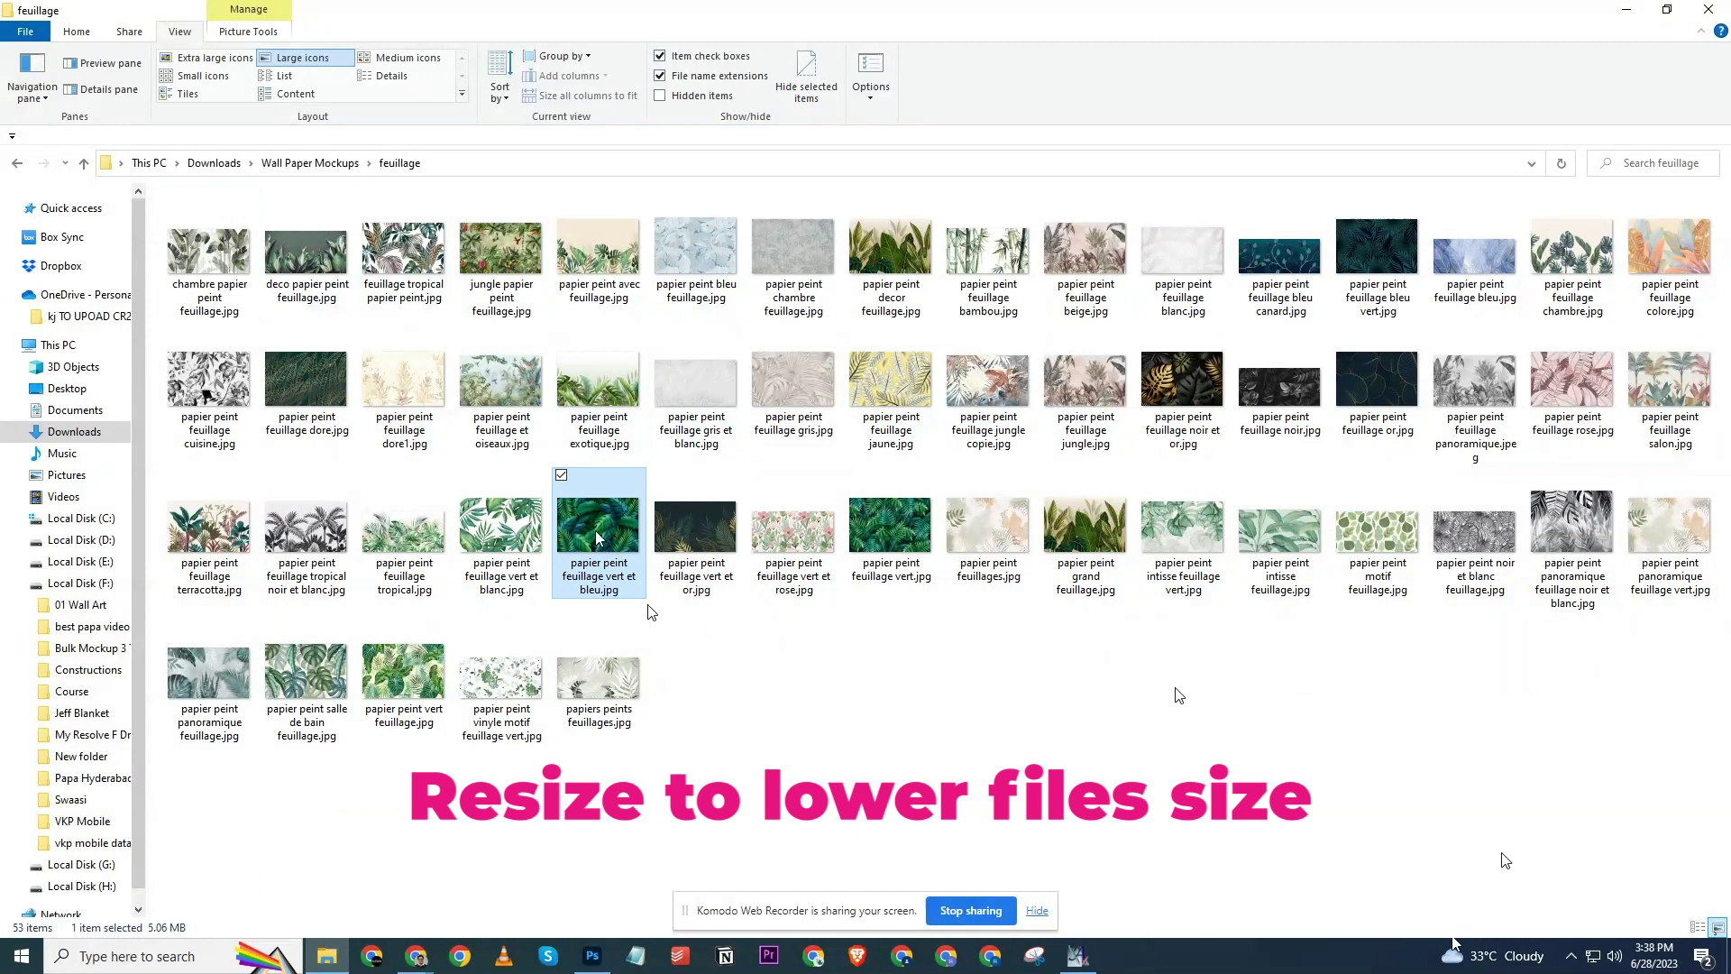
Clear the file selection and sort the feuillage folder's images by size.
{"action": "left_click", "coordinate": [803, 666]}
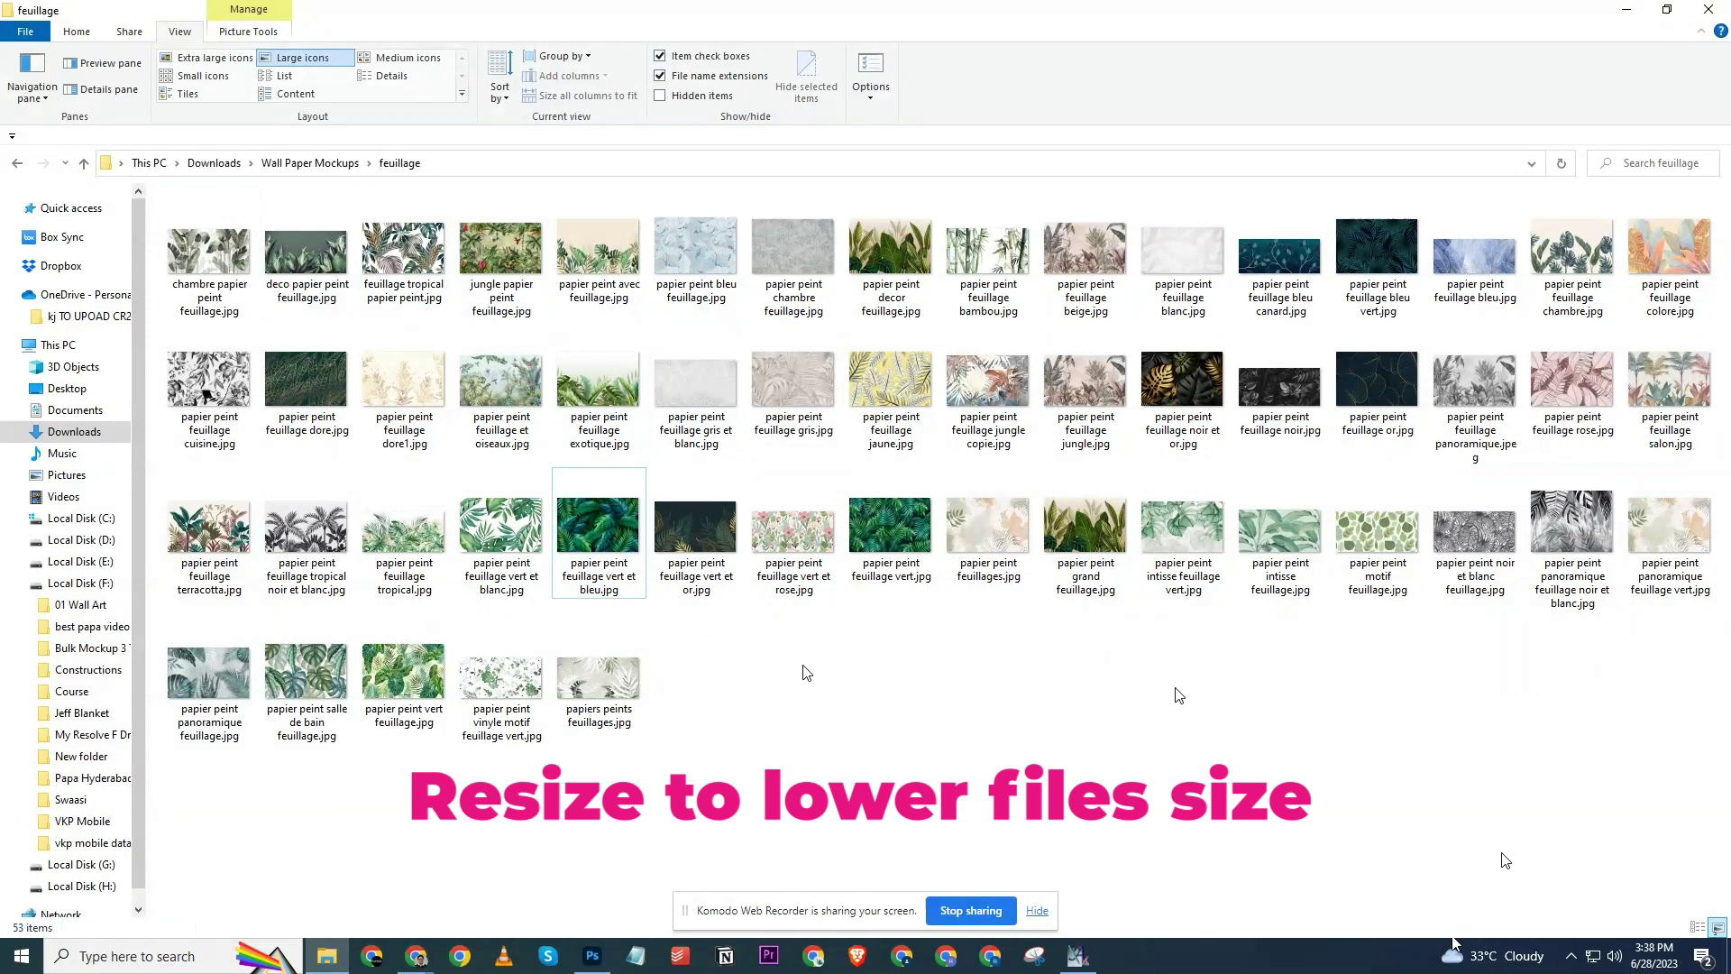
{"action": "right_click", "coordinate": [805, 672]}
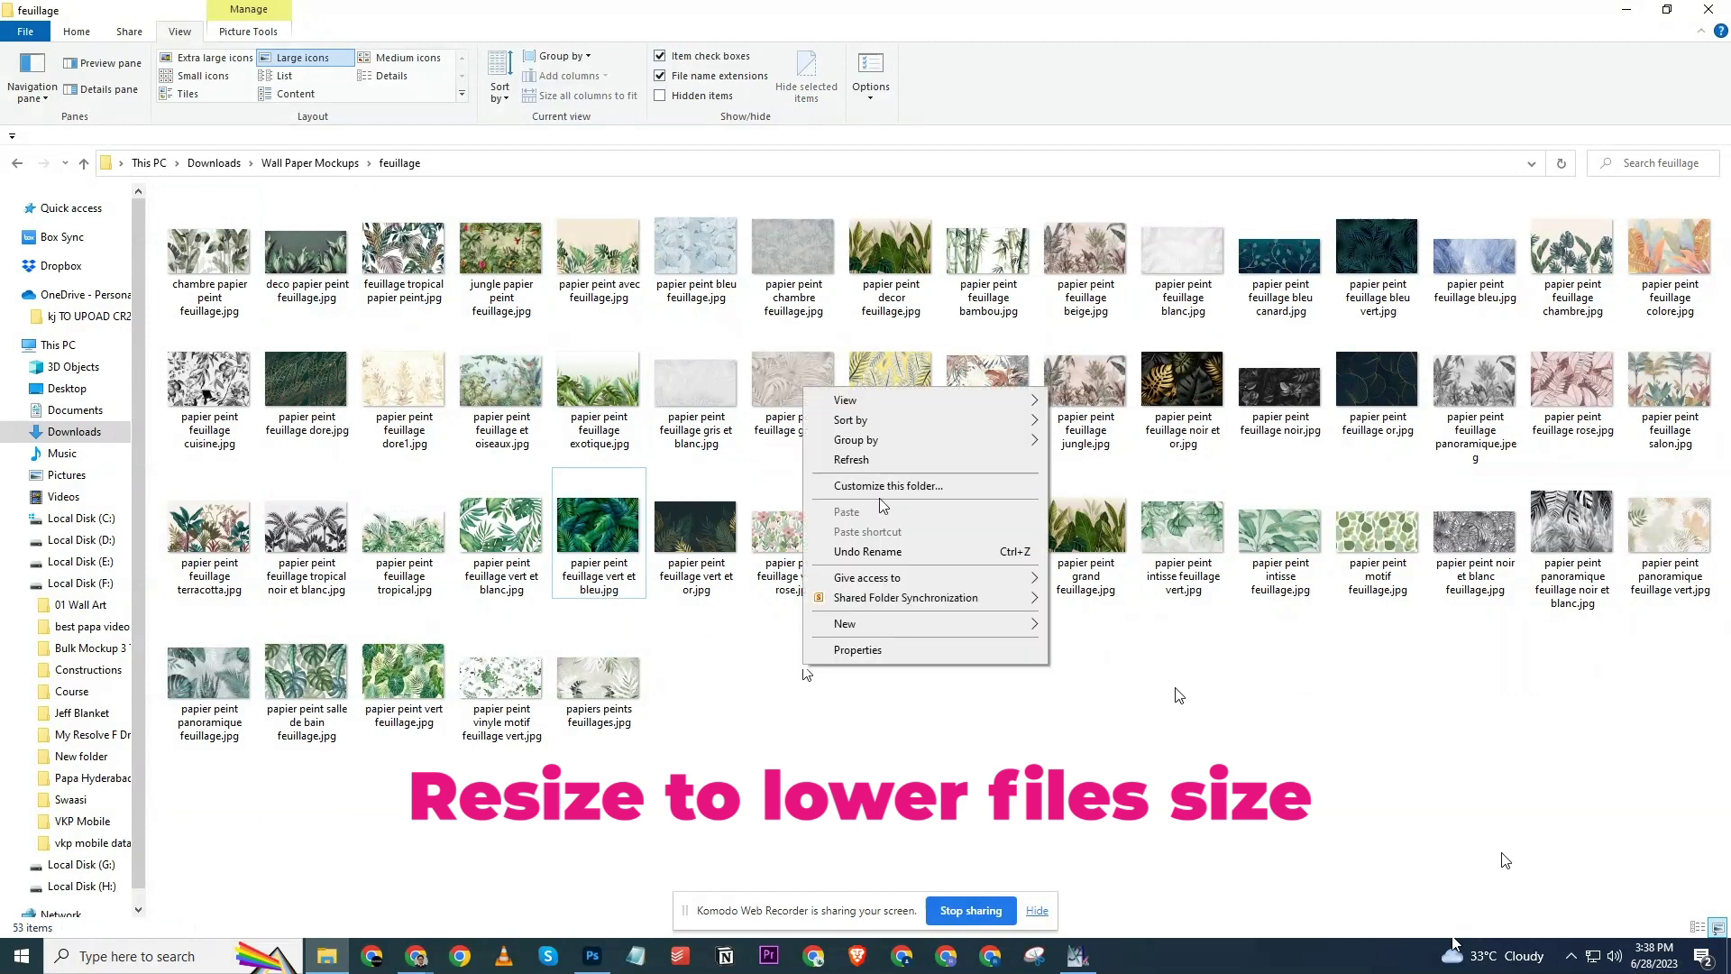
{"action": "mouse_move", "coordinate": [948, 424]}
{"action": "left_click", "coordinate": [1083, 480]}
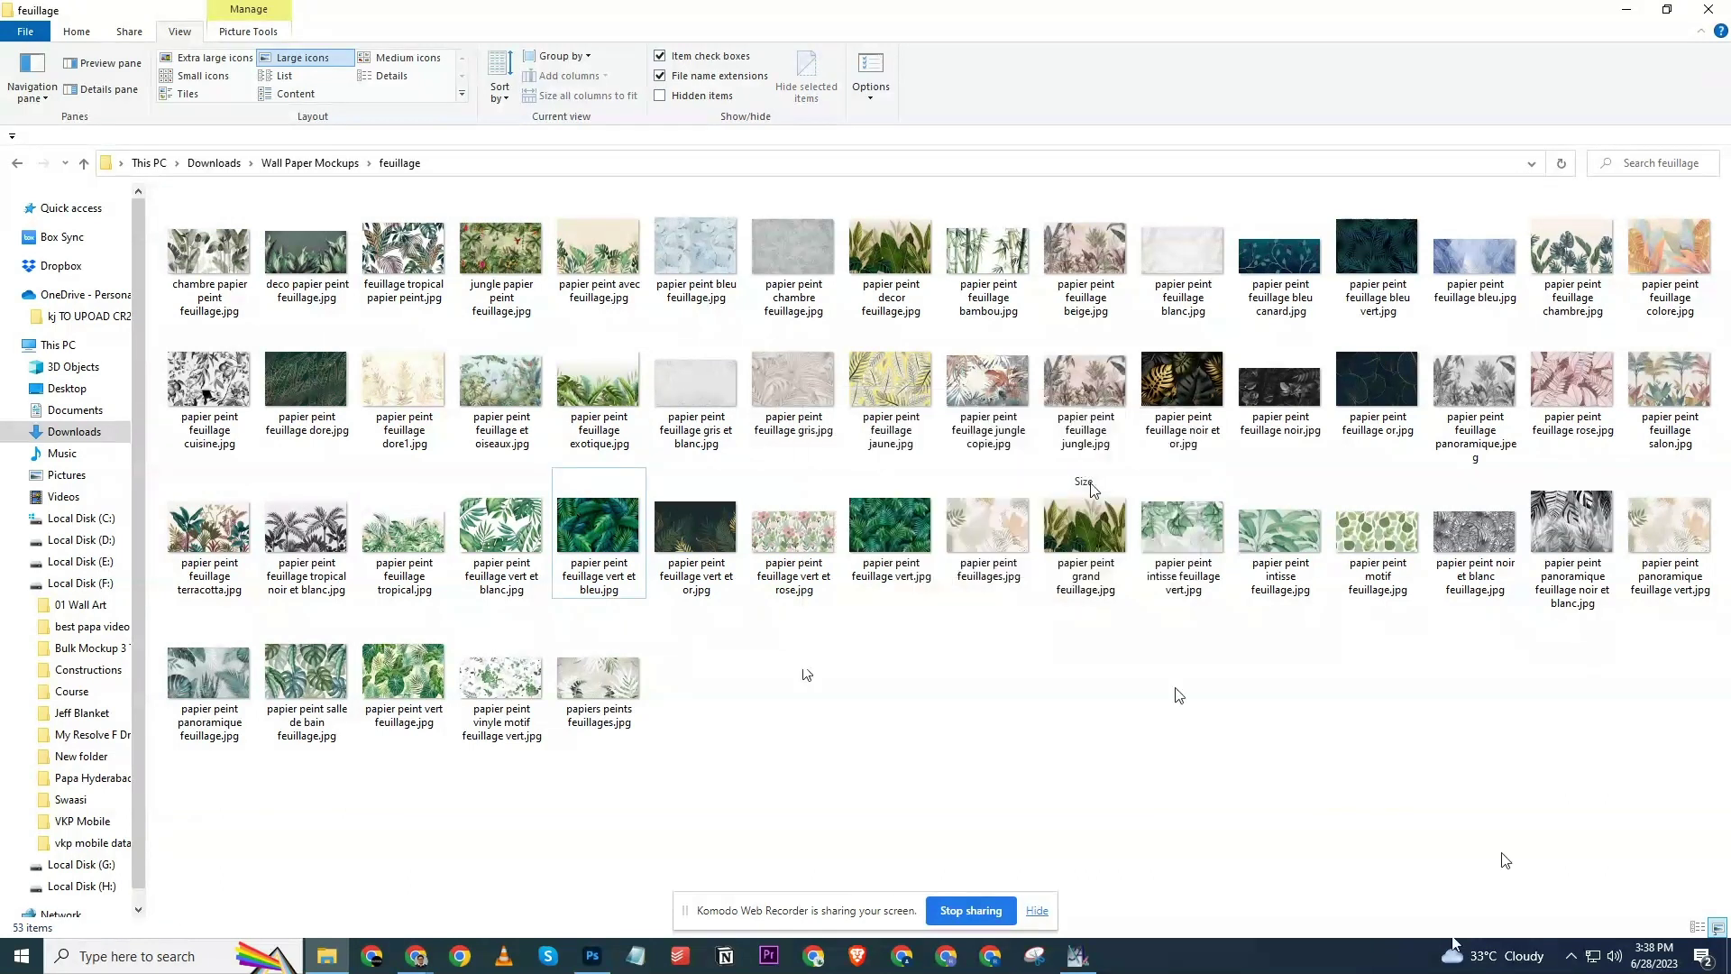
Check the image file sizes one by one, from papier peint feuillage panoramique.jpeg back to papier peint feuillage gris.jpg.
{"action": "left_click", "coordinate": [577, 566]}
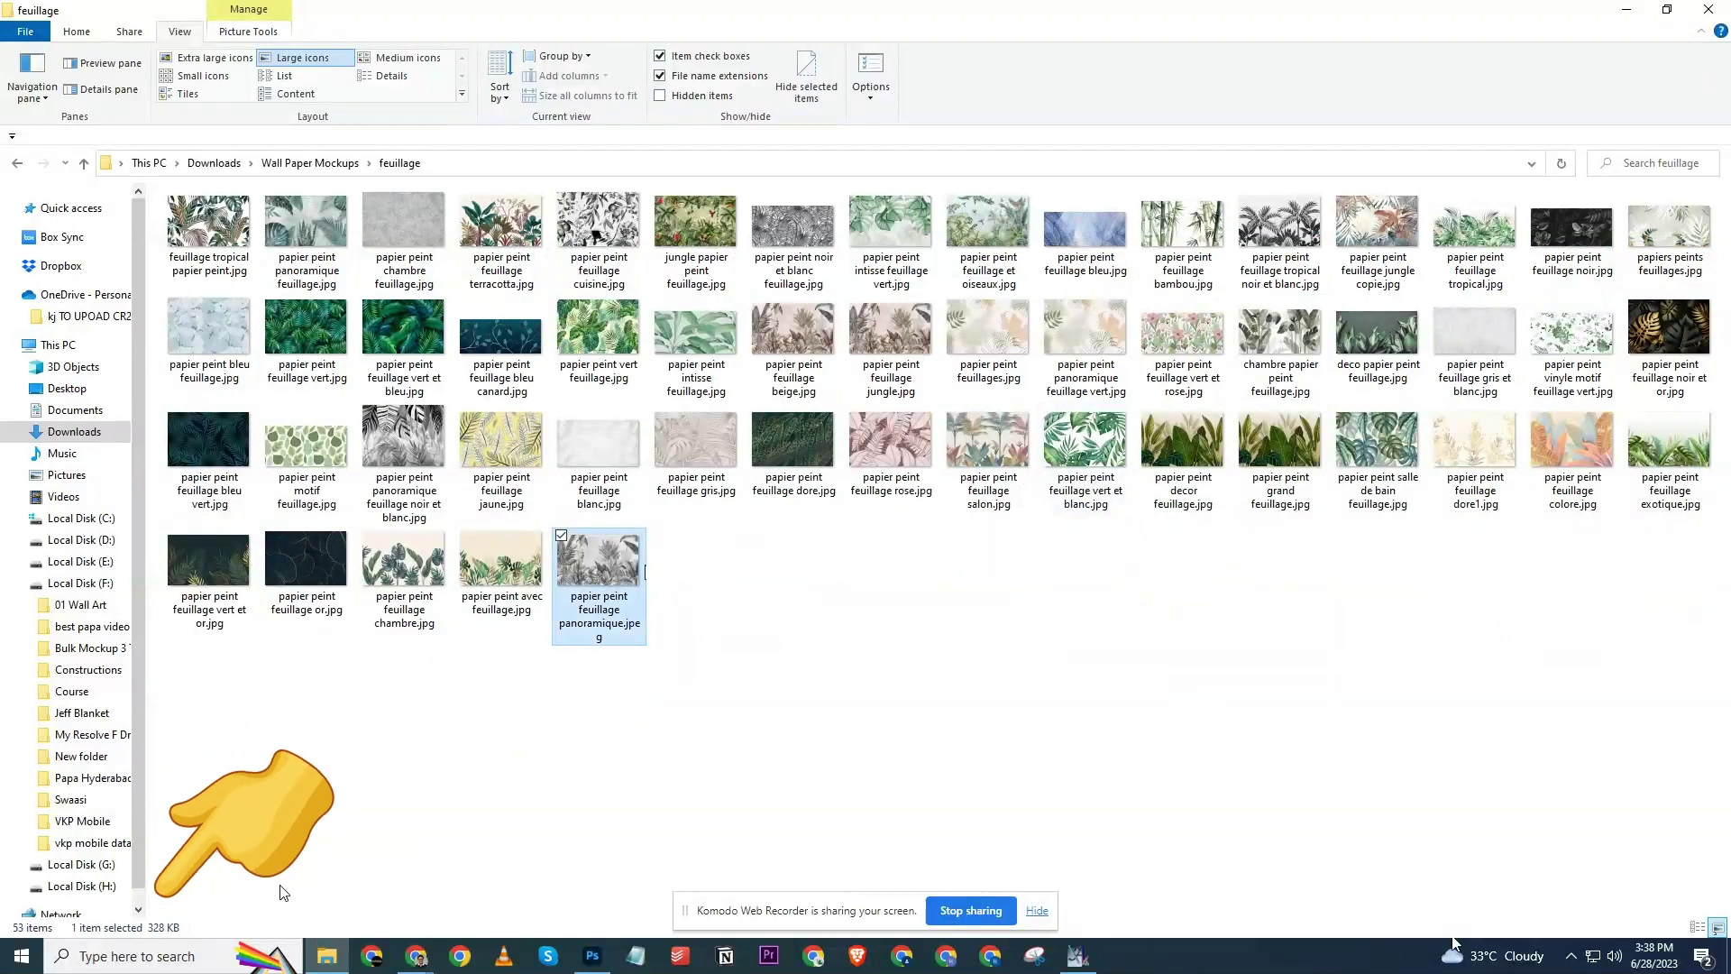
{"action": "key", "text": "Left"}
{"action": "key", "text": "Left"}
{"action": "key", "text": "Left"}
{"action": "key", "text": "Left"}
{"action": "key", "text": "Left"}
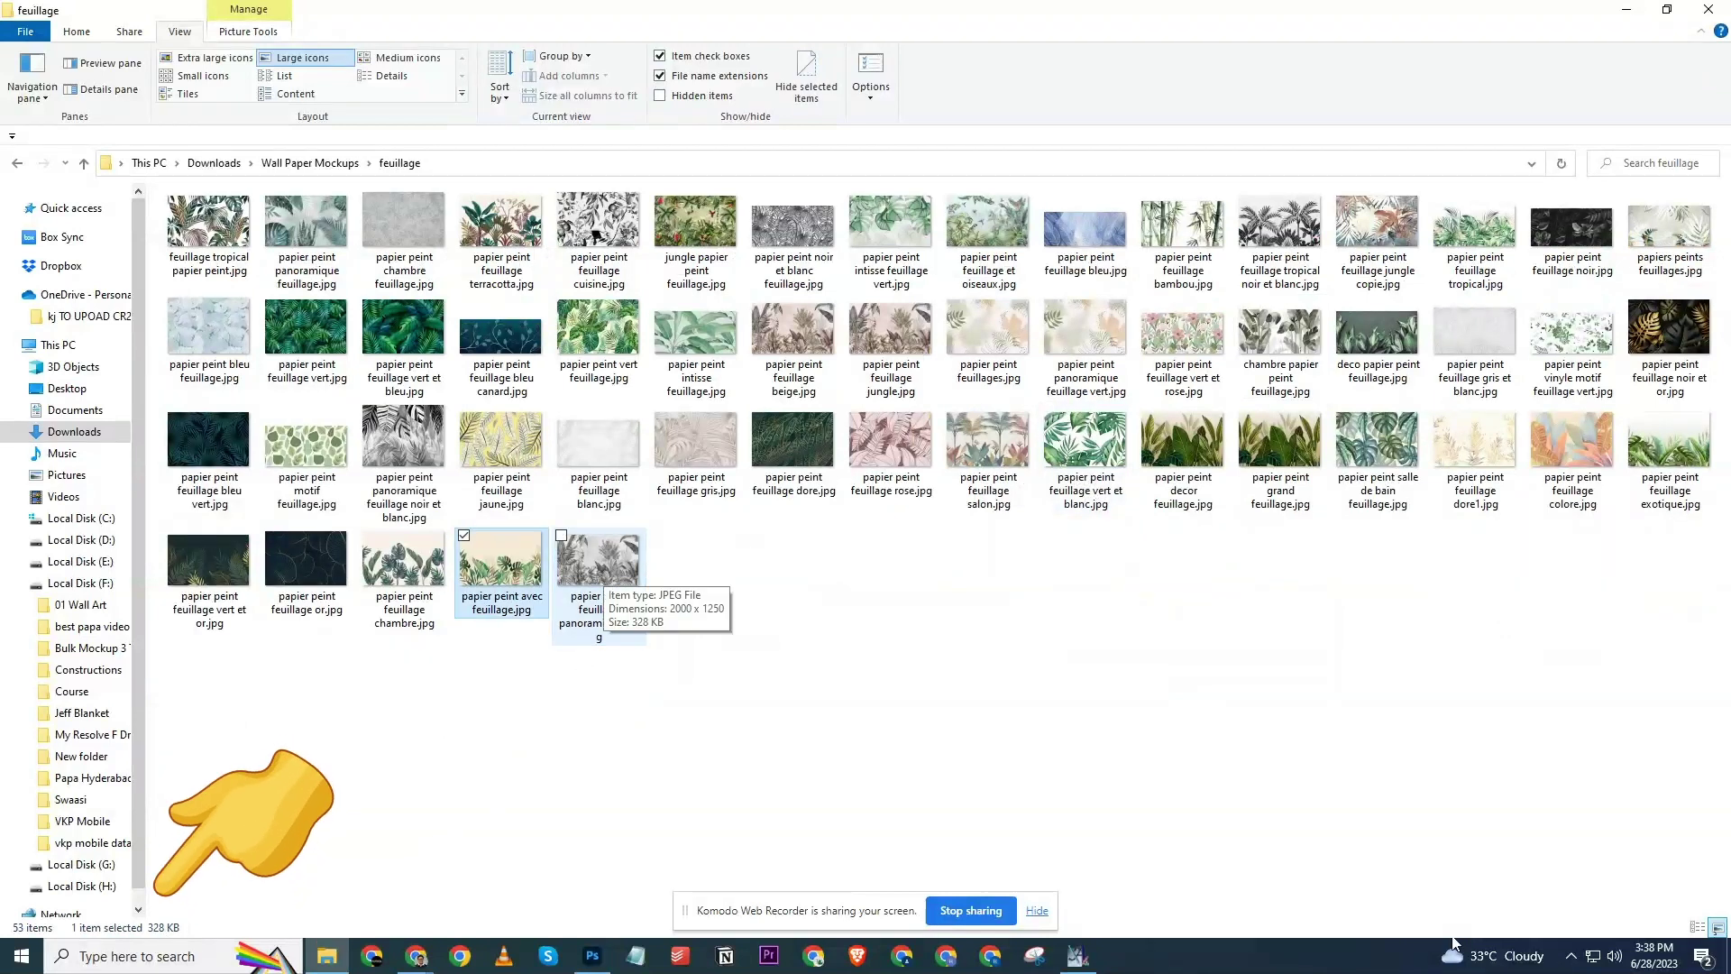
{"action": "key", "text": "Left"}
{"action": "key", "text": "Left"}
{"action": "key", "text": "Left"}
{"action": "key", "text": "Left"}
{"action": "key", "text": "Left"}
{"action": "key", "text": "Left"}
{"action": "key", "text": "Left"}
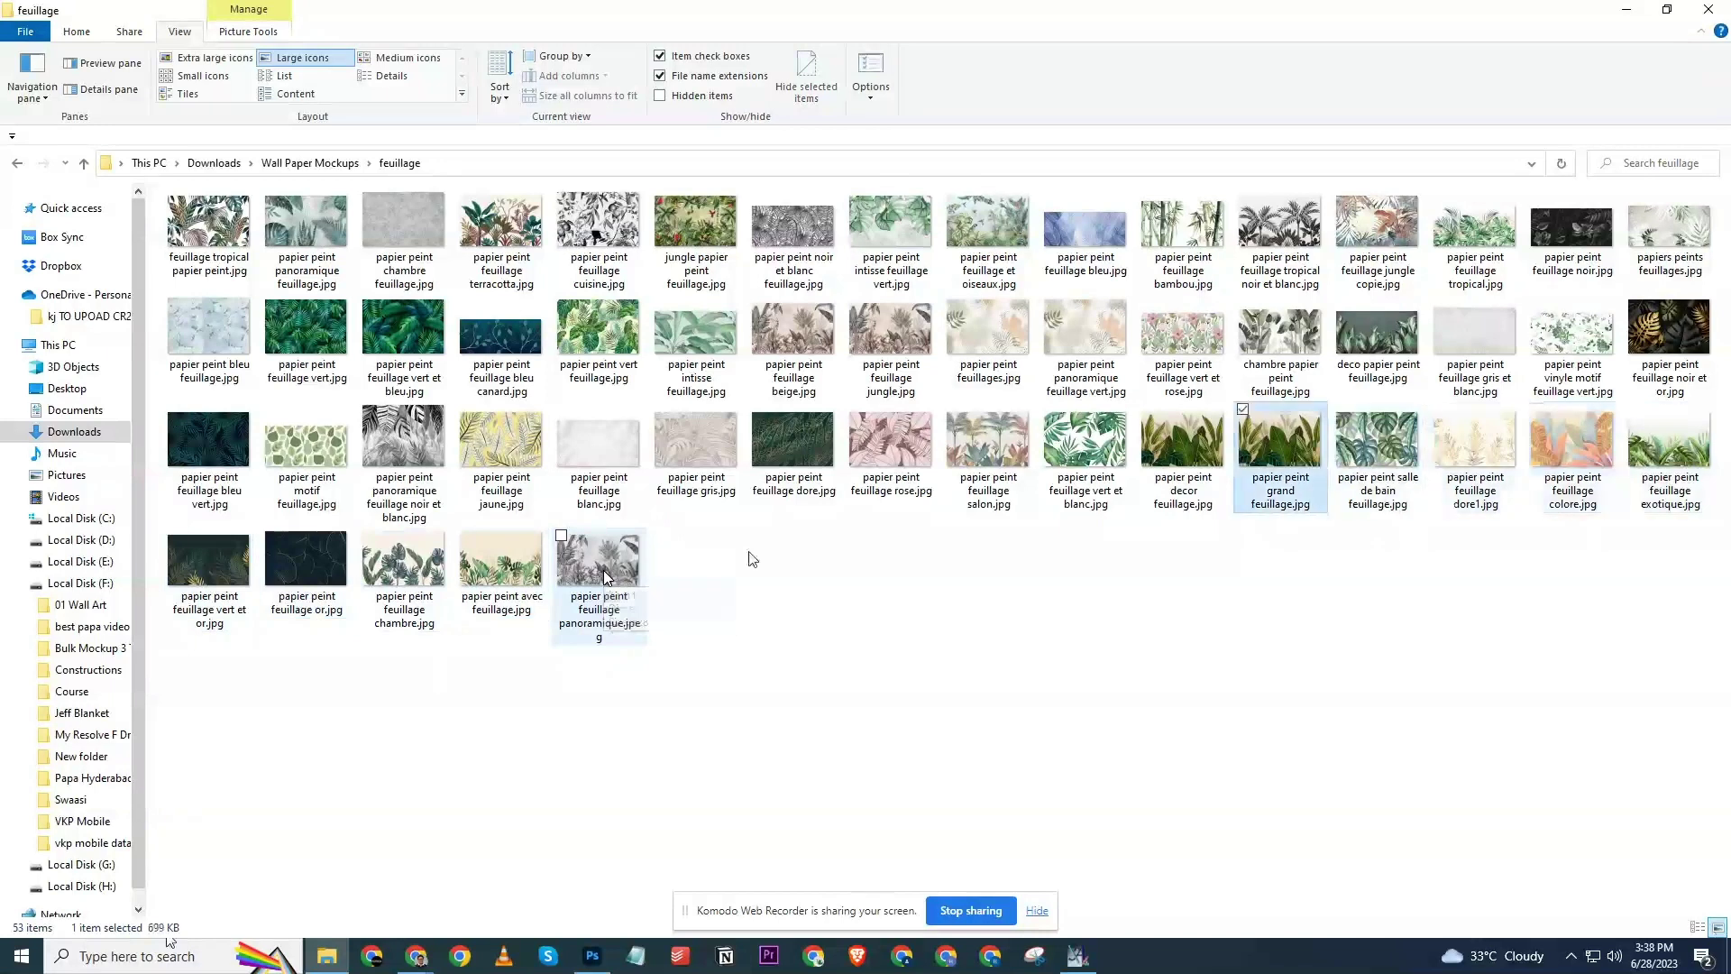
{"action": "key", "text": "Left"}
{"action": "key", "text": "Left"}
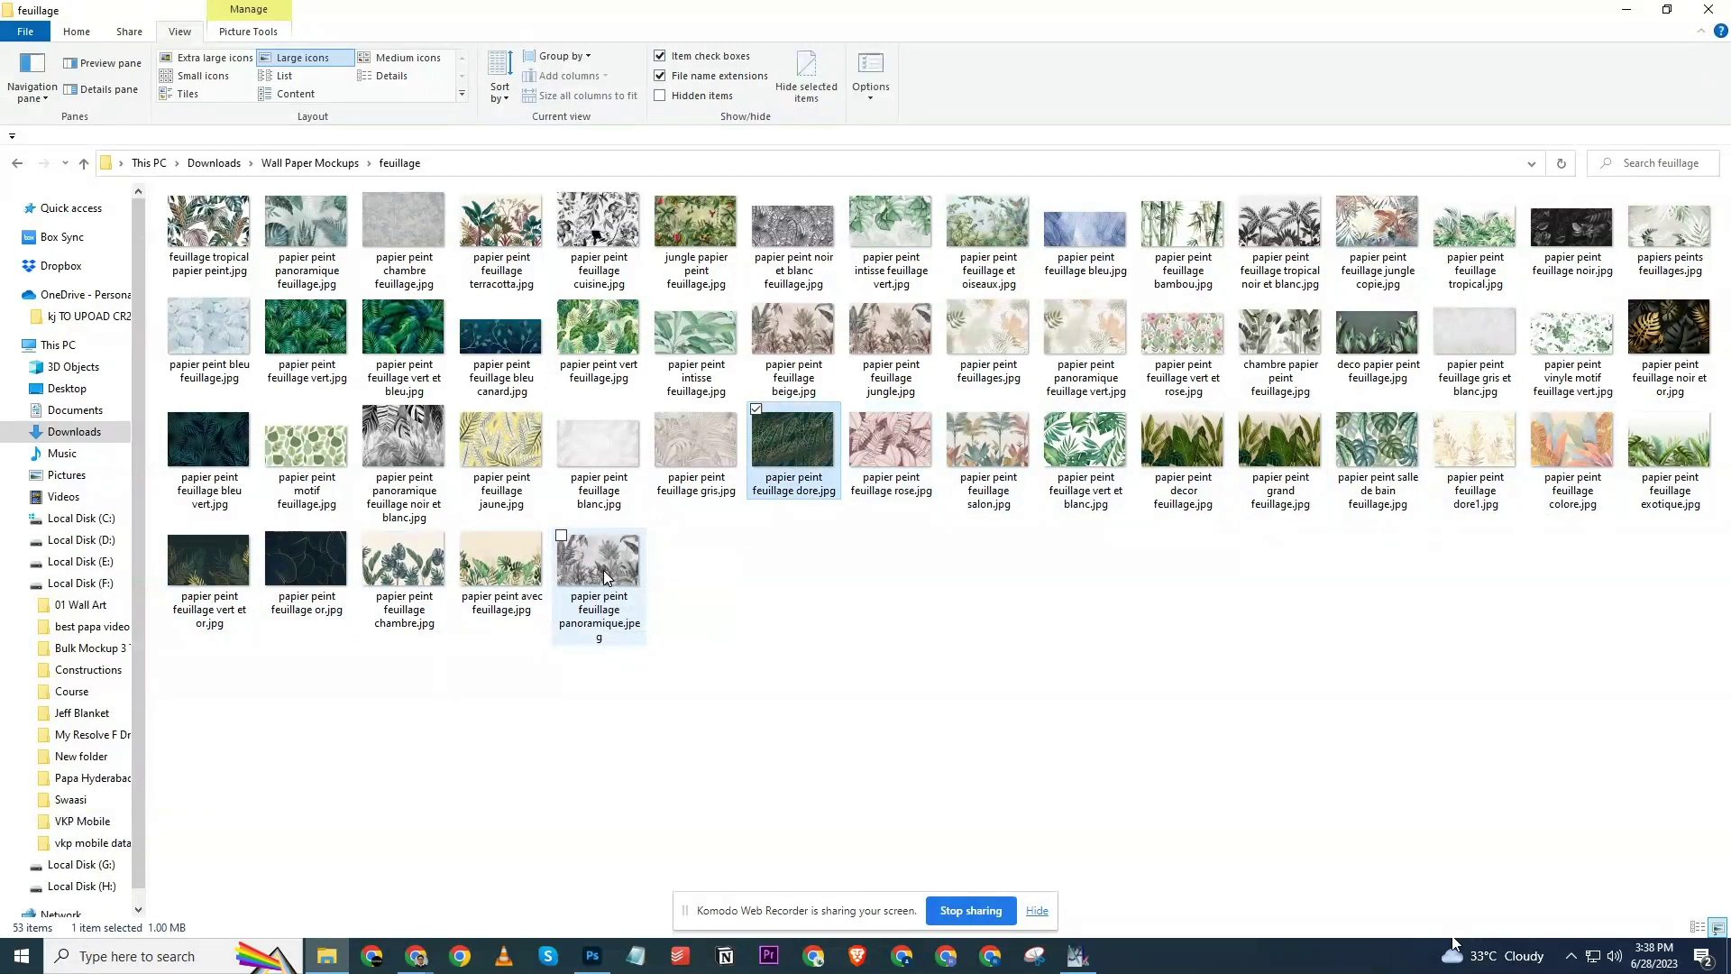
{"action": "key", "text": "Left"}
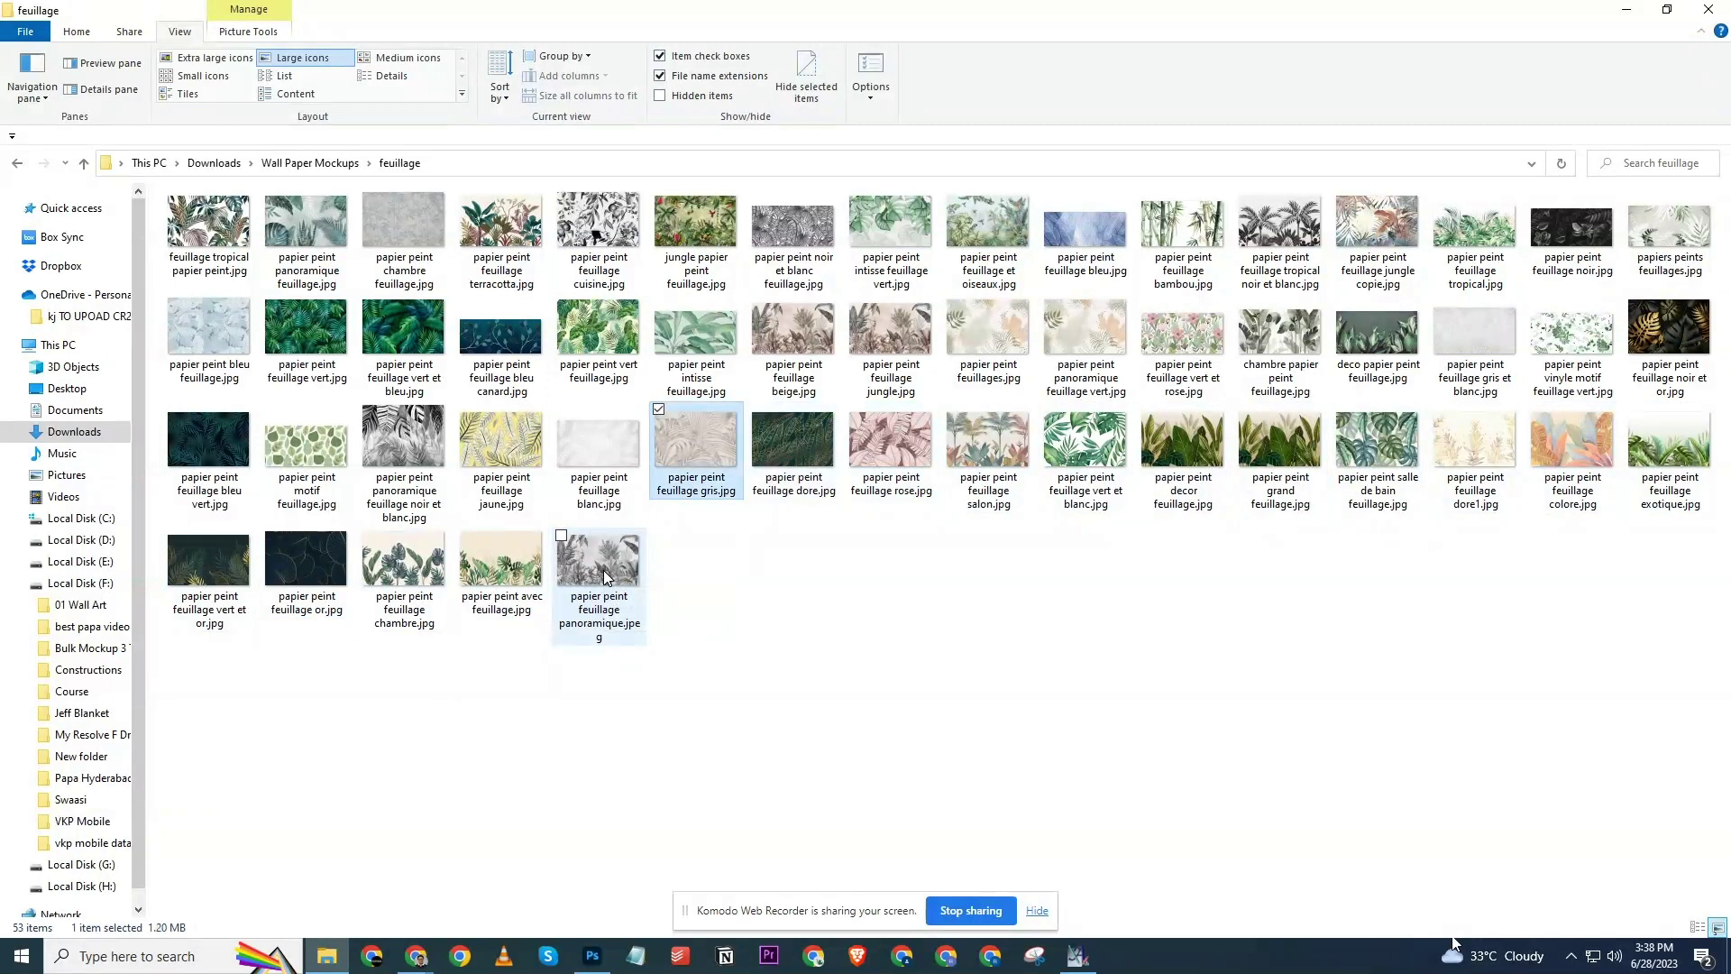
Select and cut all images from papier peint feuillage gris.jpg back to feuillage tropical papier peint.jpg.
{"action": "key", "text": "shift+Left"}
{"action": "key", "text": "shift+Left"}
{"action": "key", "text": "shift+Left"}
{"action": "key", "text": "shift+Left"}
{"action": "key", "text": "shift+Left"}
{"action": "key", "text": "shift+Left"}
{"action": "key", "text": "shift+Left"}
{"action": "key", "text": "shift+Left"}
{"action": "key", "text": "shift+Left"}
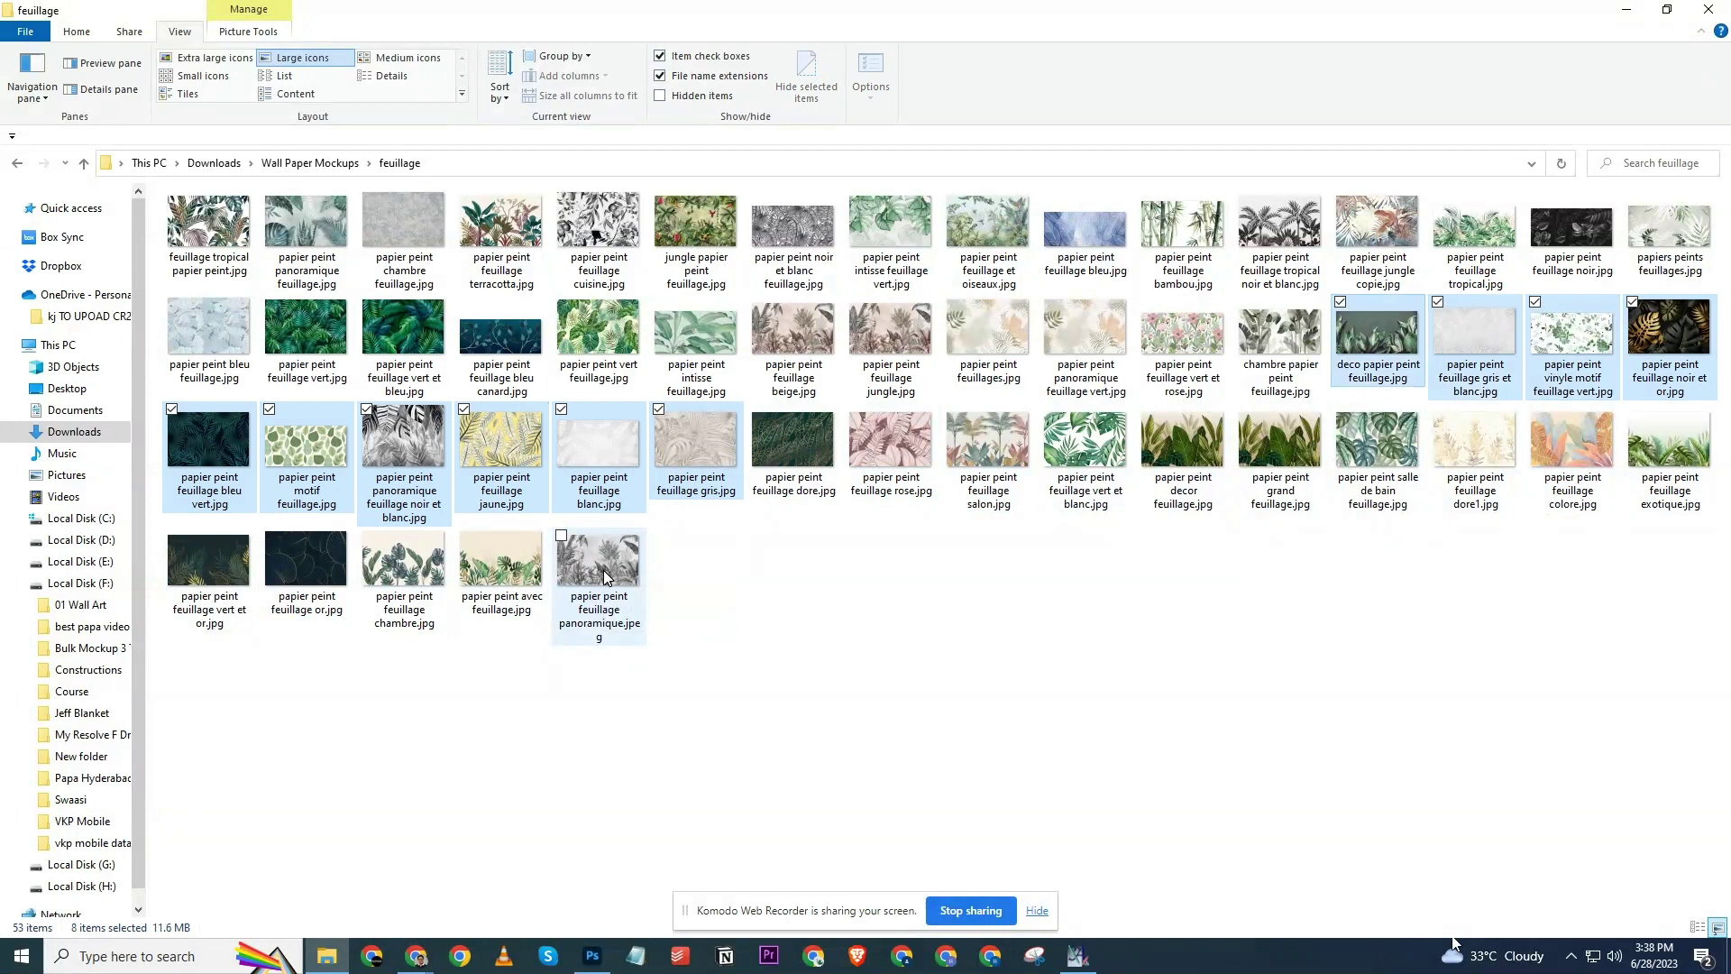
{"action": "key", "text": "shift+Left"}
{"action": "key", "text": "shift+Left"}
{"action": "key", "text": "shift+Left"}
{"action": "key", "text": "shift+Left"}
{"action": "key", "text": "shift+Left"}
{"action": "key", "text": "shift+Left"}
{"action": "key", "text": "shift+Left"}
{"action": "key", "text": "shift+Left"}
{"action": "key", "text": "shift+Left"}
{"action": "key", "text": "shift+Left"}
{"action": "key", "text": "shift+Left"}
{"action": "key", "text": "shift+Left"}
{"action": "key", "text": "shift+Left"}
{"action": "key", "text": "shift+Left"}
{"action": "key", "text": "shift+Left"}
{"action": "key", "text": "shift+Left"}
{"action": "key", "text": "shift+Left"}
{"action": "key", "text": "shift+Left"}
{"action": "key", "text": "shift+Left"}
{"action": "key", "text": "shift+Left"}
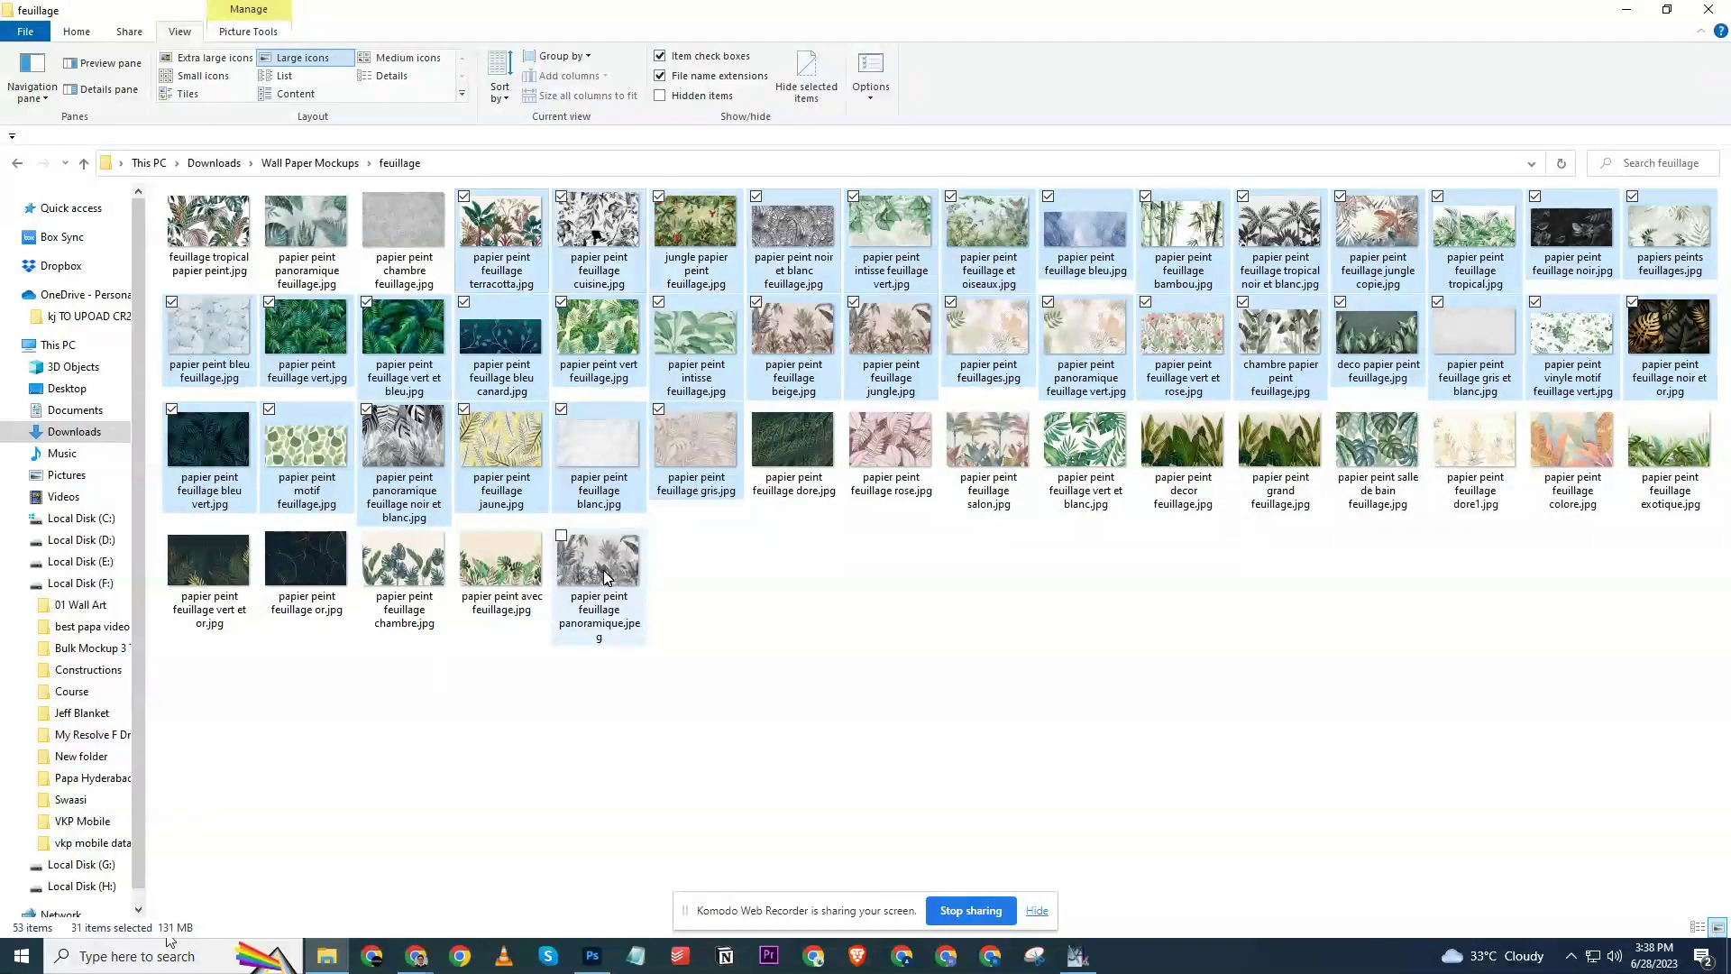
{"action": "key", "text": "shift+Left"}
{"action": "key", "text": "shift+Left"}
{"action": "key", "text": "shift+Left"}
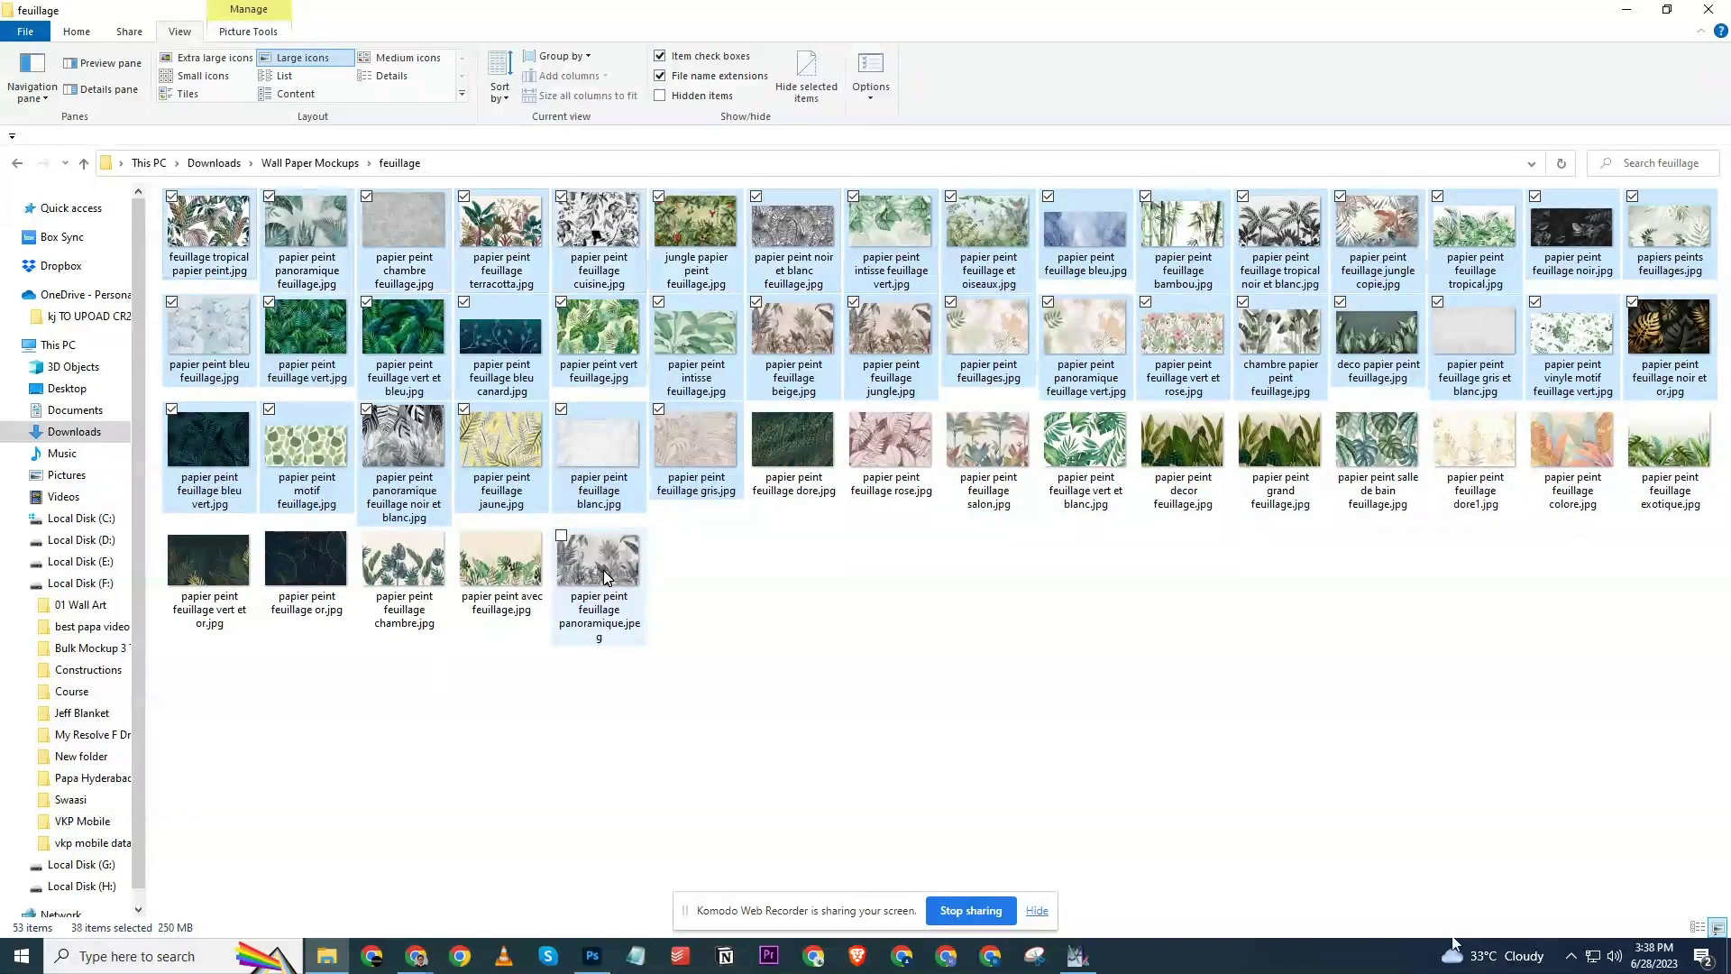
Create a folder named To be Resized inside the feuillage folder.
{"action": "right_click", "coordinate": [810, 696]}
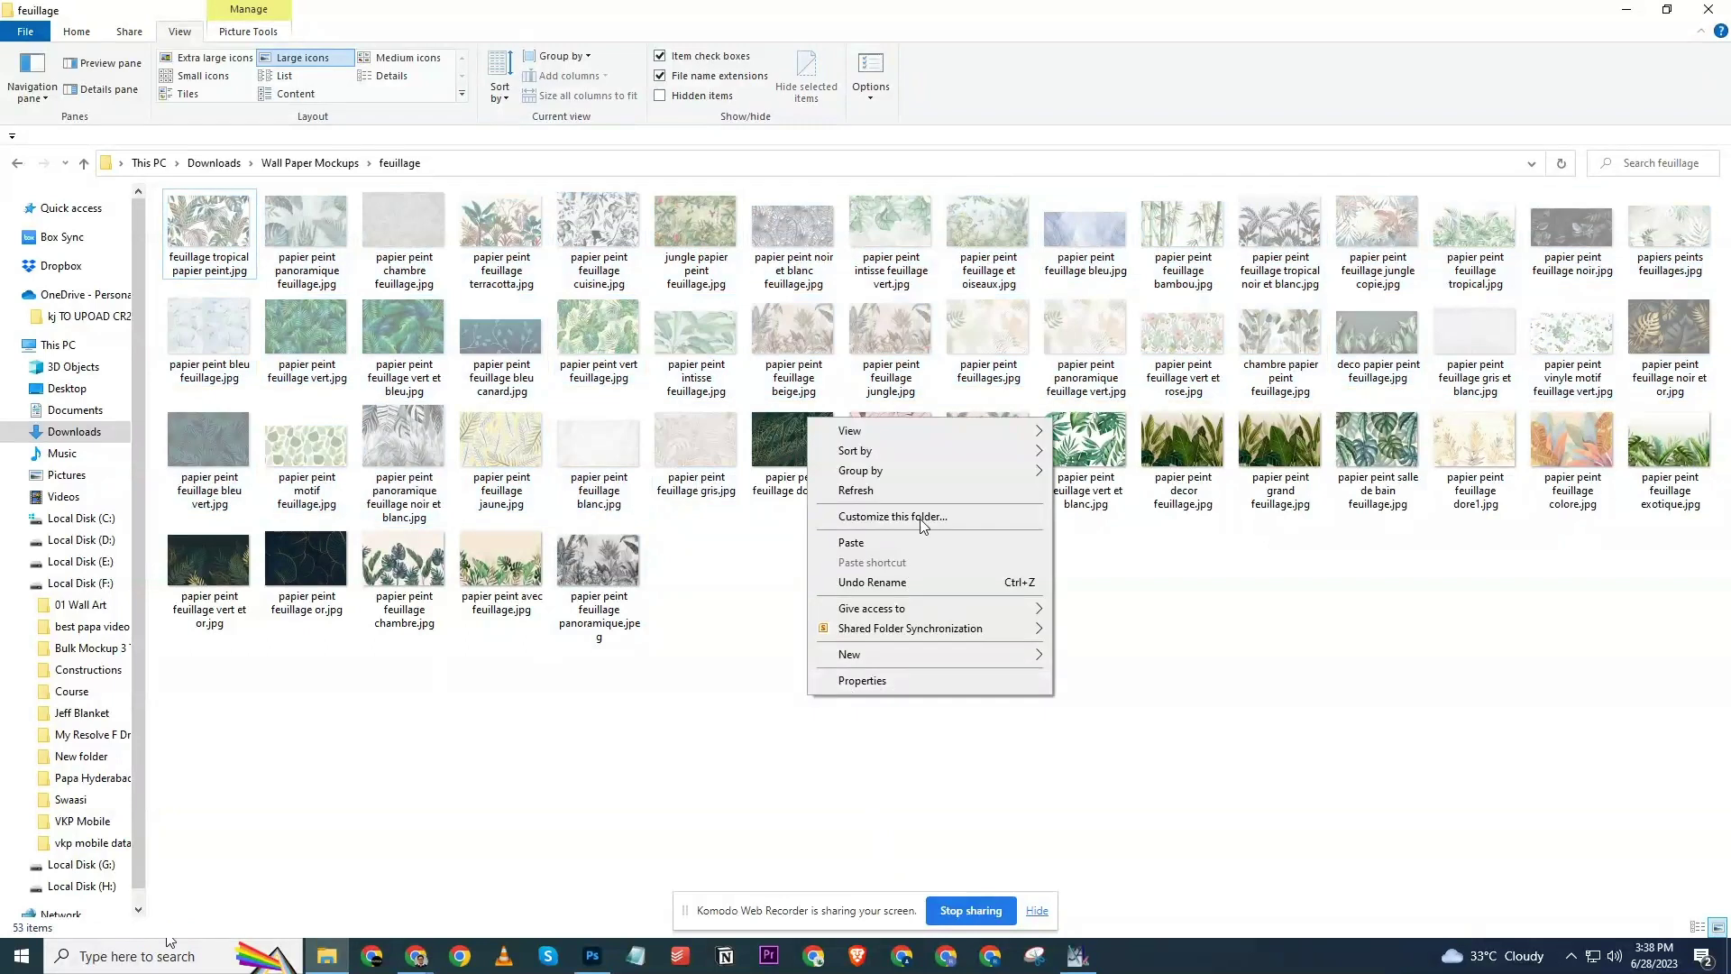
{"action": "left_click", "coordinate": [1080, 657]}
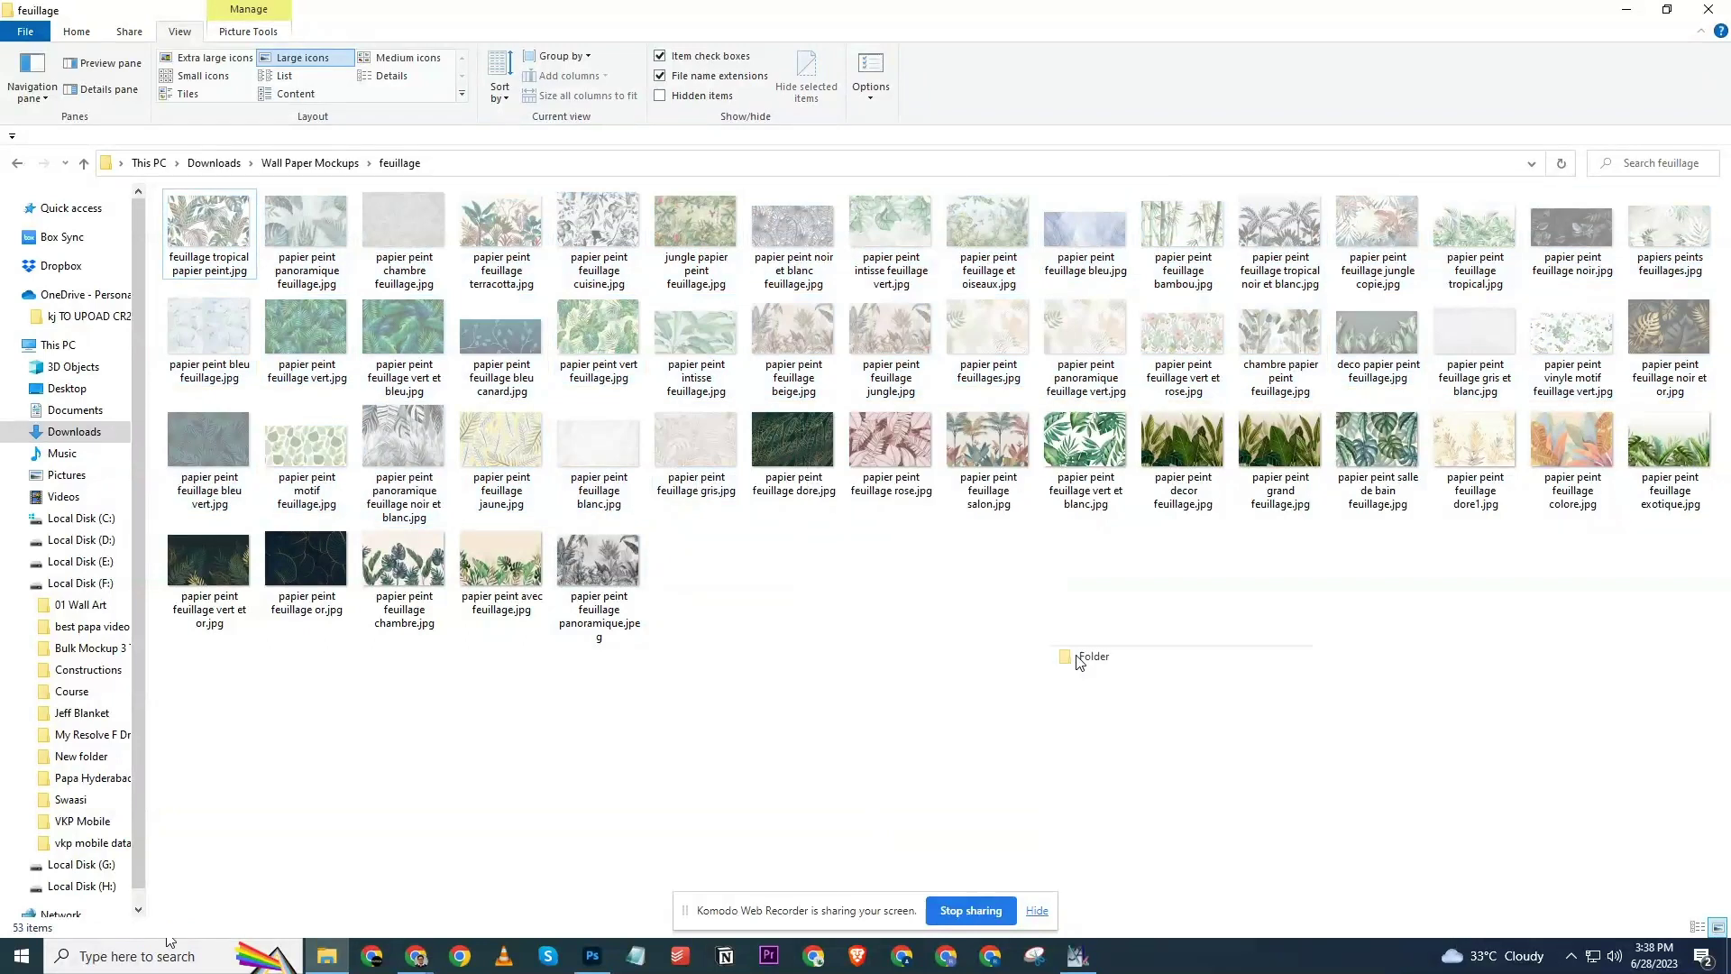
{"action": "type", "text": "To"}
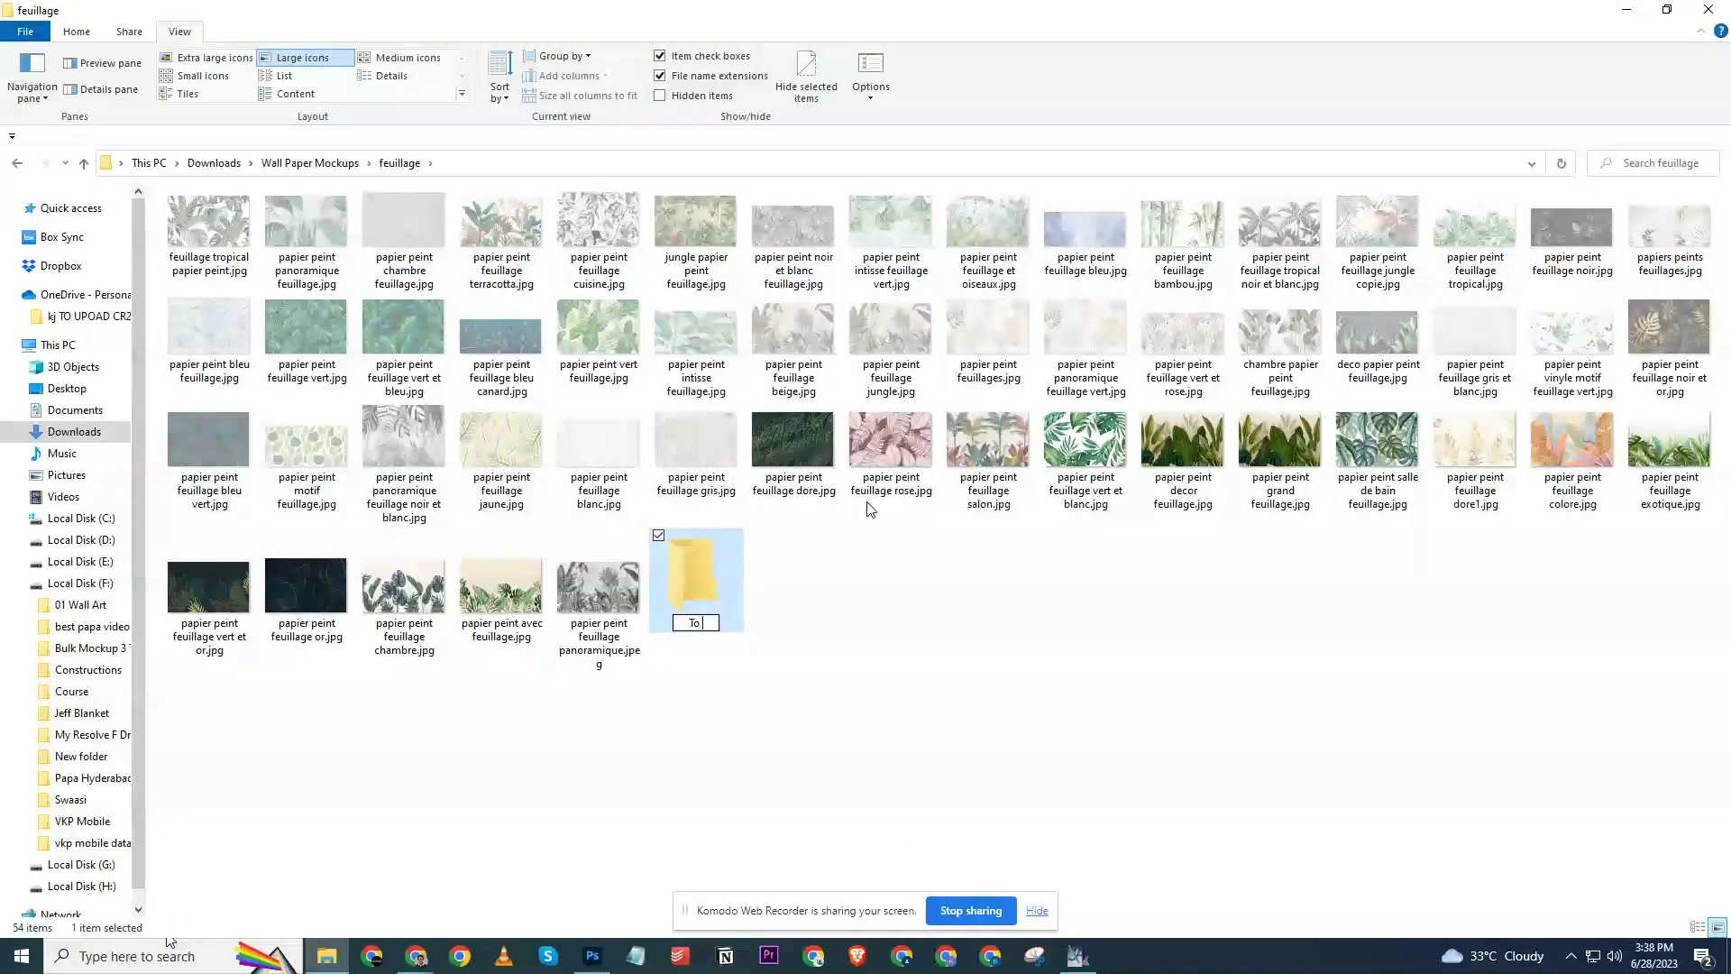
{"action": "type", "text": " be Resized"}
{"action": "key", "text": "Return"}
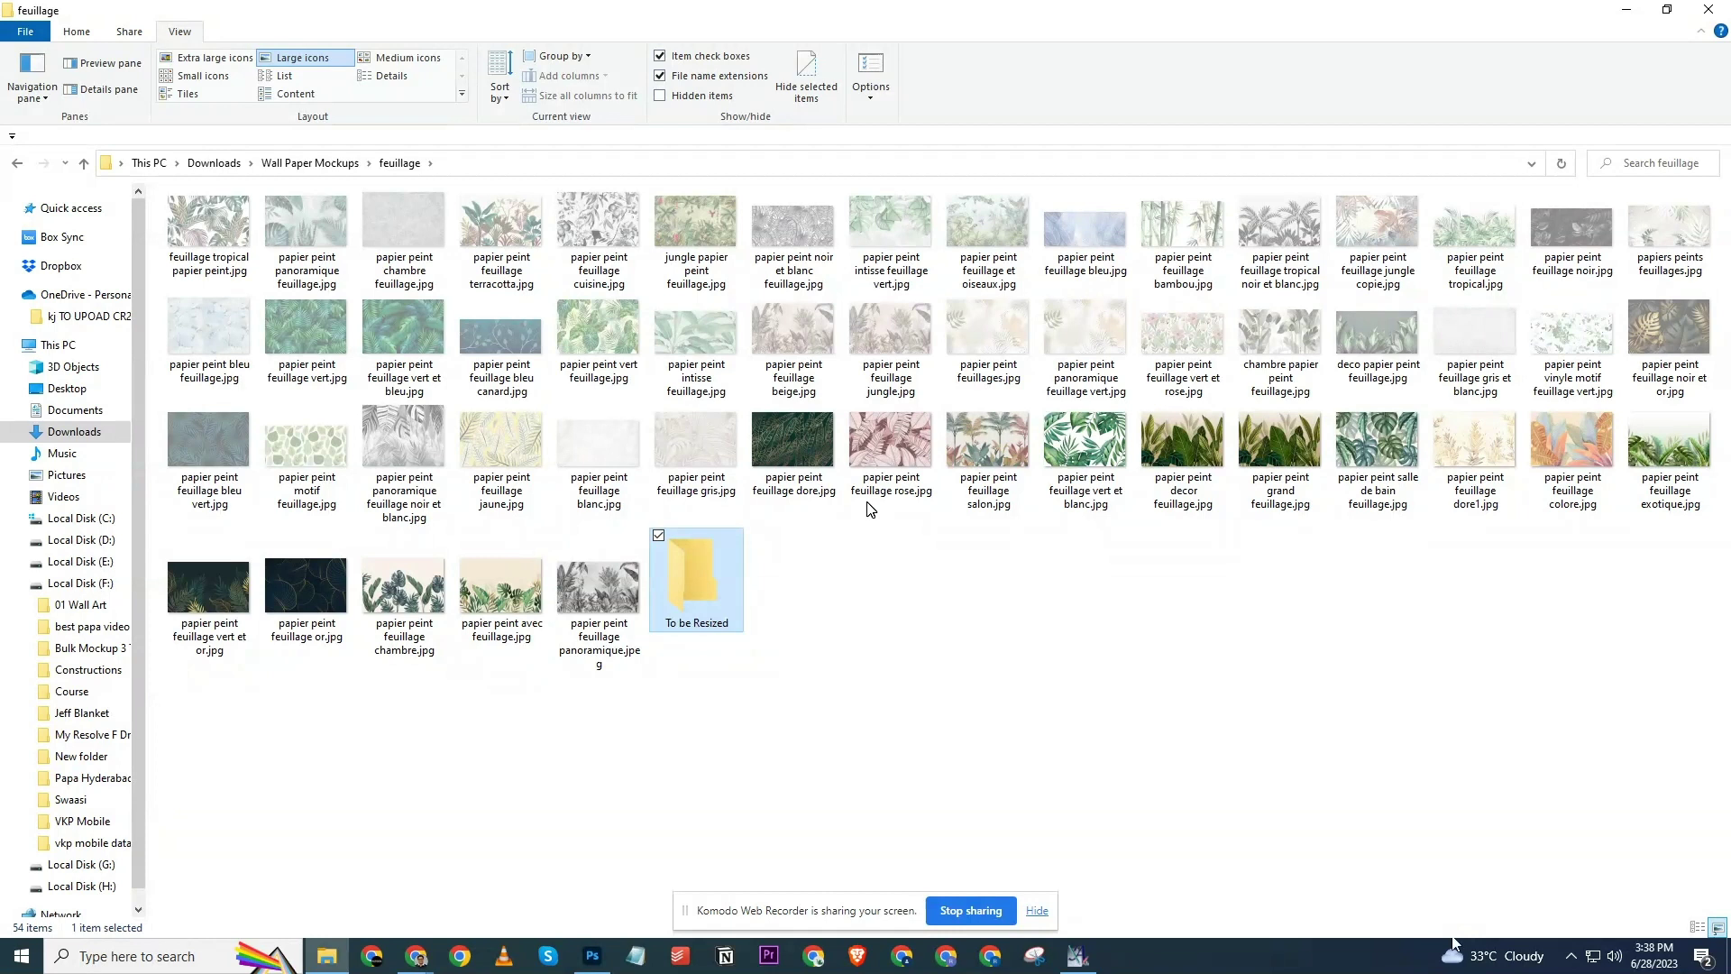
Paste the cut images into the To be Resized folder.
{"action": "double_click", "coordinate": [712, 586]}
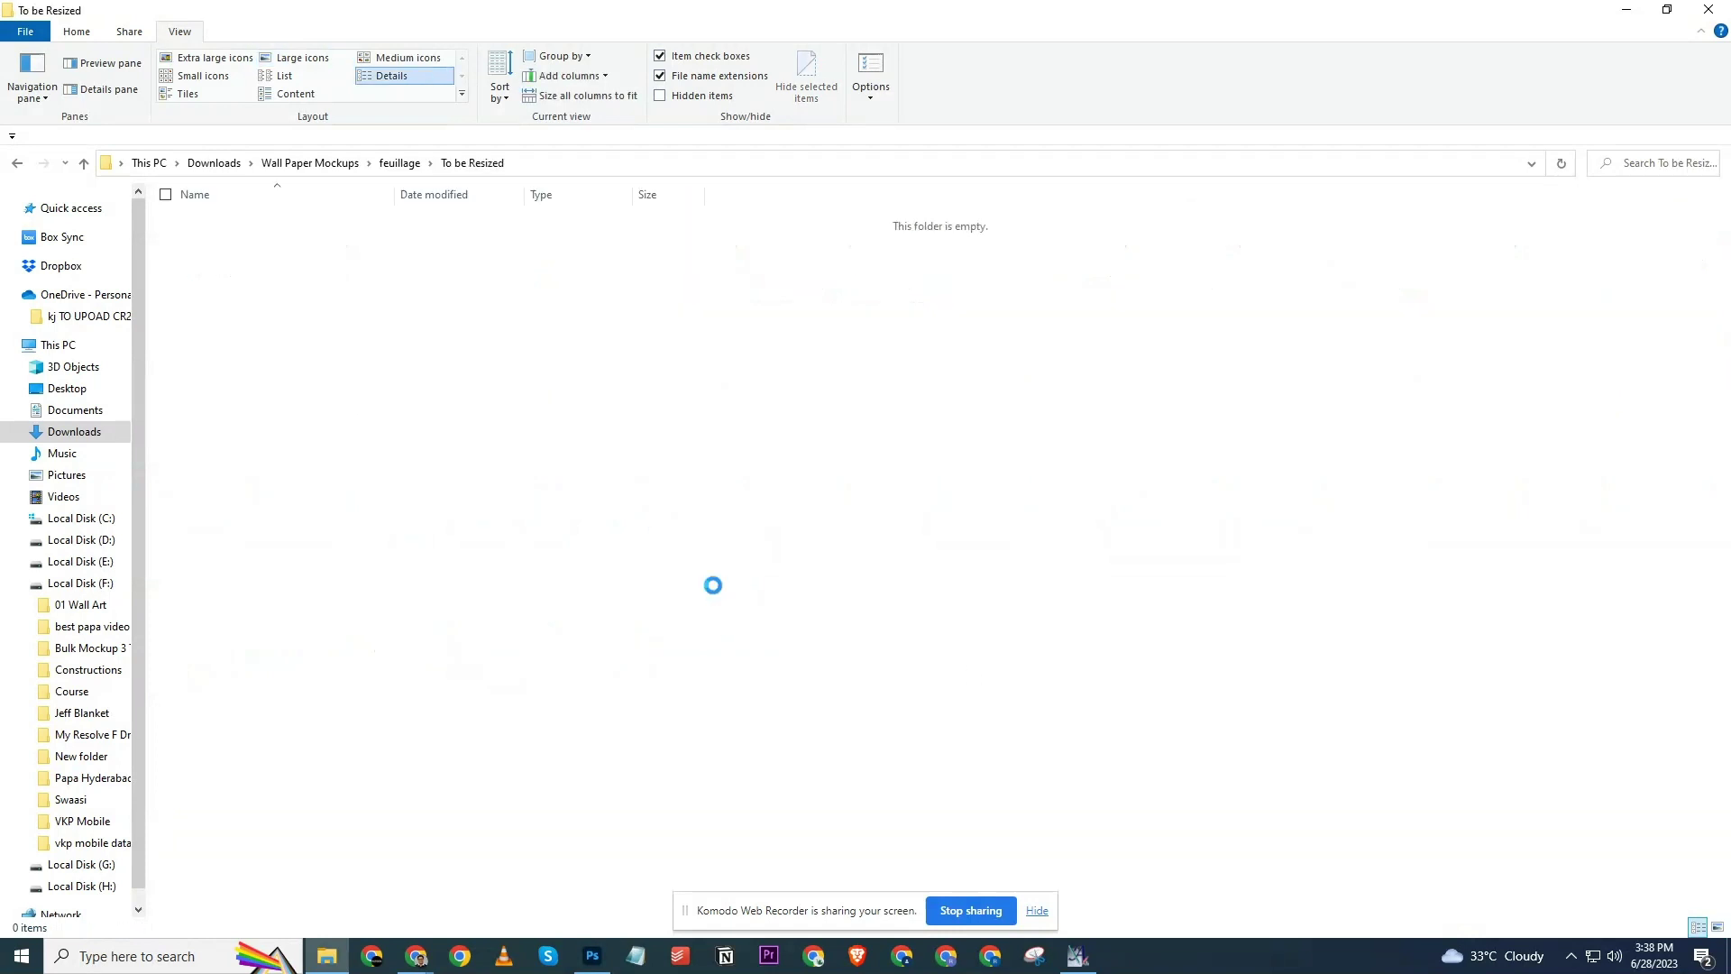
{"action": "key", "text": "ctrl+v"}
{"action": "left_click", "coordinate": [769, 602]}
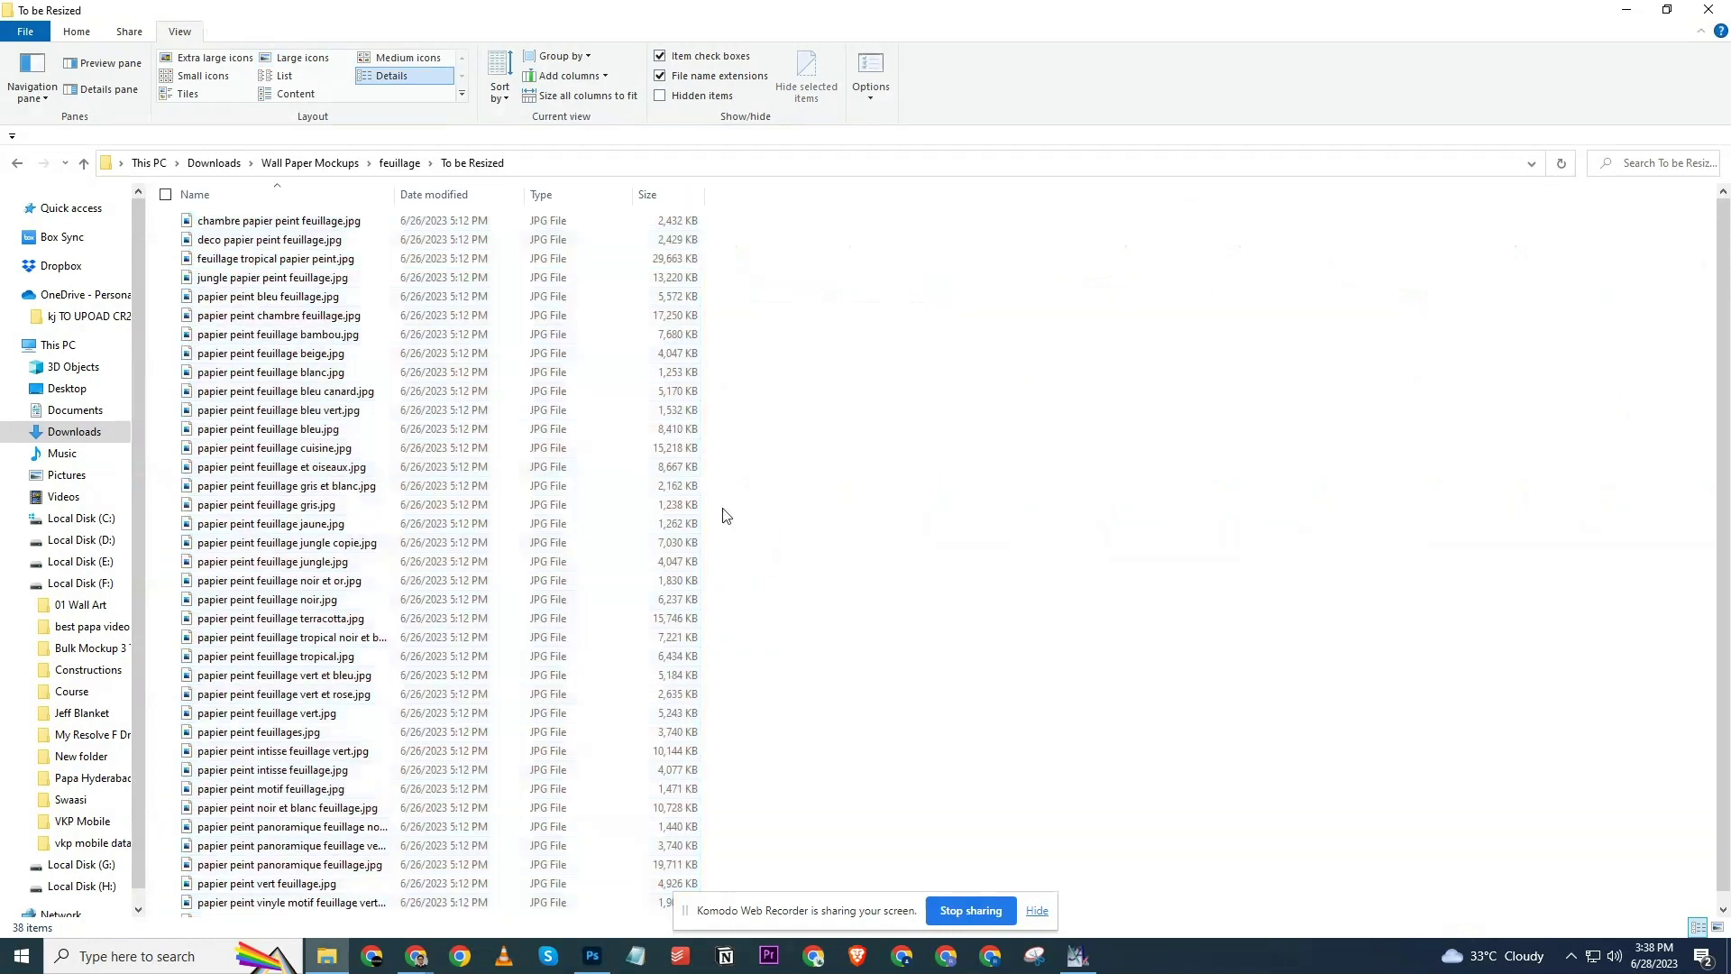
Return to the feuillage folder, select all remaining images to check their combined size, and clear the selection.
{"action": "key", "text": "BackSpace"}
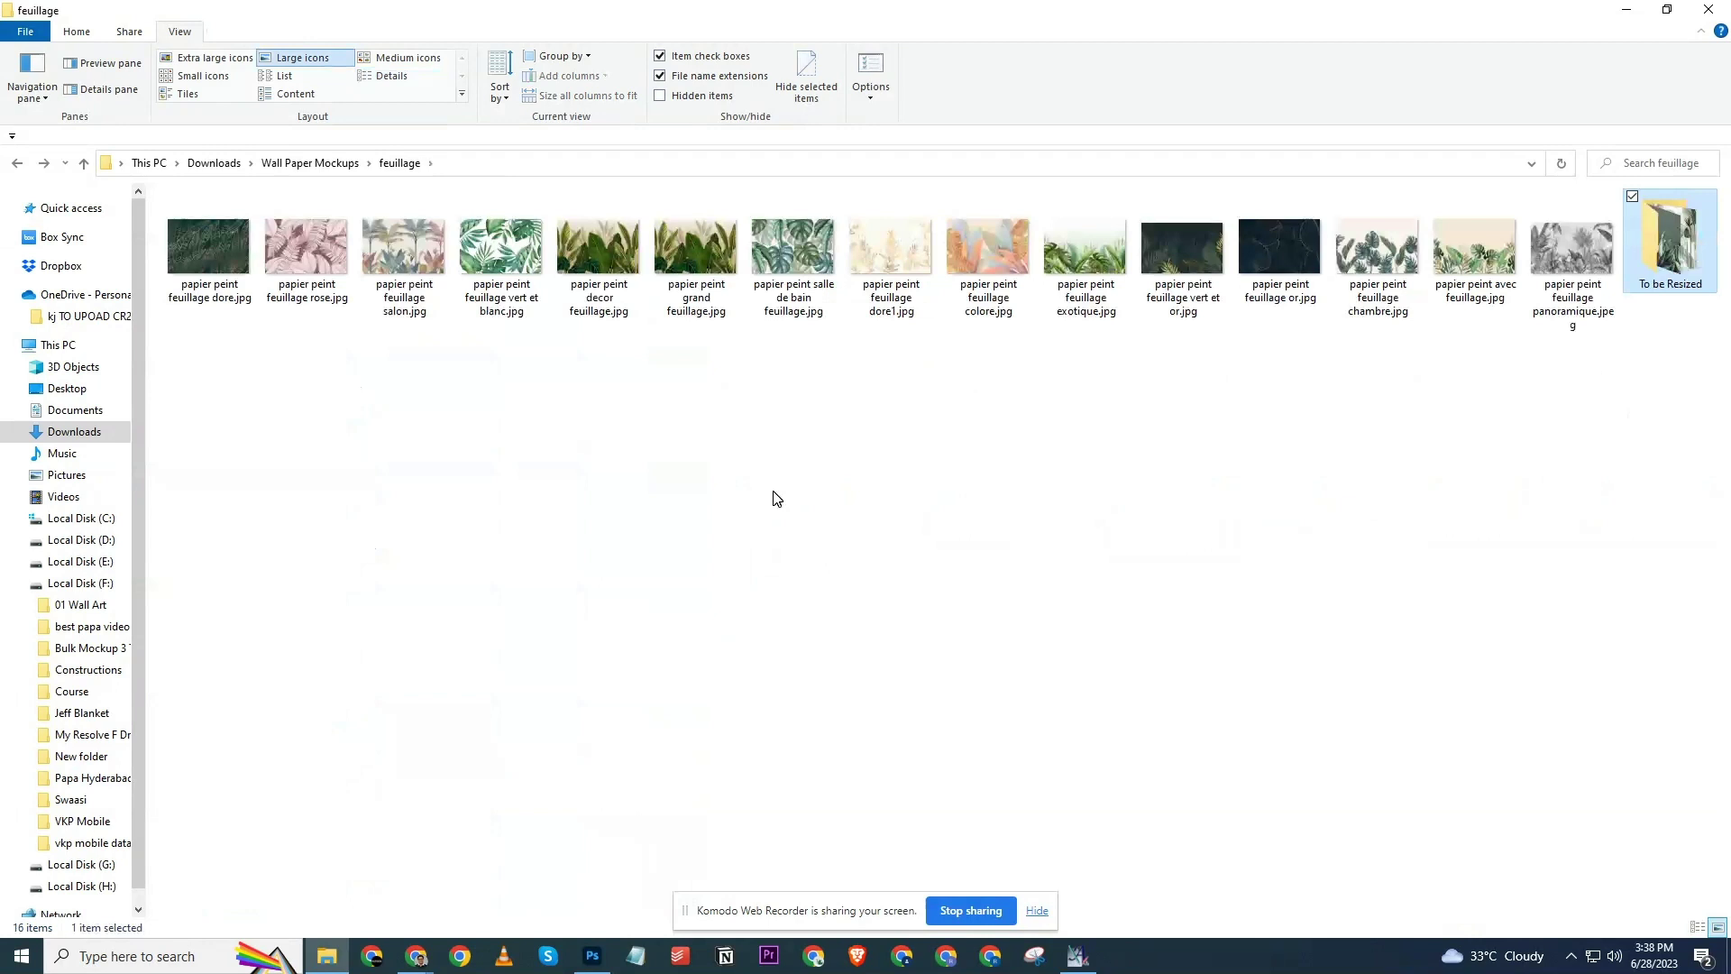
{"action": "left_click", "coordinate": [1572, 252]}
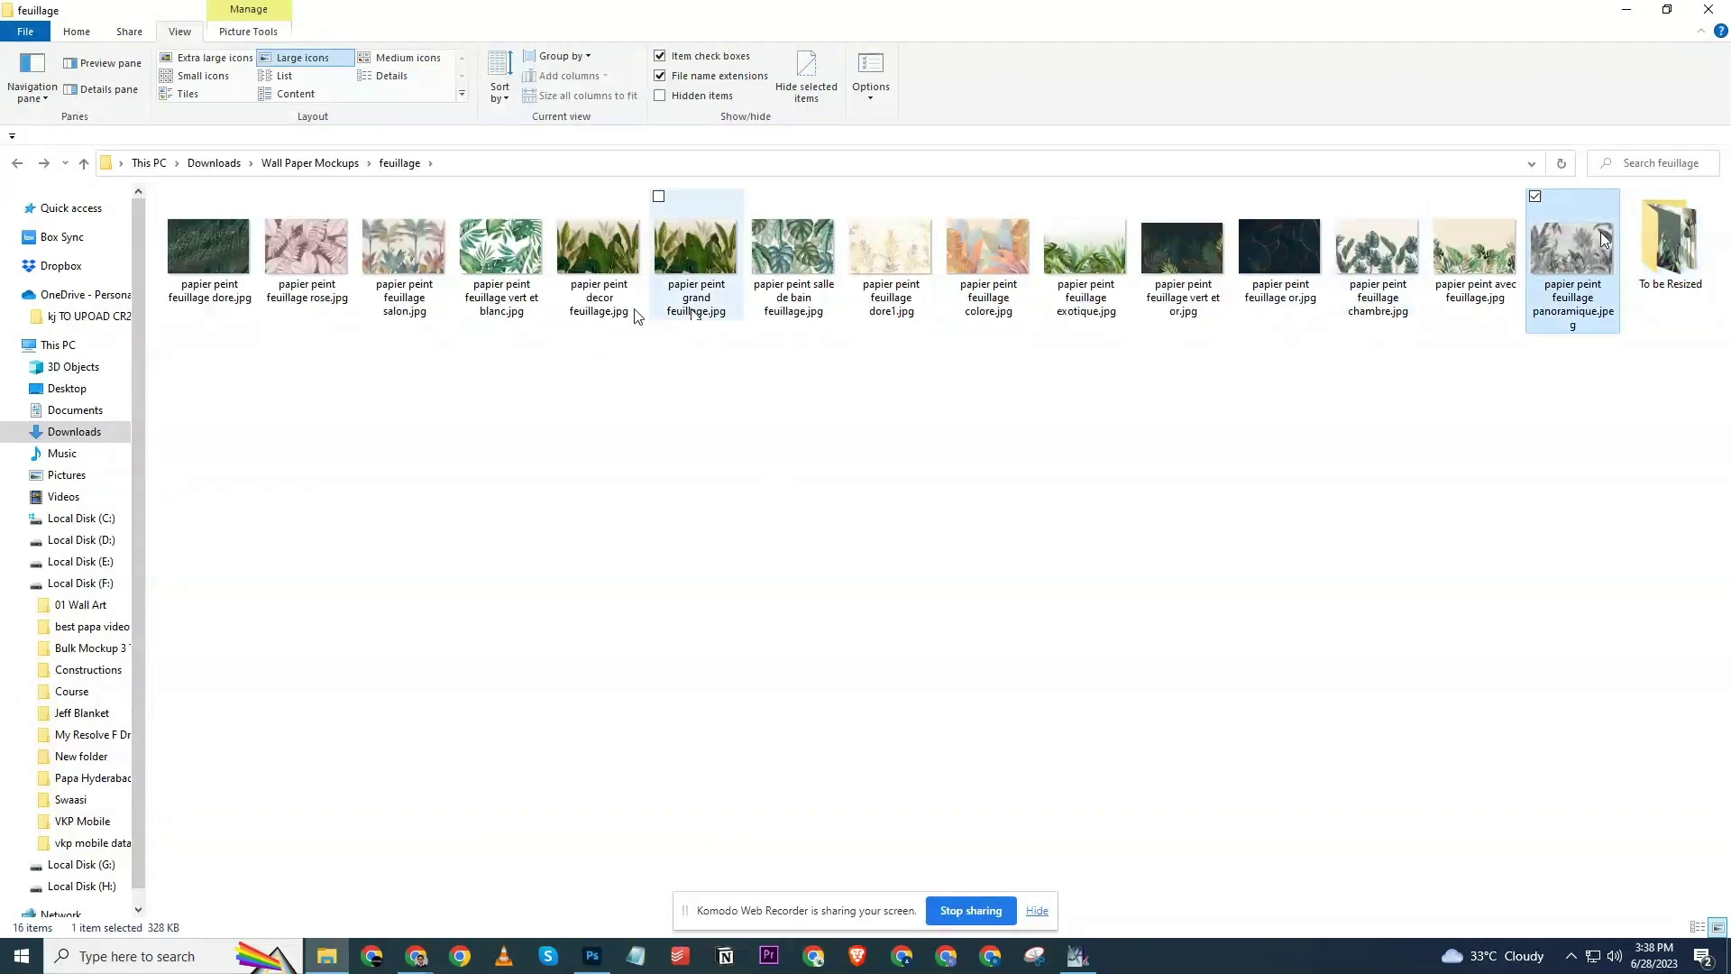
{"action": "left_click", "coordinate": [208, 251], "text": "shift"}
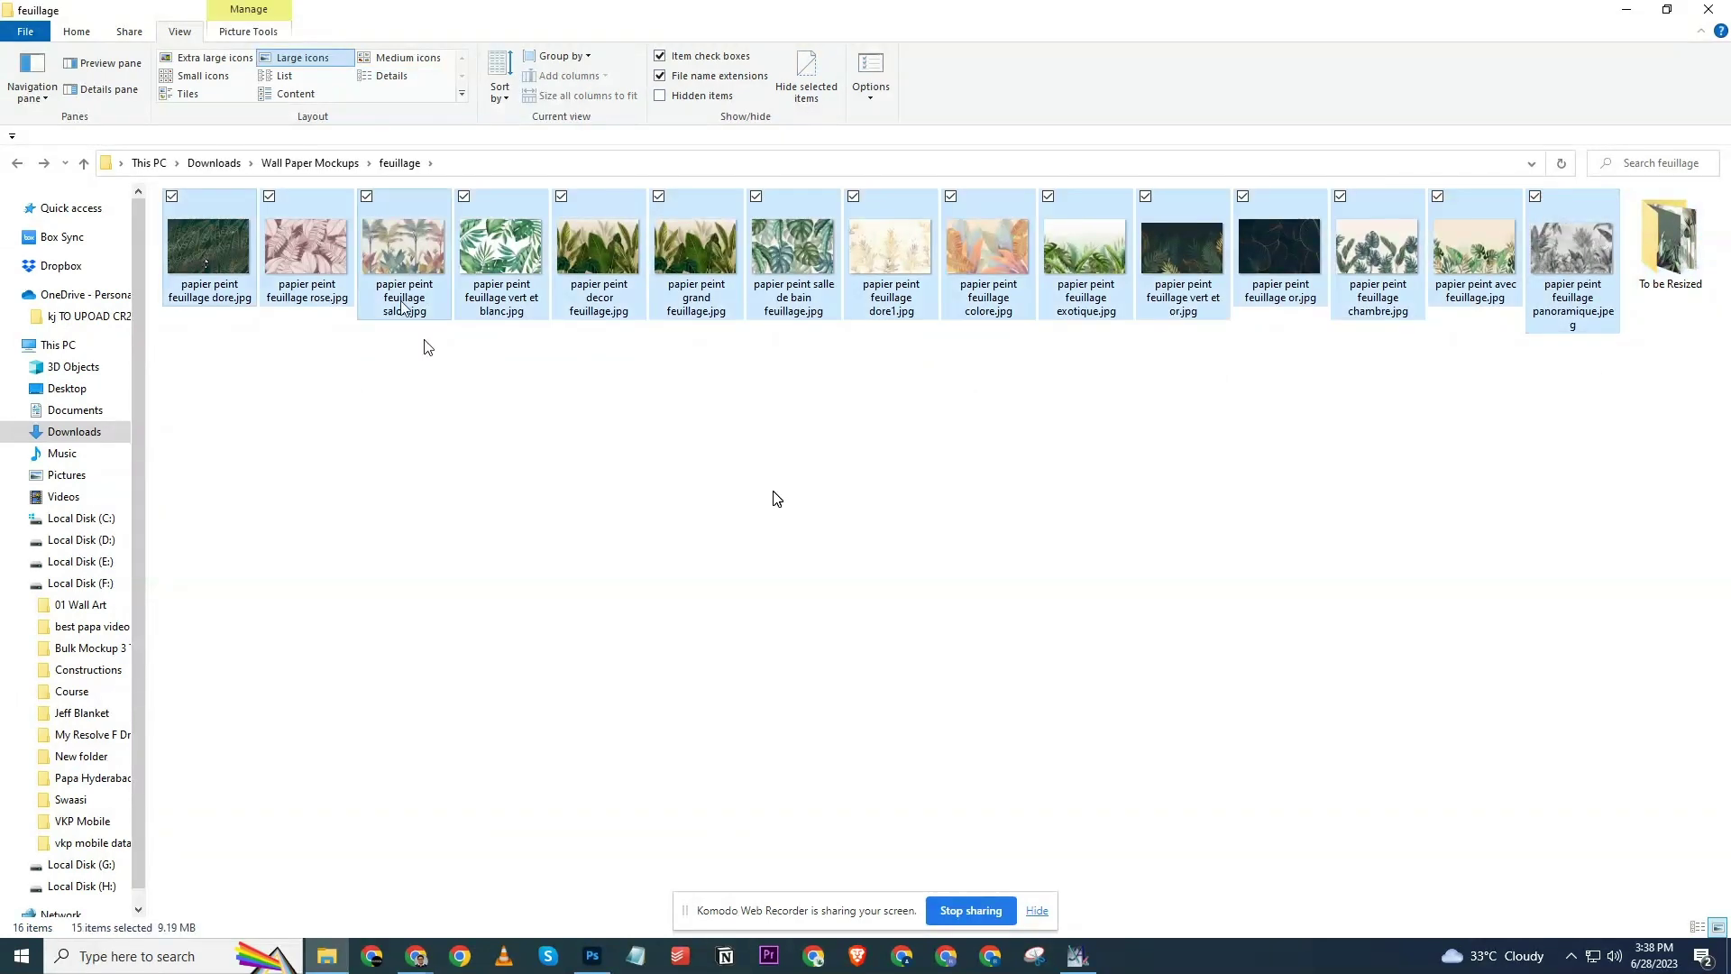
{"action": "left_click", "coordinate": [998, 413]}
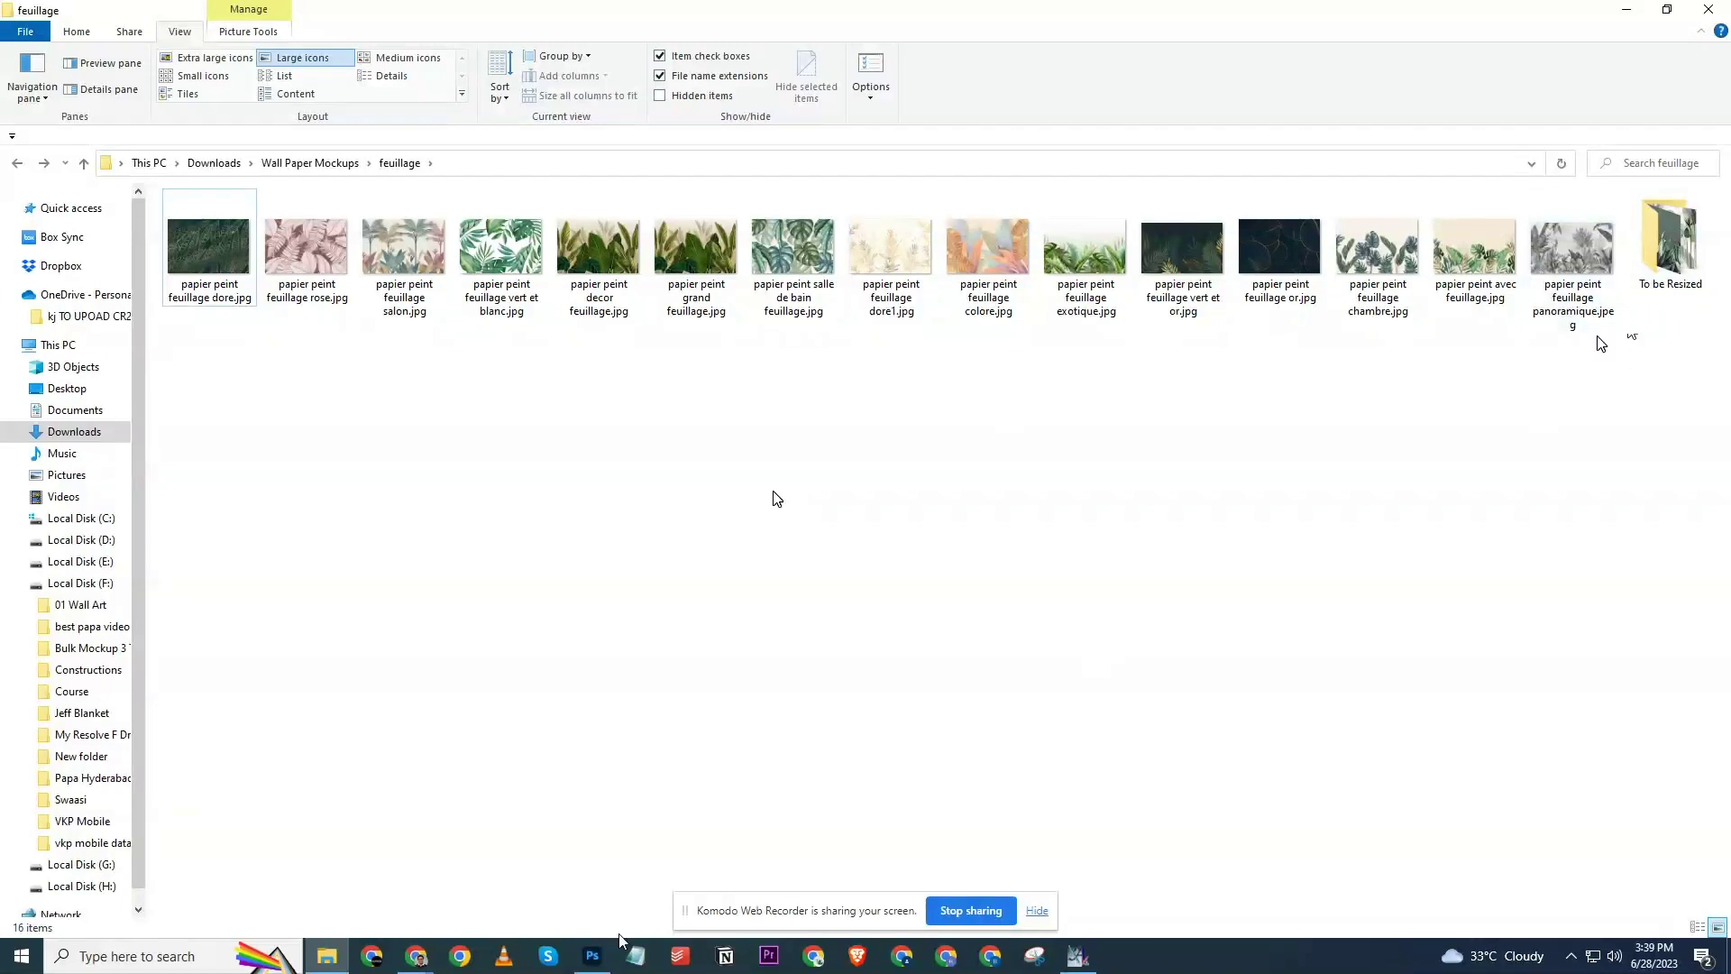
Open XnConvert, review the Resize action's settings and resampling methods, keep Lanczos, and close the program.
{"action": "left_click", "coordinate": [171, 956]}
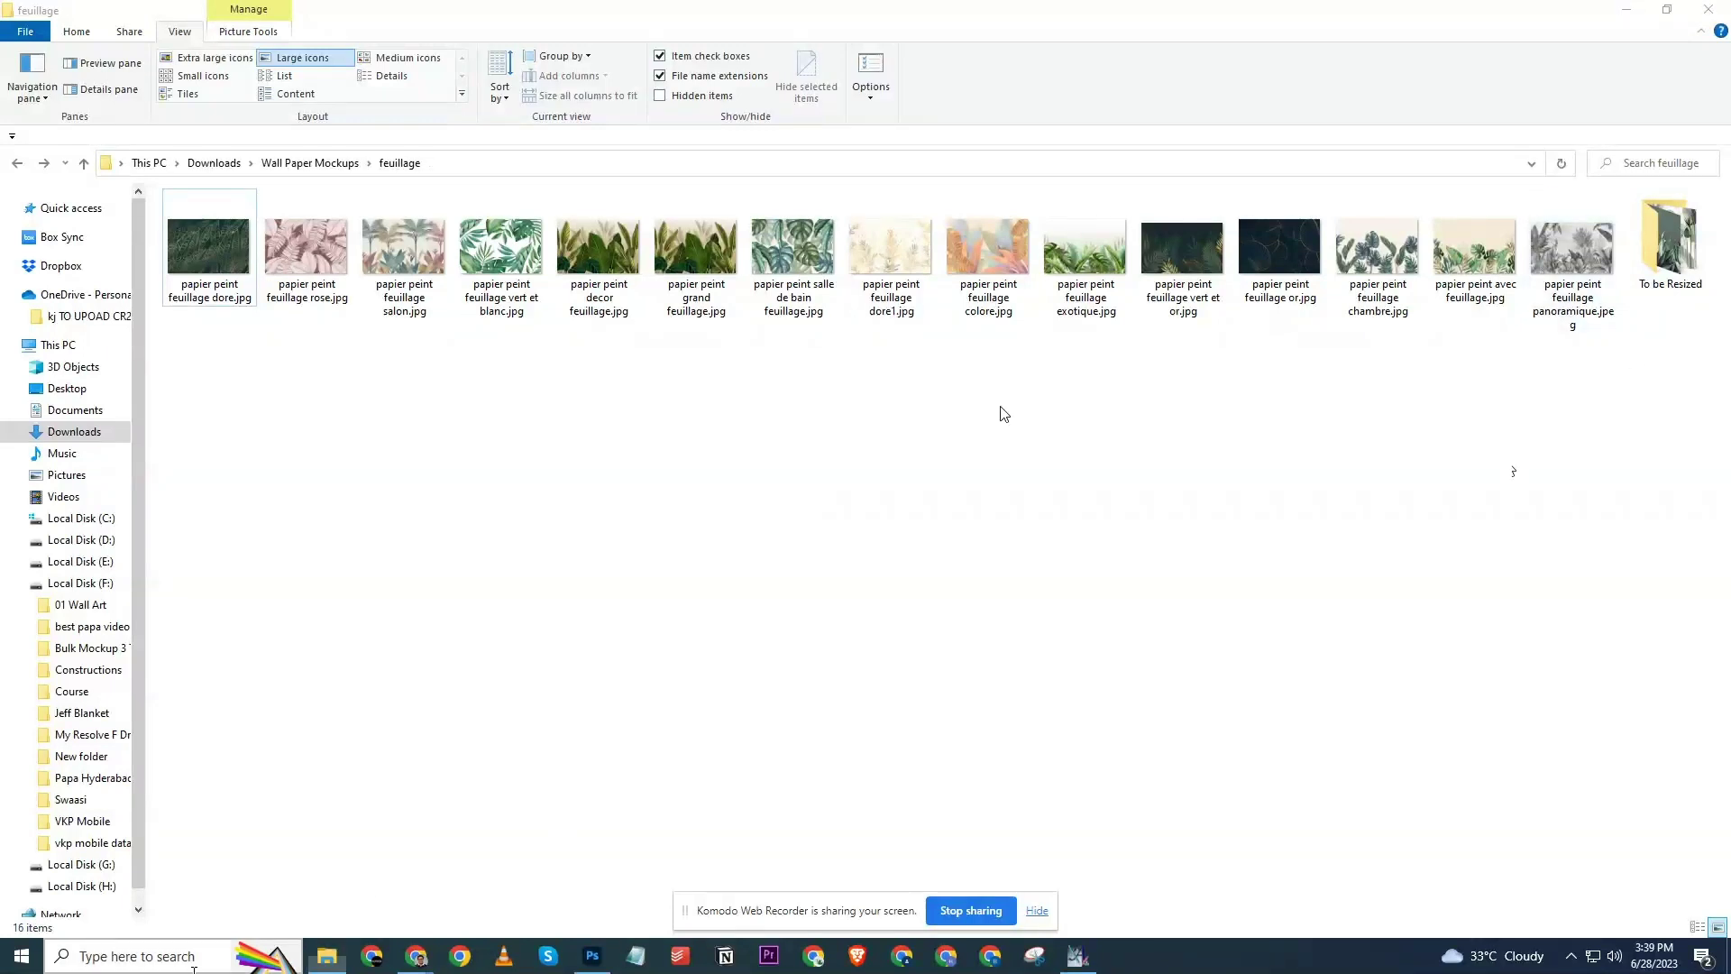
{"action": "type", "text": "xn"}
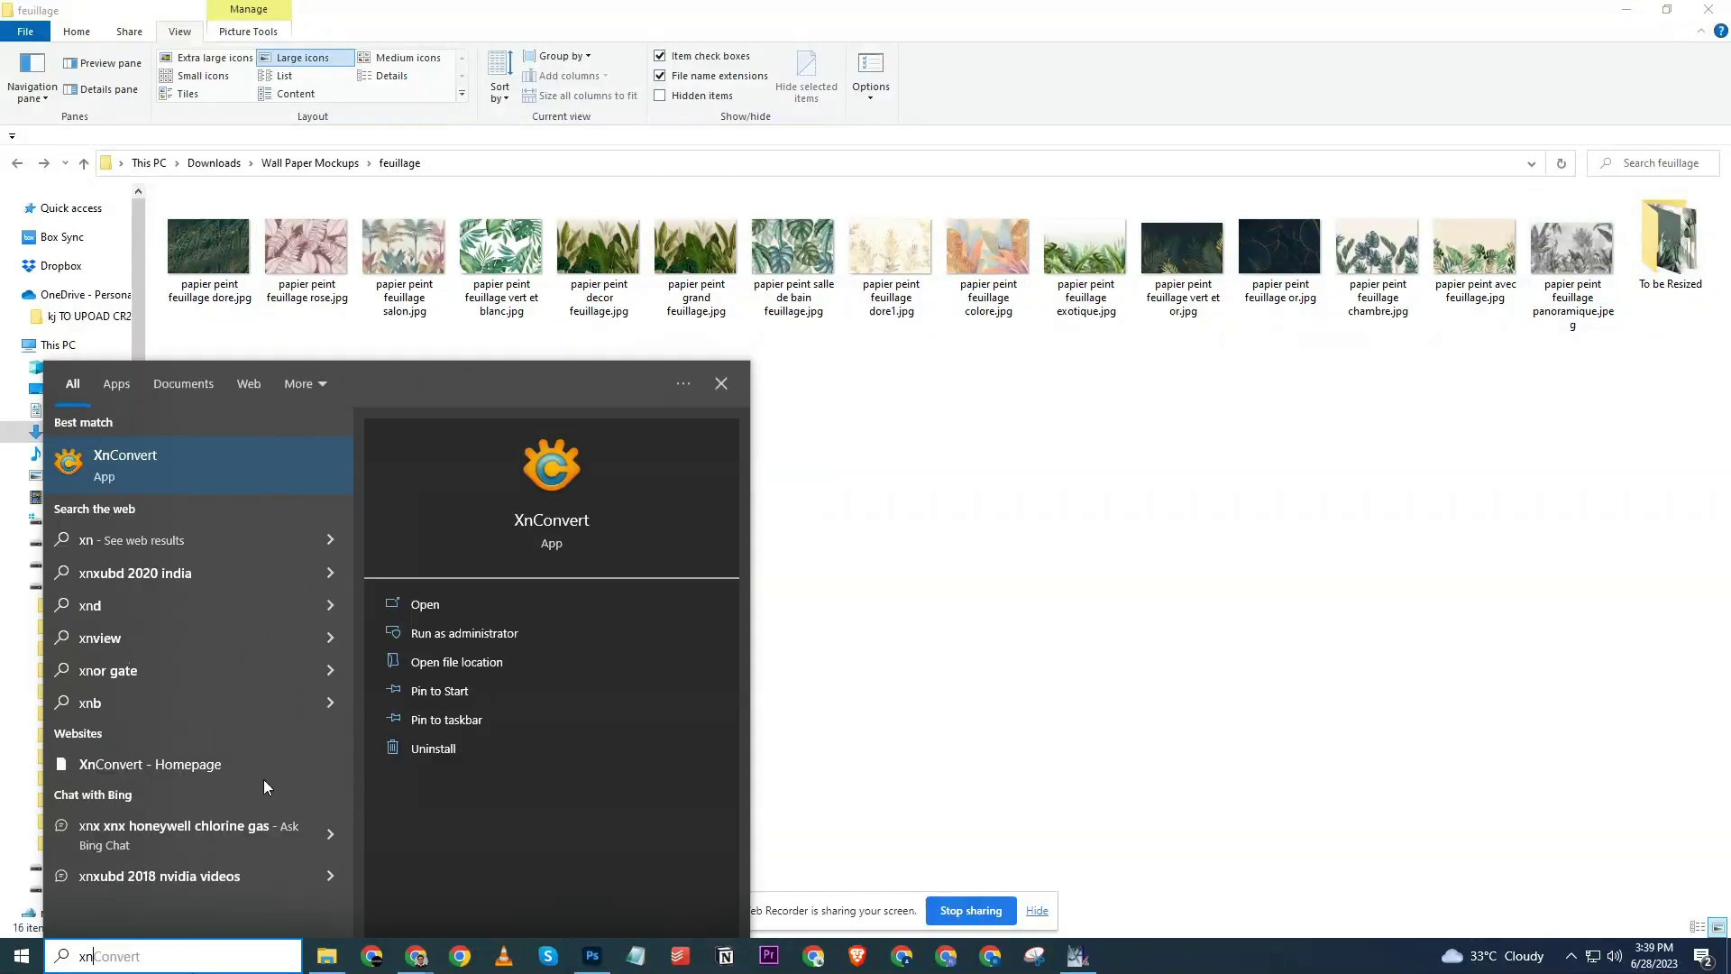
{"action": "left_click", "coordinate": [148, 458]}
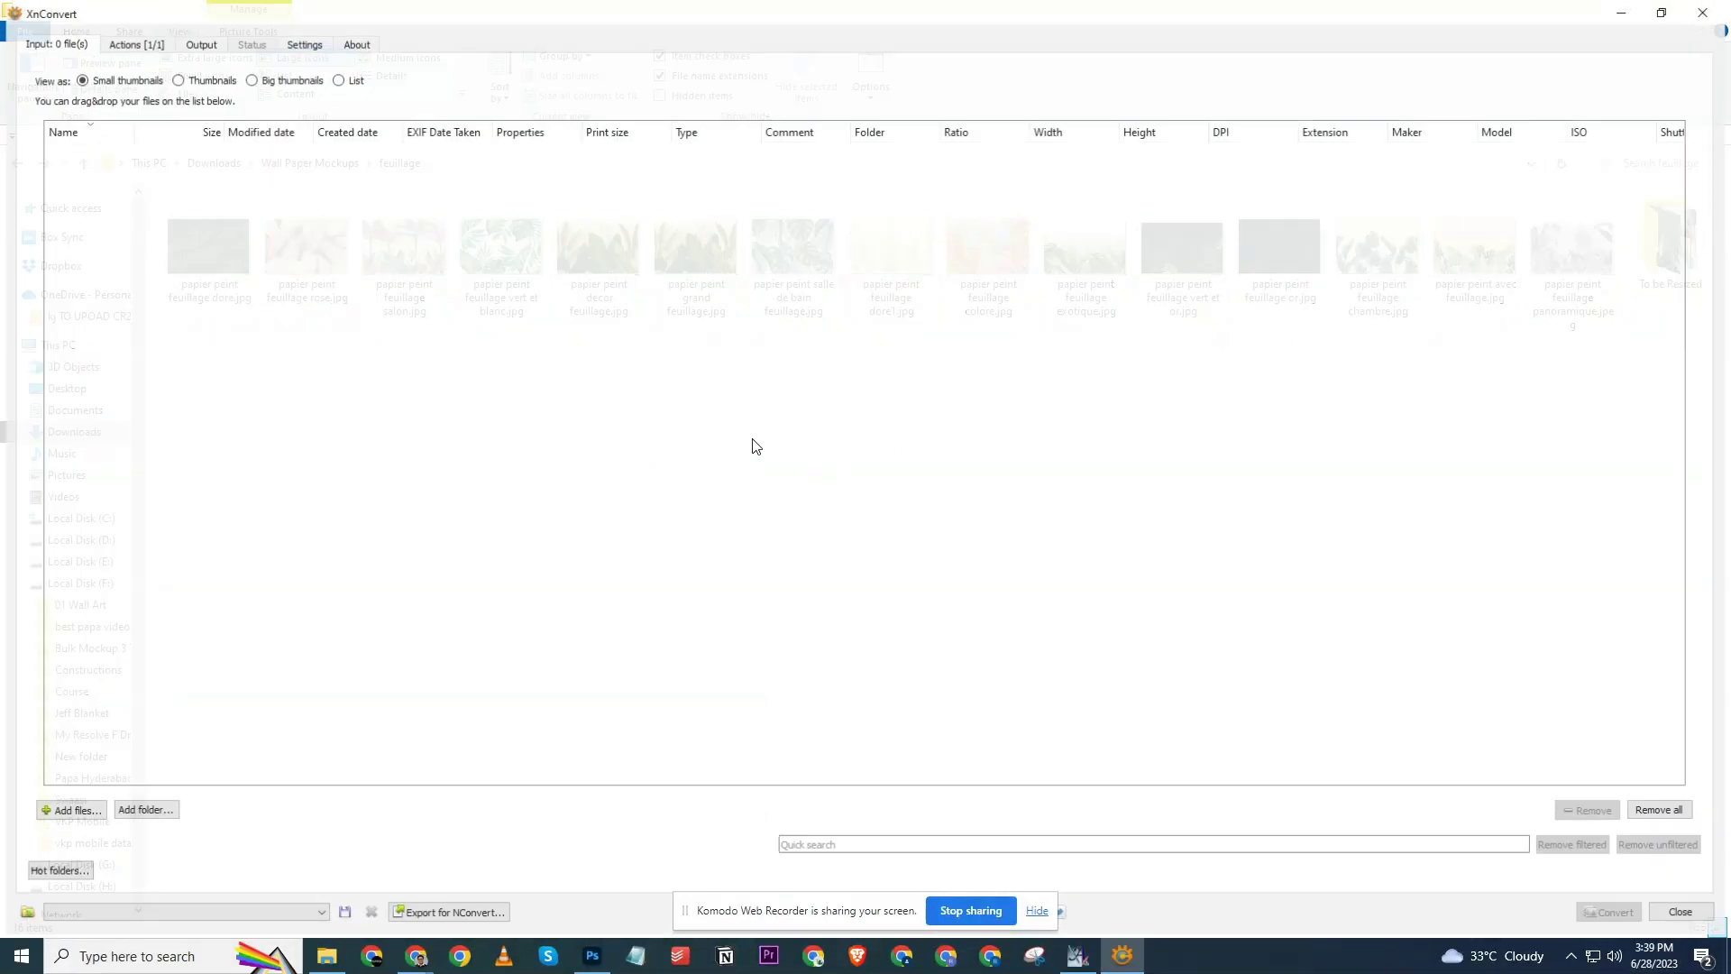
{"action": "left_click", "coordinate": [147, 45]}
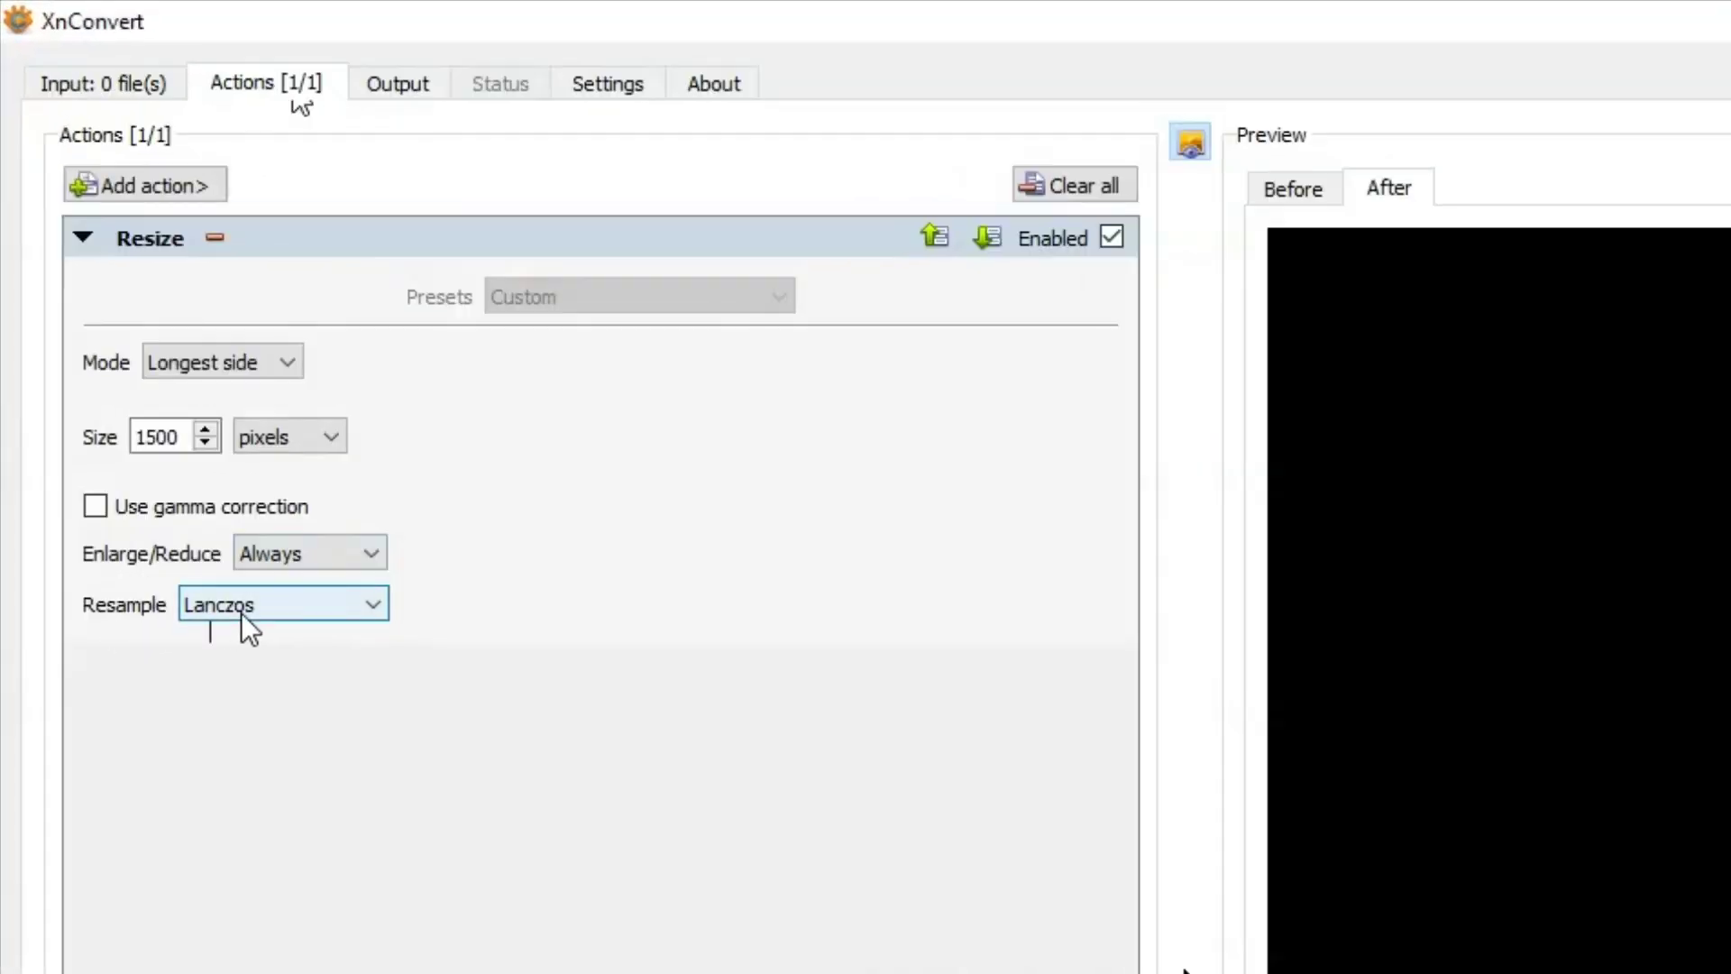
{"action": "left_click", "coordinate": [276, 612]}
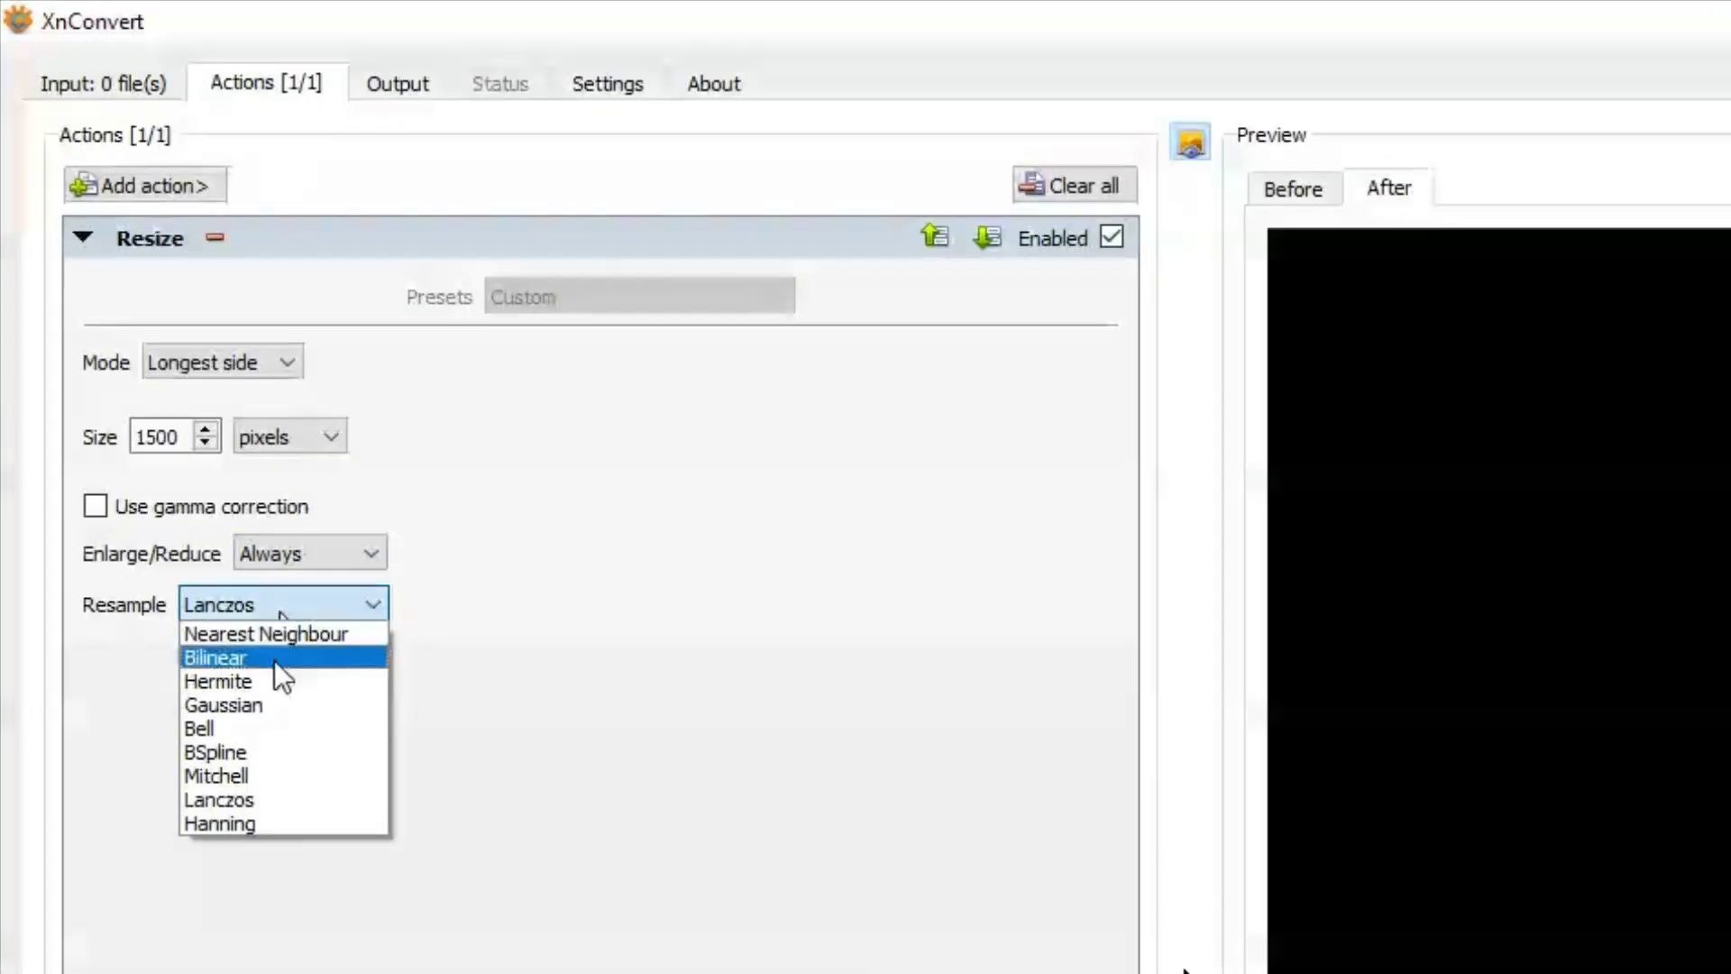
{"action": "left_click", "coordinate": [272, 800]}
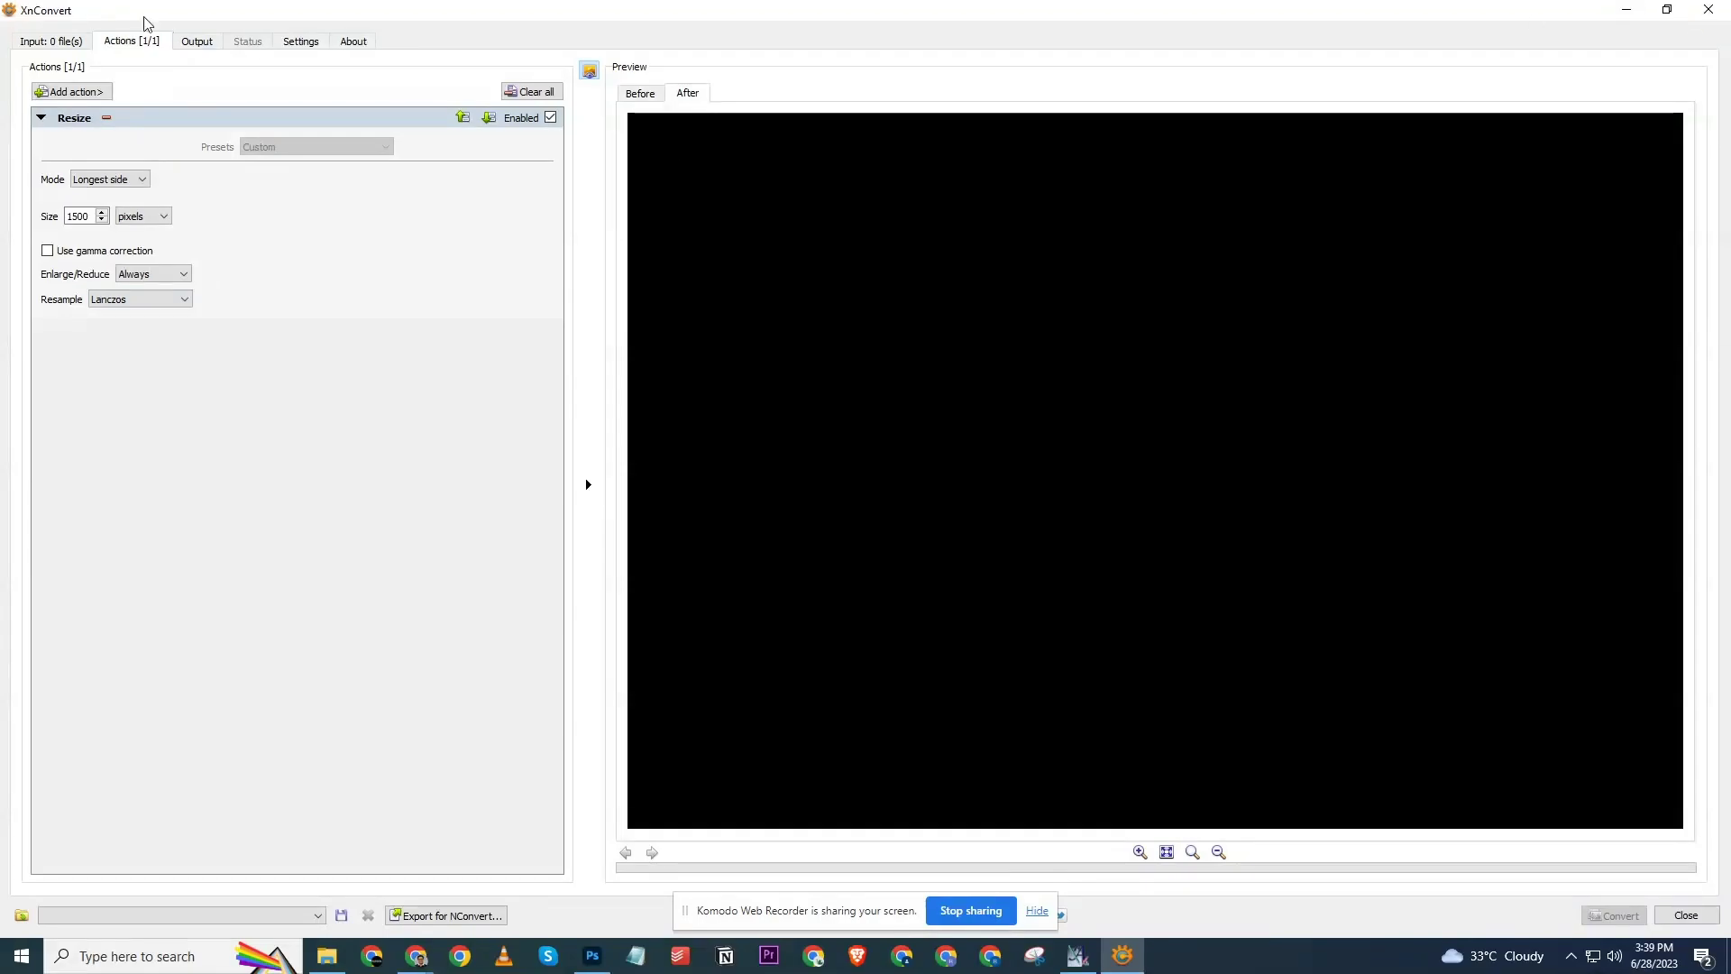
{"action": "left_click", "coordinate": [1708, 9]}
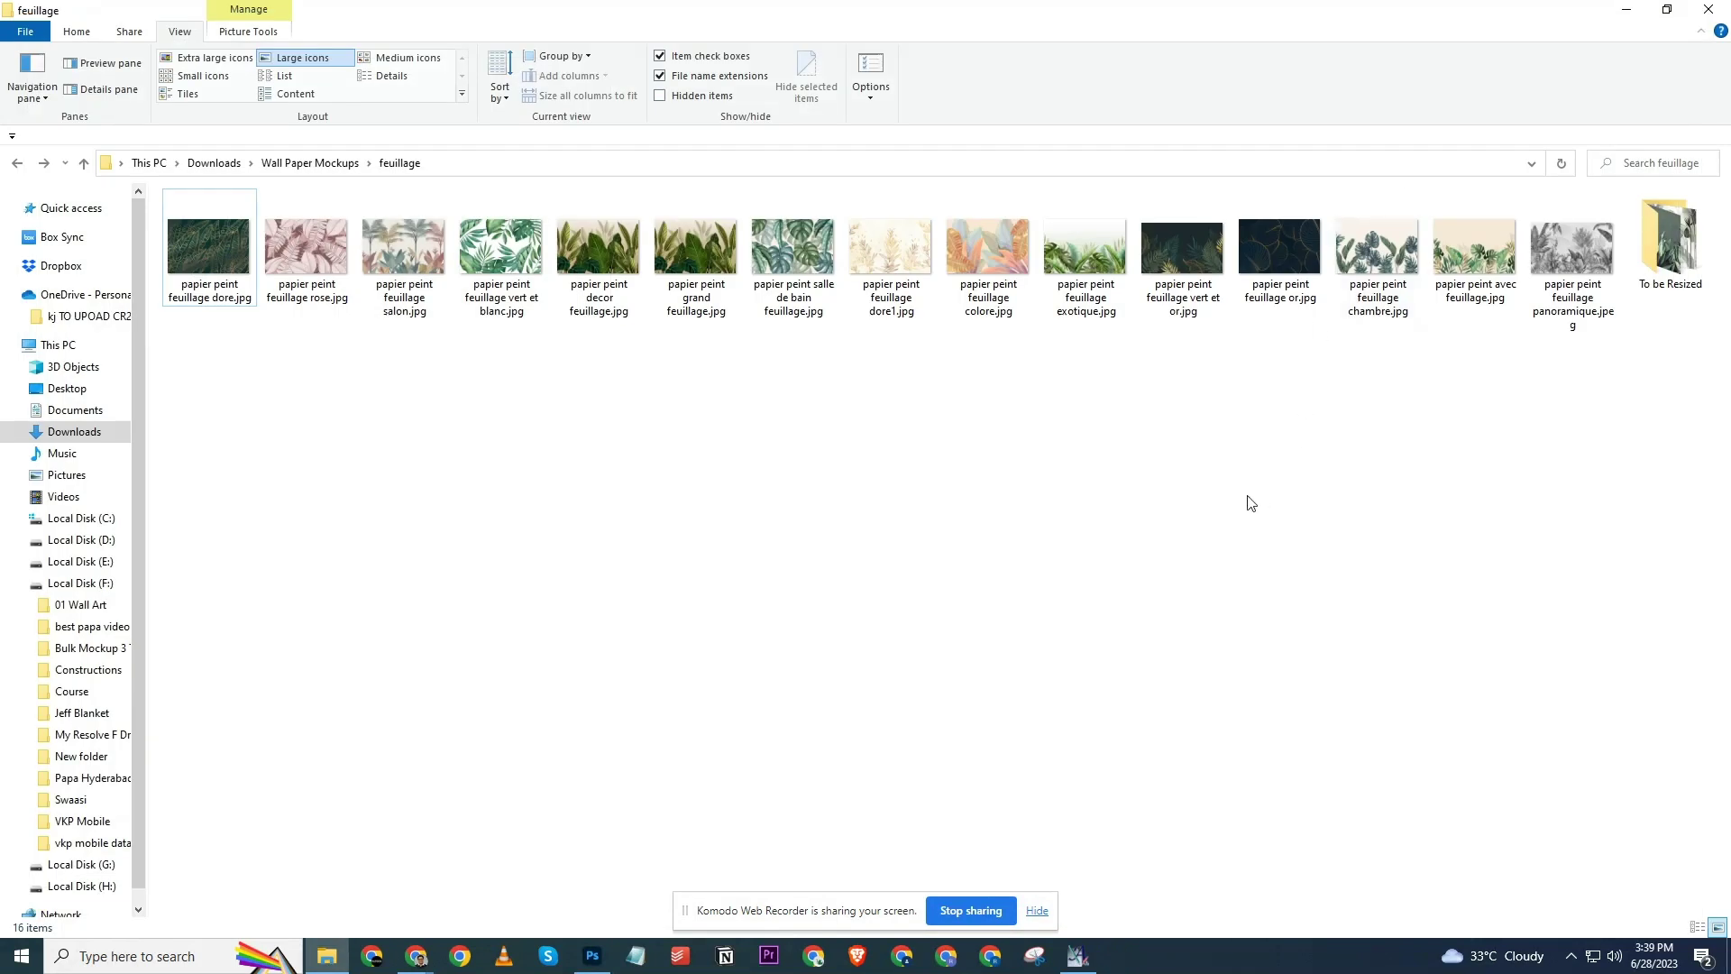
Switch to Chrome to view the TinyPNG image compression page, and minimize the browser.
{"action": "left_click", "coordinate": [425, 959]}
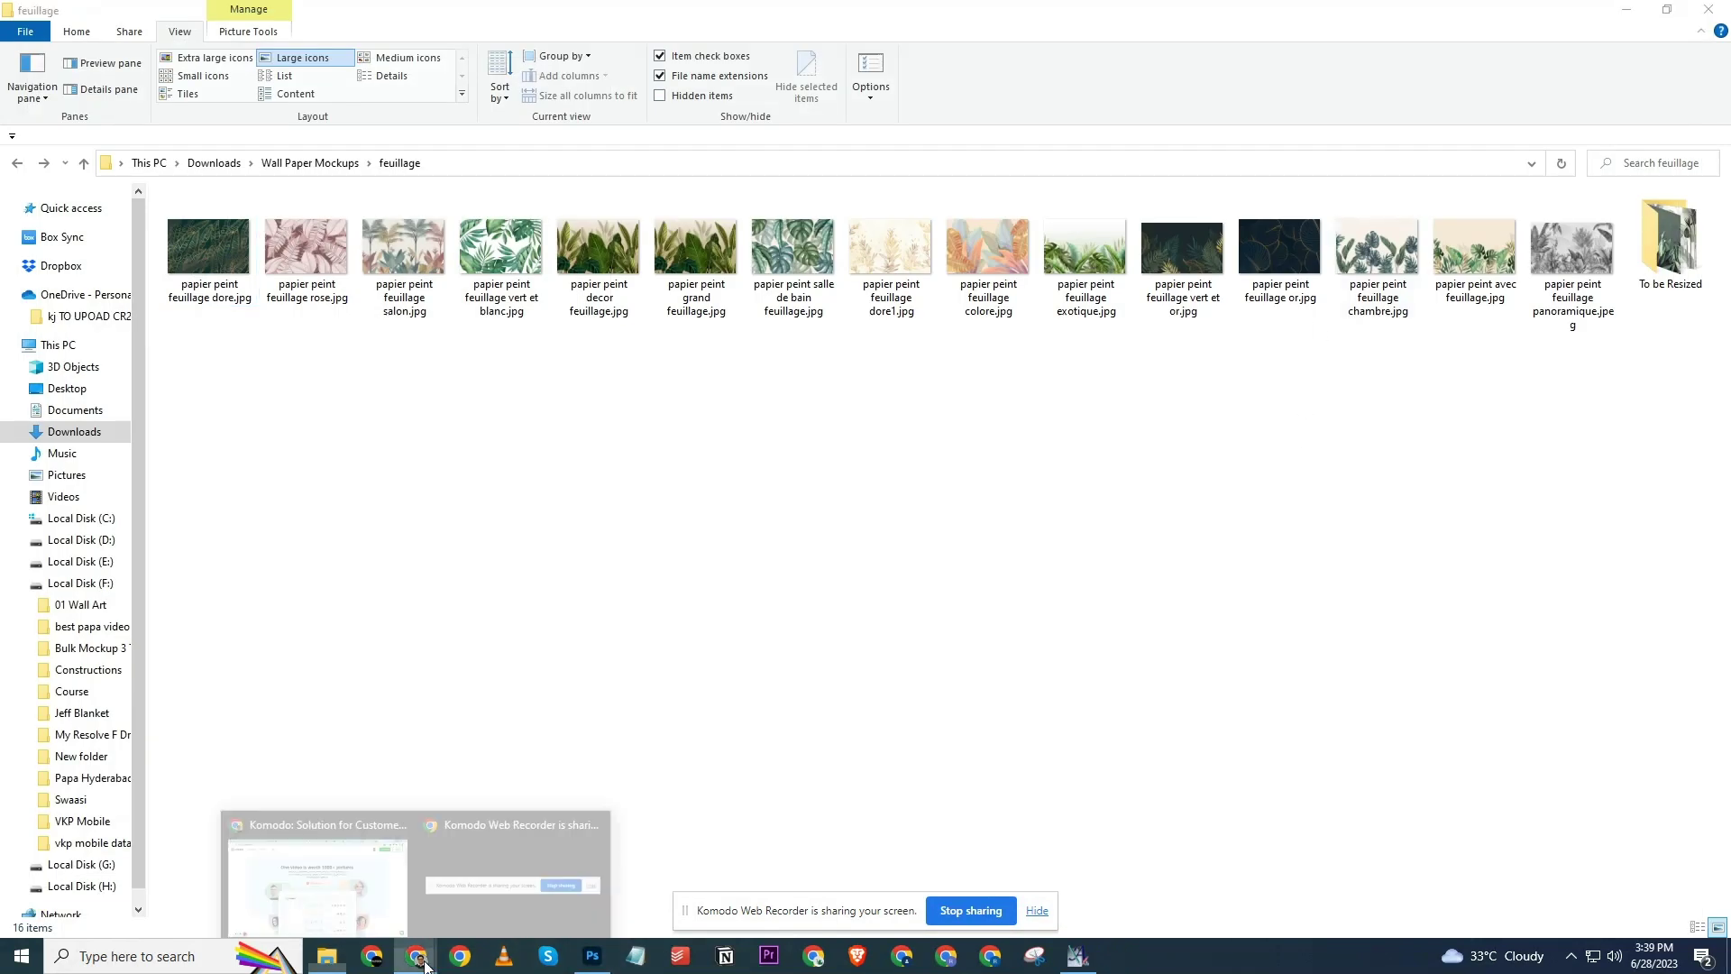
{"action": "left_click", "coordinate": [348, 888]}
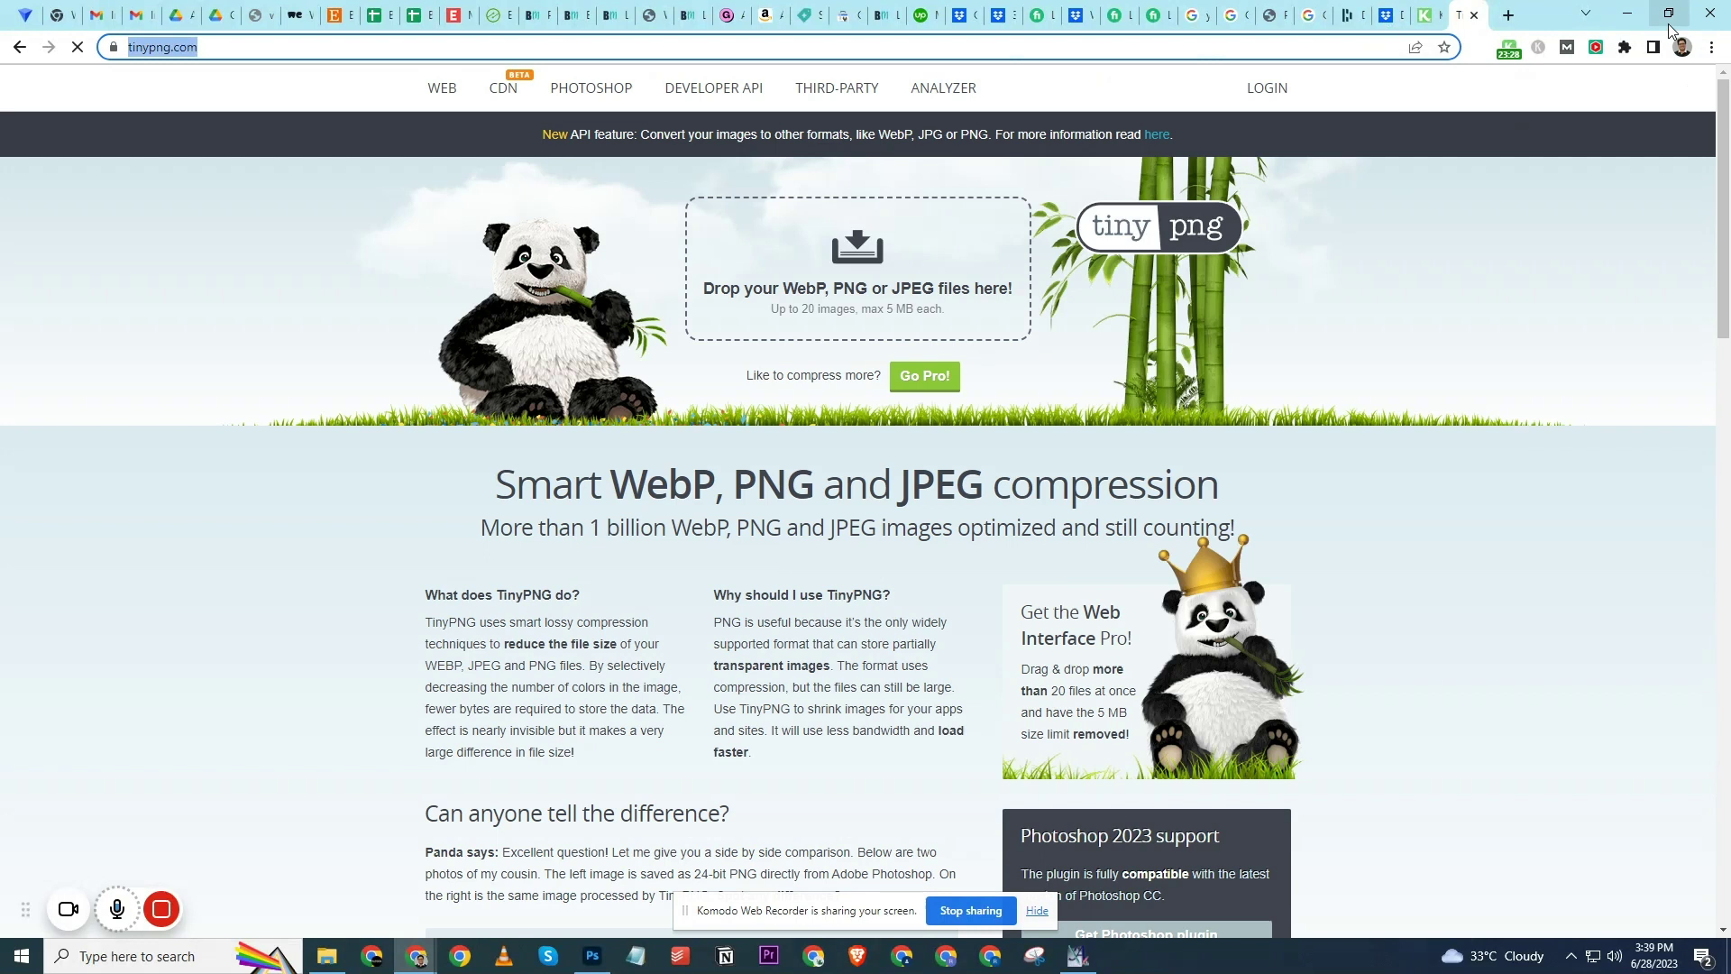
{"action": "left_click", "coordinate": [1627, 13]}
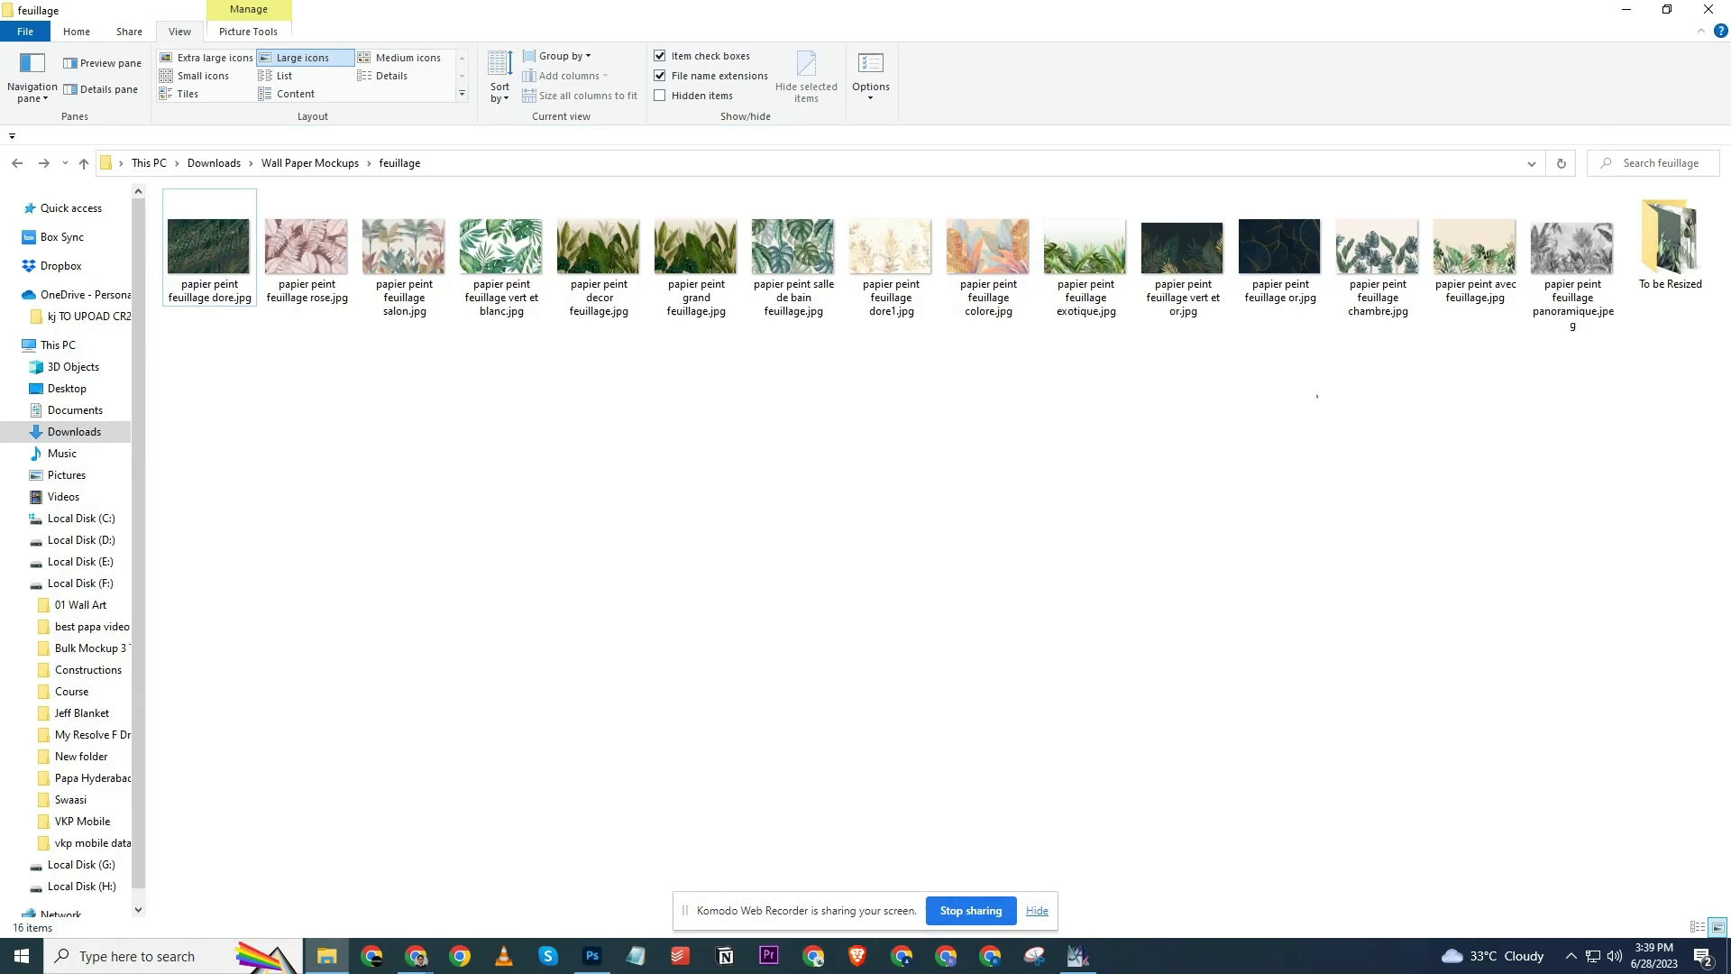
Open the To be Resized folder to view its images, and leave no file selected.
{"action": "double_click", "coordinate": [1670, 245]}
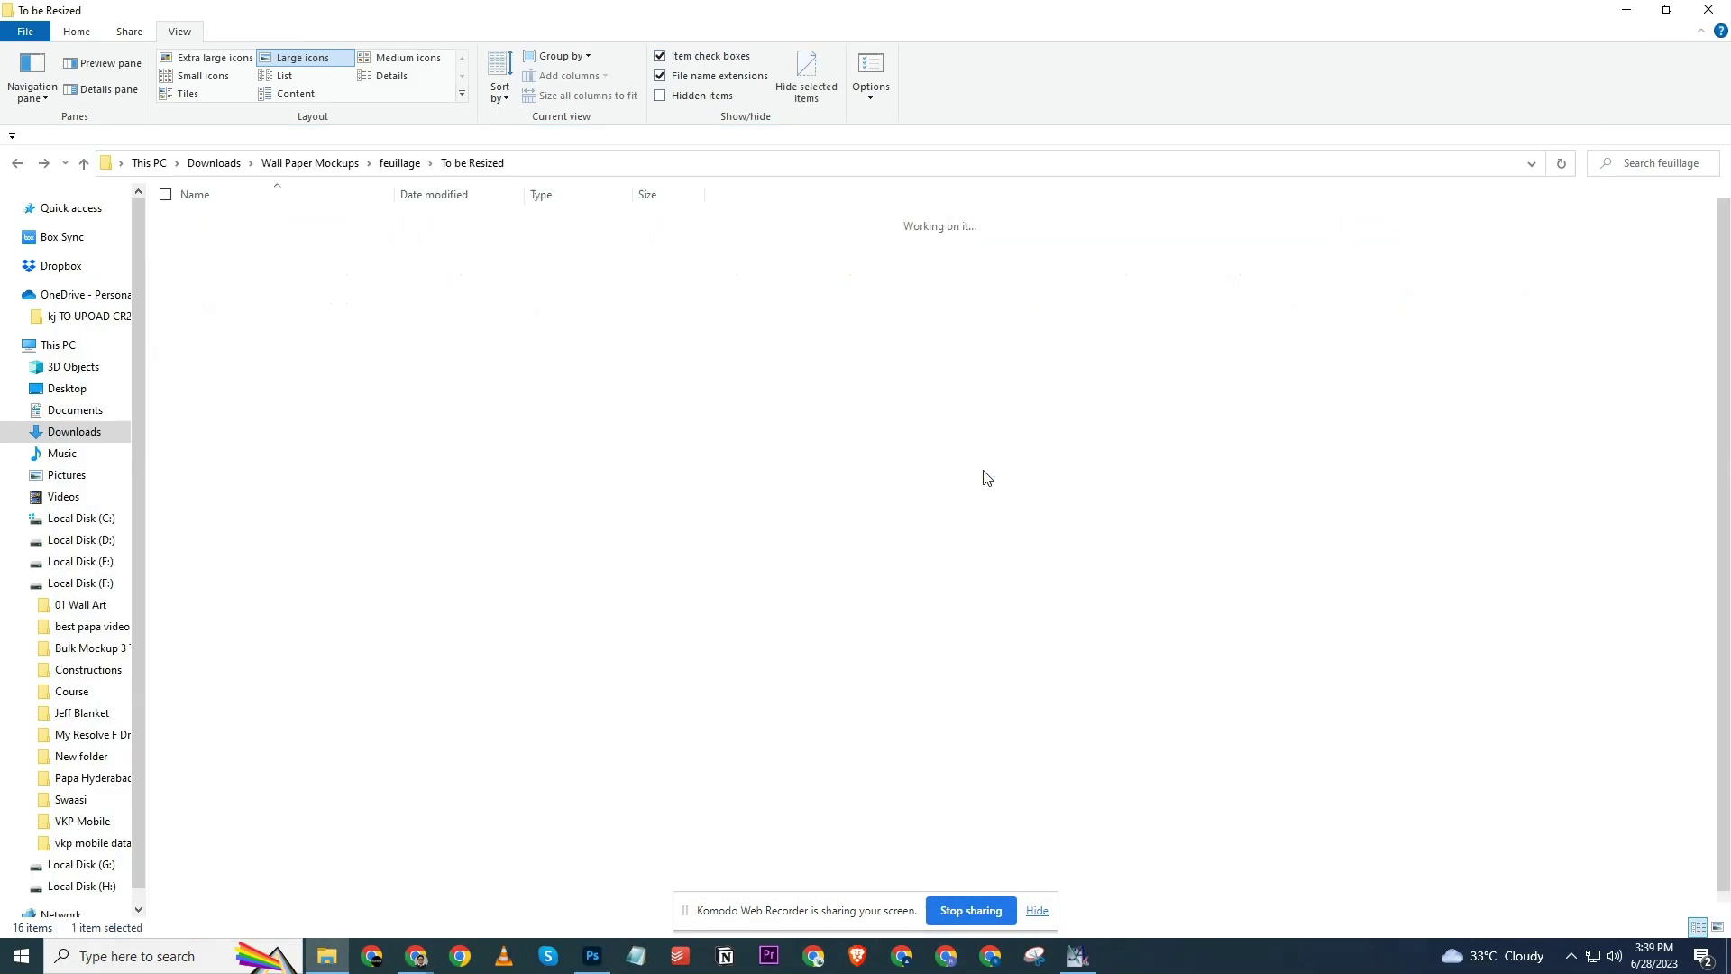
{"action": "left_click", "coordinate": [1001, 410]}
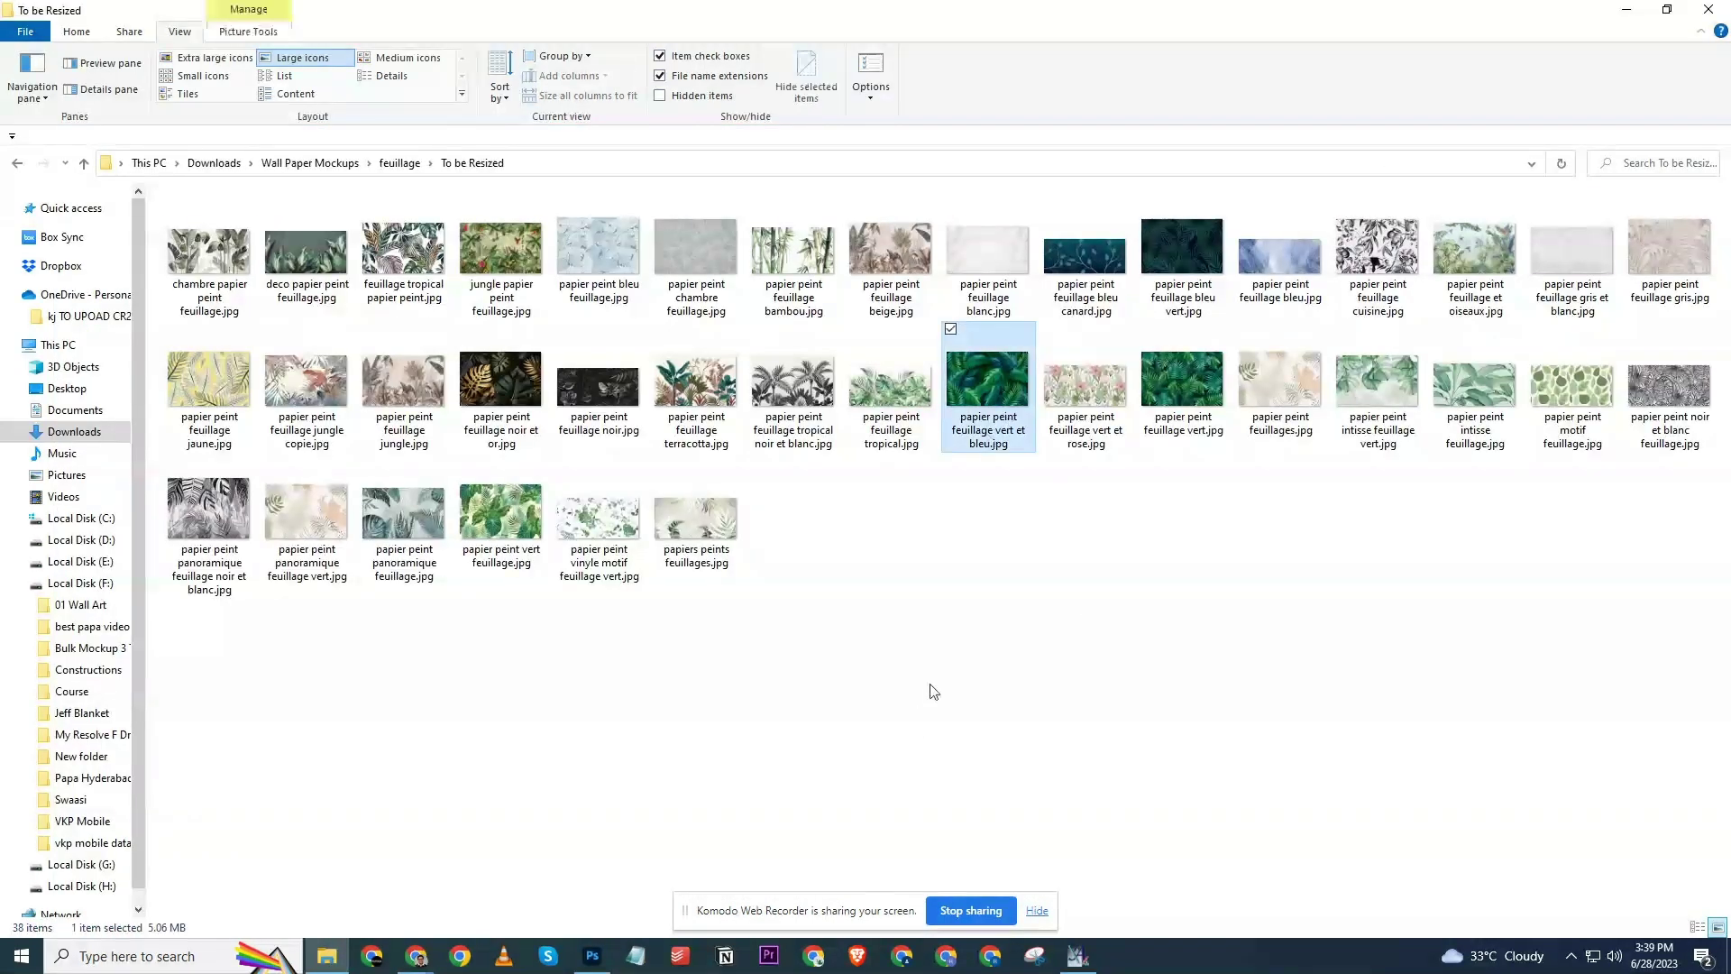
{"action": "left_click", "coordinate": [898, 709]}
Switch to Photoshop and open the Image Processor script.
{"action": "left_click", "coordinate": [591, 955]}
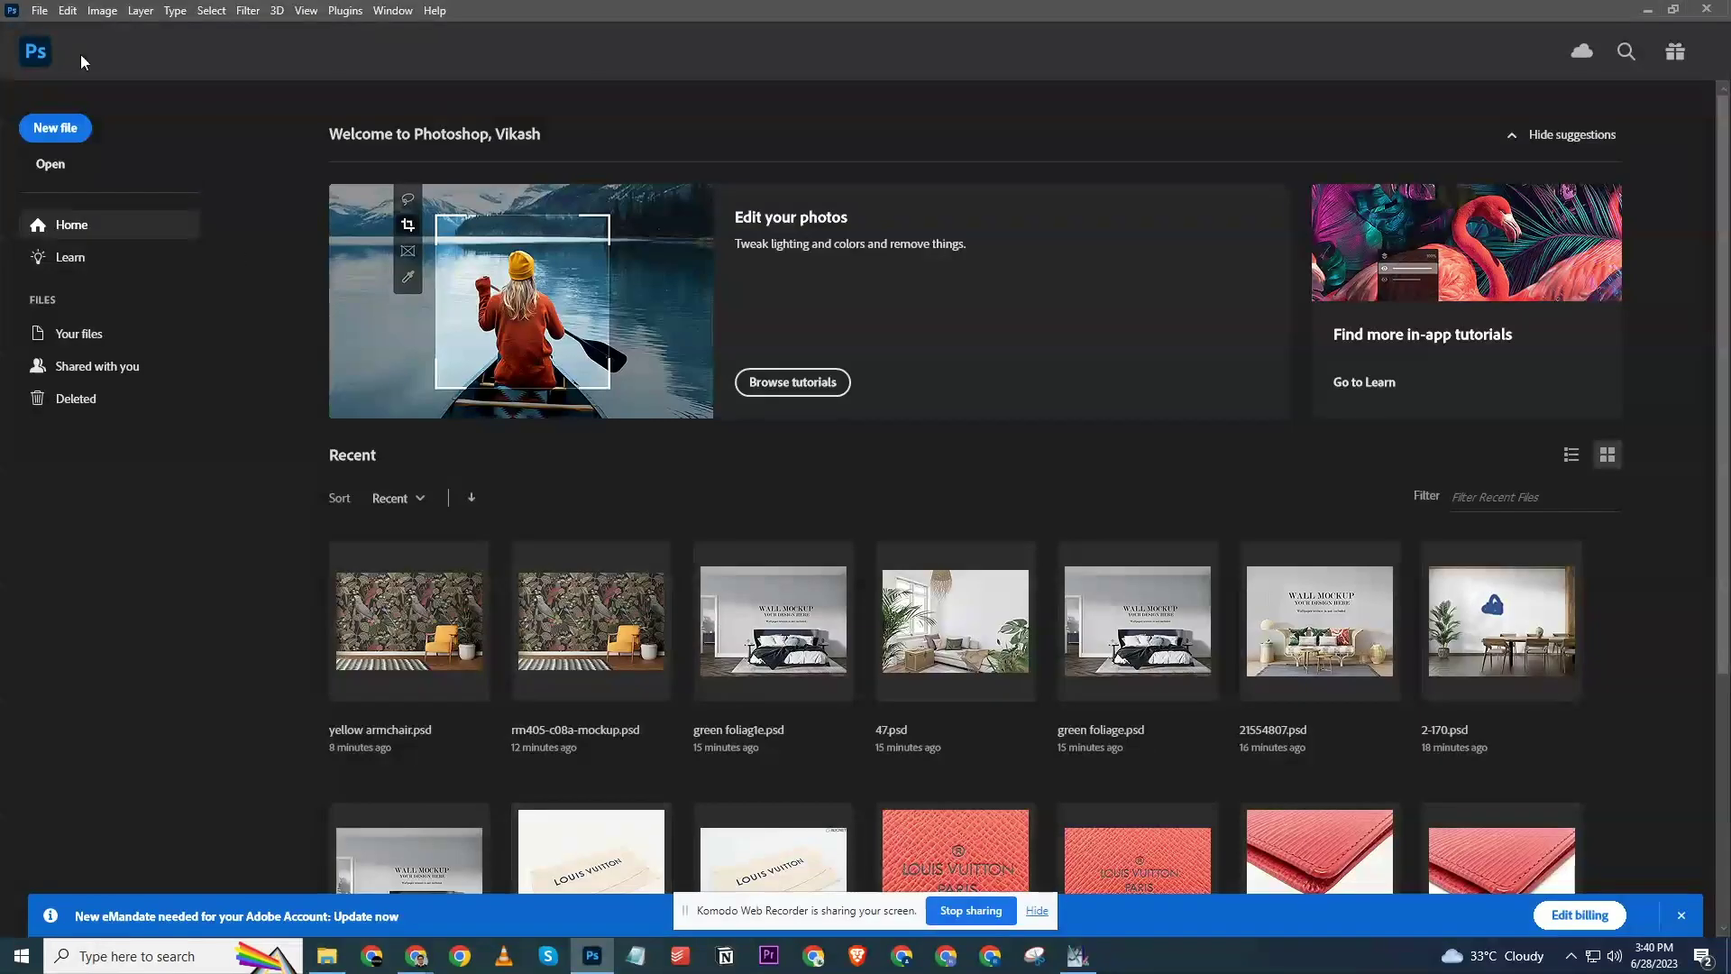
{"action": "left_click", "coordinate": [40, 12]}
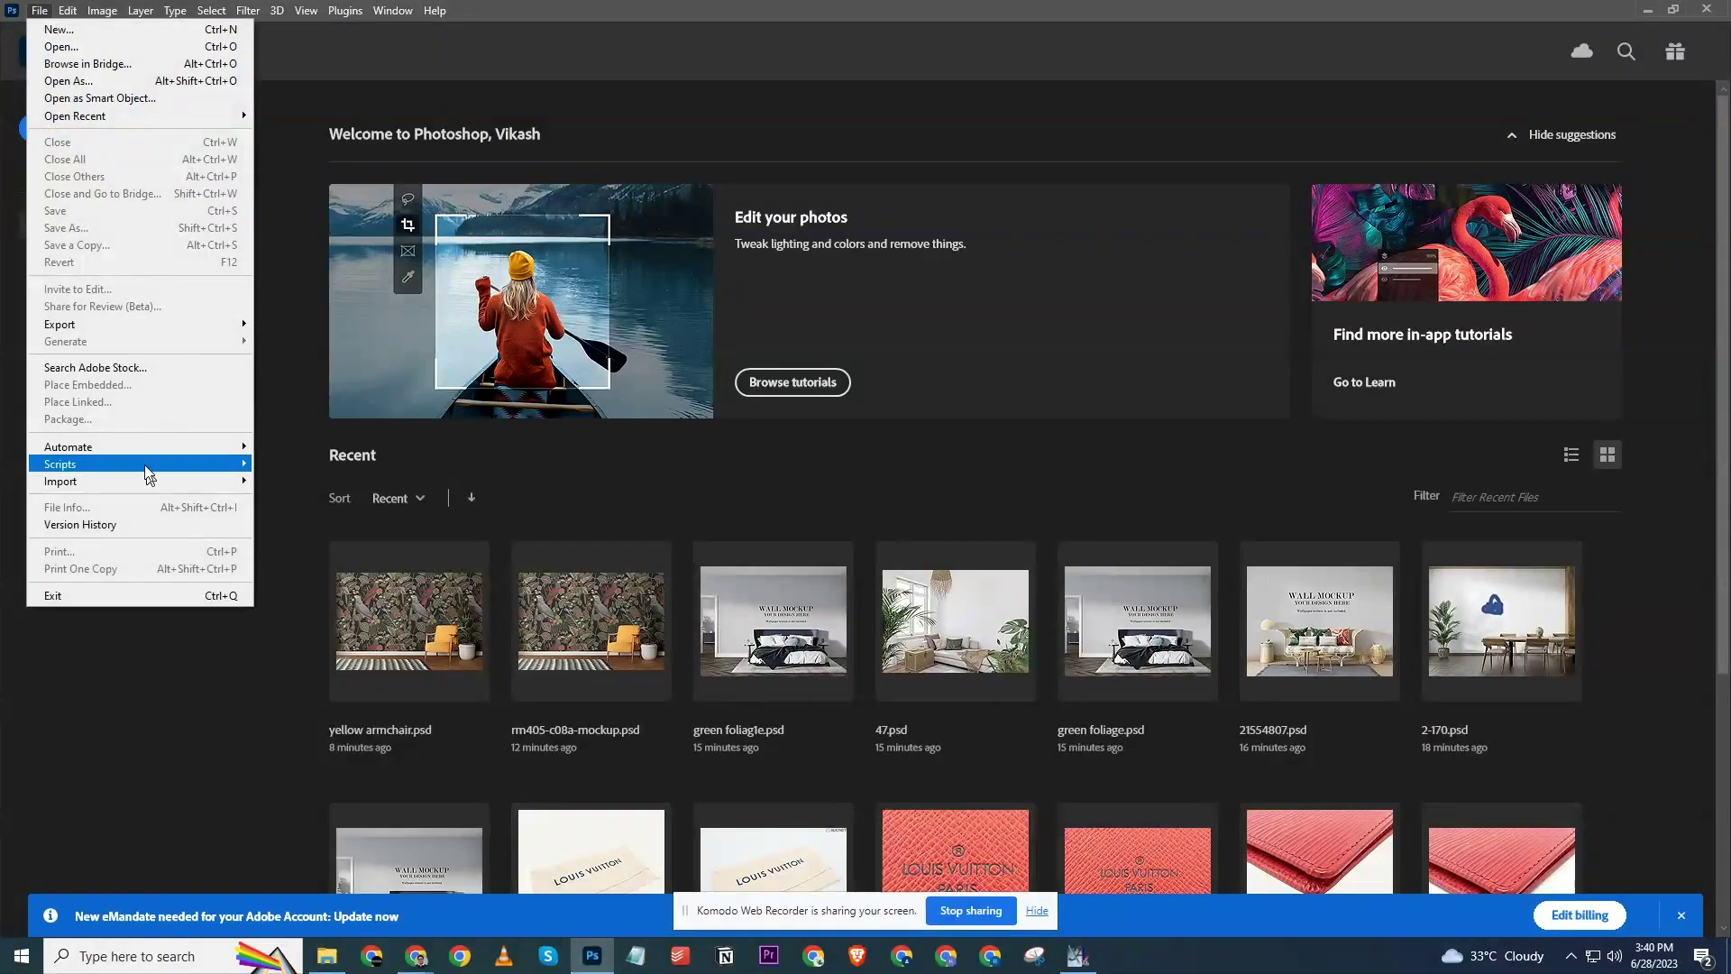
{"action": "mouse_move", "coordinate": [180, 448]}
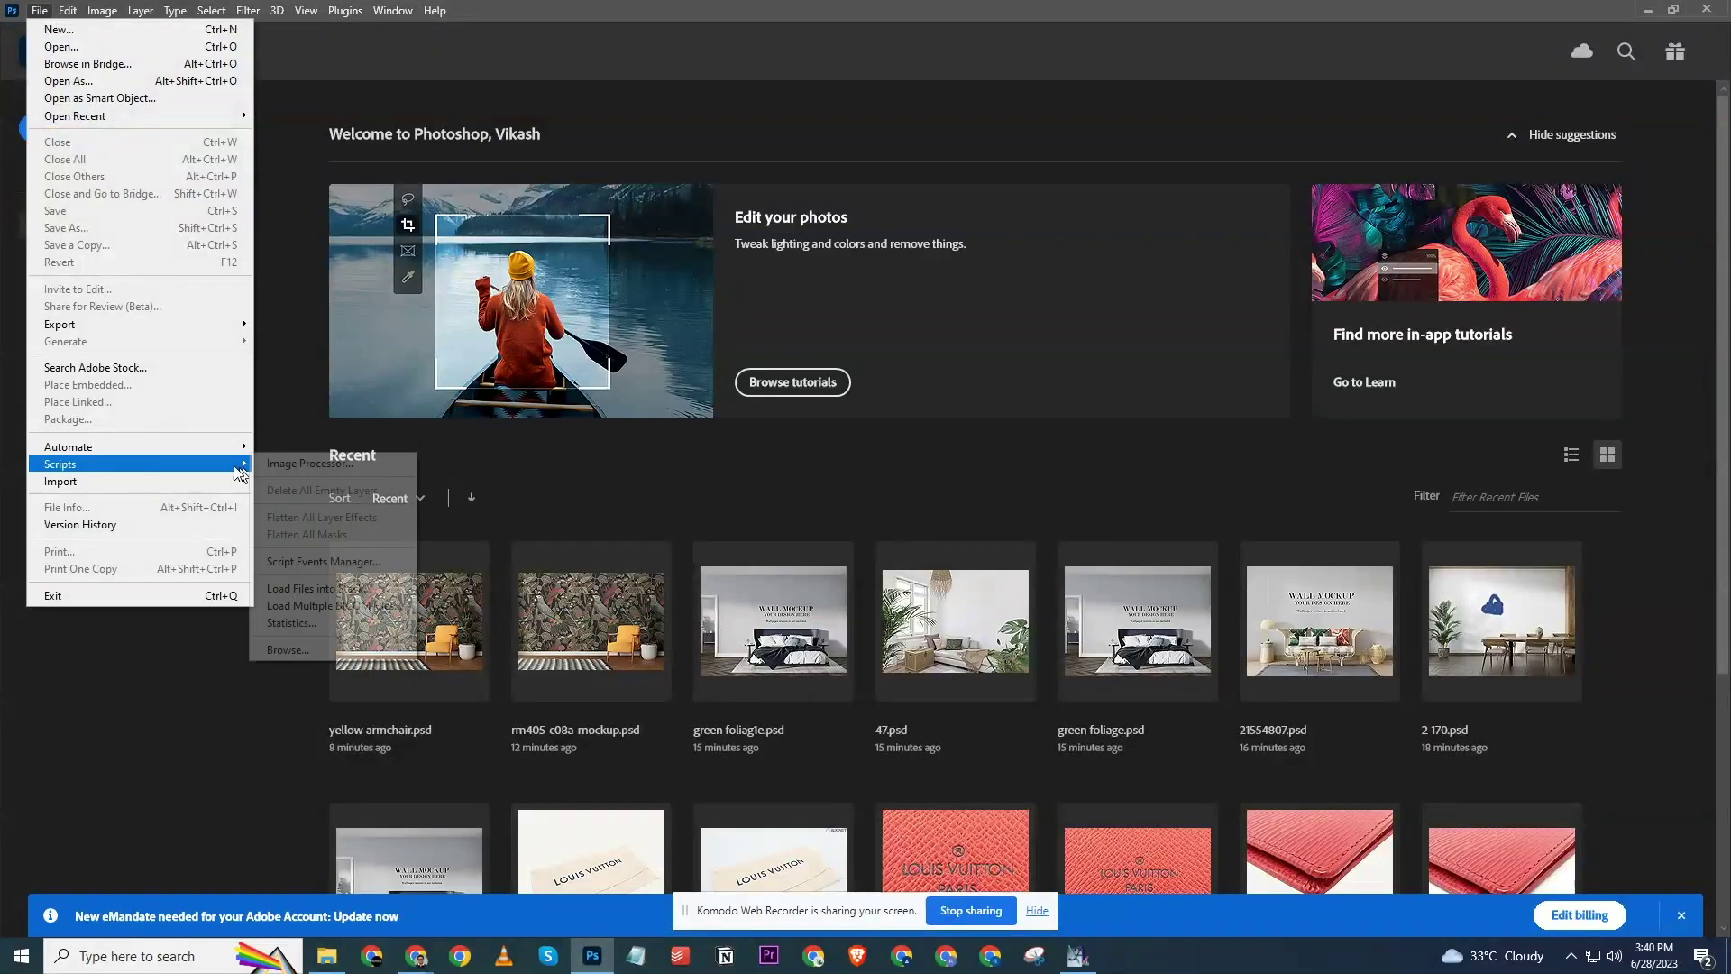
{"action": "mouse_move", "coordinate": [135, 463]}
{"action": "left_click", "coordinate": [335, 464]}
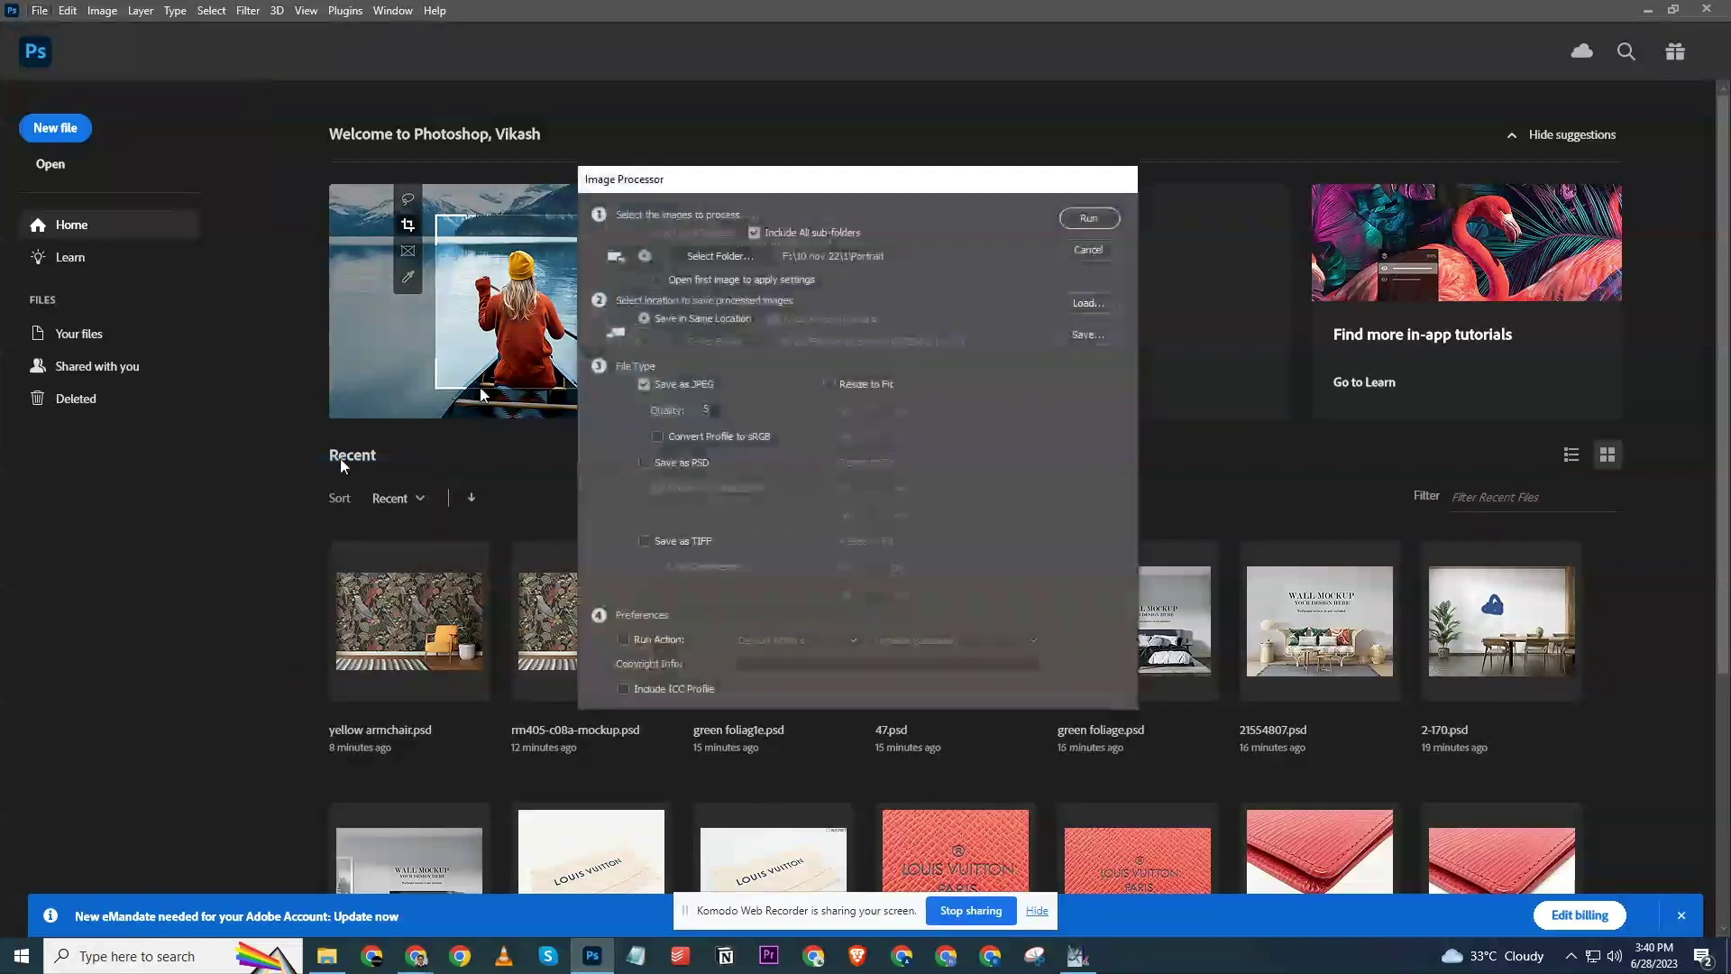
Choose To be Resized, inside Downloads > Wall Paper Mockups > feuillage, as the source folder for the Image Processor.
{"action": "left_click", "coordinate": [704, 257]}
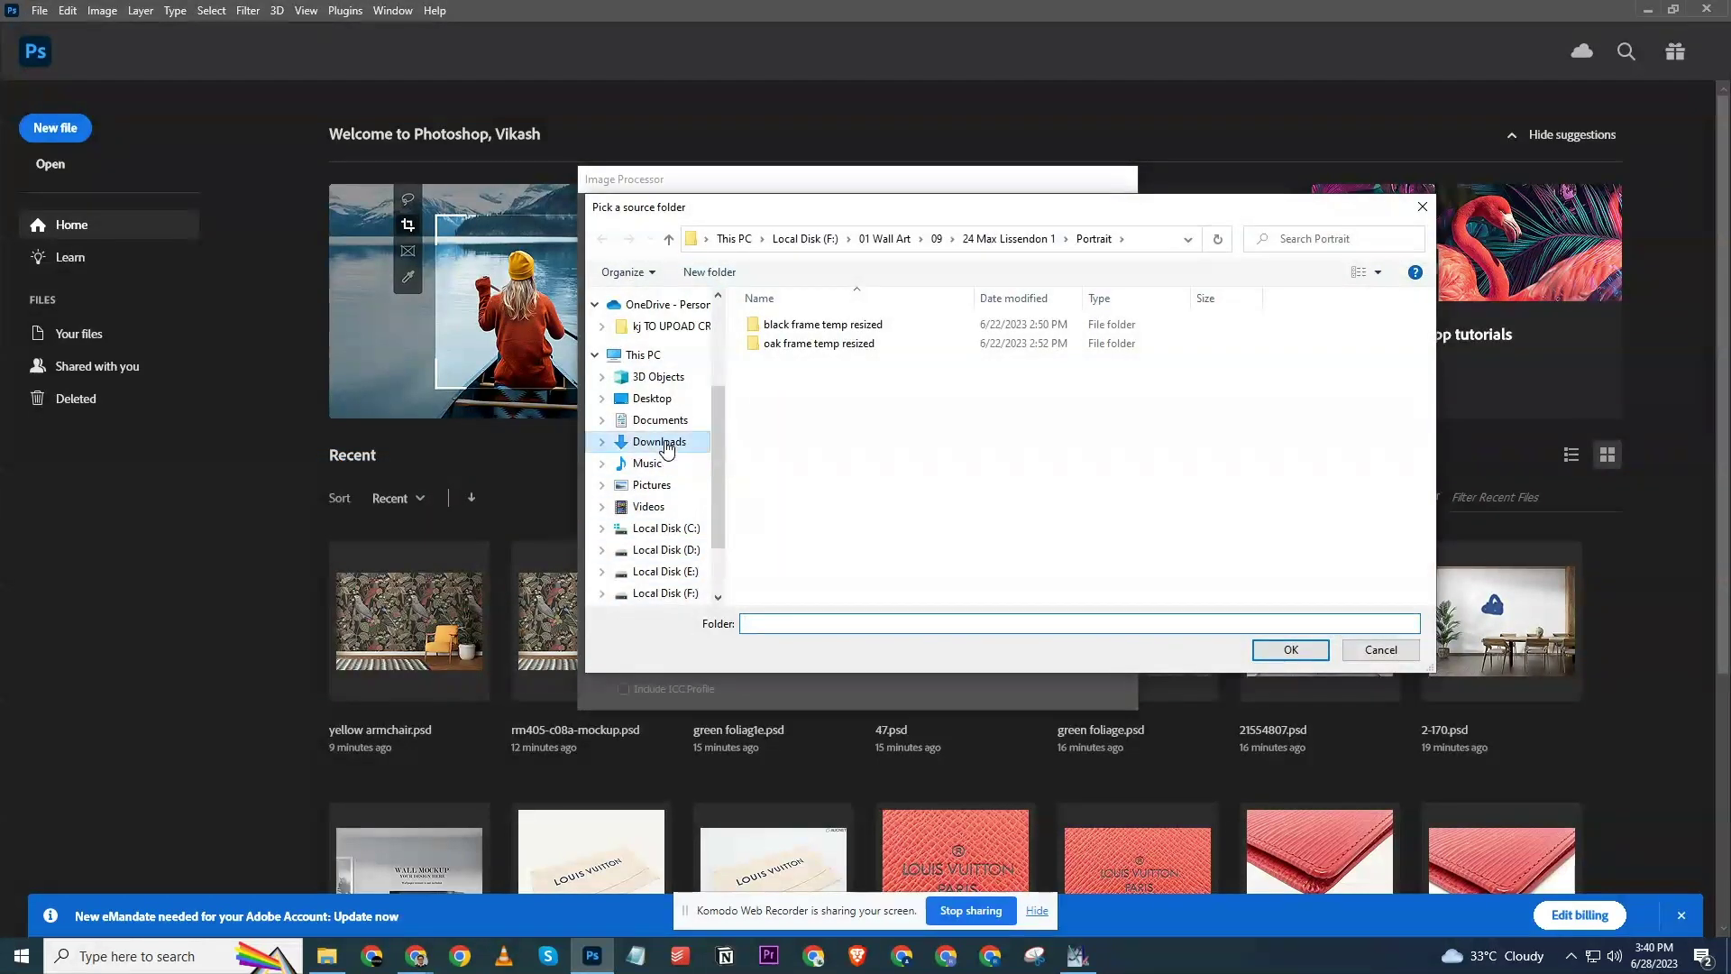
{"action": "left_click", "coordinate": [659, 441]}
{"action": "left_click", "coordinate": [800, 353]}
{"action": "double_click", "coordinate": [801, 353]}
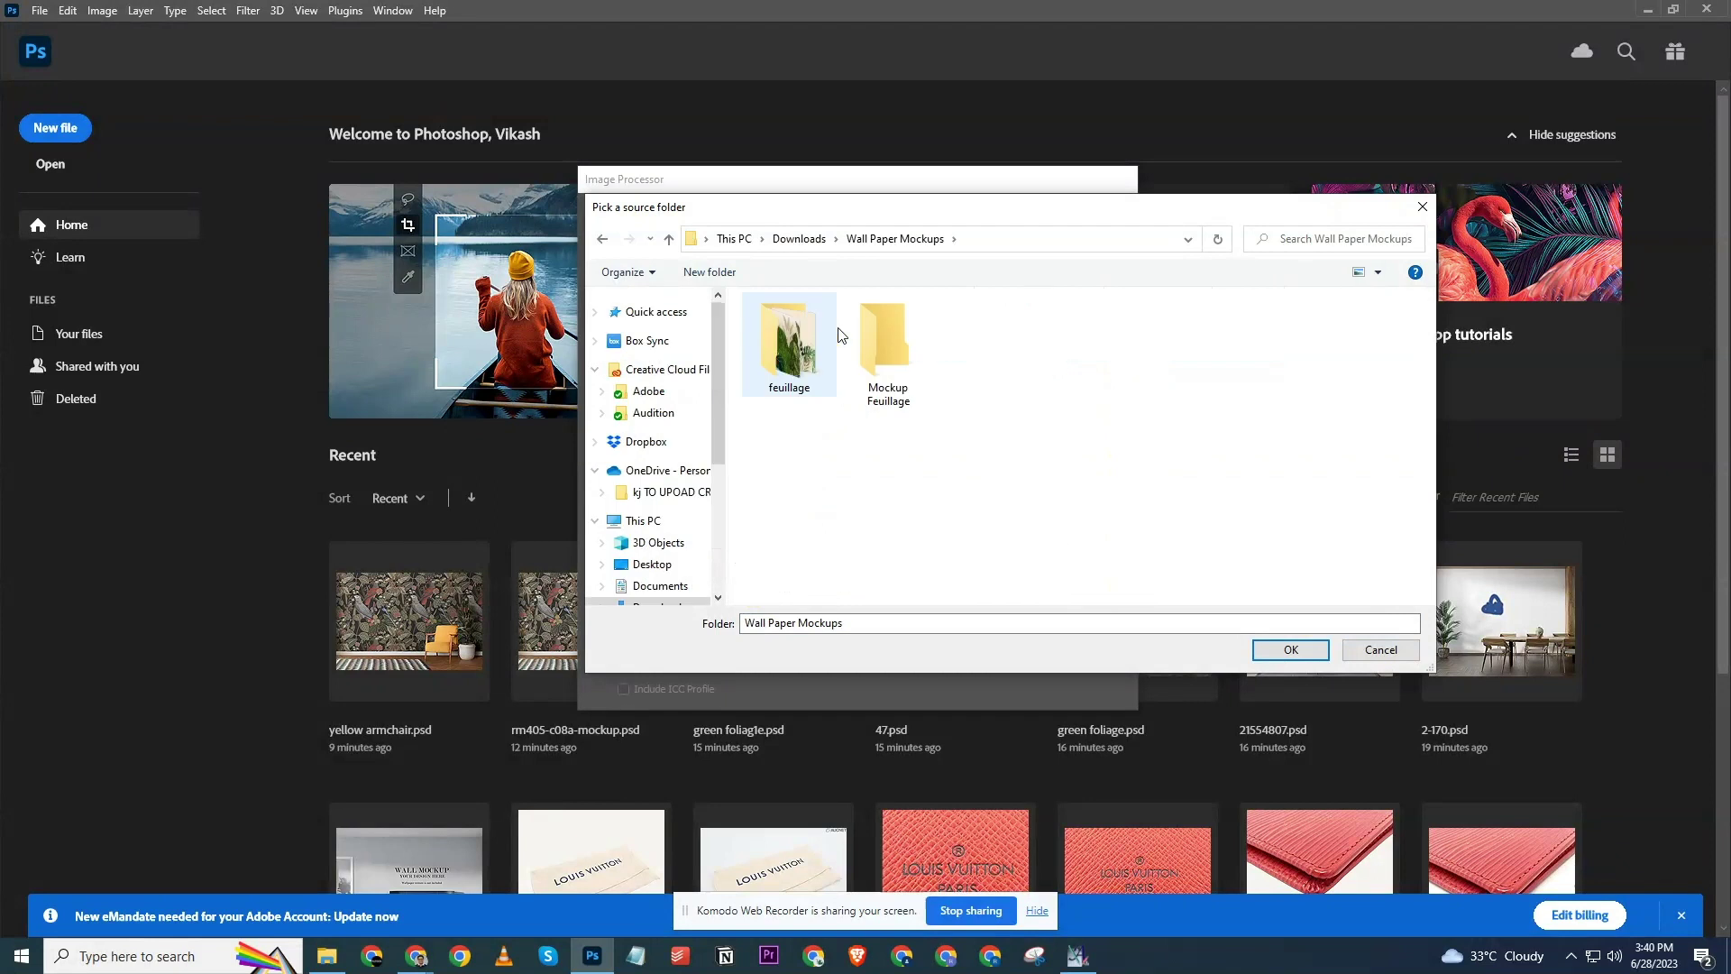
{"action": "double_click", "coordinate": [791, 344]}
{"action": "left_click", "coordinate": [807, 343]}
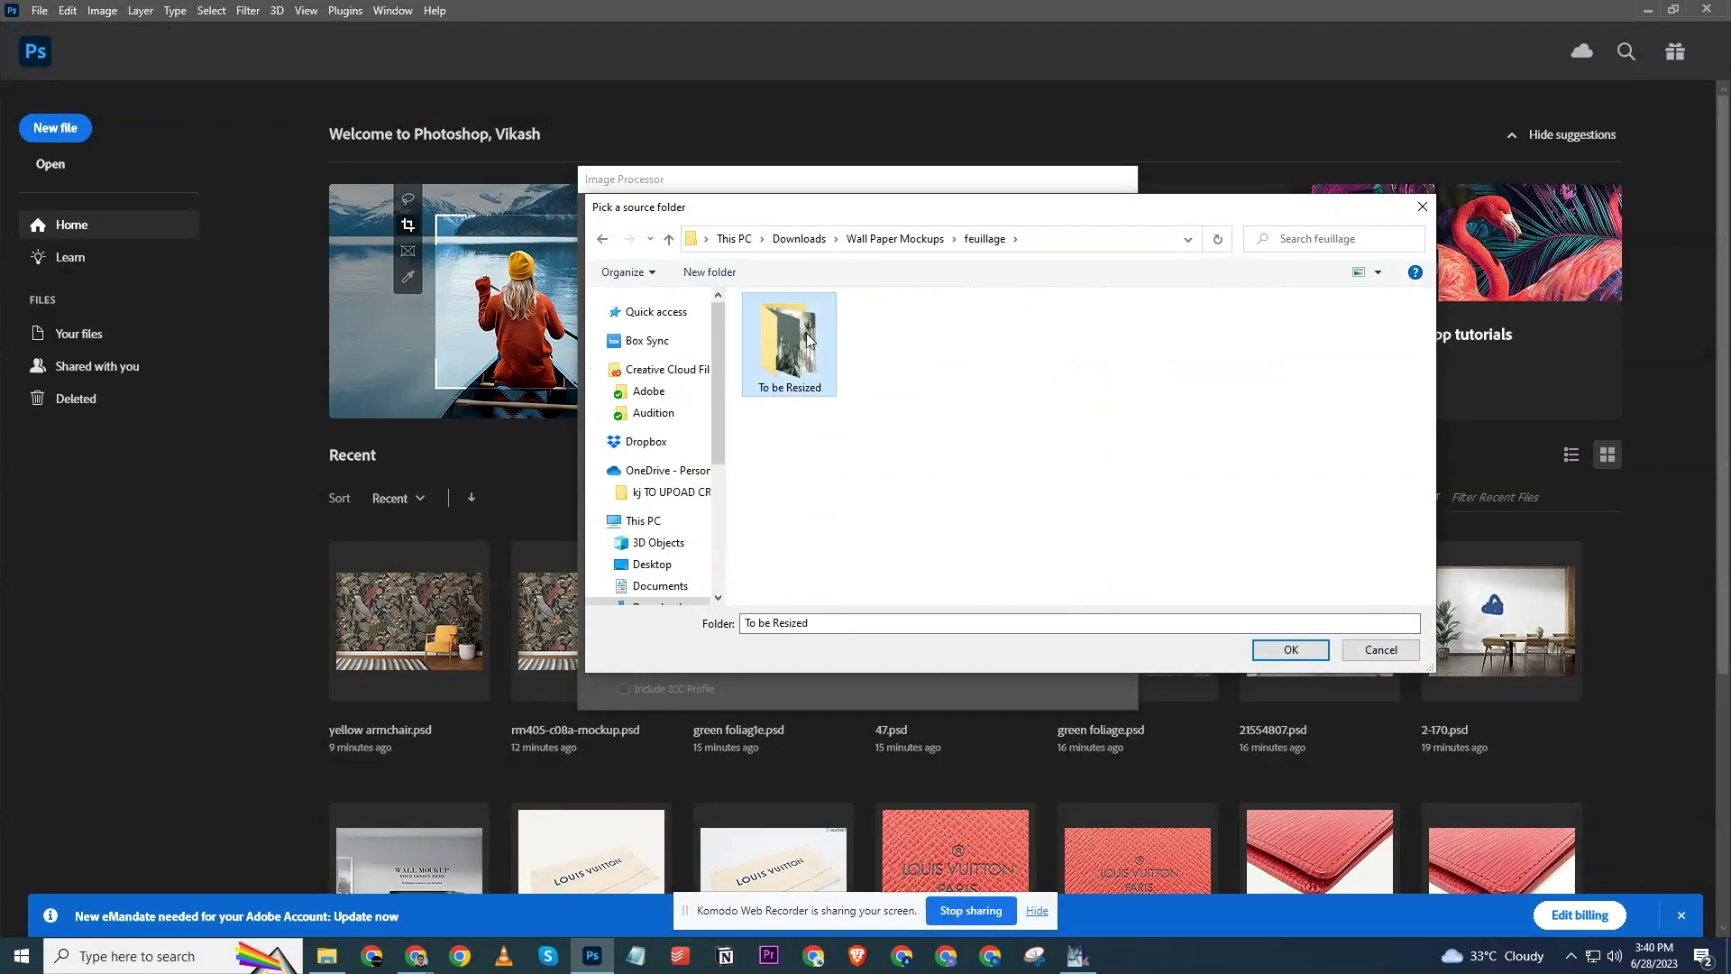
{"action": "left_click", "coordinate": [1290, 649]}
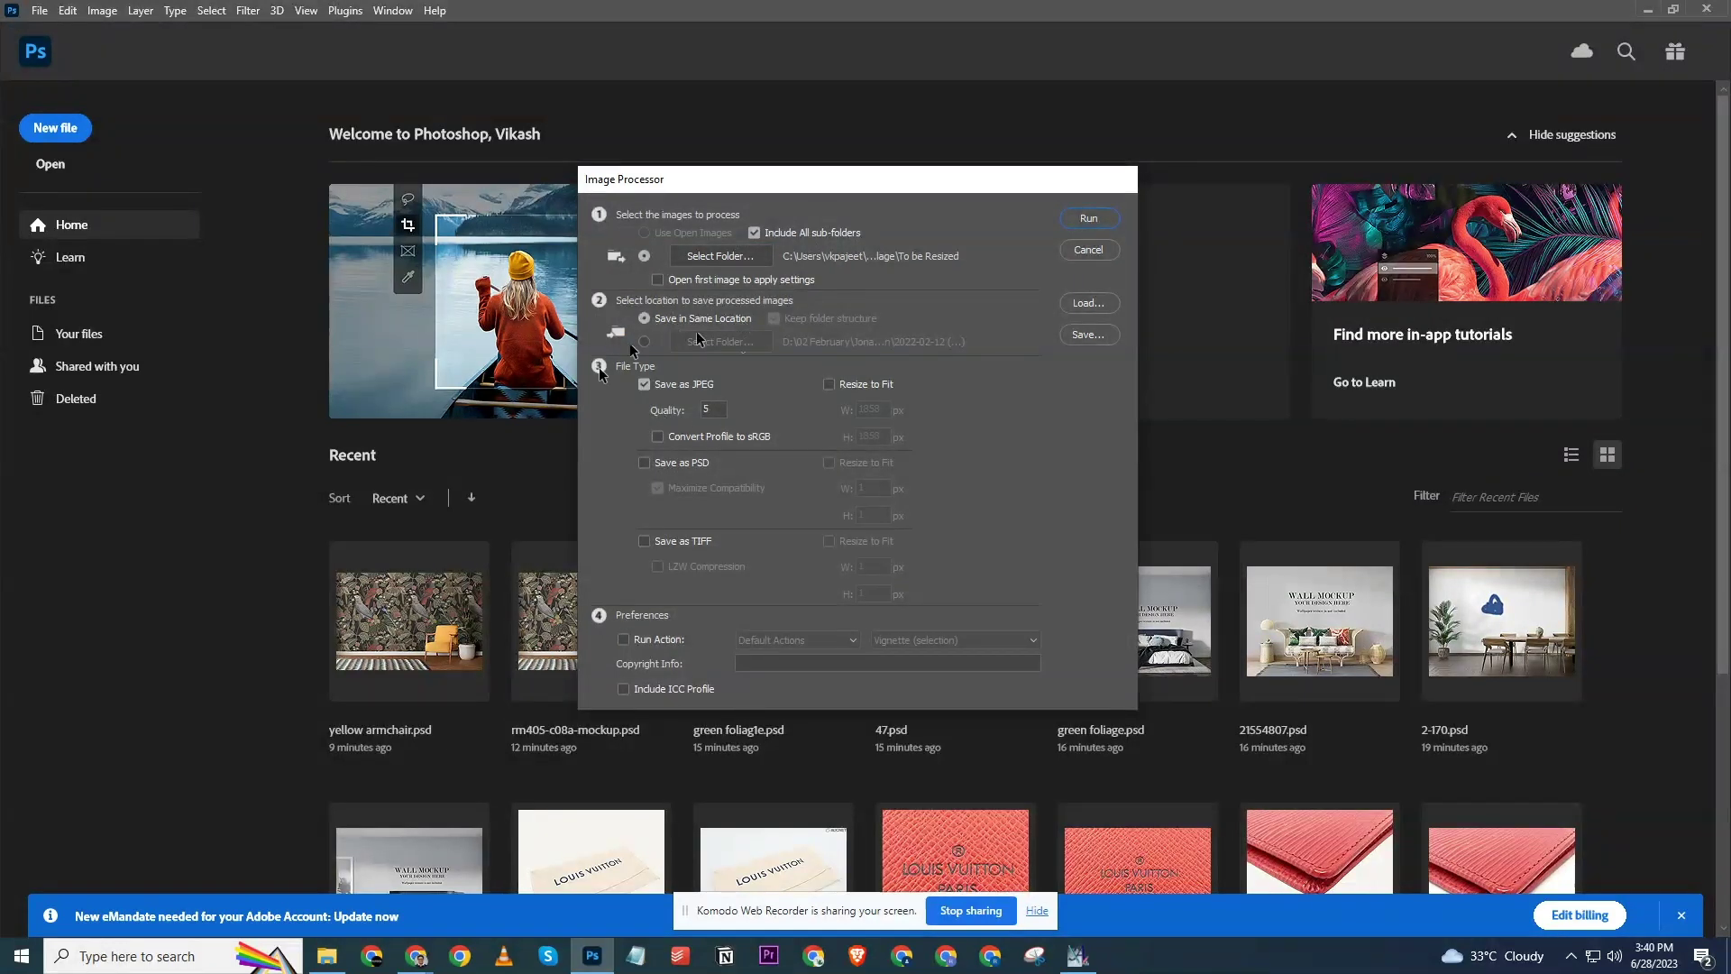
Set JPEG quality to 8, enable Resize to Fit at 1500 by 1500 px, and run the image processing.
{"action": "double_click", "coordinate": [723, 411]}
{"action": "type", "text": "8"}
{"action": "left_click", "coordinate": [828, 384]}
{"action": "double_click", "coordinate": [869, 409]}
{"action": "type", "text": "15"}
{"action": "double_click", "coordinate": [868, 435]}
{"action": "type", "text": "15"}
{"action": "left_click", "coordinate": [1072, 219]}
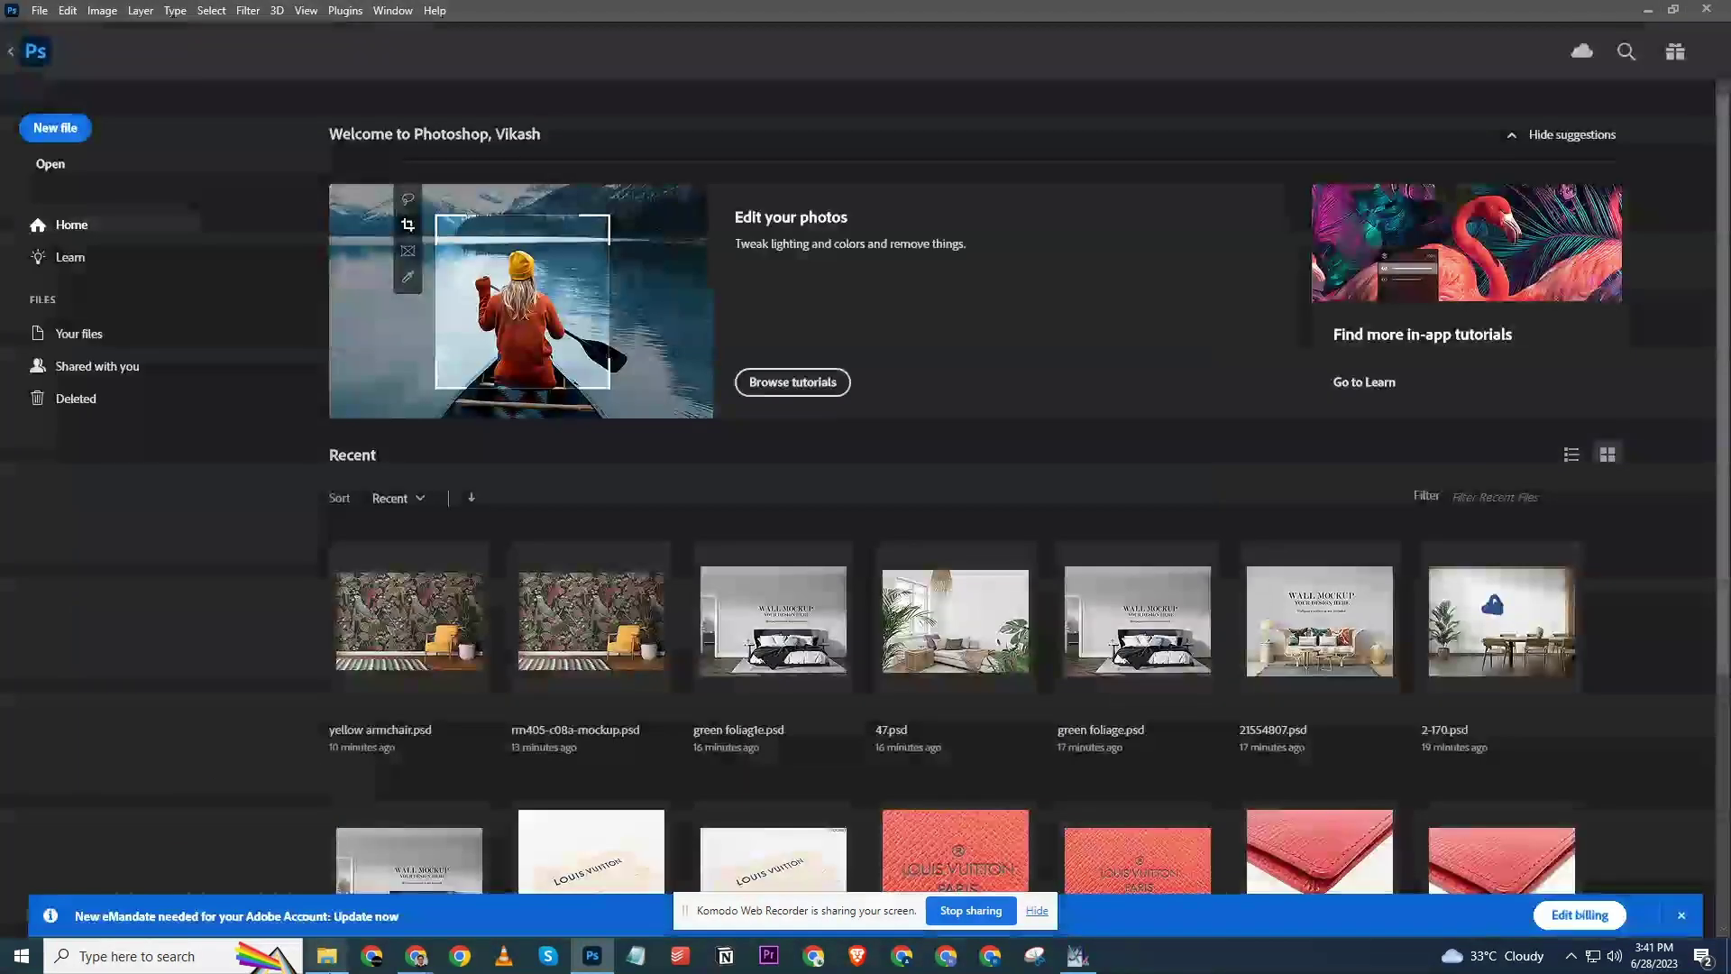
Switch to File Explorer and open the JPEG output folder inside the To be Resized folder.
{"action": "left_click", "coordinate": [328, 959]}
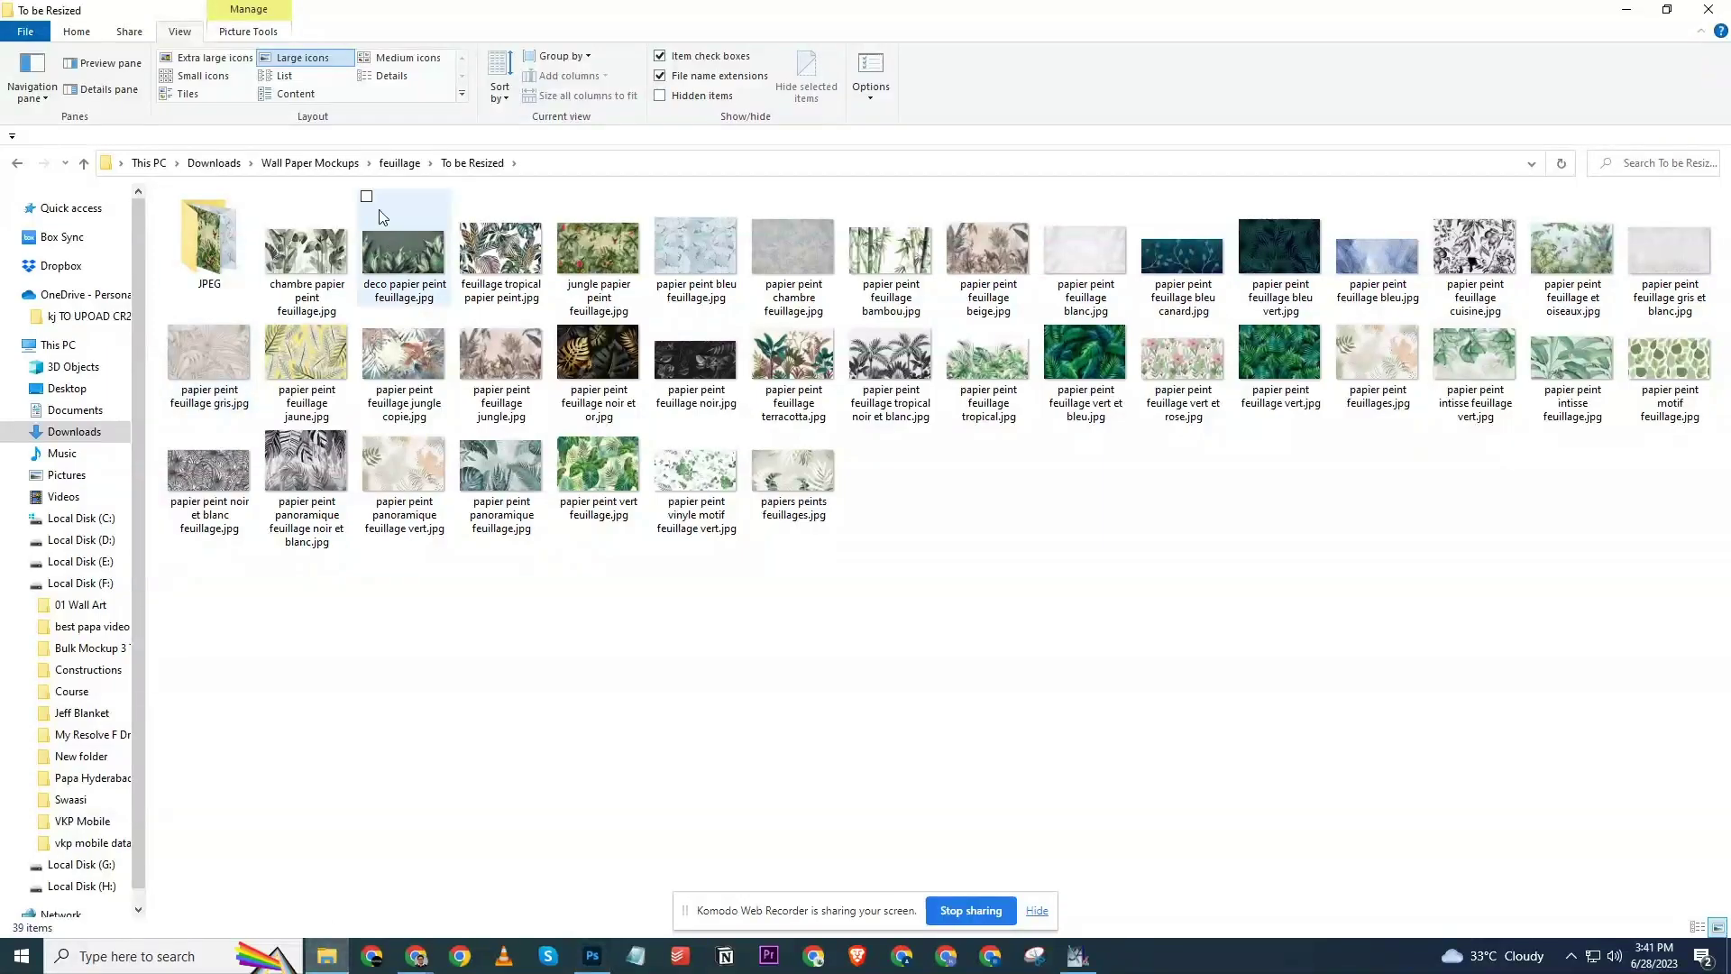
{"action": "left_click", "coordinate": [400, 163]}
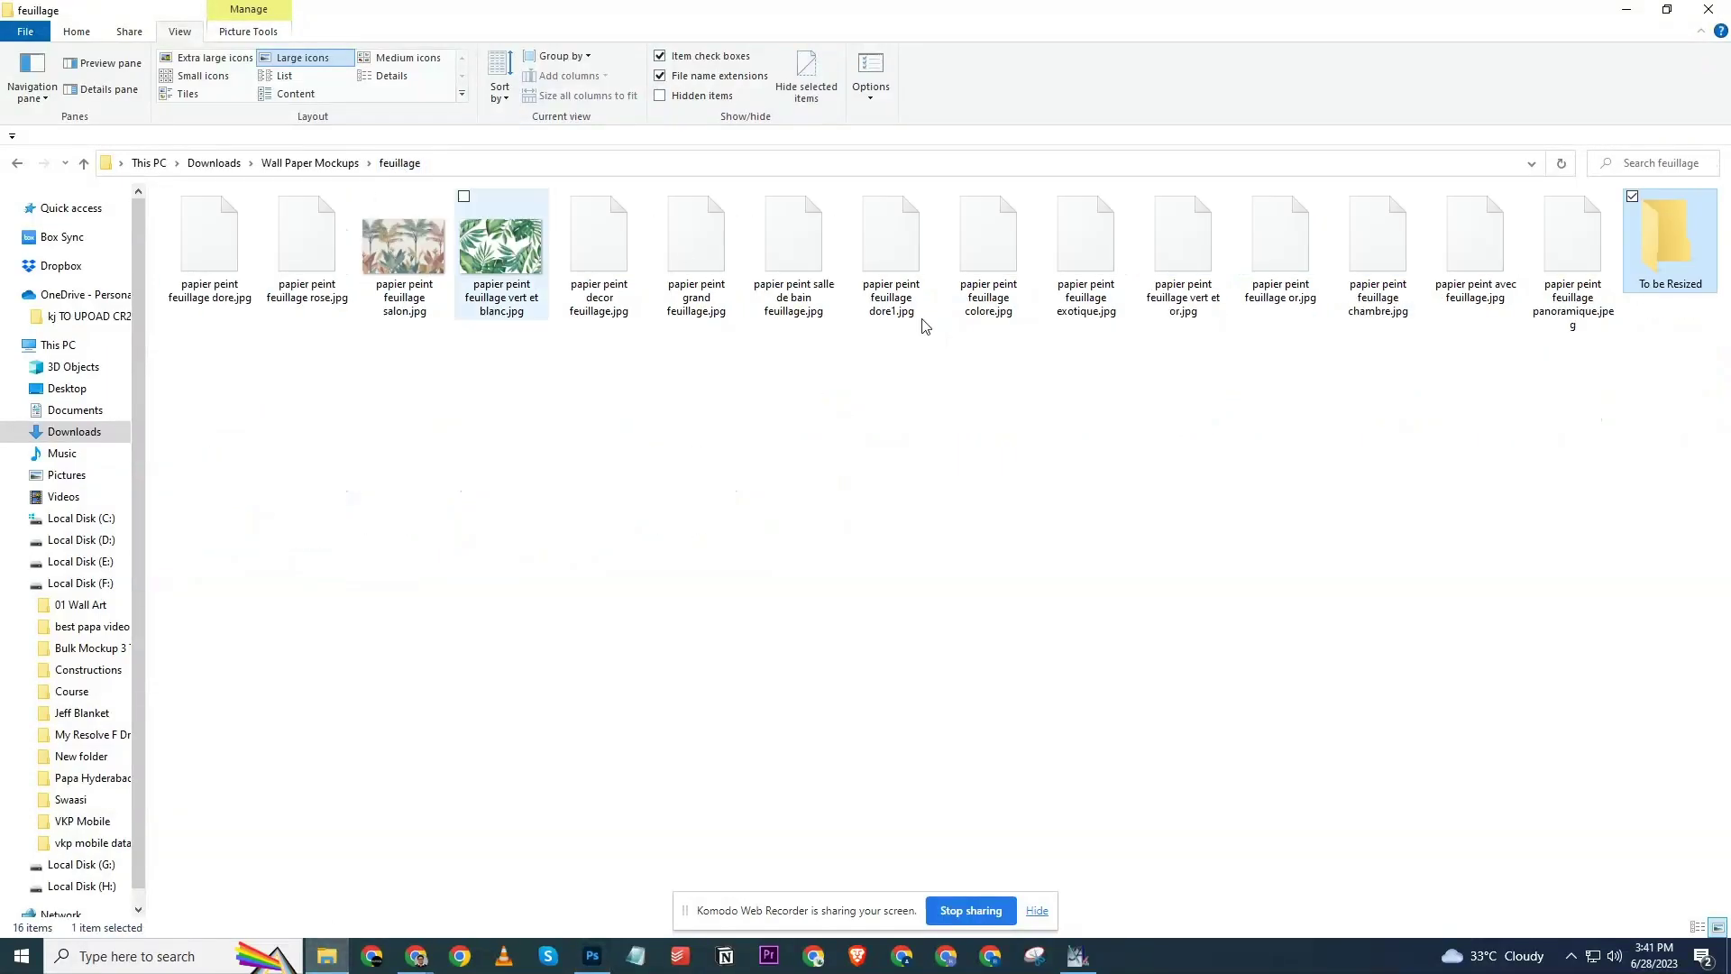
{"action": "double_click", "coordinate": [1684, 262]}
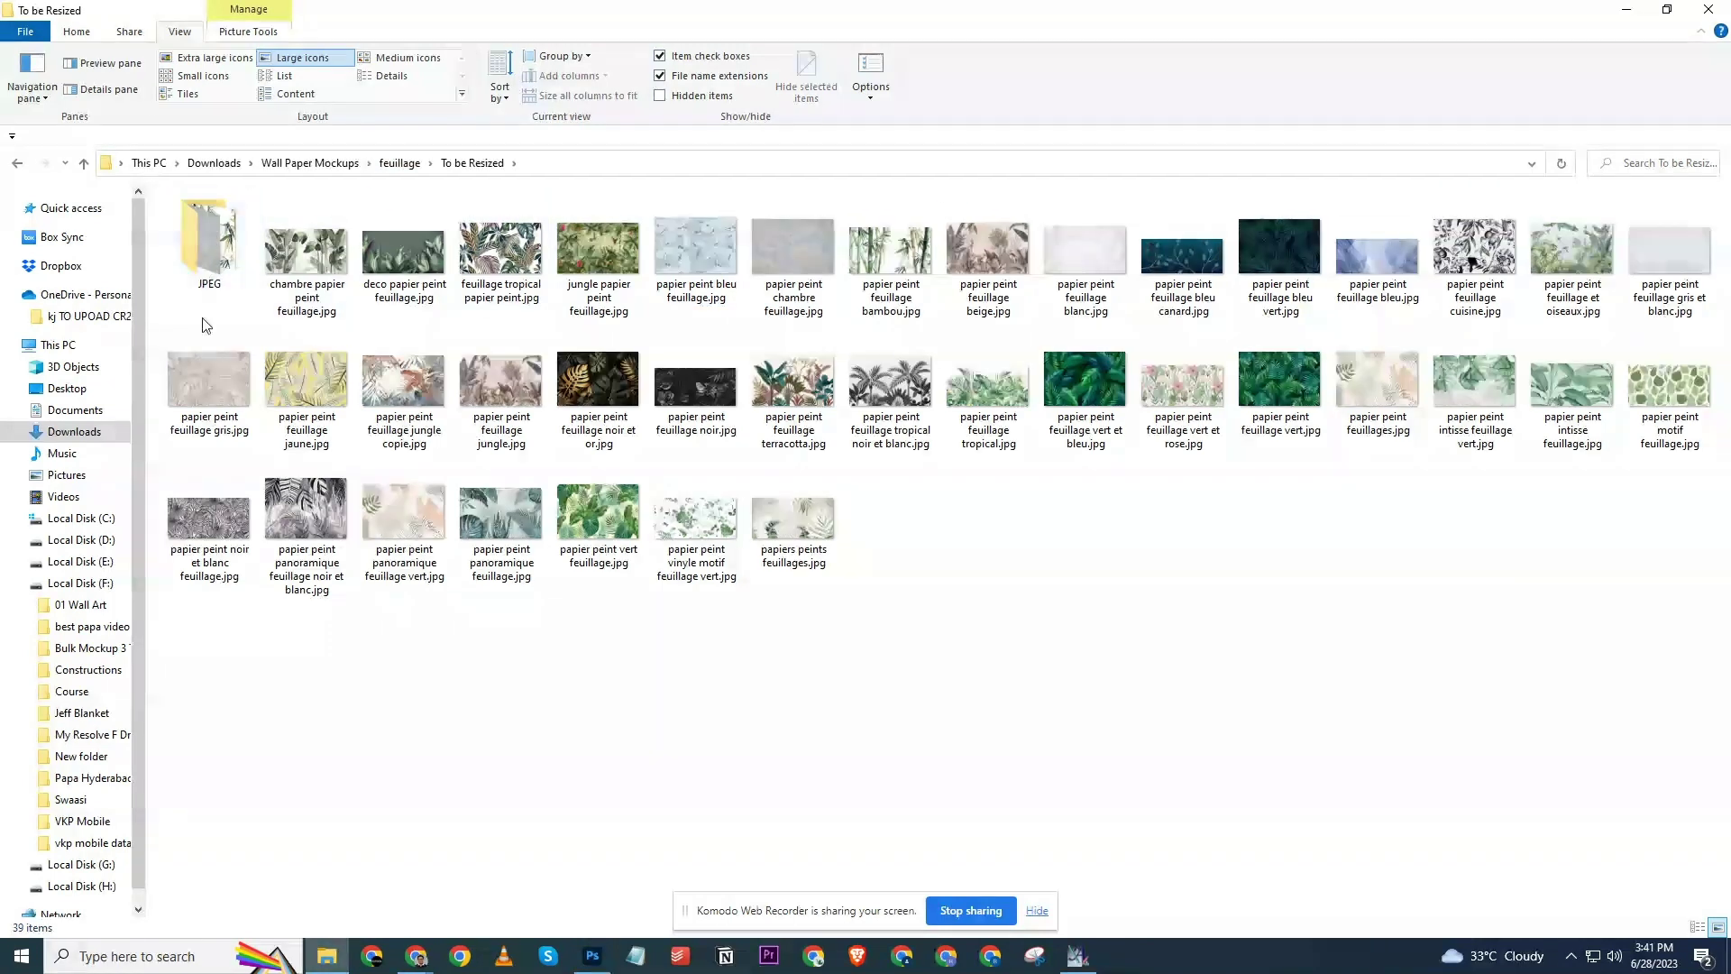
{"action": "left_click", "coordinate": [200, 260]}
{"action": "double_click", "coordinate": [200, 260]}
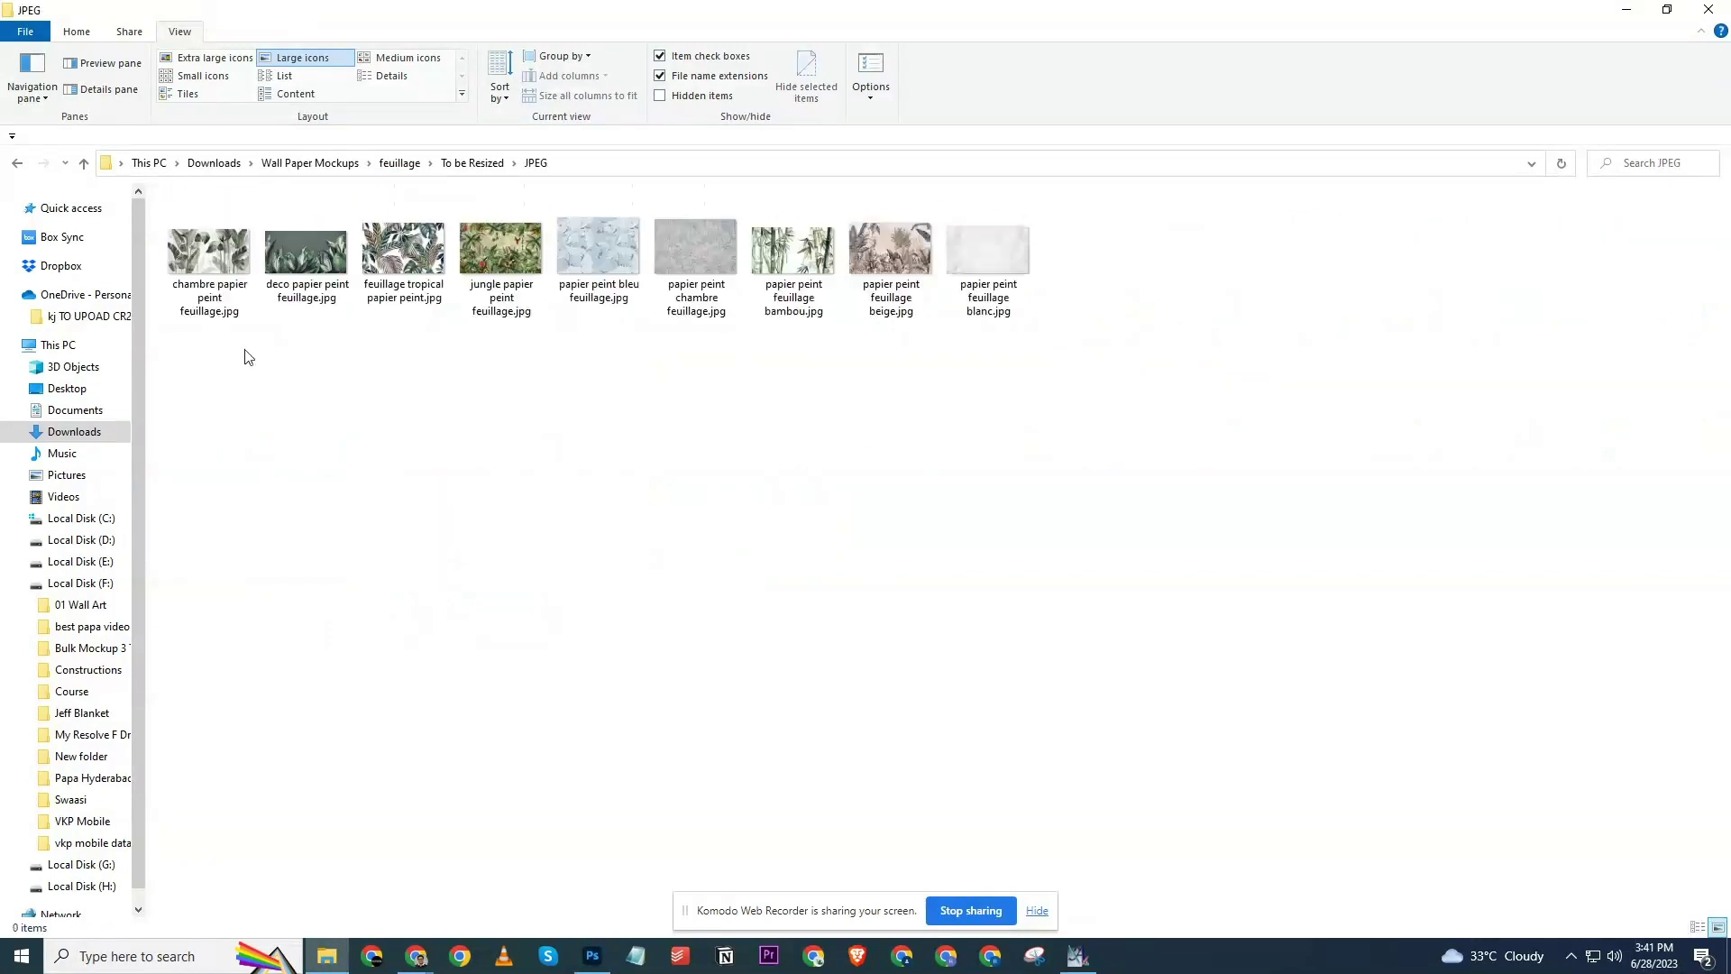
Select the first six resized images one at a time to check each one's file size.
{"action": "left_click", "coordinate": [212, 253]}
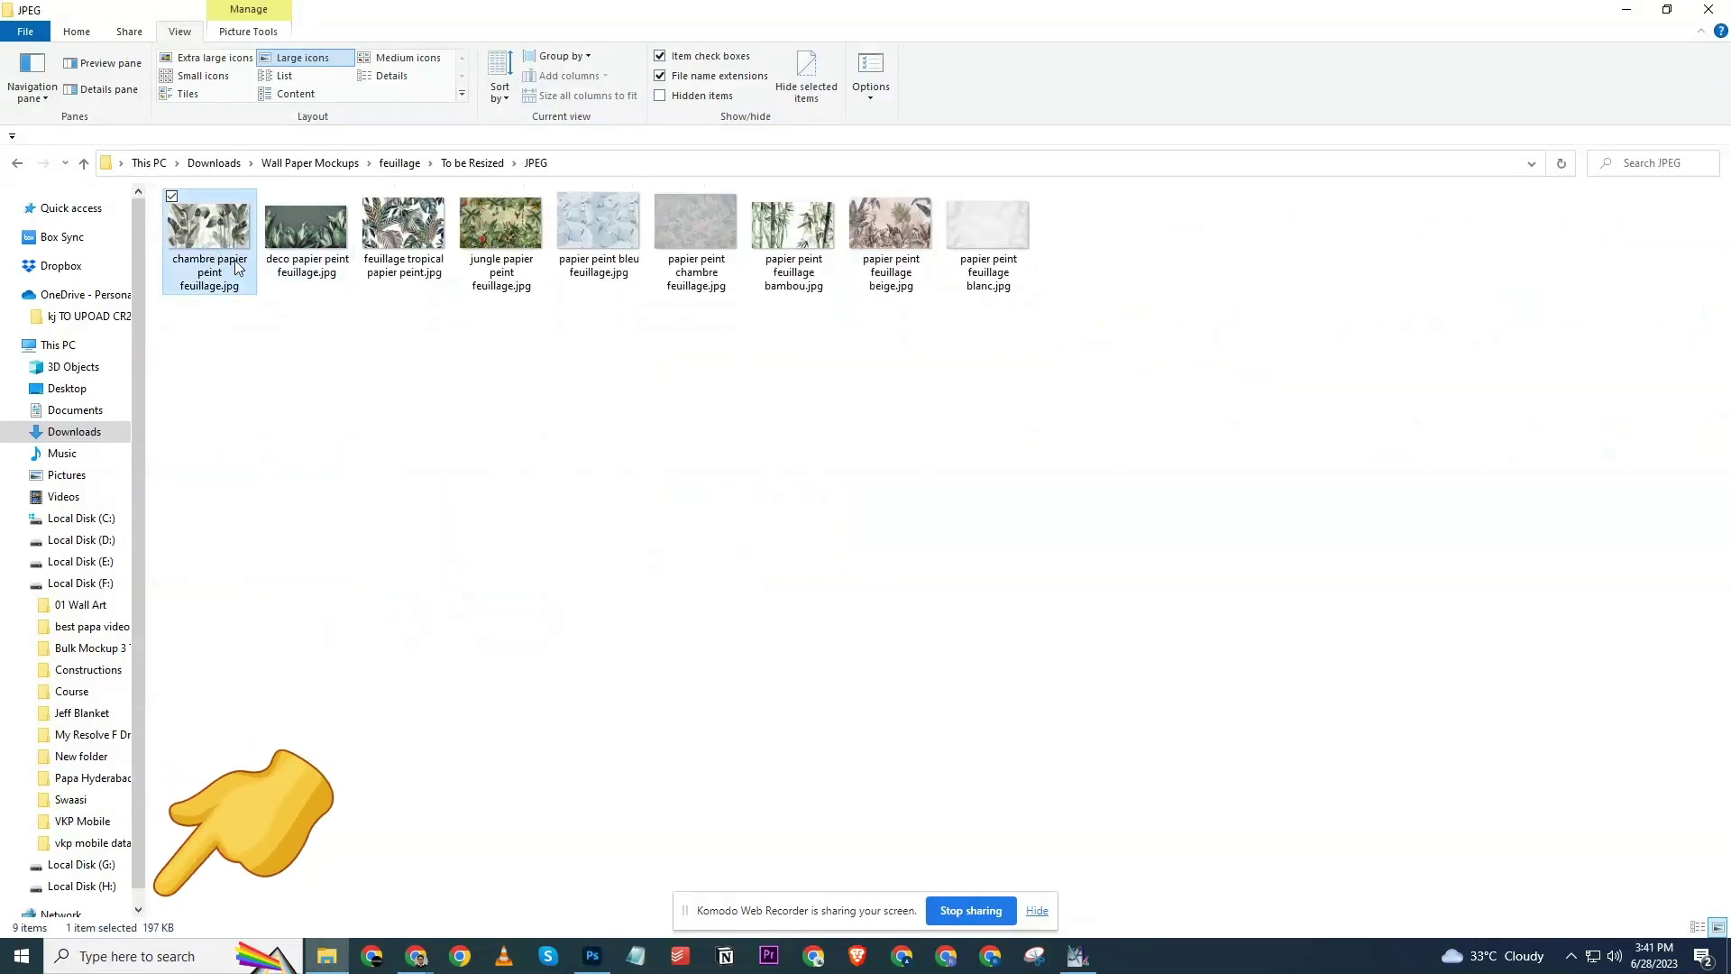
{"action": "left_click", "coordinate": [300, 238]}
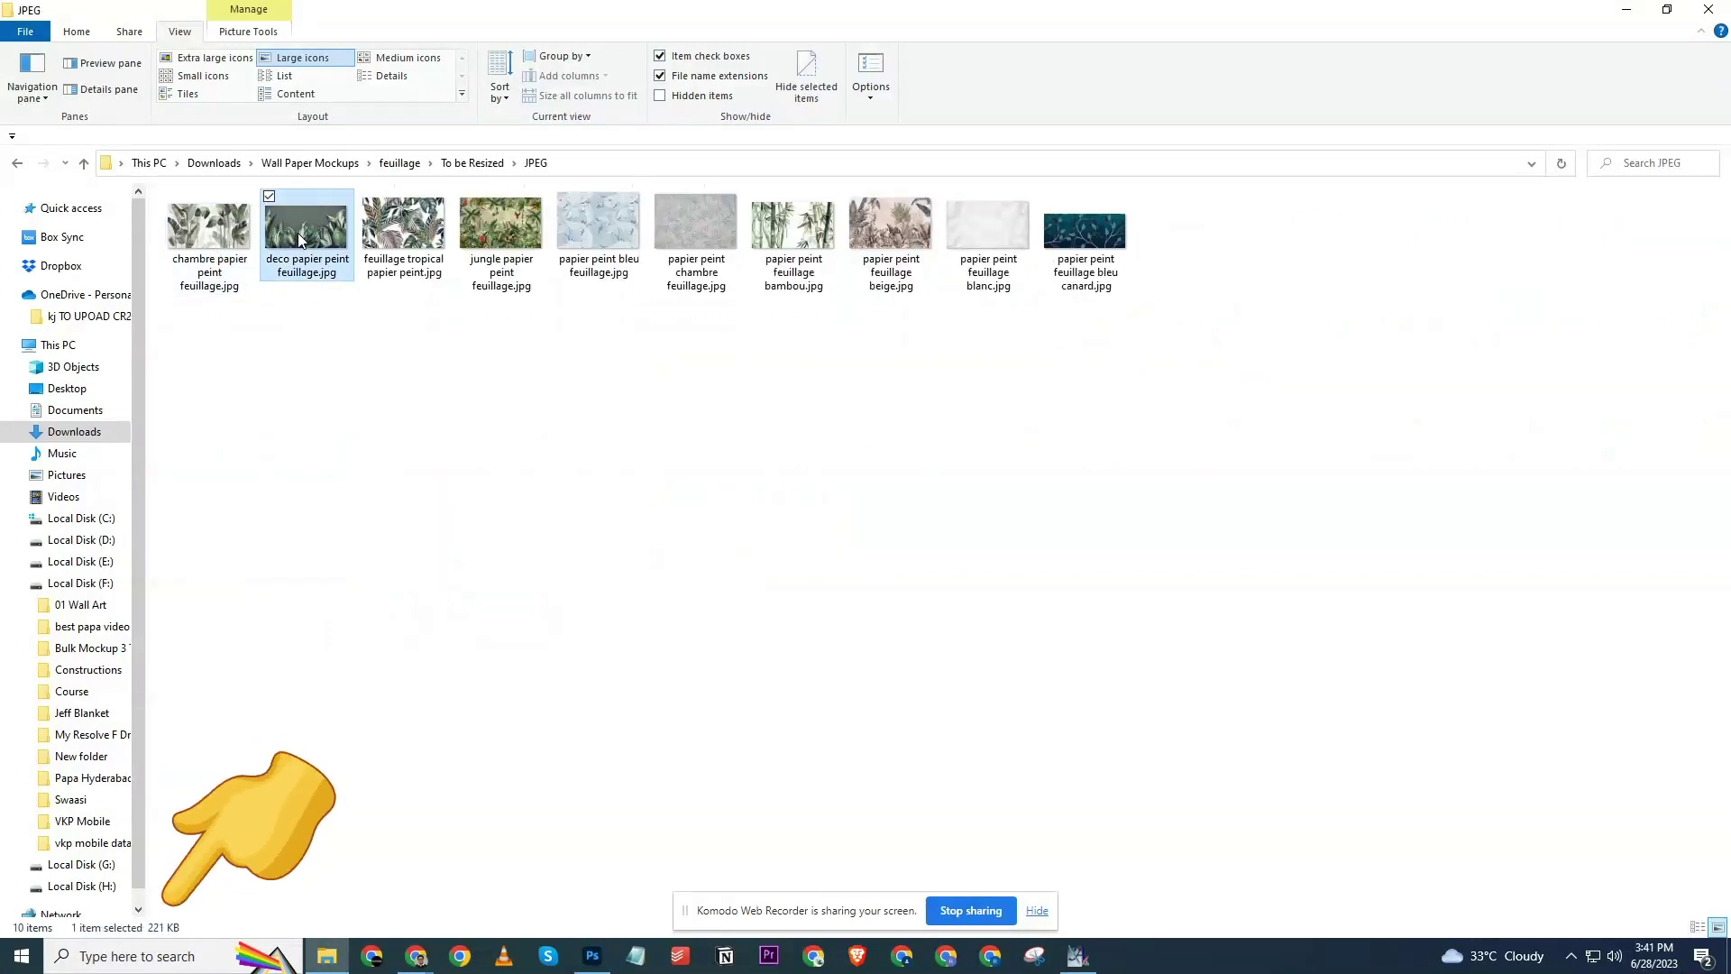
{"action": "left_click", "coordinate": [419, 250]}
{"action": "left_click", "coordinate": [501, 254]}
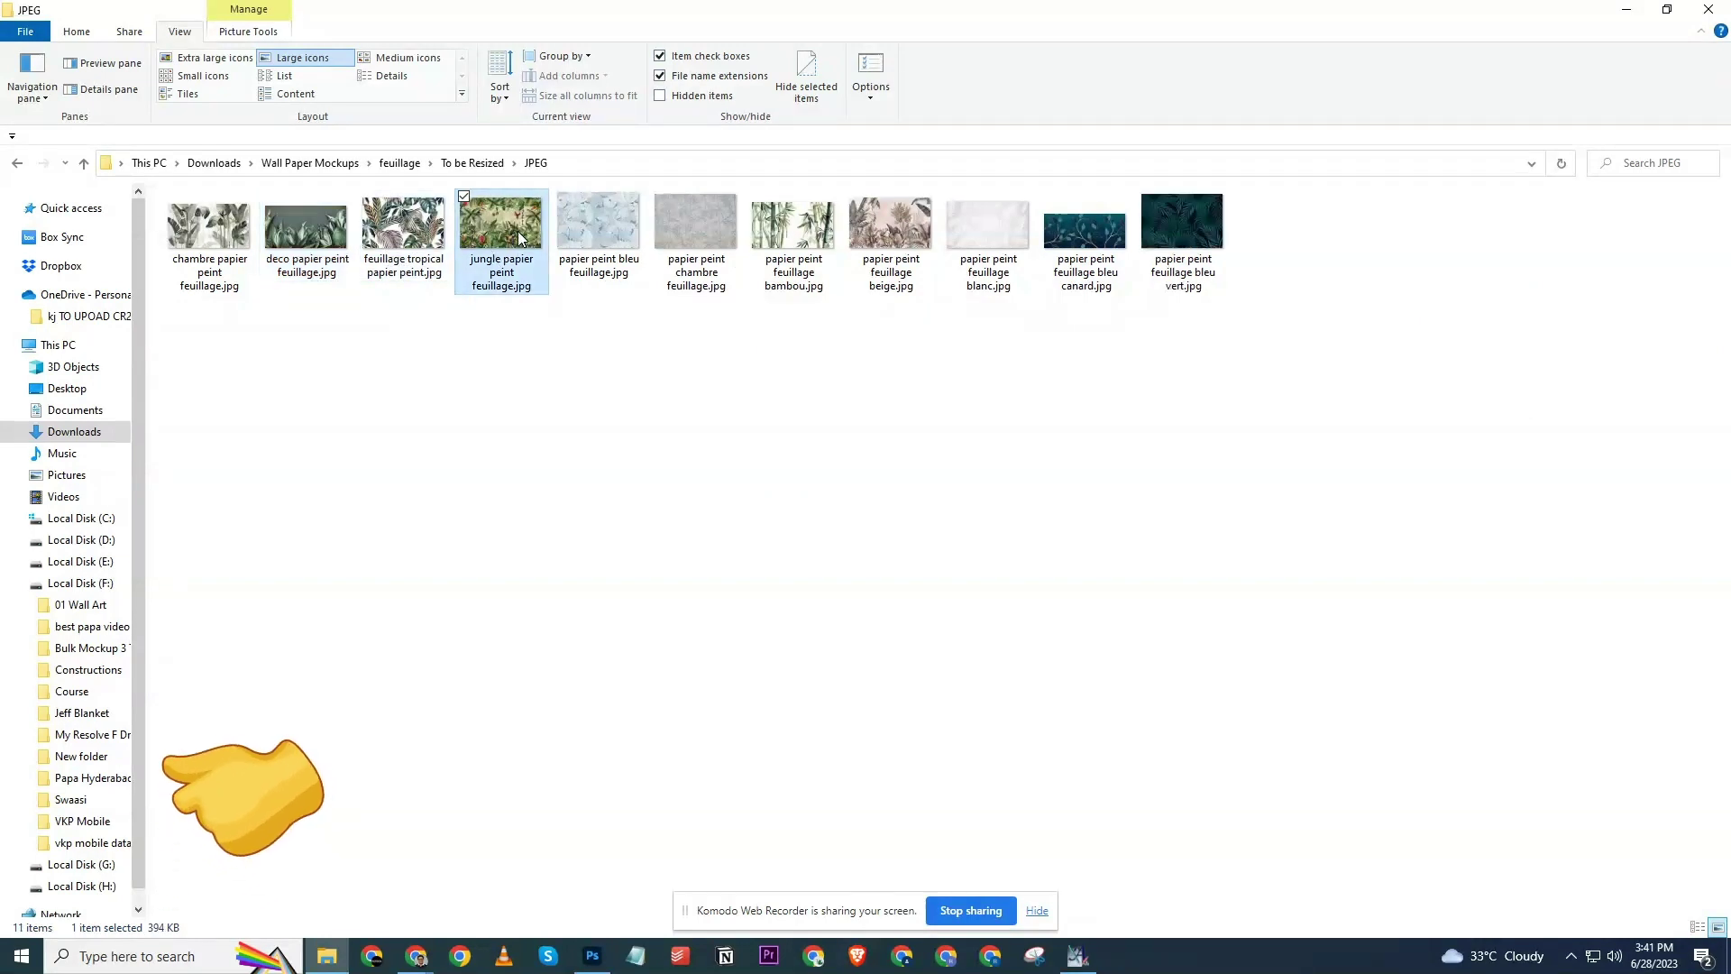
{"action": "left_click", "coordinate": [600, 233]}
{"action": "left_click", "coordinate": [673, 229]}
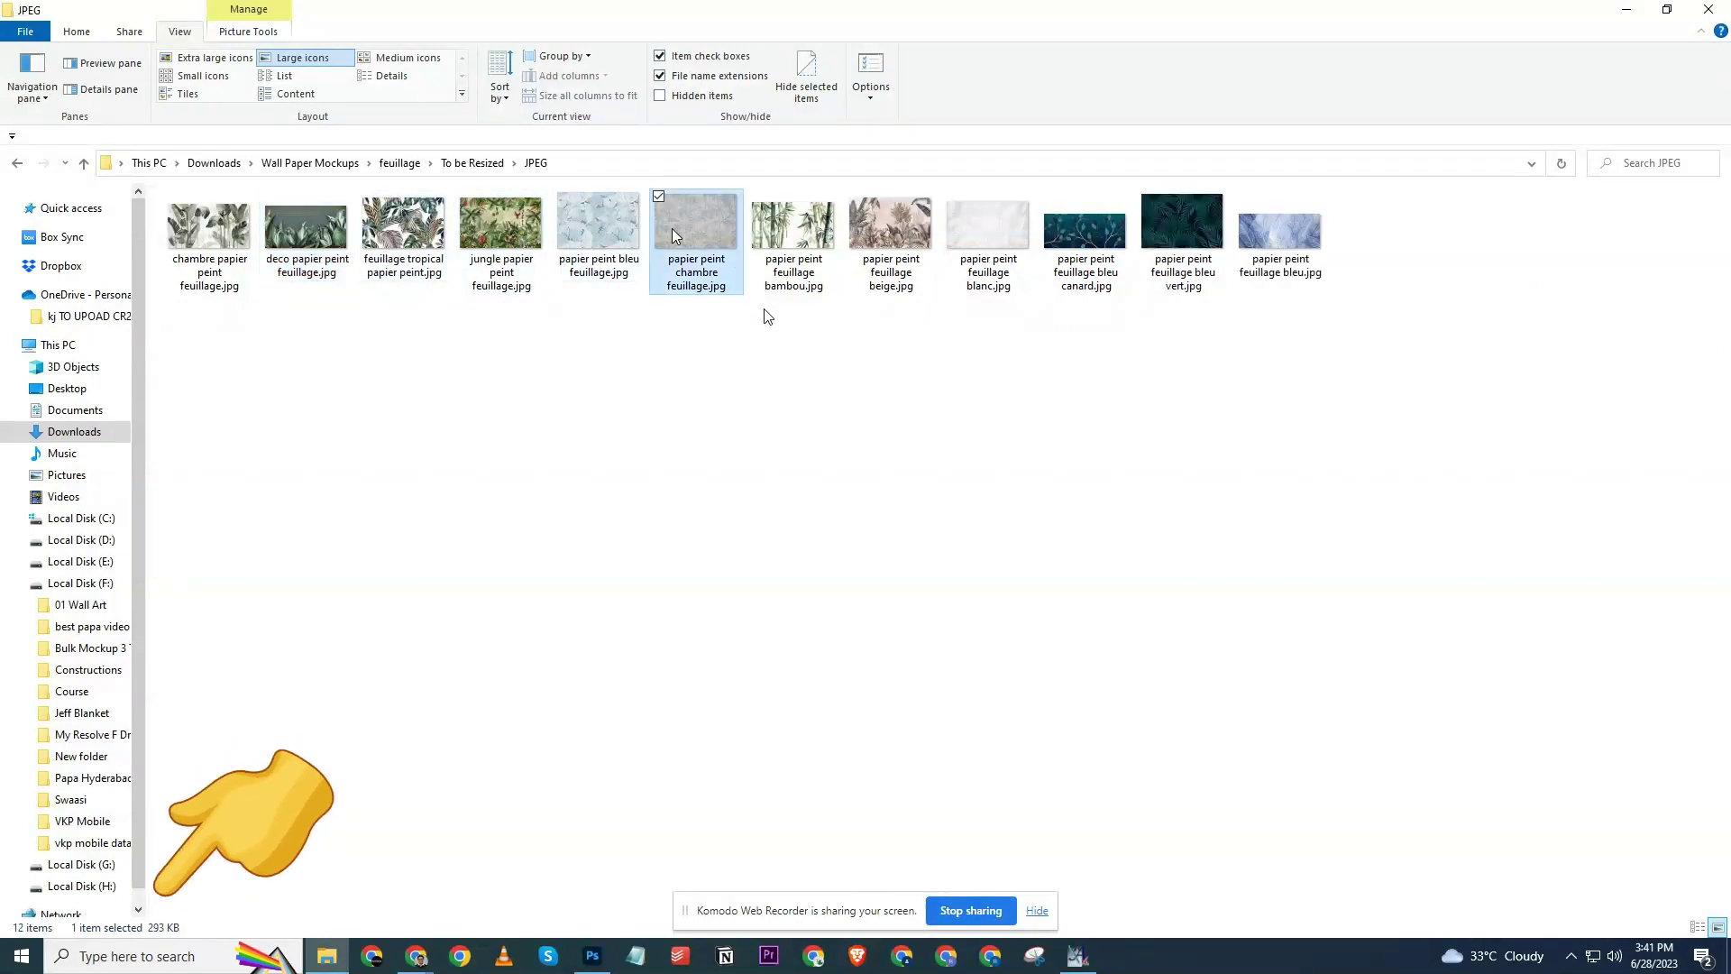
Compare the file size of the original chambre papier peint feuillage.jpg with its resized copy in the JPEG folder.
{"action": "left_click", "coordinate": [498, 166]}
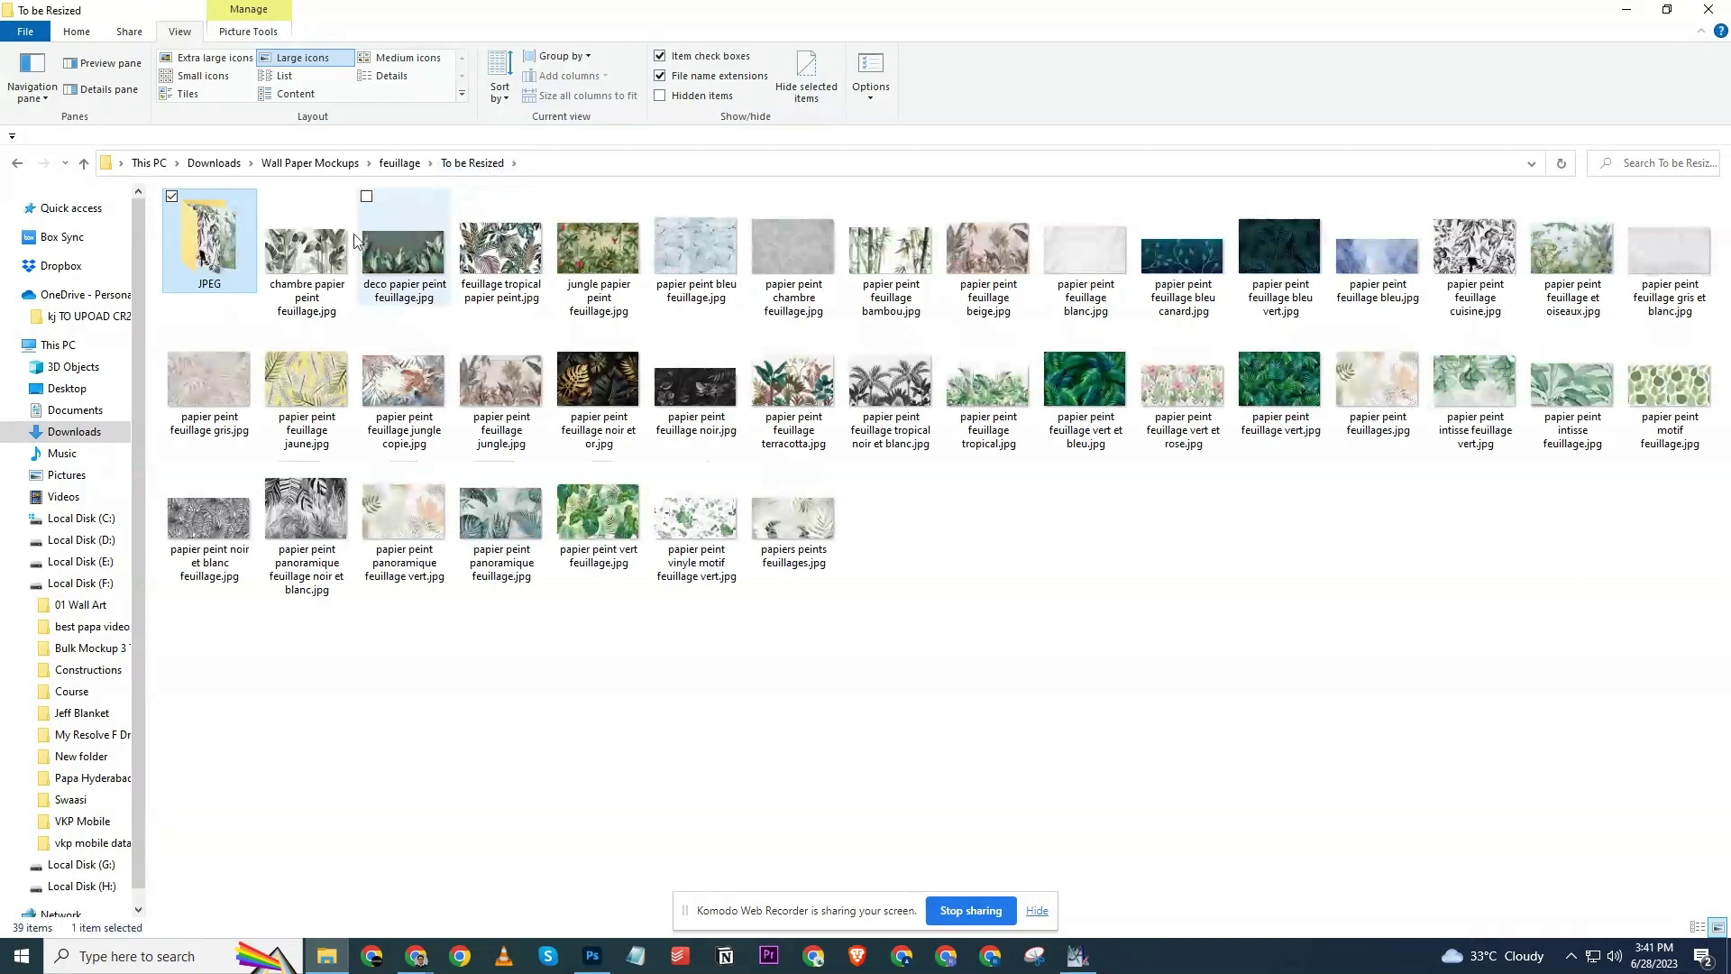
{"action": "left_click", "coordinate": [311, 257]}
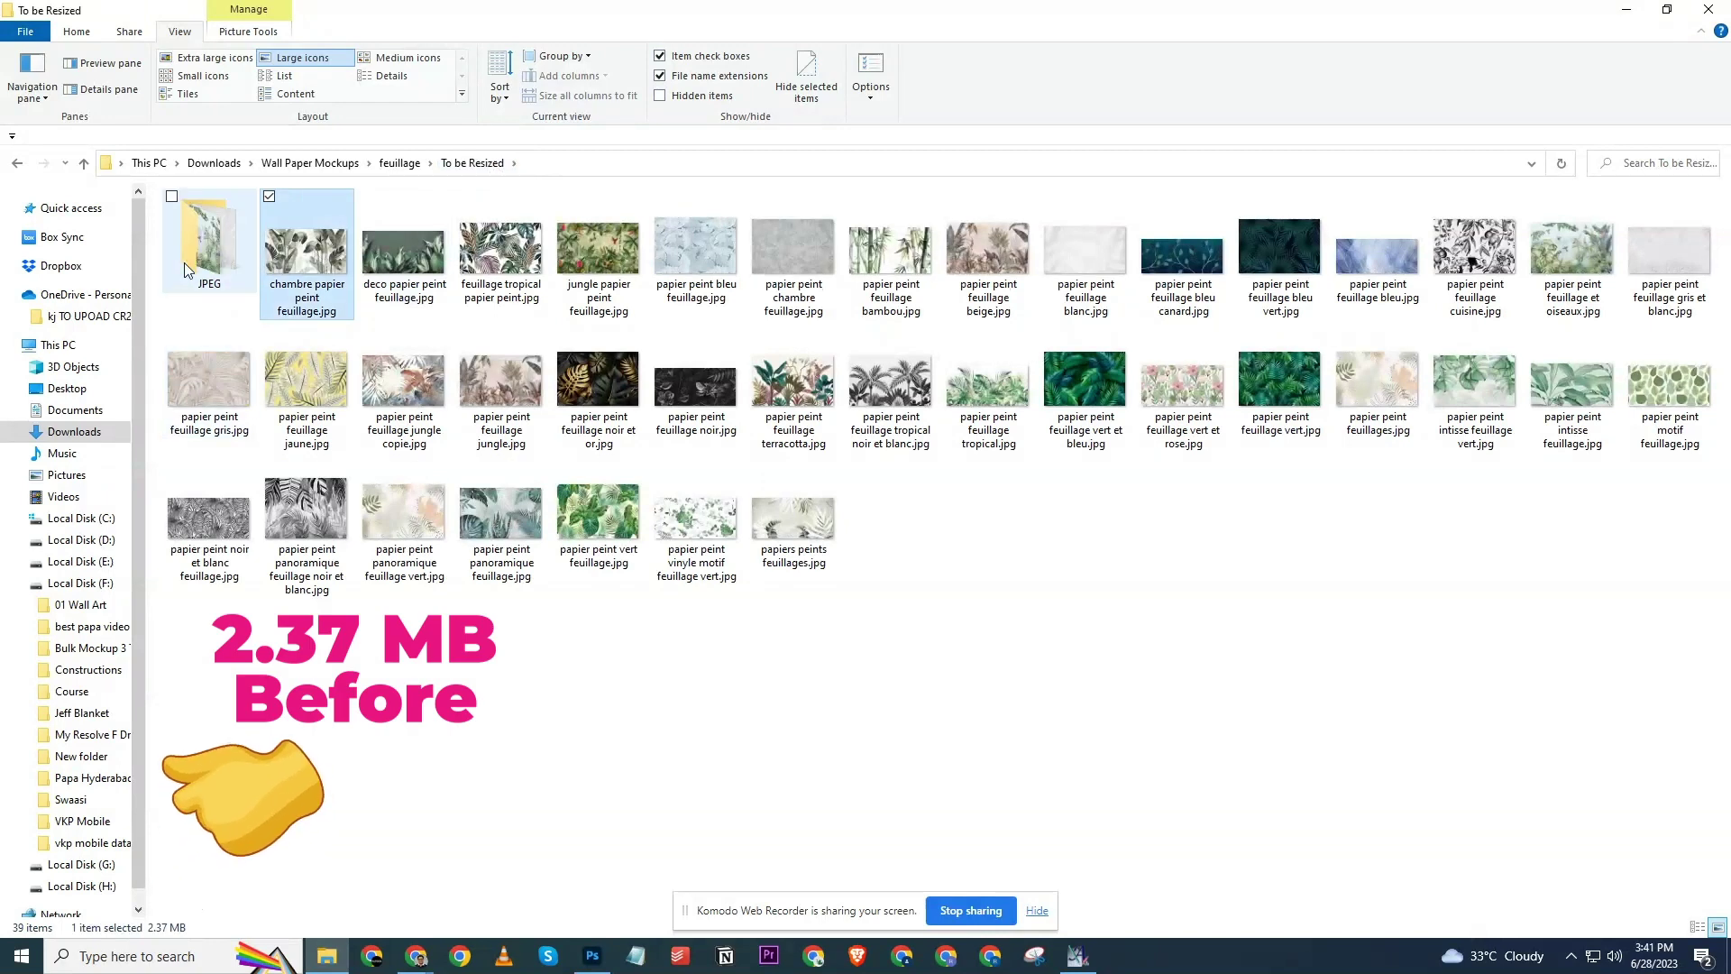
{"action": "double_click", "coordinate": [209, 239]}
{"action": "left_click", "coordinate": [221, 261]}
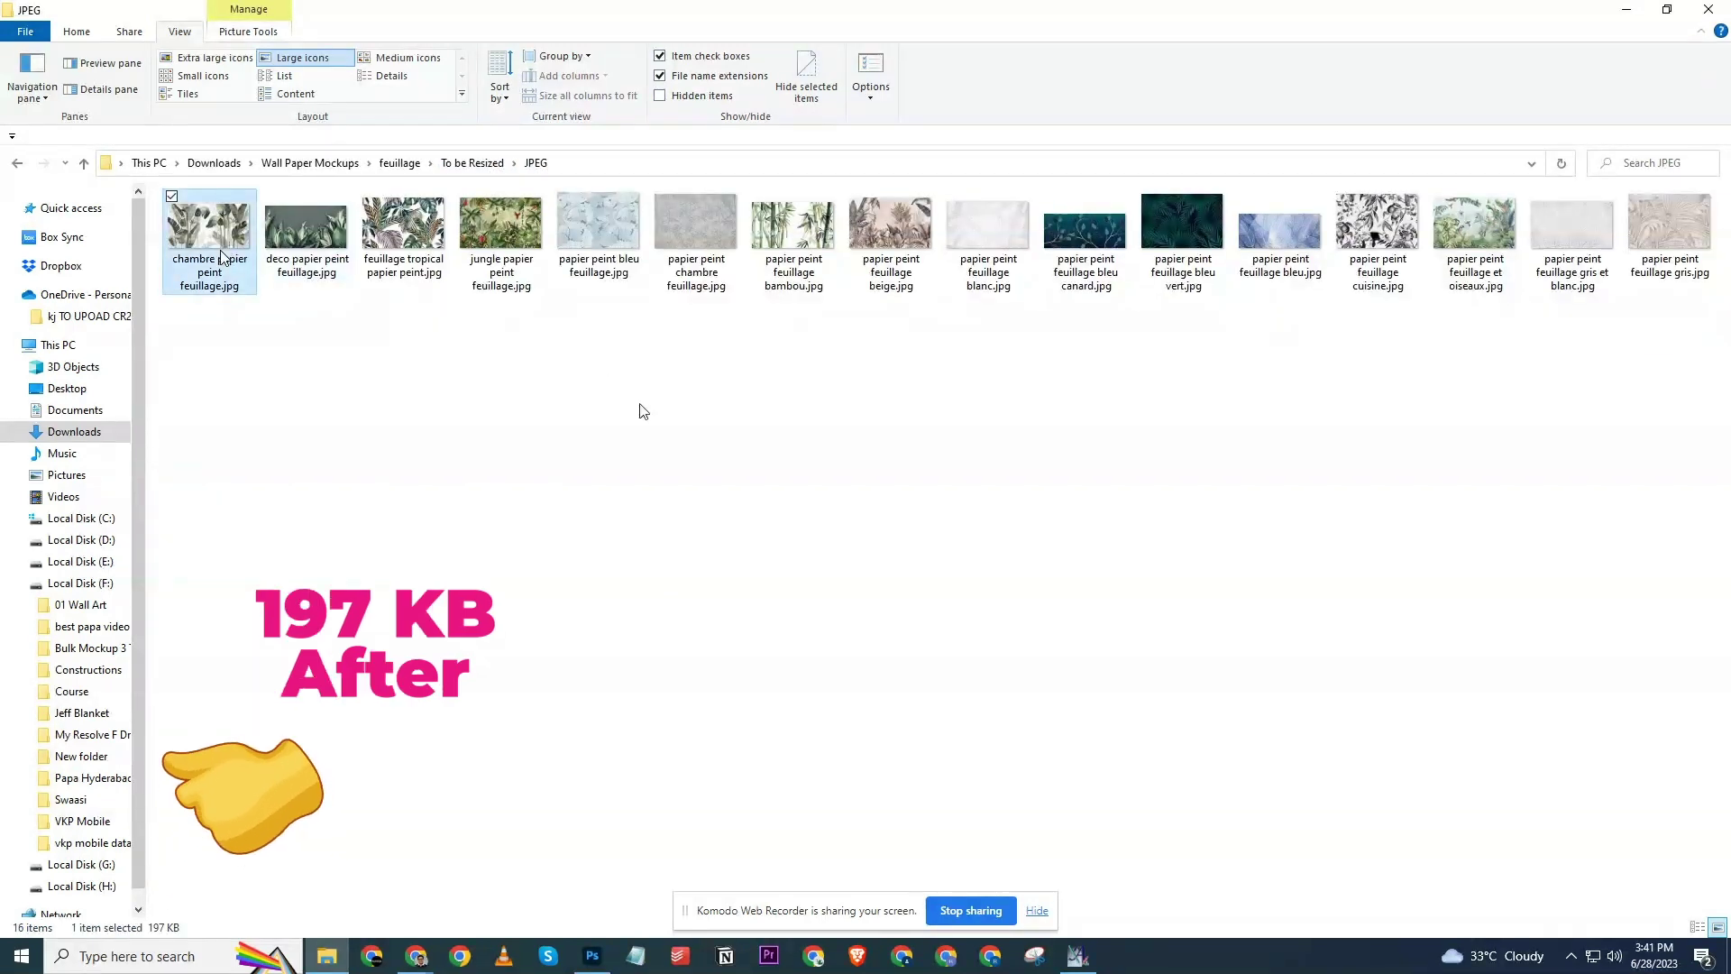
{"action": "left_click", "coordinate": [739, 479]}
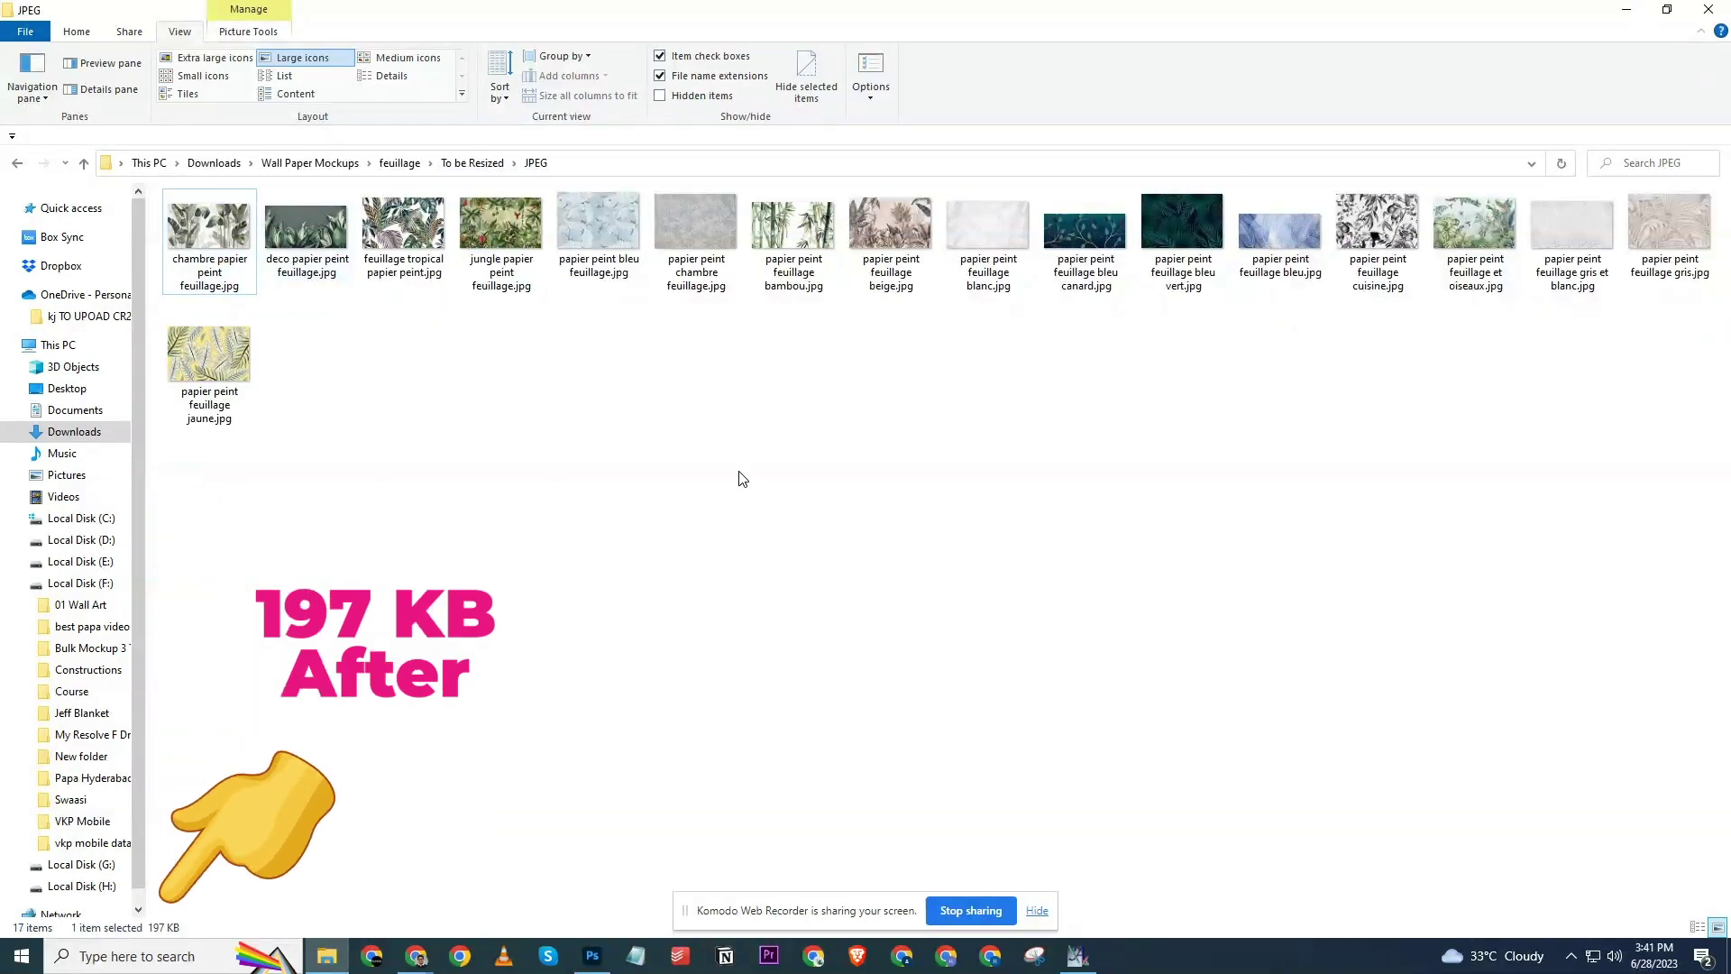
Float the To be Resized window over Photoshop to watch the processing, and view the JPEG folder's images at full window height.
{"action": "left_click", "coordinate": [473, 163]}
{"action": "left_click_drag", "start_coordinate": [1343, 13], "coordinate": [1270, 214]}
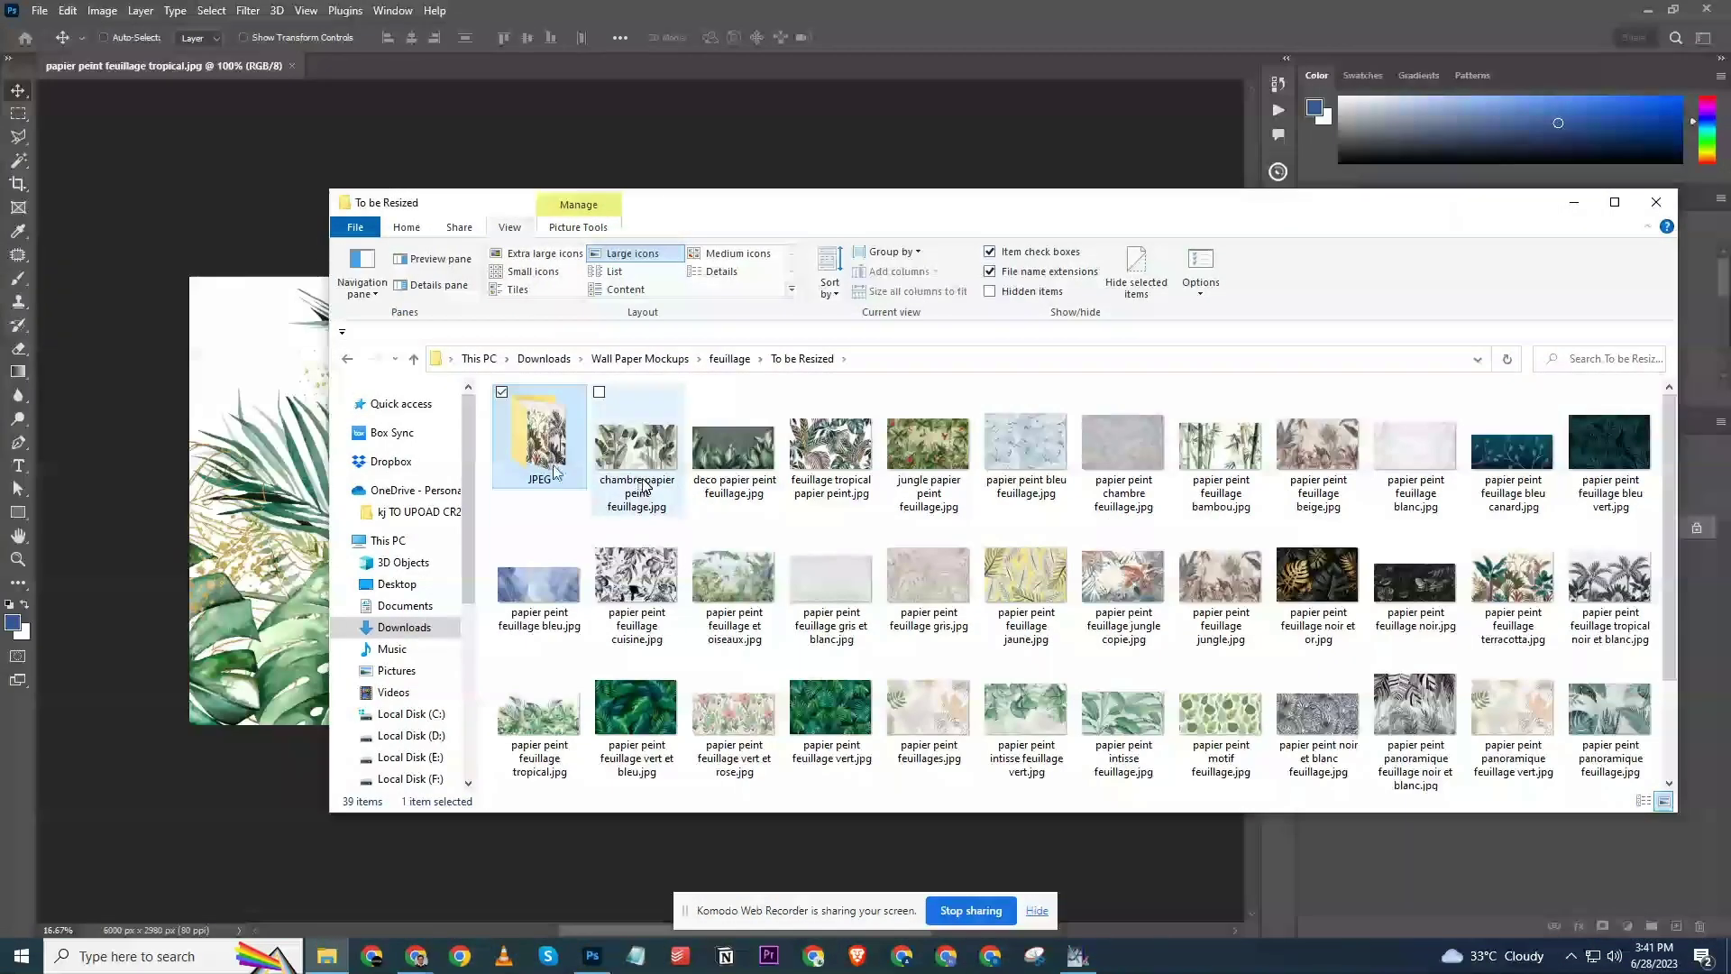
{"action": "double_click", "coordinate": [554, 472]}
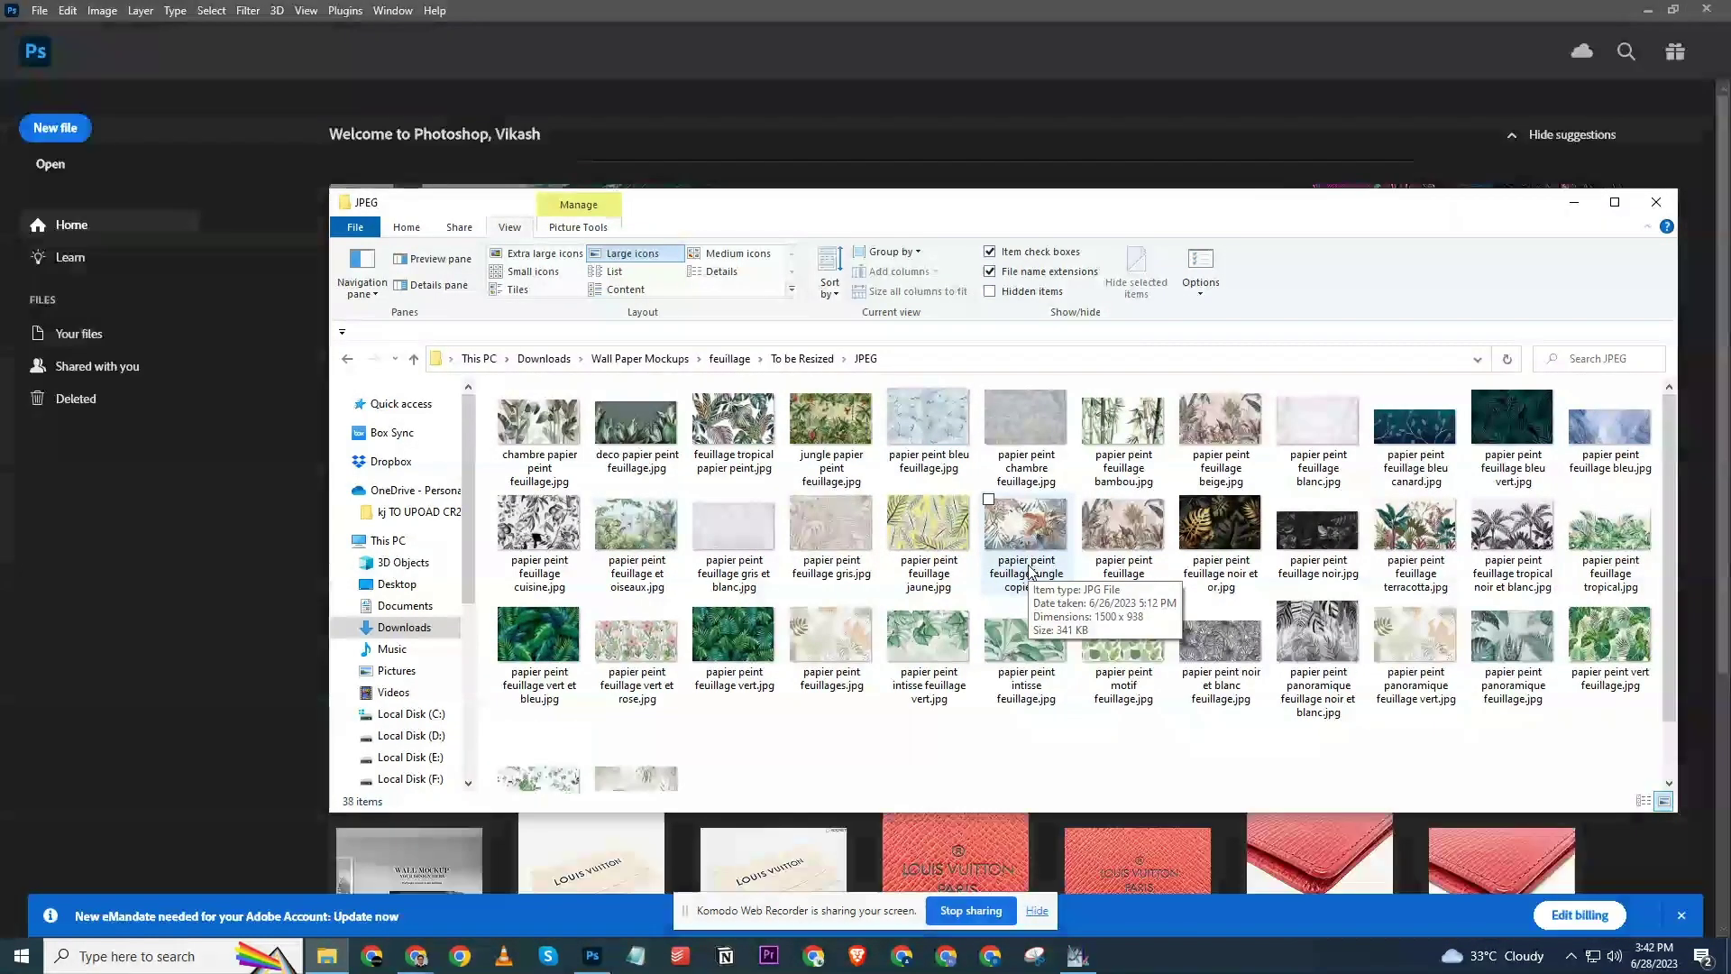
{"action": "scroll", "coordinate": [1031, 570], "scroll_direction": "down", "scroll_amount": 1}
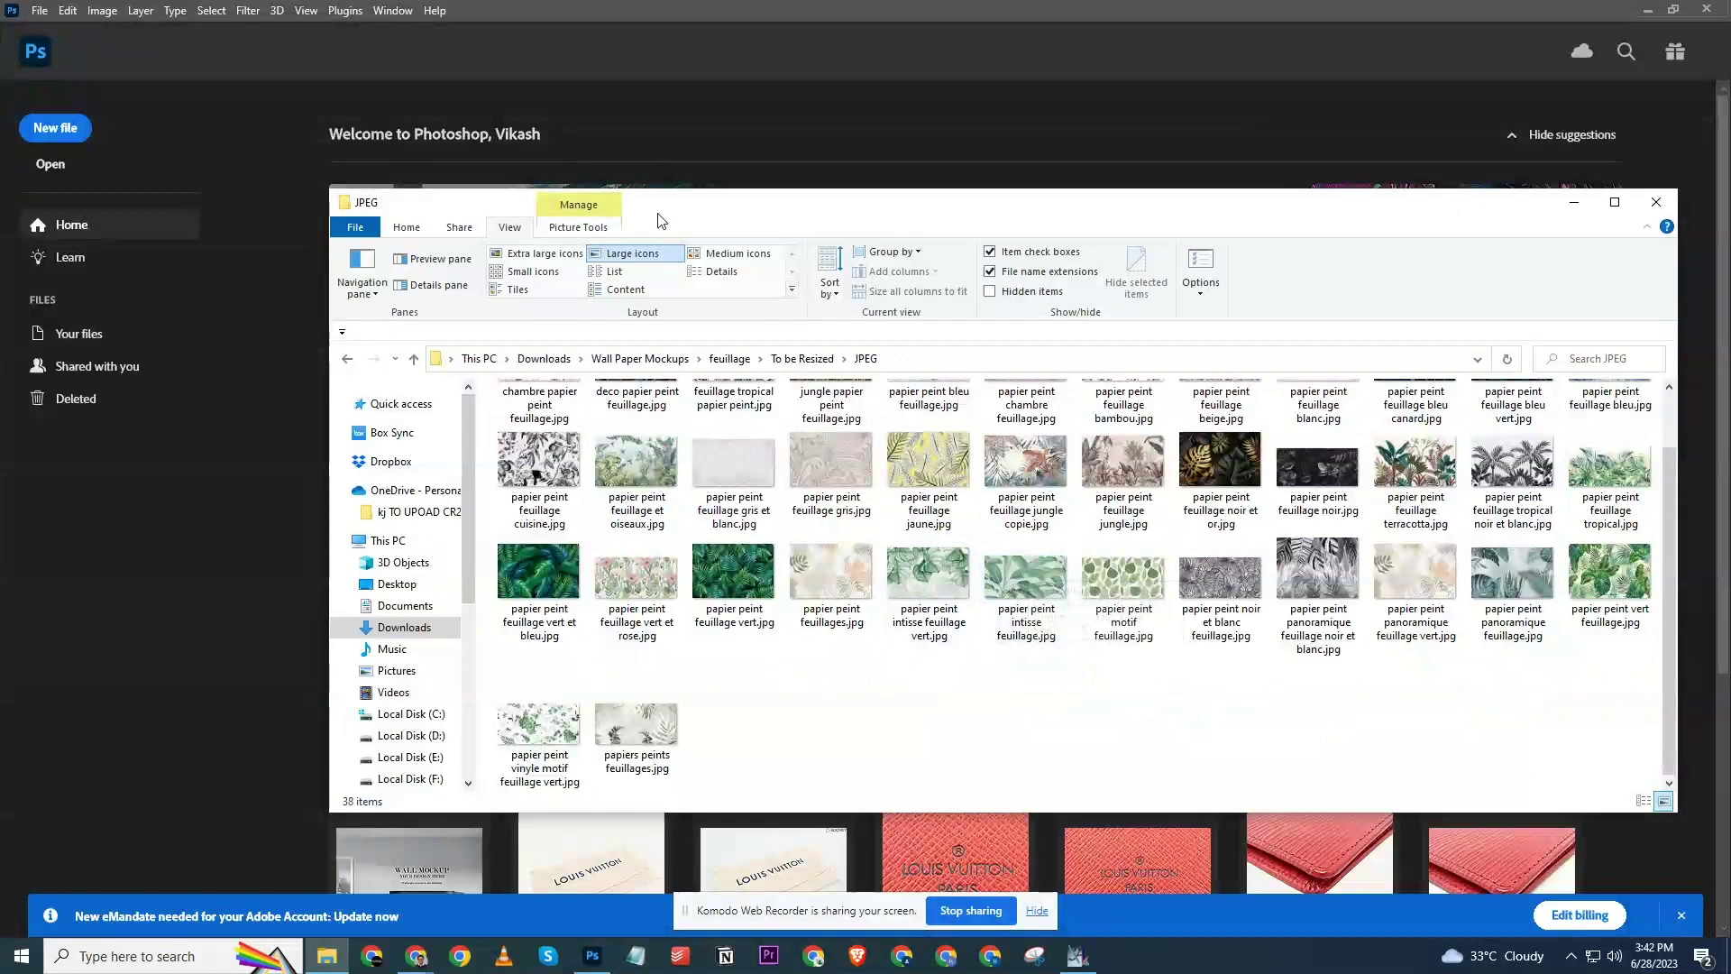
{"action": "double_click", "coordinate": [646, 193]}
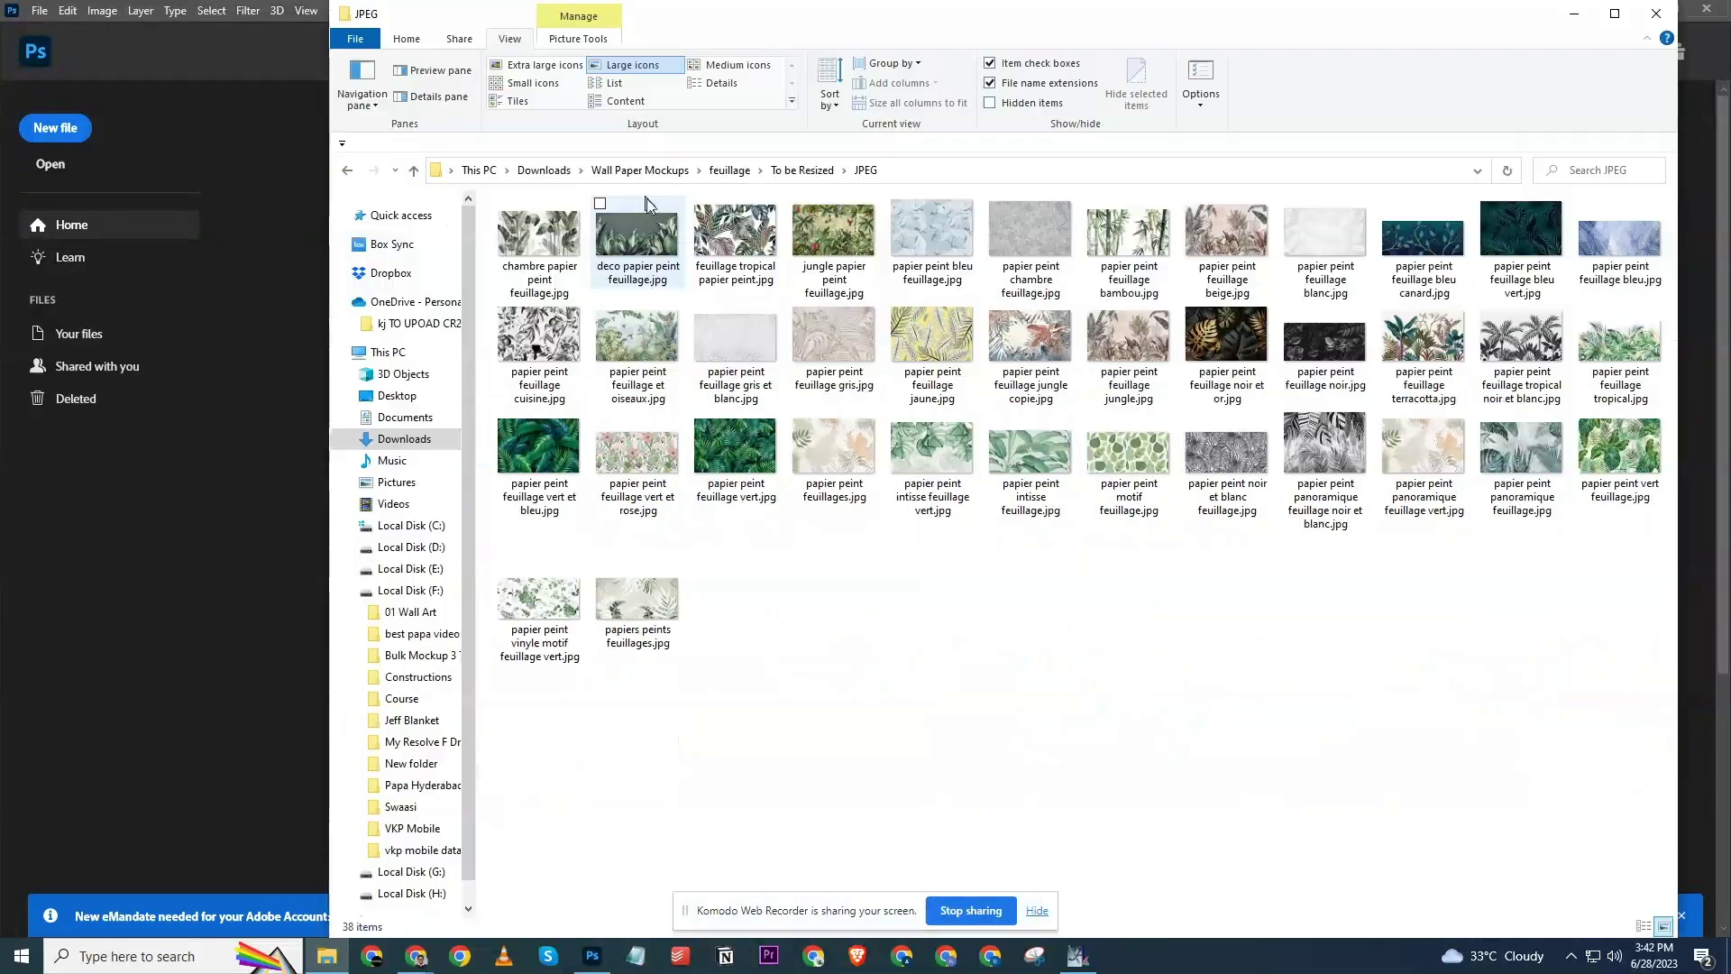
Return to the feuillage folder and create a new folder named Originals.
{"action": "left_click", "coordinate": [801, 171]}
{"action": "left_click", "coordinate": [728, 171]}
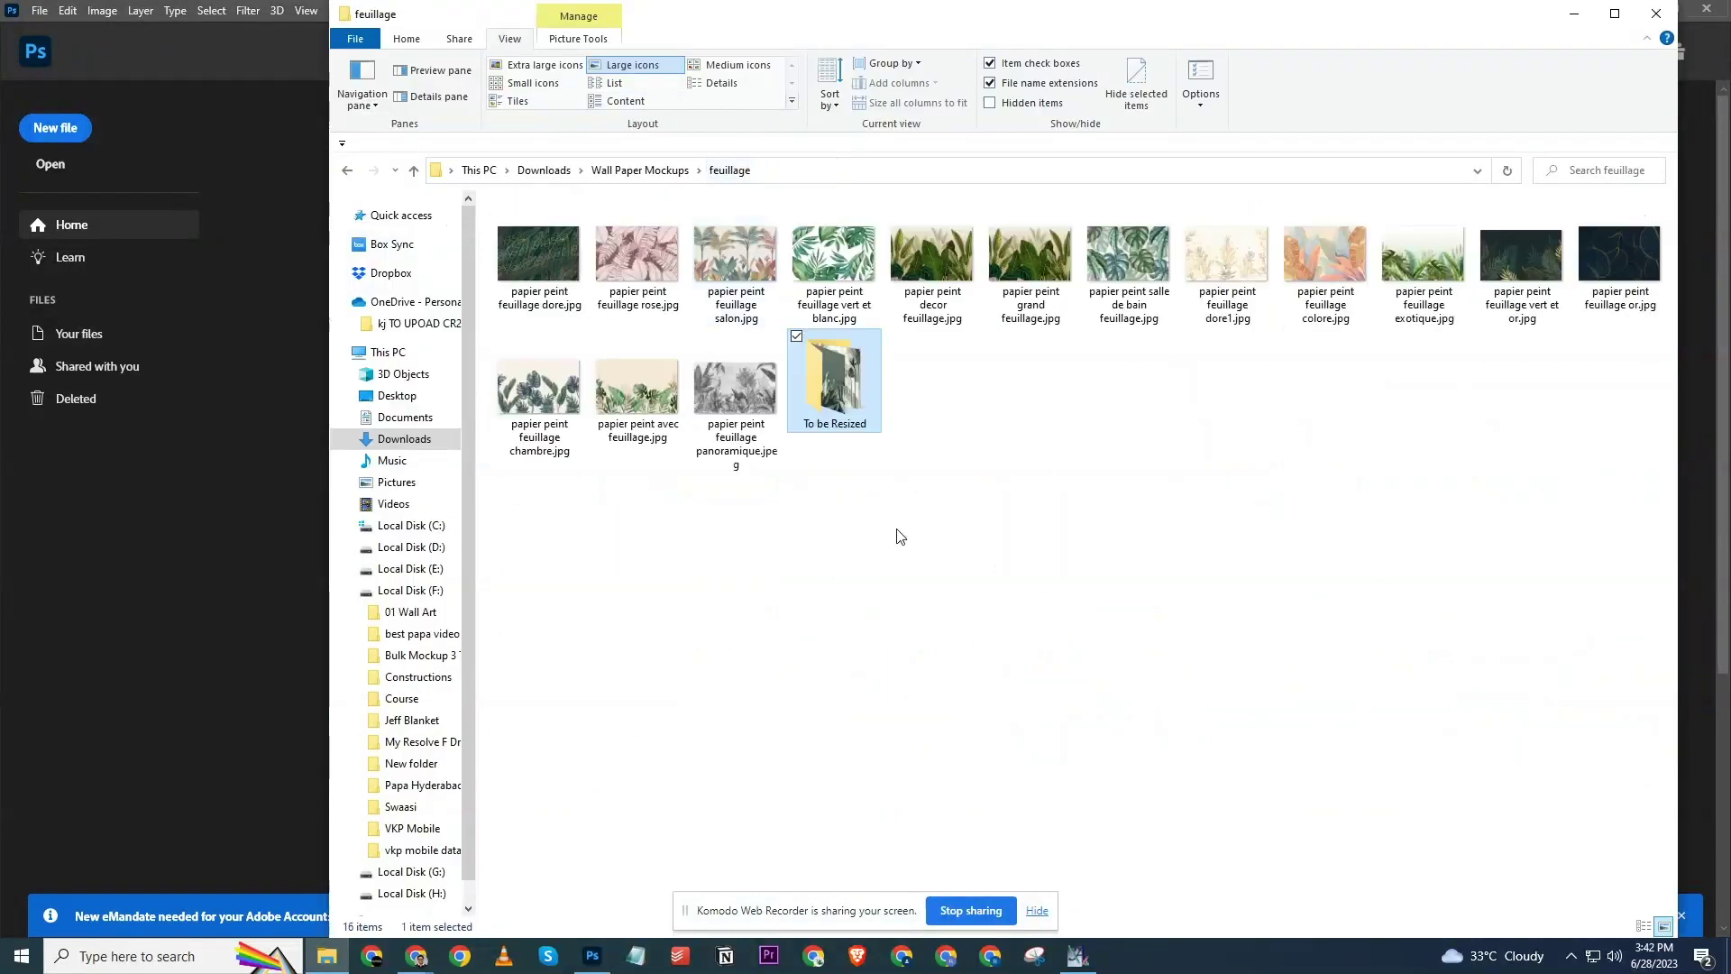
{"action": "right_click", "coordinate": [897, 536]}
{"action": "mouse_move", "coordinate": [1073, 776]}
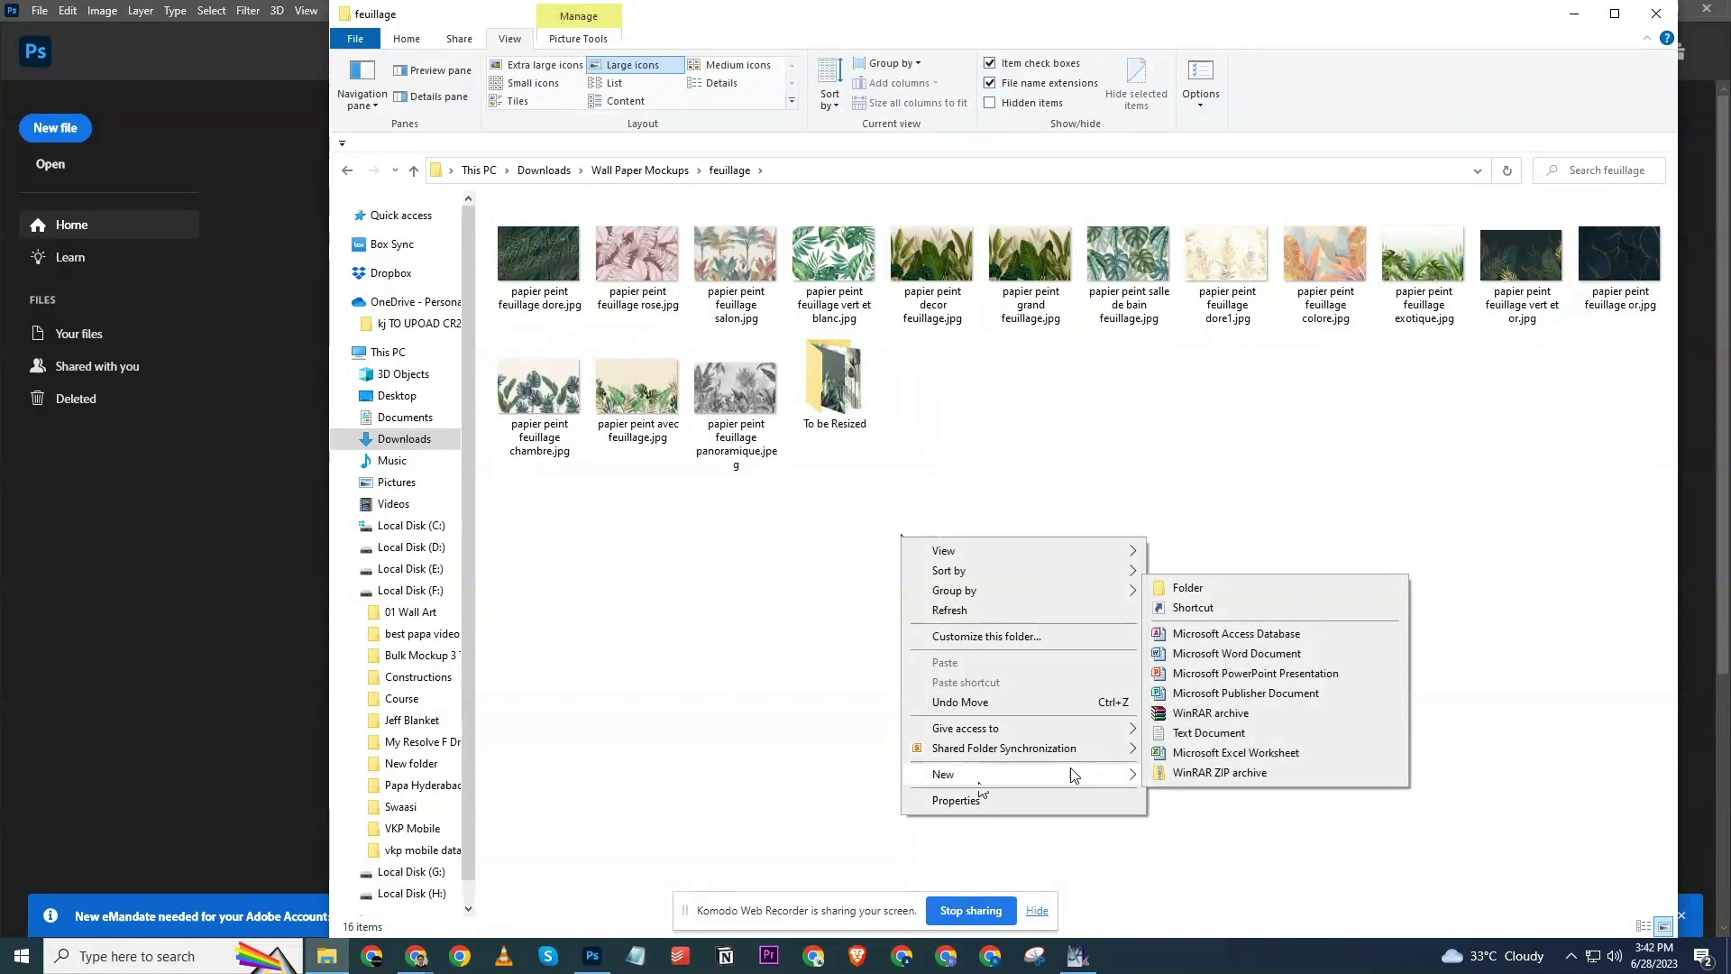
{"action": "left_click", "coordinate": [1206, 586]}
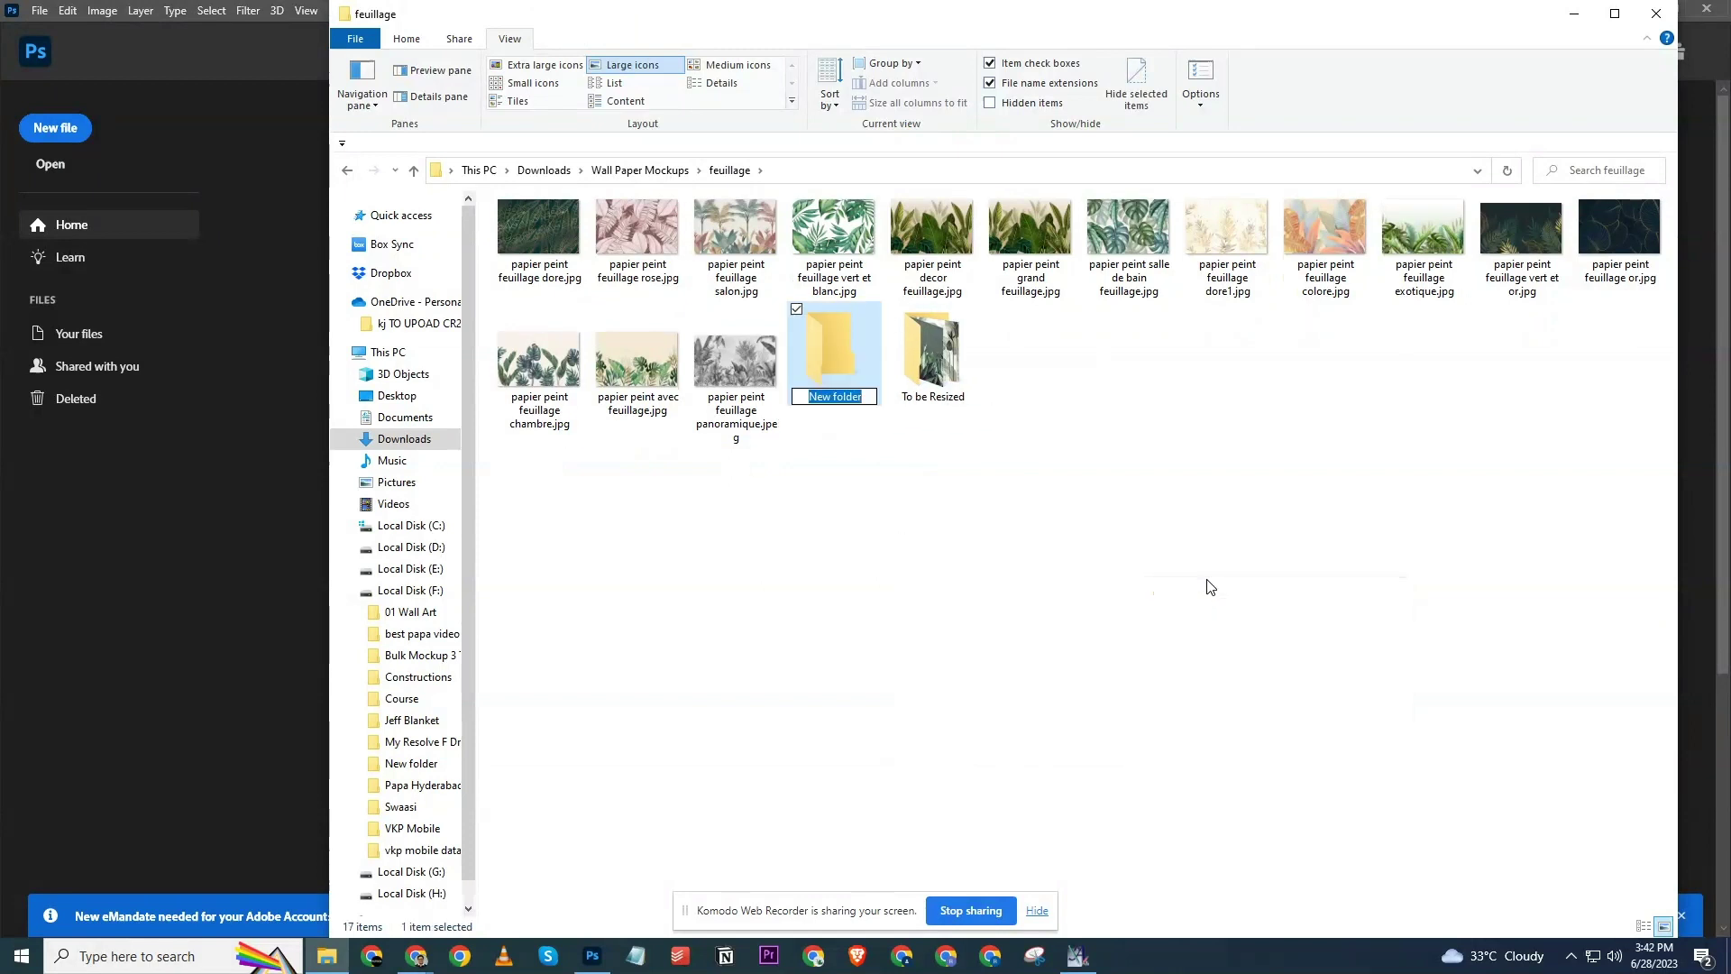
{"action": "type", "text": "0"}
{"action": "type", "text": "riginals"}
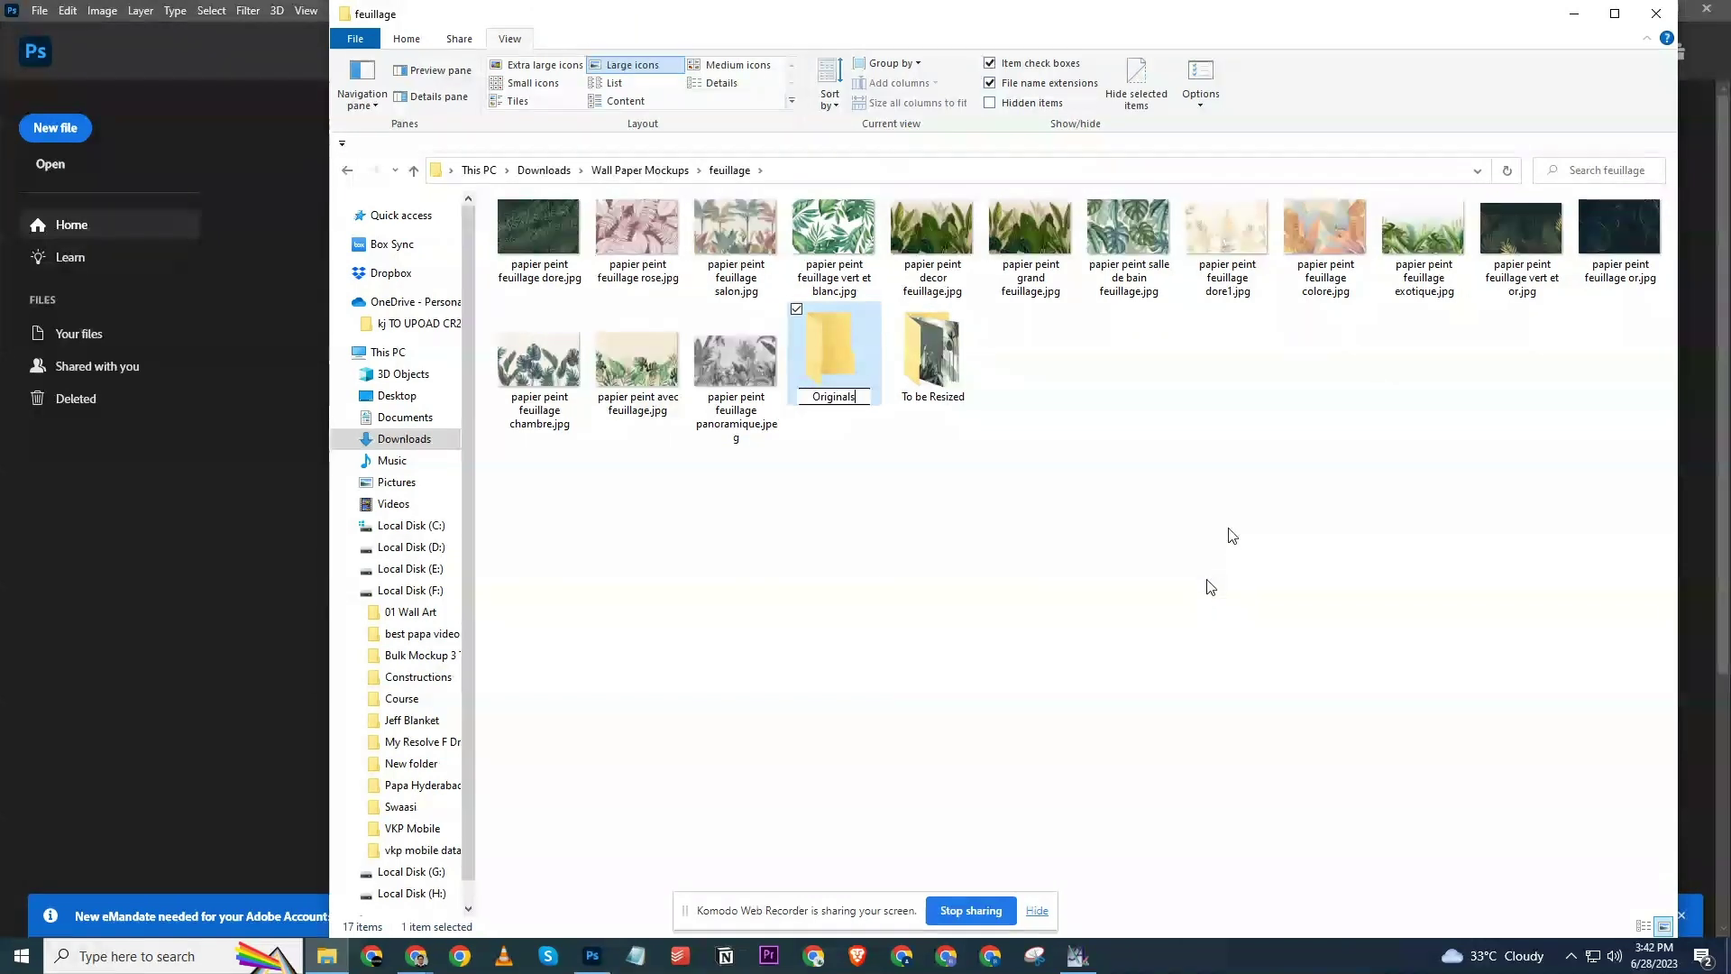
{"action": "left_click", "coordinate": [1042, 586]}
Move all the loose images in the feuillage folder into the Originals folder, and open it.
{"action": "left_click", "coordinate": [552, 264]}
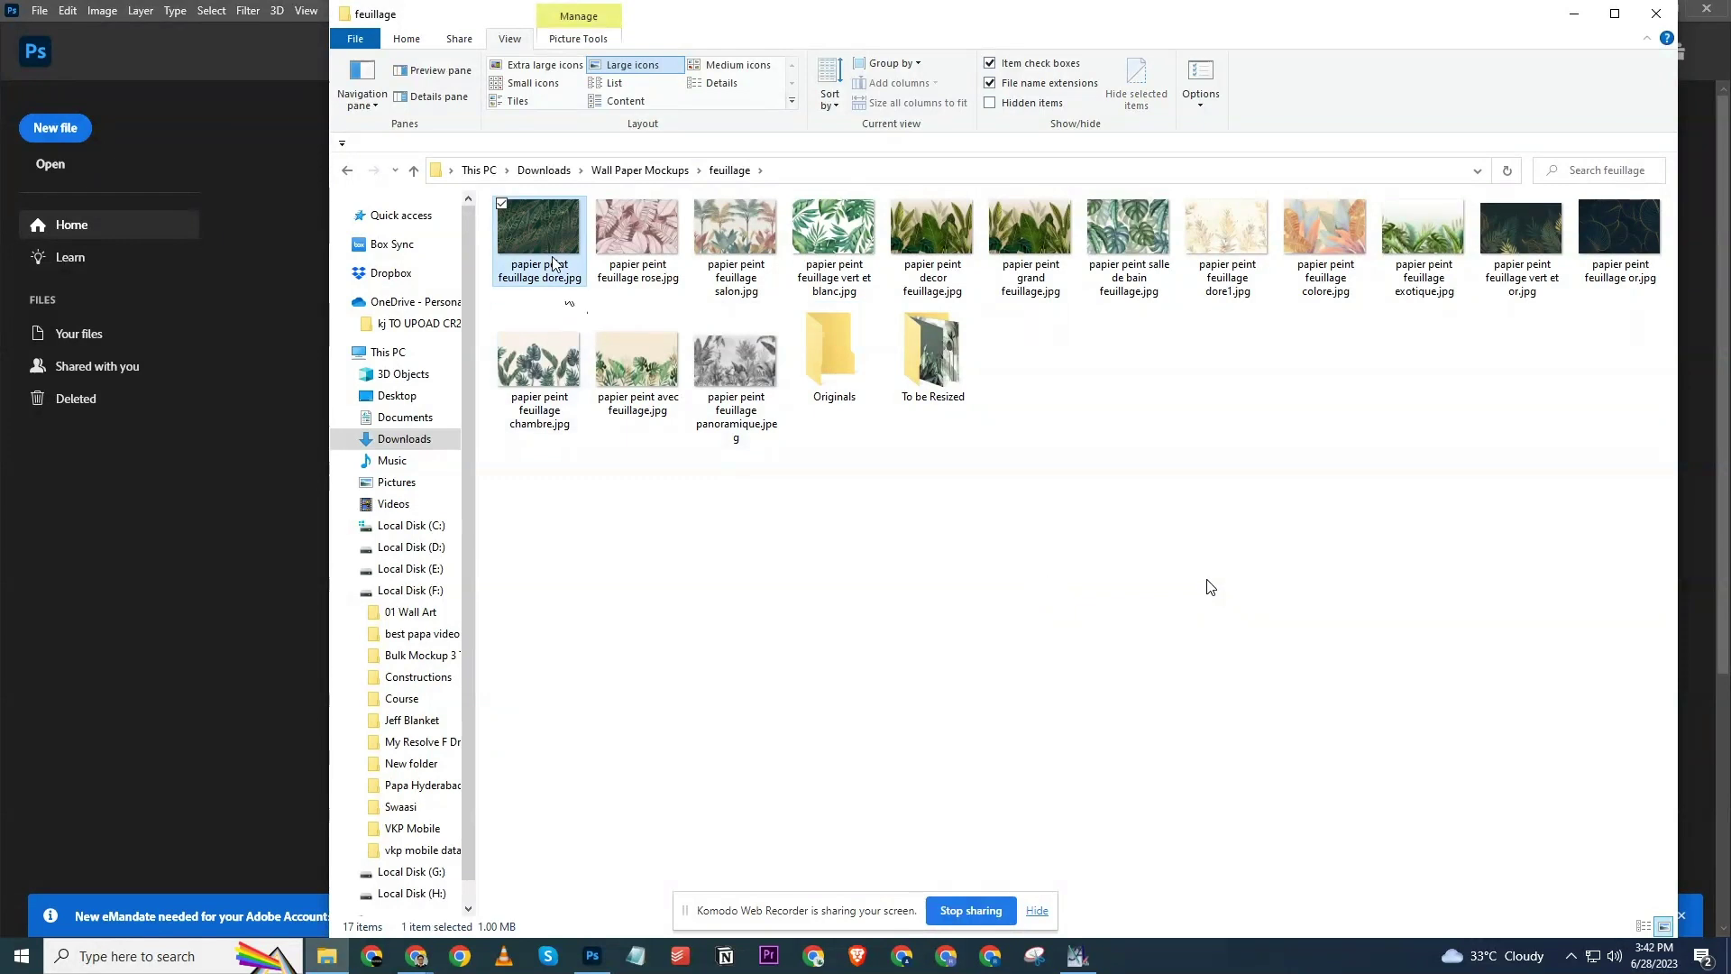
{"action": "left_click", "coordinate": [750, 369], "text": "shift"}
{"action": "left_click_drag", "start_coordinate": [750, 369], "coordinate": [834, 383]}
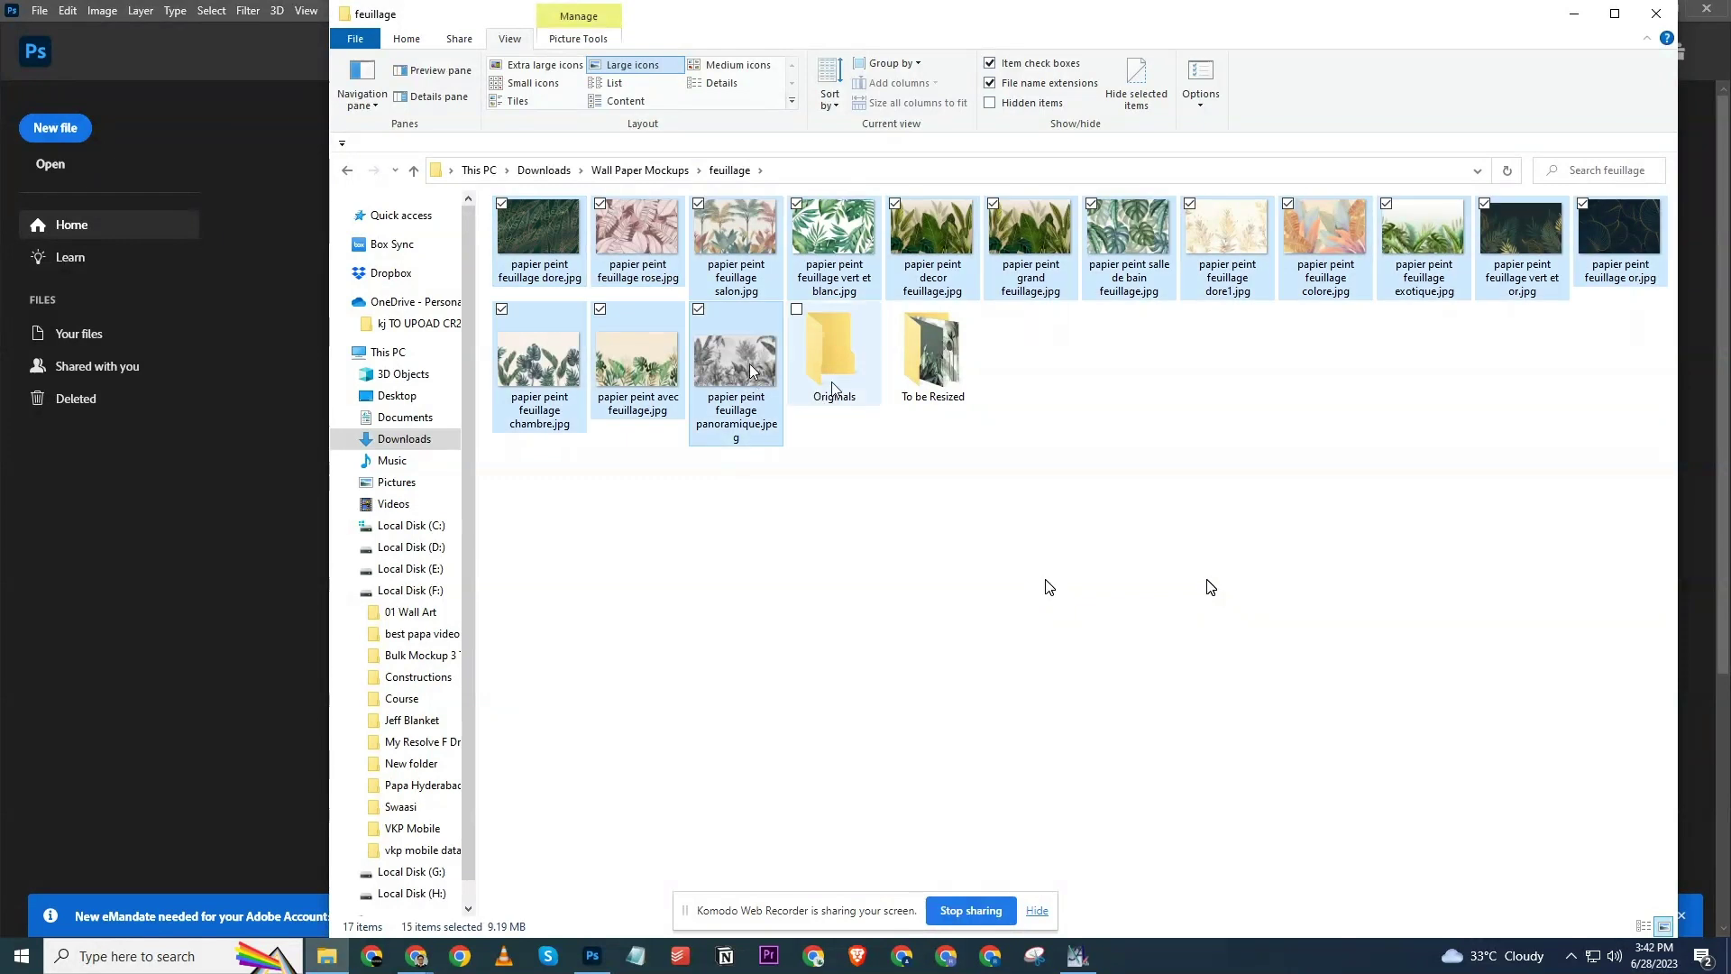
{"action": "double_click", "coordinate": [830, 378]}
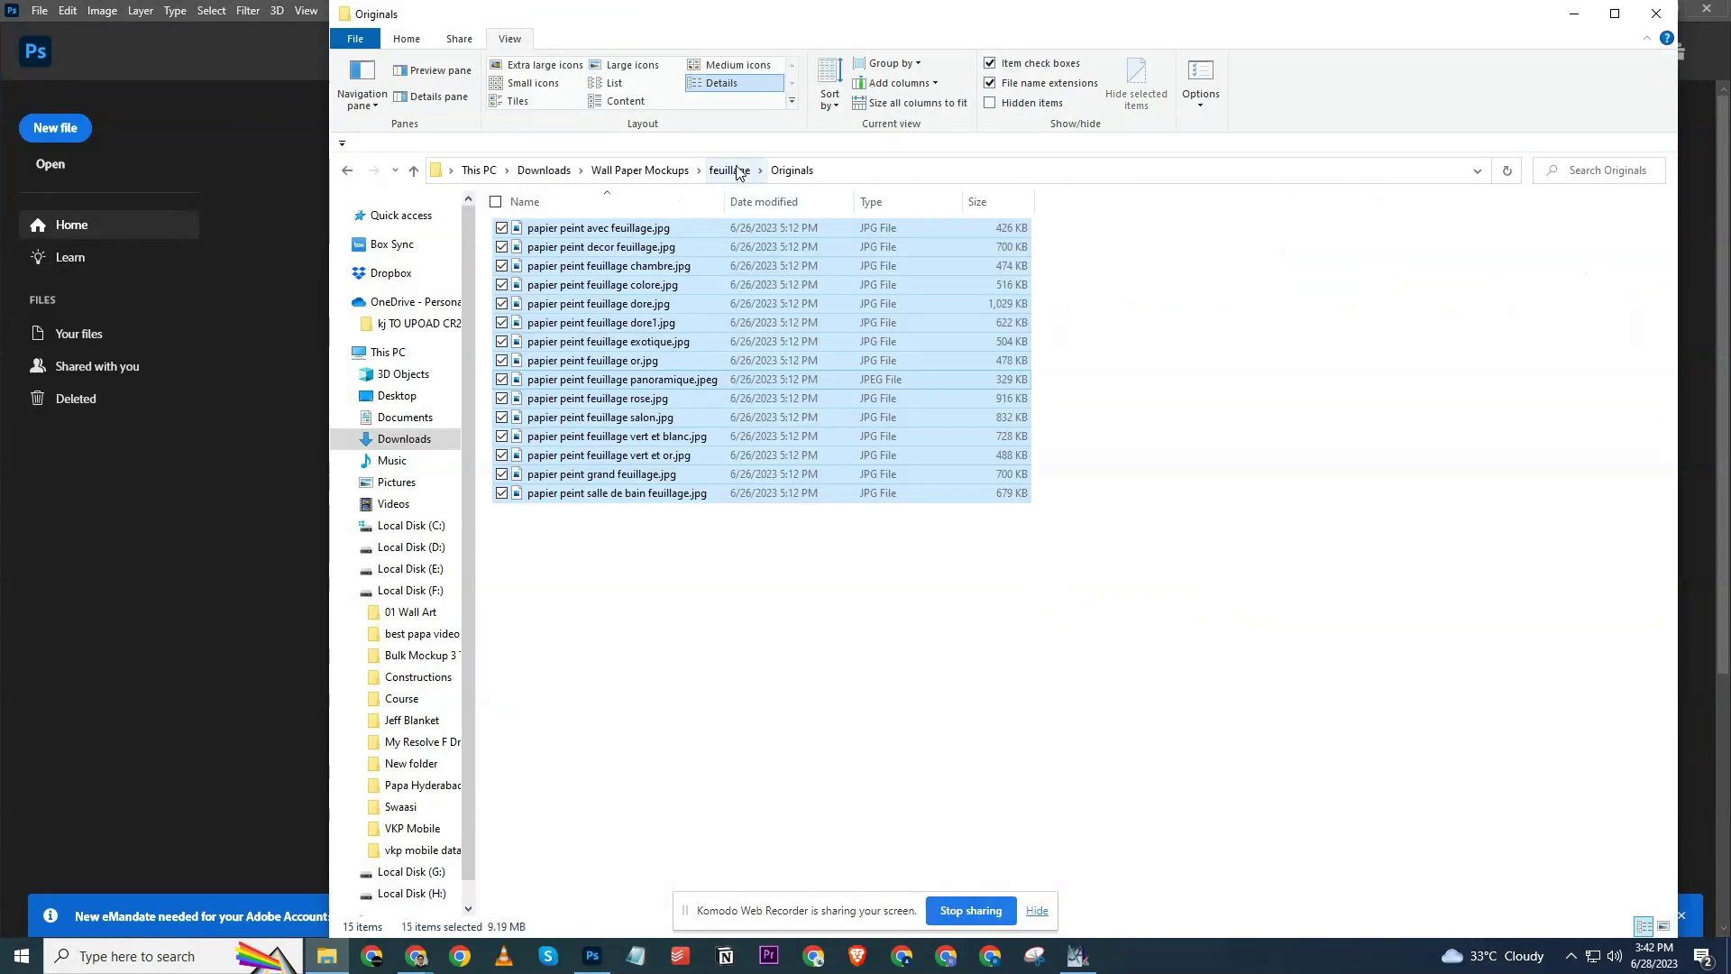
Move all the full-size images from the To be Resized folder into the Originals folder, leaving the JPEG folder in place.
{"action": "left_click", "coordinate": [729, 170]}
{"action": "double_click", "coordinate": [956, 380]}
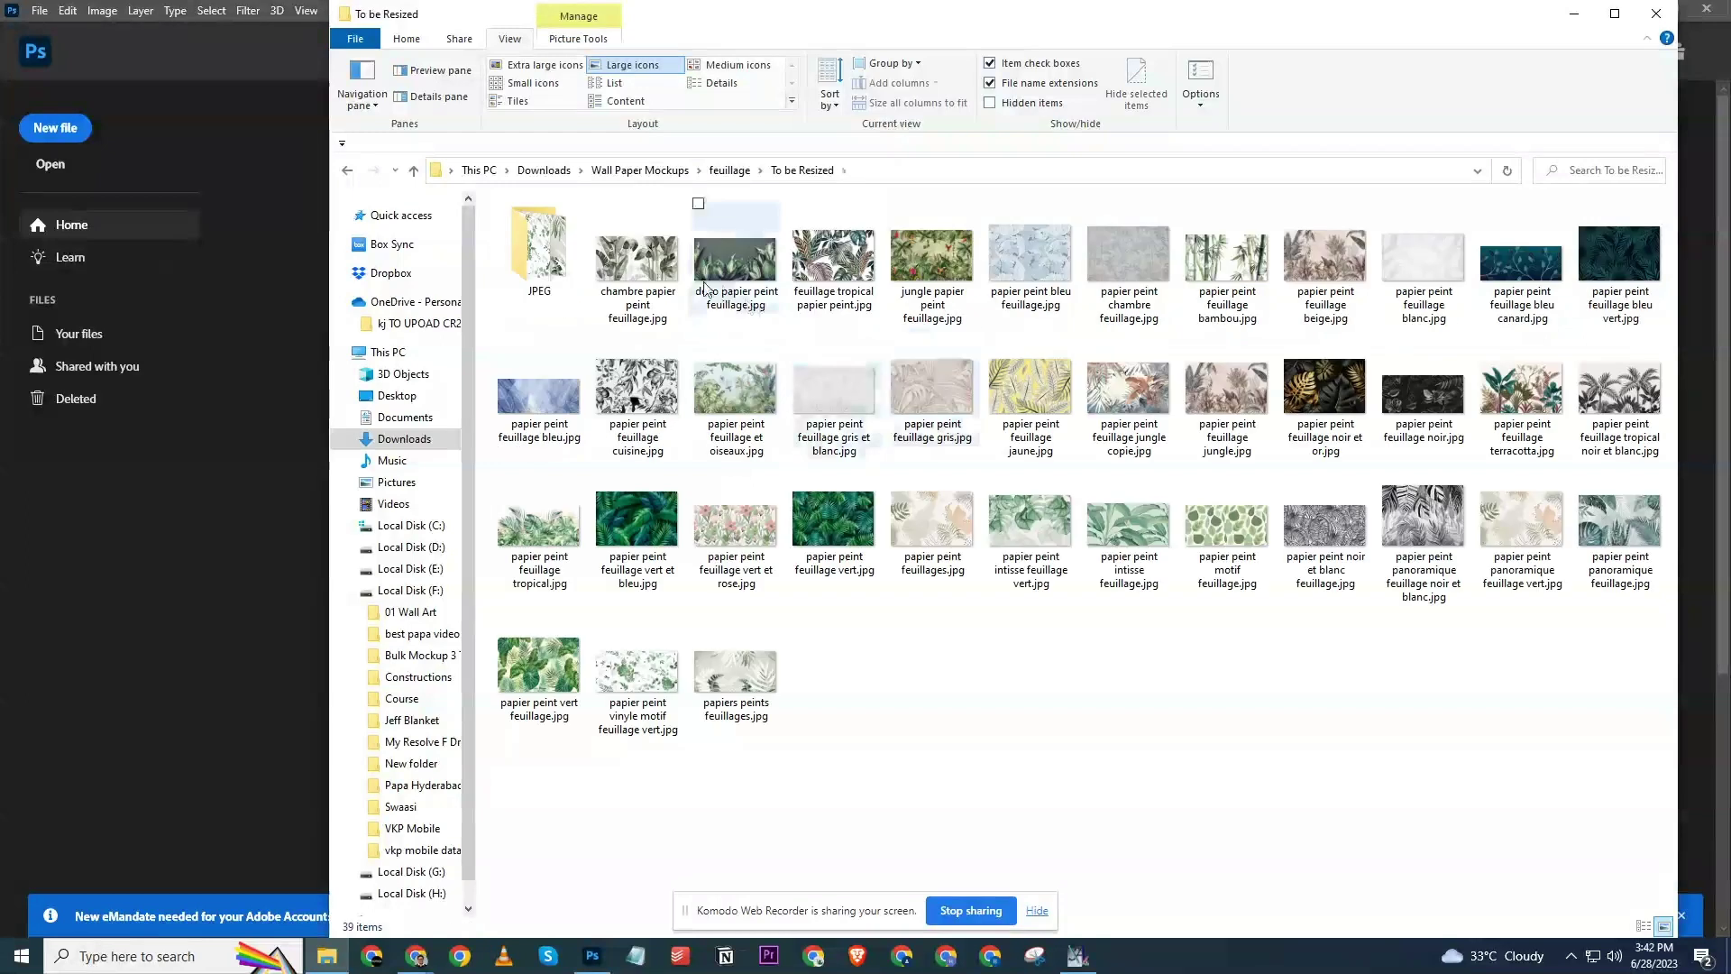
{"action": "left_click", "coordinate": [637, 261]}
{"action": "left_click", "coordinate": [741, 677], "text": "shift"}
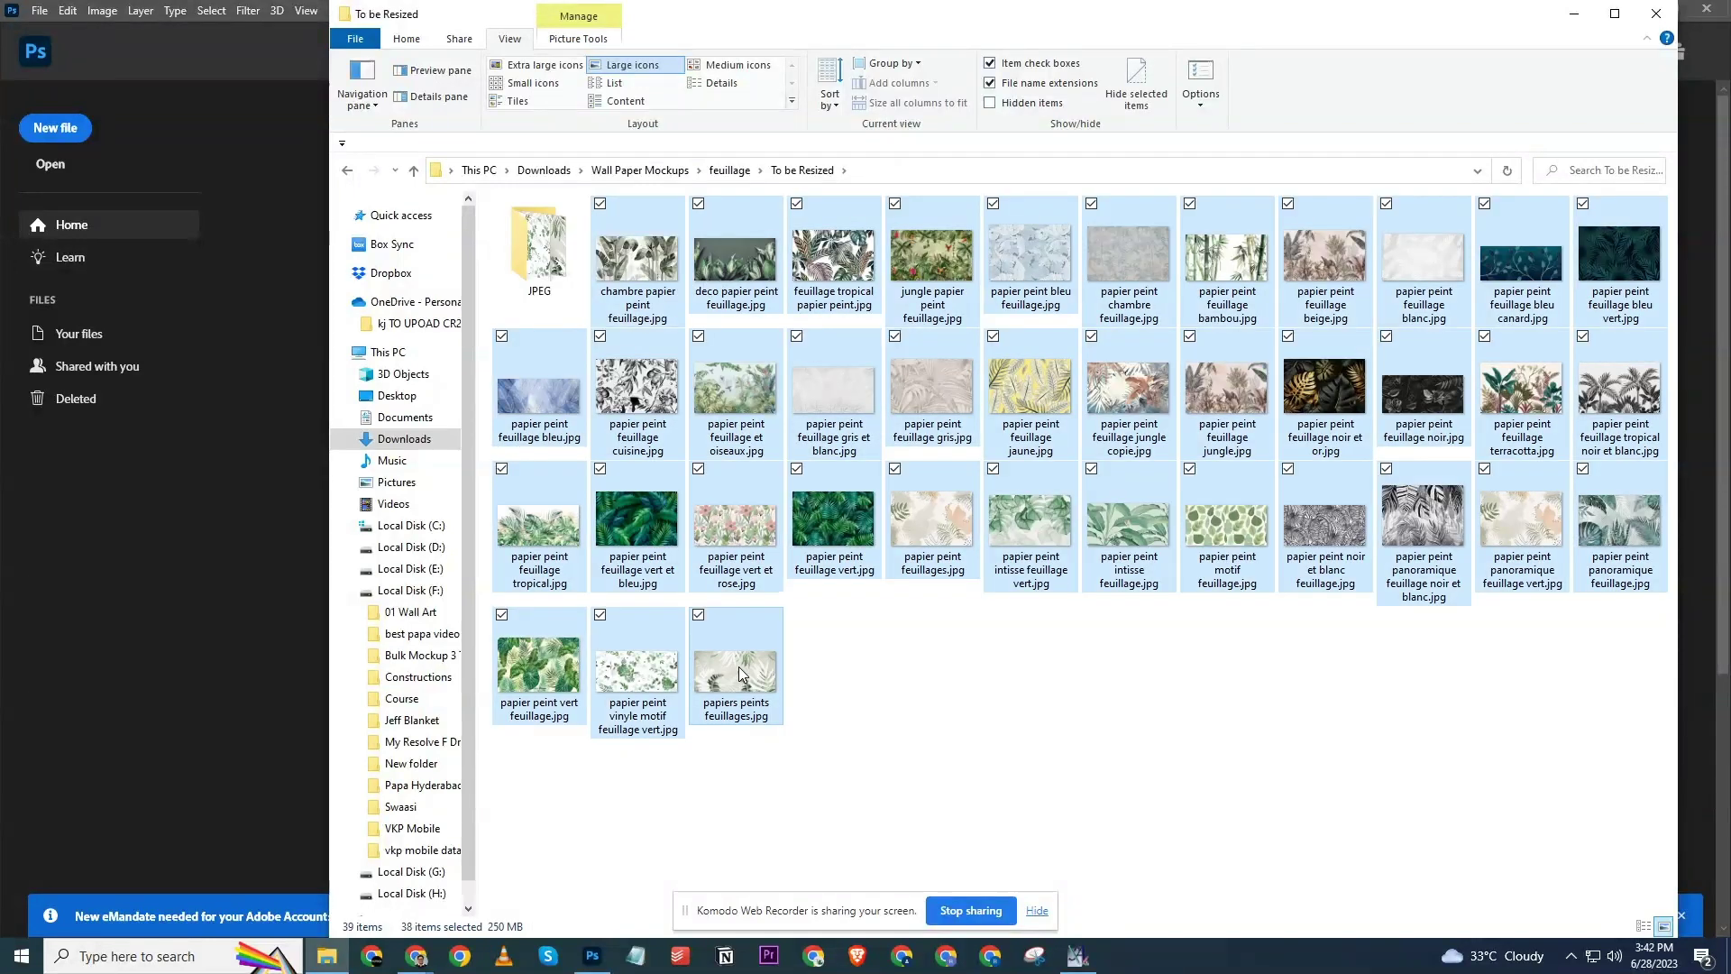
{"action": "left_click", "coordinate": [729, 170]}
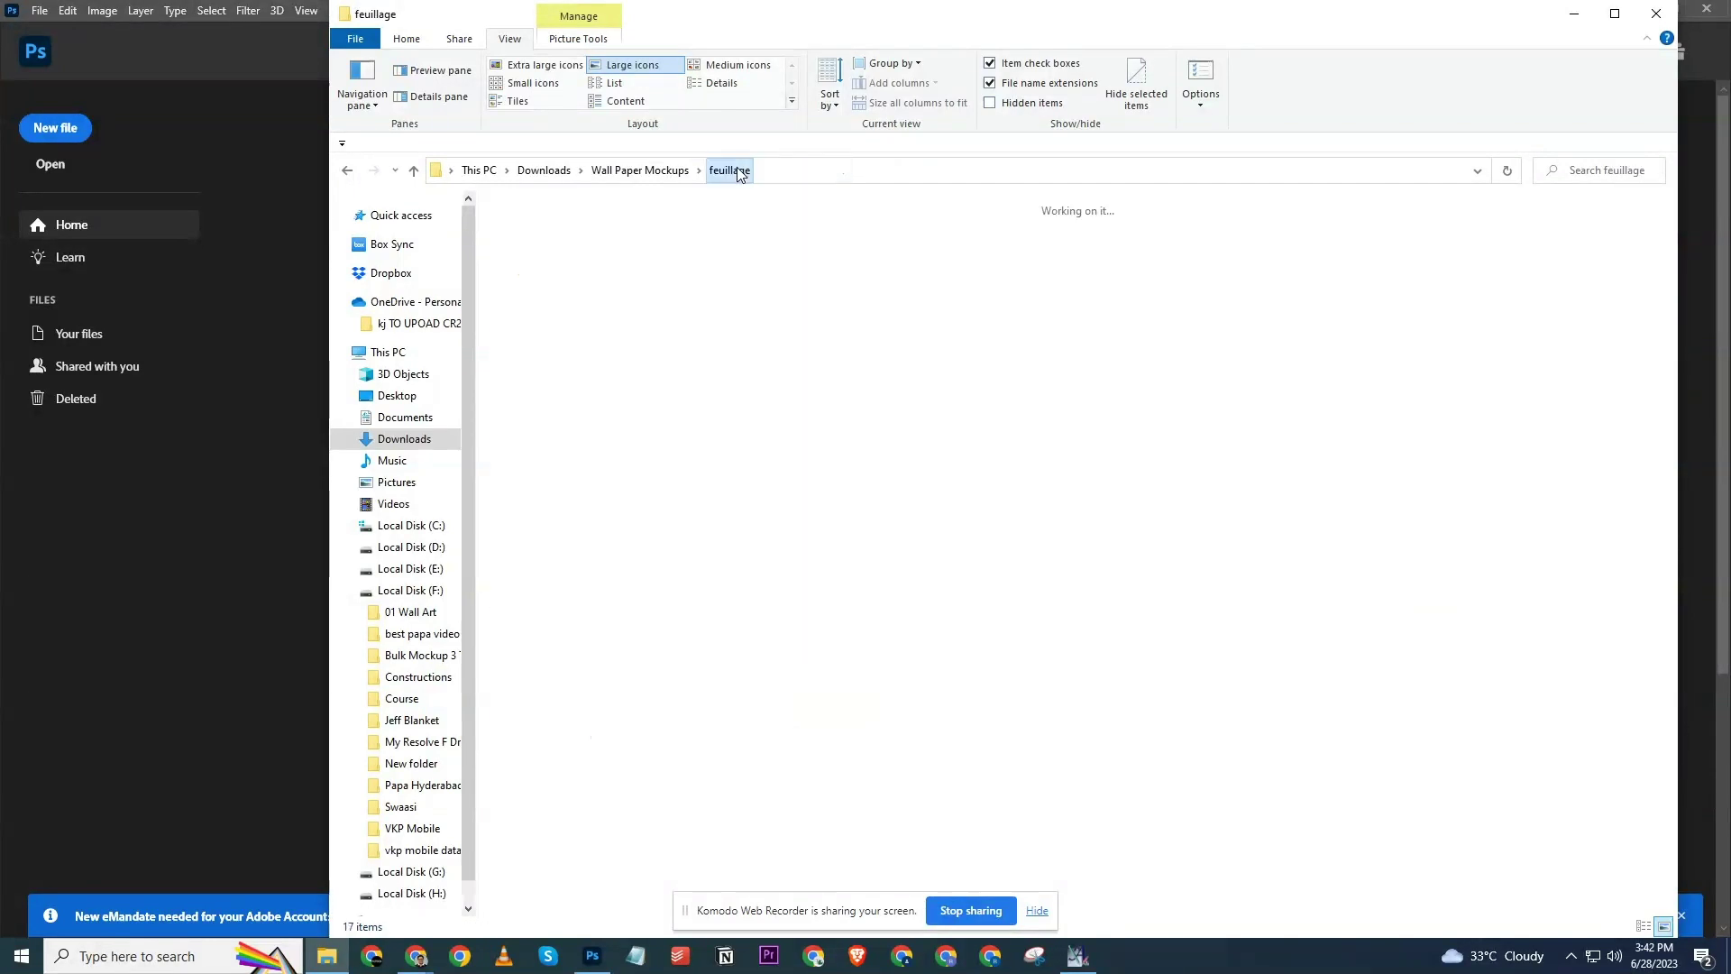
{"action": "double_click", "coordinate": [828, 383]}
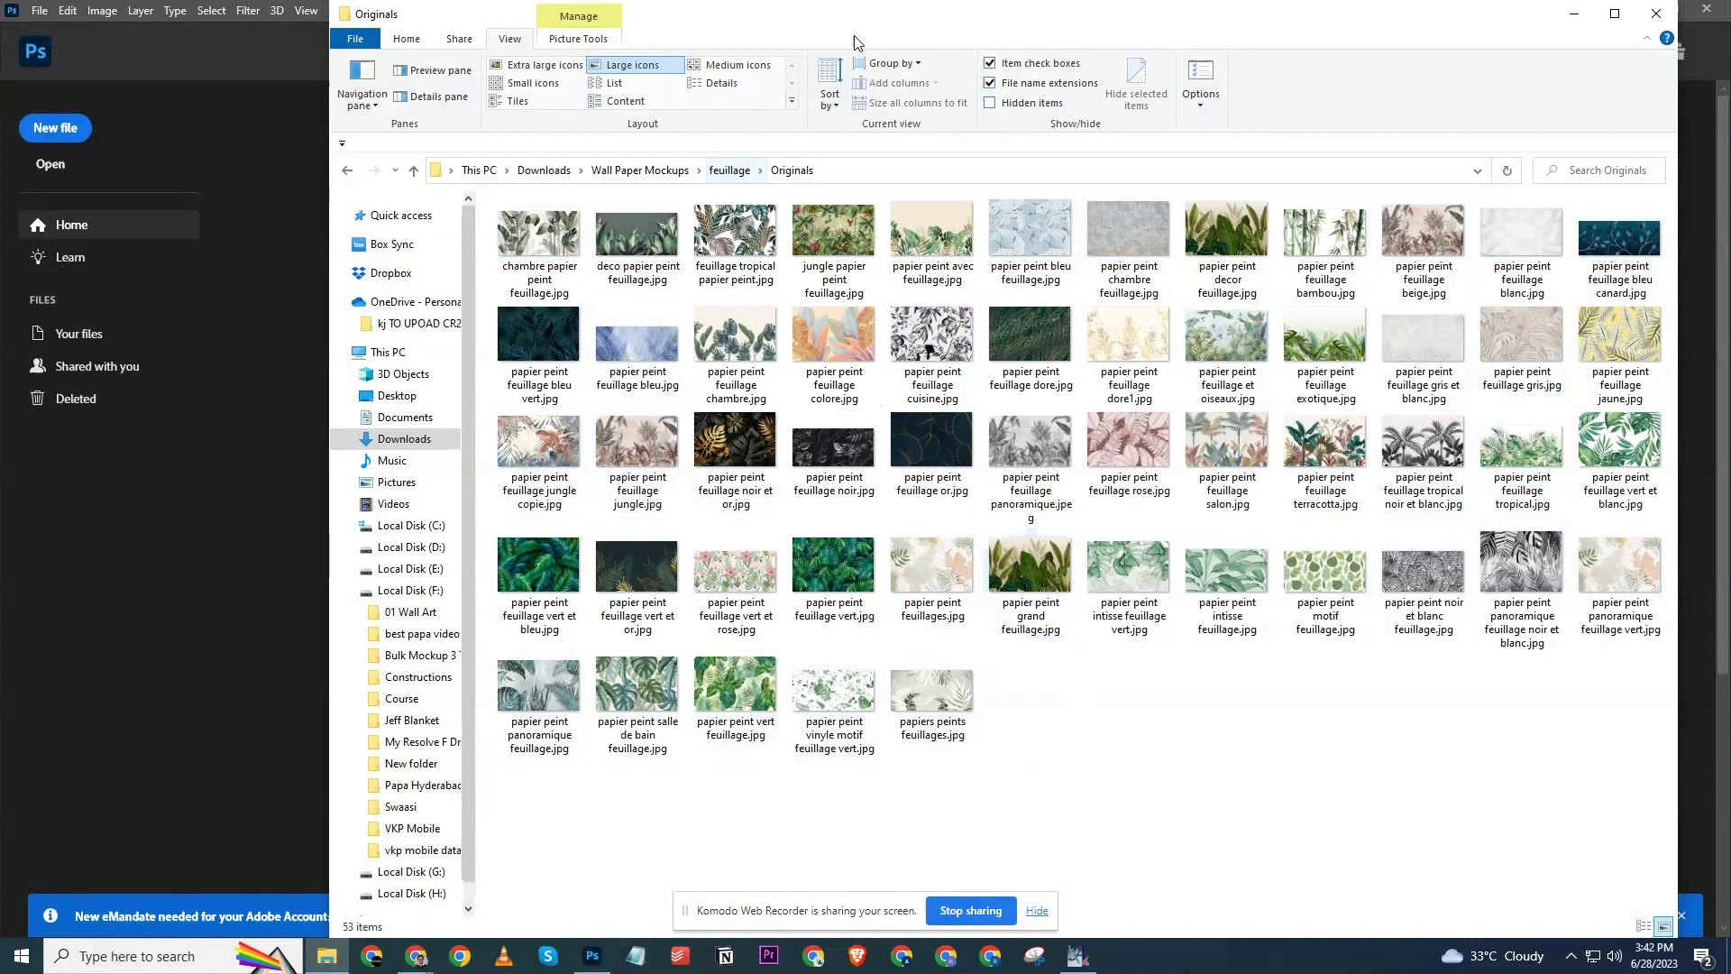
Move the loose images remaining in the feuillage folder into the To be Resized folder.
{"action": "left_click_drag", "start_coordinate": [853, 36], "coordinate": [708, 30]}
{"action": "left_click", "coordinate": [577, 169]}
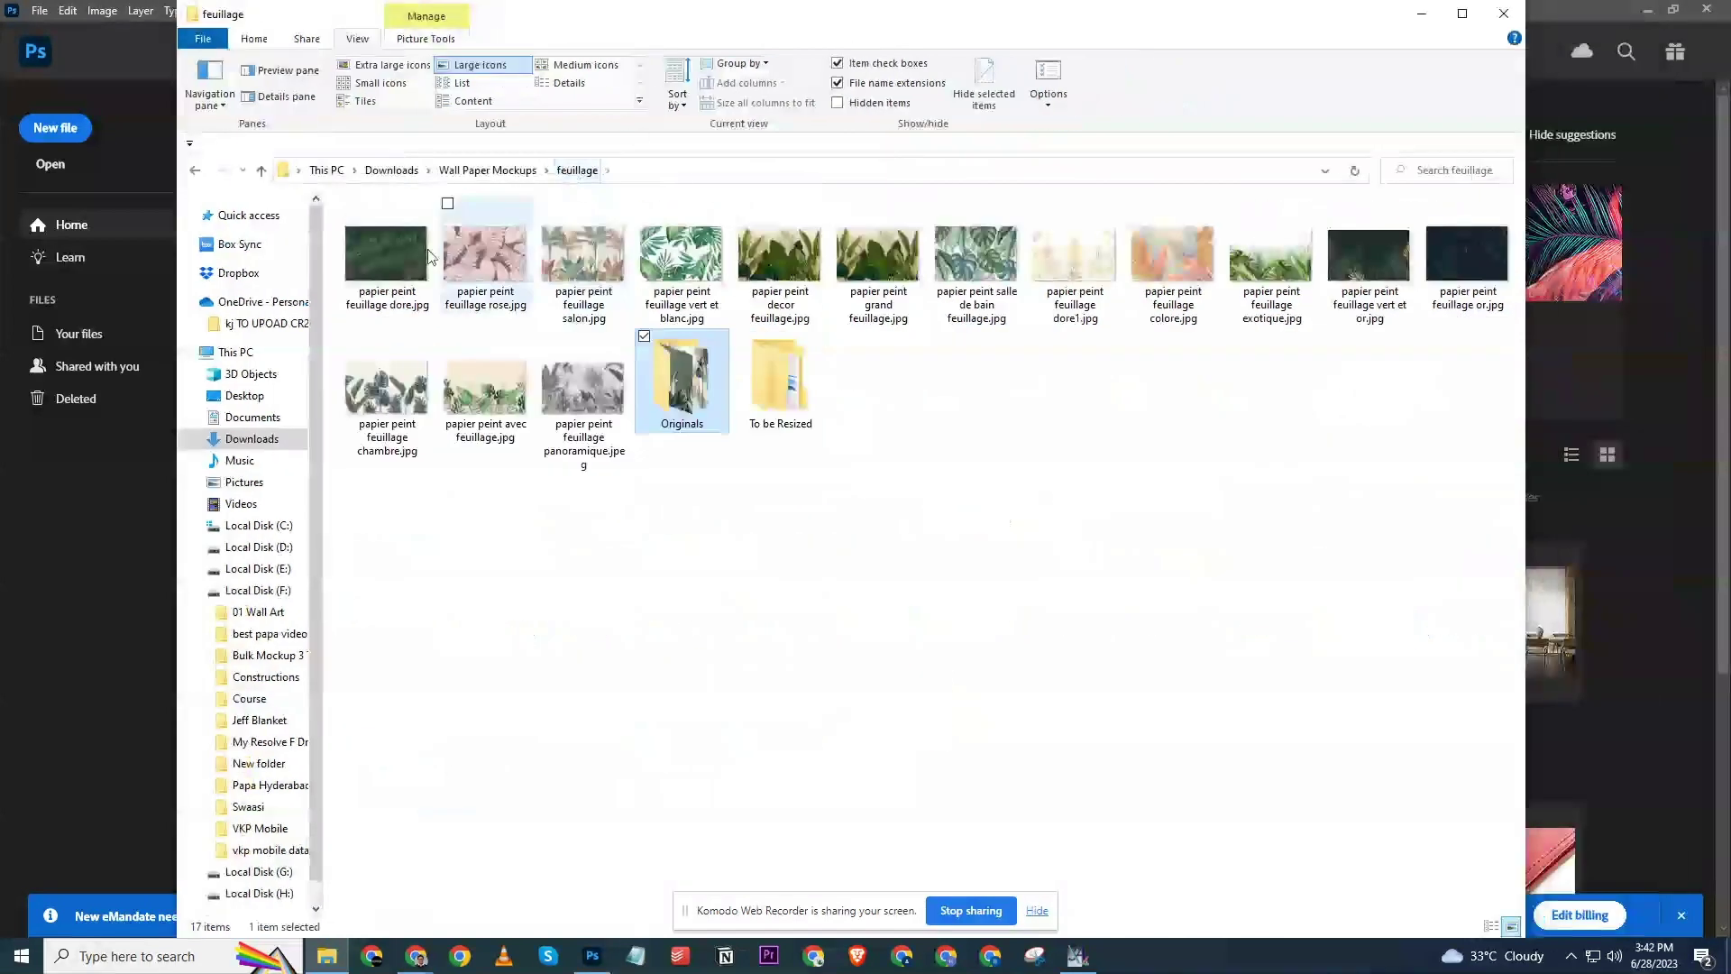
{"action": "left_click", "coordinate": [577, 380], "text": "shift"}
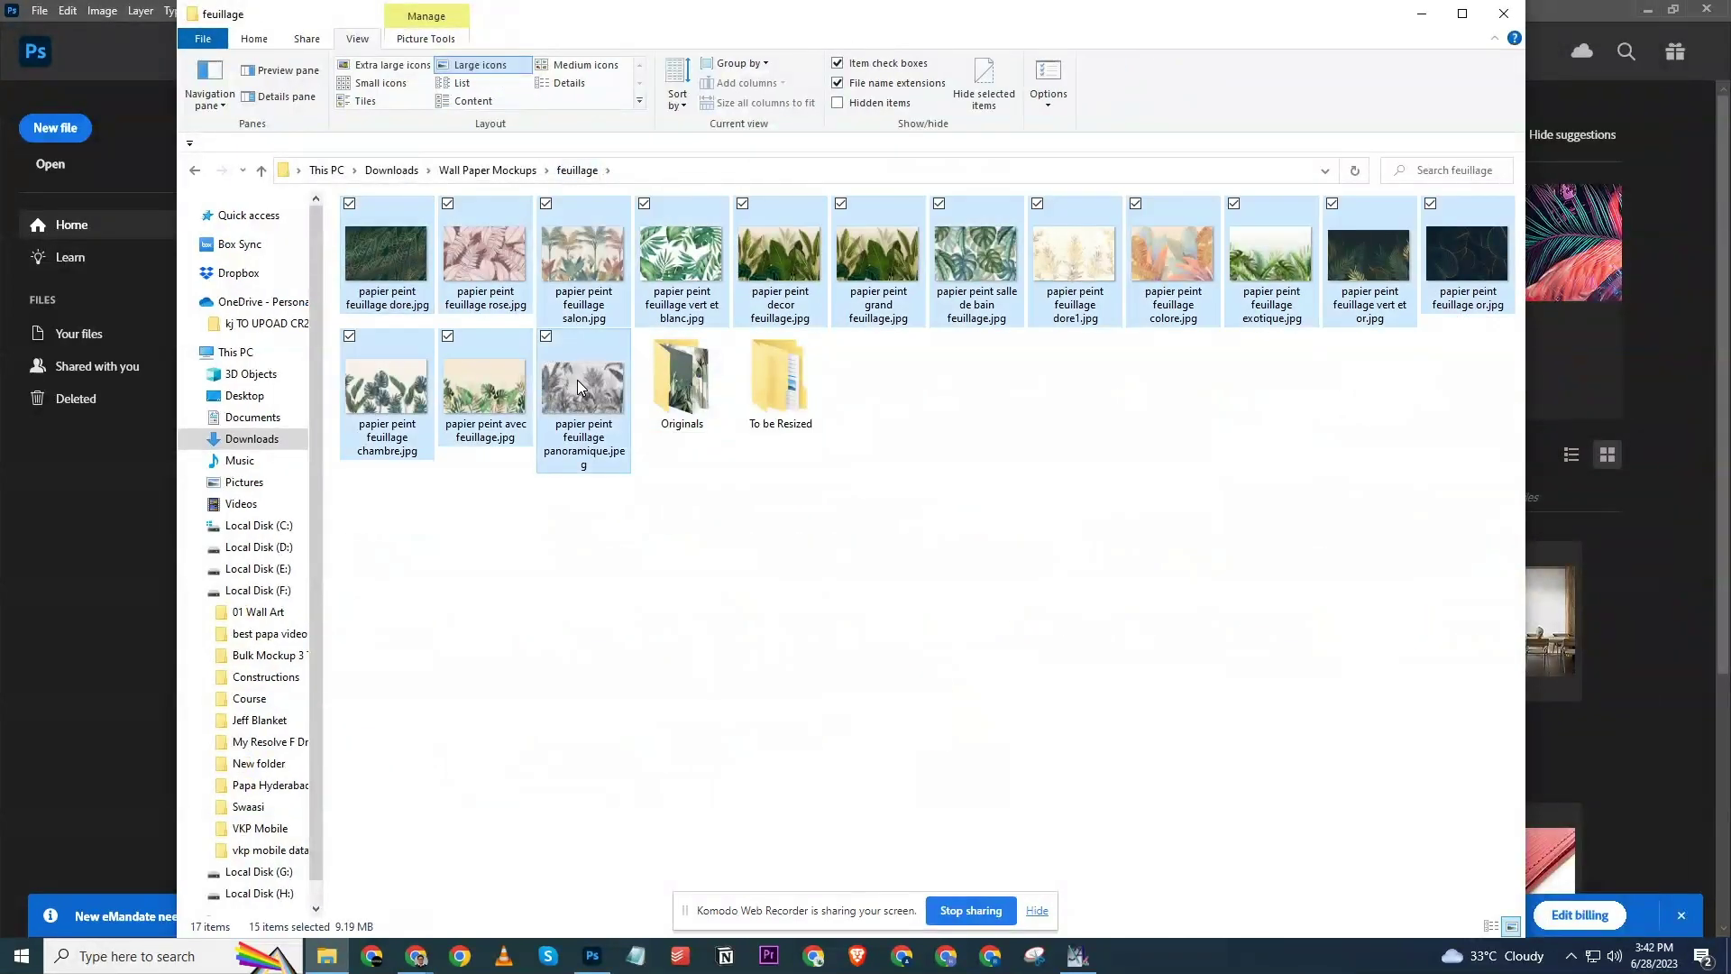
{"action": "key", "text": "ctrl+x"}
{"action": "left_click", "coordinate": [802, 397]}
{"action": "double_click", "coordinate": [802, 396]}
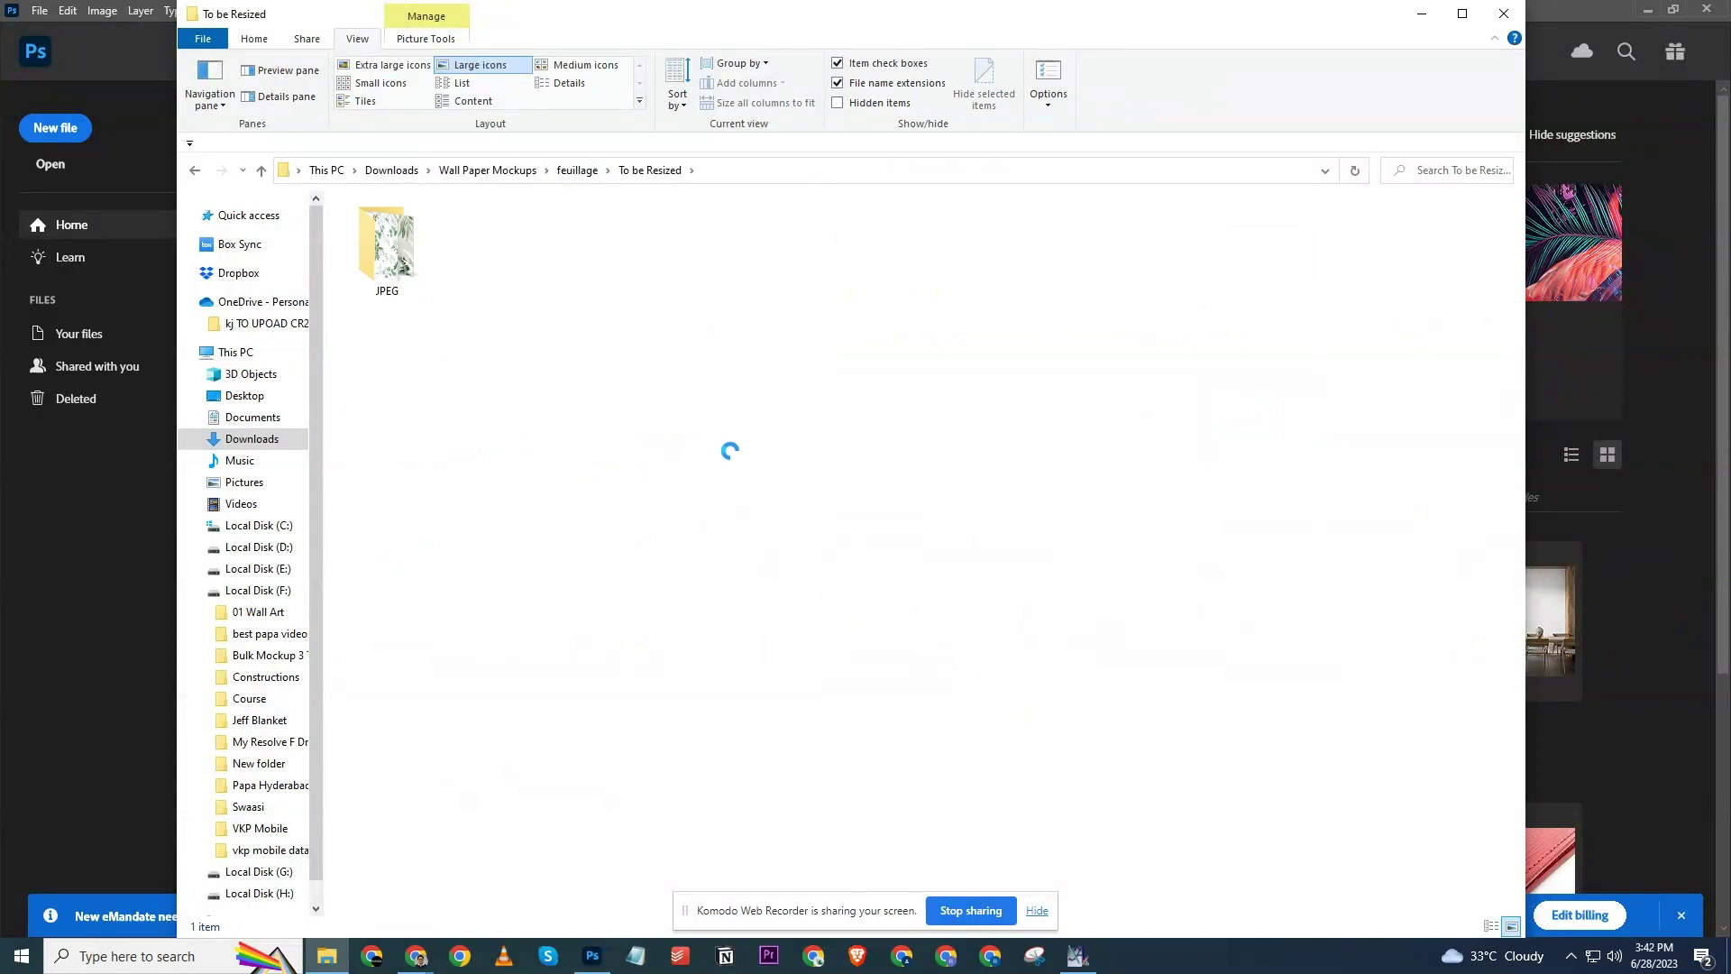
{"action": "key", "text": "ctrl+v"}
Move all the resized images from the JPEG folder up into To be Resized, and delete the emptied JPEG folder.
{"action": "double_click", "coordinate": [387, 248]}
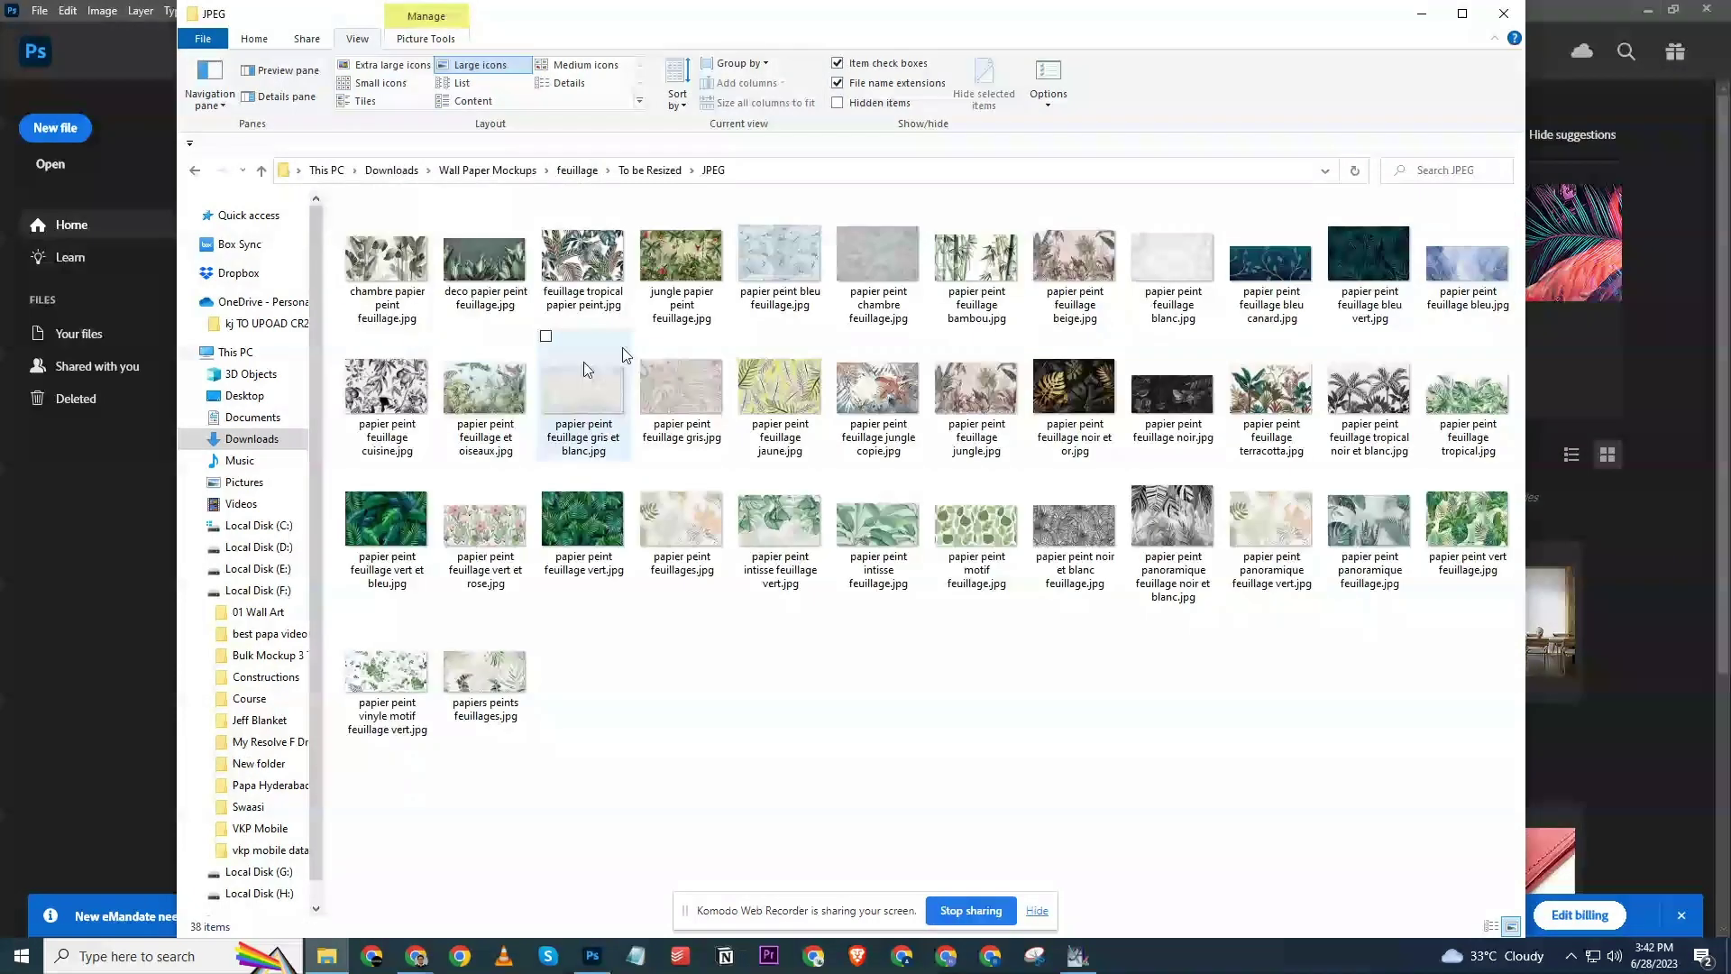
{"action": "key", "text": "ctrl+a"}
{"action": "key", "text": "ctrl+x"}
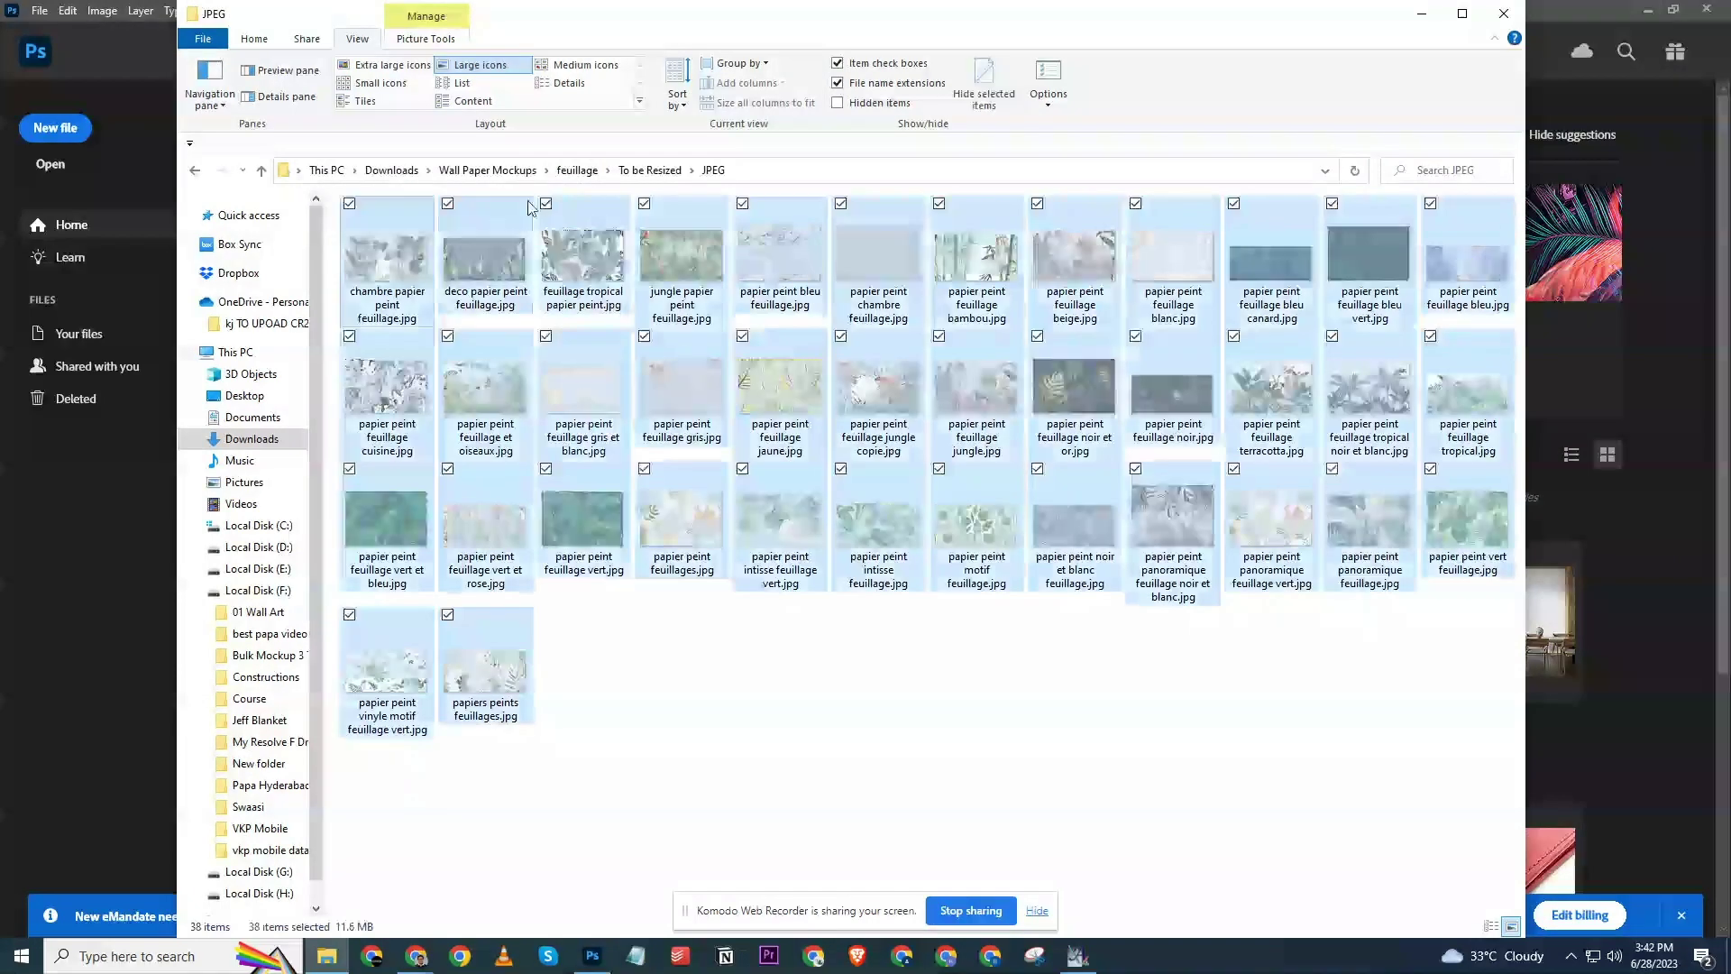
{"action": "left_click", "coordinate": [650, 171]}
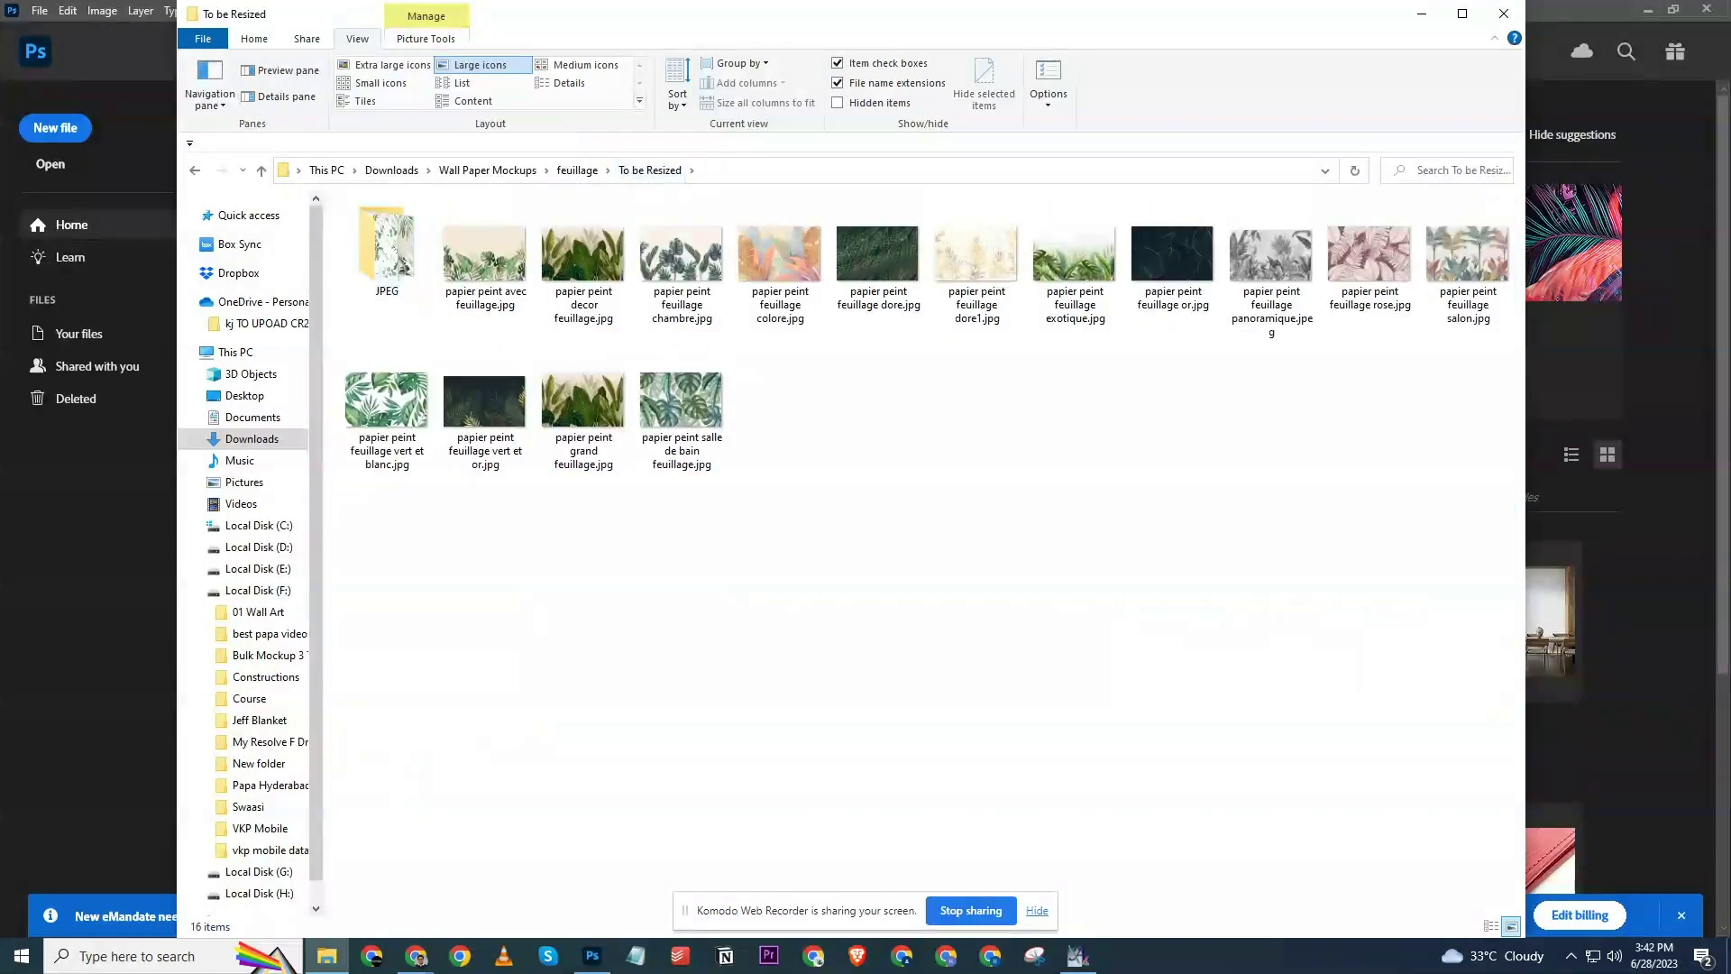
{"action": "key", "text": "ctrl+v"}
{"action": "left_click", "coordinate": [403, 285]}
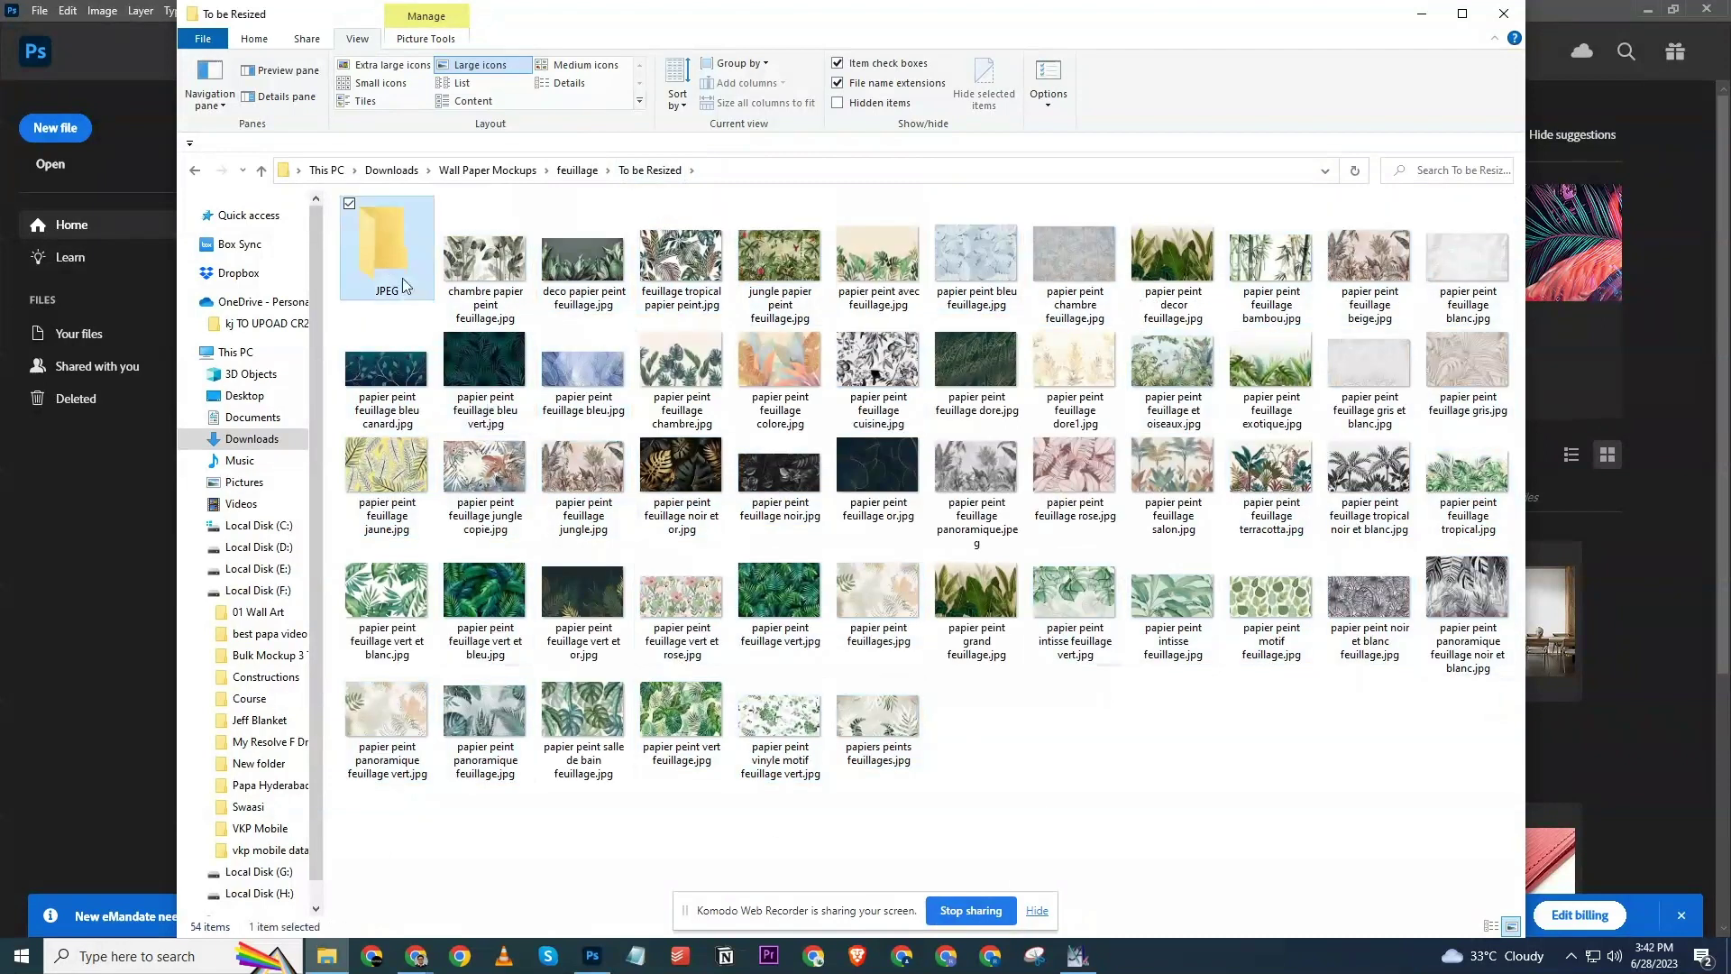
{"action": "key", "text": "Delete"}
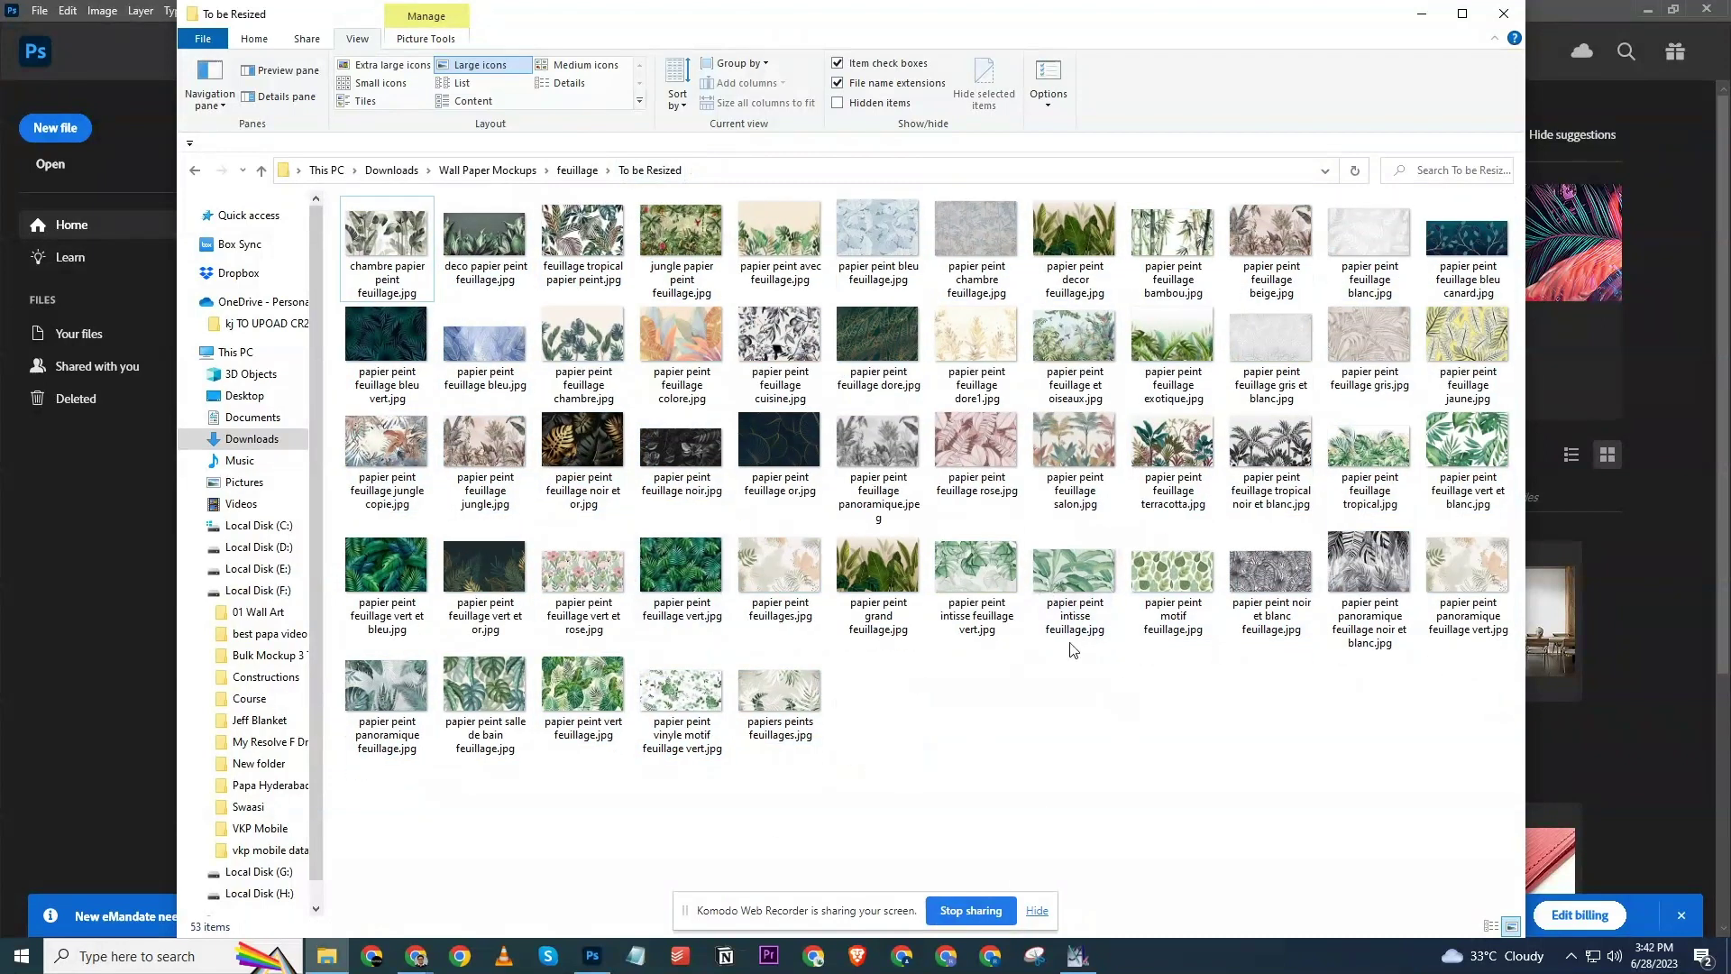
Go up to the Wall Paper Mockups folder, switch to Photoshop, and open the Bulk Mockup plugin.
{"action": "left_click", "coordinate": [577, 171]}
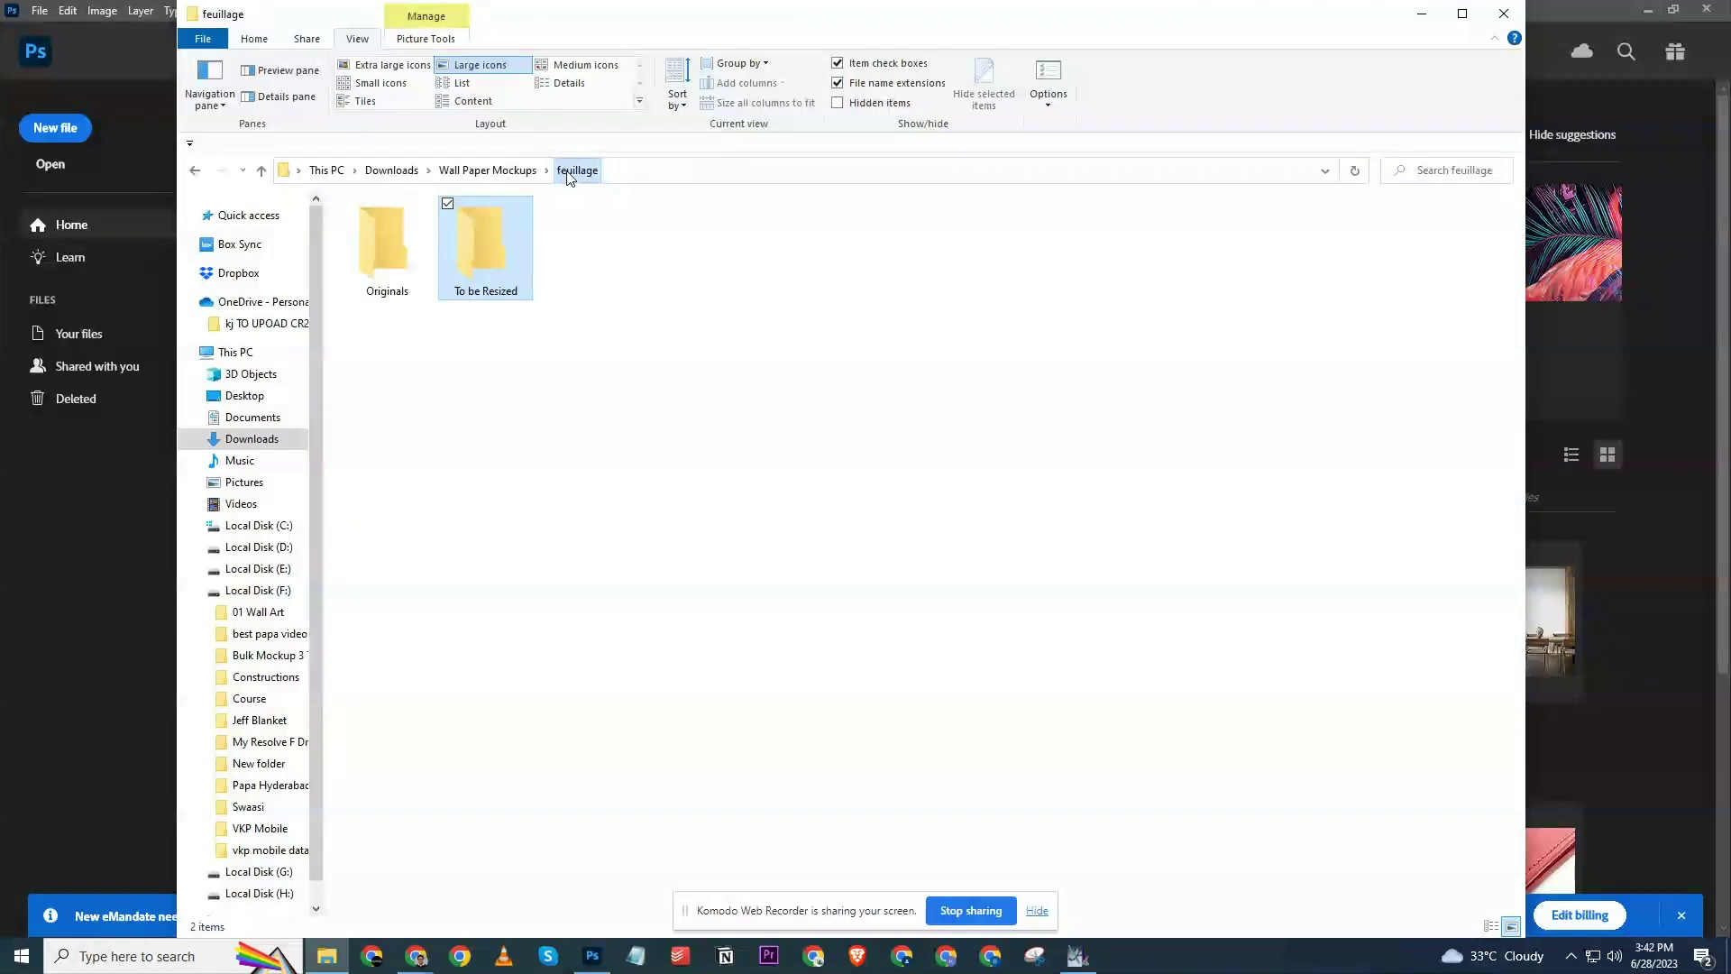
{"action": "left_click", "coordinate": [502, 171]}
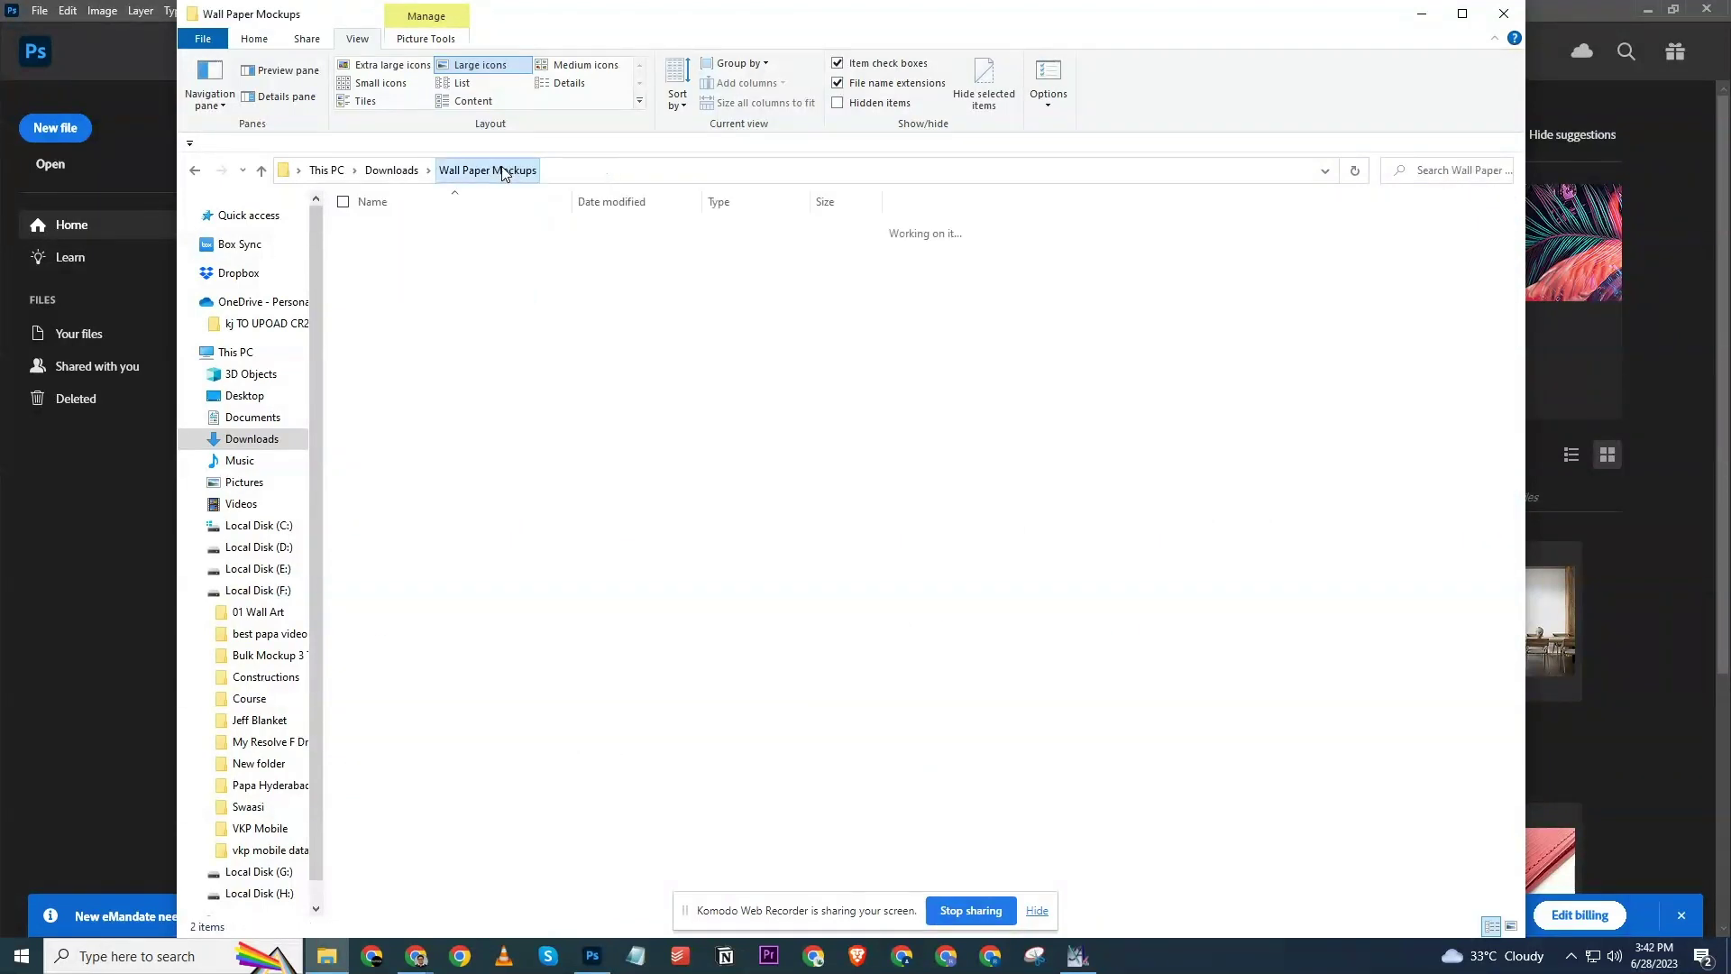
{"action": "left_click", "coordinate": [117, 481]}
{"action": "left_click", "coordinate": [346, 10]}
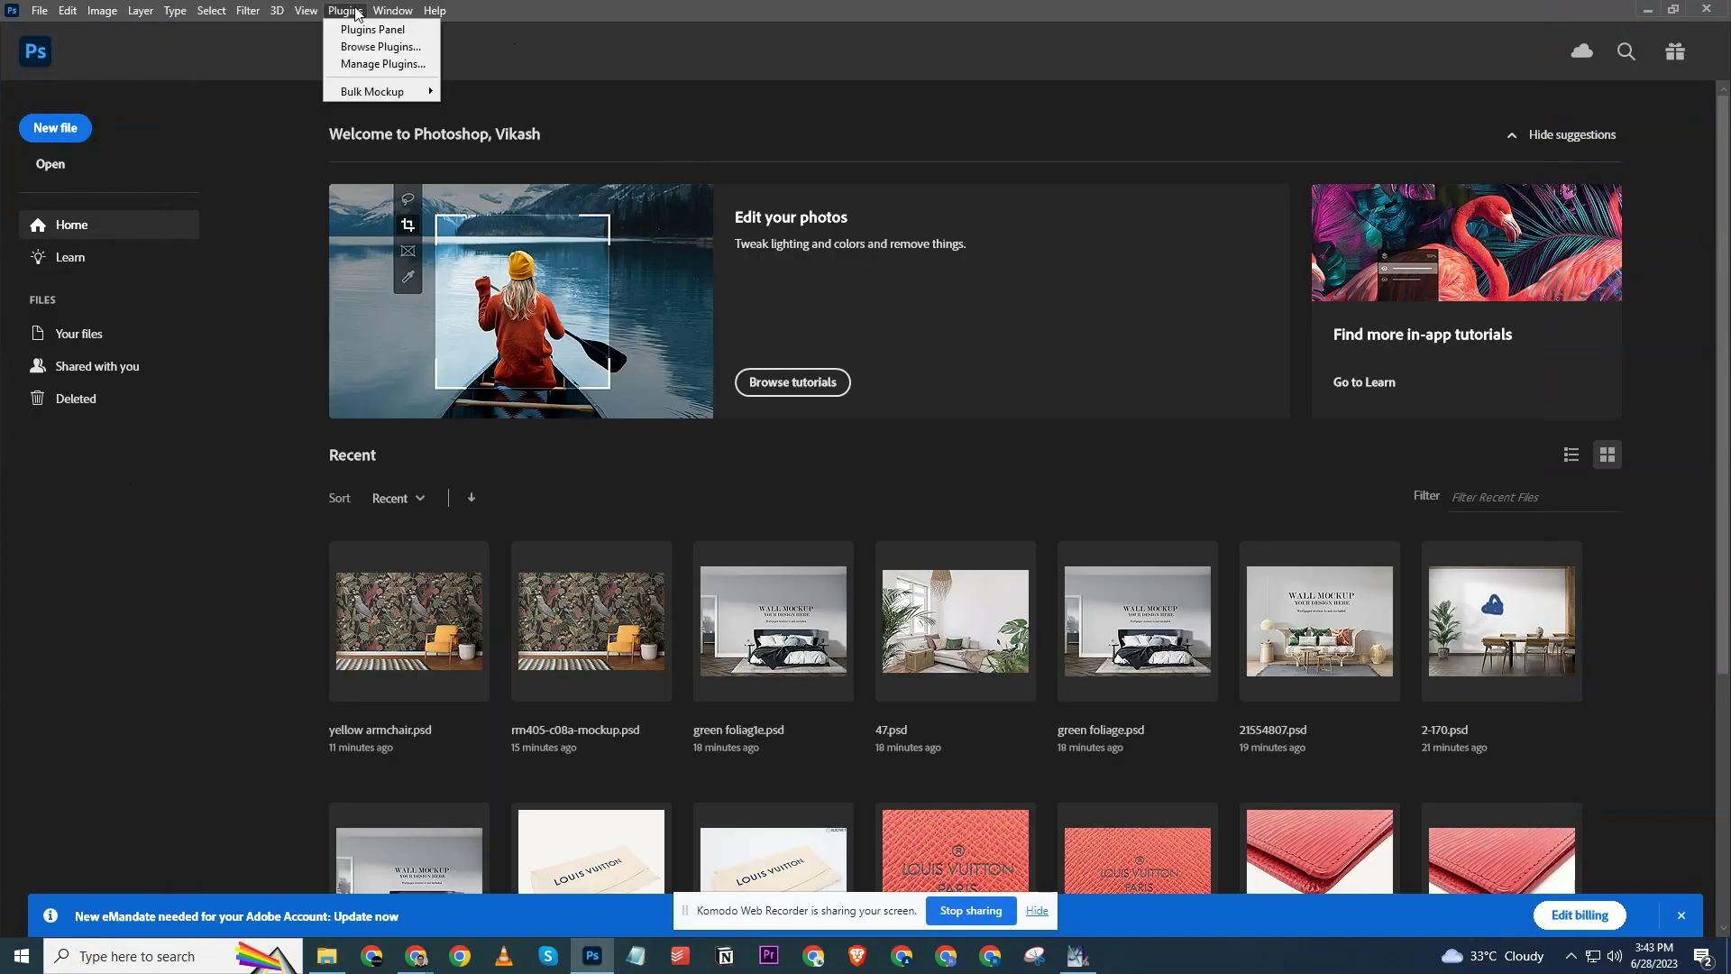
{"action": "mouse_move", "coordinate": [345, 10]}
{"action": "mouse_move", "coordinate": [364, 99]}
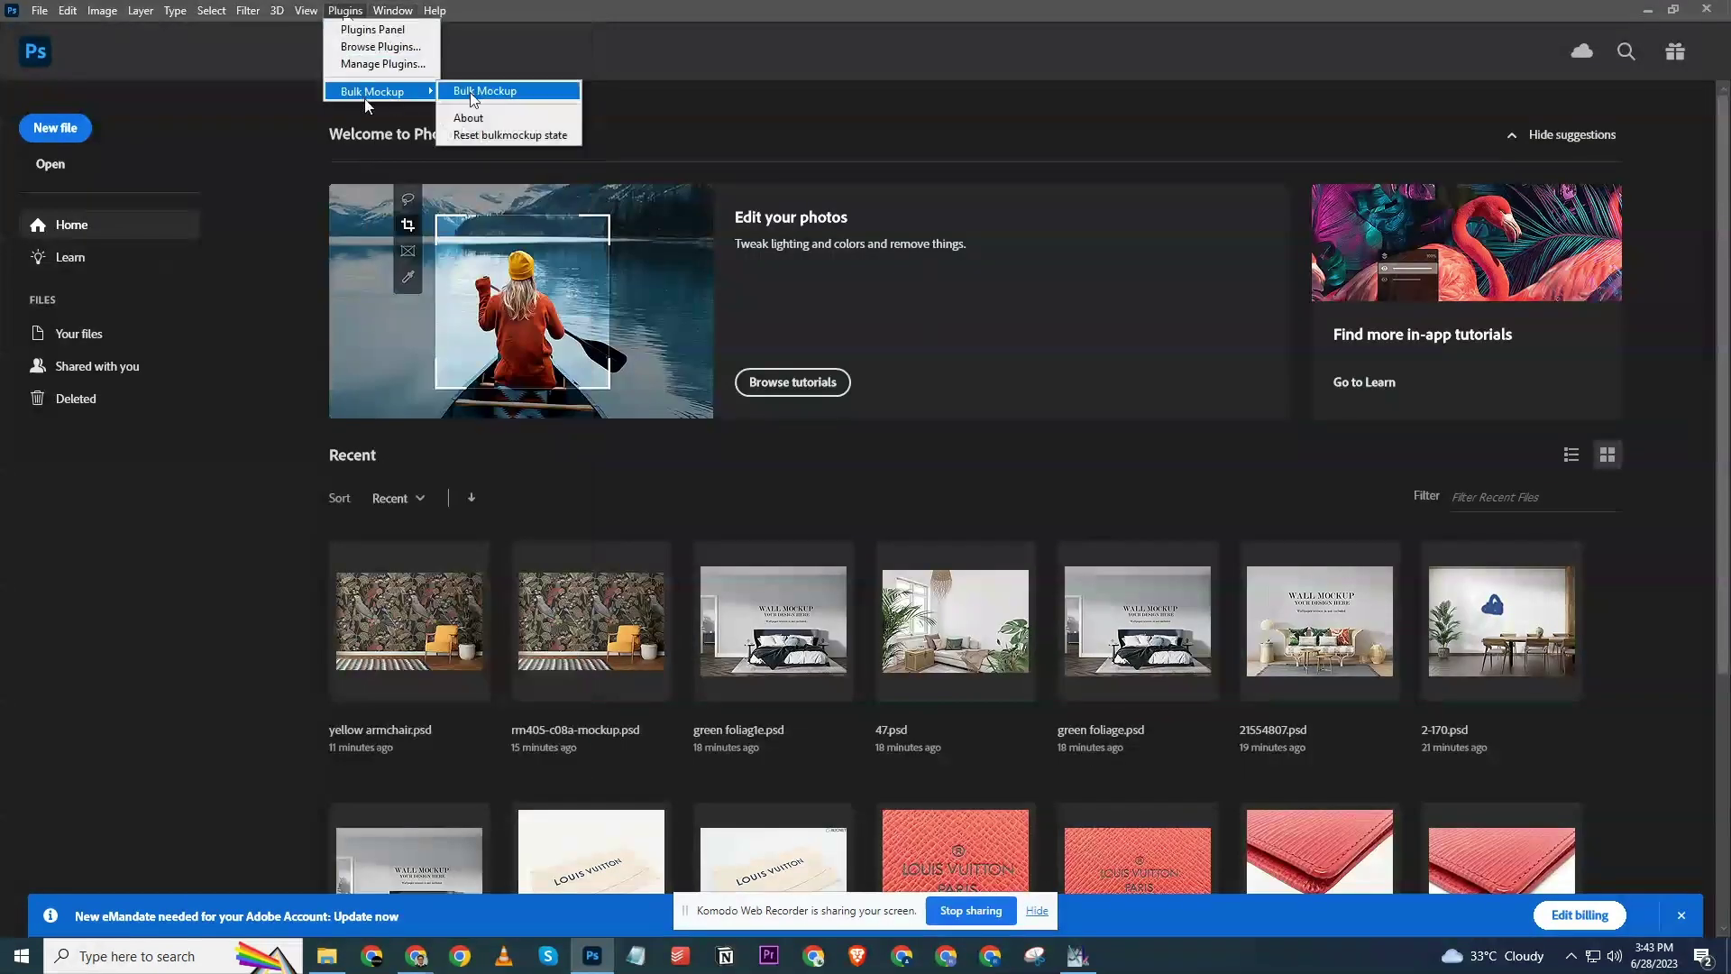
{"action": "left_click", "coordinate": [480, 90]}
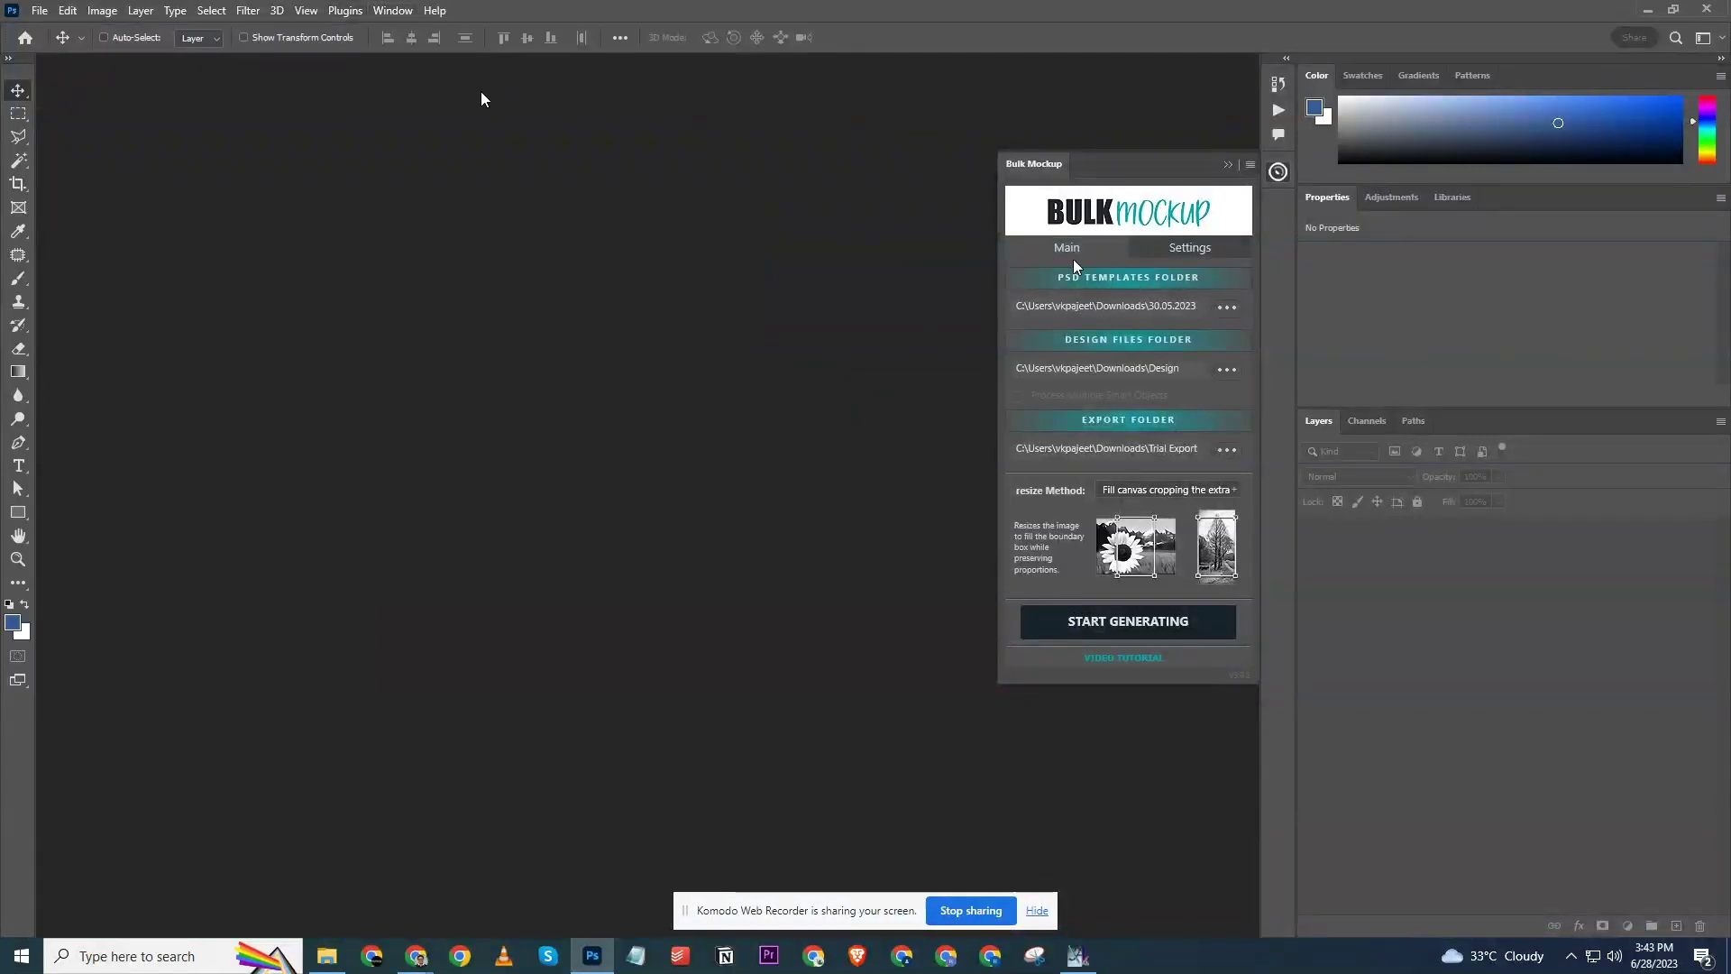
Set the PSD templates folder to Mockup Feuillage inside Wall Paper Mockups.
{"action": "left_click", "coordinate": [1226, 310]}
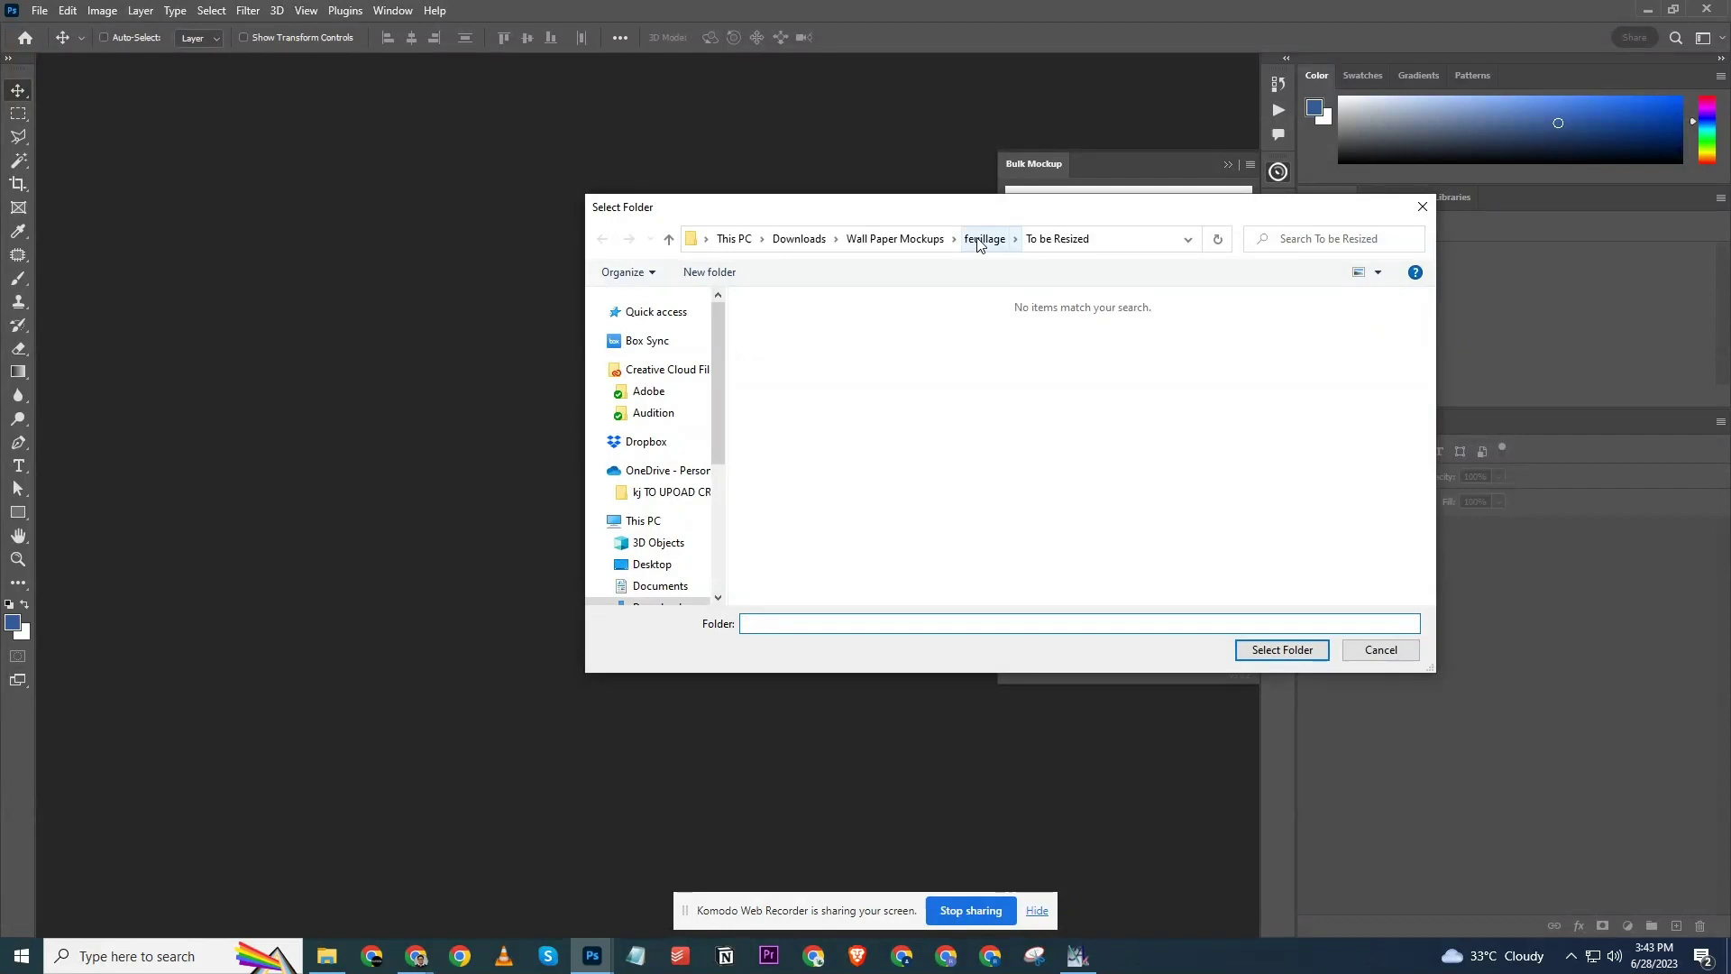
{"action": "left_click", "coordinate": [983, 240]}
{"action": "left_click", "coordinate": [916, 242]}
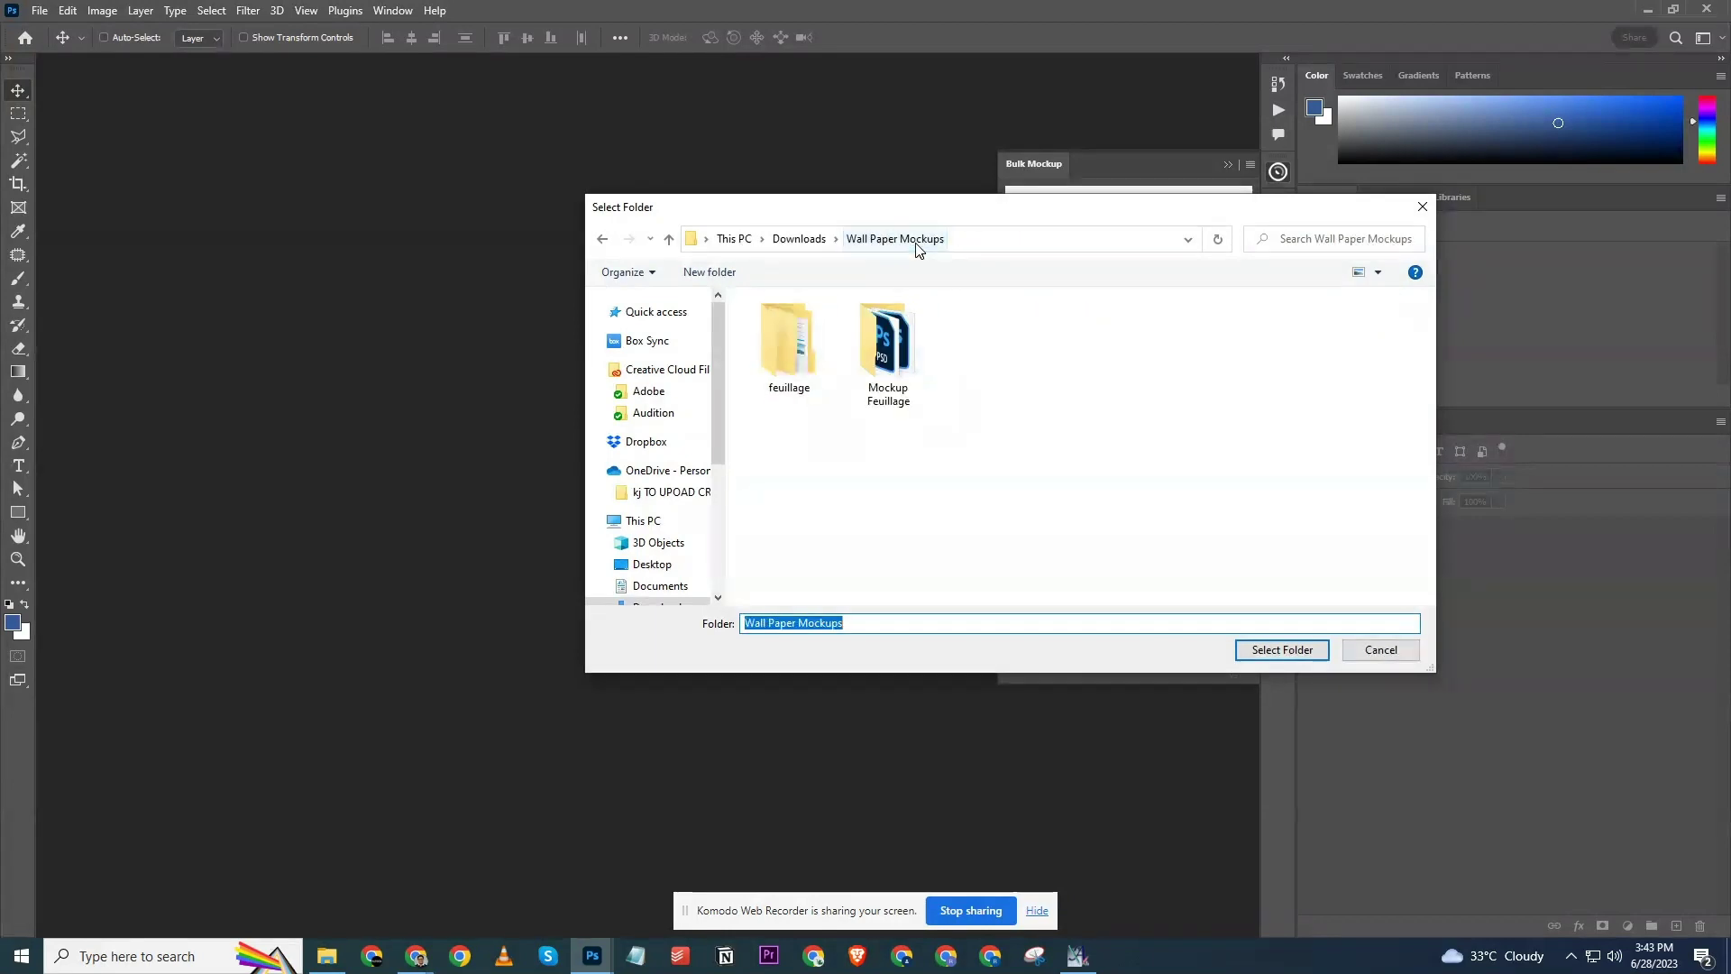
{"action": "left_click", "coordinate": [879, 350]}
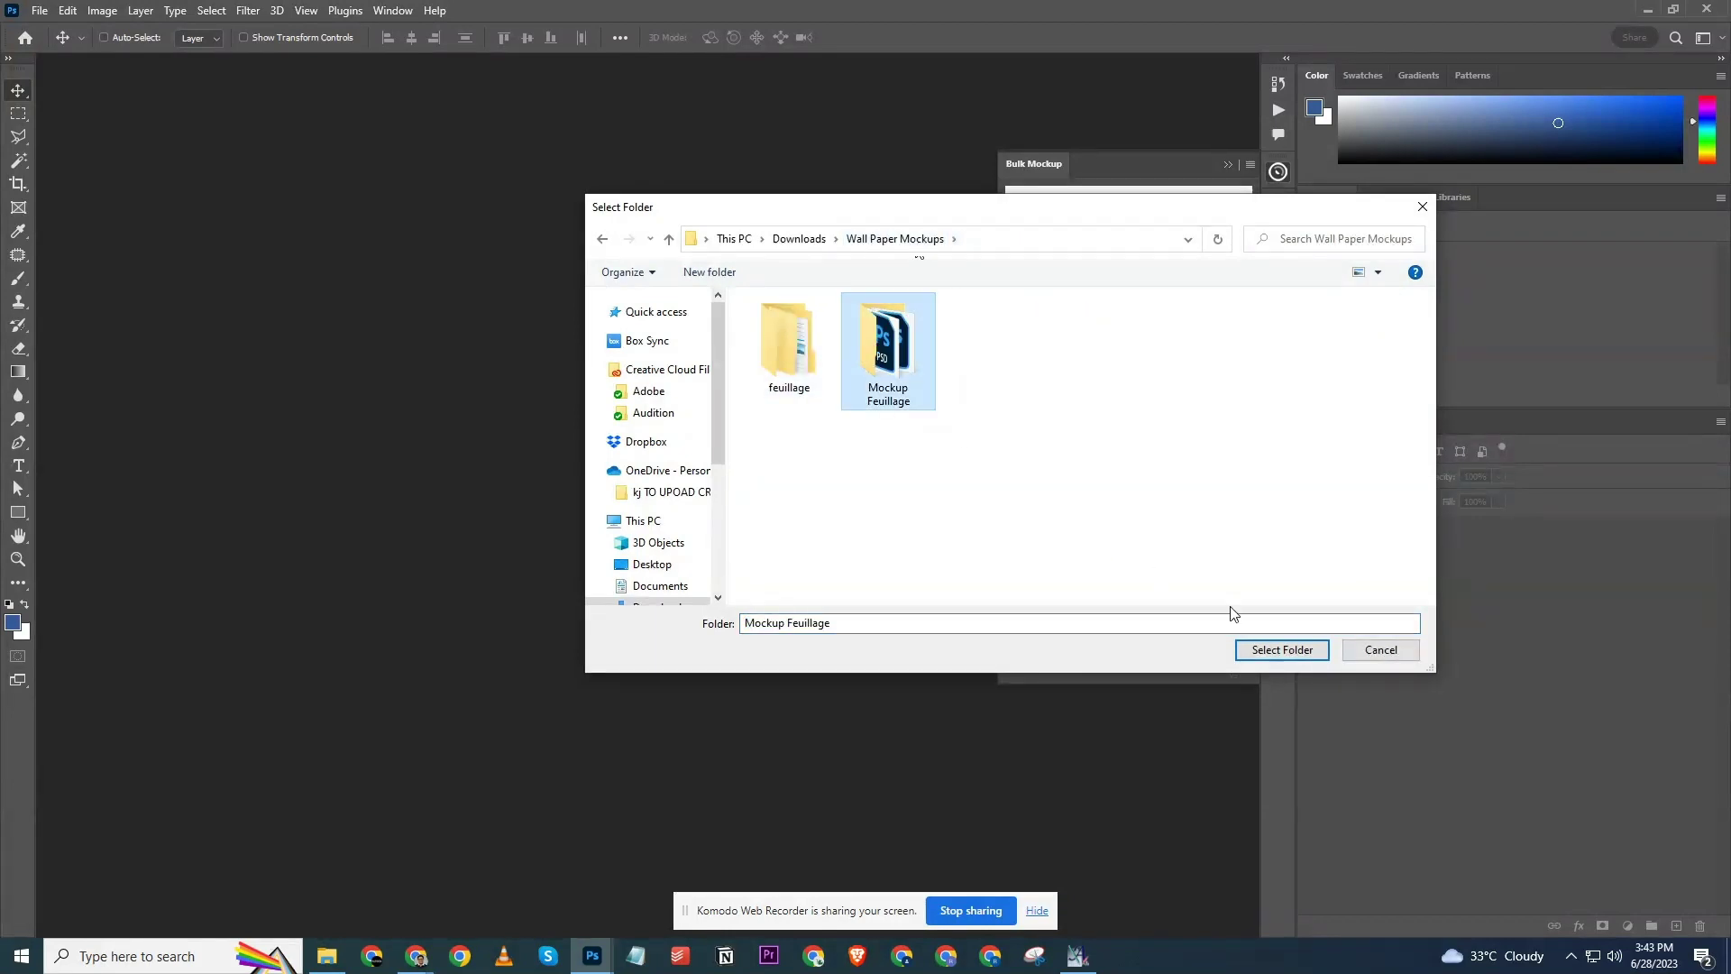
{"action": "left_click", "coordinate": [1262, 647]}
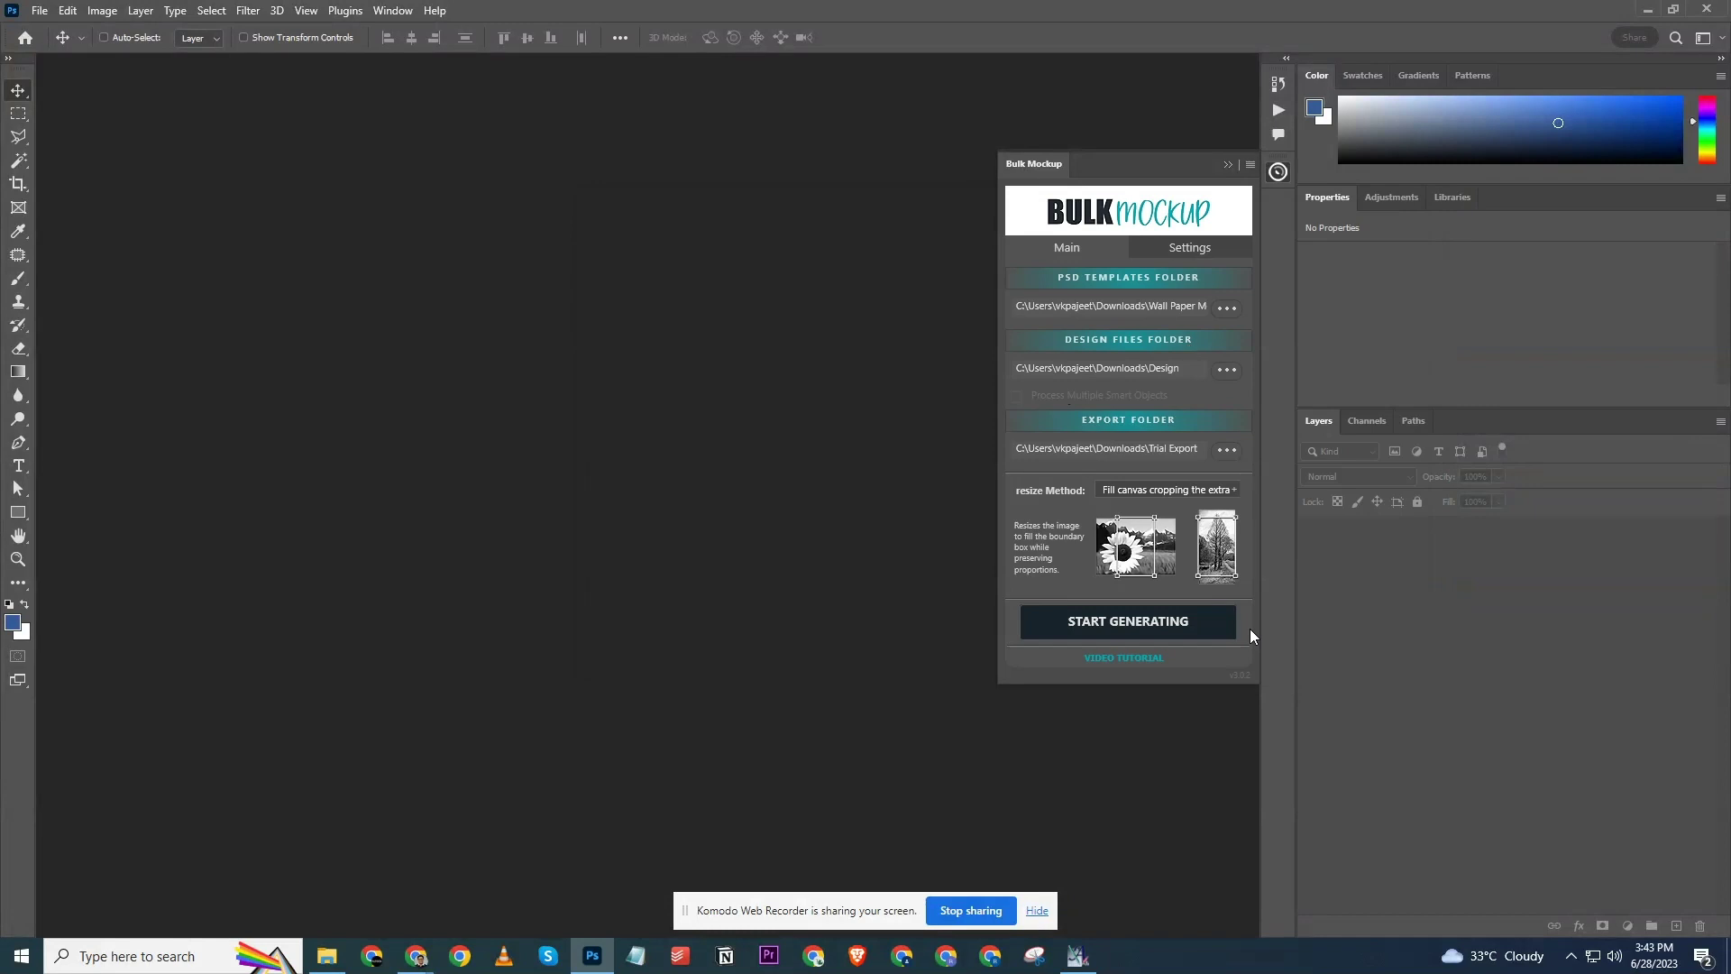
Set the design files folder to To be Resized inside the feuillage folder.
{"action": "left_click", "coordinate": [1225, 370]}
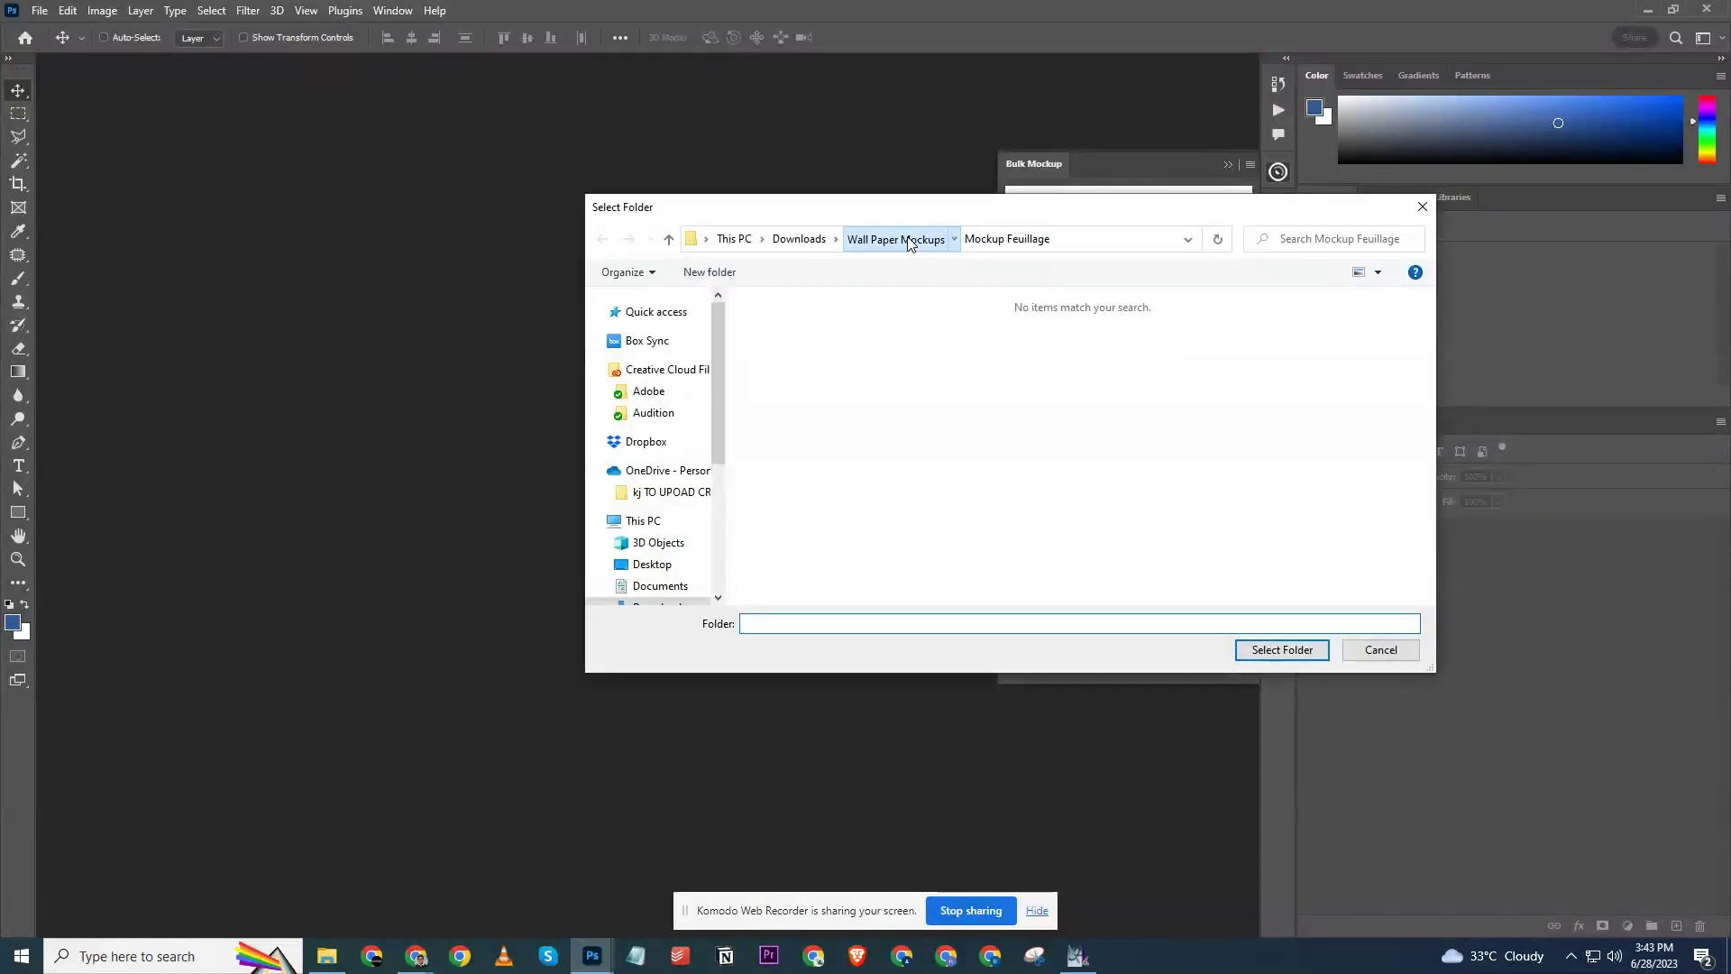
{"action": "left_click", "coordinate": [908, 244]}
{"action": "double_click", "coordinate": [810, 353]}
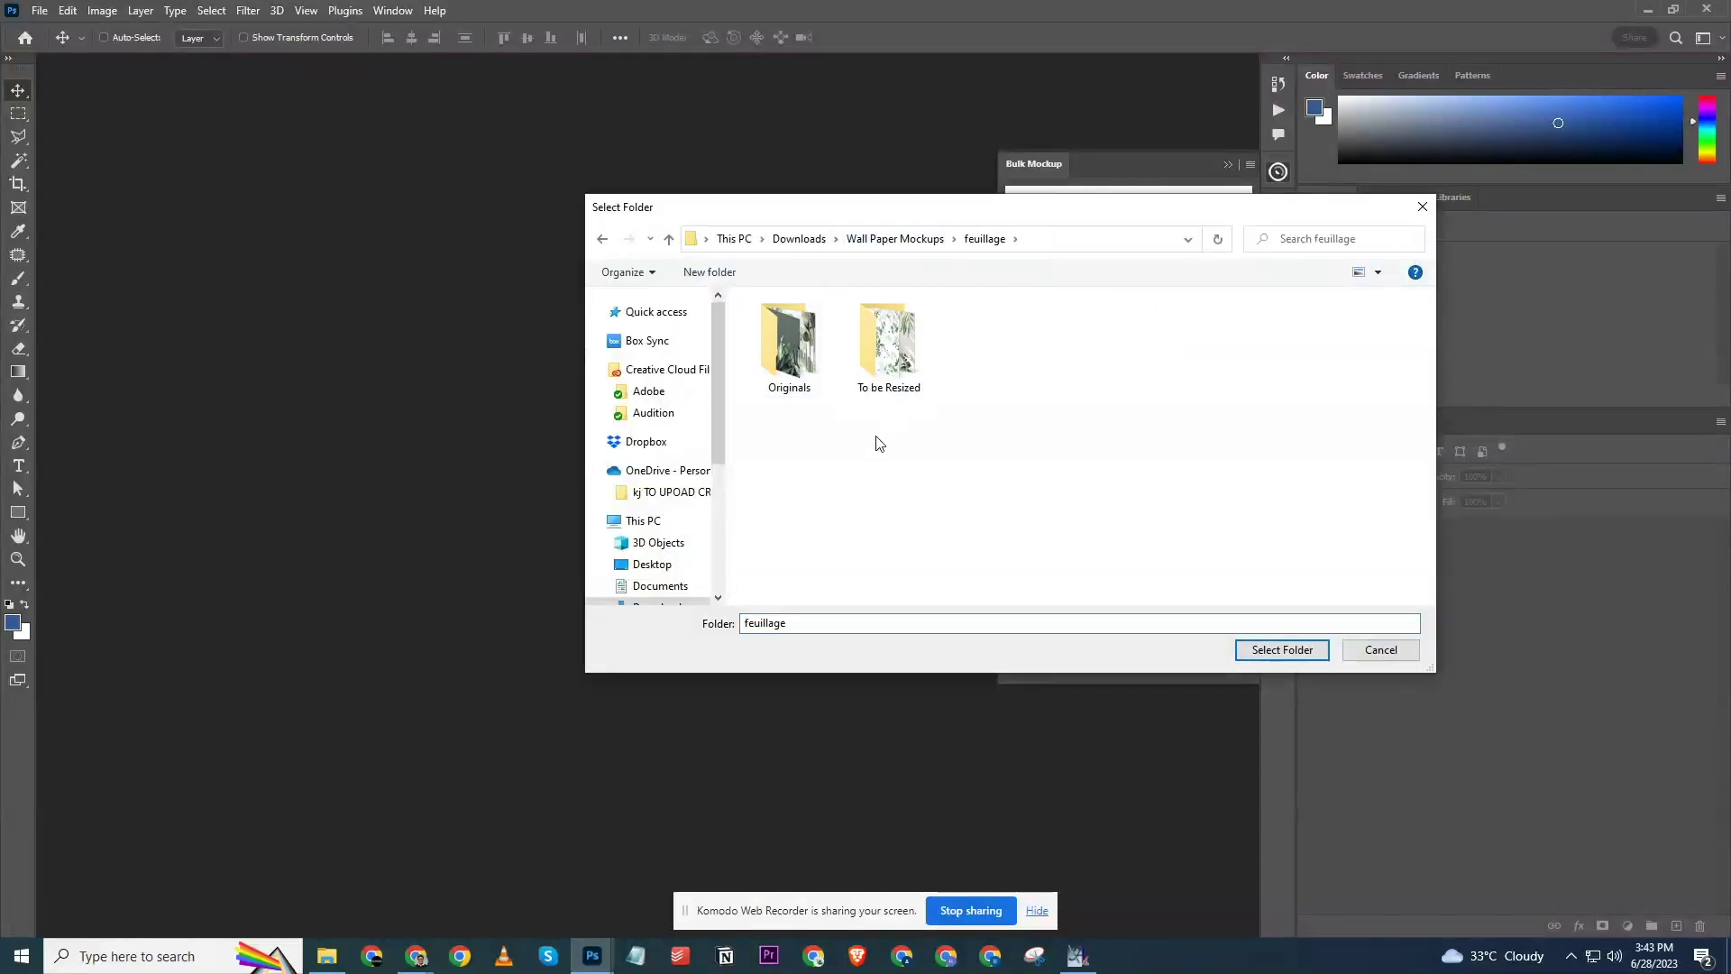
{"action": "left_click", "coordinate": [834, 377]}
{"action": "left_click", "coordinate": [882, 367]}
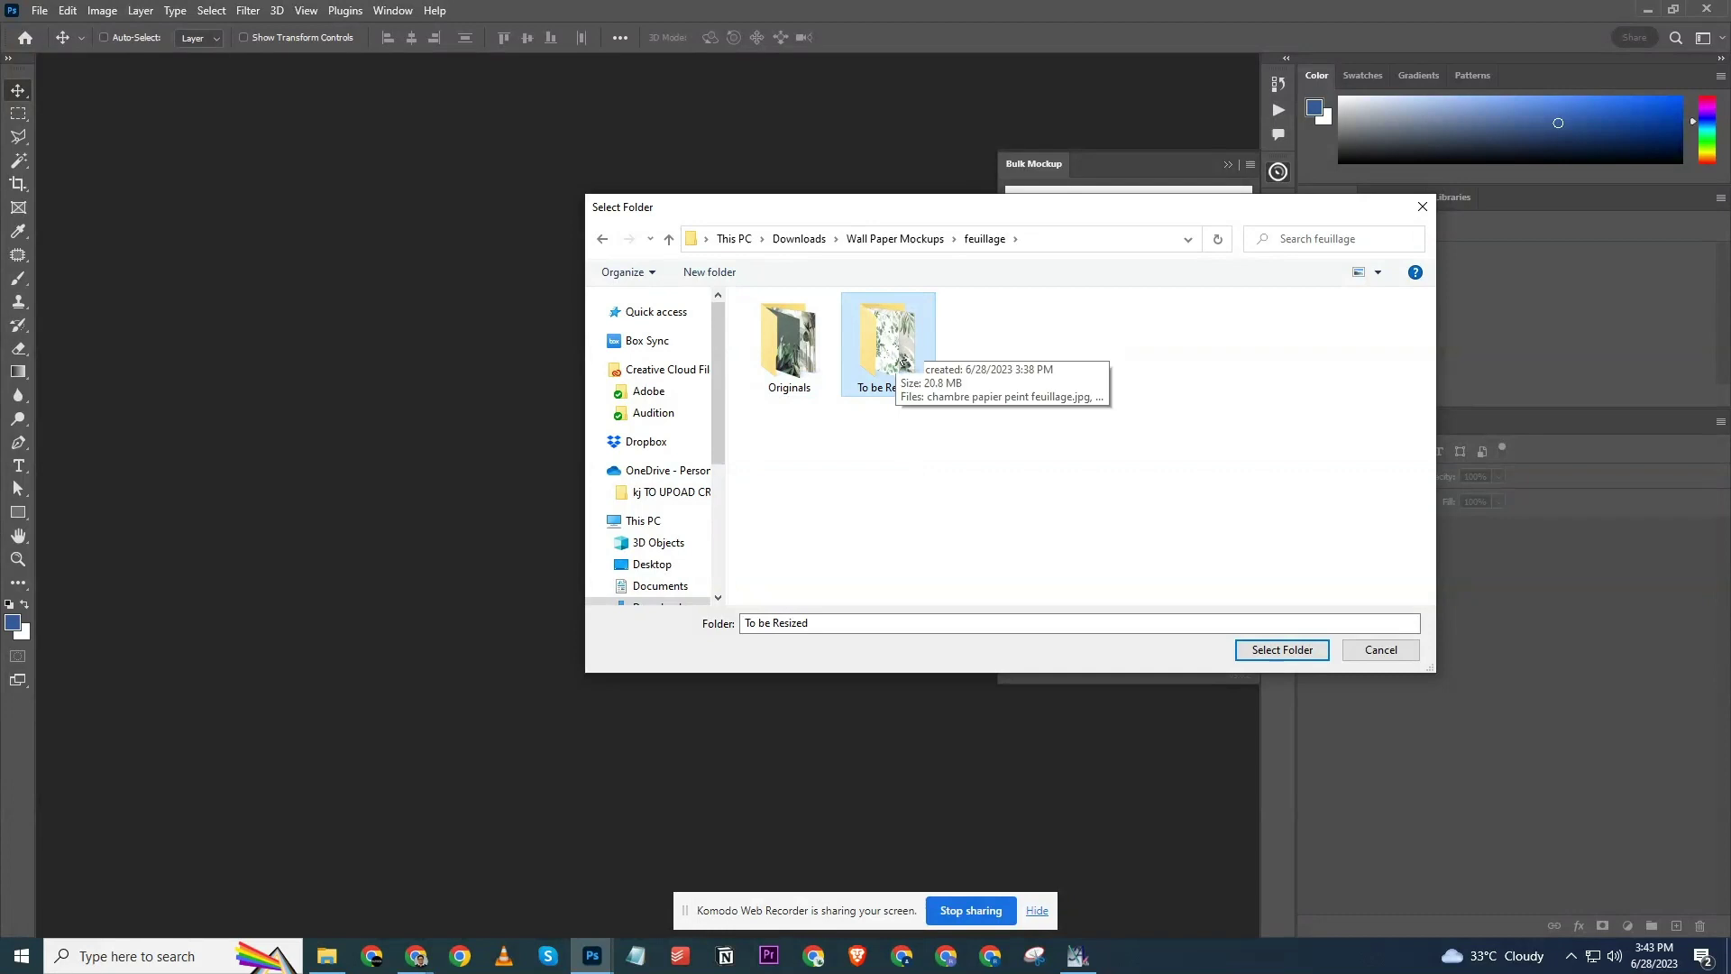
{"action": "left_click", "coordinate": [1281, 649]}
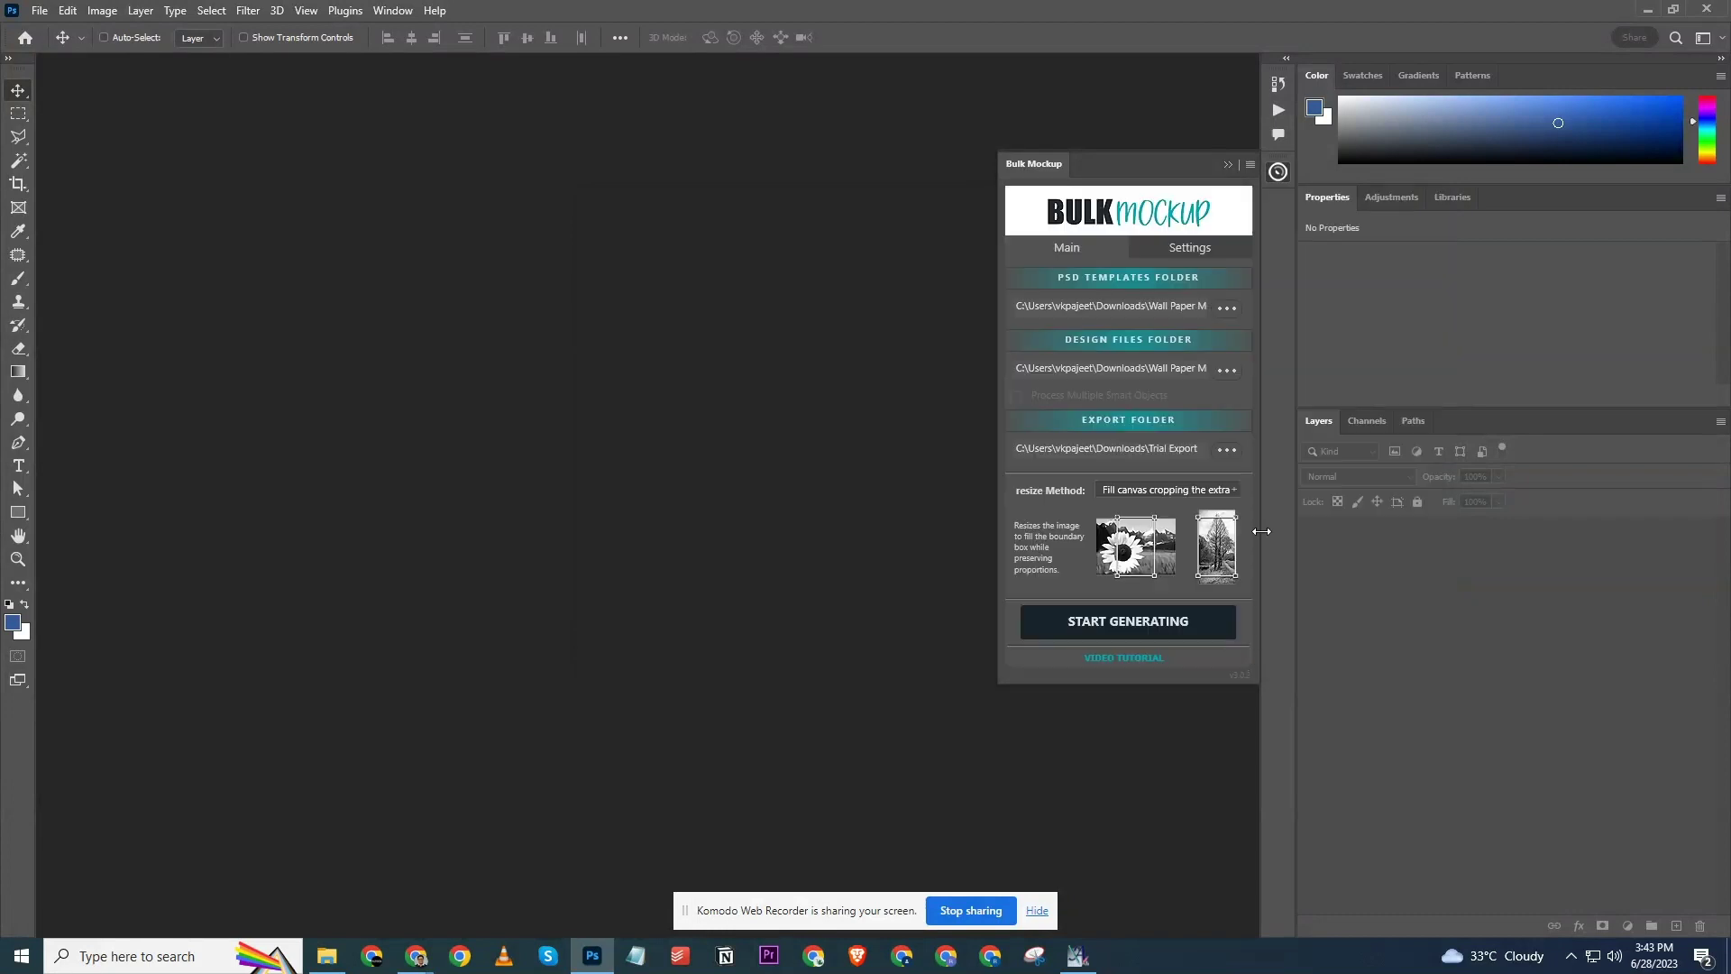
Create a folder named Exported Wallpaper inside Wall Paper Mockups and set it as the export folder.
{"action": "left_click", "coordinate": [1226, 449]}
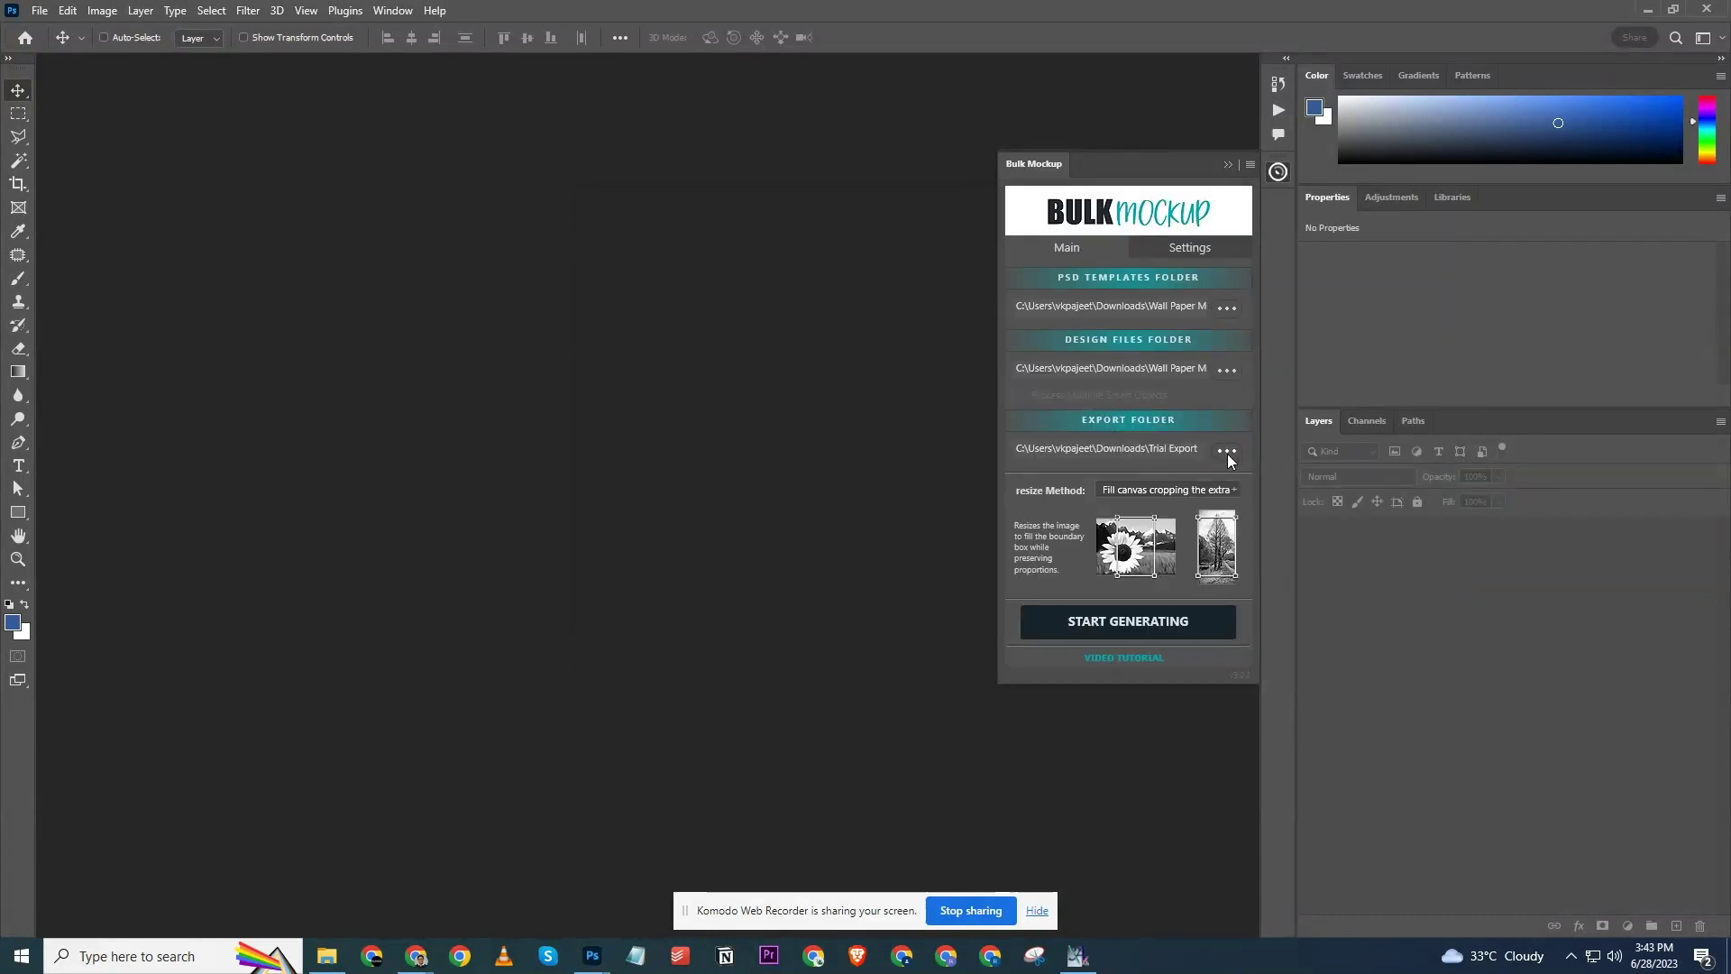
{"action": "left_click", "coordinate": [969, 239]}
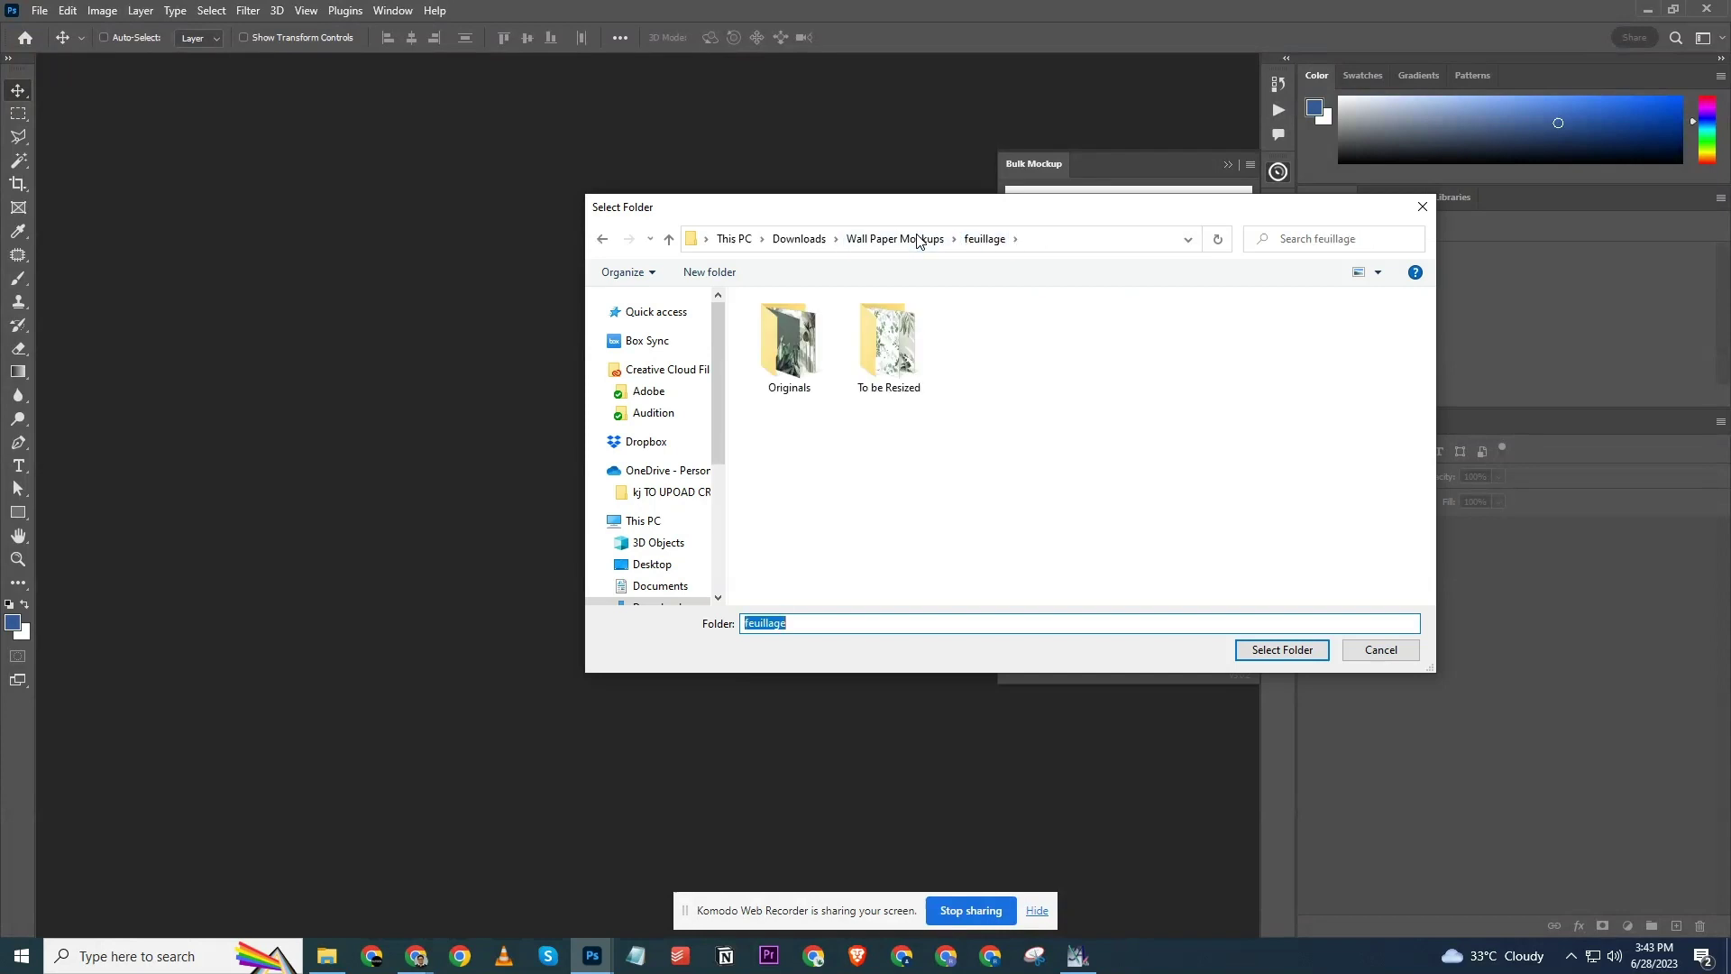
{"action": "left_click", "coordinate": [916, 239]}
{"action": "left_click", "coordinate": [709, 272]}
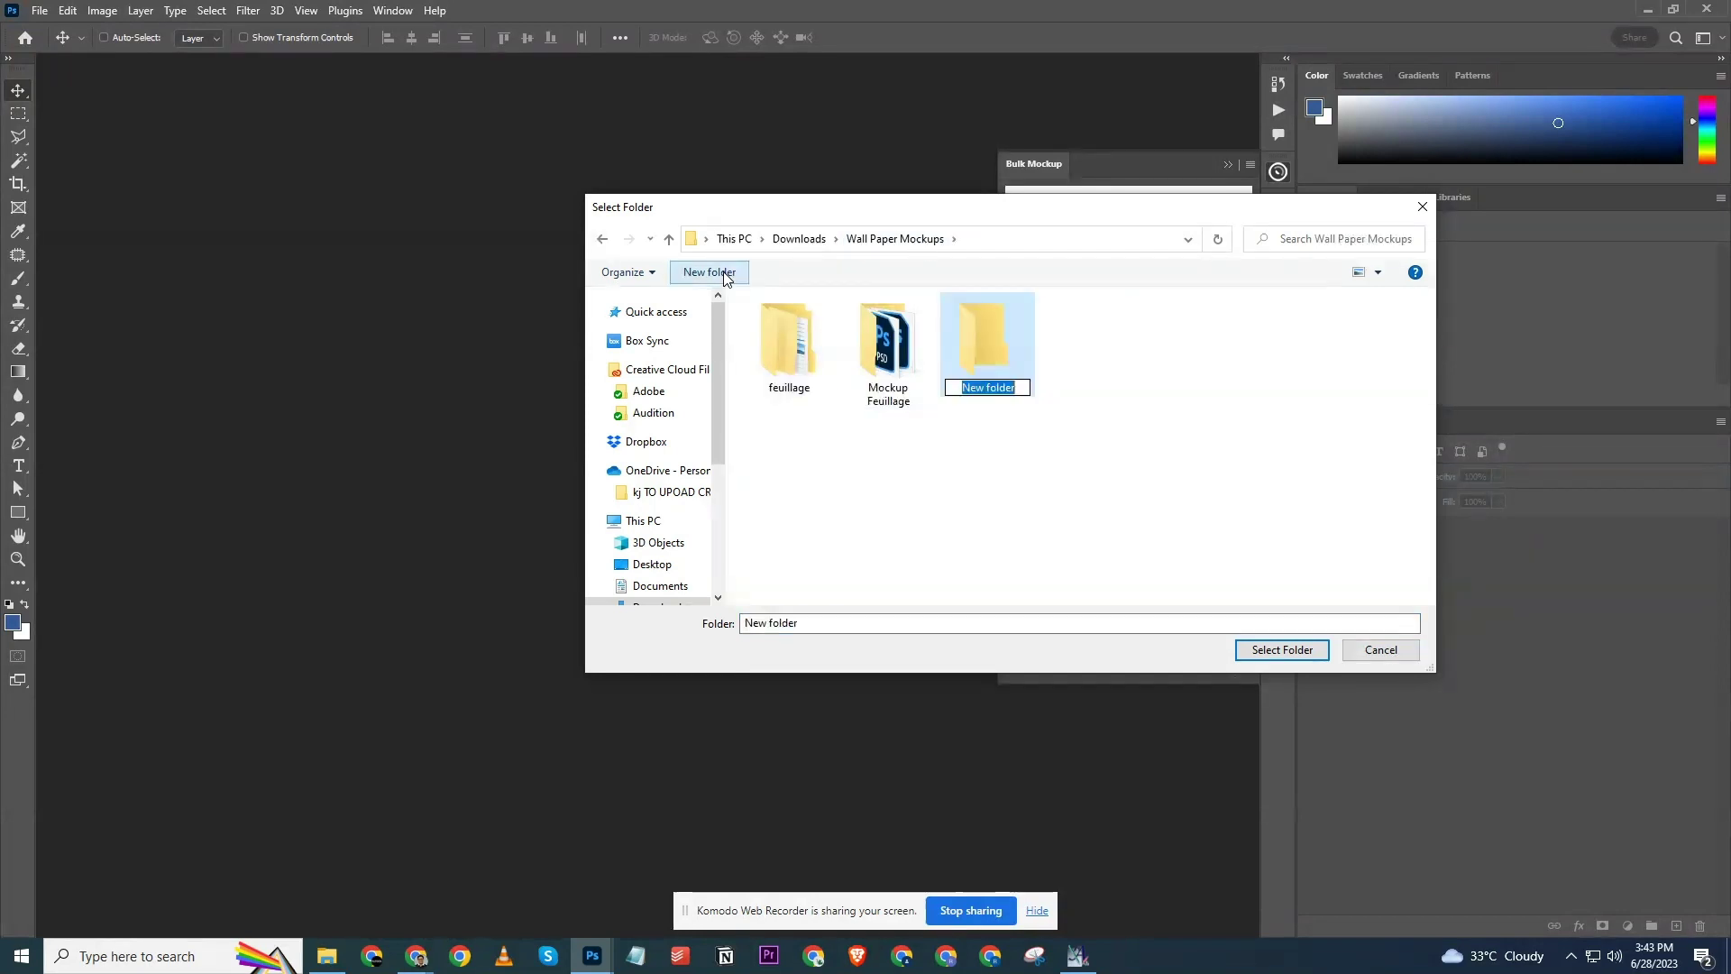
{"action": "type", "text": "Exported Wallp"}
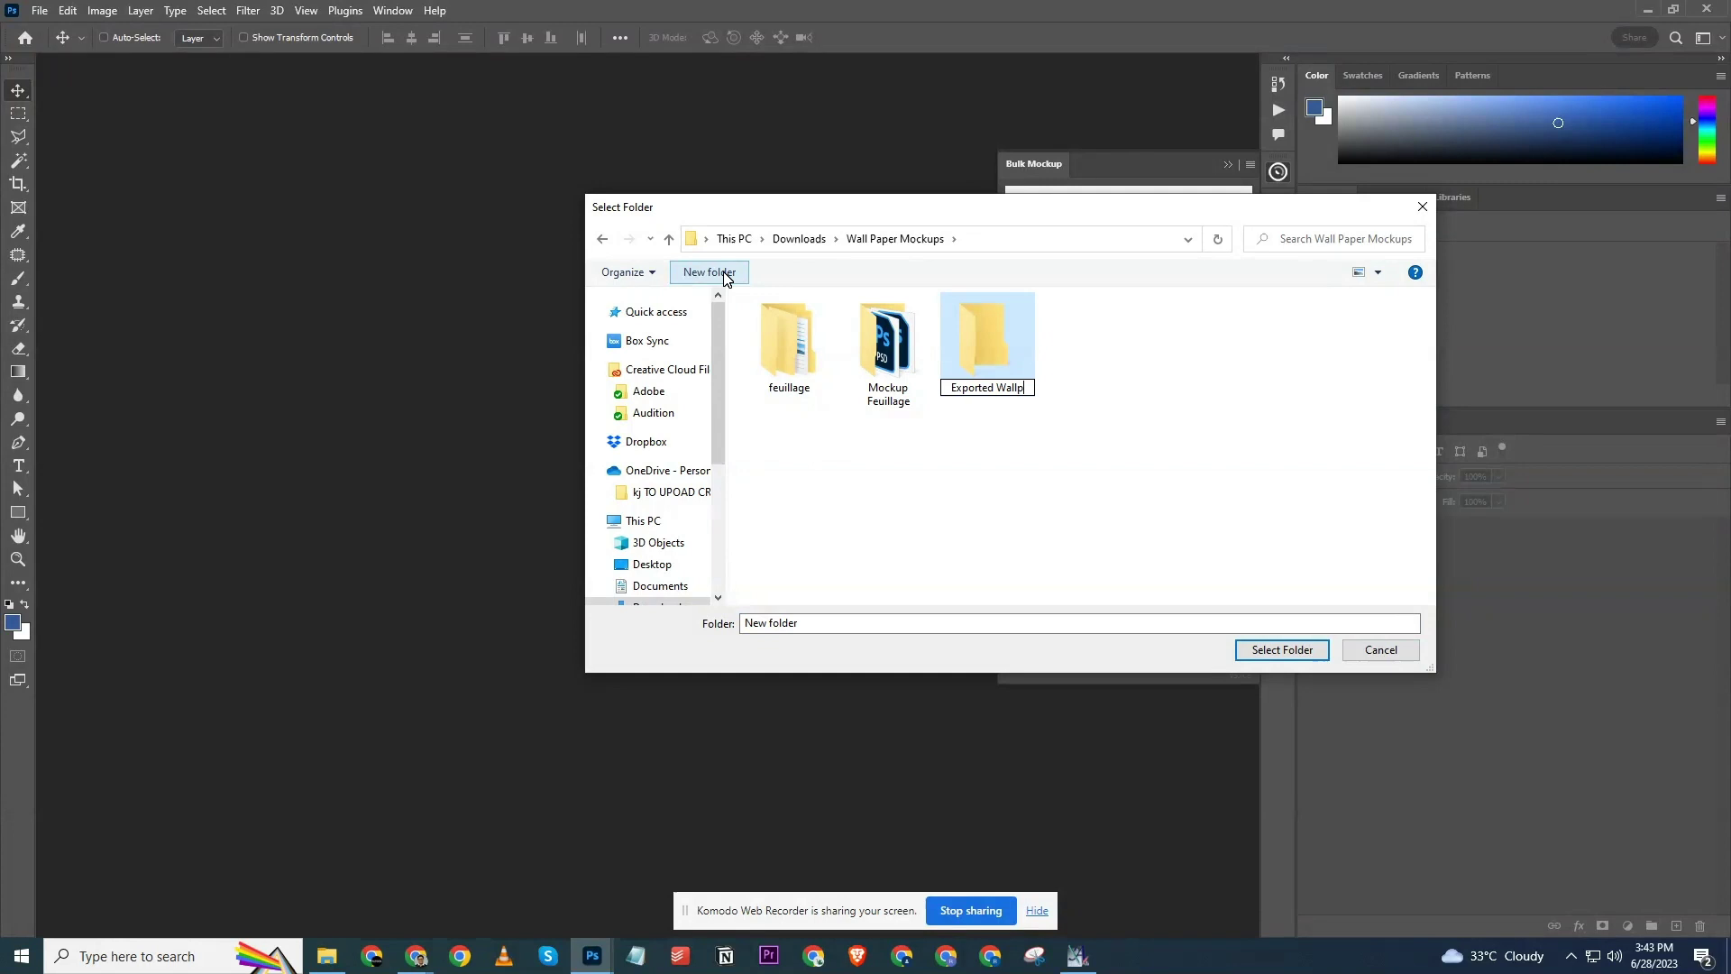
{"action": "type", "text": "aper"}
{"action": "left_click", "coordinate": [901, 473]}
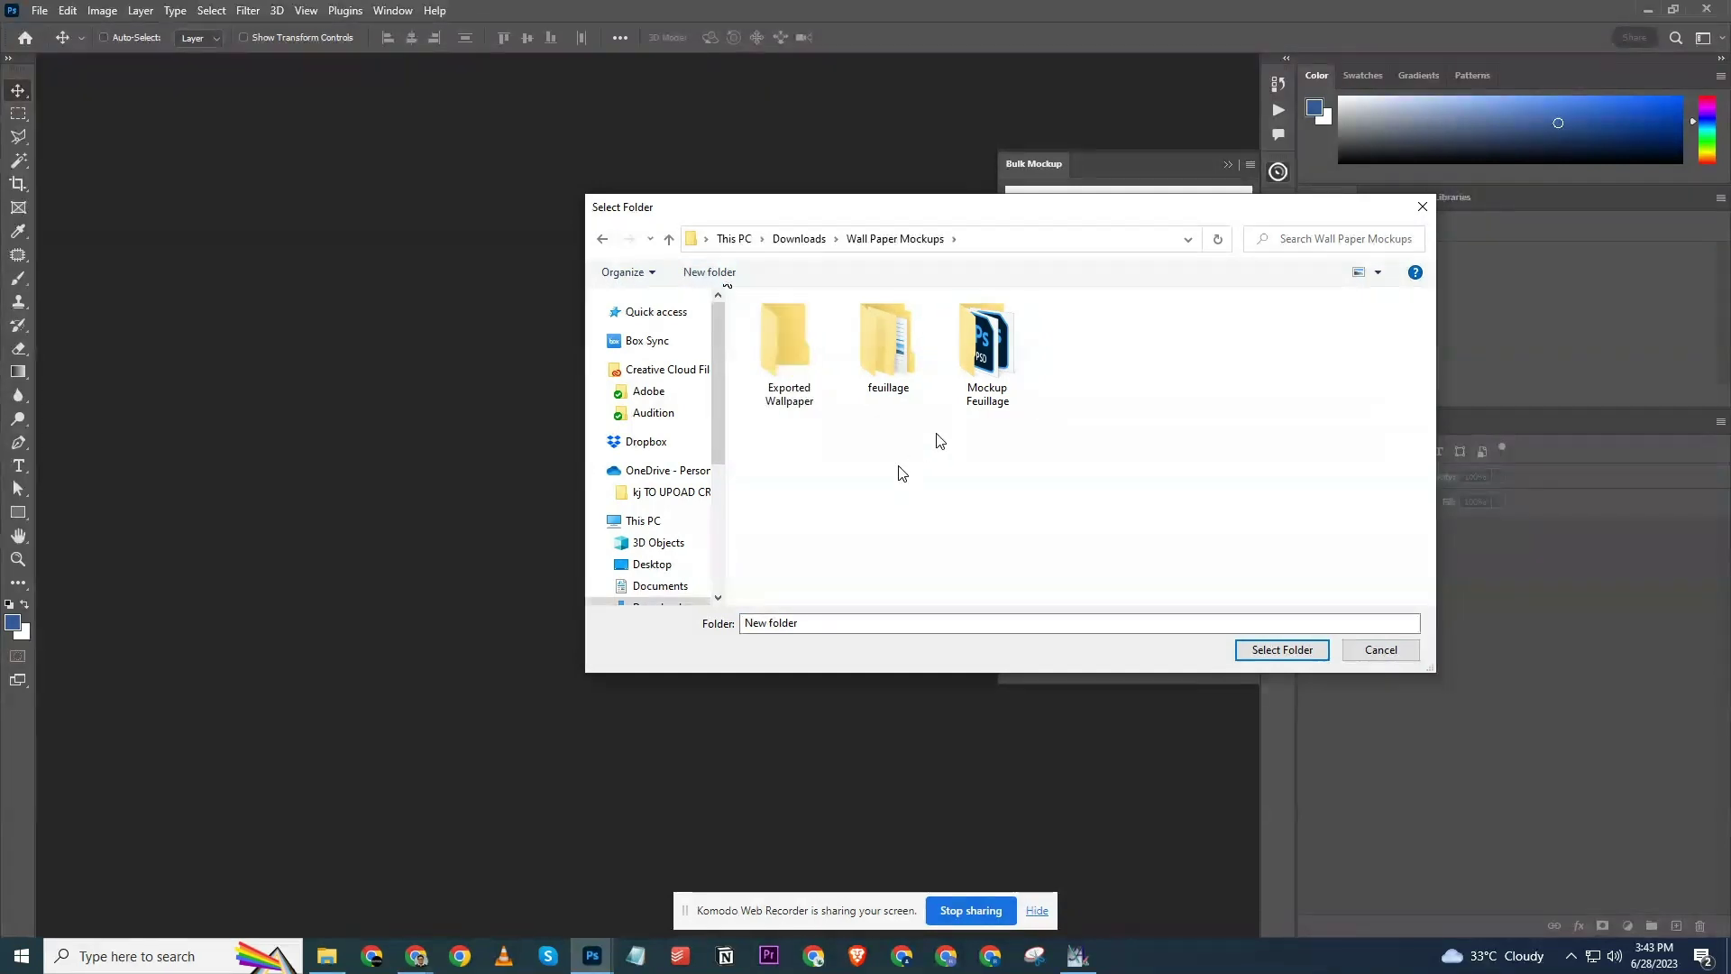
{"action": "left_click", "coordinate": [776, 347]}
{"action": "left_click", "coordinate": [1280, 649]}
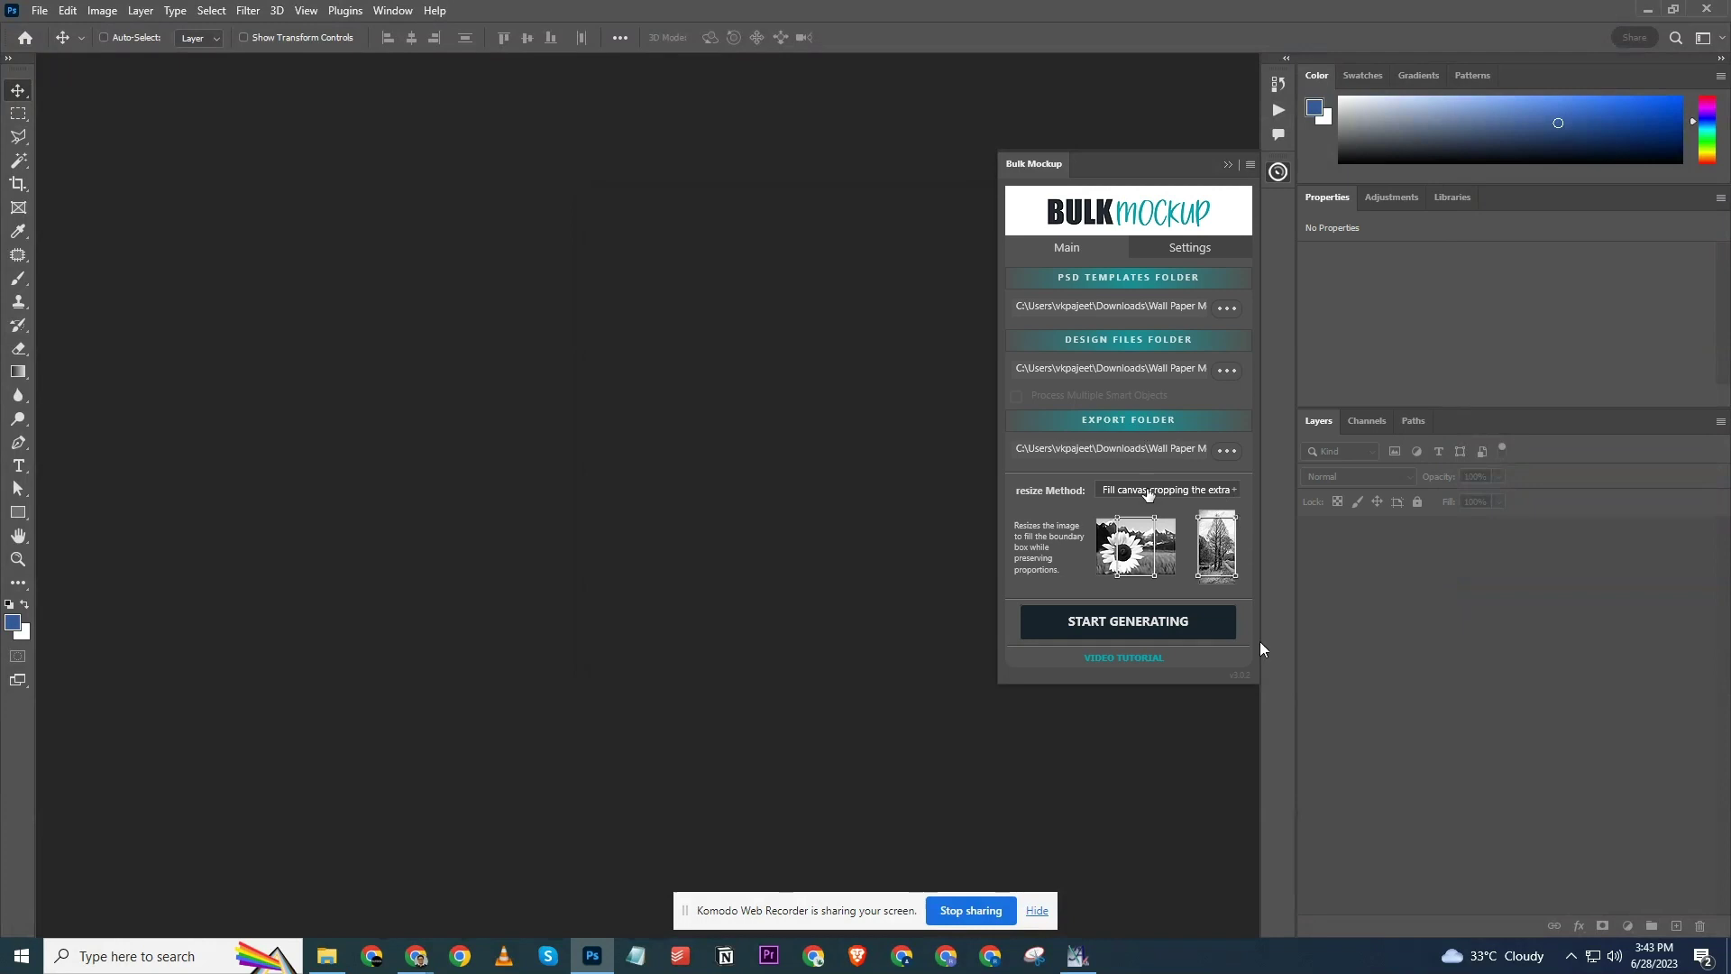
Set the resize method to Fill canvas/Stretch and open the plugin's Design Layer settings.
{"action": "left_click", "coordinate": [1146, 492]}
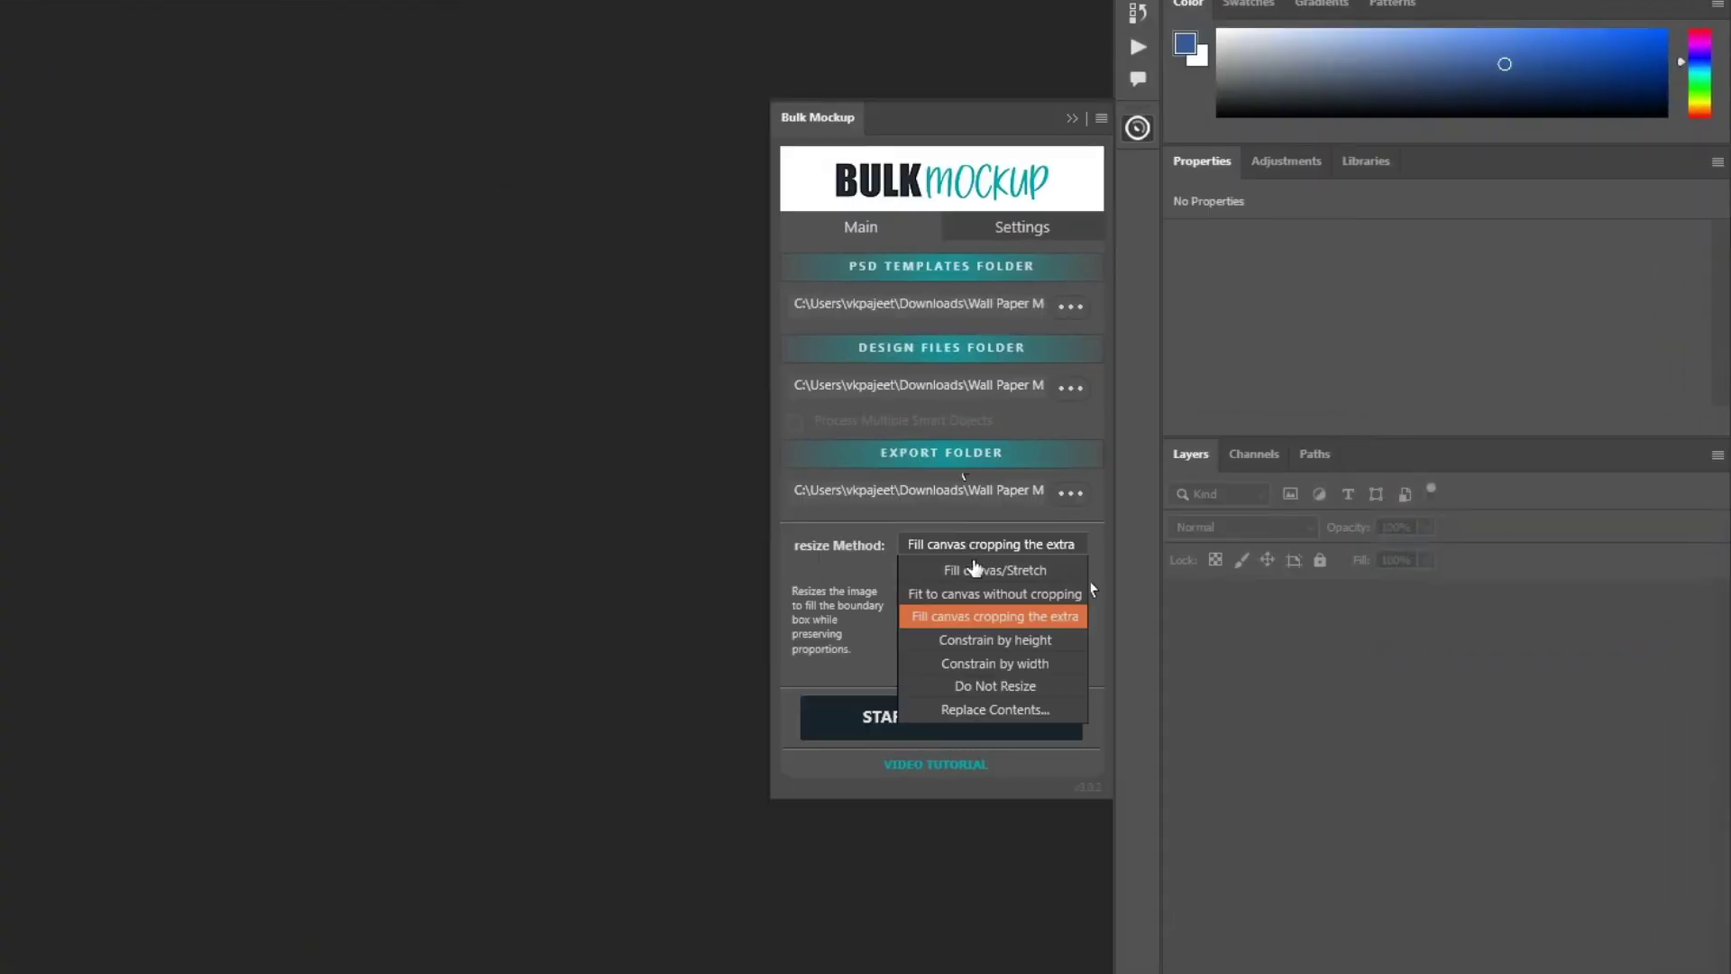
{"action": "left_click", "coordinate": [974, 570]}
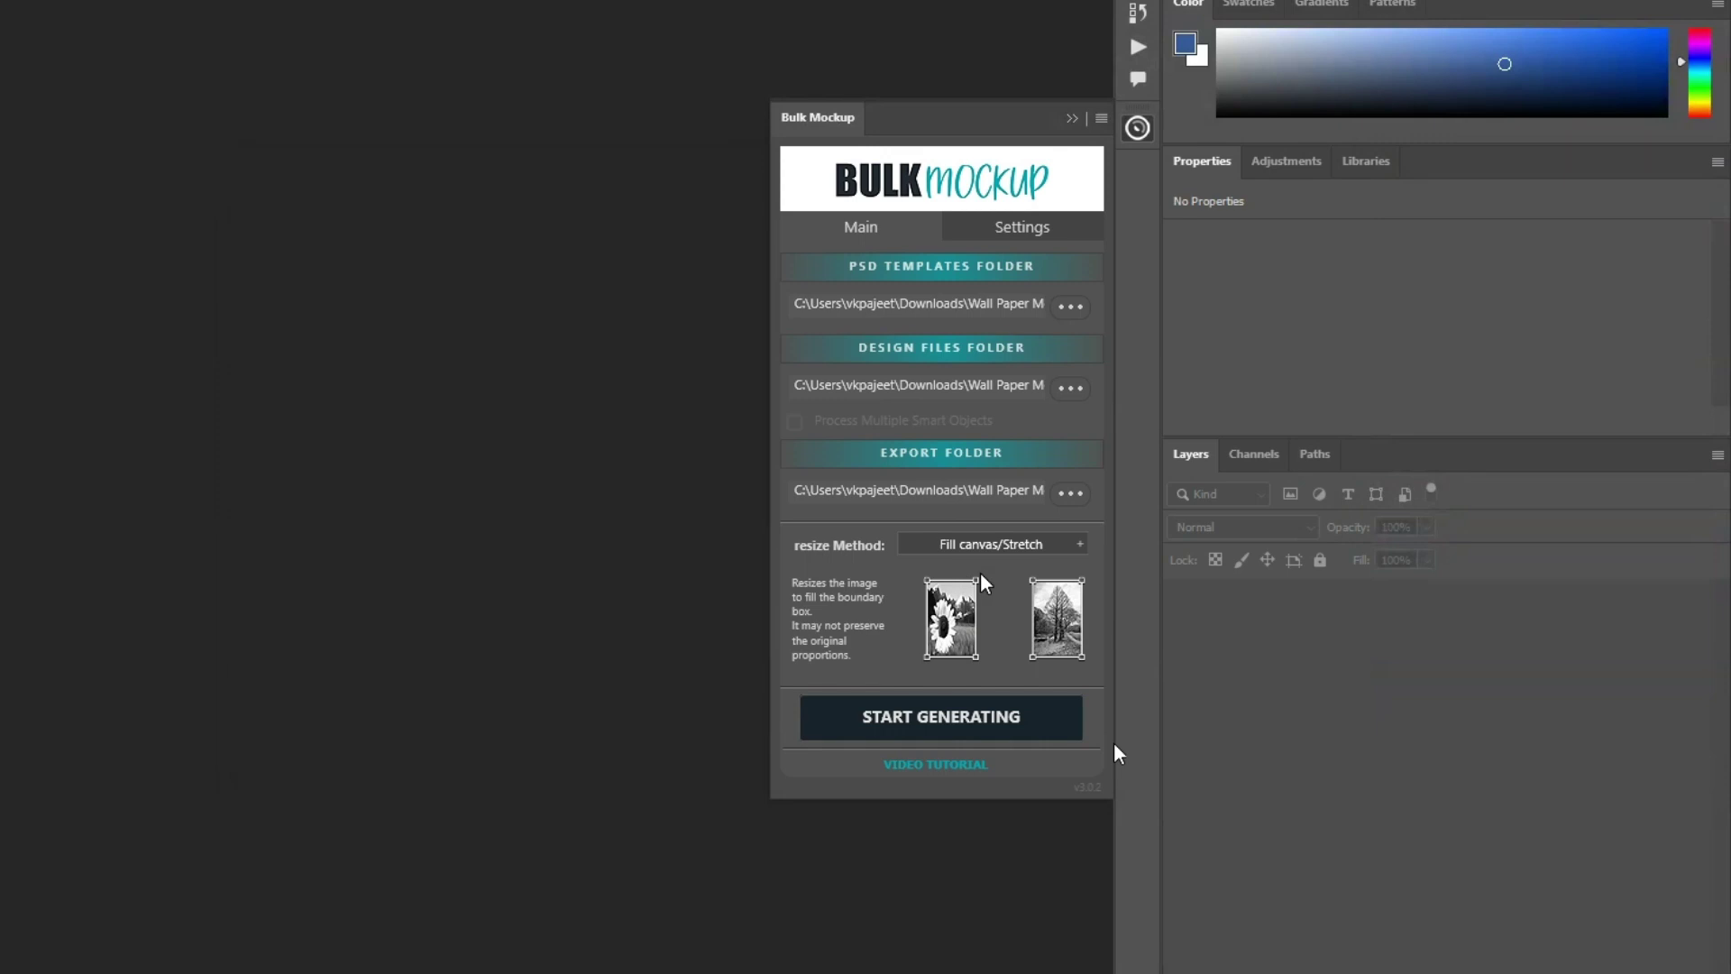
{"action": "left_click", "coordinate": [1002, 233]}
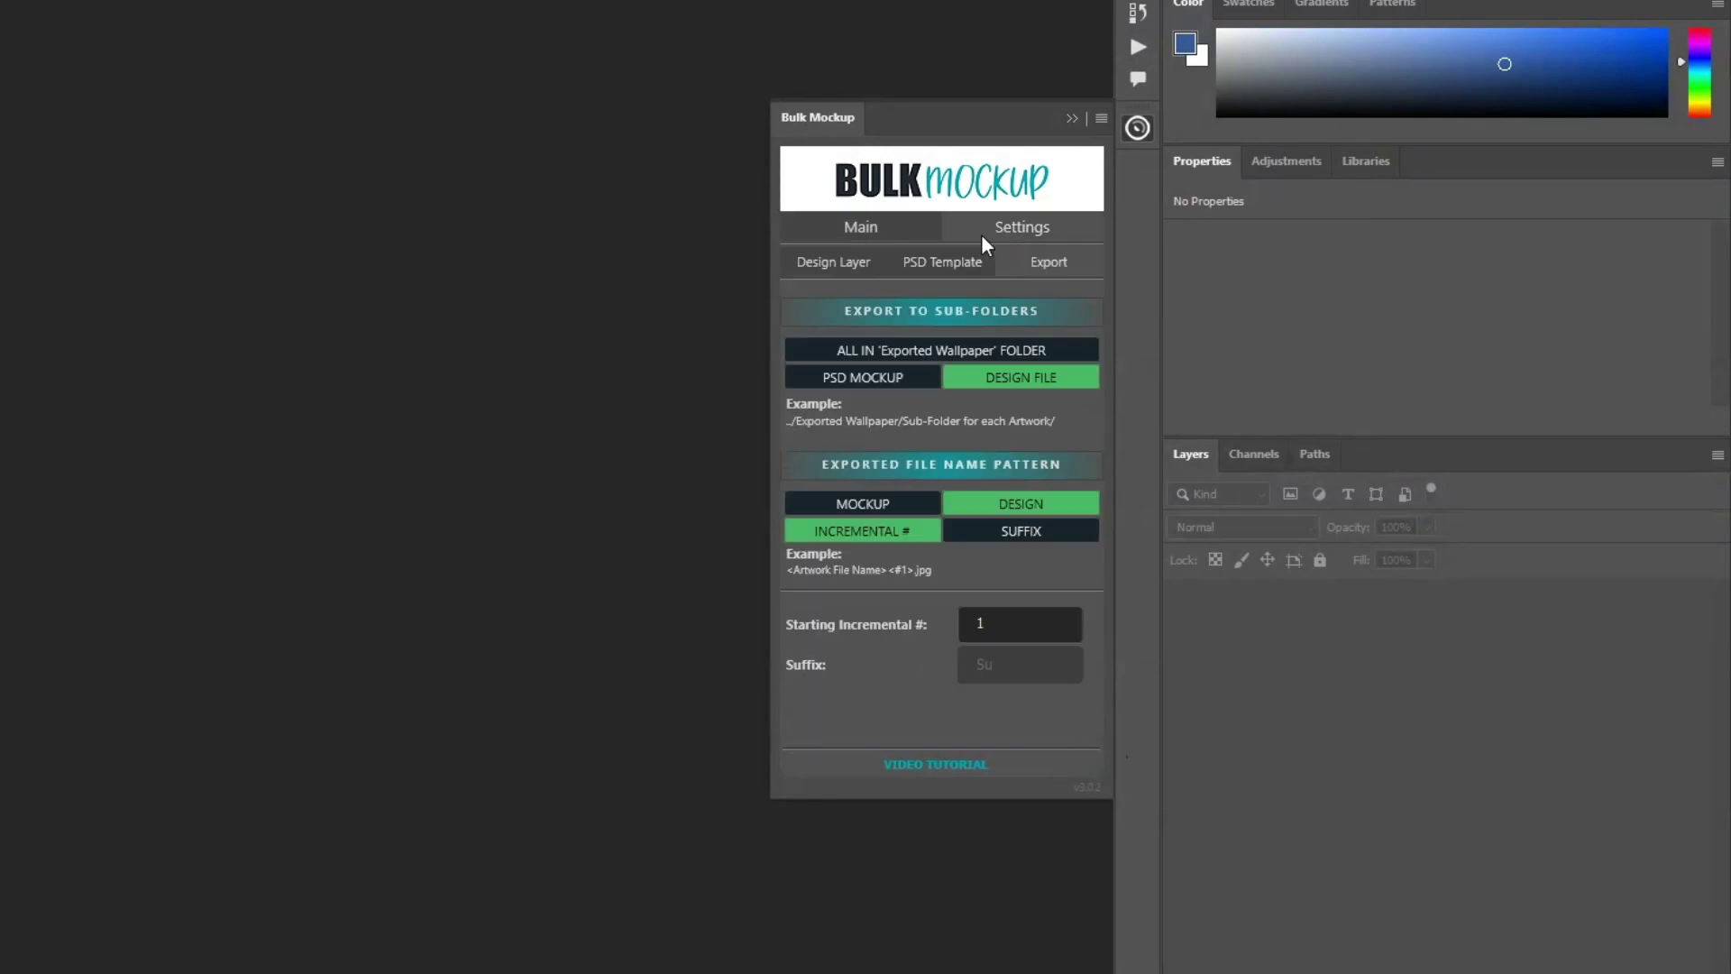
{"action": "left_click", "coordinate": [835, 274]}
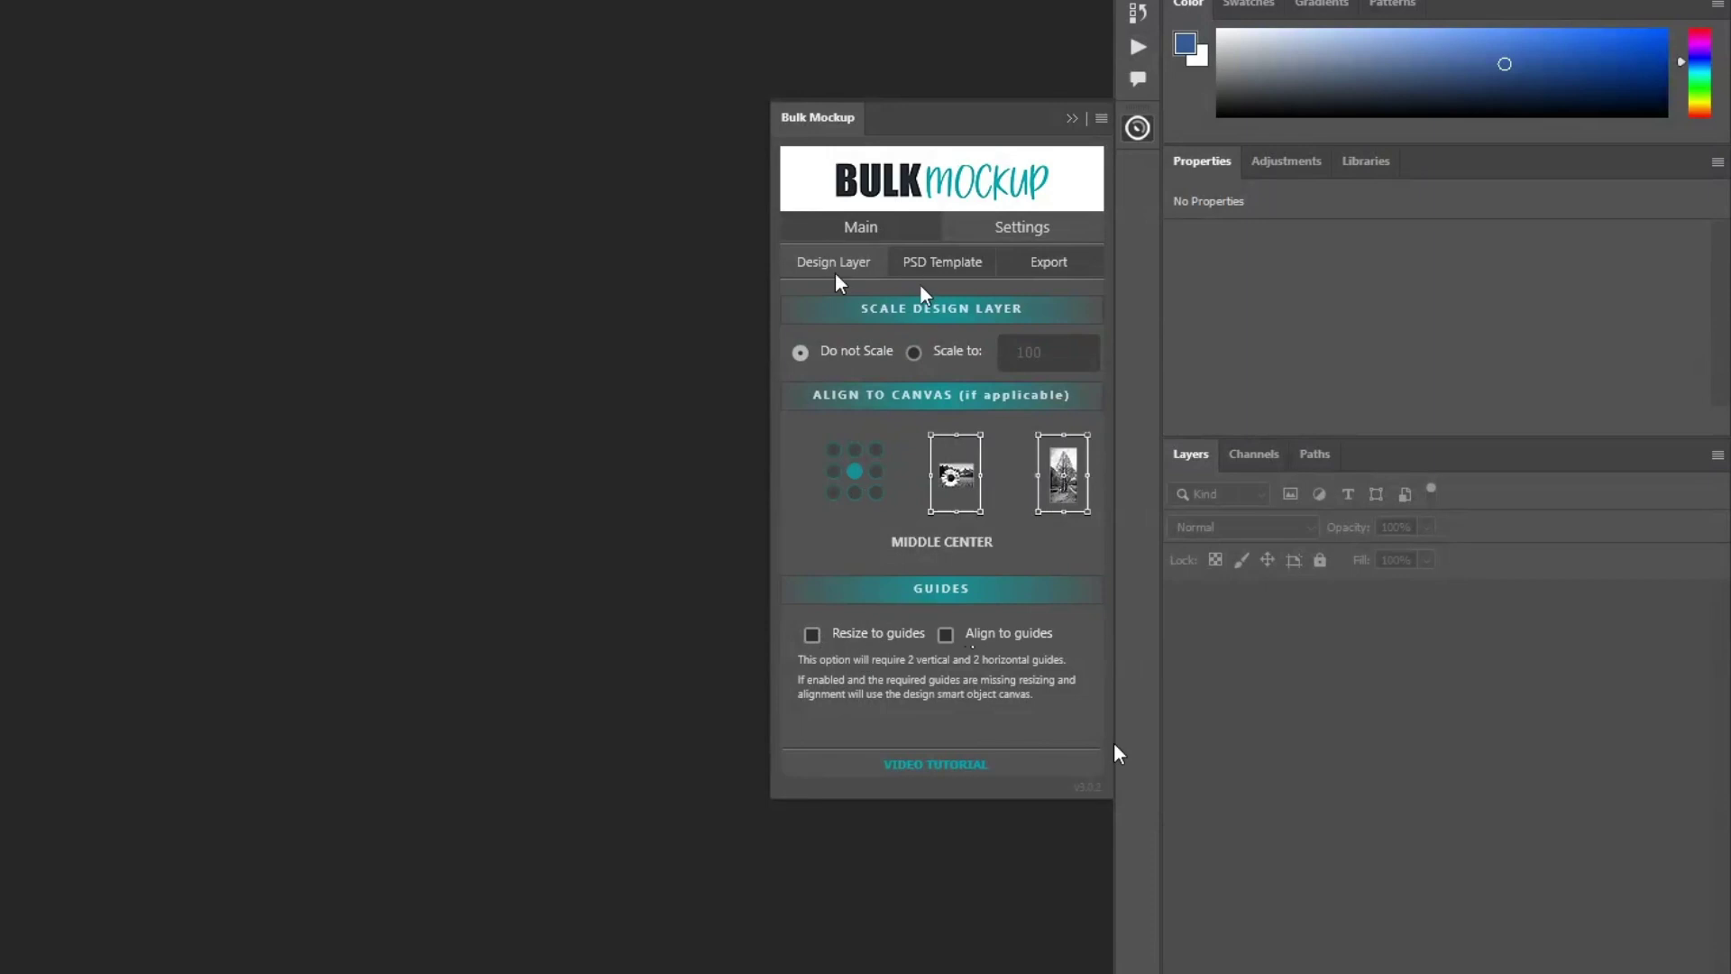
Review the plugin's PSD Template settings for export format, size and resolution, and open its Export settings.
{"action": "left_click", "coordinate": [931, 262]}
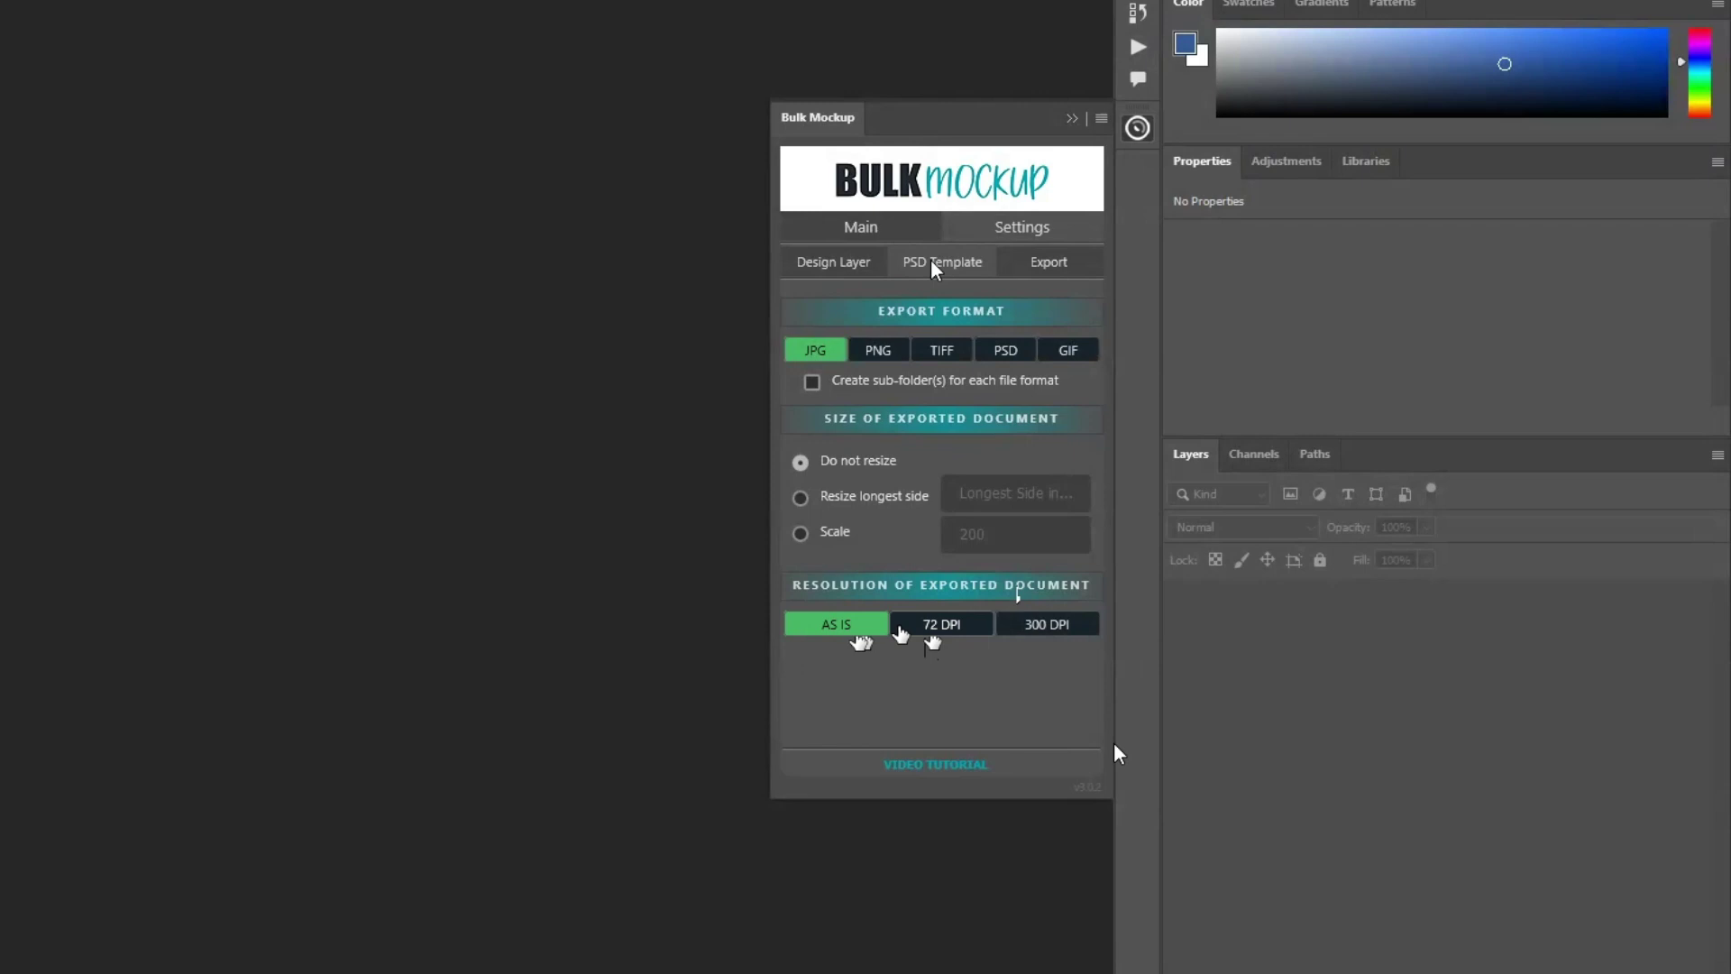
{"action": "left_click", "coordinate": [1054, 263]}
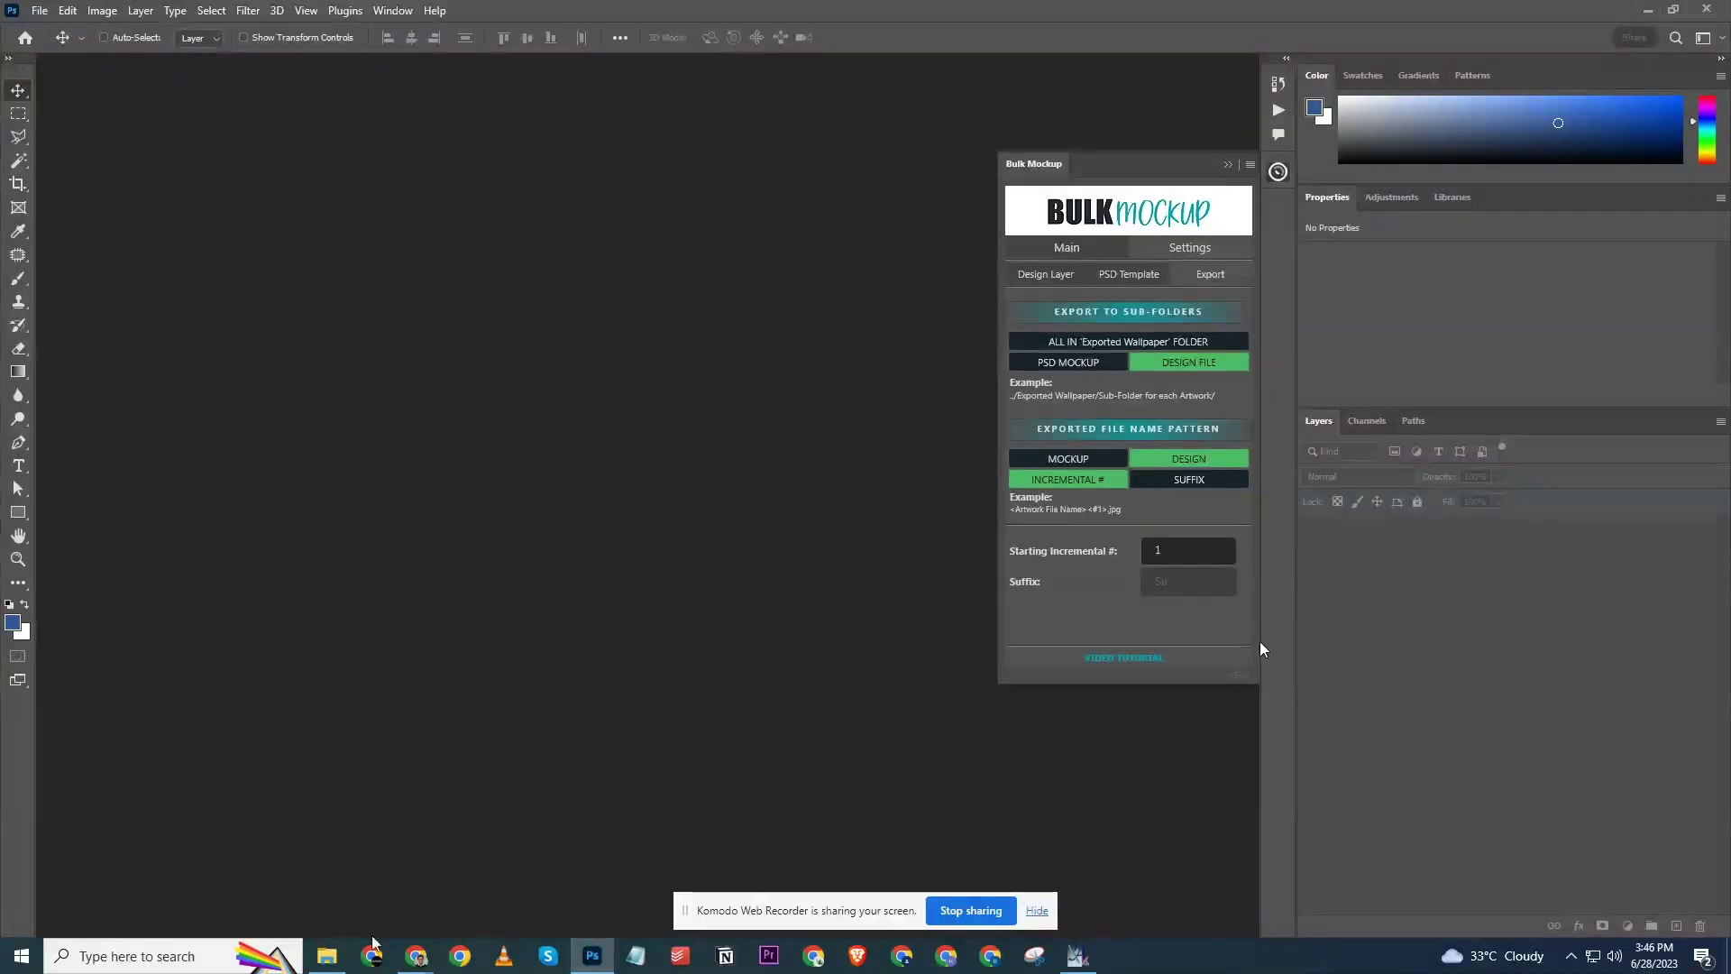
Check the PSD files in Mockup Feuillage and the images in feuillage's To be Resized folder, and return to Photoshop.
{"action": "left_click", "coordinate": [326, 955]}
{"action": "left_click", "coordinate": [437, 267]}
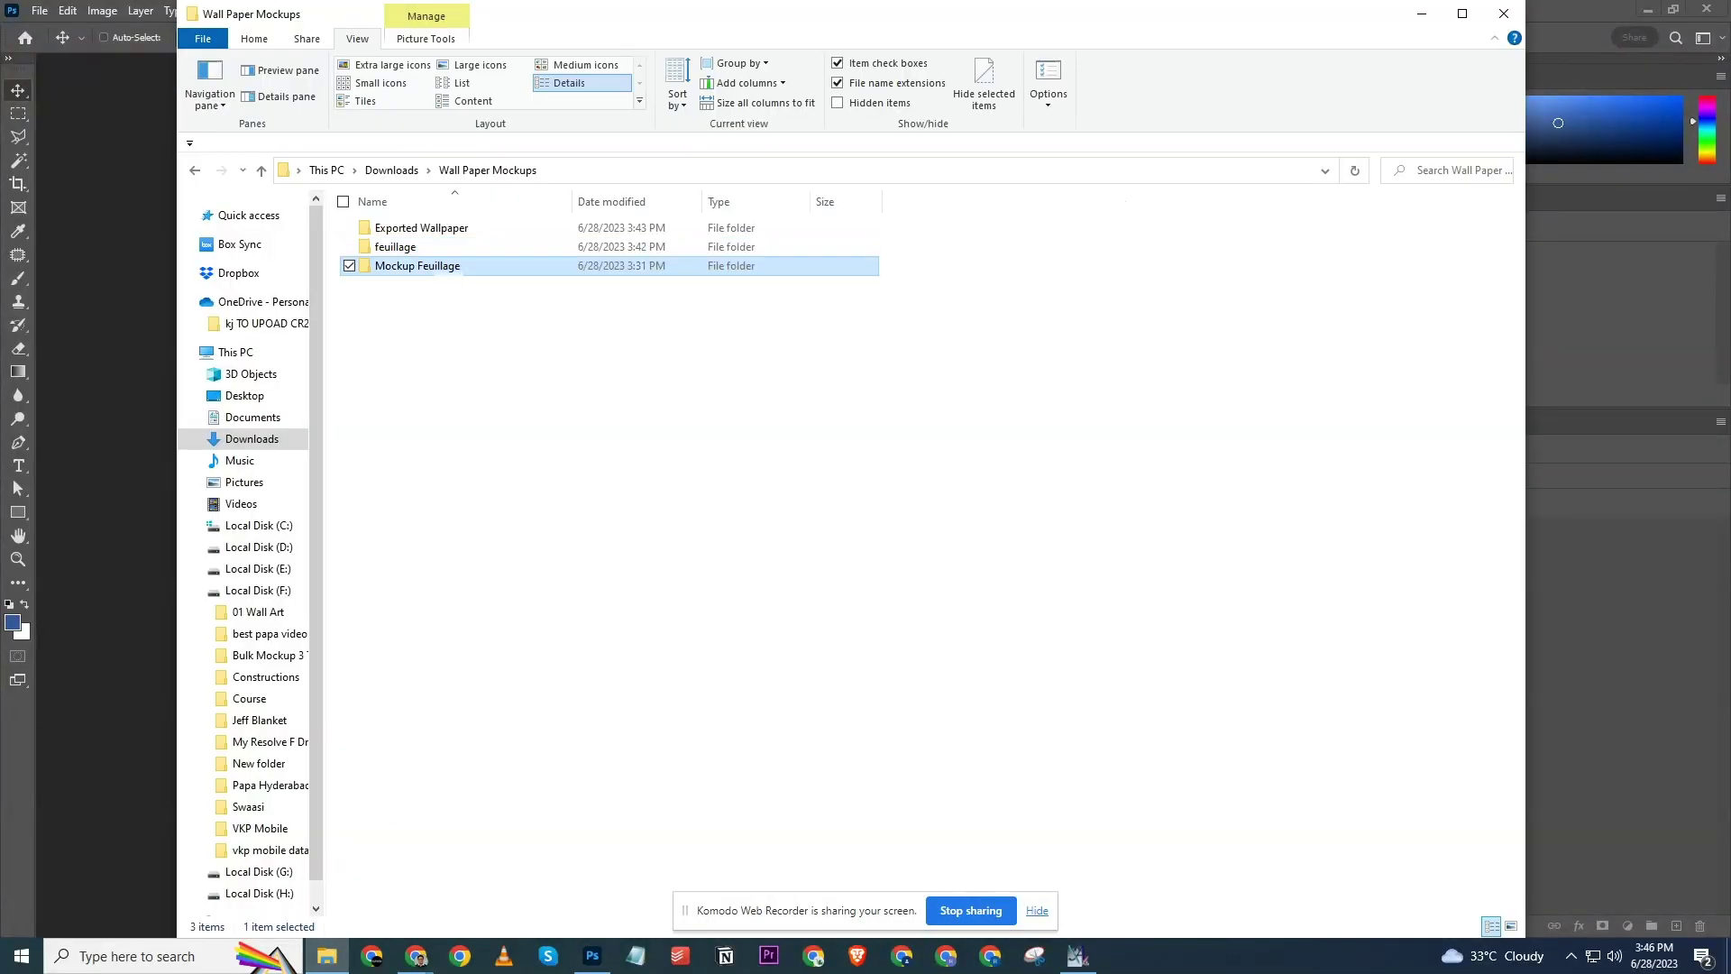
{"action": "double_click", "coordinate": [433, 266]}
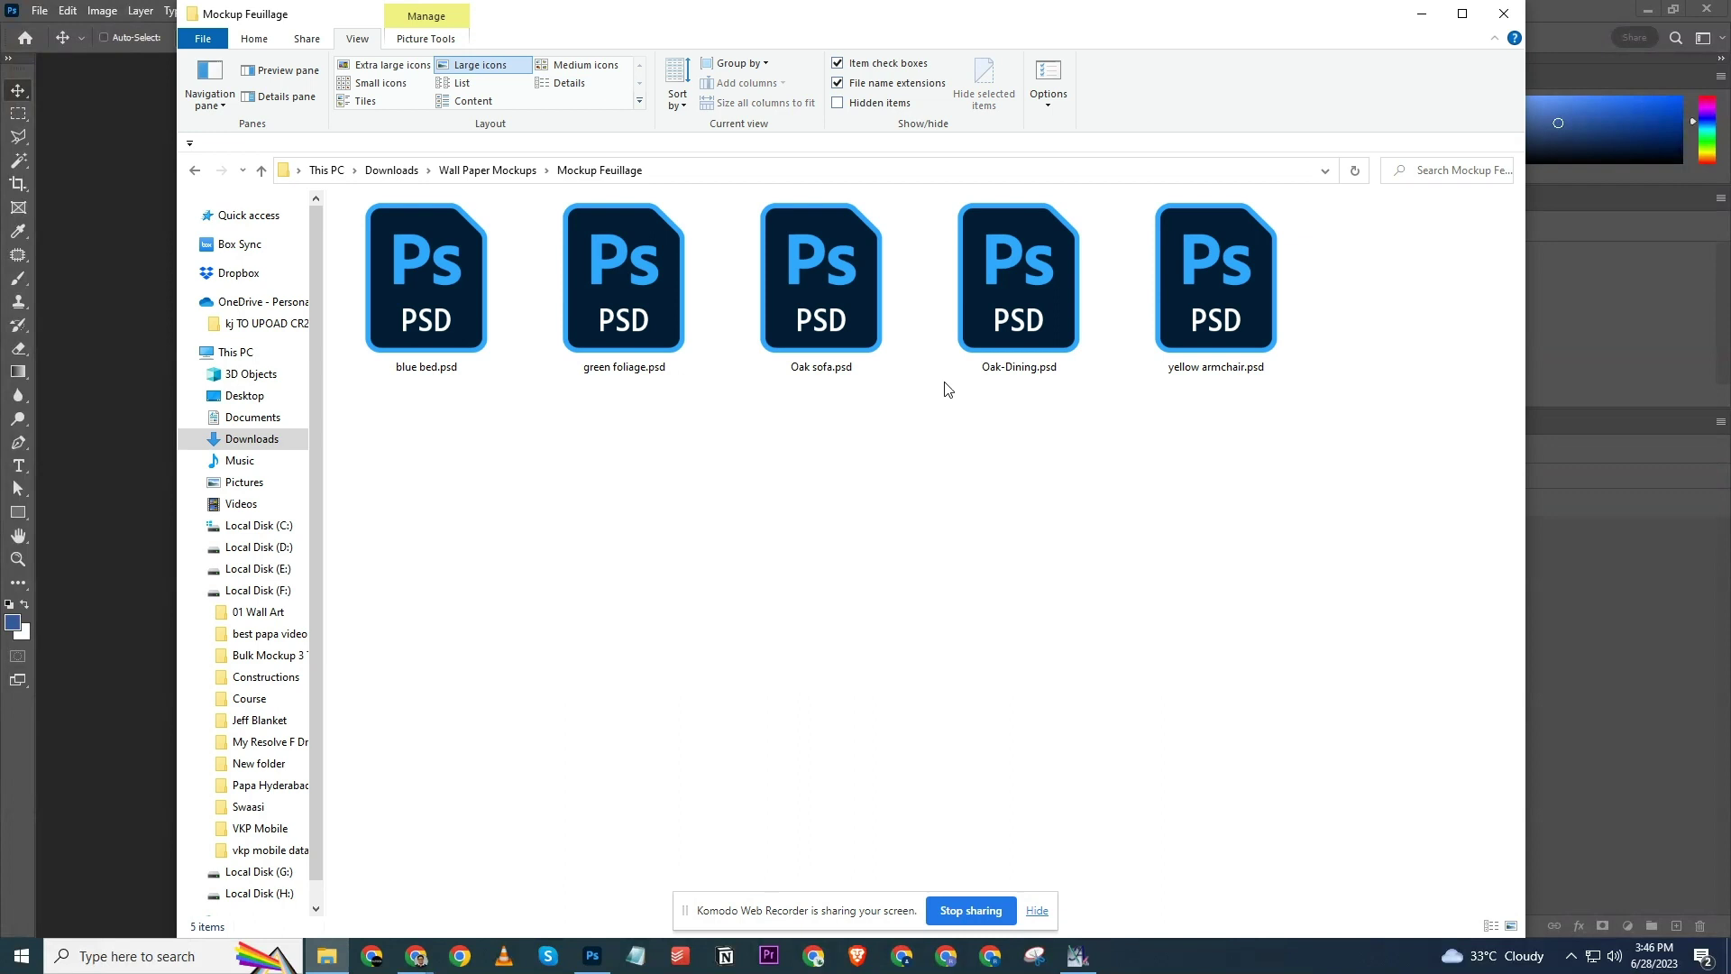
{"action": "left_click", "coordinate": [515, 172]}
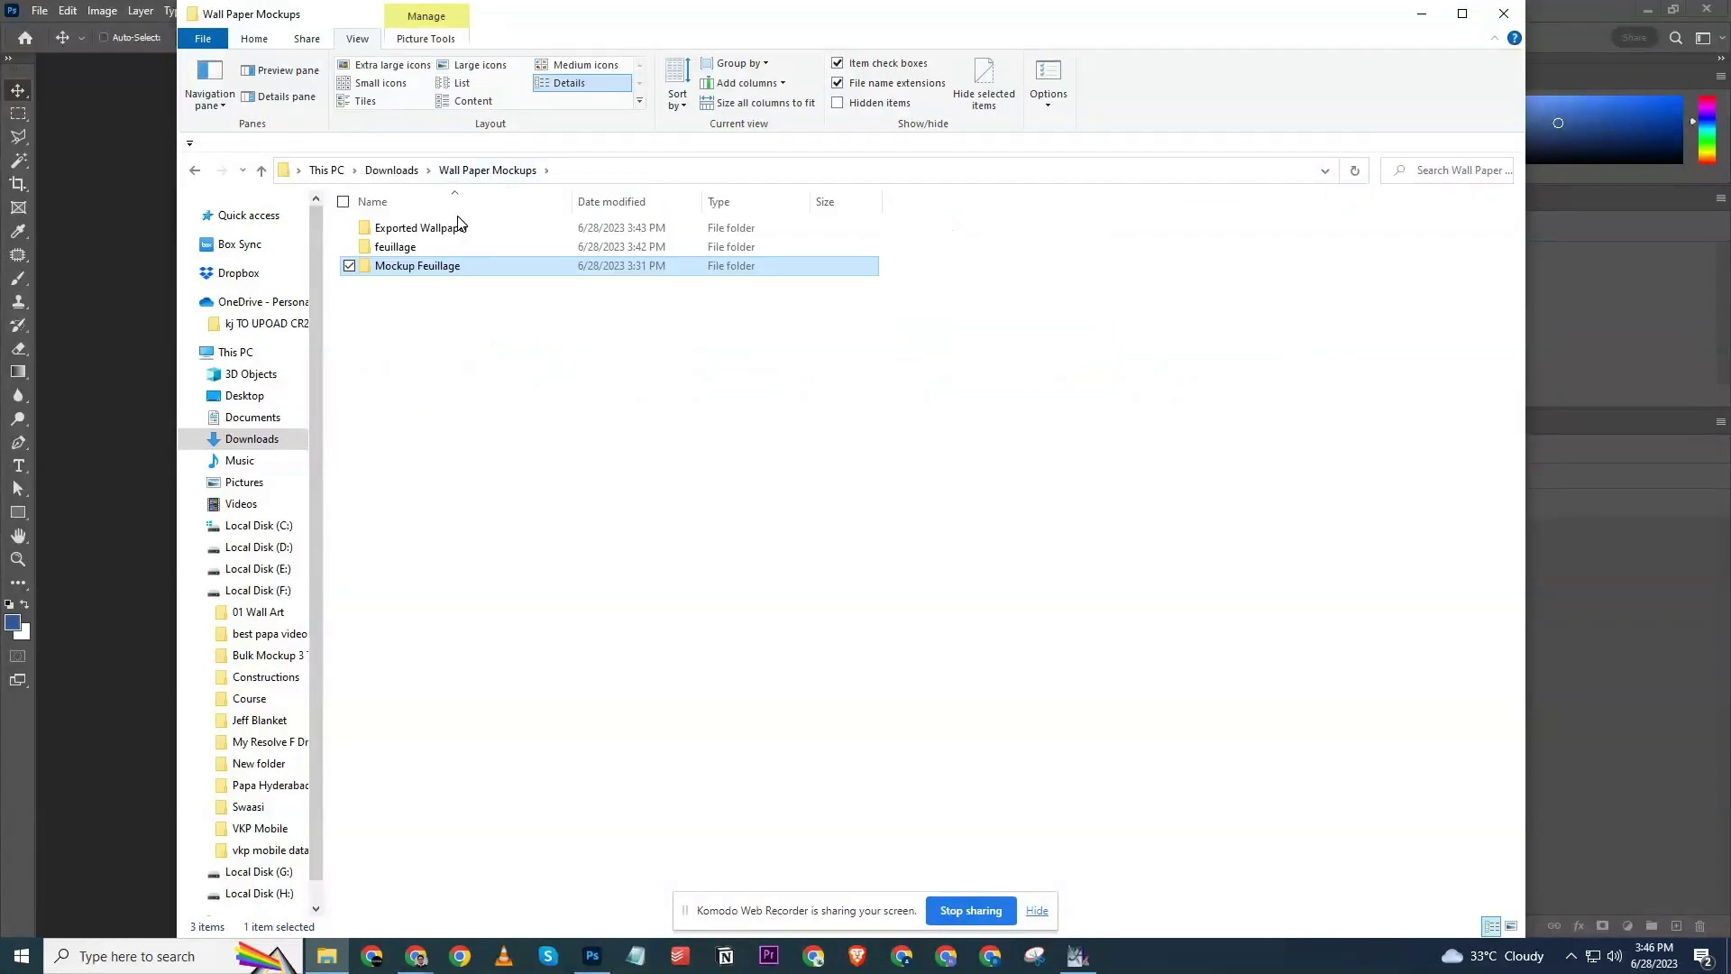
{"action": "double_click", "coordinate": [432, 243]}
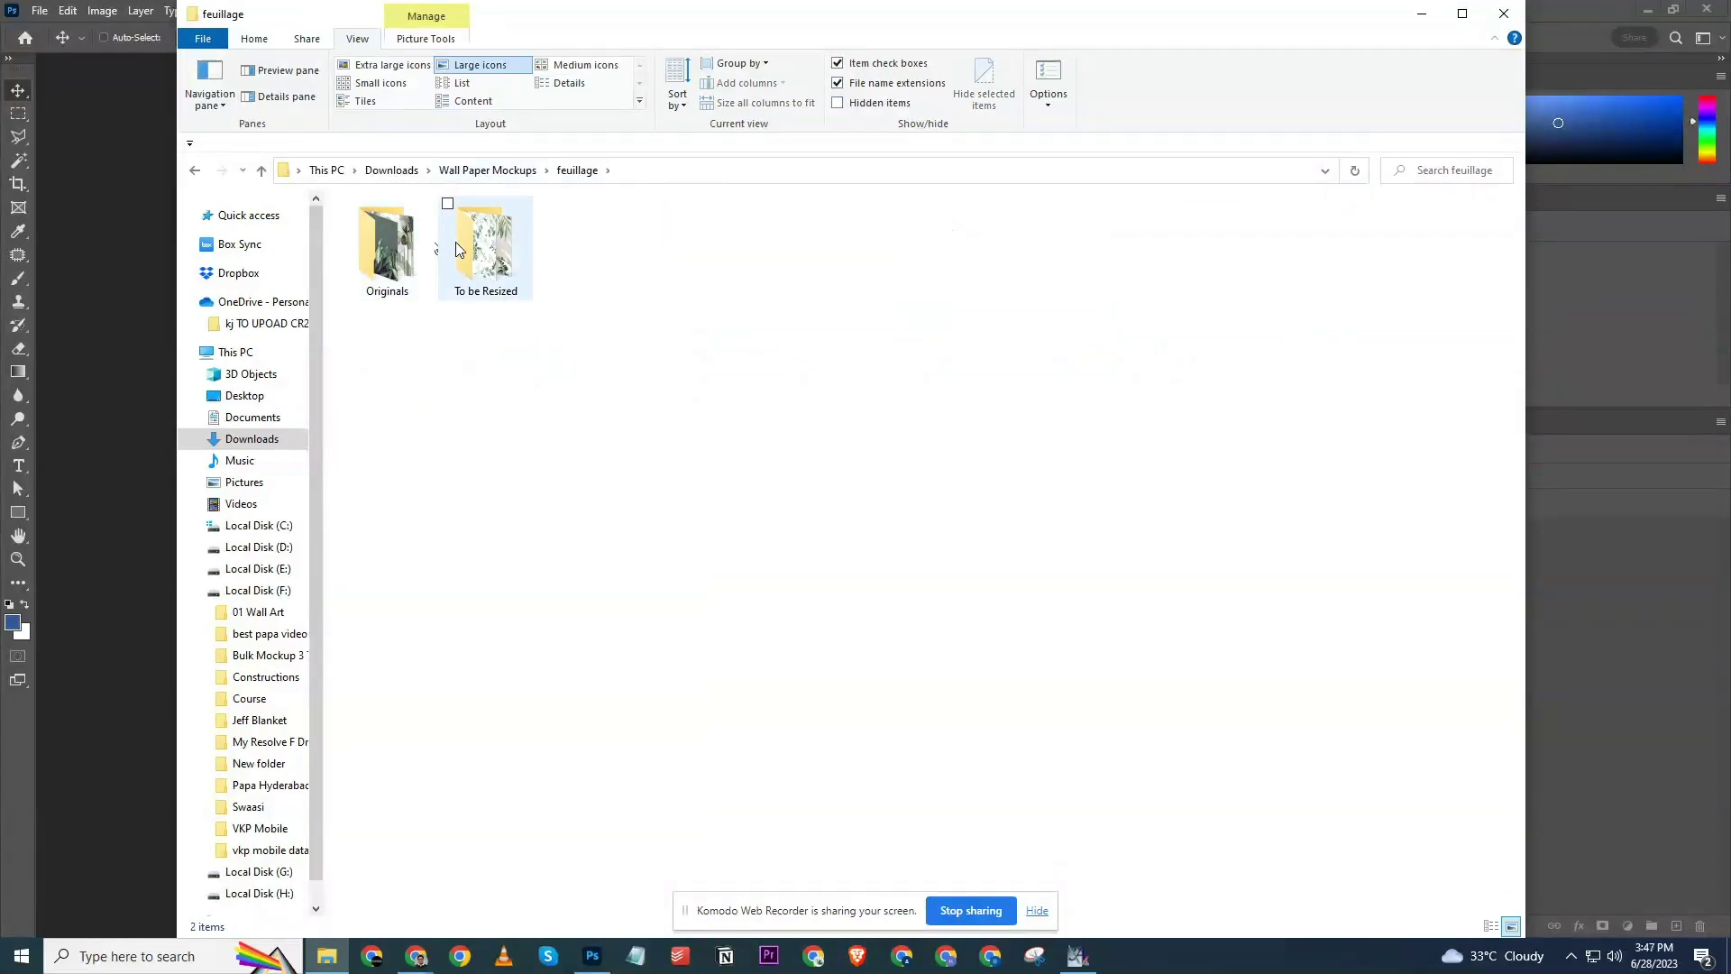
{"action": "double_click", "coordinate": [456, 242]}
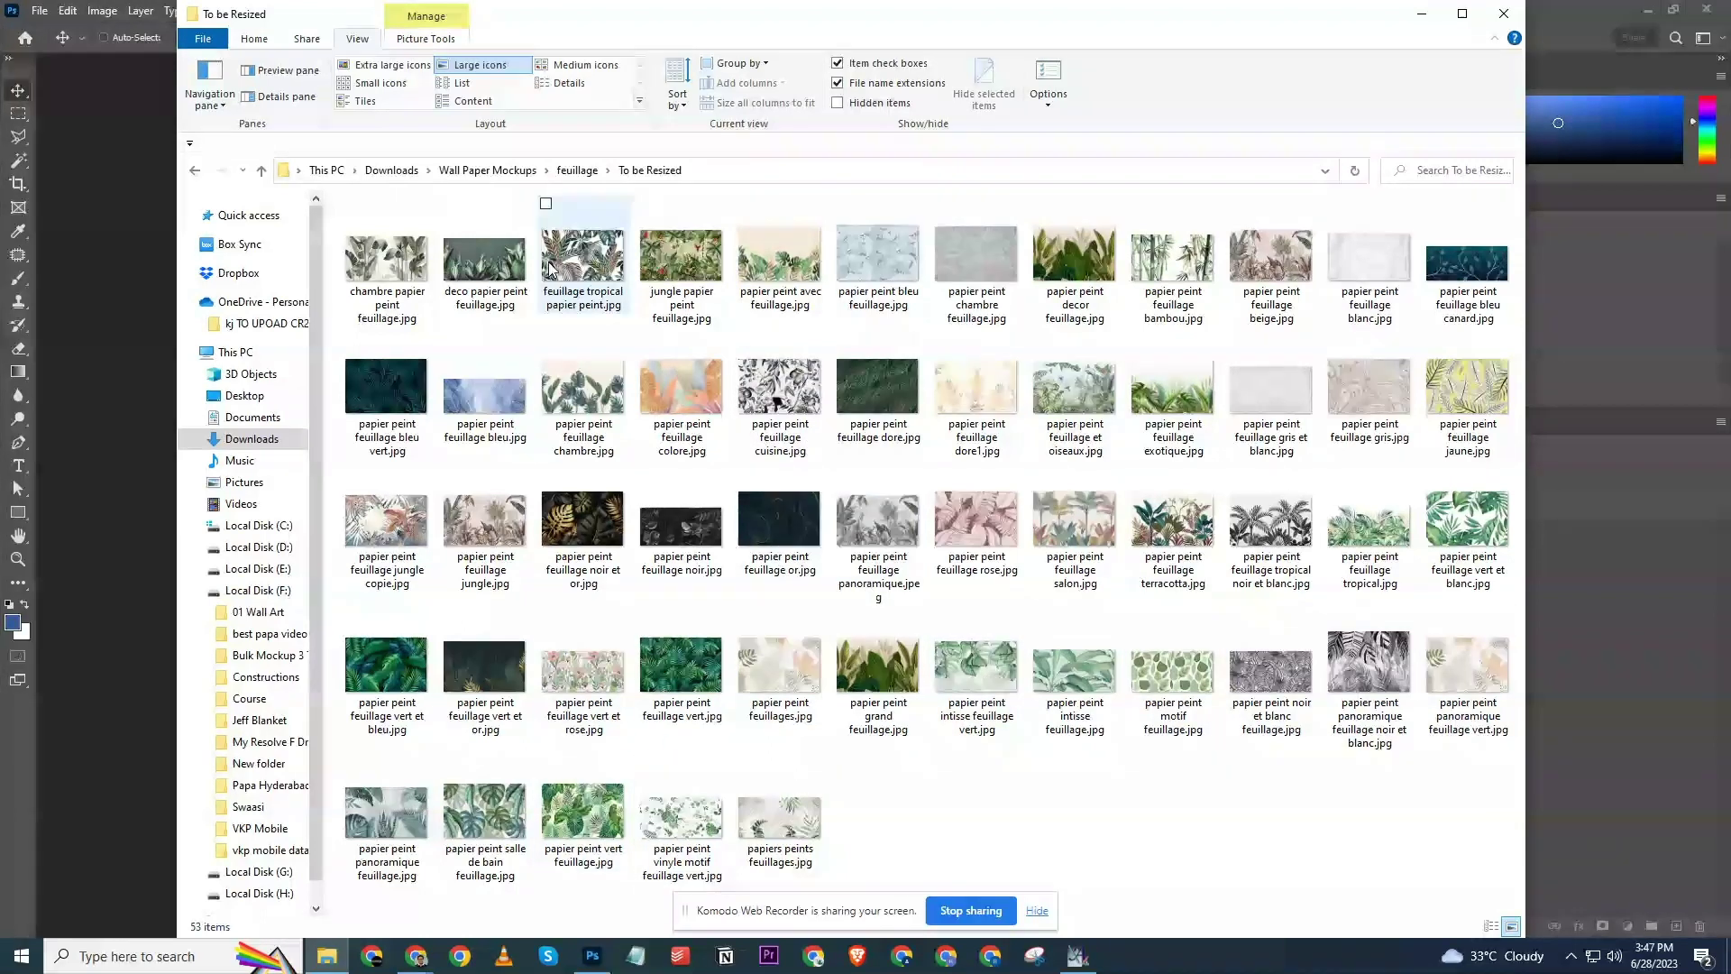
{"action": "left_click", "coordinate": [1538, 522]}
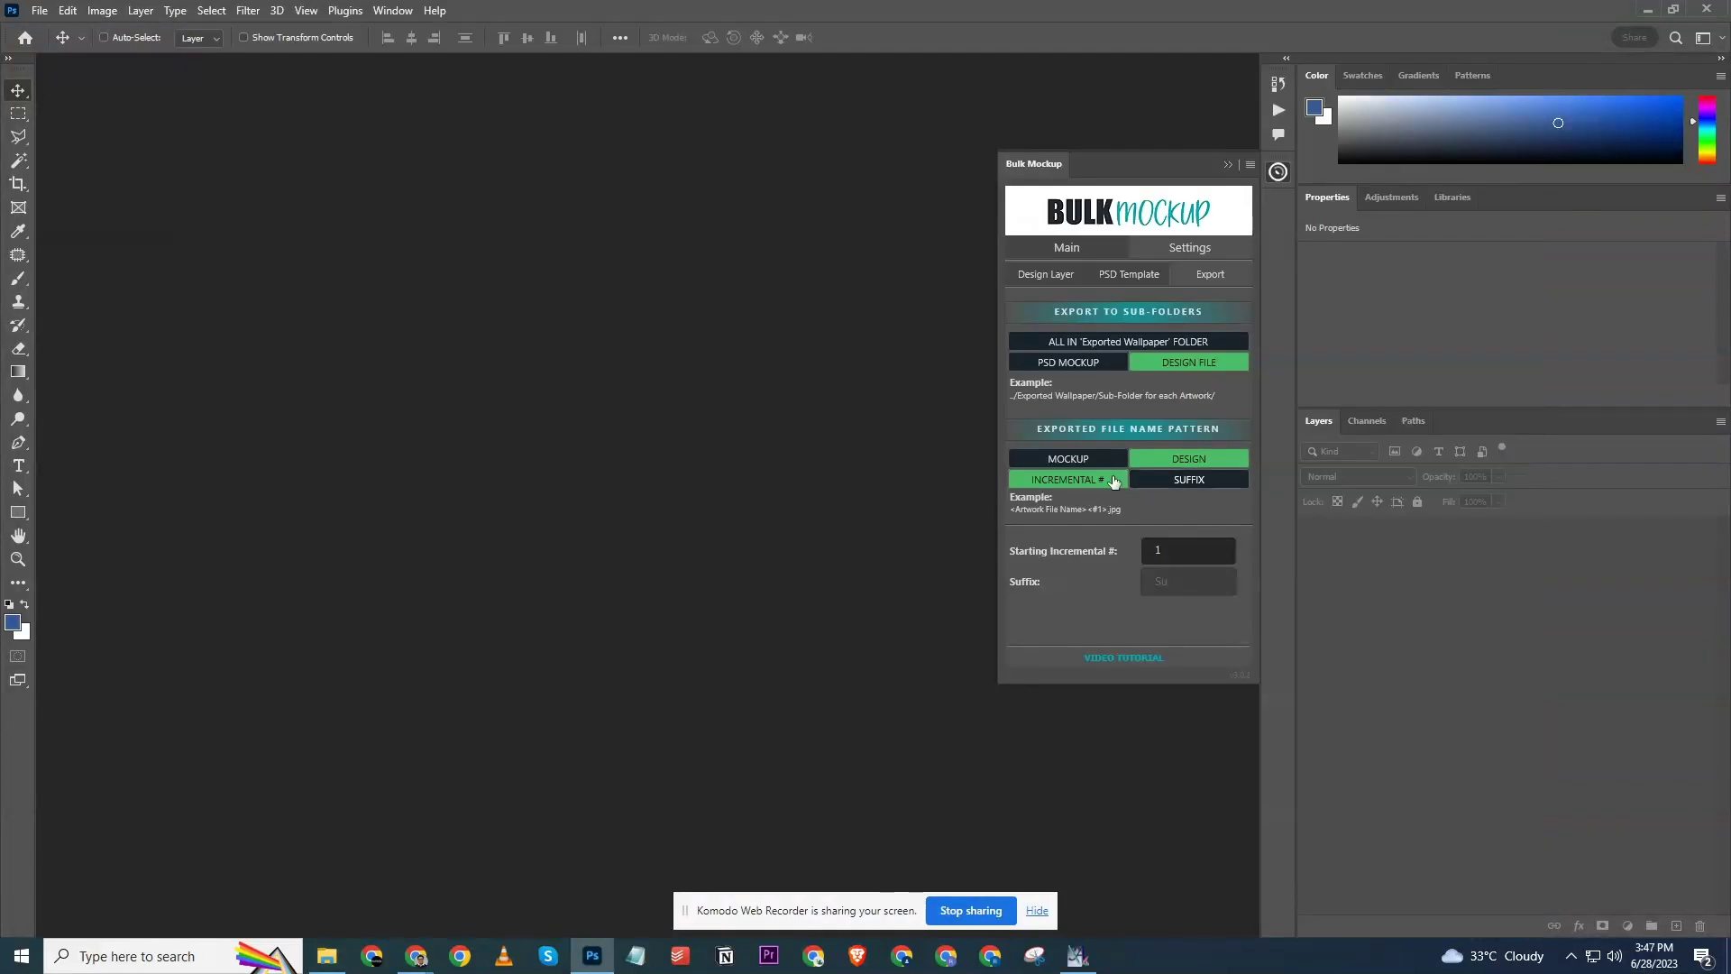
Add the mockup name to the exported file name pattern and remove the incremental number from it.
{"action": "left_click", "coordinate": [1072, 464]}
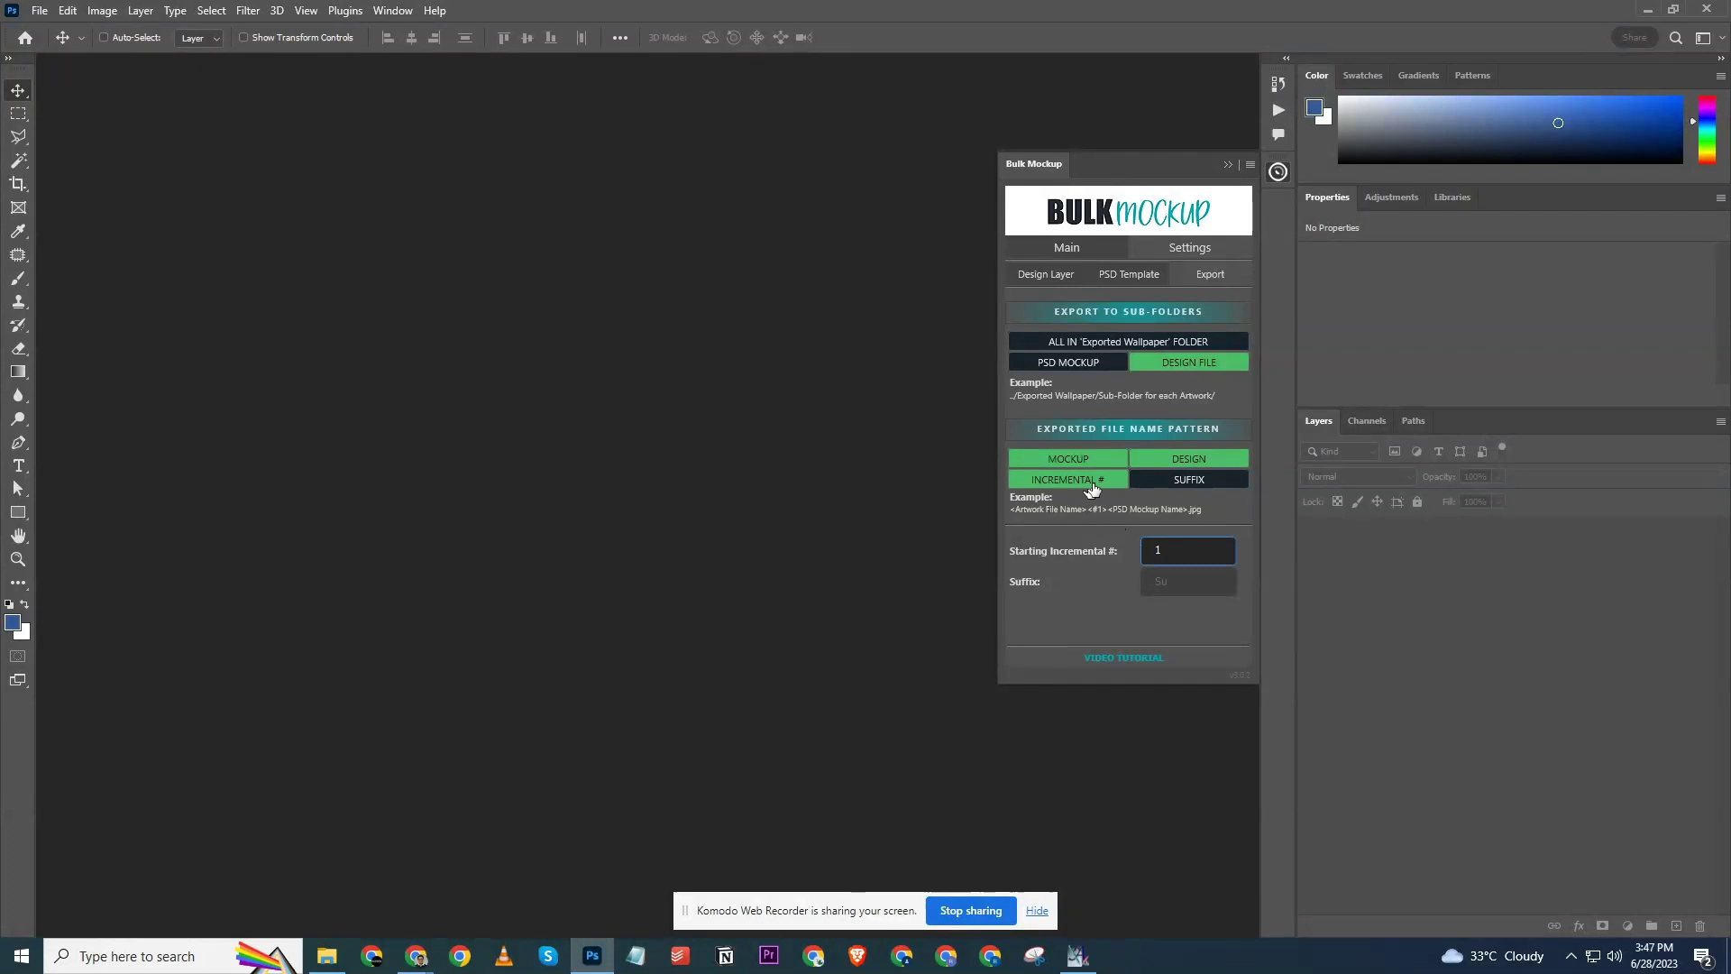
{"action": "left_click", "coordinate": [1084, 483]}
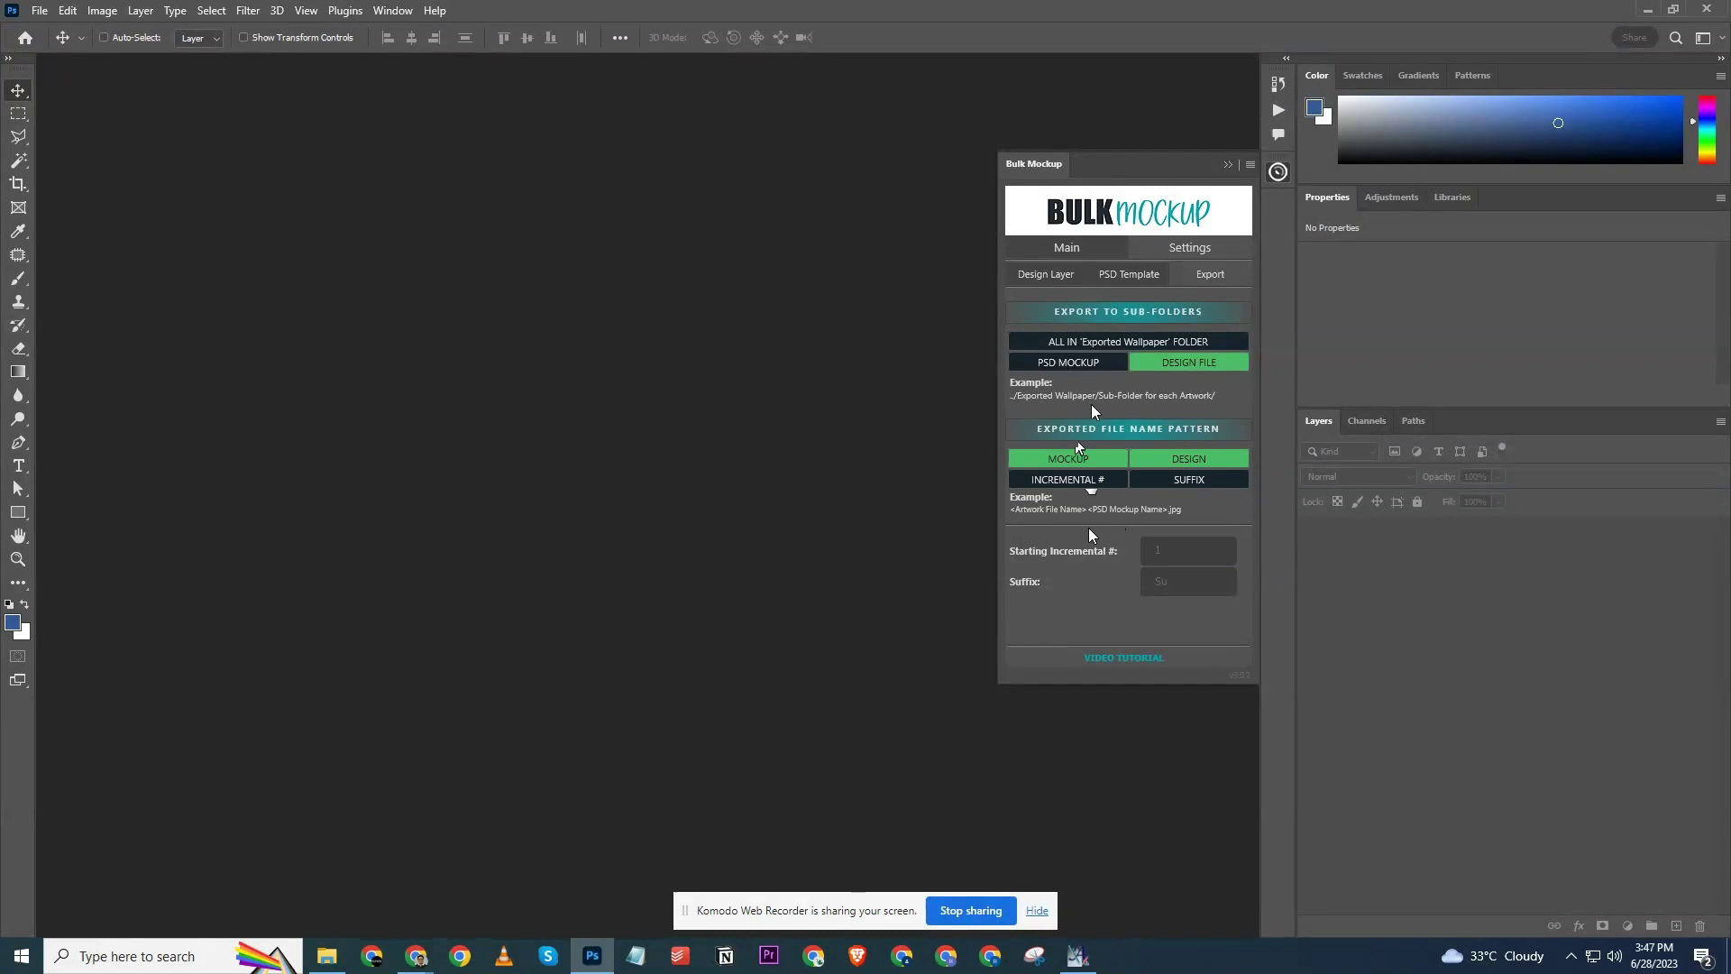
Compare the design file names in To be Resized with the PSD names in Mockup Feuillage, and return to Photoshop.
{"action": "left_click", "coordinate": [328, 961]}
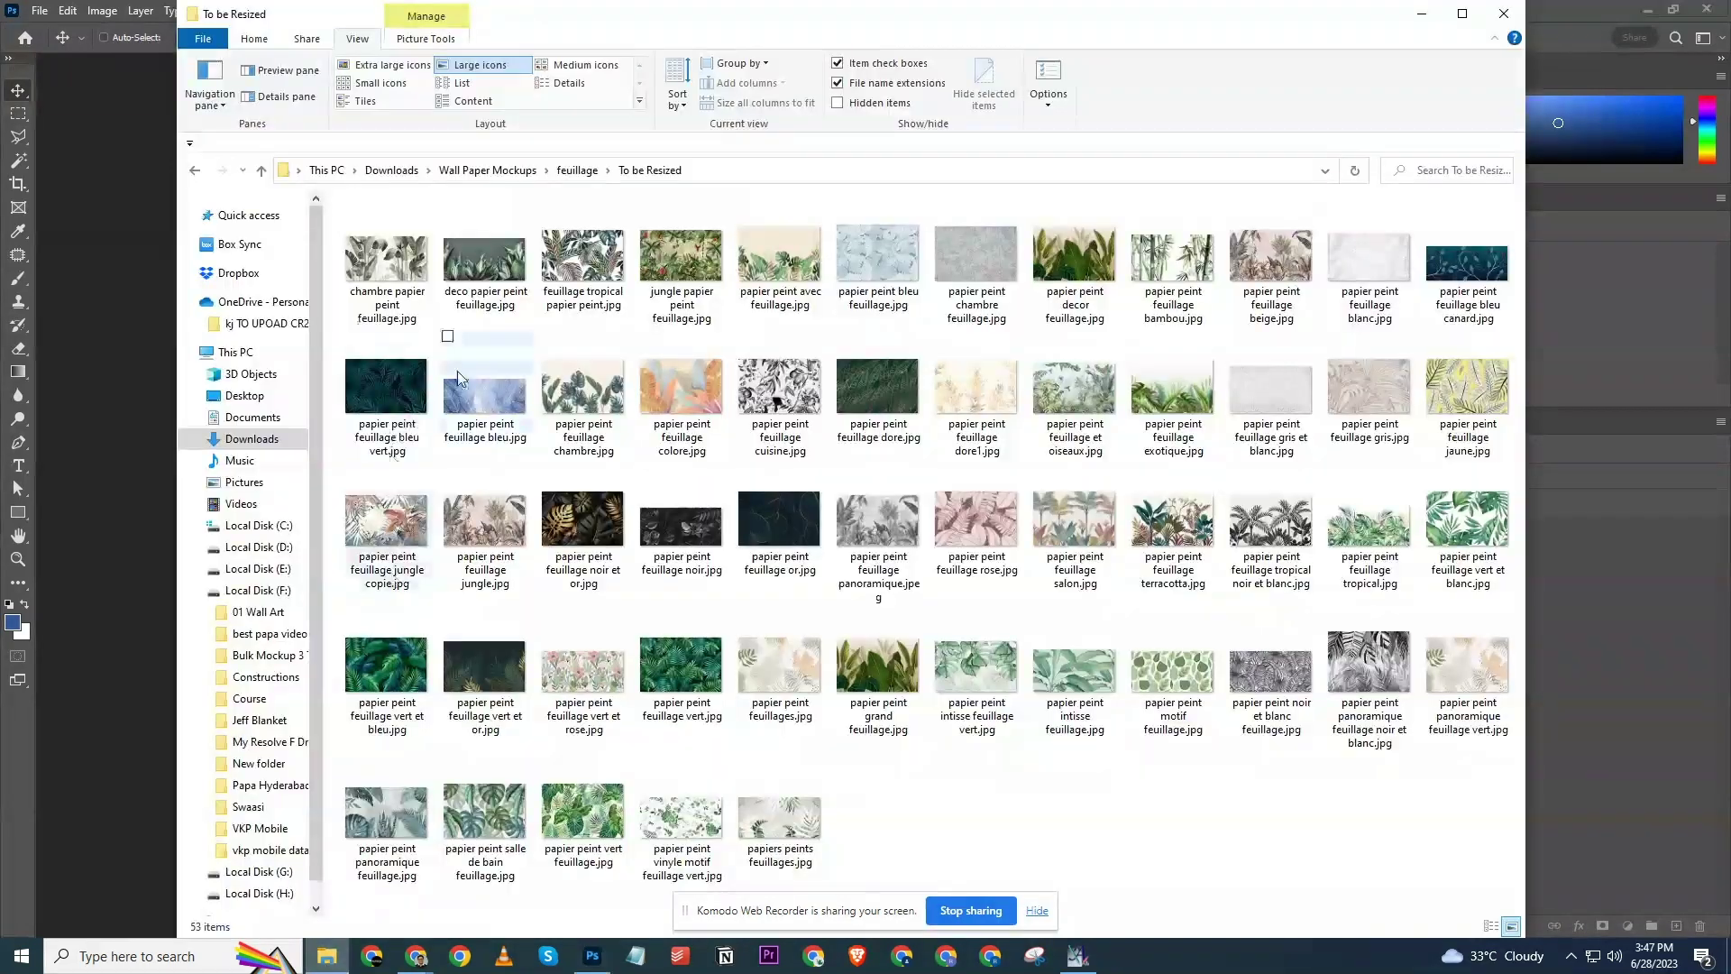
{"action": "left_click", "coordinate": [576, 171]}
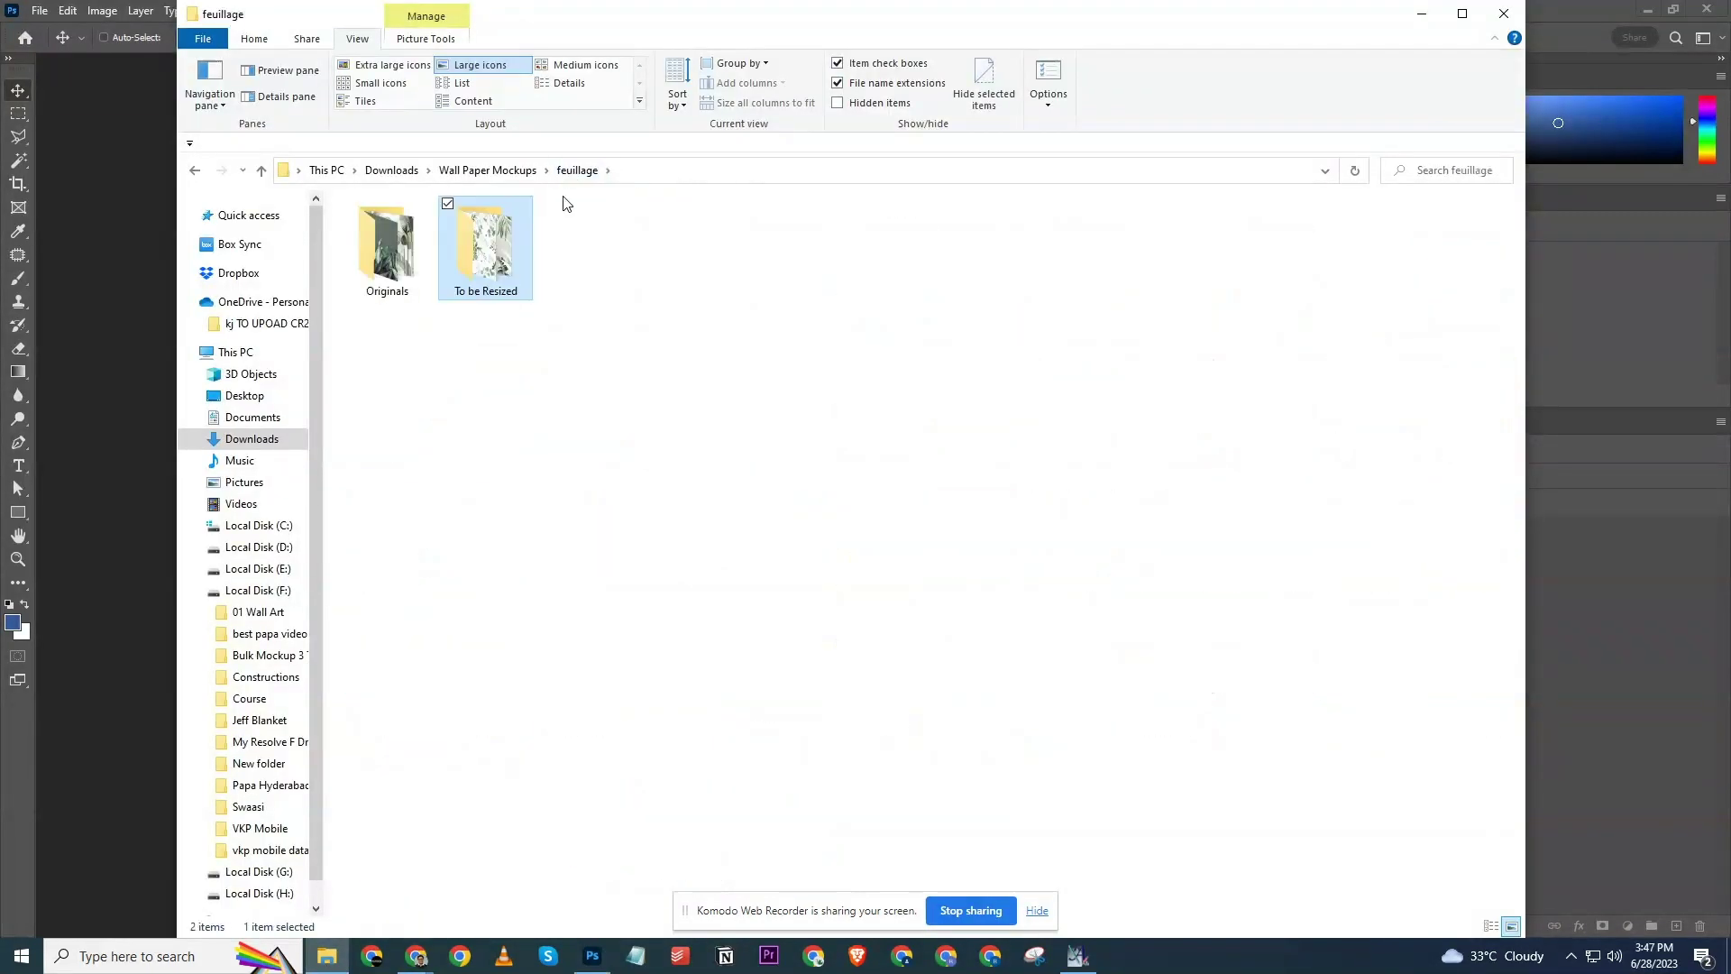
{"action": "double_click", "coordinate": [485, 243]}
{"action": "left_click", "coordinate": [475, 172]}
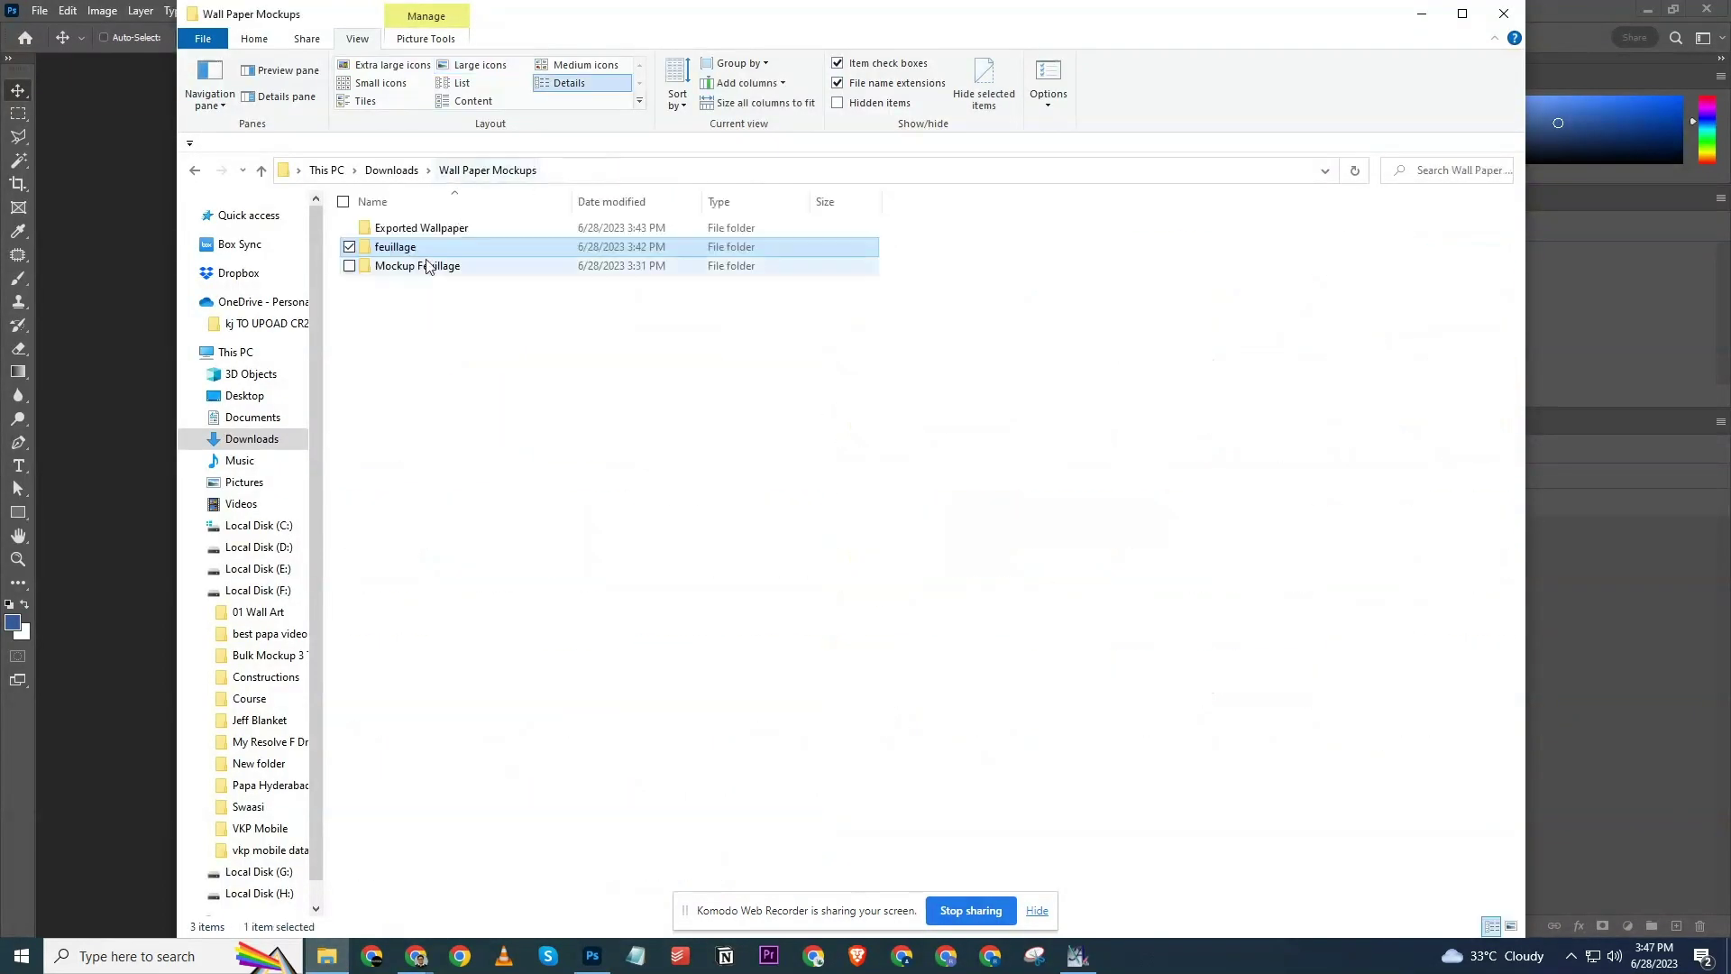
{"action": "double_click", "coordinate": [415, 262]}
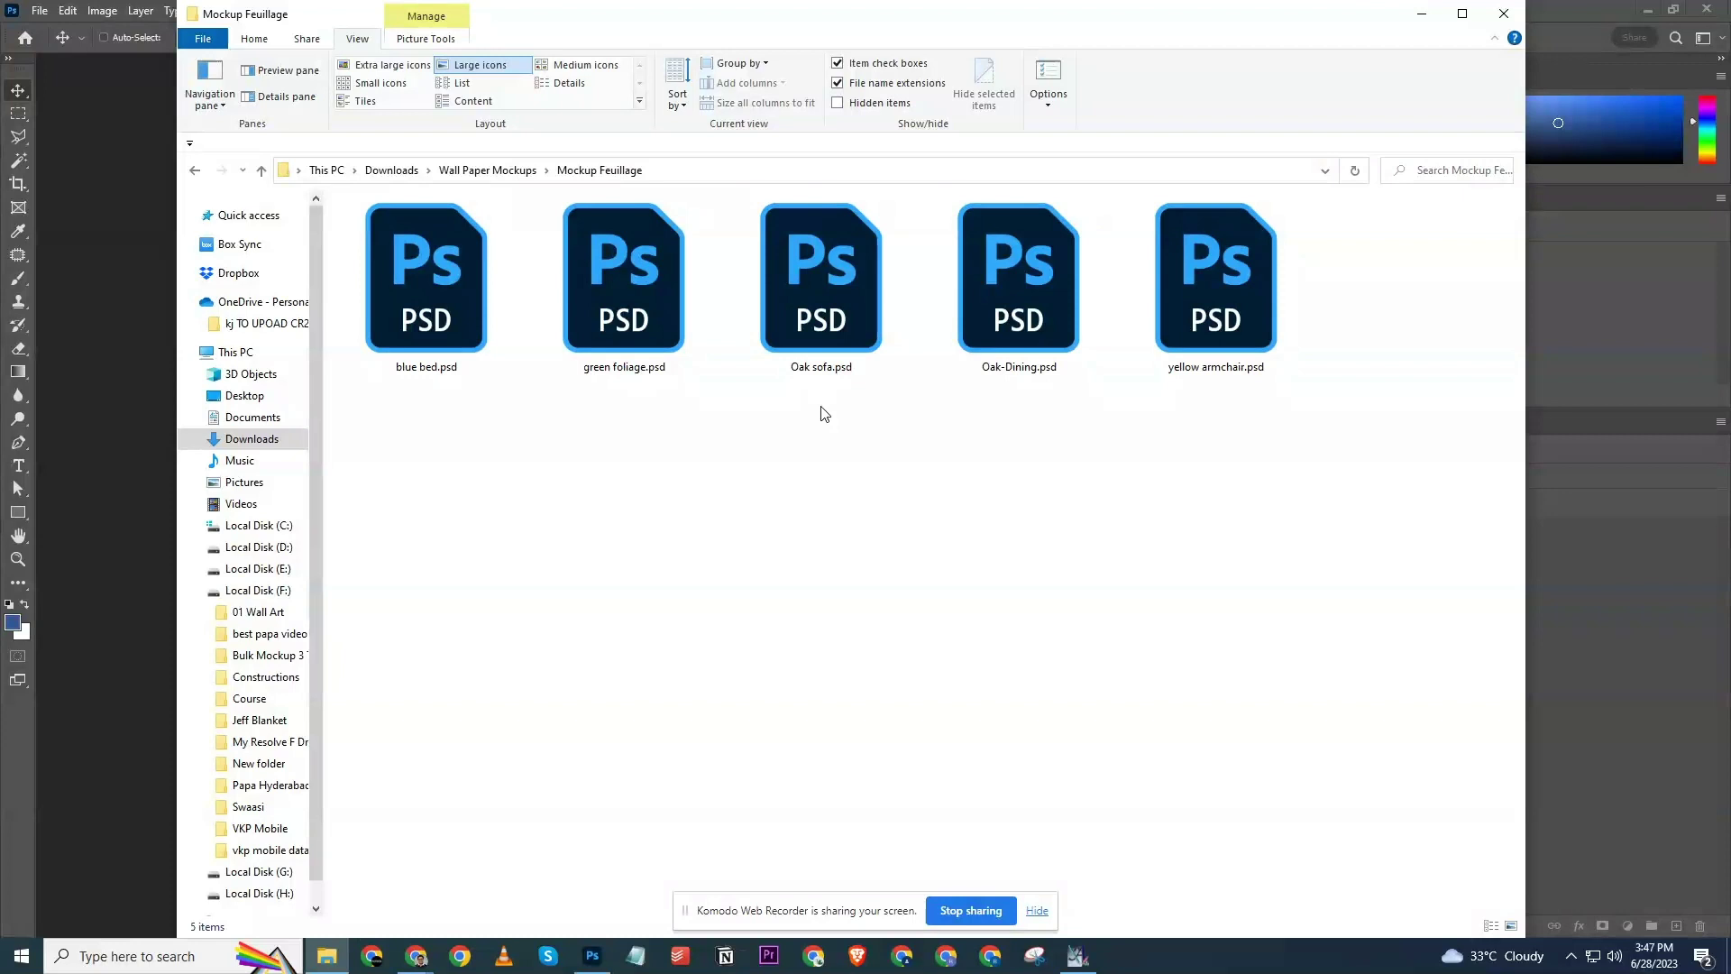
{"action": "left_click", "coordinate": [1586, 468]}
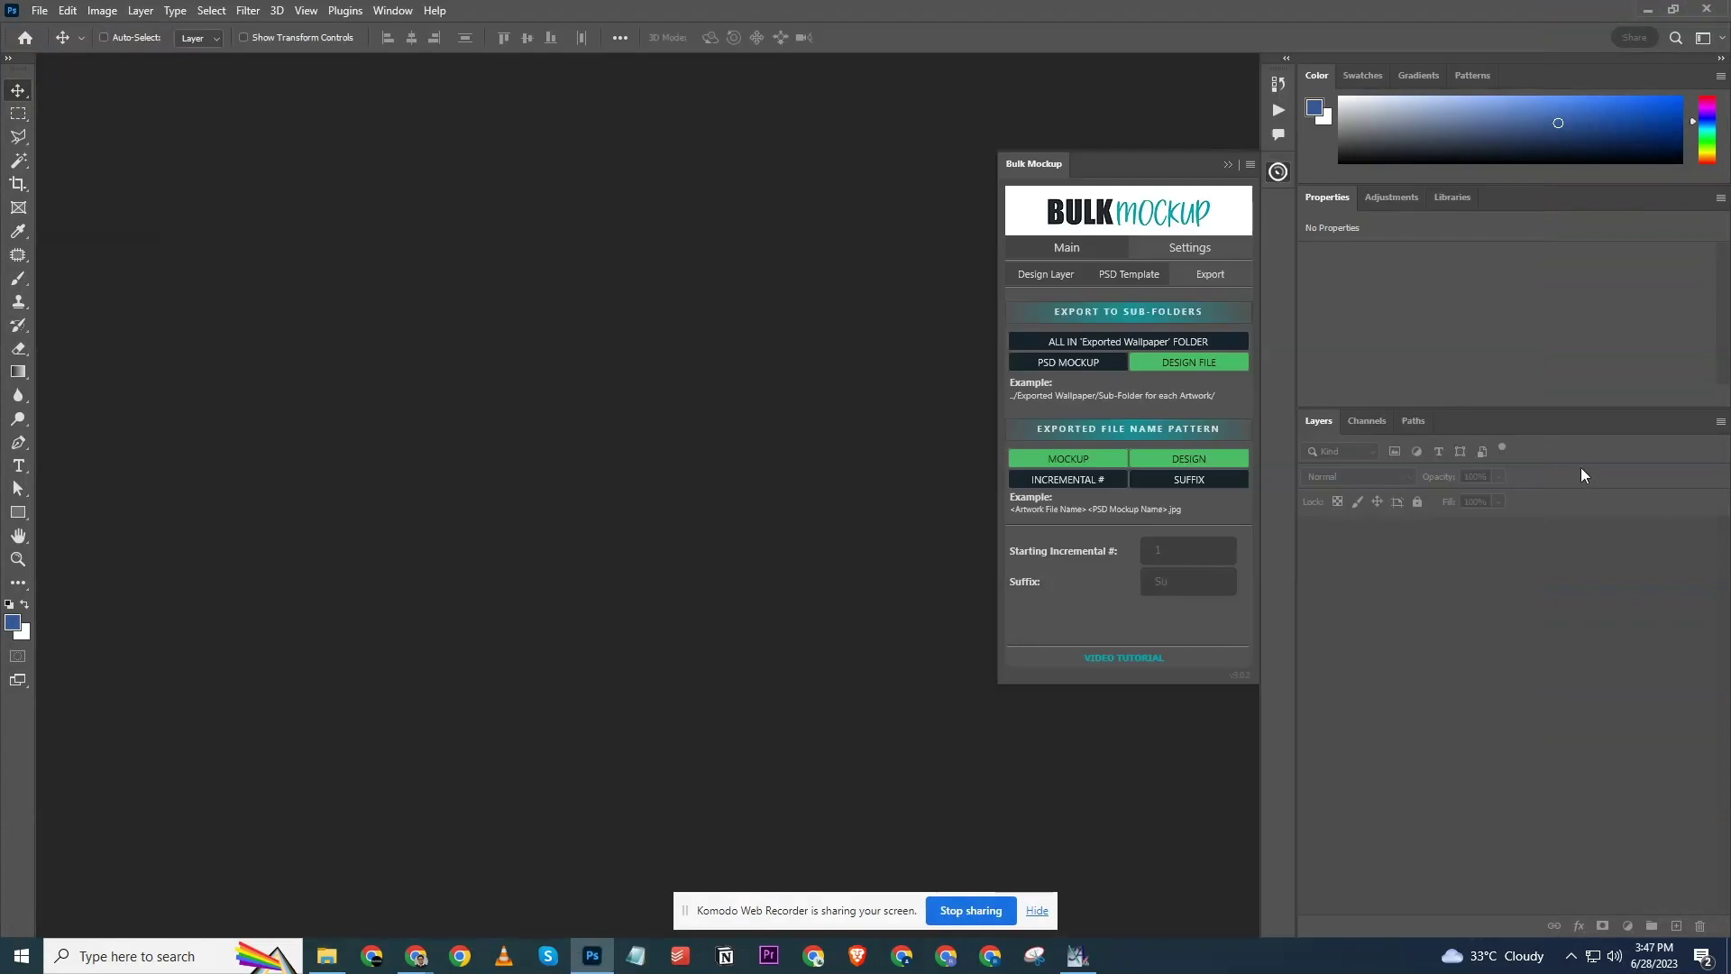
Try the Mockup-only, Design-only and Design with Incremental # file name patterns, and restore the Mockup and Design combination.
{"action": "left_click", "coordinate": [1154, 461]}
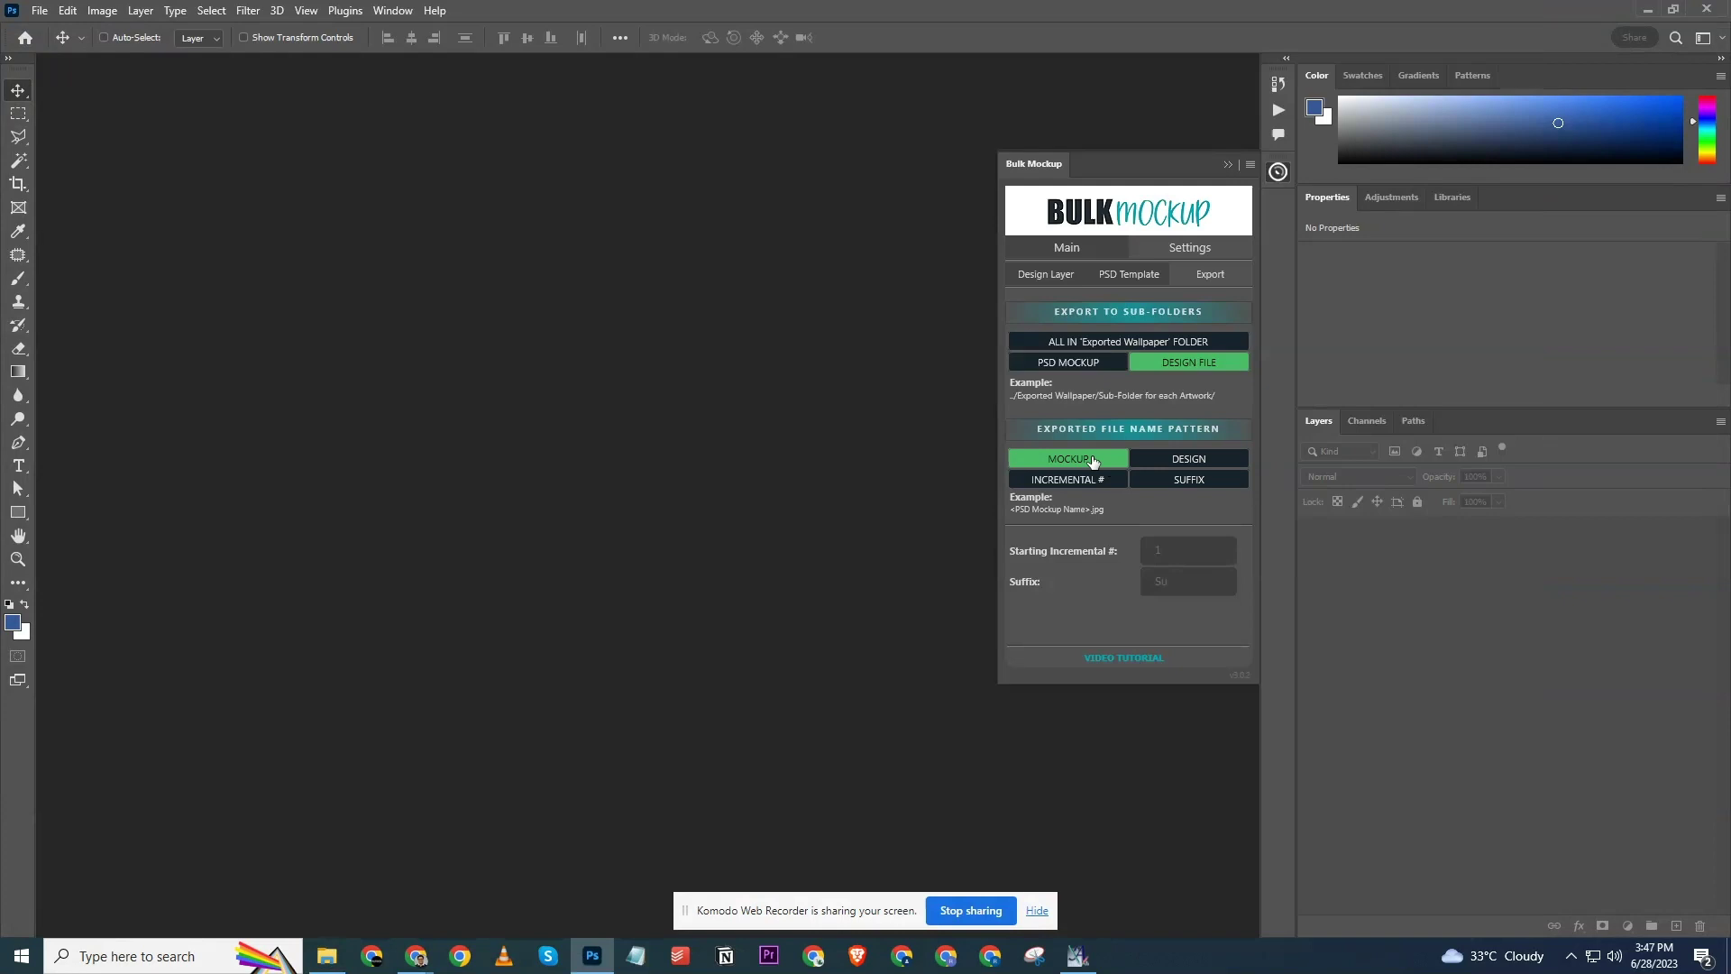
{"action": "left_click", "coordinate": [1097, 459]}
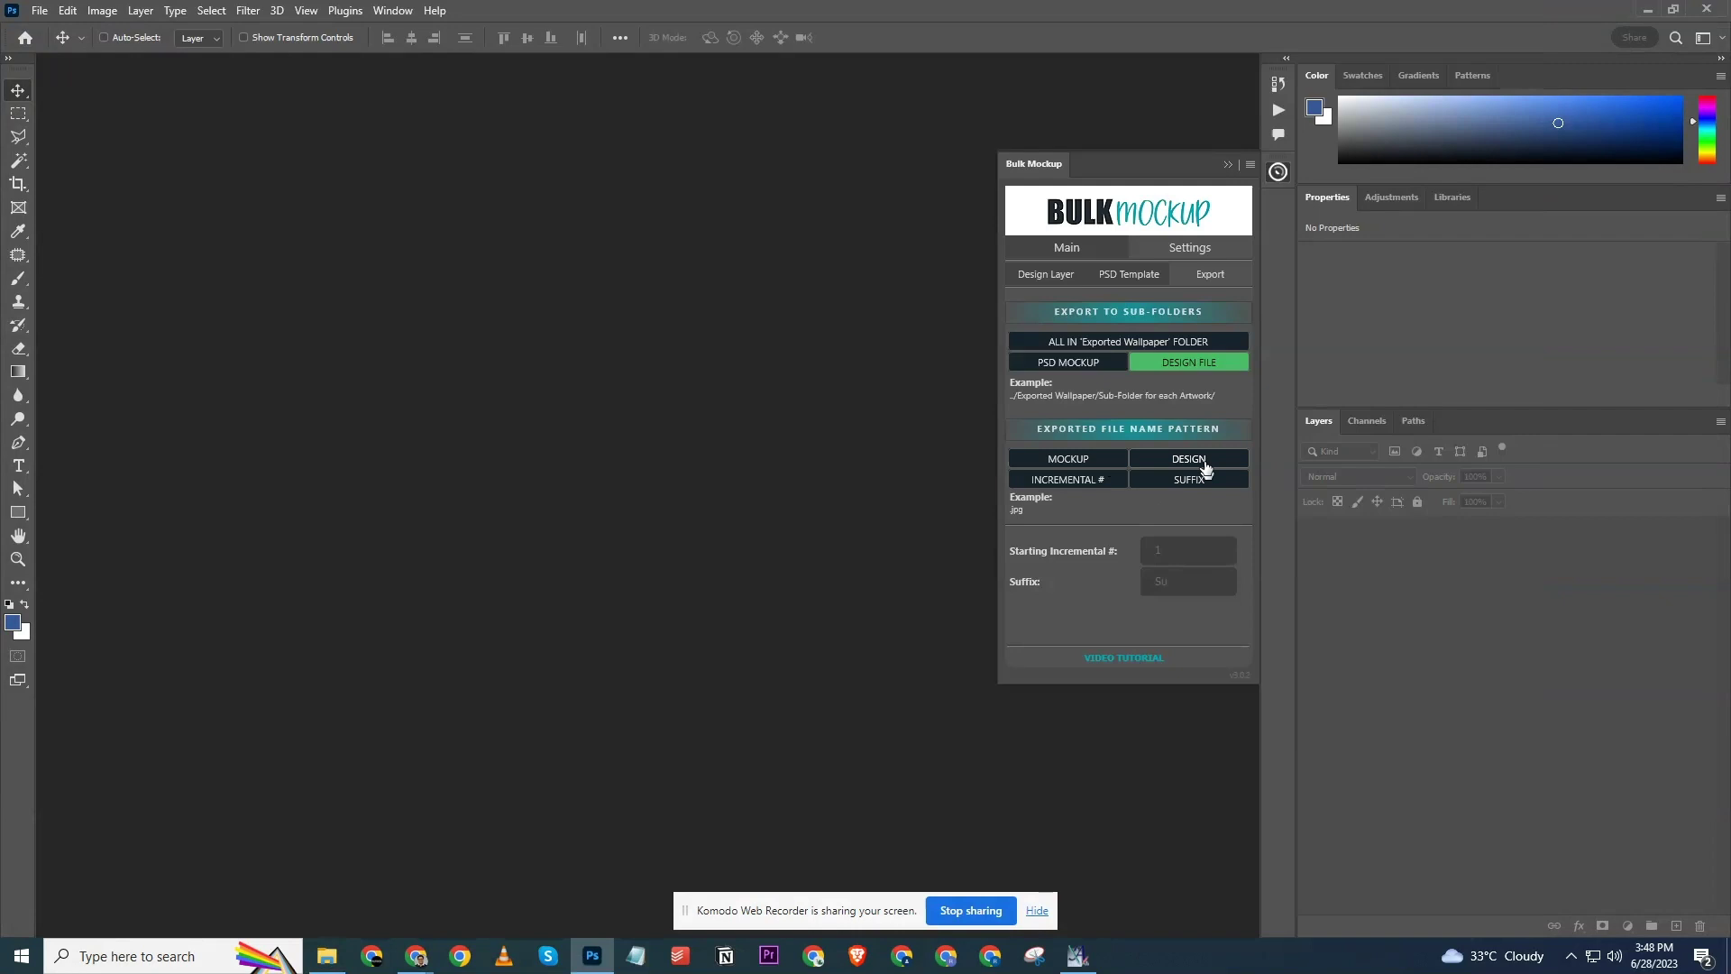
{"action": "left_click", "coordinate": [1205, 463]}
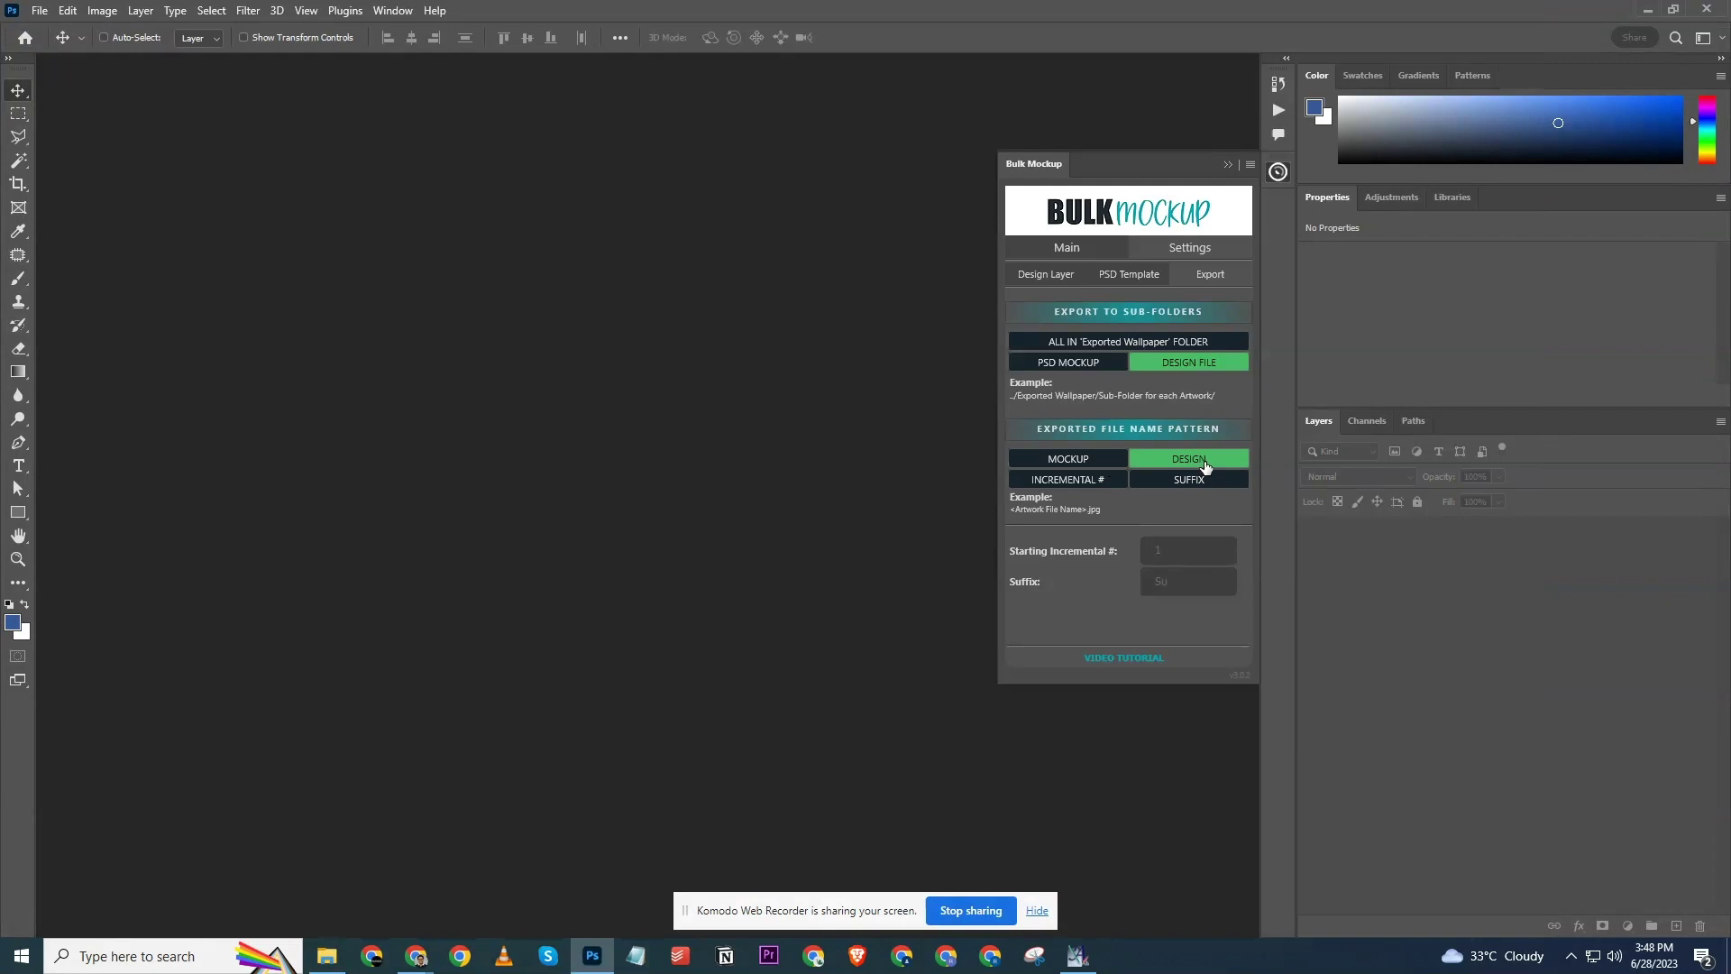
{"action": "left_click", "coordinate": [1070, 462]}
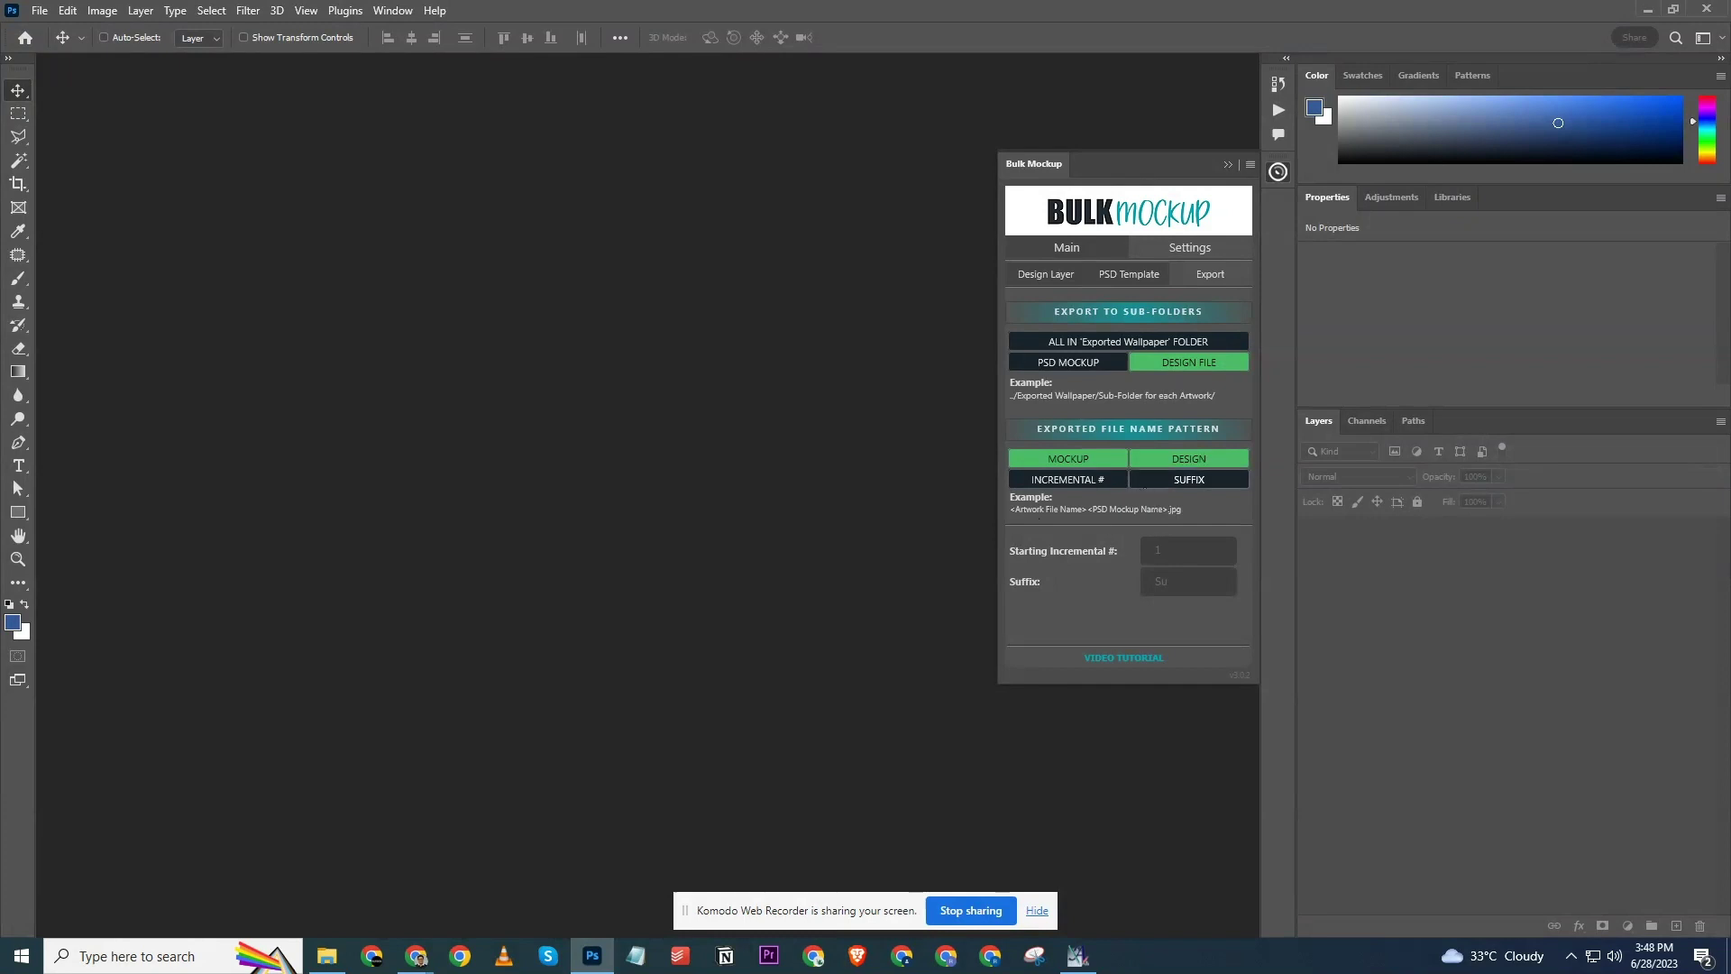
{"action": "left_click", "coordinate": [1090, 462]}
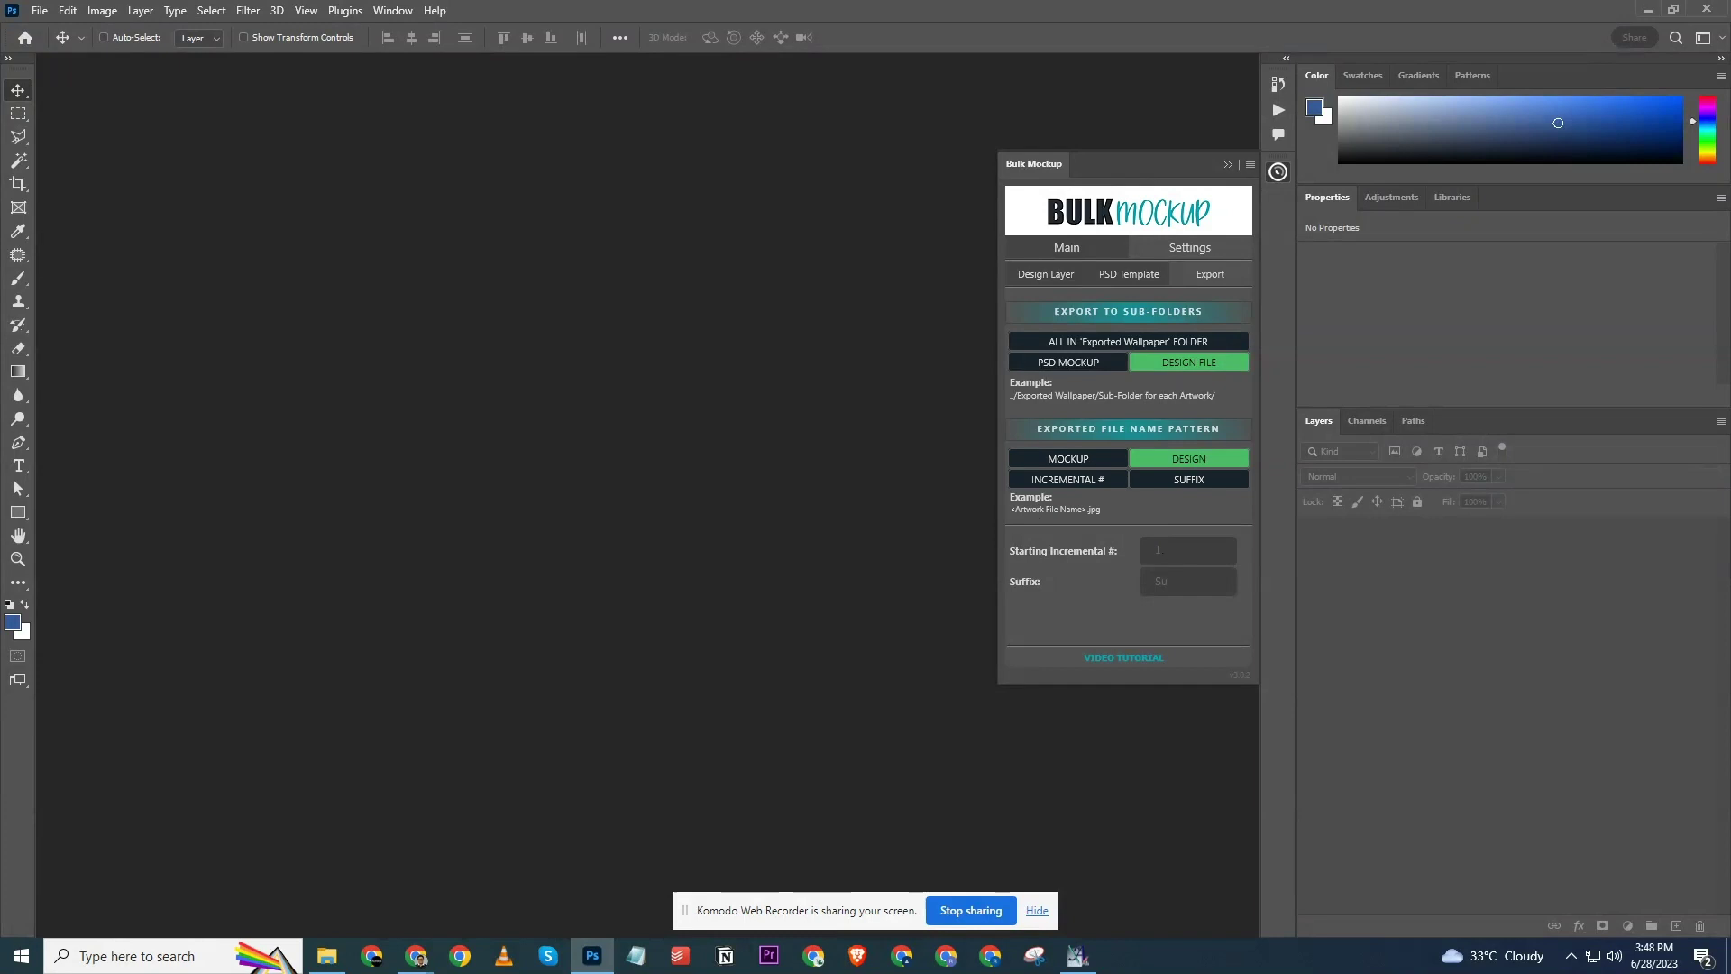
{"action": "left_click", "coordinate": [1059, 484]}
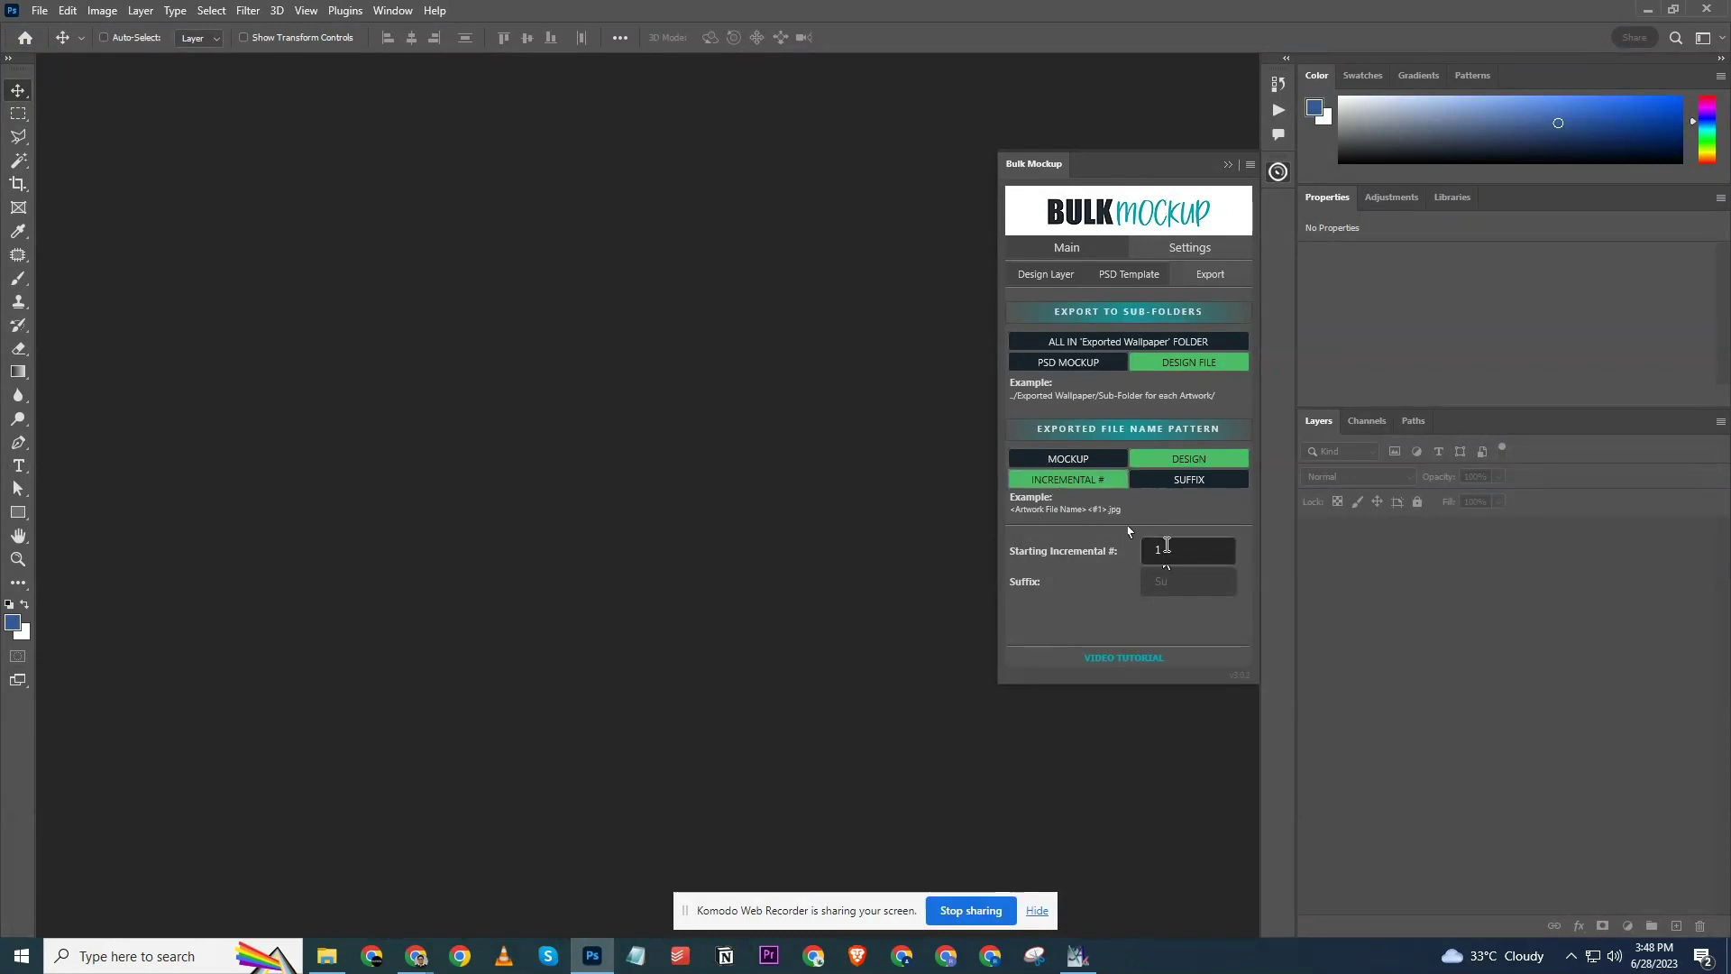
{"action": "left_click", "coordinate": [1062, 482]}
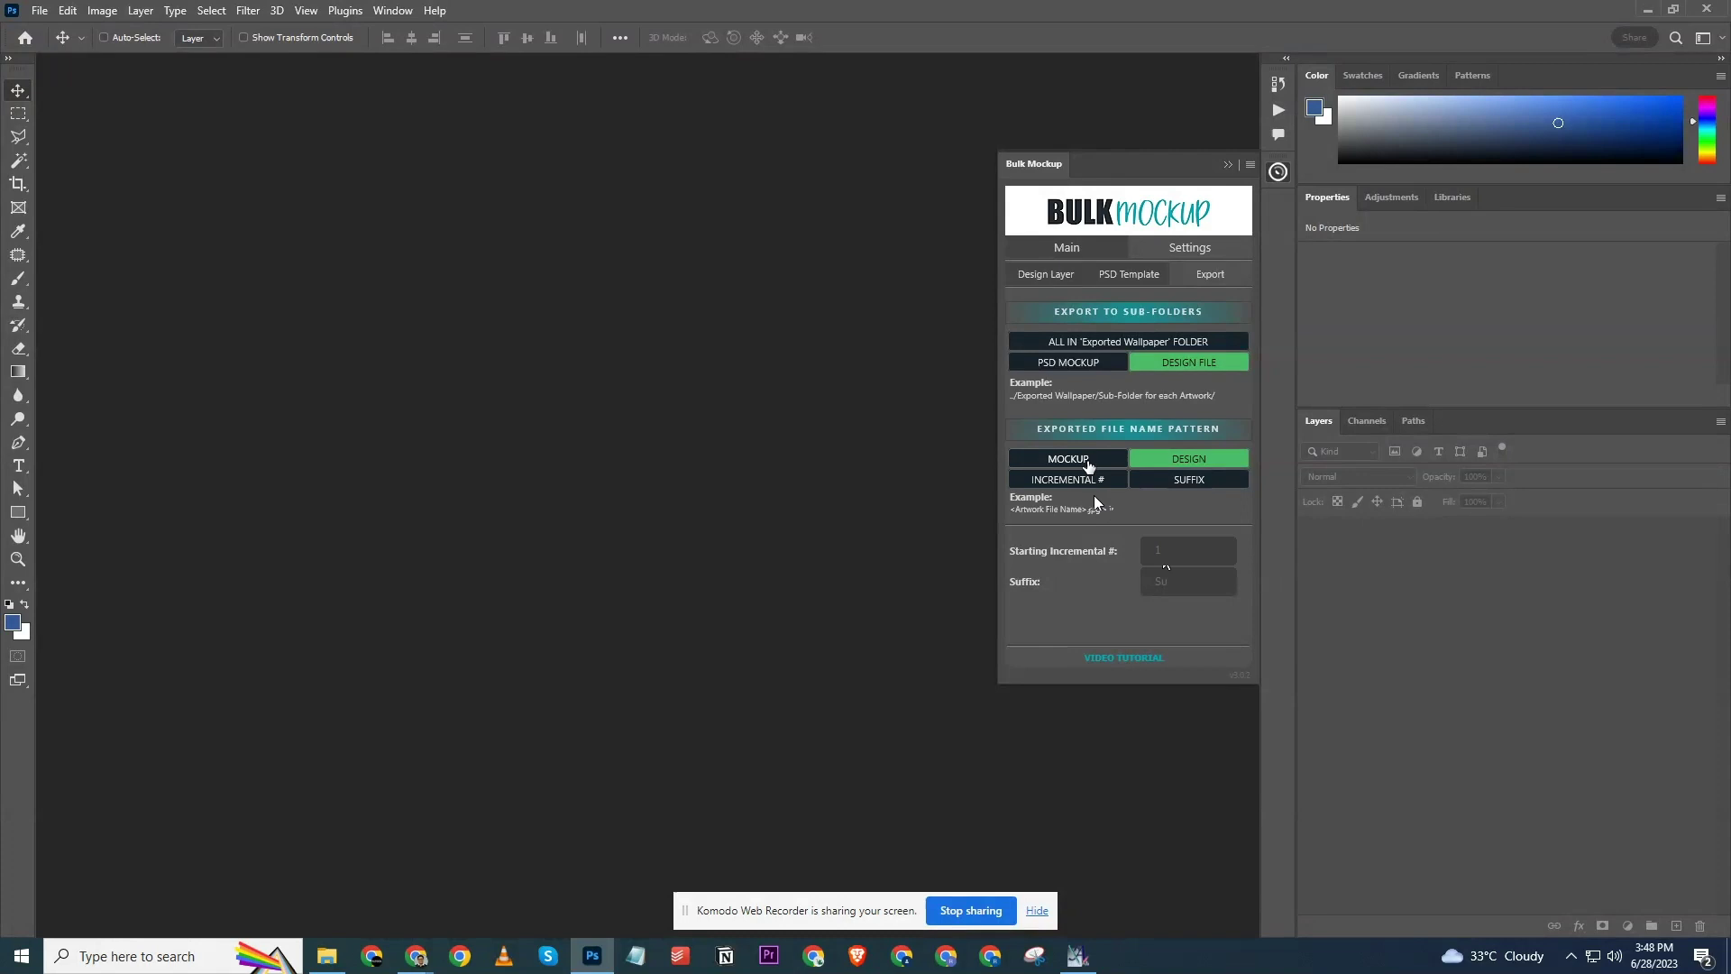
{"action": "left_click", "coordinate": [1093, 462]}
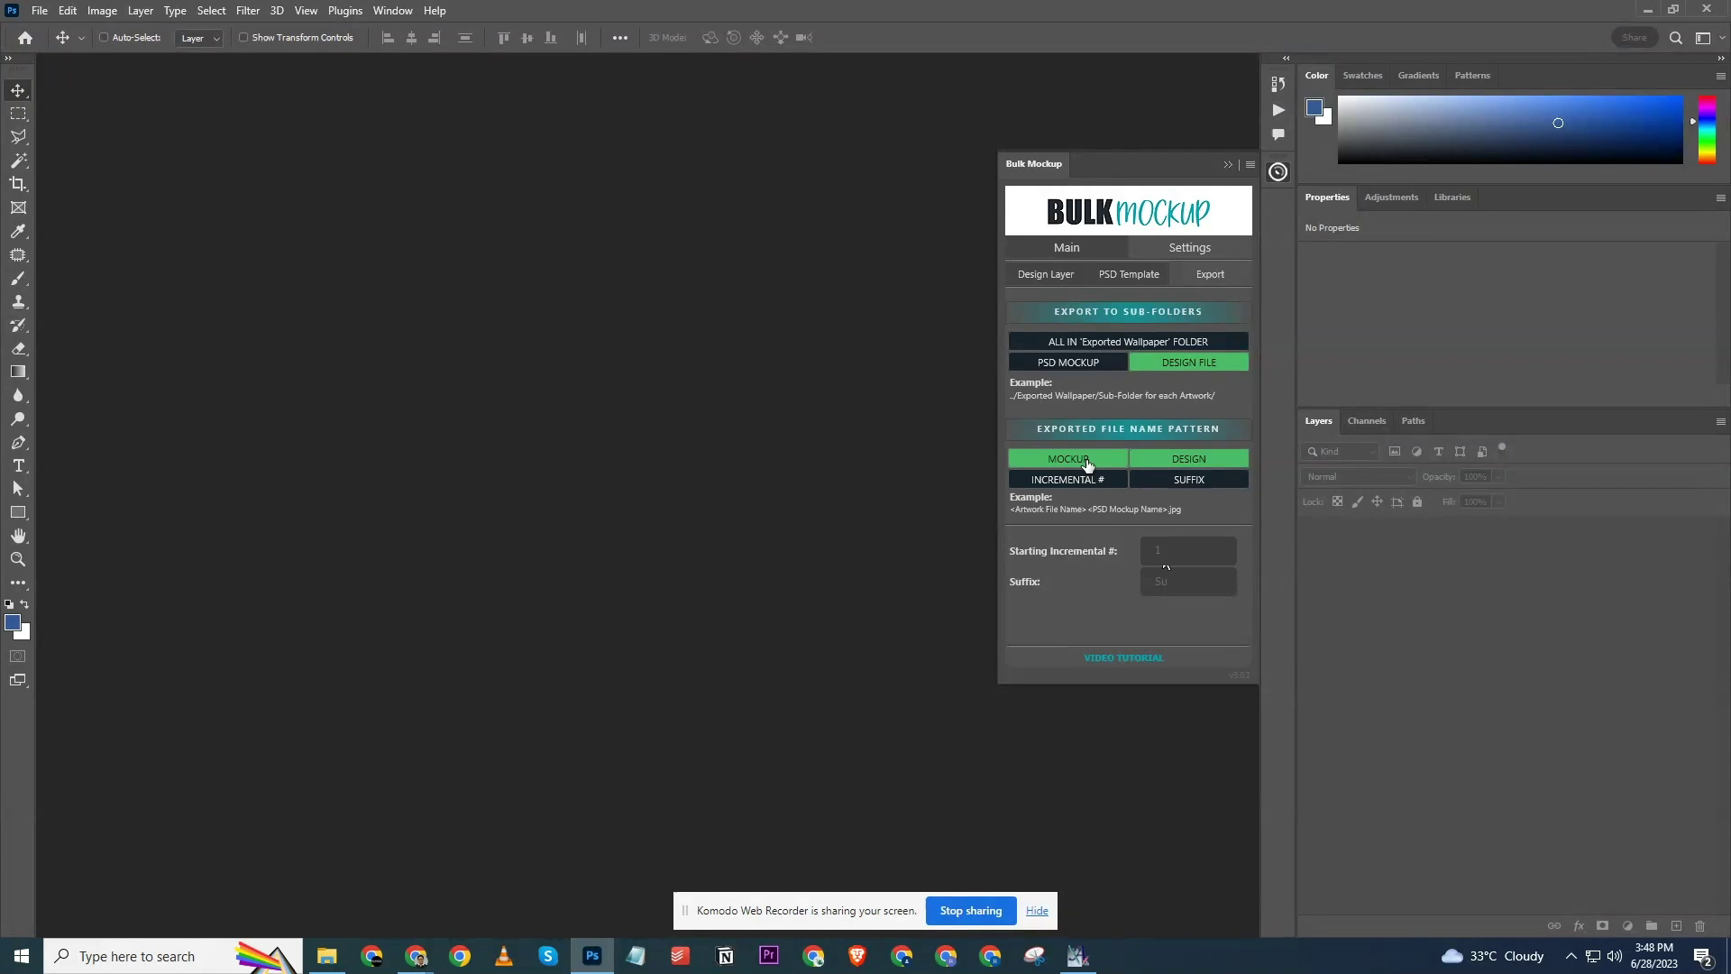
Start generating the wallpaper mockups from the plugin's main settings.
{"action": "left_click", "coordinate": [1068, 247]}
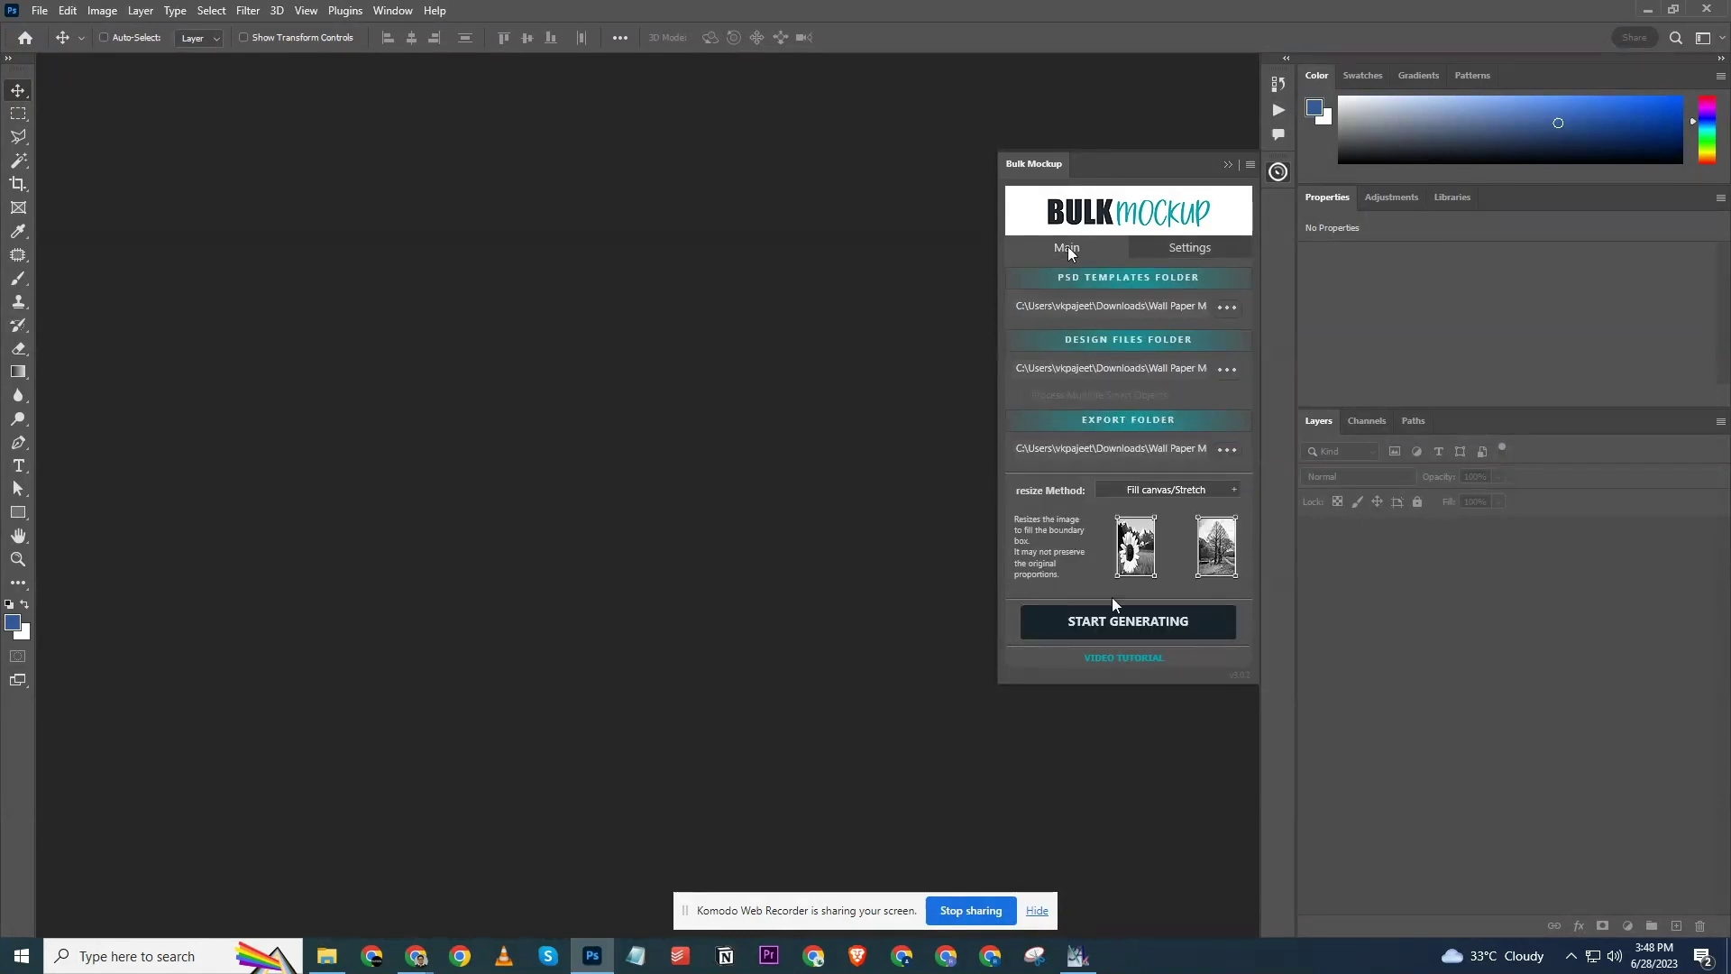
{"action": "left_click", "coordinate": [1122, 627]}
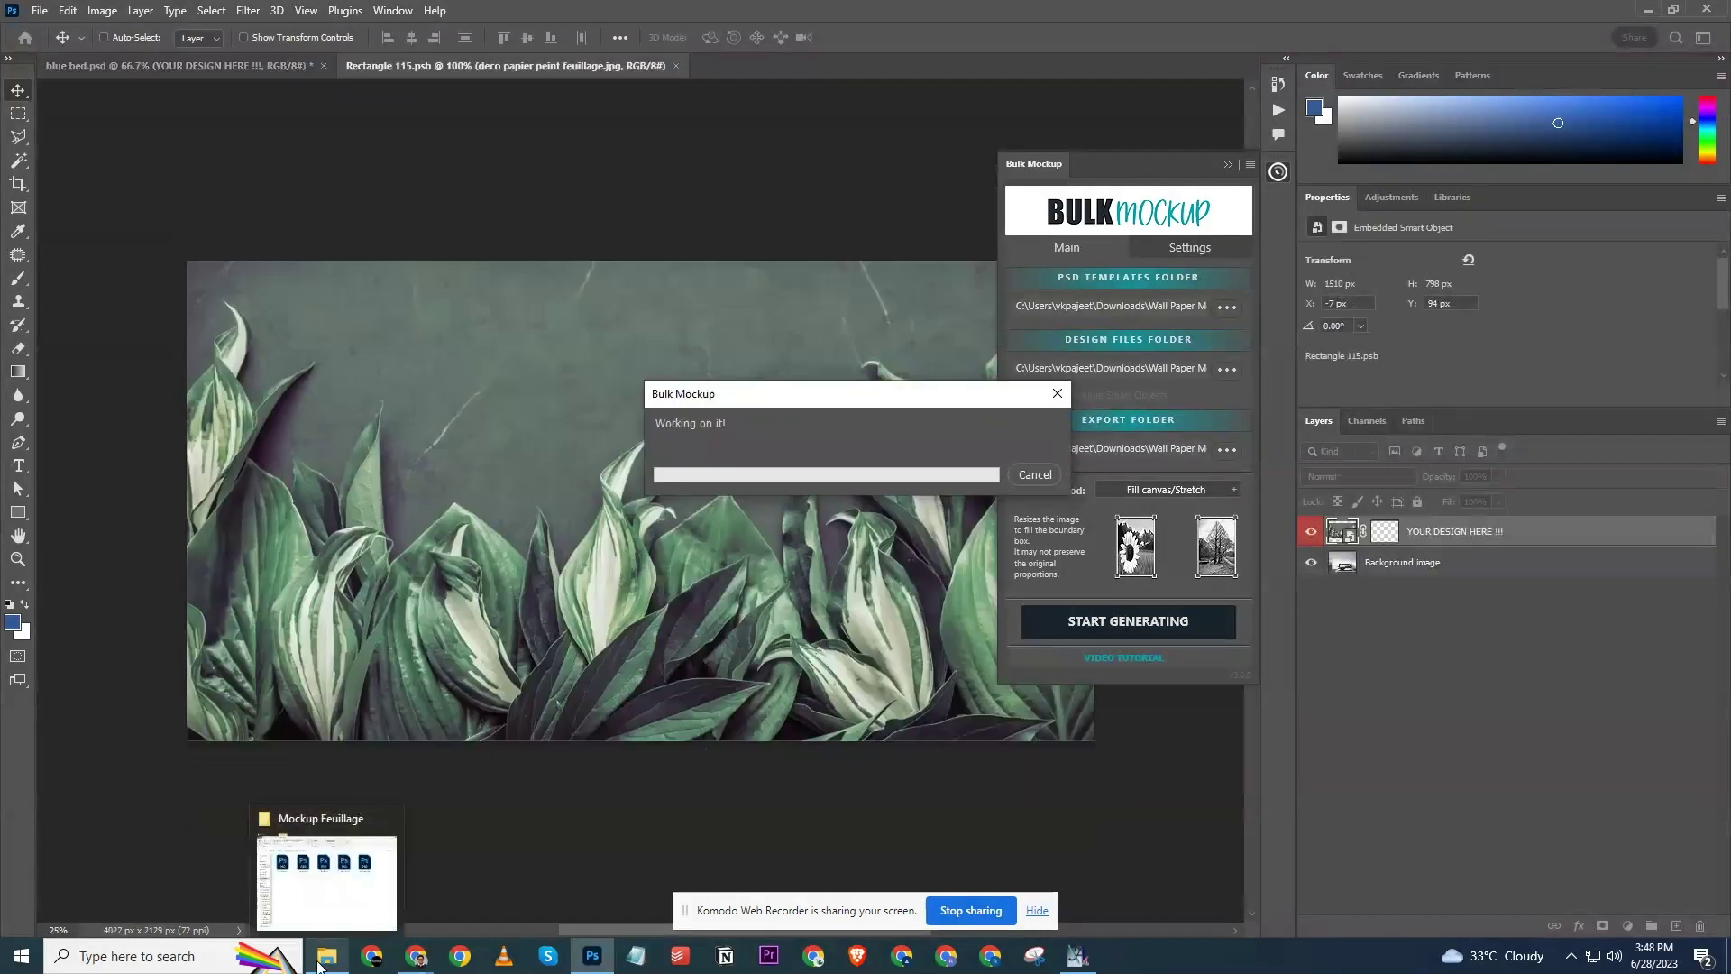
Open the Exported Wallpaper folder inside Wall Paper Mockups and place its window over Photoshop to watch the exports.
{"action": "left_click", "coordinate": [325, 958]}
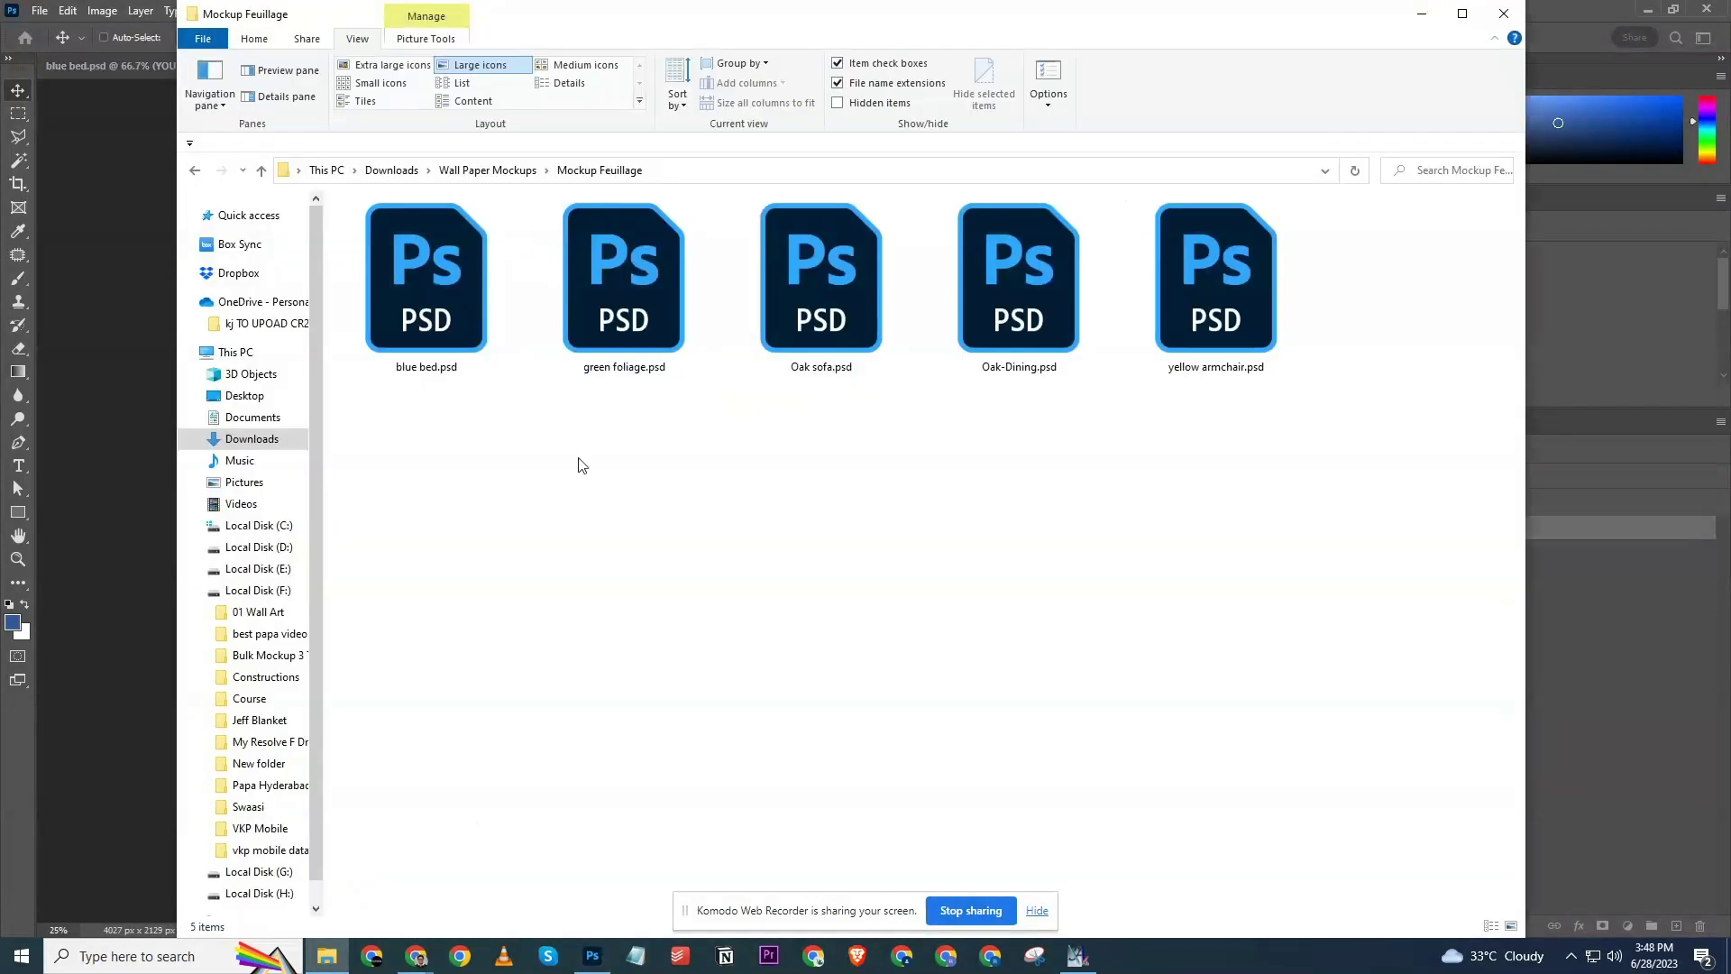
{"action": "left_click", "coordinate": [505, 169]}
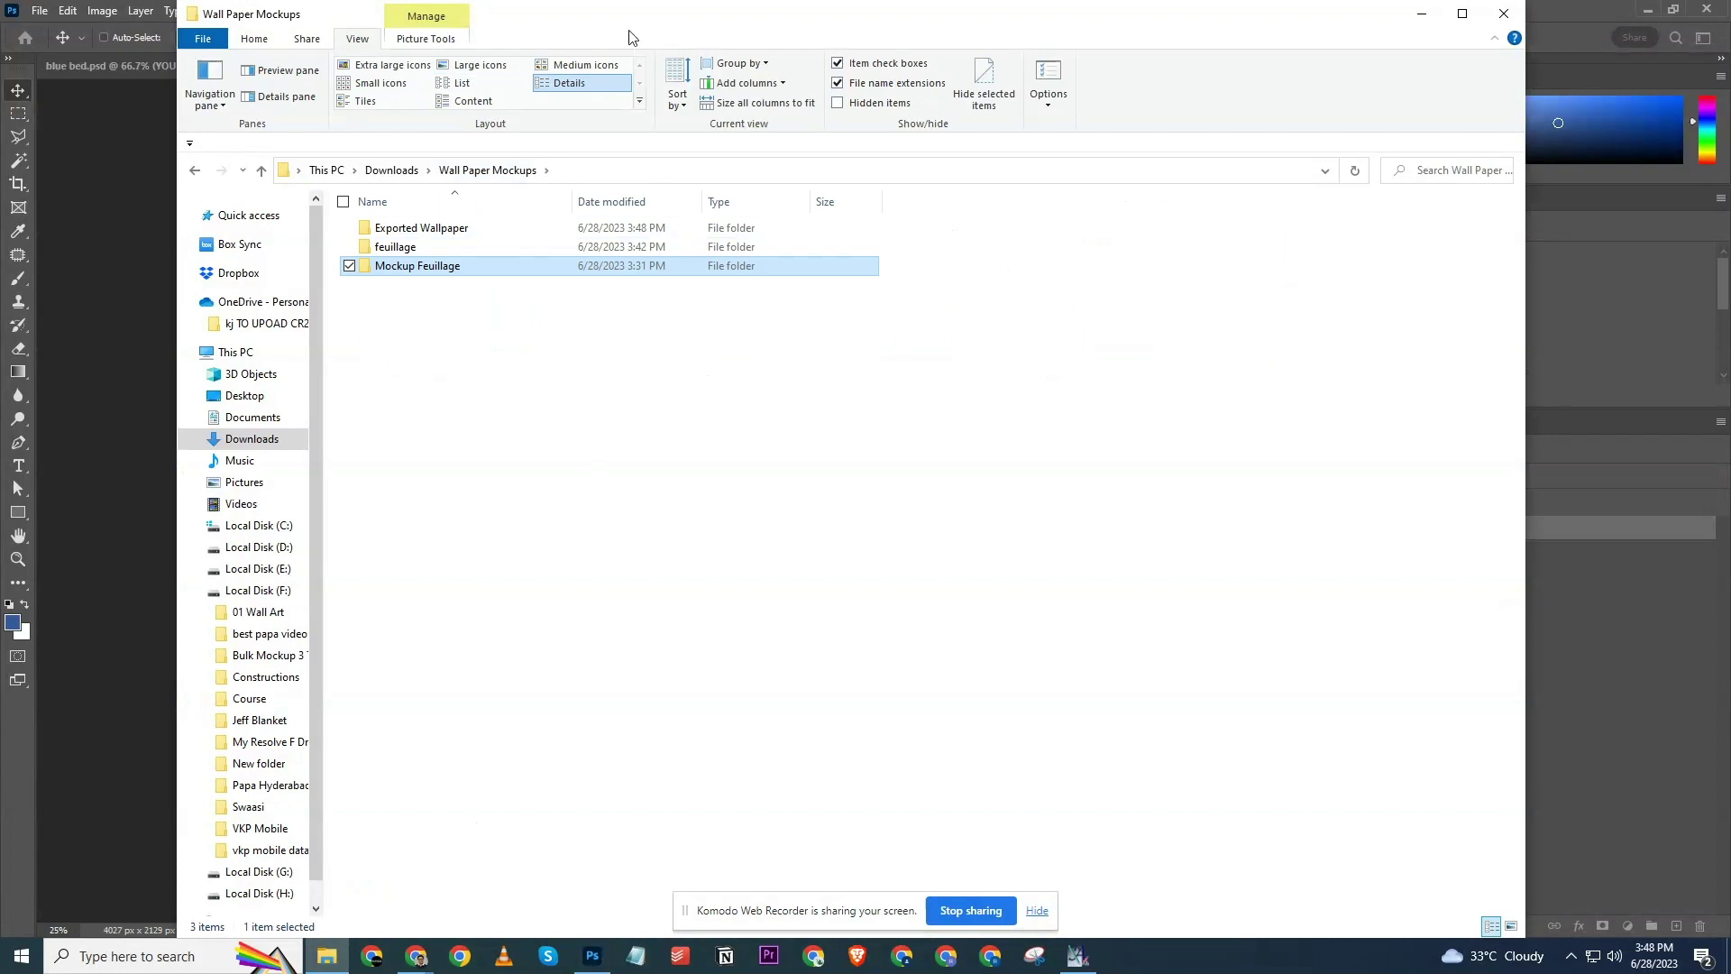
{"action": "left_click_drag", "start_coordinate": [633, 20], "coordinate": [757, 694]}
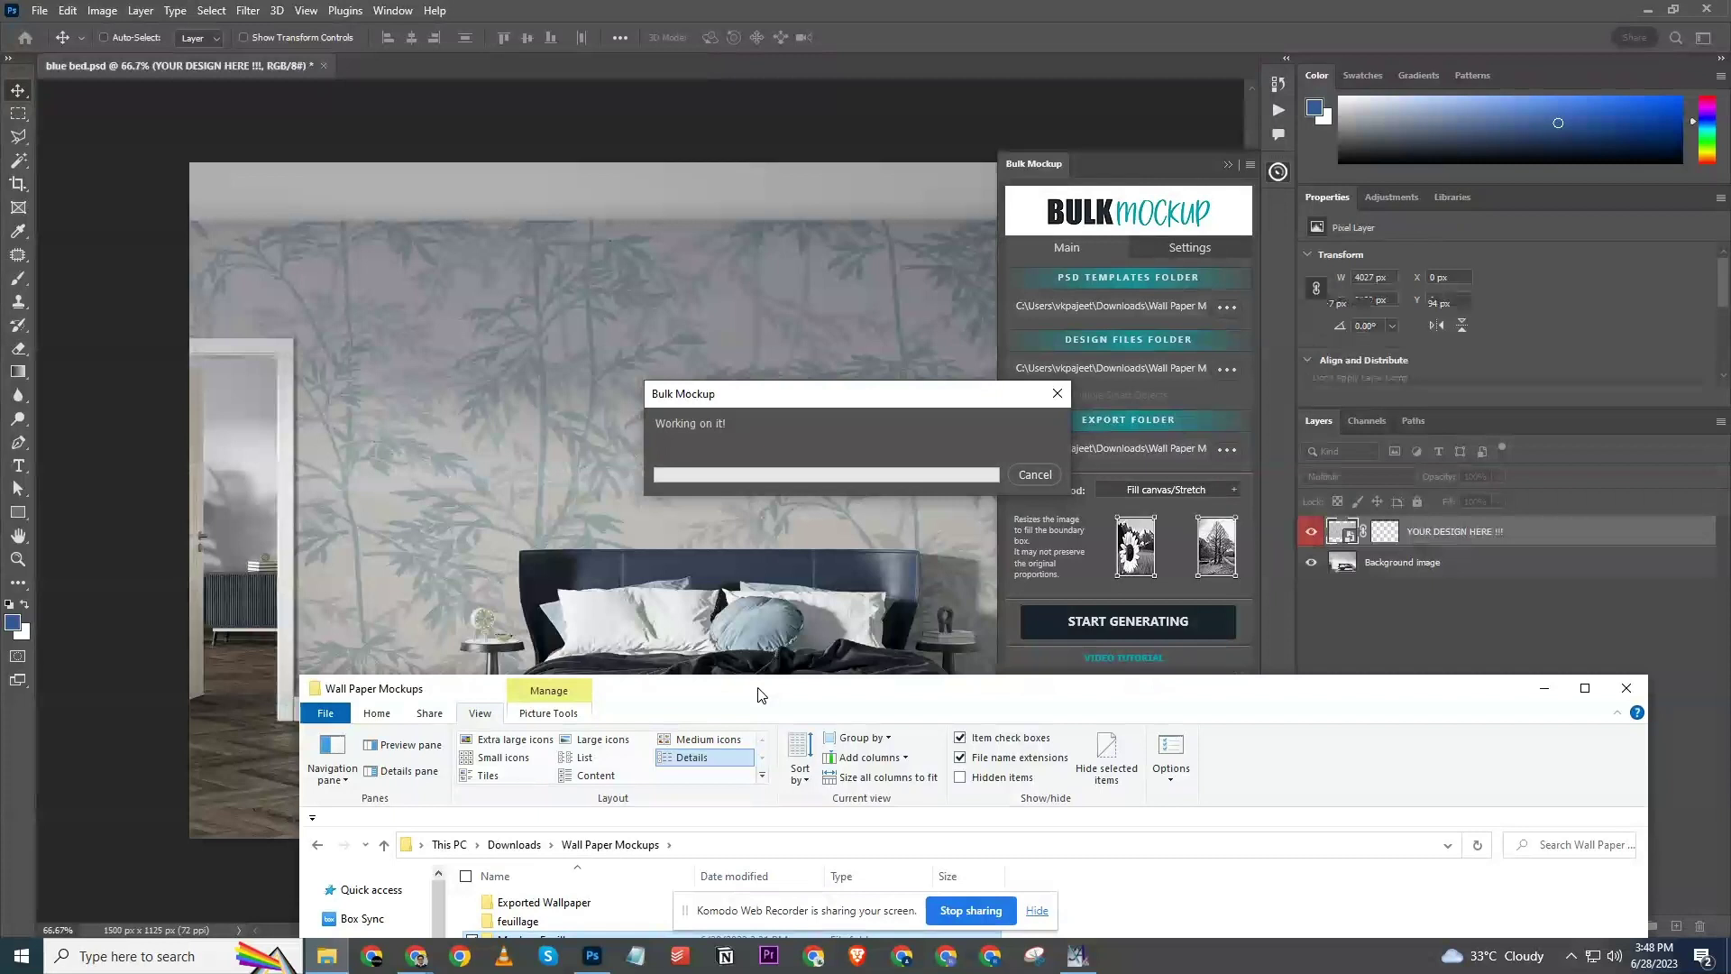
{"action": "left_click_drag", "start_coordinate": [757, 695], "coordinate": [696, 201]}
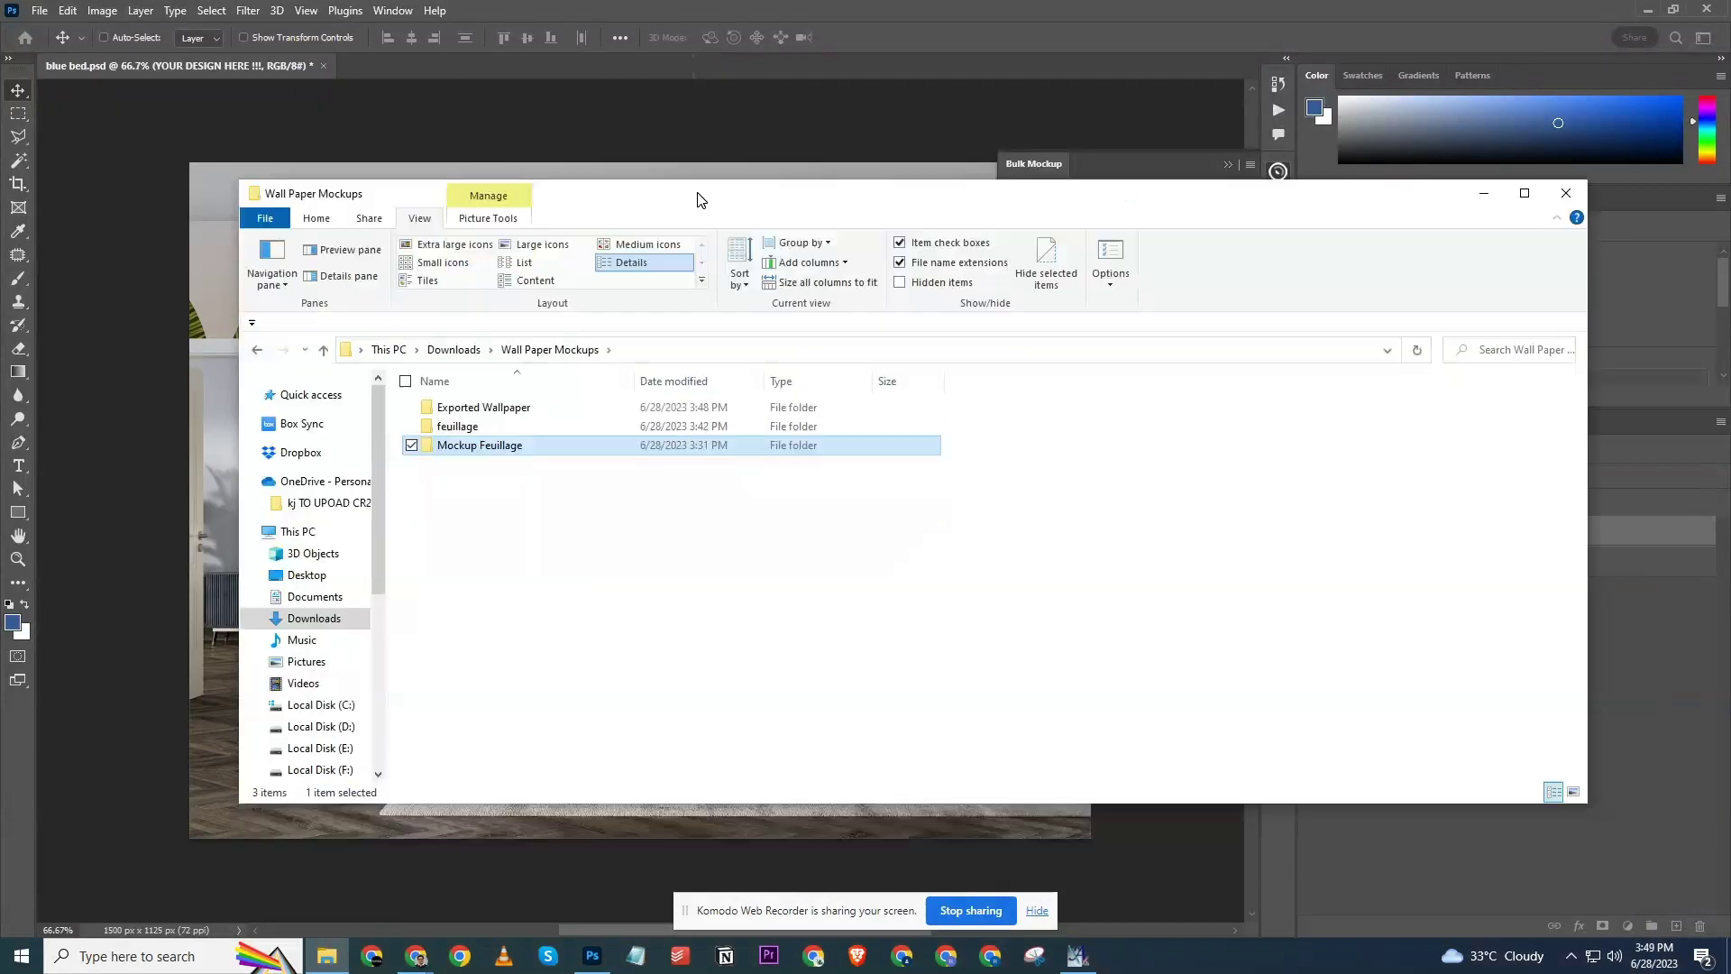
{"action": "double_click", "coordinate": [696, 201]}
{"action": "double_click", "coordinate": [298, 225]}
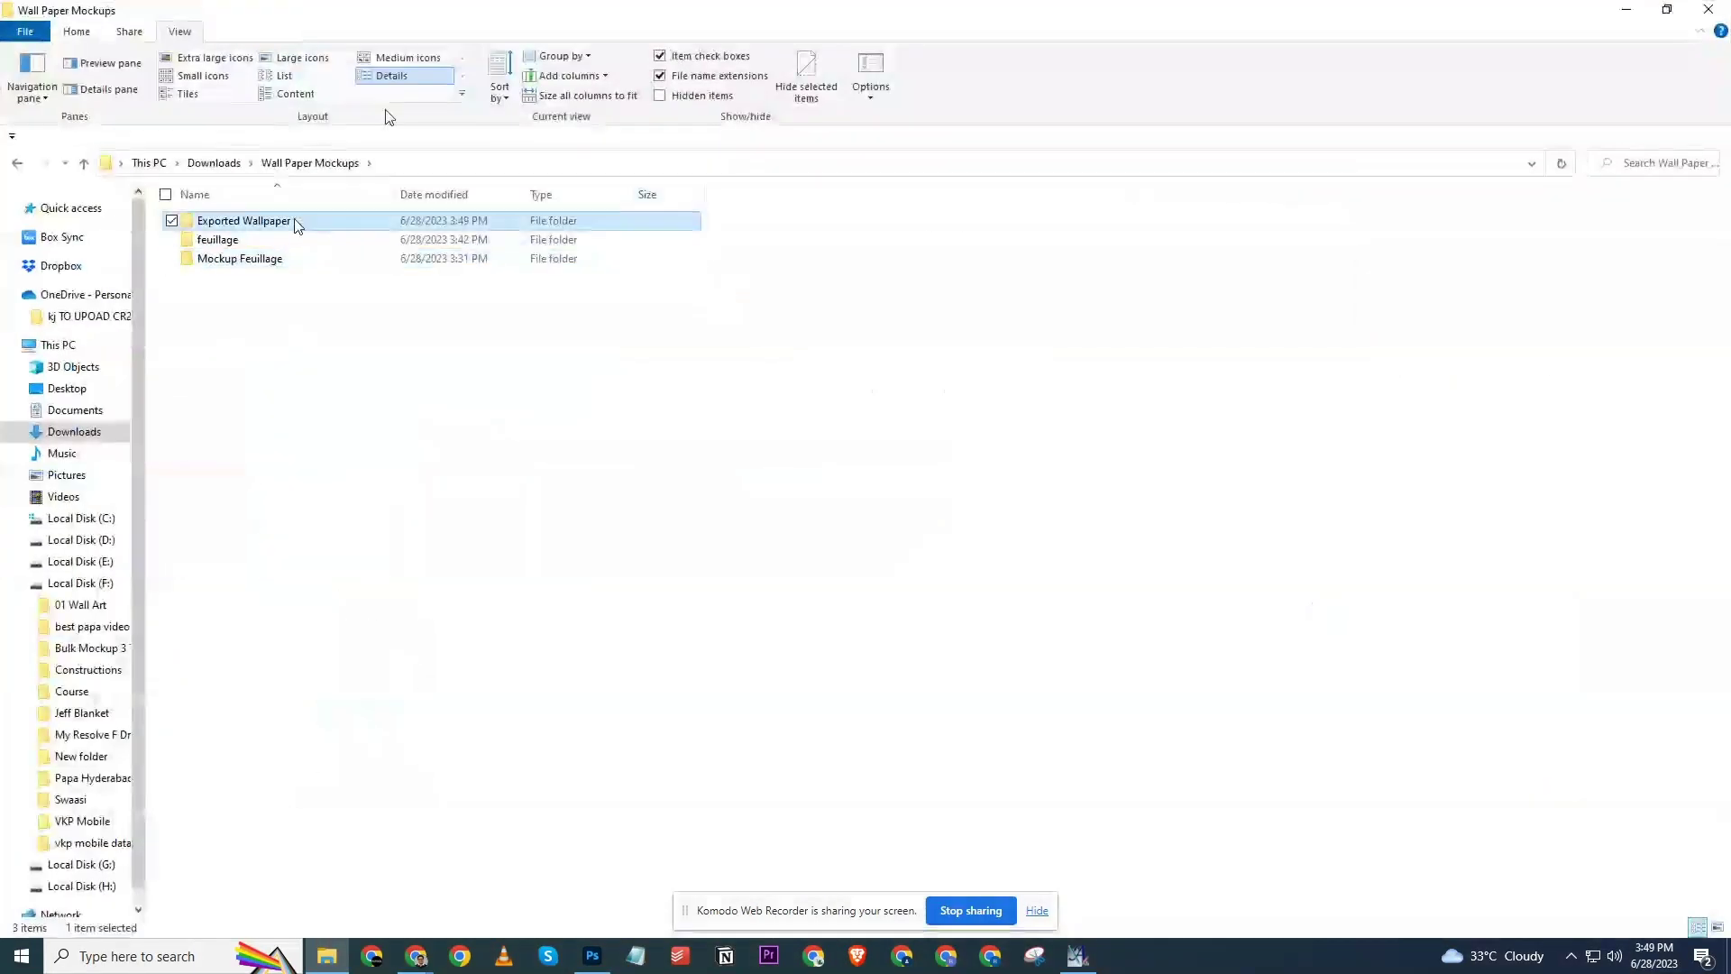
{"action": "left_click_drag", "start_coordinate": [483, 27], "coordinate": [969, 77]}
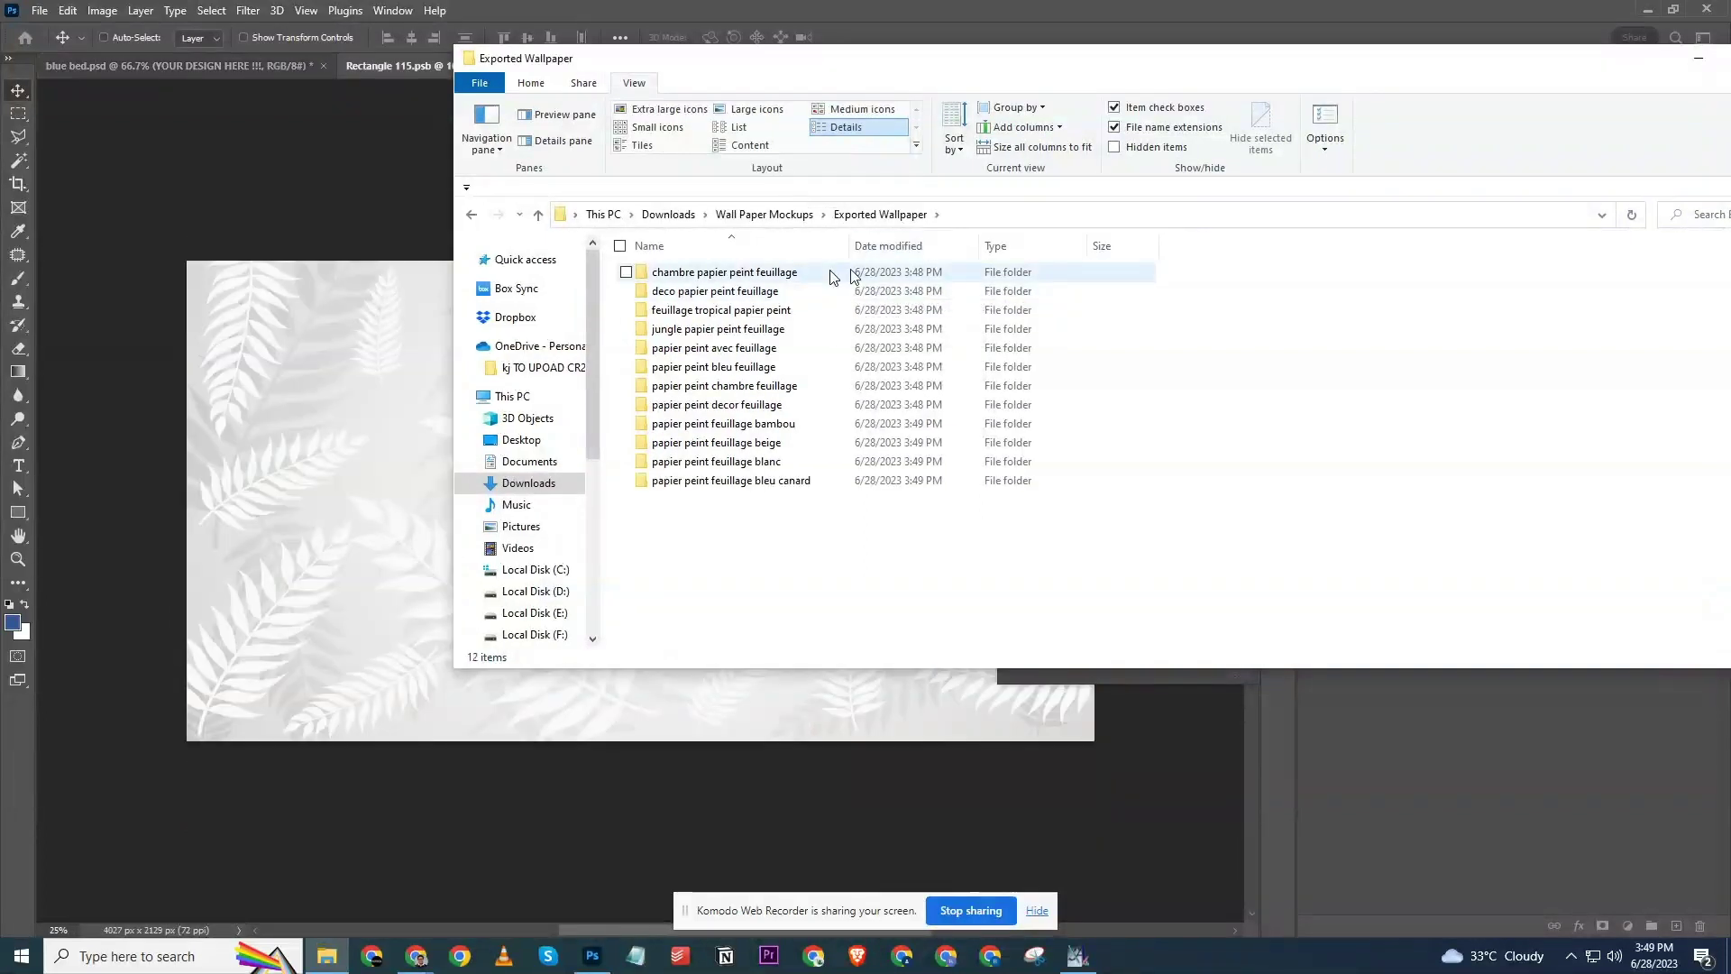
{"action": "left_click_drag", "start_coordinate": [1143, 75], "coordinate": [948, 79]}
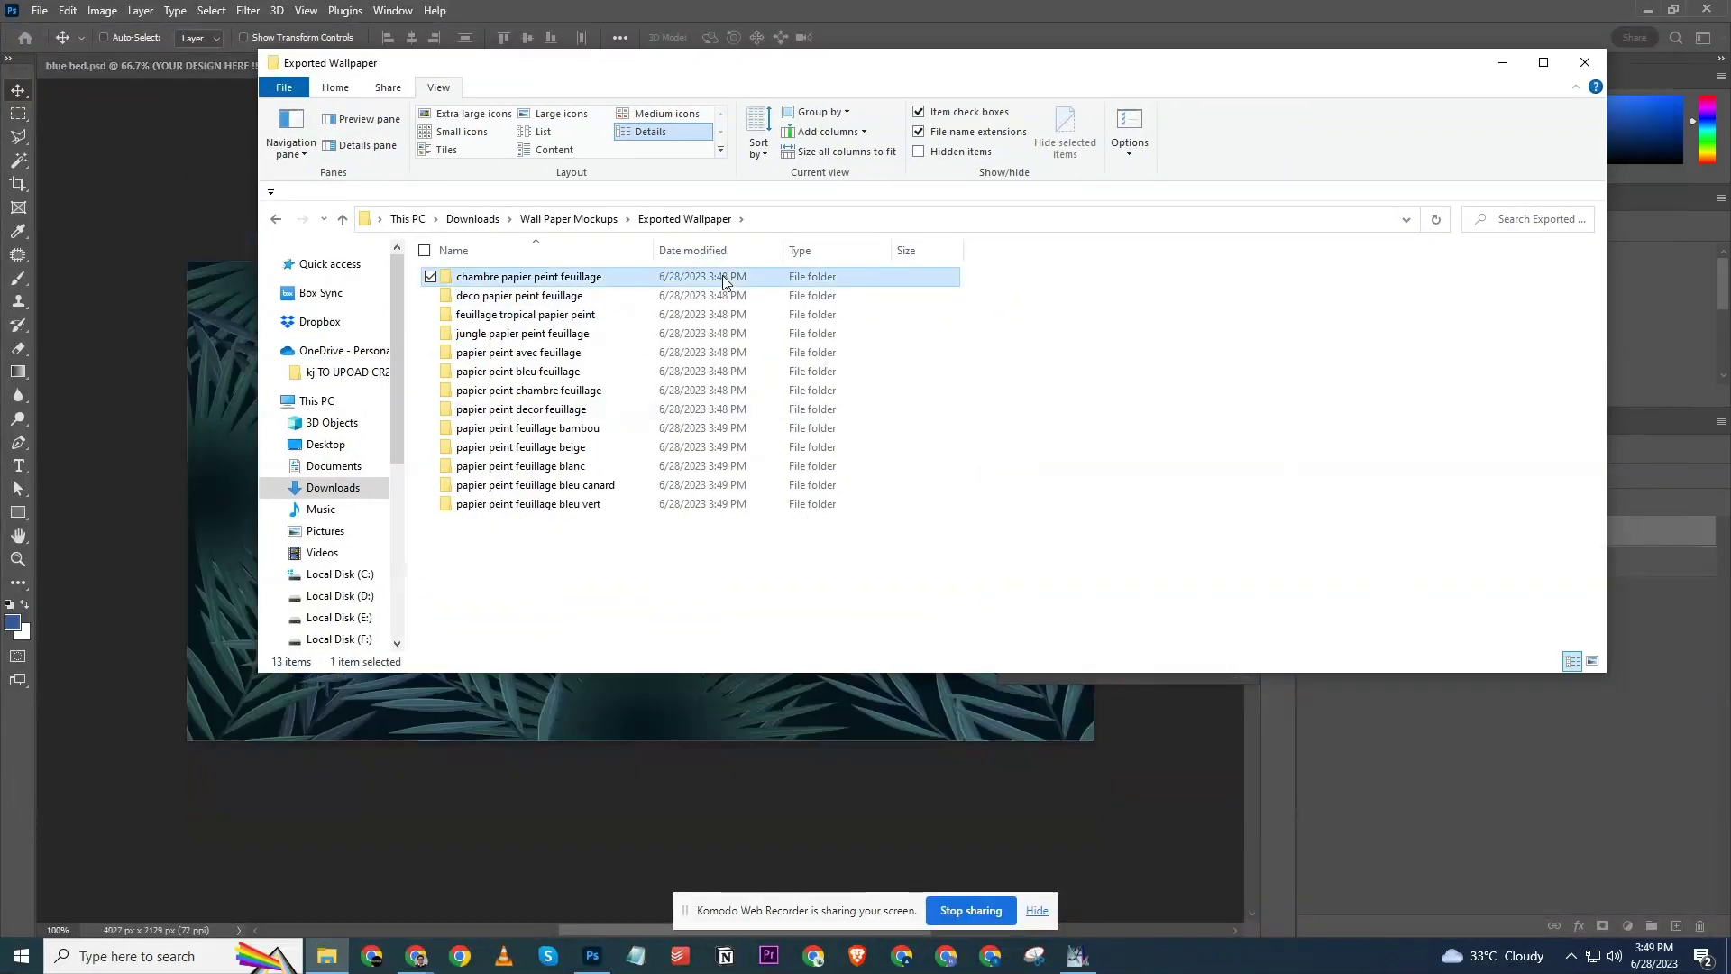
View the exported blue bed mockup in the chambre papier peint feuillage folder, close it and return to Exported Wallpaper.
{"action": "double_click", "coordinate": [518, 277]}
{"action": "scroll", "coordinate": [804, 444], "scroll_direction": "up", "scroll_amount": 3, "text": "ctrl"}
{"action": "left_click", "coordinate": [568, 343]}
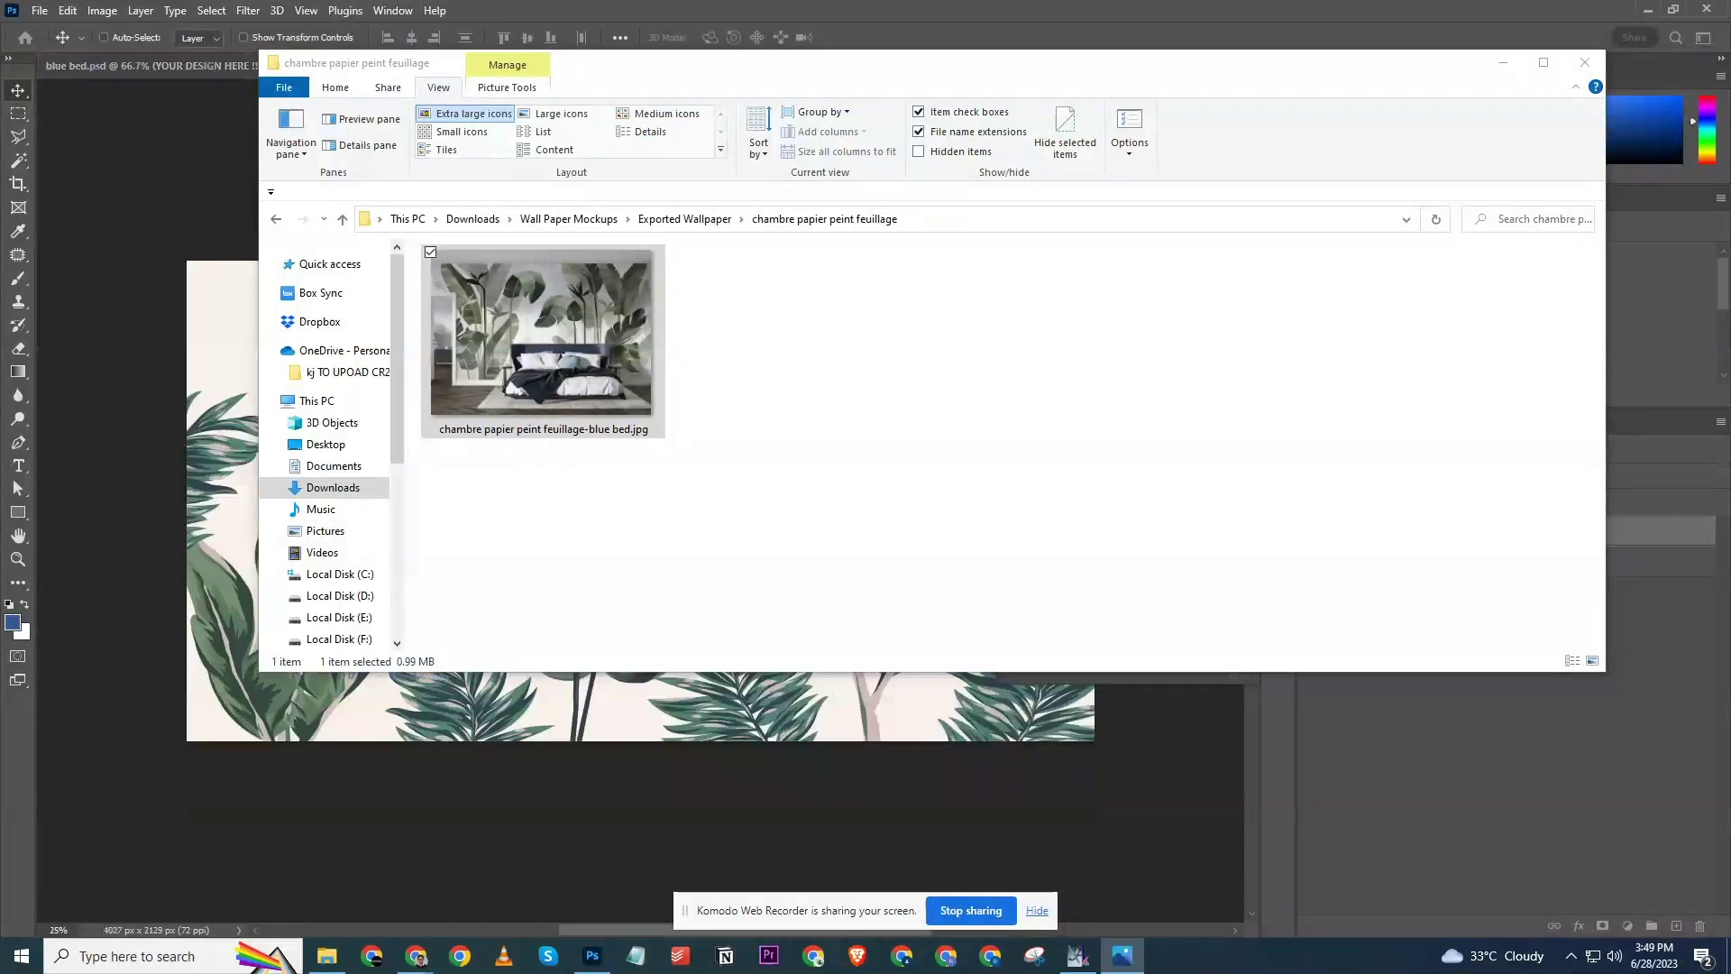
{"action": "left_click", "coordinate": [1168, 117]}
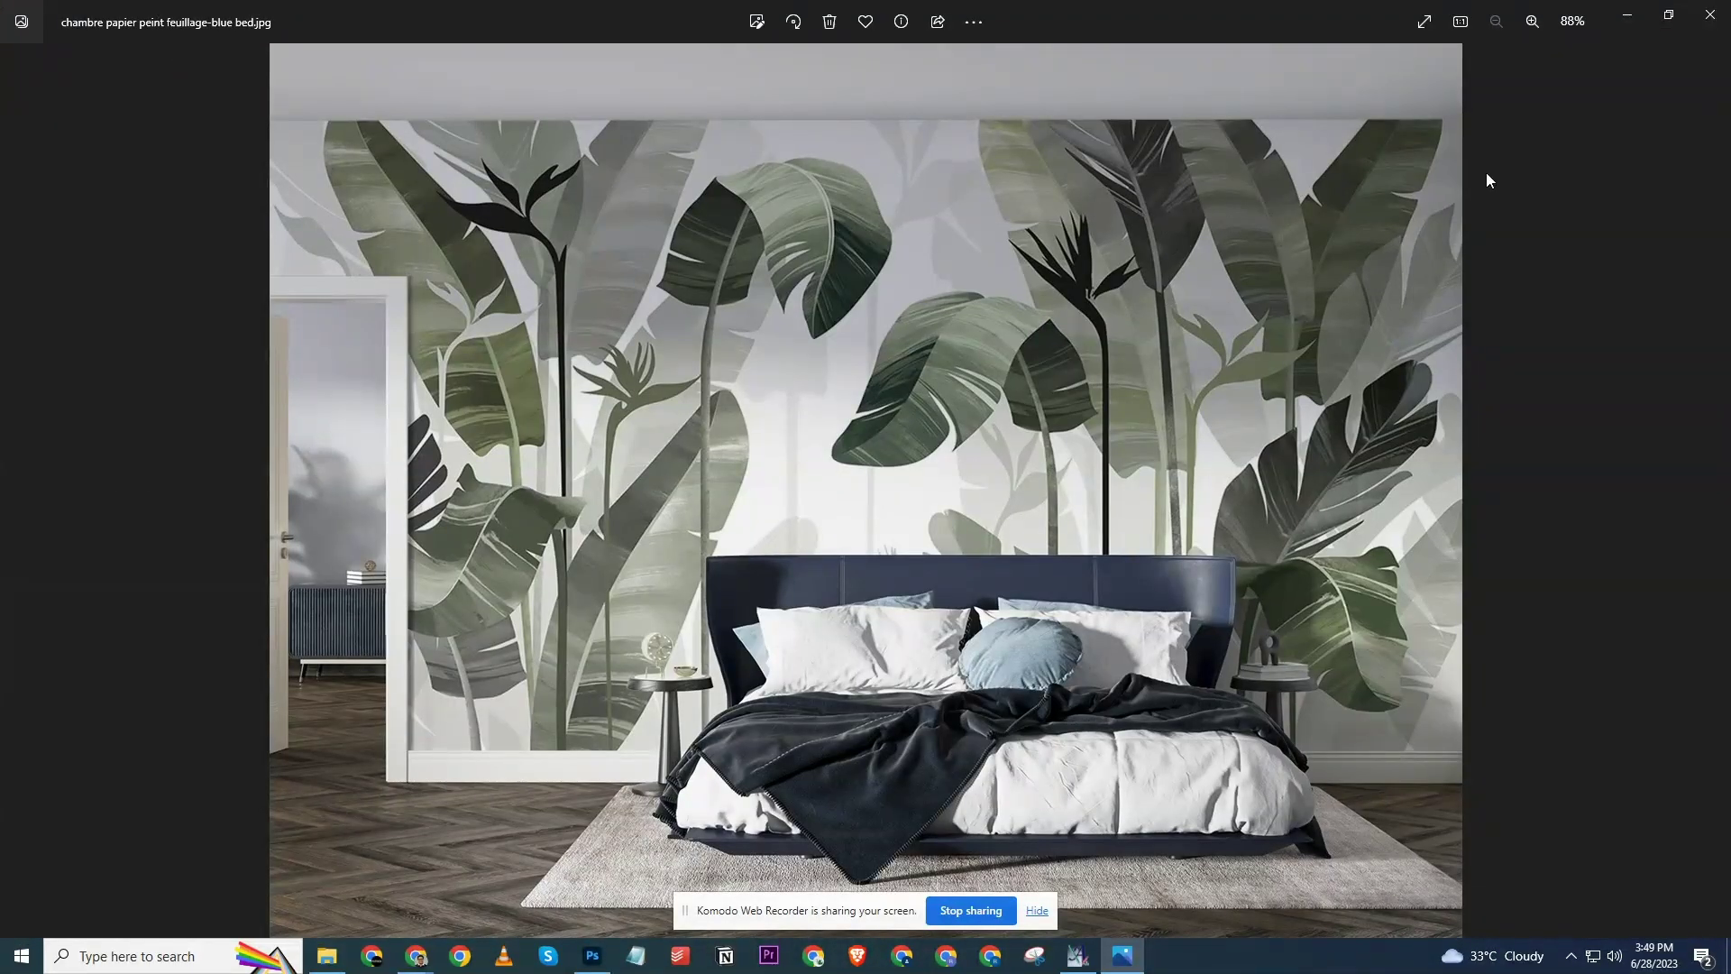
{"action": "left_click", "coordinate": [1710, 14]}
{"action": "left_click", "coordinate": [685, 219]}
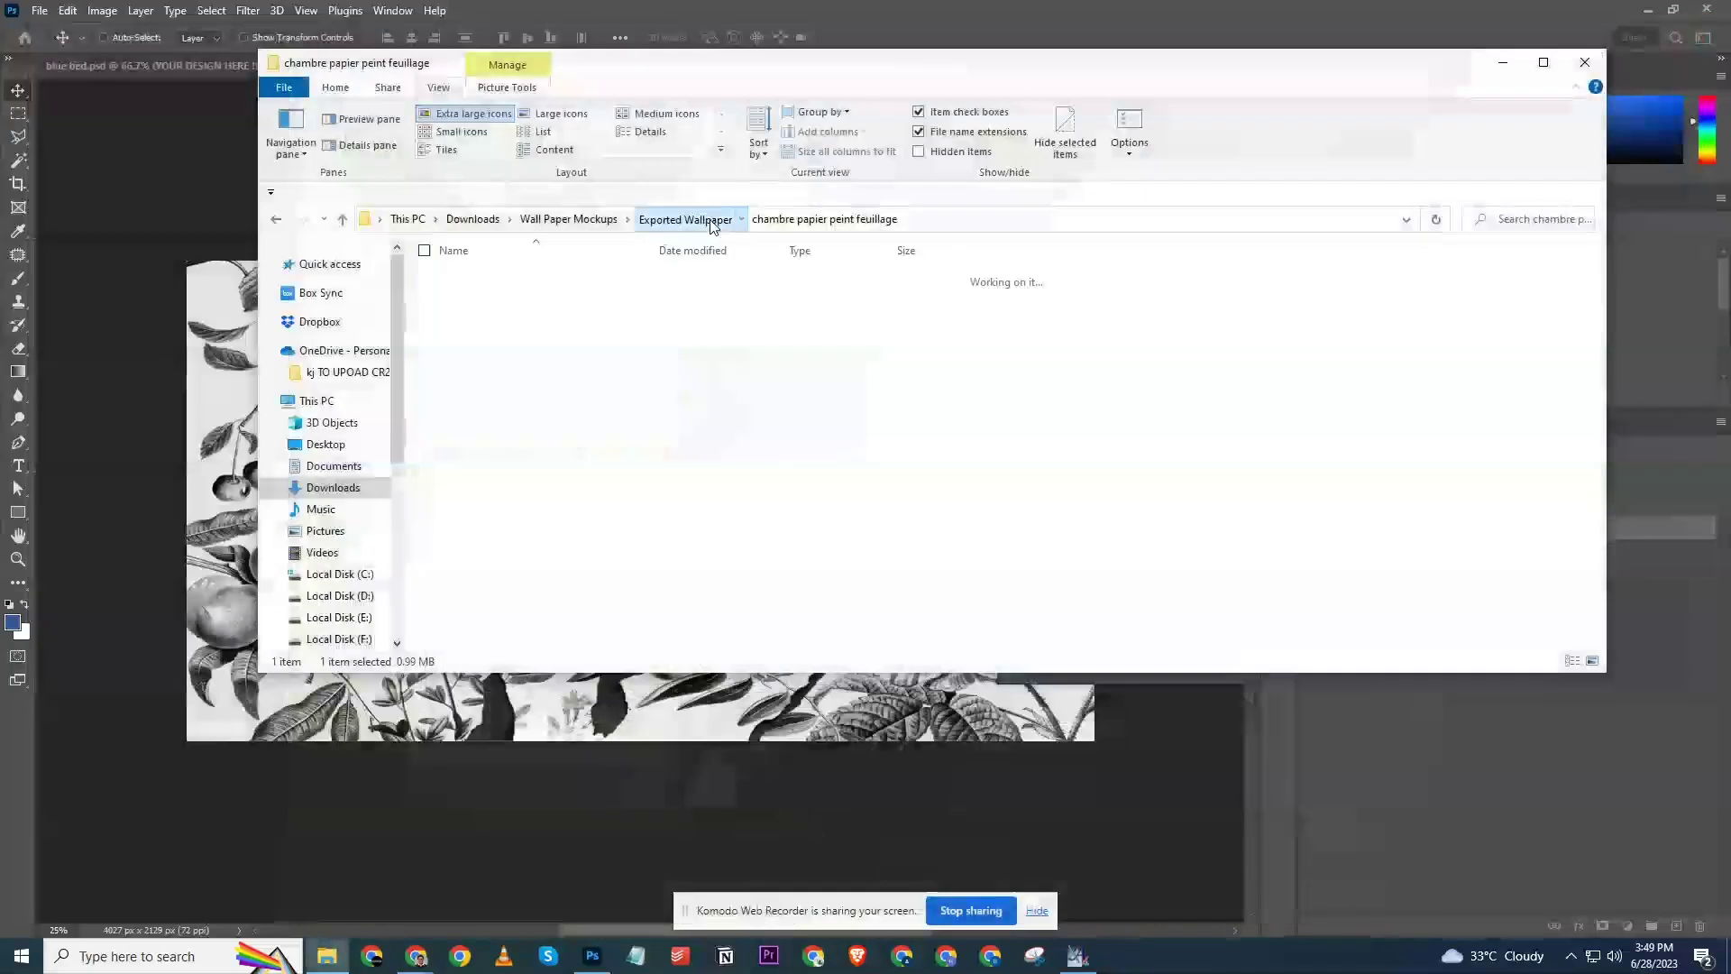
View the exported blue bed mockup in the deco papier peint feuillage folder, close it and return to Exported Wallpaper.
{"action": "double_click", "coordinate": [539, 296]}
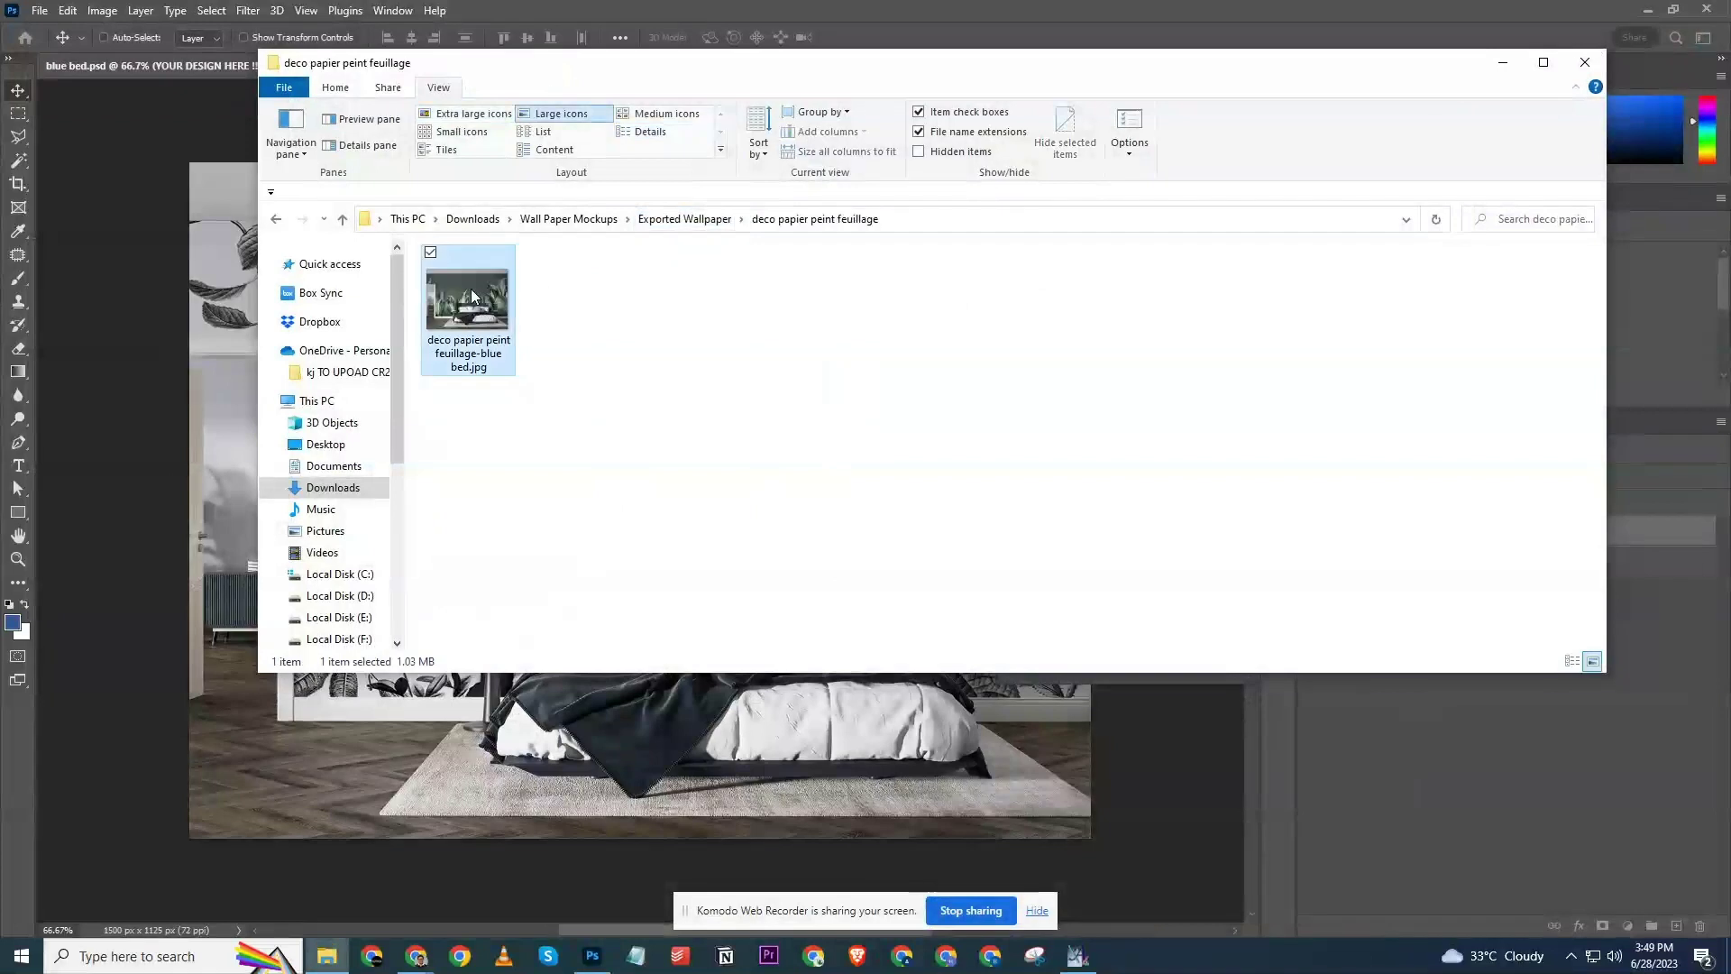
{"action": "key", "text": "Return"}
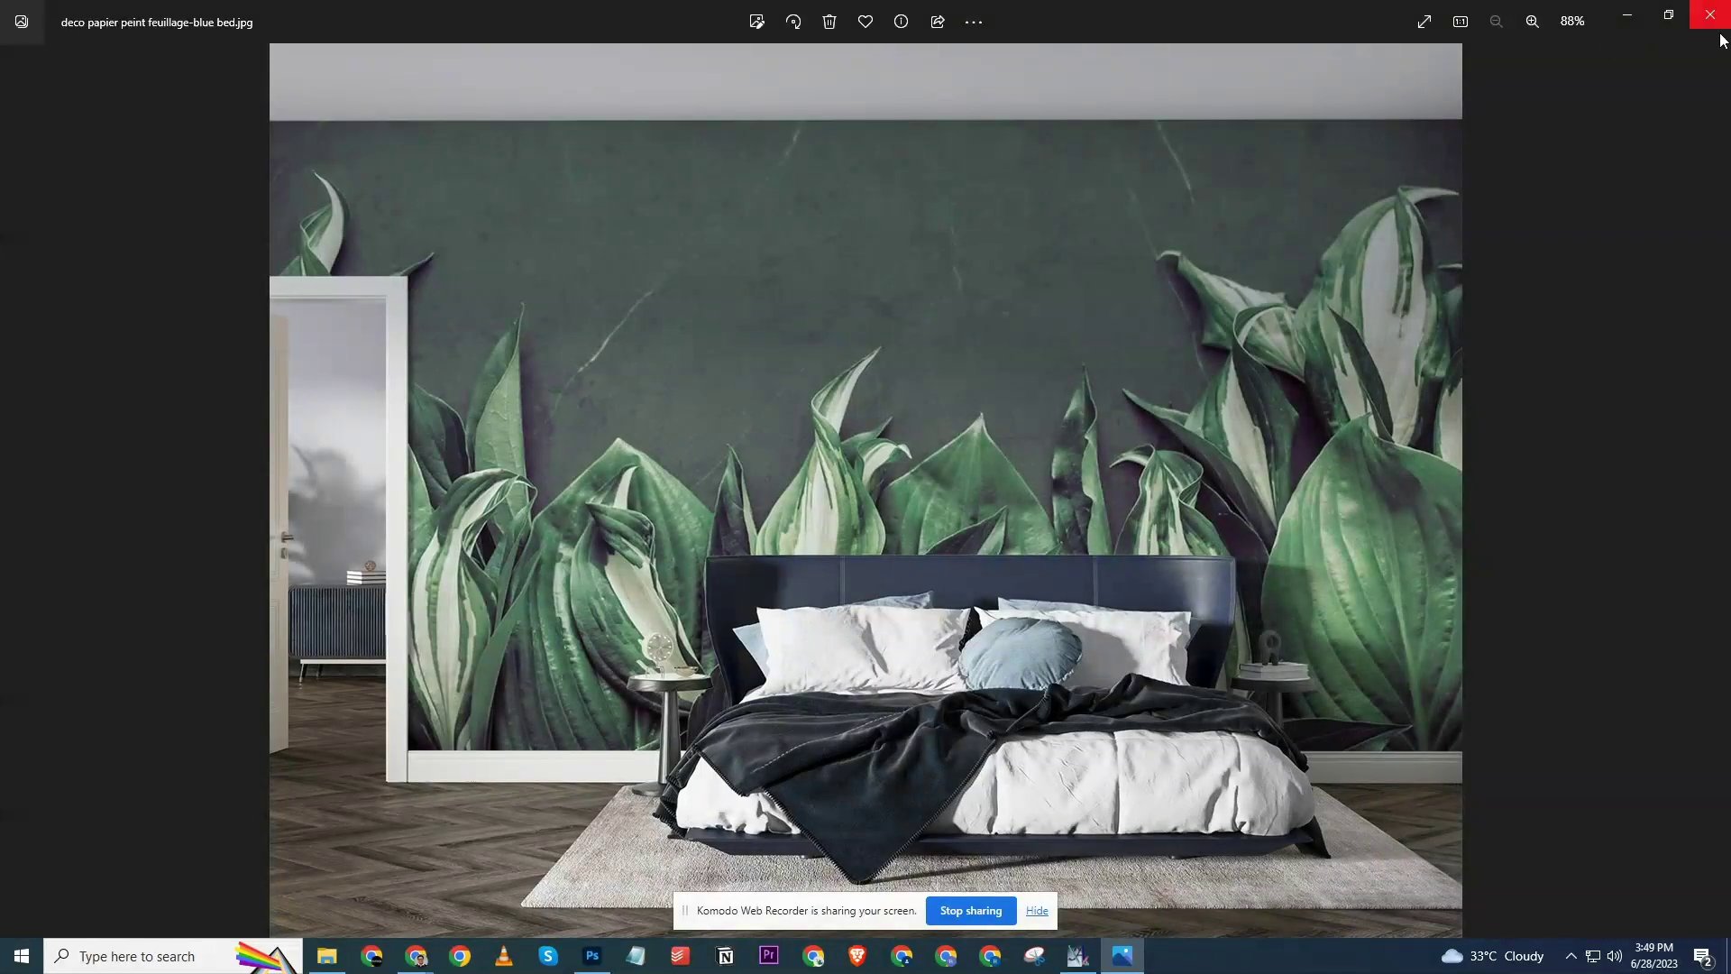
{"action": "left_click", "coordinate": [1710, 18]}
{"action": "left_click_drag", "start_coordinate": [948, 71], "coordinate": [1065, 137]}
{"action": "left_click", "coordinate": [805, 289]}
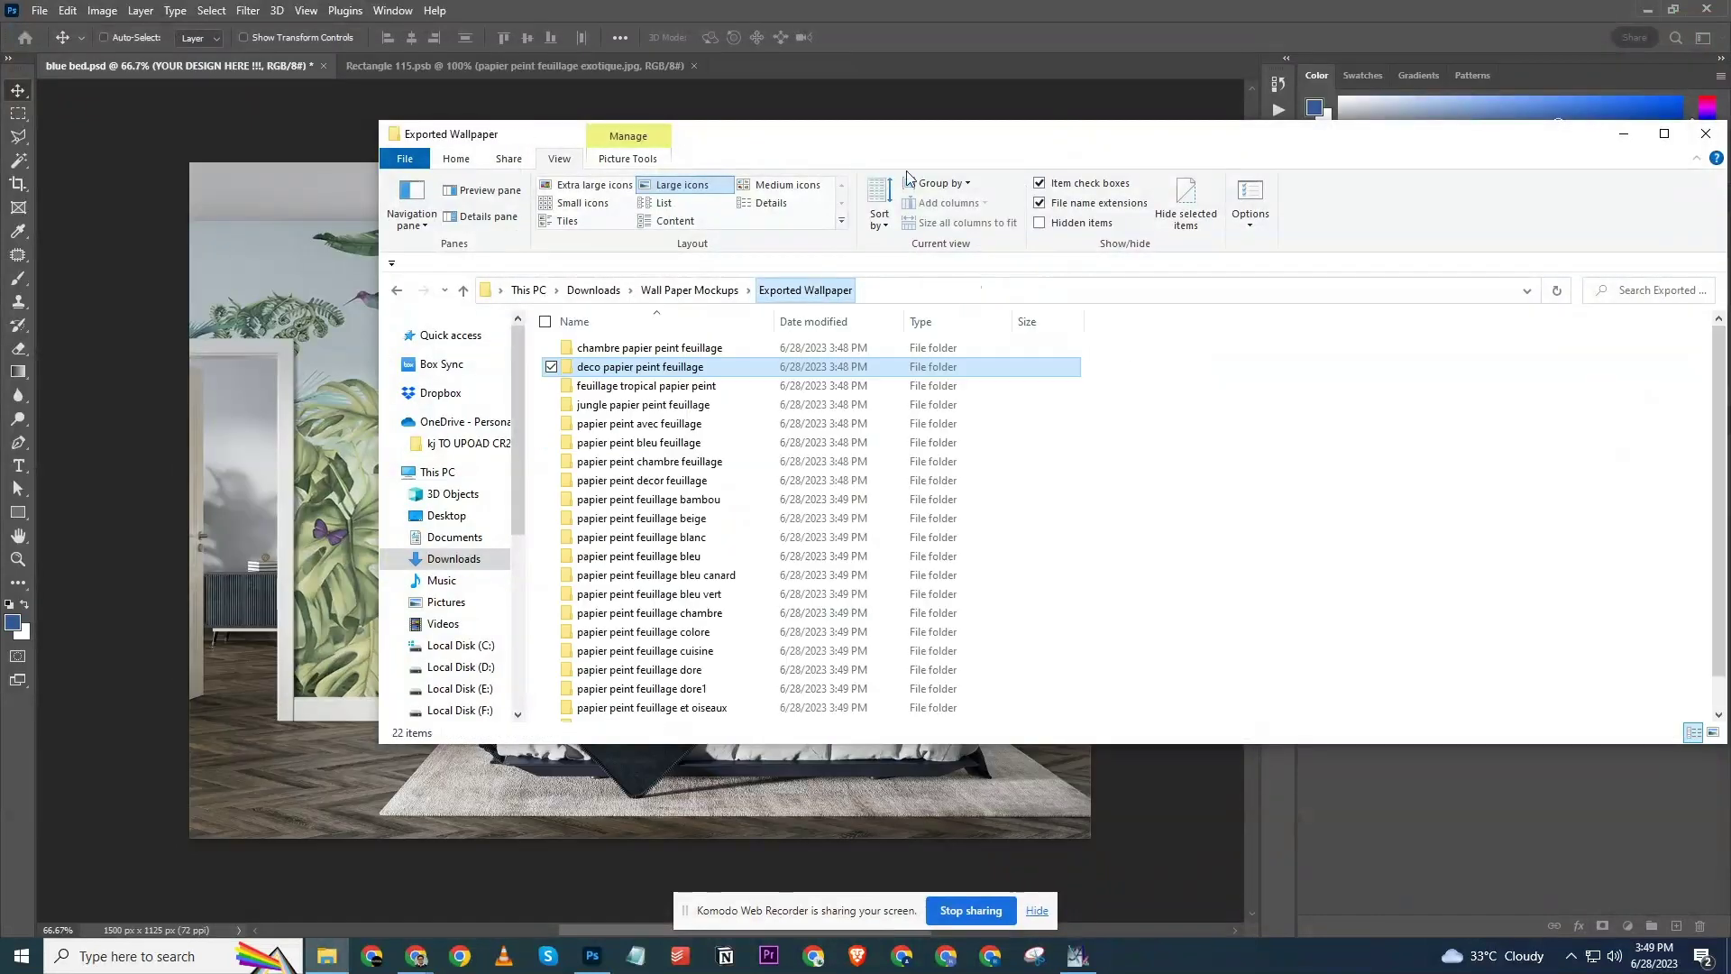
Narrow the Exported Wallpaper window and place it beside the Bulk Mockup progress dialog so both can be watched.
{"action": "left_click_drag", "start_coordinate": [983, 140], "coordinate": [859, 241]}
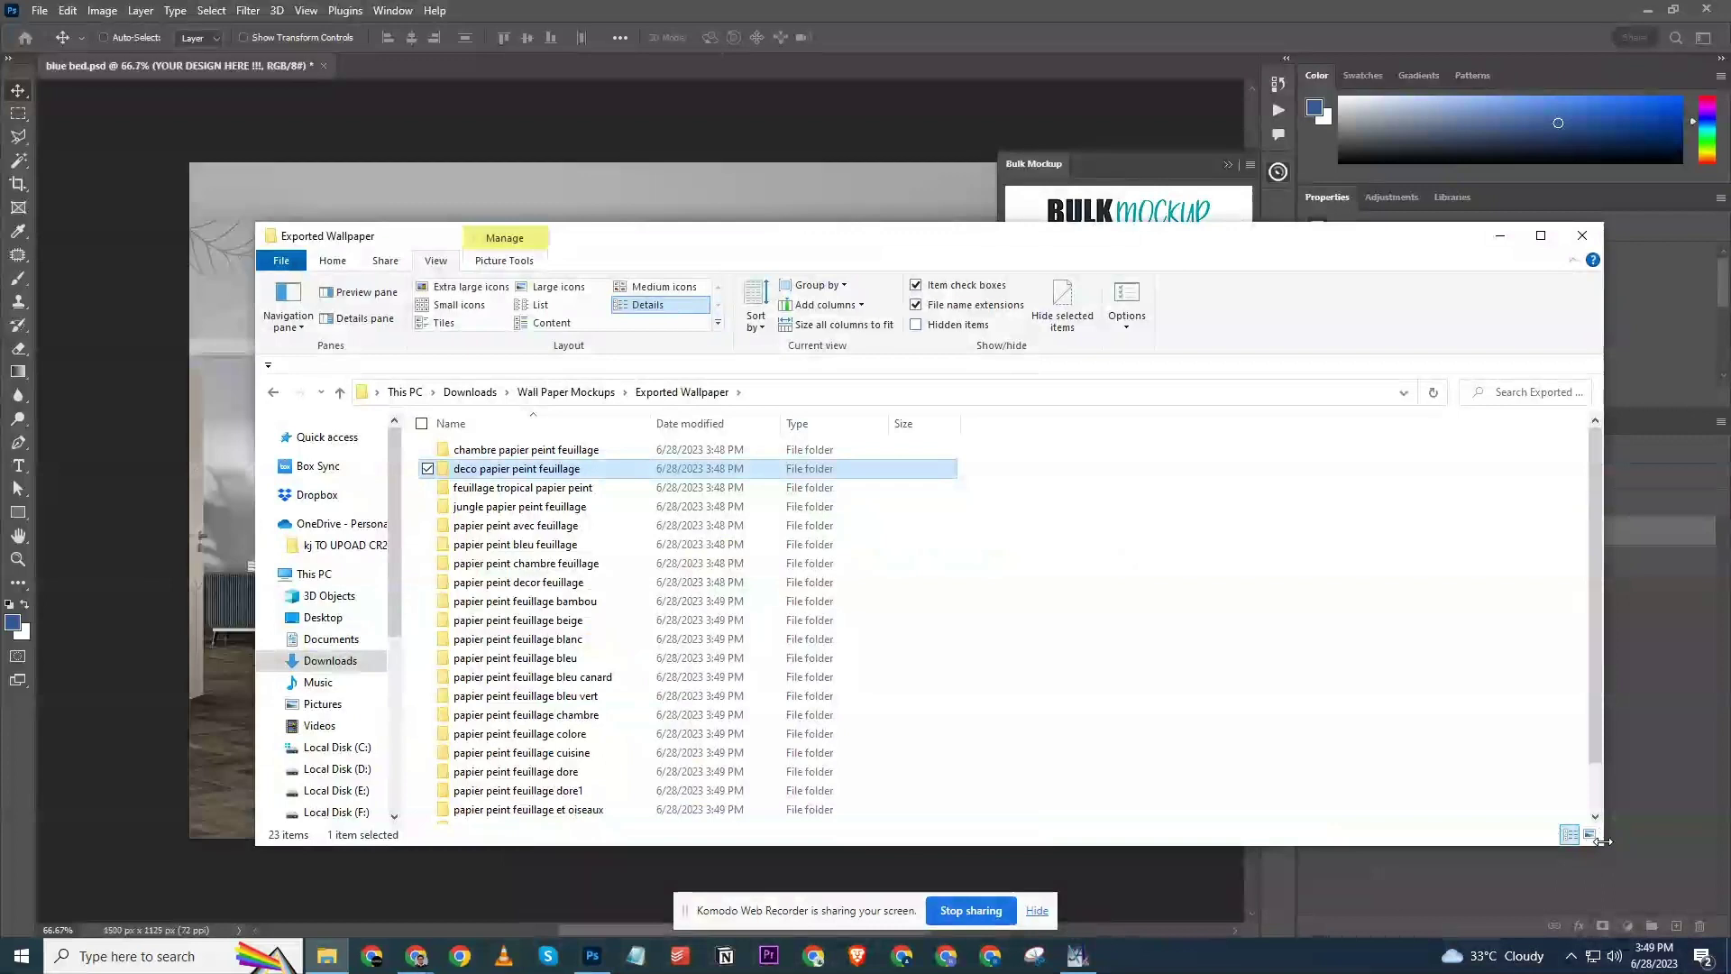
{"action": "left_click_drag", "start_coordinate": [1603, 841], "coordinate": [1645, 841]}
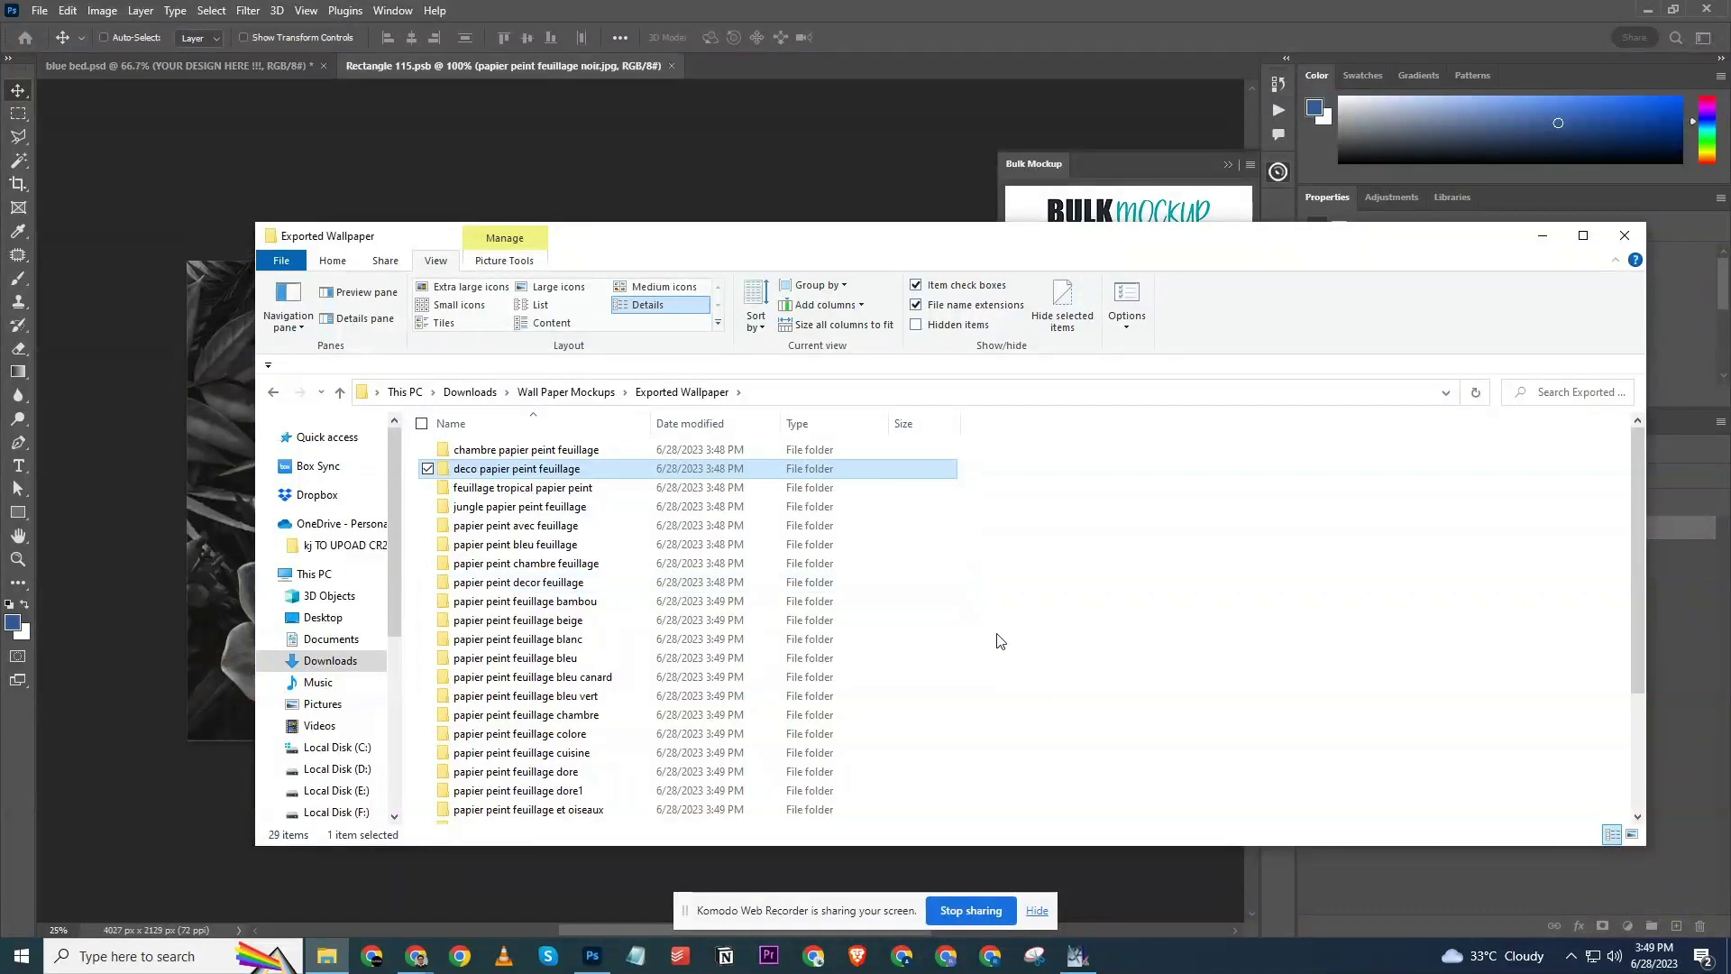
{"action": "scroll", "coordinate": [998, 642], "scroll_direction": "down", "scroll_amount": 2}
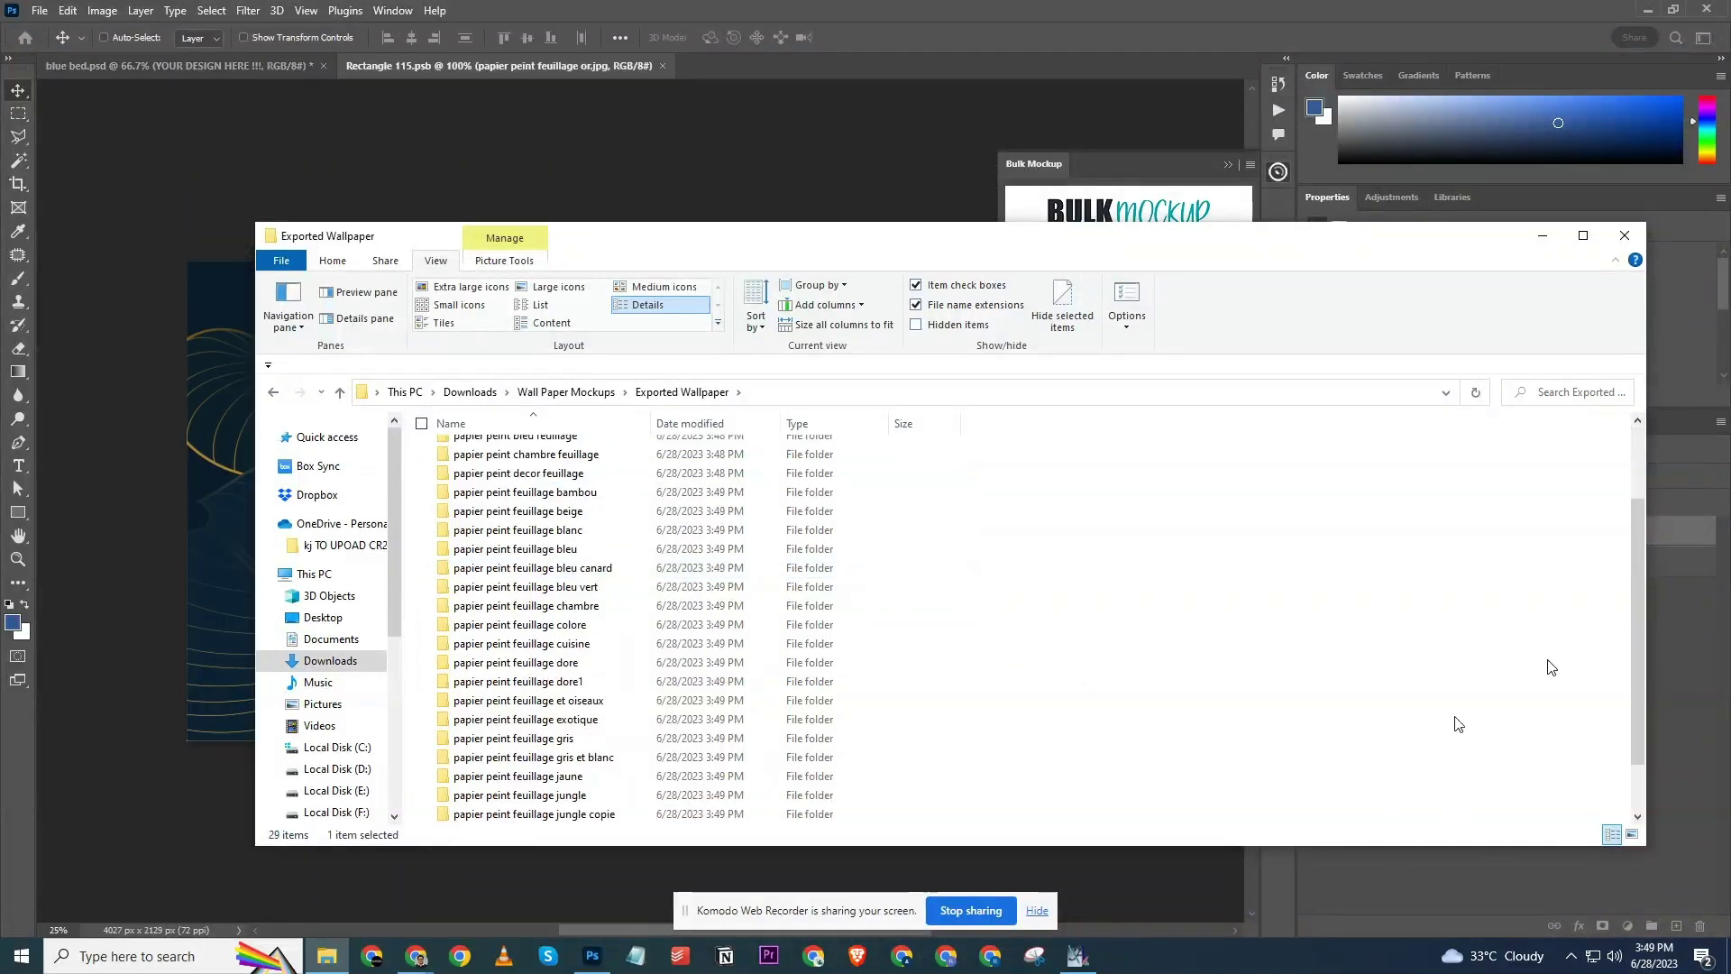
{"action": "left_click_drag", "start_coordinate": [1646, 622], "coordinate": [1032, 613]}
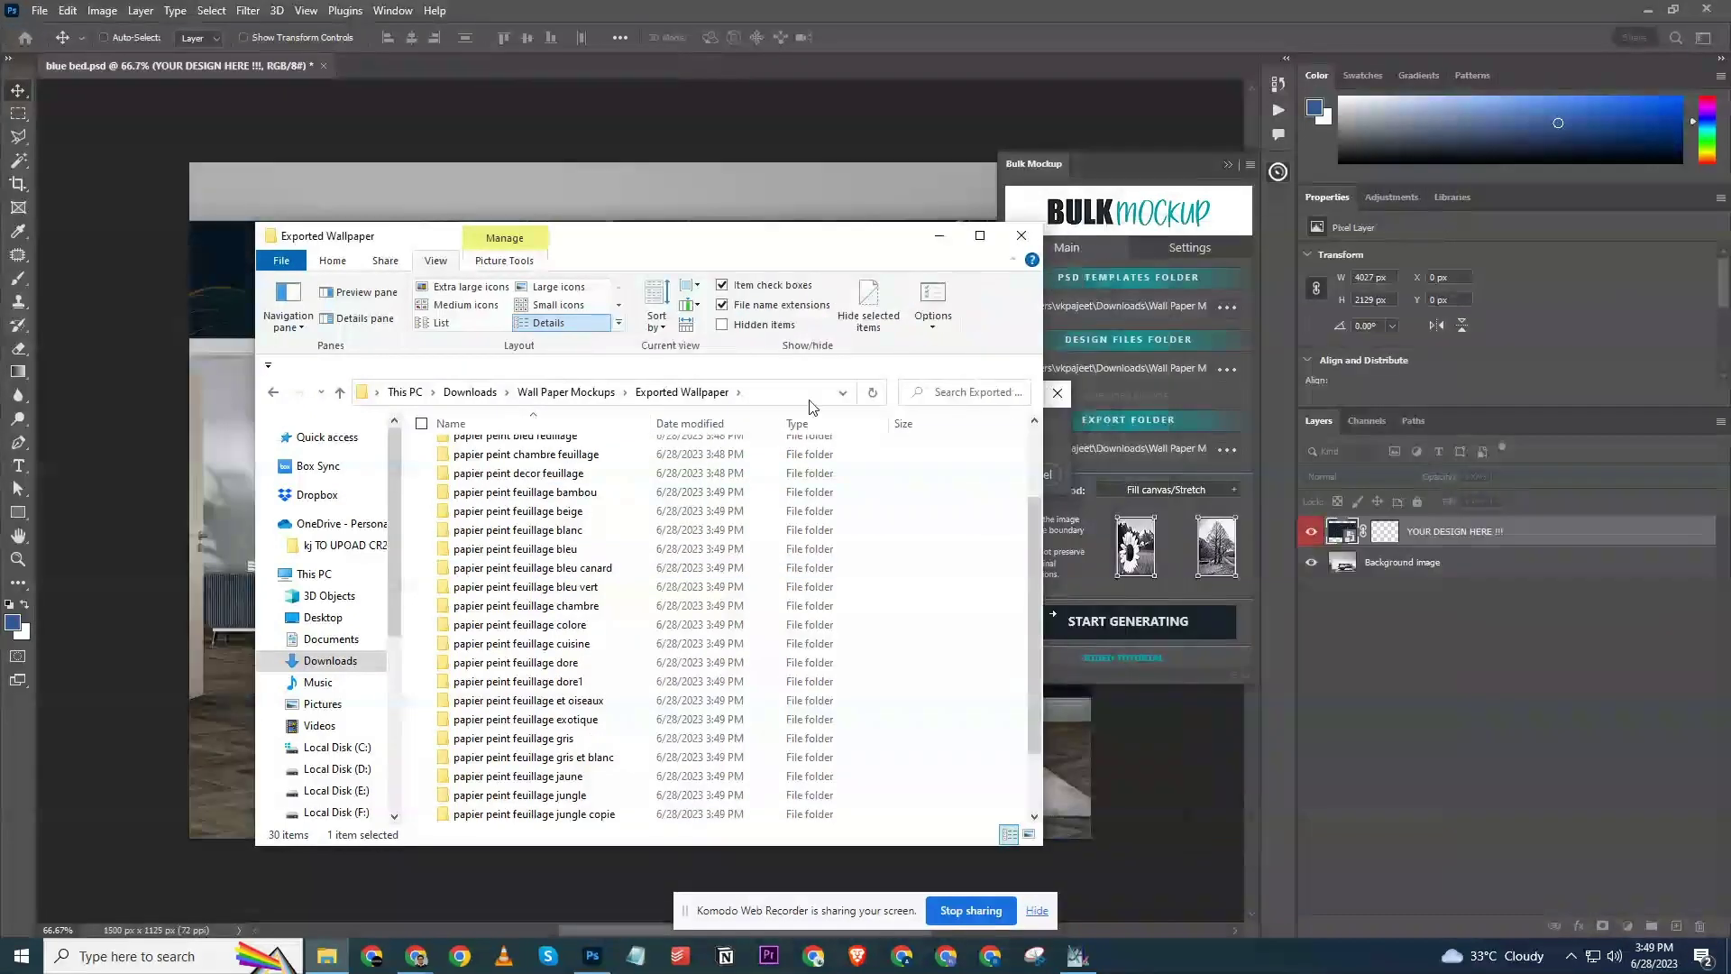
{"action": "left_click_drag", "start_coordinate": [716, 242], "coordinate": [1352, 167]}
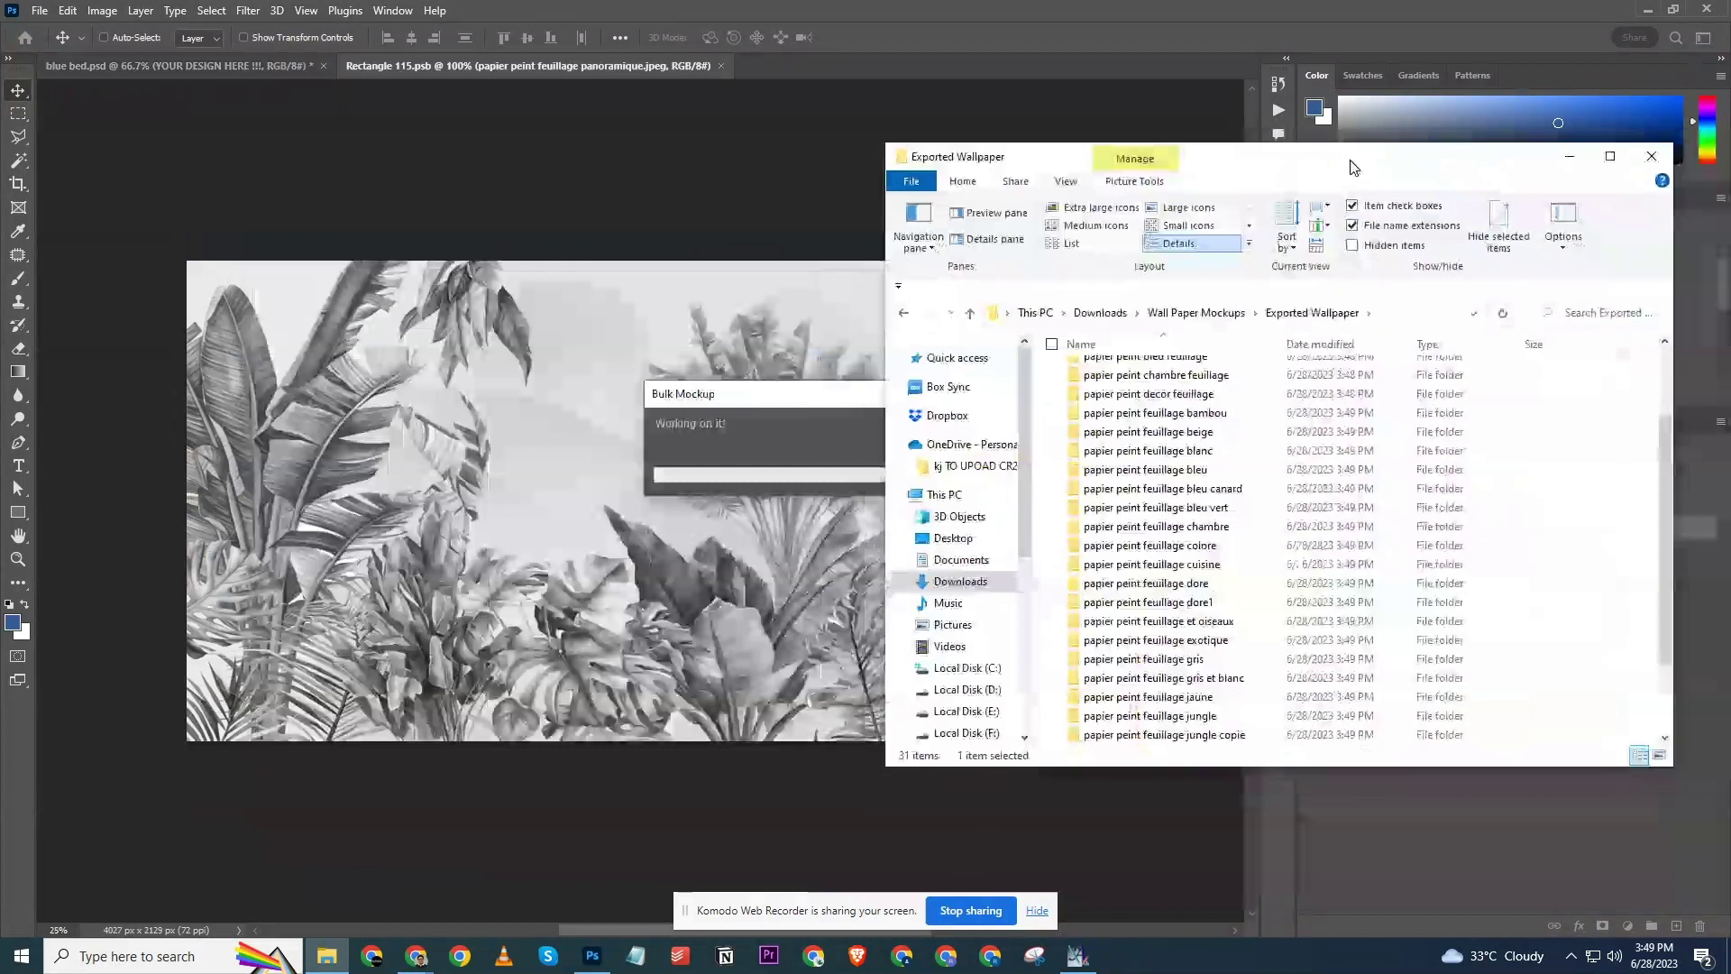
{"action": "scroll", "coordinate": [1392, 512], "scroll_direction": "up", "scroll_amount": 2}
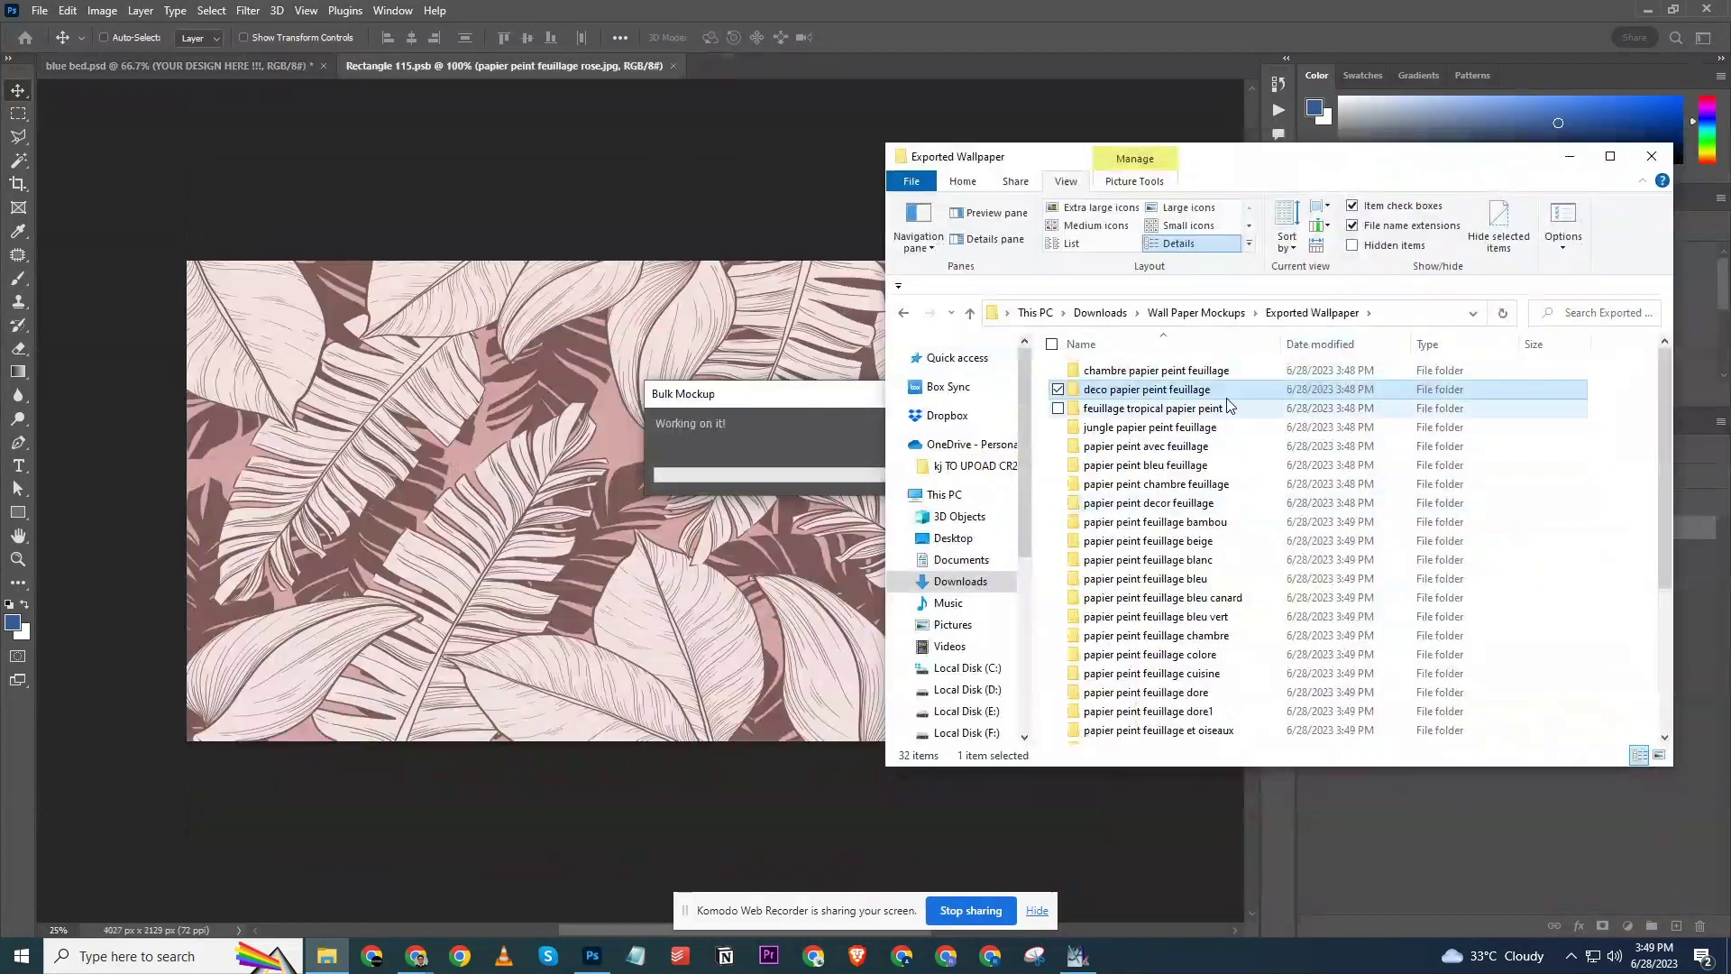
{"action": "left_click_drag", "start_coordinate": [899, 343], "coordinate": [1178, 365]}
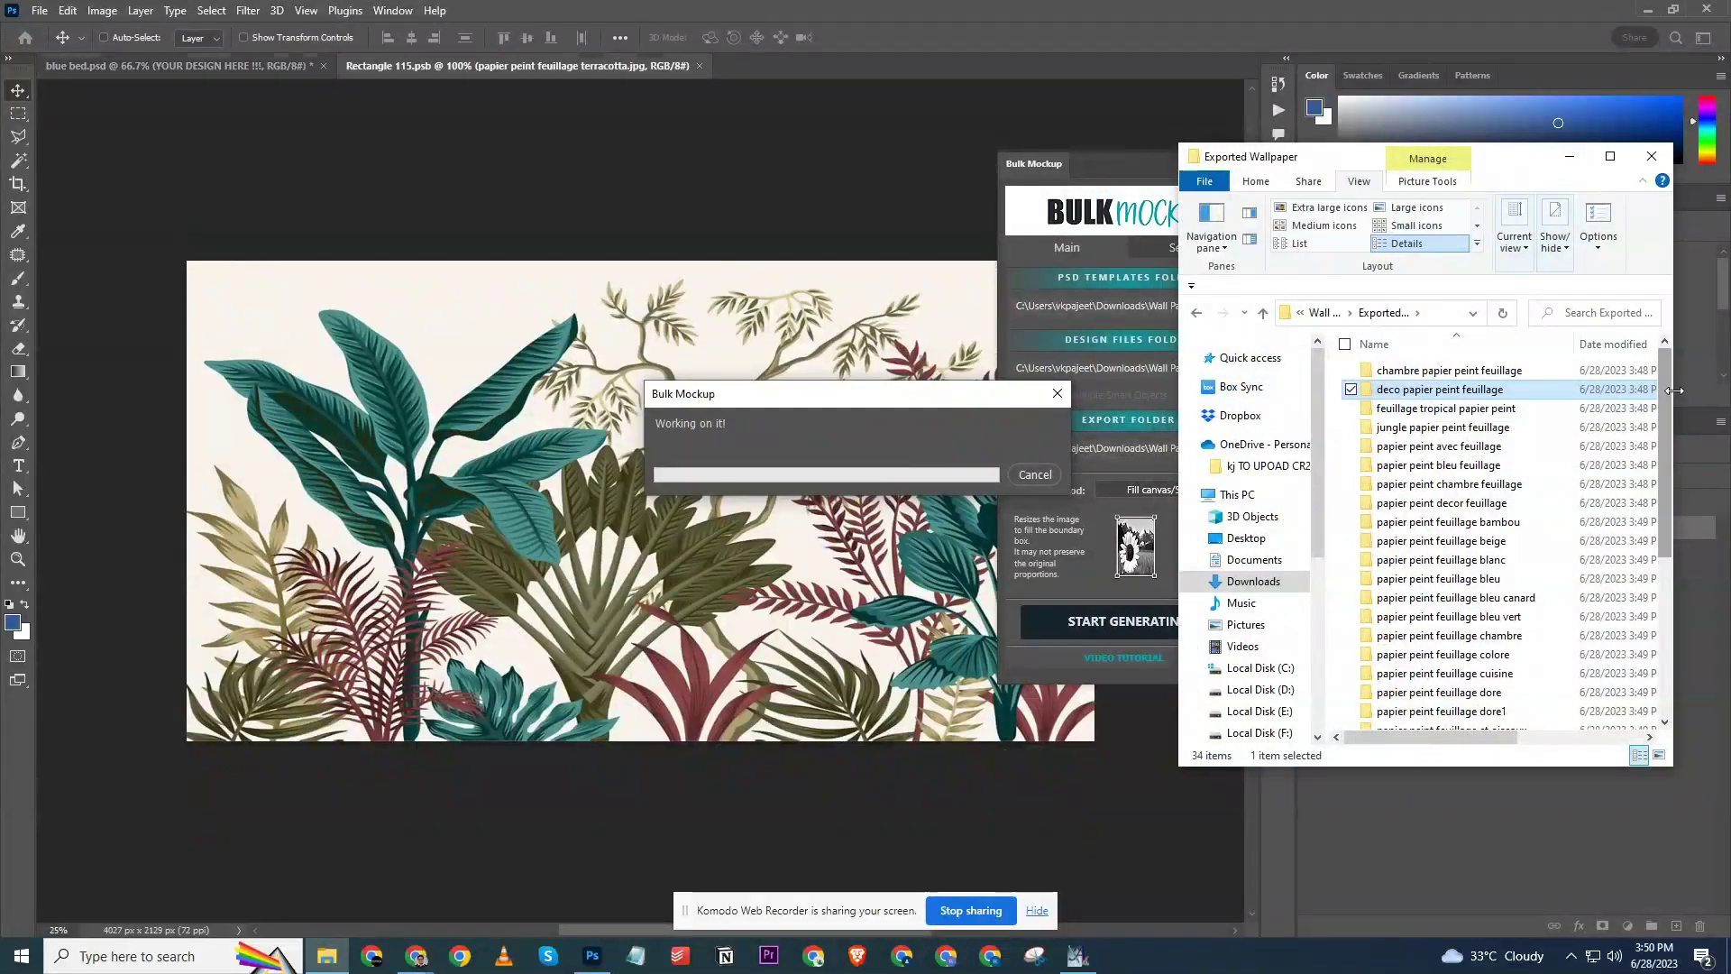
{"action": "left_click_drag", "start_coordinate": [1667, 391], "coordinate": [1715, 392]}
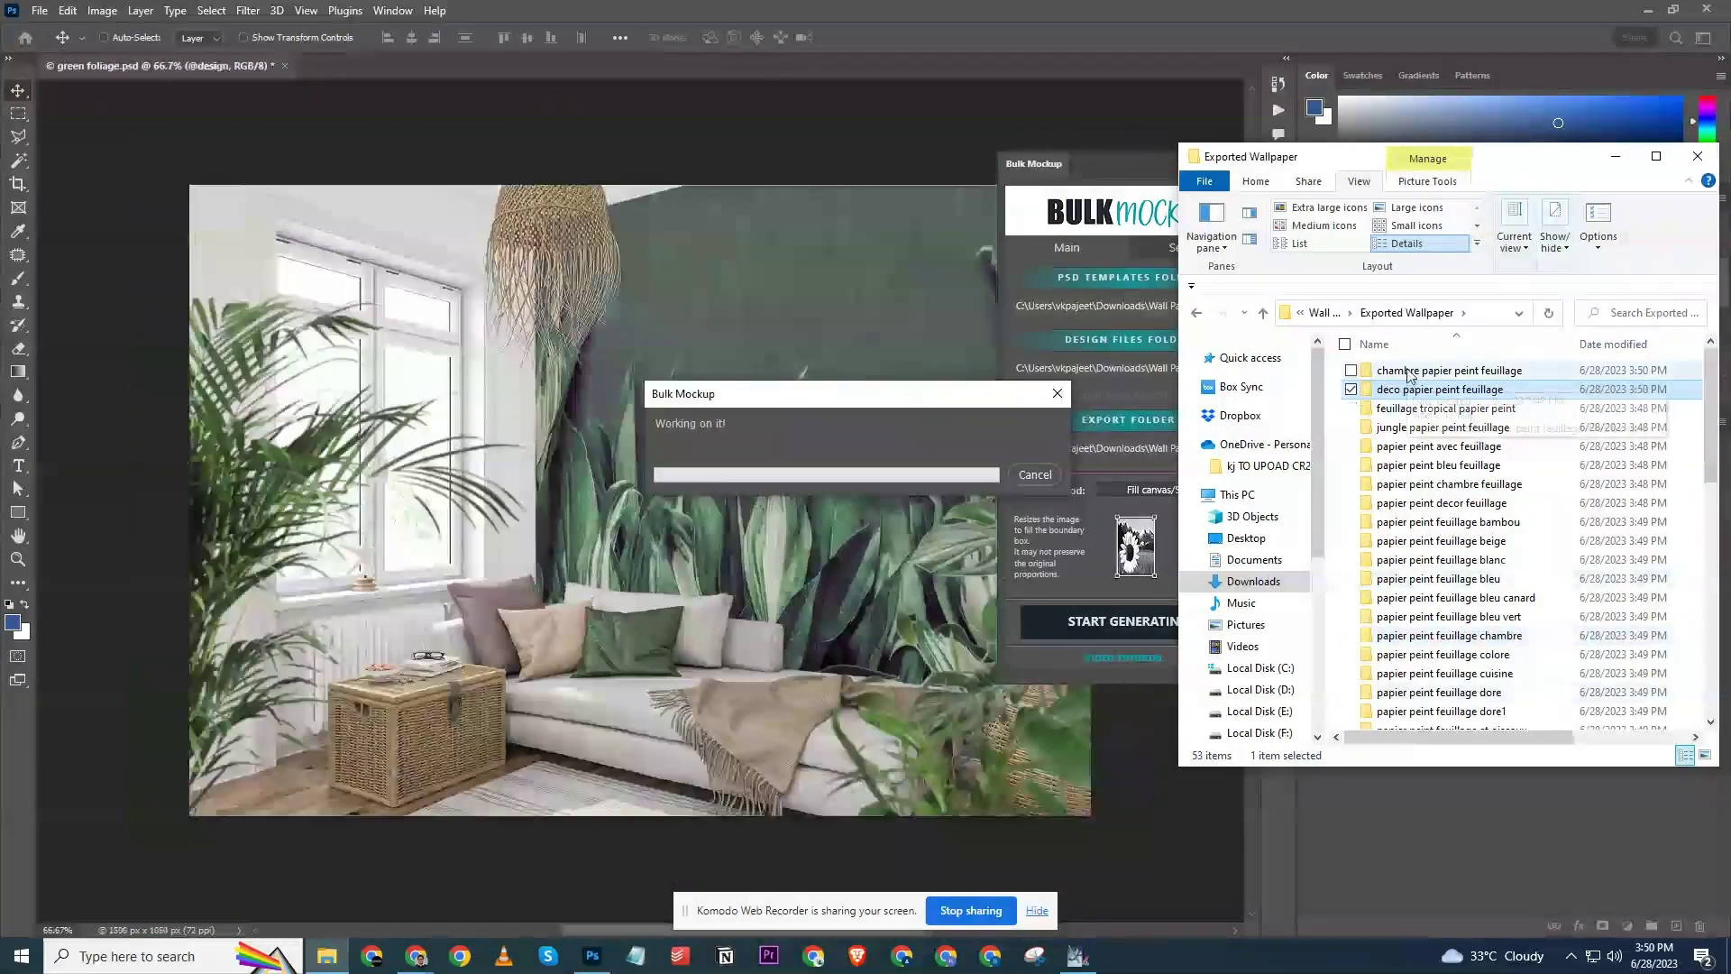
View the blue bed and green foliage mockups in the chambre papier peint feuillage folder and return to Exported Wallpaper.
{"action": "double_click", "coordinate": [1415, 371]}
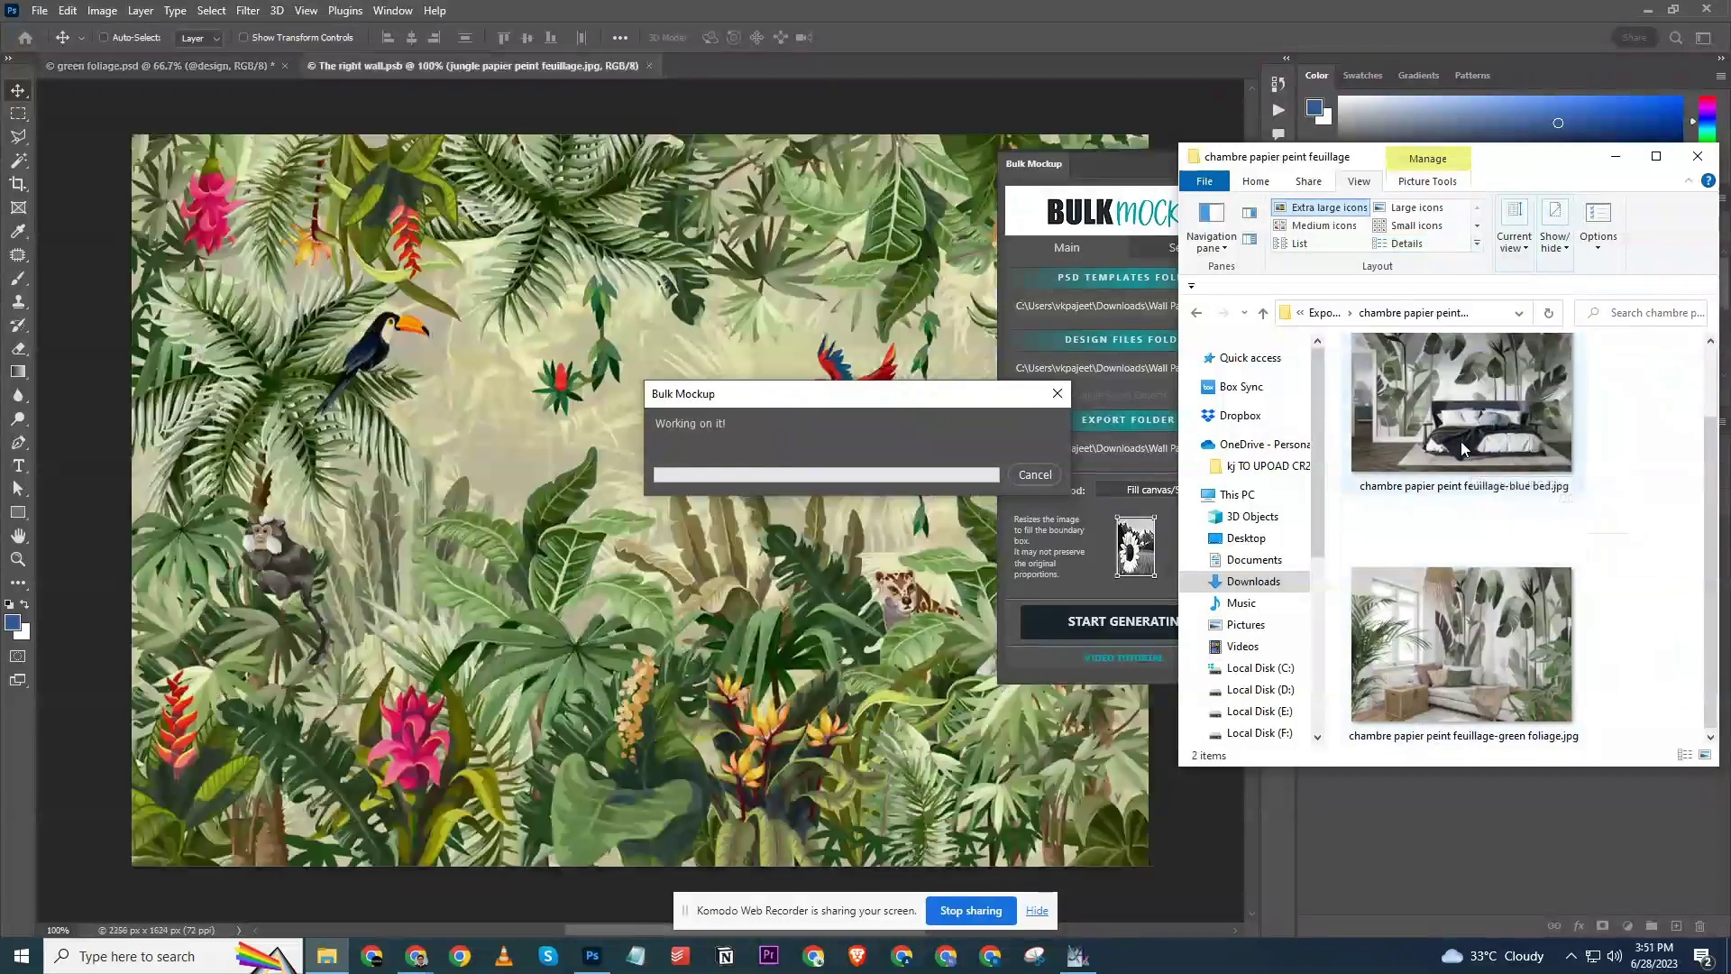
{"action": "left_click", "coordinate": [1461, 442]}
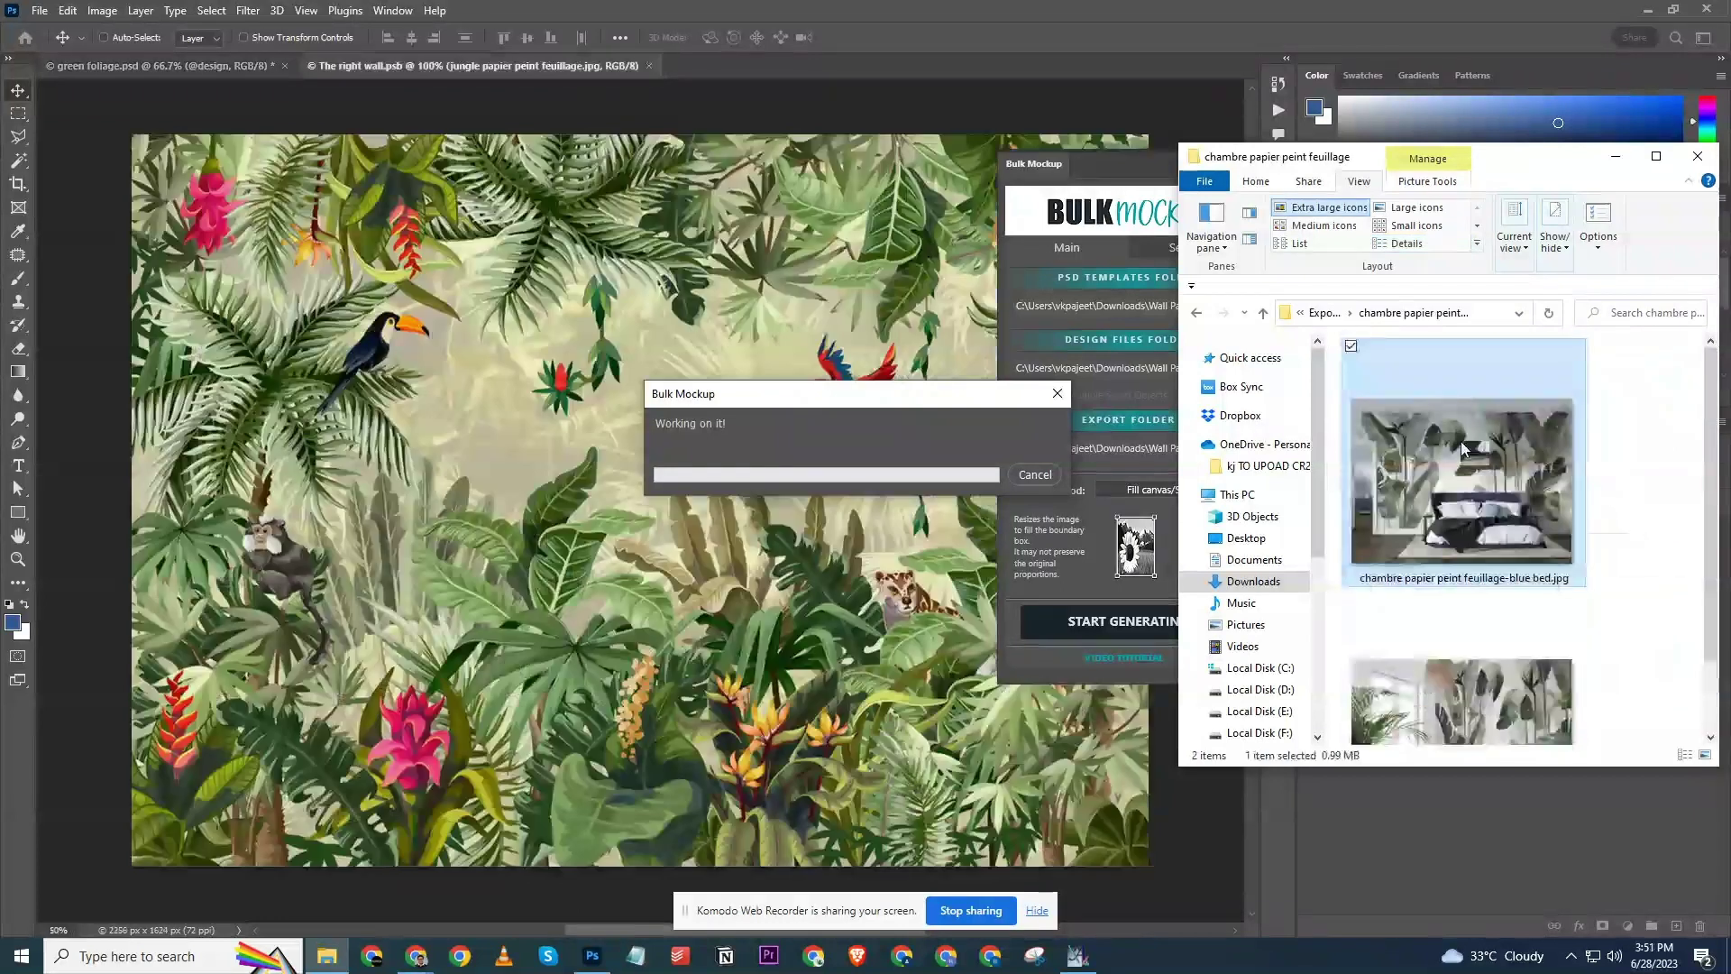
{"action": "double_click", "coordinate": [1460, 441]}
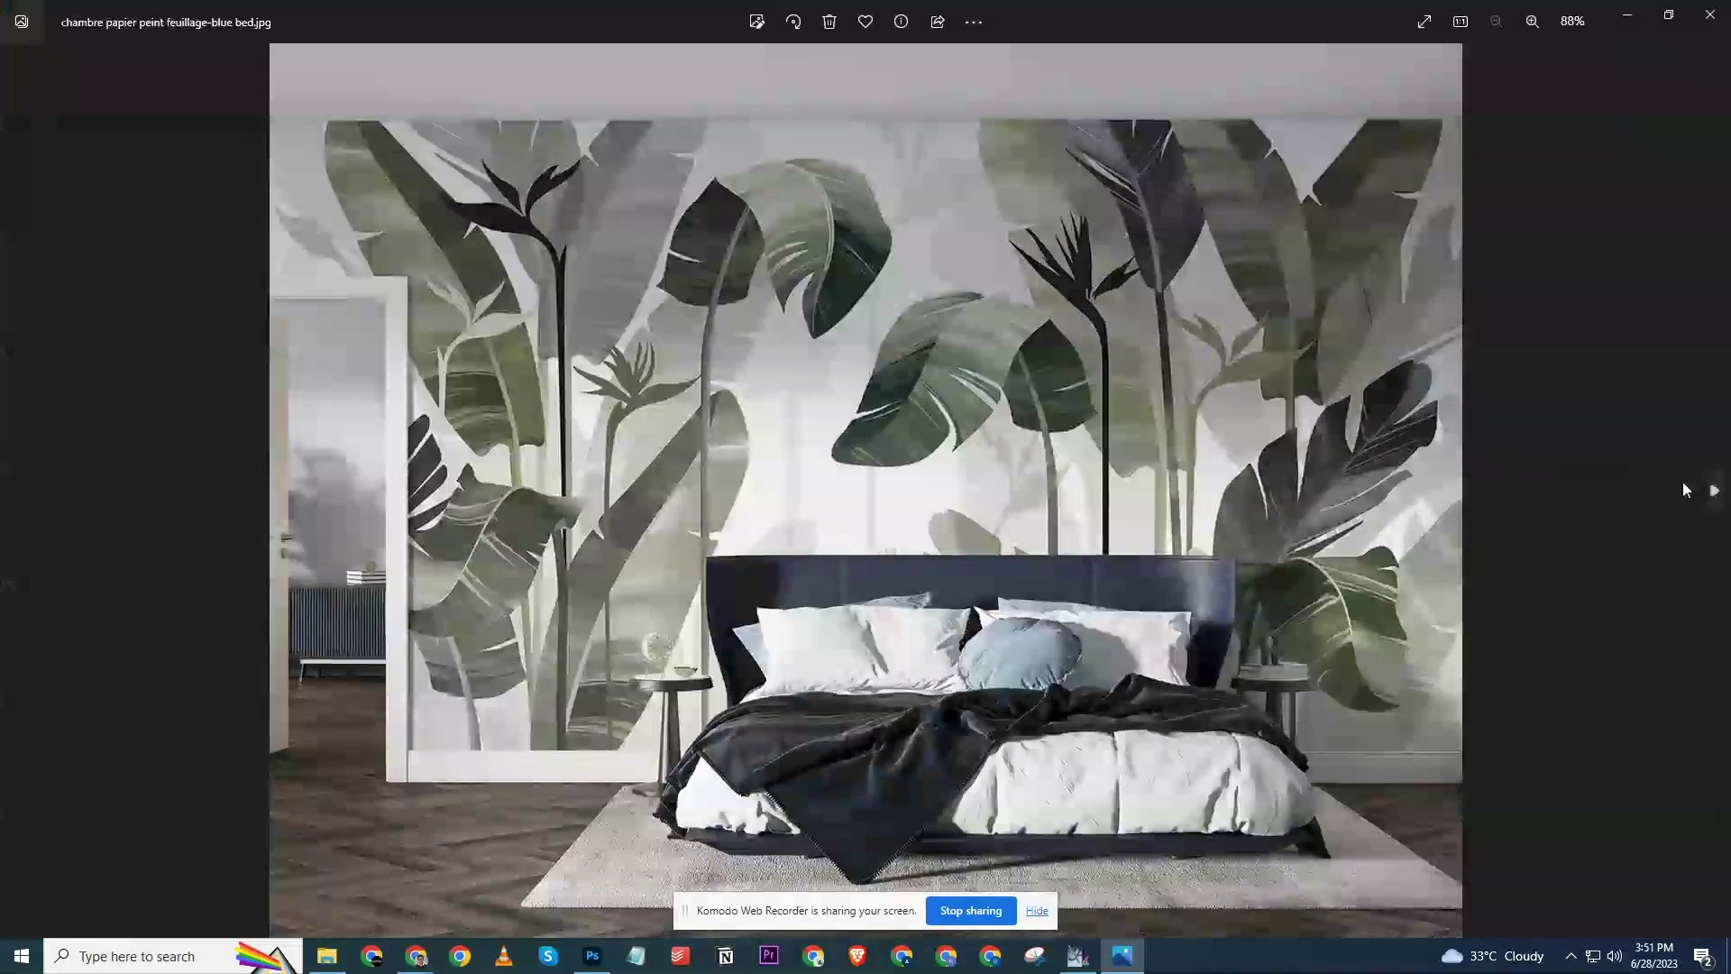
{"action": "left_click", "coordinate": [1714, 492]}
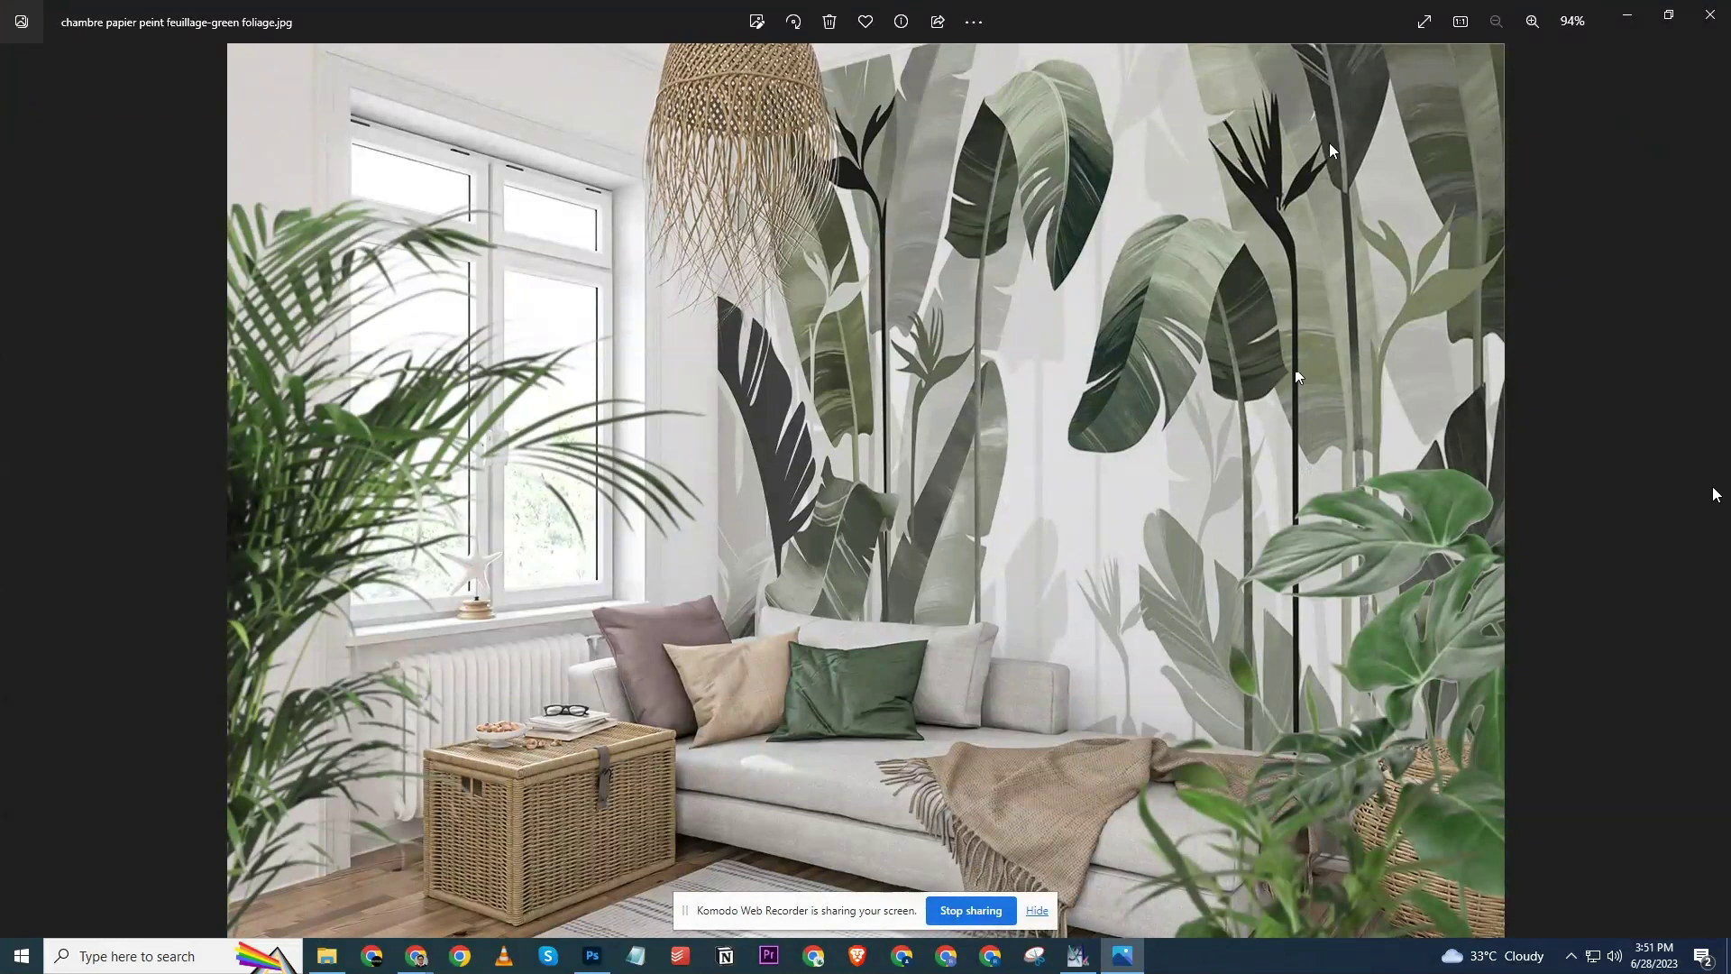
{"action": "left_click", "coordinate": [1709, 14]}
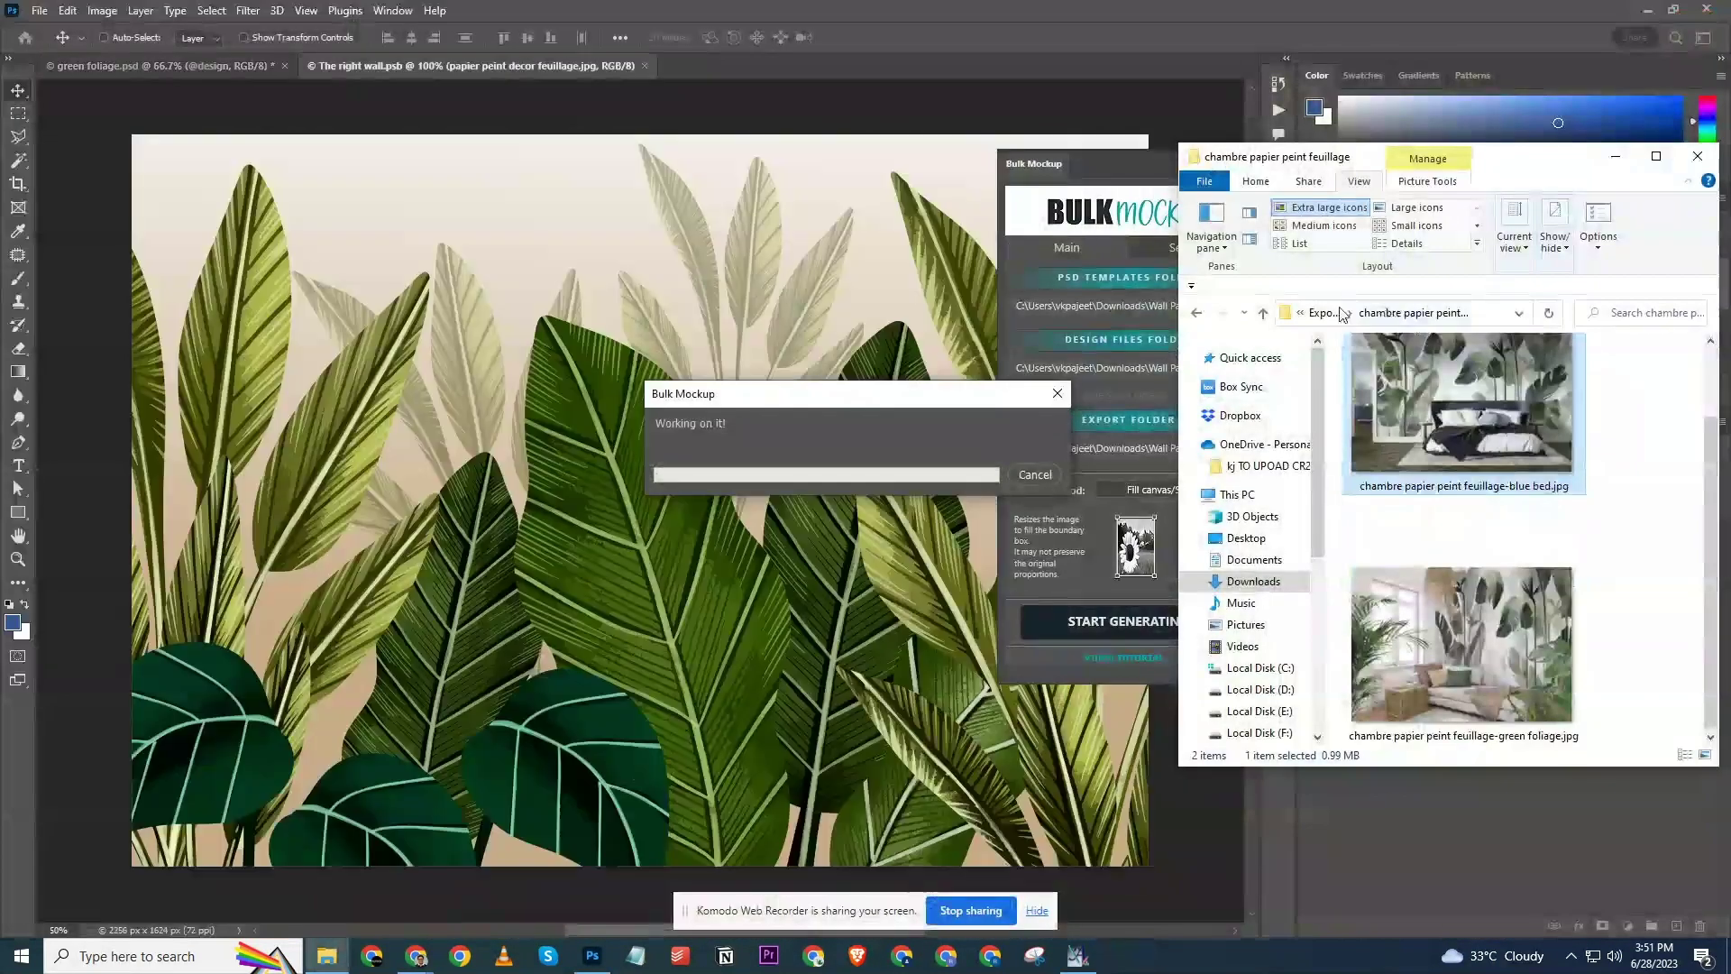
{"action": "left_click", "coordinate": [1337, 312]}
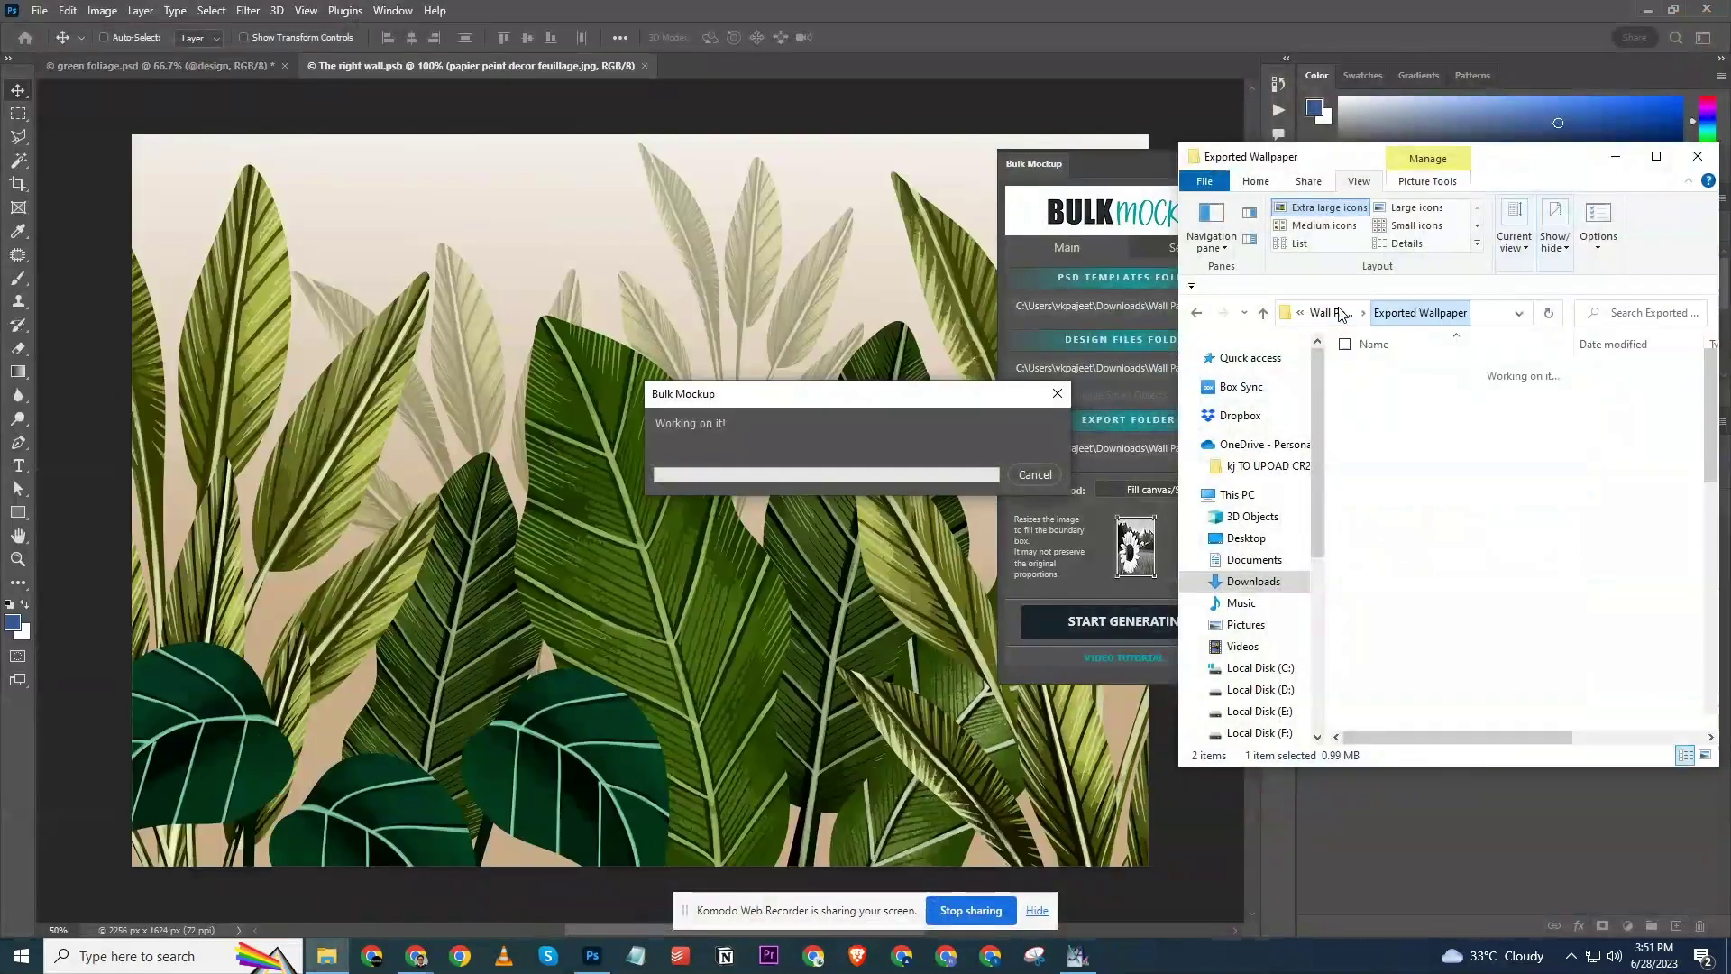
Check the chambre papier peint feuillage mockups in a maximized window, return to Exported Wallpaper and bring Photoshop's Bulk Mockup progress forward.
{"action": "left_click_drag", "start_coordinate": [1521, 167], "coordinate": [1378, 168]}
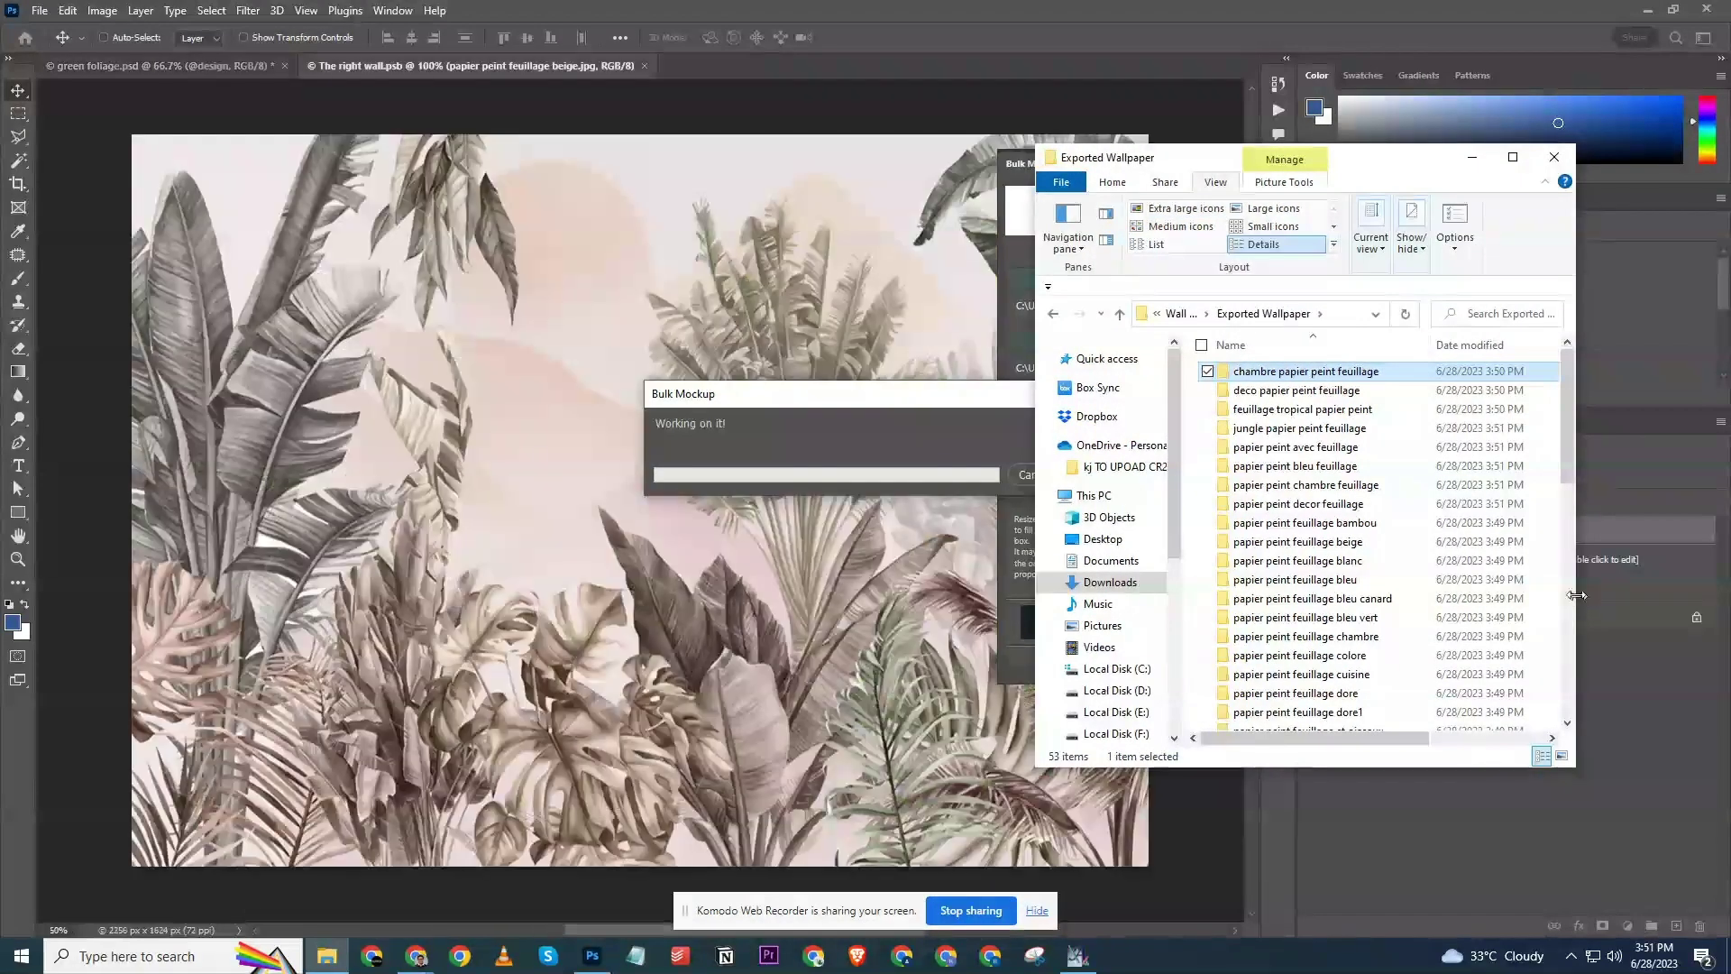
{"action": "left_click_drag", "start_coordinate": [1581, 640], "coordinate": [1716, 639]}
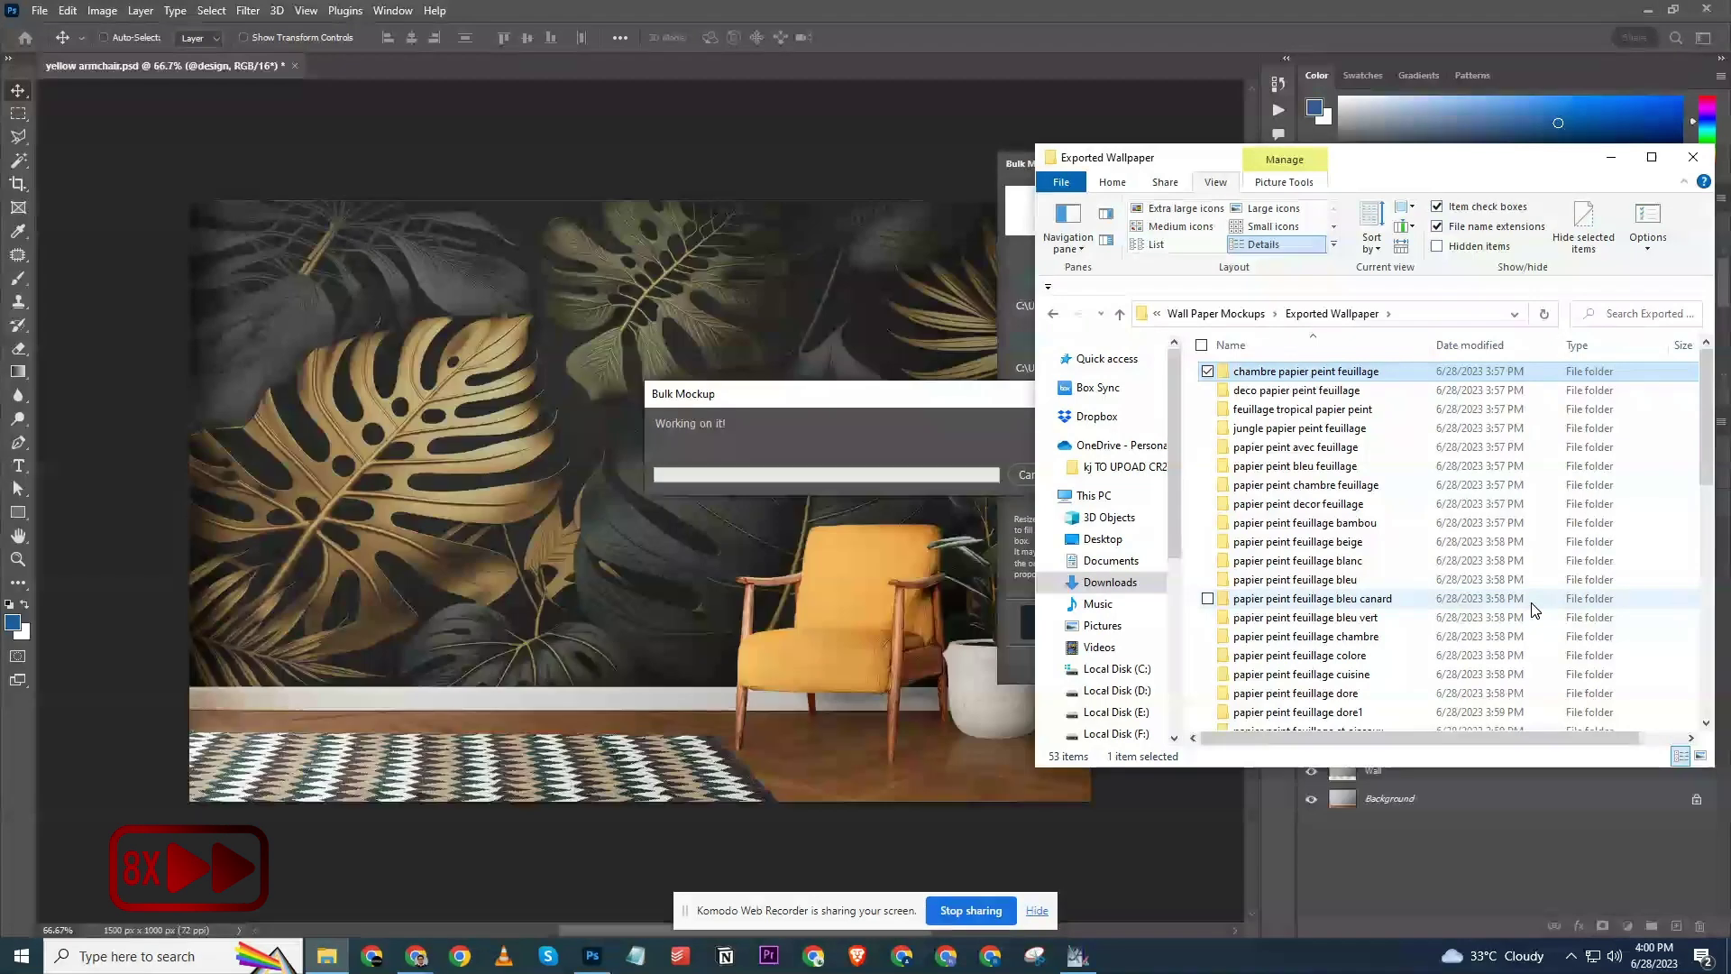
{"action": "double_click", "coordinate": [1349, 373]}
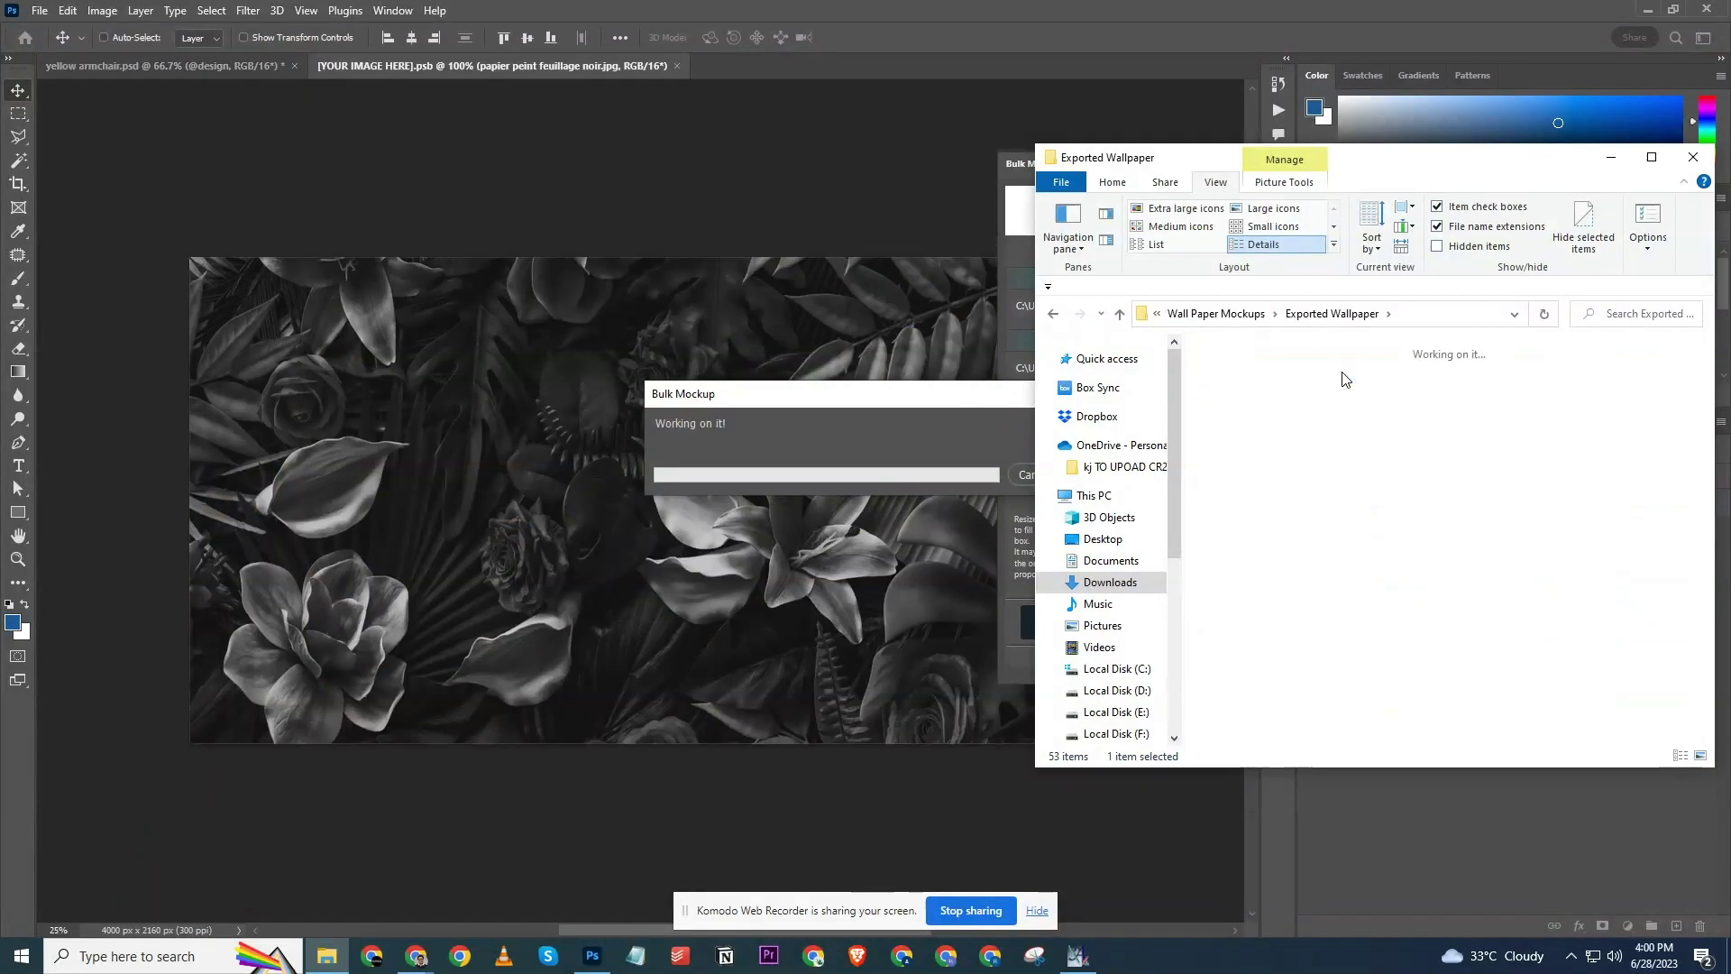
{"action": "double_click", "coordinate": [1433, 167]}
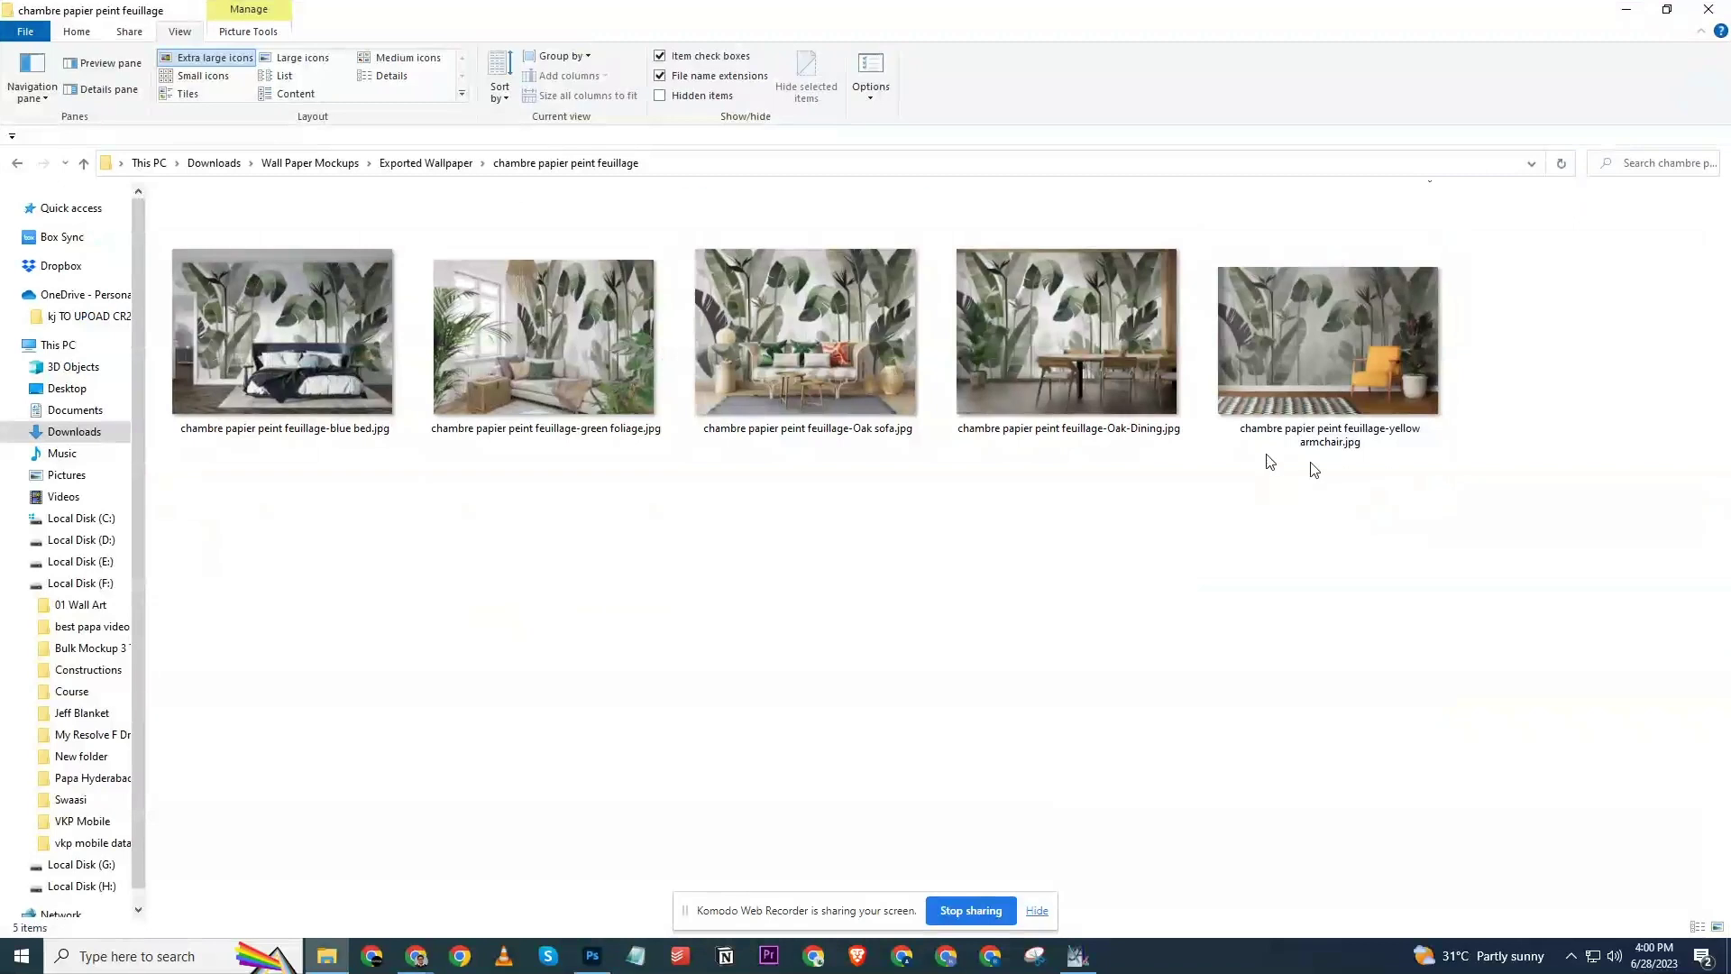
{"action": "left_click", "coordinate": [425, 163]}
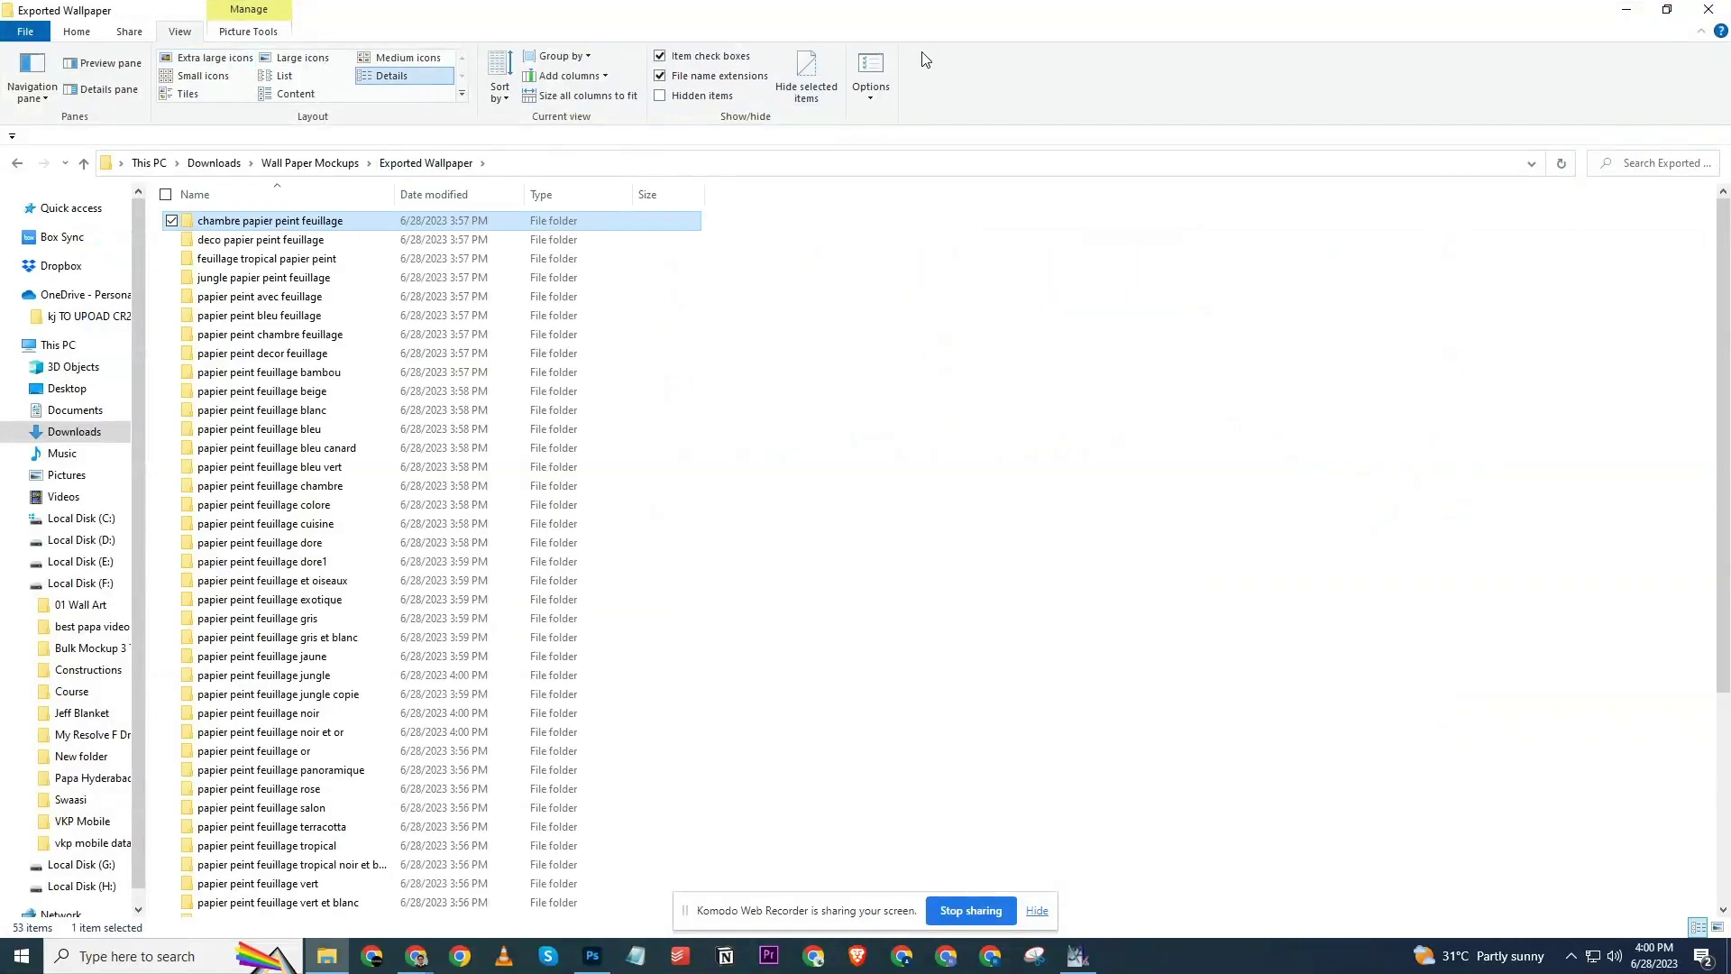
{"action": "left_click_drag", "start_coordinate": [931, 22], "coordinate": [1200, 325]}
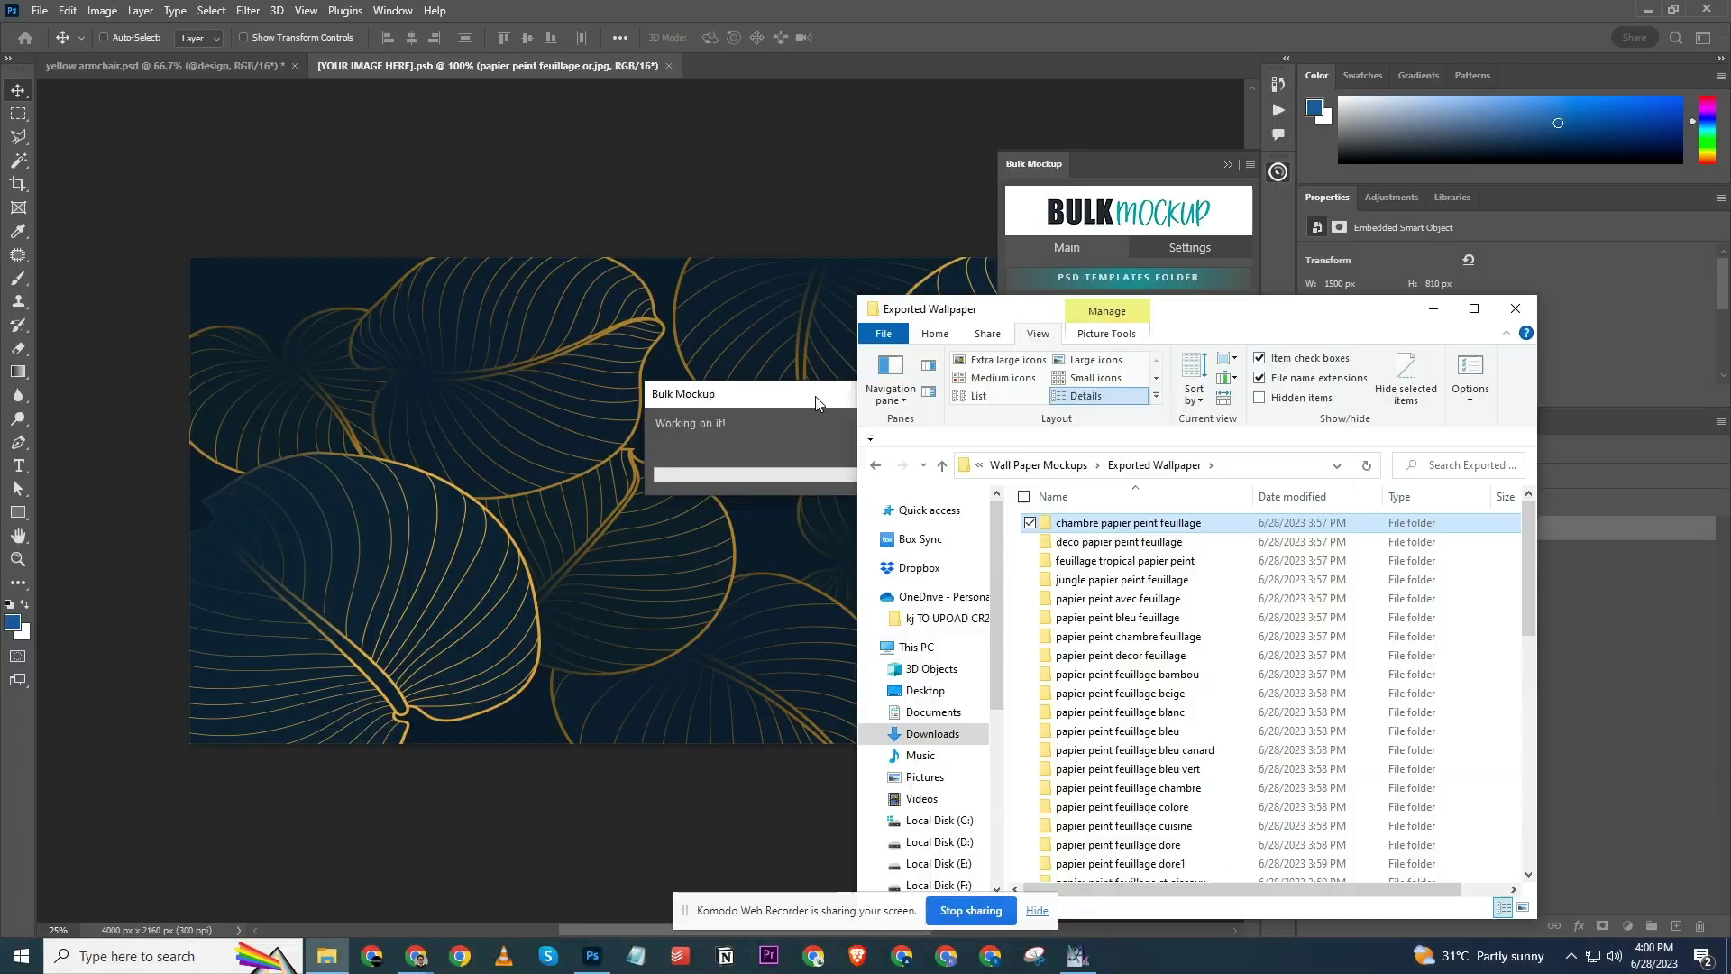
{"action": "left_click", "coordinate": [816, 403]}
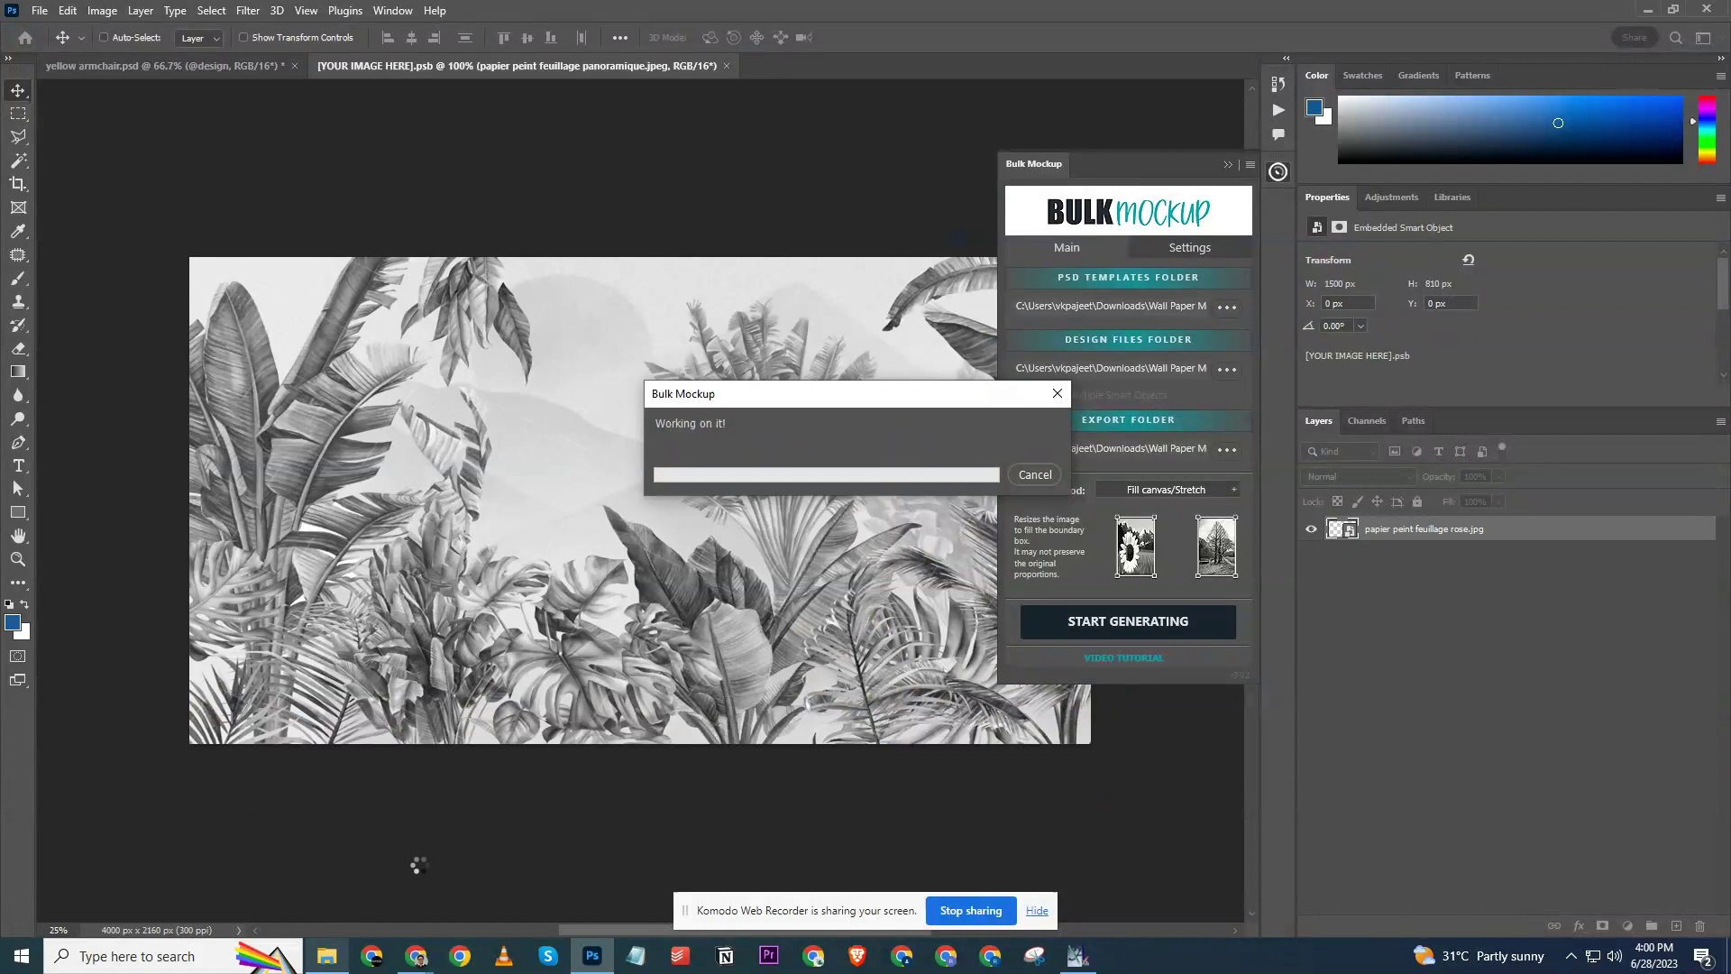
Switch to a maximized File Explorer, inspect enlarged thumbnails in papier peint vinyle motif feuillage vert and return to Exported Wallpaper.
{"action": "mouse_move", "coordinate": [327, 953]}
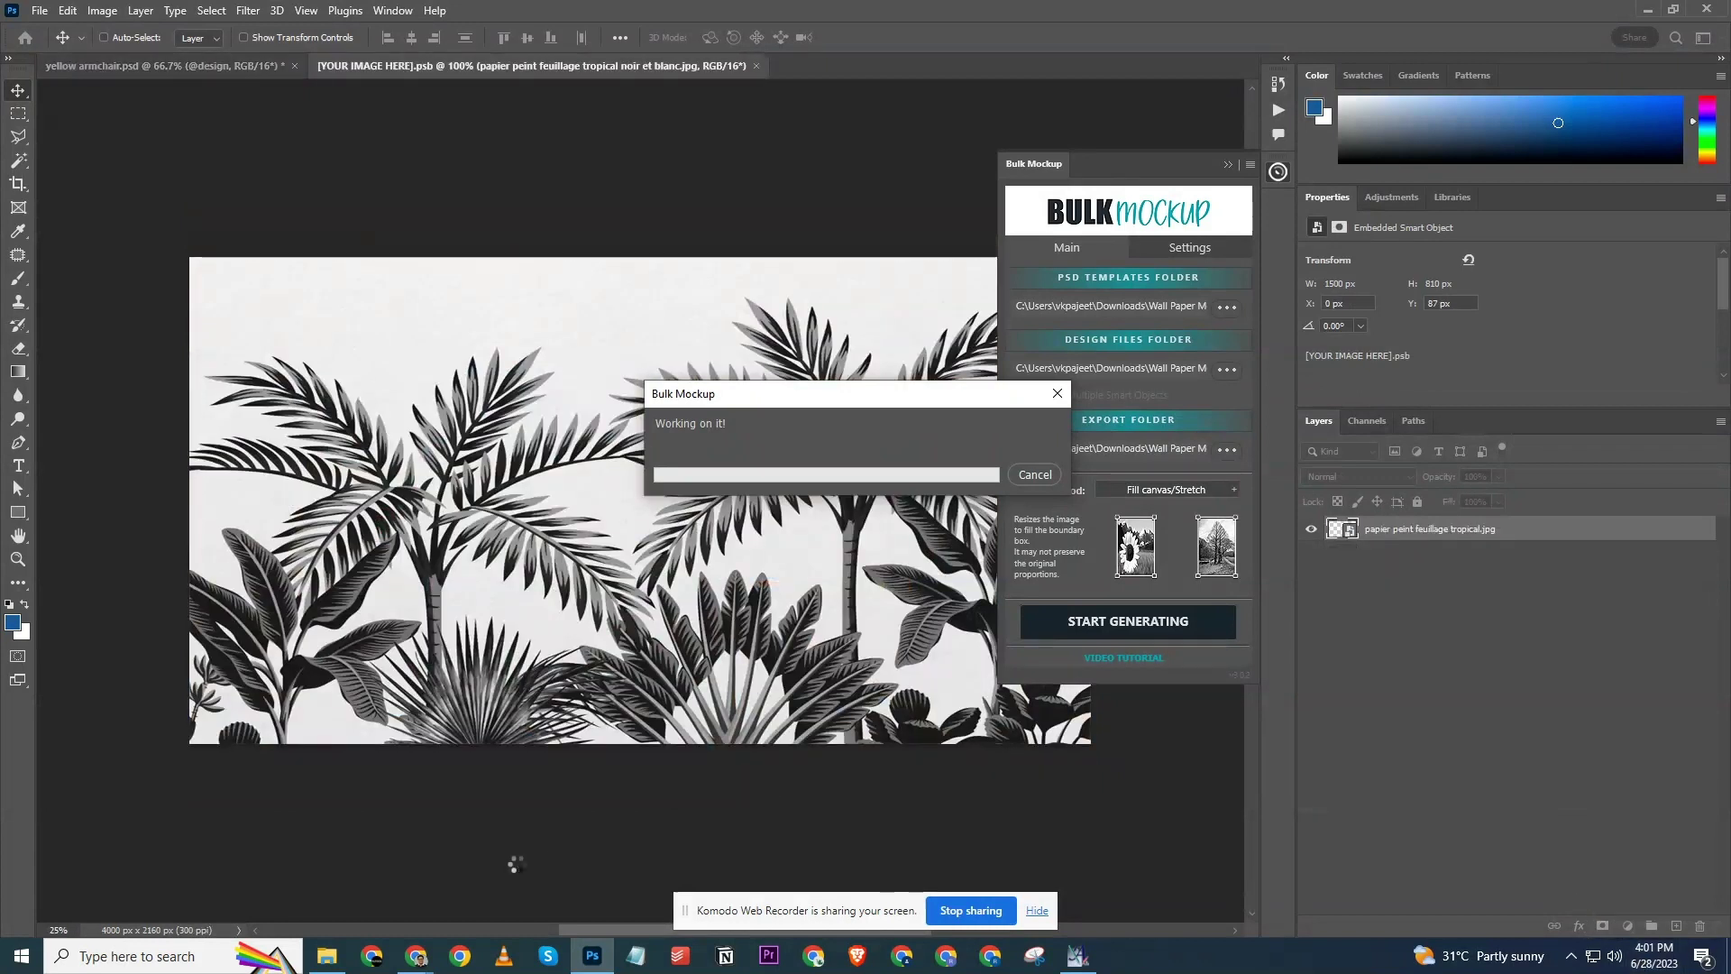
{"action": "left_click", "coordinate": [326, 955]}
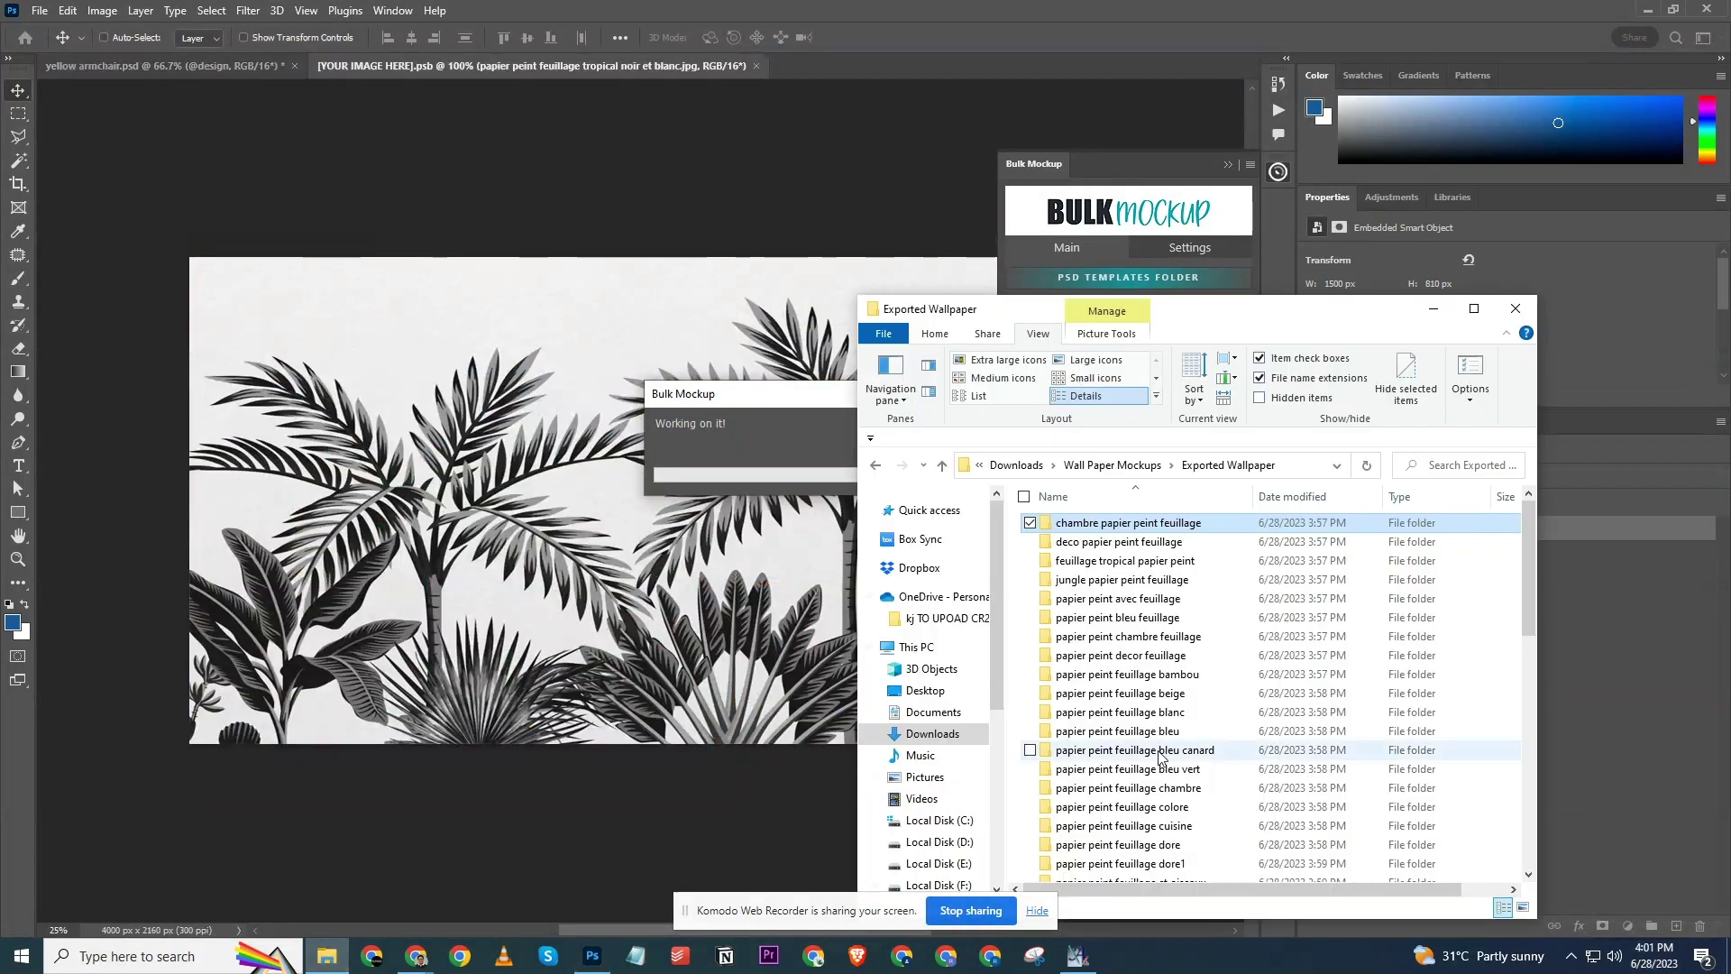
{"action": "left_click", "coordinate": [1472, 309]}
{"action": "scroll", "coordinate": [386, 665], "scroll_direction": "down", "scroll_amount": 5}
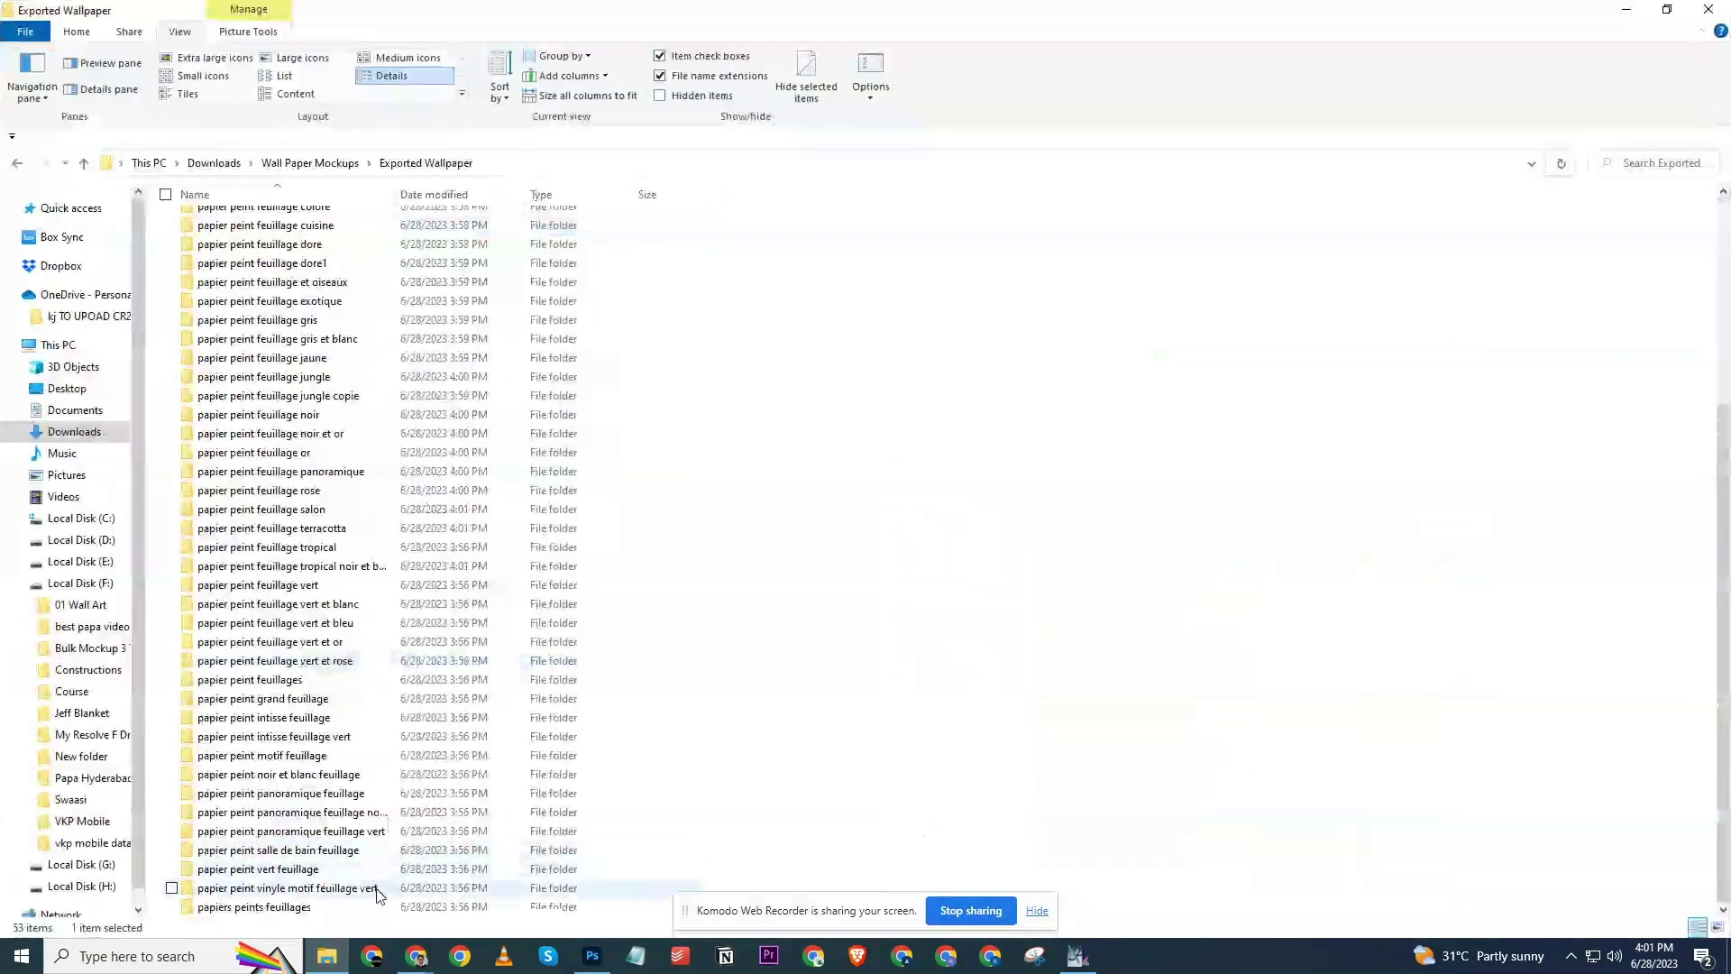
{"action": "double_click", "coordinate": [376, 888]}
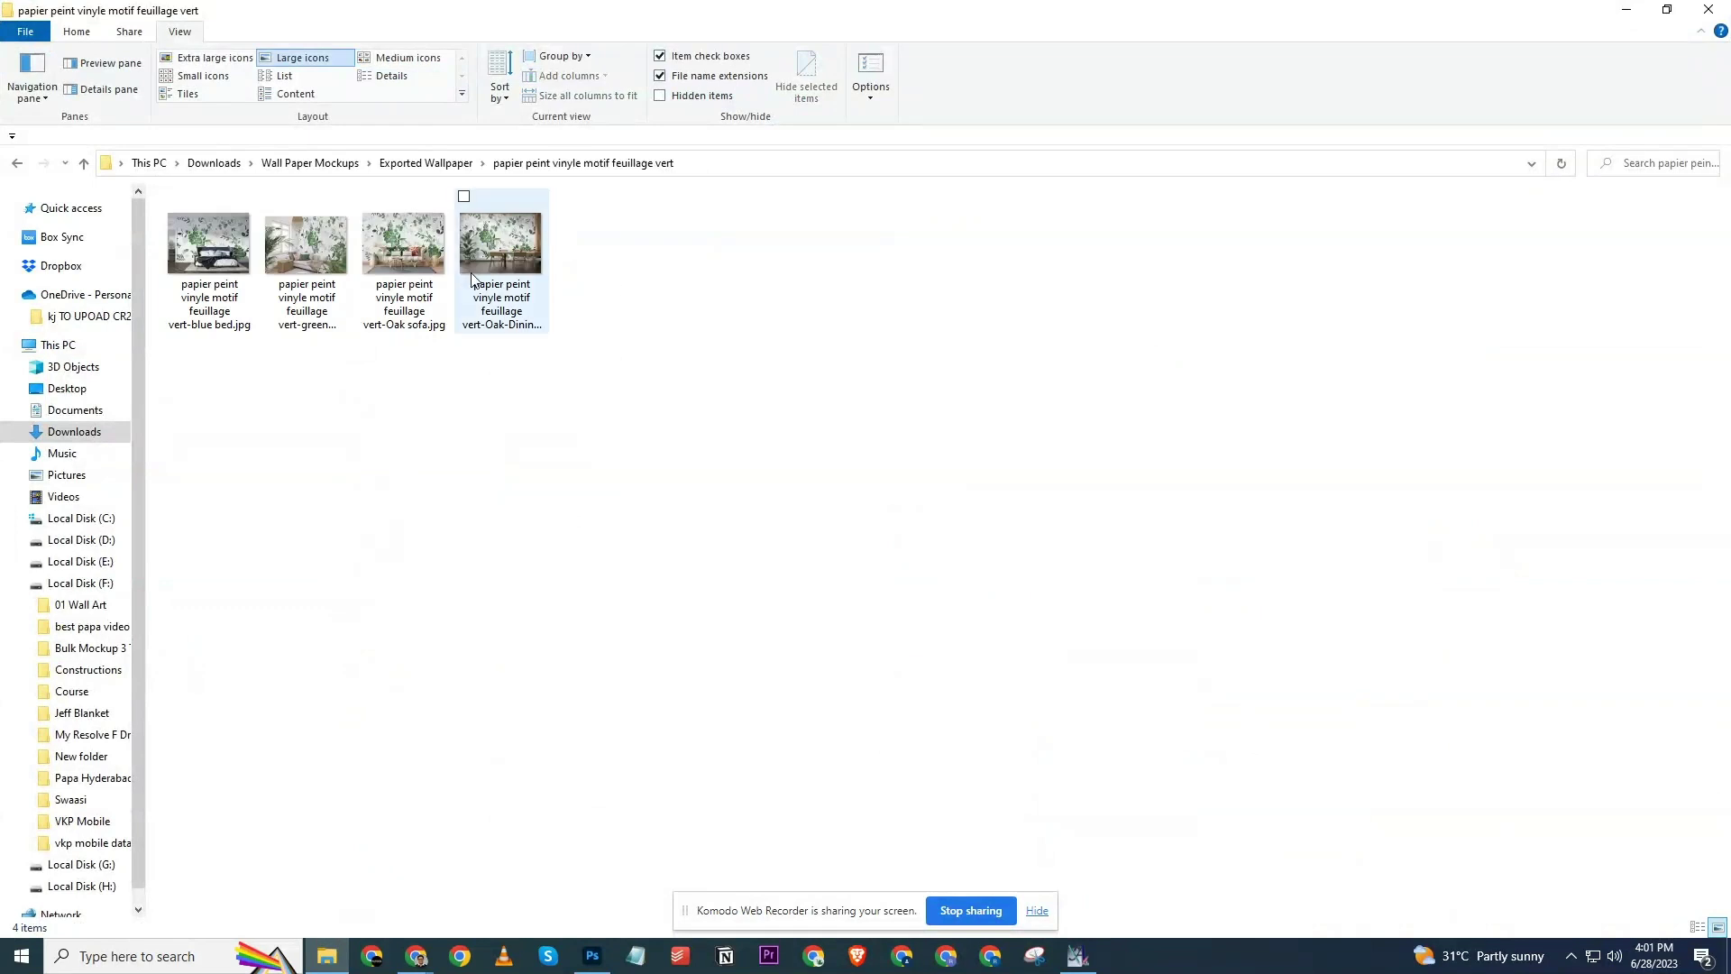
{"action": "scroll", "coordinate": [994, 439], "scroll_direction": "up", "scroll_amount": 5, "text": "ctrl"}
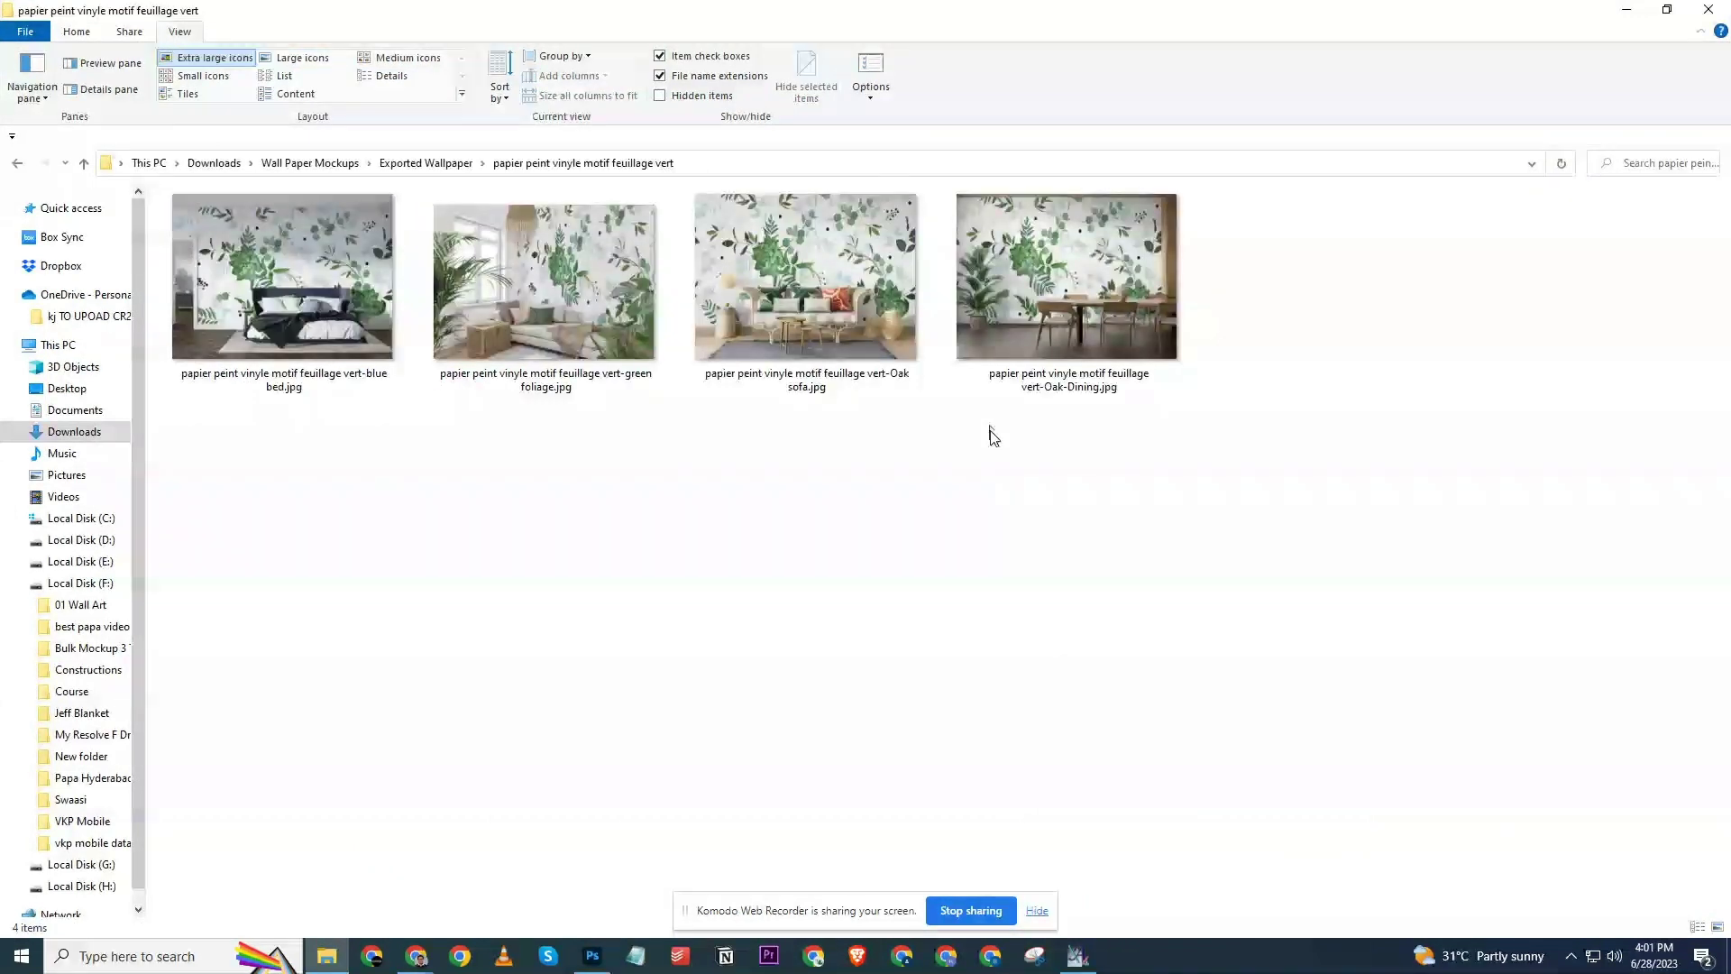
{"action": "left_click", "coordinate": [425, 163]}
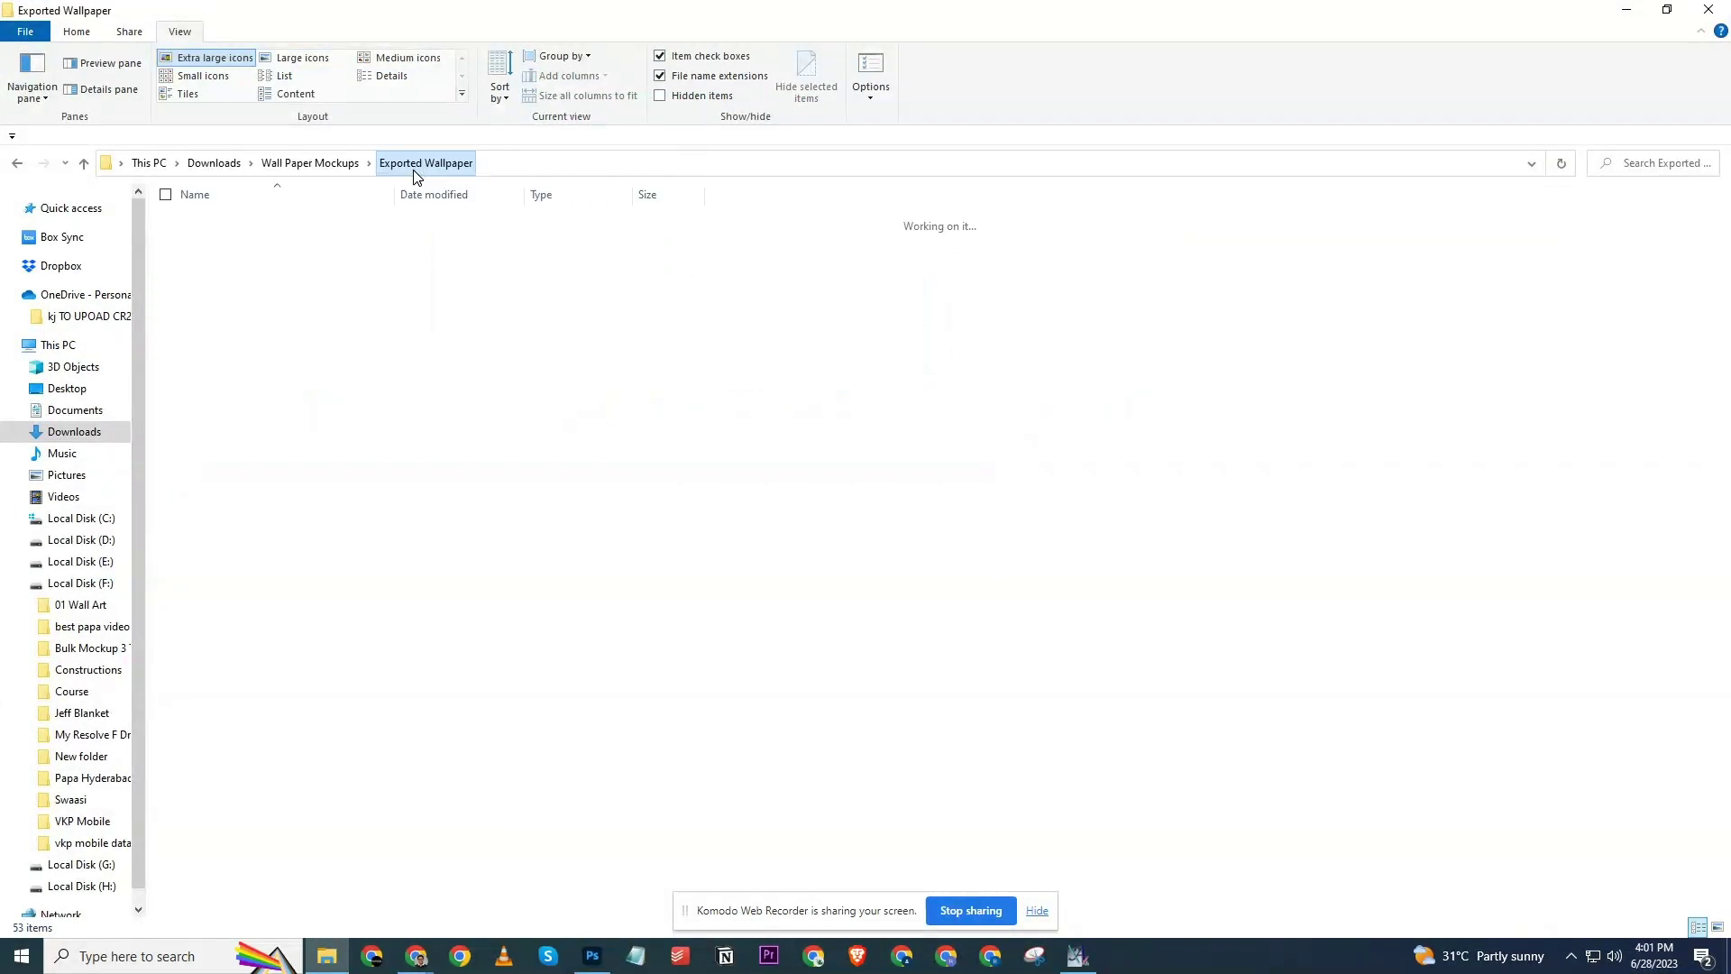
Inspect the exported mockups in the papier peint feuillage jaune folder and go back to Exported Wallpaper.
{"action": "left_click", "coordinate": [299, 380]}
{"action": "double_click", "coordinate": [298, 379]}
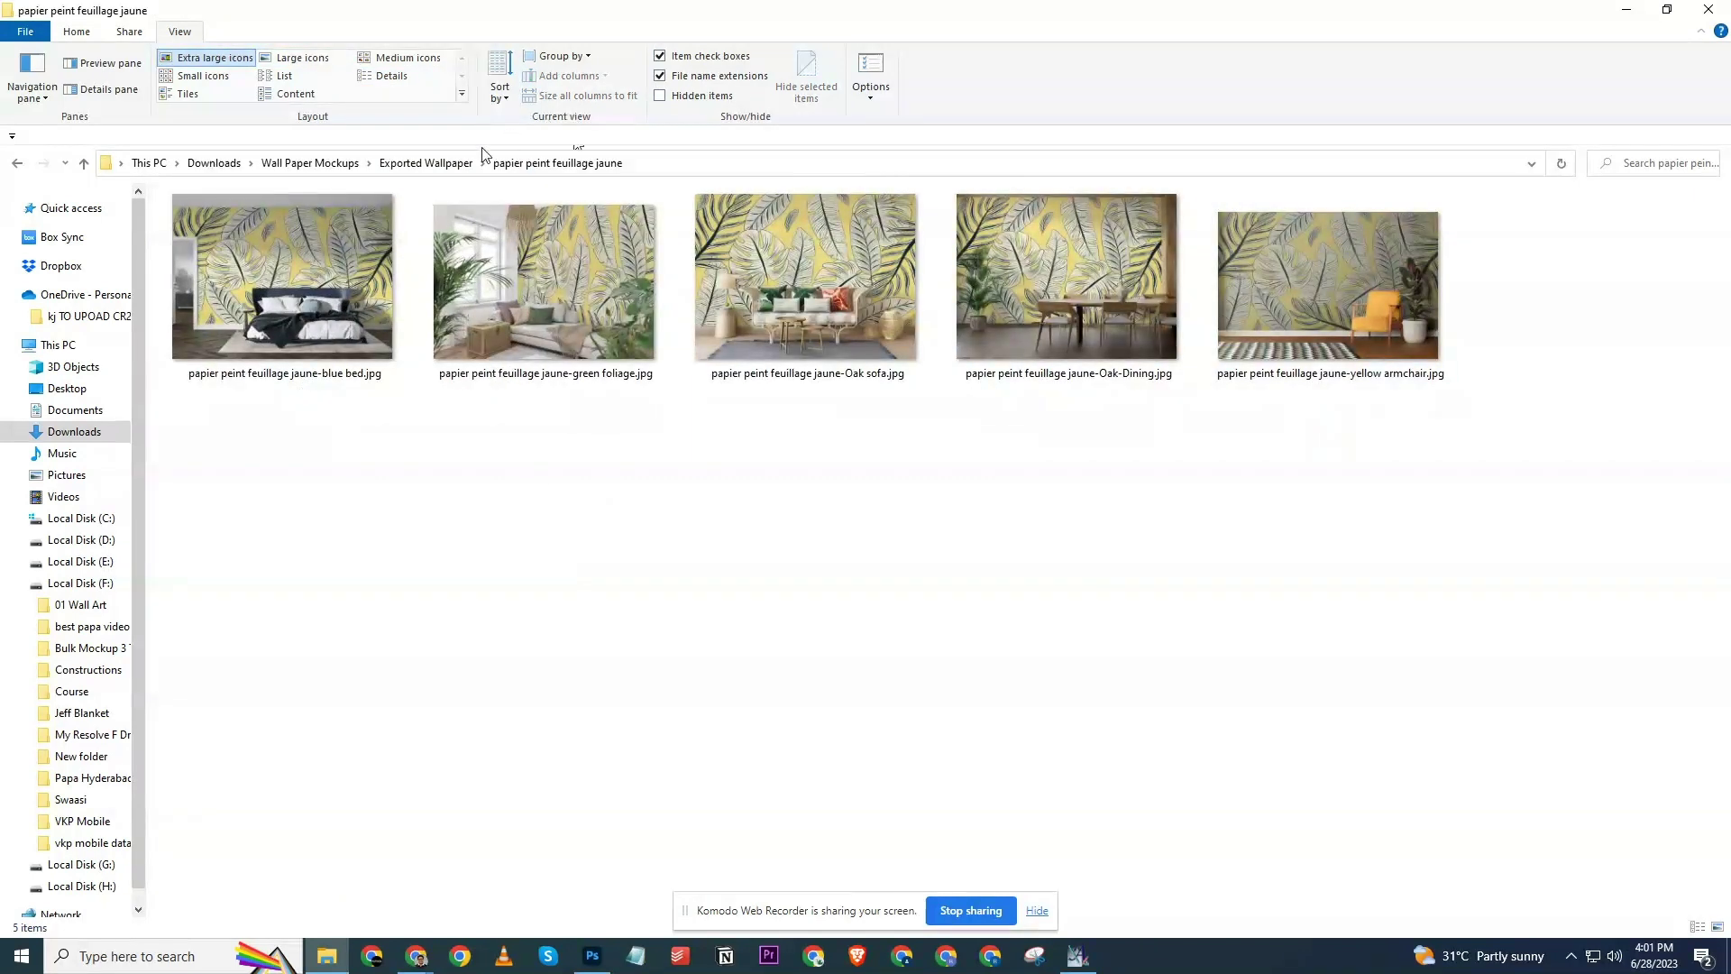
{"action": "left_click", "coordinate": [433, 163]}
Check the mockups in papier peint feuillage vert et blanc, return to Exported Wallpaper and restore its smaller window over Photoshop.
{"action": "scroll", "coordinate": [483, 495], "scroll_direction": "down", "scroll_amount": 5}
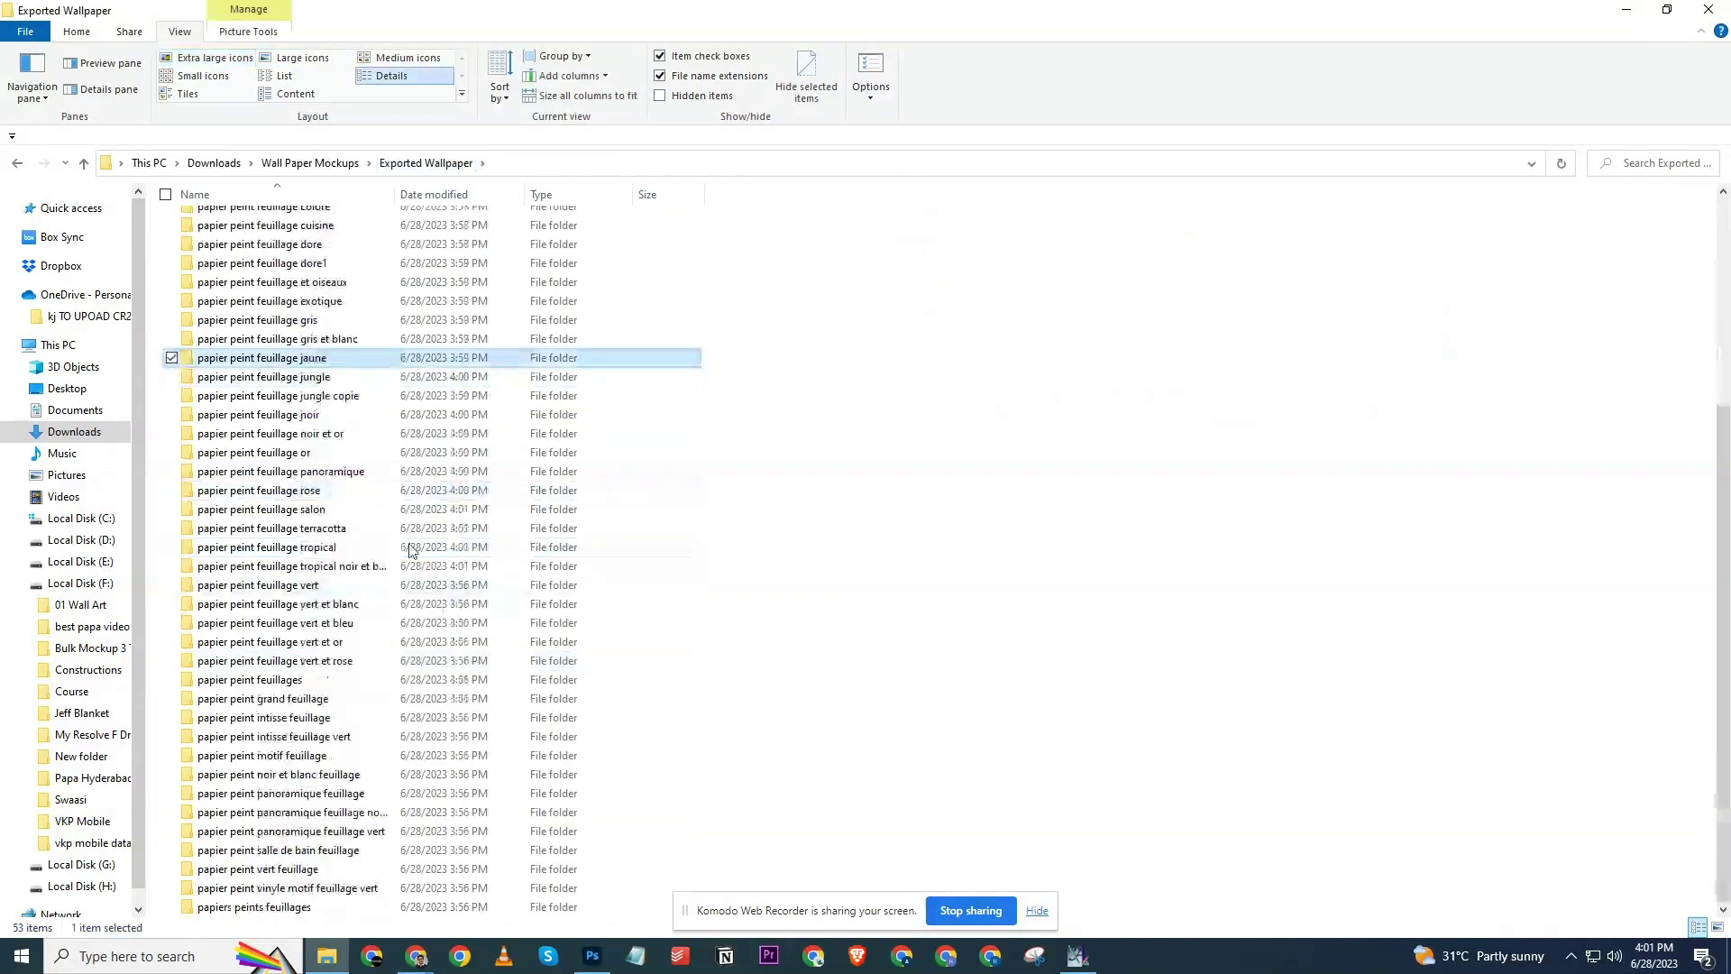
{"action": "double_click", "coordinate": [377, 601]}
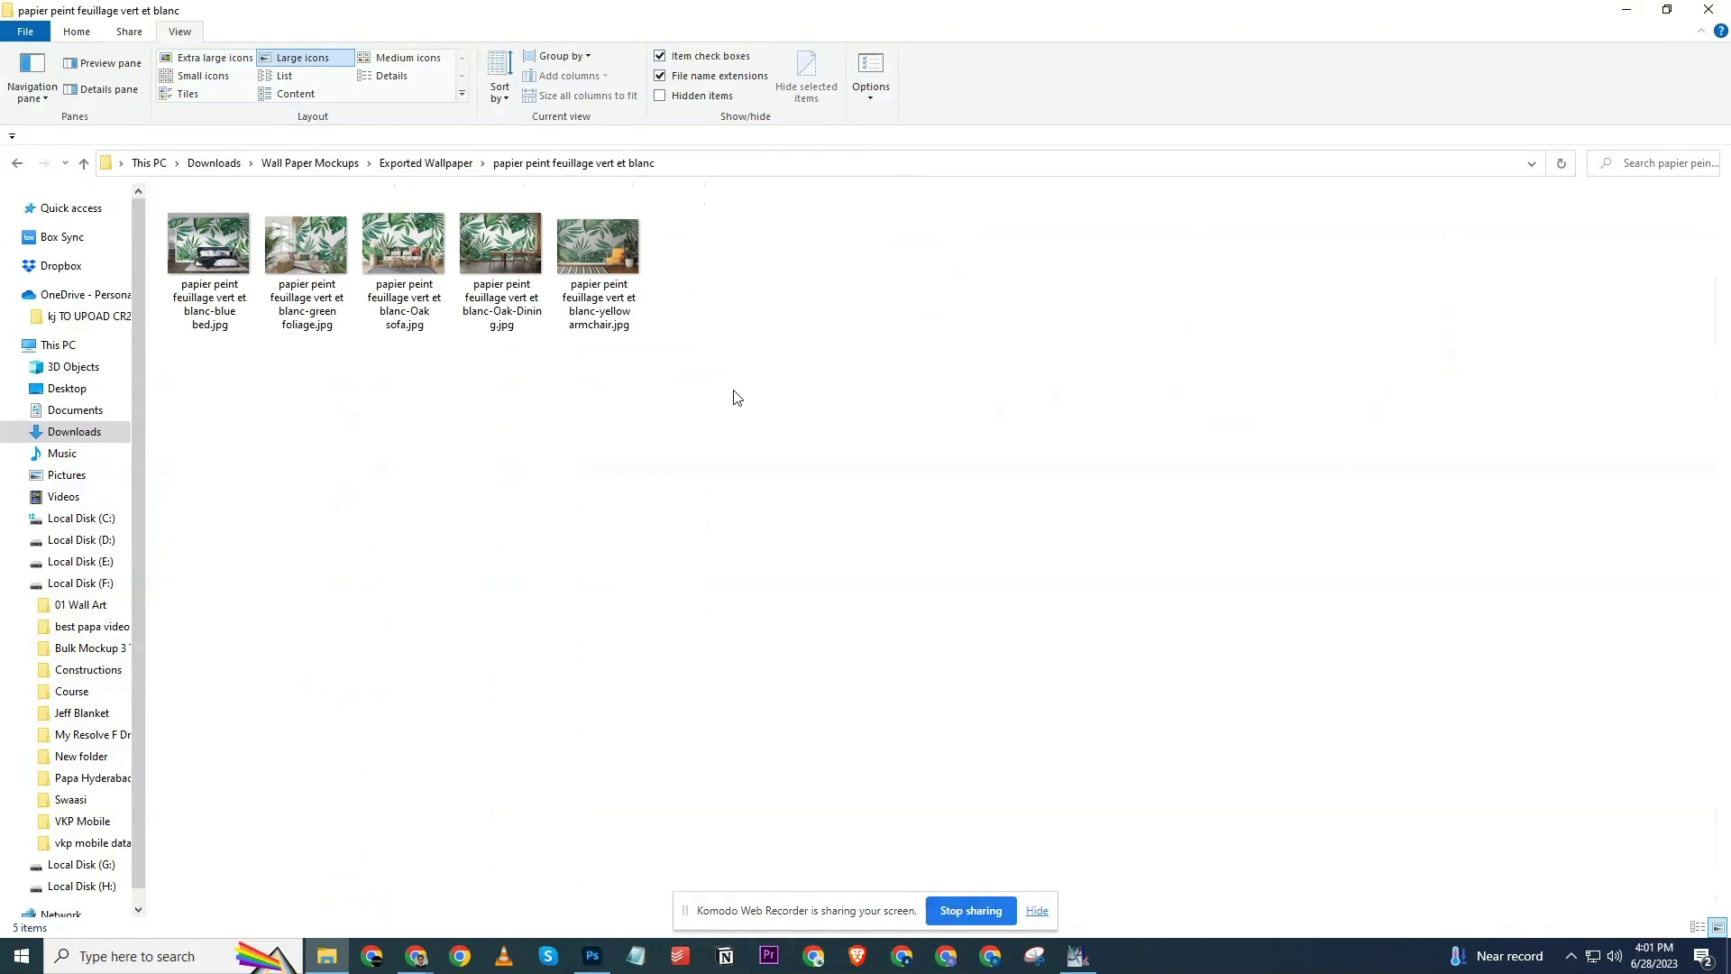
{"action": "left_click", "coordinate": [426, 163]}
{"action": "scroll", "coordinate": [442, 631], "scroll_direction": "down", "scroll_amount": 2}
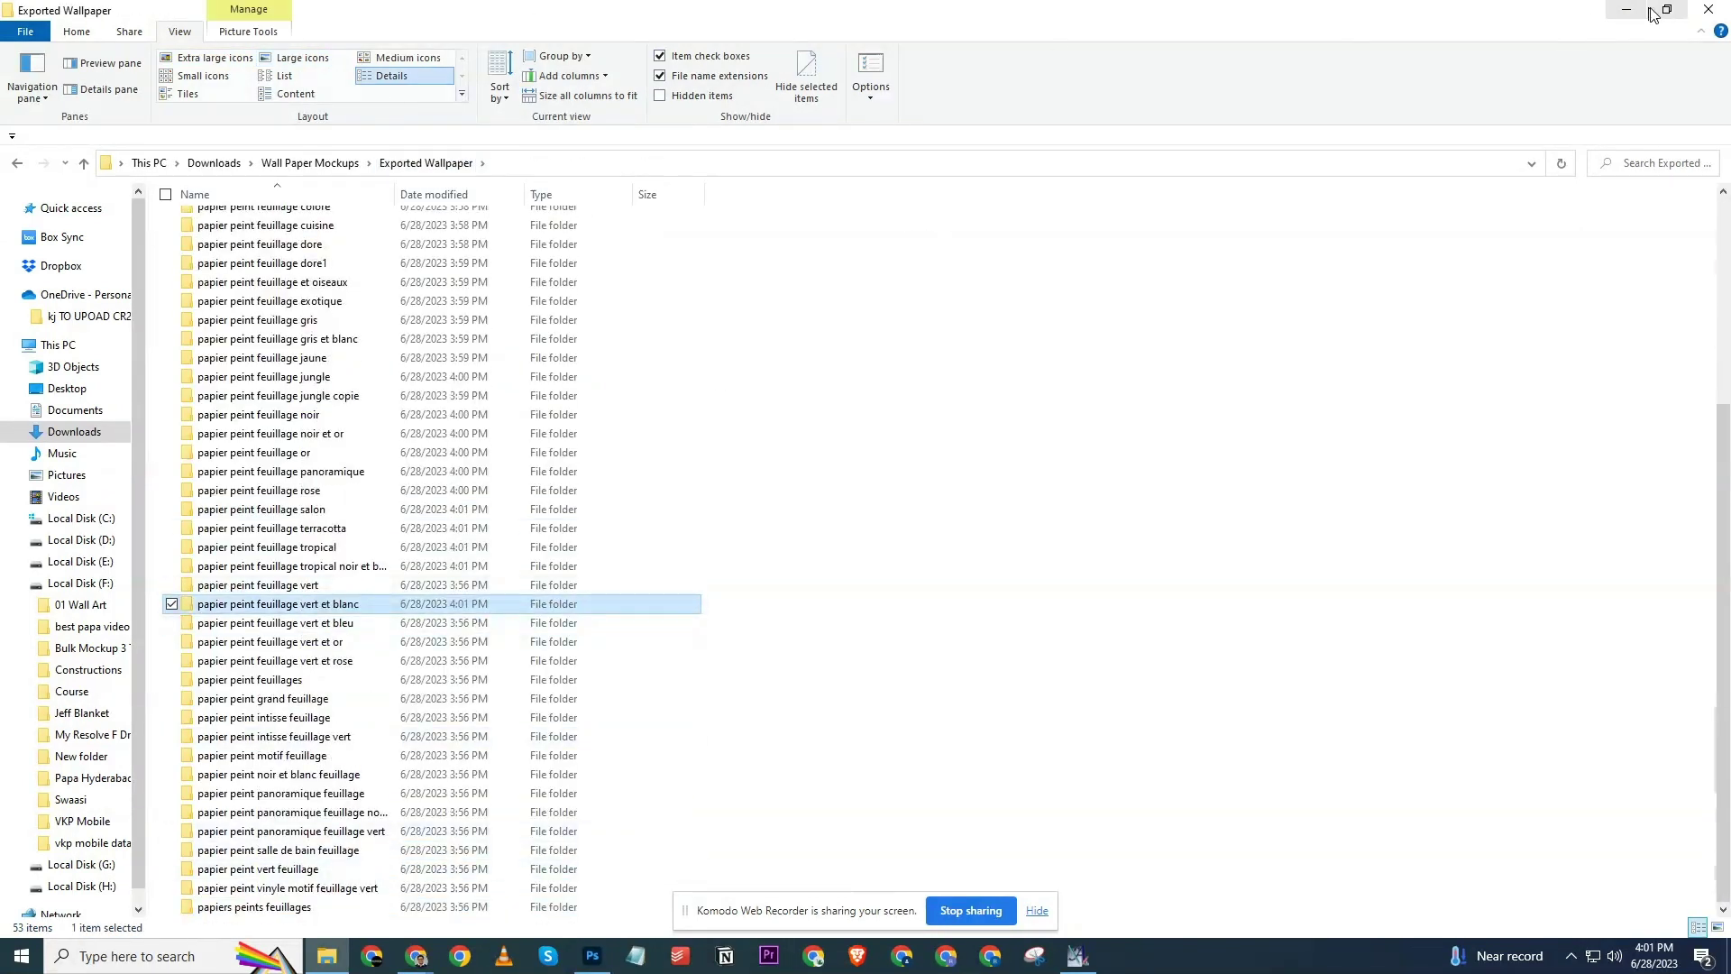
{"action": "left_click_drag", "start_coordinate": [1595, 11], "coordinate": [1216, 156]}
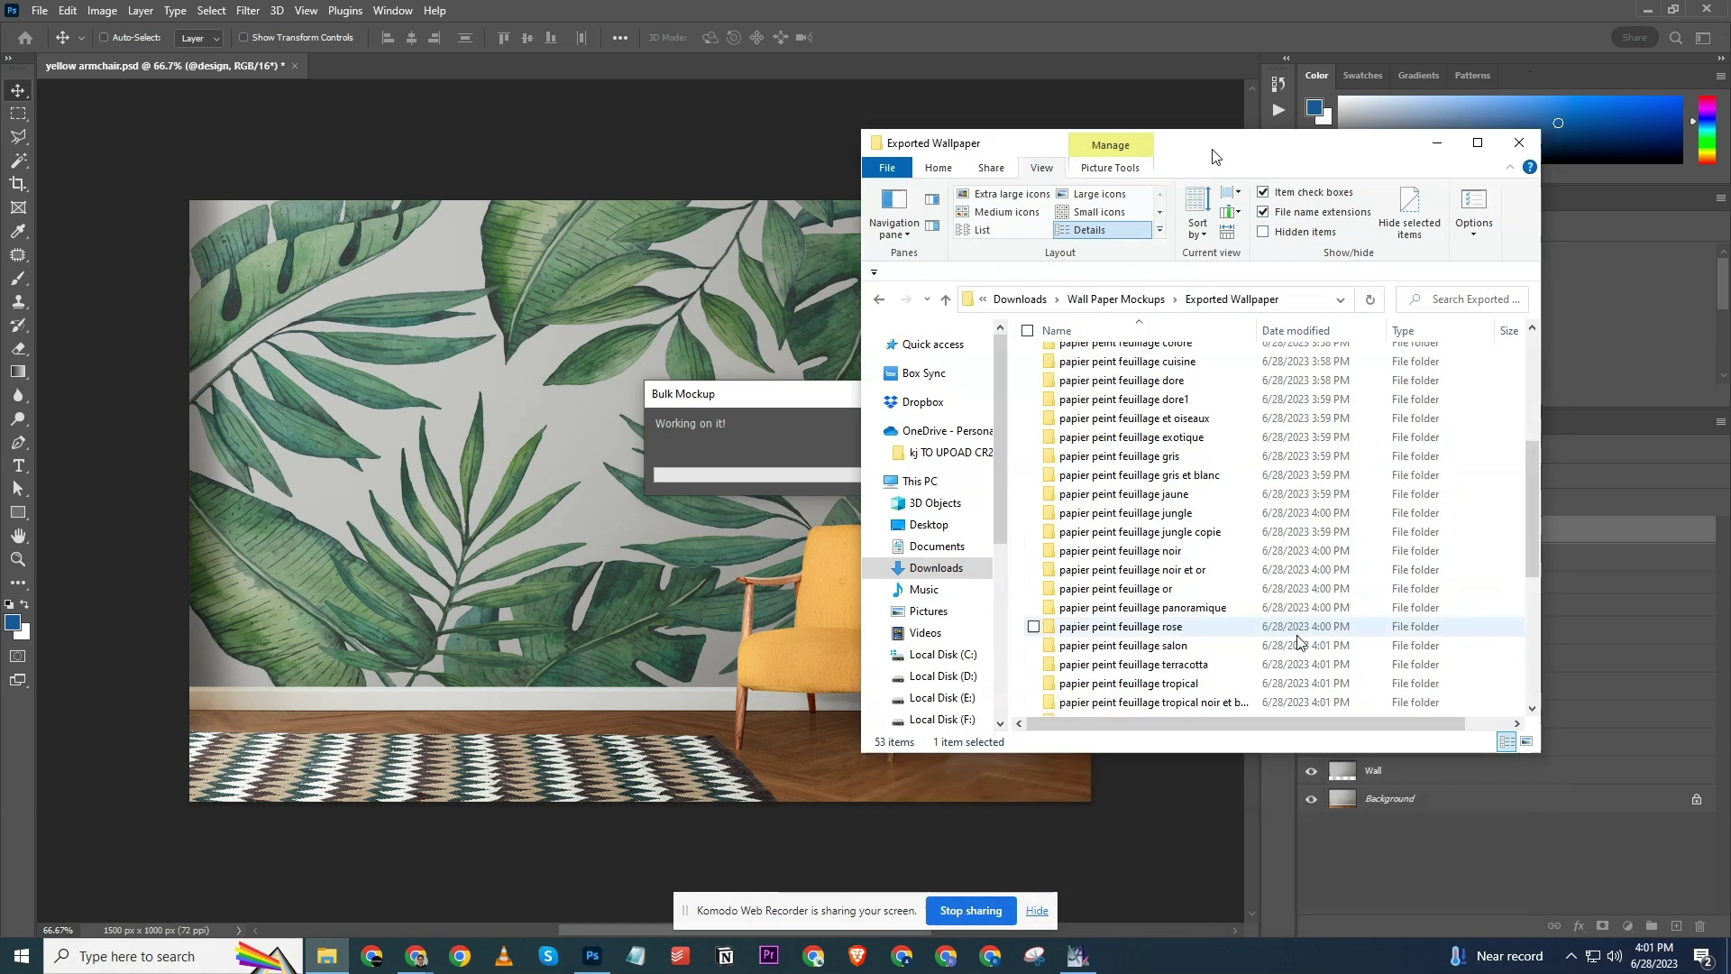
Check the papier peint vinyle motif feuillage vert mockups in a maximized window and display the parent Exported Wallpaper folder as large icons.
{"action": "scroll", "coordinate": [1298, 642], "scroll_direction": "down", "scroll_amount": 3}
{"action": "double_click", "coordinate": [1168, 653]}
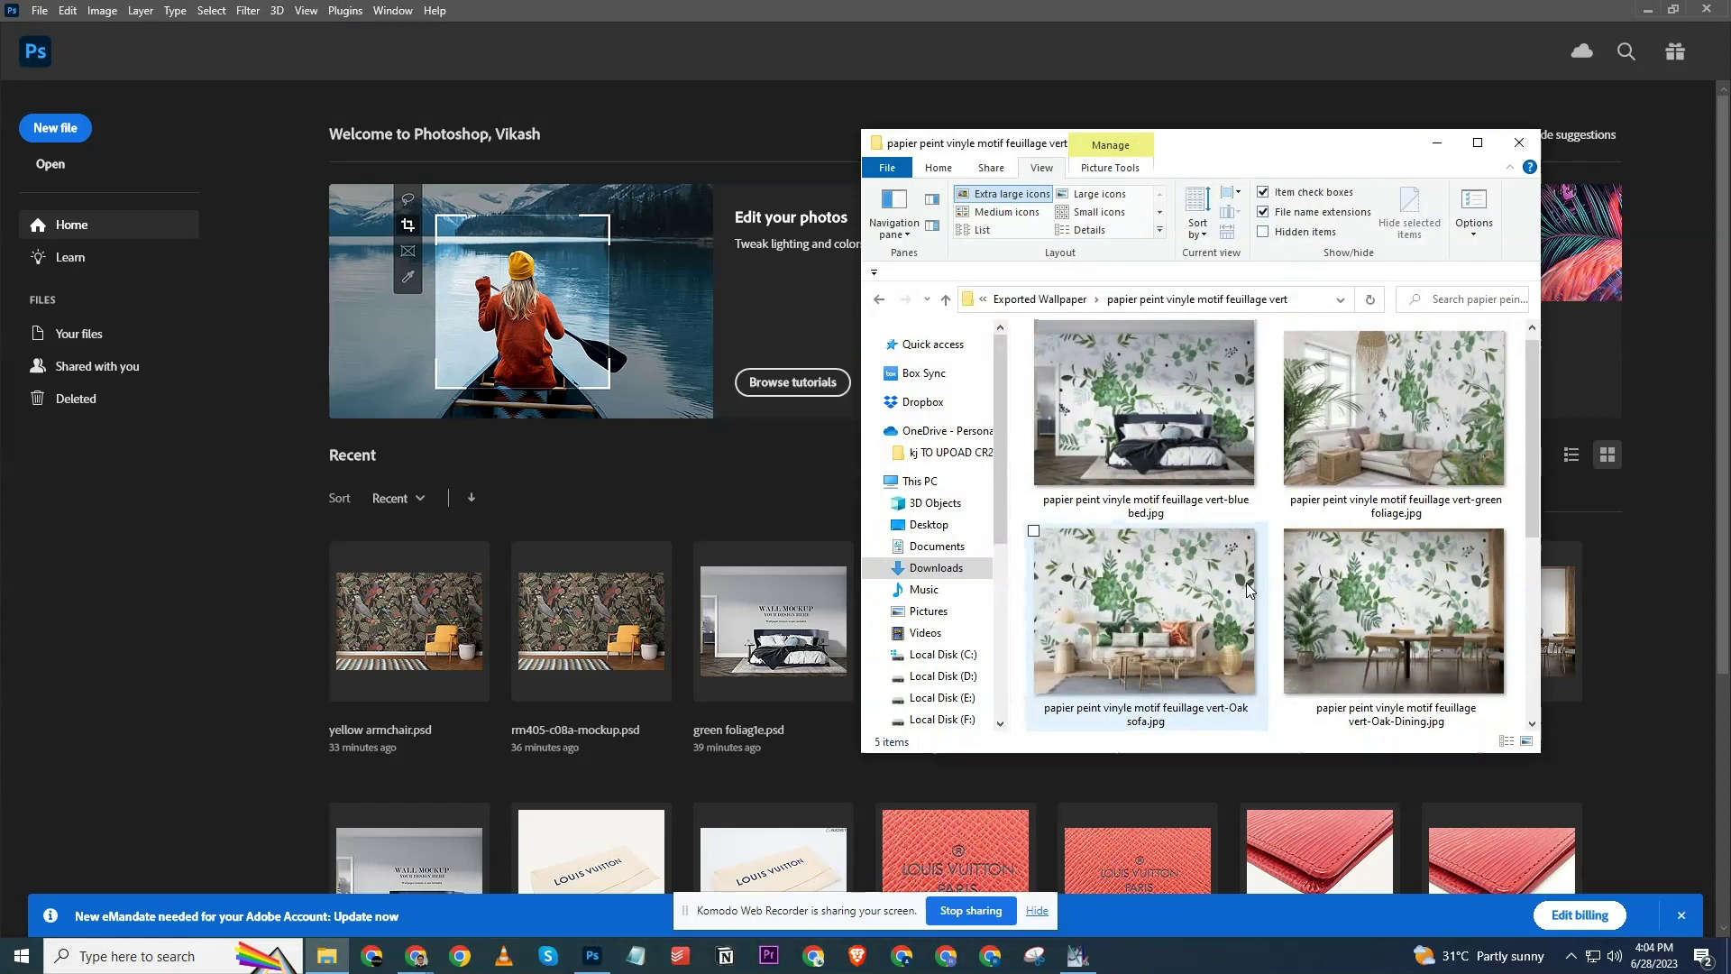
{"action": "left_click", "coordinate": [1478, 142]}
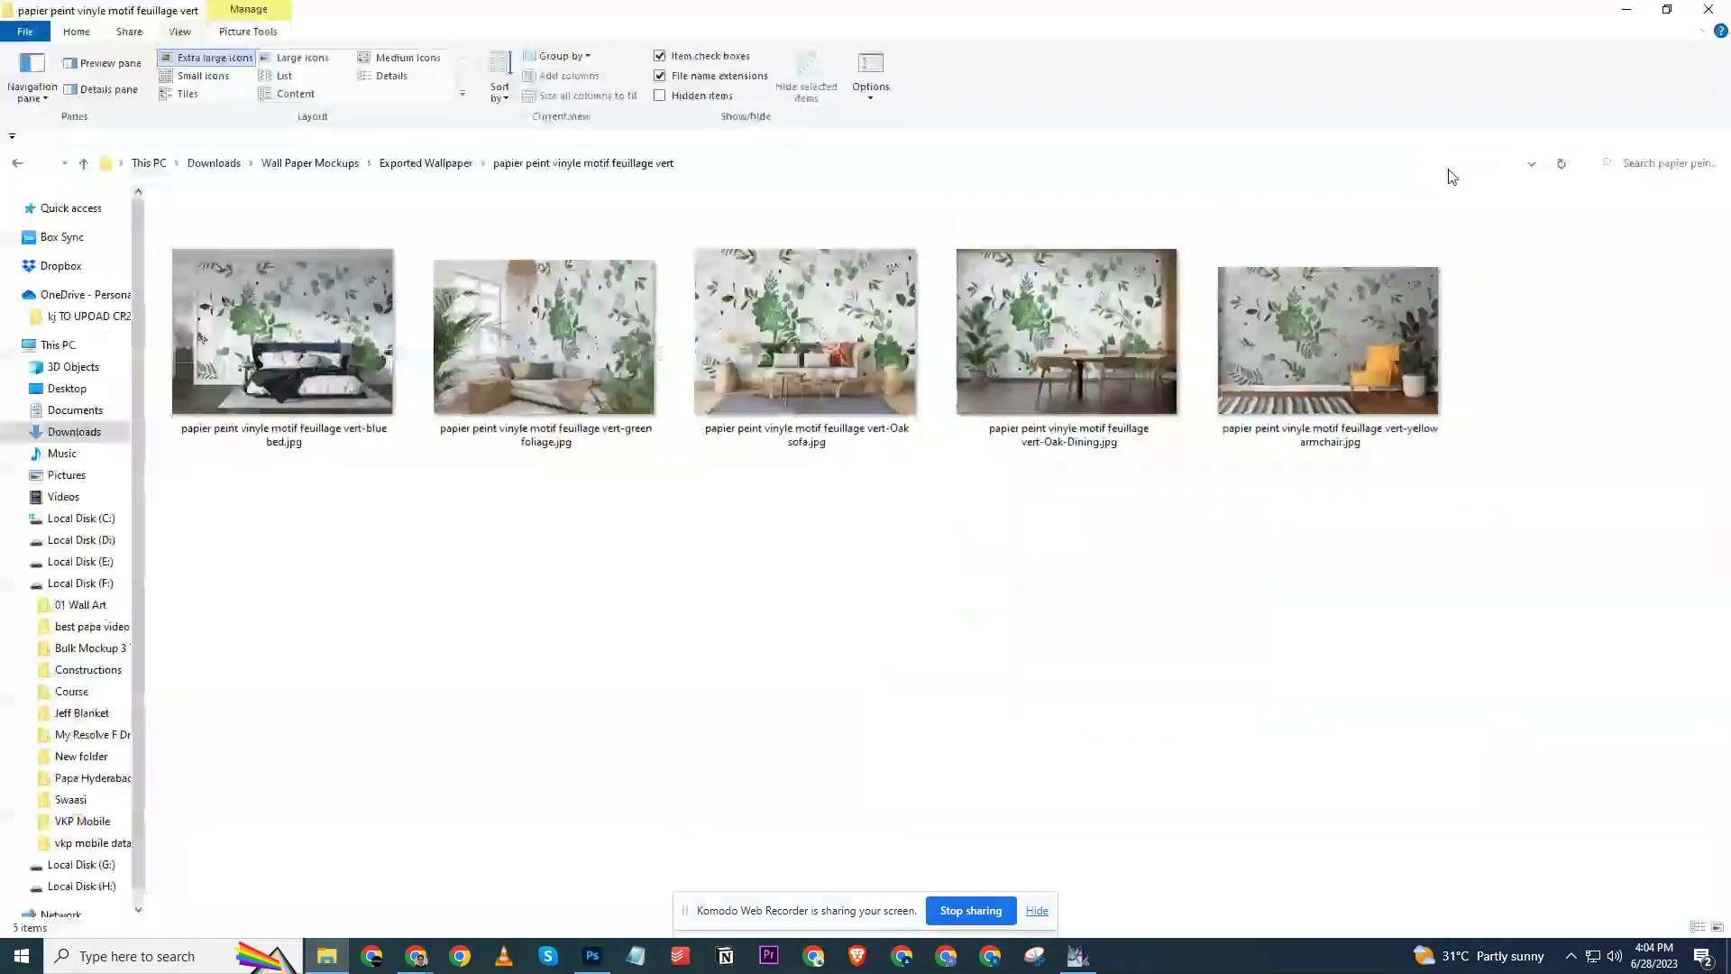
{"action": "left_click", "coordinate": [426, 164]}
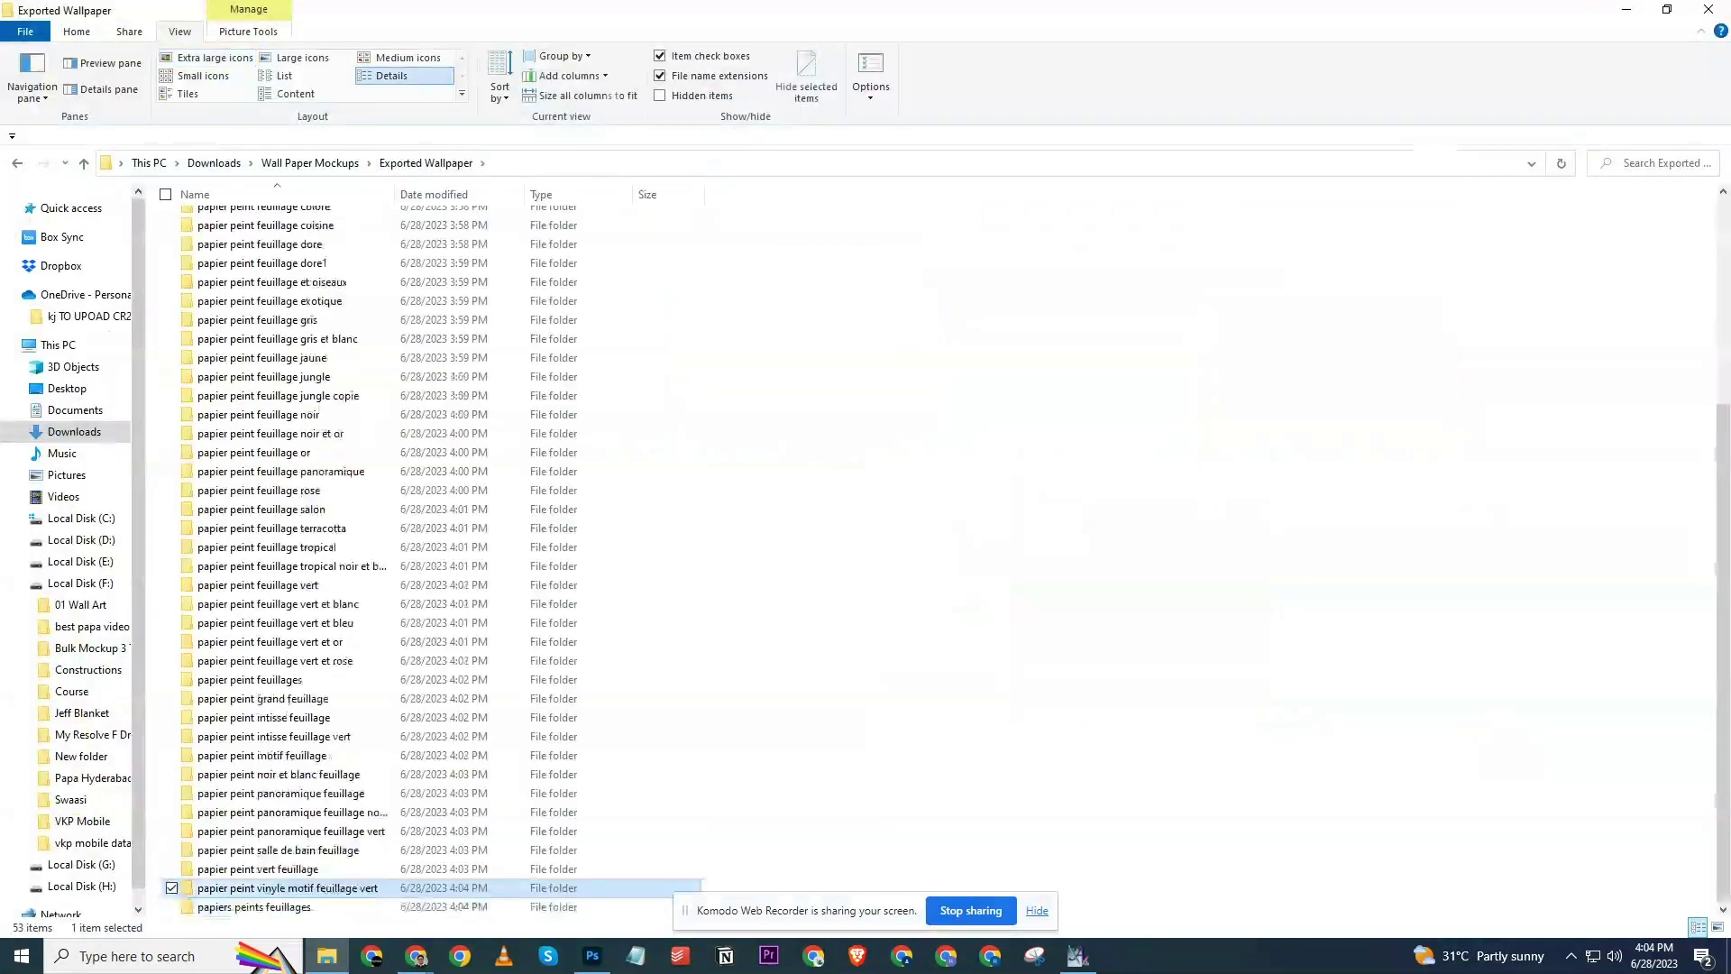
{"action": "left_click", "coordinate": [1717, 928]}
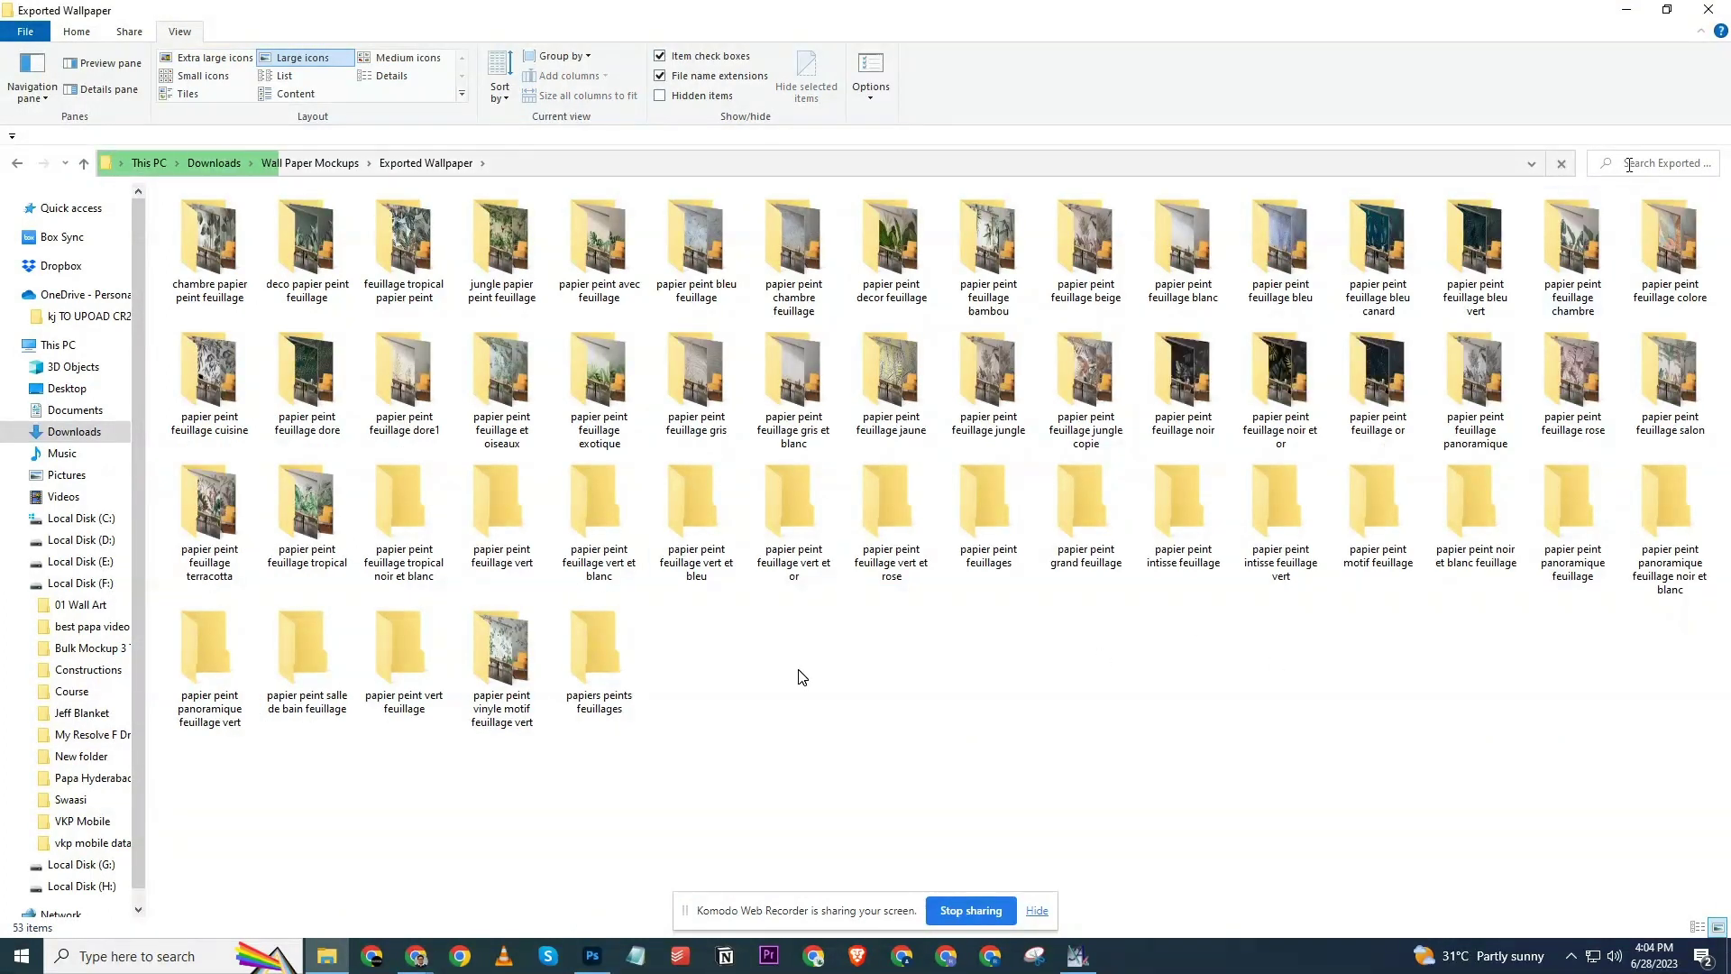
Search the Exported Wallpaper folder for jpg and display the found files as large thumbnails.
{"action": "left_click", "coordinate": [1631, 165]}
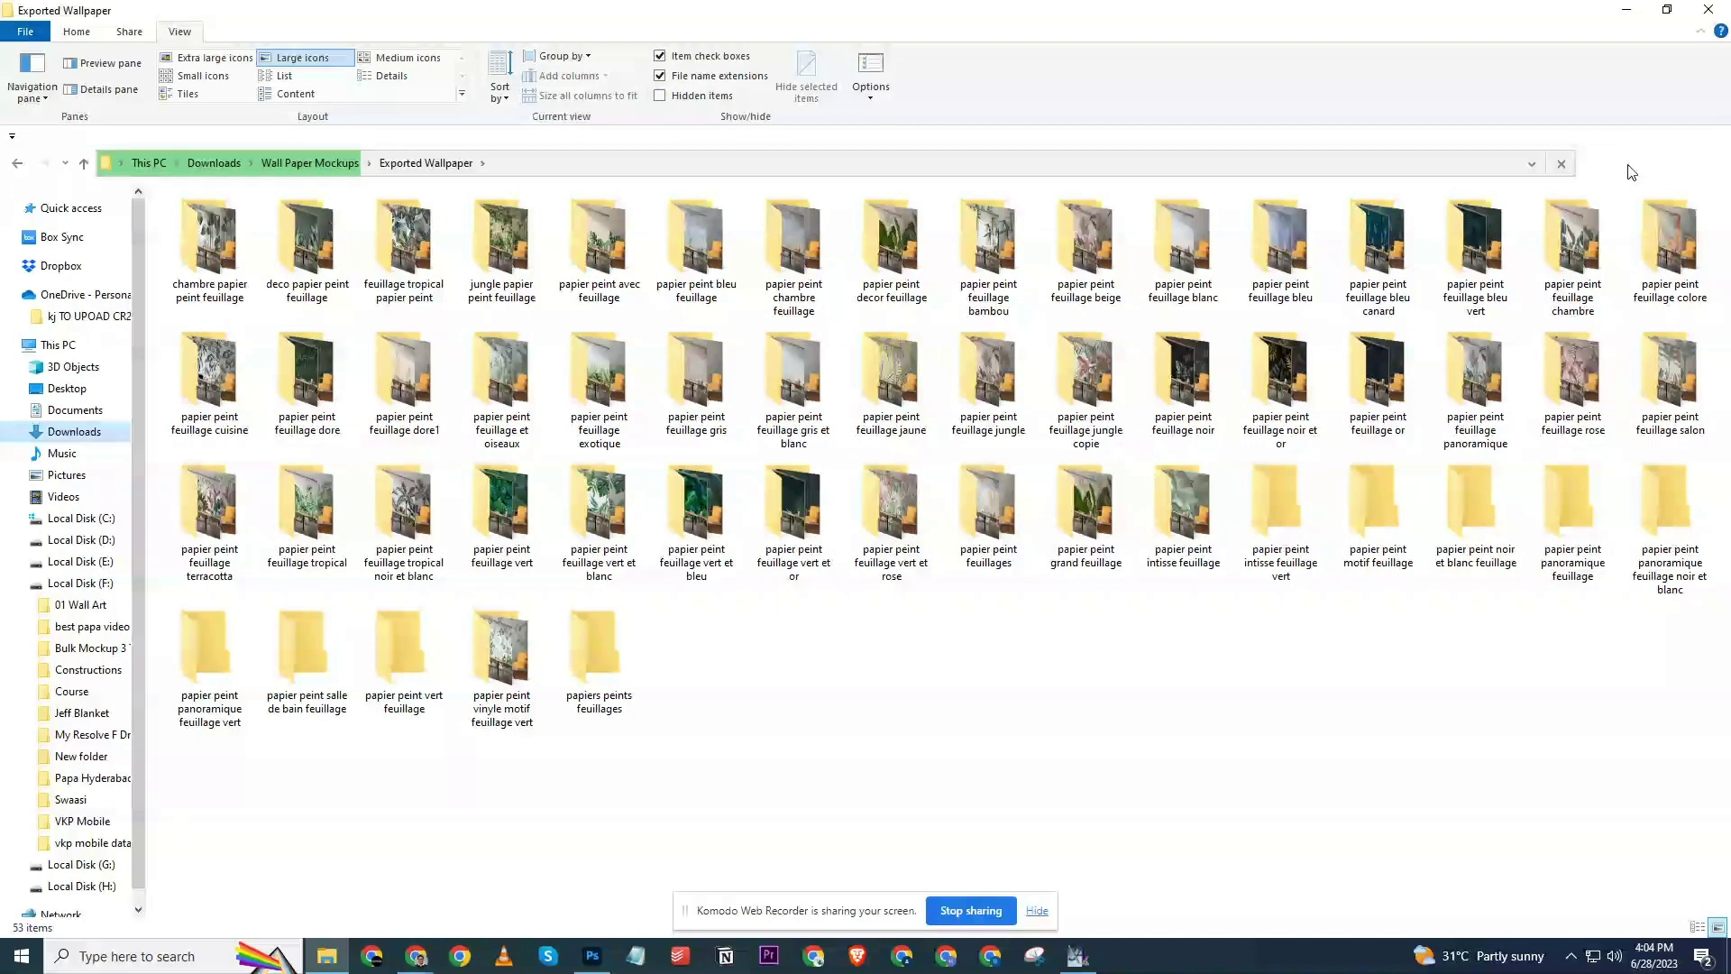
{"action": "type", "text": "jpg"}
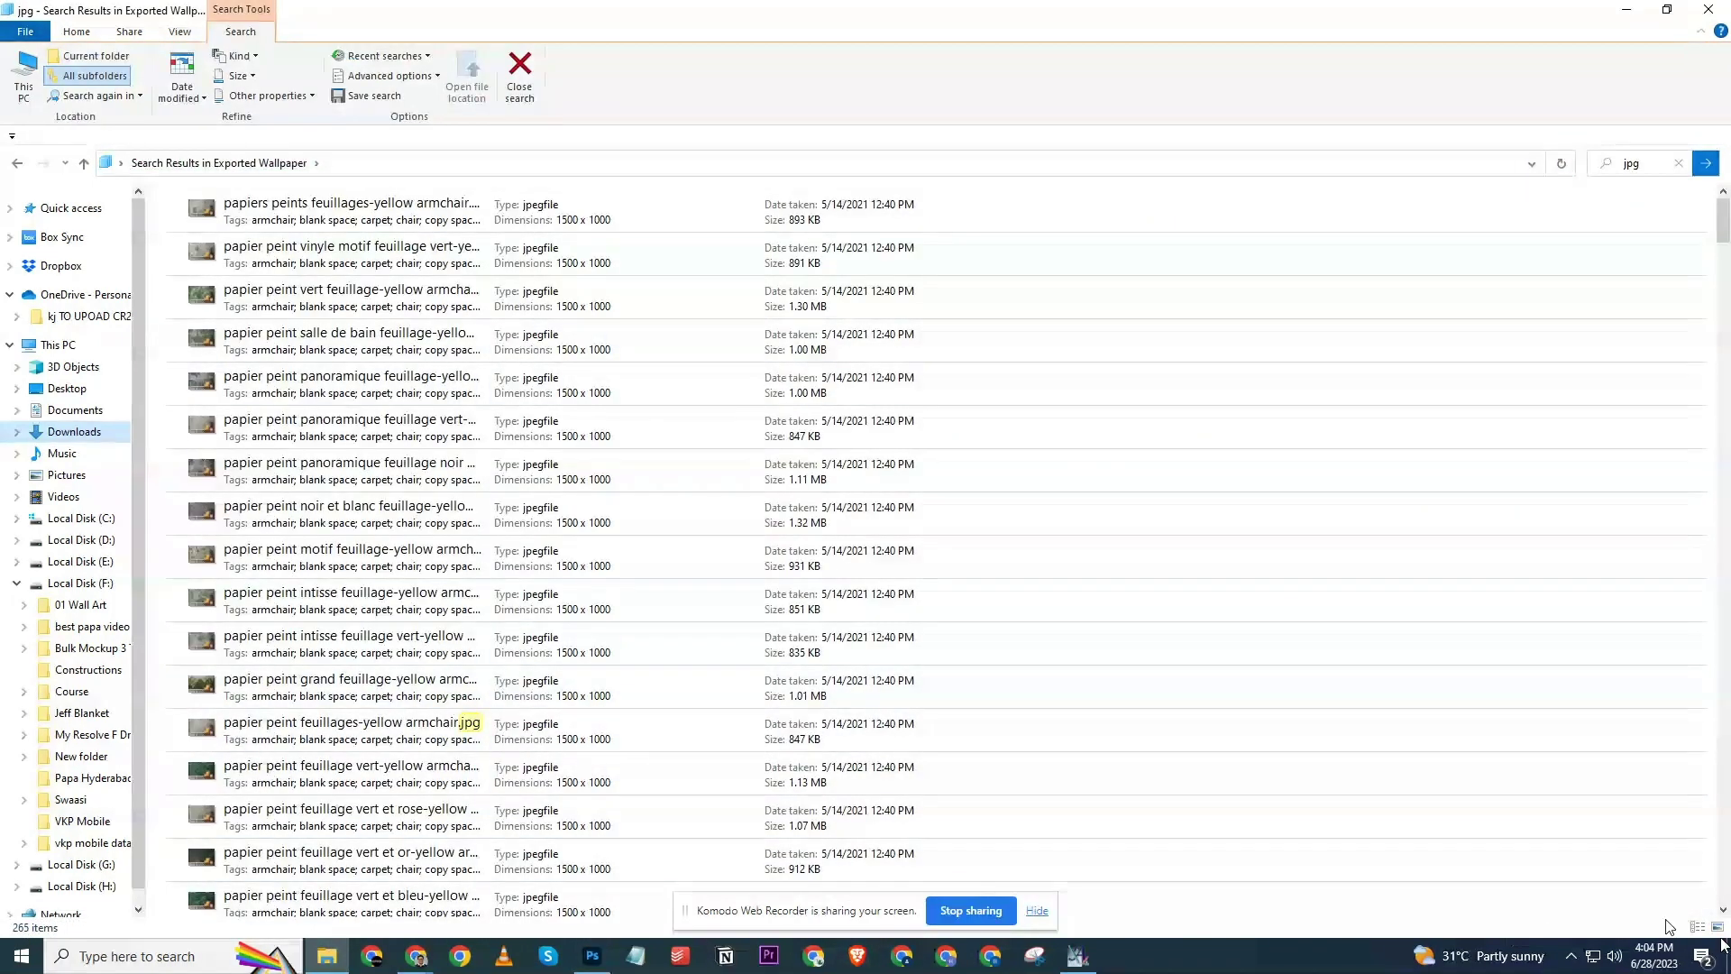
{"action": "left_click", "coordinate": [1718, 926]}
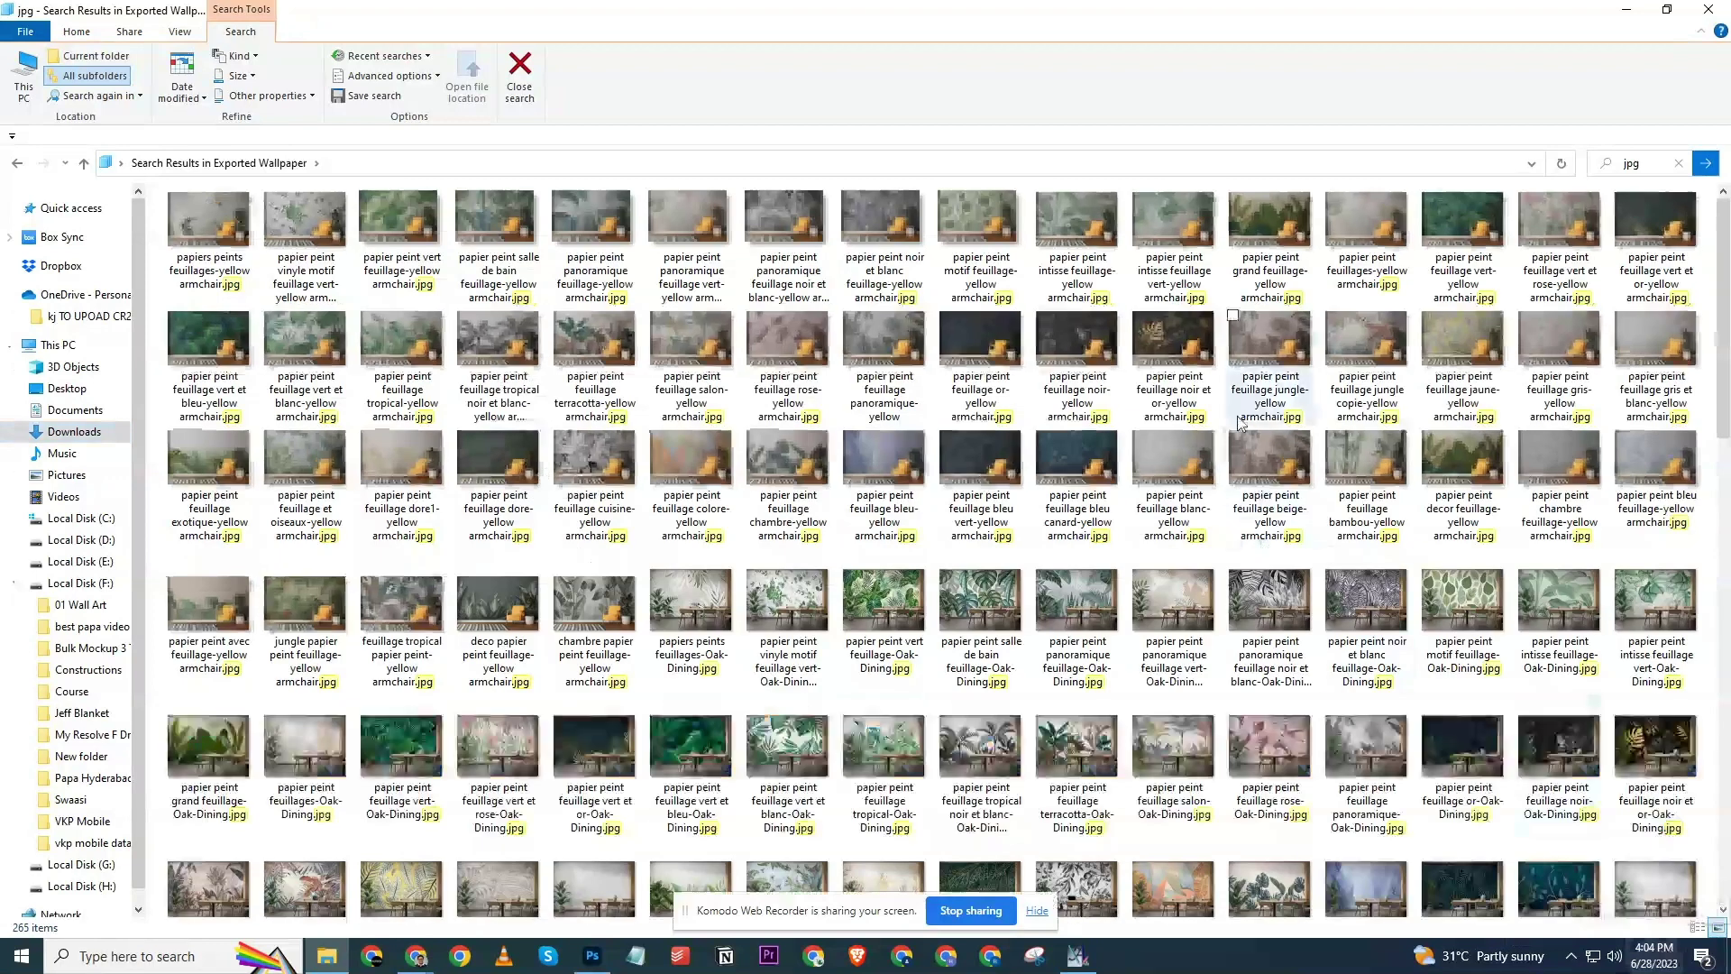
Enlarge the search result thumbnails and examine the exported yellow armchair, Oak-Dining, Oak sofa and green foliage mockups.
{"action": "scroll", "coordinate": [951, 394], "scroll_direction": "up", "scroll_amount": 3}
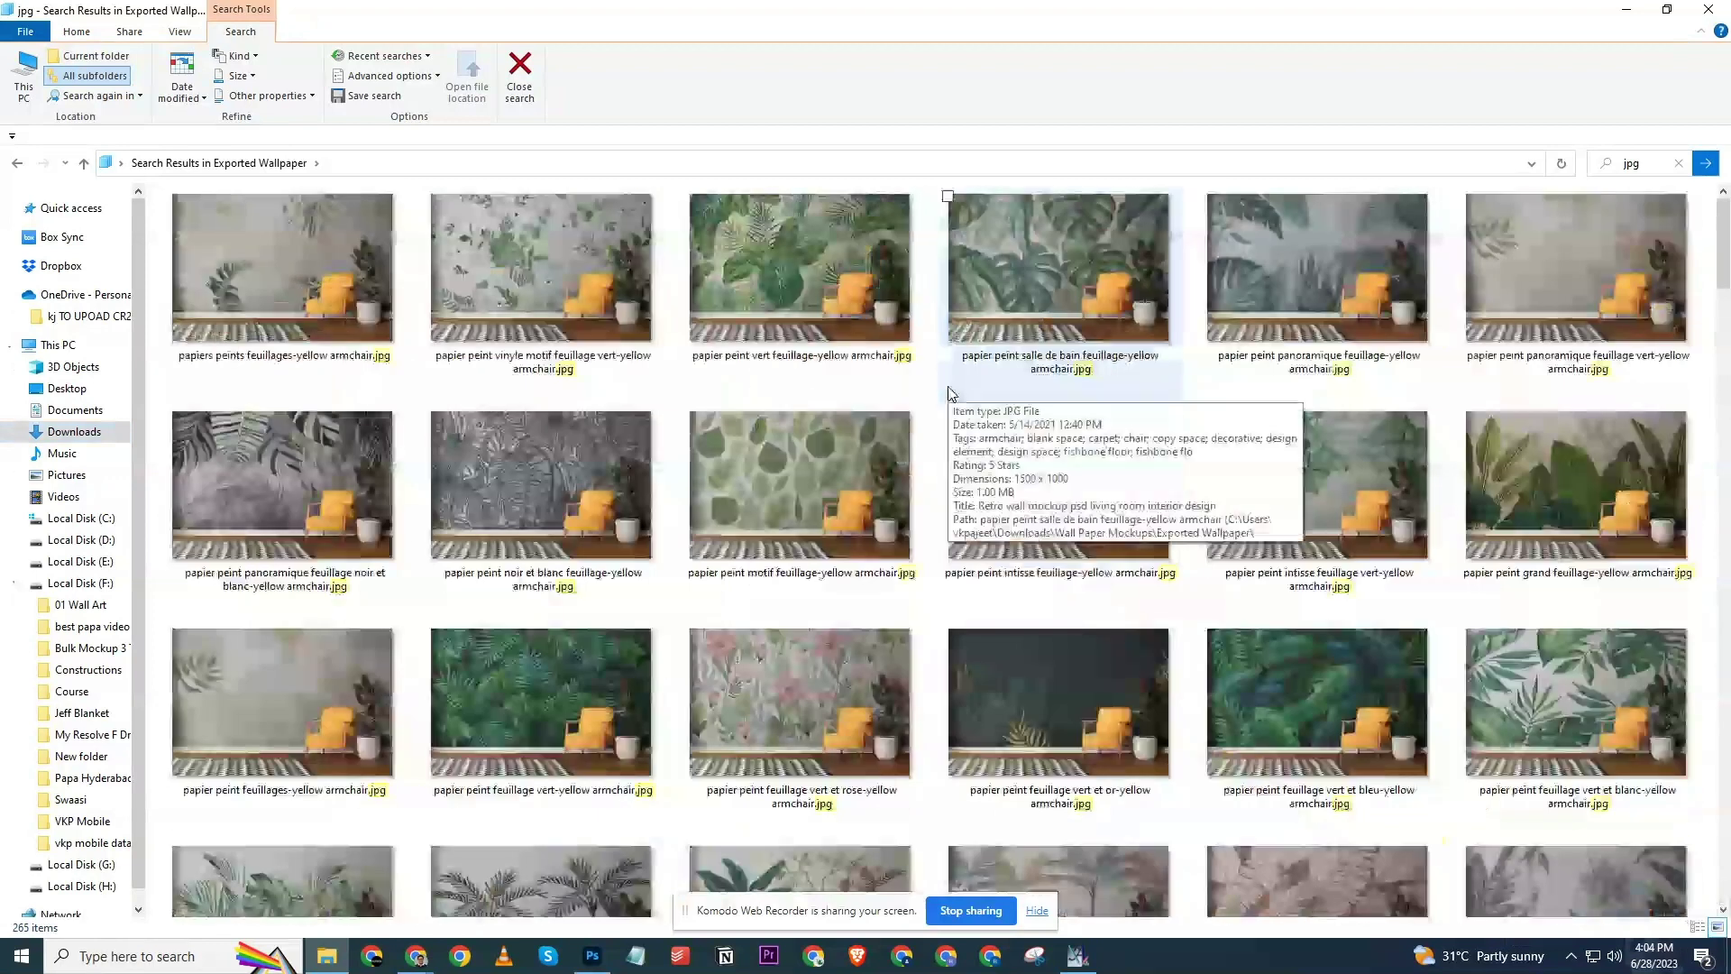
{"action": "scroll", "coordinate": [951, 394], "scroll_direction": "down", "scroll_amount": 10}
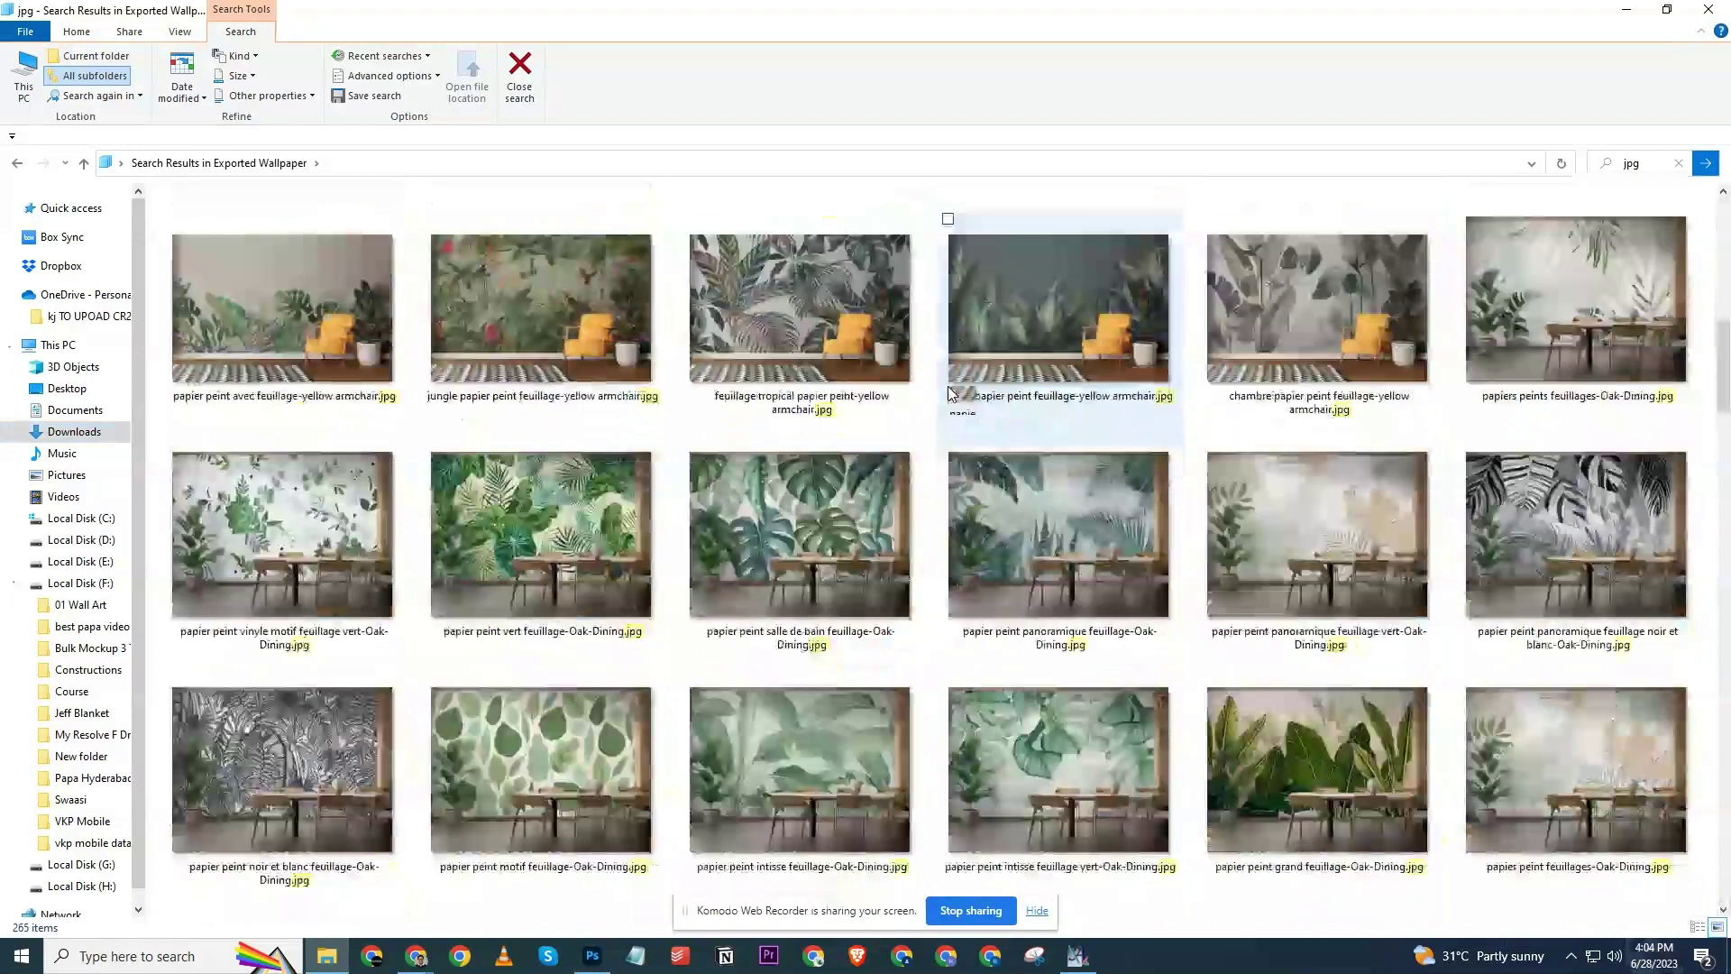
{"action": "scroll", "coordinate": [949, 394], "scroll_direction": "down", "scroll_amount": 12}
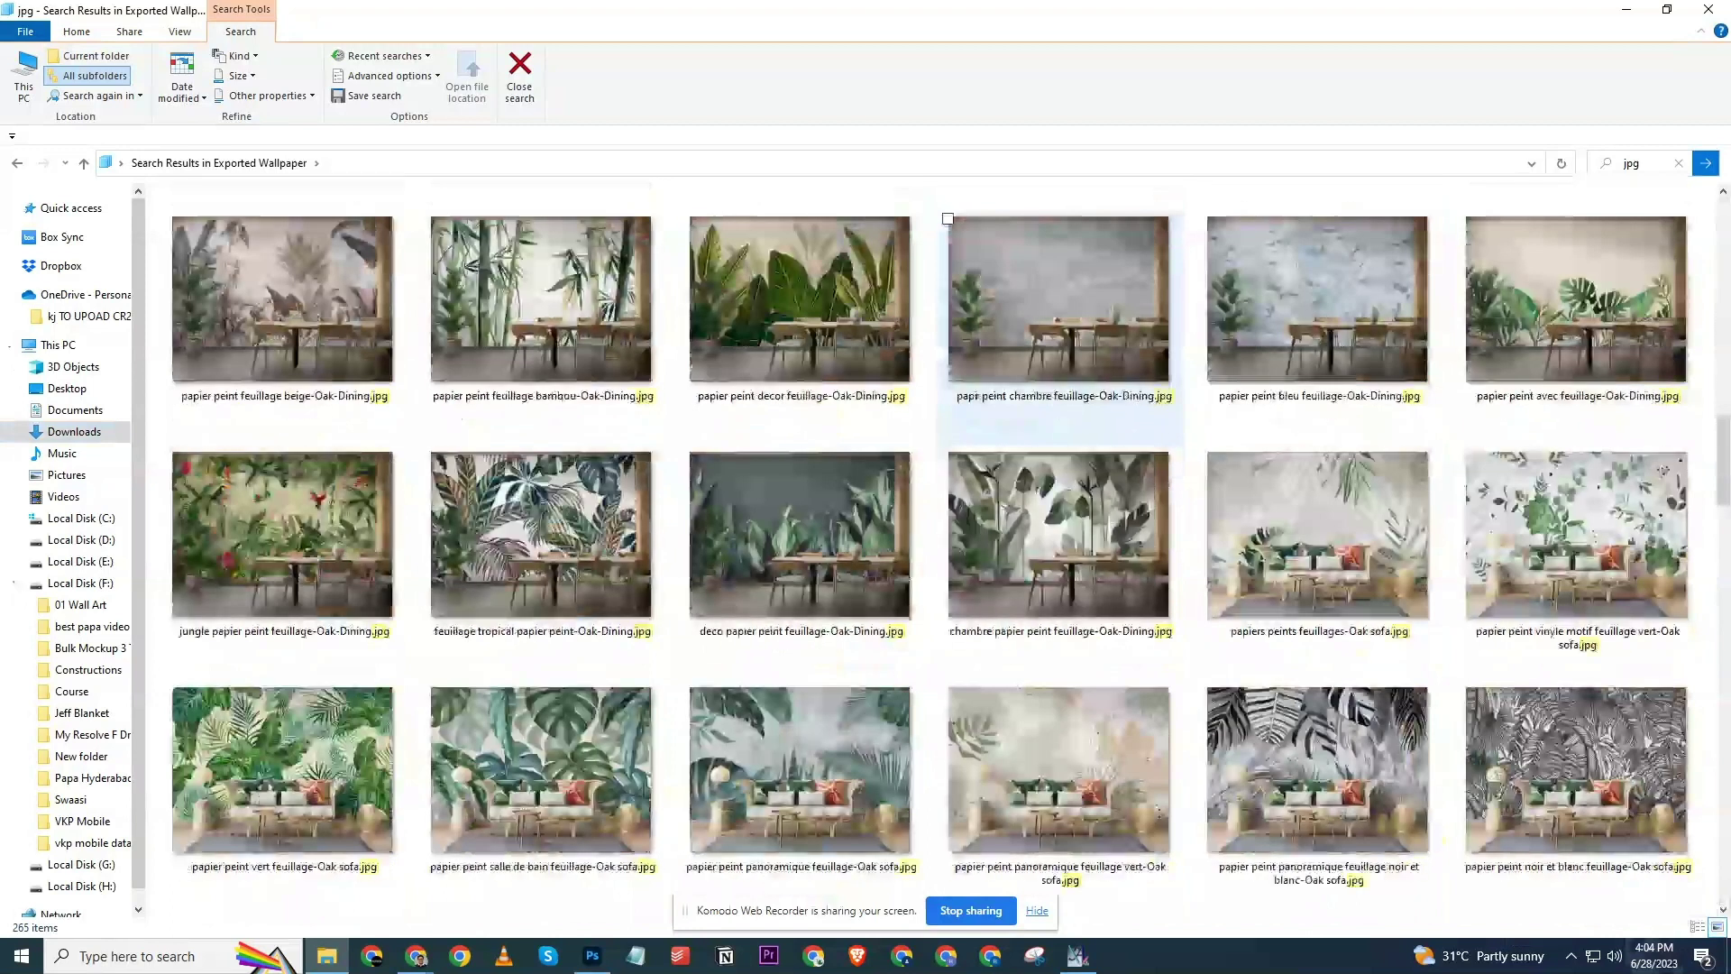
{"action": "scroll", "coordinate": [949, 393], "scroll_direction": "down", "scroll_amount": 6}
{"action": "scroll", "coordinate": [949, 394], "scroll_direction": "down", "scroll_amount": 15}
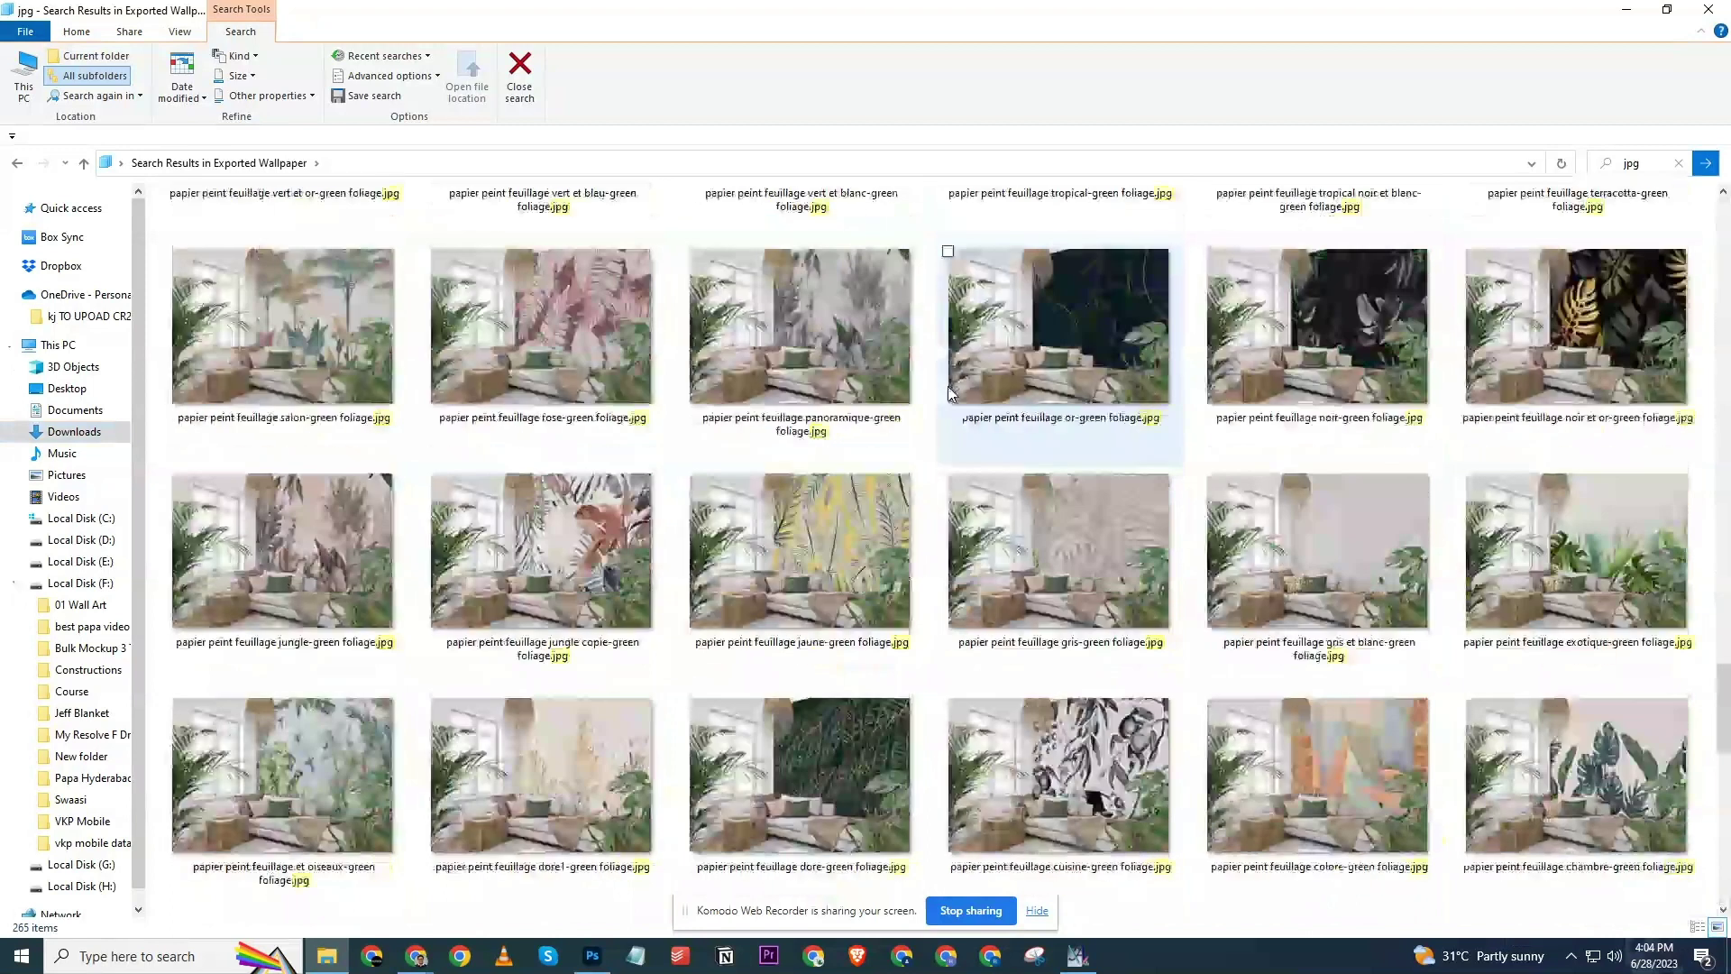